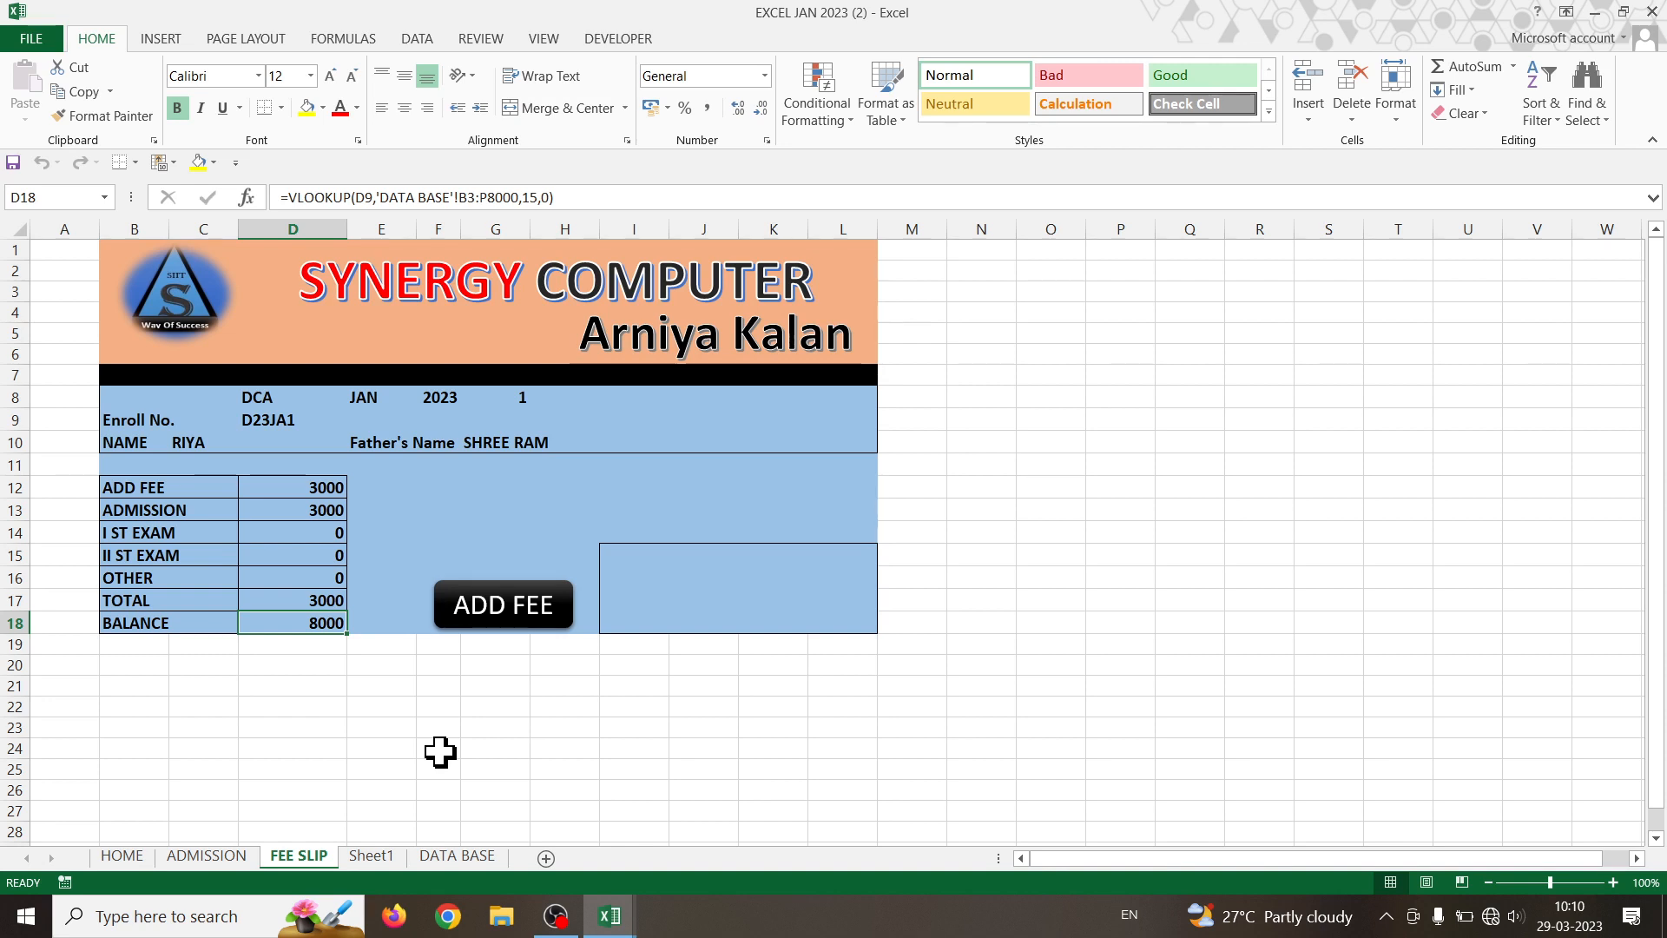
# - Look through the DATA BASE, ADMISSION and FEE SLIP sheets in turn
pyautogui.click(439, 857)
pyautogui.scroll(8, 729, 588)
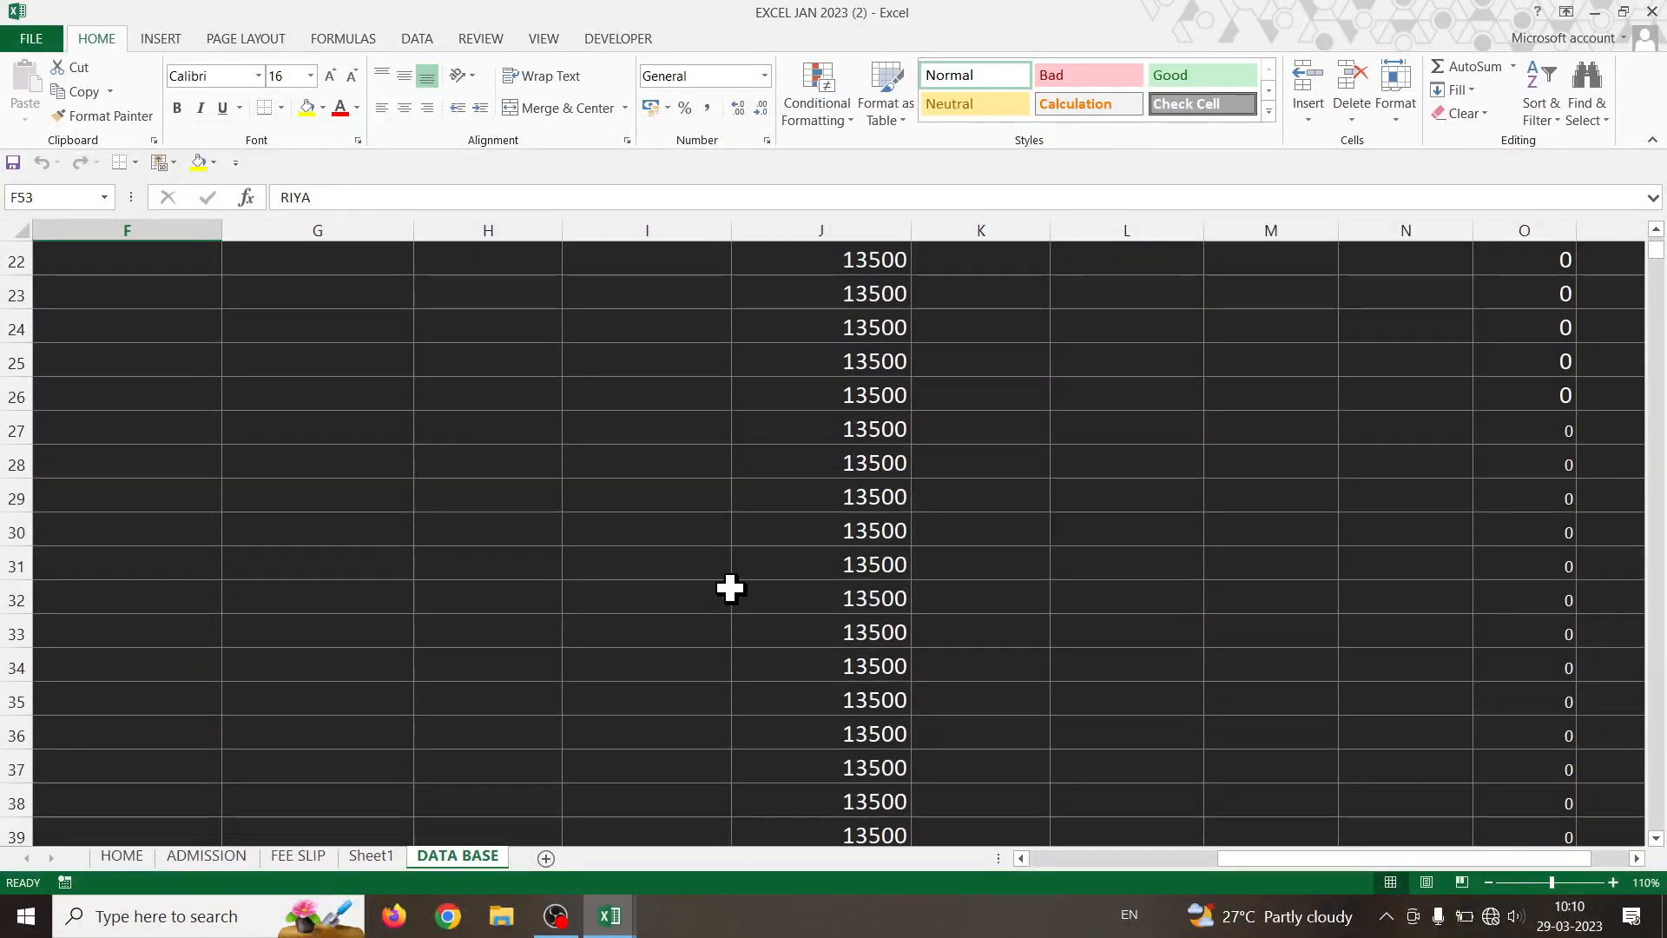
pyautogui.scroll(7, 729, 587)
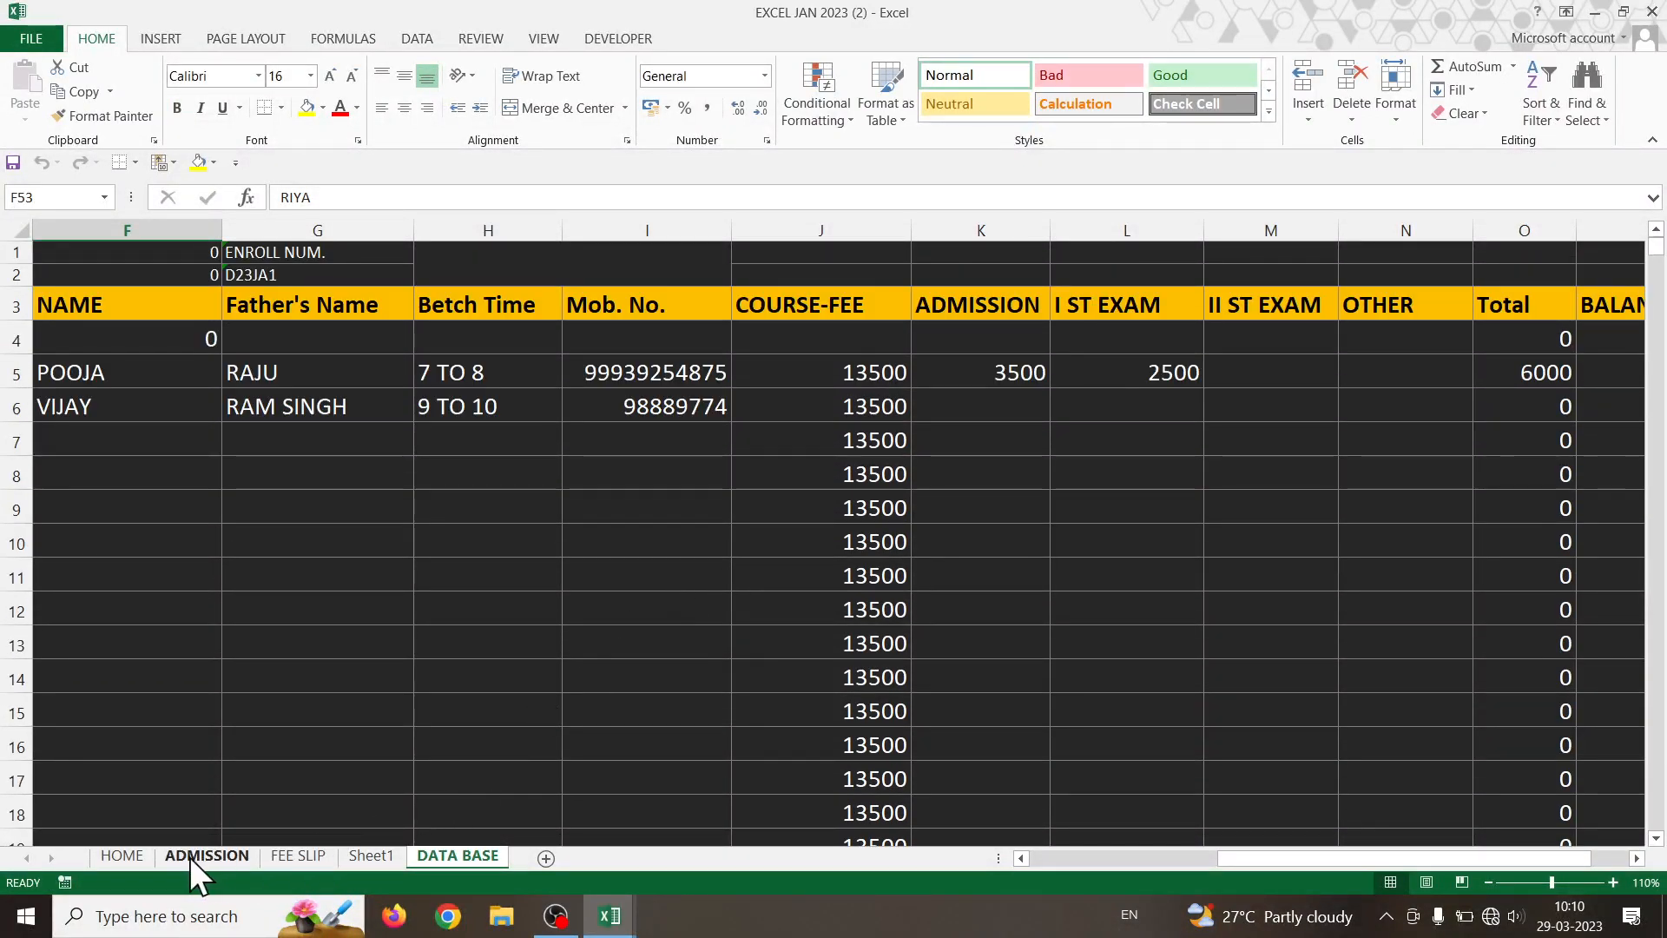
pyautogui.click(190, 857)
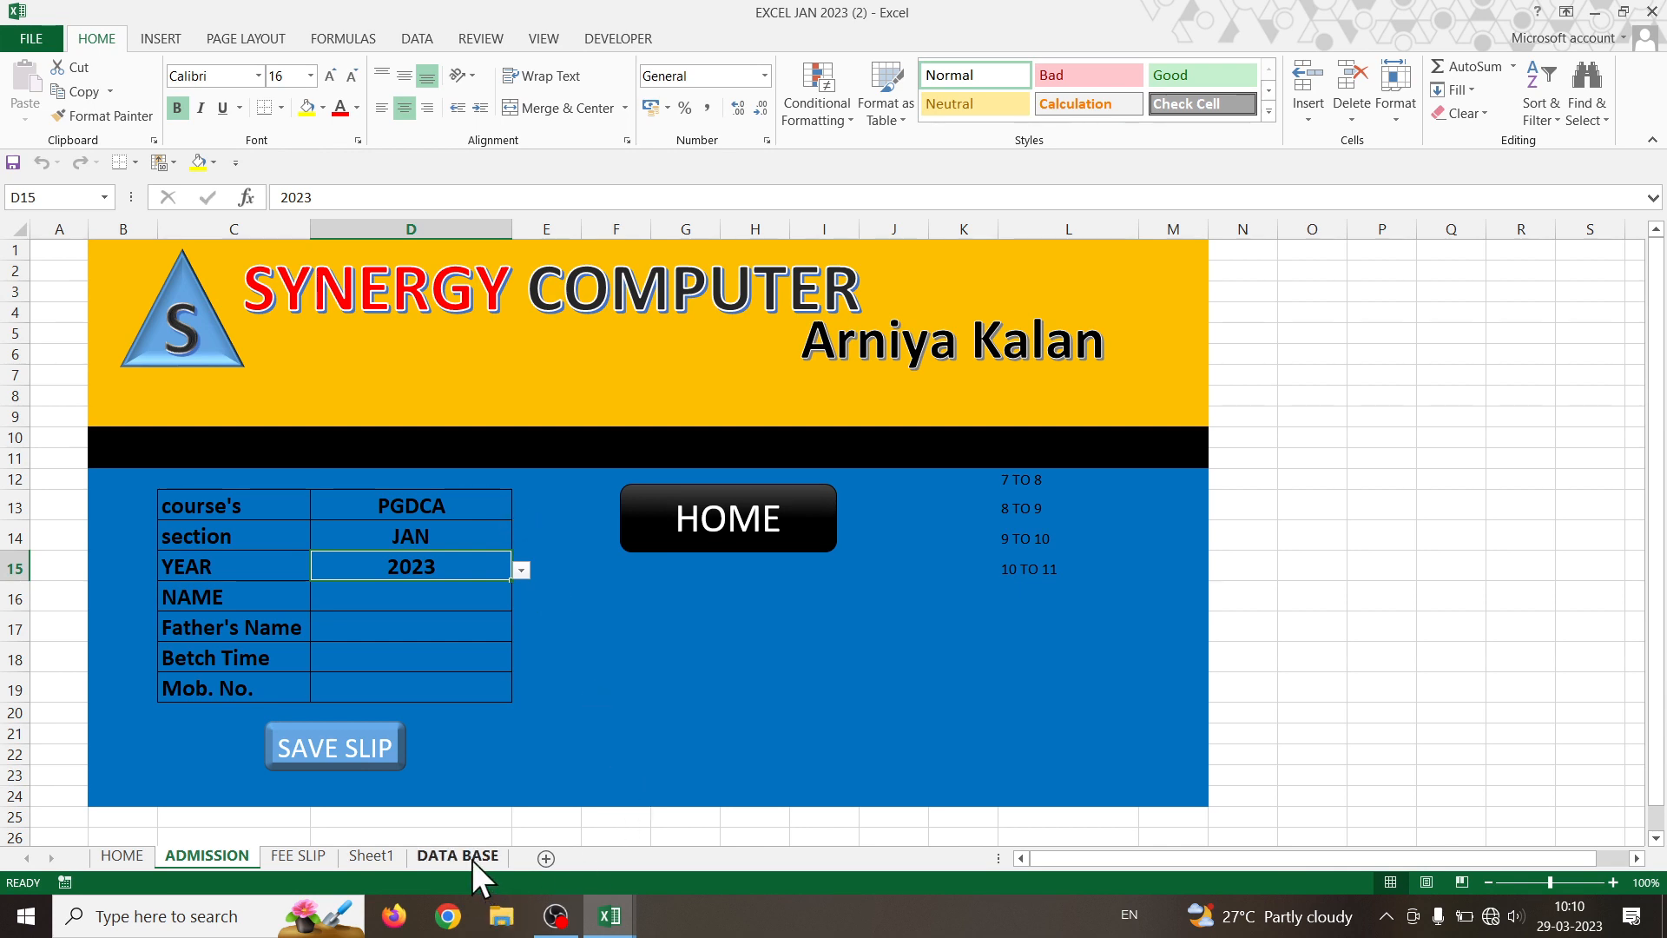
pyautogui.click(313, 854)
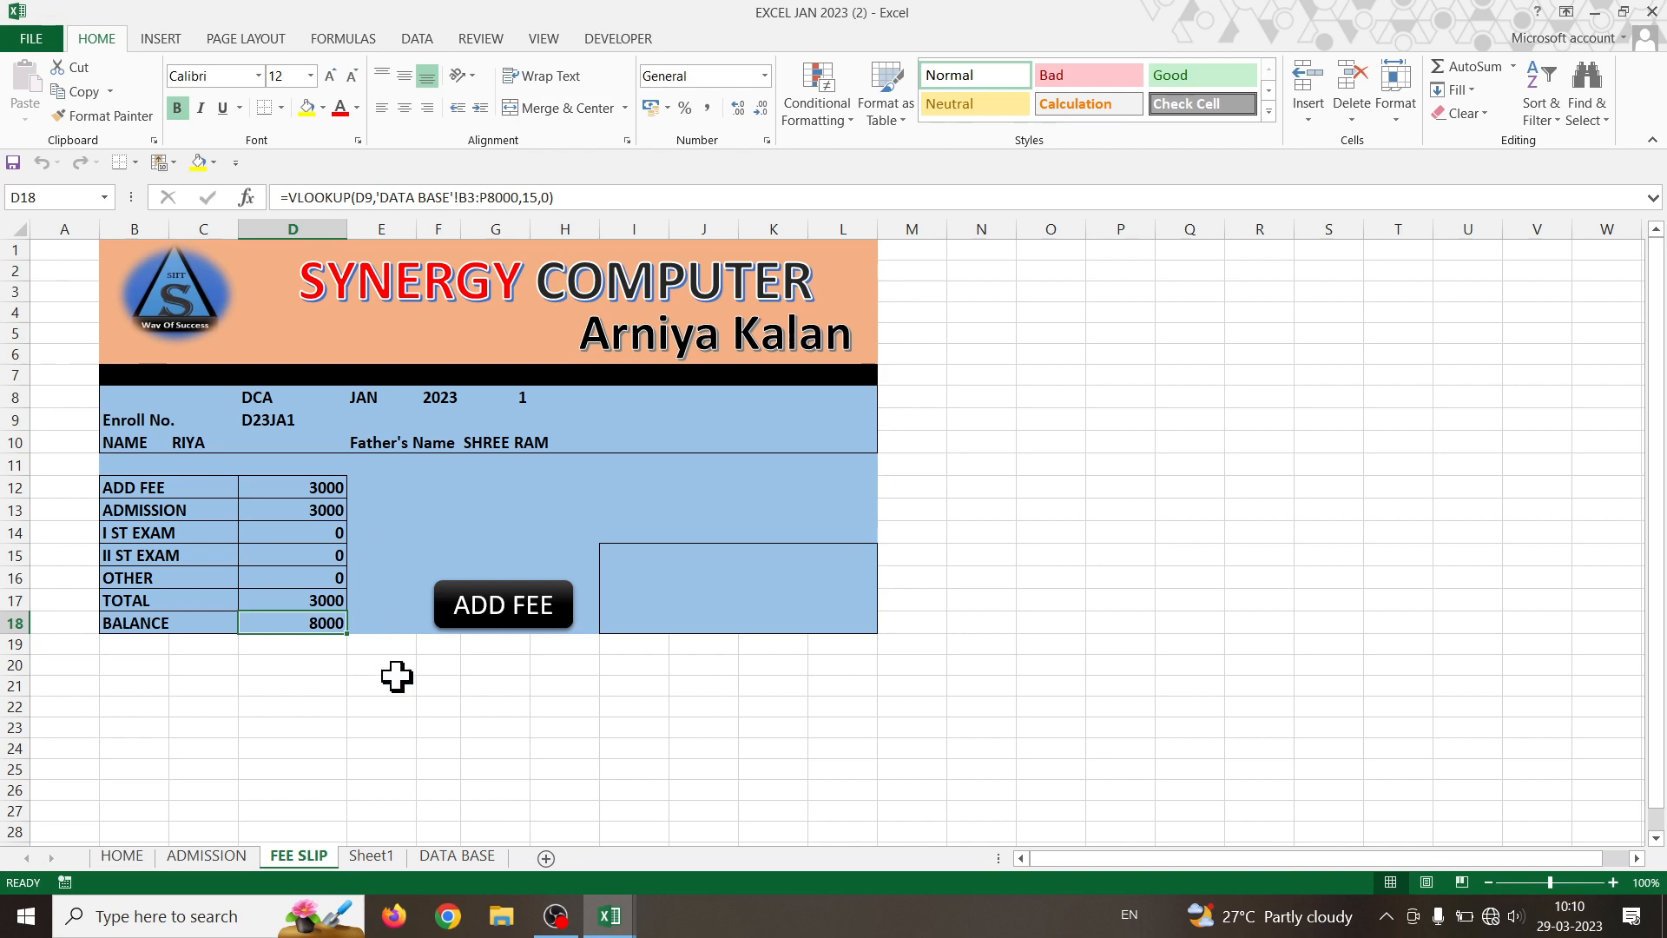
# - Return to DATA BASE and scroll through its PGDCA, DCA and TALLY tables
pyautogui.click(460, 856)
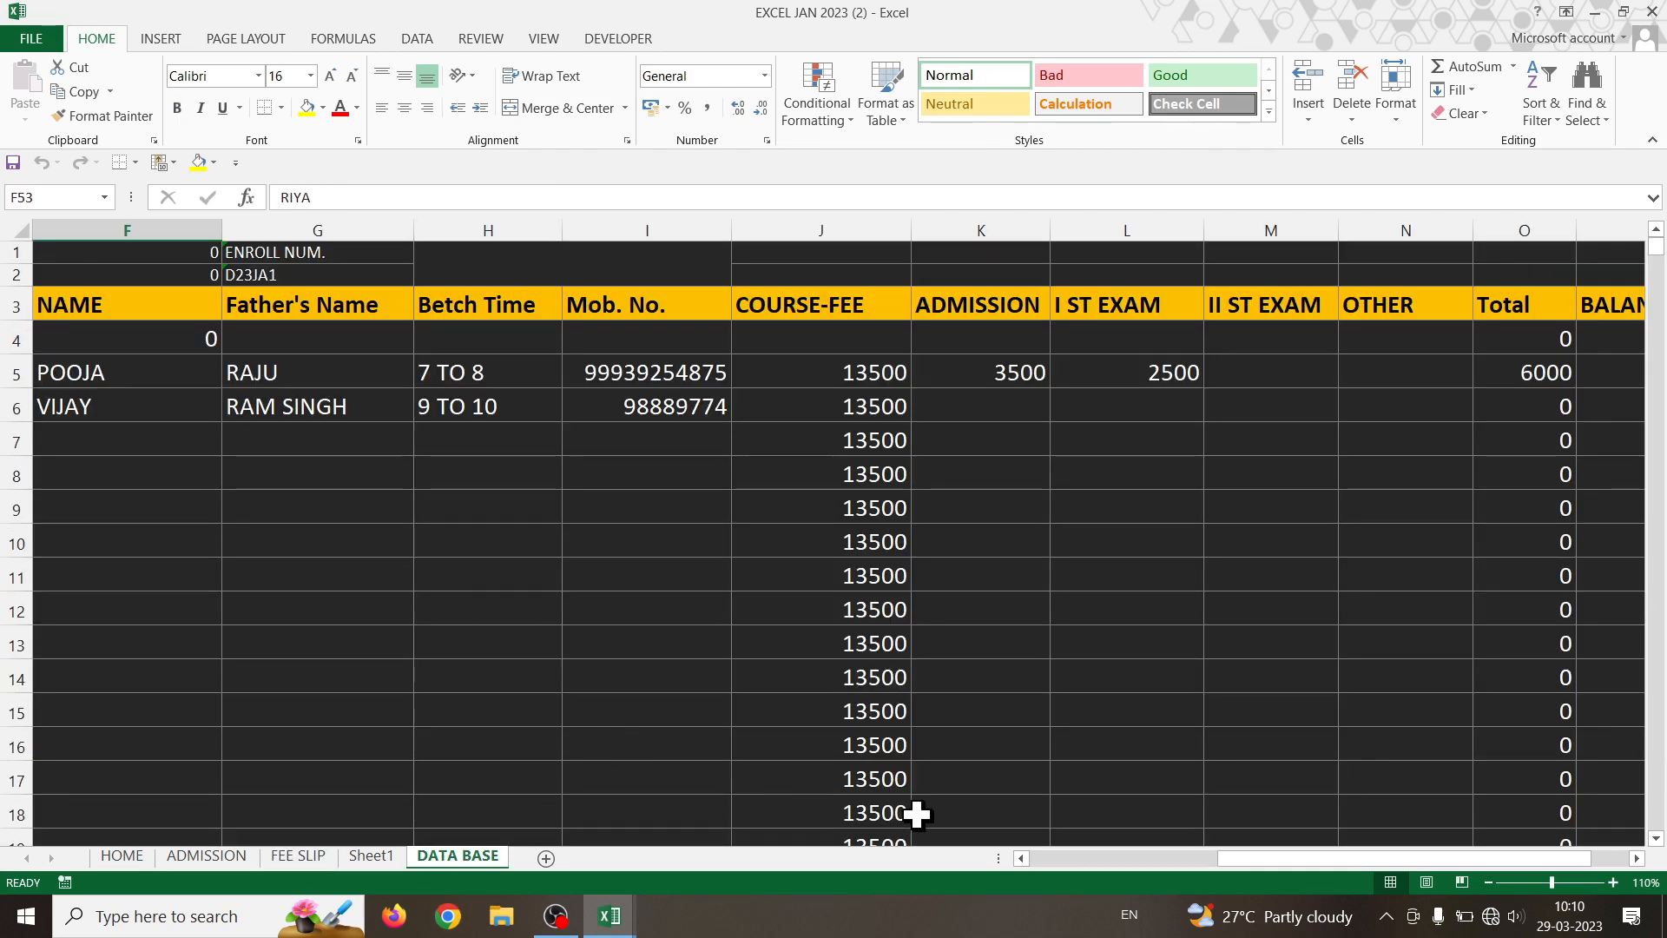
pyautogui.moveTo(1290, 867); pyautogui.dragTo(1051, 866)
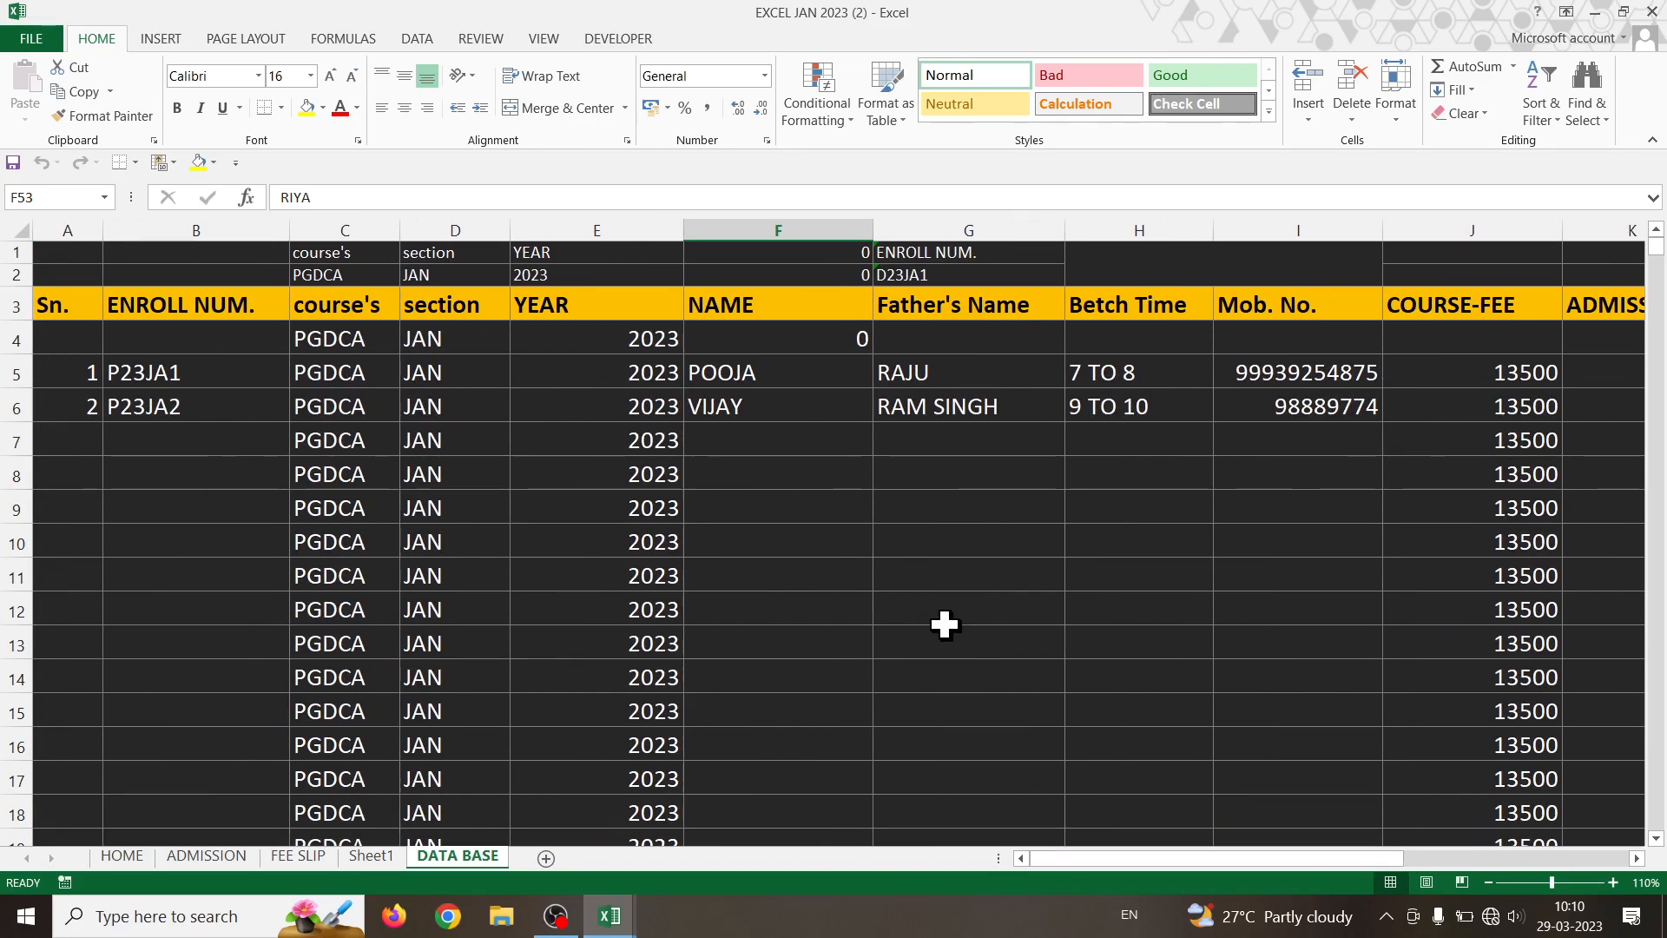
pyautogui.scroll(-13, 944, 624)
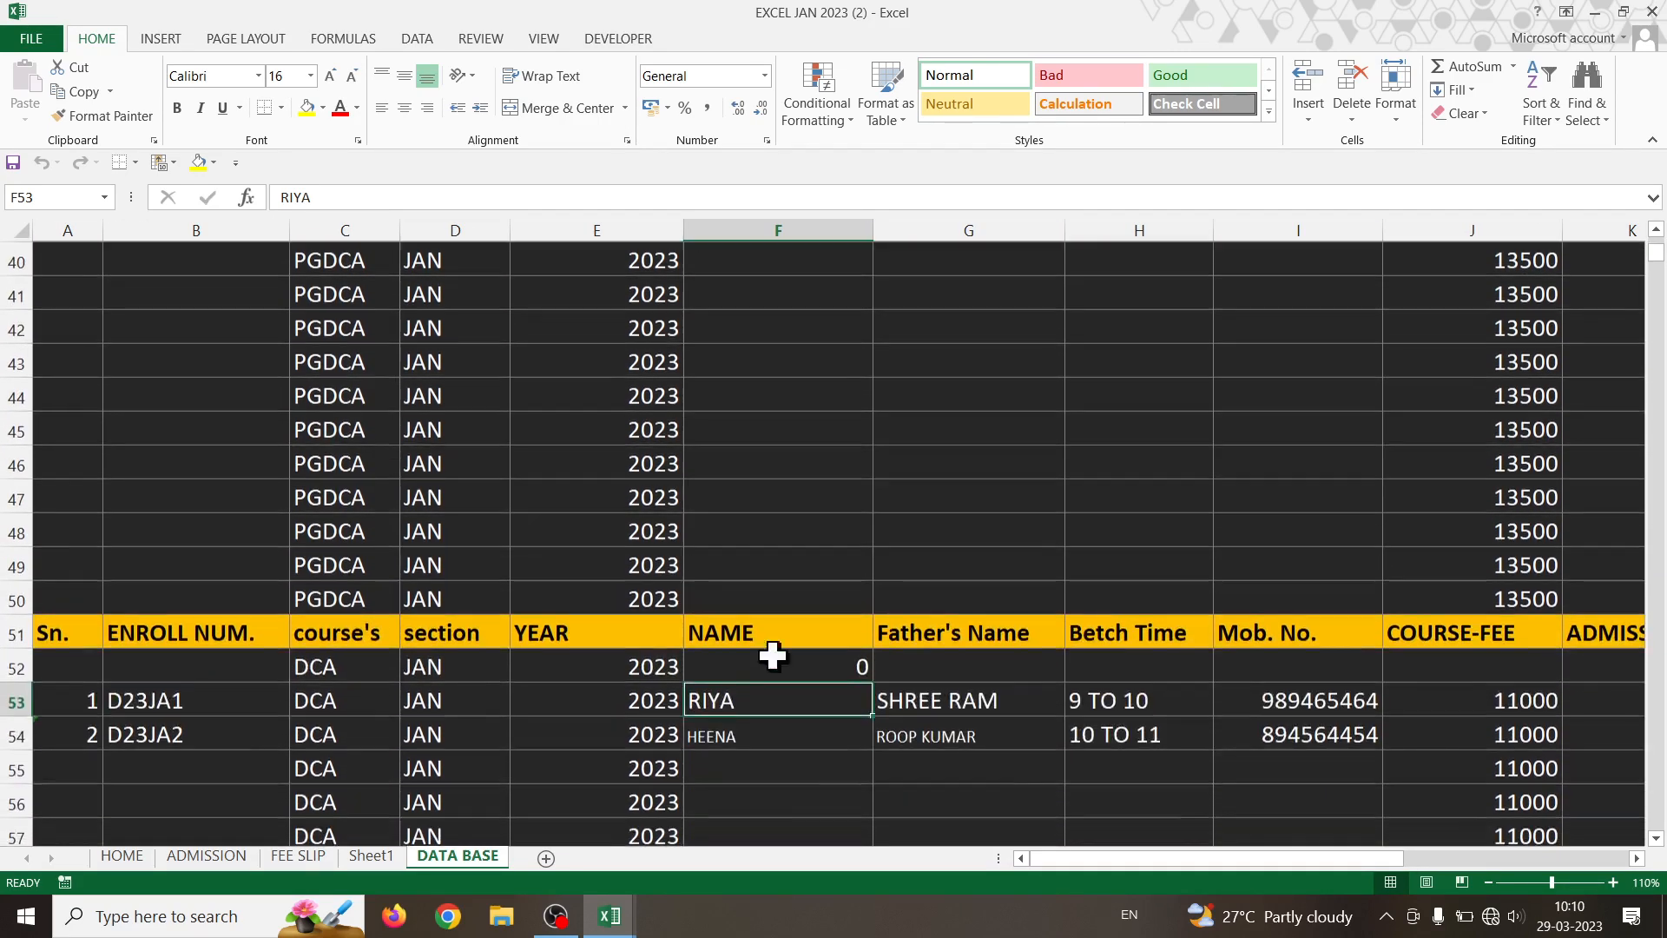
pyautogui.scroll(-7, 275, 604)
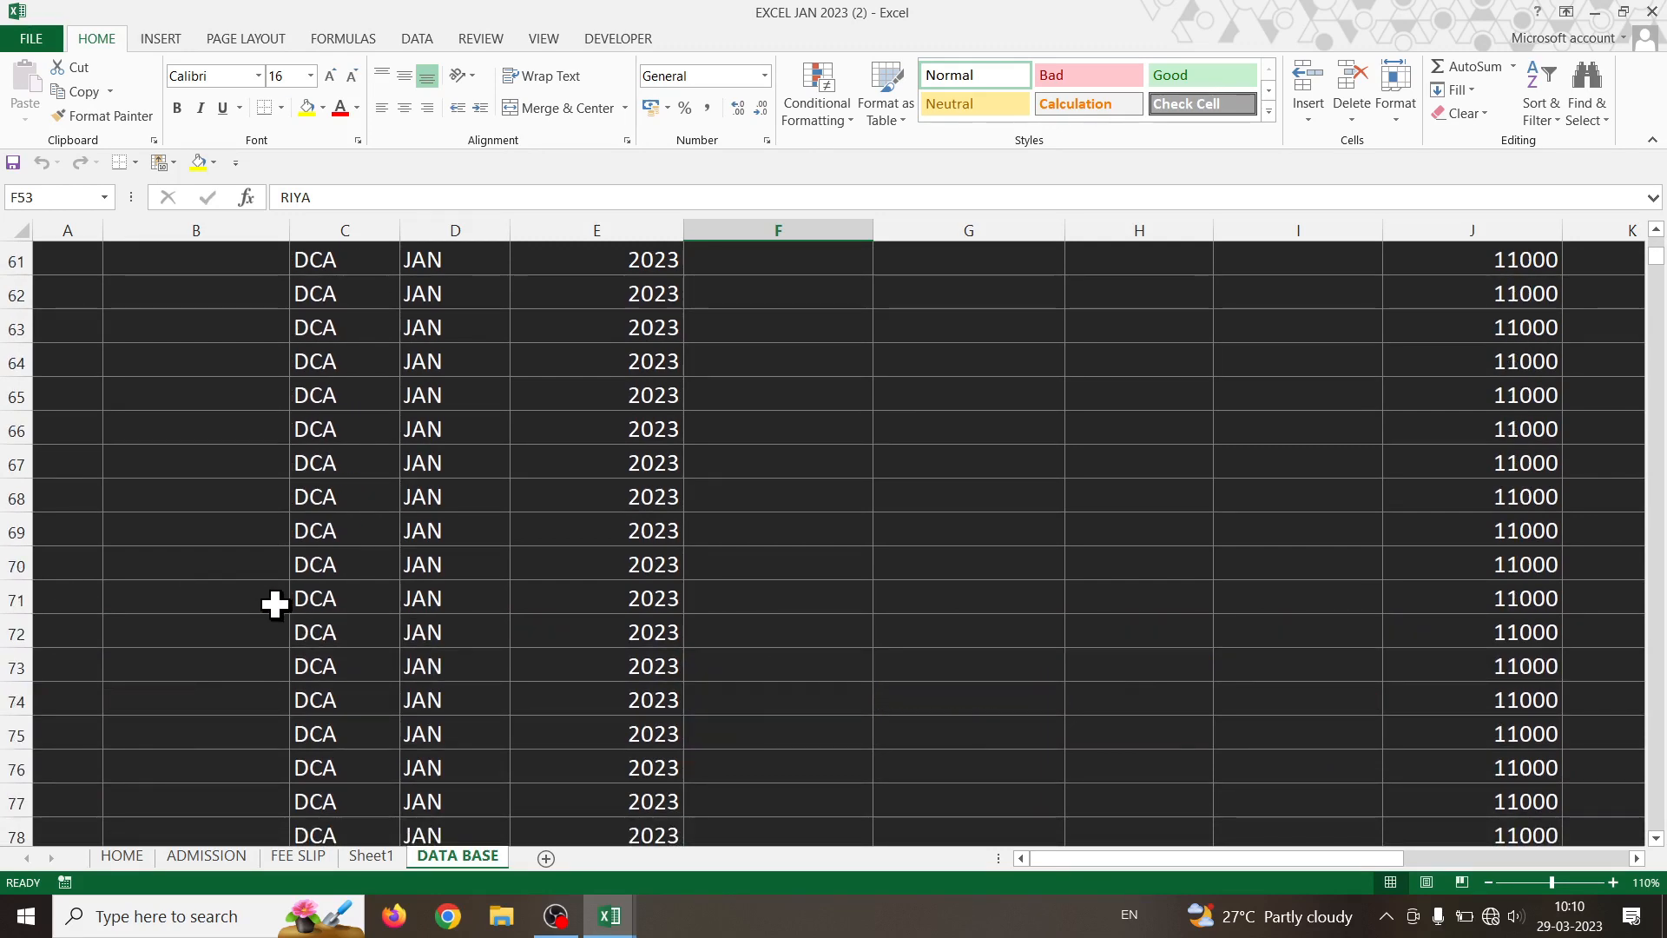
pyautogui.scroll(-10, 274, 604)
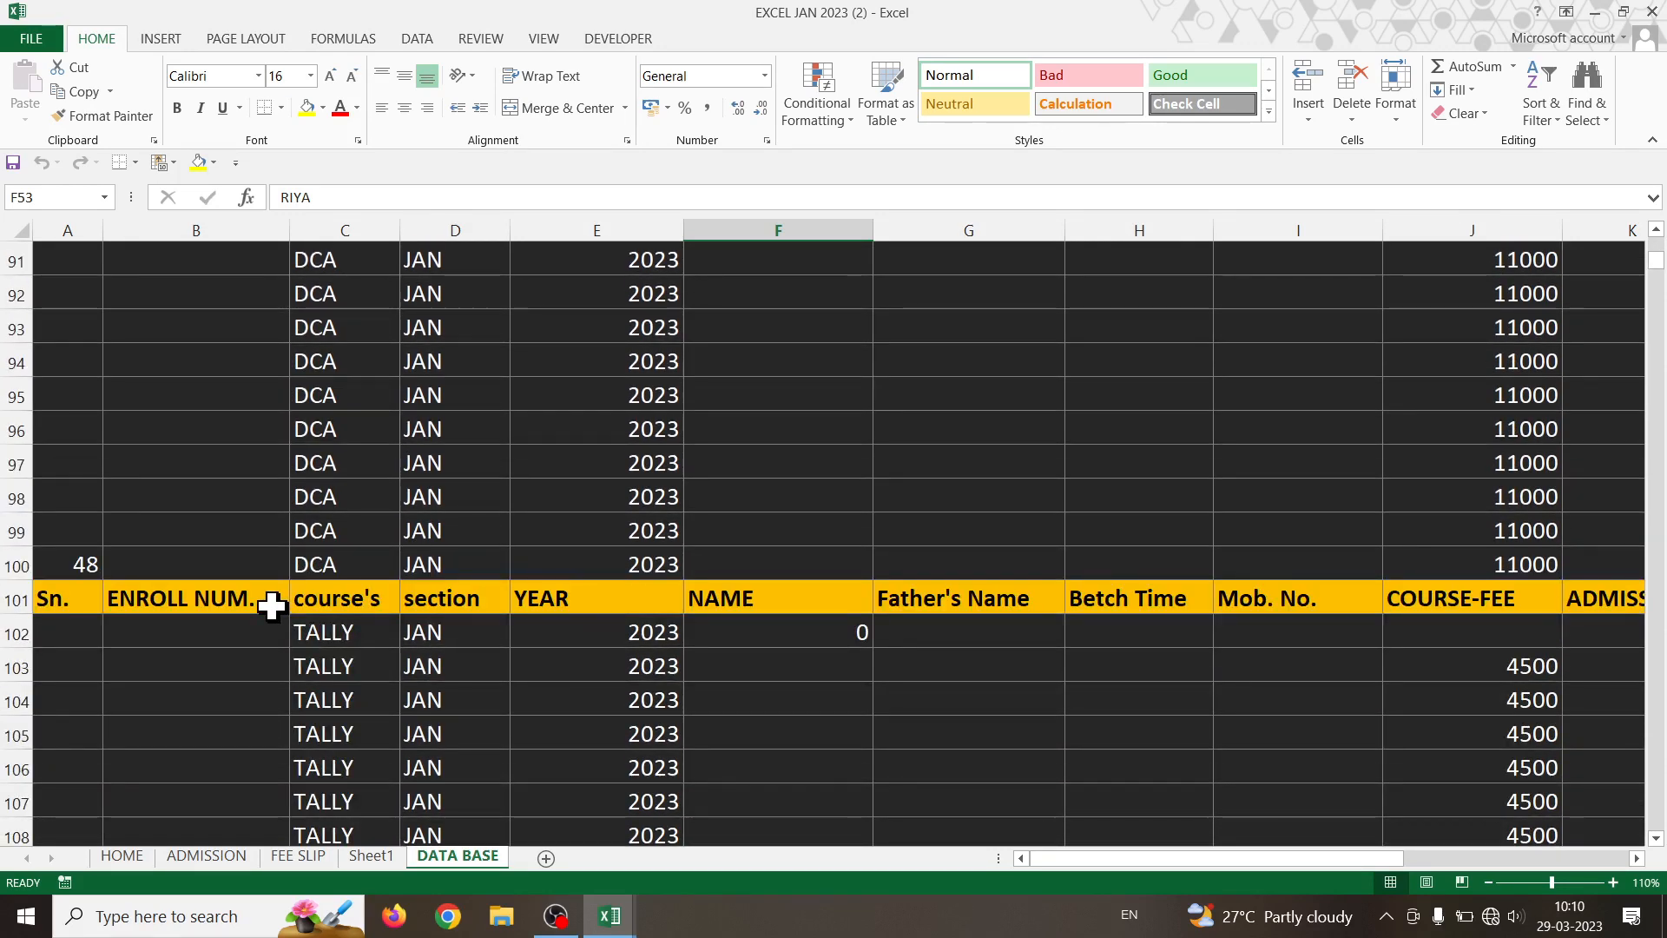
pyautogui.scroll(20, 274, 617)
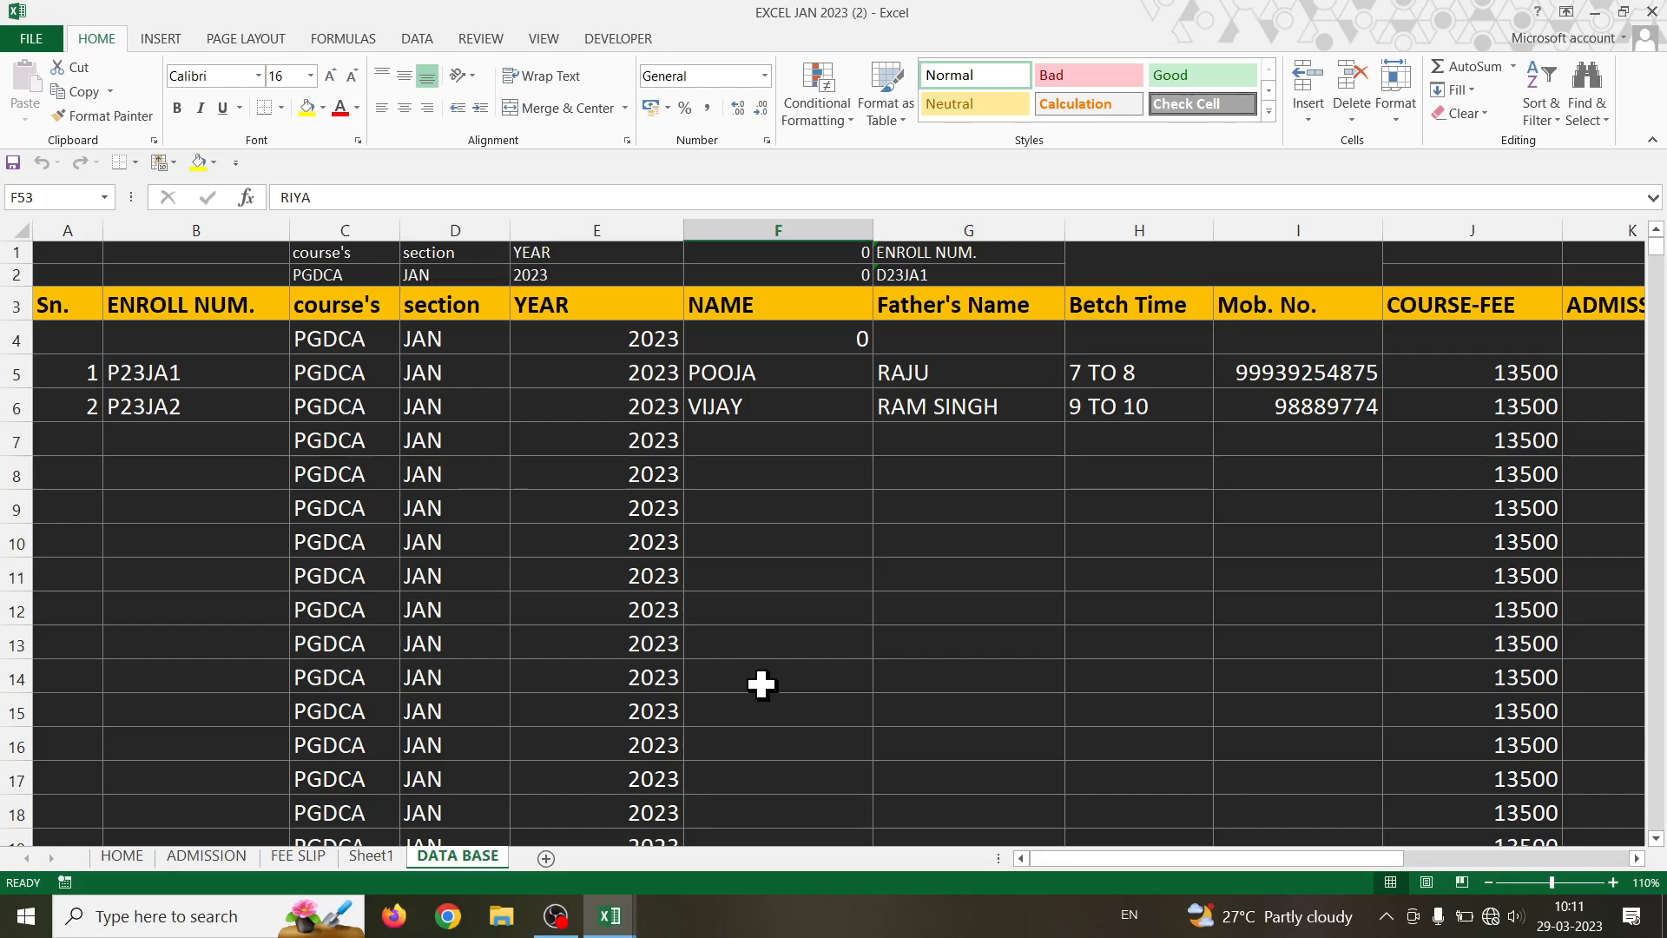
pyautogui.scroll(-14, 762, 685)
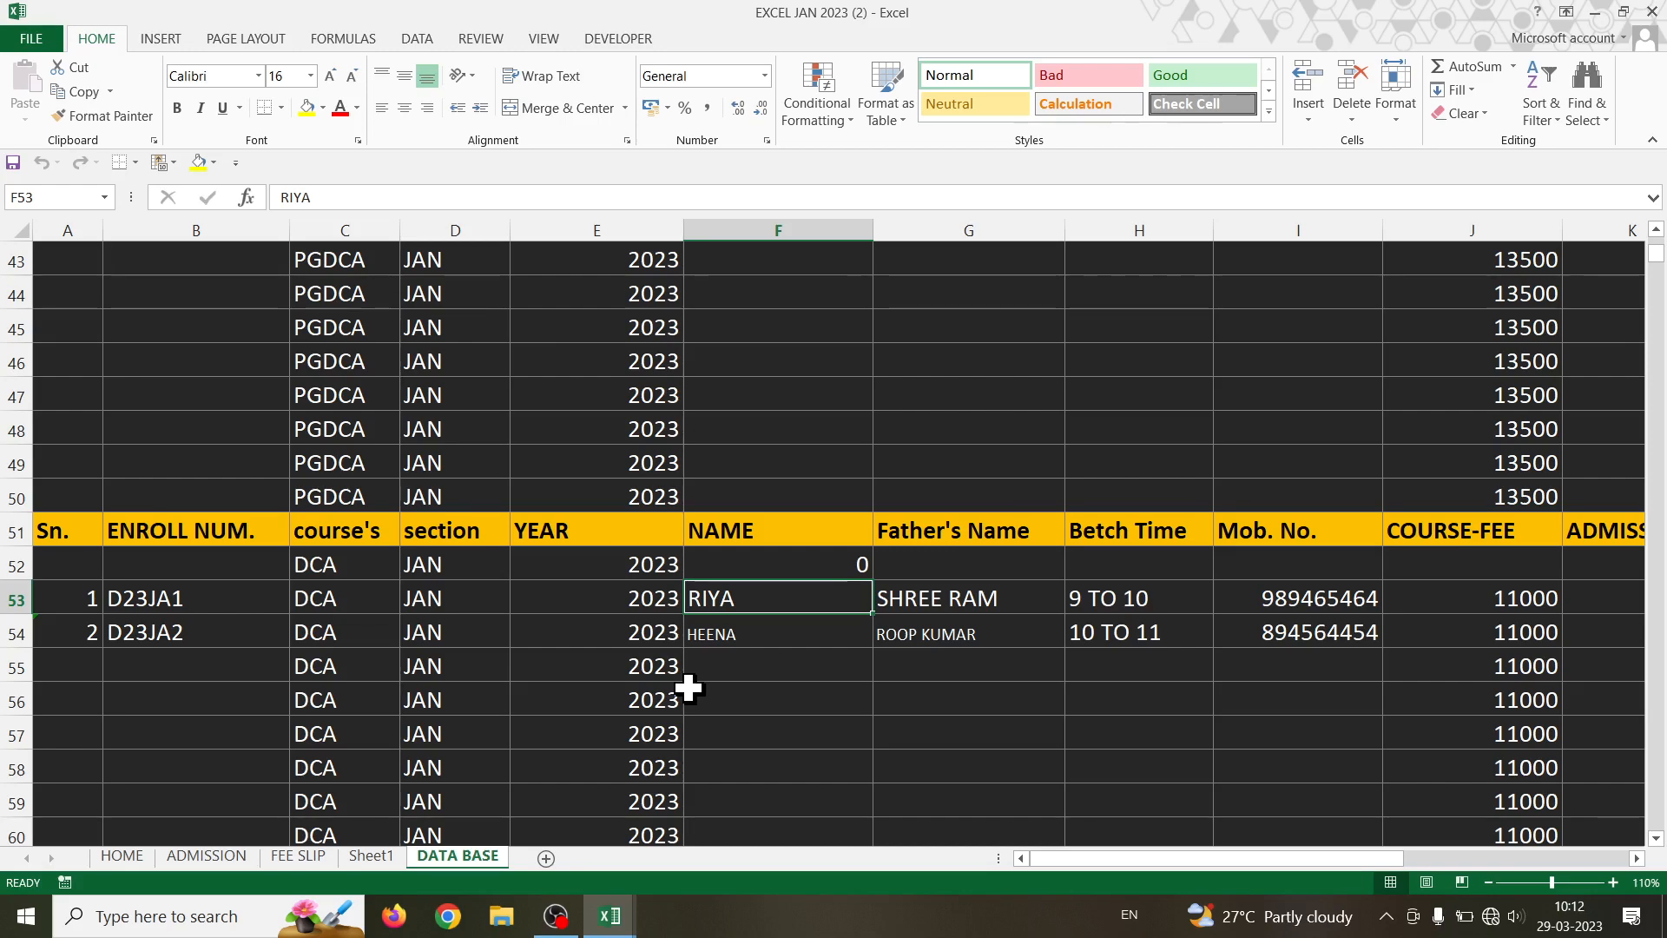
pyautogui.scroll(14, 892, 554)
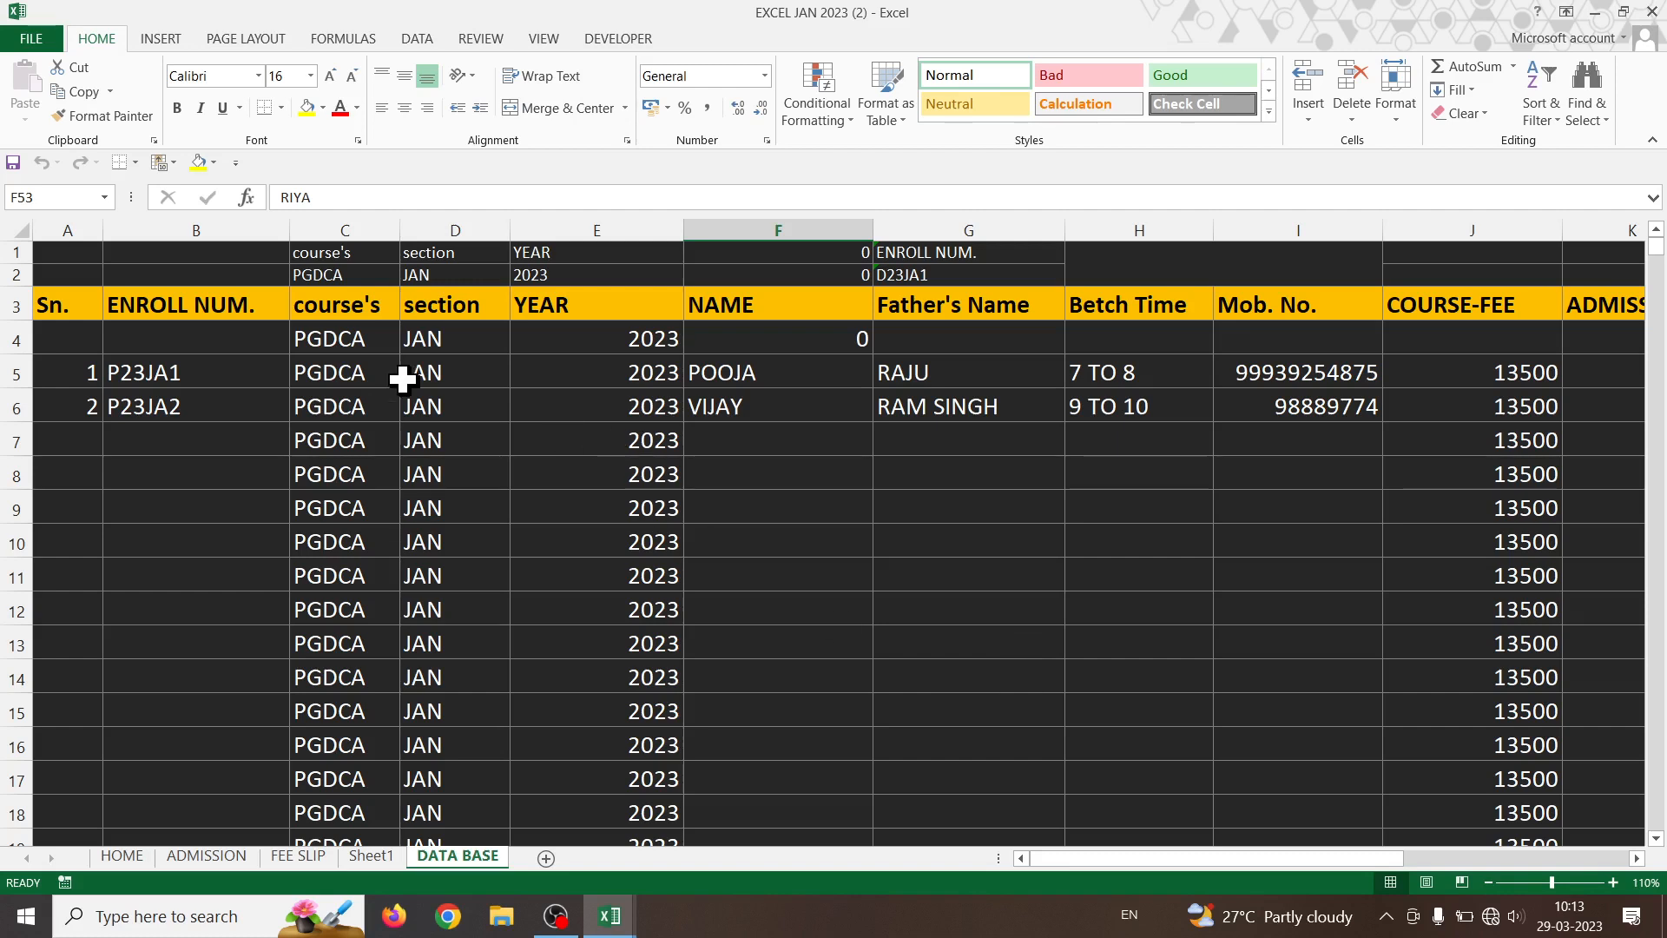
# - Clear columns C through I from row 4 down to the sheet's last row
pyautogui.moveTo(327, 328); pyautogui.dragTo(1263, 599)
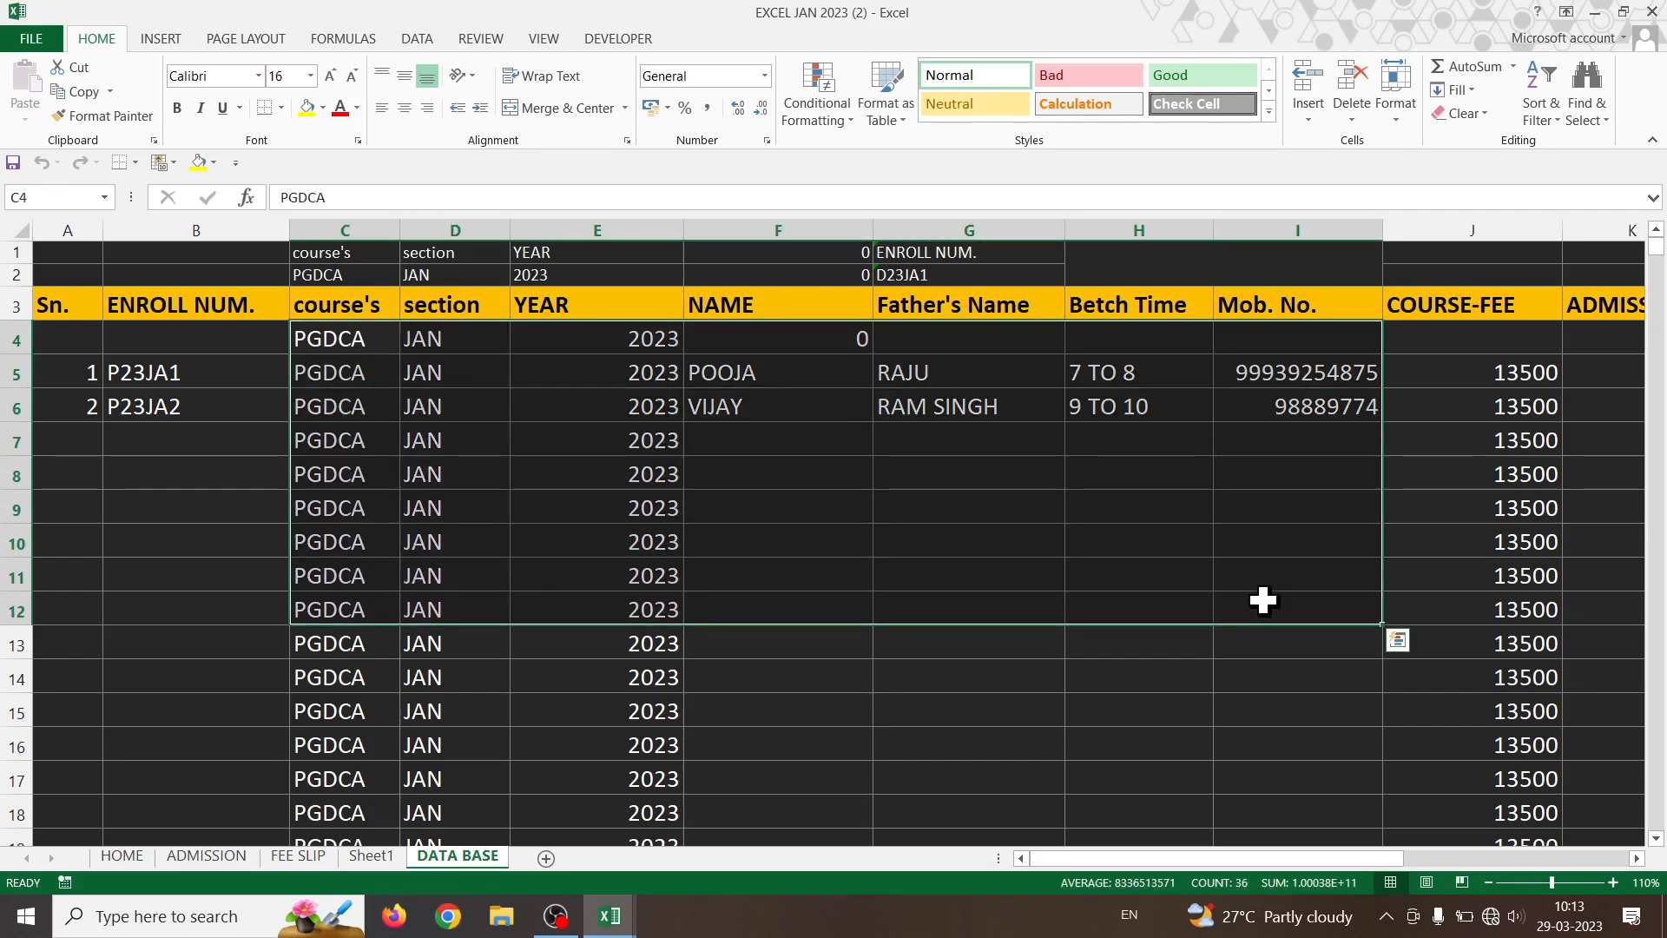
pyautogui.hotkey('ctrl', 'shift', 'Down')
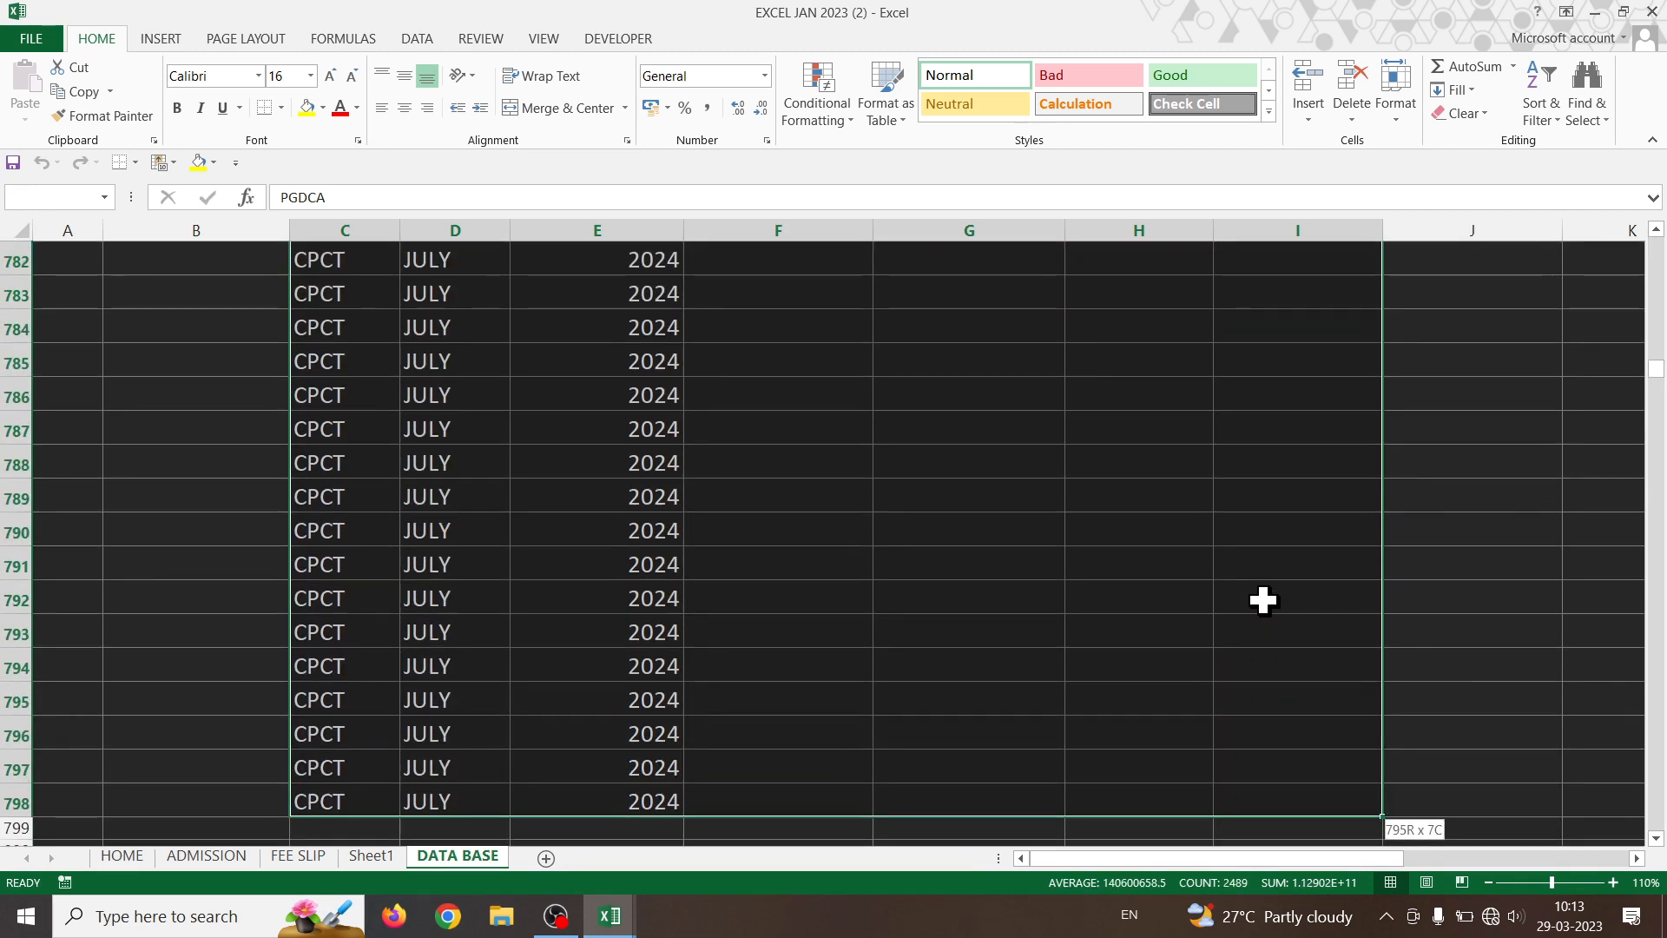
pyautogui.hotkey('ctrl', 'shift', 'Down')
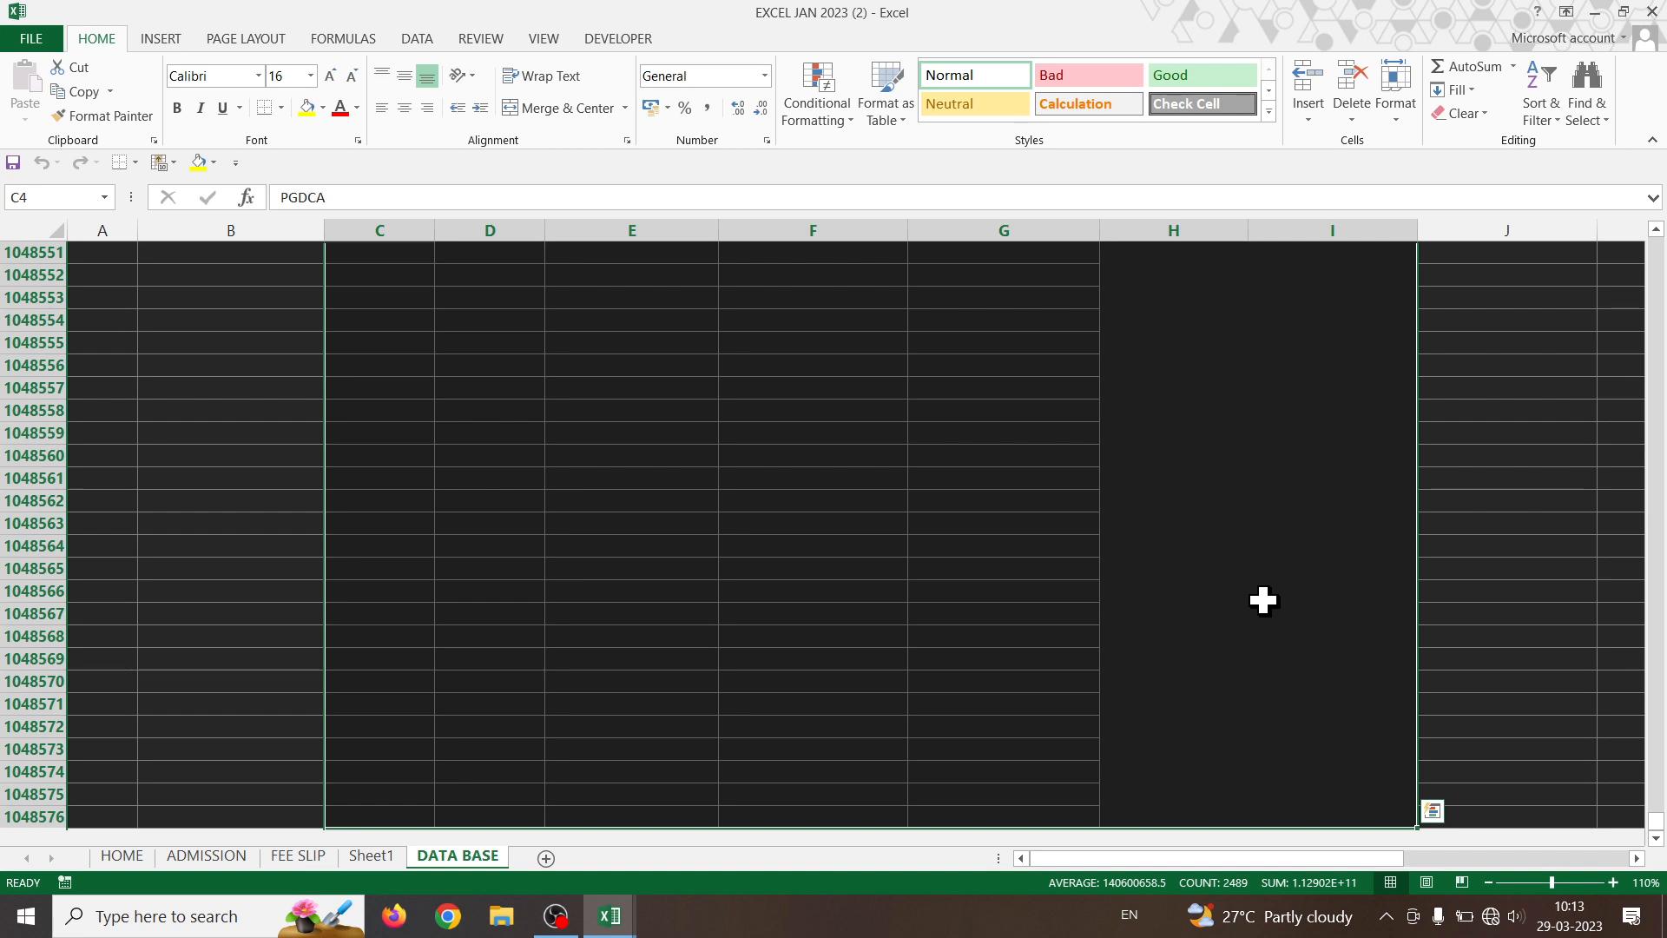
pyautogui.hotkey('ctrl', 'BackSpace')
pyautogui.press('Delete')
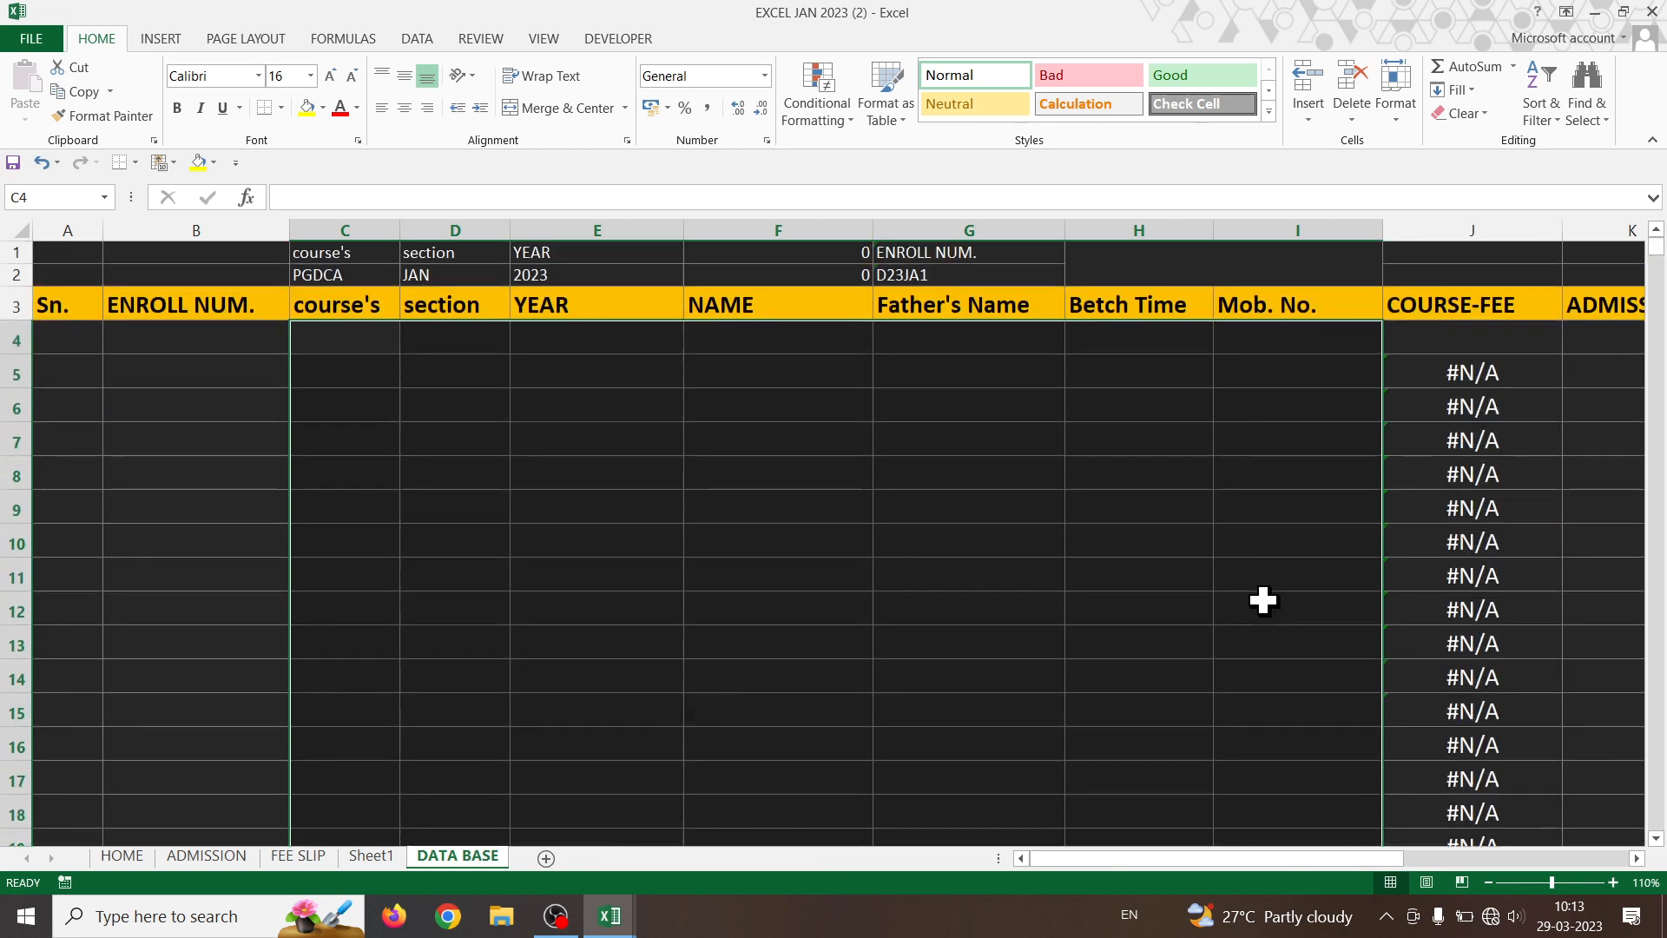
pyautogui.click(962, 518)
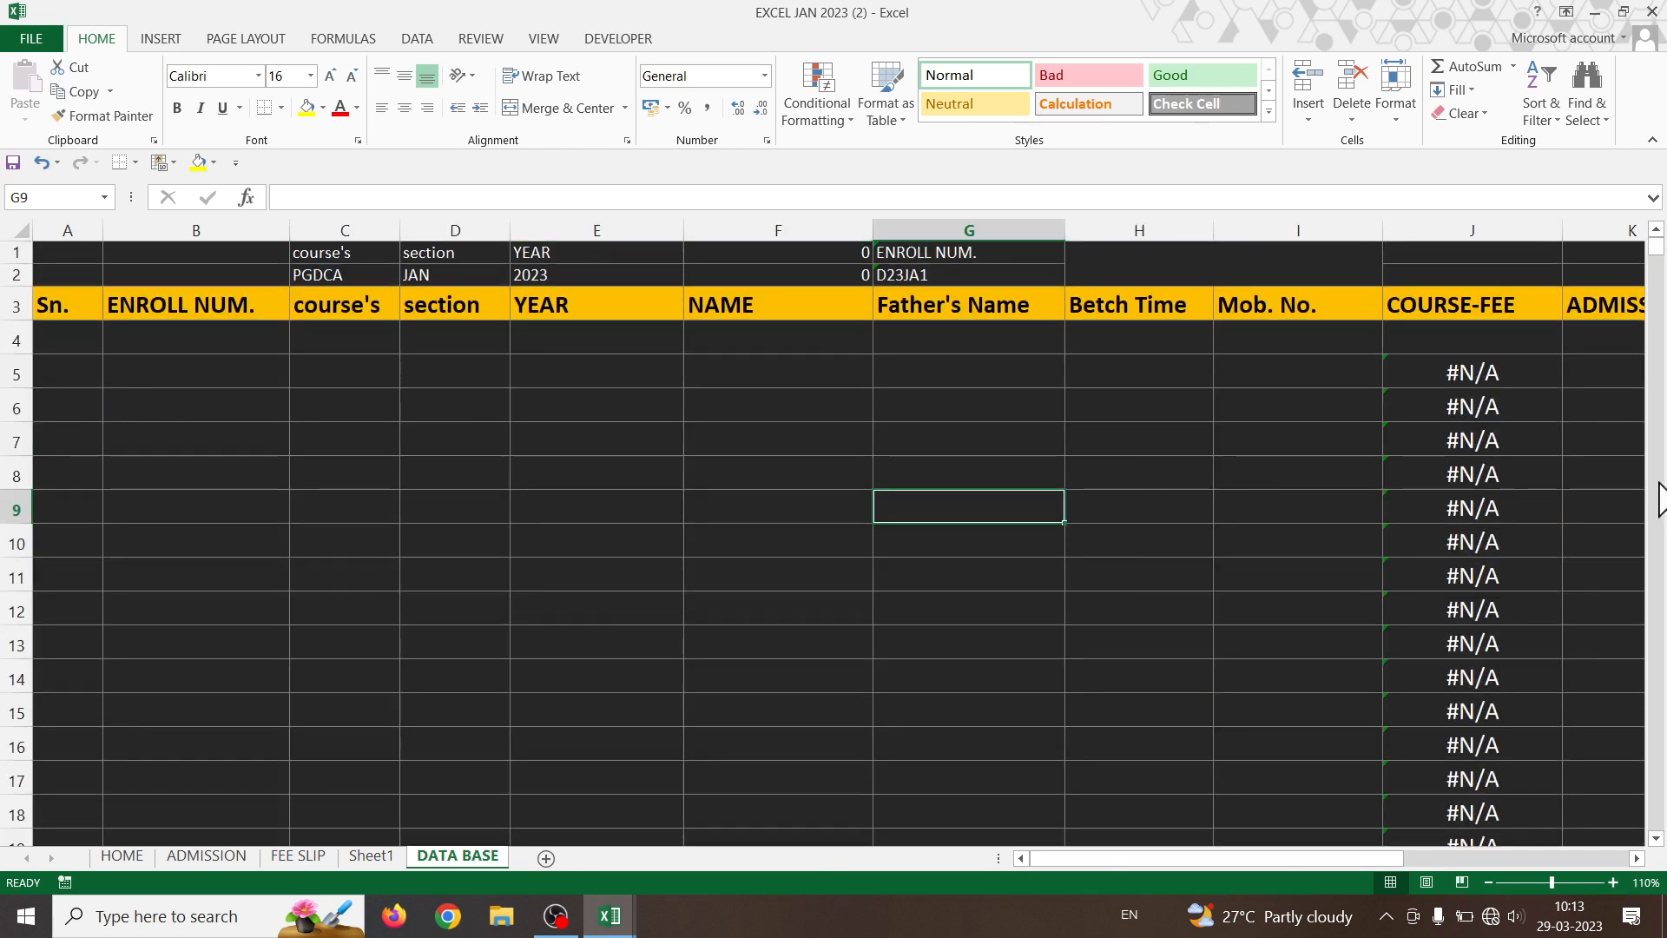
# - Copy the DATA BASE sheet before itself, creating DATA BASE (2)
pyautogui.rightClick(456, 856)
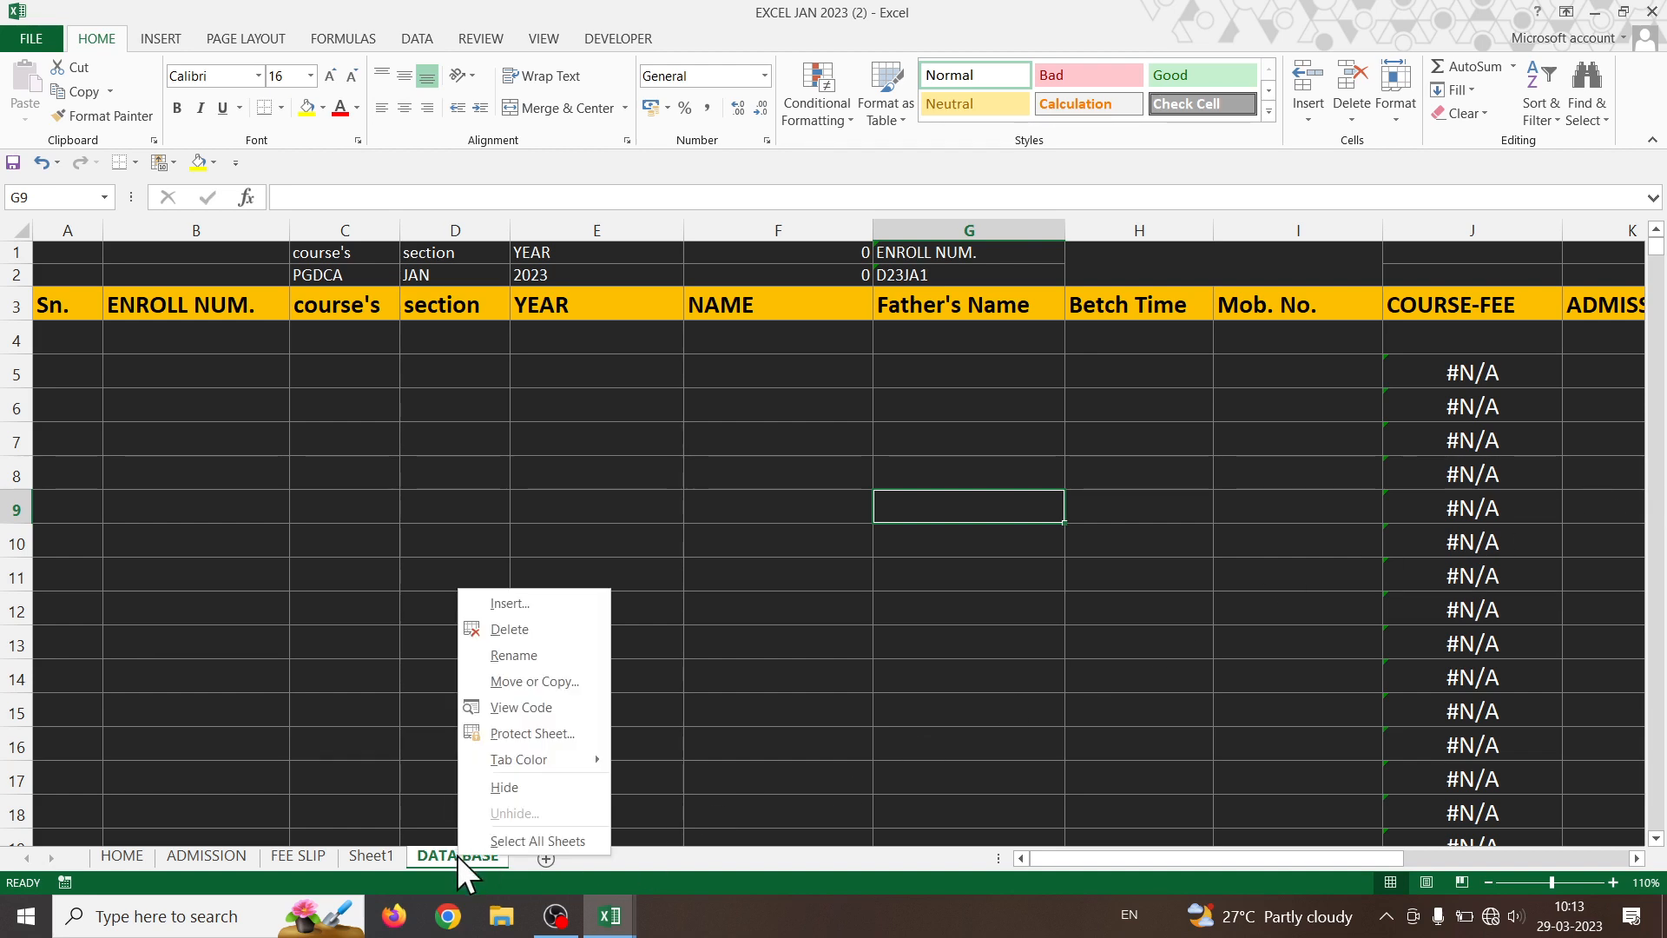
pyautogui.click(815, 648)
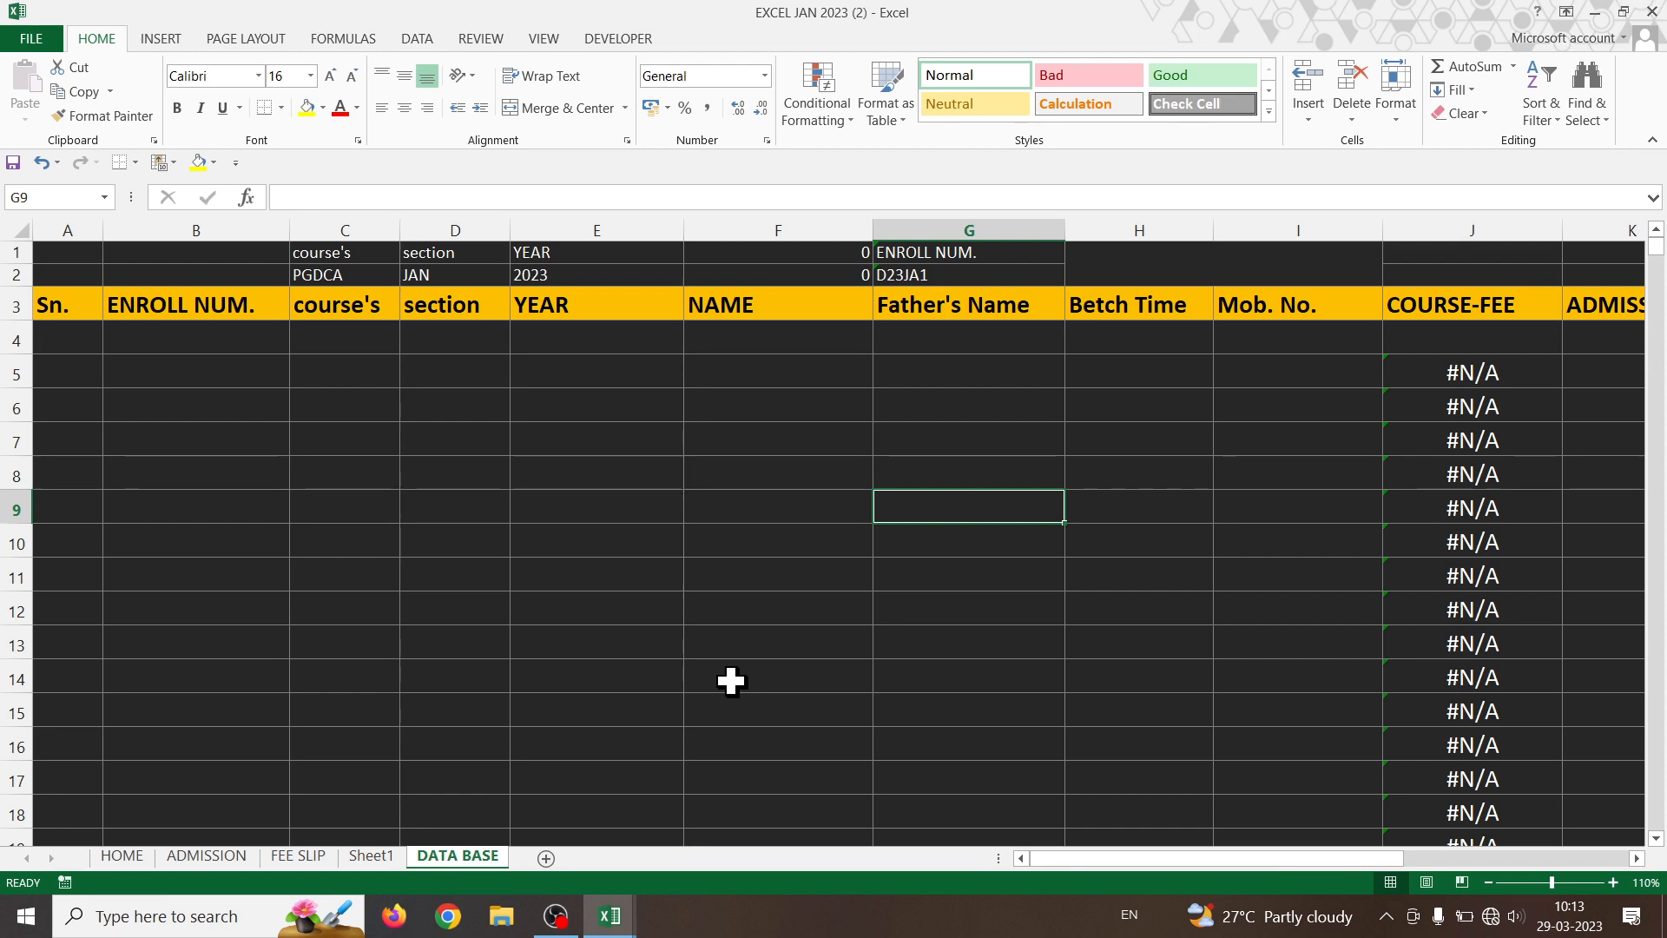
pyautogui.rightClick(457, 858)
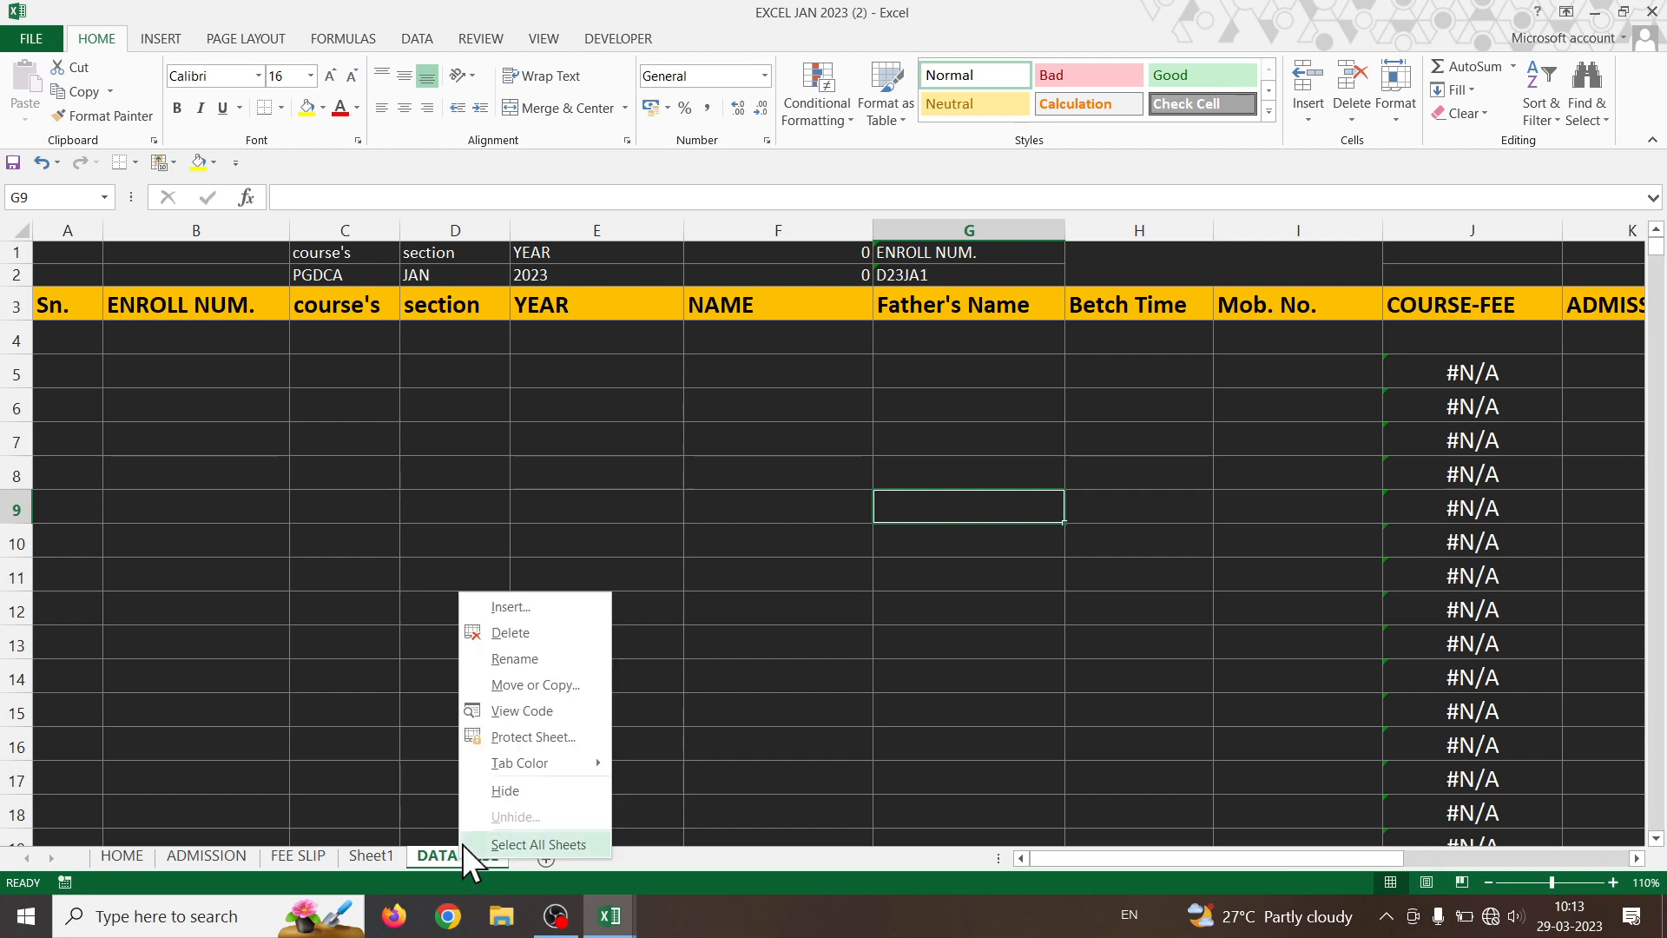
pyautogui.click(526, 686)
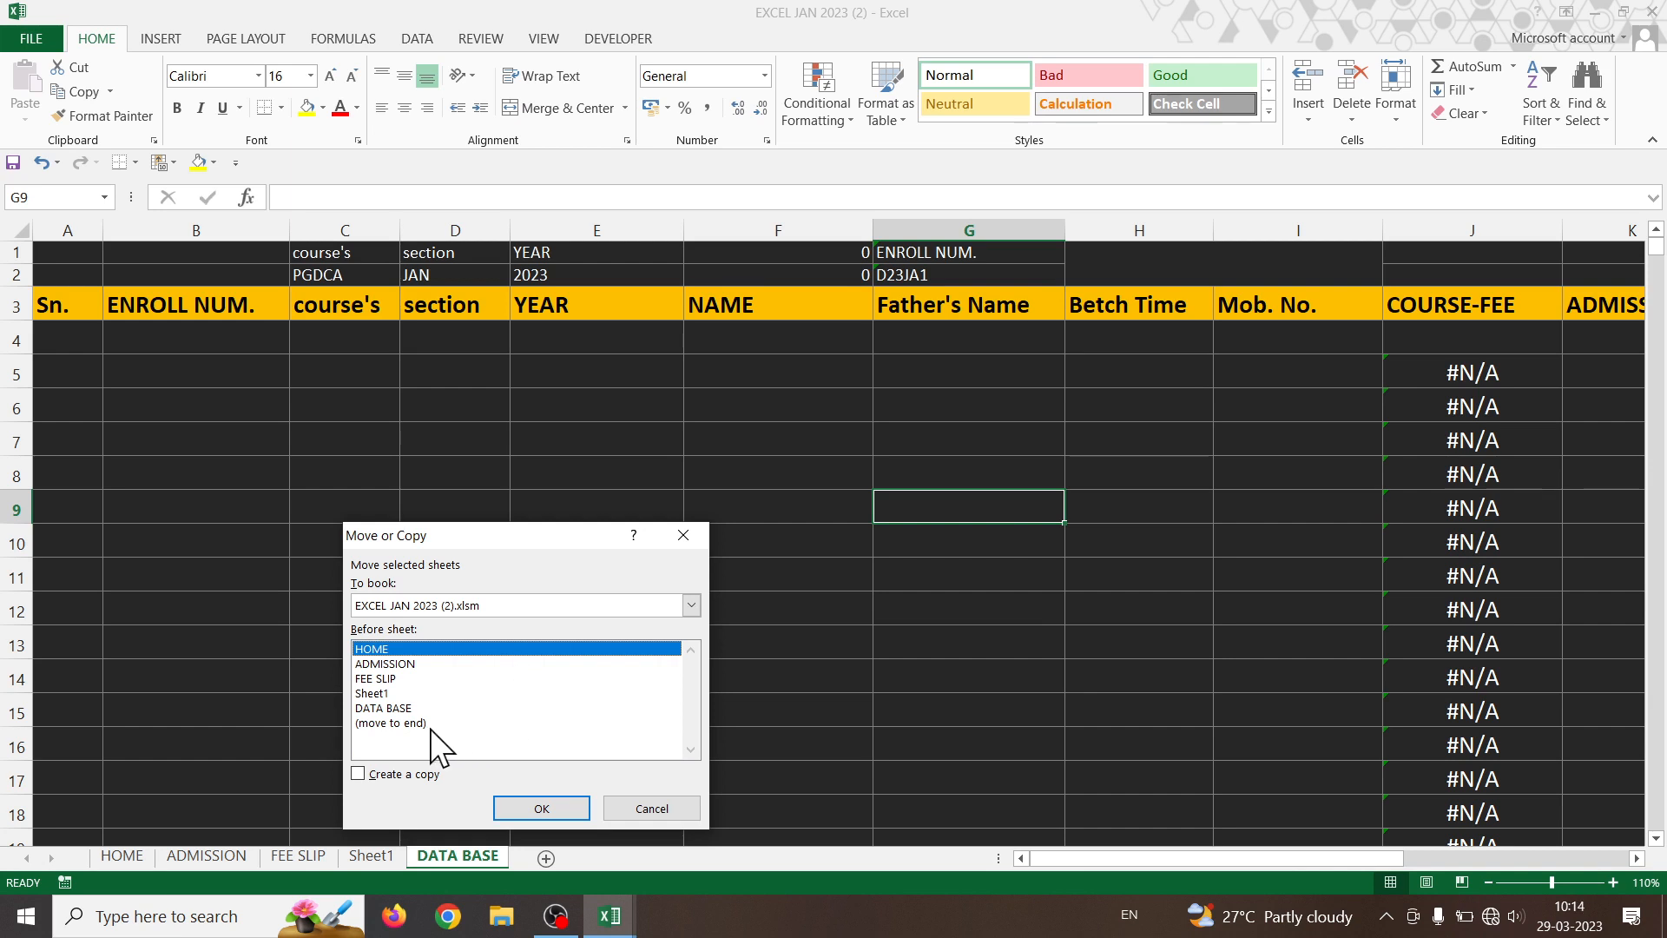
pyautogui.click(408, 709)
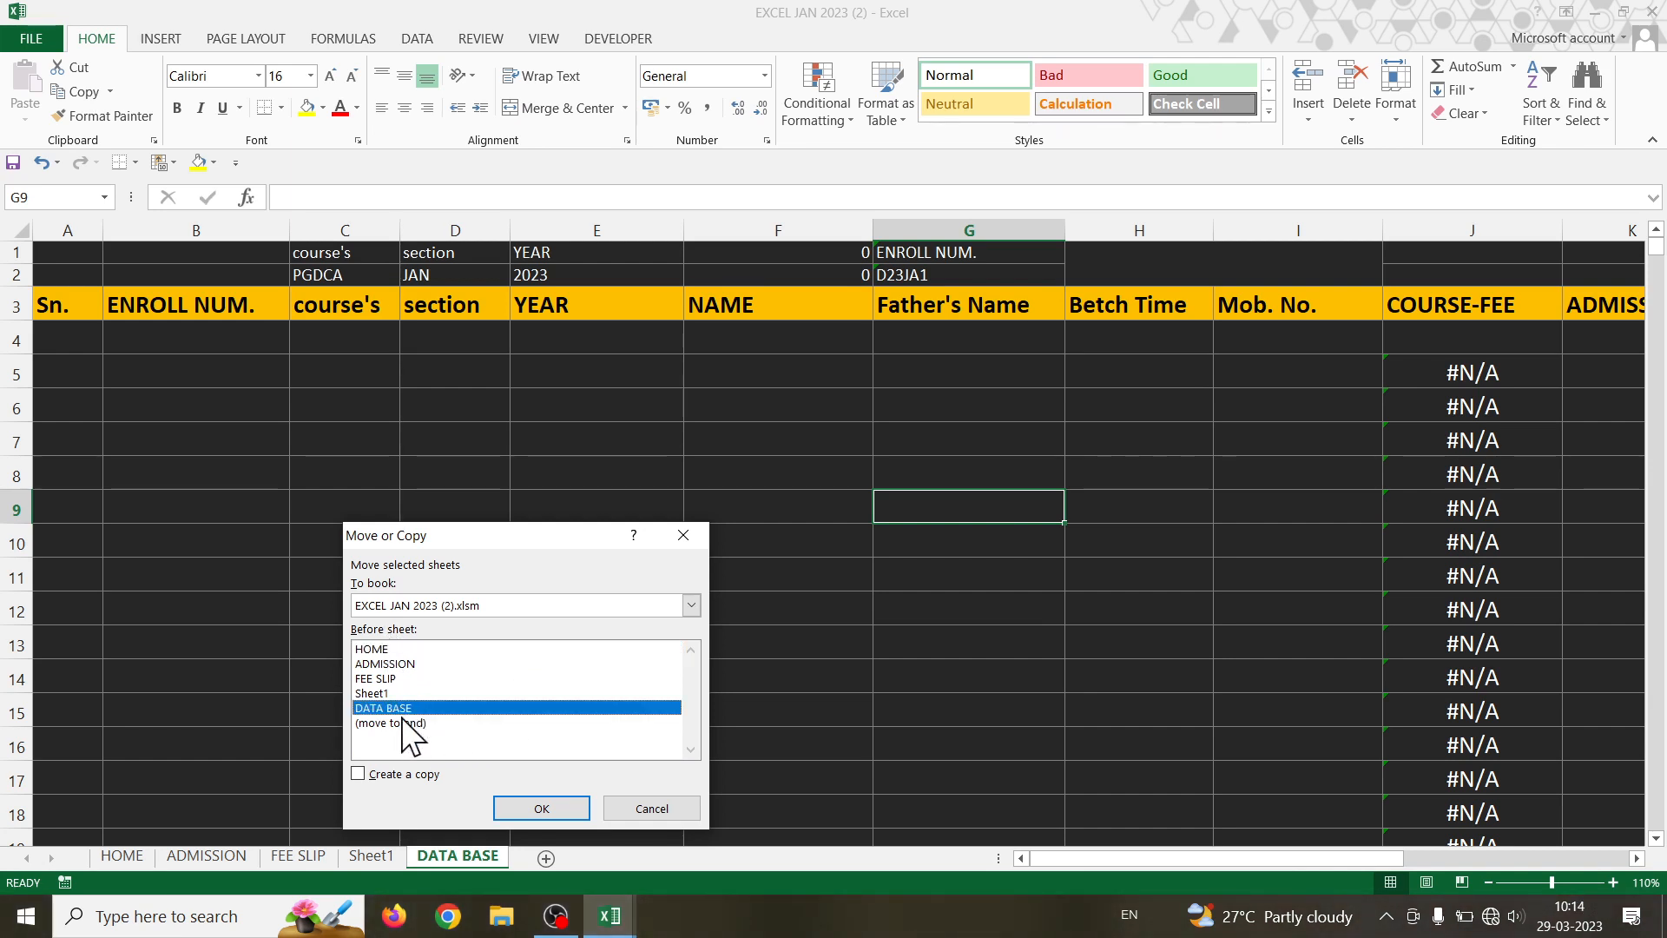
pyautogui.click(409, 773)
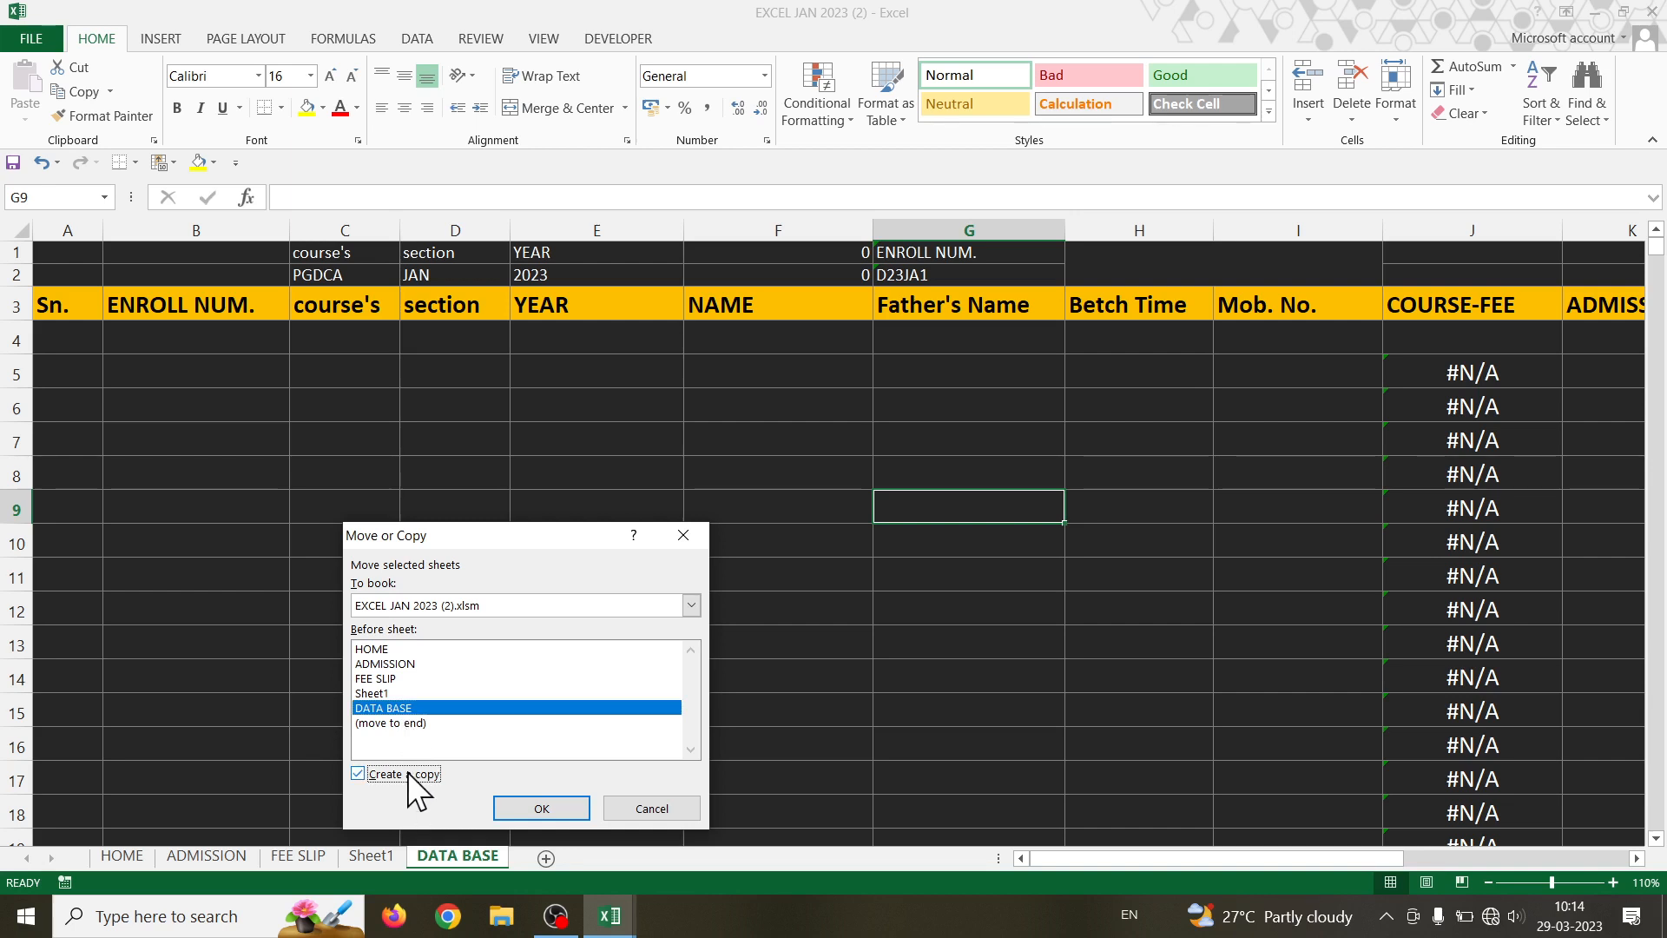
pyautogui.click(575, 811)
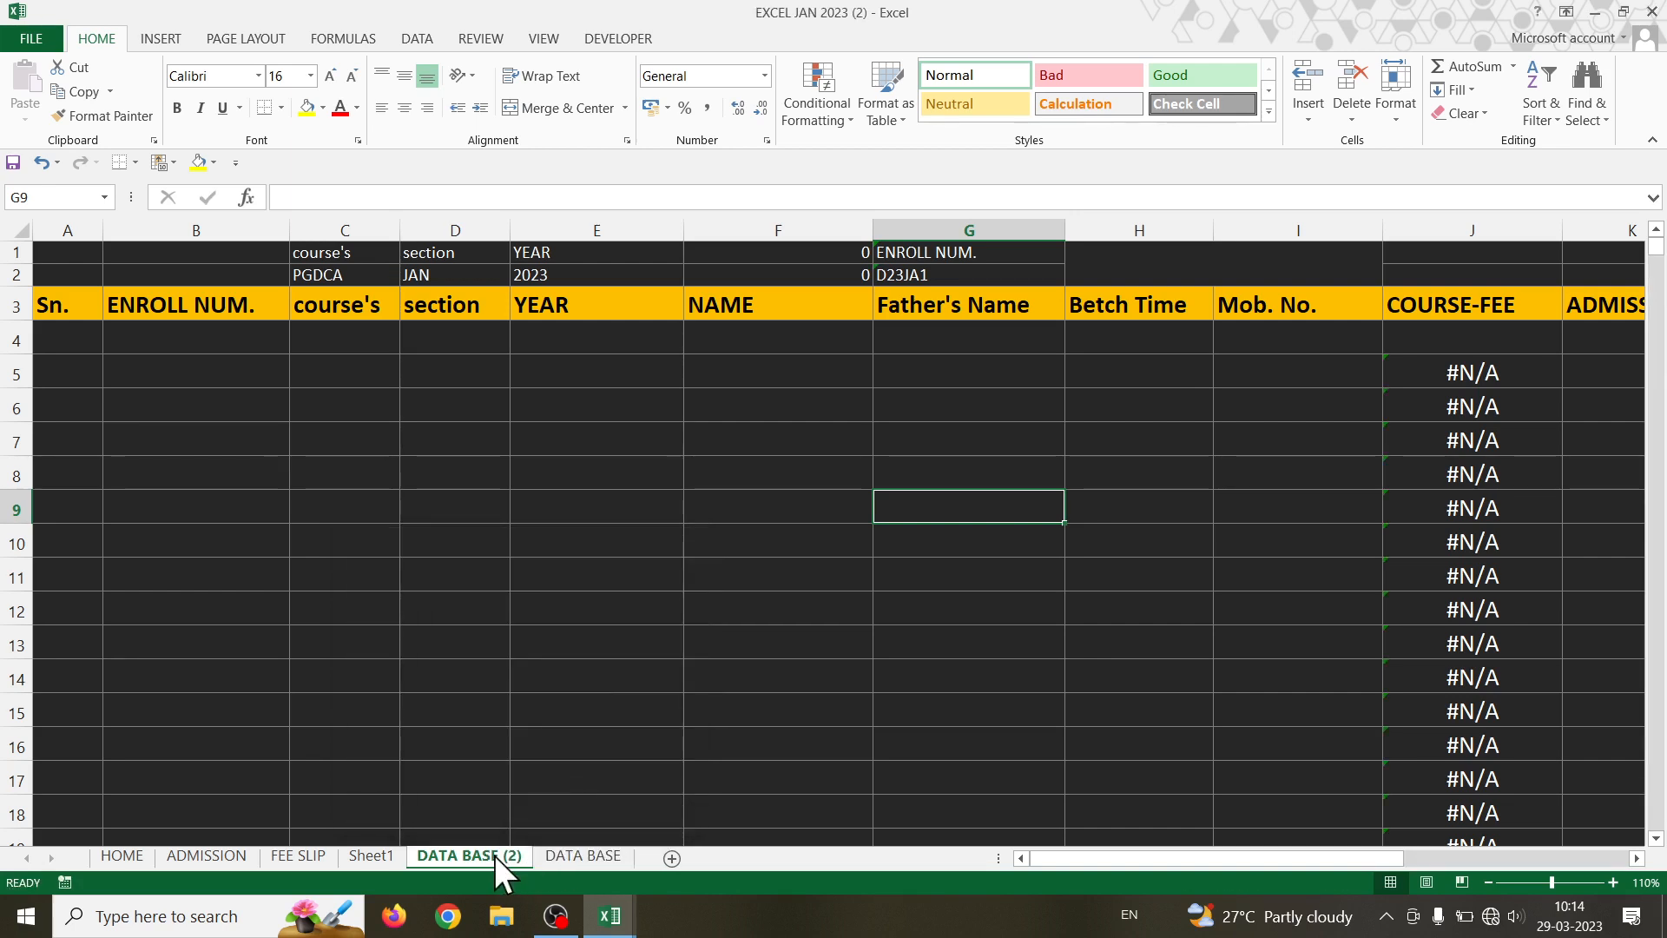
# - Make a second copy of DATA BASE, creating DATA BASE (3)
pyautogui.rightClick(561, 849)
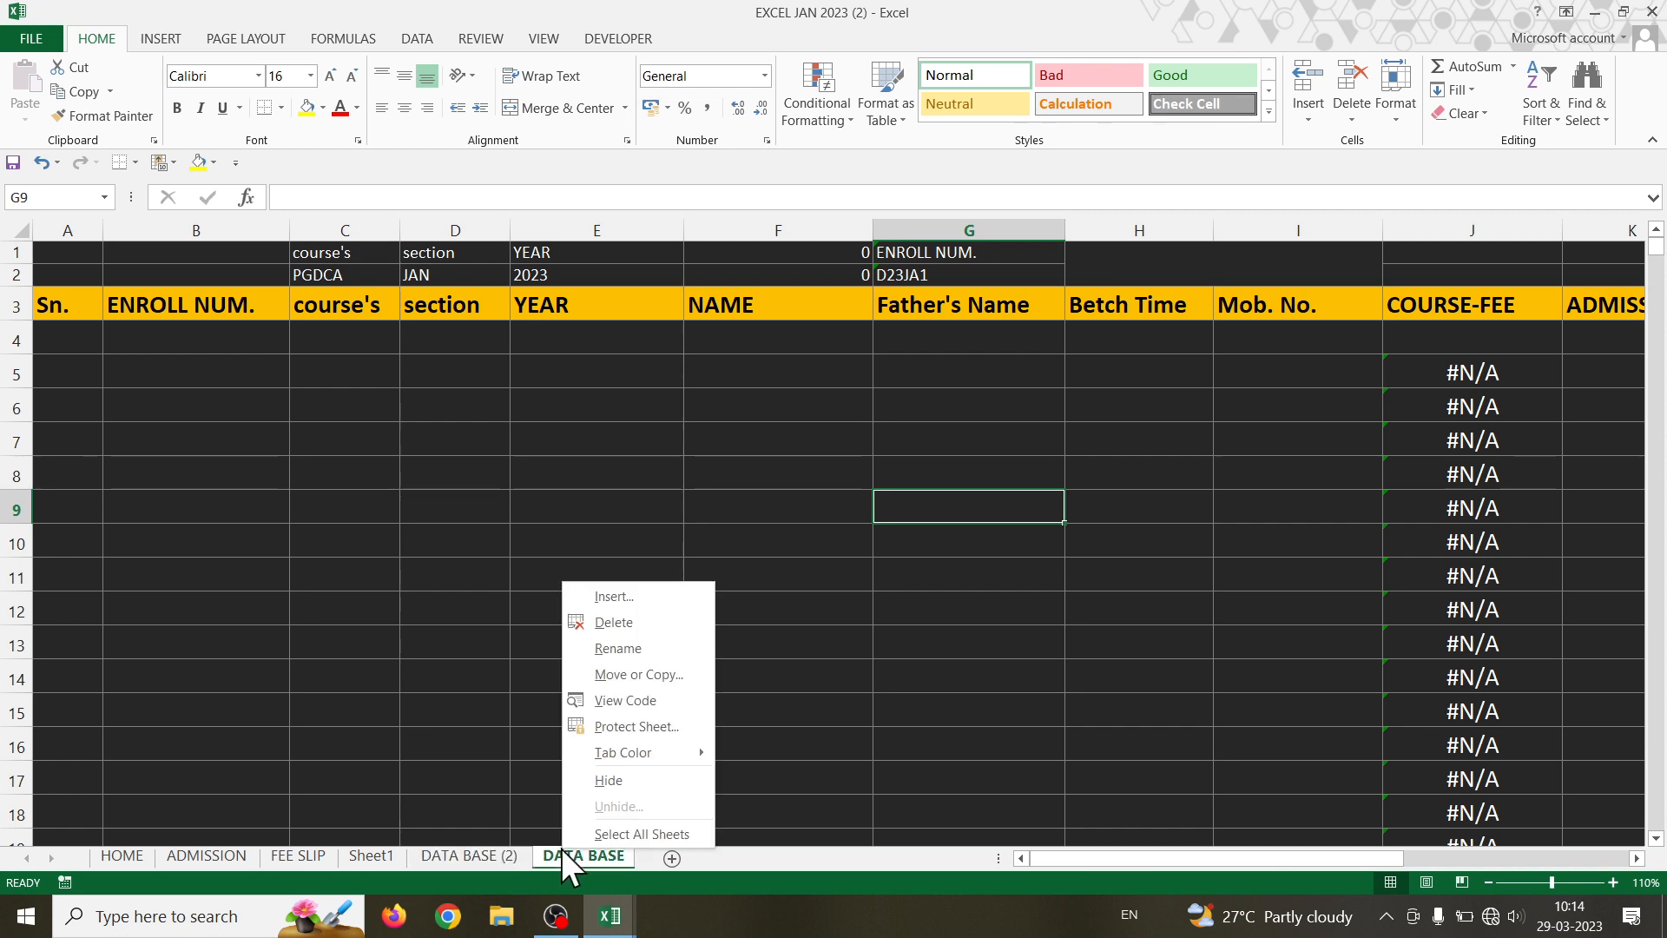
pyautogui.click(611, 673)
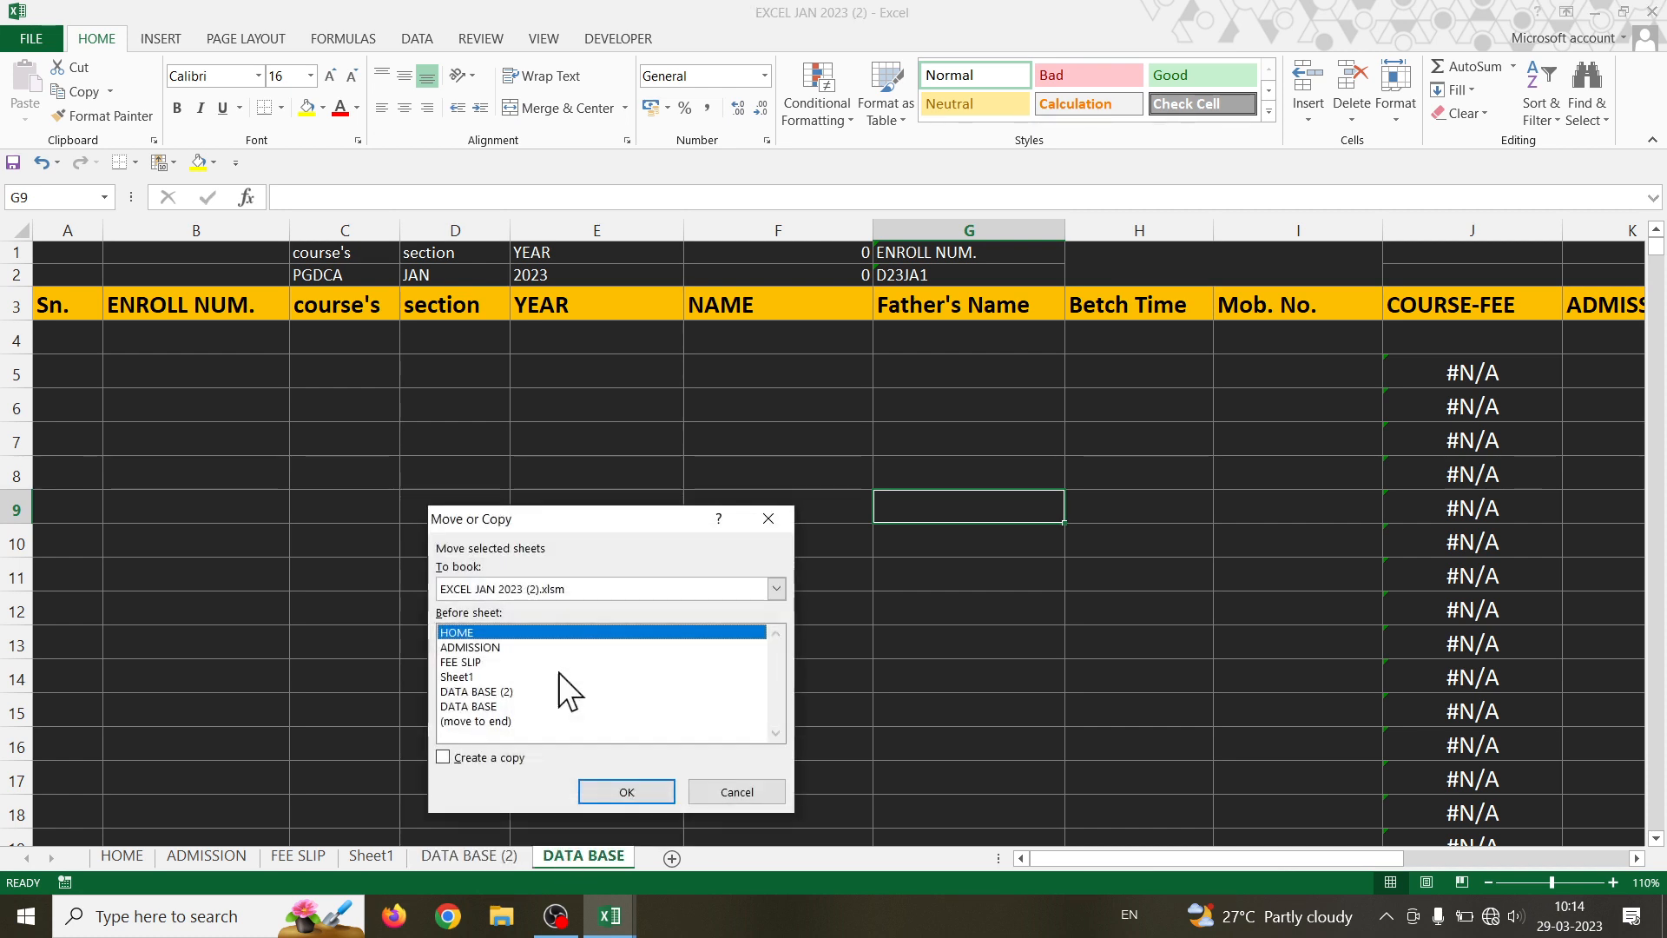
pyautogui.click(463, 705)
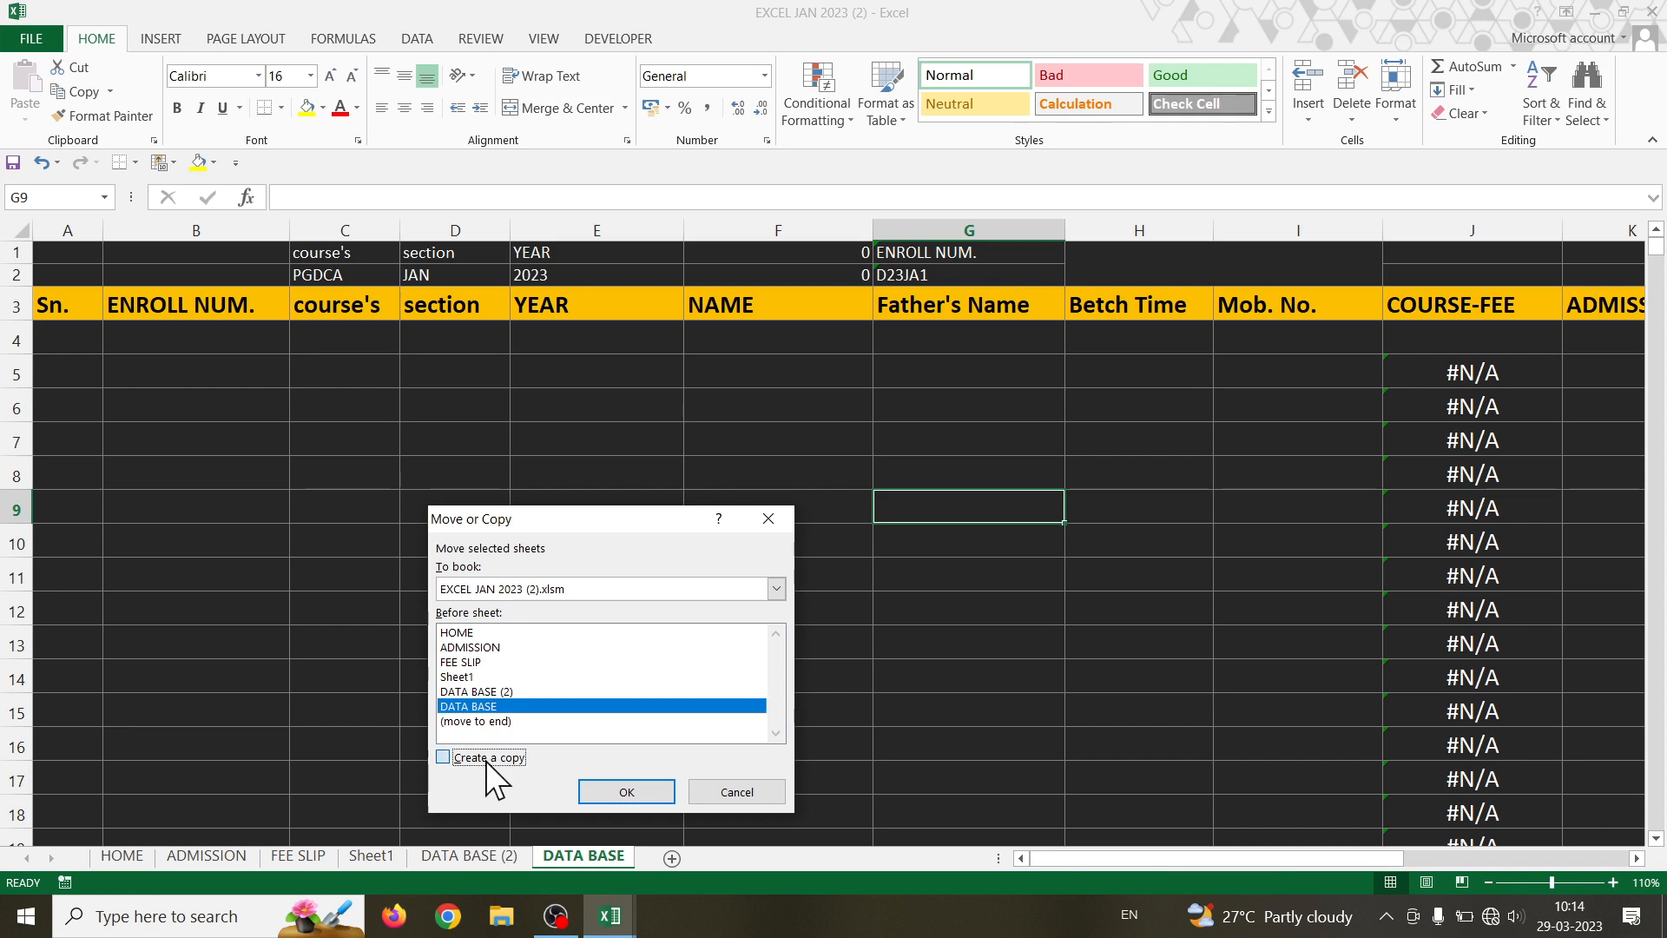
pyautogui.click(486, 760)
pyautogui.click(618, 792)
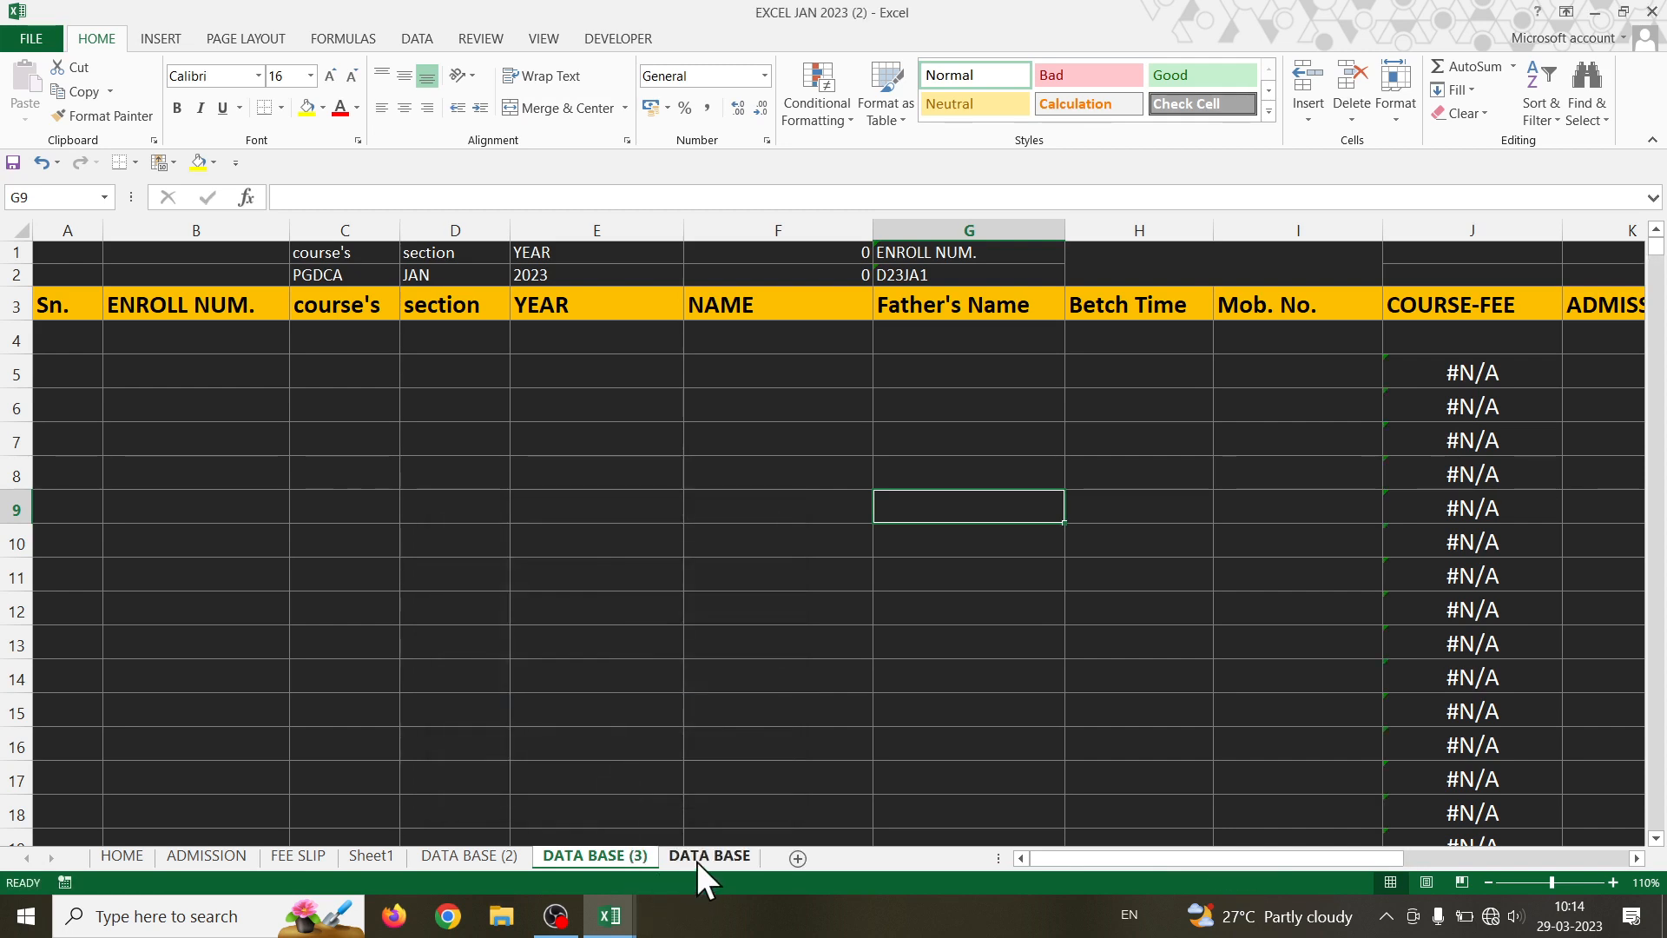
# - Make a third copy of DATA BASE, creating DATA BASE (4)
pyautogui.rightClick(698, 861)
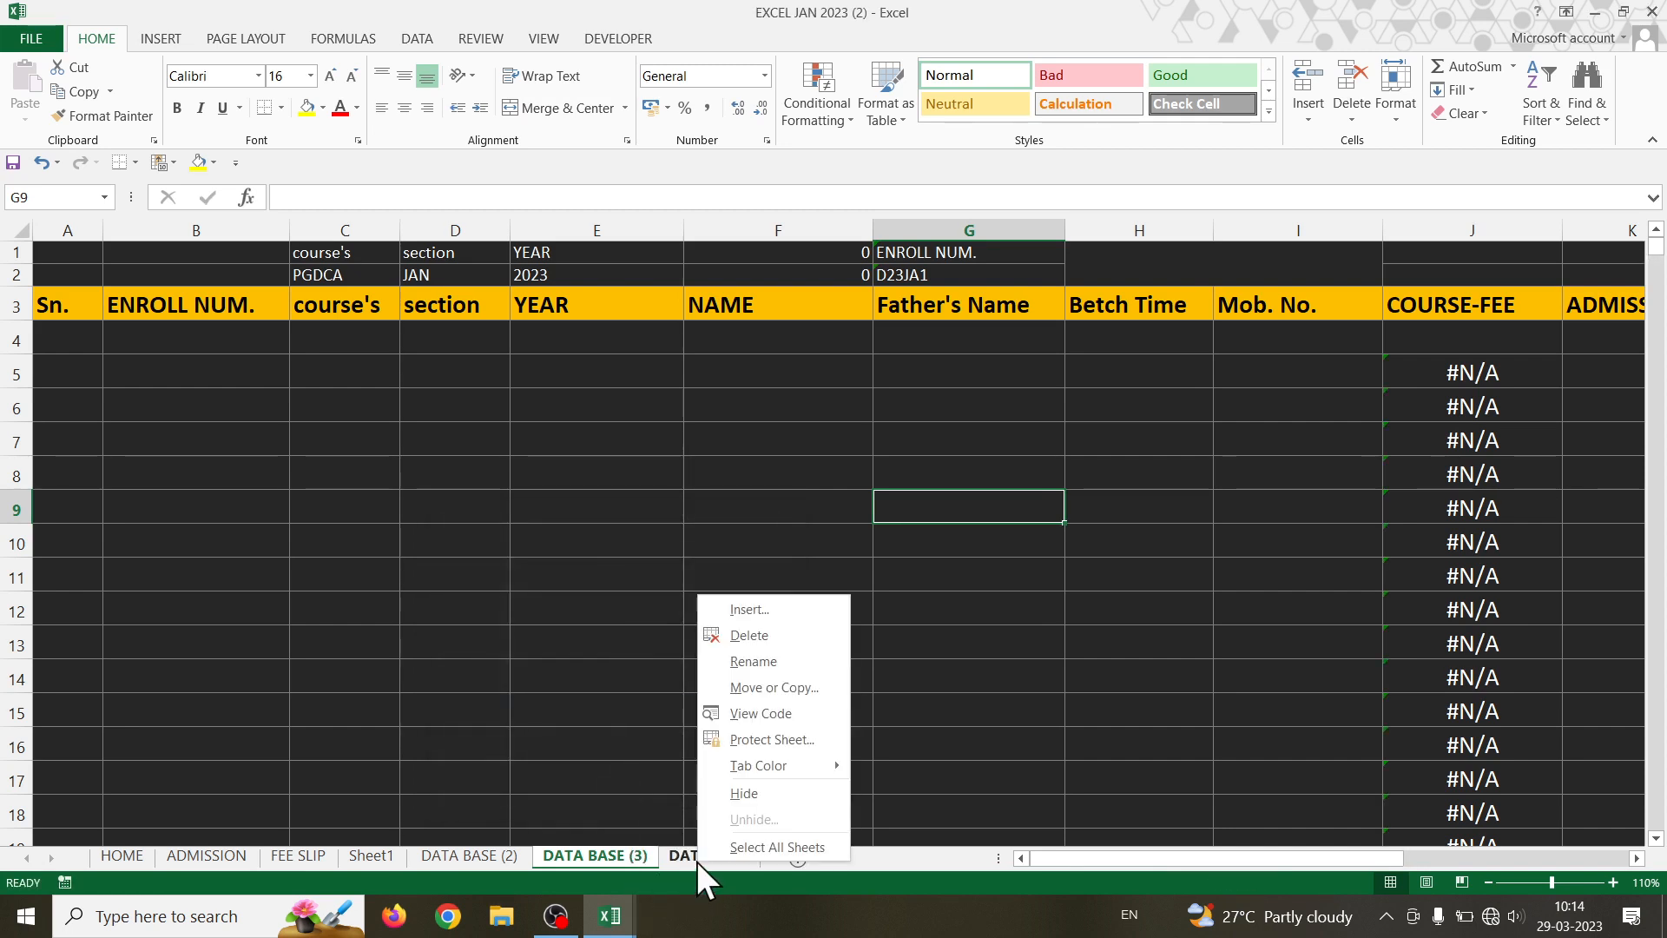
pyautogui.click(800, 688)
pyautogui.click(680, 739)
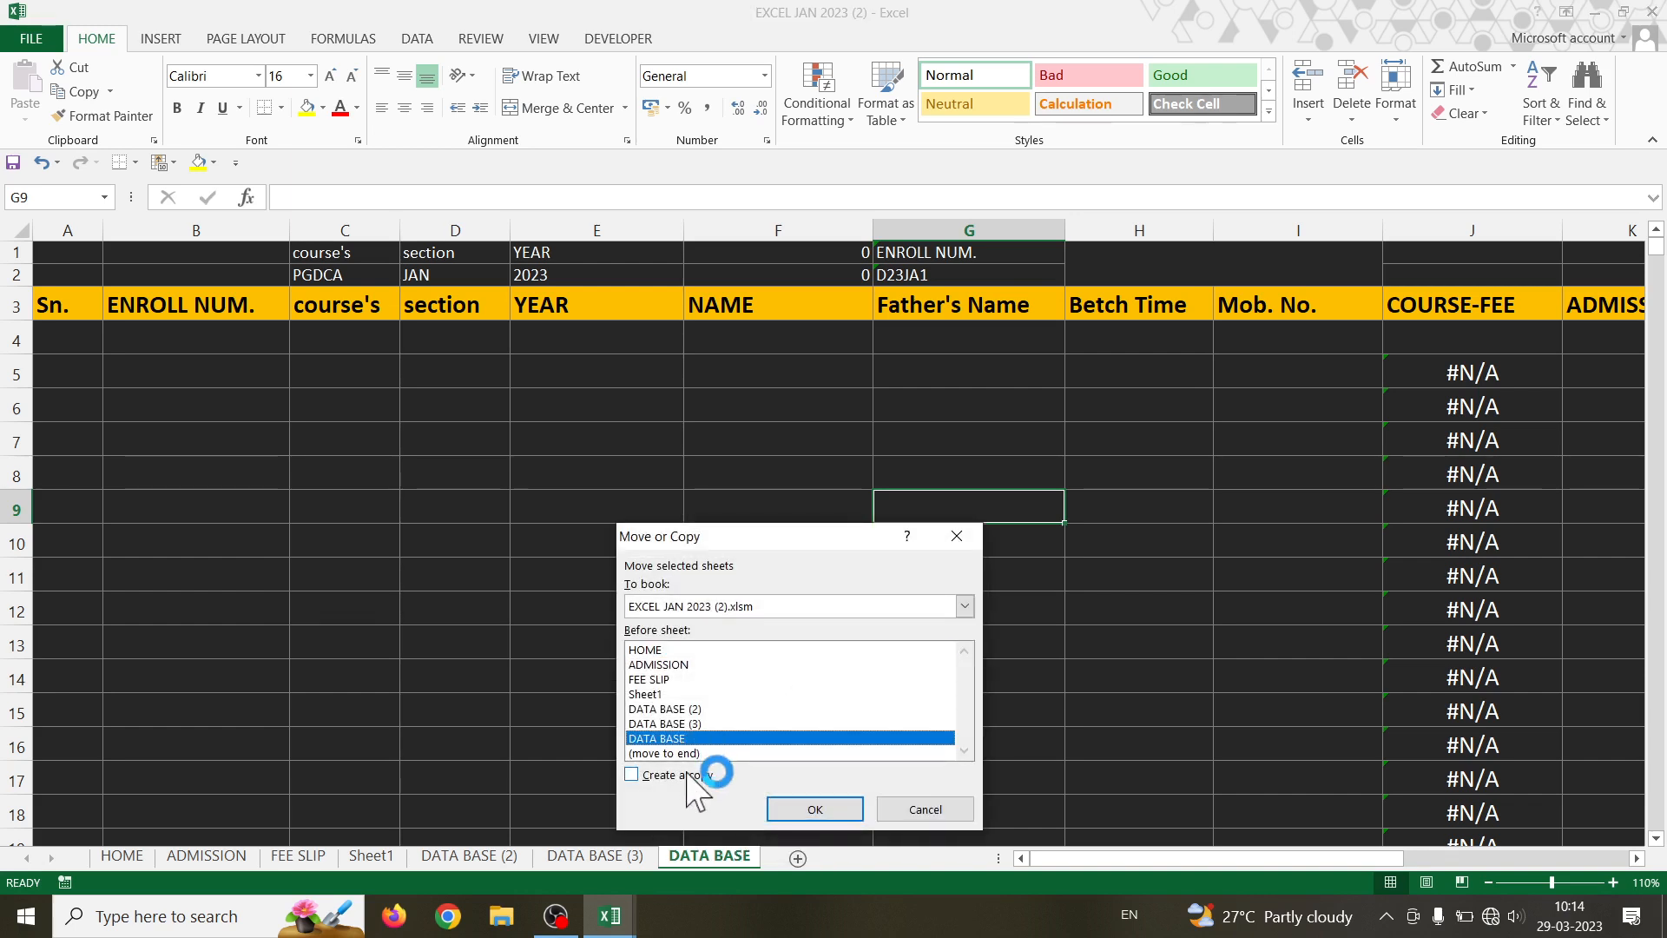
pyautogui.click(686, 775)
pyautogui.click(806, 805)
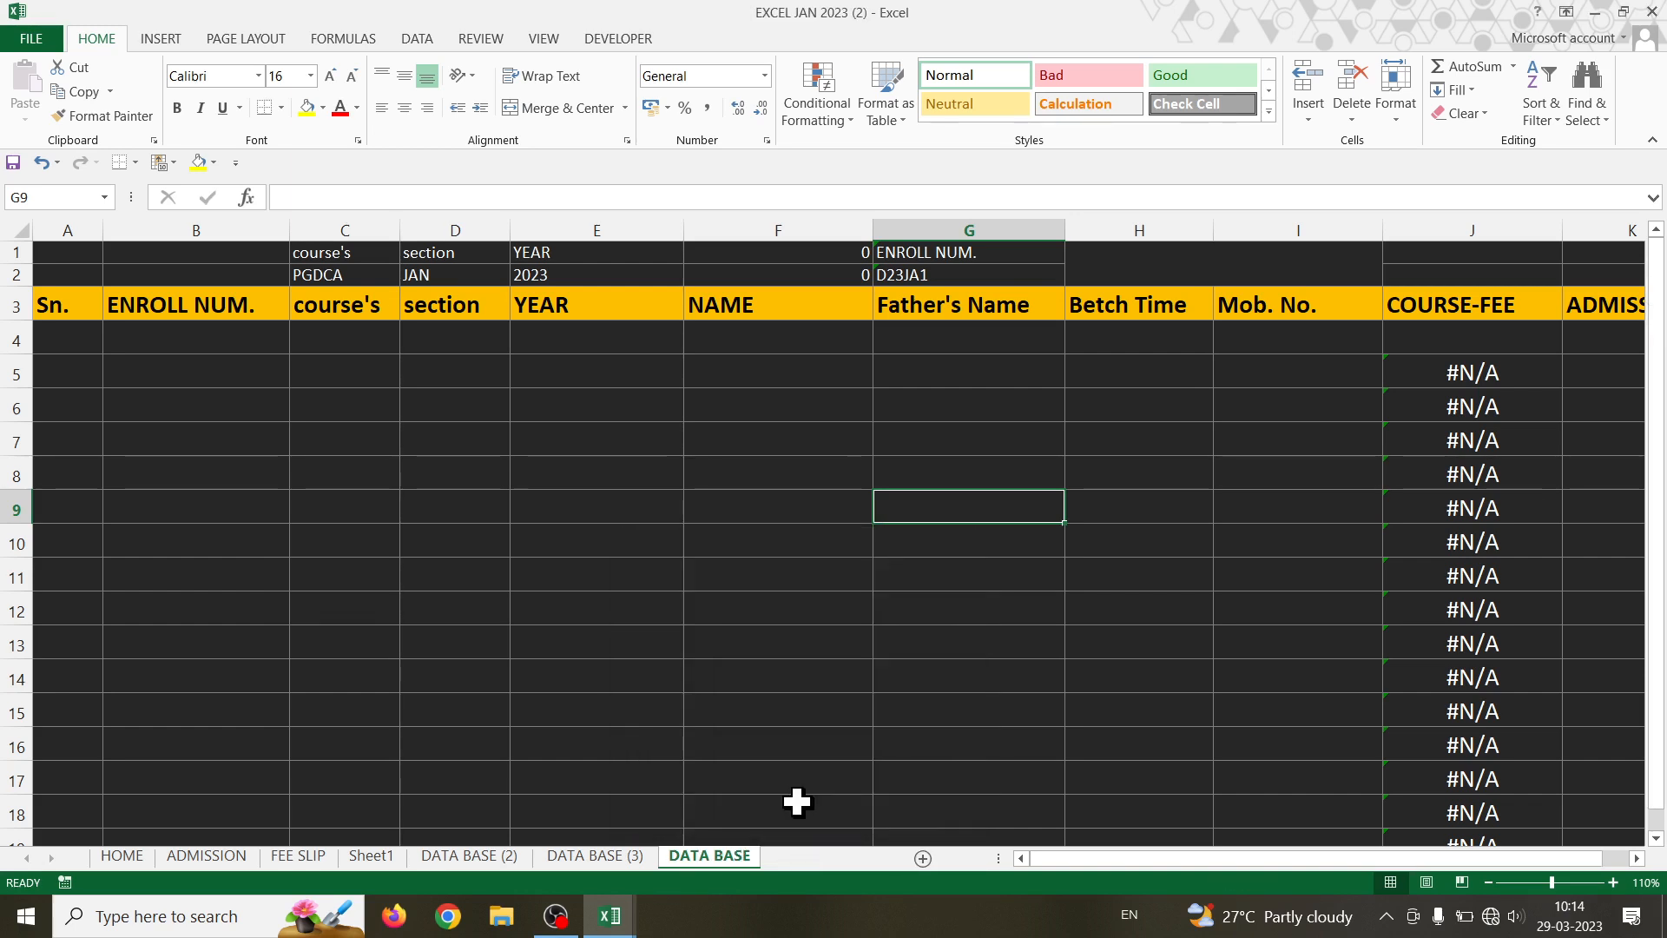
pyautogui.click(502, 854)
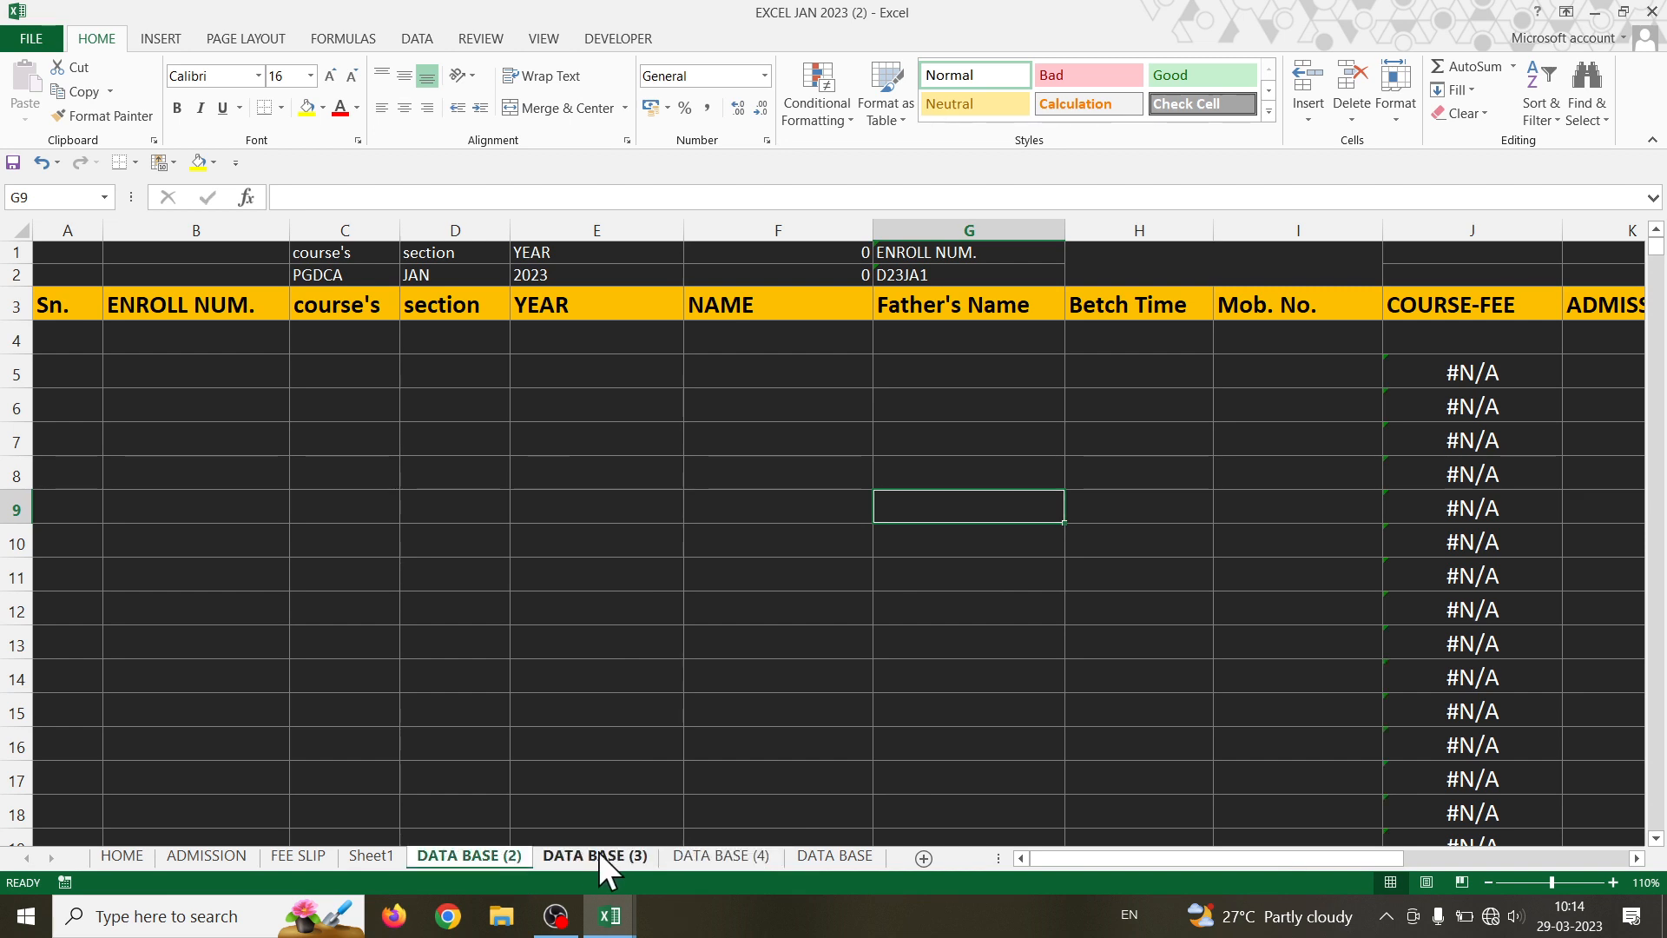
# - Rename the DATA BASE (2) sheet to PGDCA
pyautogui.click(692, 855)
pyautogui.click(823, 854)
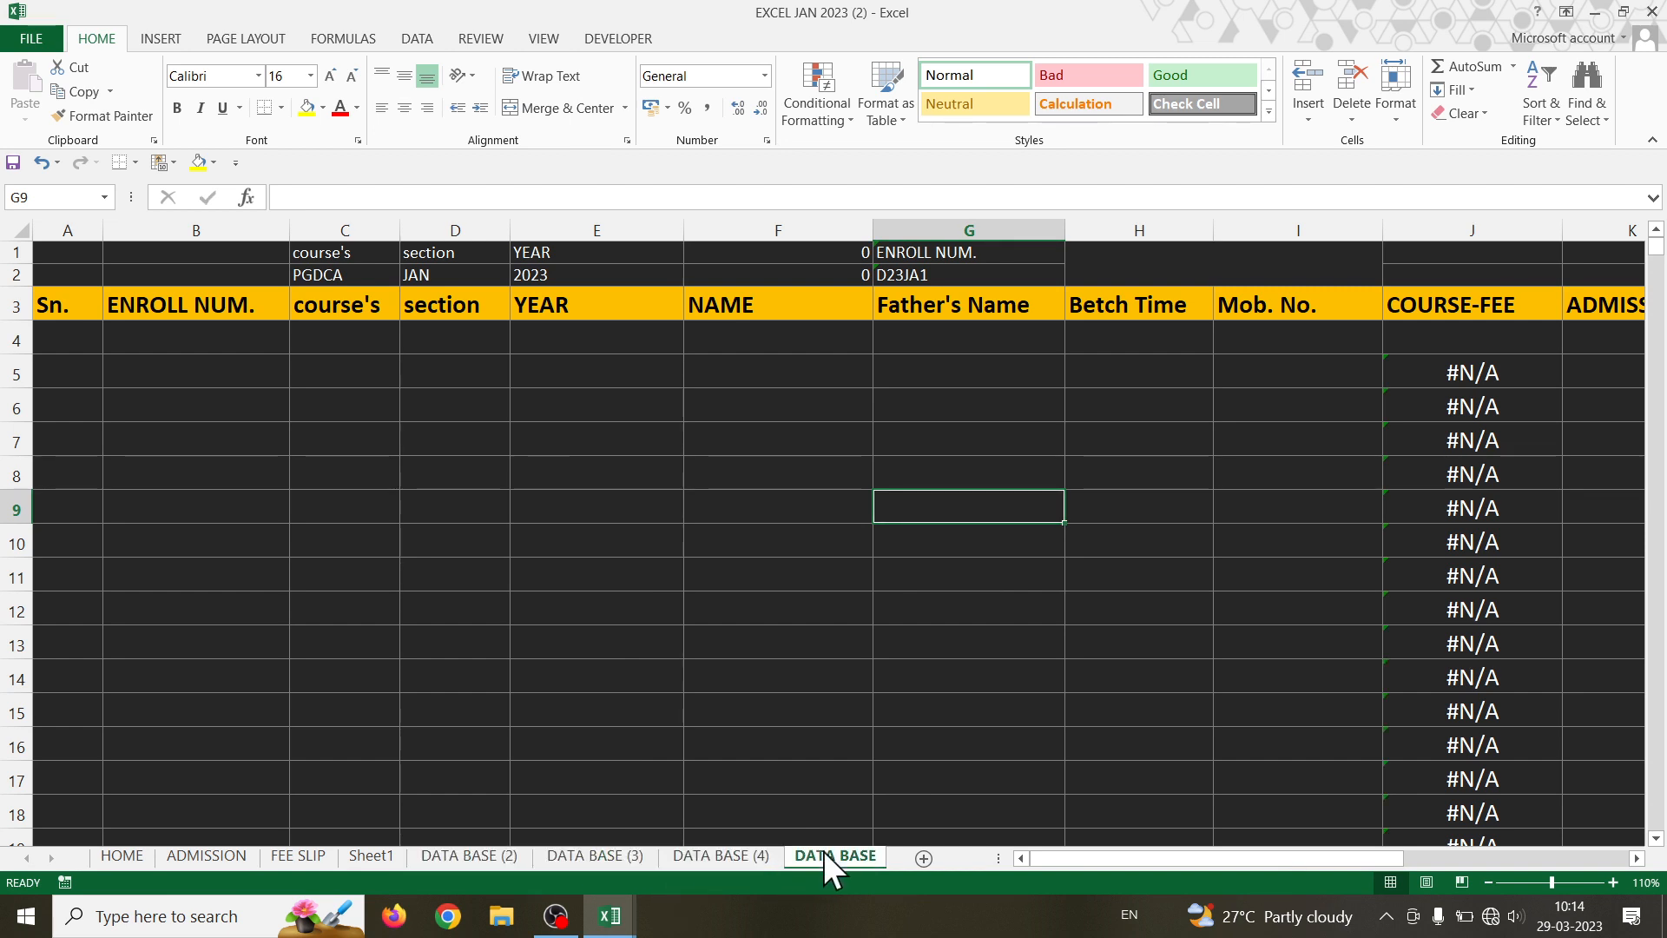
pyautogui.rightClick(493, 851)
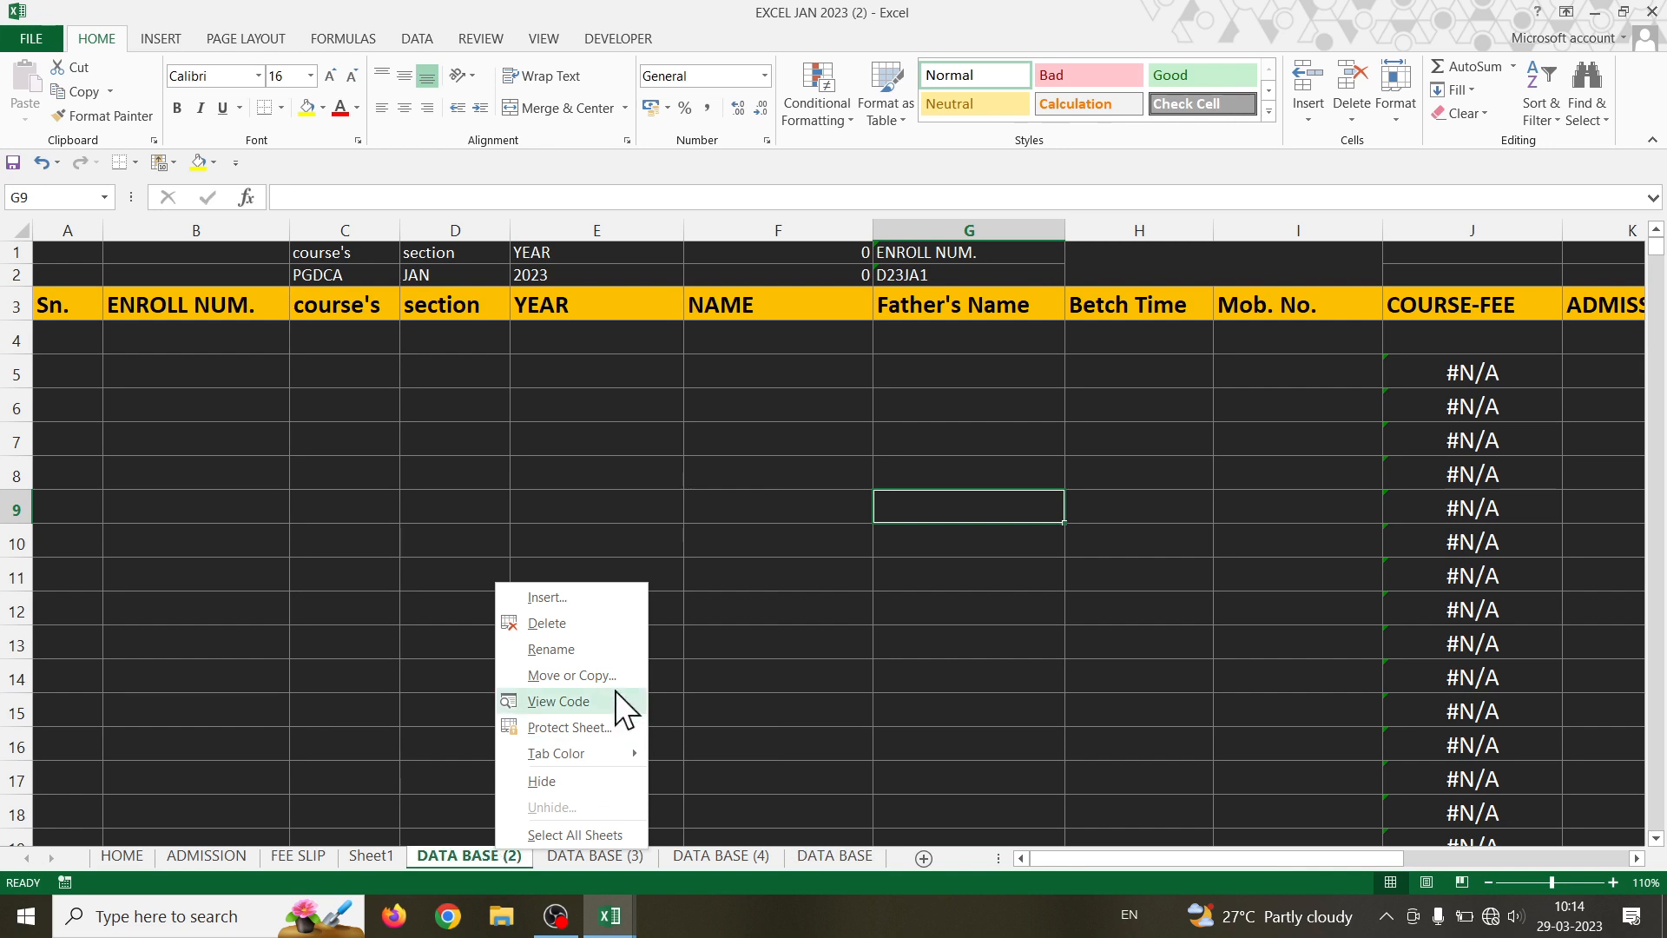
pyautogui.click(603, 651)
pyautogui.write('p')
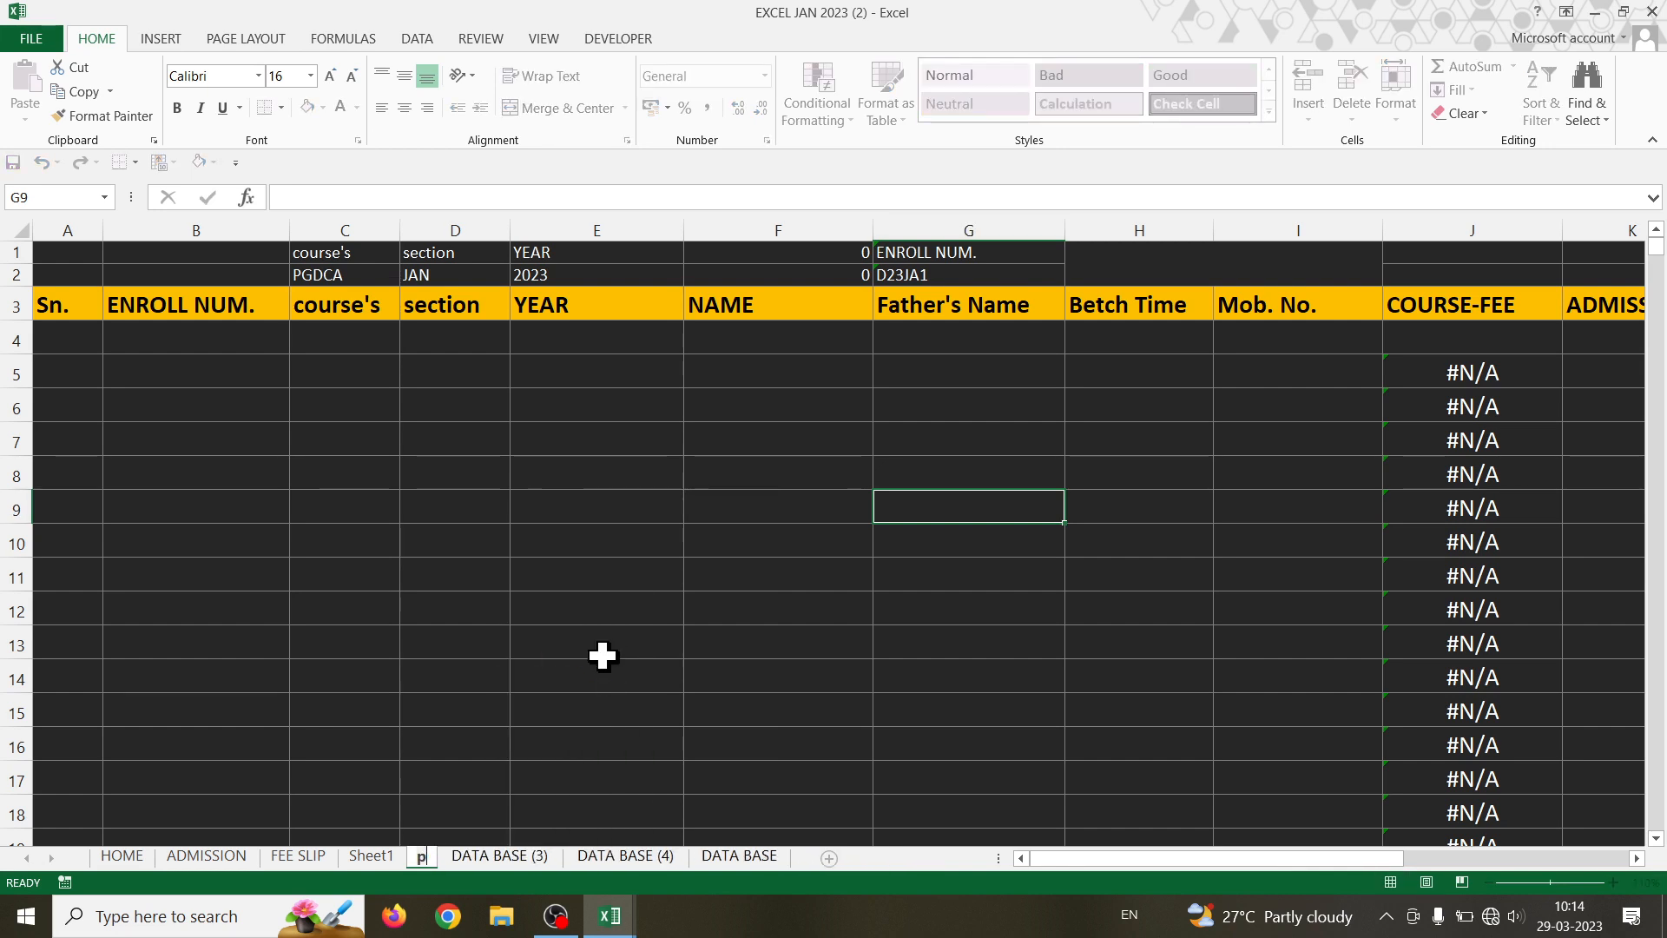
pyautogui.write('gdca')
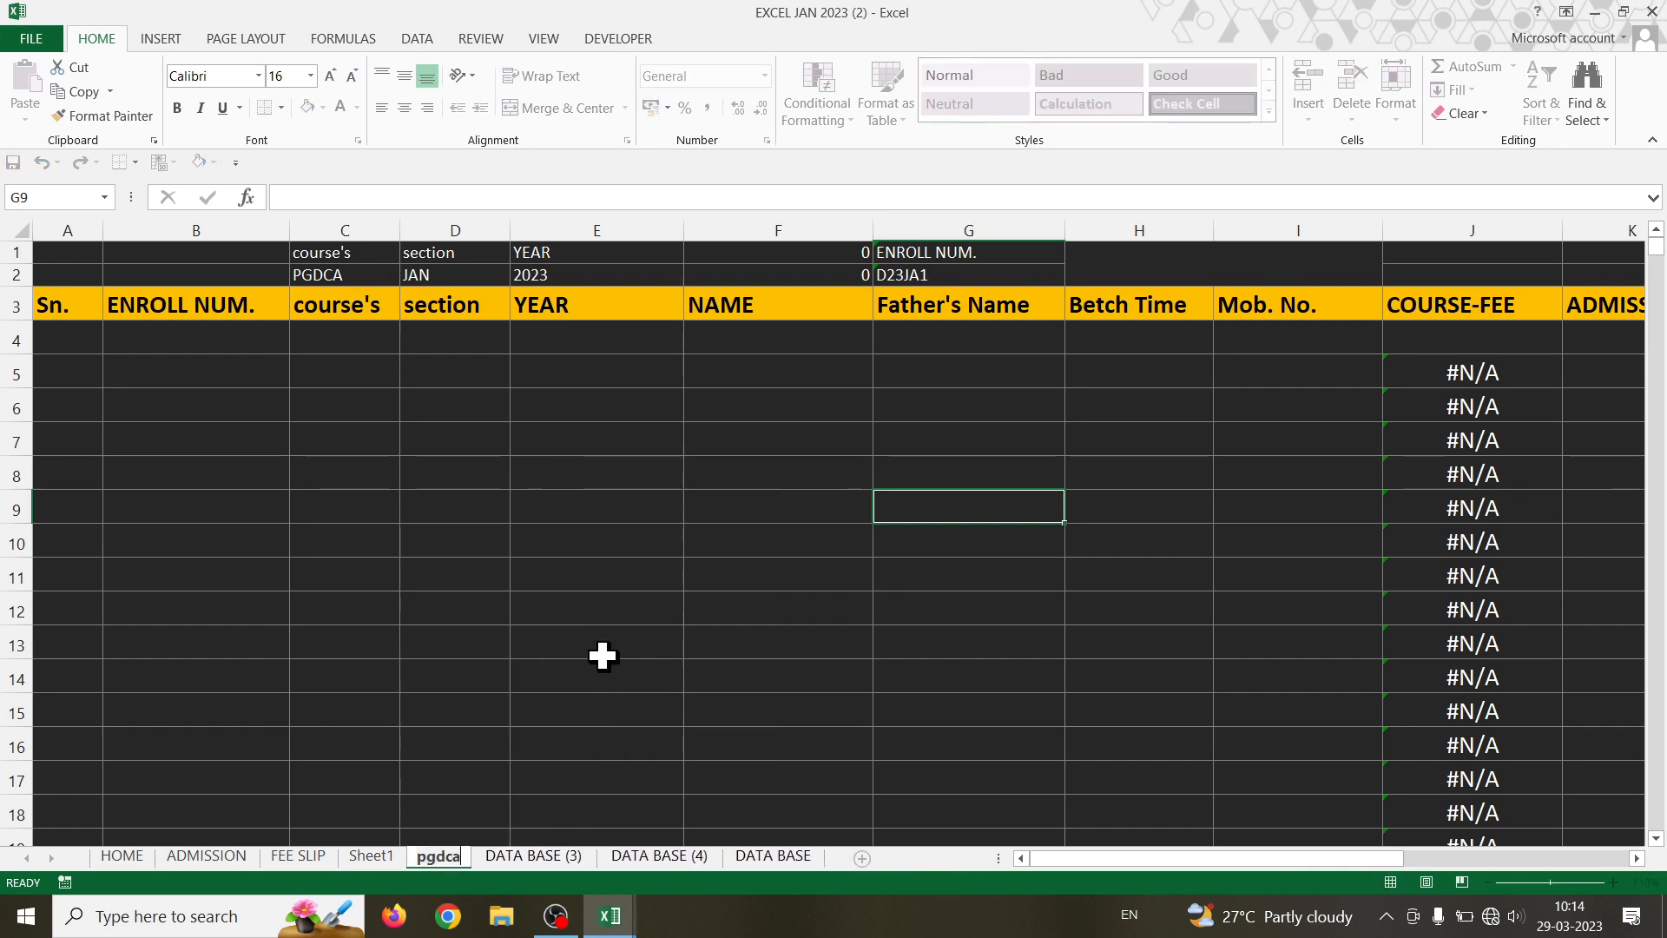
pyautogui.press('BackSpace')
pyautogui.press('BackSpace')
pyautogui.press('BackSpace')
pyautogui.press('BackSpace')
pyautogui.press('BackSpace')
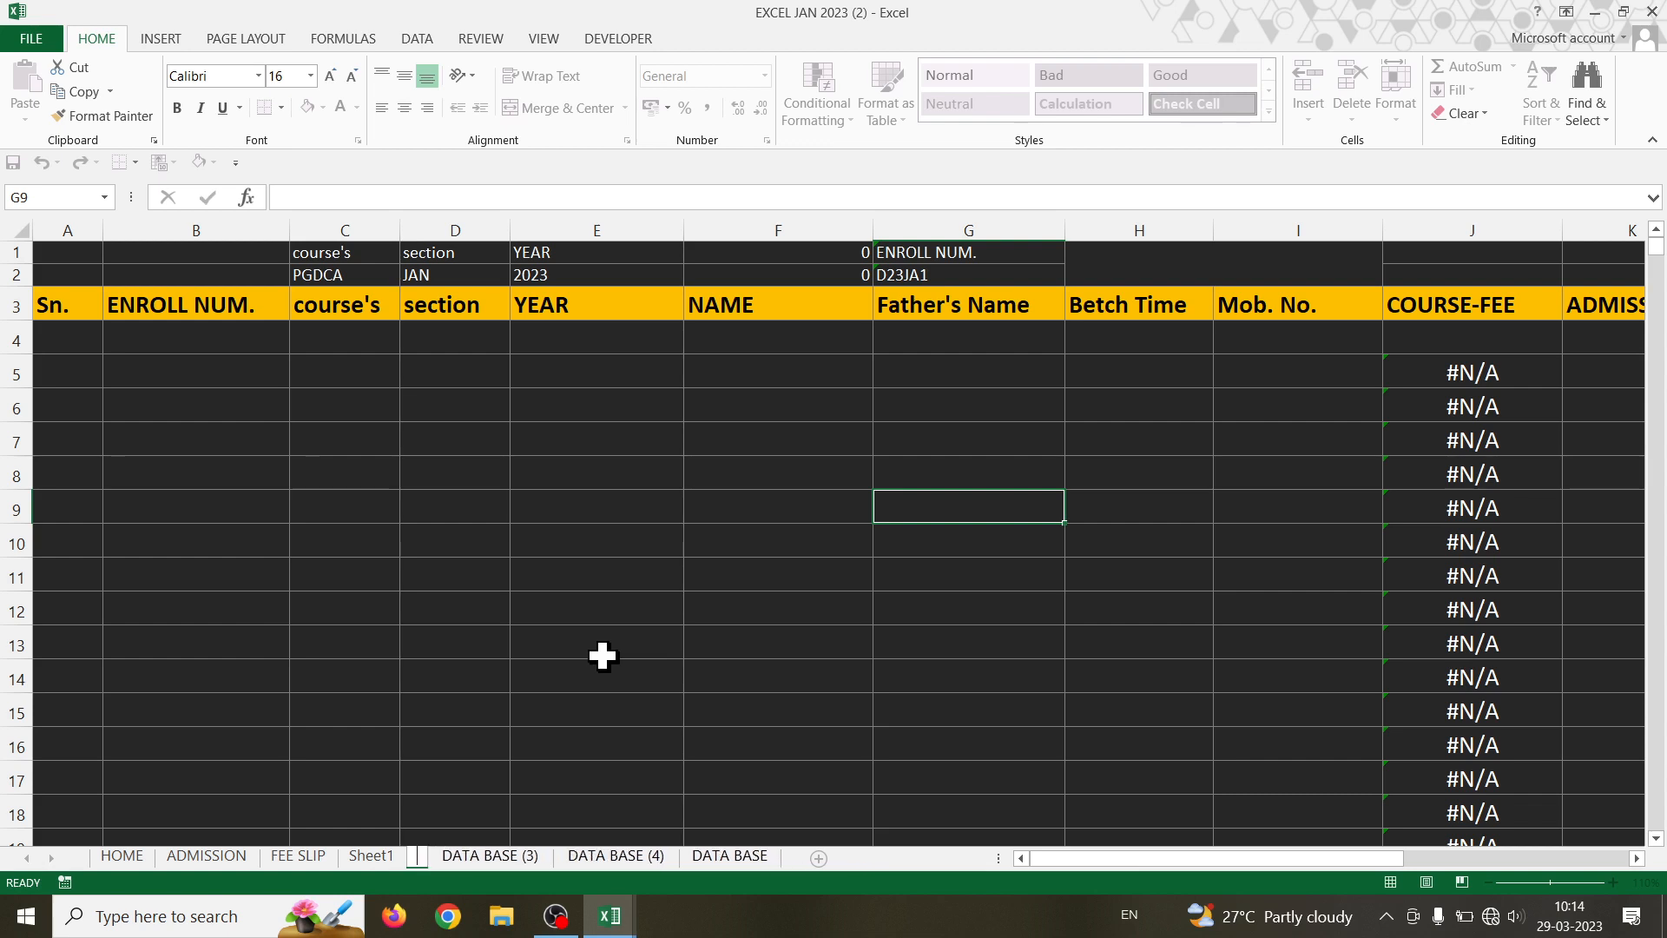
pyautogui.write('PGDCA')
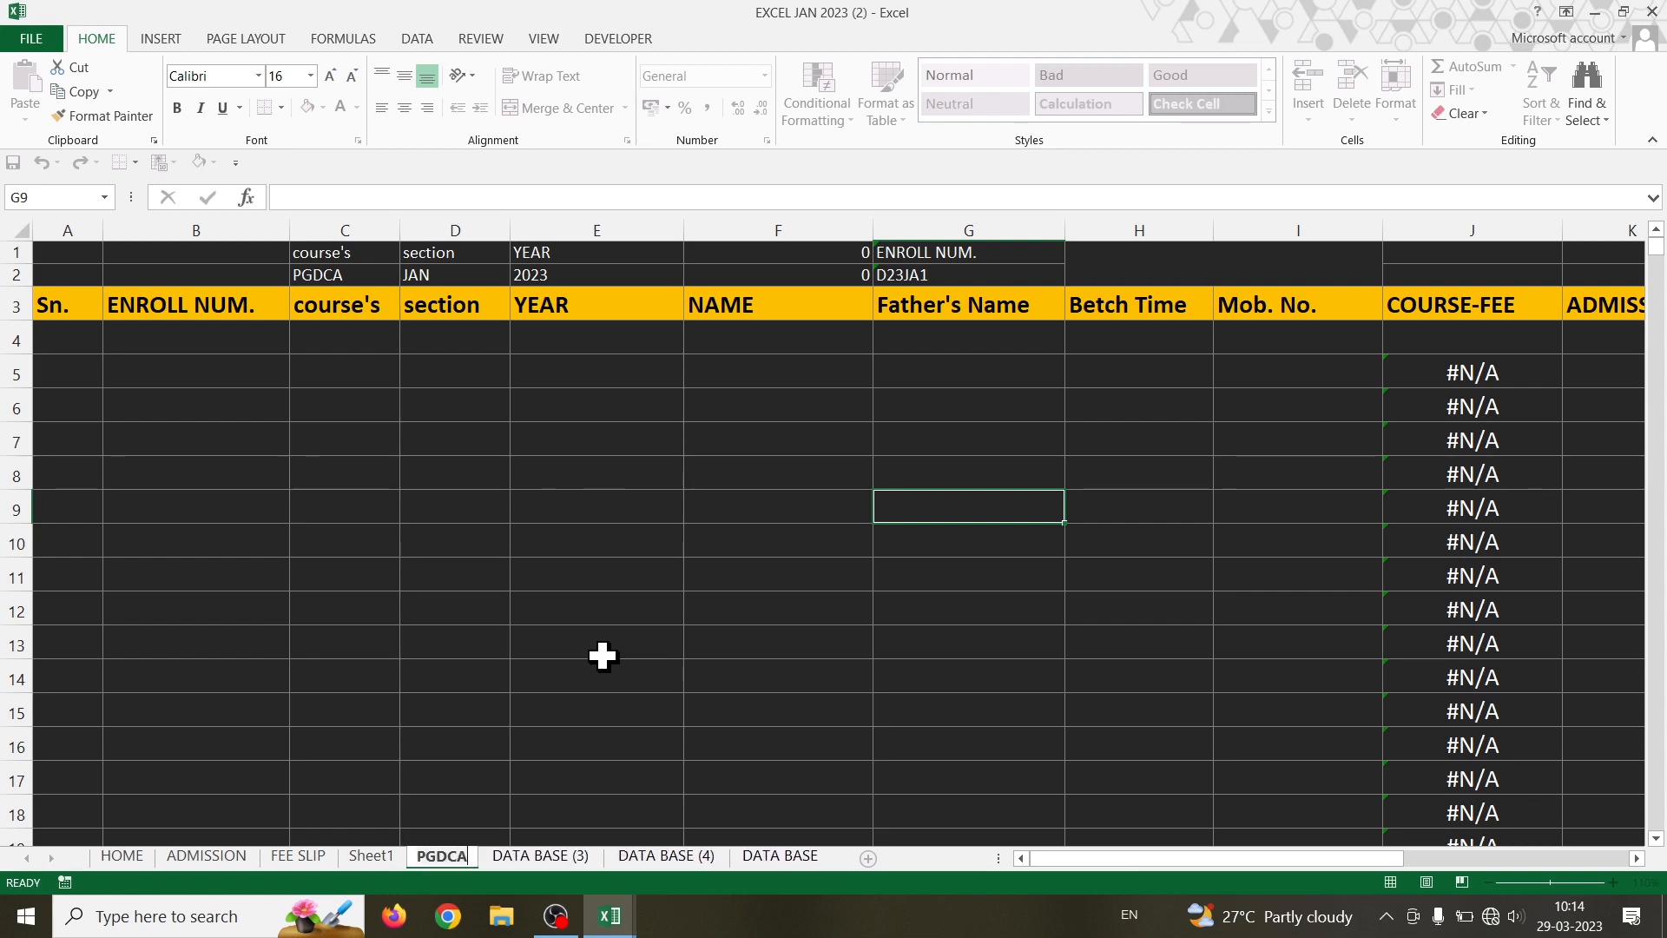
# - Rename DATA BASE (3) to DCA and DATA BASE (4) to TALLY
pyautogui.rightClick(570, 857)
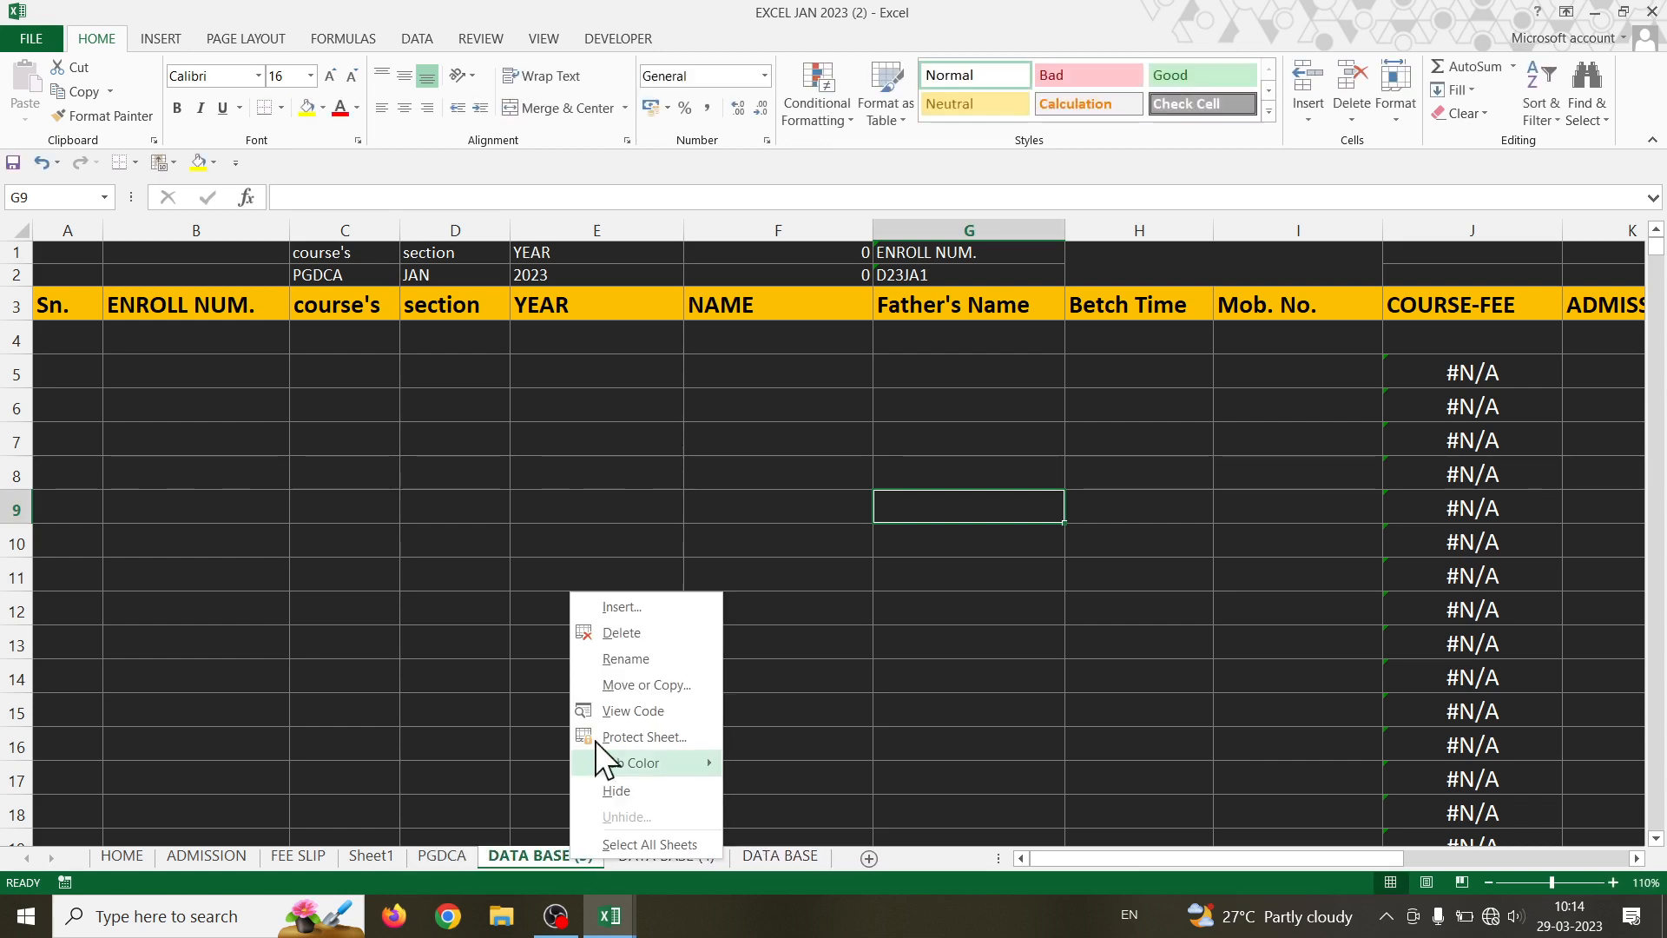
pyautogui.click(625, 653)
pyautogui.write('DCA')
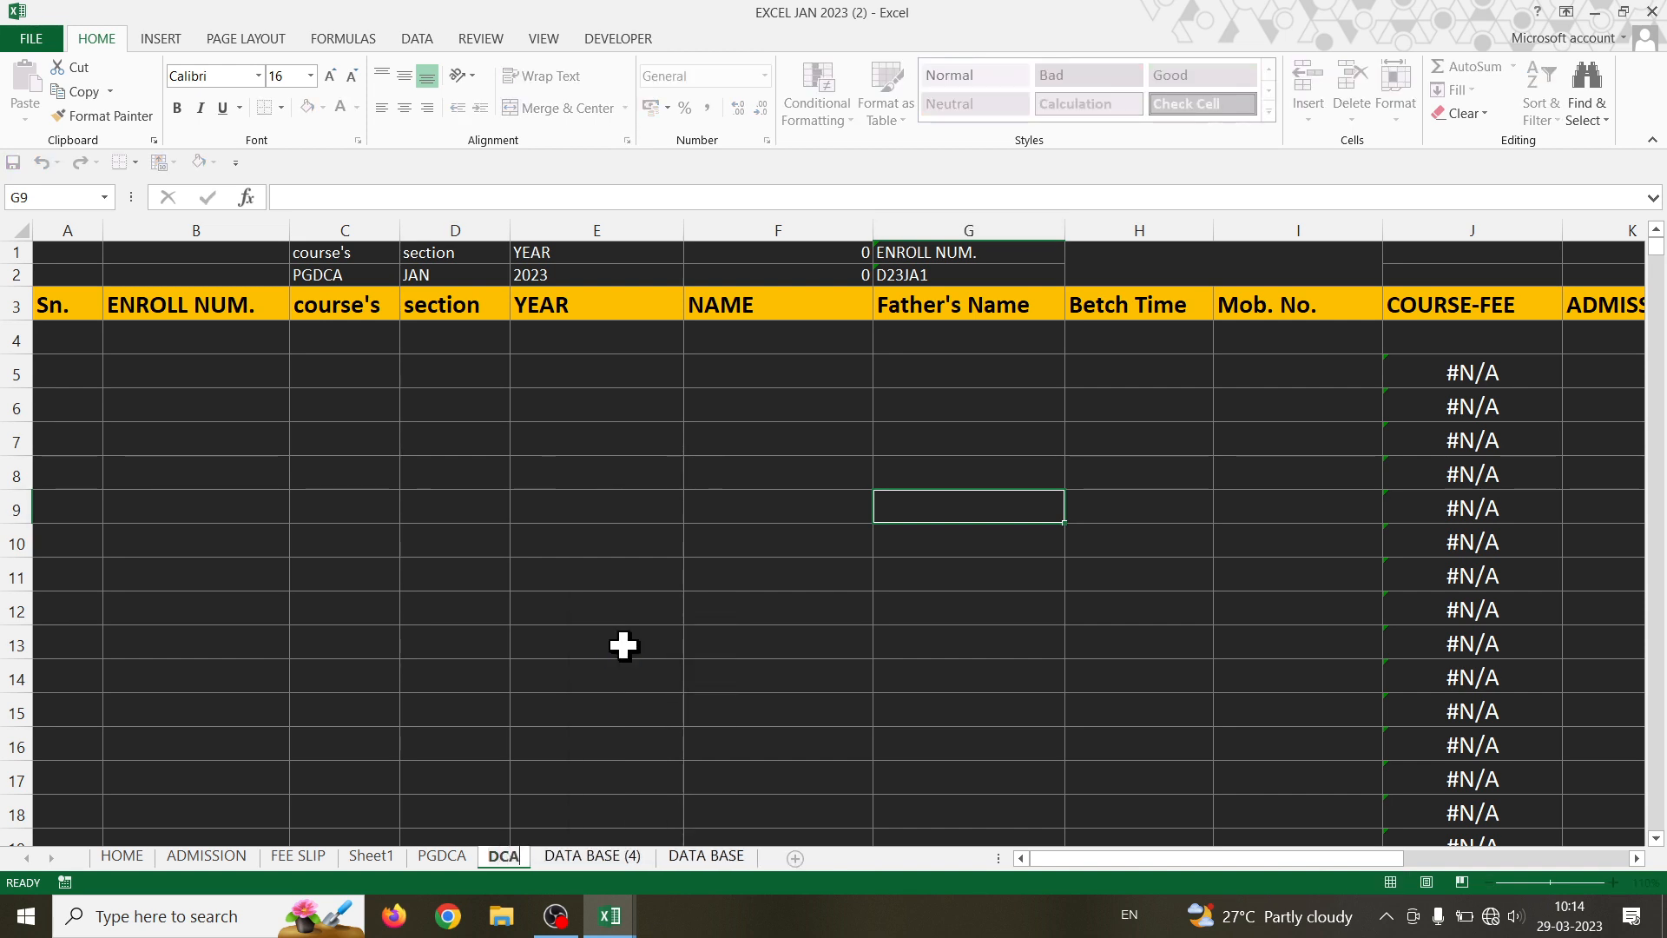
pyautogui.rightClick(597, 859)
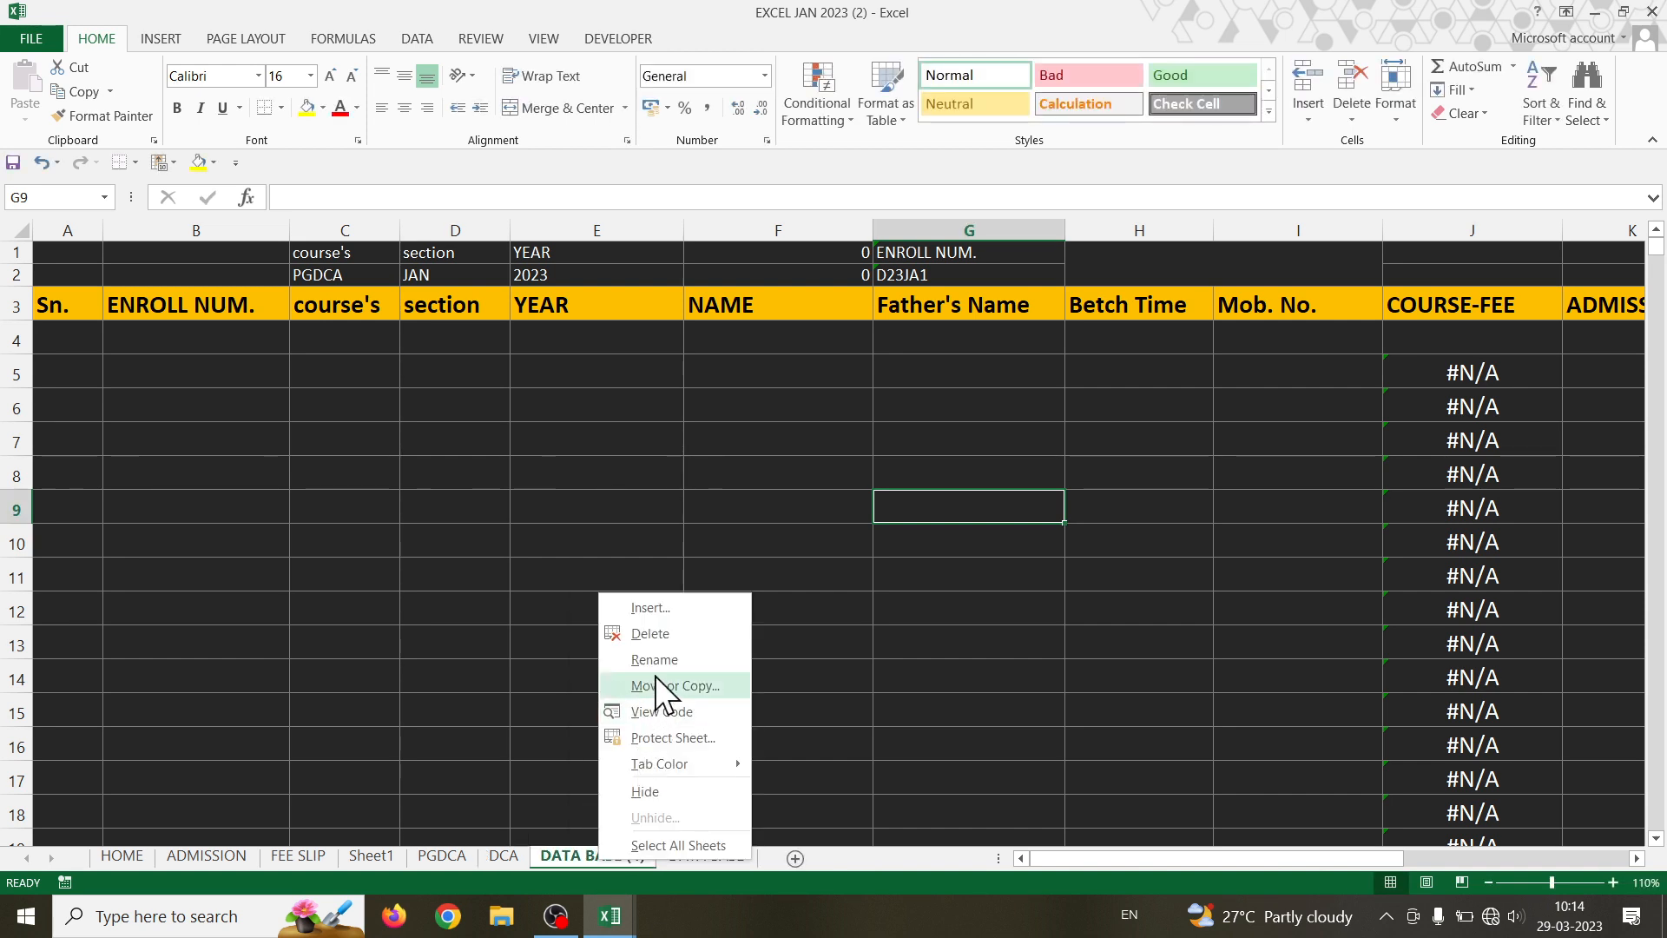
pyautogui.click(658, 659)
pyautogui.write('TA')
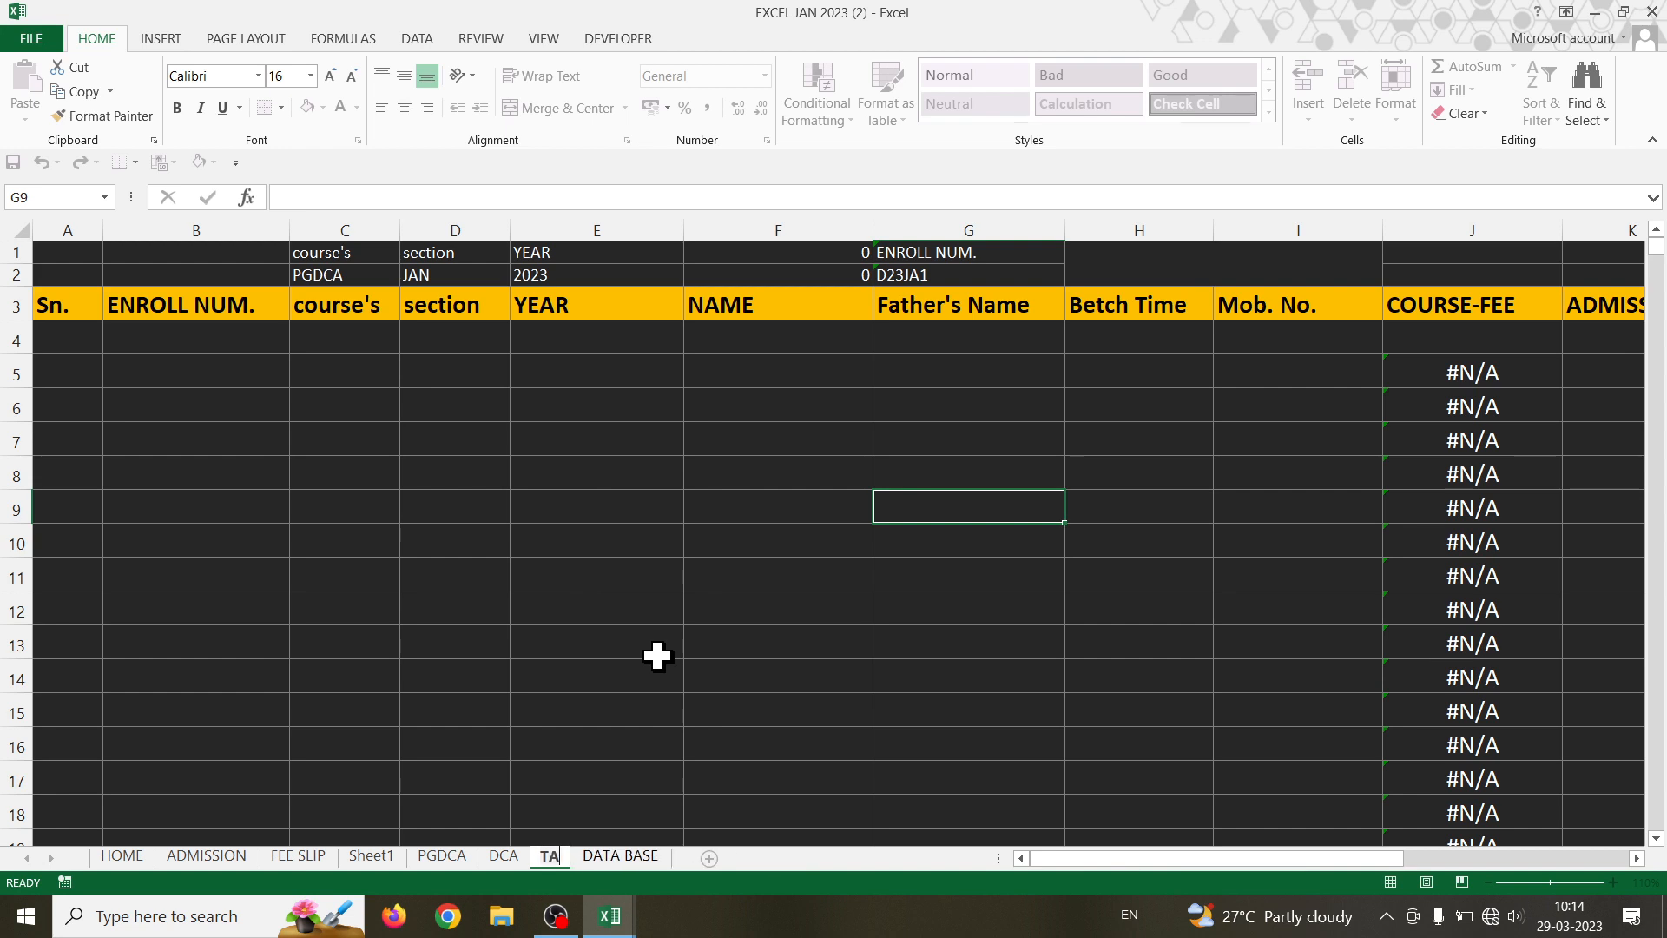
pyautogui.write('LLY')
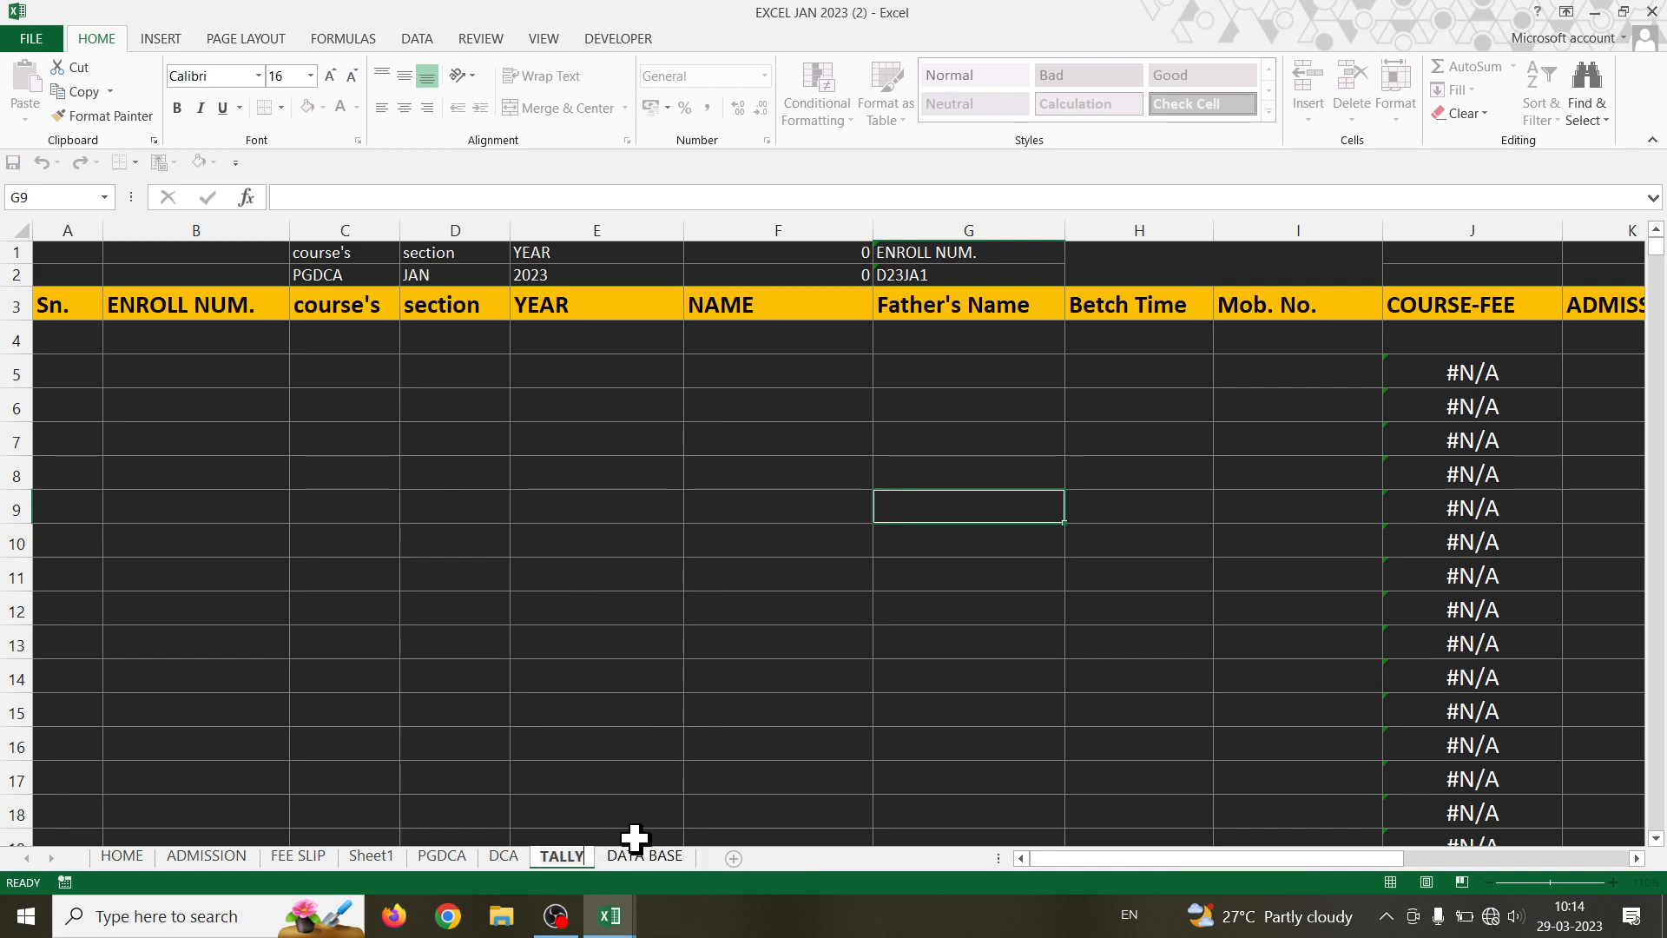
pyautogui.press('Return')
# - Rename the original DATA BASE sheet to CPCT, then go to the ADMISSION form
pyautogui.rightClick(644, 851)
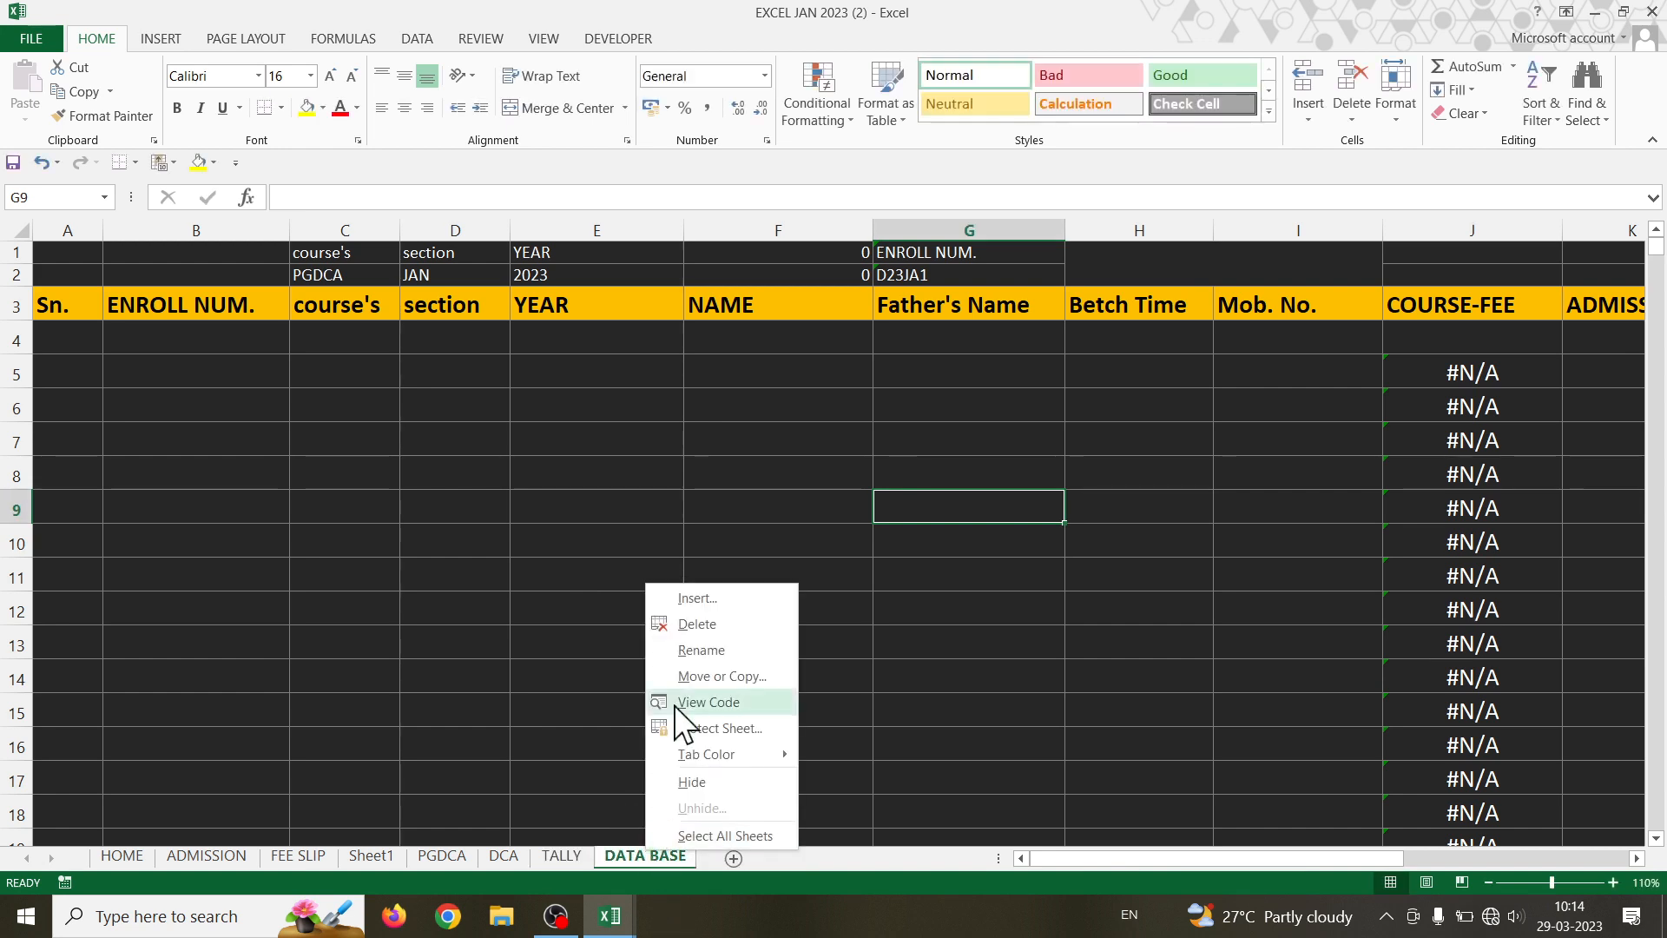
pyautogui.click(686, 646)
pyautogui.write('CPCT')
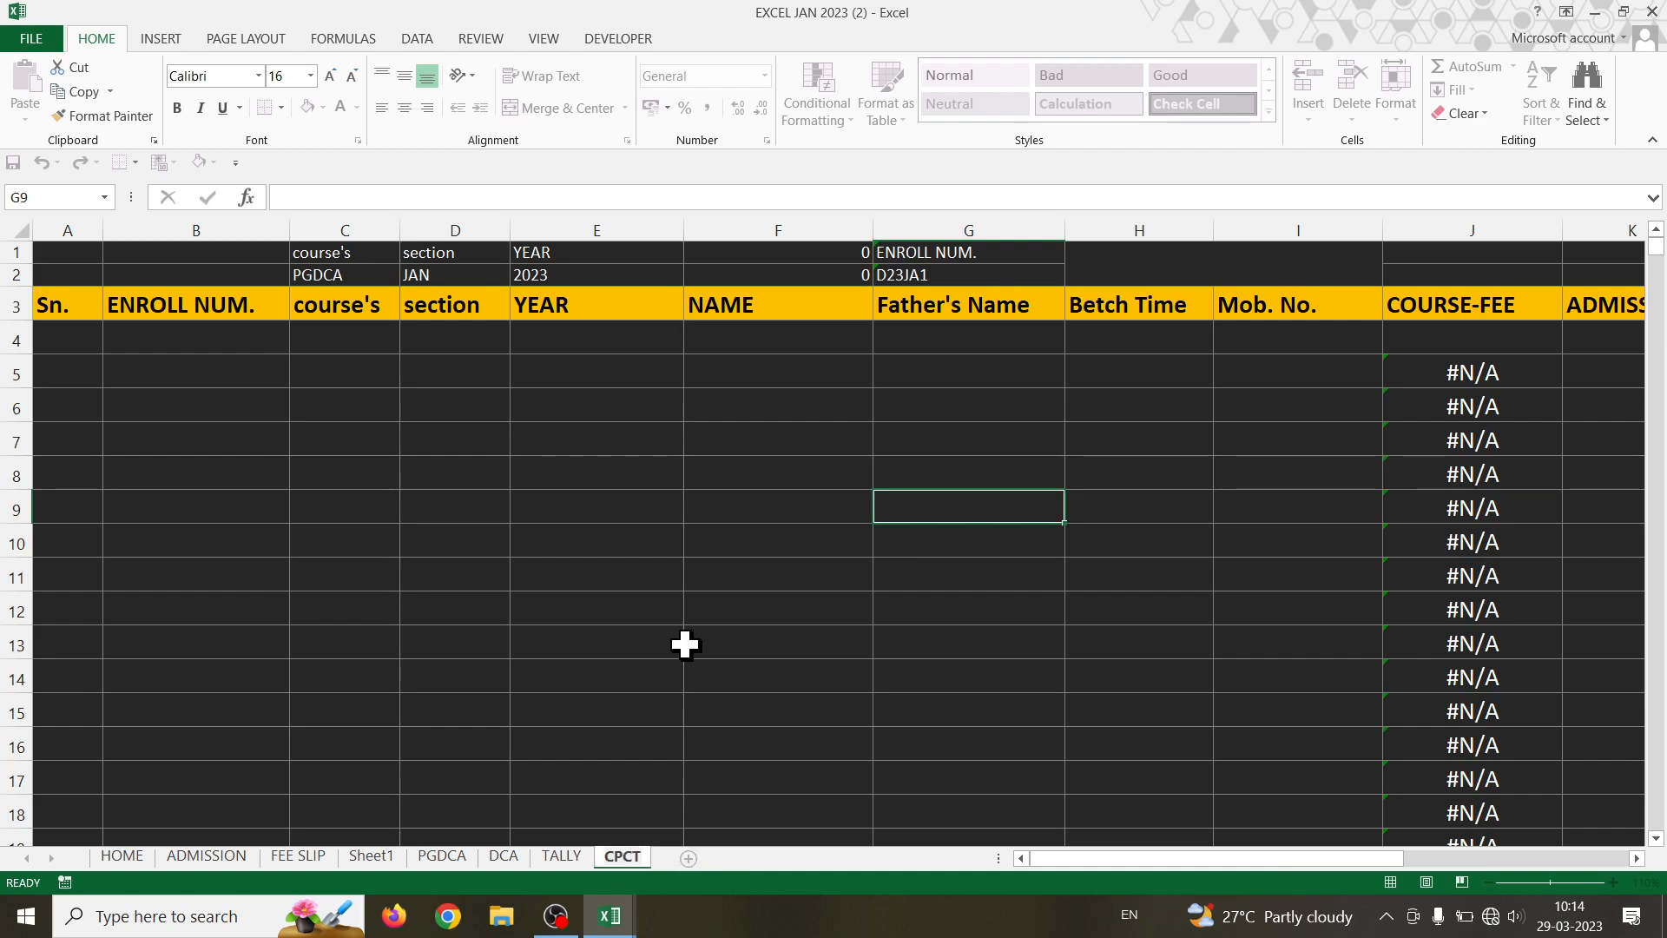
pyautogui.click(685, 645)
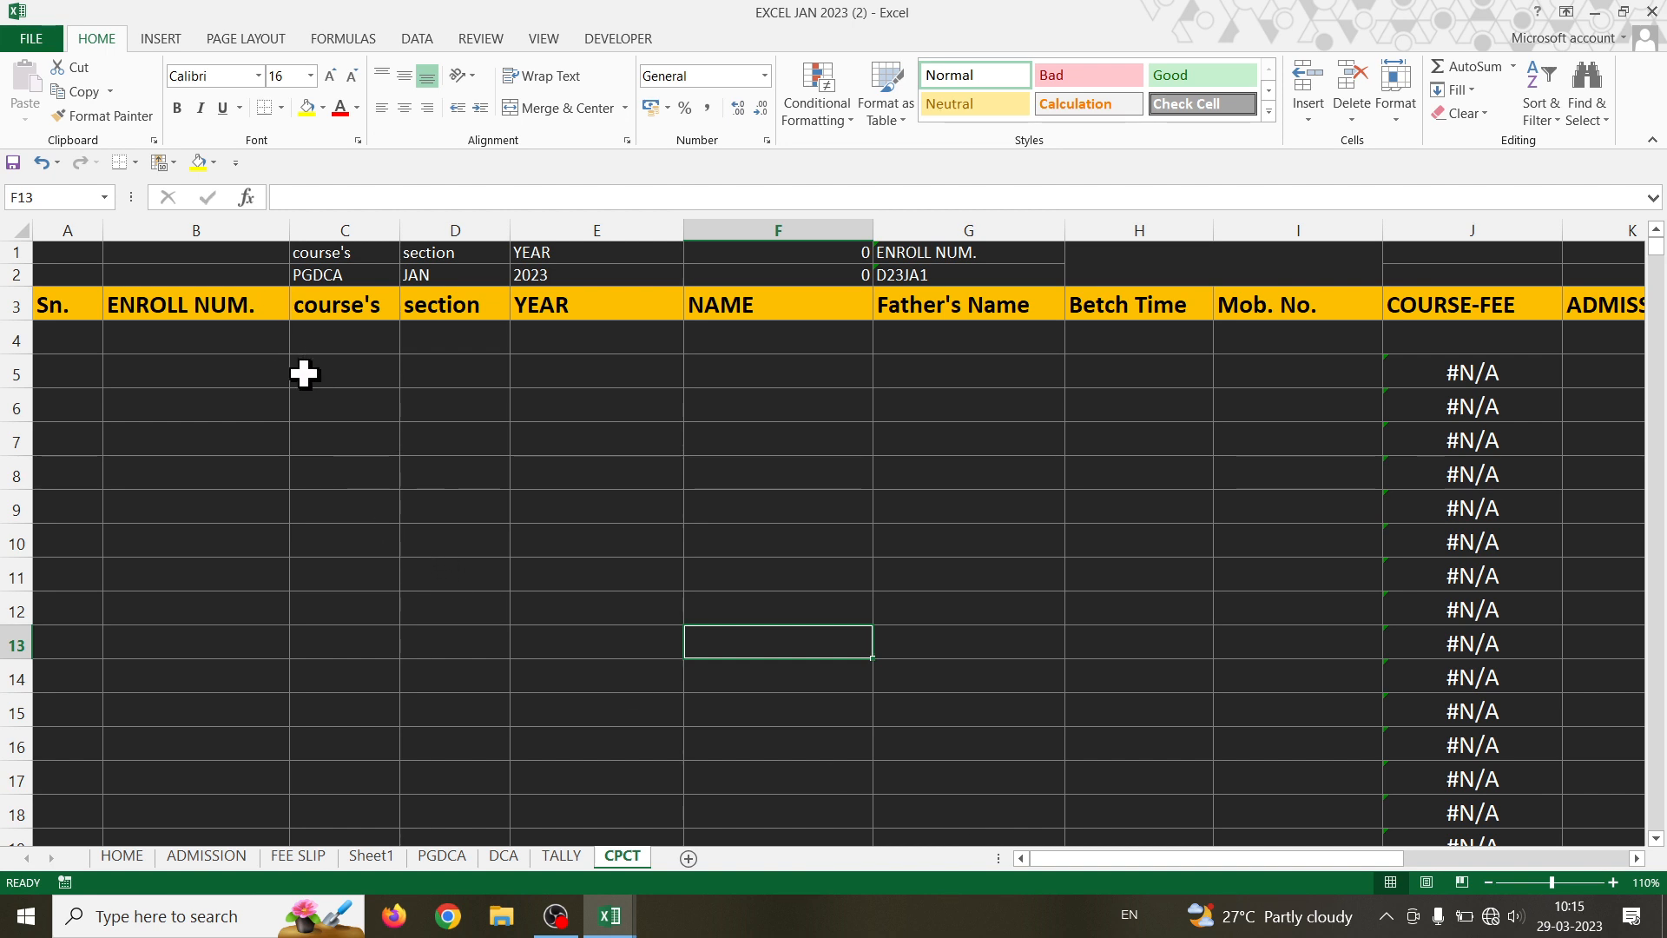
pyautogui.click(518, 857)
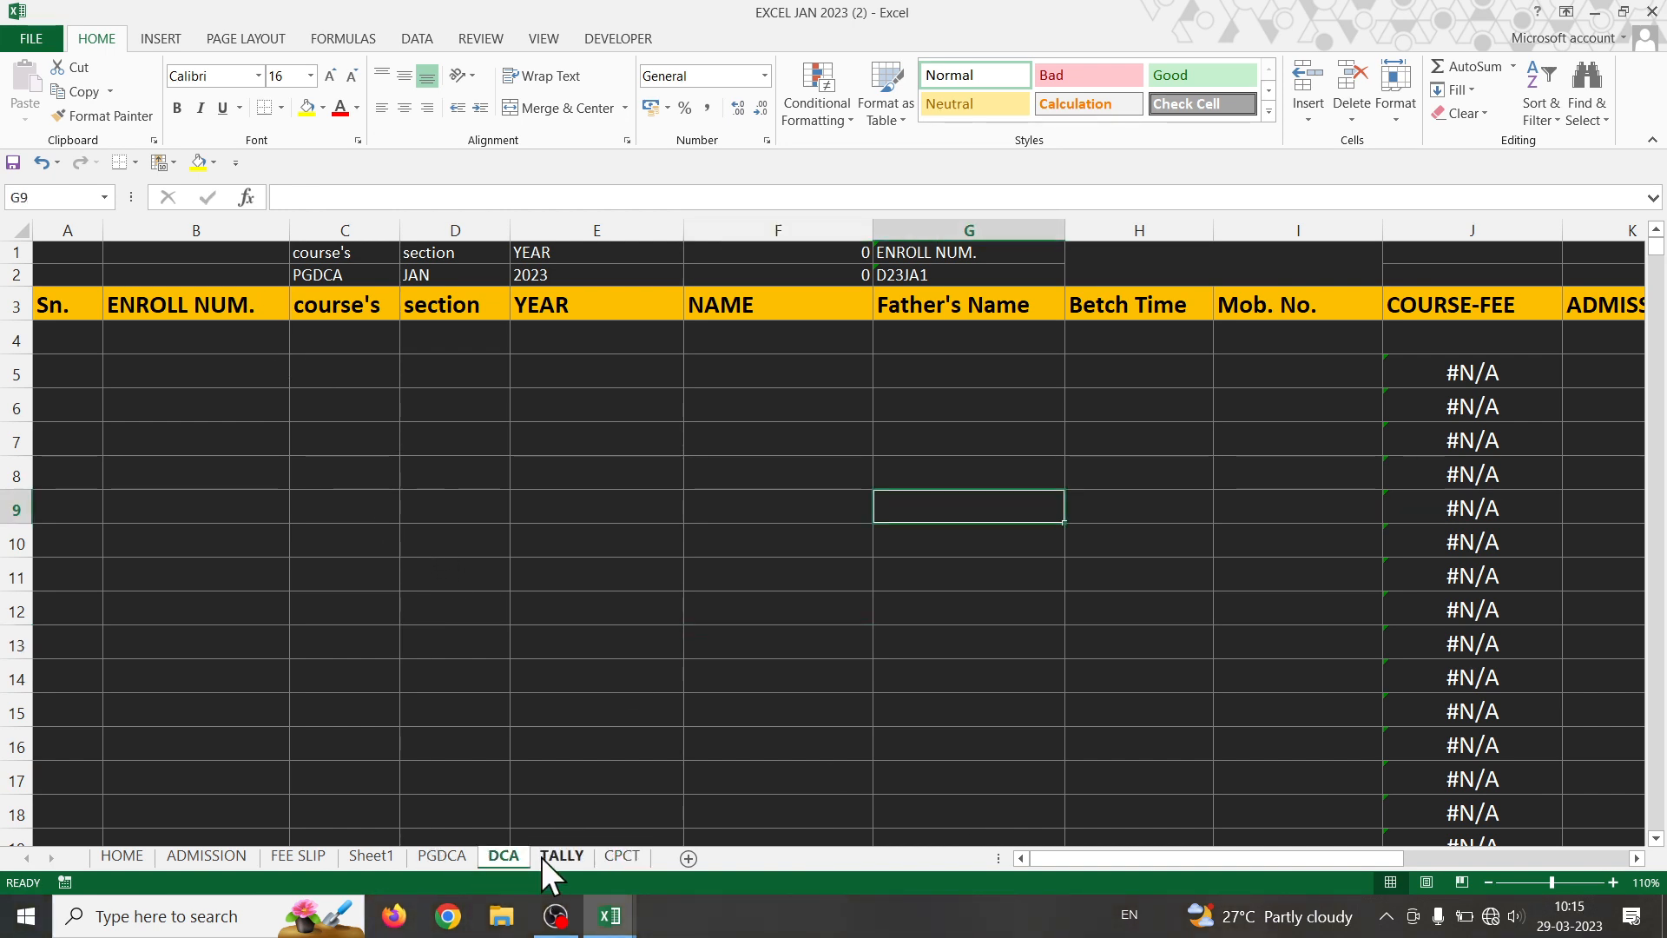
pyautogui.click(621, 856)
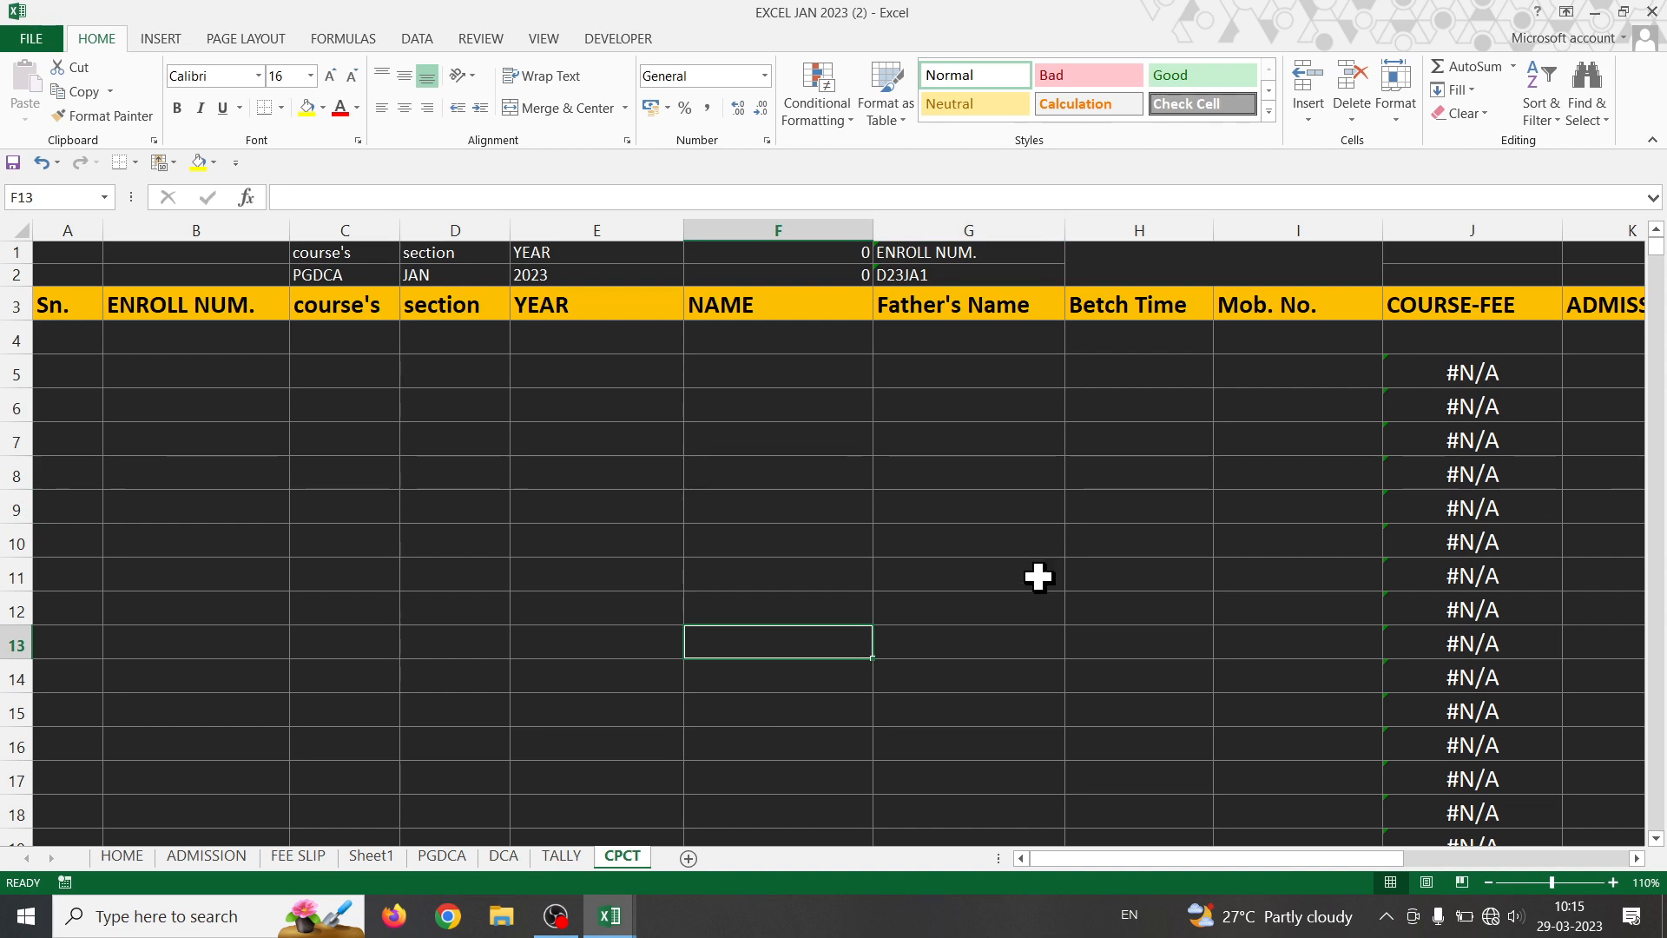
pyautogui.click(208, 856)
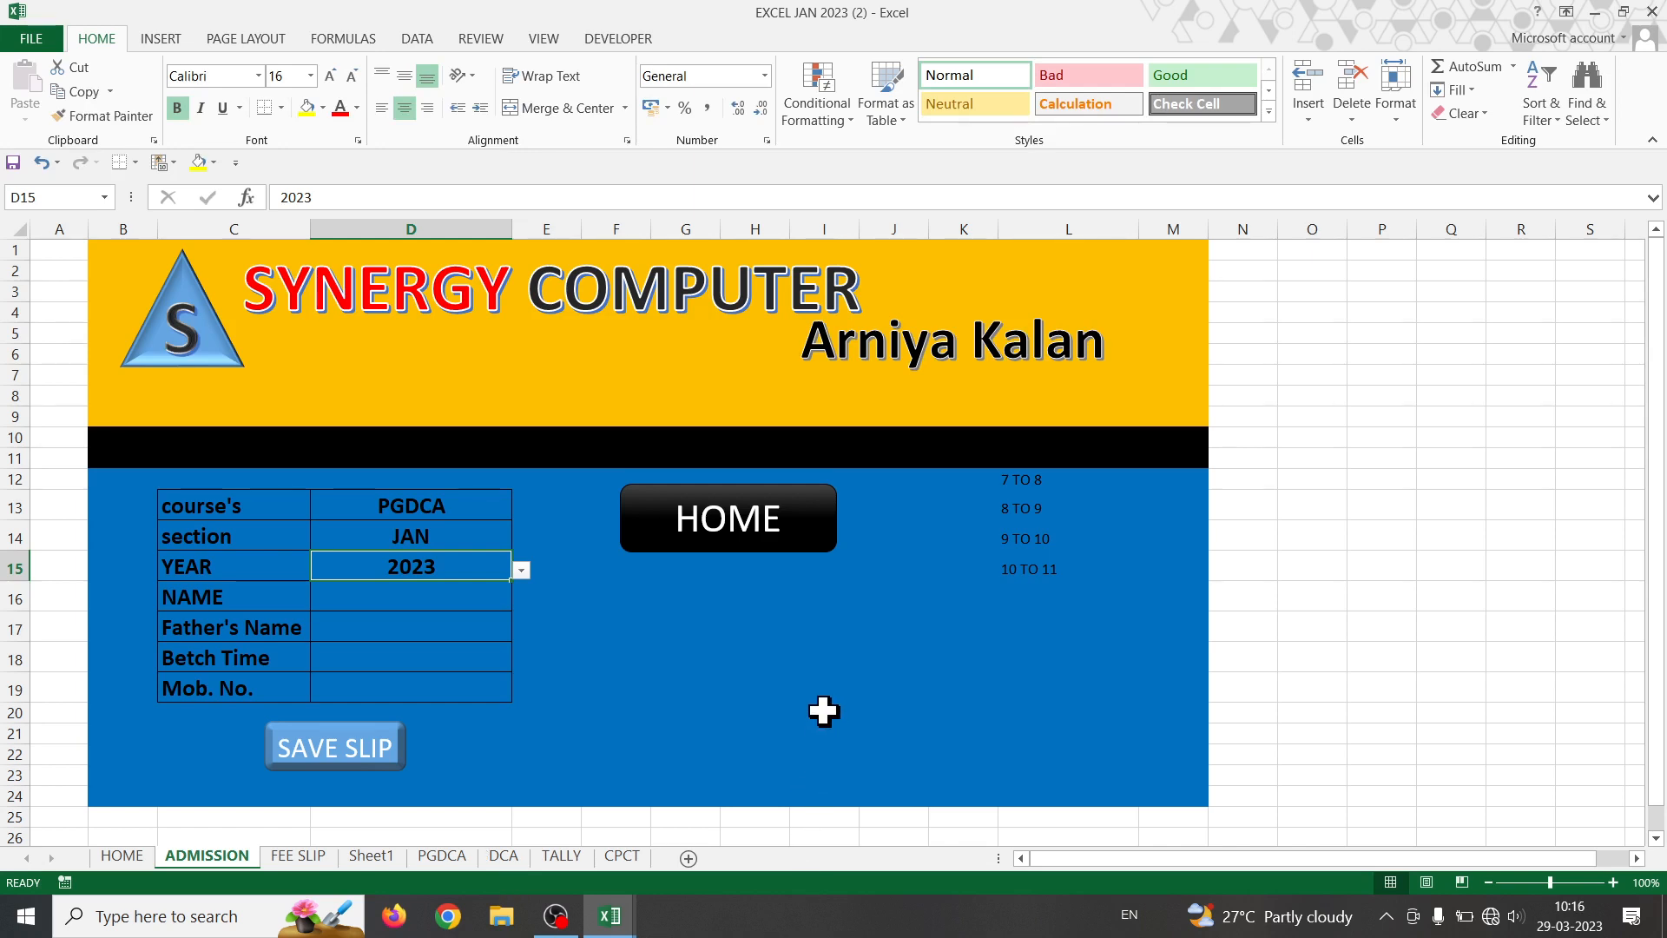
# - Drag the HOME button right of the form near column Q and test its link to HOME
pyautogui.click(816, 686)
pyautogui.click(702, 518)
pyautogui.rightClick(701, 519)
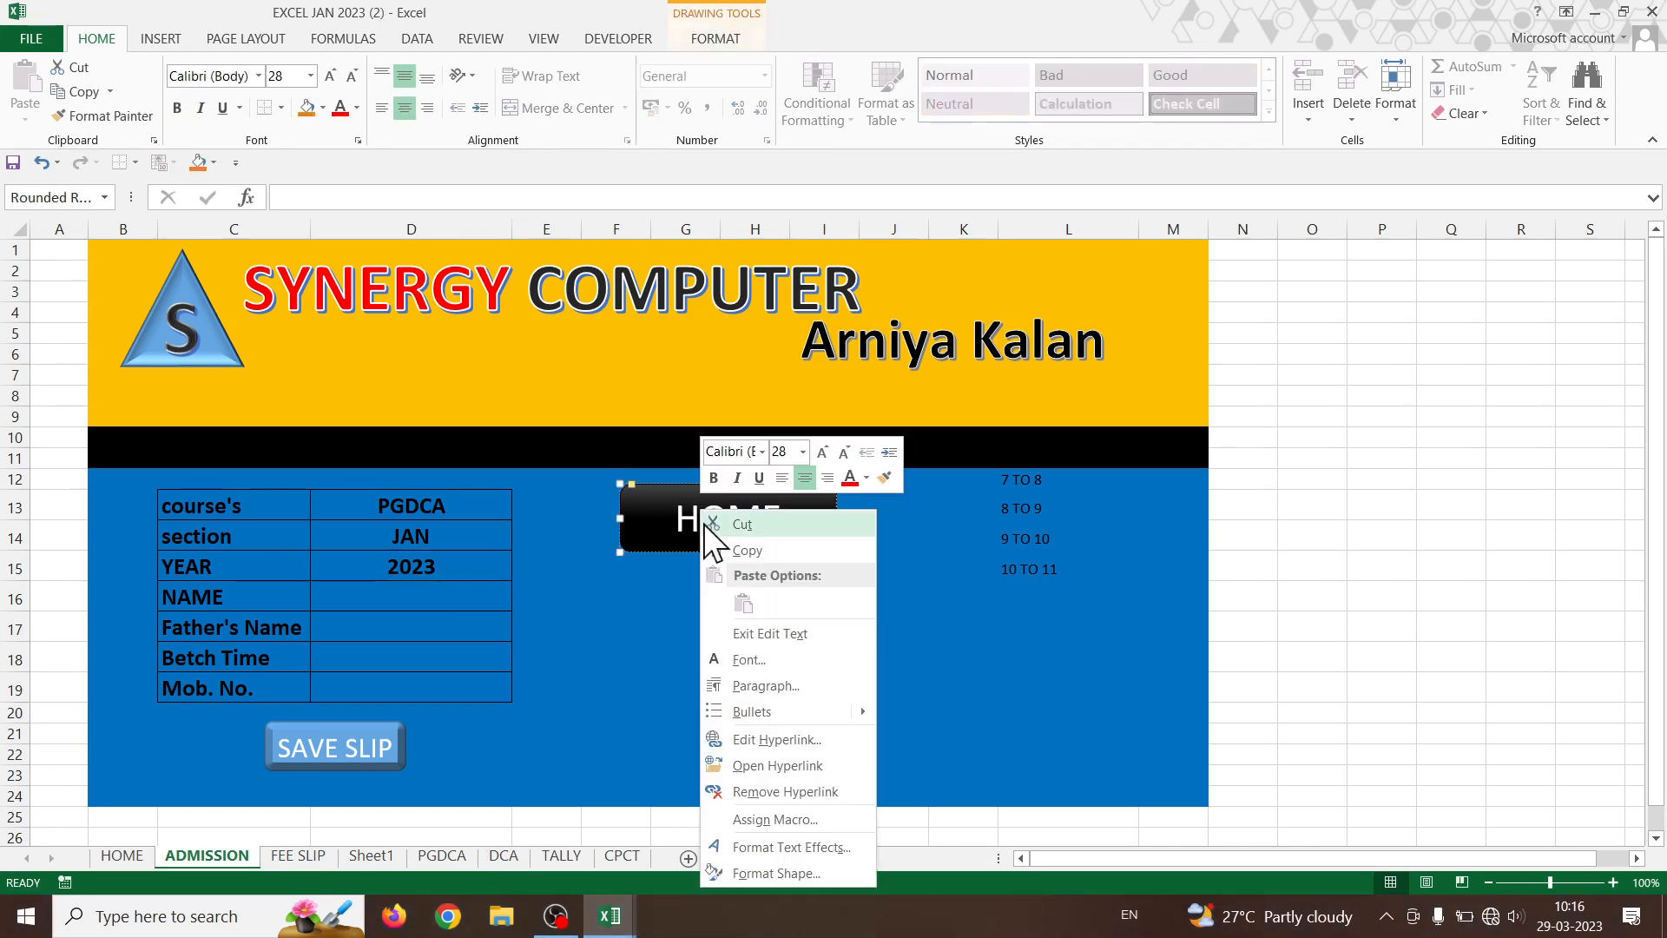
pyautogui.press('Escape')
pyautogui.click(734, 712)
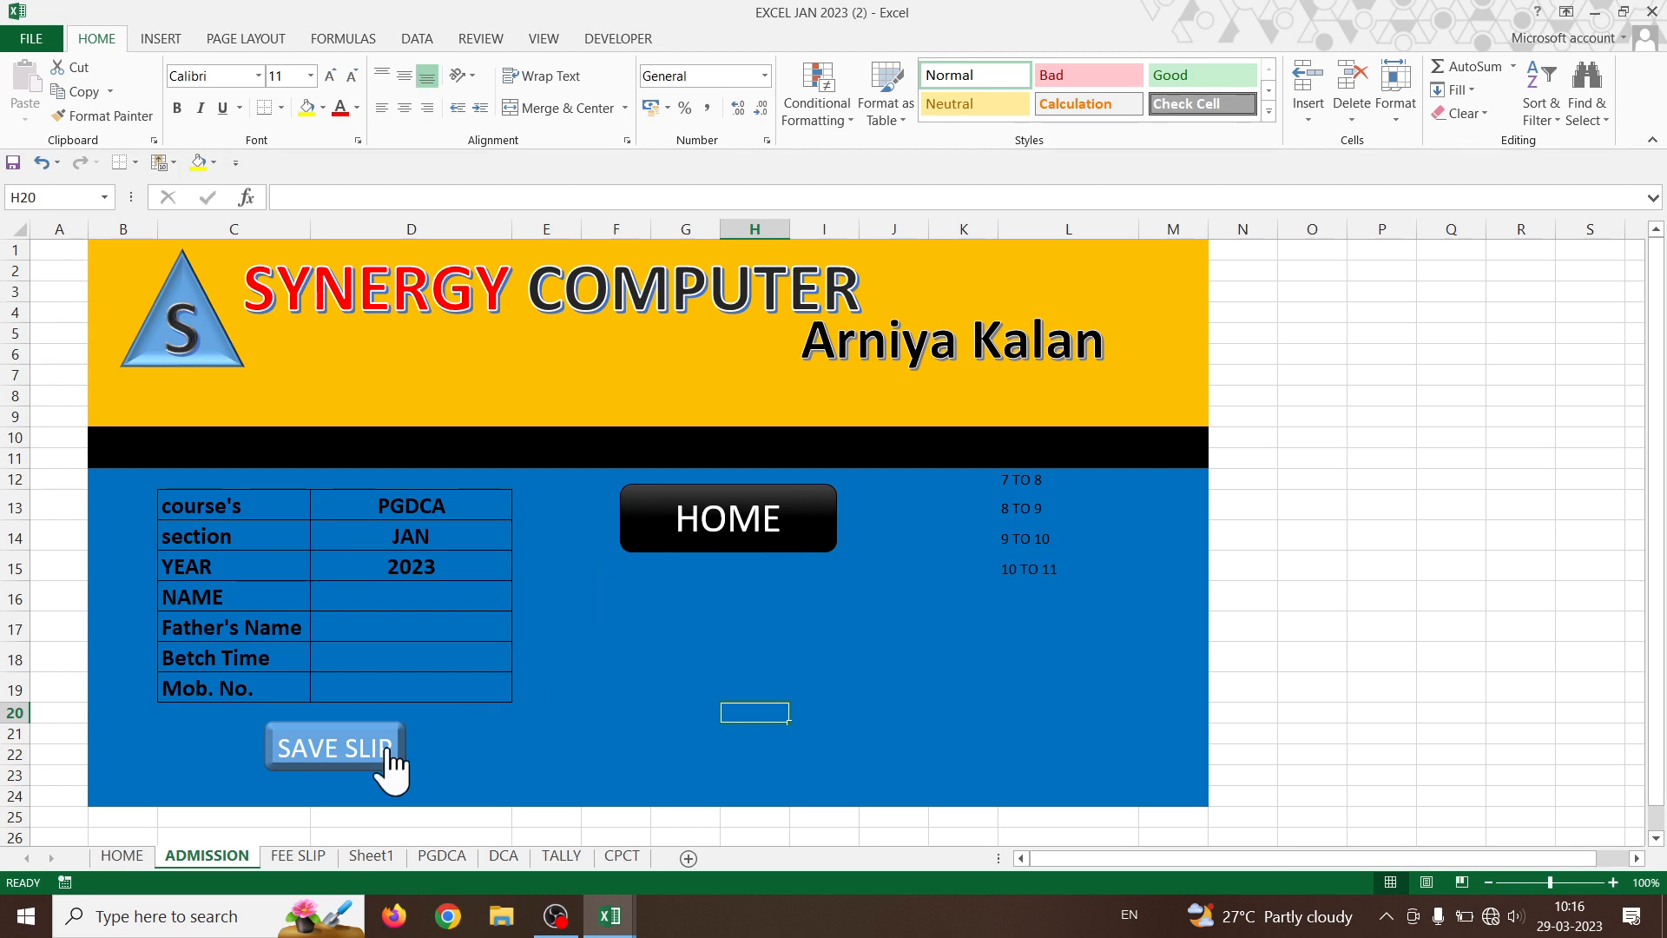
pyautogui.rightClick(725, 537)
pyautogui.press('Escape')
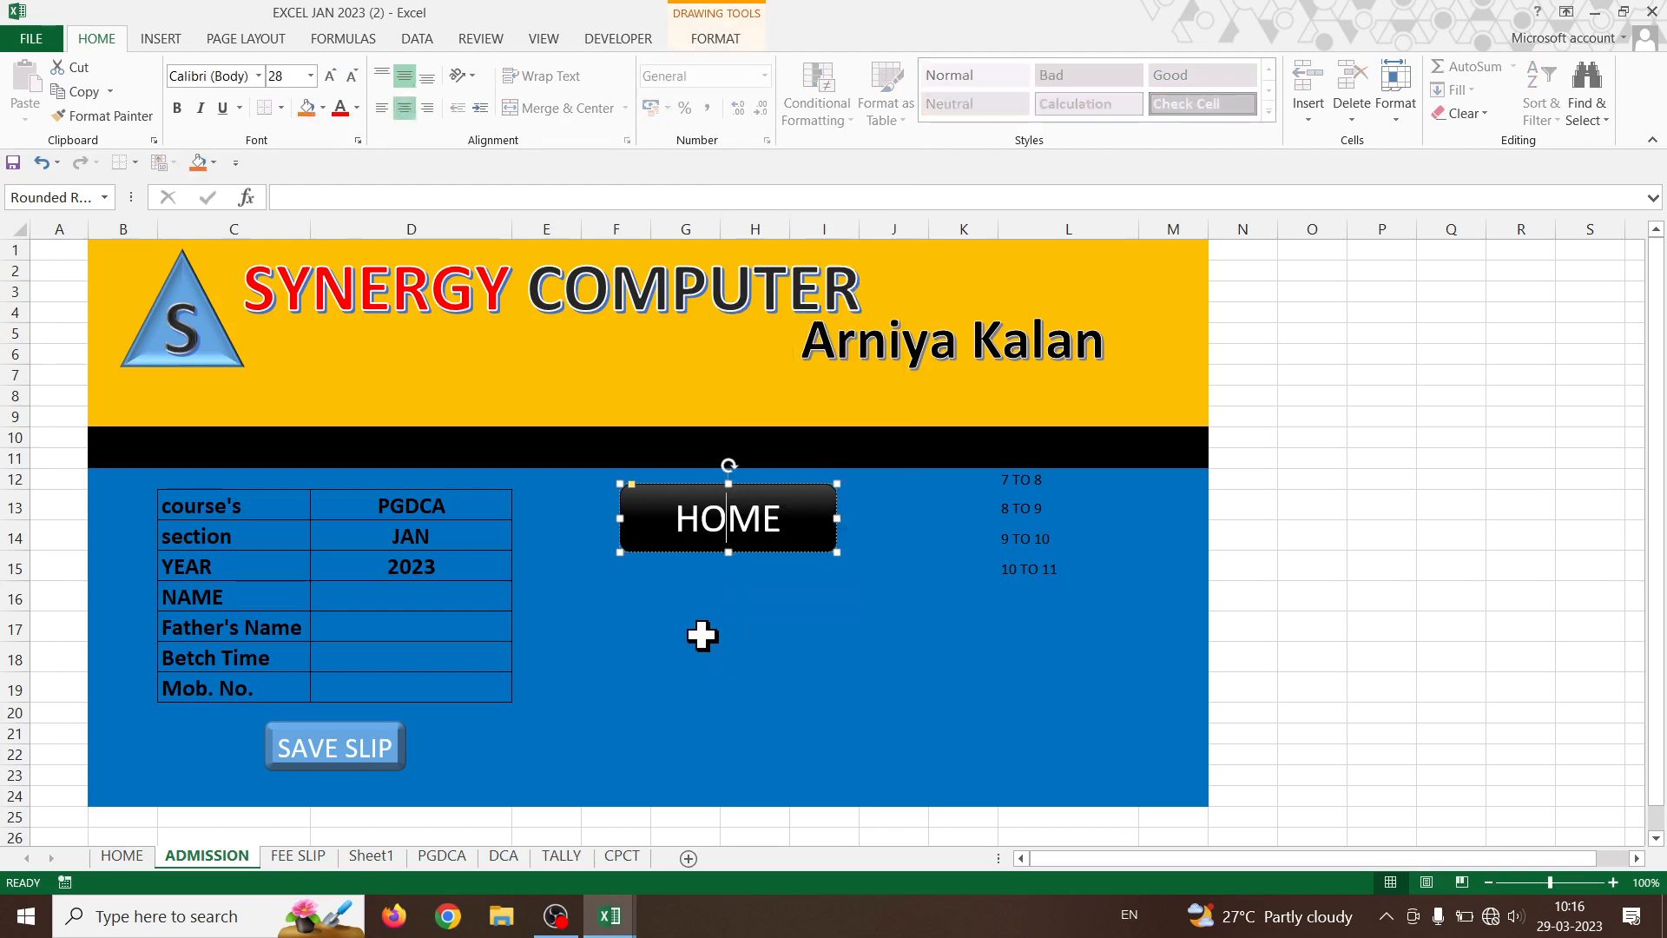
pyautogui.moveTo(692, 553); pyautogui.dragTo(1451, 300)
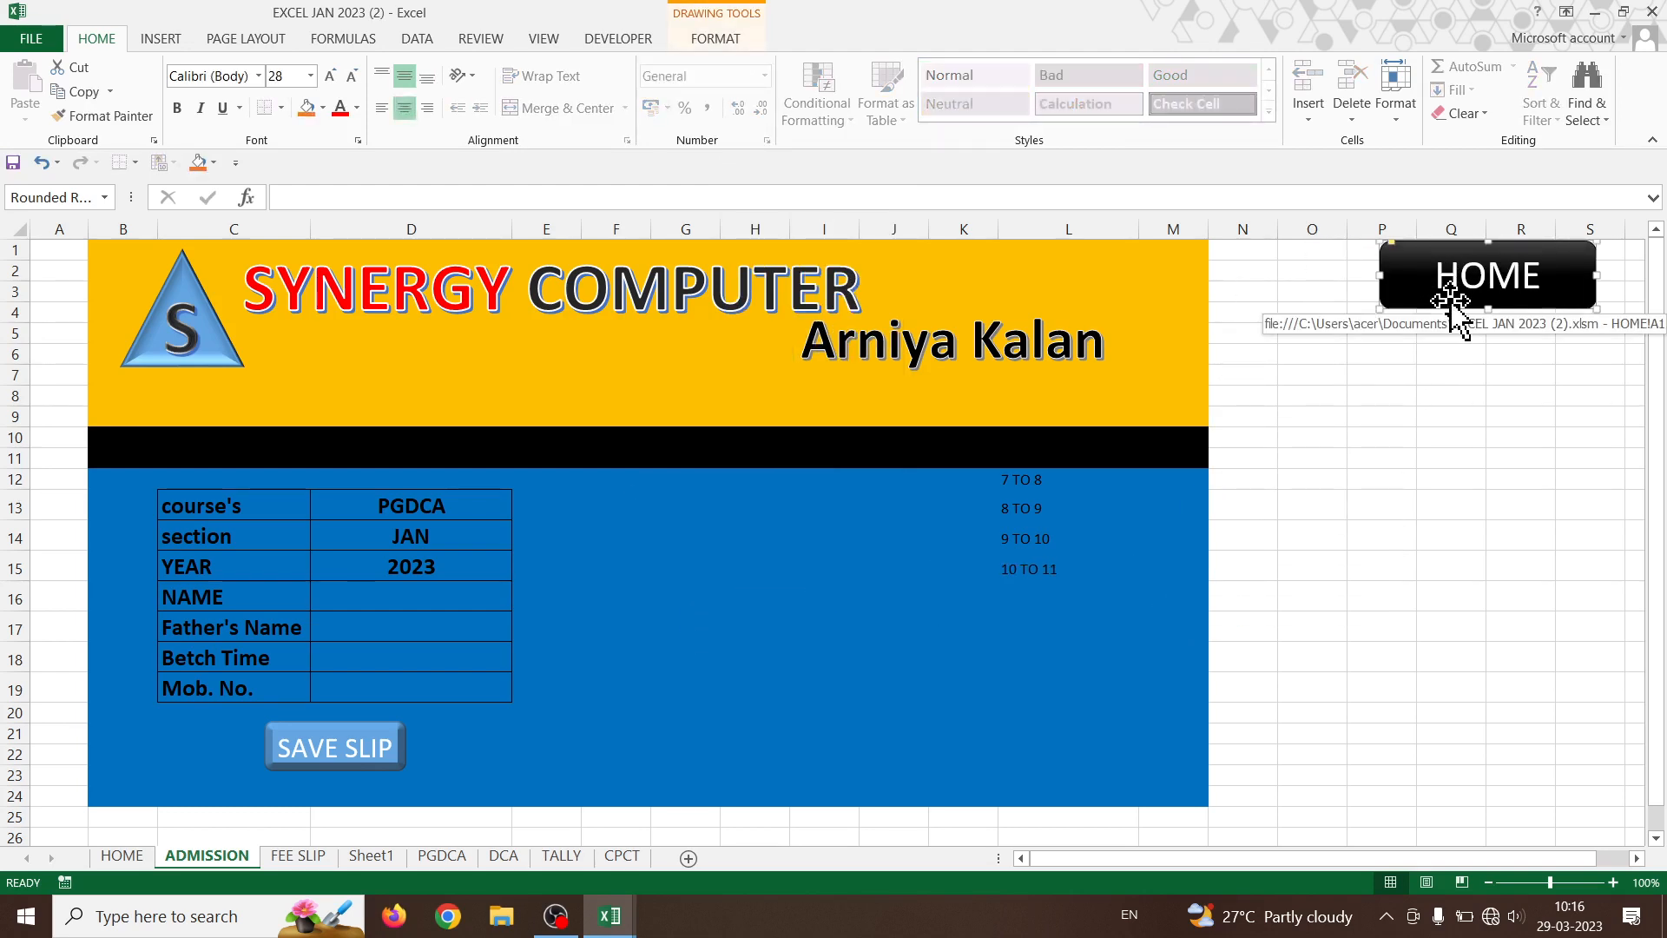
pyautogui.click(1493, 325)
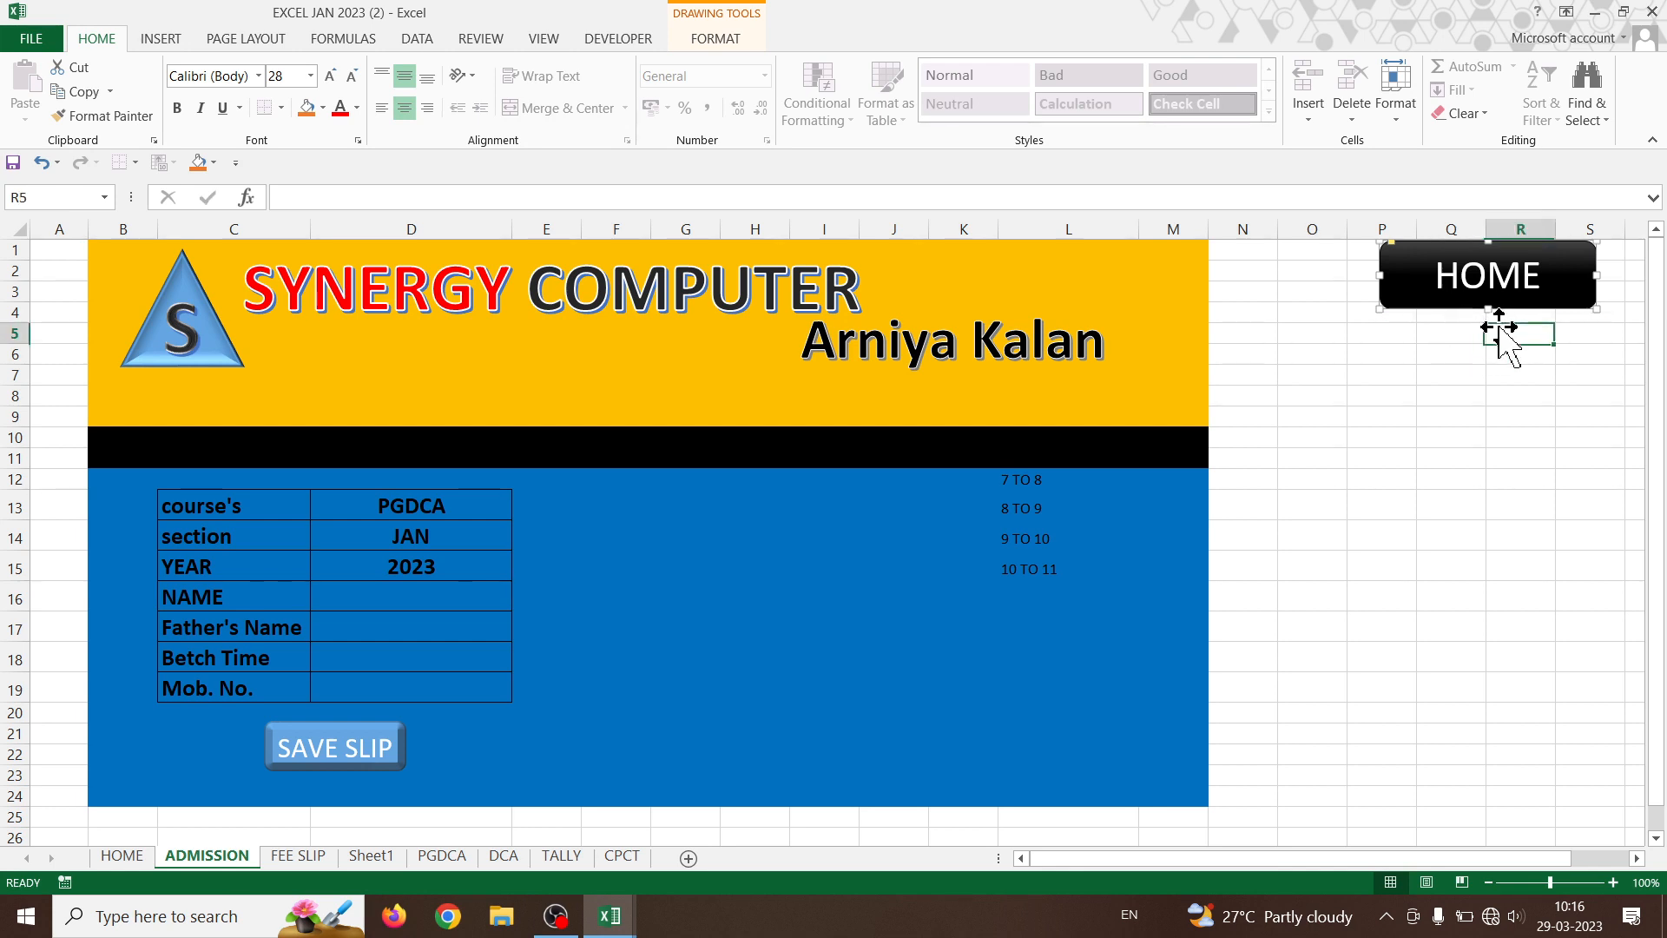
pyautogui.click(1452, 276)
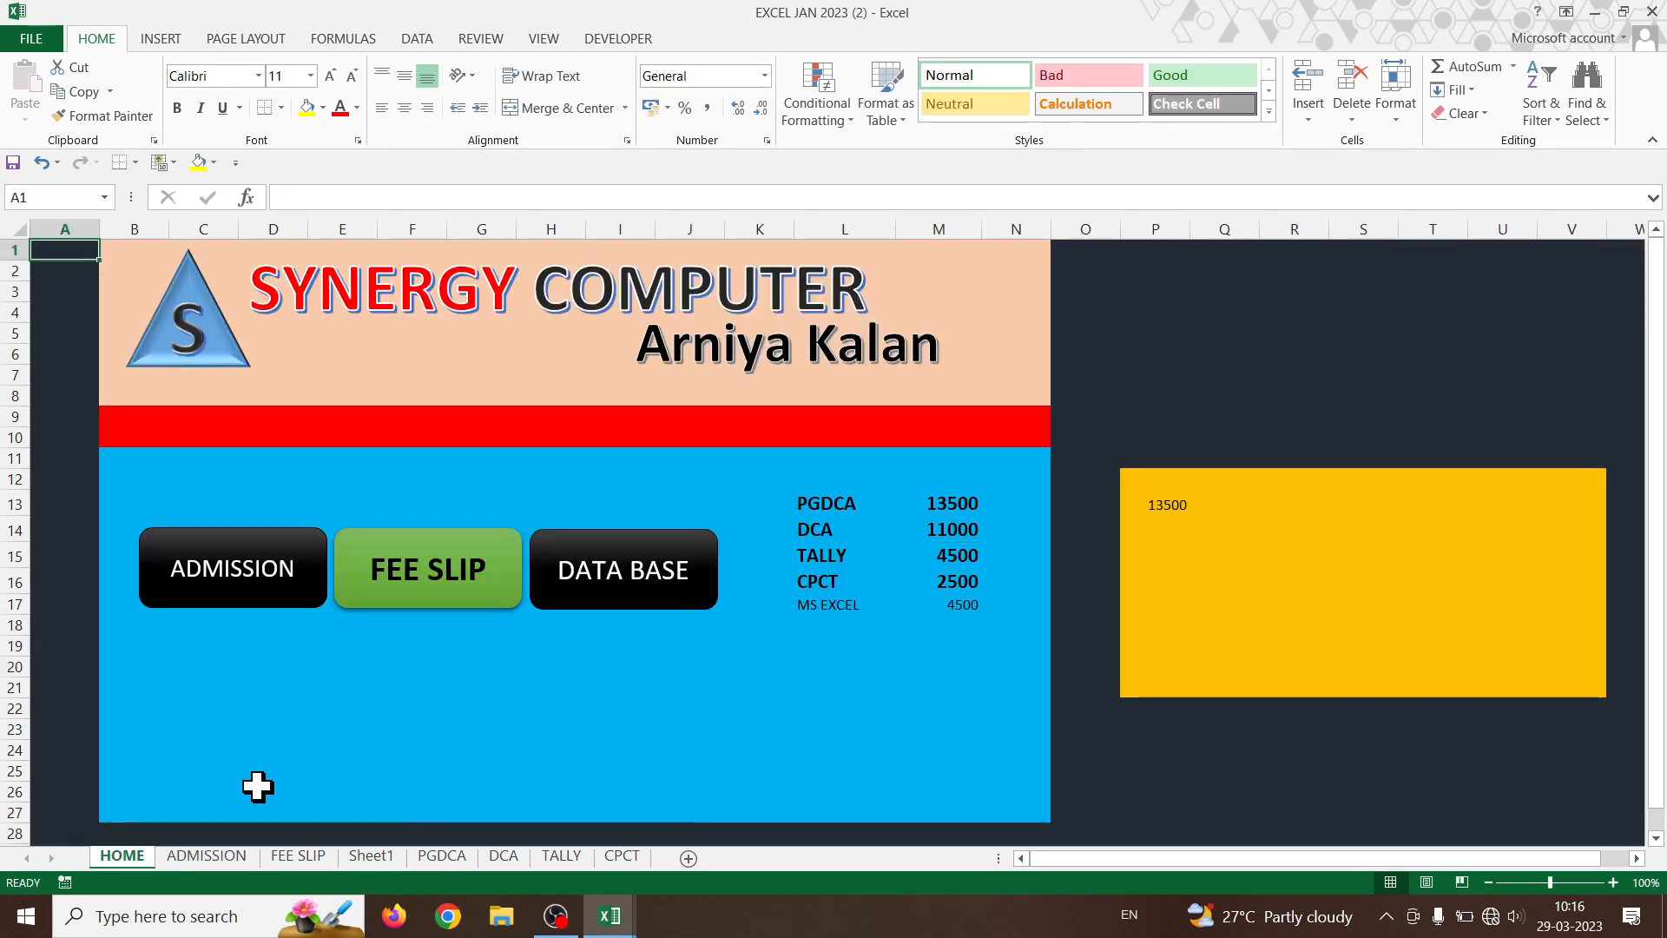
pyautogui.click(236, 857)
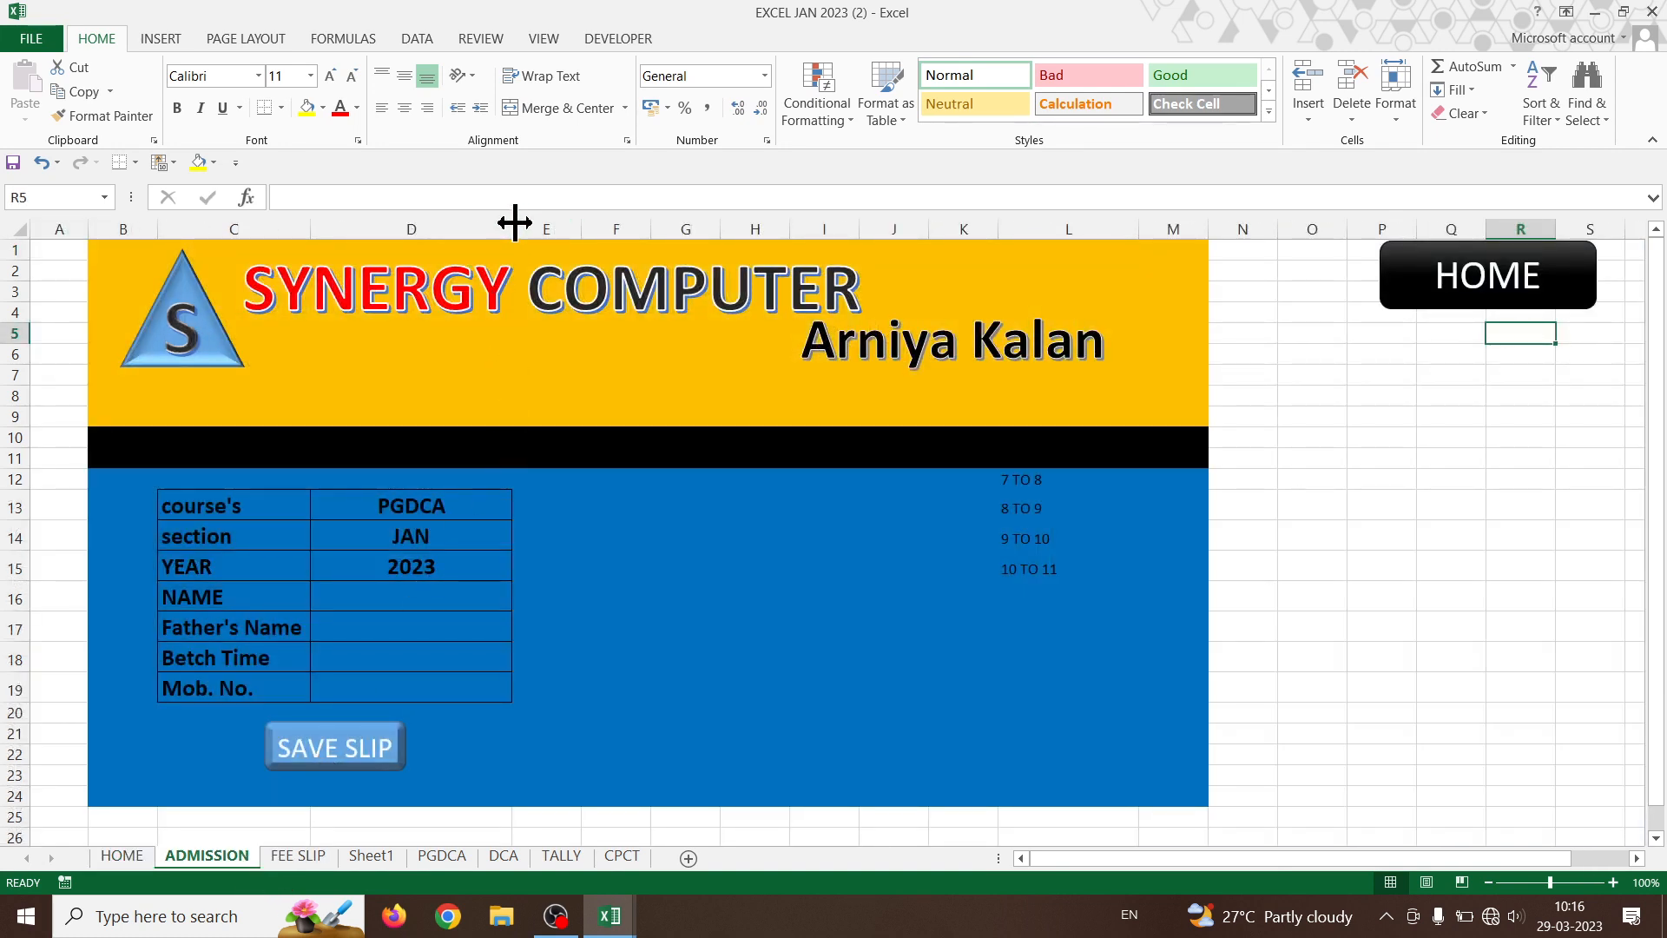
# - Narrow the form columns, set C13:D19 to 14-point text, and copy the form table
pyautogui.moveTo(512, 228); pyautogui.dragTo(423, 238)
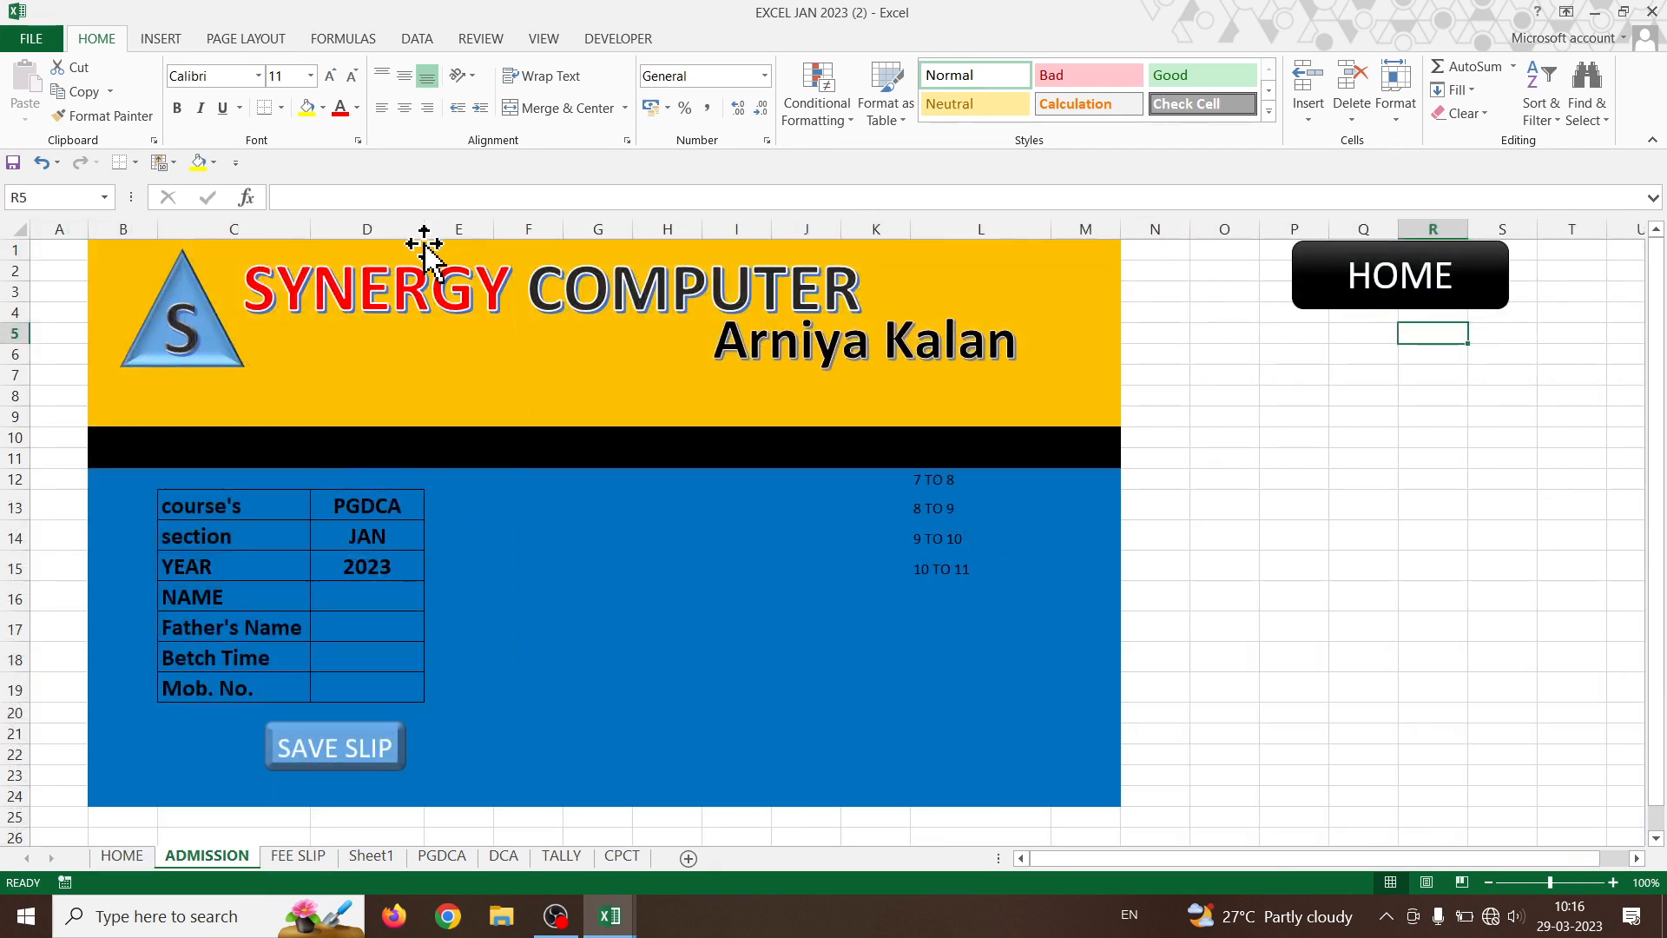
pyautogui.moveTo(311, 230)
pyautogui.mouseDown()
pyautogui.moveTo(286, 231)
pyautogui.moveTo(317, 230)
pyautogui.mouseUp()
pyautogui.moveTo(197, 502); pyautogui.dragTo(383, 675)
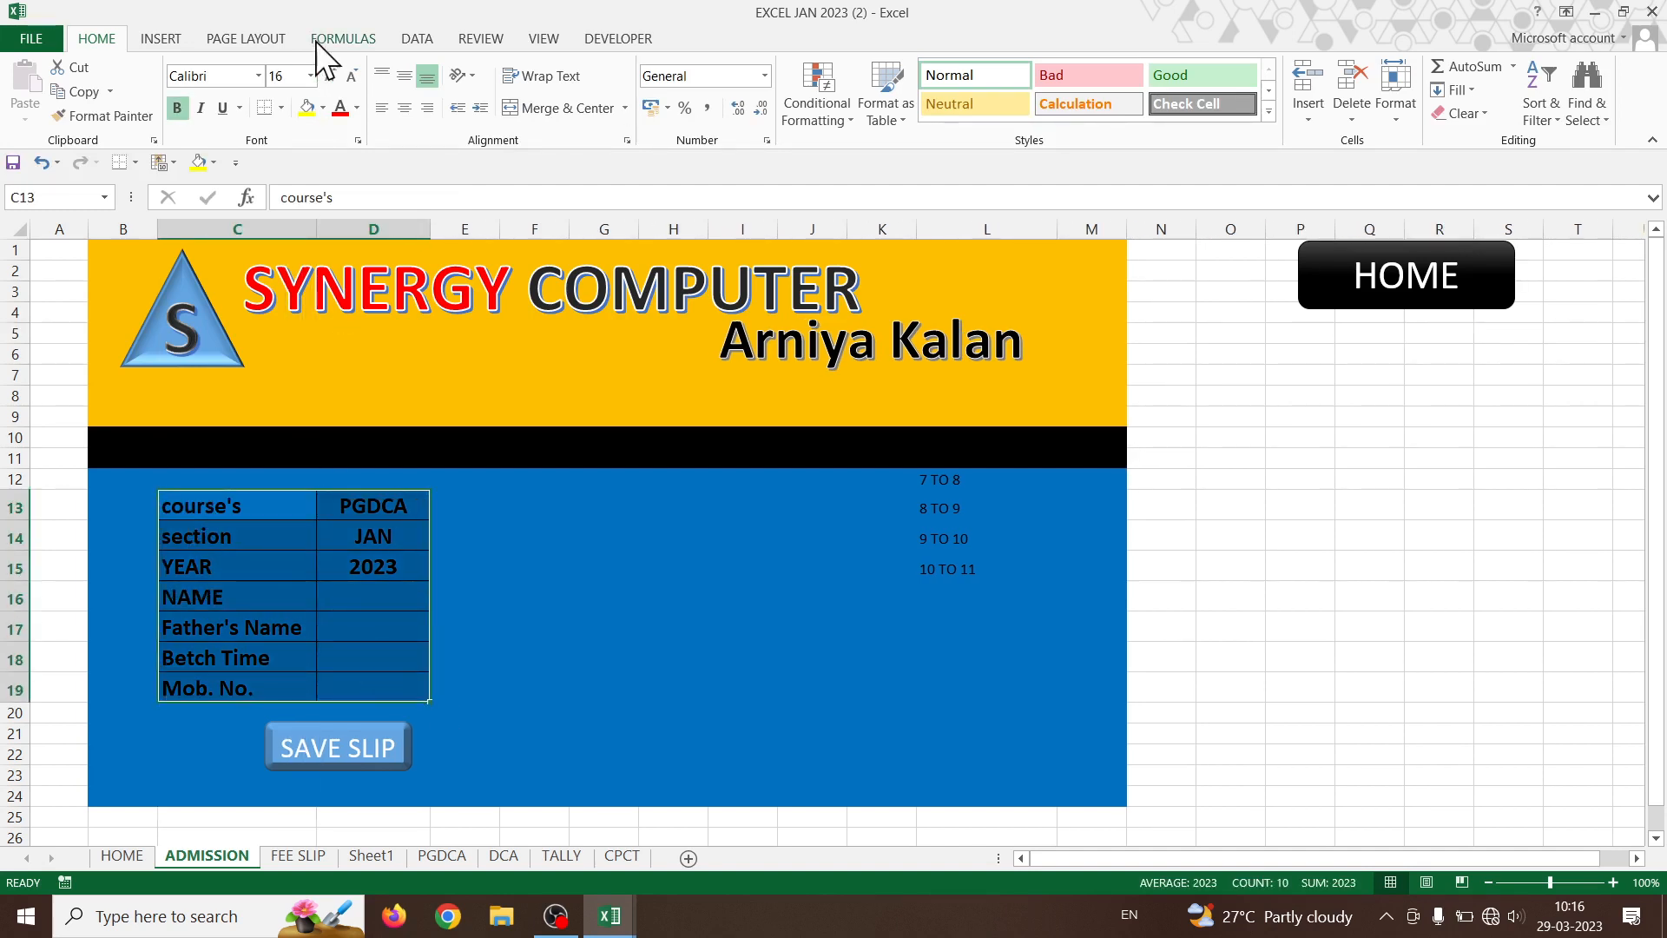
pyautogui.click(351, 77)
pyautogui.click(352, 77)
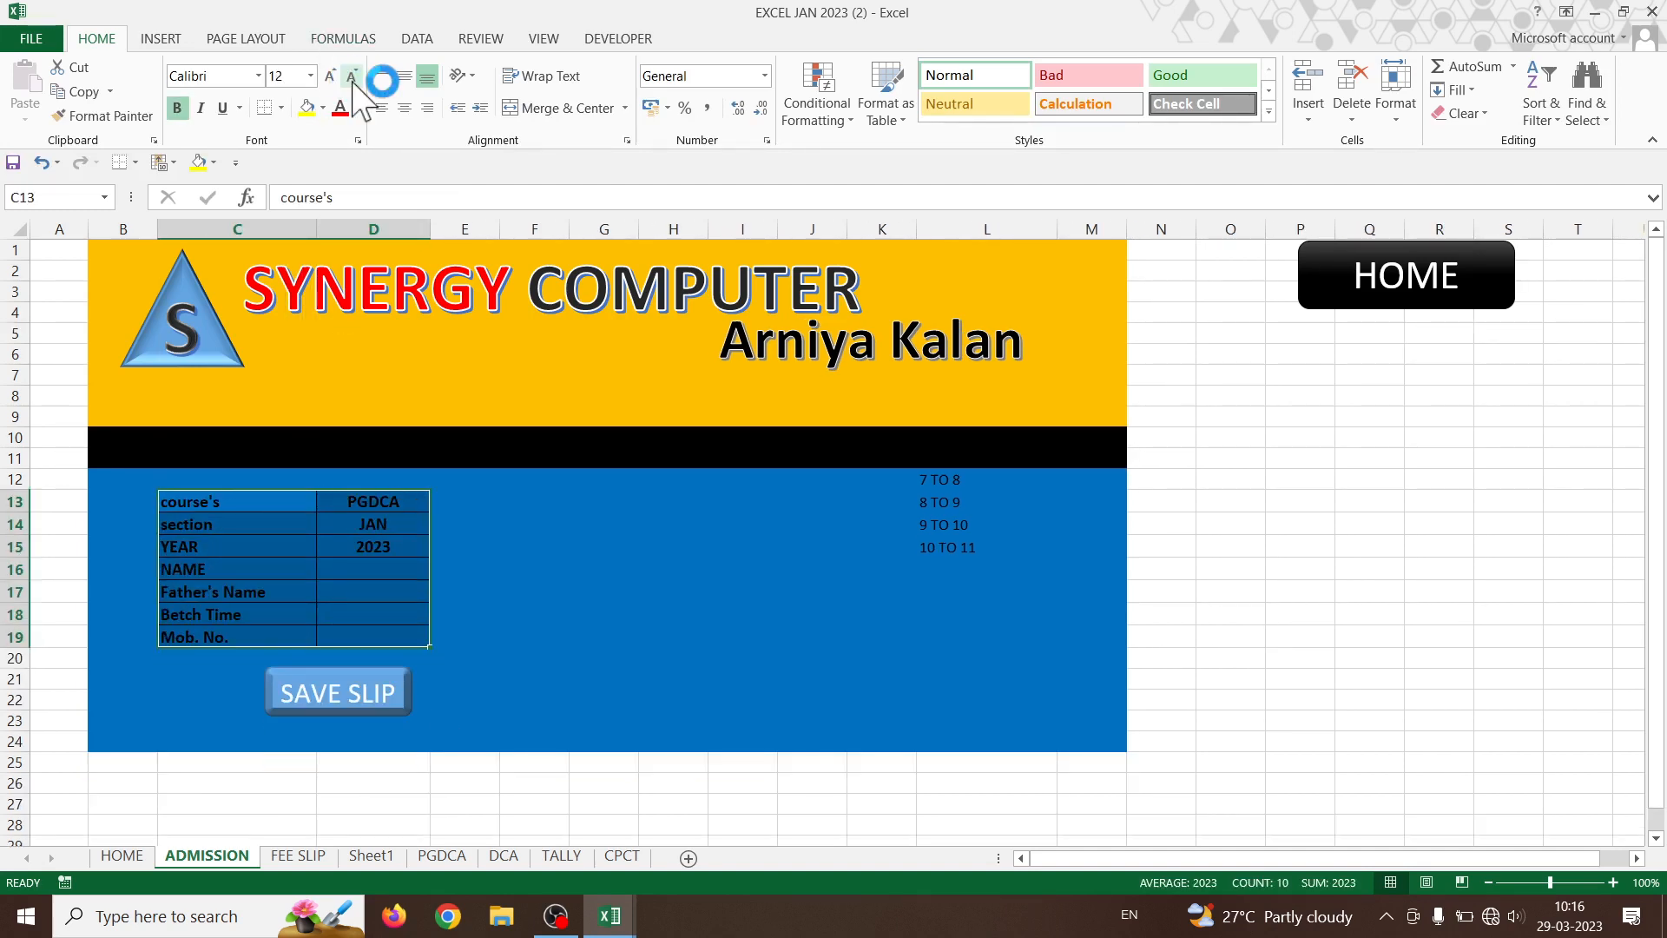
pyautogui.click(330, 76)
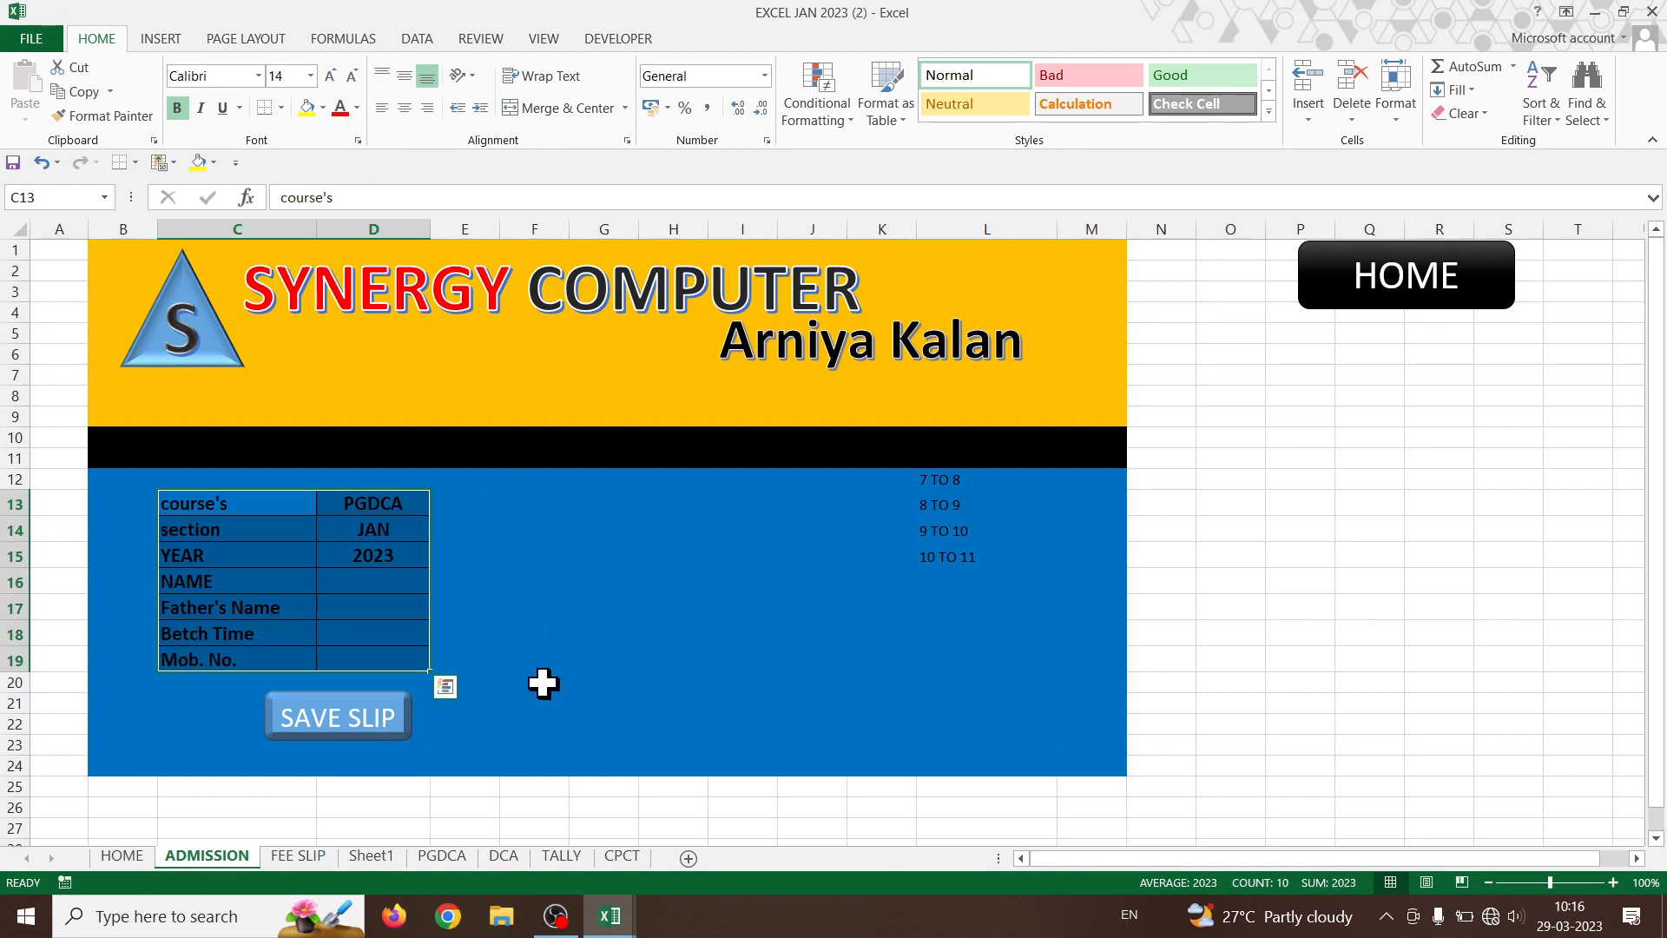
pyautogui.click(531, 601)
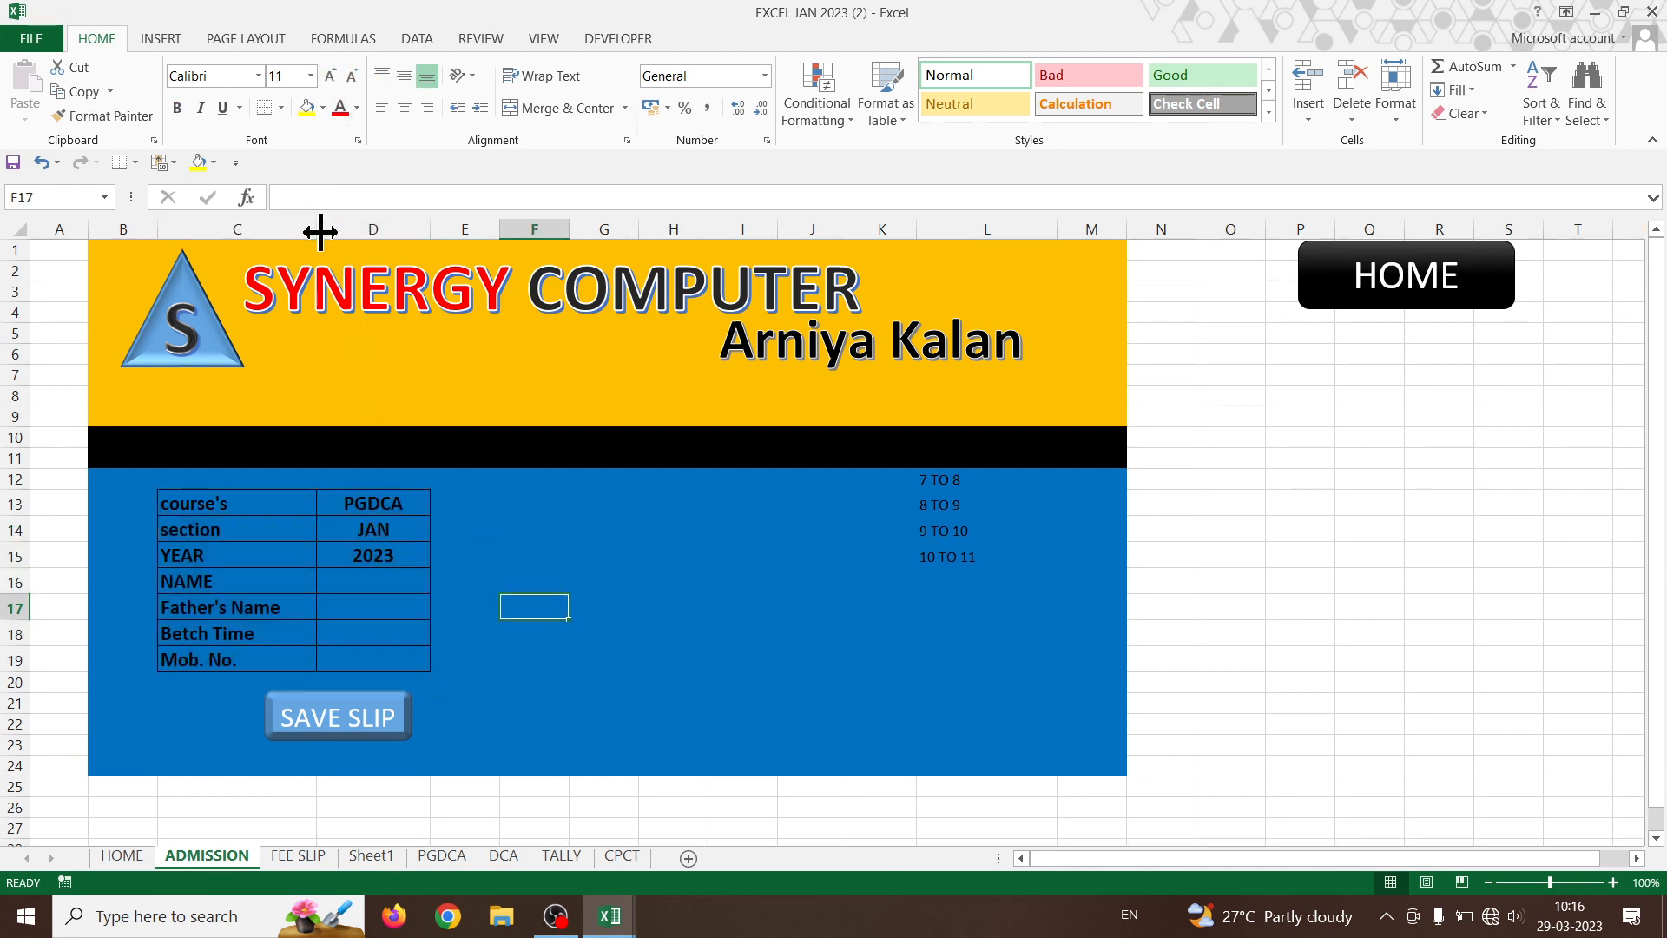
pyautogui.moveTo(321, 230); pyautogui.dragTo(307, 230)
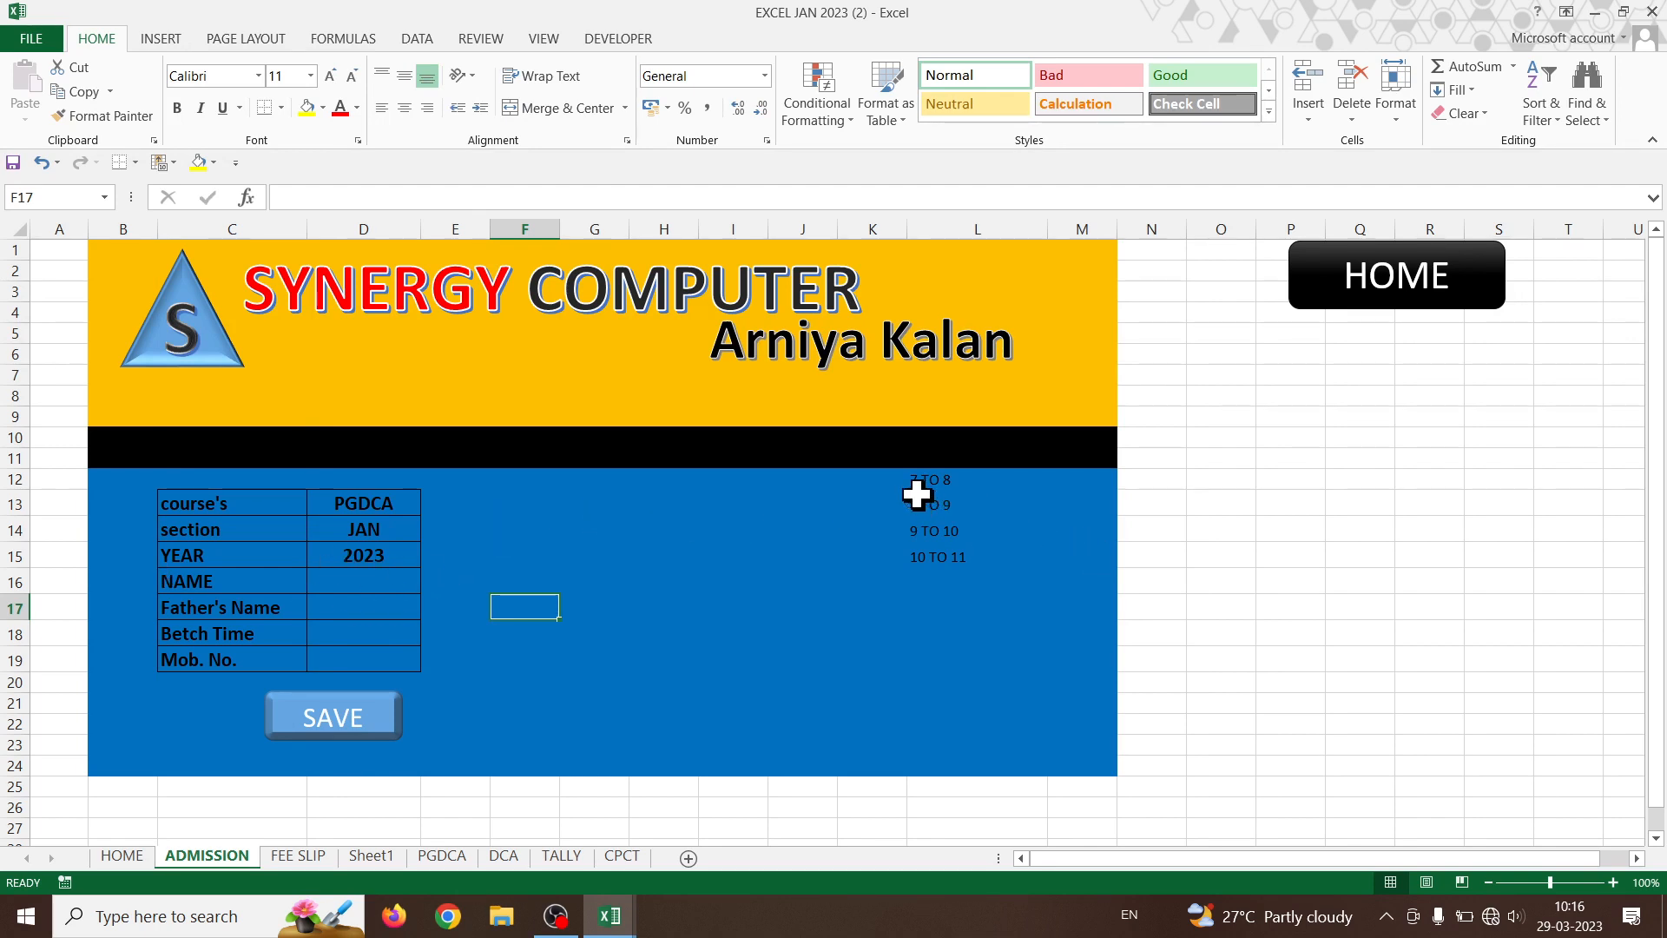
pyautogui.moveTo(242, 503); pyautogui.dragTo(383, 652)
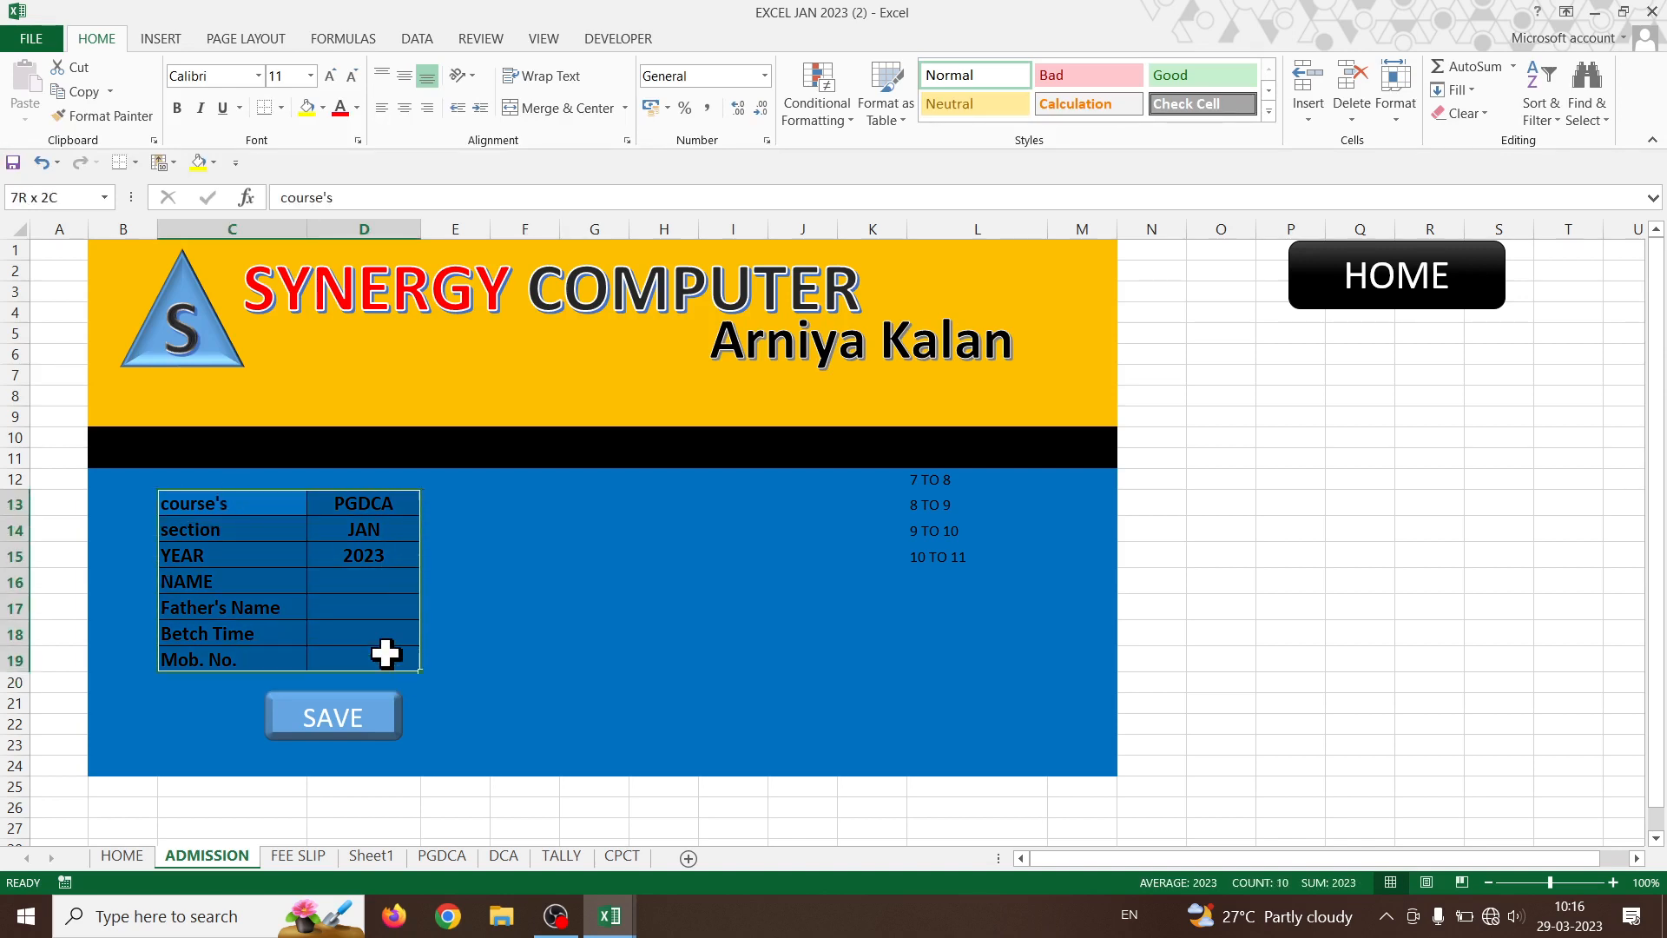
pyautogui.click(78, 91)
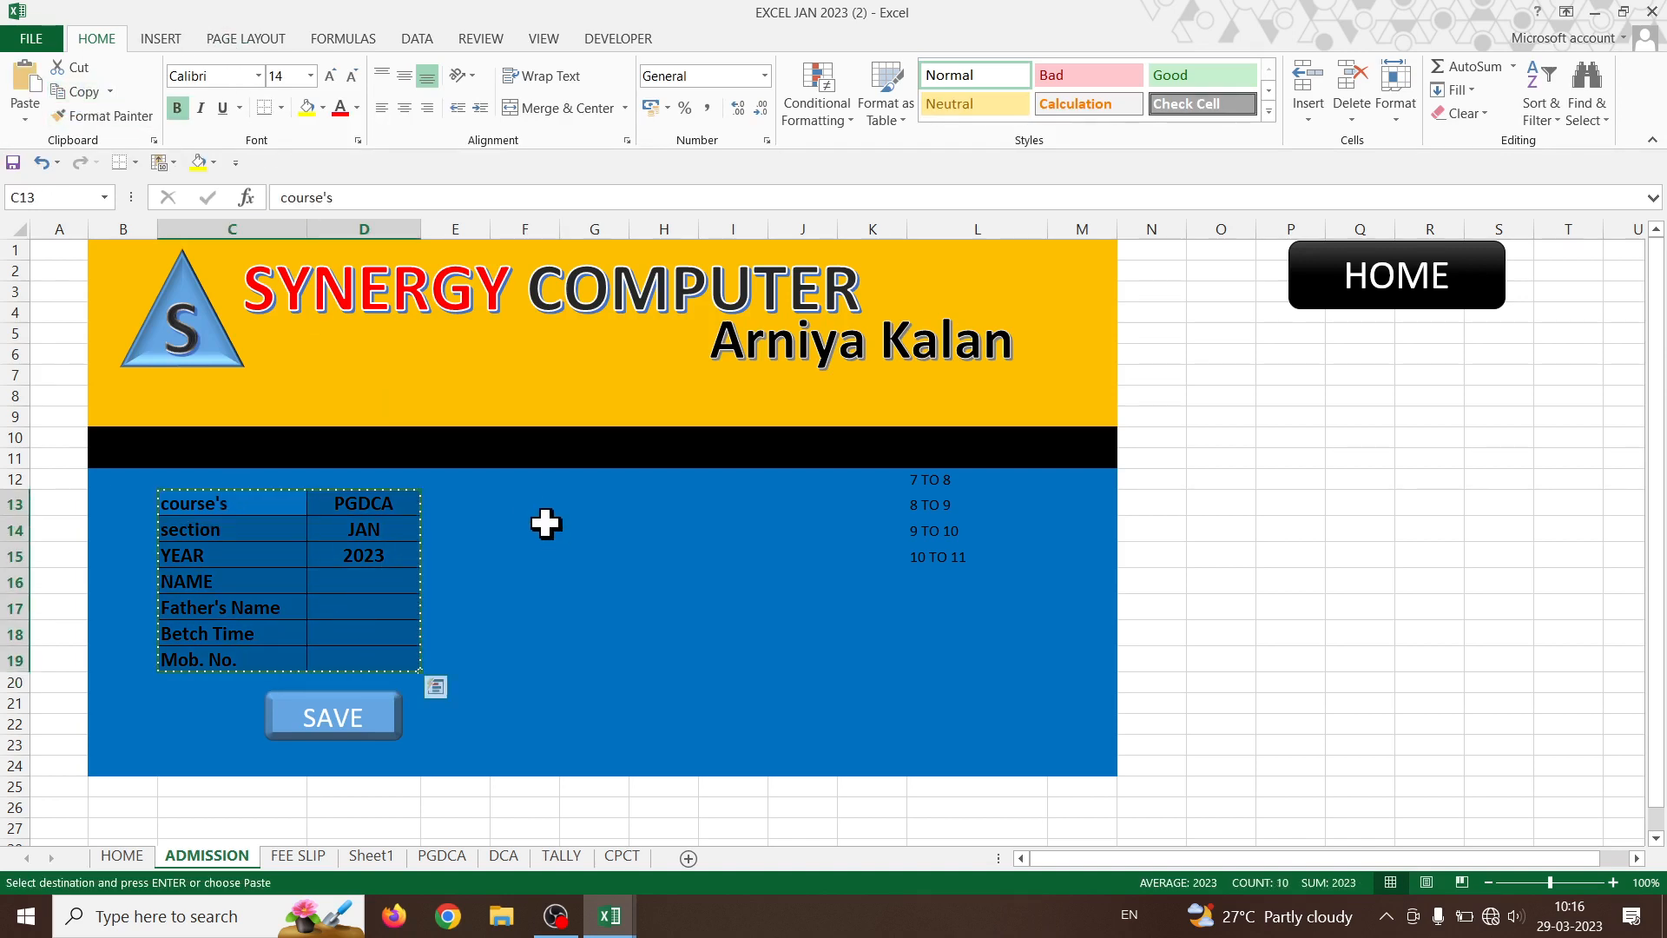
pyautogui.moveTo(489, 233); pyautogui.dragTo(477, 239)
pyautogui.click(510, 503)
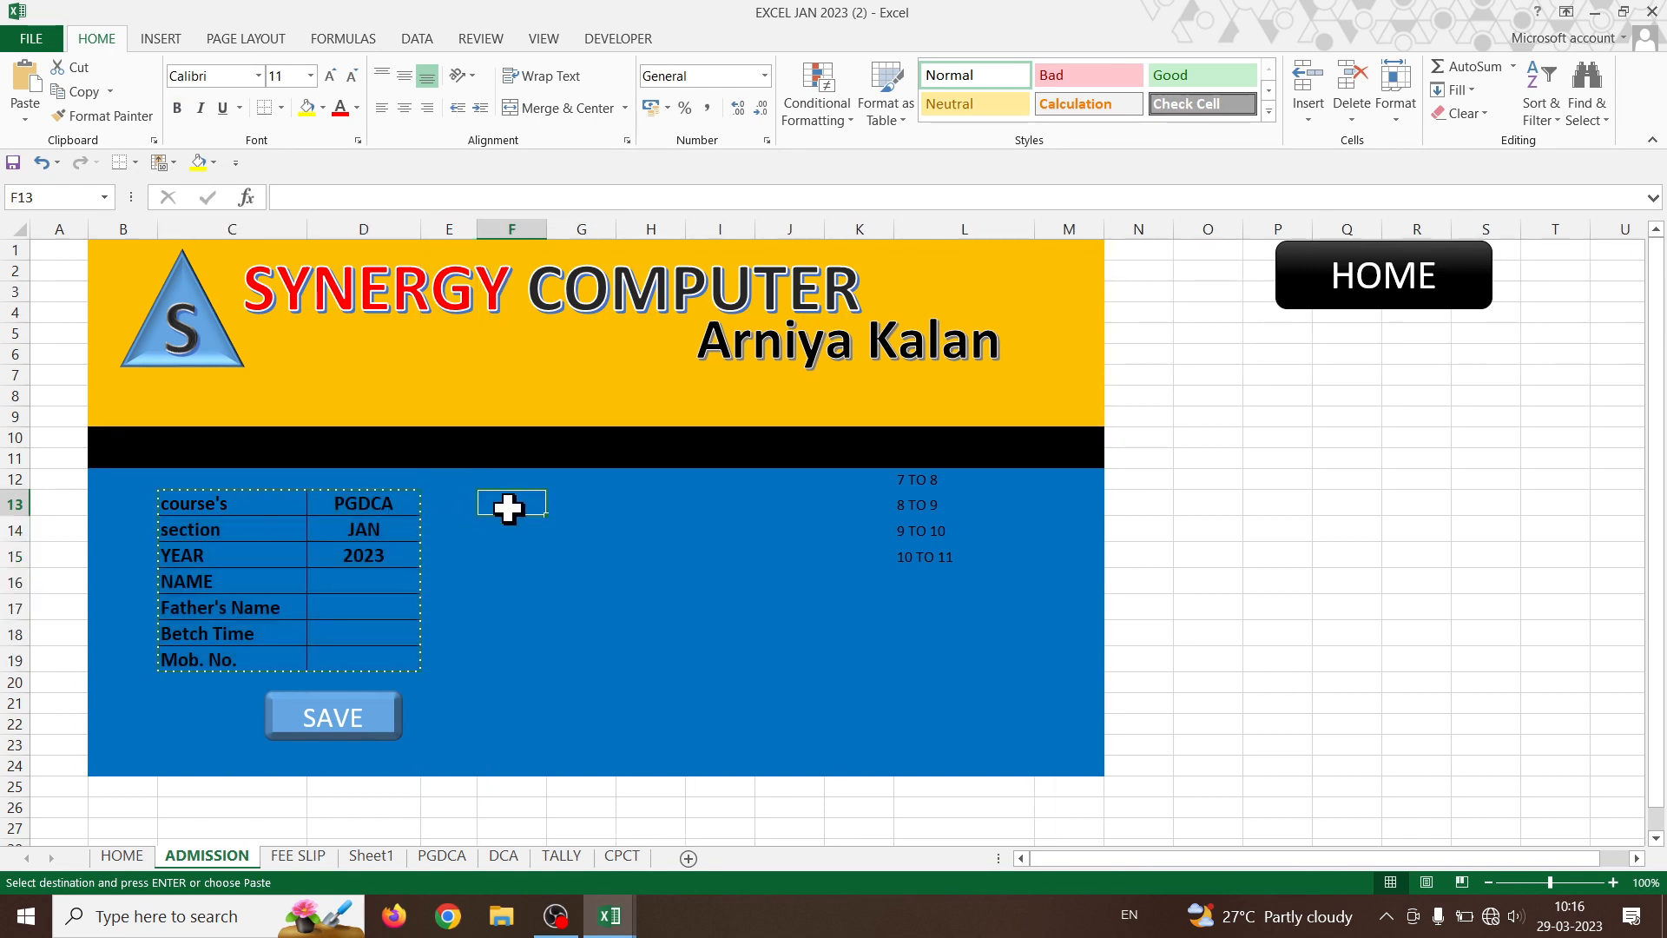
pyautogui.click(25, 117)
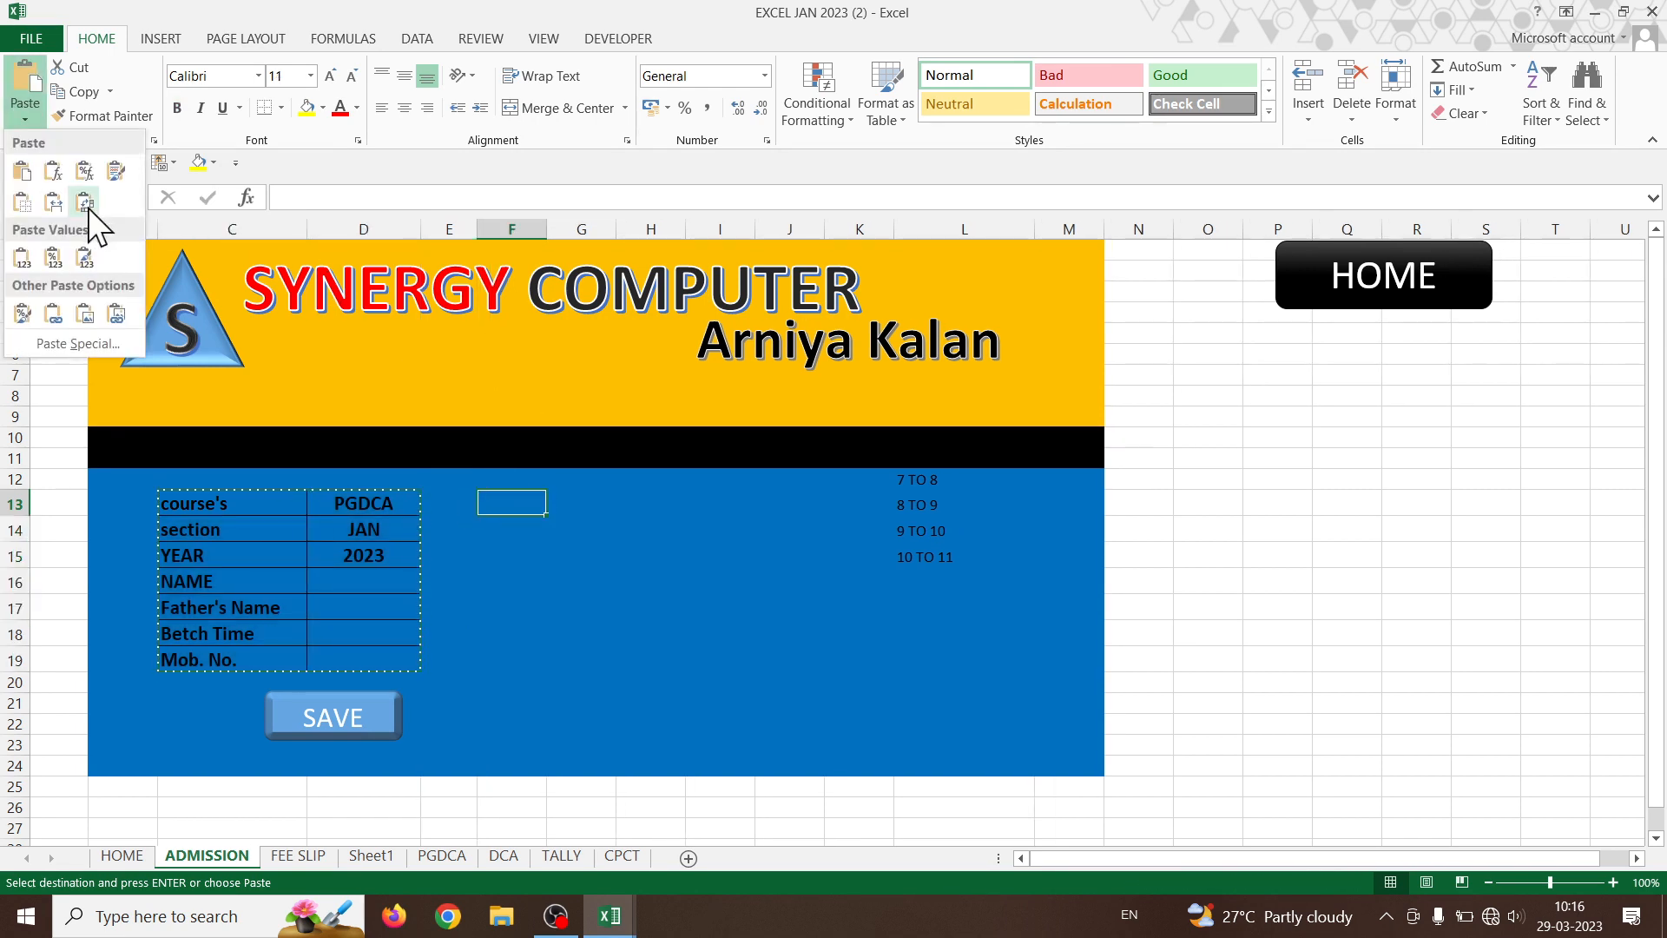
pyautogui.click(49, 205)
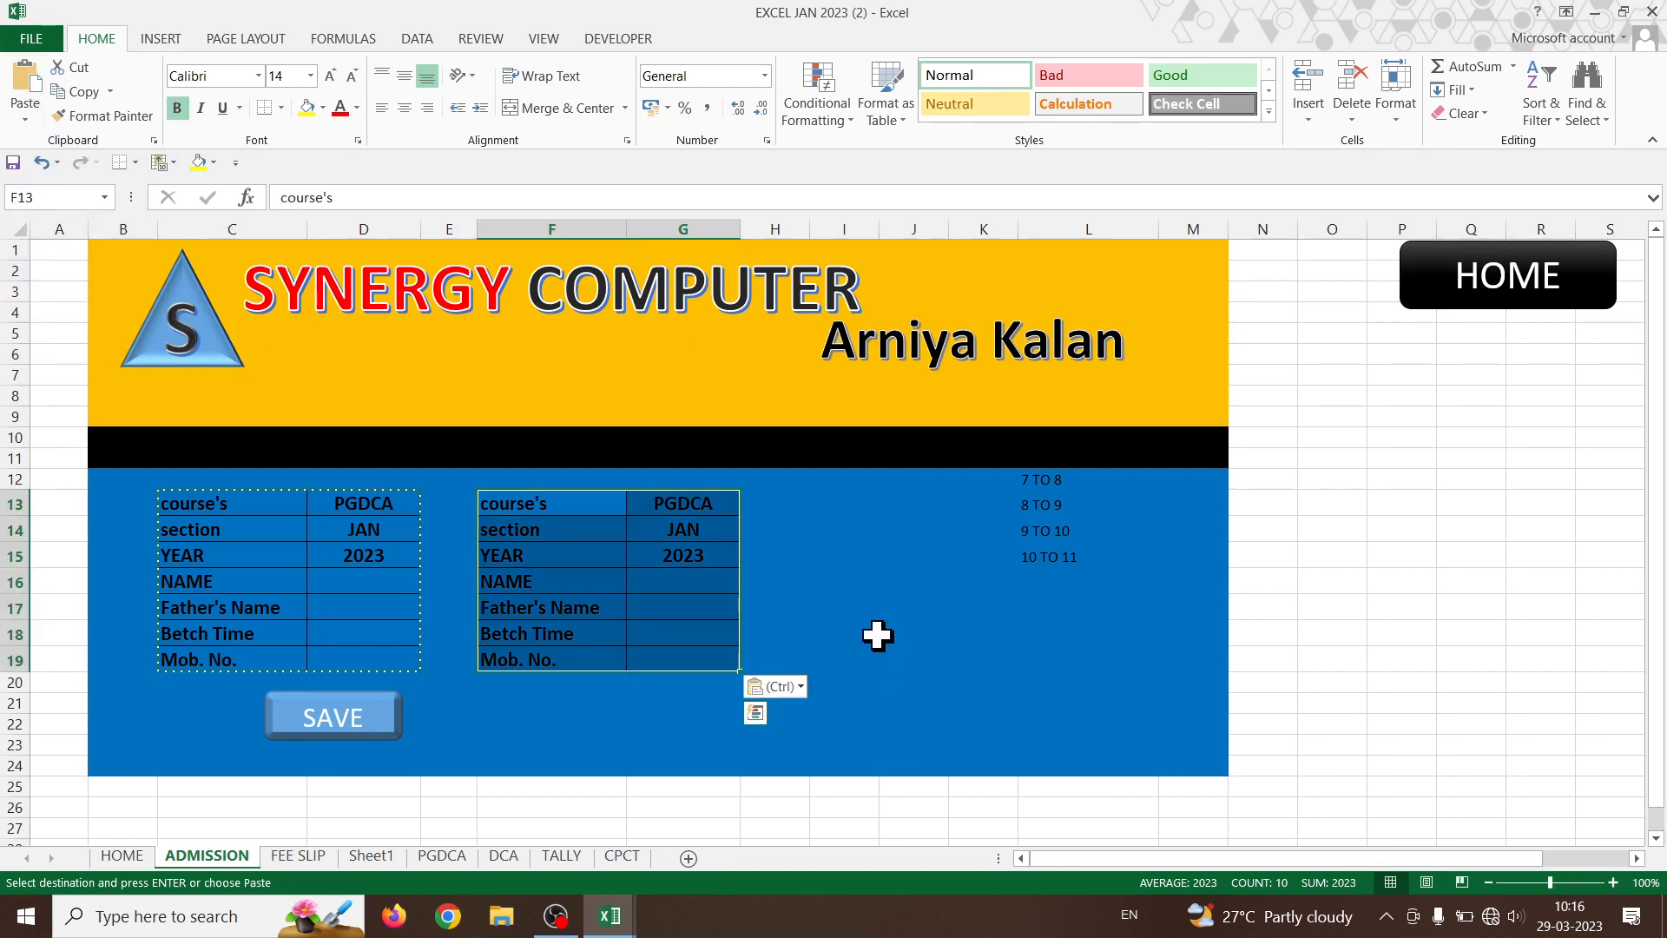
pyautogui.click(76, 92)
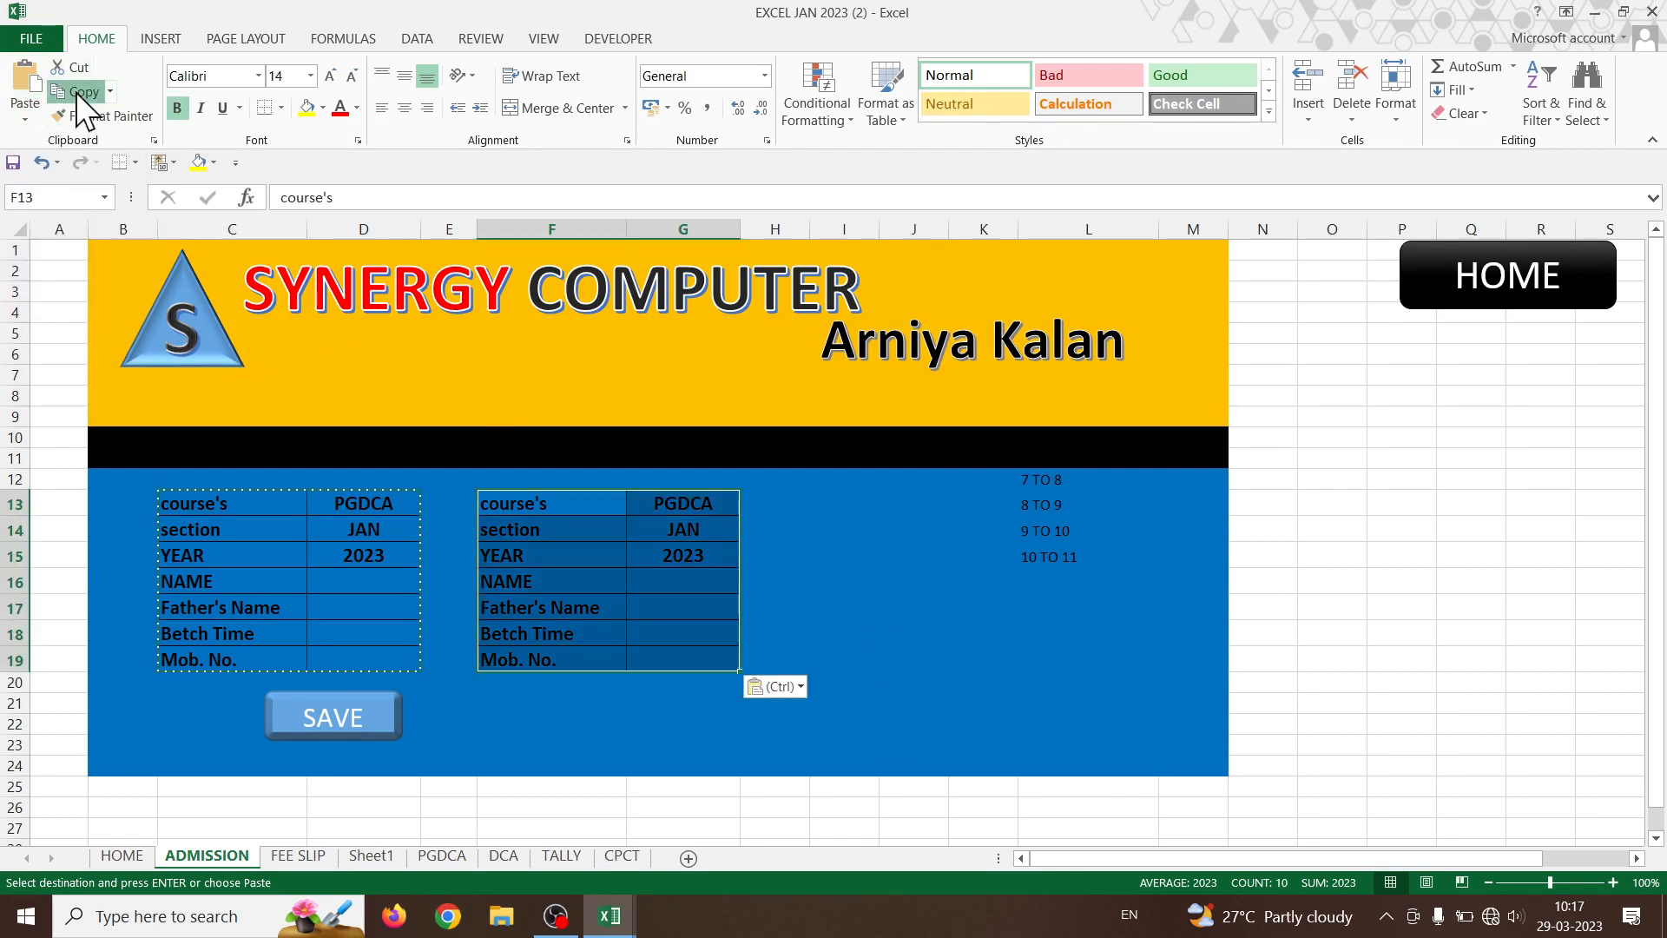
pyautogui.click(787, 502)
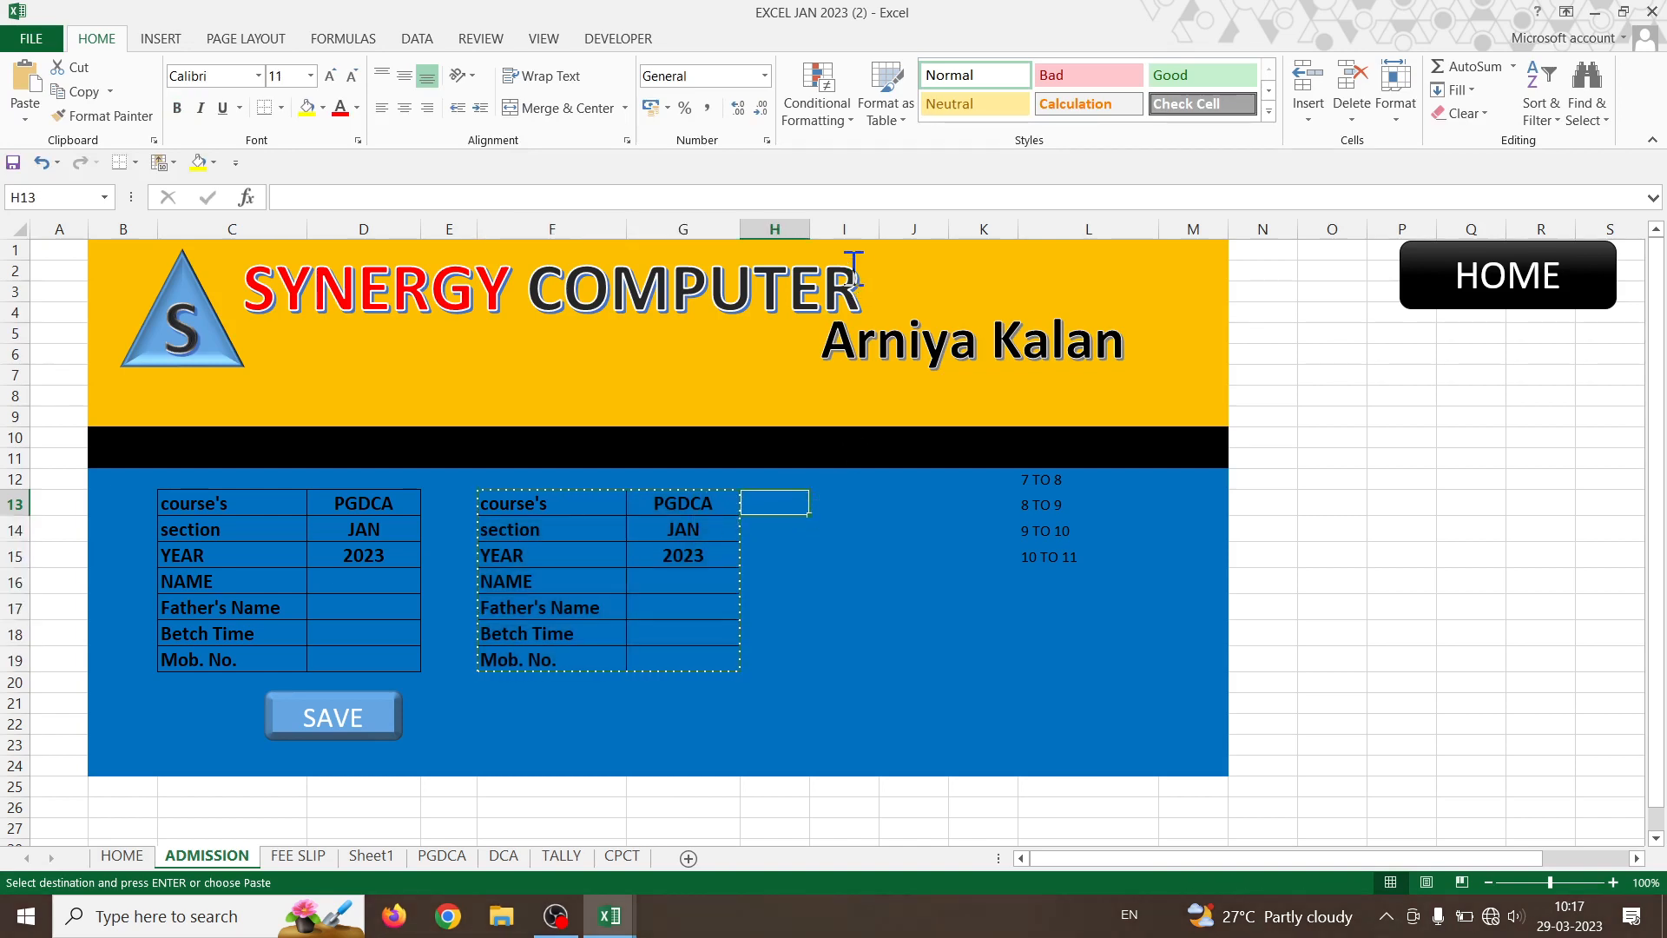
pyautogui.moveTo(809, 229); pyautogui.dragTo(785, 240)
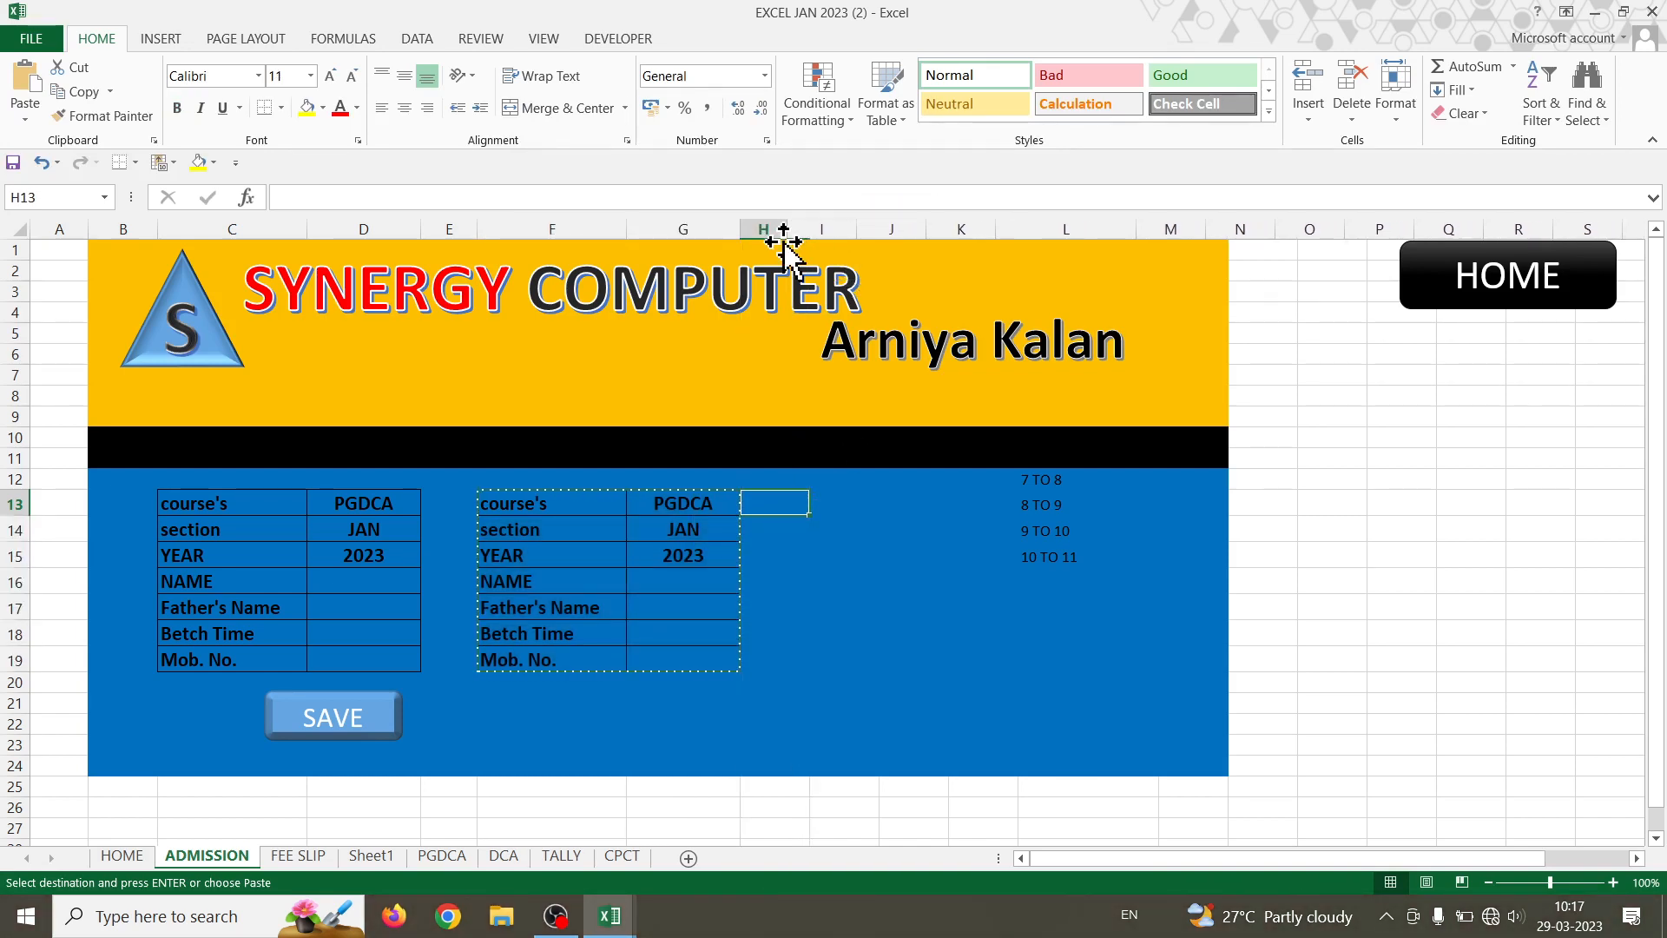
pyautogui.click(825, 501)
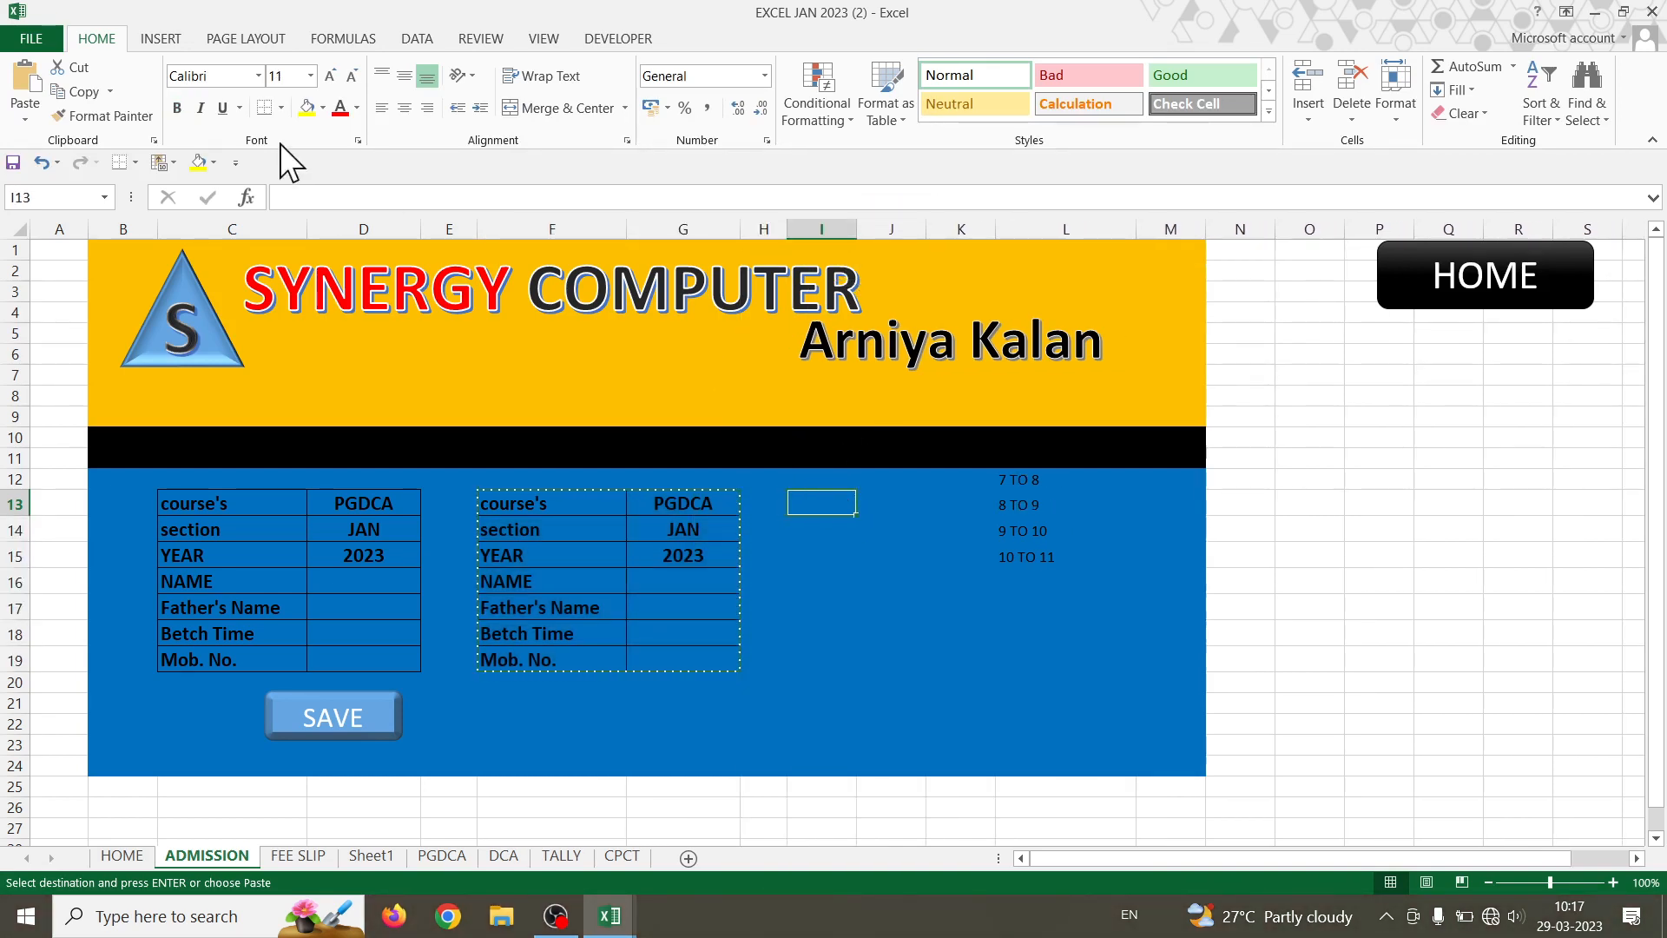
pyautogui.click(26, 119)
pyautogui.click(54, 209)
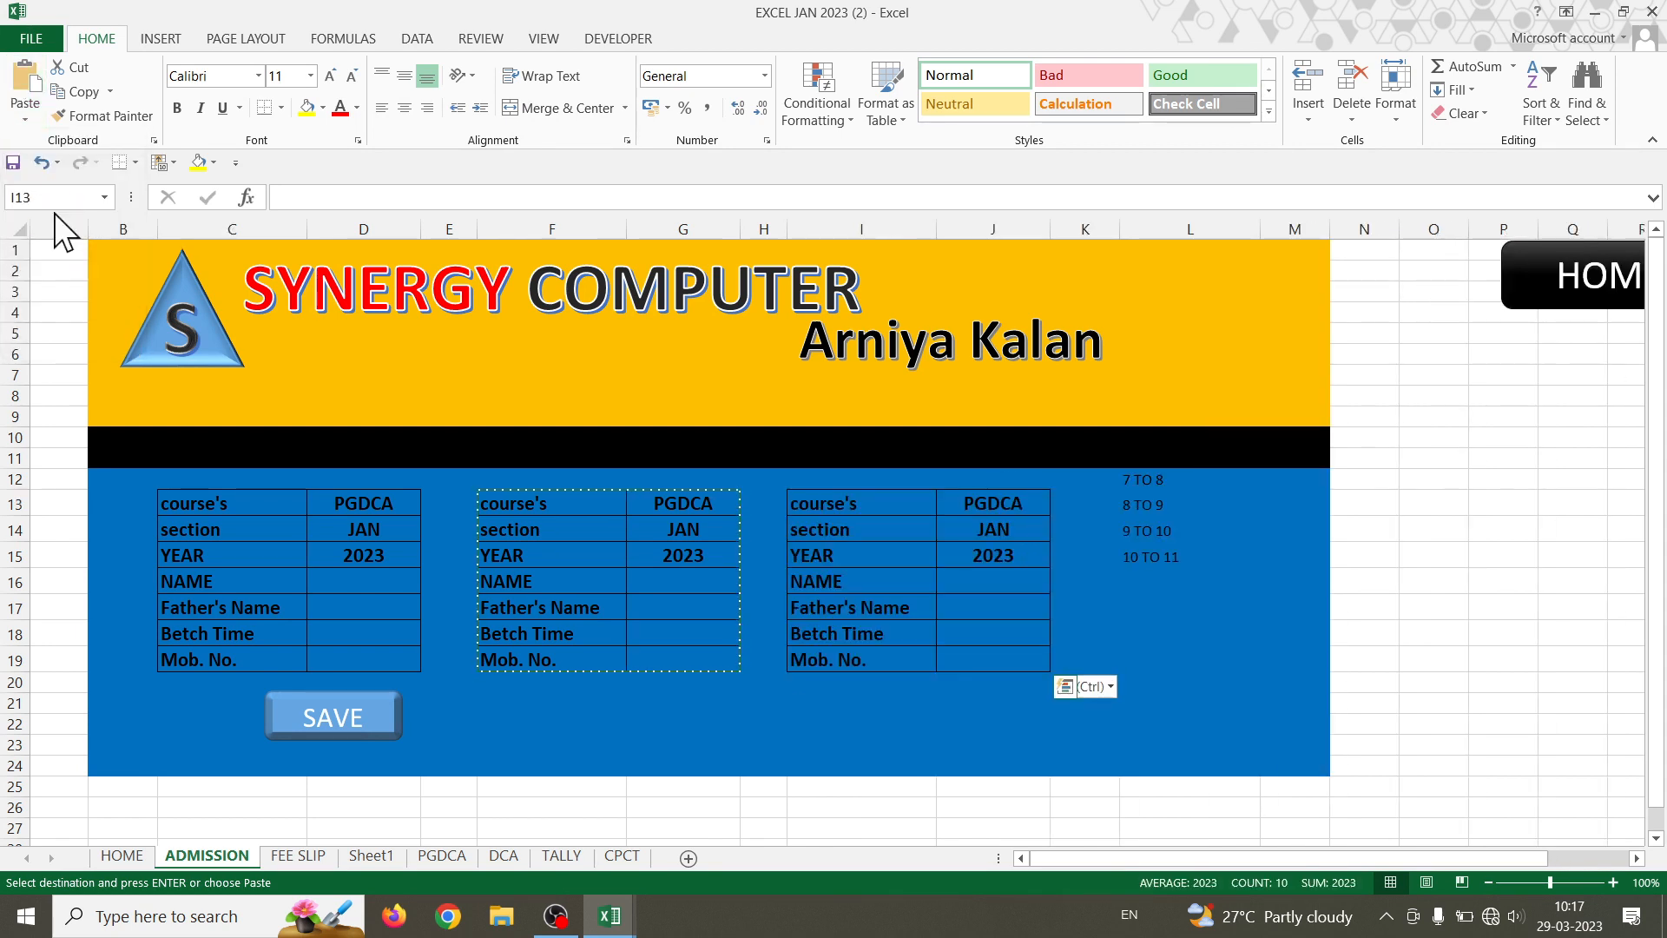
pyautogui.moveTo(1119, 234); pyautogui.dragTo(1103, 236)
pyautogui.click(1102, 513)
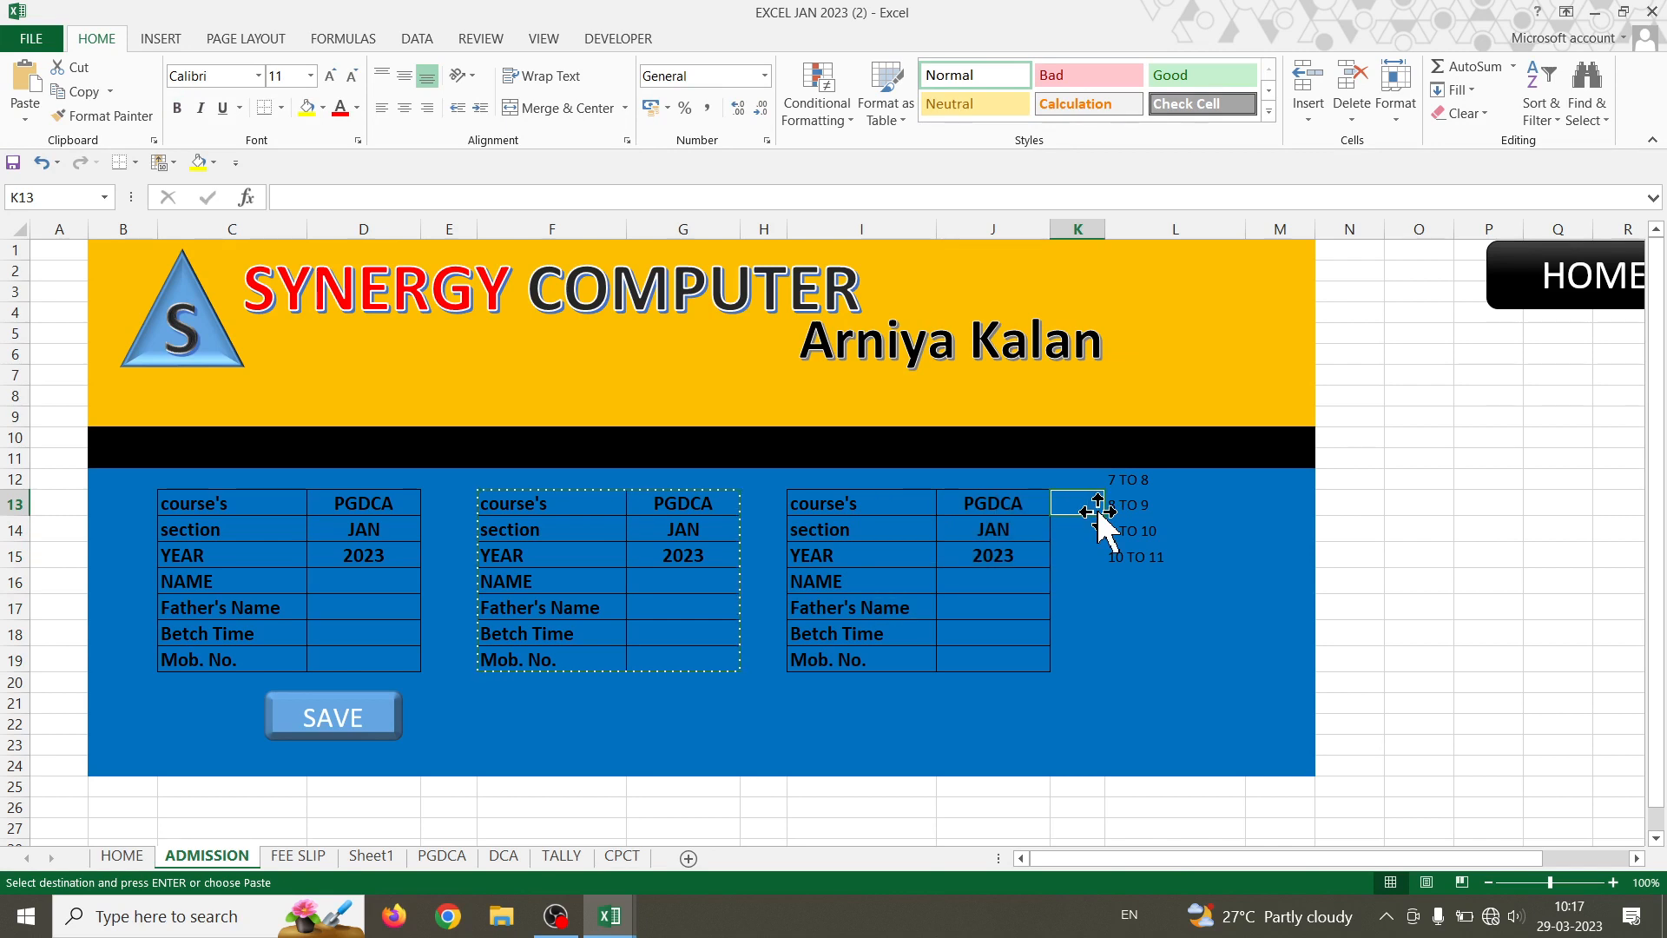
pyautogui.click(1308, 120)
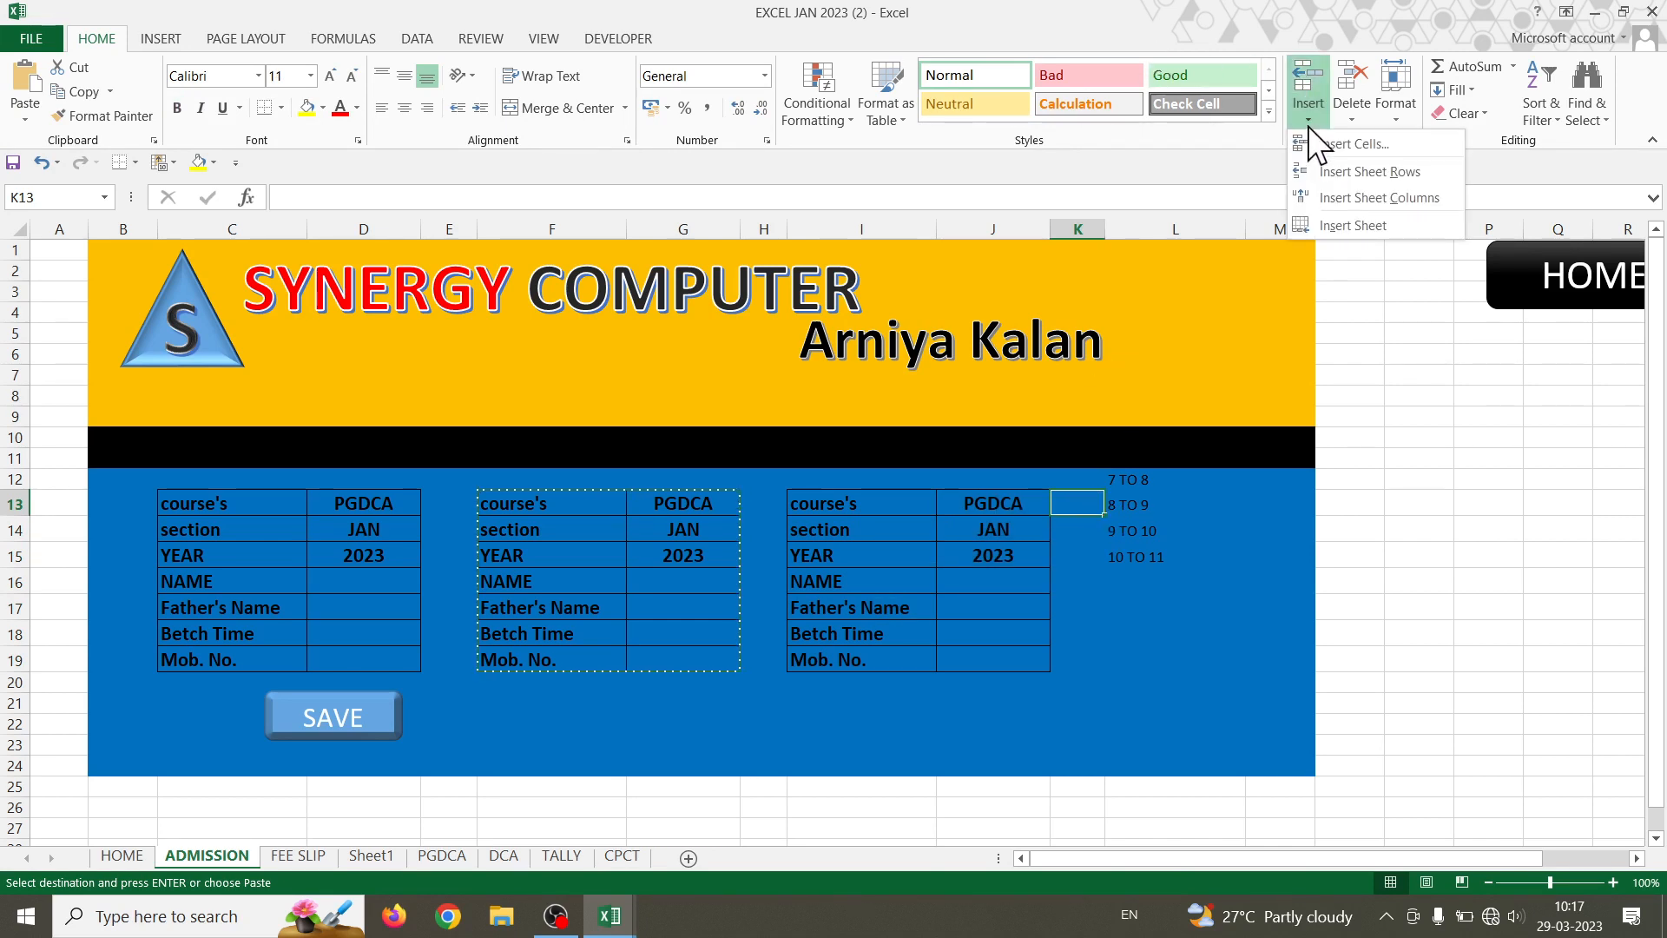
pyautogui.click(1349, 225)
pyautogui.hotkey('ctrl', 'z')
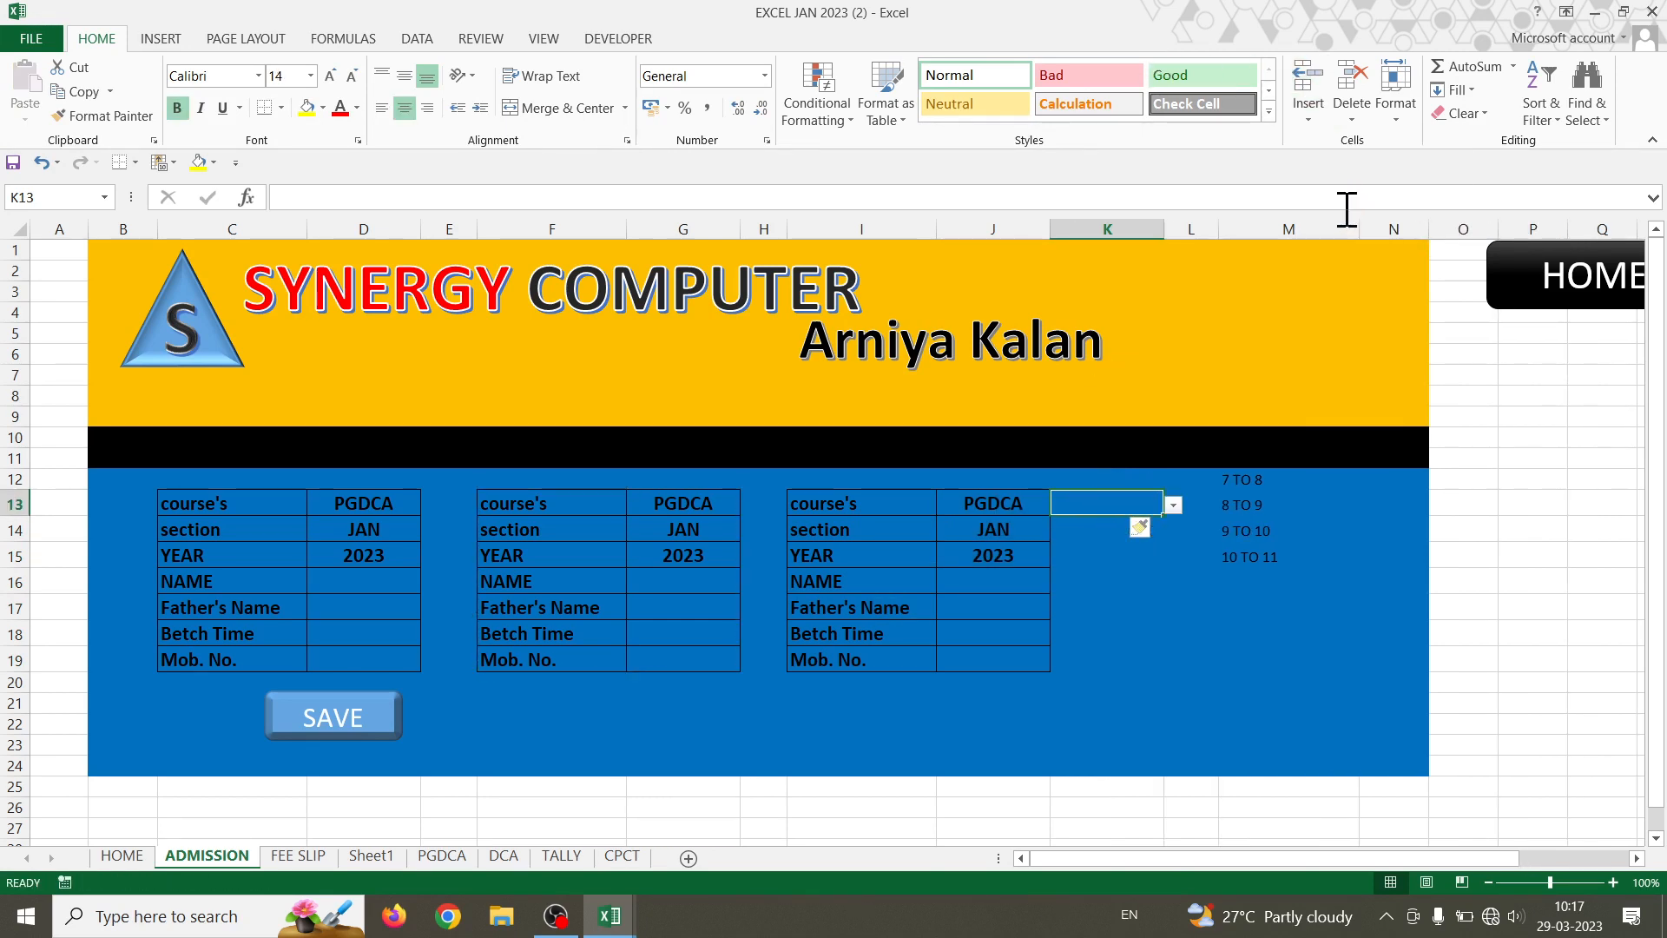
pyautogui.click(1316, 116)
pyautogui.click(1347, 206)
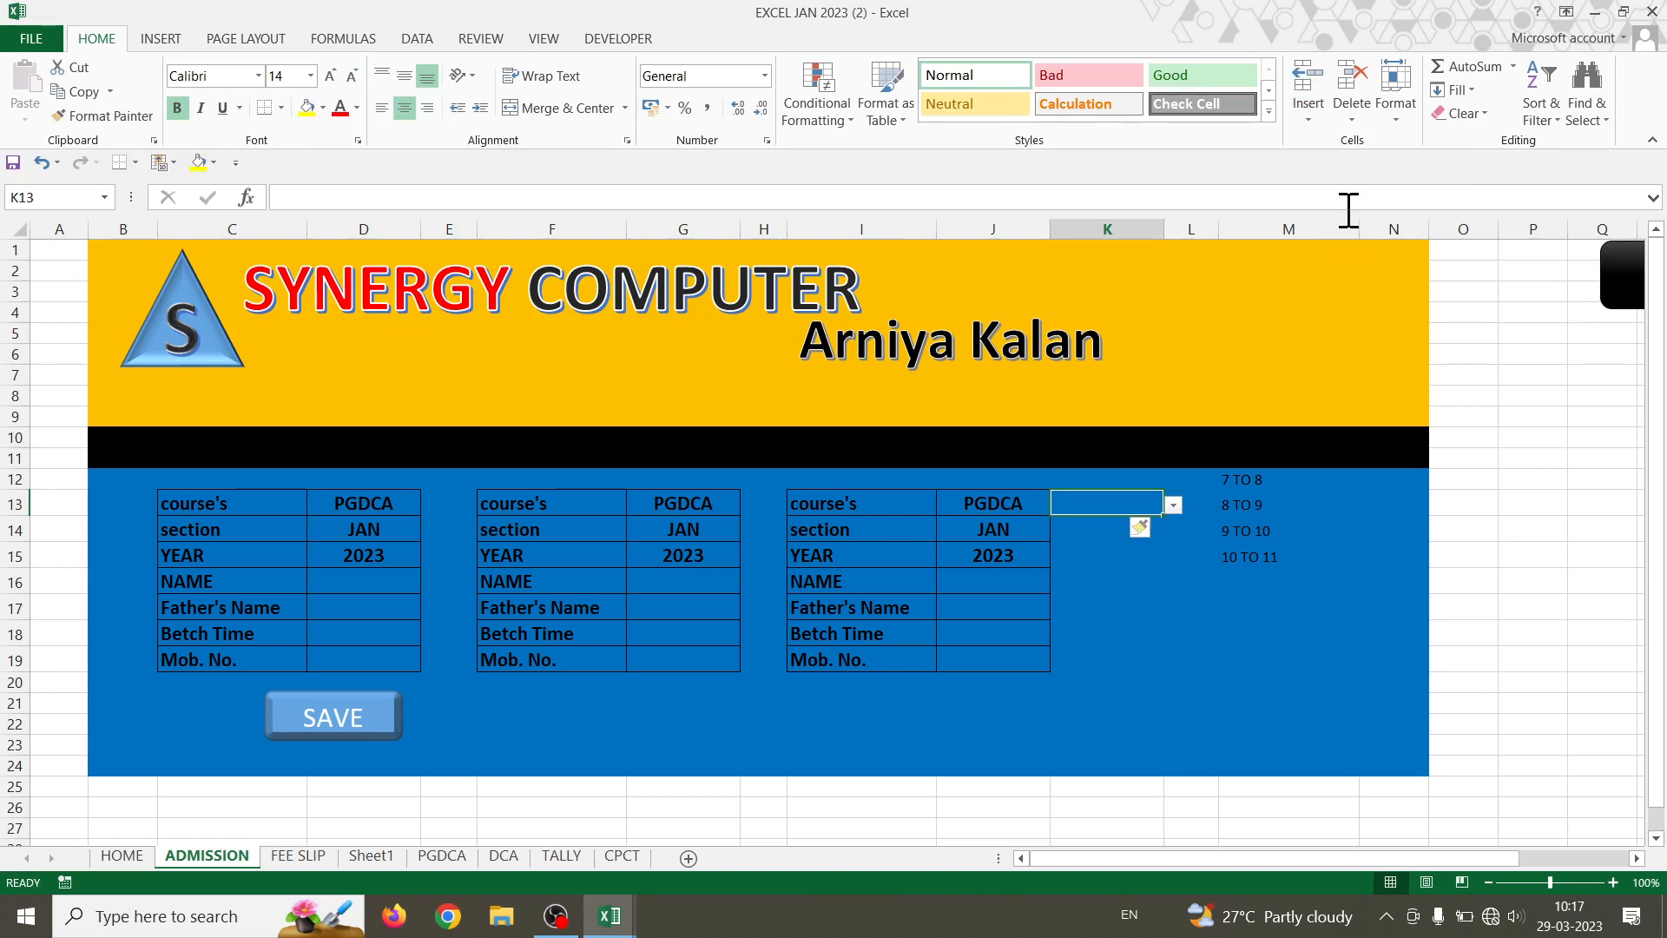
pyautogui.click(1253, 654)
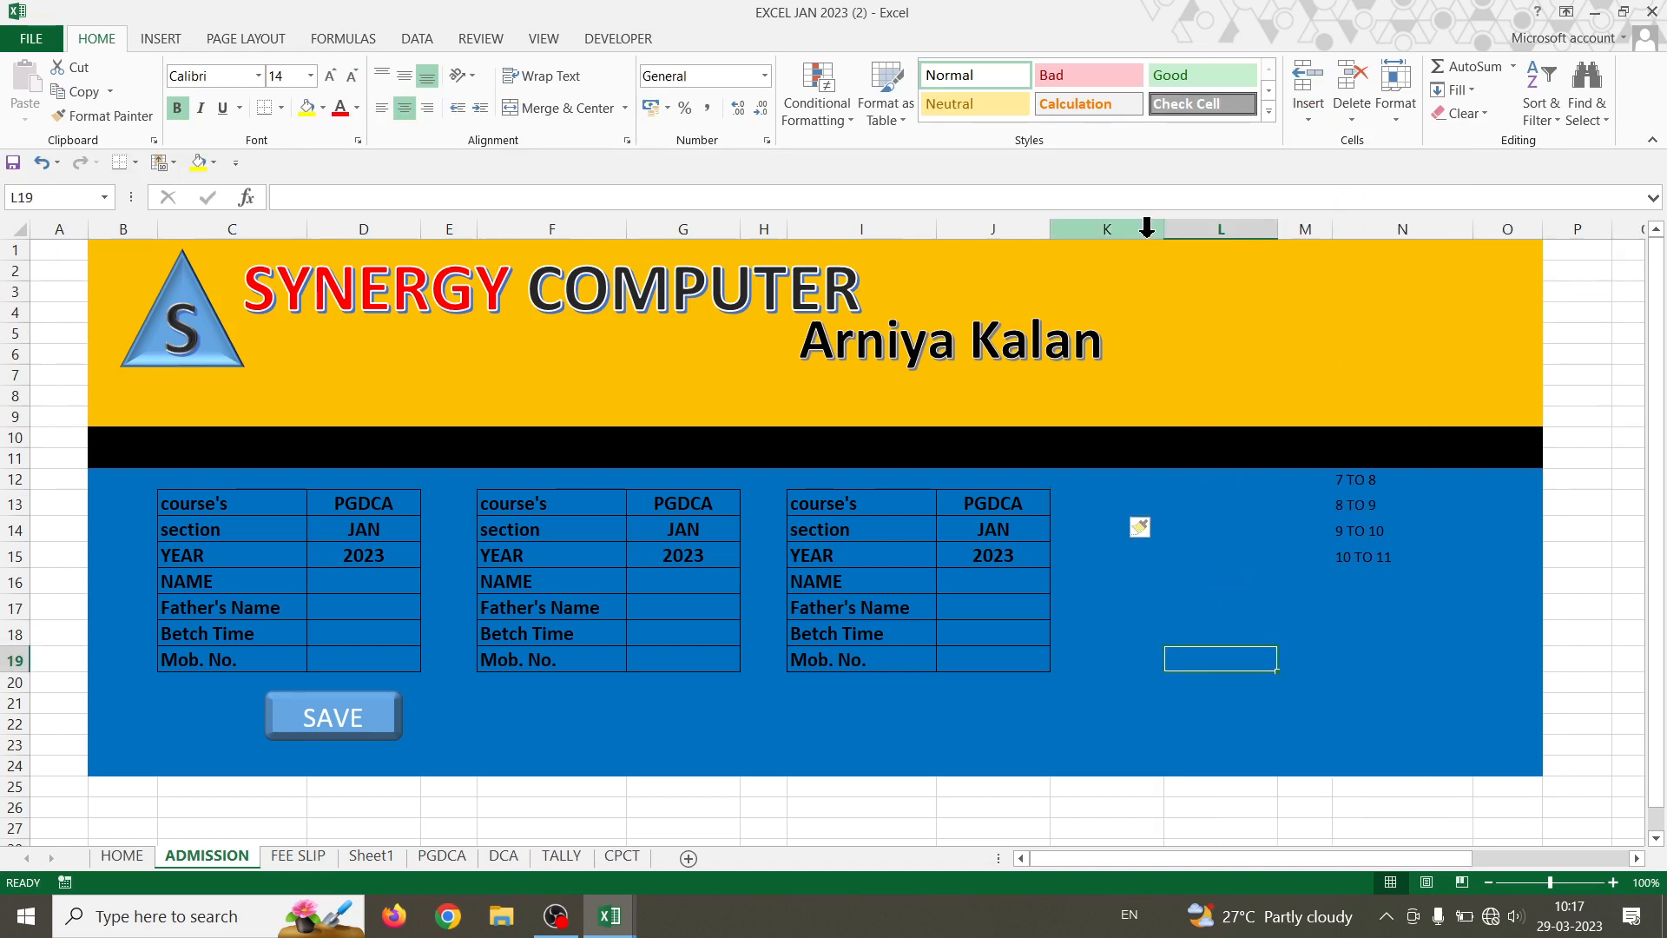
pyautogui.moveTo(1163, 231); pyautogui.dragTo(1093, 242)
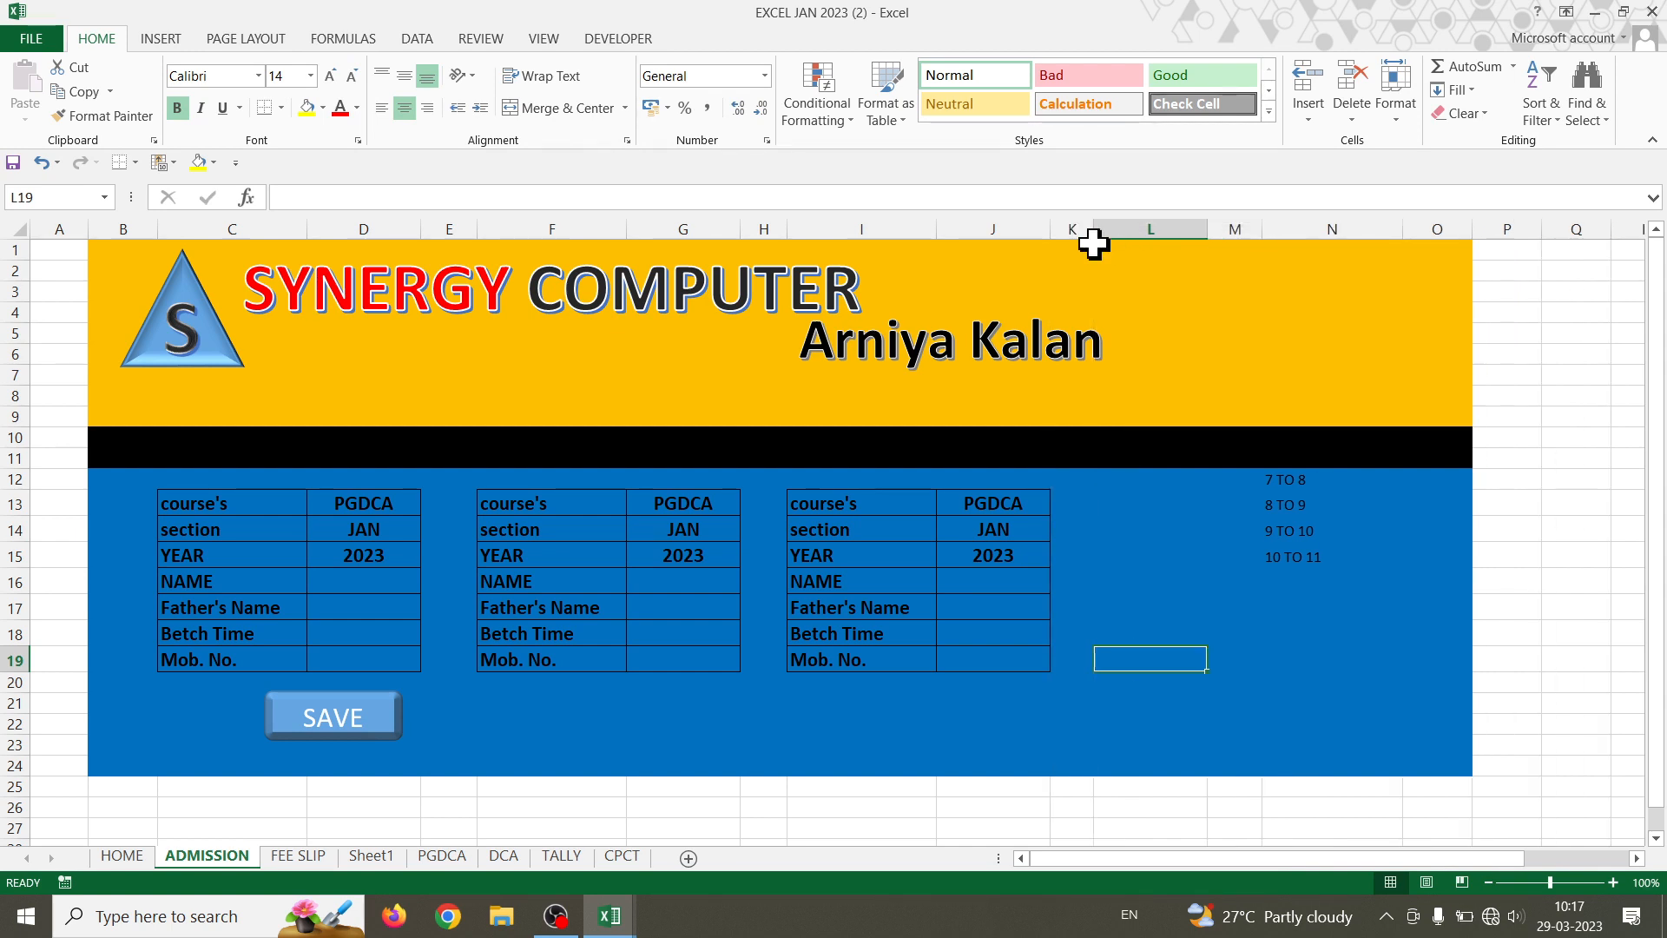
pyautogui.click(1129, 495)
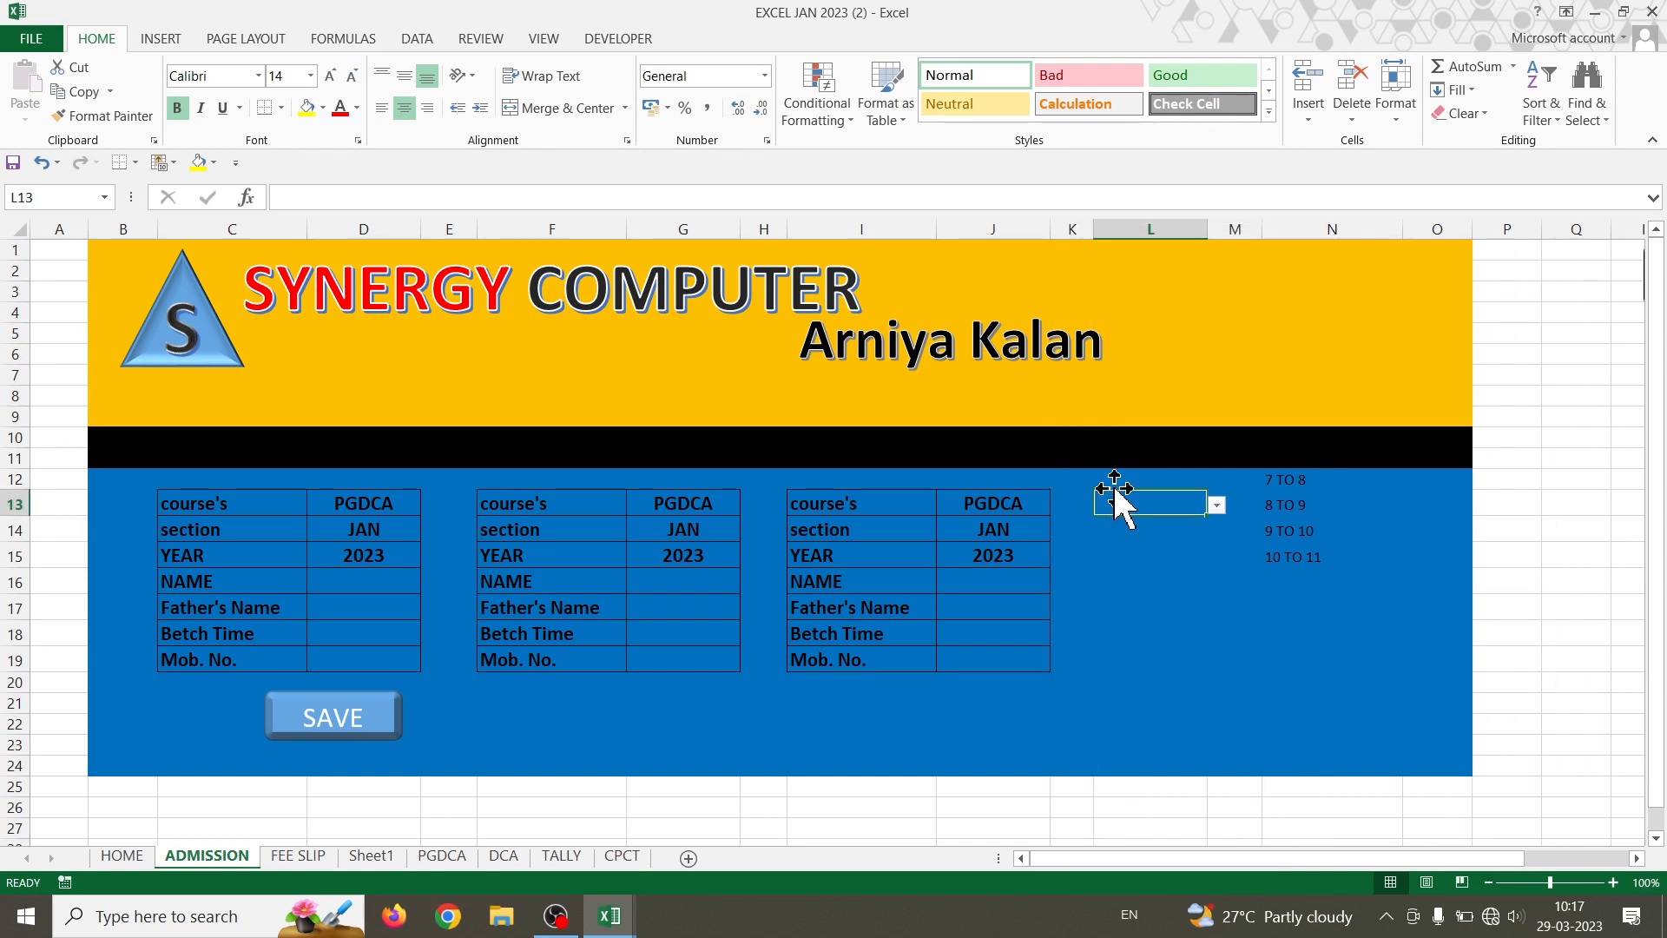
pyautogui.click(1246, 527)
pyautogui.click(1309, 104)
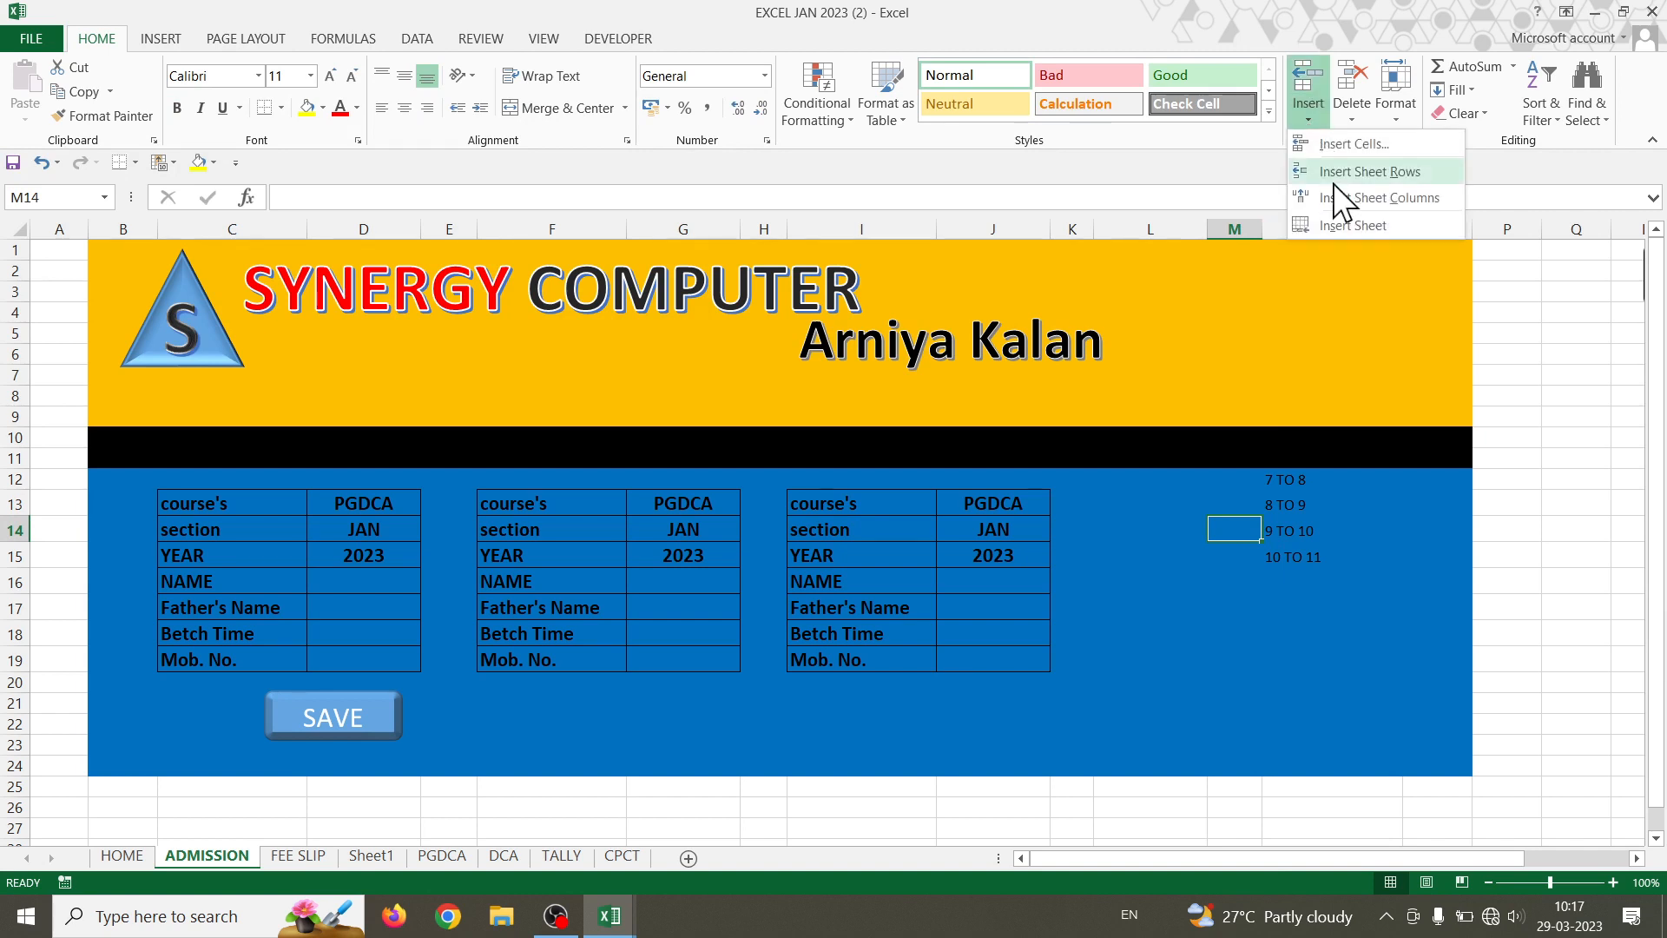
pyautogui.click(1332, 199)
pyautogui.click(1156, 480)
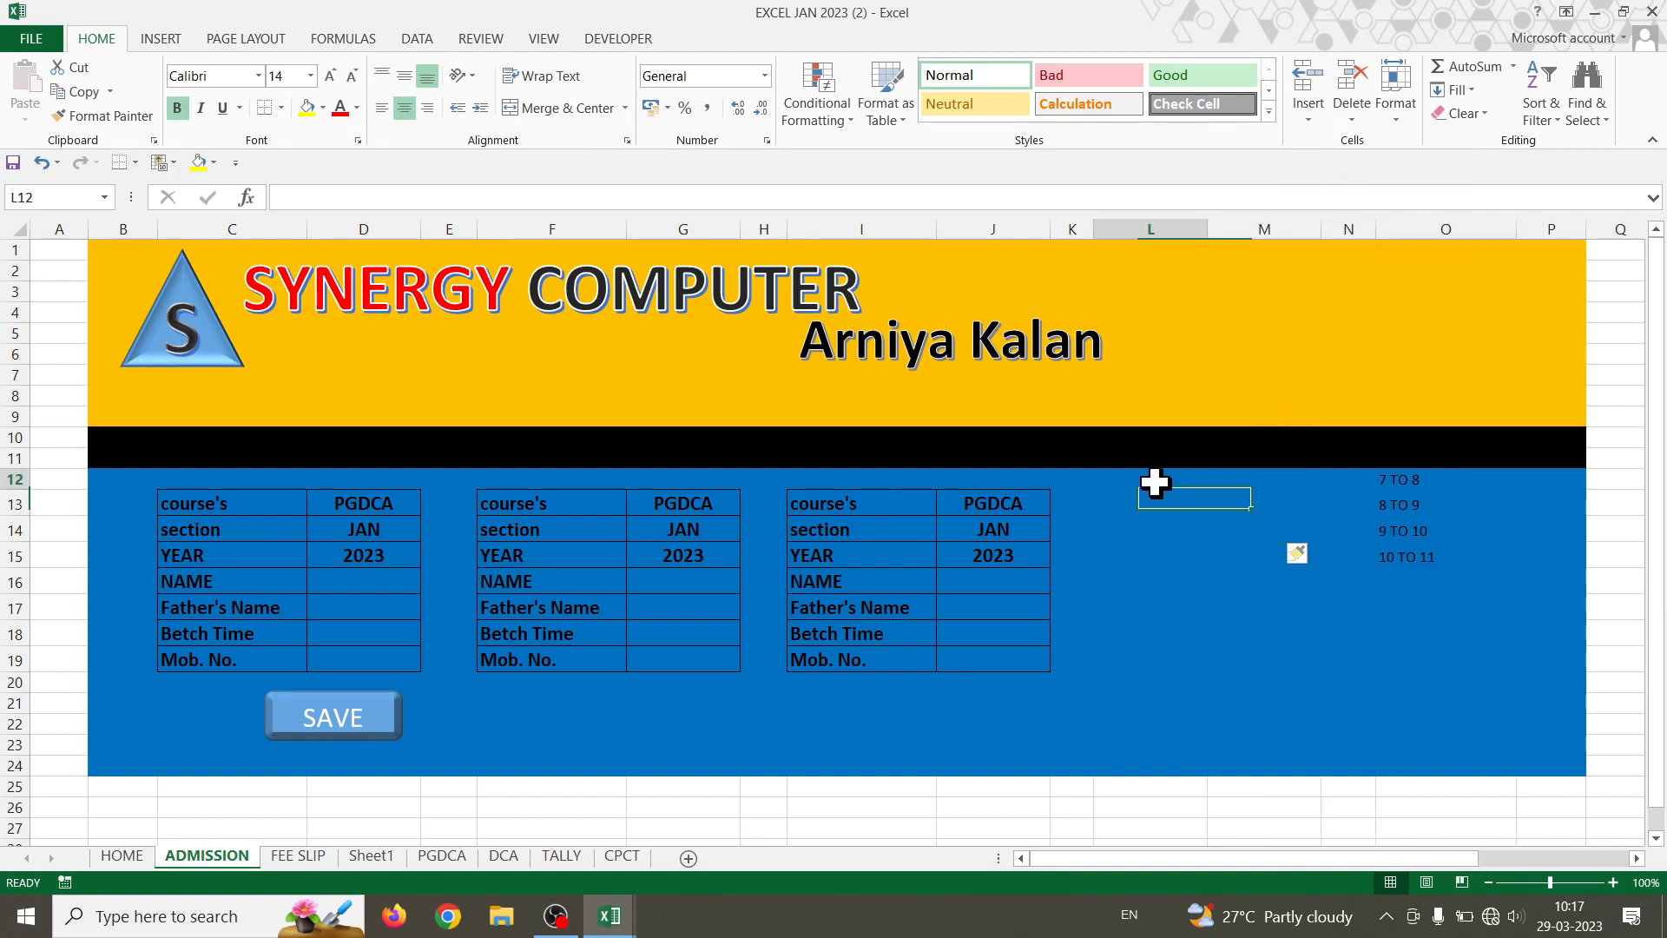
pyautogui.click(1155, 501)
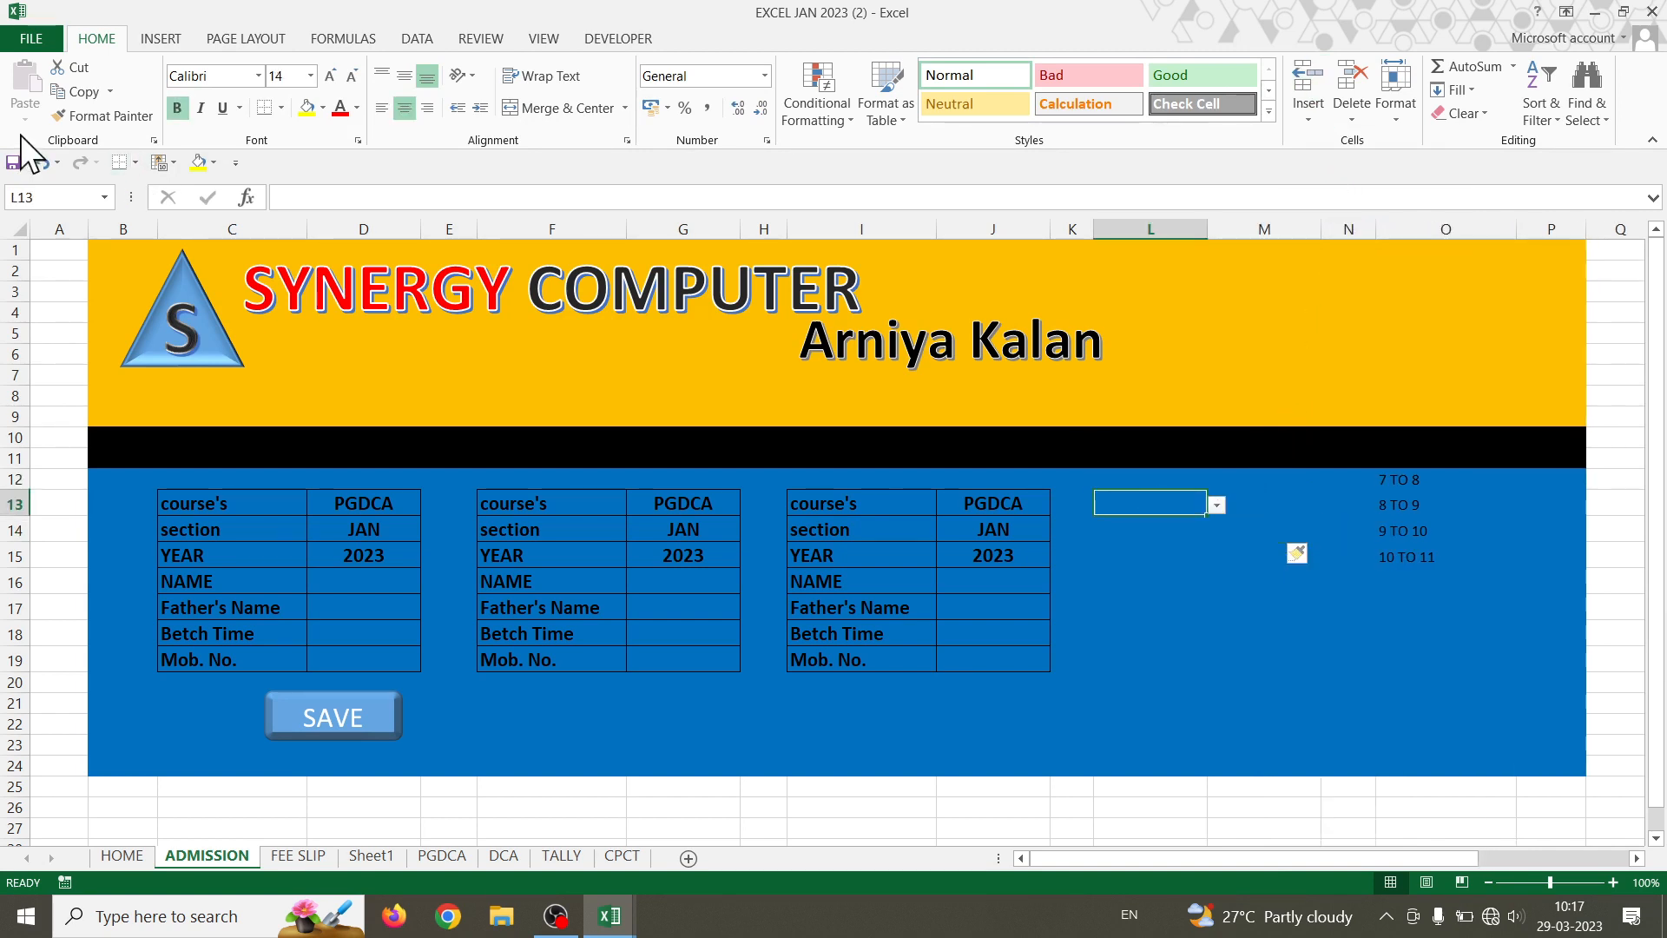
pyautogui.click(80, 110)
pyautogui.moveTo(838, 508); pyautogui.dragTo(990, 658)
pyautogui.click(70, 94)
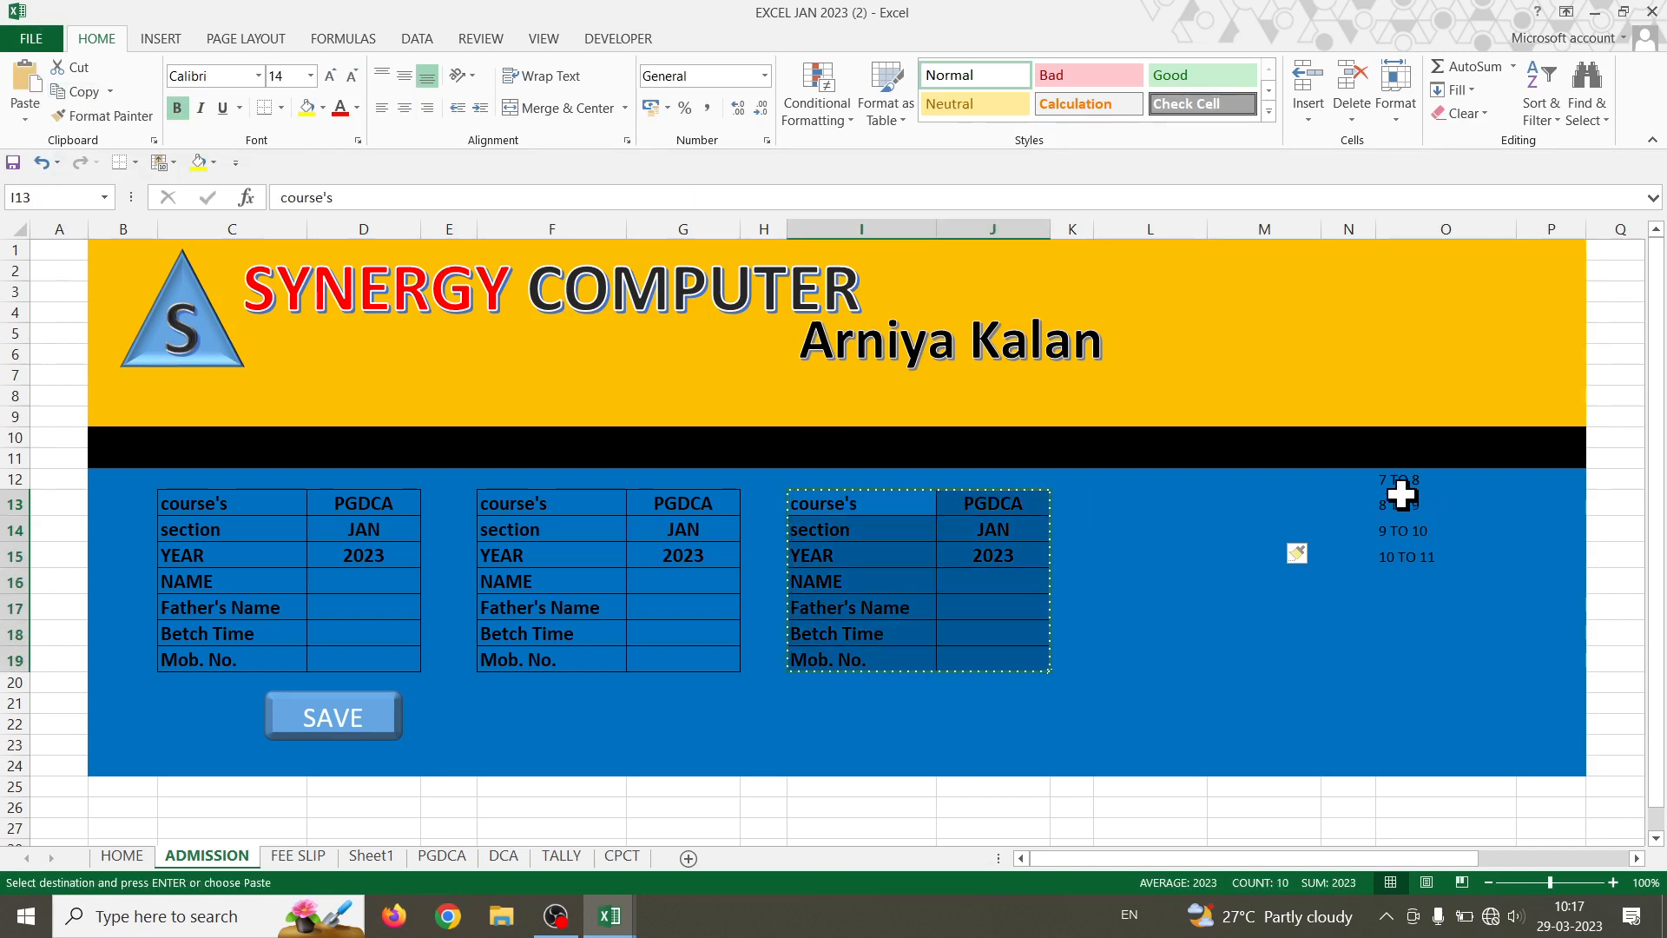
pyautogui.click(1142, 503)
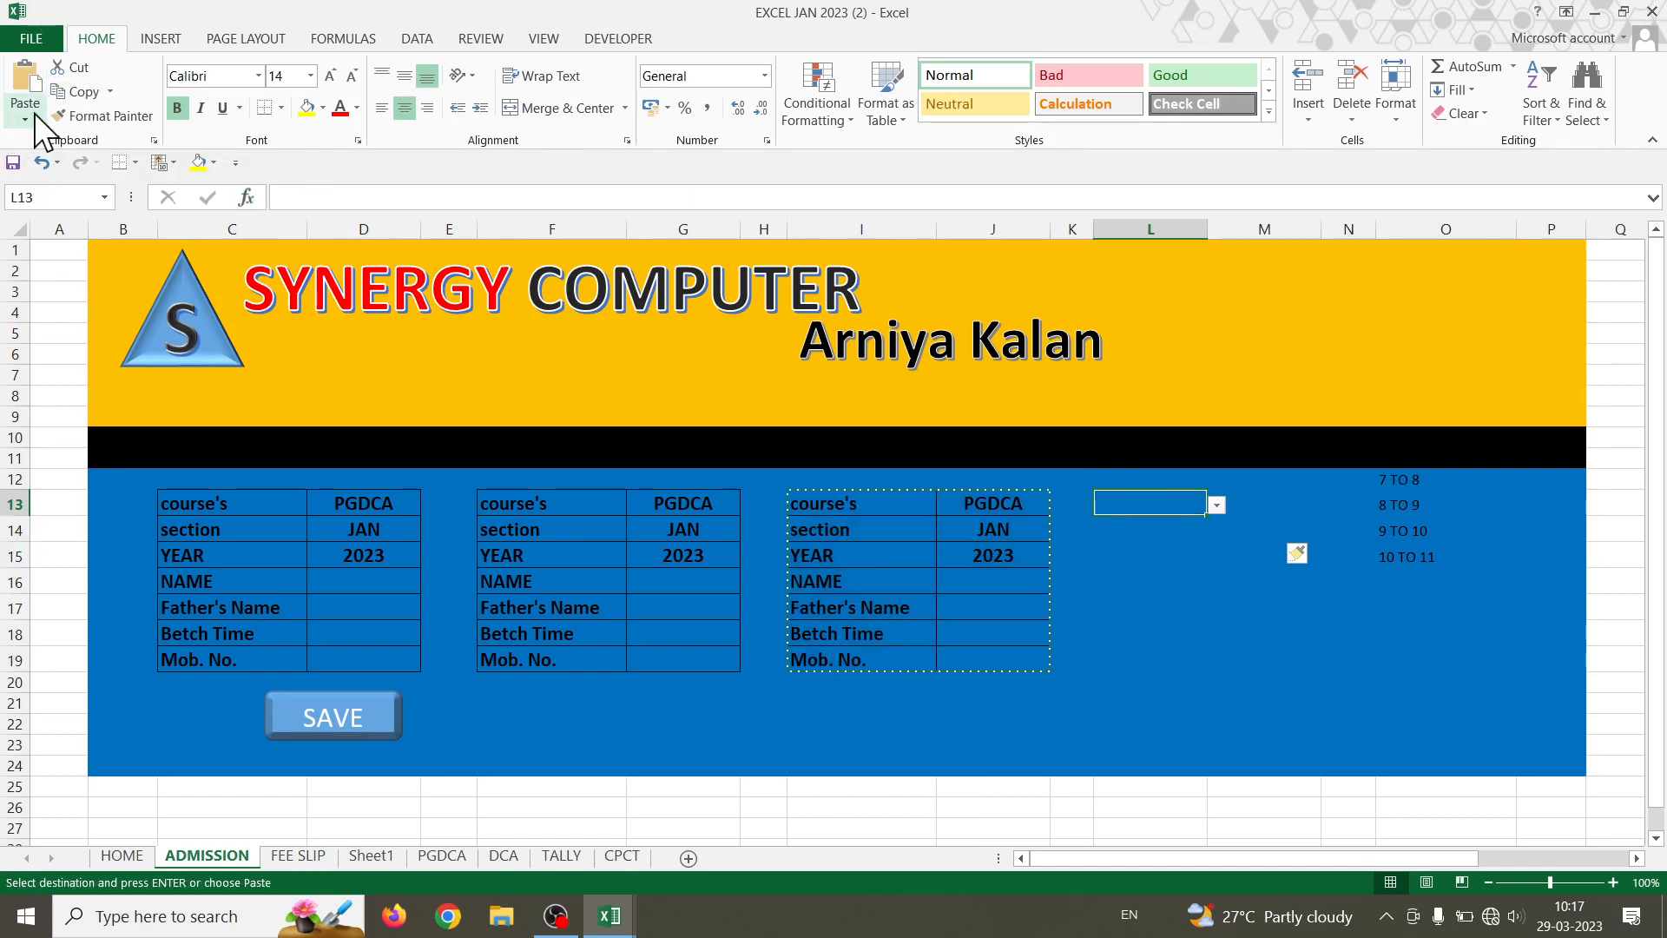
pyautogui.click(25, 115)
pyautogui.click(53, 202)
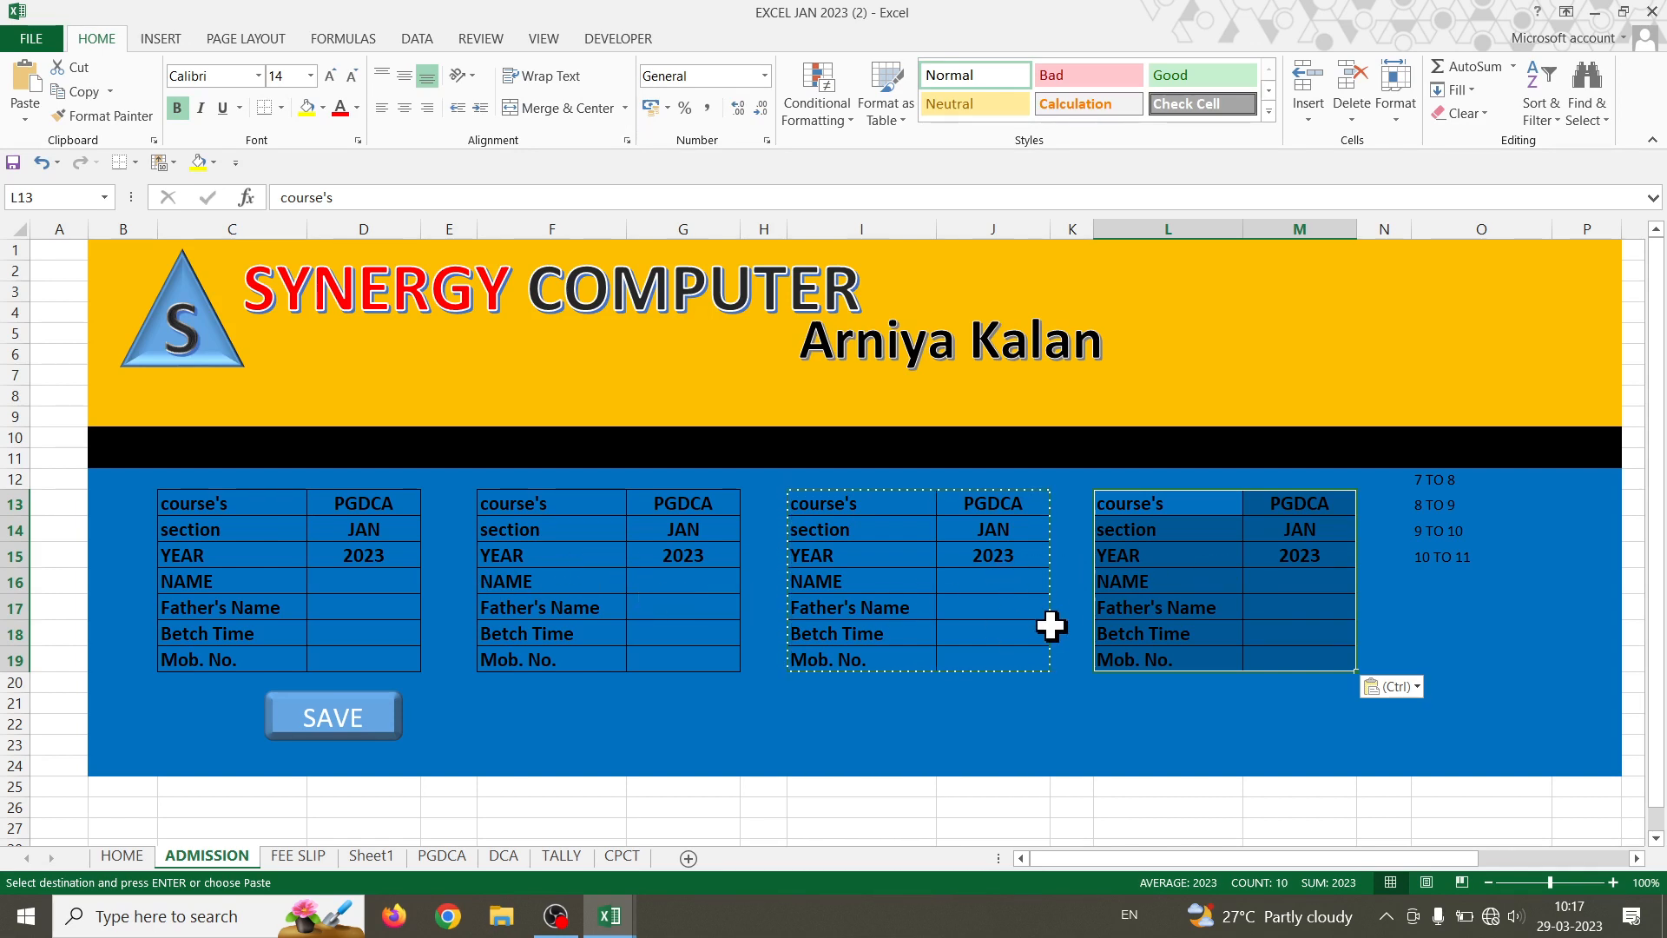
pyautogui.doubleClick(943, 605)
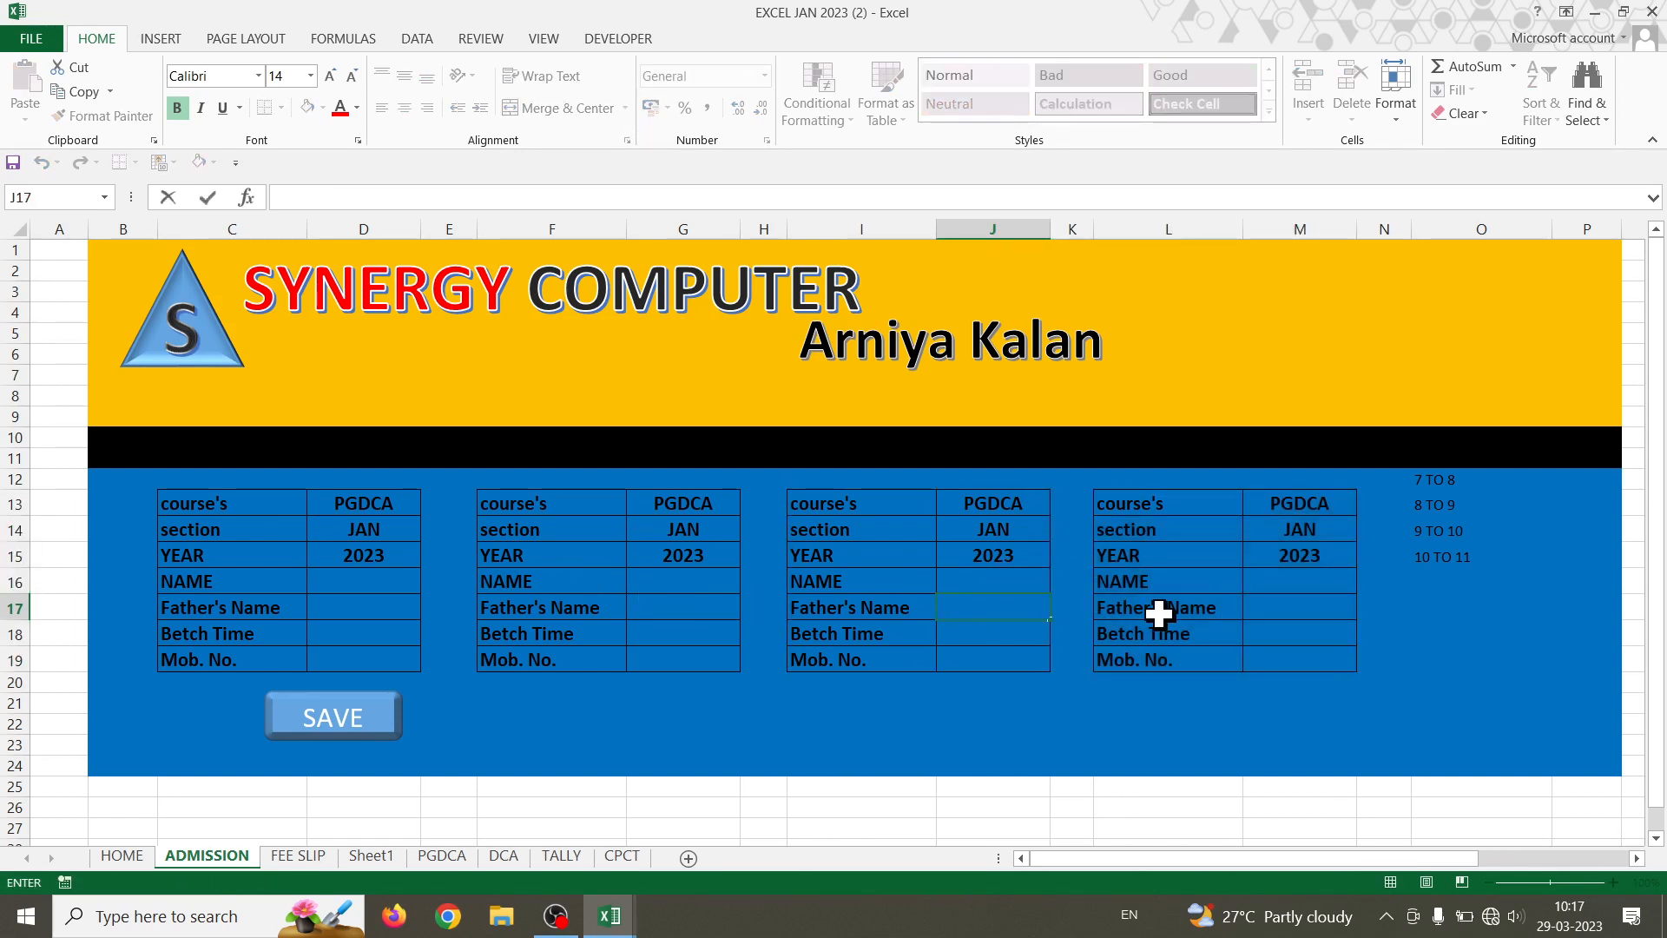
pyautogui.click(1316, 608)
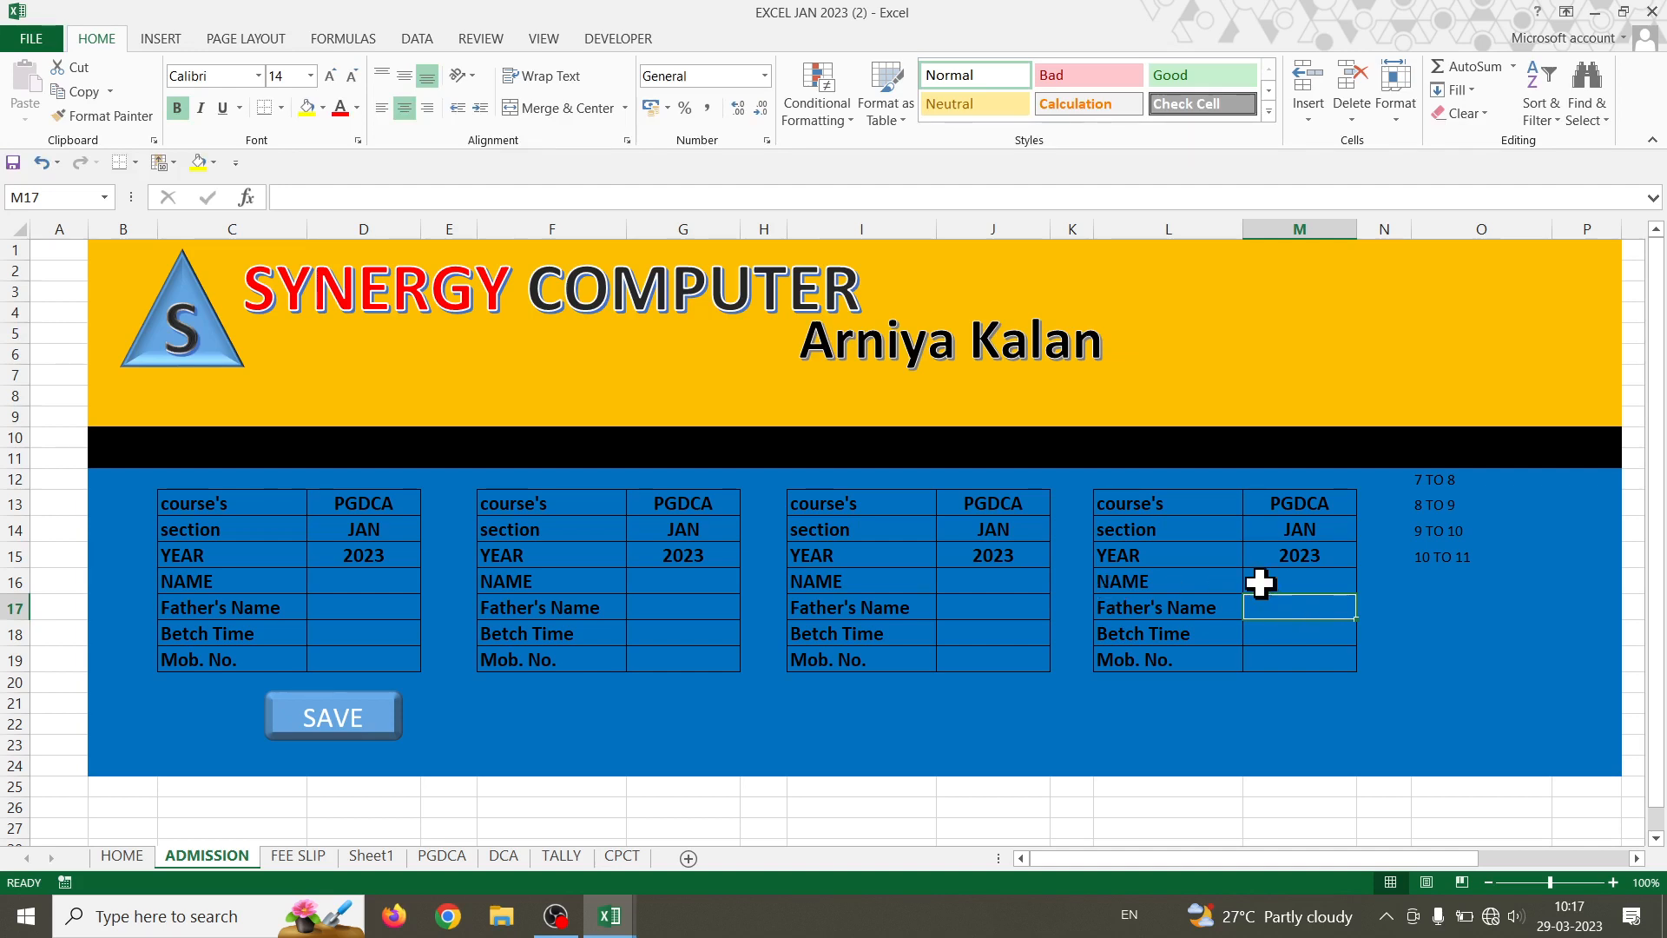
pyautogui.click(361, 500)
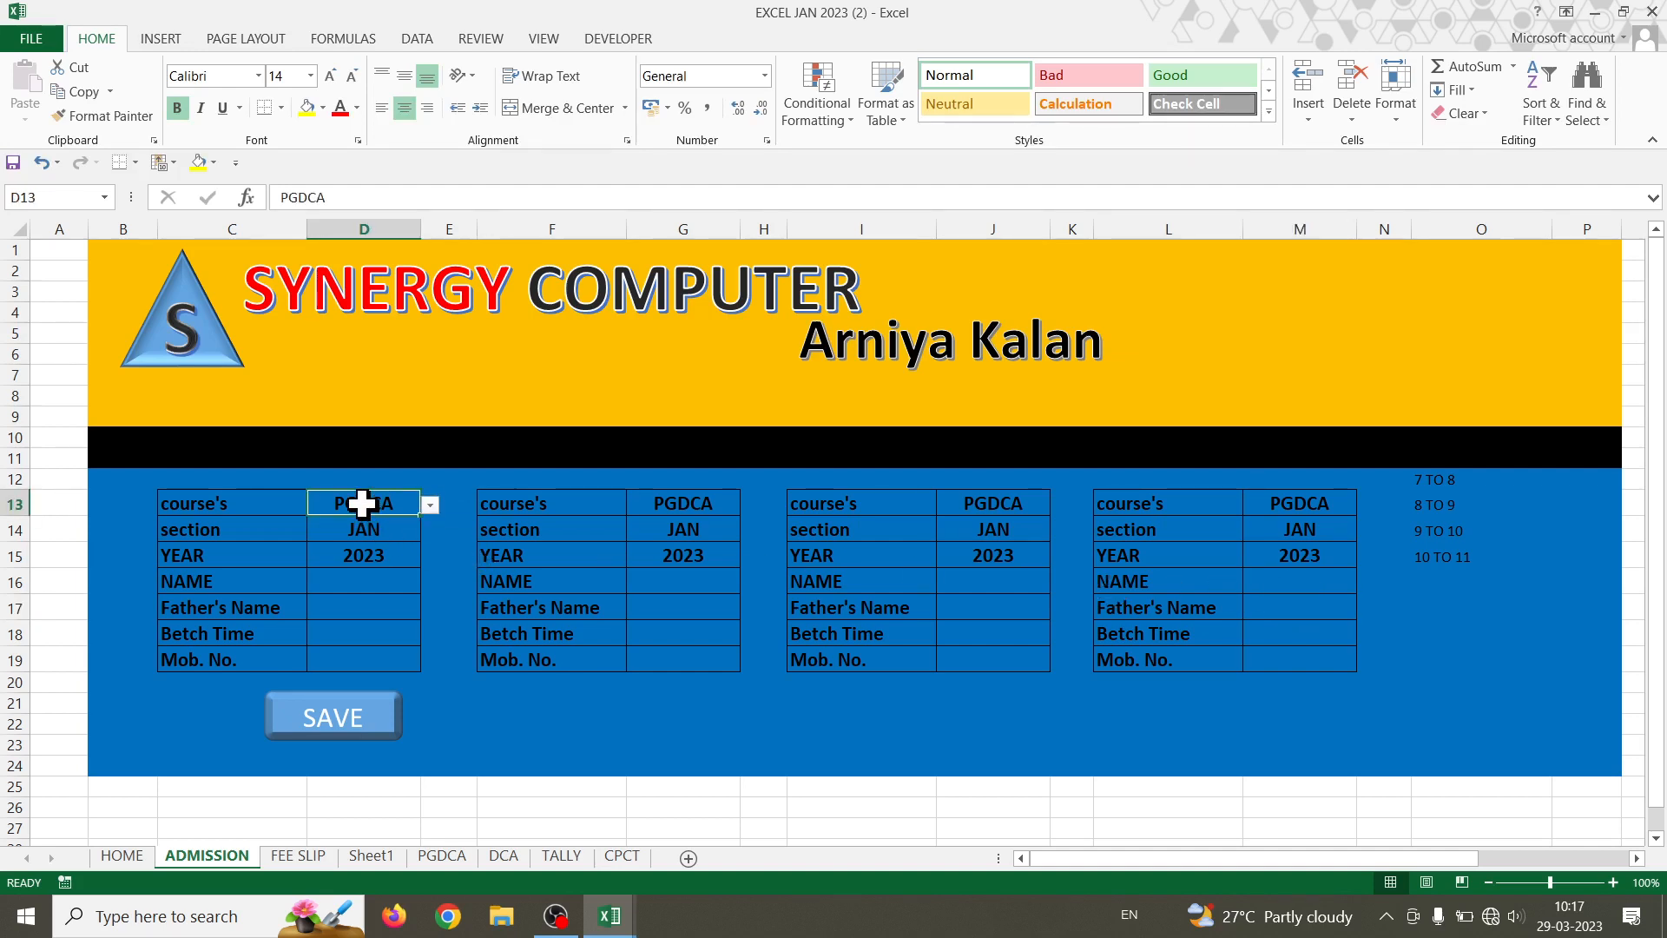
# - Change D13's validation list source to PGDCA only, with the error alert on
pyautogui.click(420, 45)
pyautogui.click(835, 111)
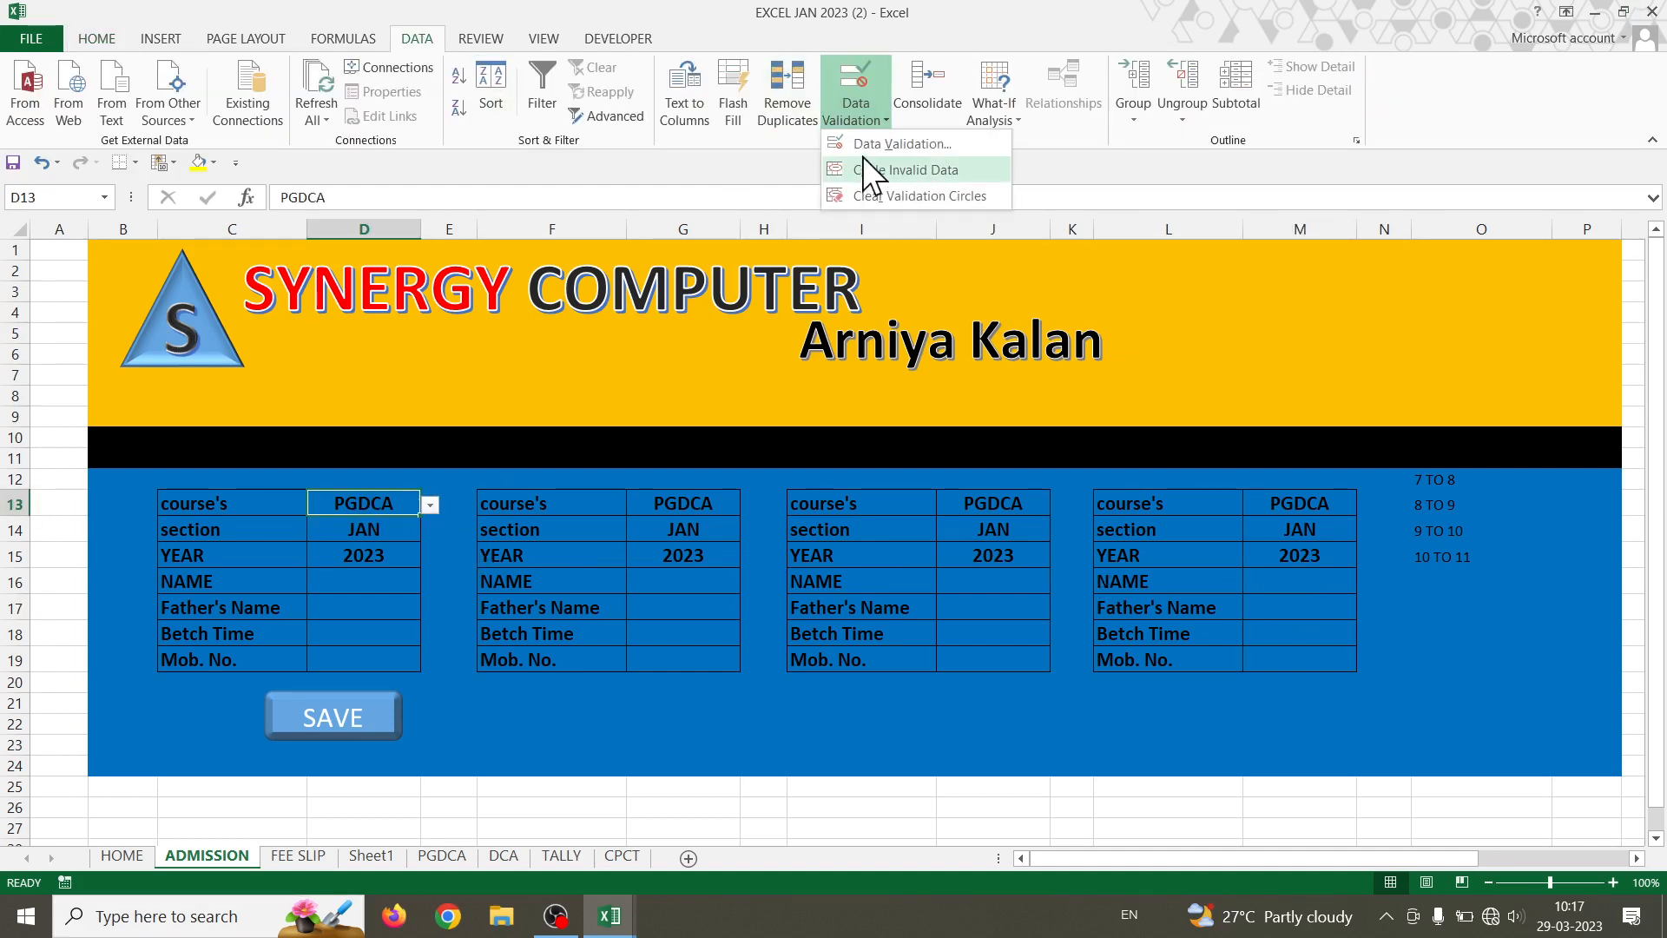
pyautogui.click(859, 143)
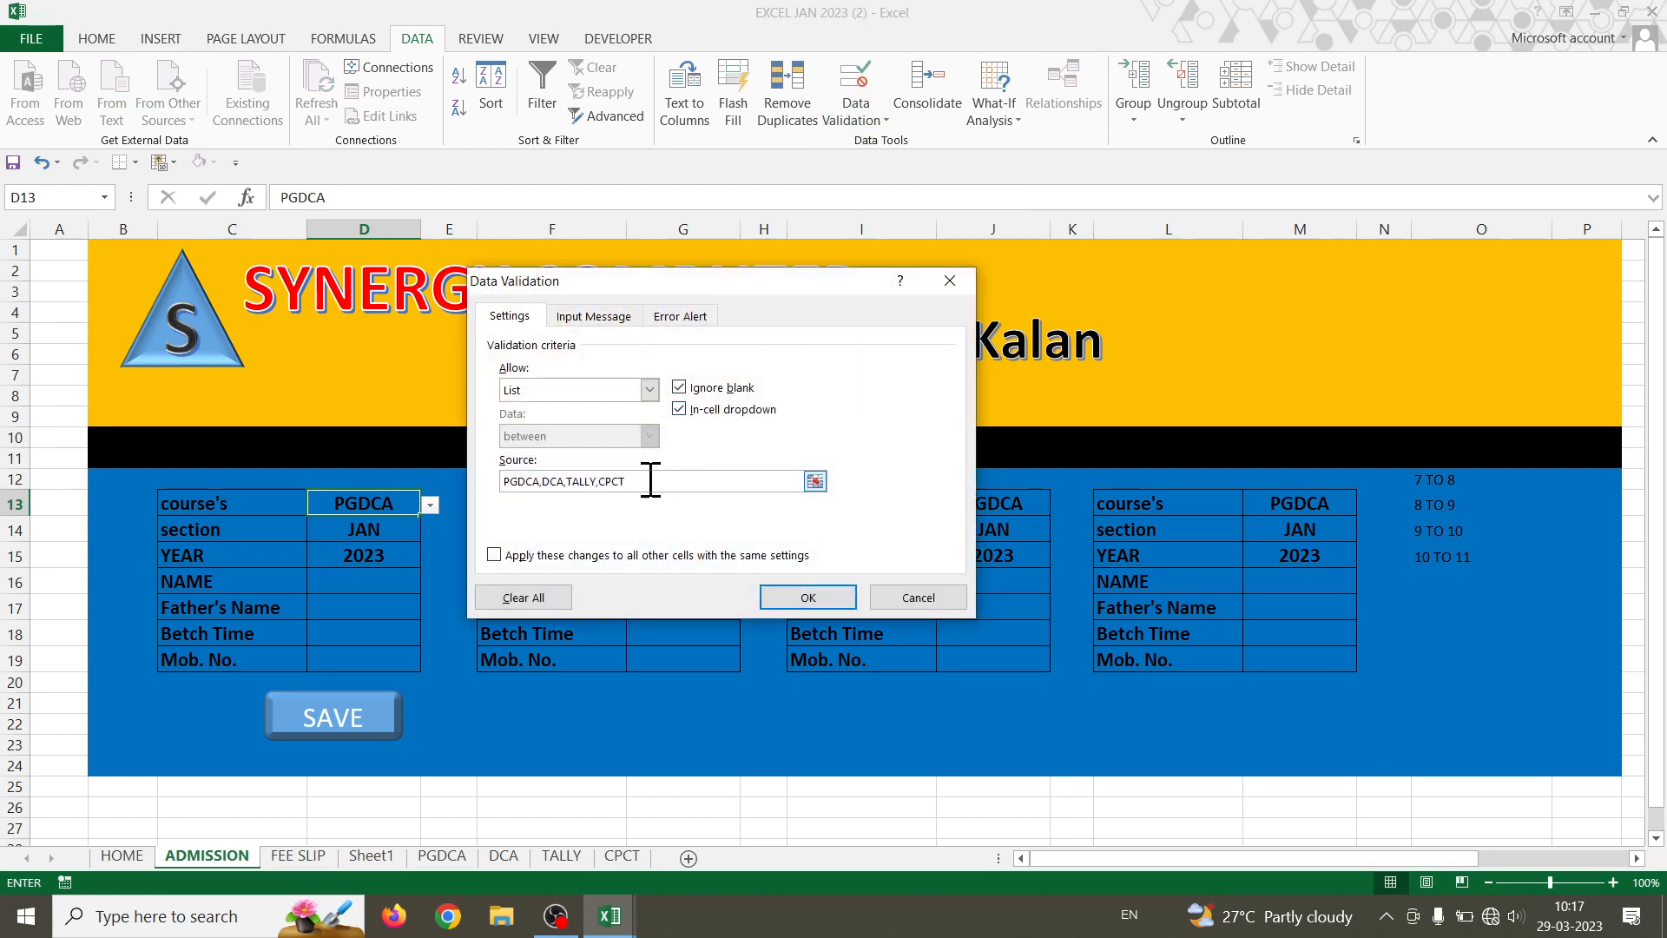
pyautogui.moveTo(651, 481); pyautogui.dragTo(203, 446)
pyautogui.write('PGDCA')
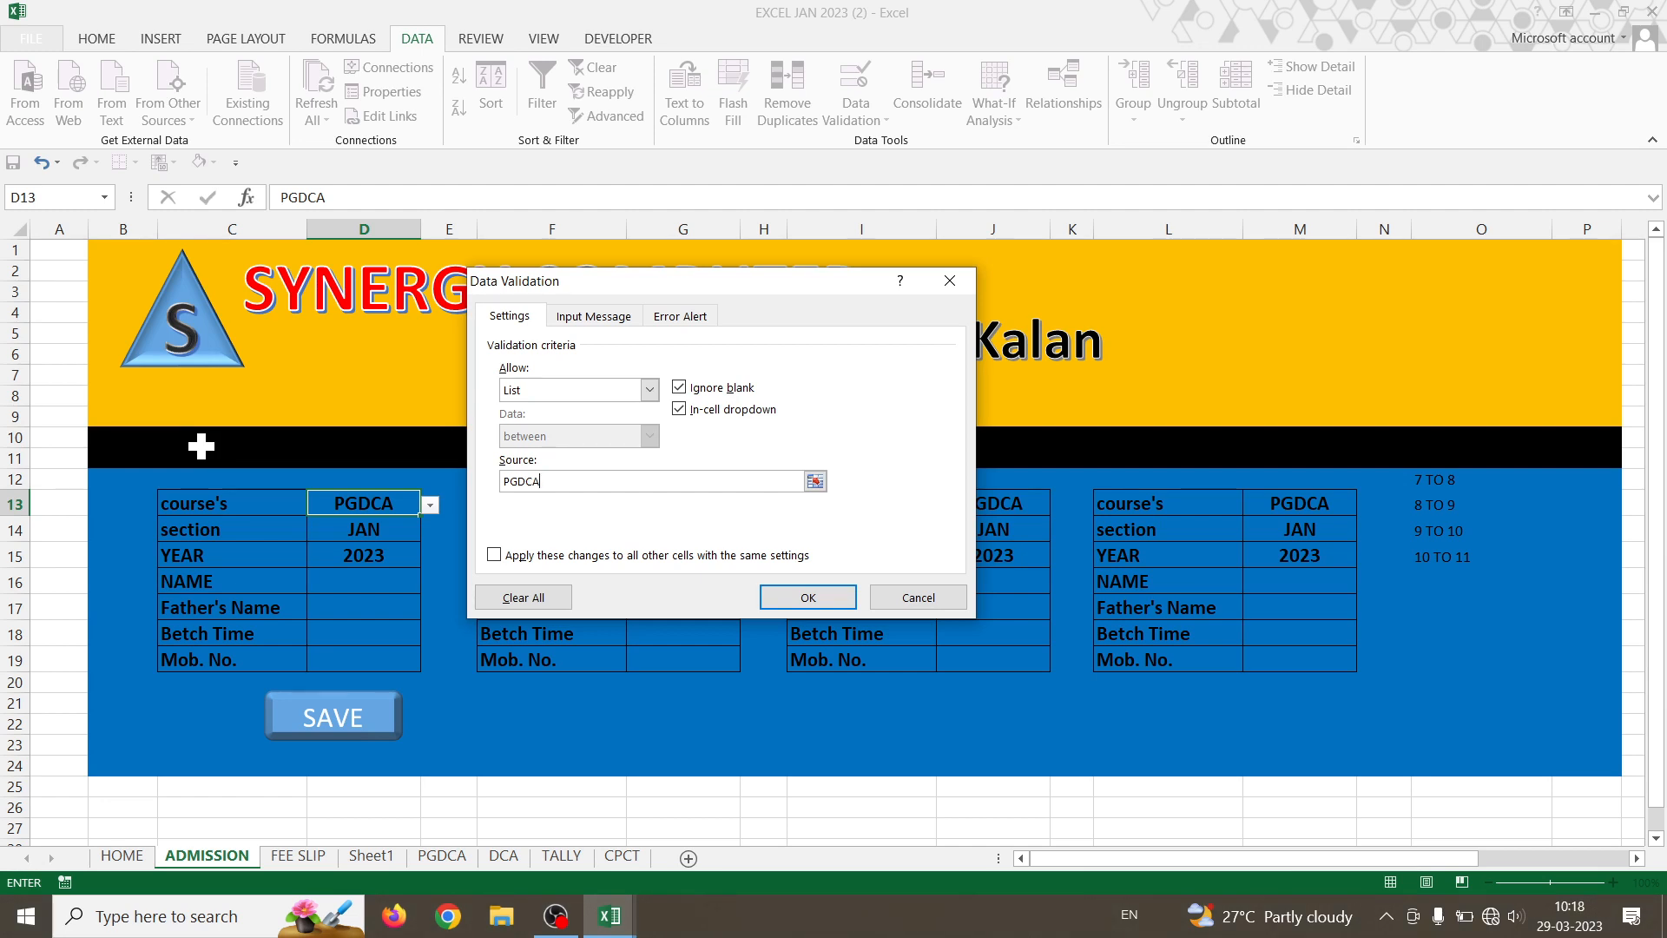
pyautogui.click(692, 317)
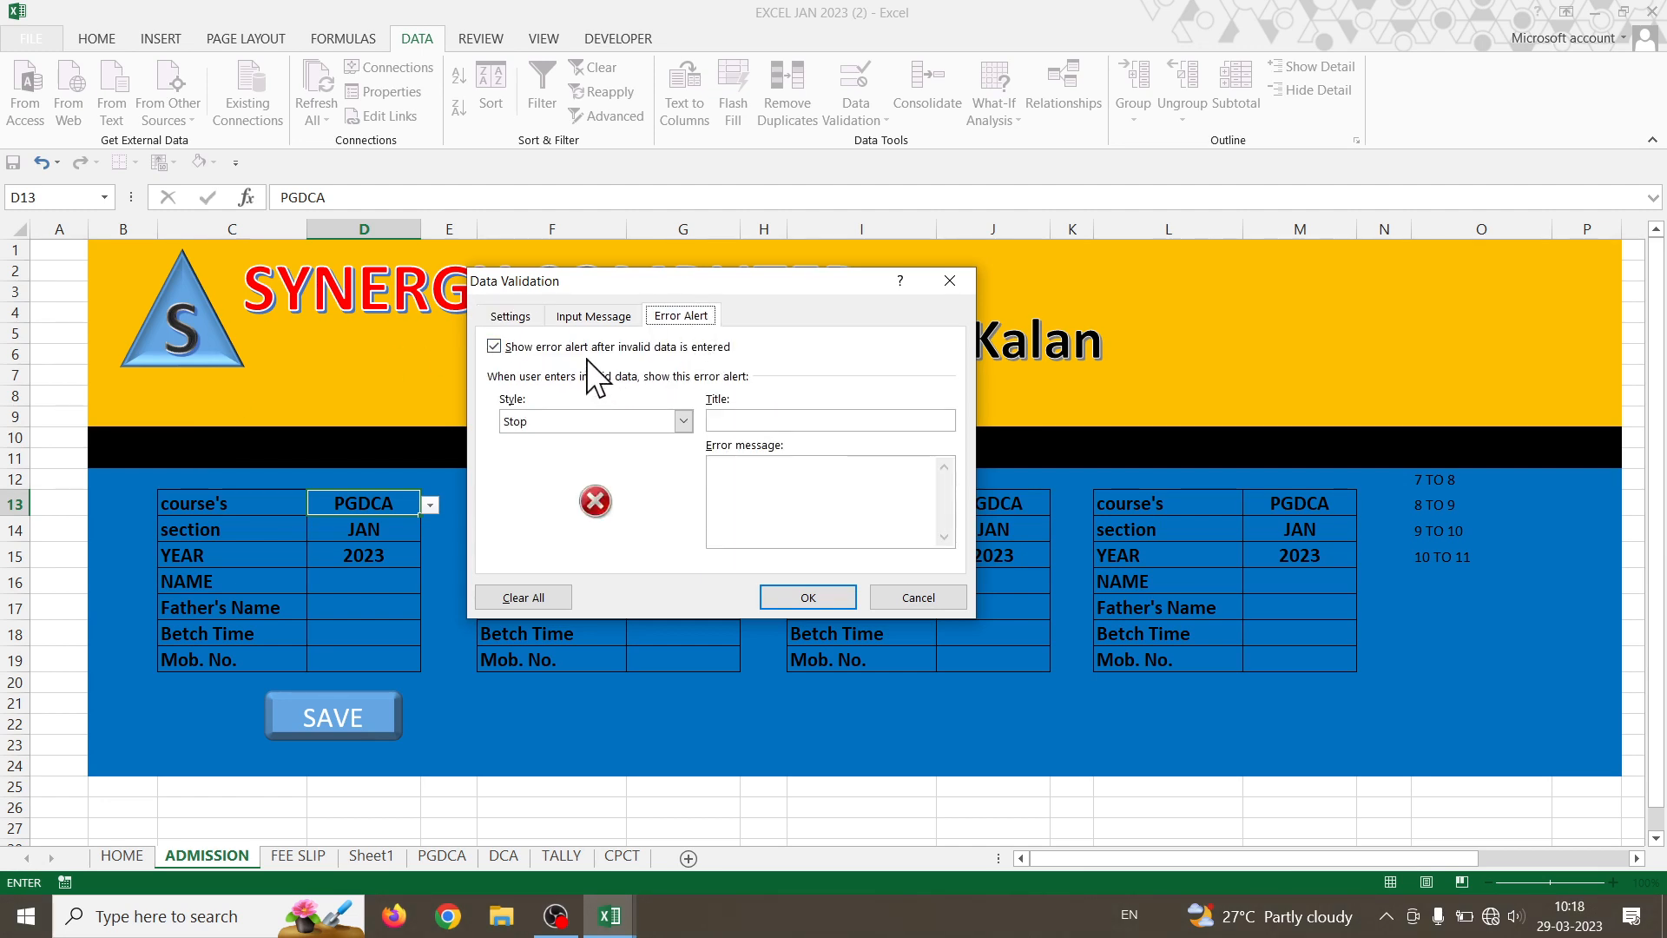
pyautogui.click(808, 598)
pyautogui.click(402, 579)
pyautogui.click(391, 501)
# - Enter FGH in D13 and cancel the invalid-entry error so it stays PGDCA
pyautogui.write('FGH')
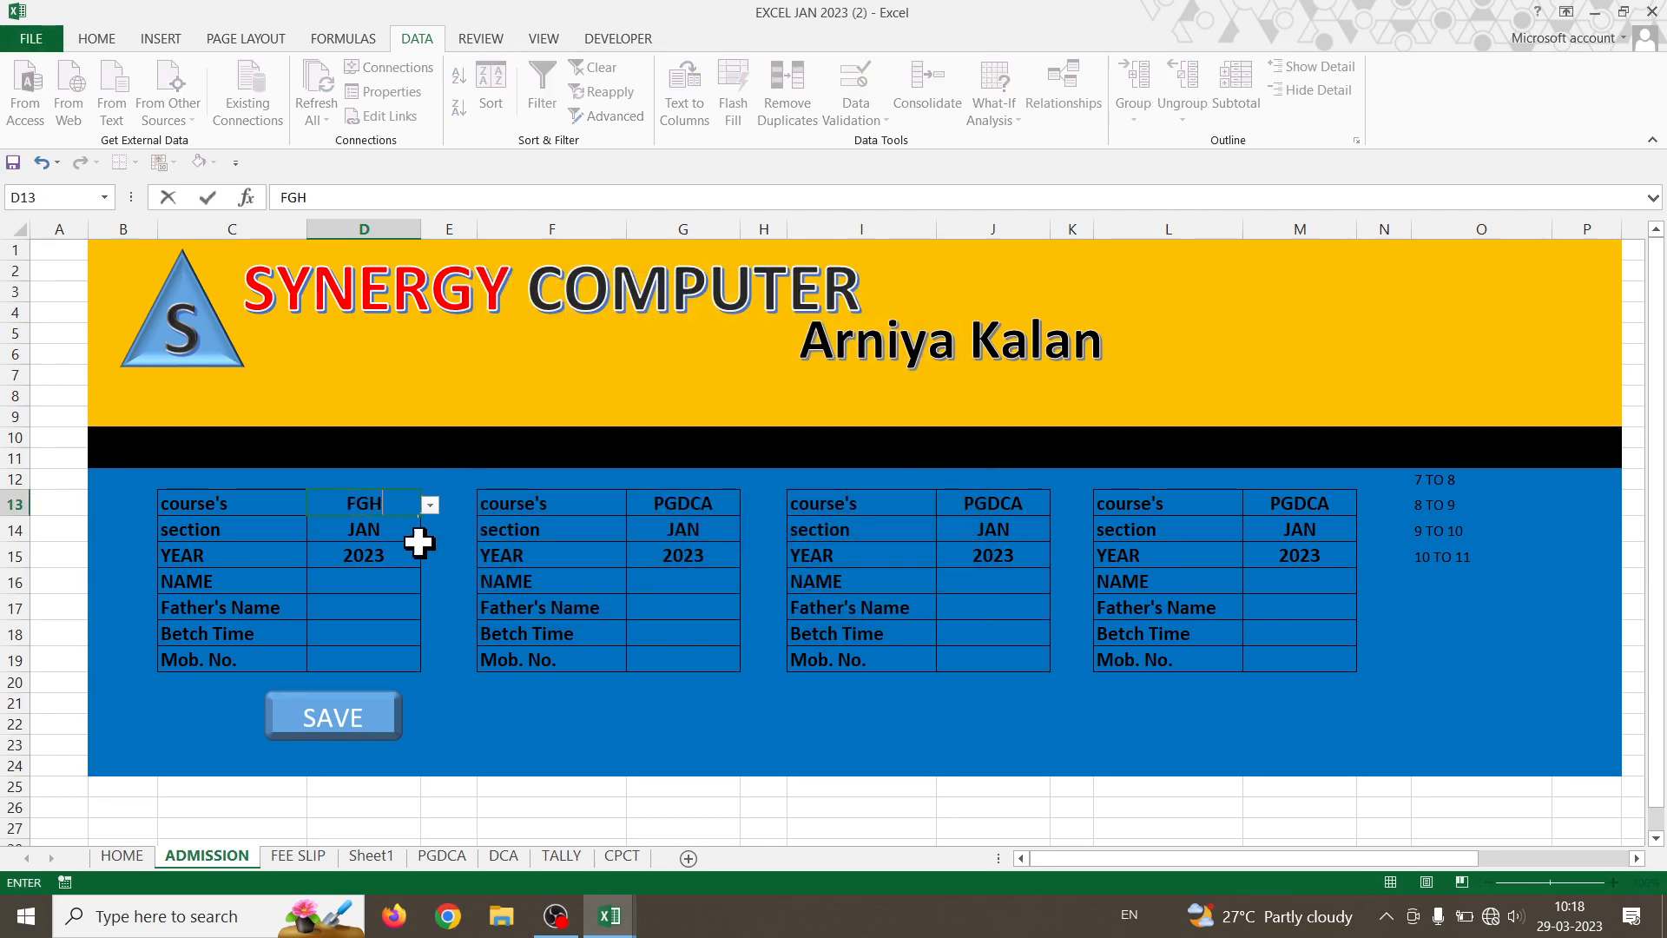
pyautogui.click(424, 596)
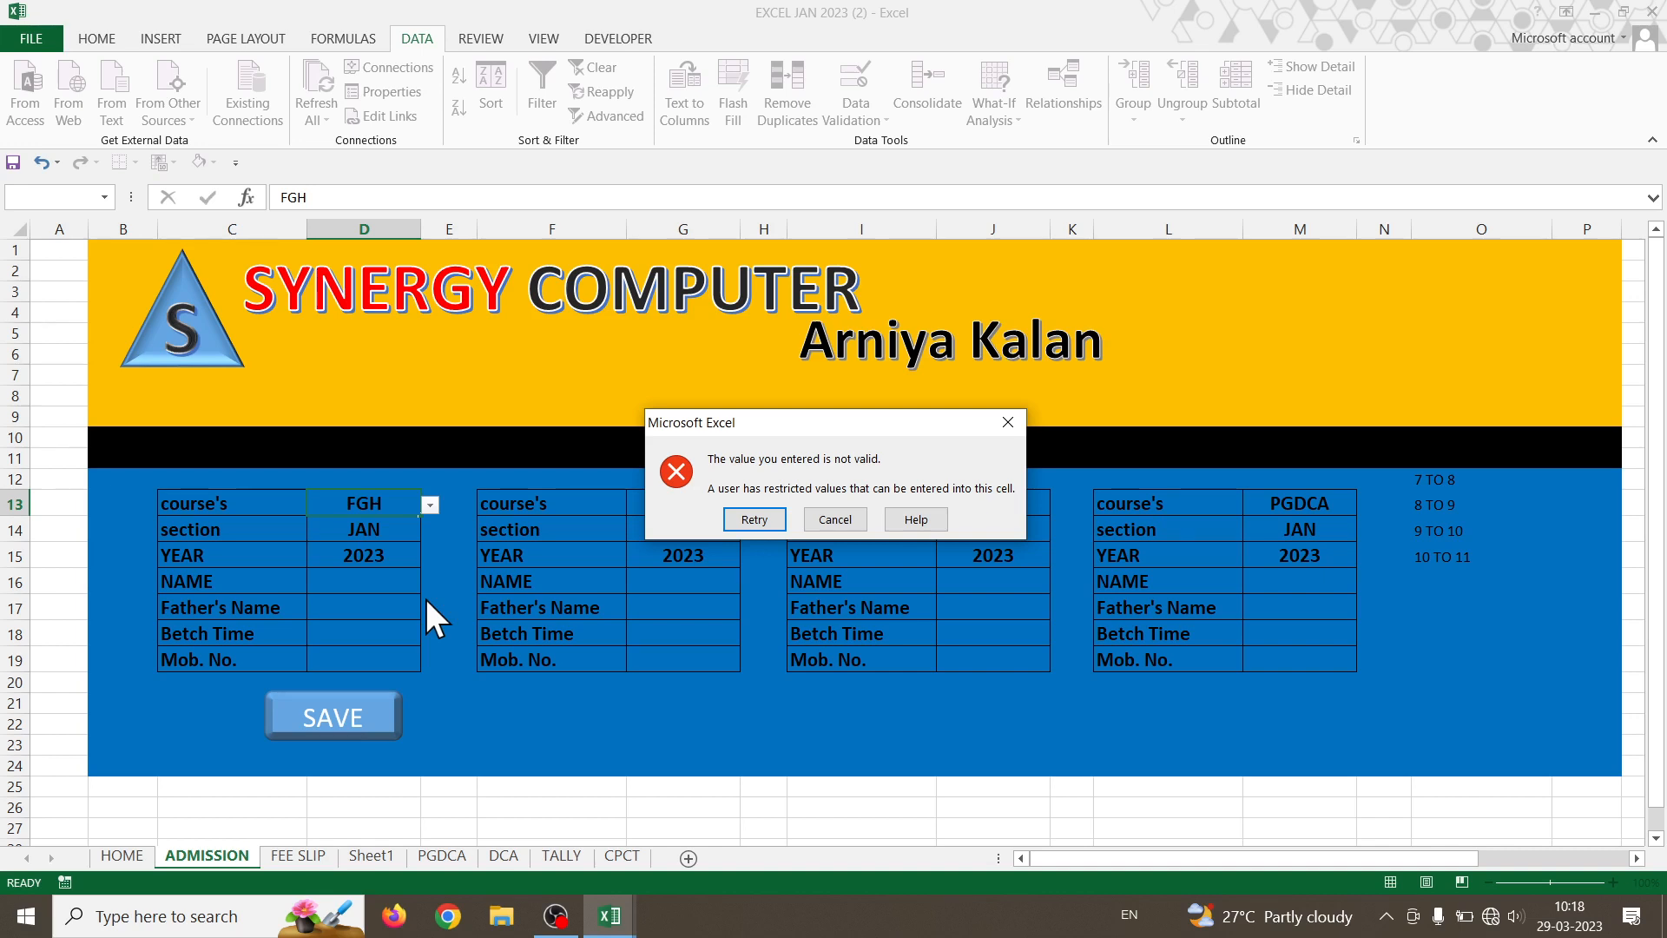
pyautogui.click(854, 512)
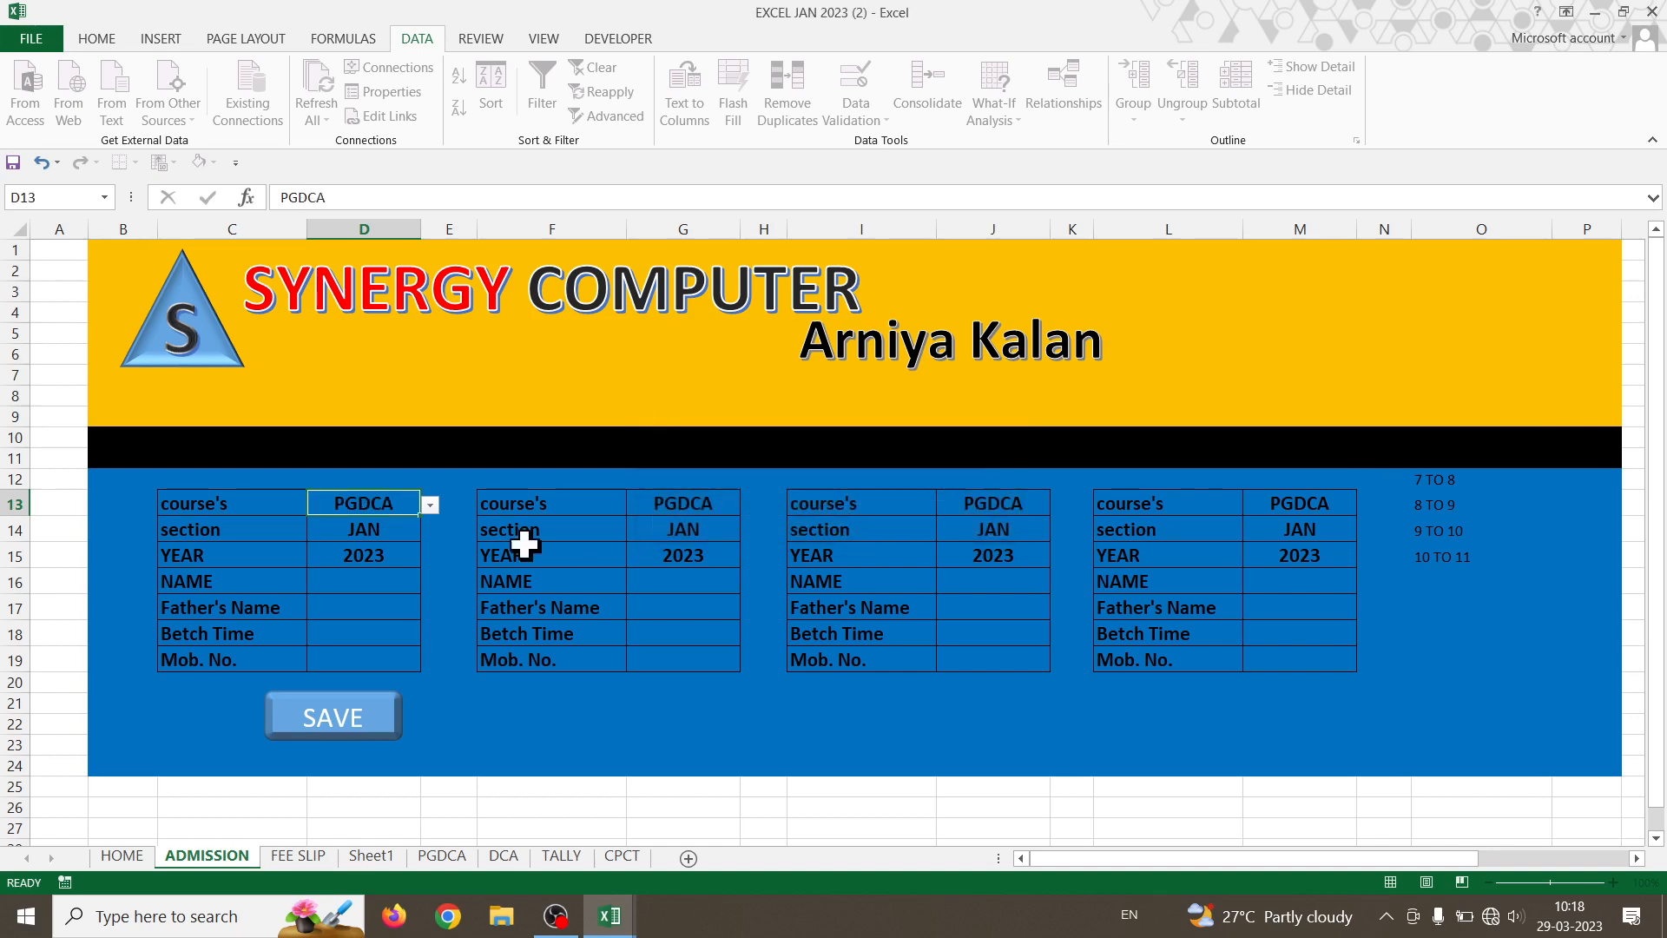
# - Limit G13's validation list to DCA only
pyautogui.click(732, 505)
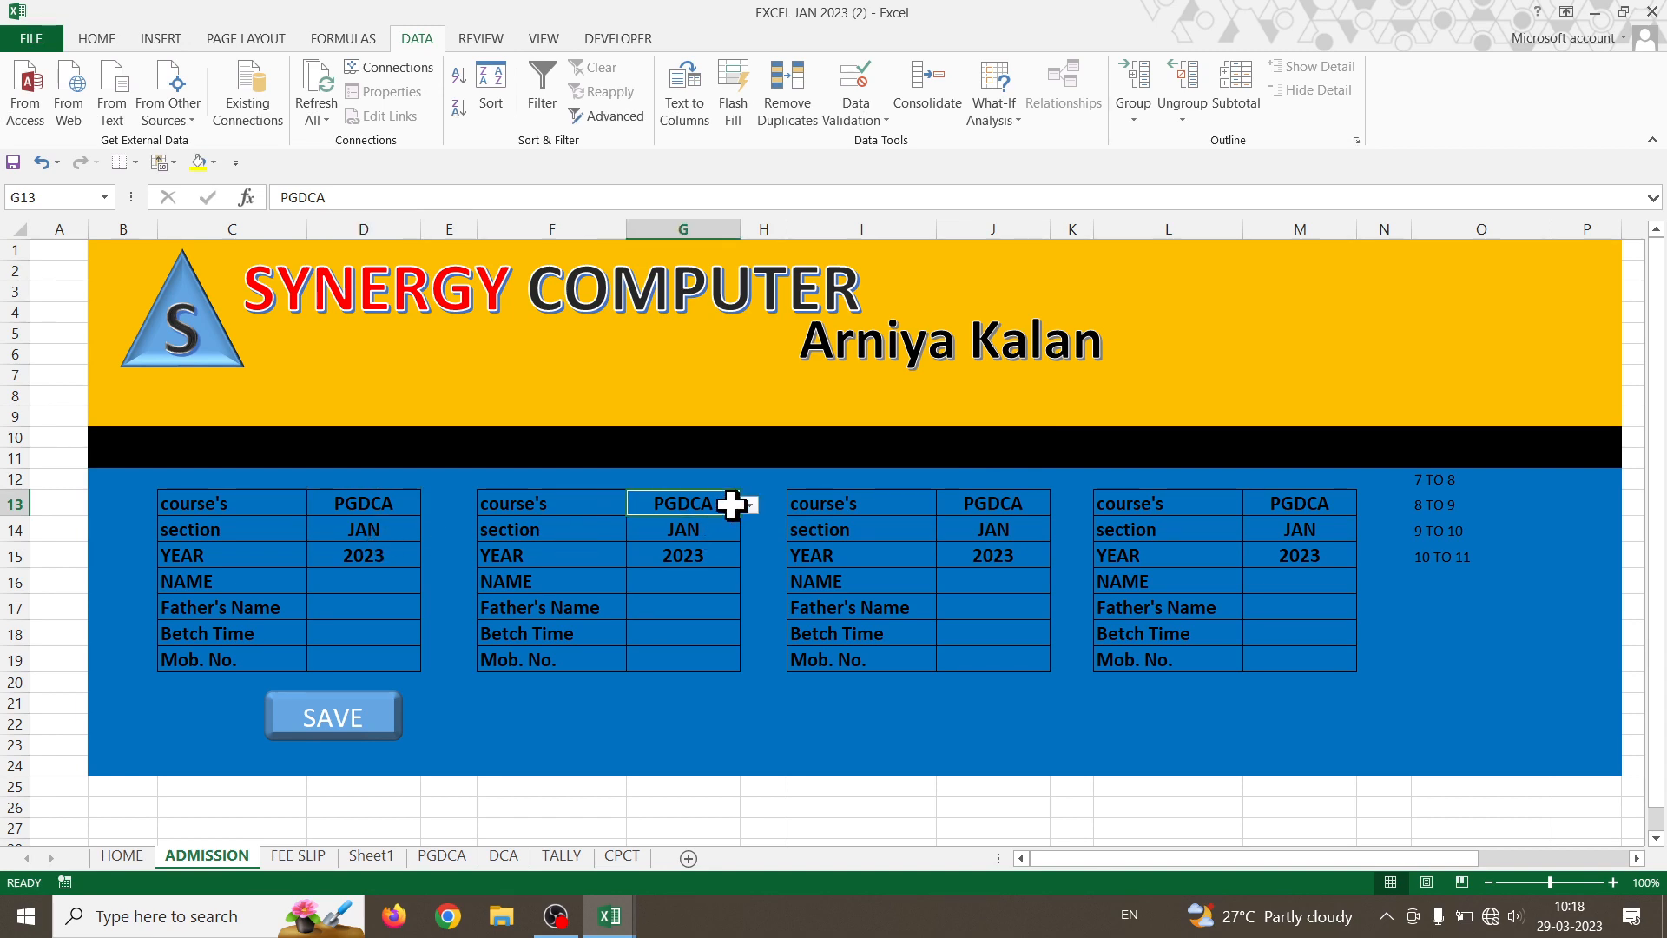
pyautogui.click(873, 121)
pyautogui.click(903, 154)
pyautogui.click(594, 316)
pyautogui.click(530, 316)
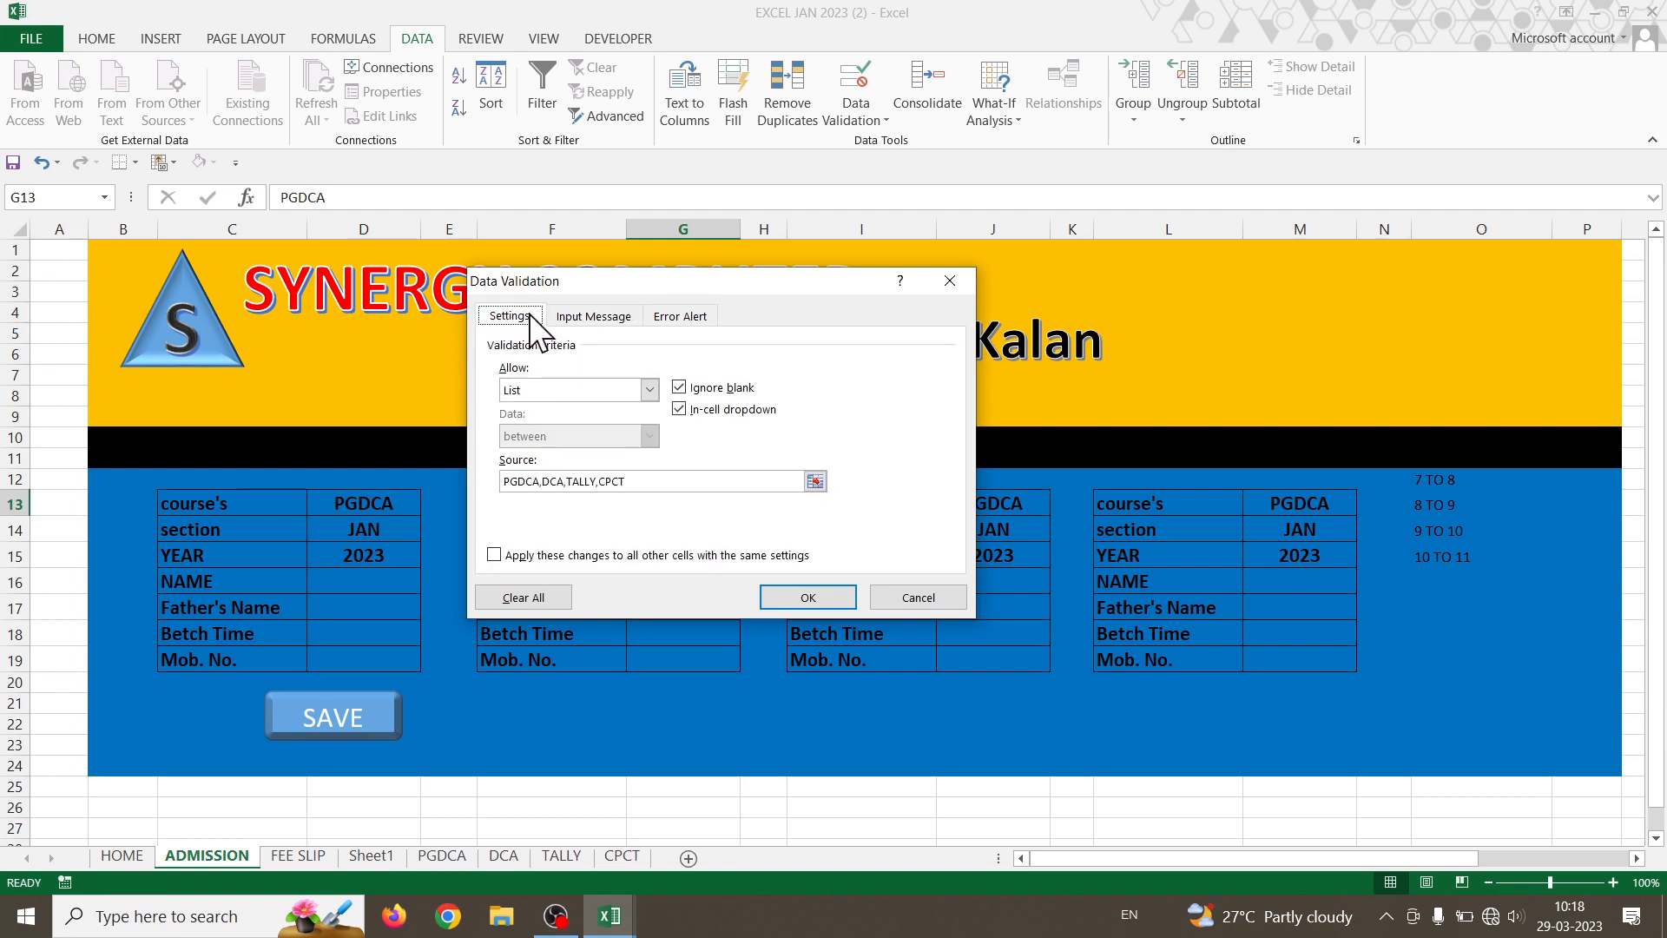
pyautogui.moveTo(649, 481); pyautogui.dragTo(178, 484)
pyautogui.write('DCA')
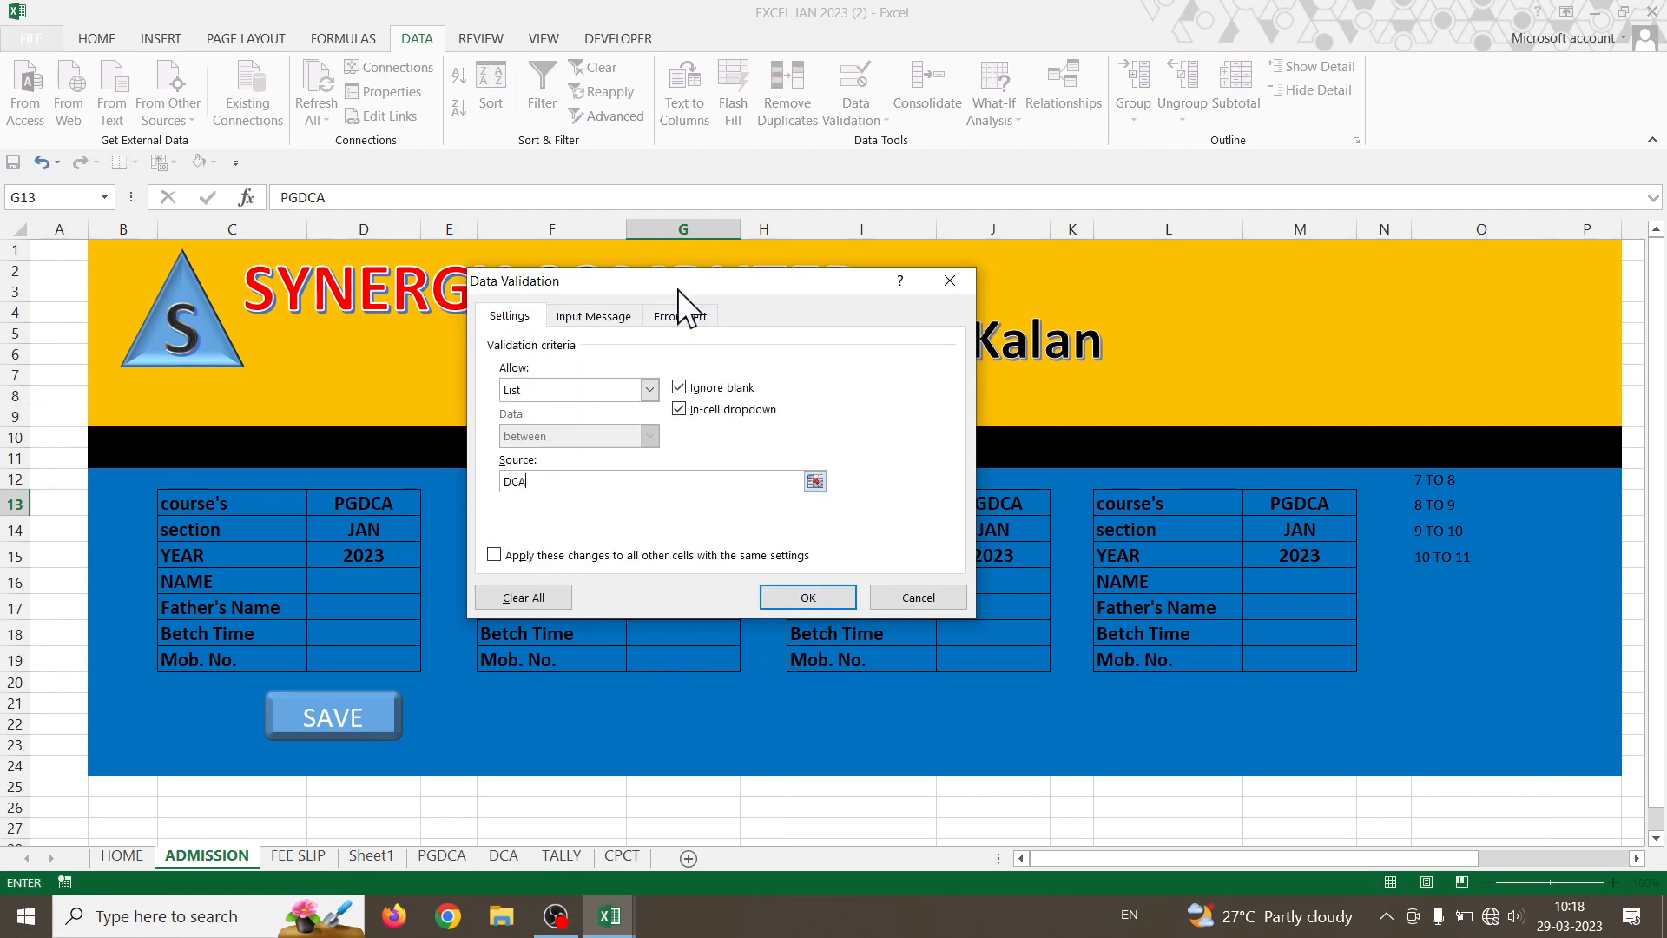
pyautogui.click(679, 317)
pyautogui.click(805, 596)
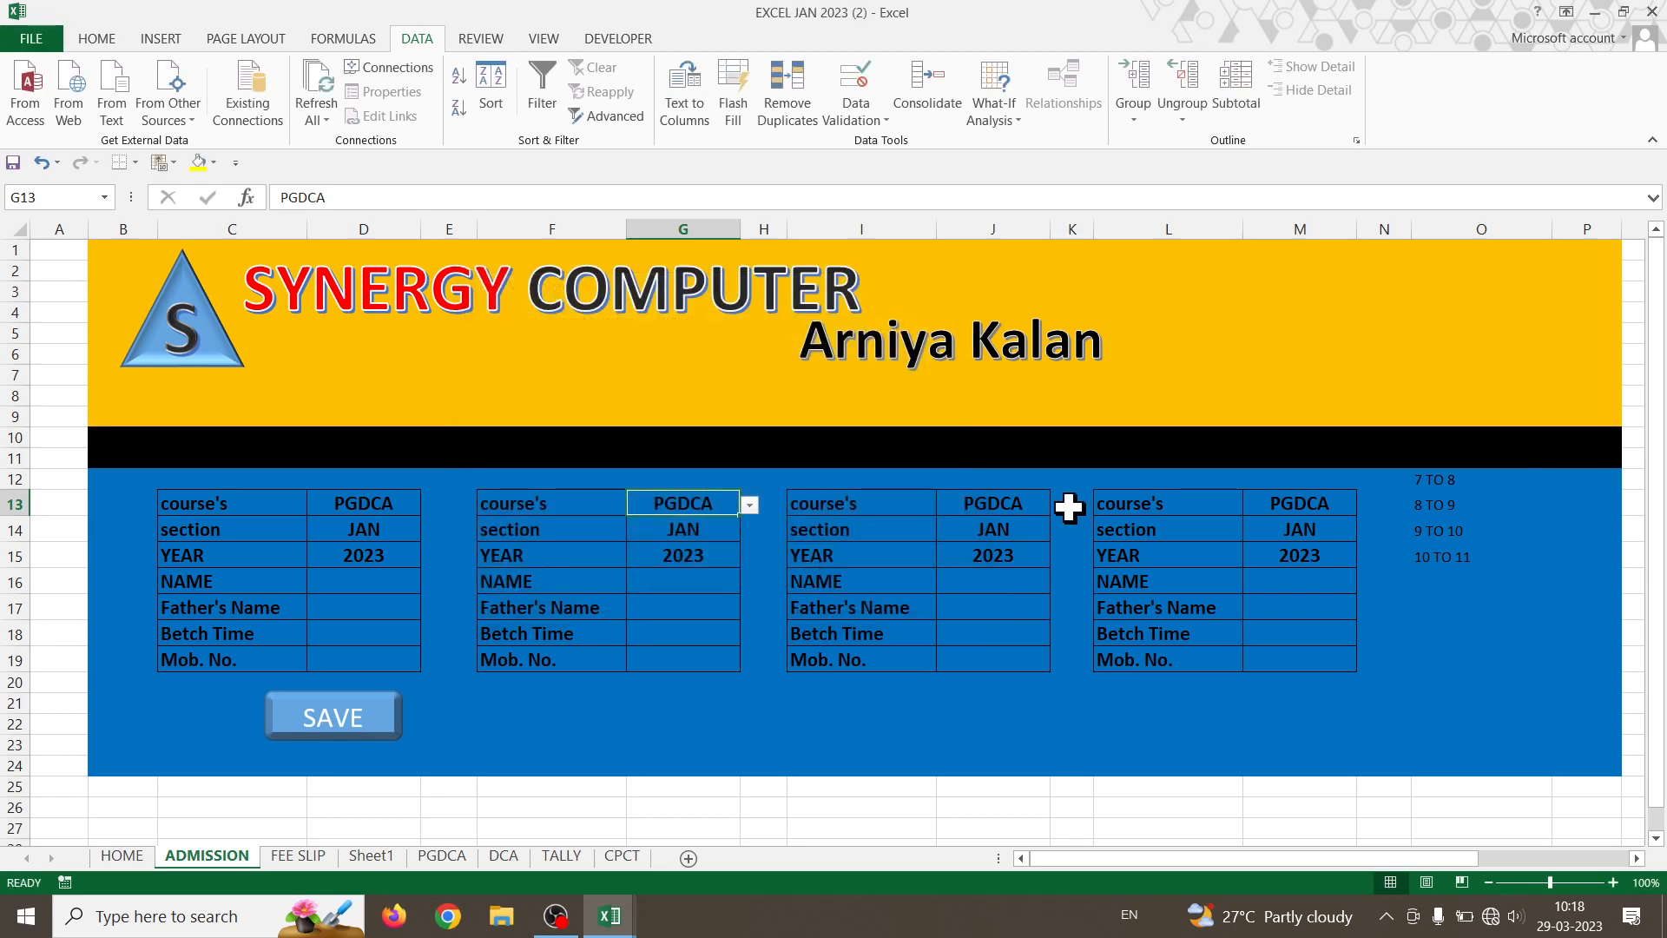
# - Limit J13's validation list to TALLY only
pyautogui.click(1042, 502)
pyautogui.click(877, 117)
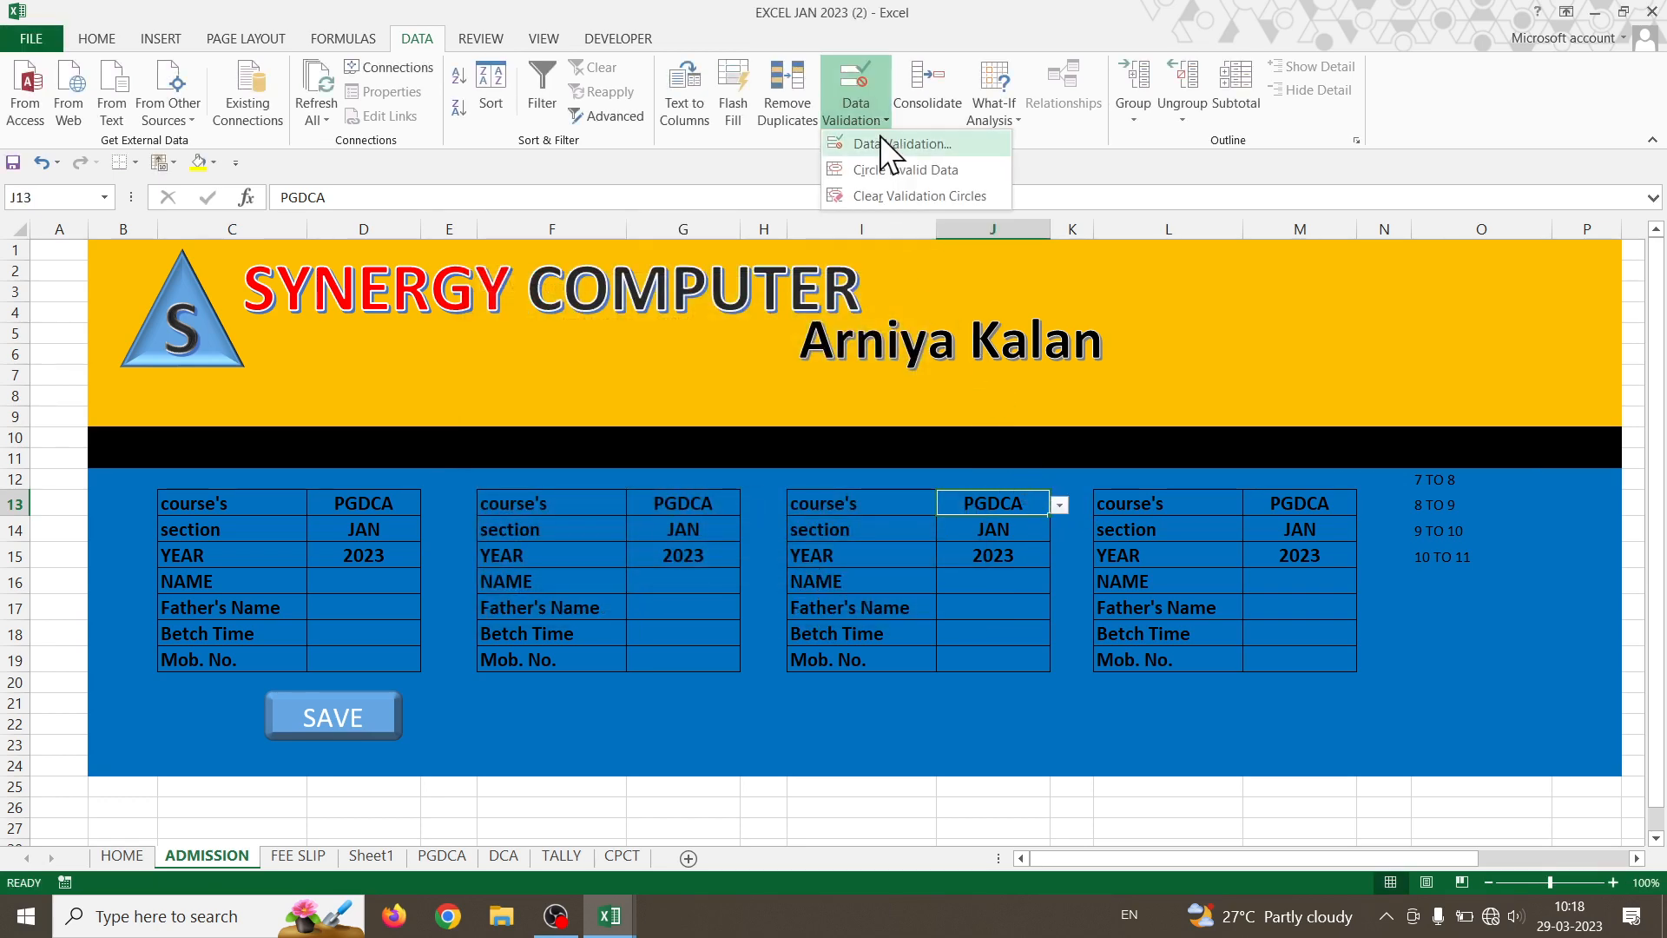
pyautogui.click(879, 138)
pyautogui.click(516, 314)
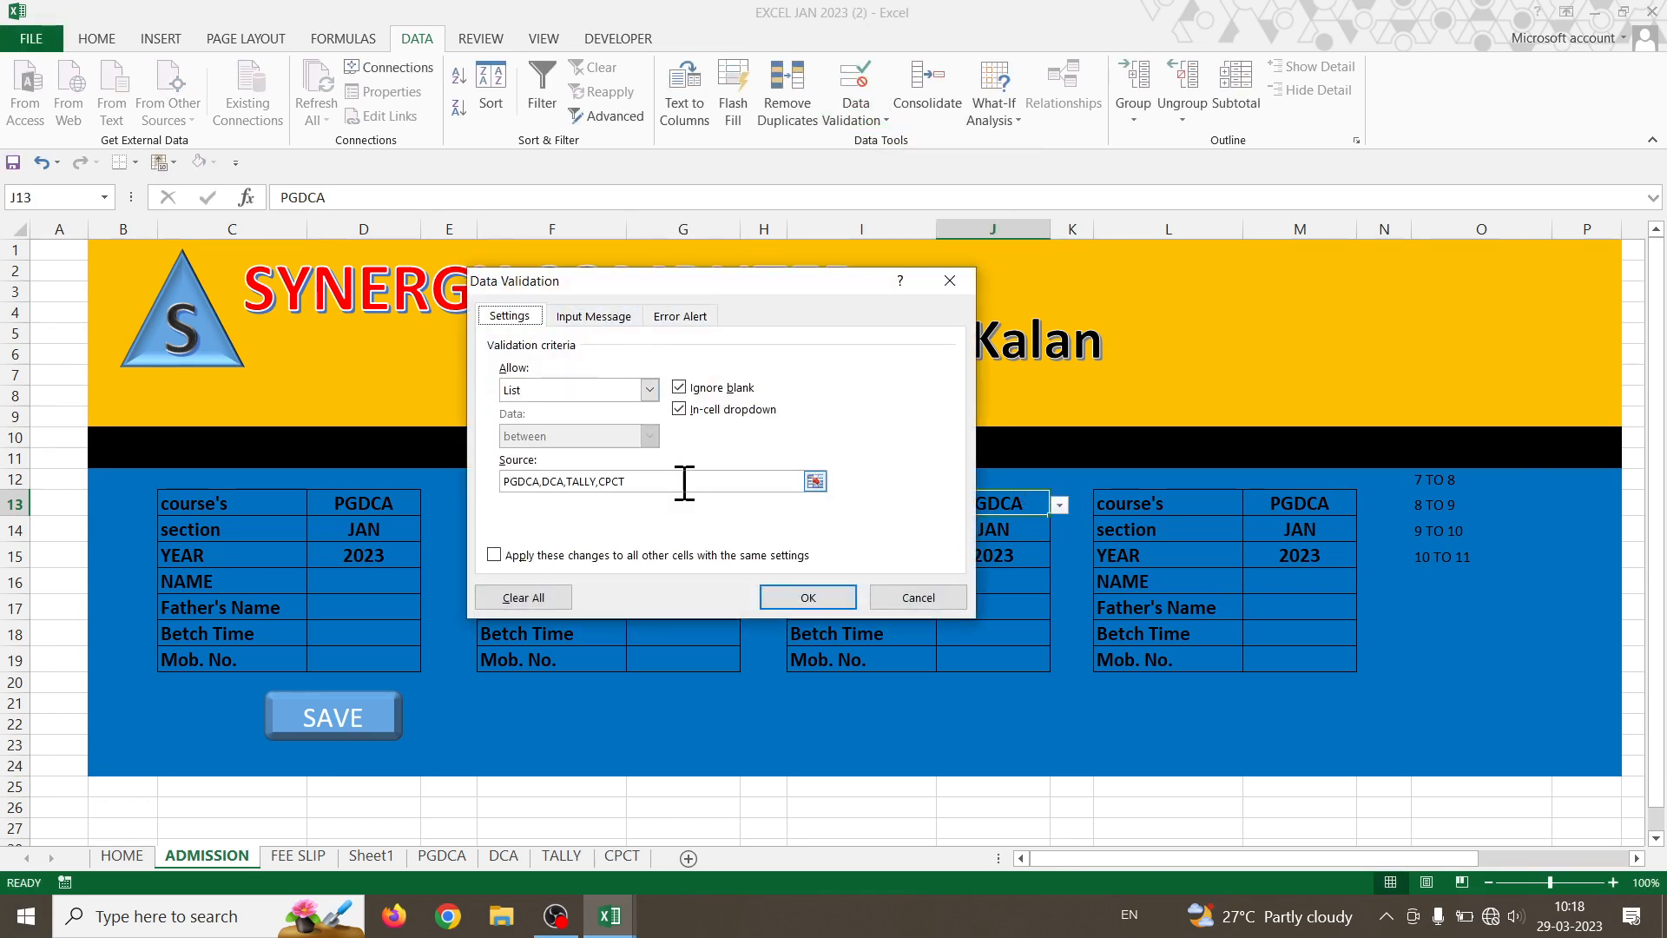
pyautogui.moveTo(681, 483); pyautogui.dragTo(249, 476)
pyautogui.write('TALLY')
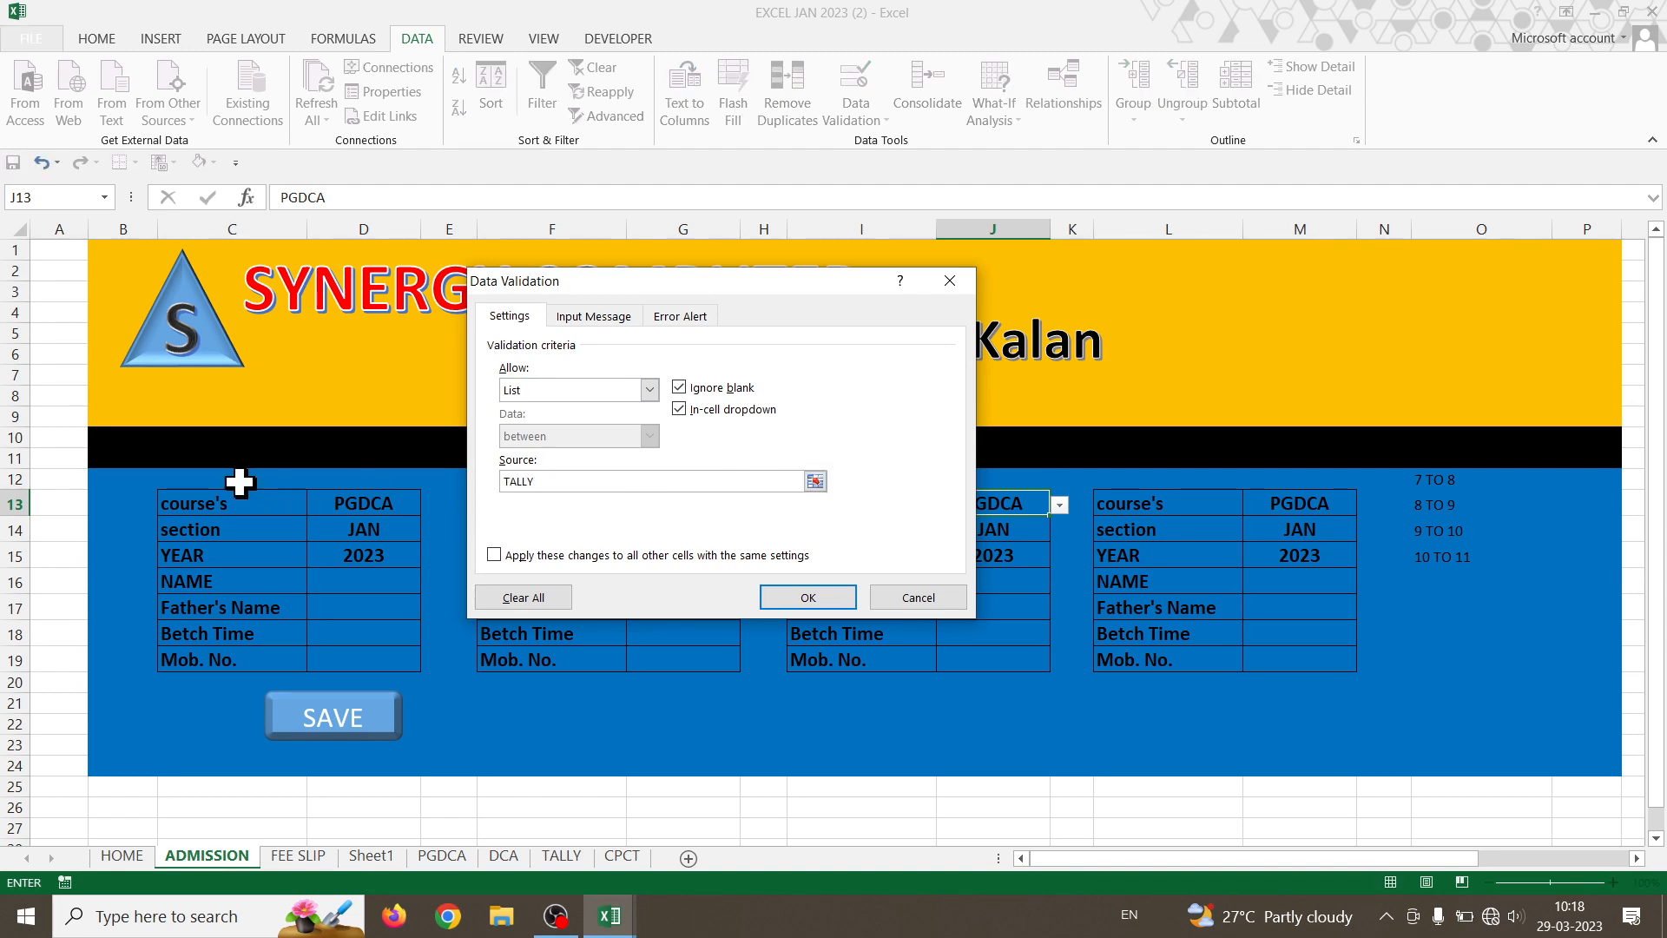
pyautogui.click(705, 316)
pyautogui.click(770, 598)
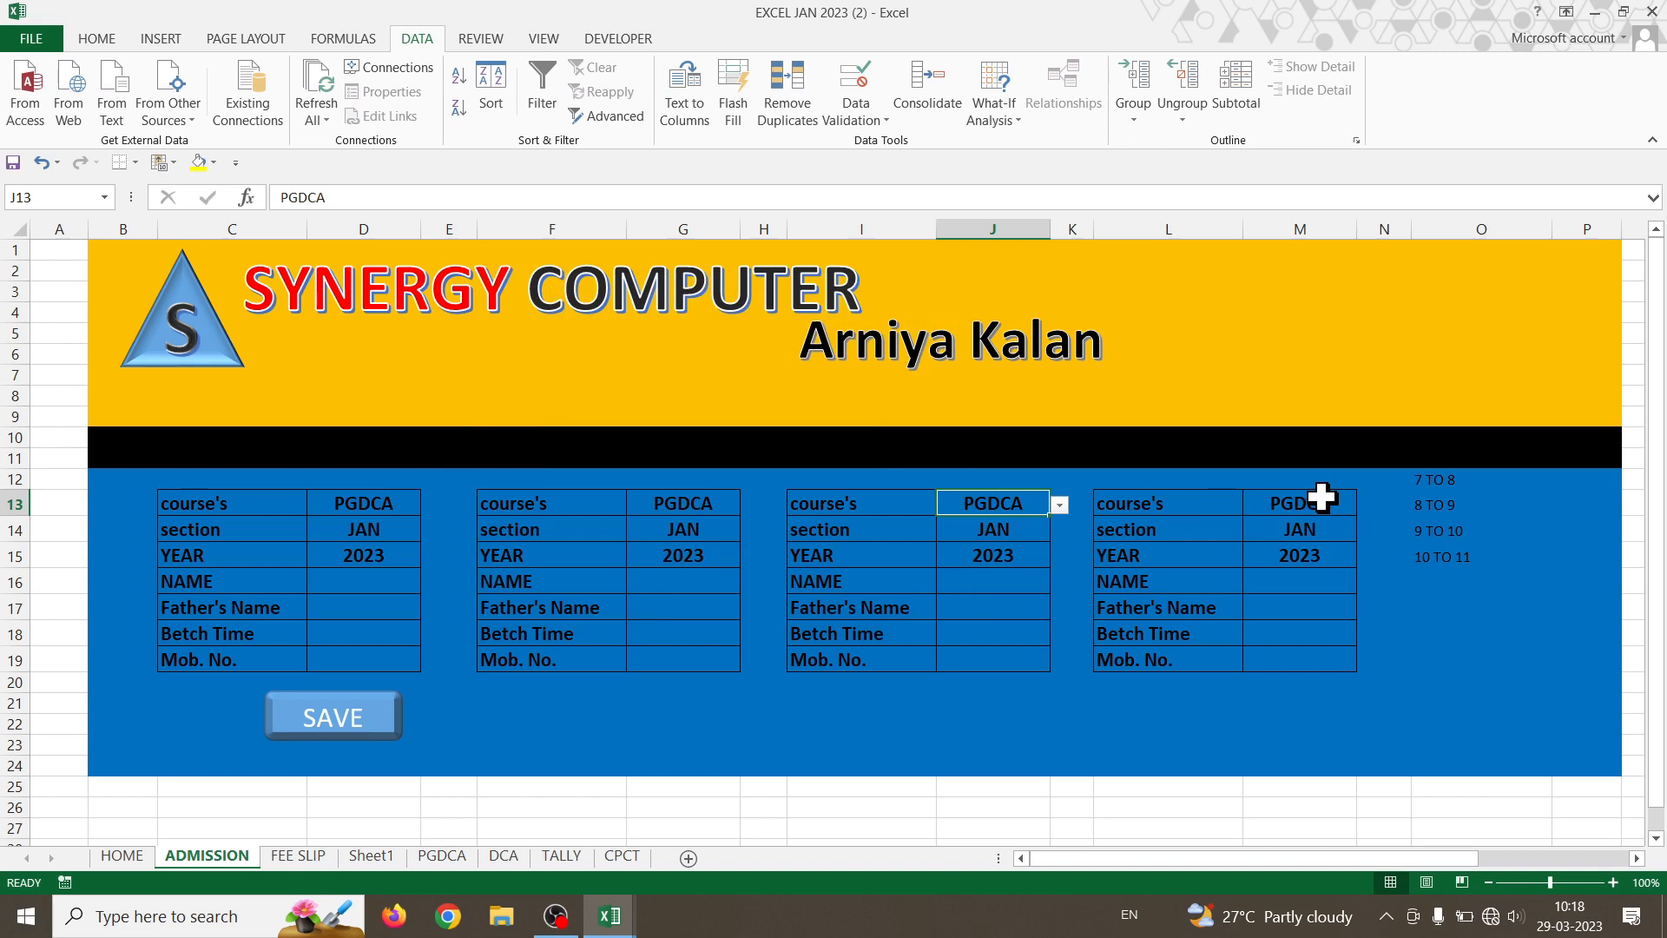
# - Enter TALLY in J13 and DCA in G13
pyautogui.write('TALLY')
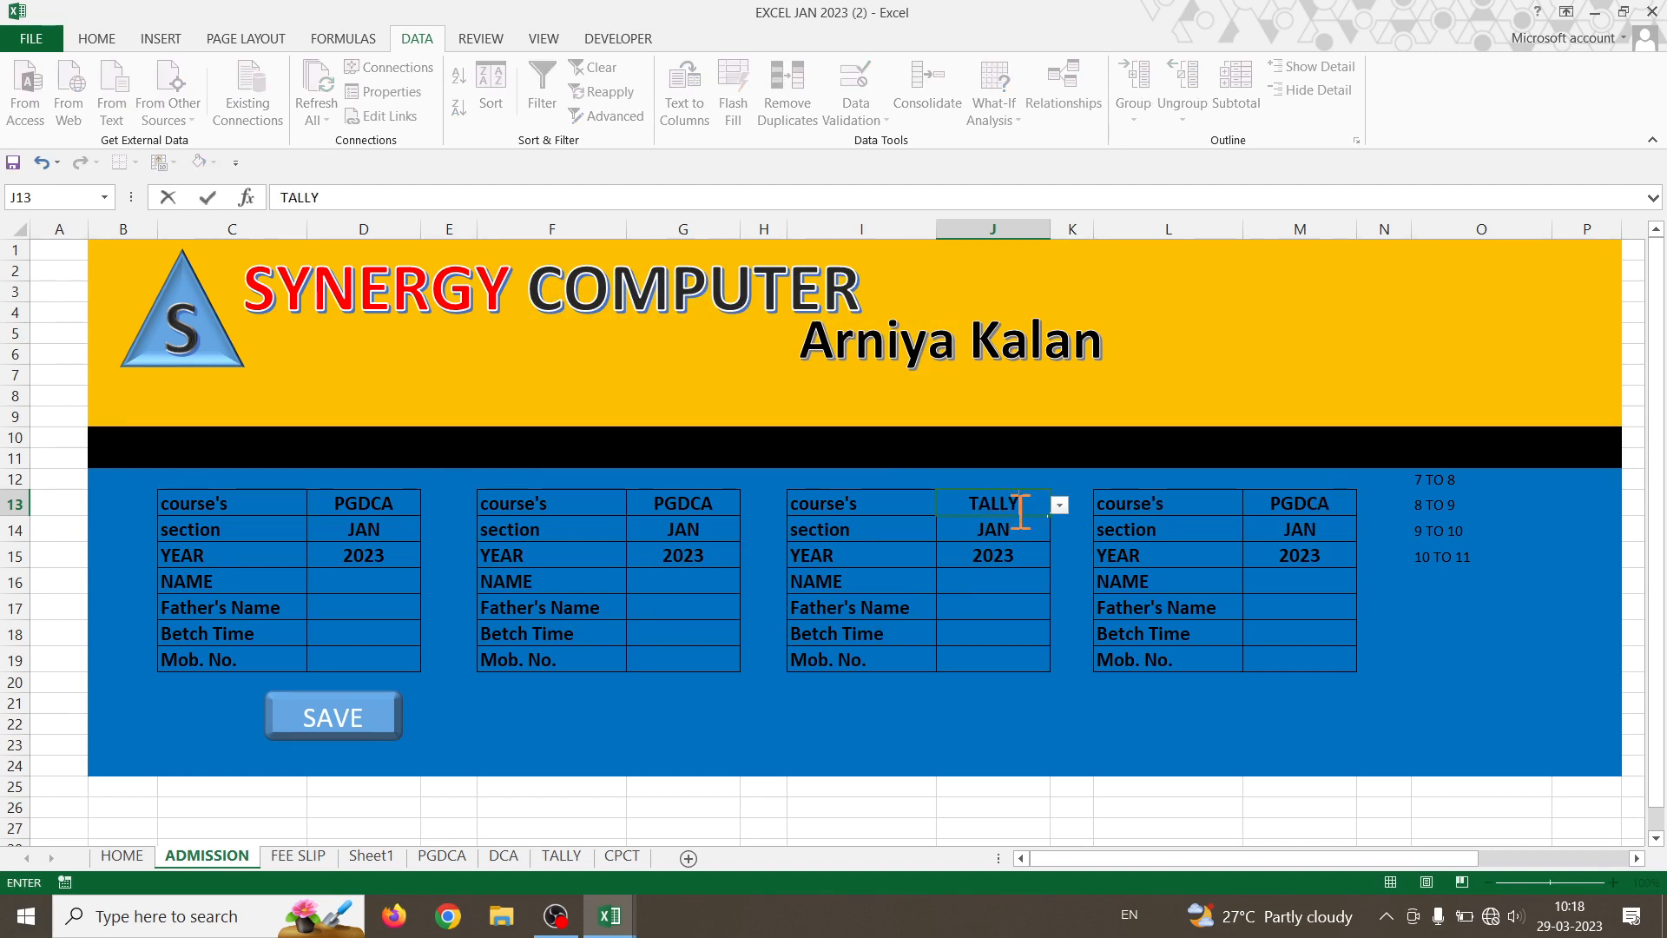
pyautogui.press('Return')
pyautogui.click(675, 499)
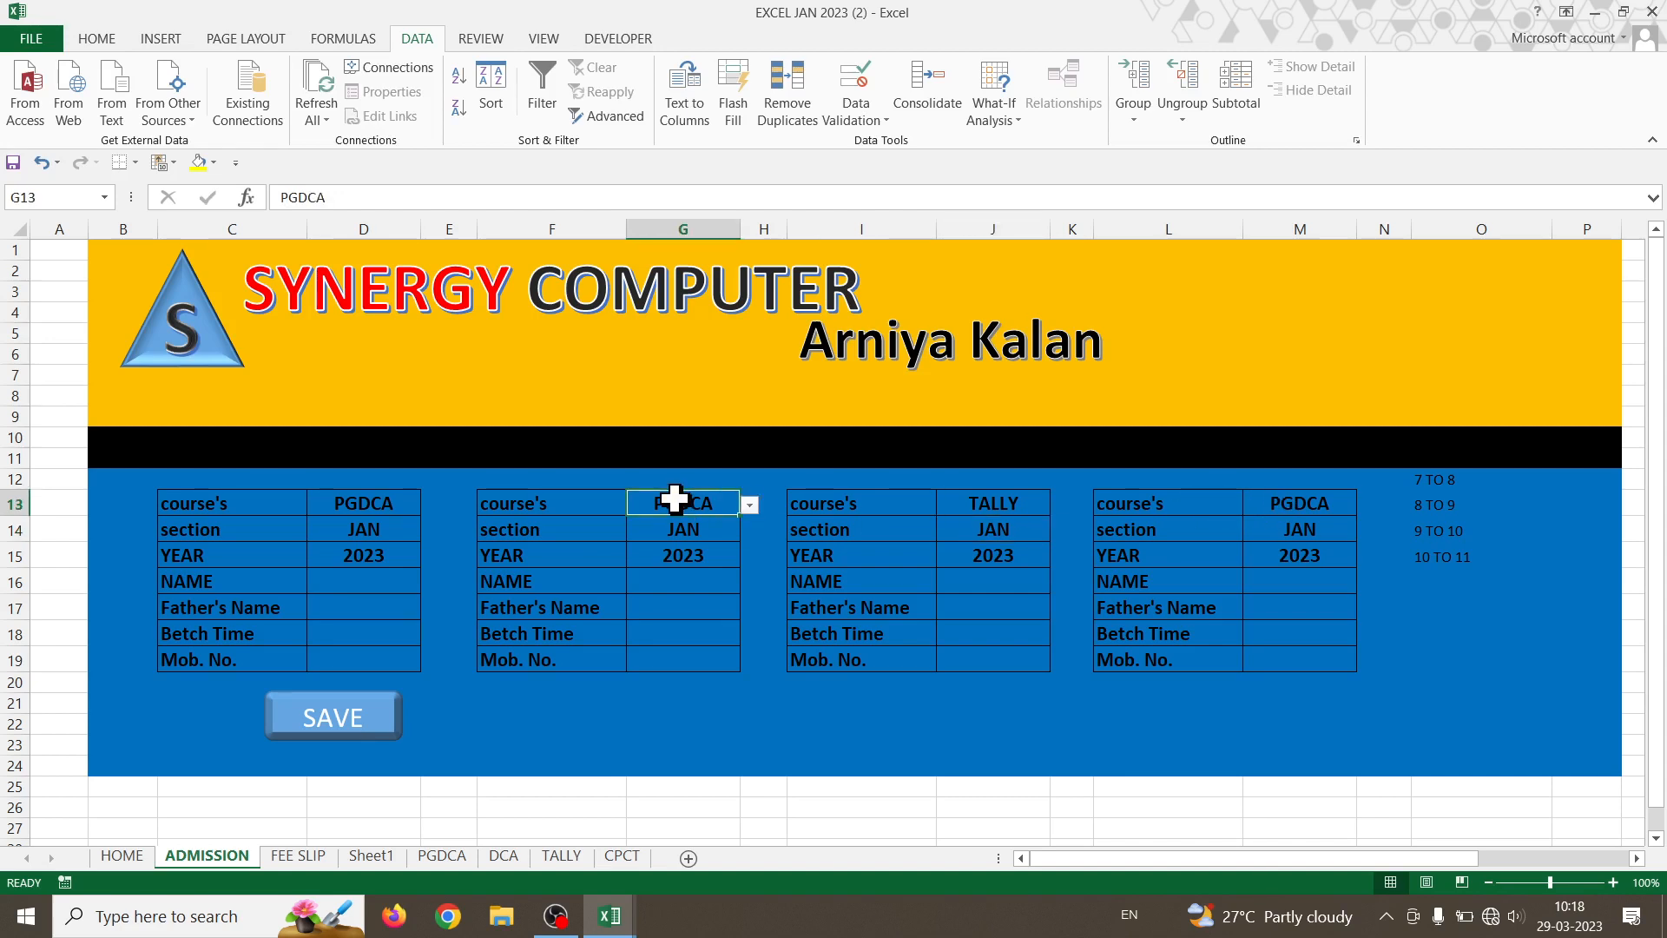
pyautogui.write('DCA')
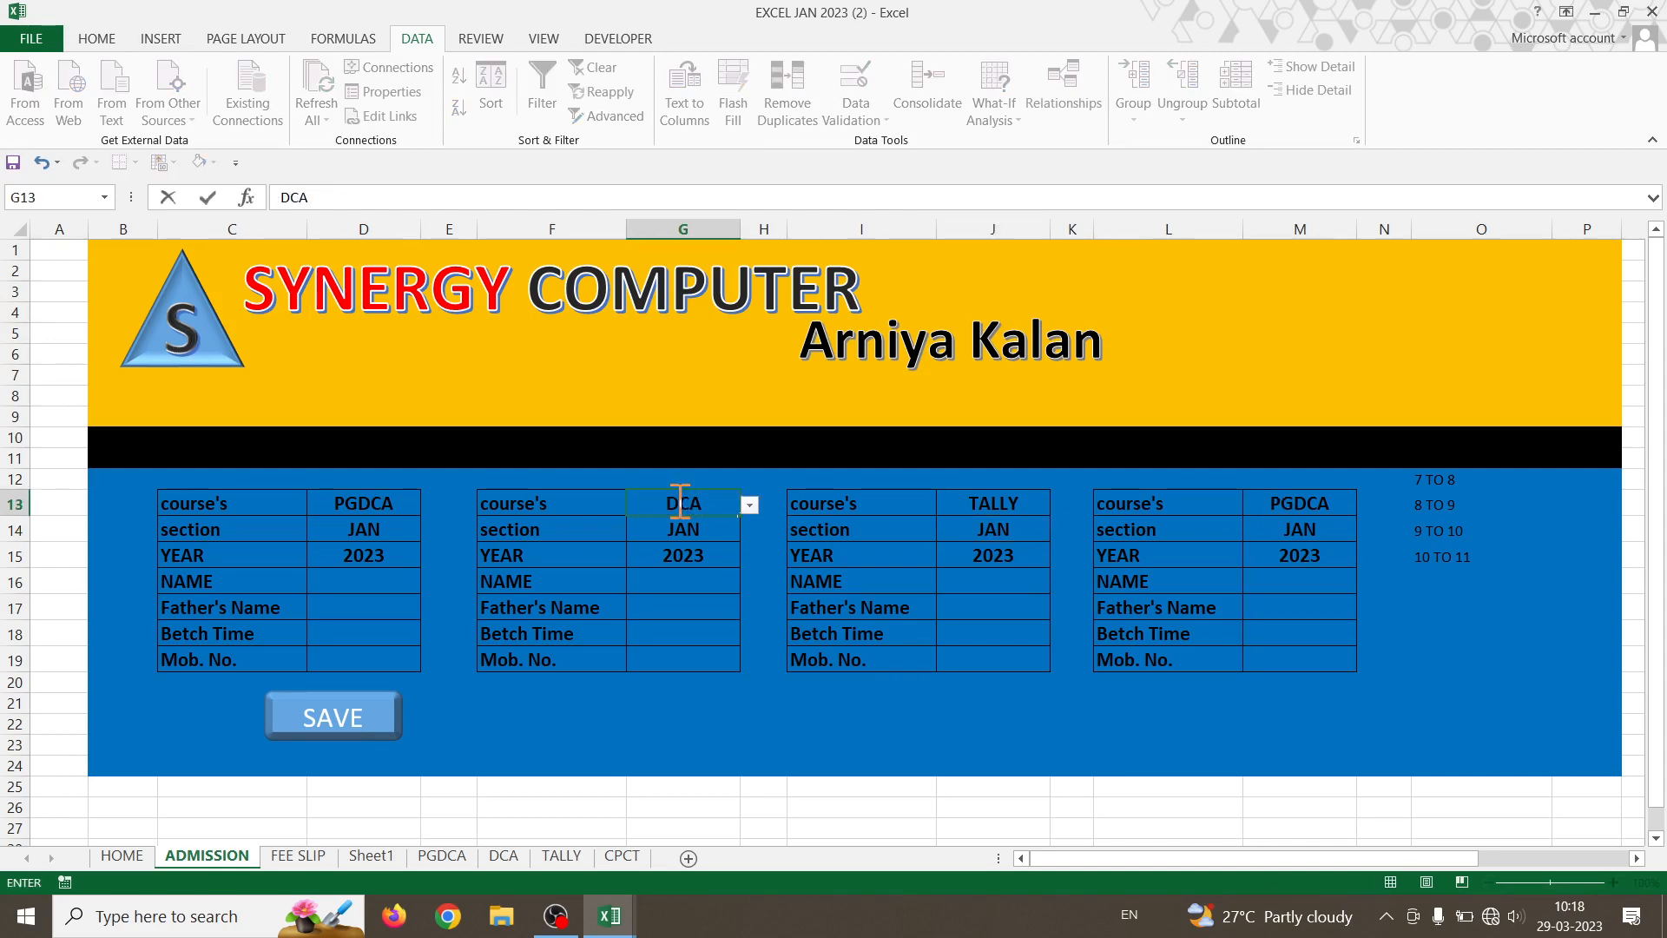
pyautogui.click(1176, 548)
pyautogui.click(1346, 493)
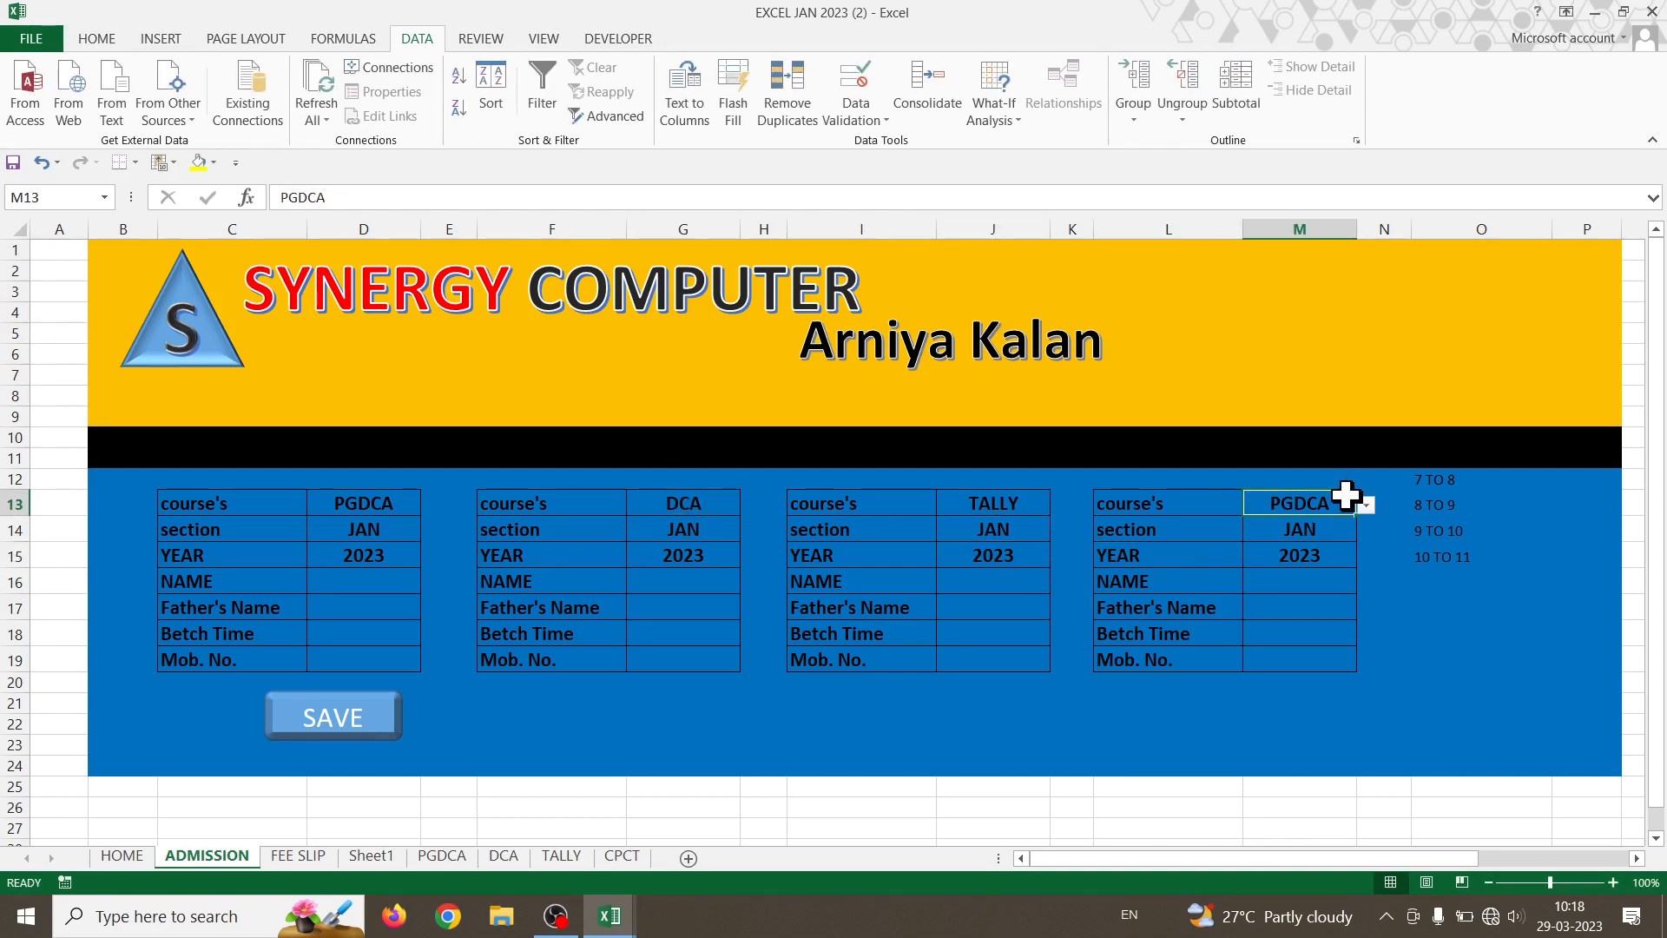
# - Limit M13's validation list to CPCT only
pyautogui.click(916, 104)
pyautogui.press('Escape')
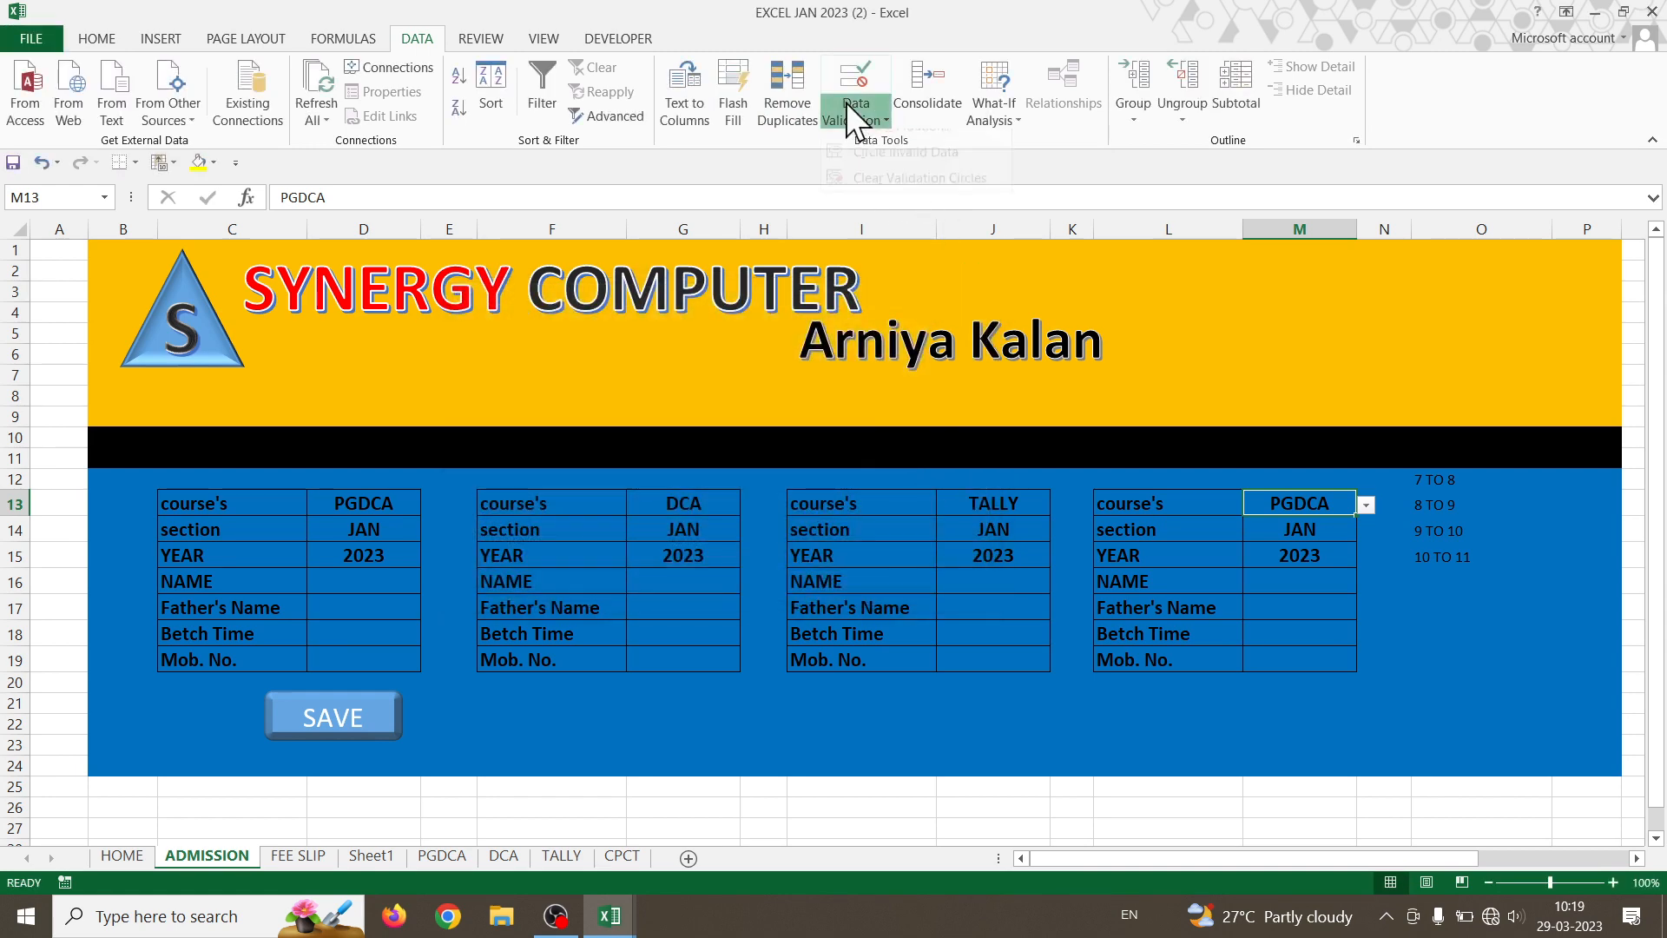
pyautogui.click(856, 119)
pyautogui.click(867, 148)
pyautogui.click(546, 421)
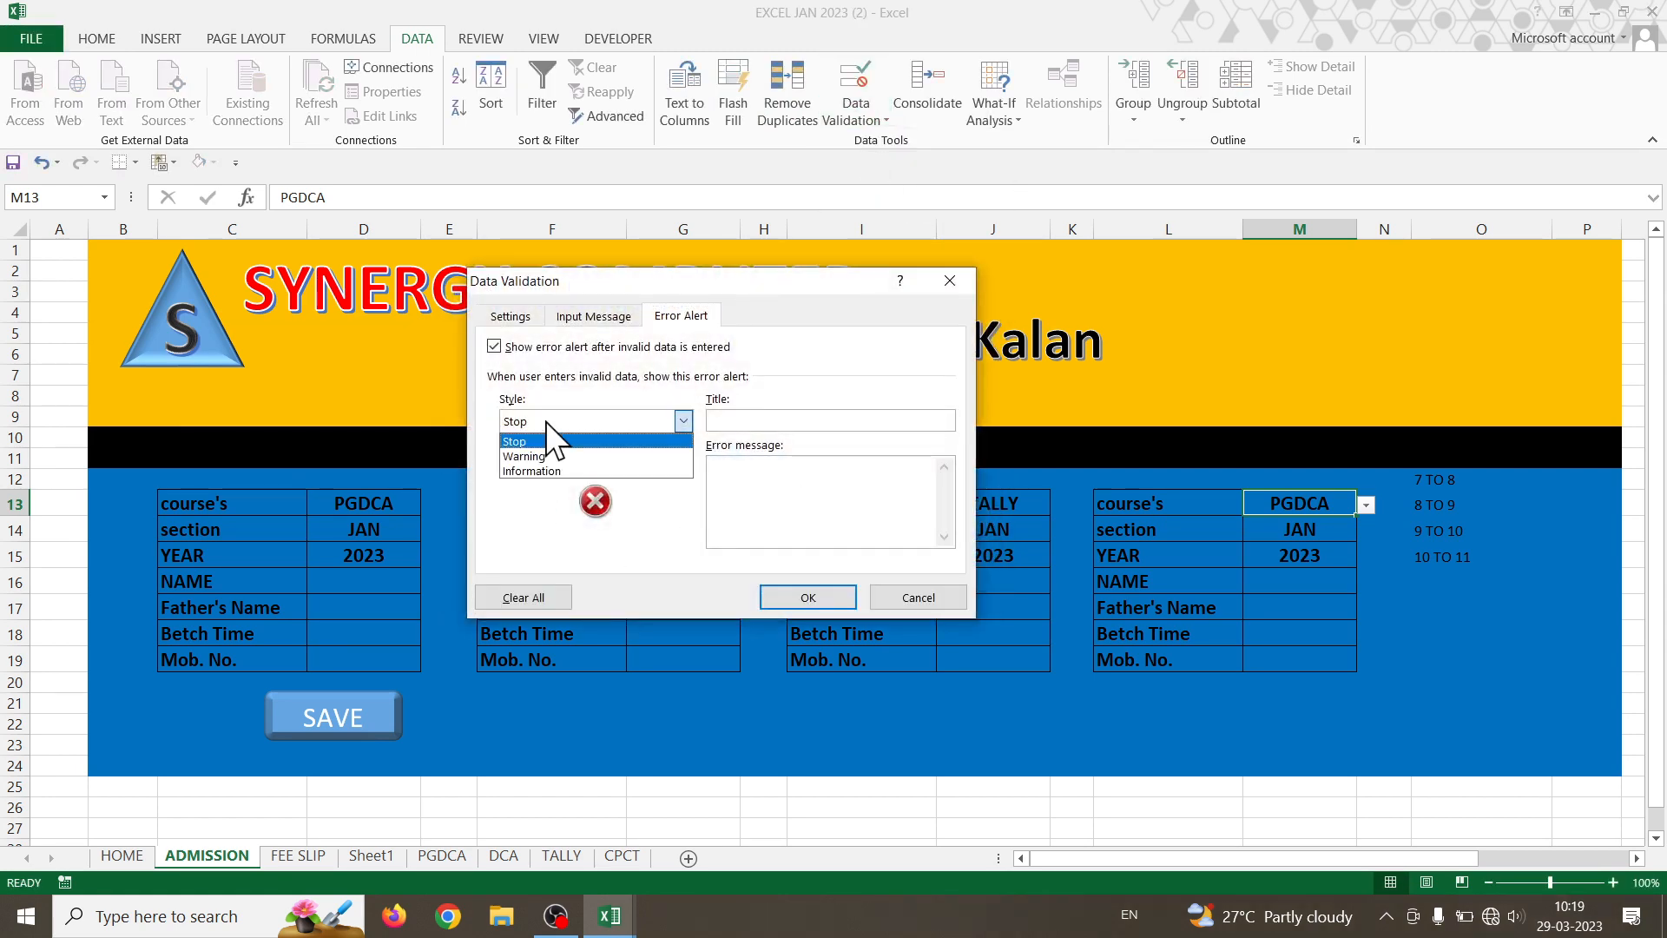
pyautogui.click(604, 318)
pyautogui.click(511, 316)
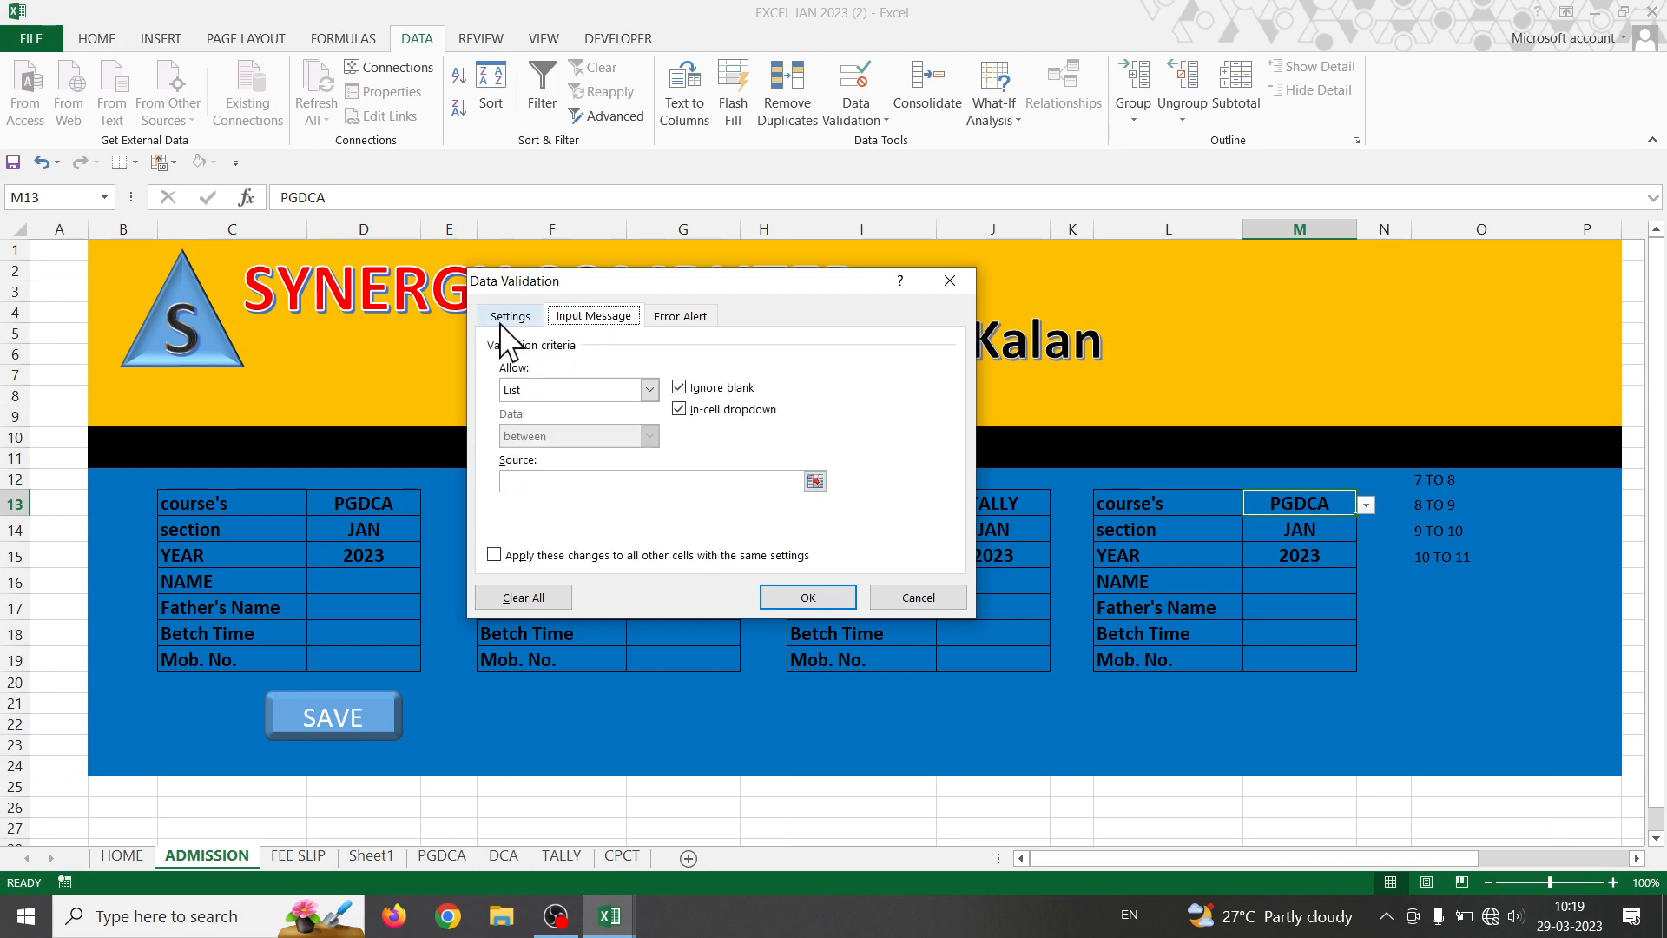
pyautogui.click(650, 390)
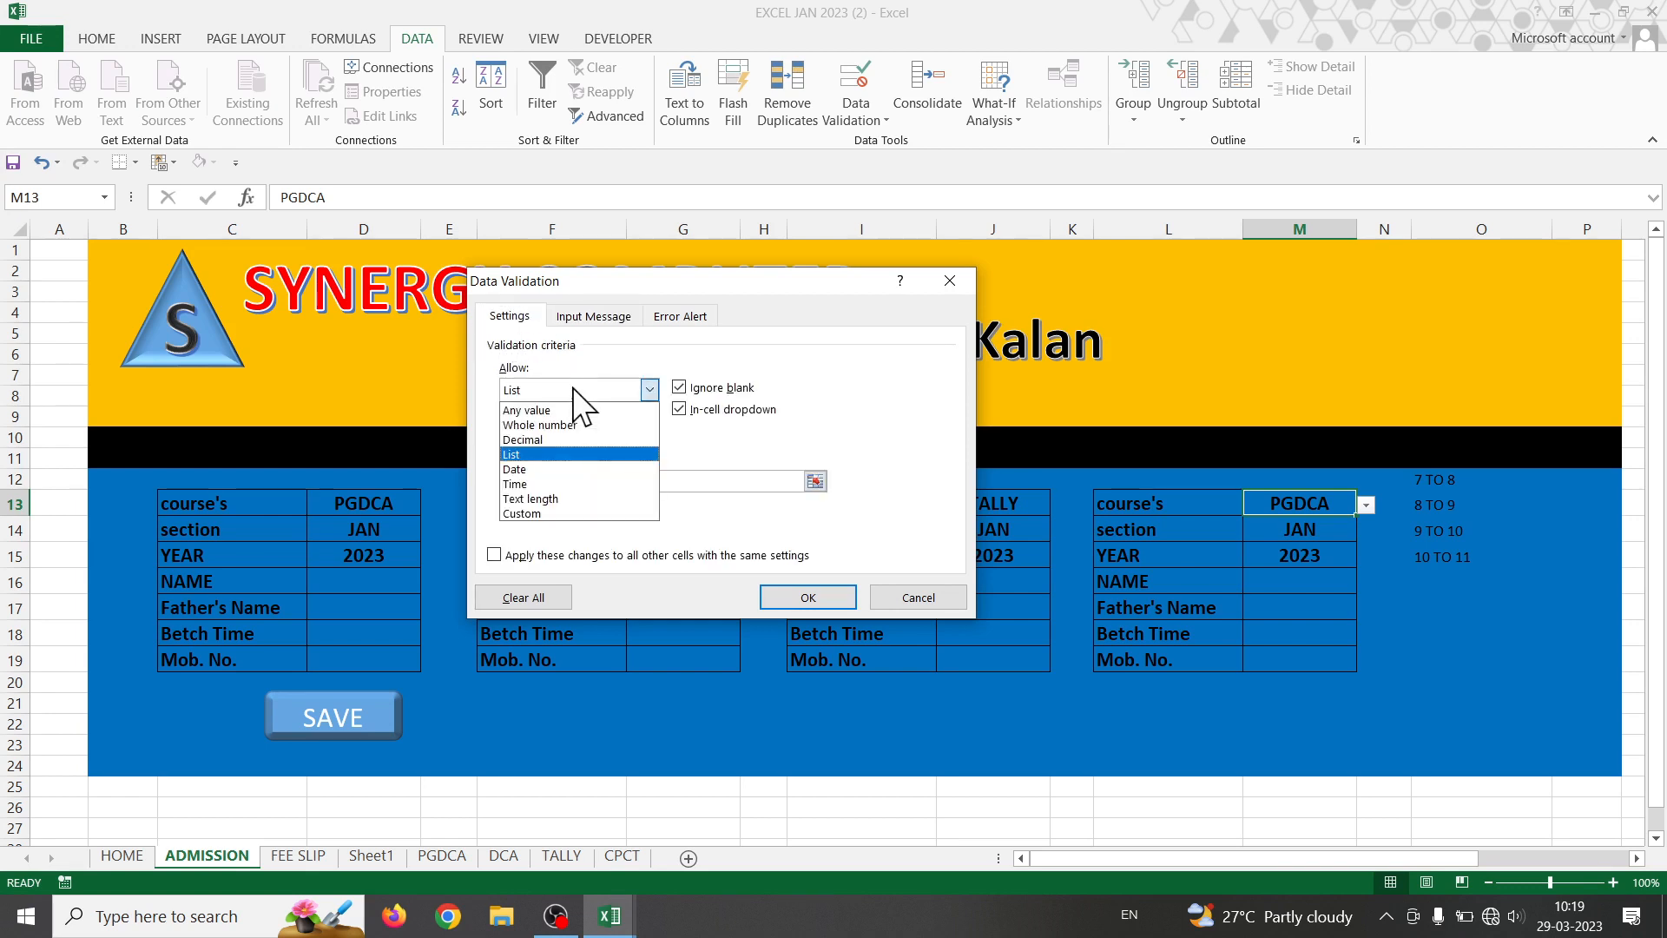
pyautogui.click(536, 454)
pyautogui.click(550, 483)
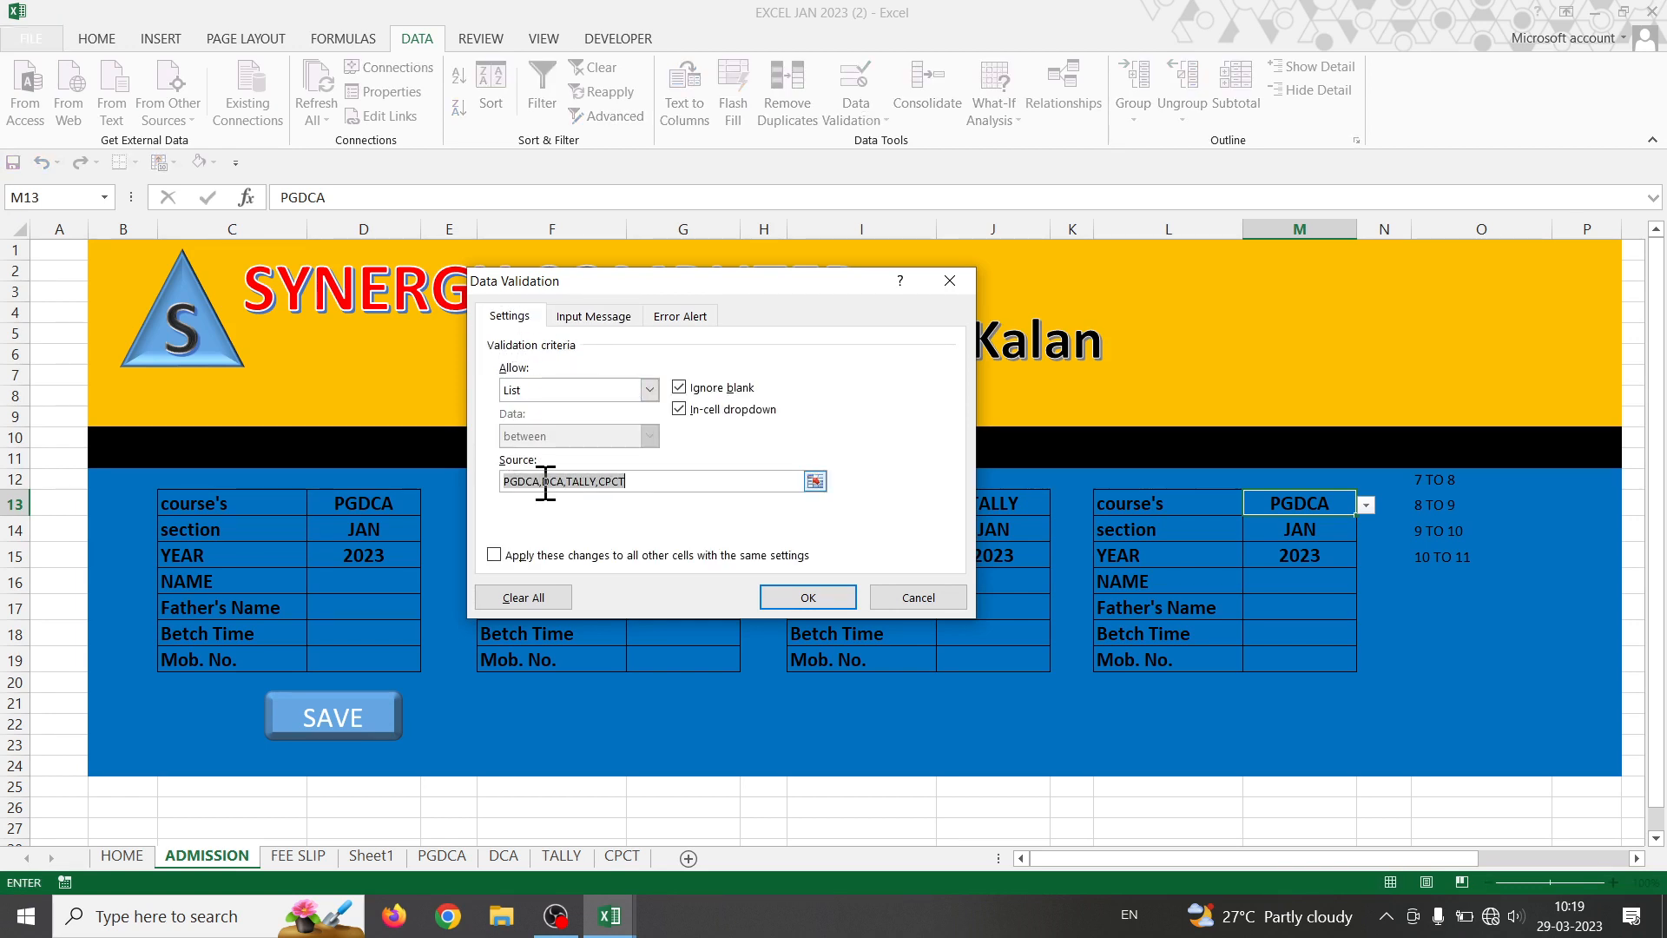
pyautogui.write('C')
pyautogui.click(682, 318)
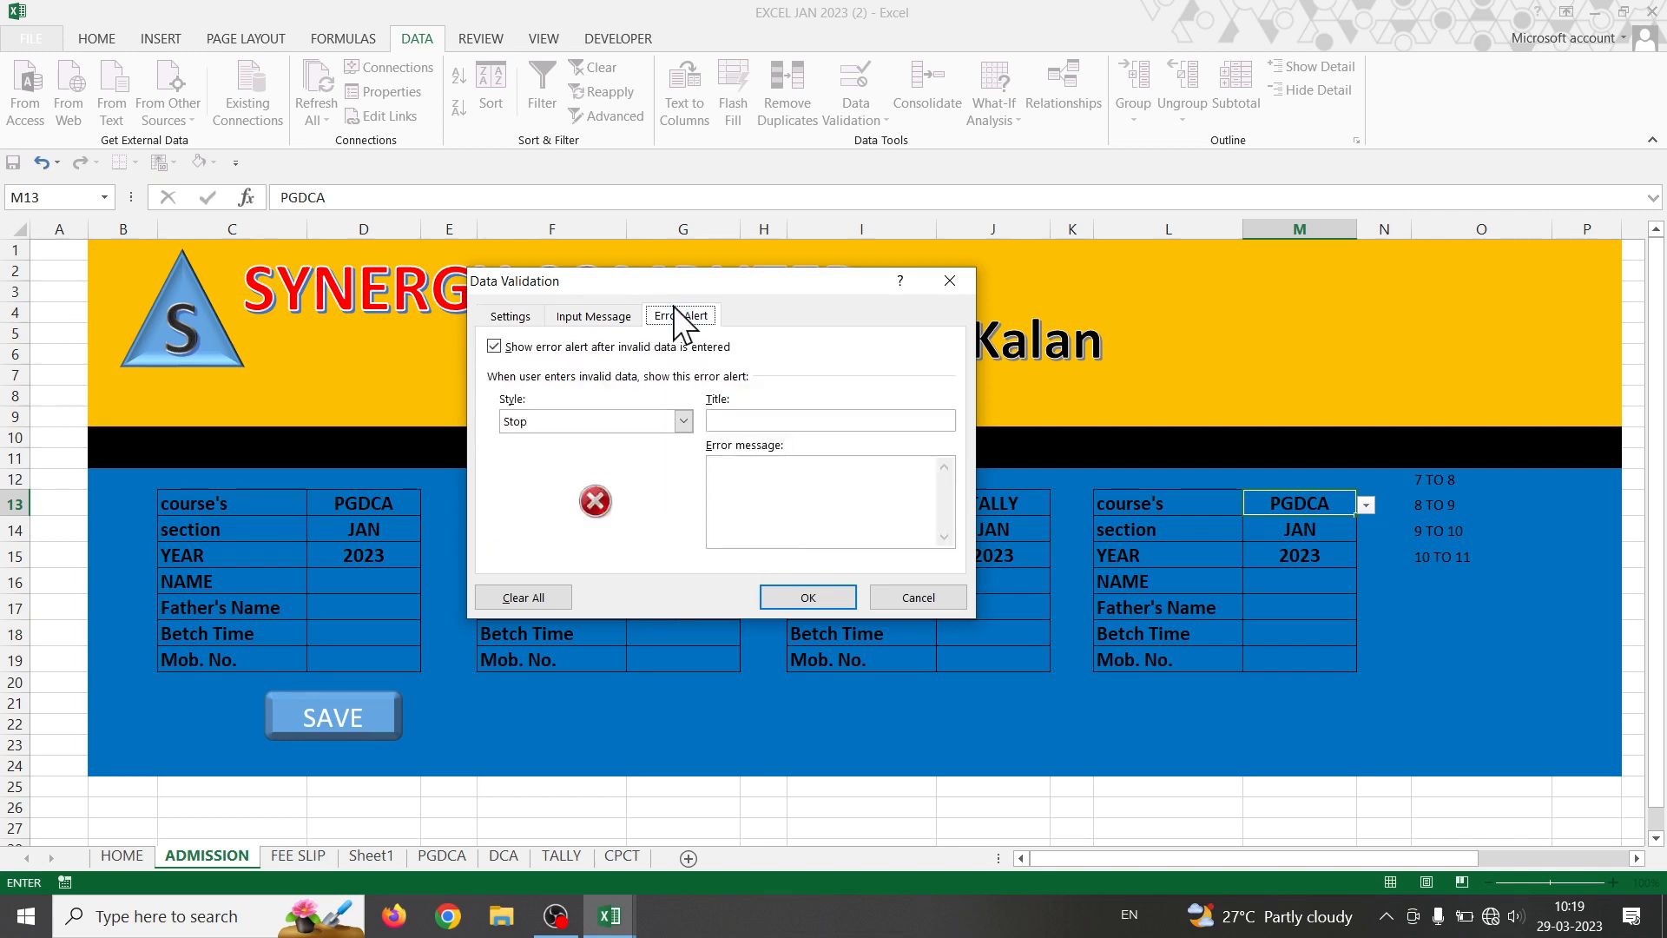
pyautogui.click(808, 597)
# - Enter CPCT as the course in M13
pyautogui.click(1417, 560)
pyautogui.click(1298, 531)
pyautogui.click(1306, 501)
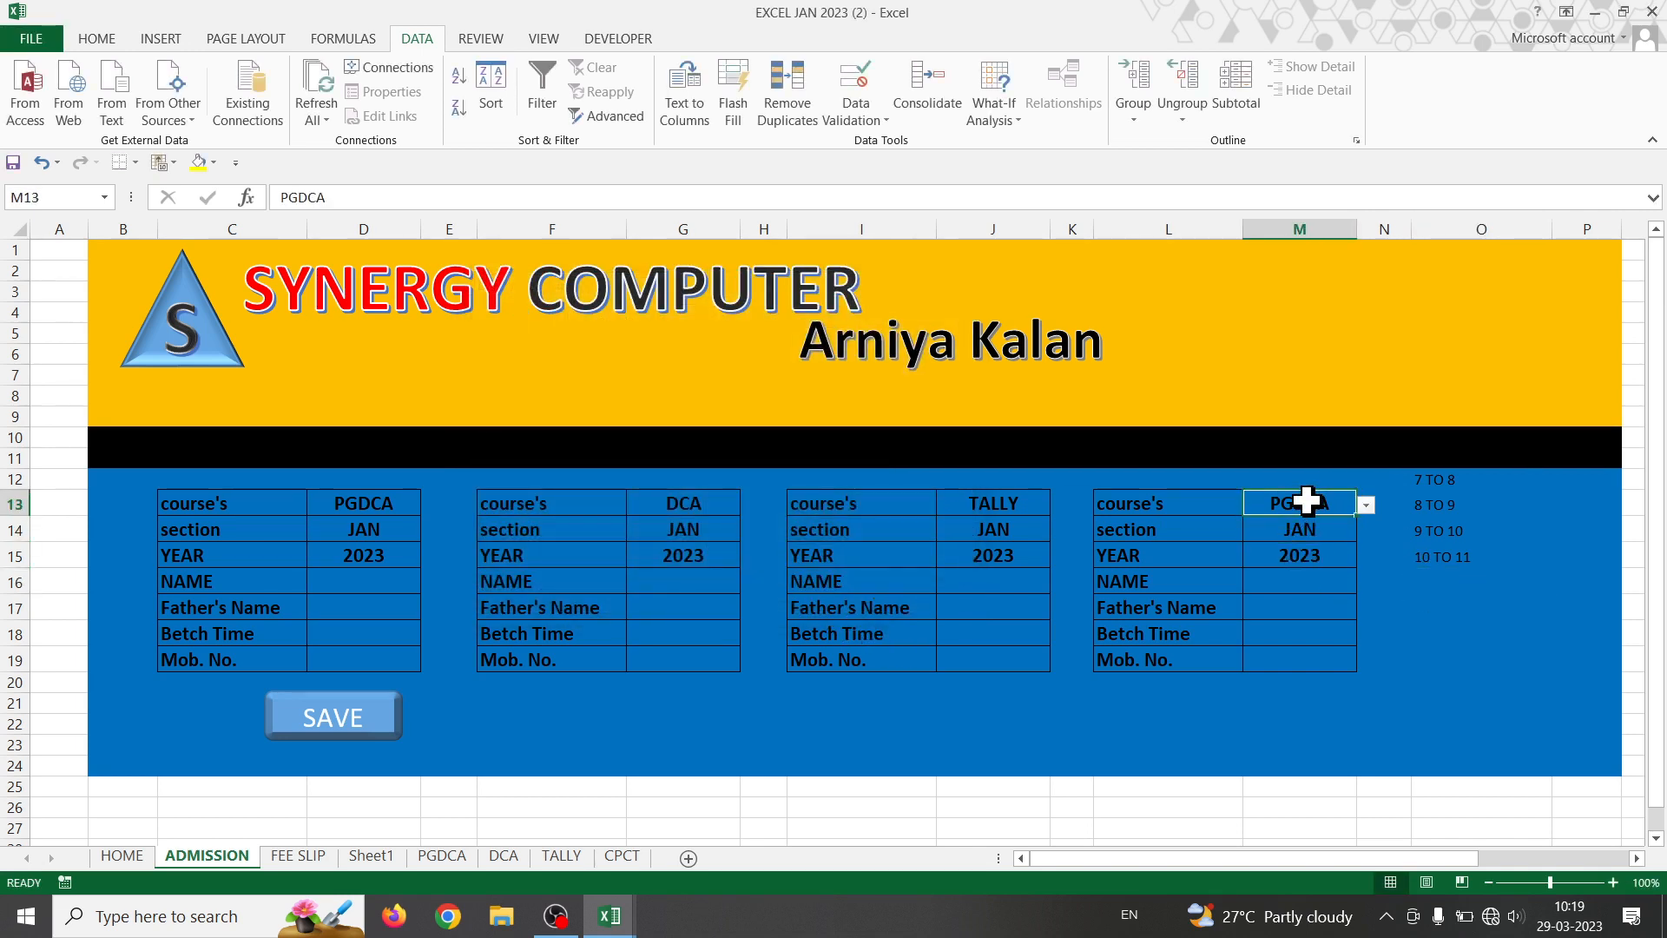
pyautogui.write('CP')
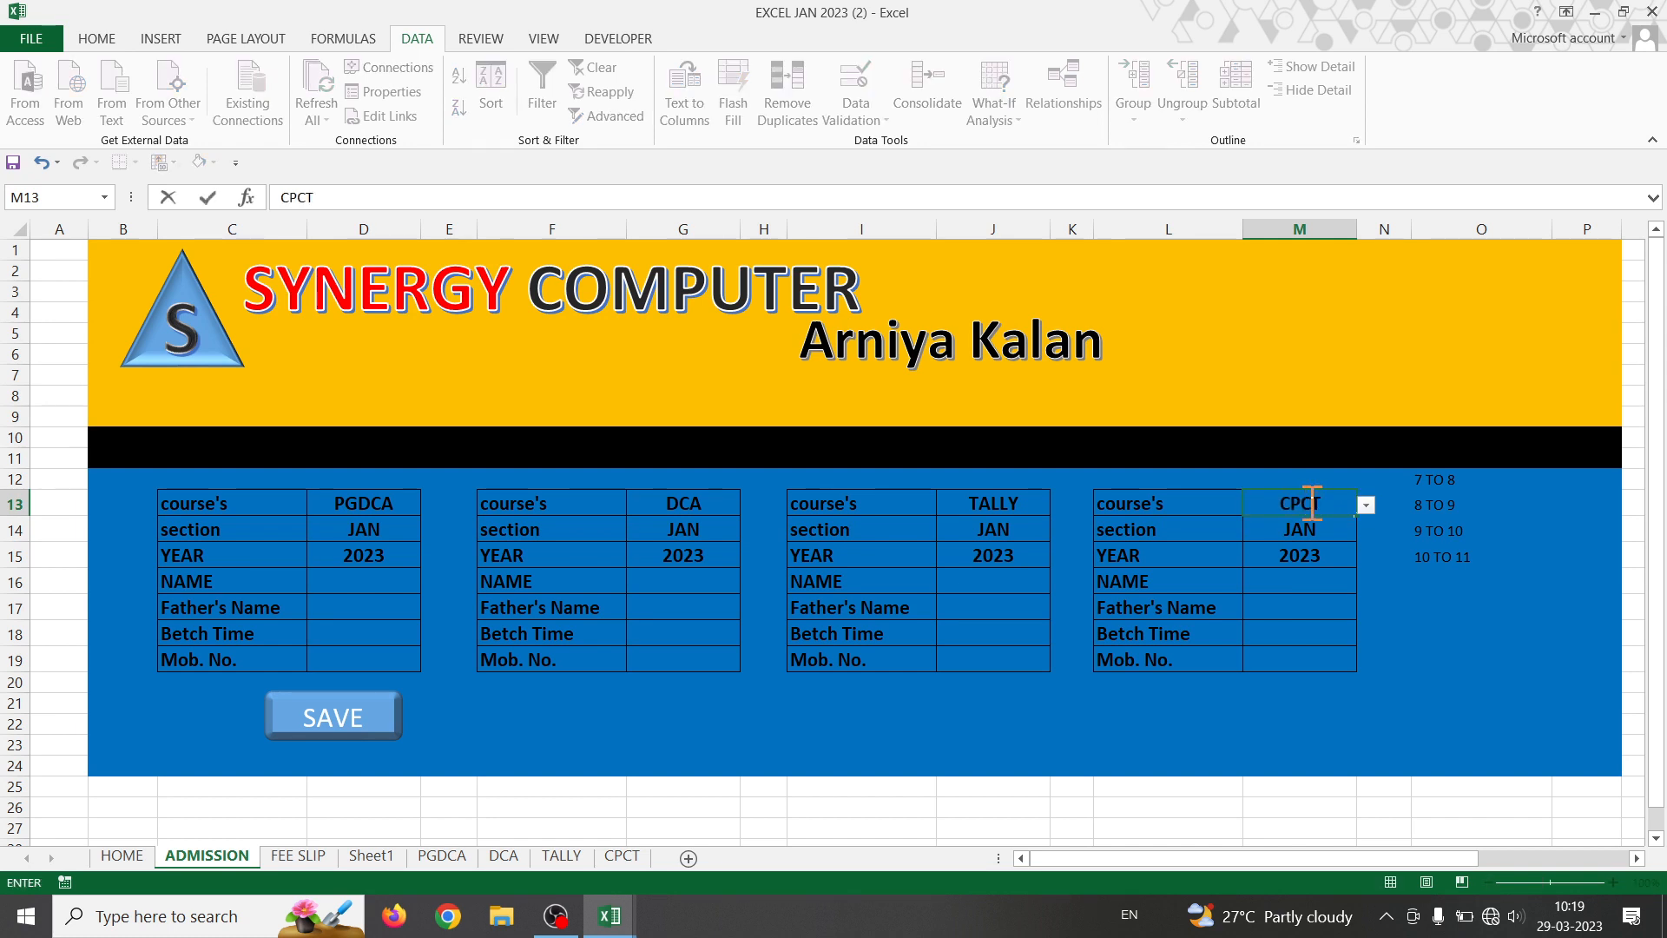
pyautogui.write('CT')
pyautogui.click(1317, 636)
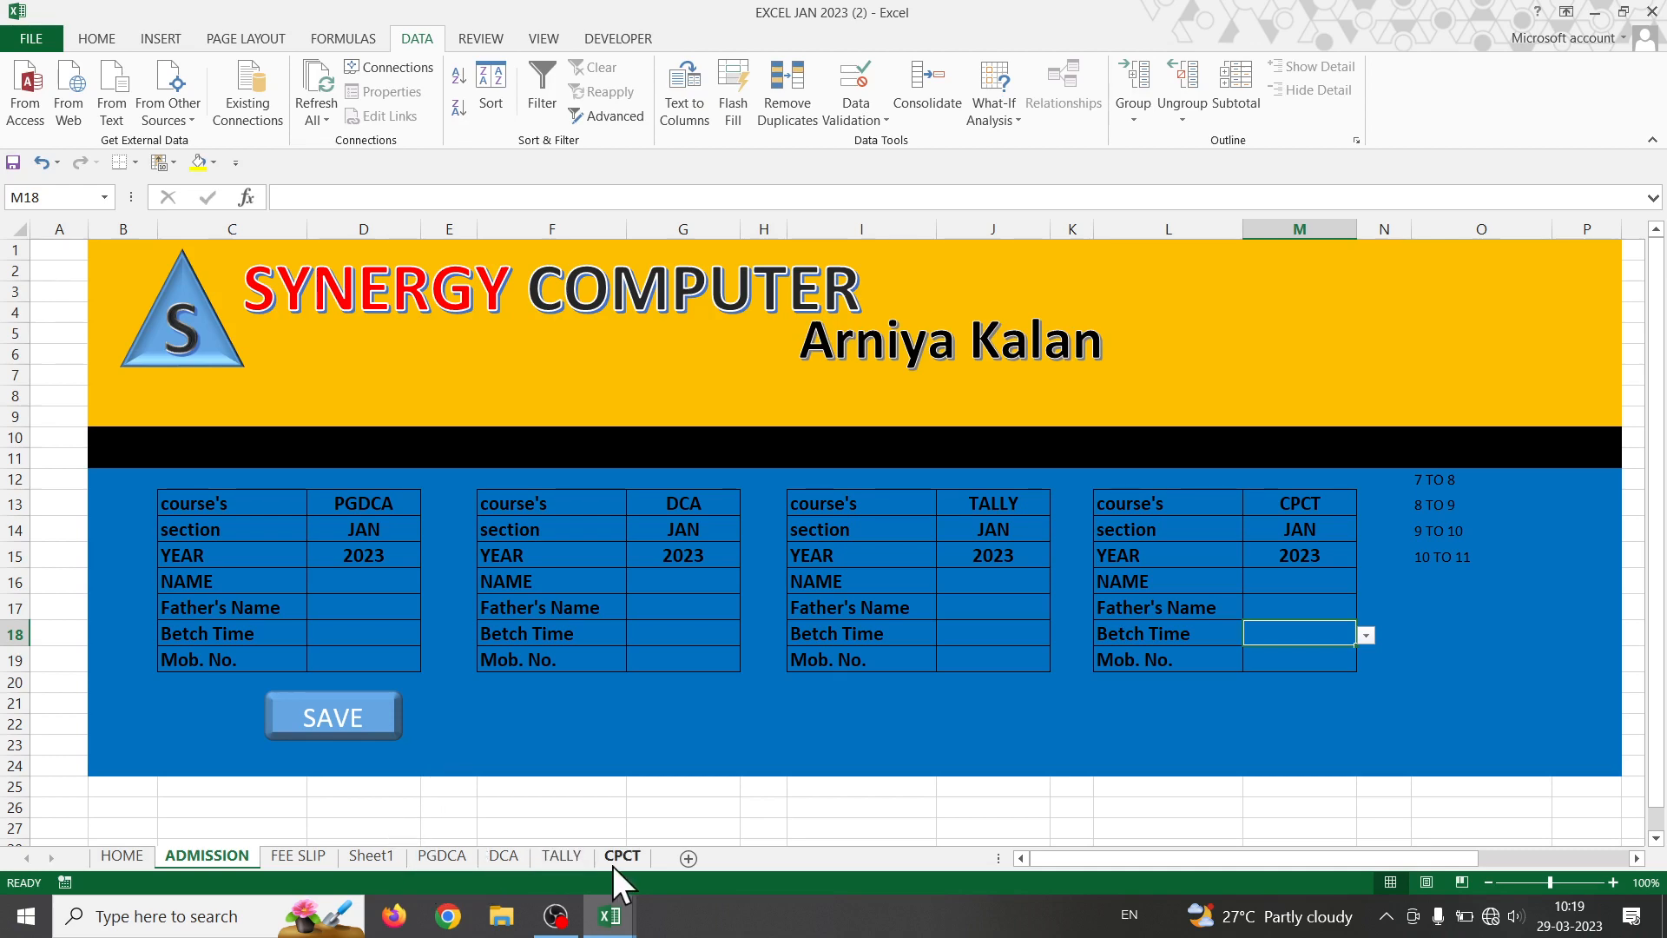
# - Move Sheet1 after CPCT, then return to the ADMISSION form's NAME cell D16
pyautogui.click(372, 856)
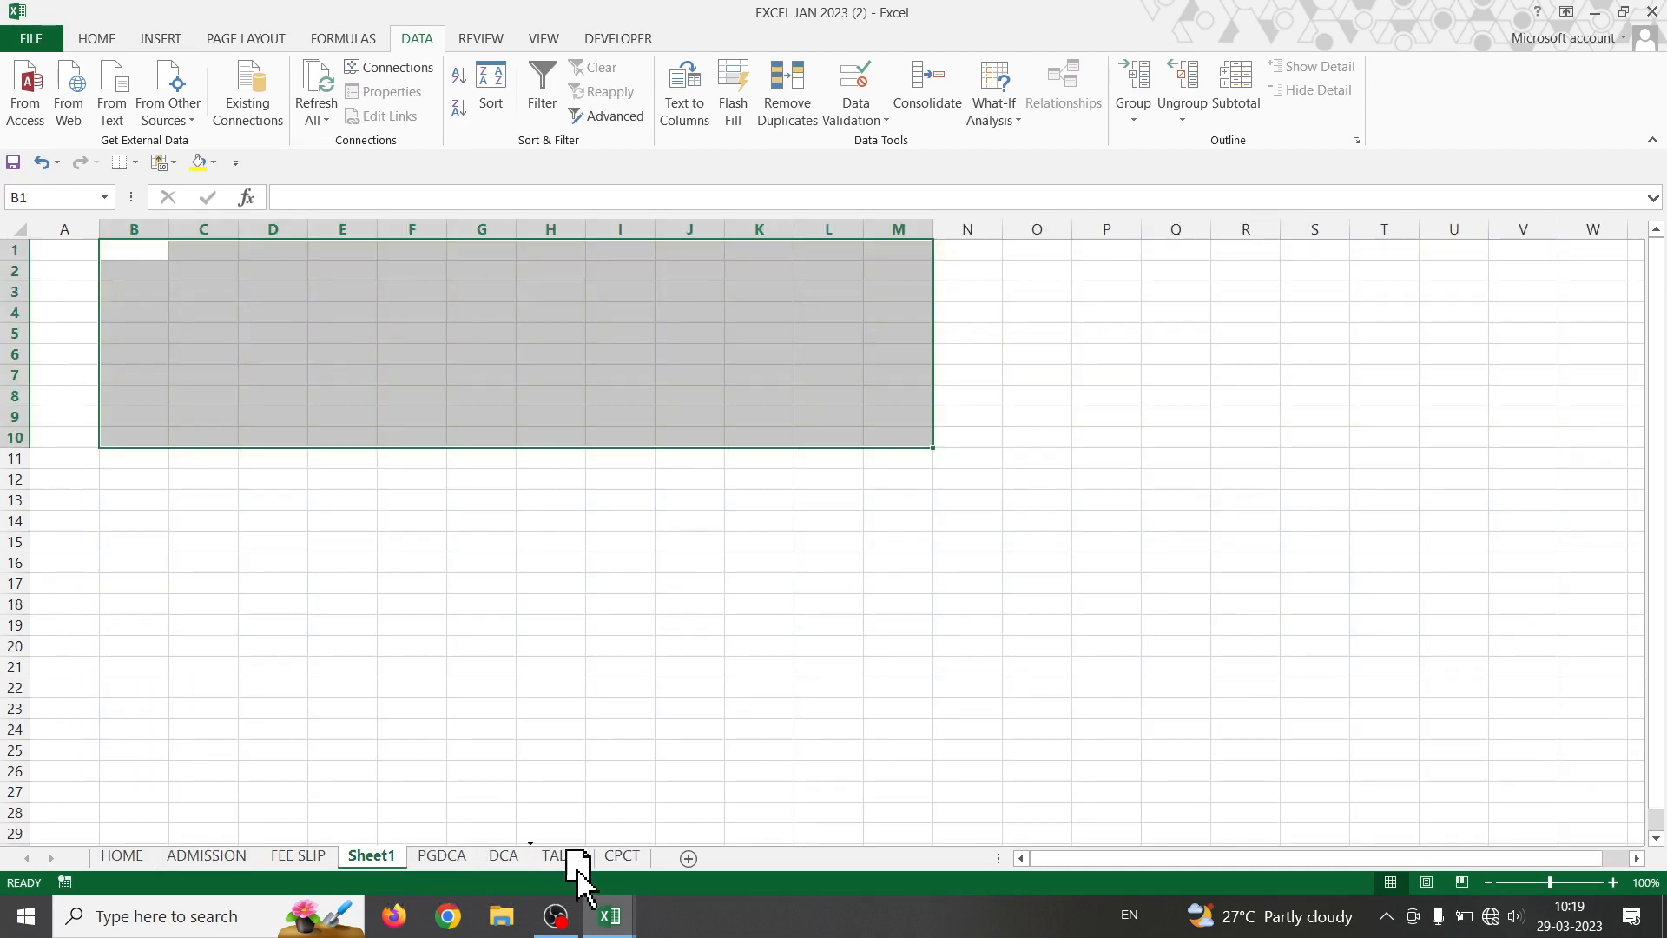
pyautogui.moveTo(663, 870); pyautogui.dragTo(663, 870)
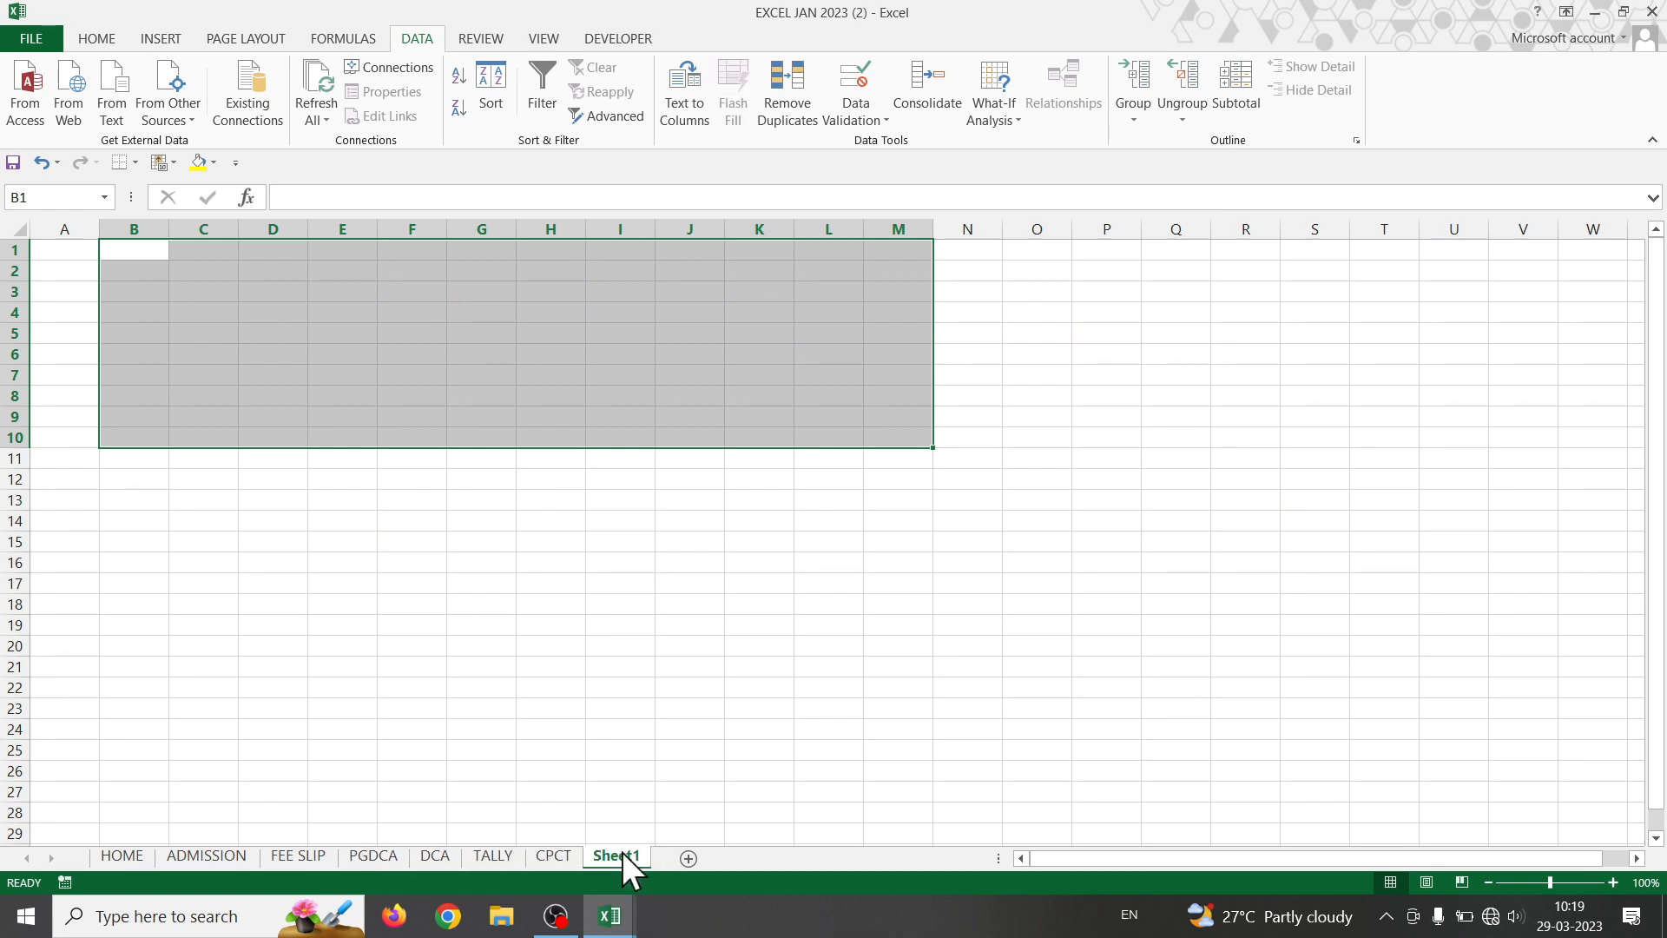
pyautogui.click(370, 862)
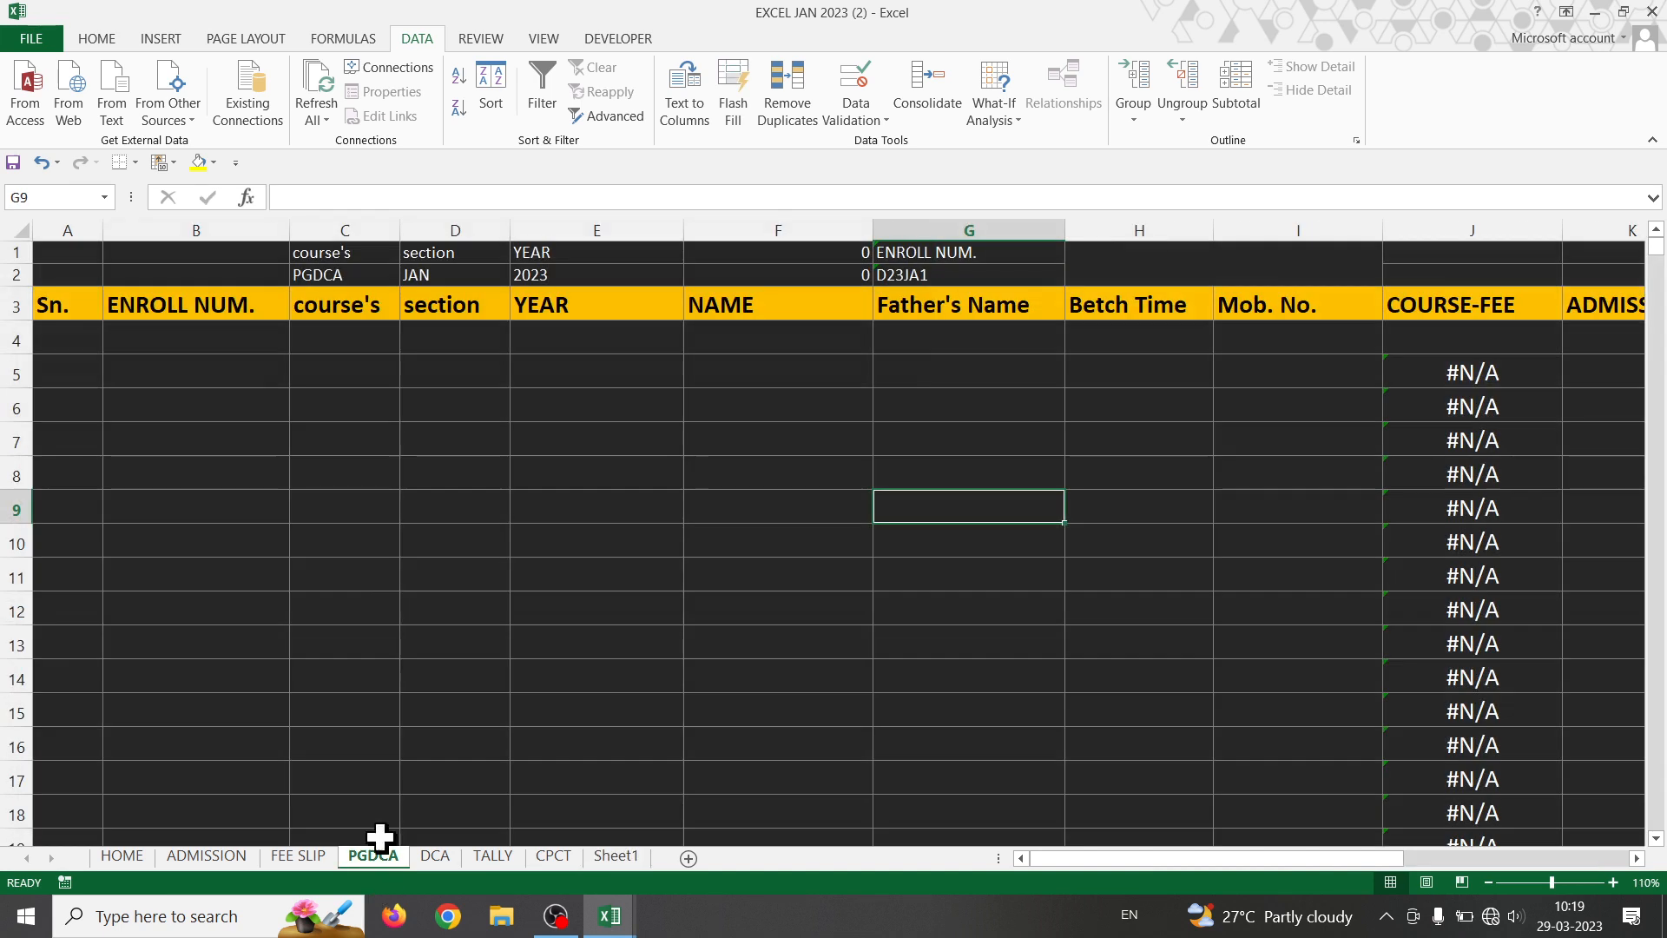
pyautogui.click(208, 856)
pyautogui.click(356, 583)
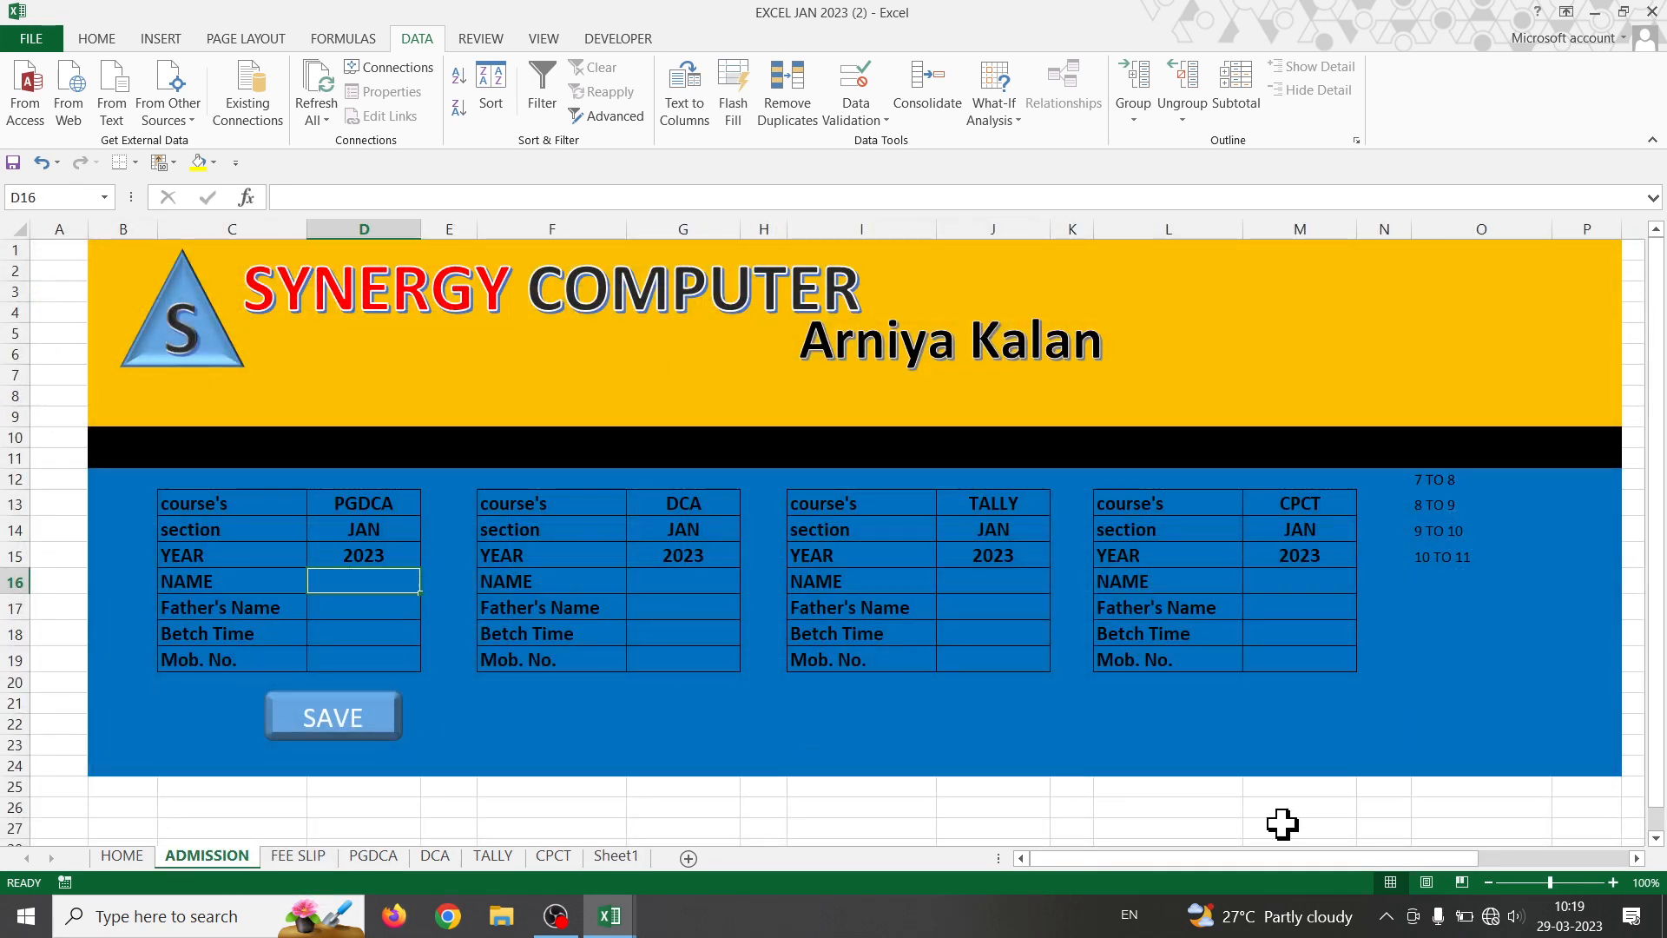
# - Fill the PGDCA form with a student name, father's name, batch 8 TO 9 and a mobile number
pyautogui.write('RI')
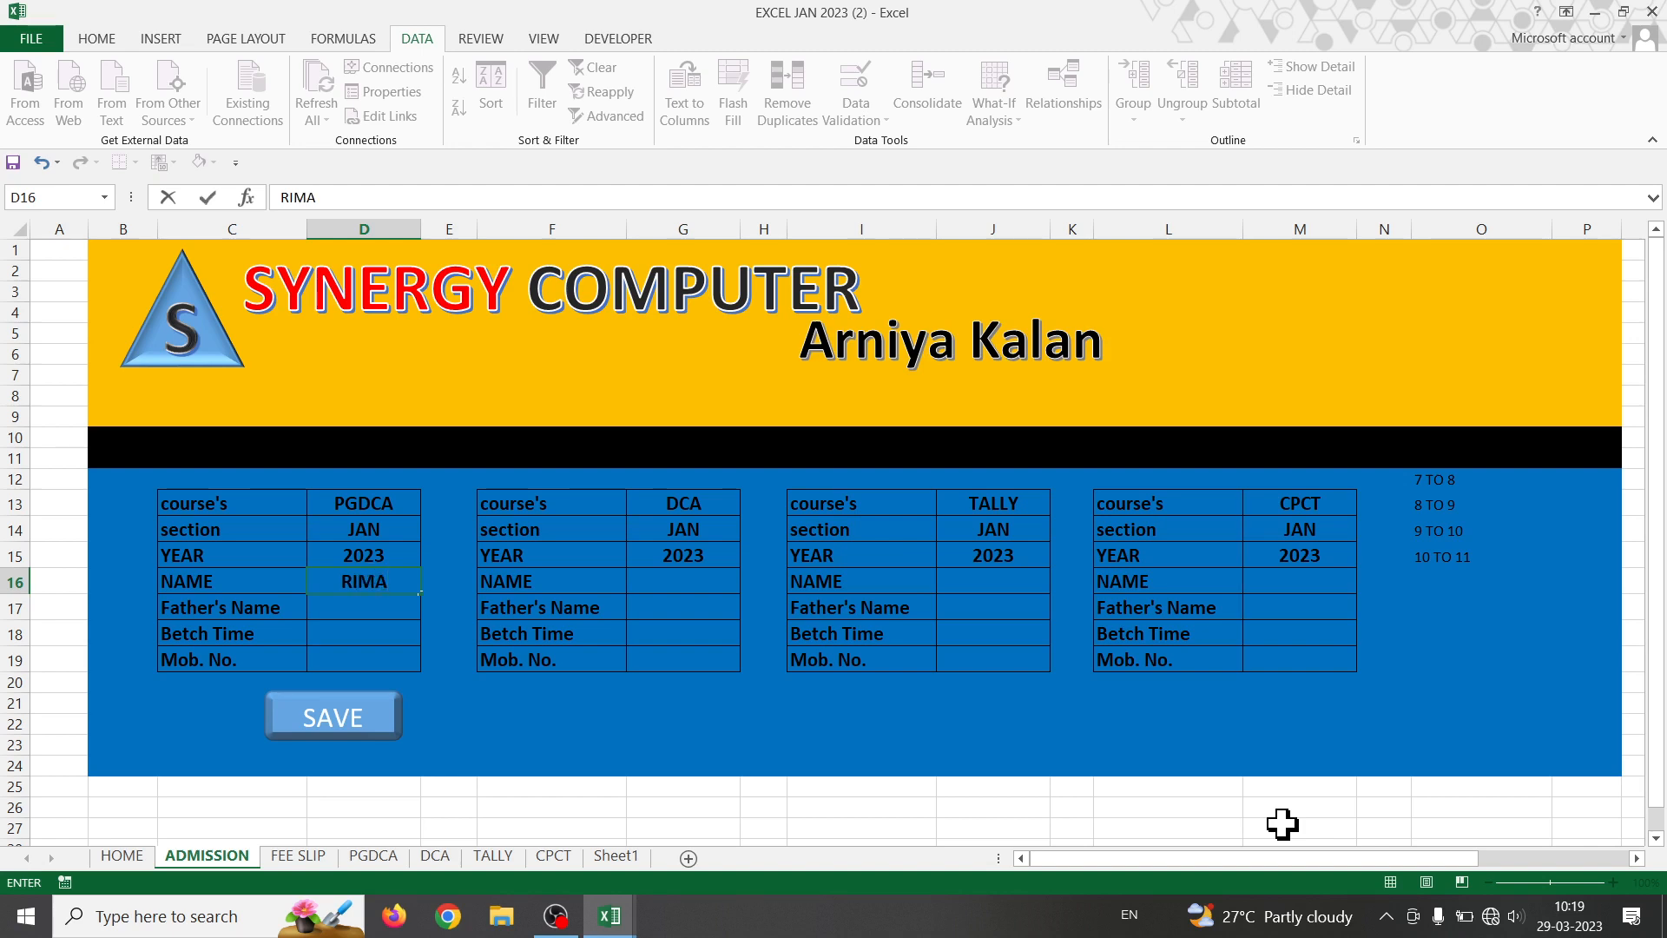
pyautogui.write('MA')
pyautogui.press('Return')
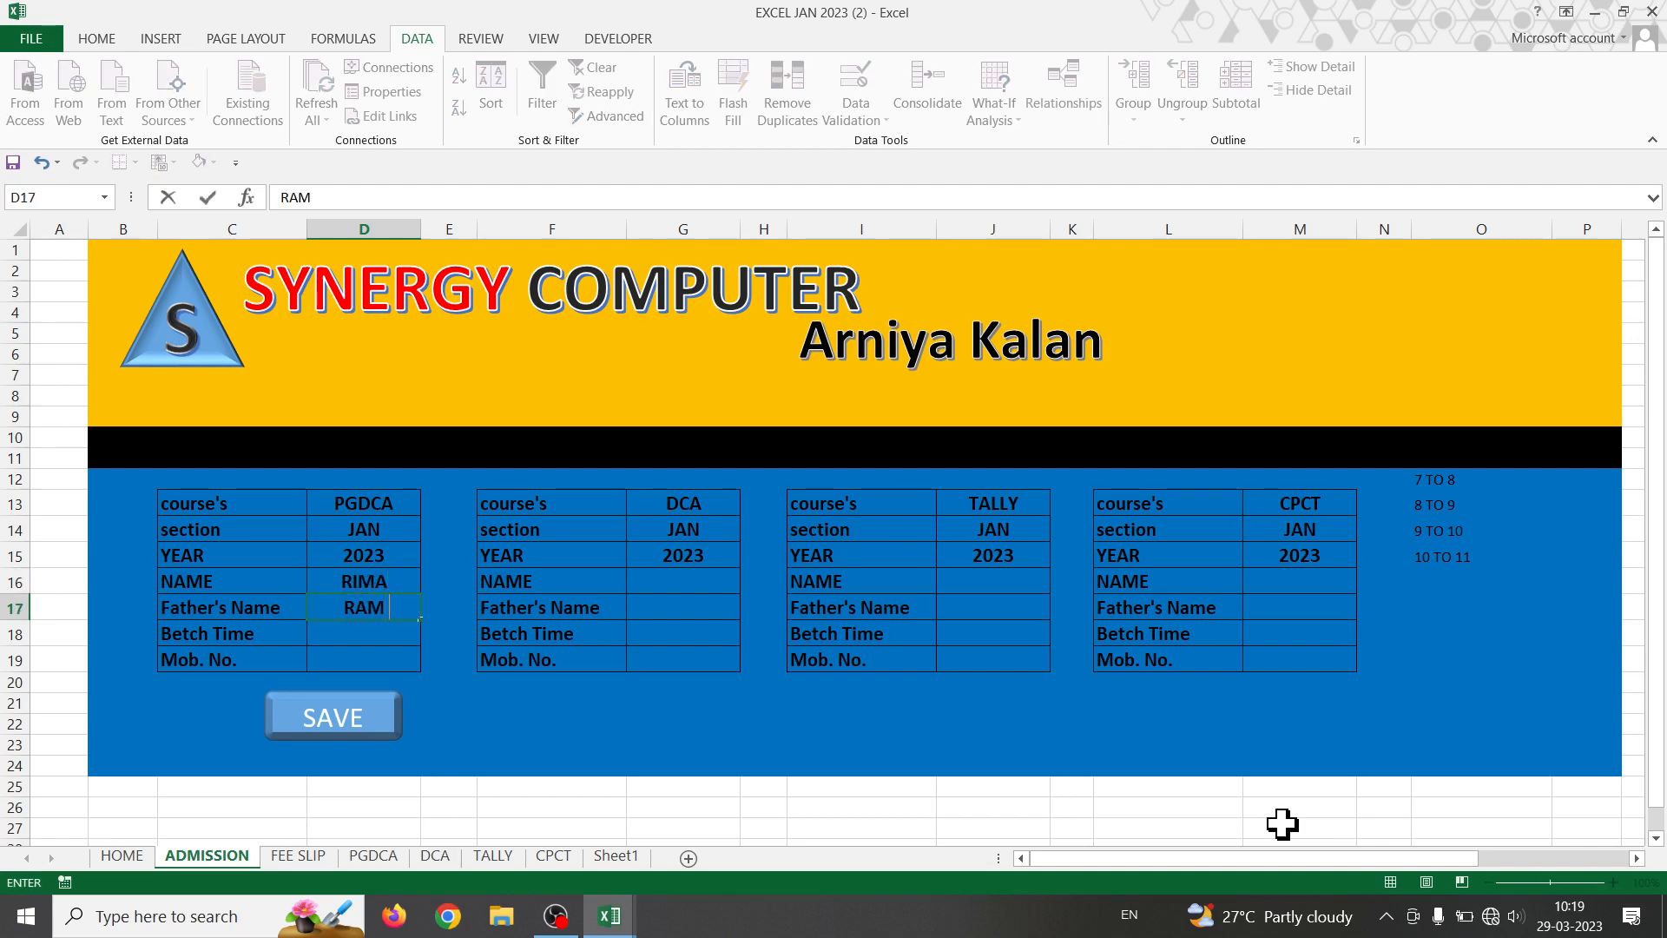
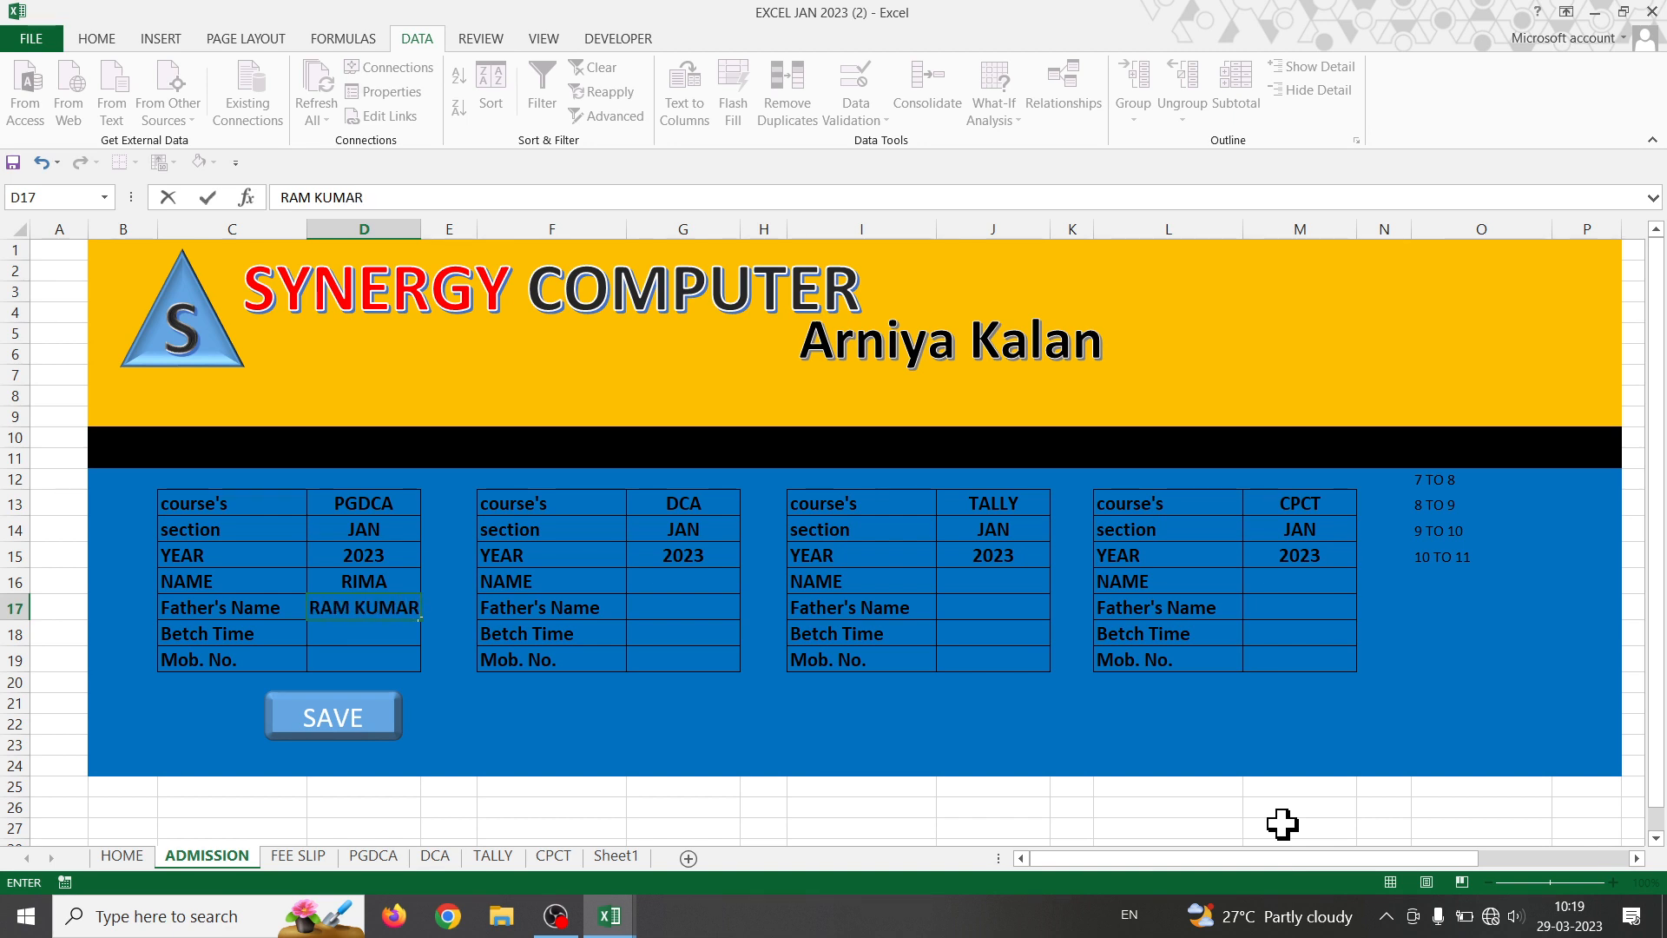
pyautogui.press('Return')
pyautogui.hotkey('alt', 'Down')
pyautogui.press('Down')
pyautogui.press('Down')
pyautogui.press('Return')
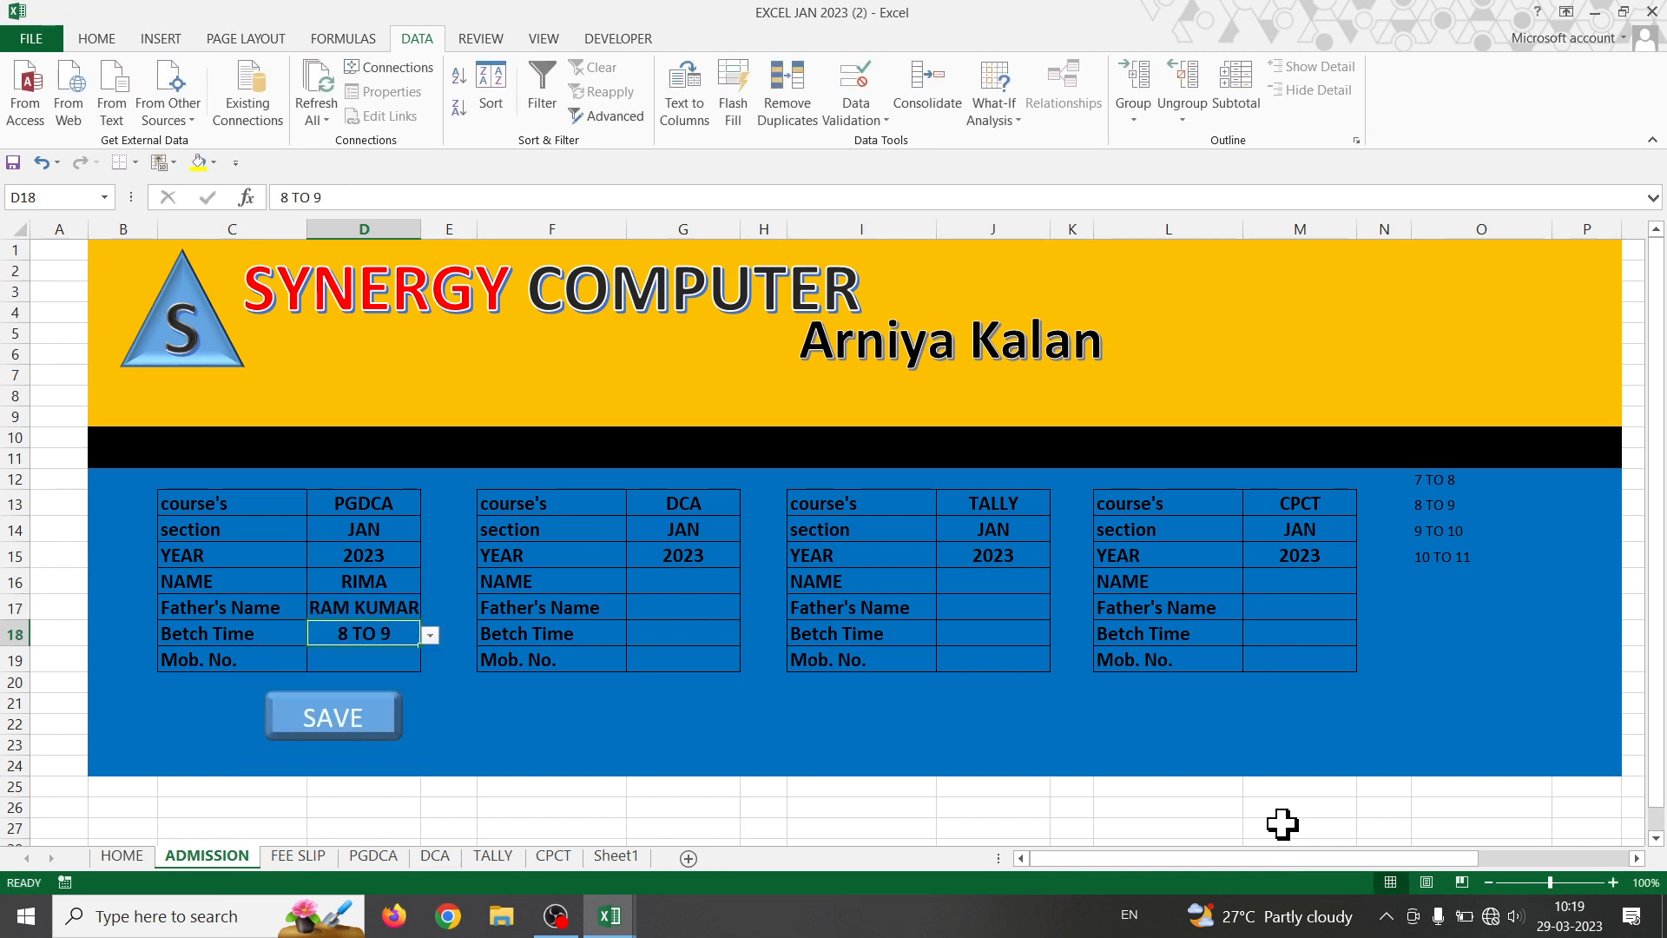
pyautogui.press('Return')
pyautogui.write('9989778')
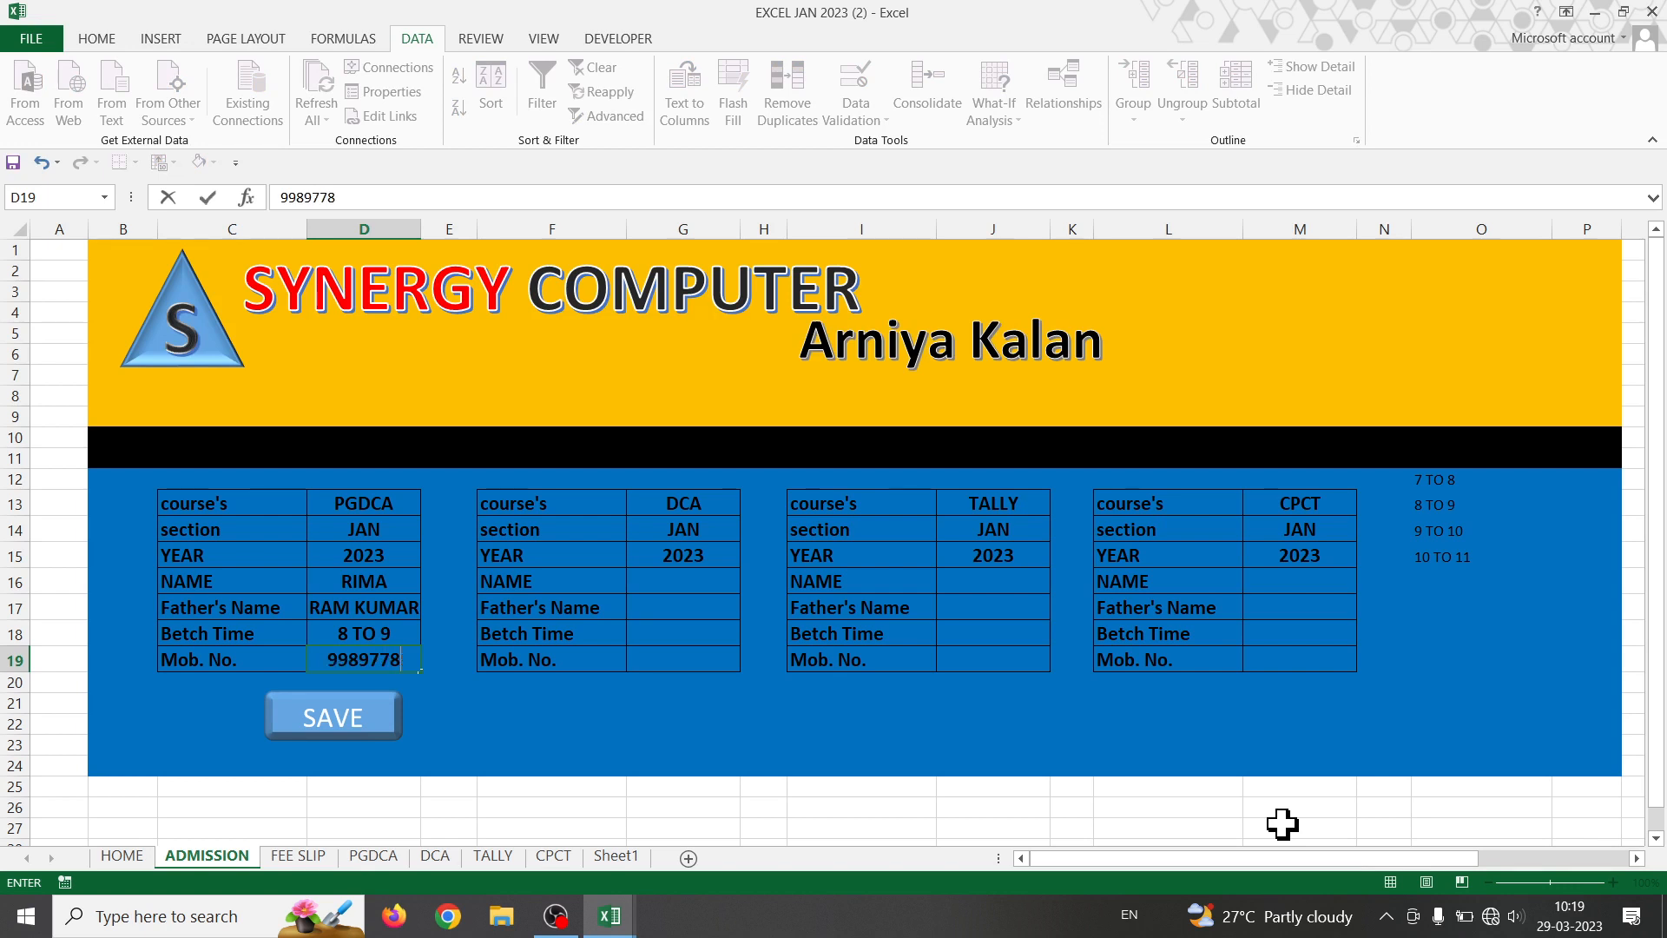
pyautogui.press('Tab')
# - Enter the DCA student's name and father's name in G16:G17, correcting a typo
pyautogui.press('Up')
pyautogui.press('Up')
pyautogui.press('Right')
pyautogui.press('Right')
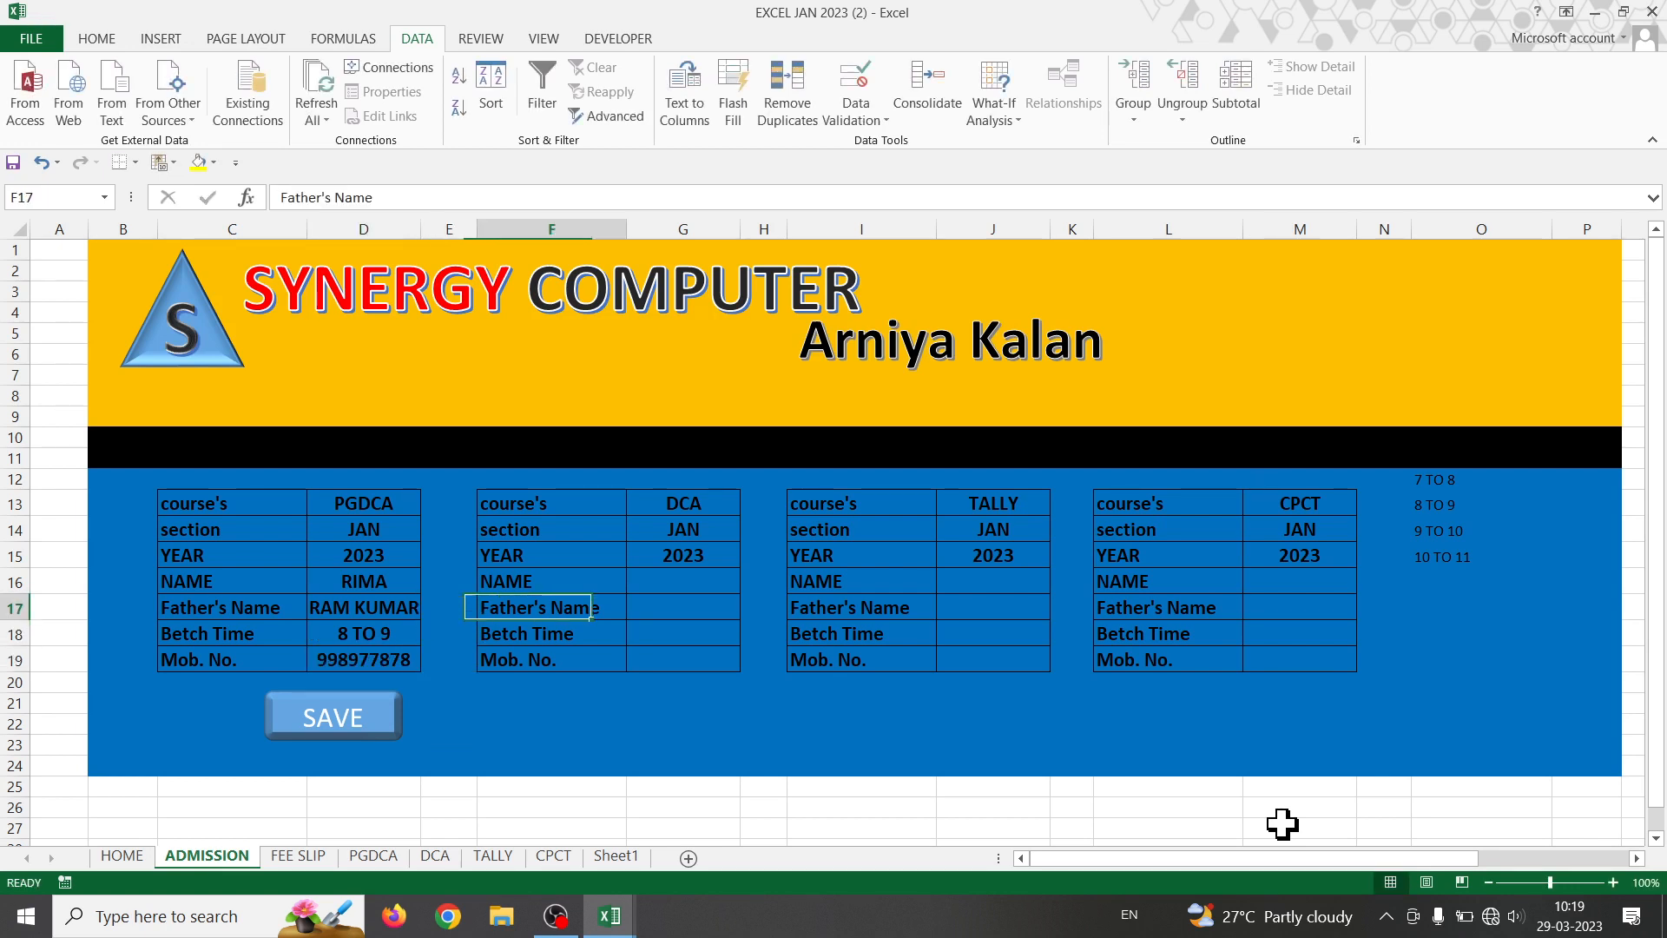
pyautogui.press('Up')
pyautogui.write('R')
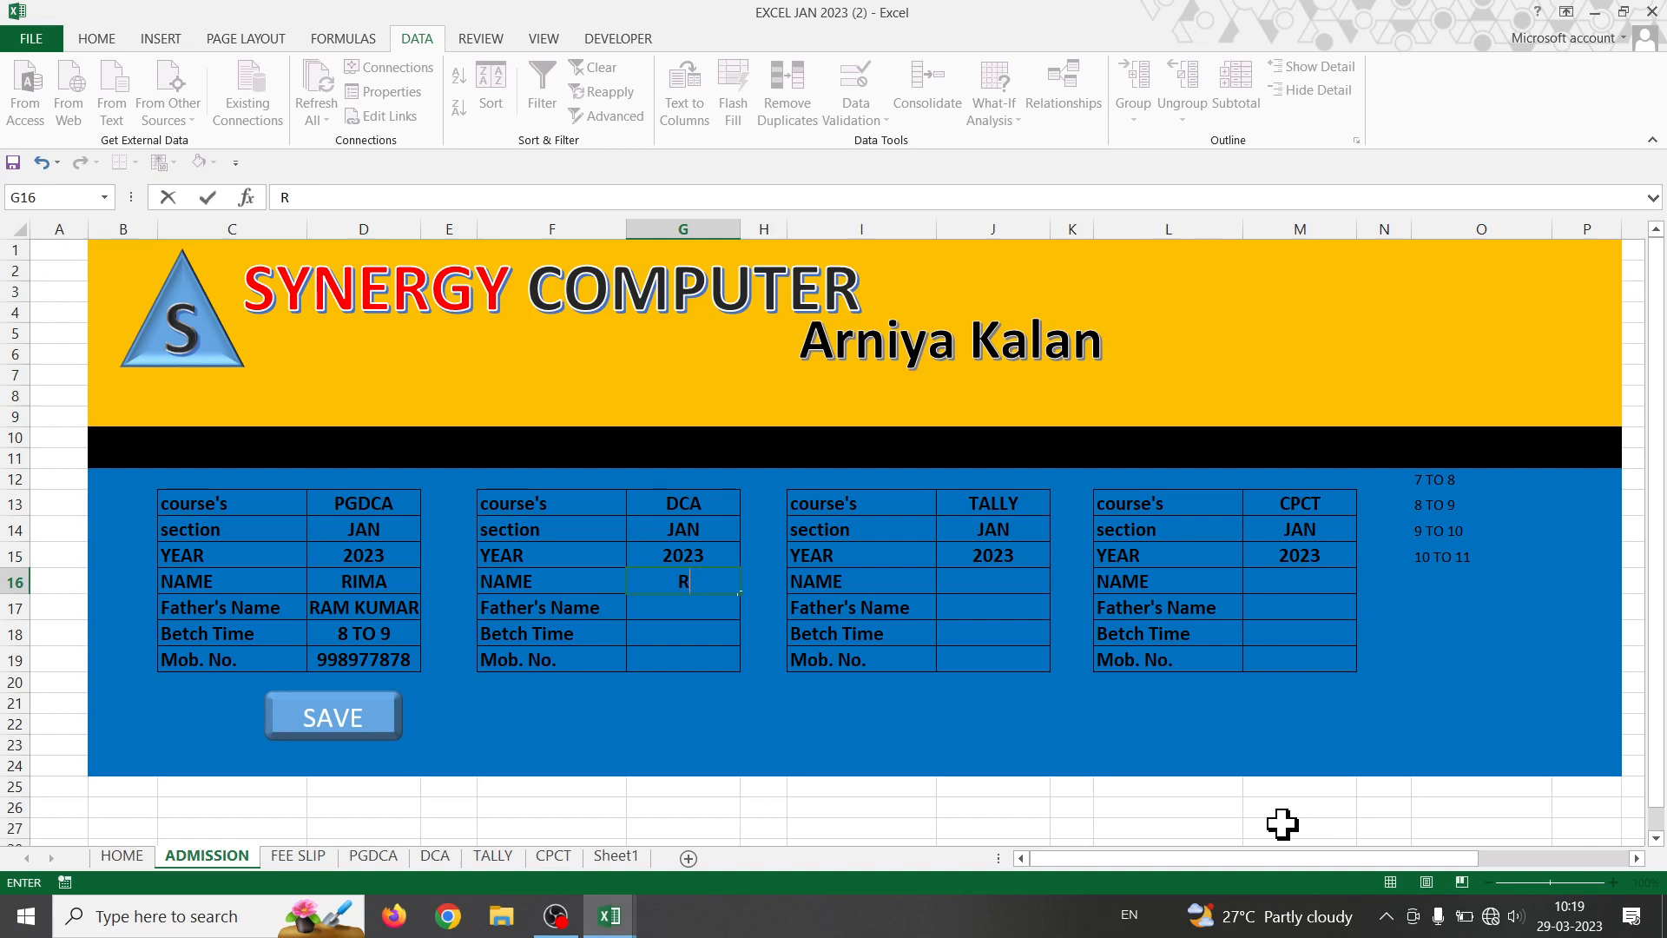
pyautogui.write('TTA')
pyautogui.press('Return')
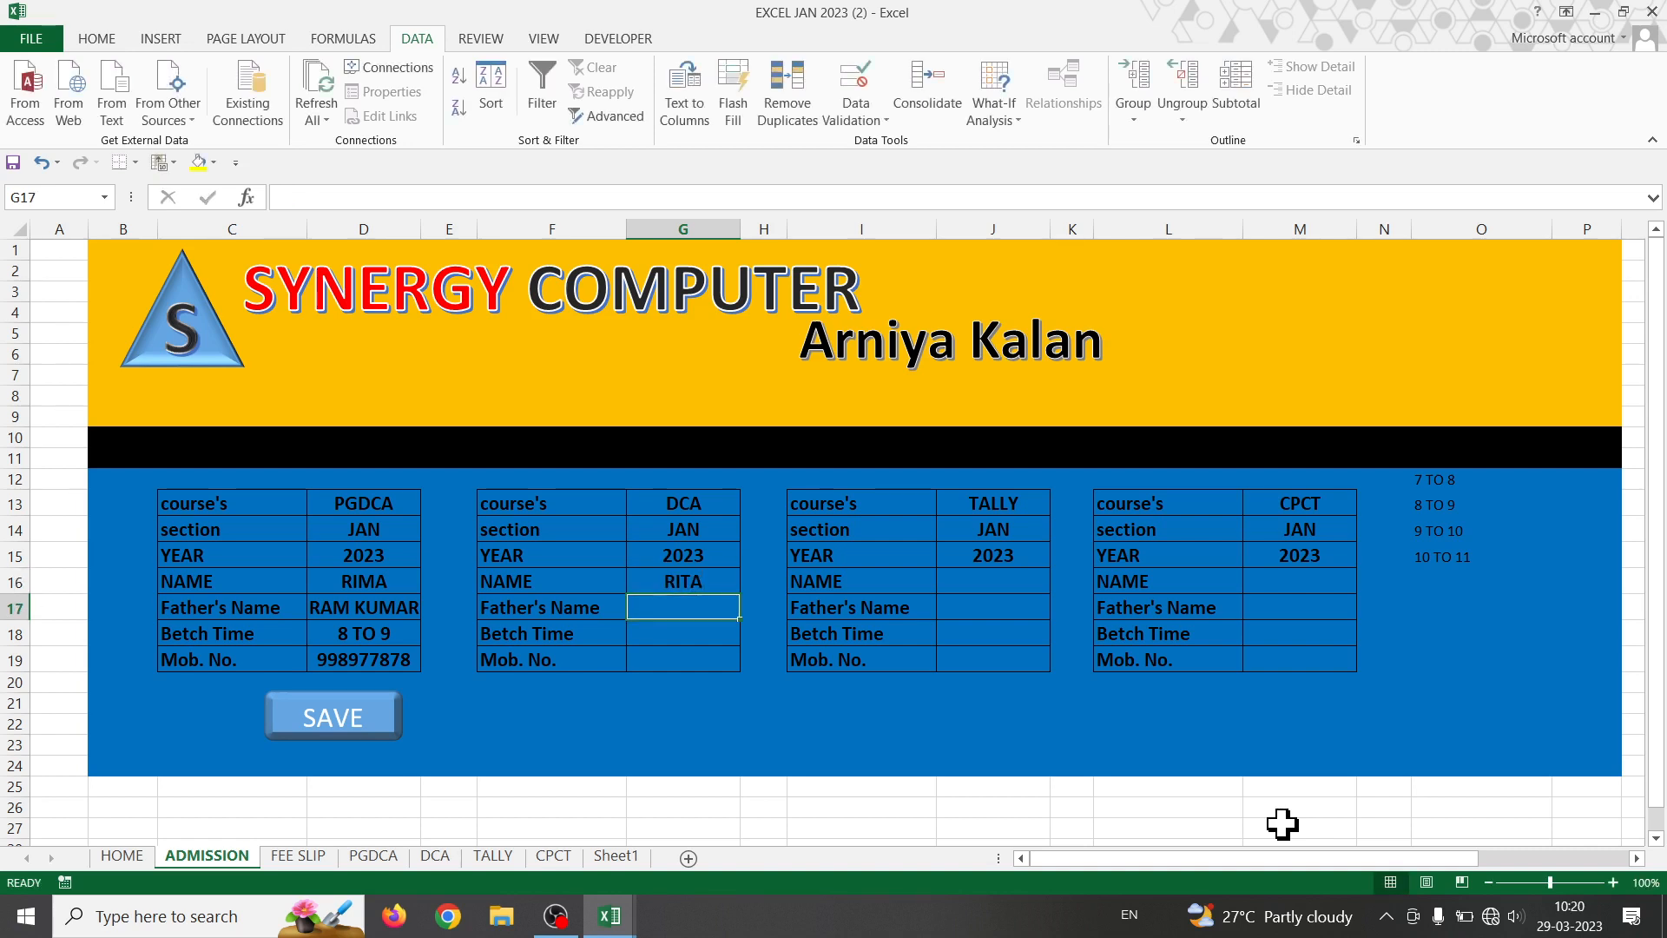
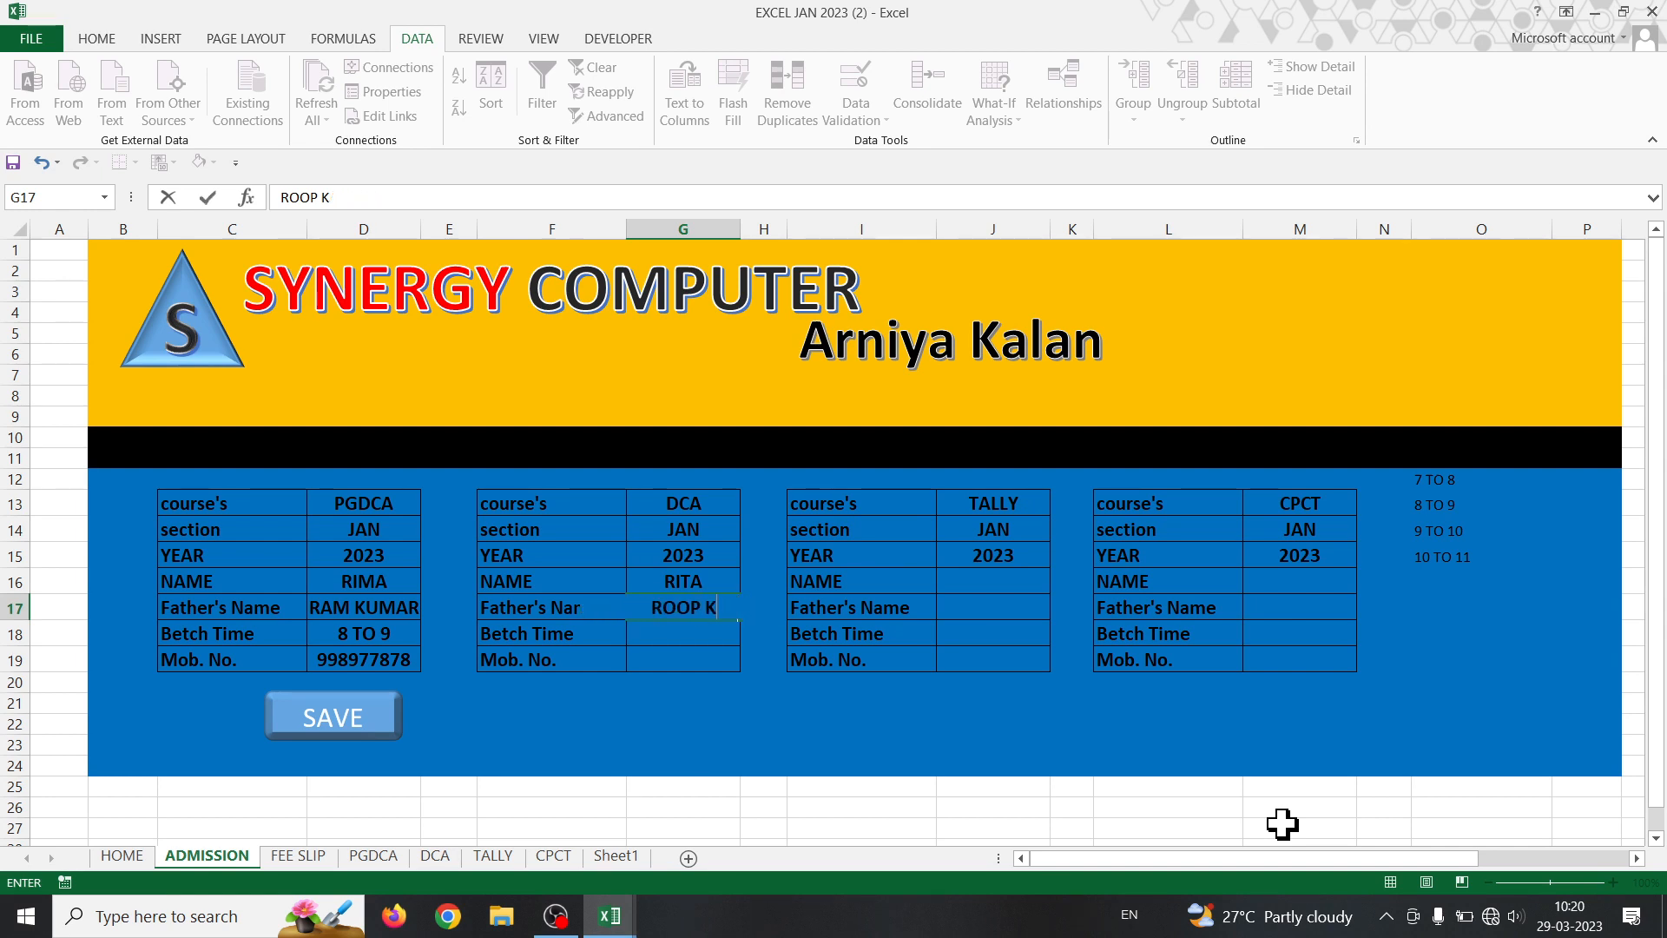
pyautogui.write('UMAR')
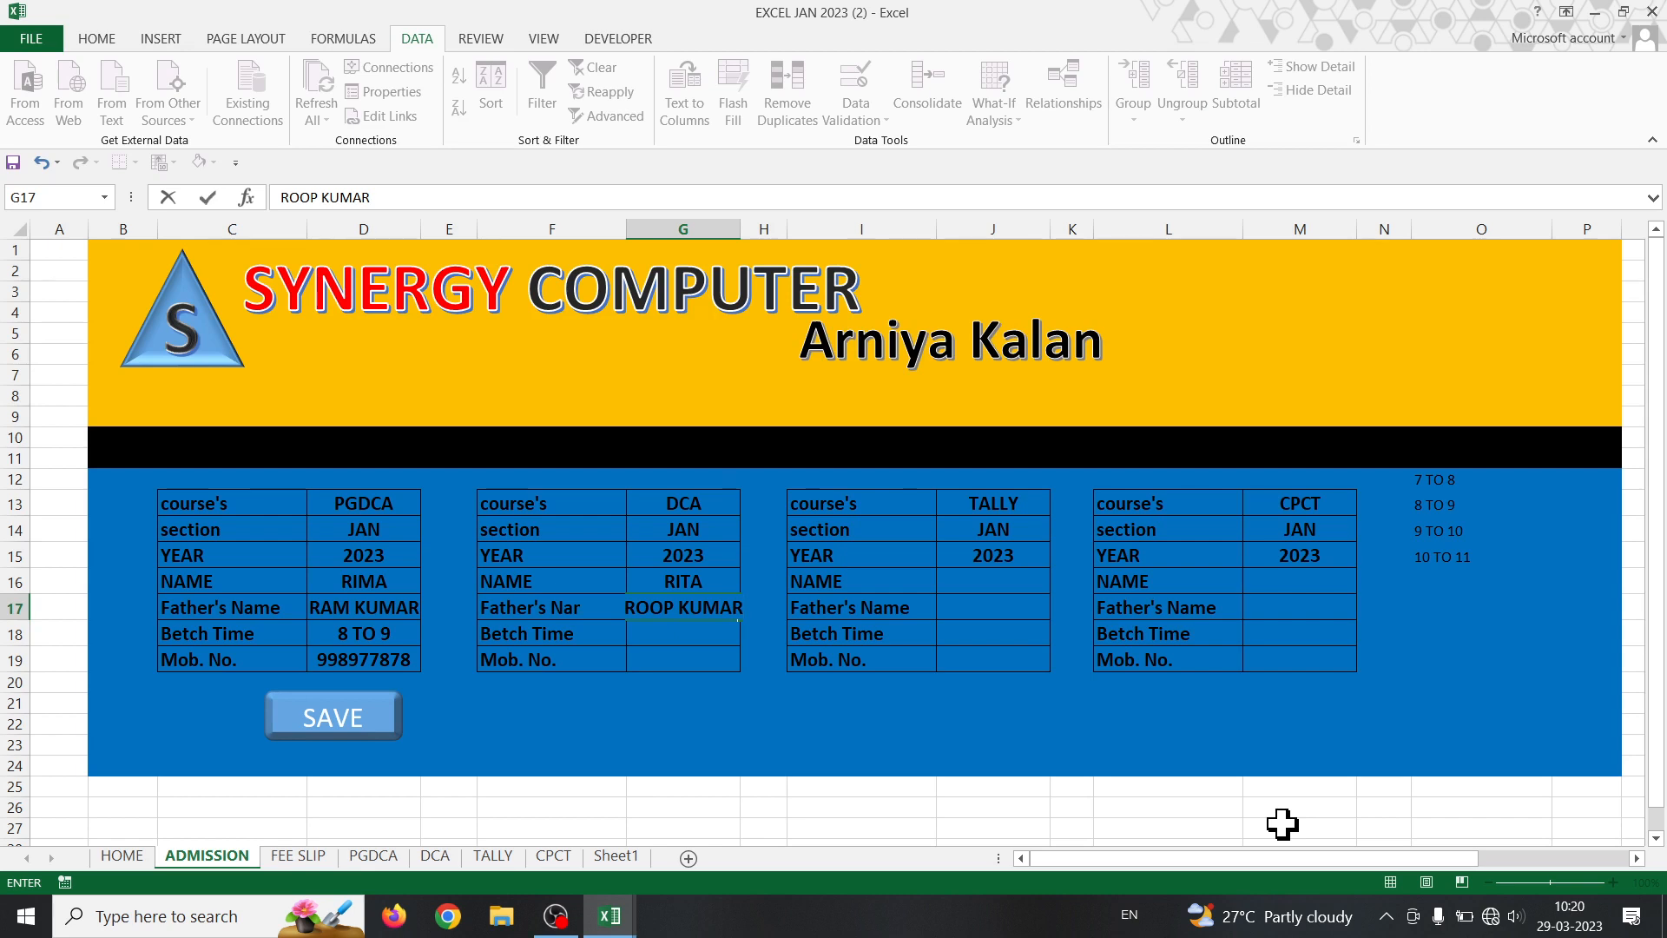
pyautogui.press('Return')
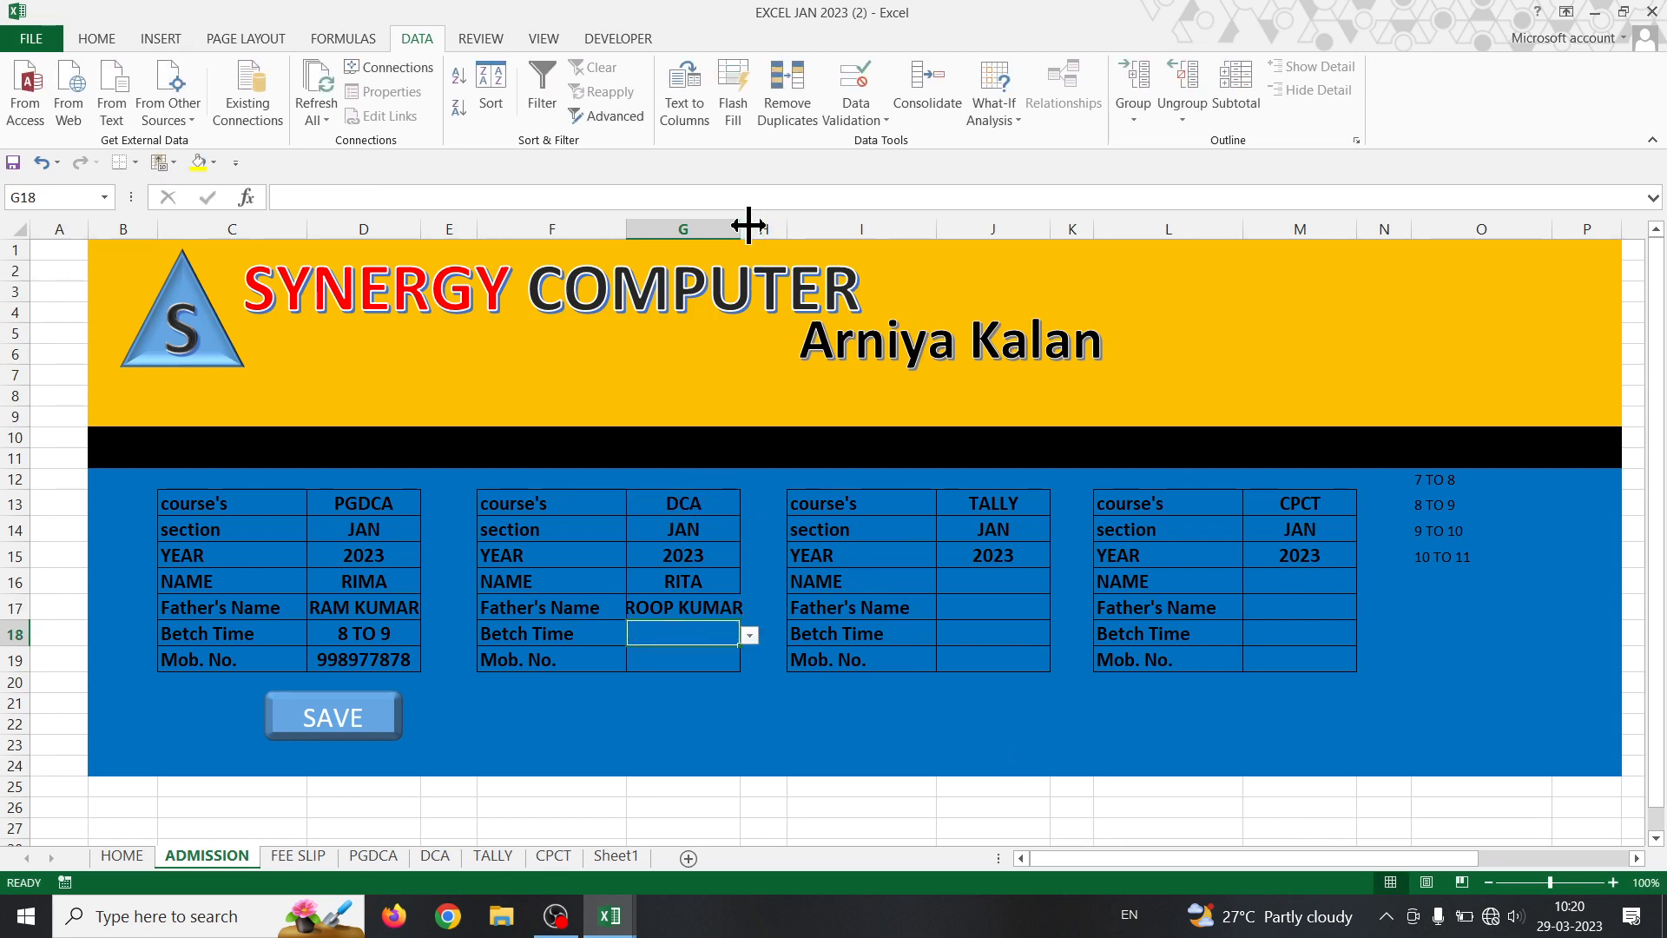
# - Widen column G and reduce the PGDCA values D13:D19 to font size 12
pyautogui.moveTo(741, 229); pyautogui.dragTo(743, 230)
pyautogui.moveTo(694, 496); pyautogui.dragTo(692, 648)
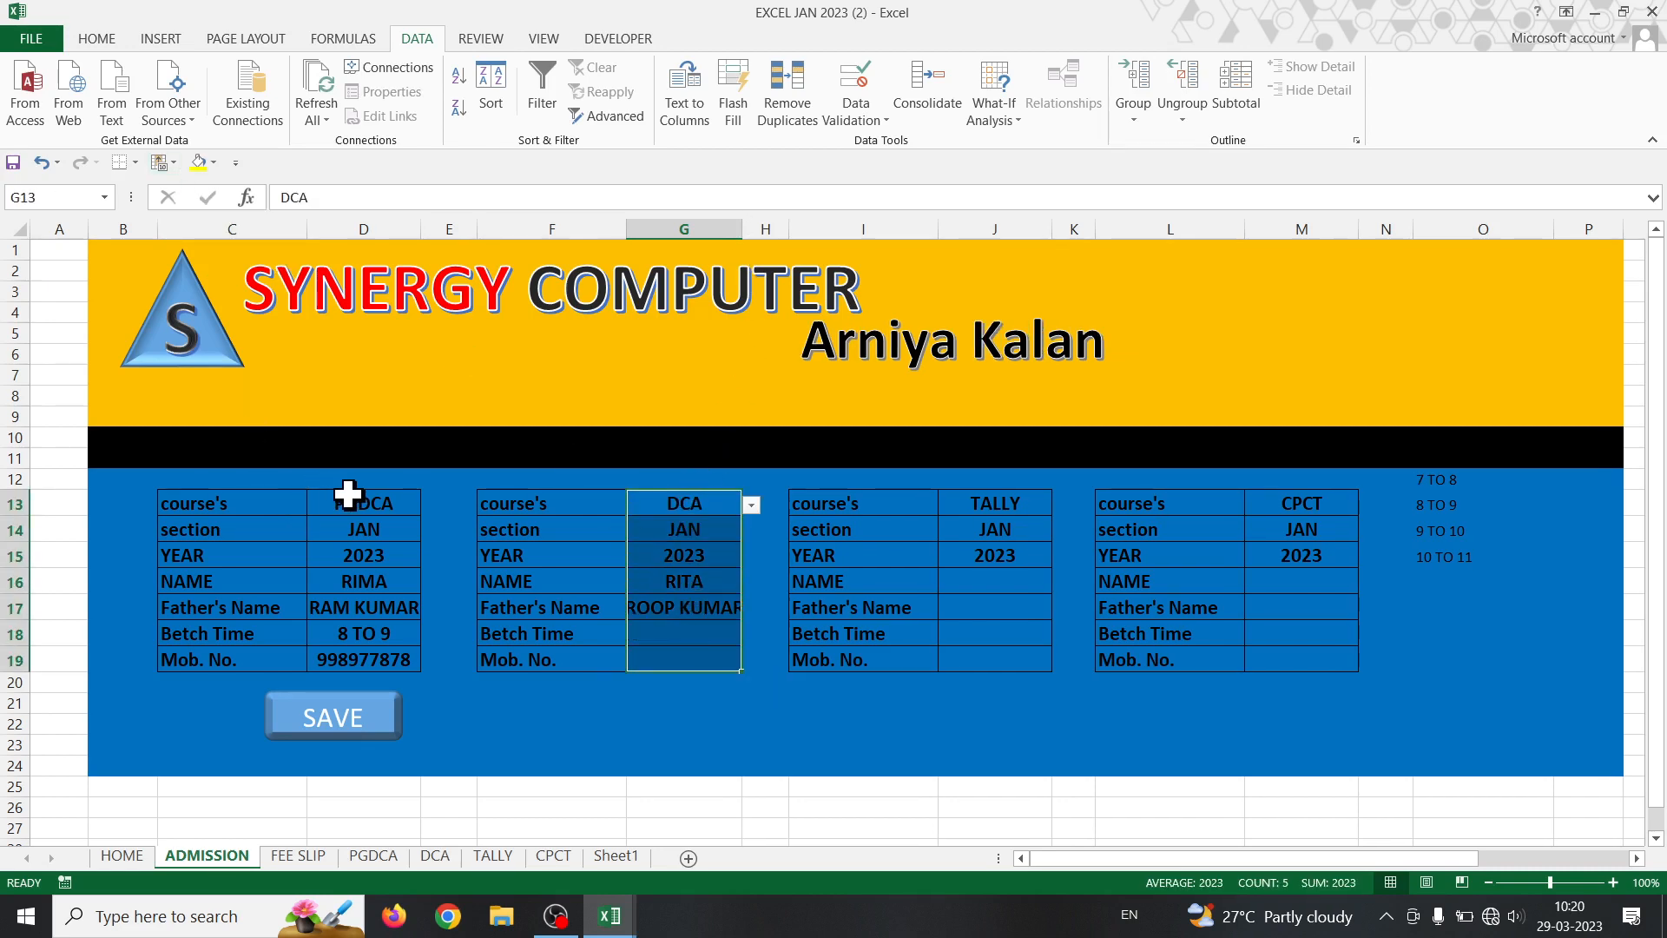
pyautogui.moveTo(345, 502); pyautogui.dragTo(354, 658)
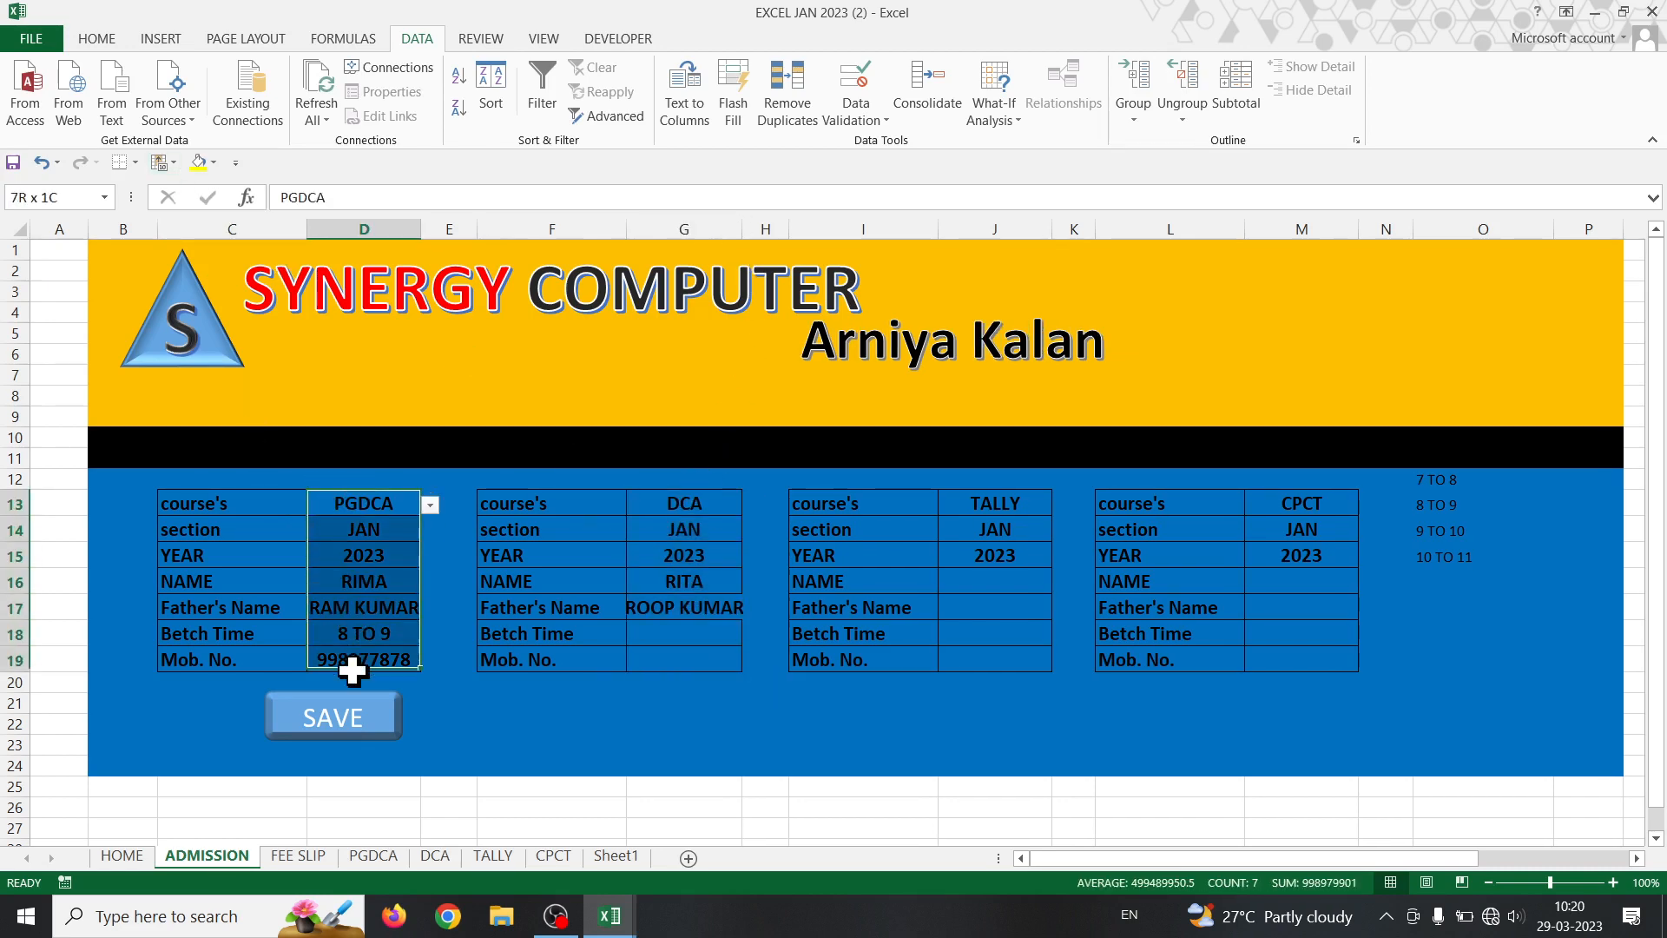
pyautogui.click(100, 39)
pyautogui.click(341, 78)
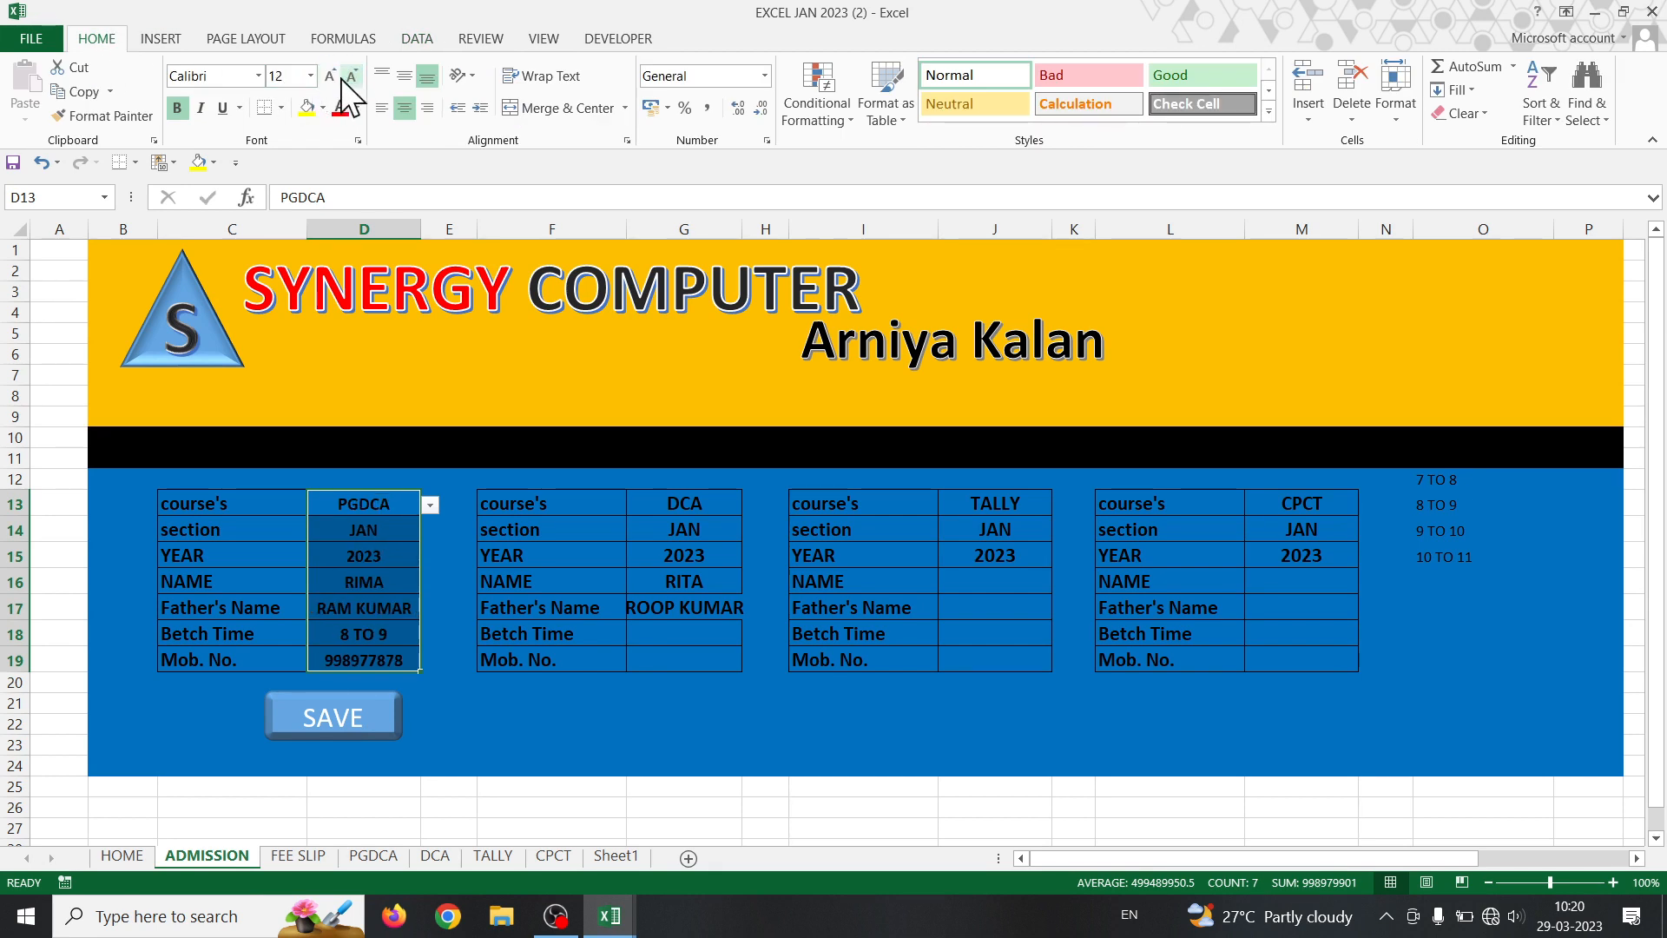
pyautogui.click(146, 121)
# - Copy the PGDCA formatting onto the DCA, TALLY and CPCT value columns G, J and M
pyautogui.moveTo(682, 502)
pyautogui.mouseDown()
pyautogui.moveTo(689, 674)
pyautogui.moveTo(679, 656)
pyautogui.mouseUp()
pyautogui.click(112, 117)
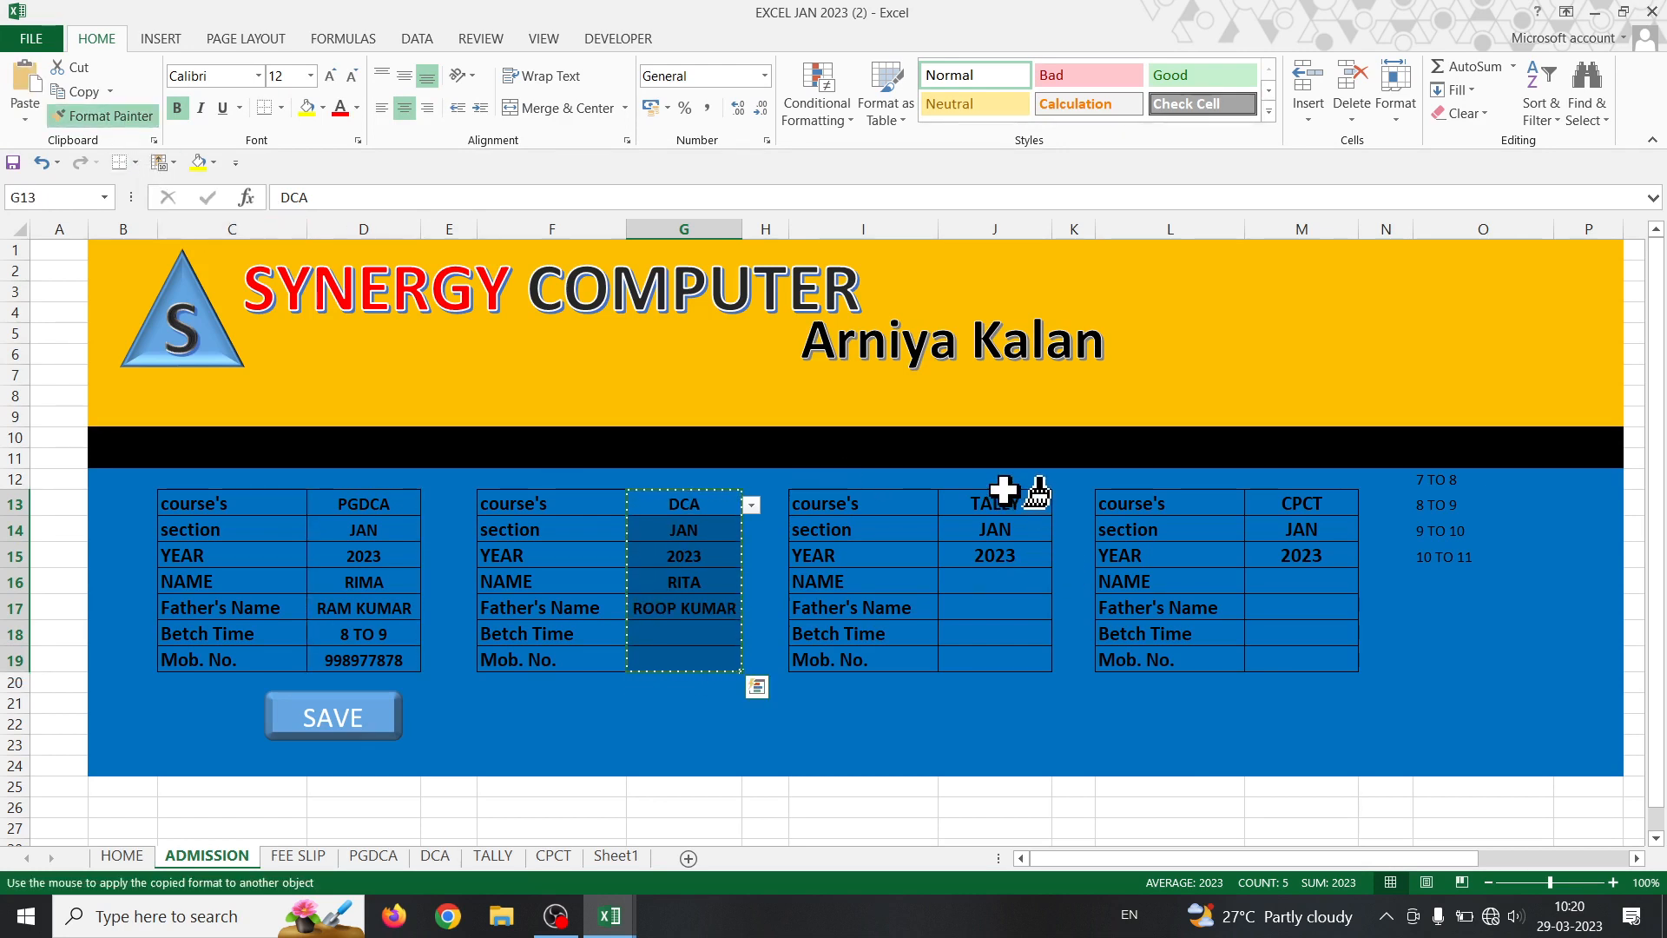
pyautogui.moveTo(999, 502); pyautogui.dragTo(997, 651)
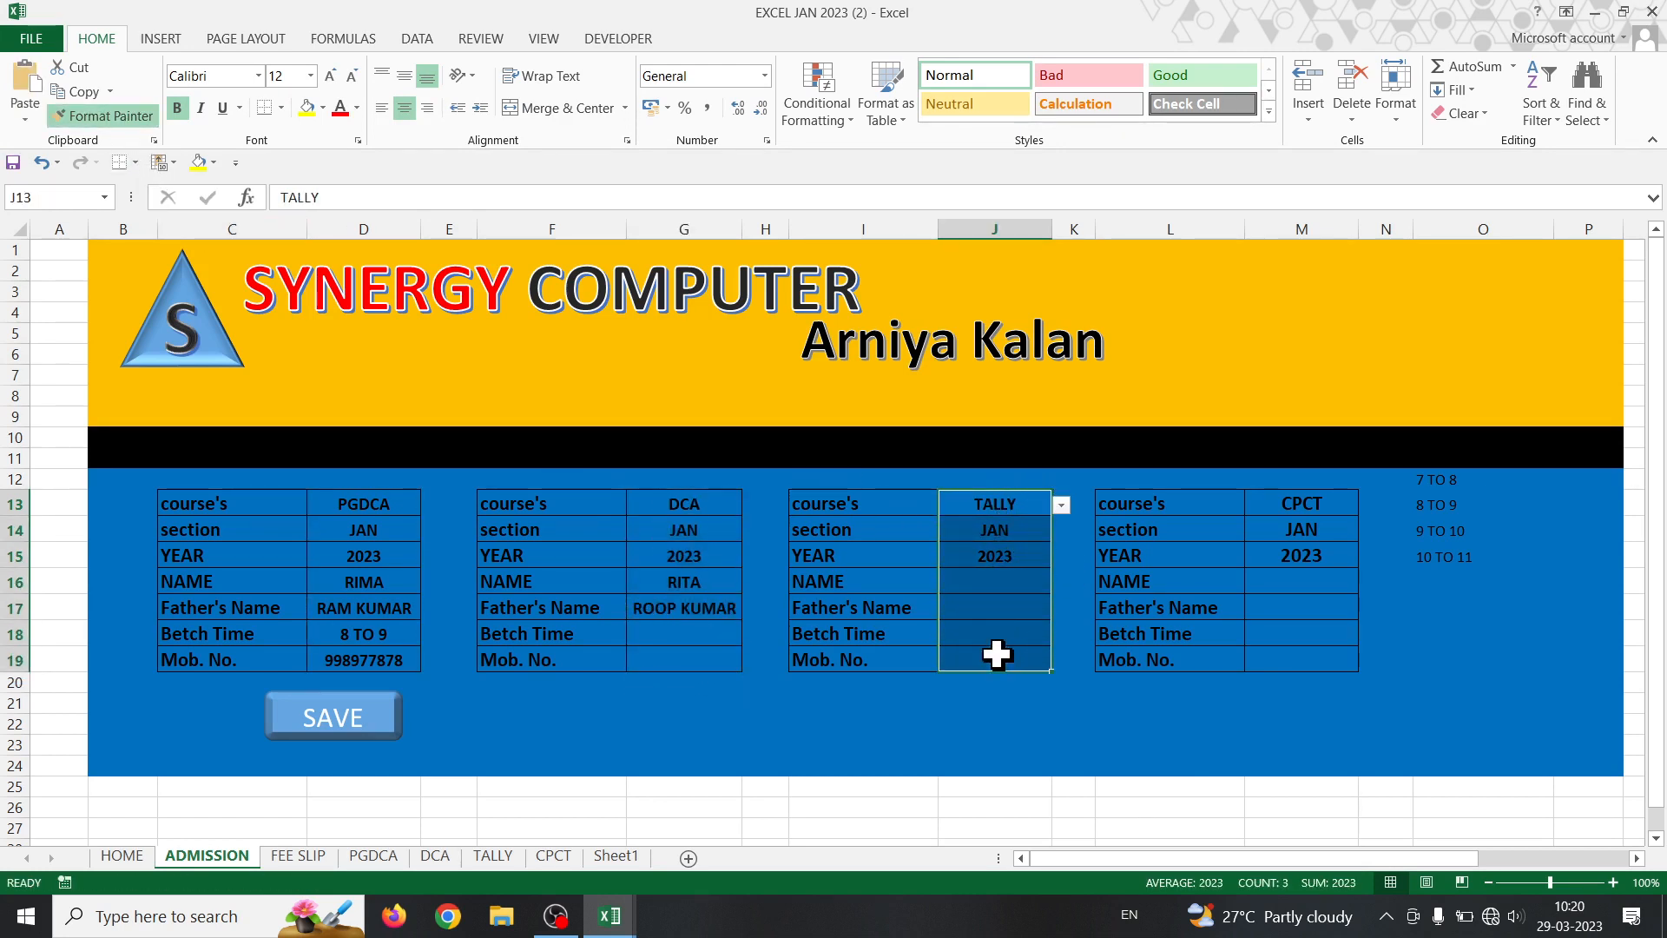
pyautogui.click(109, 119)
pyautogui.moveTo(1337, 504); pyautogui.dragTo(1327, 661)
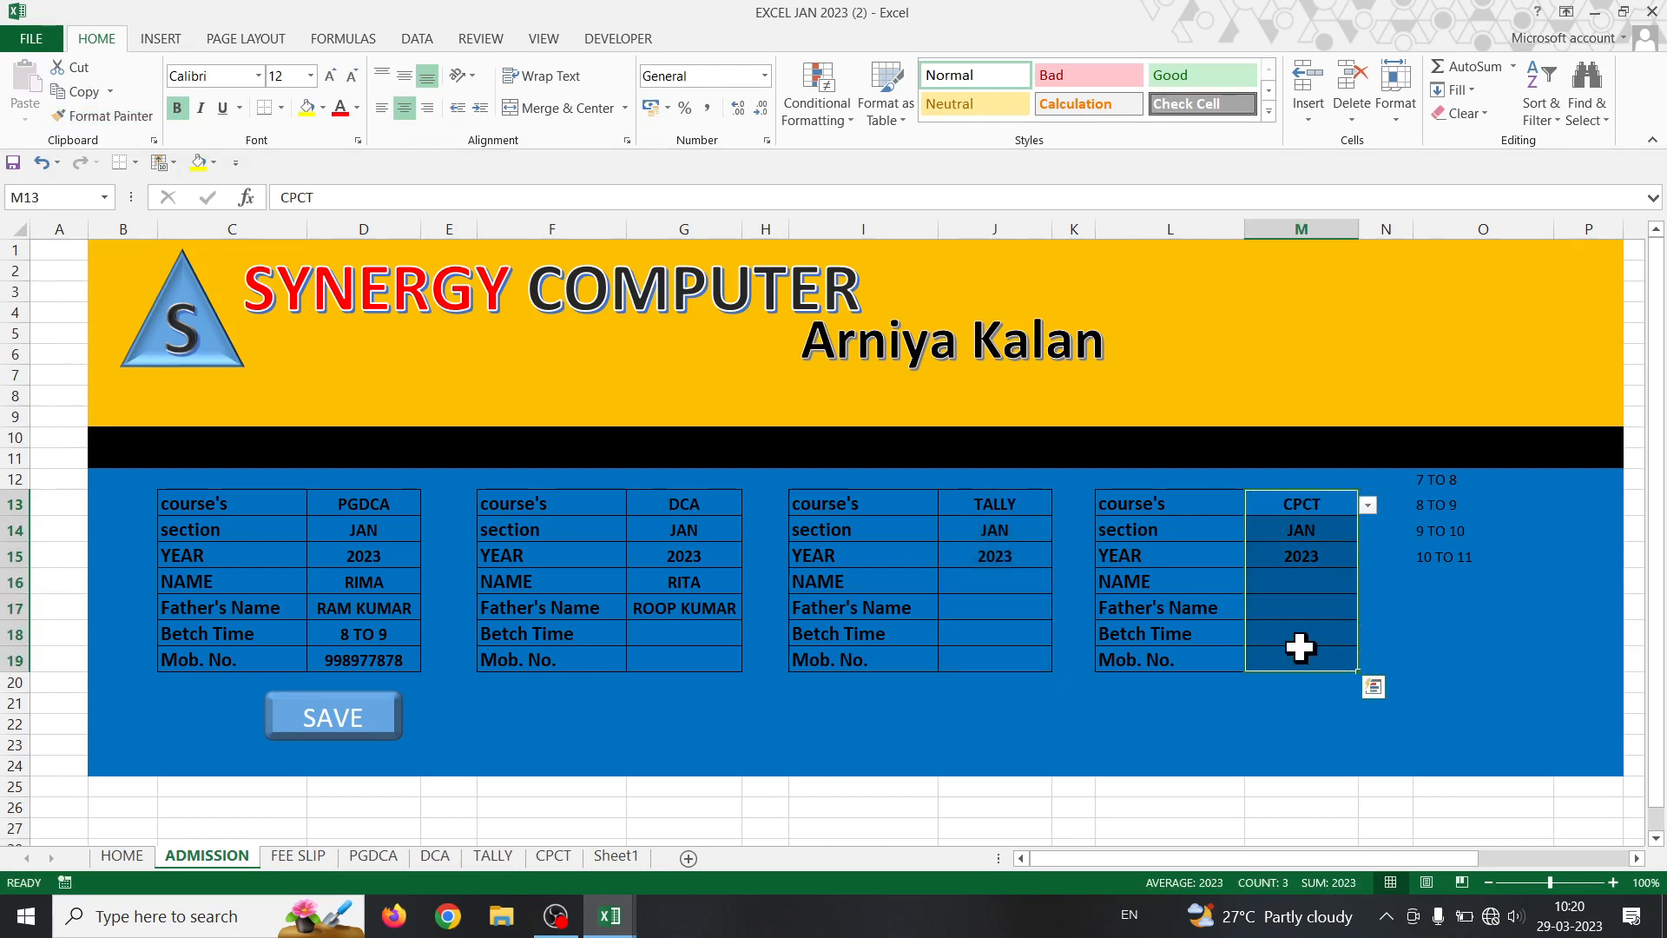
# - Set the DCA batch time to 8 TO 9 and enter the mobile number in G19
pyautogui.click(689, 639)
pyautogui.hotkey('alt', 'Down')
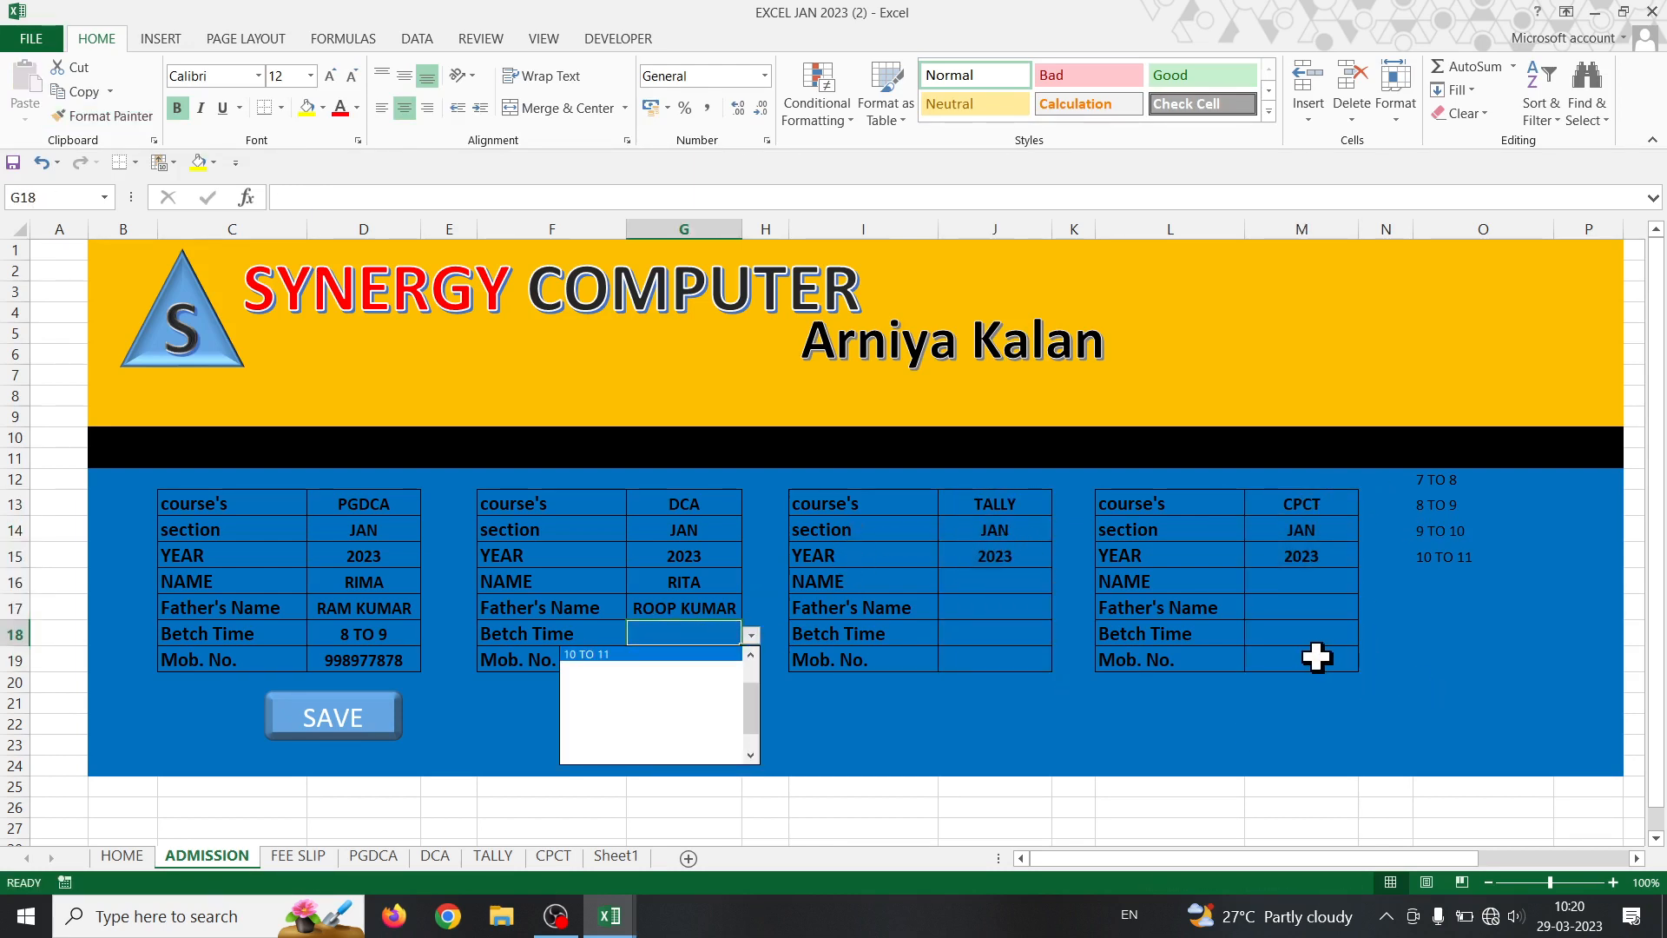
pyautogui.press('Down')
pyautogui.press('Down')
pyautogui.press('Return')
pyautogui.press('Return')
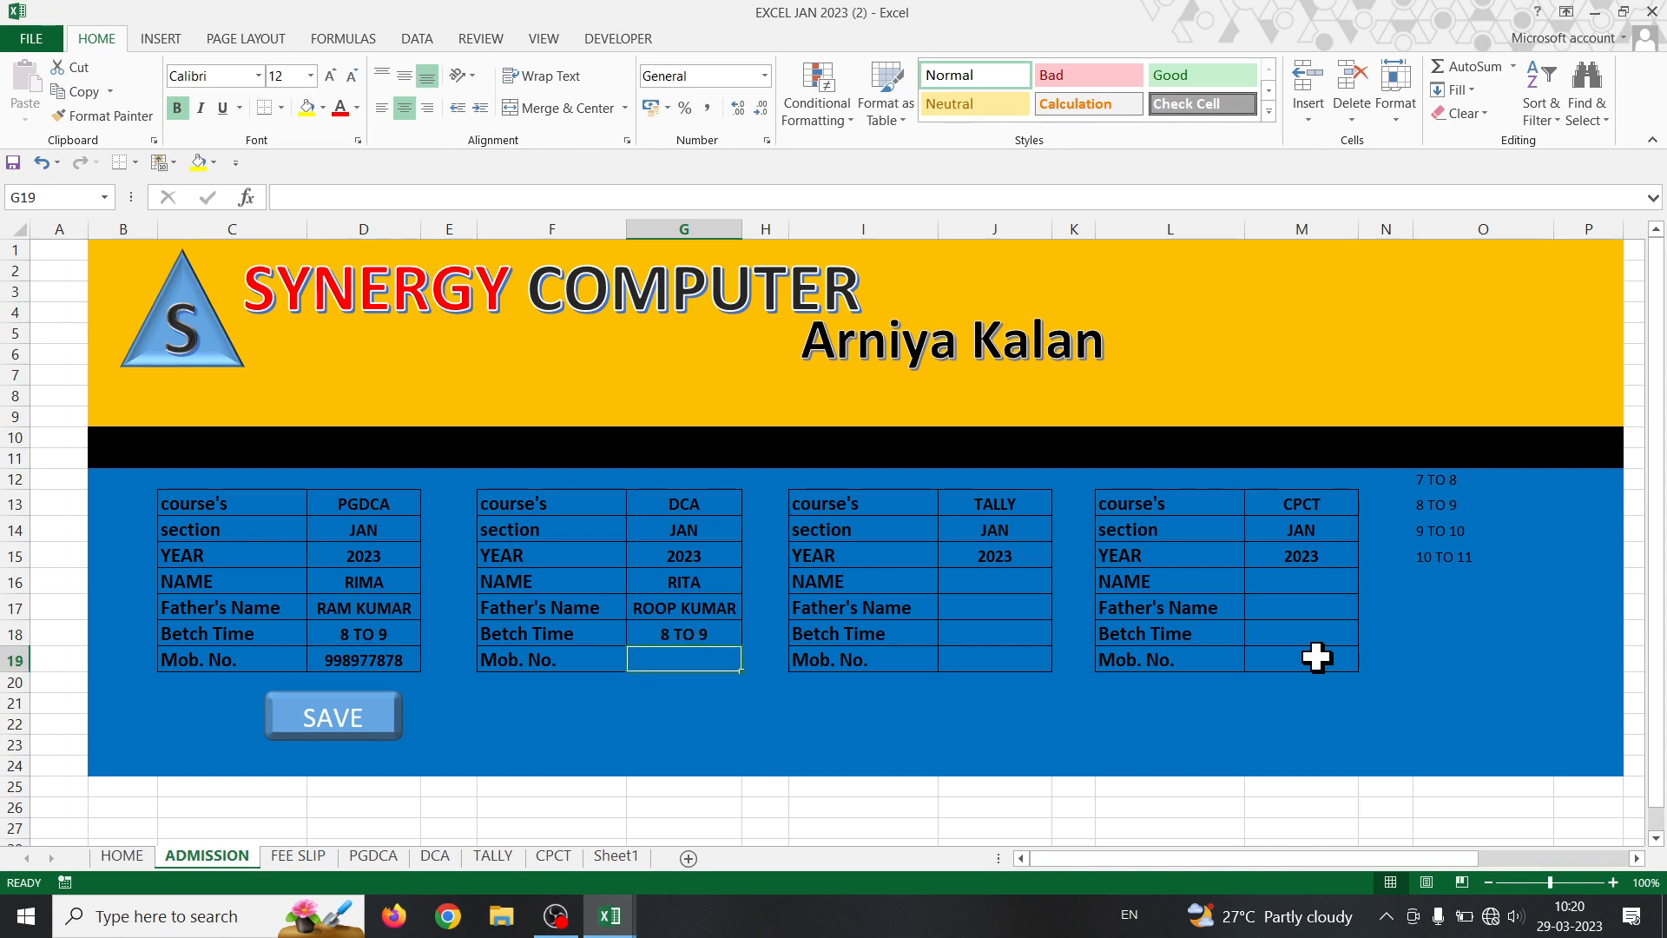
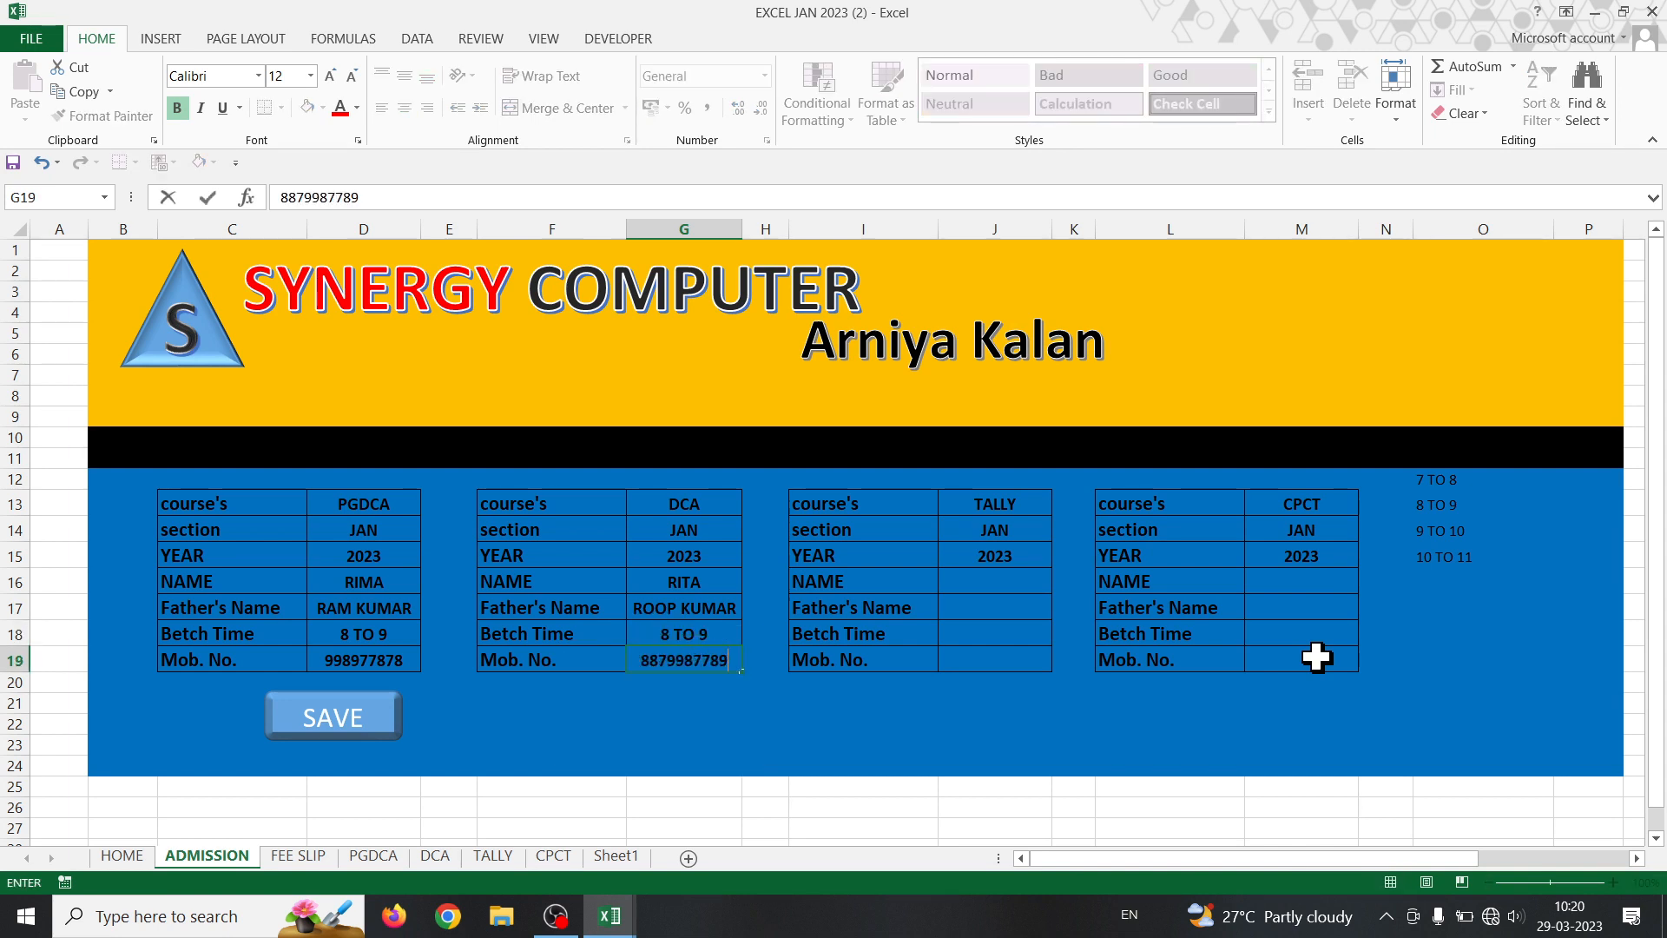
# - Fill the TALLY form with a student name, father's name, batch 9 TO 10 and a mobile number
pyautogui.click(997, 580)
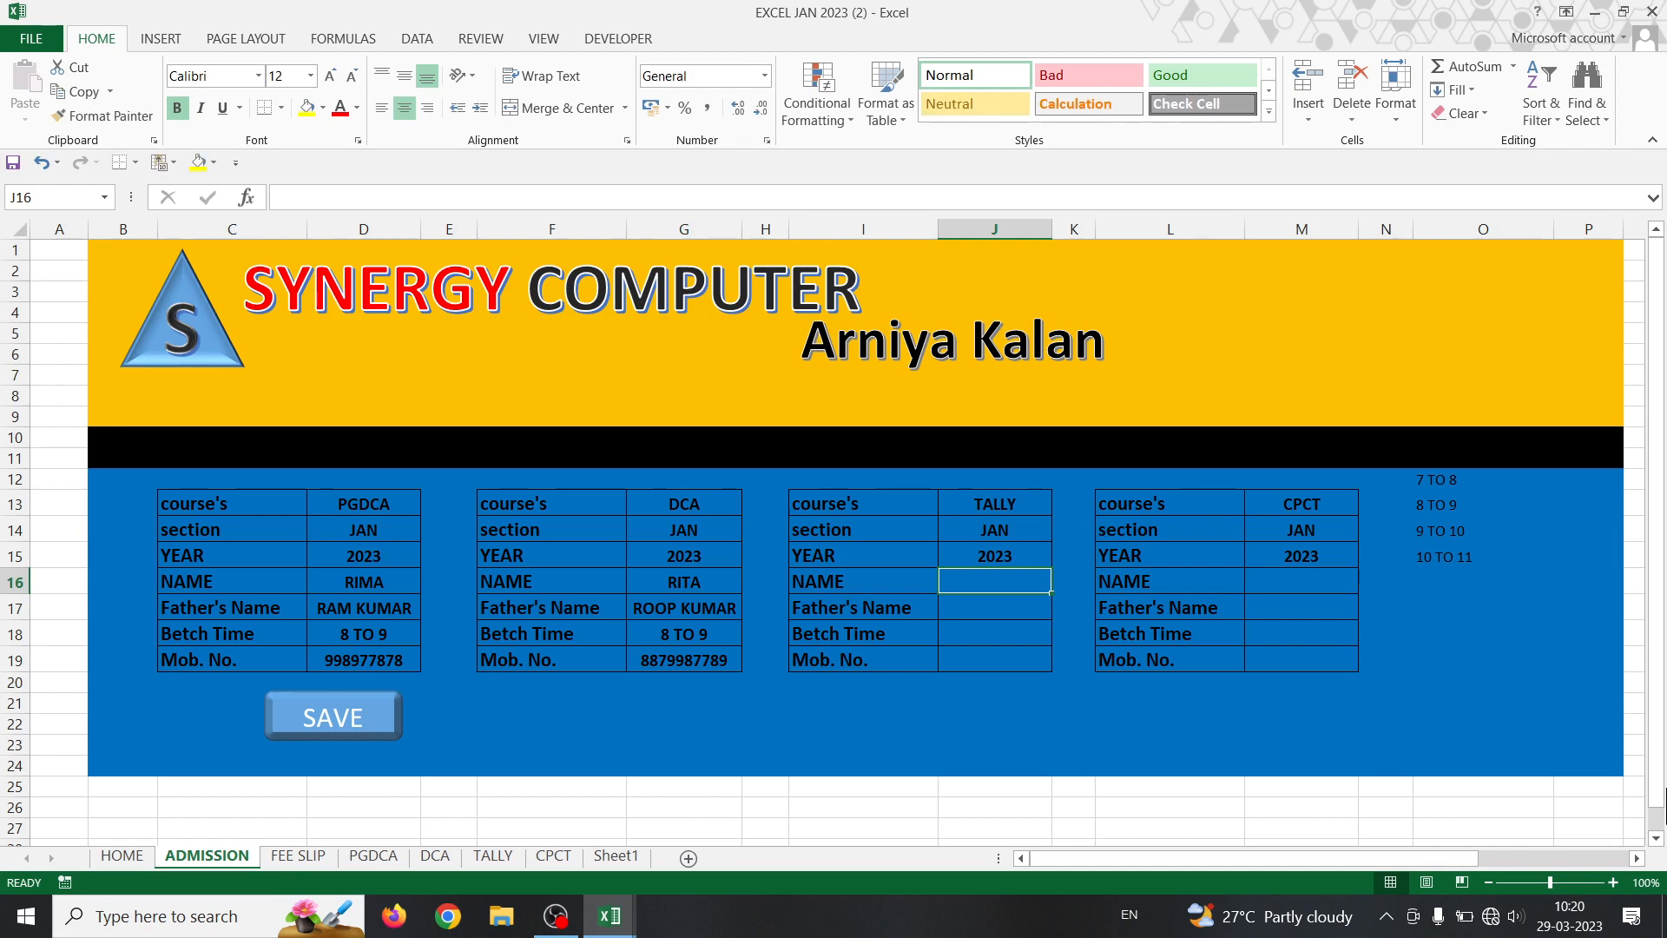
pyautogui.write('ROOP')
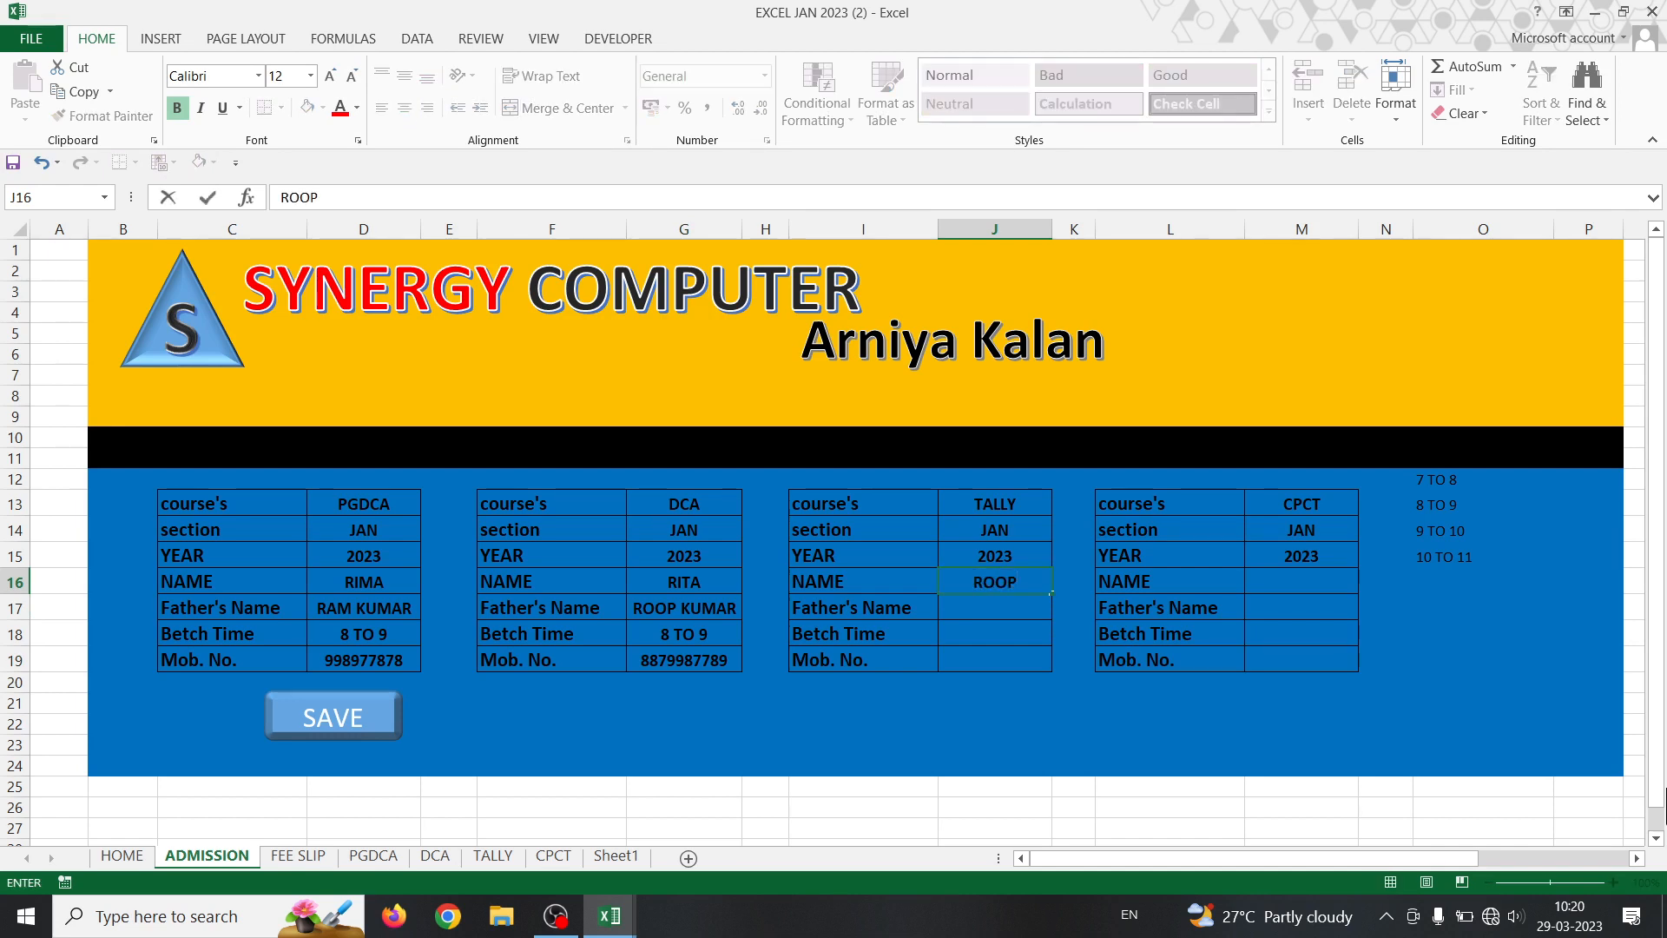
pyautogui.press('Return')
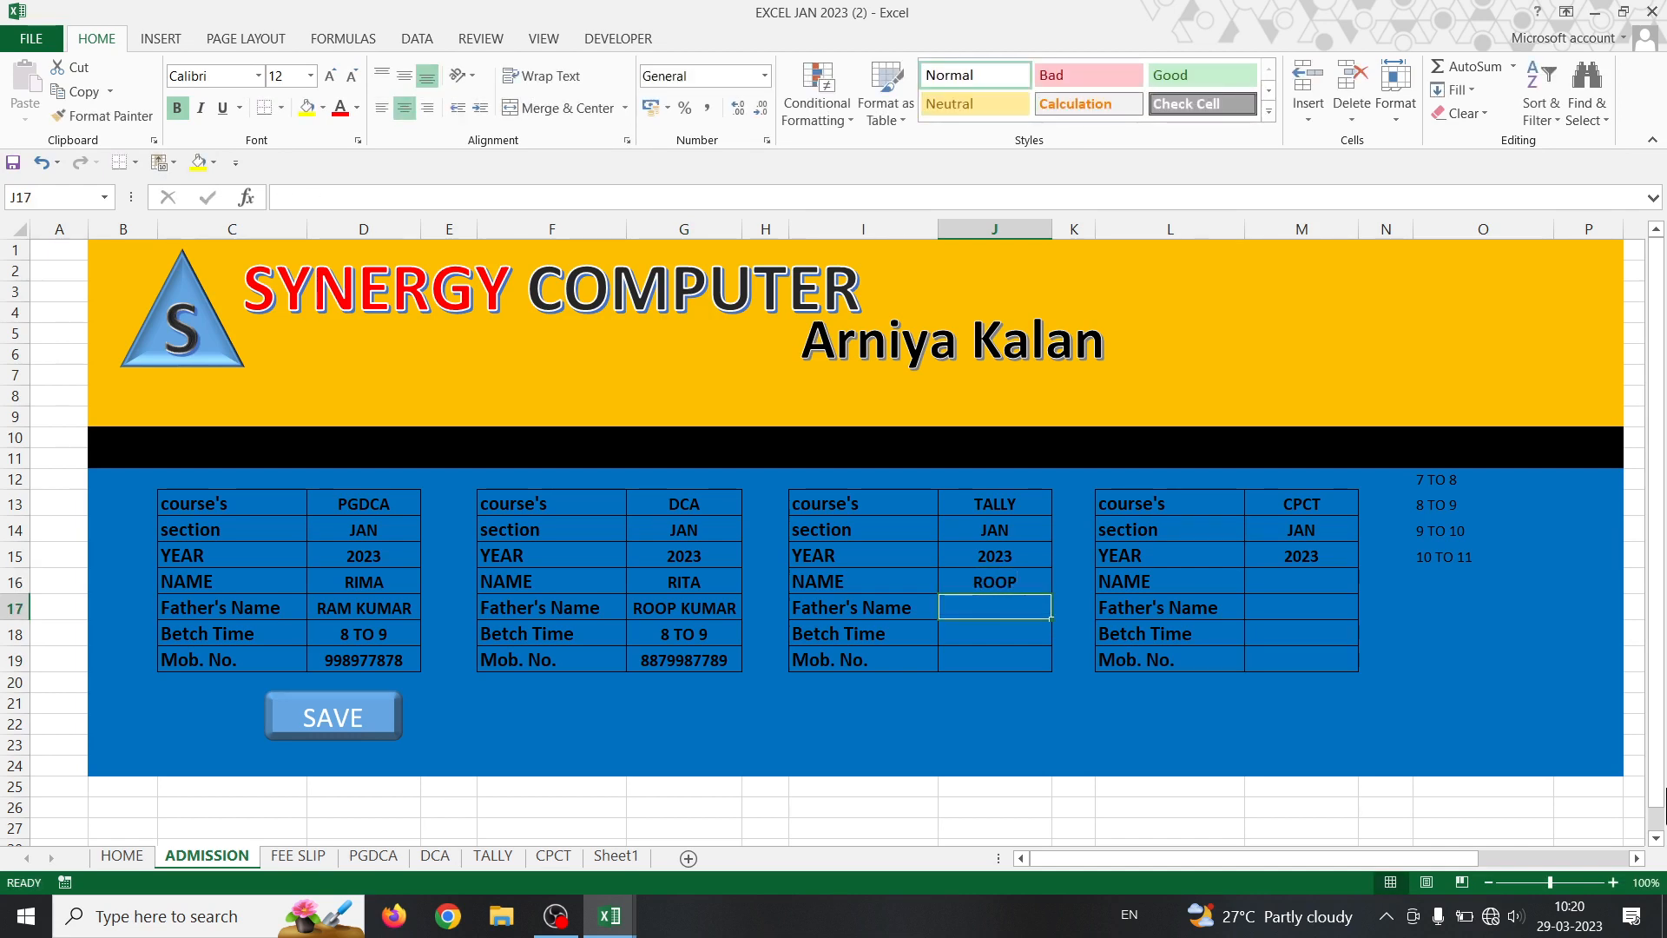
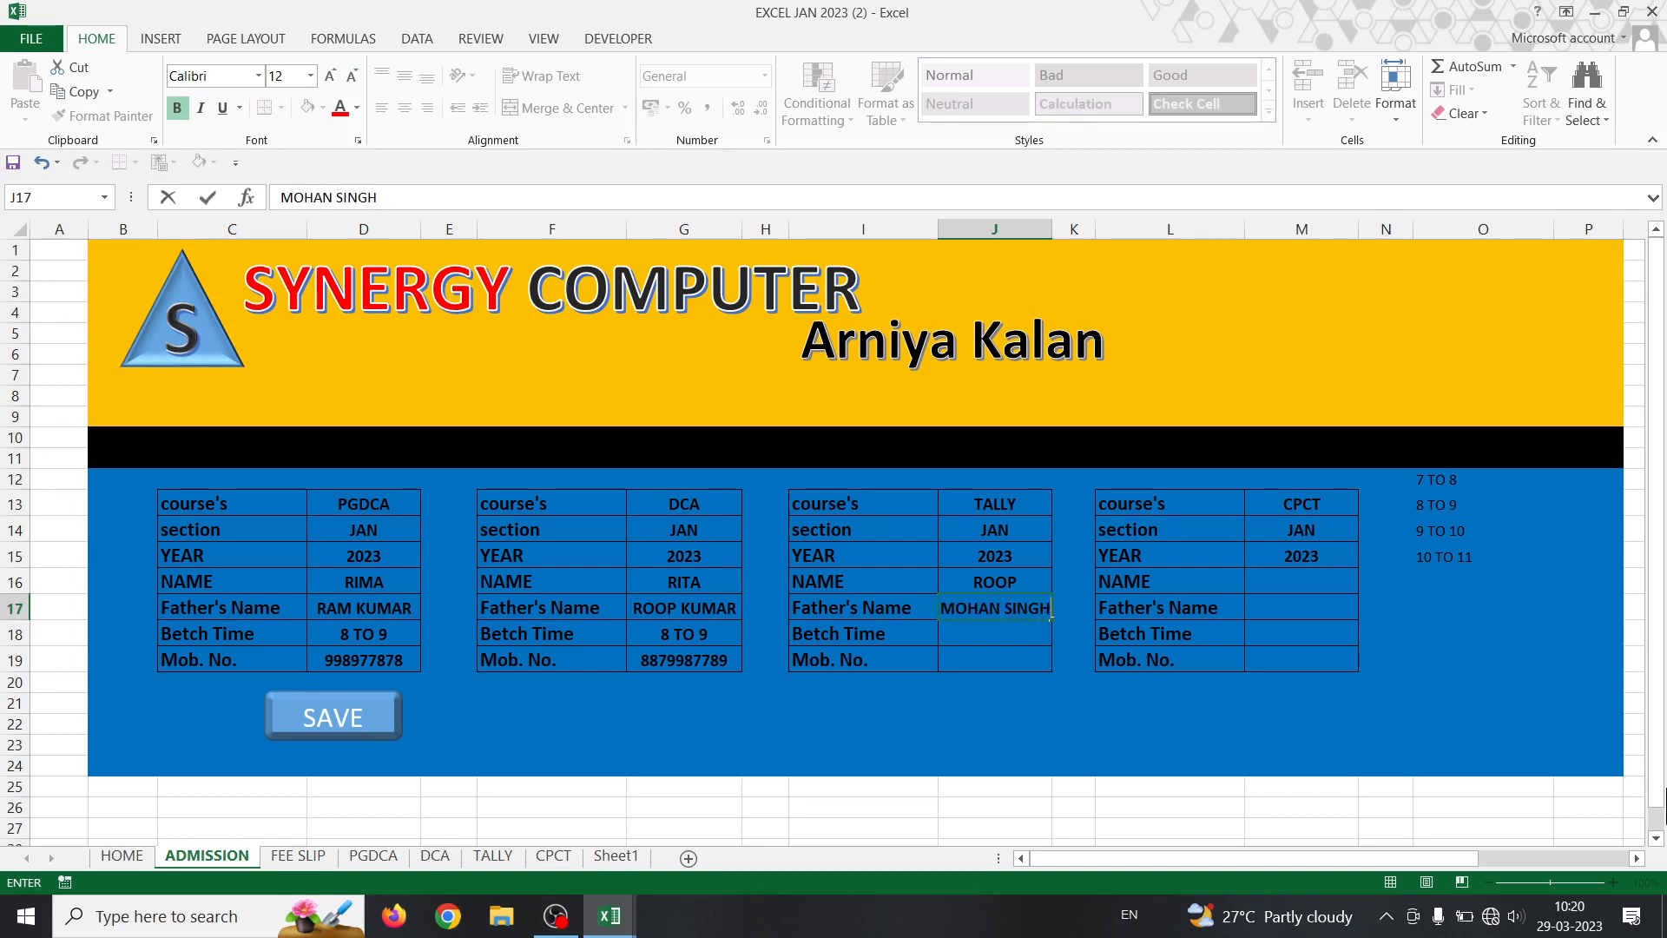
pyautogui.press('Return')
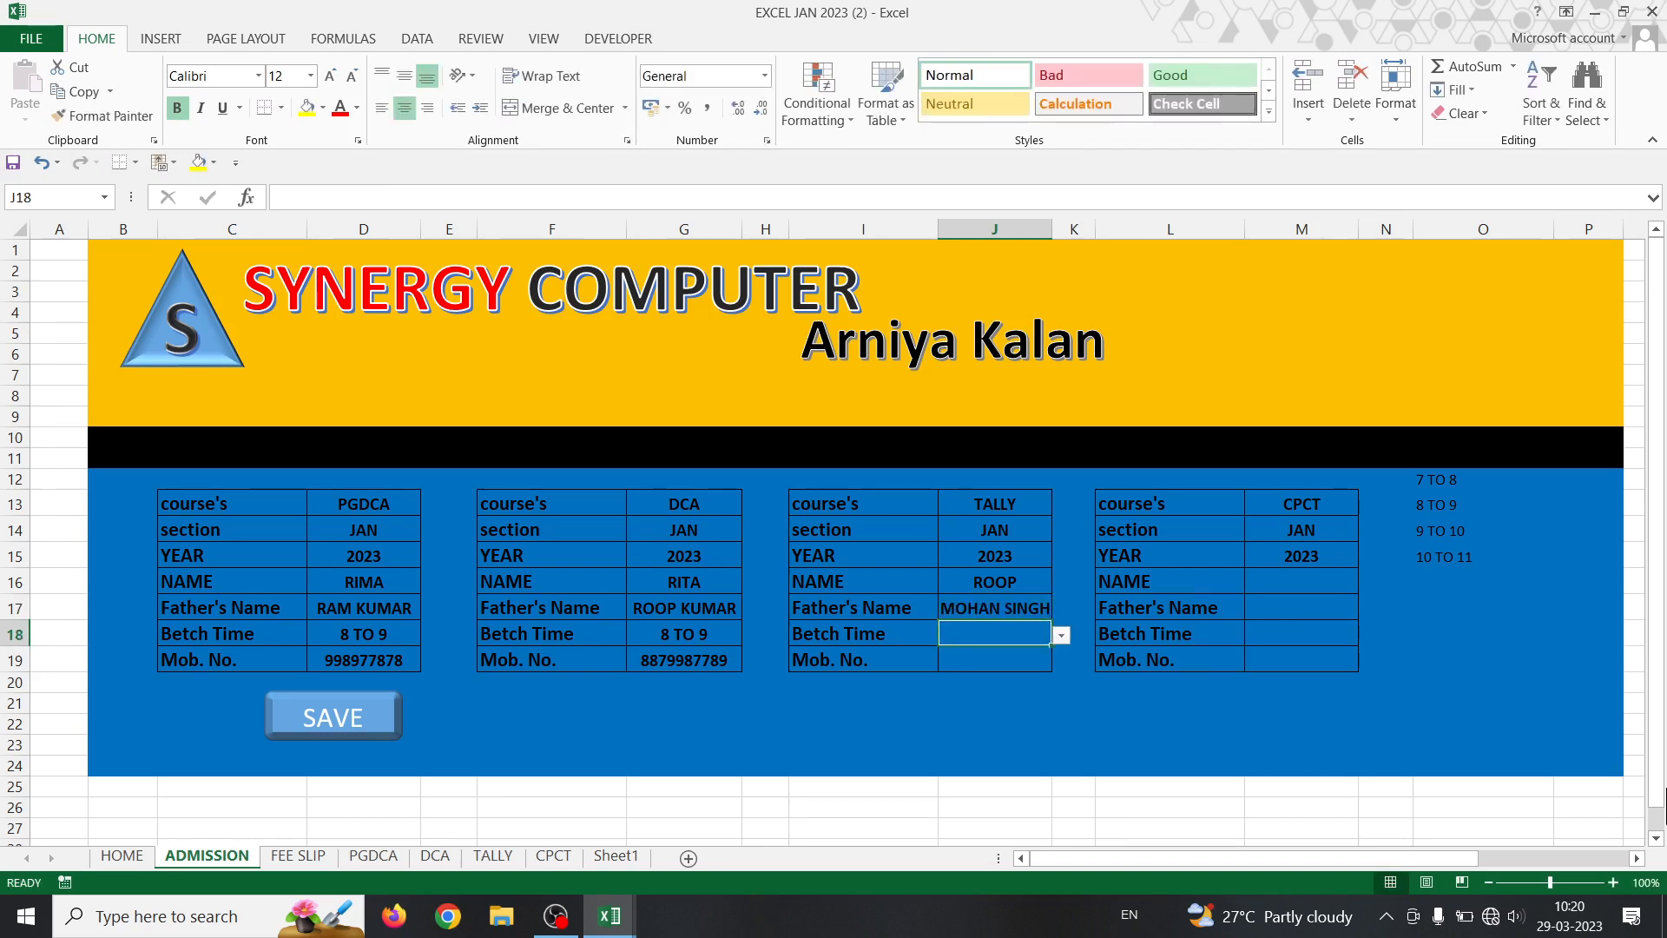
pyautogui.hotkey('alt', 'Down')
pyautogui.press('Return')
pyautogui.press('Return')
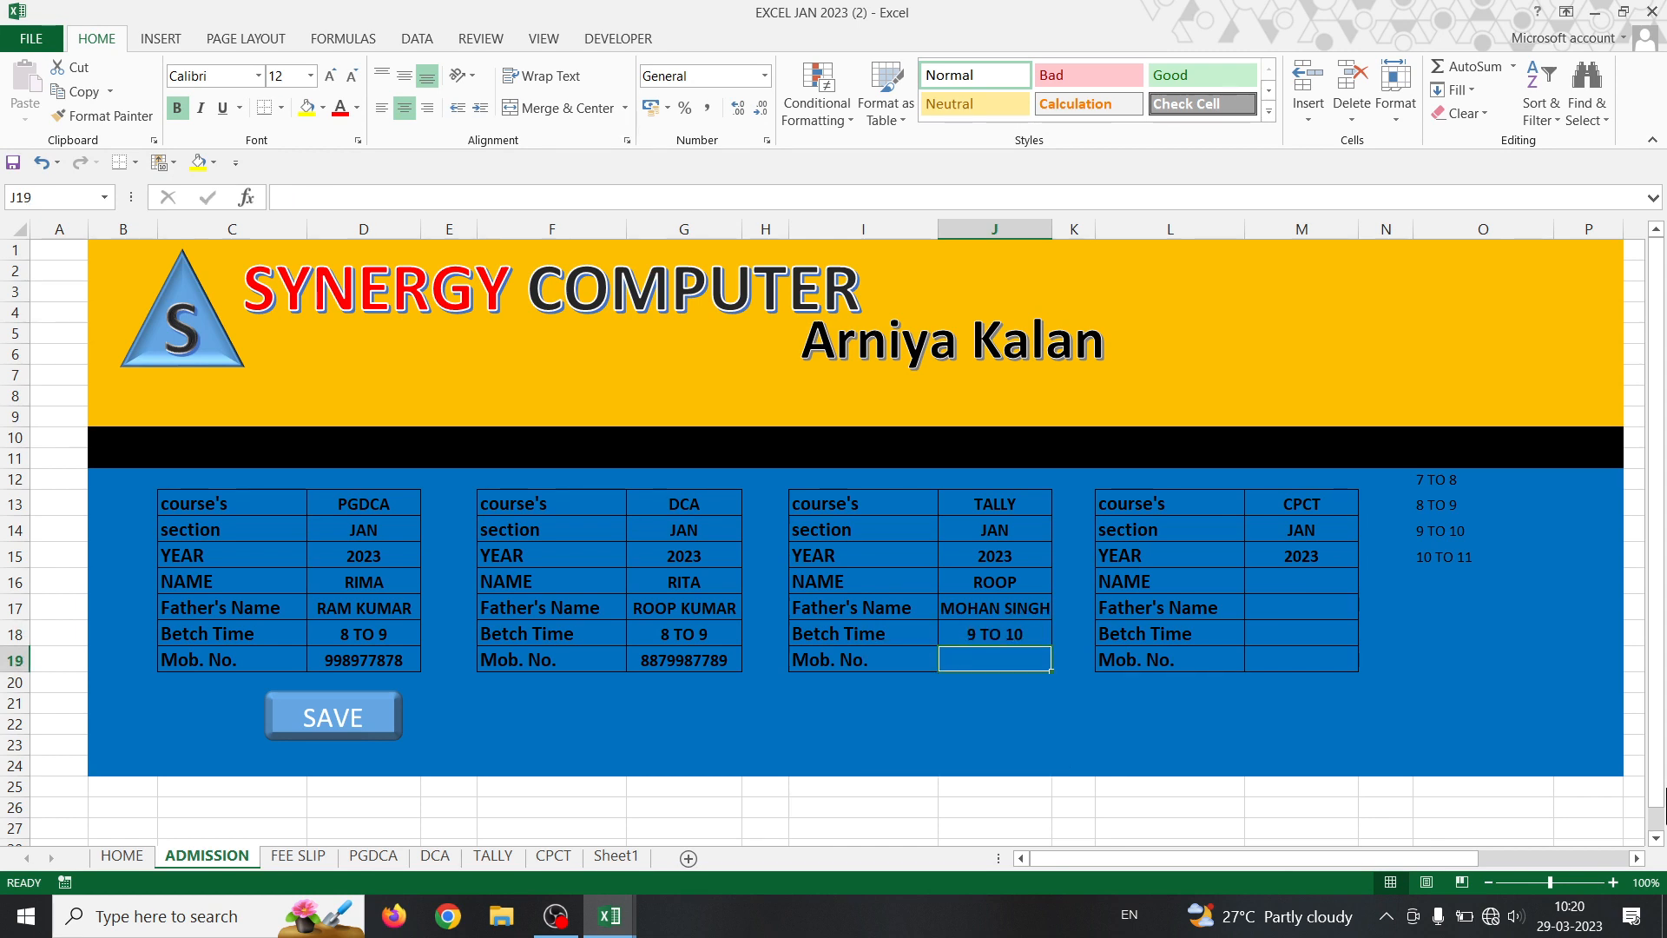
pyautogui.write('664565544')
pyautogui.press('Right')
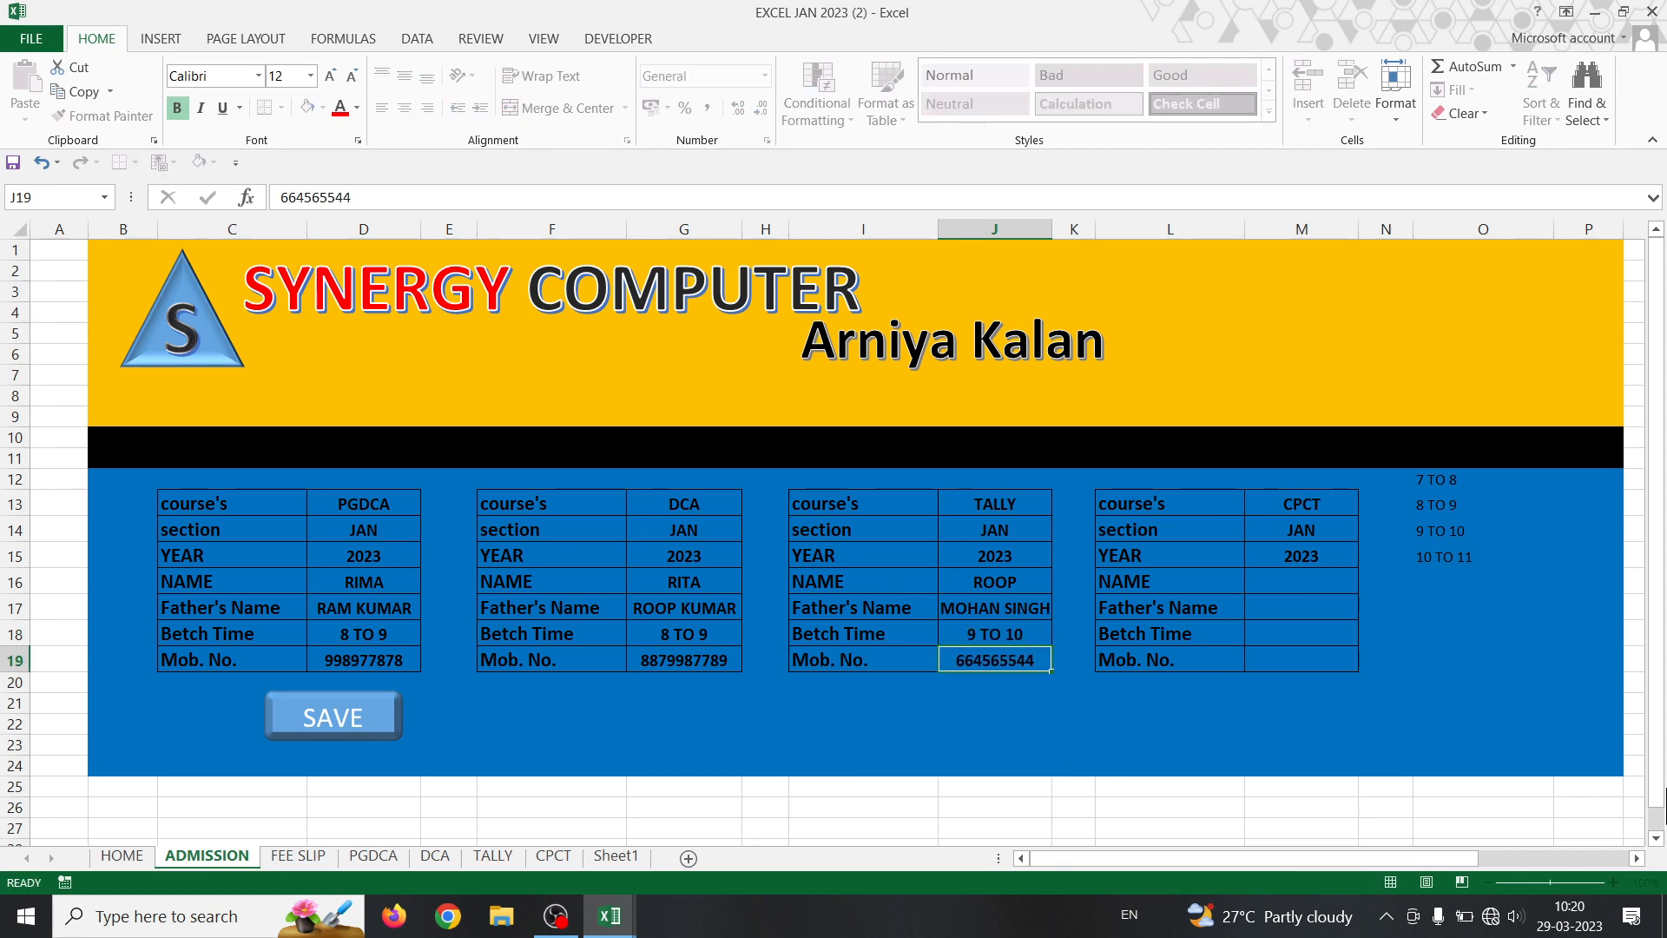
# - Fill the CPCT form with a student name, father's name, batch 8 TO 9 and a mobile number
pyautogui.press('Up')
pyautogui.press('Up')
pyautogui.press('Up')
pyautogui.press('Right')
pyautogui.press('Right')
pyautogui.press('Right')
pyautogui.press('Left')
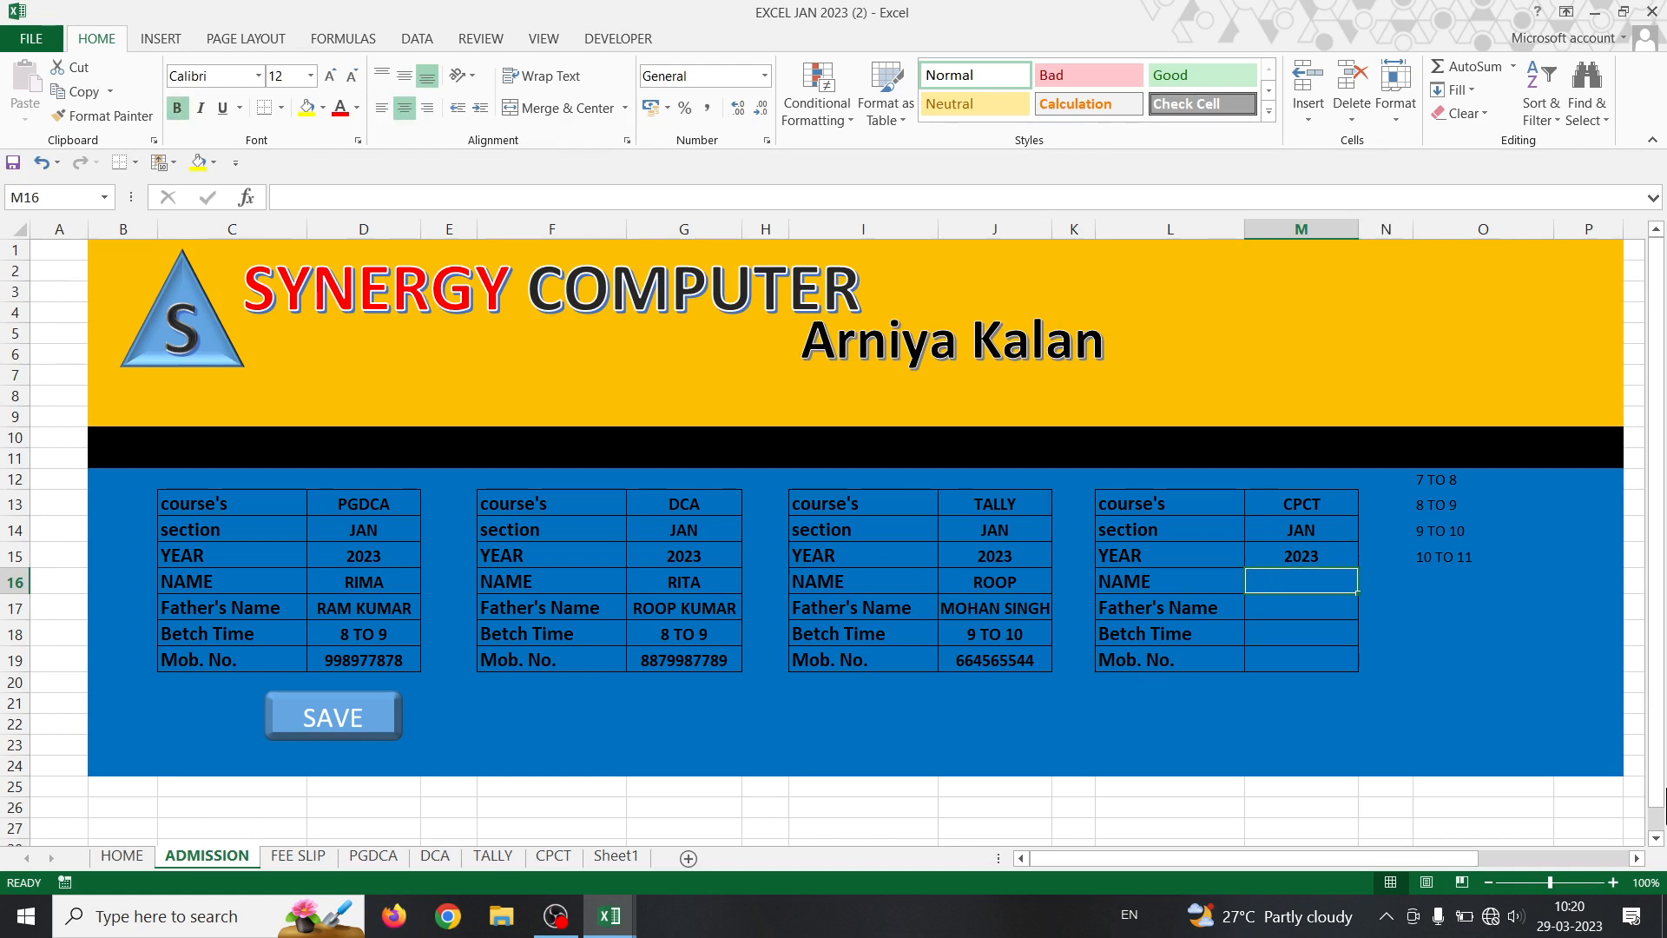
pyautogui.write('SIYA')
pyautogui.press('Return')
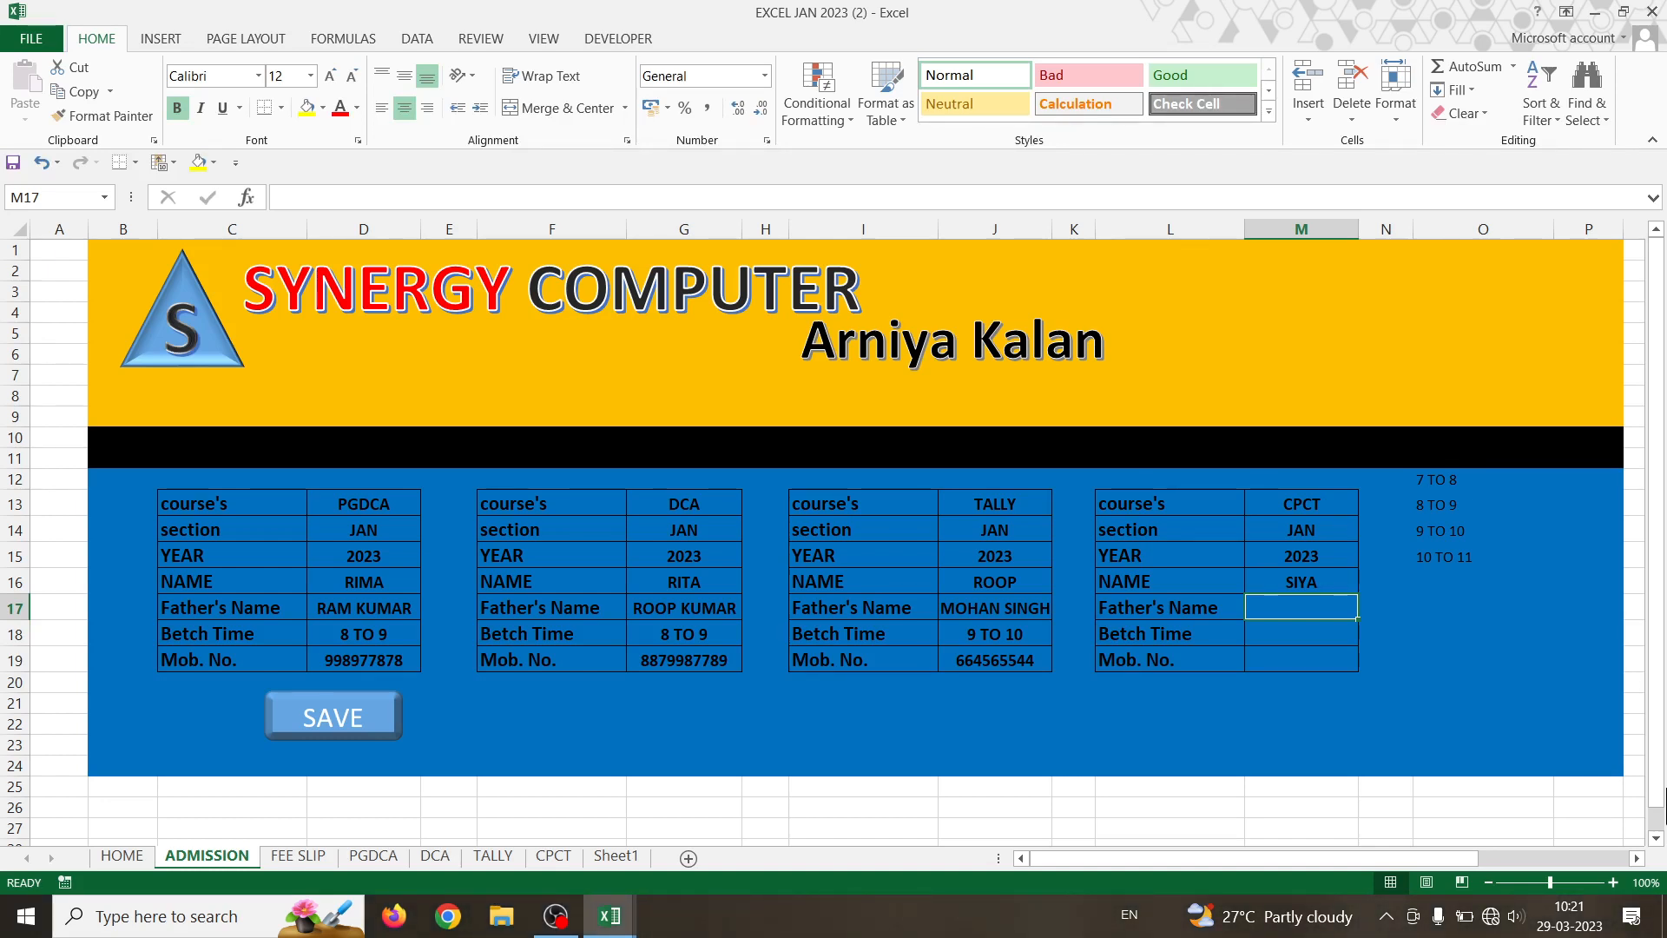
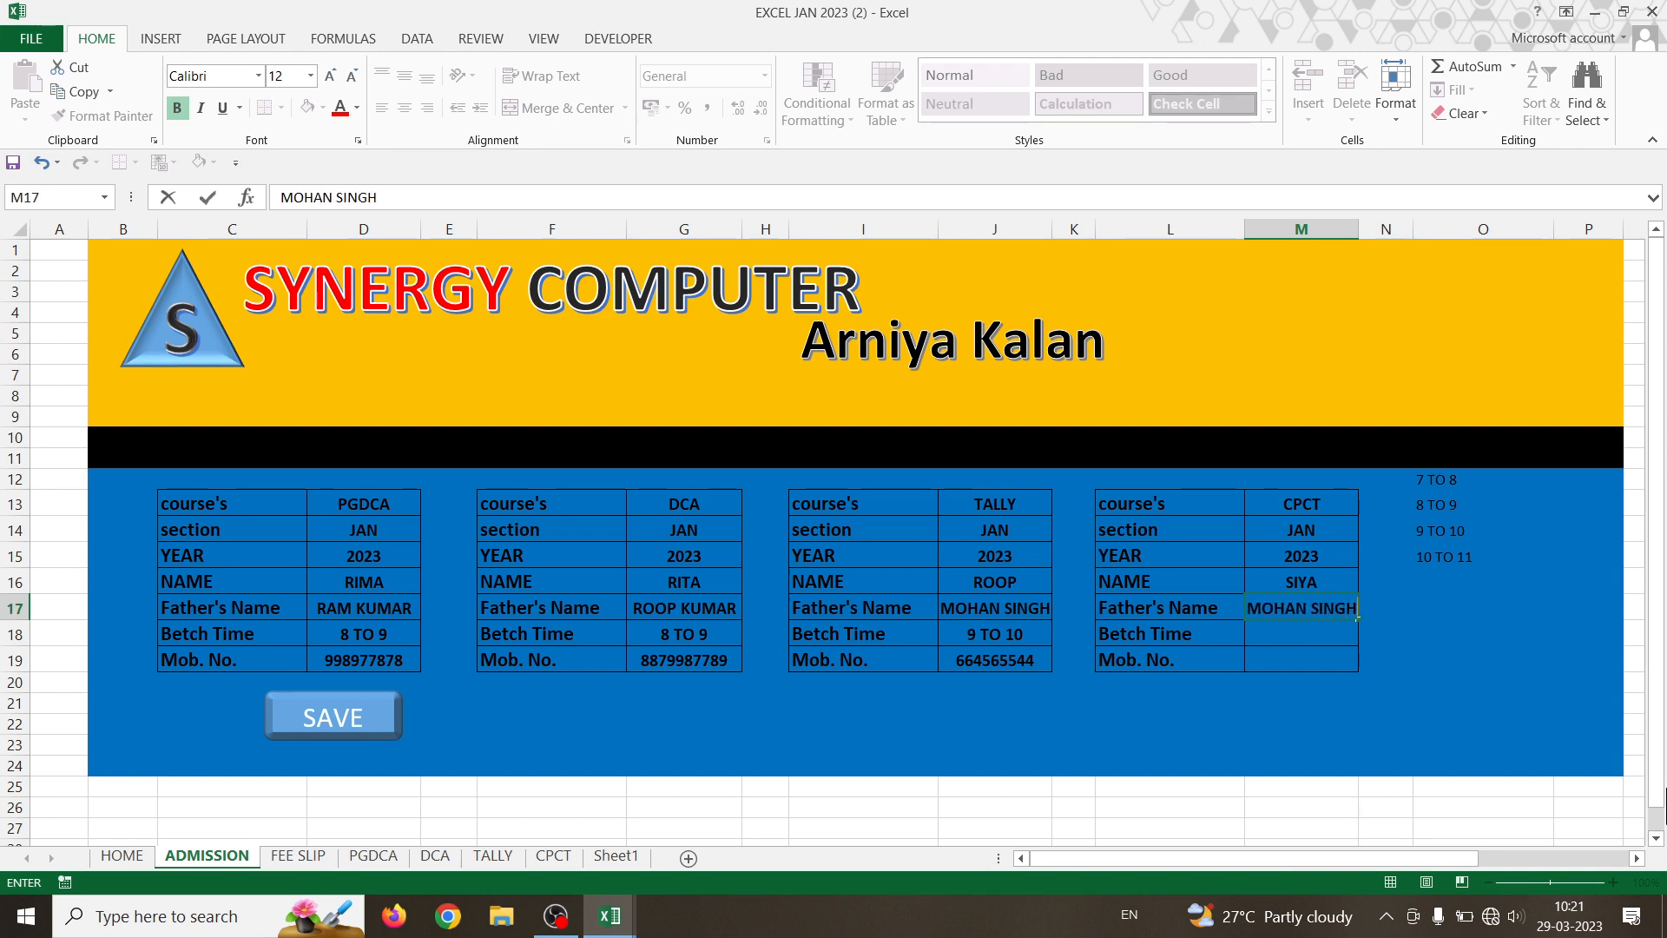
pyautogui.press('Return')
pyautogui.hotkey('alt', 'Down')
pyautogui.press('Up')
pyautogui.press('Up')
pyautogui.press('Up')
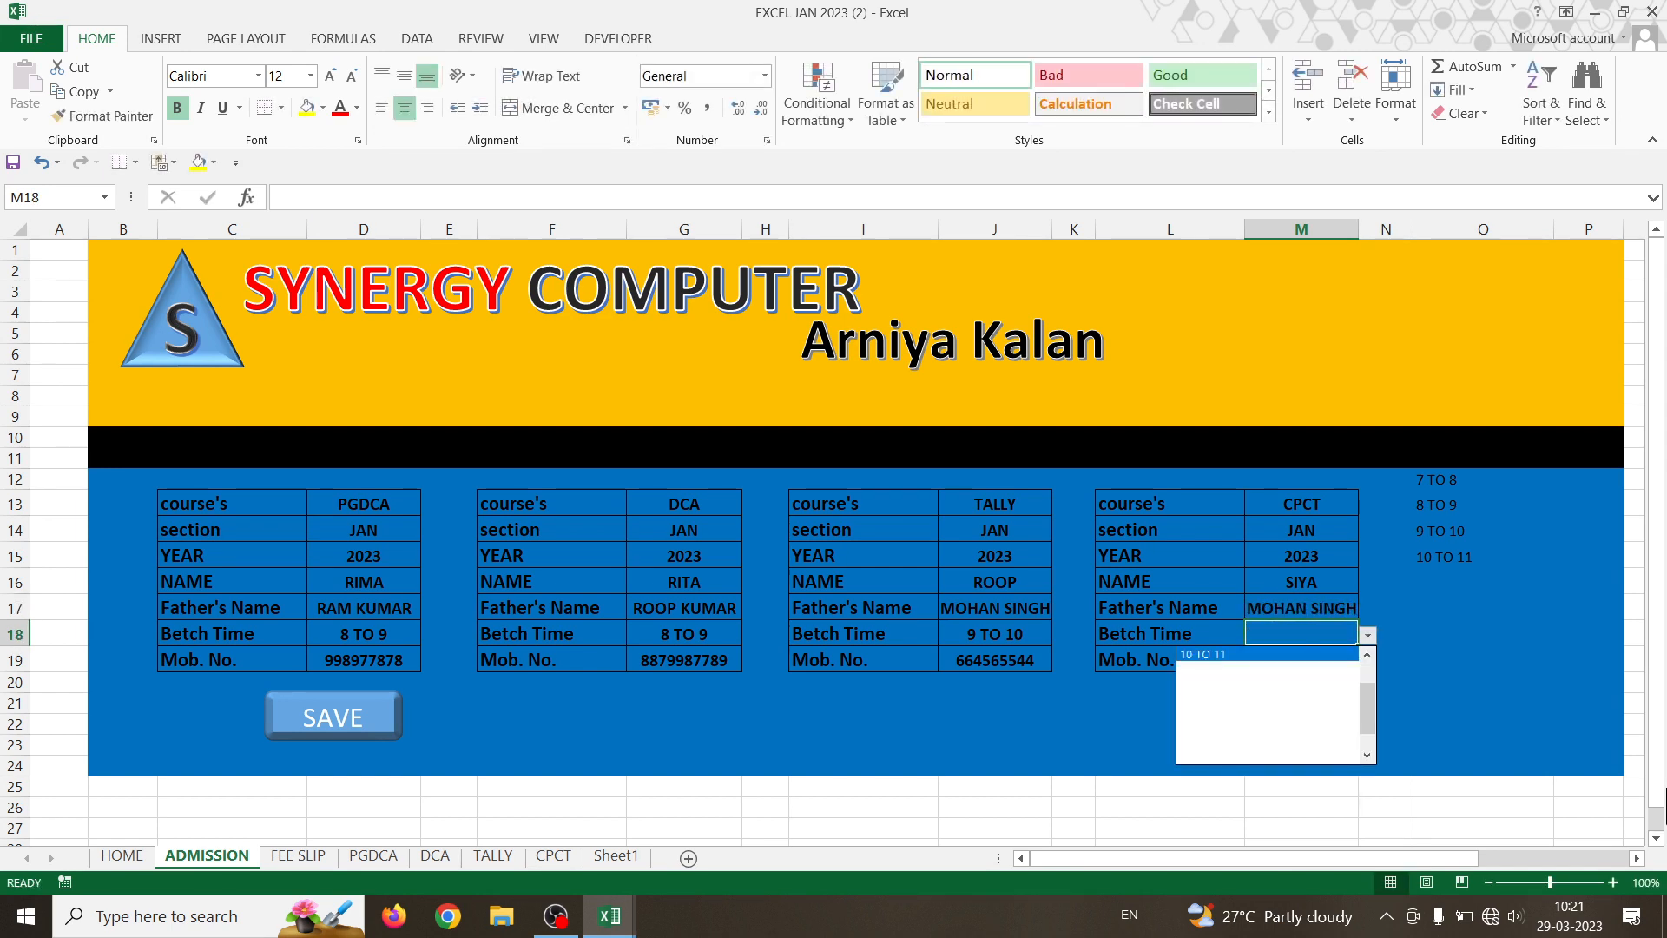
pyautogui.press('Return')
pyautogui.press('Return')
pyautogui.write('664654554')
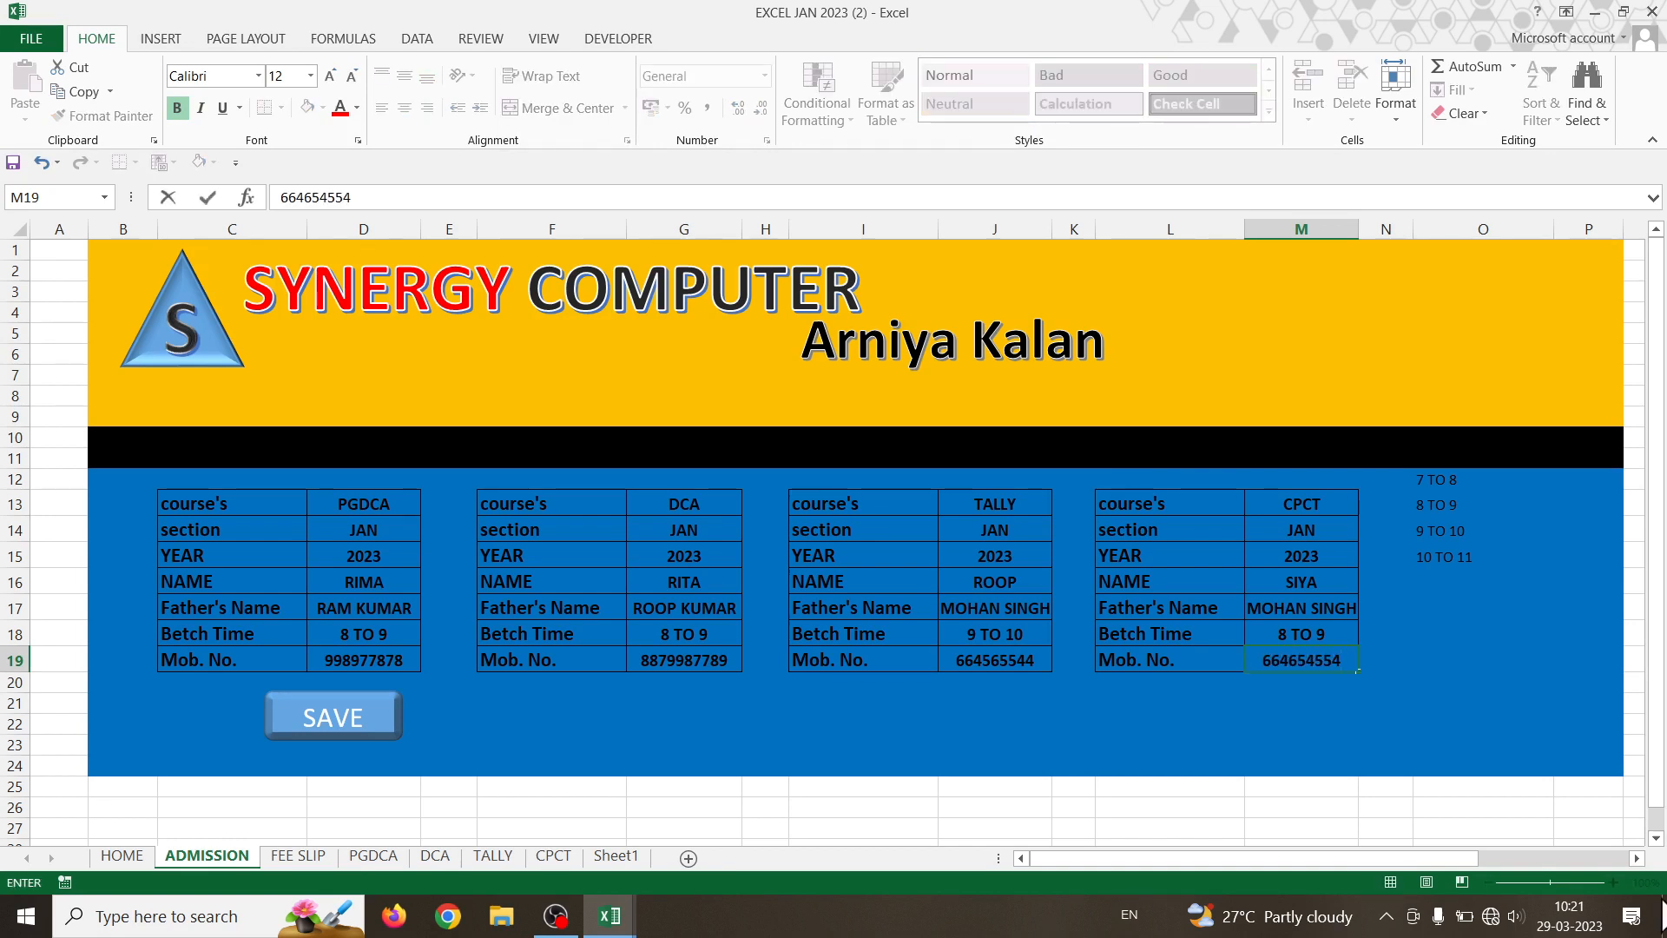
pyautogui.click(590, 705)
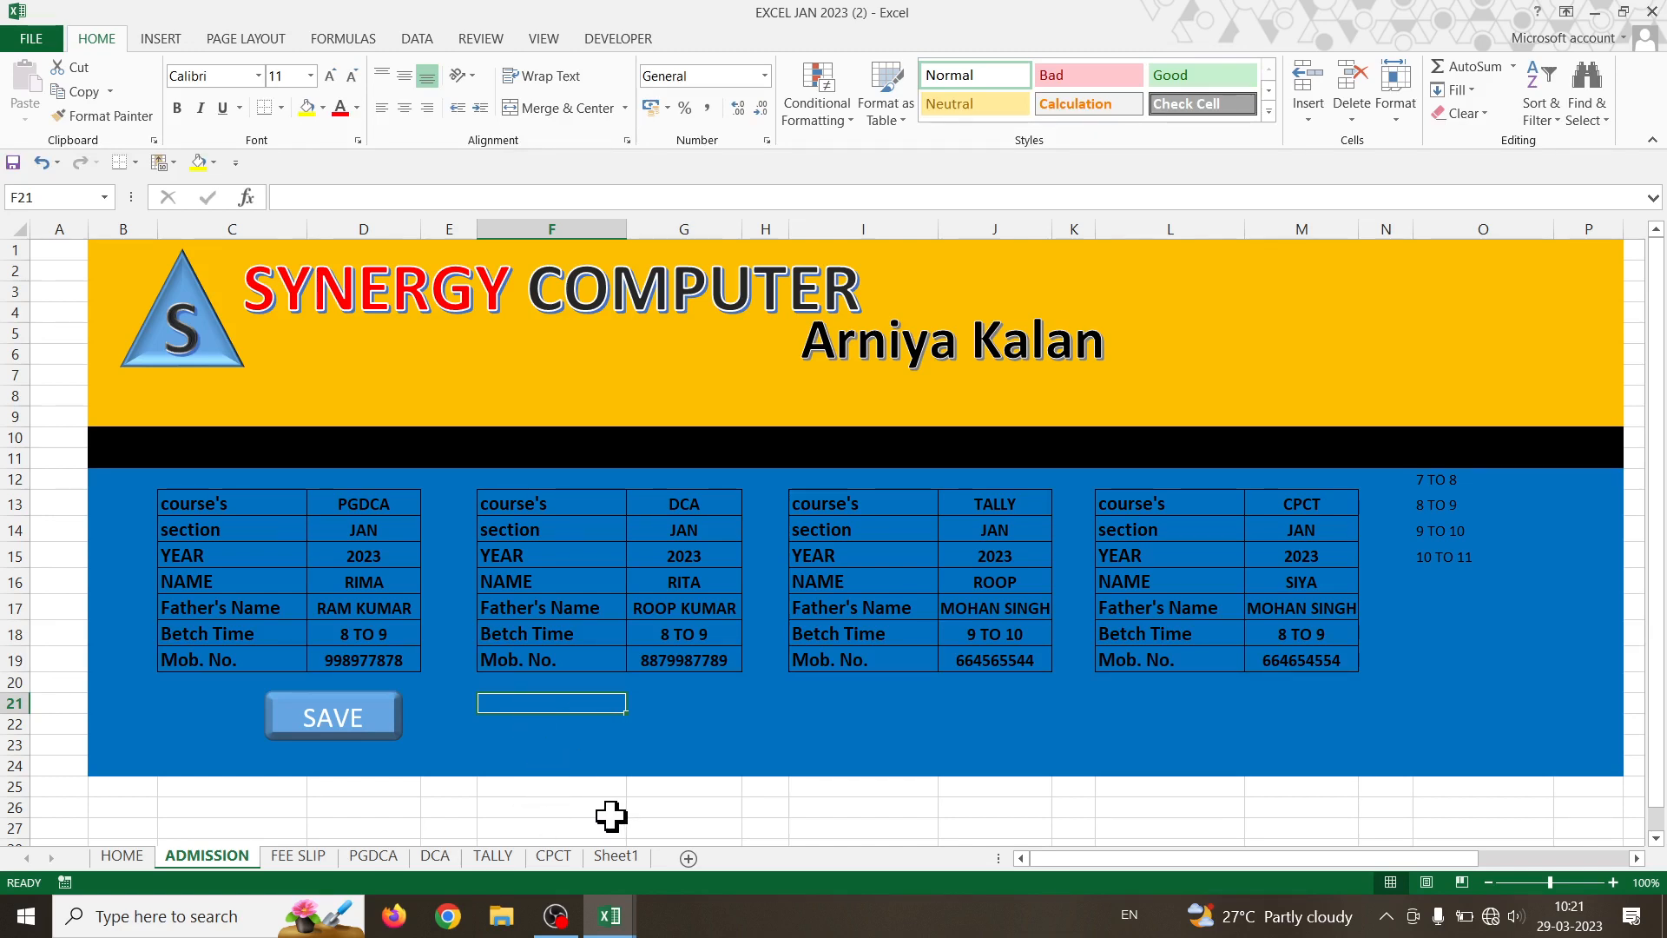
# - Start recording macro PGDCA1 from D13 and select the PGDCA entries D13:D19
pyautogui.click(382, 502)
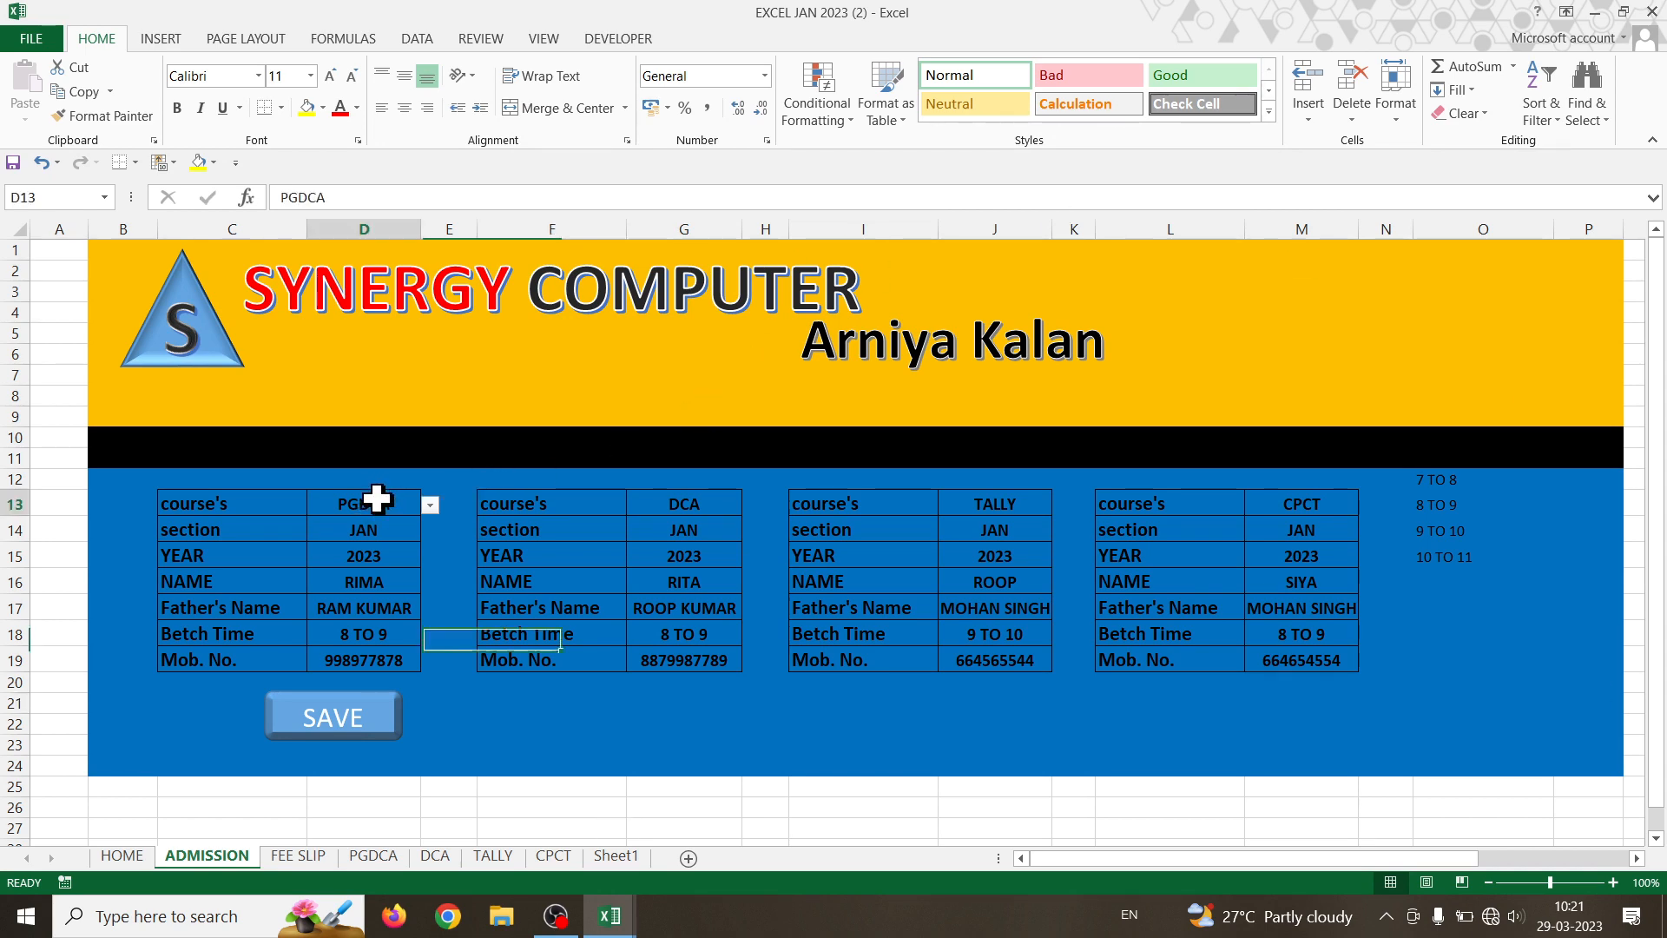
pyautogui.click(616, 39)
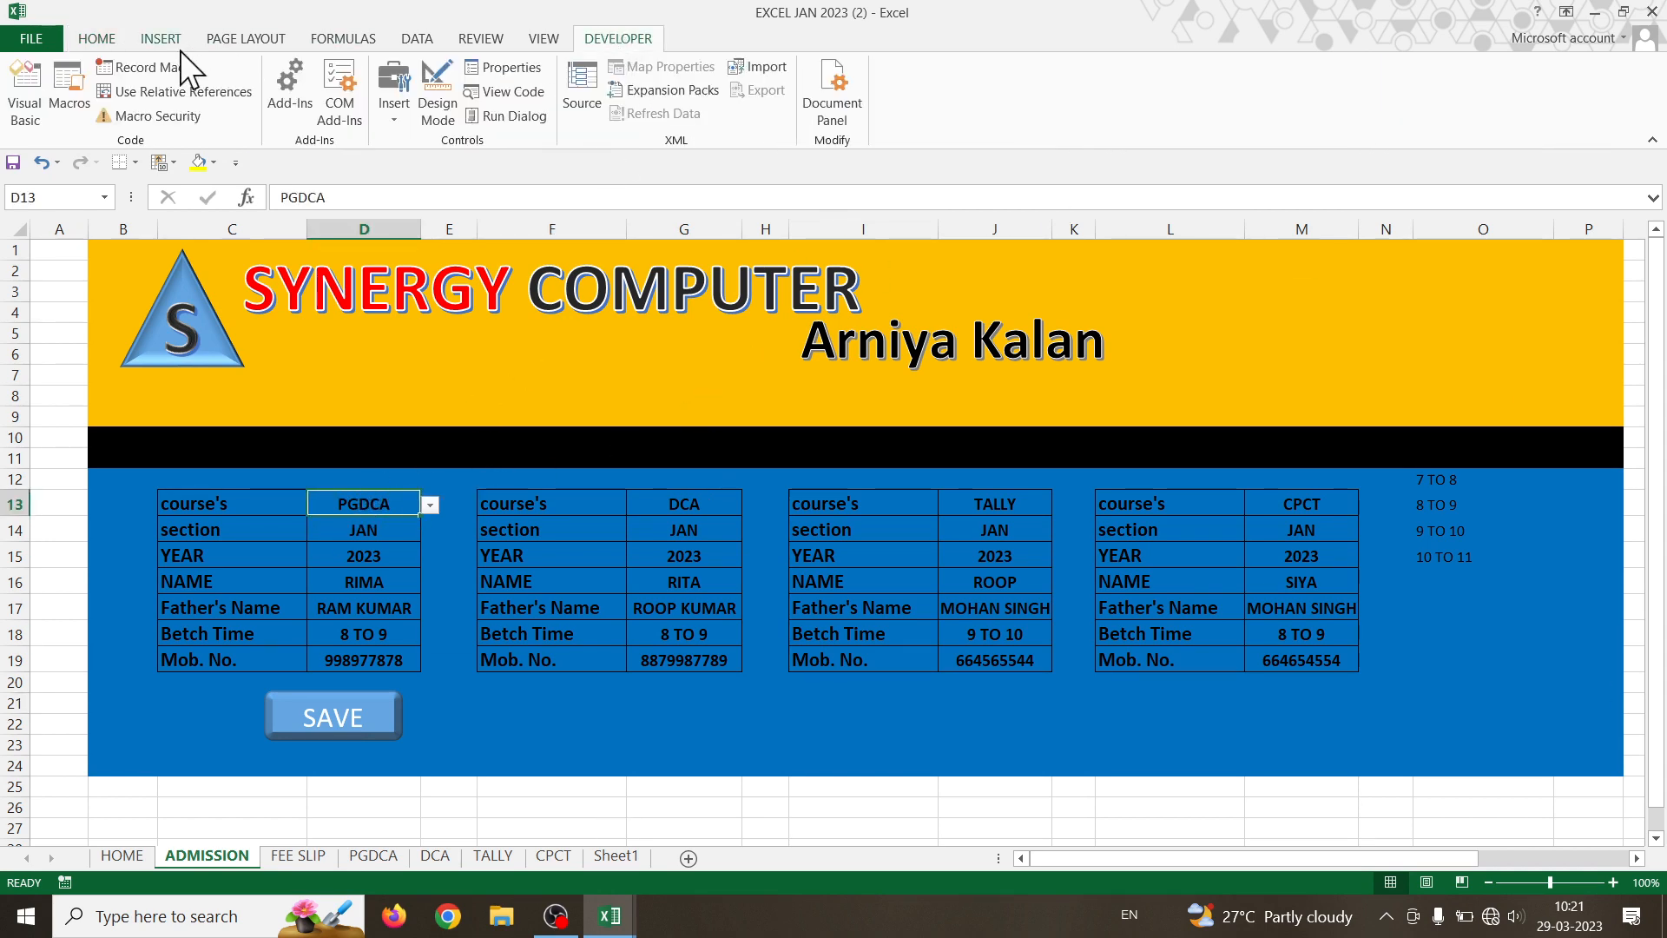
pyautogui.click(139, 66)
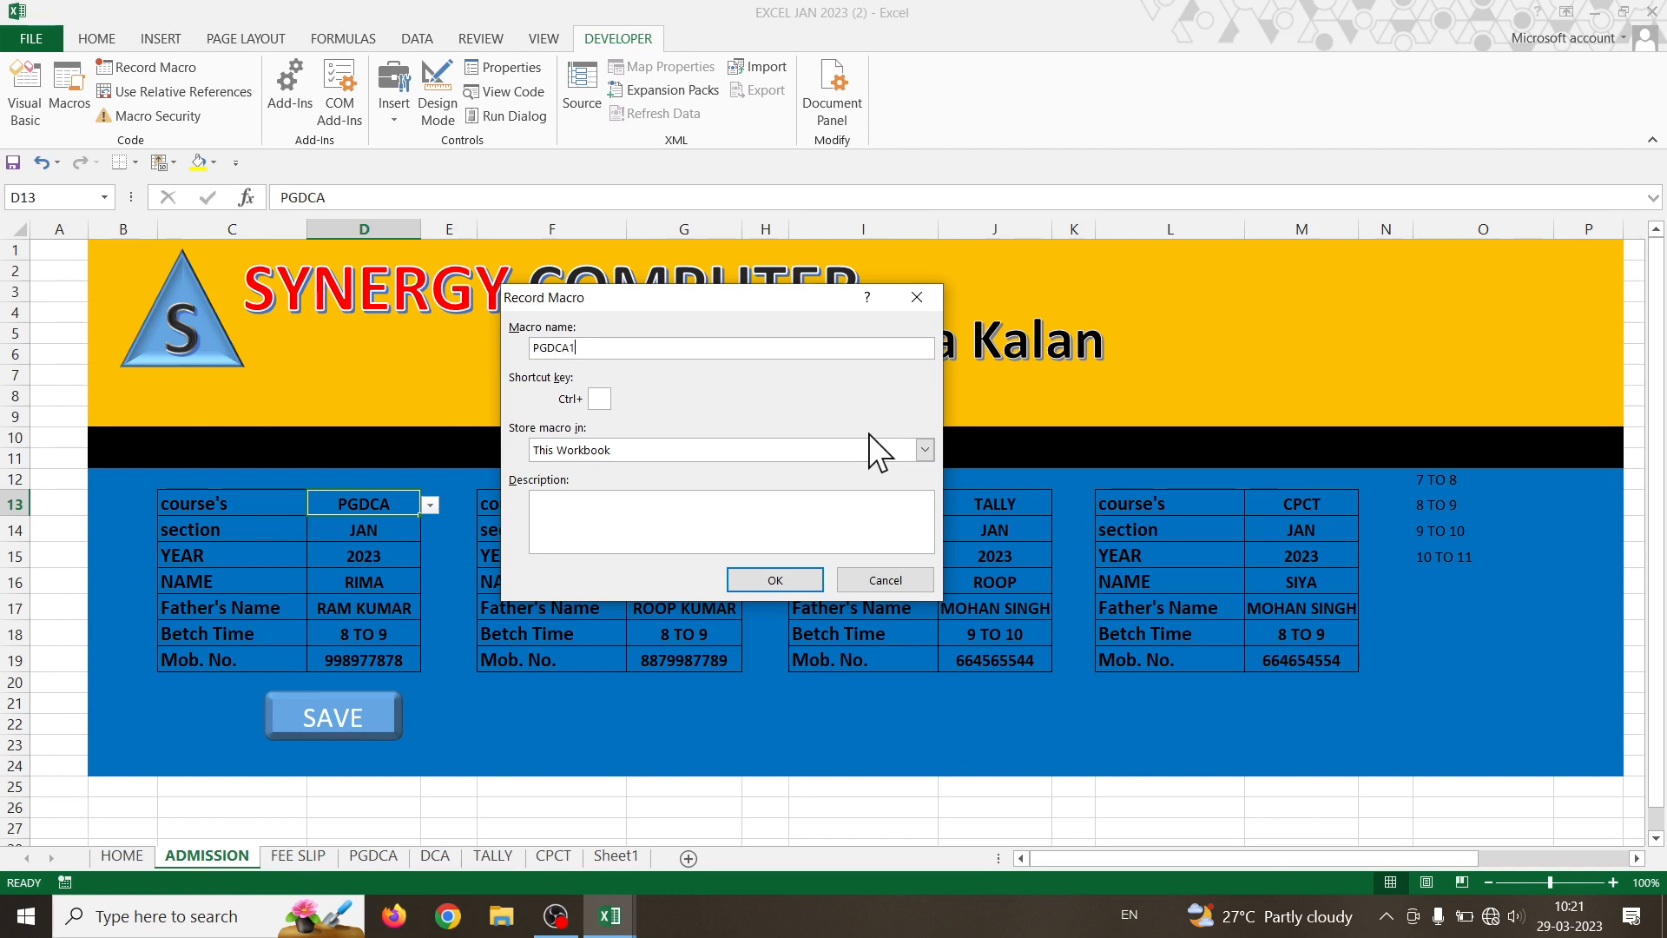
pyautogui.click(809, 578)
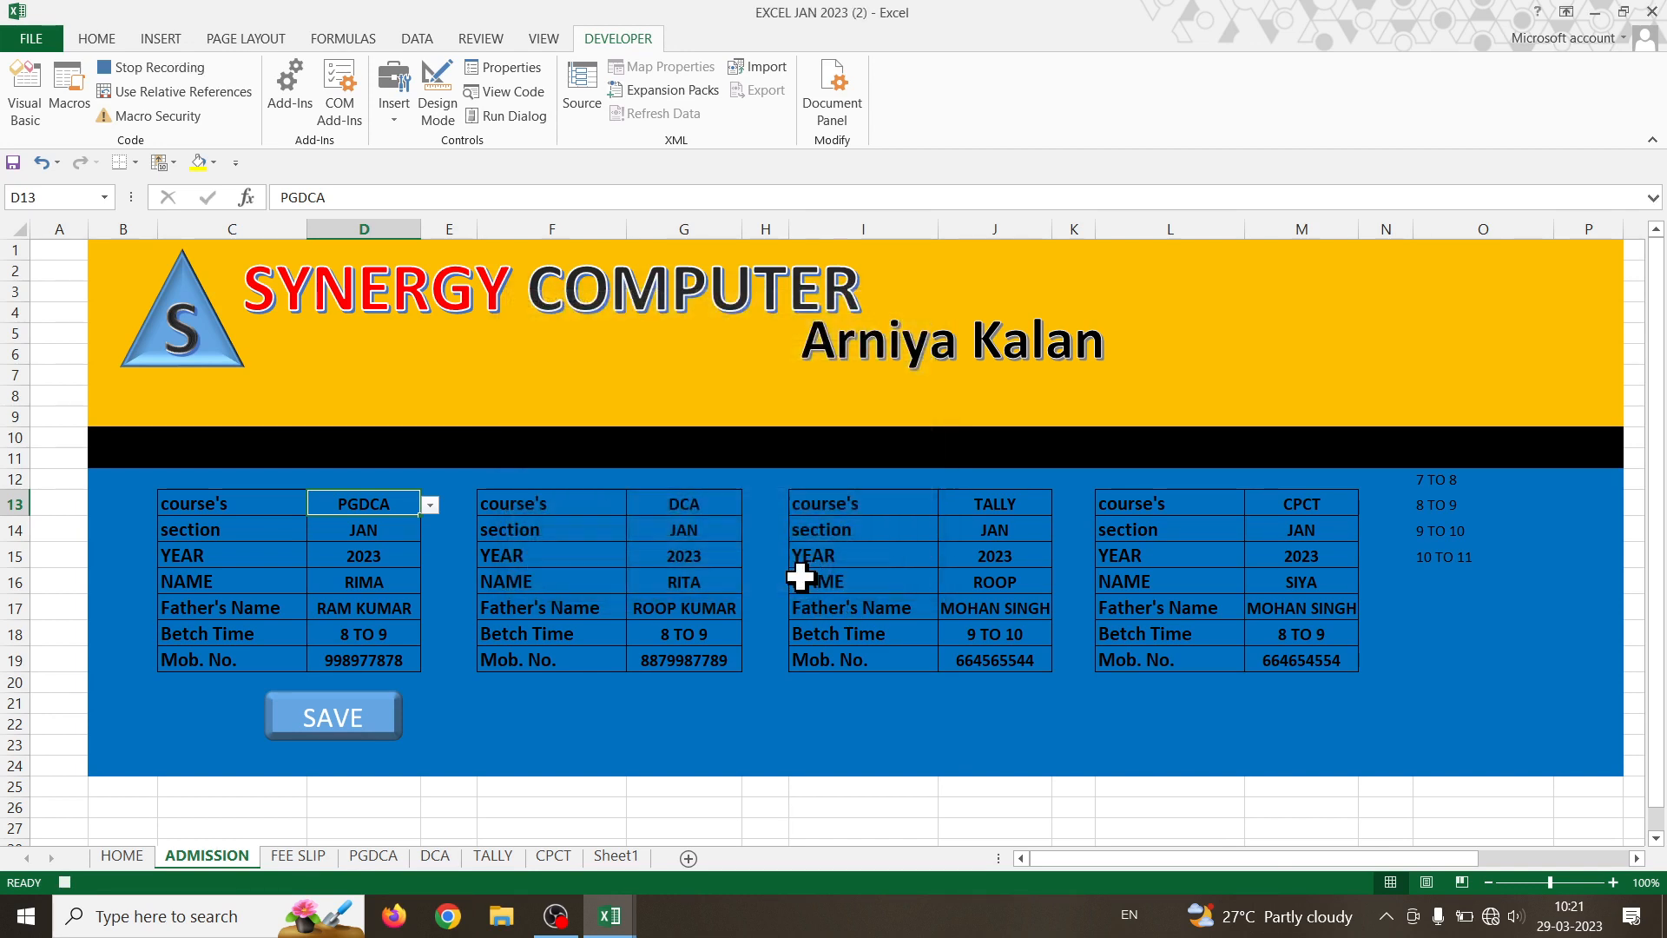
pyautogui.moveTo(346, 506); pyautogui.dragTo(352, 658)
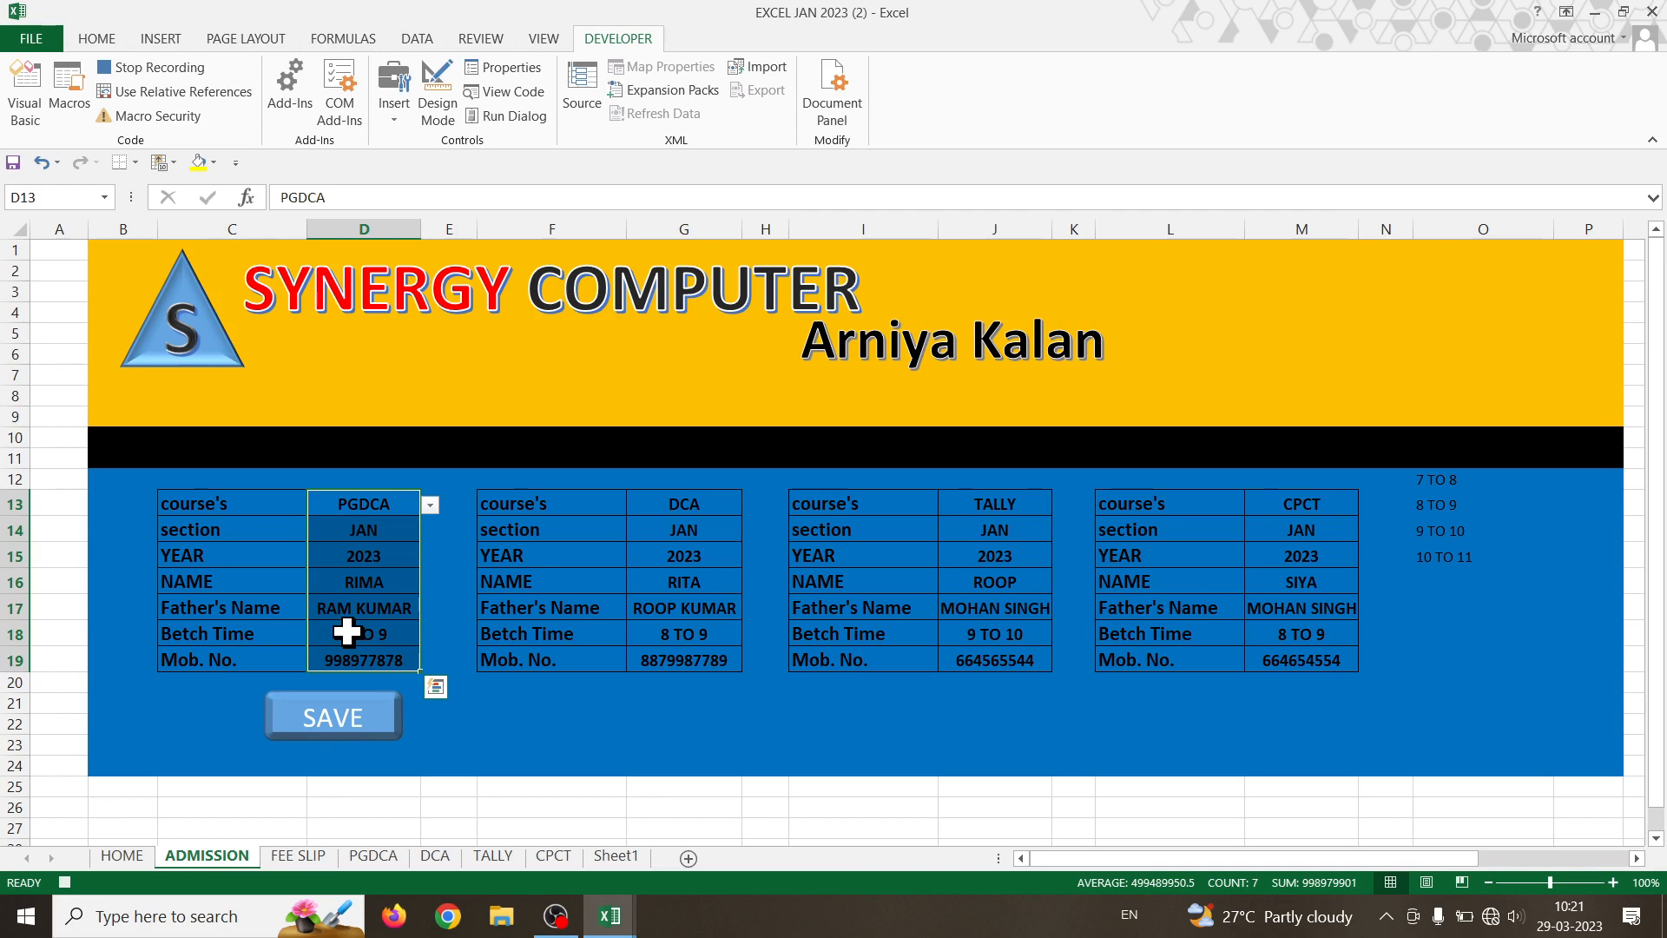
# - Switch to the PGDCA sheet and stop the macro recording
pyautogui.click(373, 855)
pyautogui.click(339, 254)
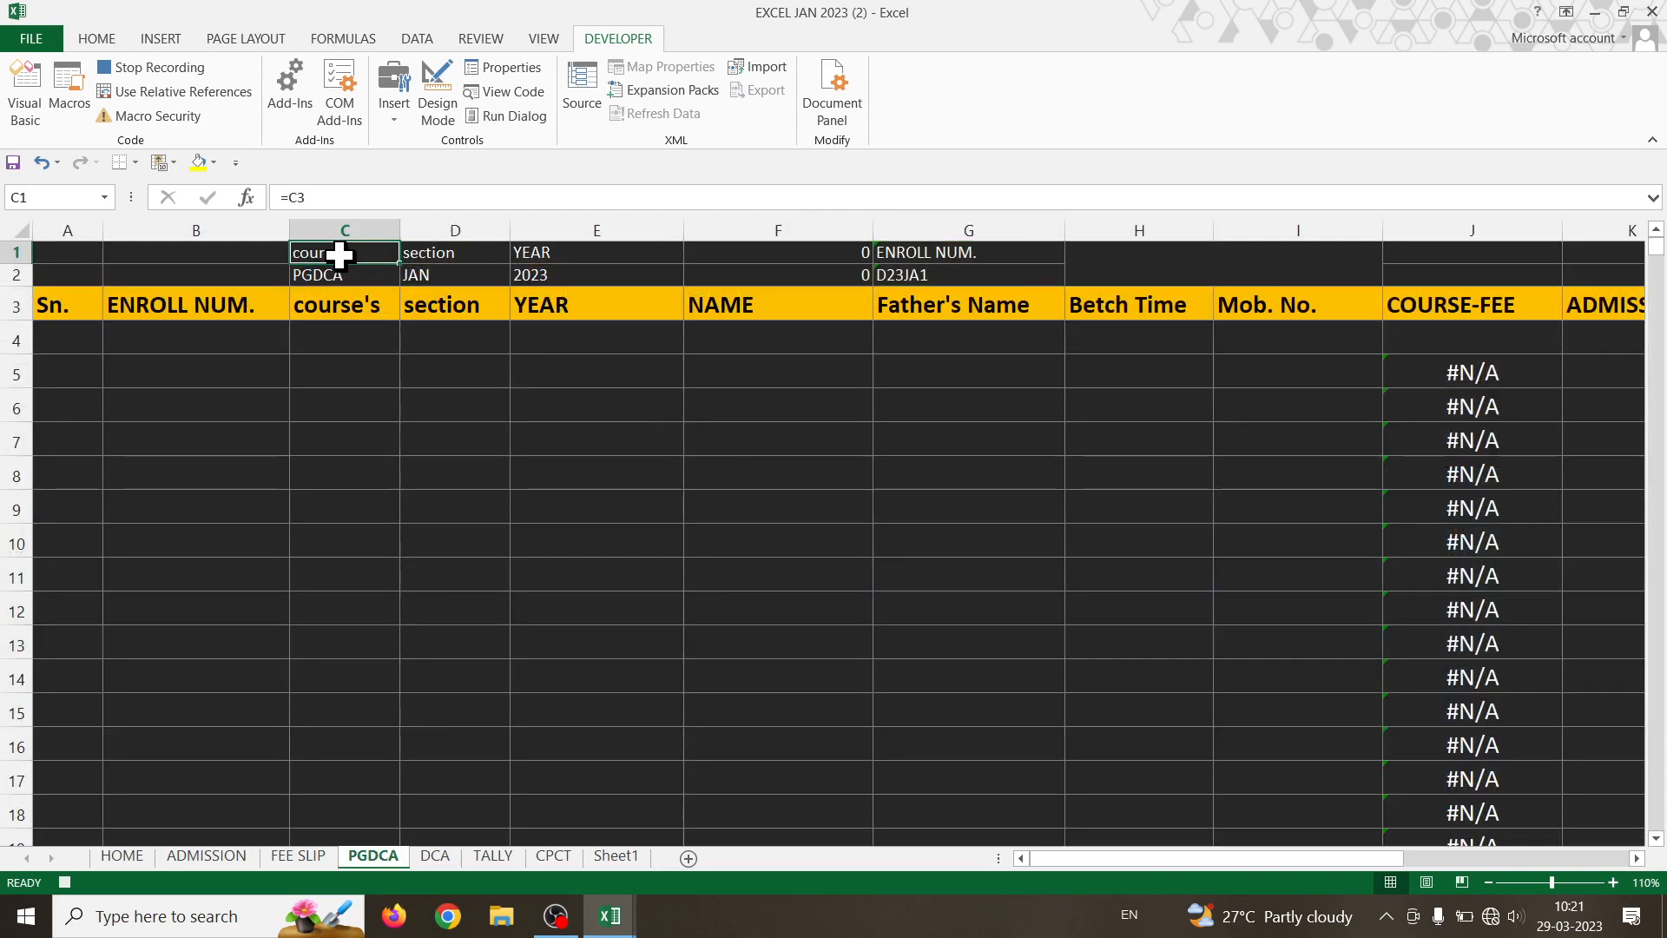
pyautogui.click(142, 67)
# - Put 1 in B4 of the PGDCA sheet, clearing the stray entry from A4
pyautogui.click(90, 333)
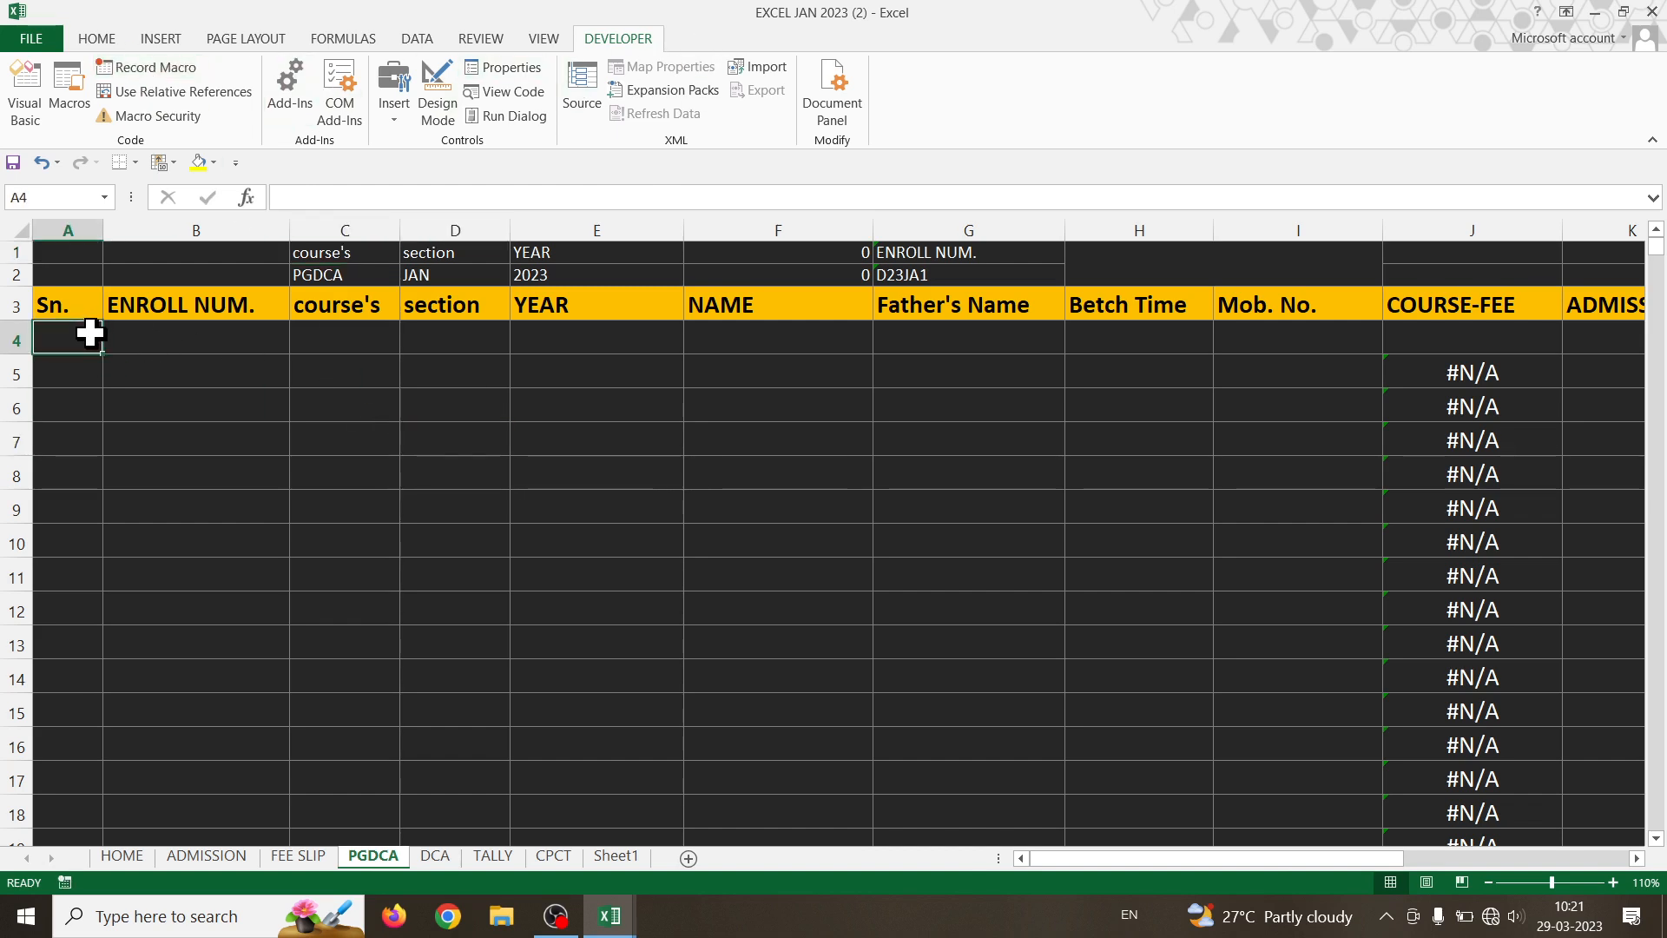
pyautogui.write('1')
pyautogui.press('Tab')
pyautogui.write('2')
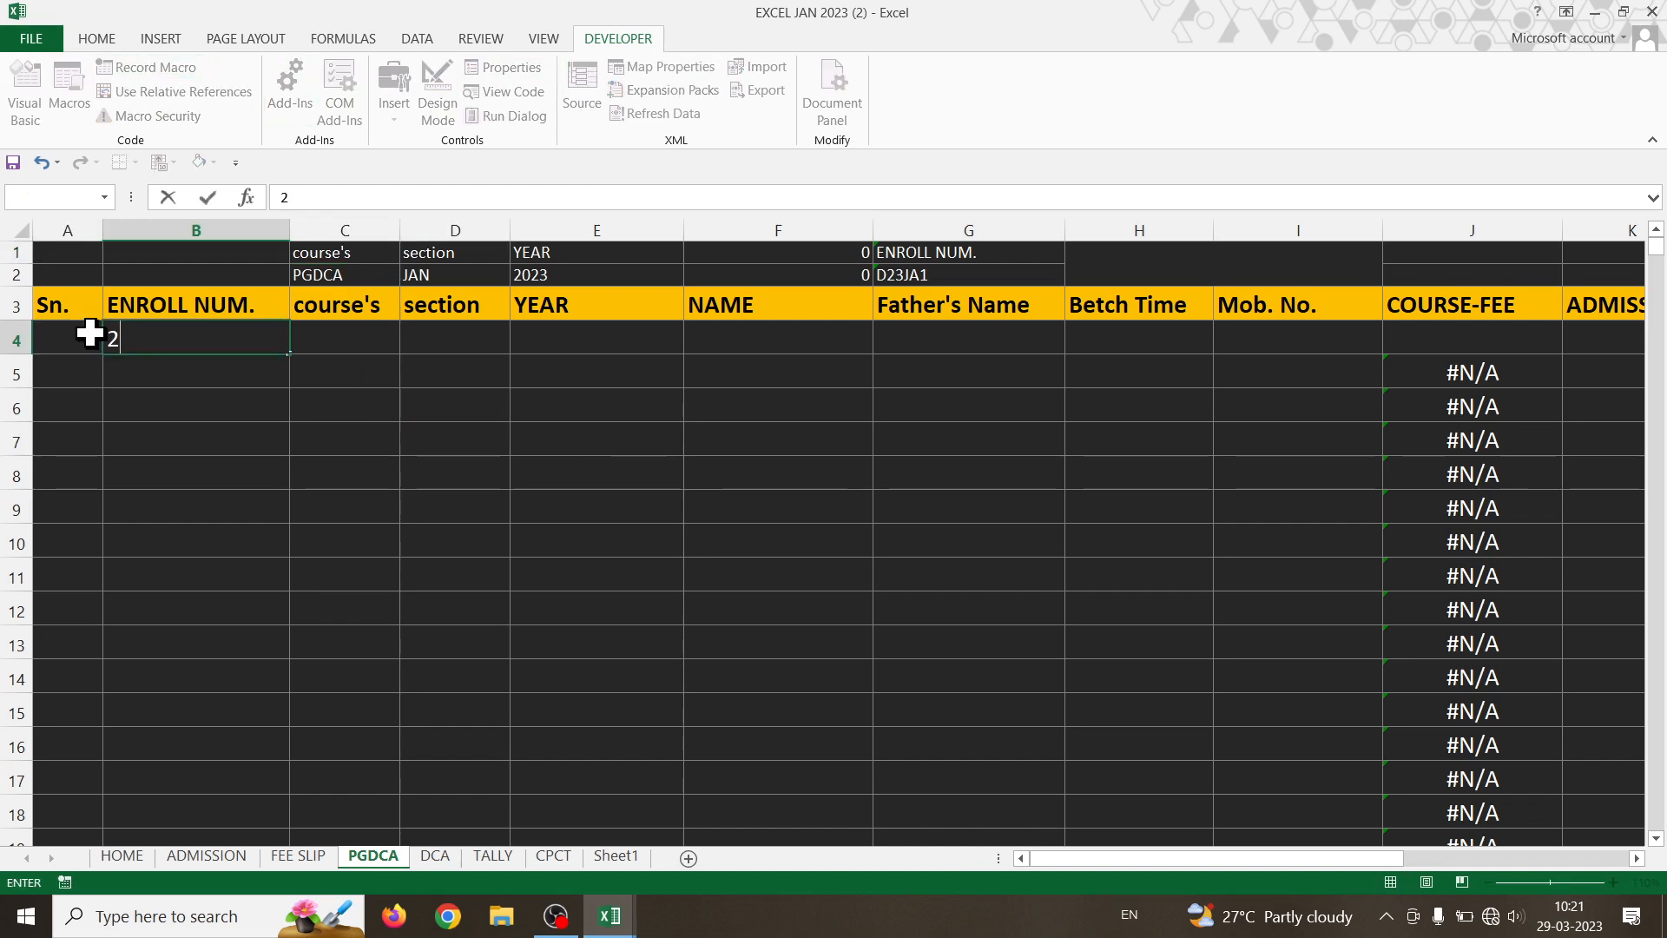
pyautogui.click(157, 429)
pyautogui.click(93, 339)
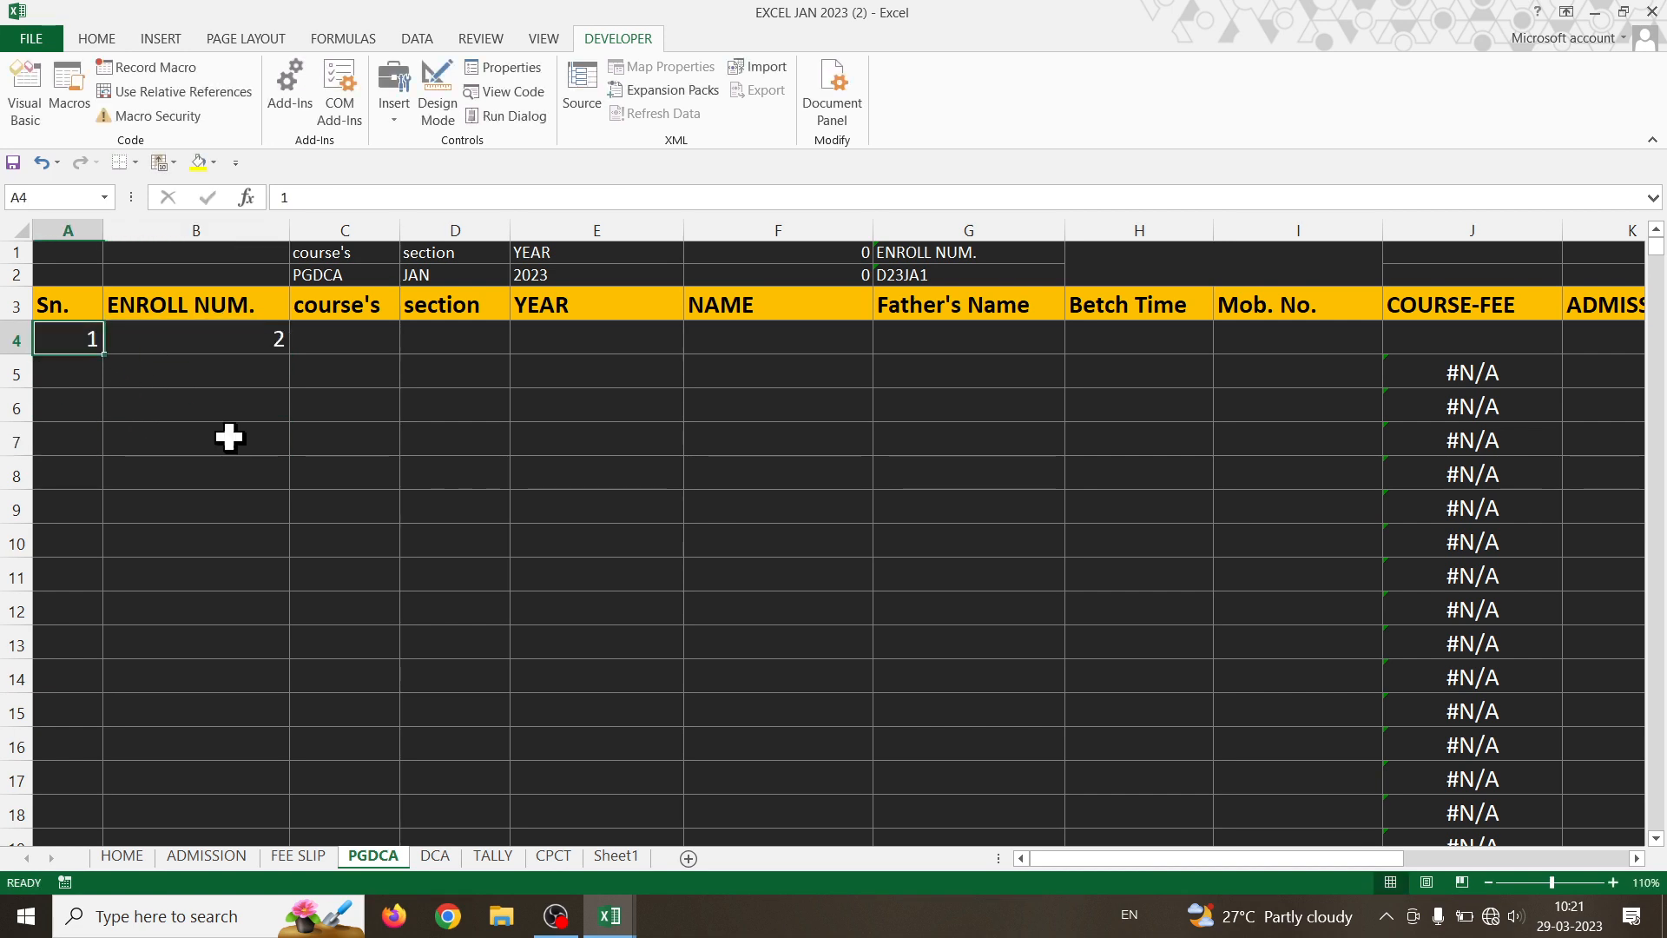
pyautogui.press('Delete')
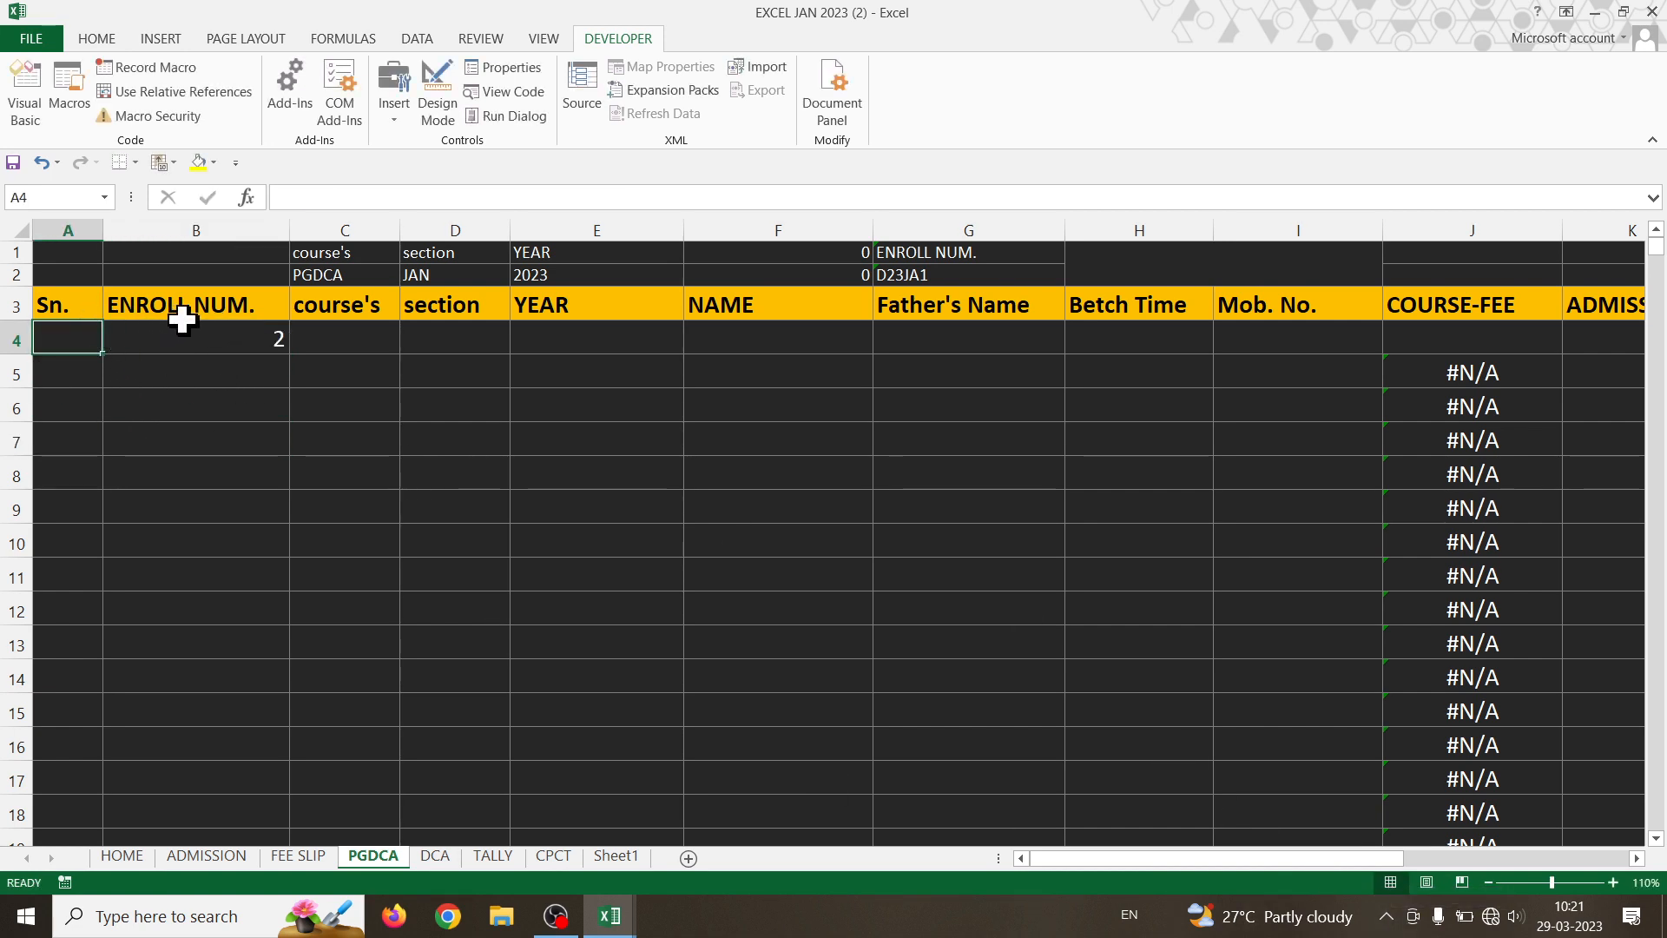
pyautogui.click(201, 338)
pyautogui.write('1')
pyautogui.press('Return')
pyautogui.click(264, 500)
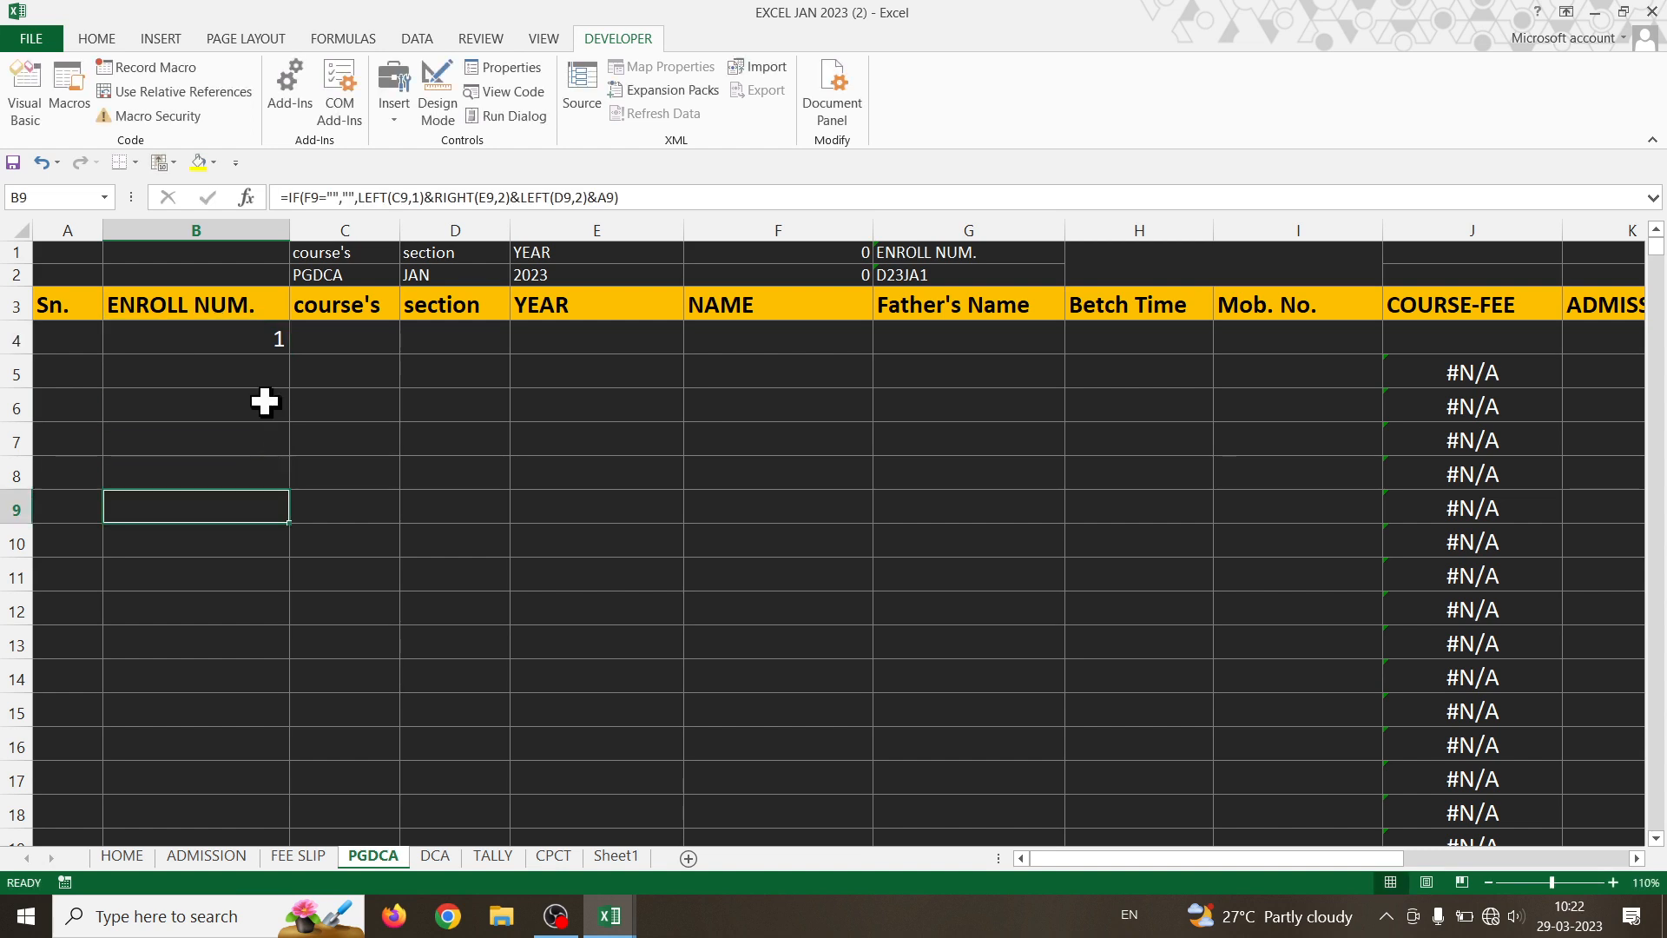
pyautogui.click(261, 334)
pyautogui.click(66, 335)
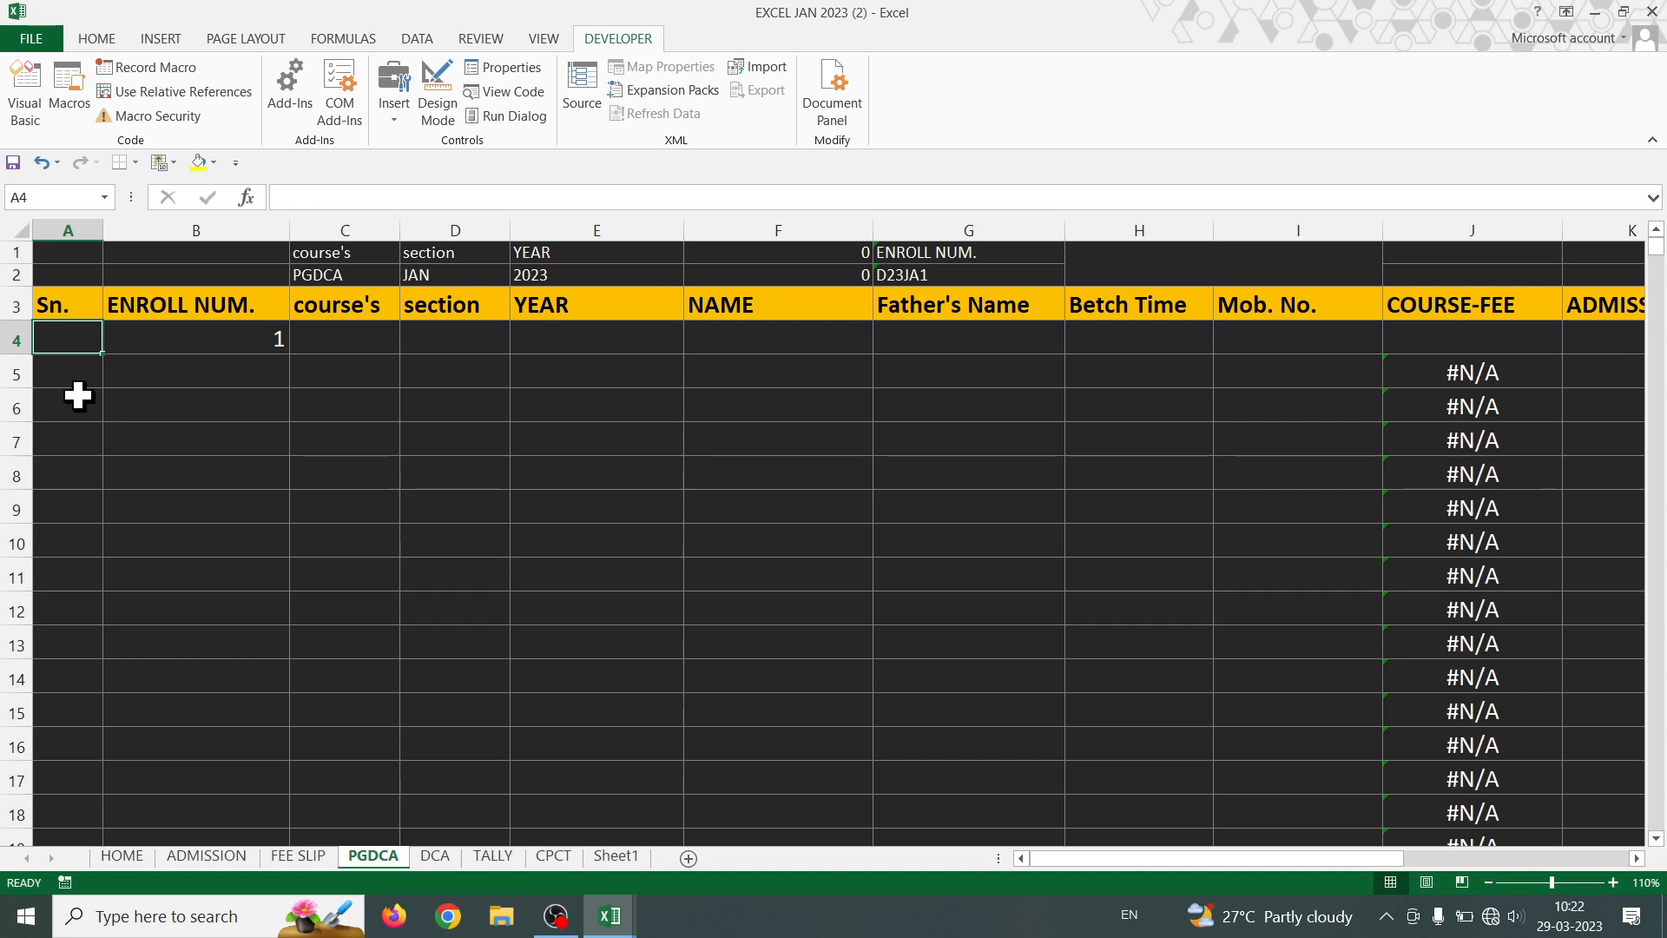
# - Enter 2 in C4 and 0 in A4, then select B4:C4 for the series
pyautogui.click(334, 338)
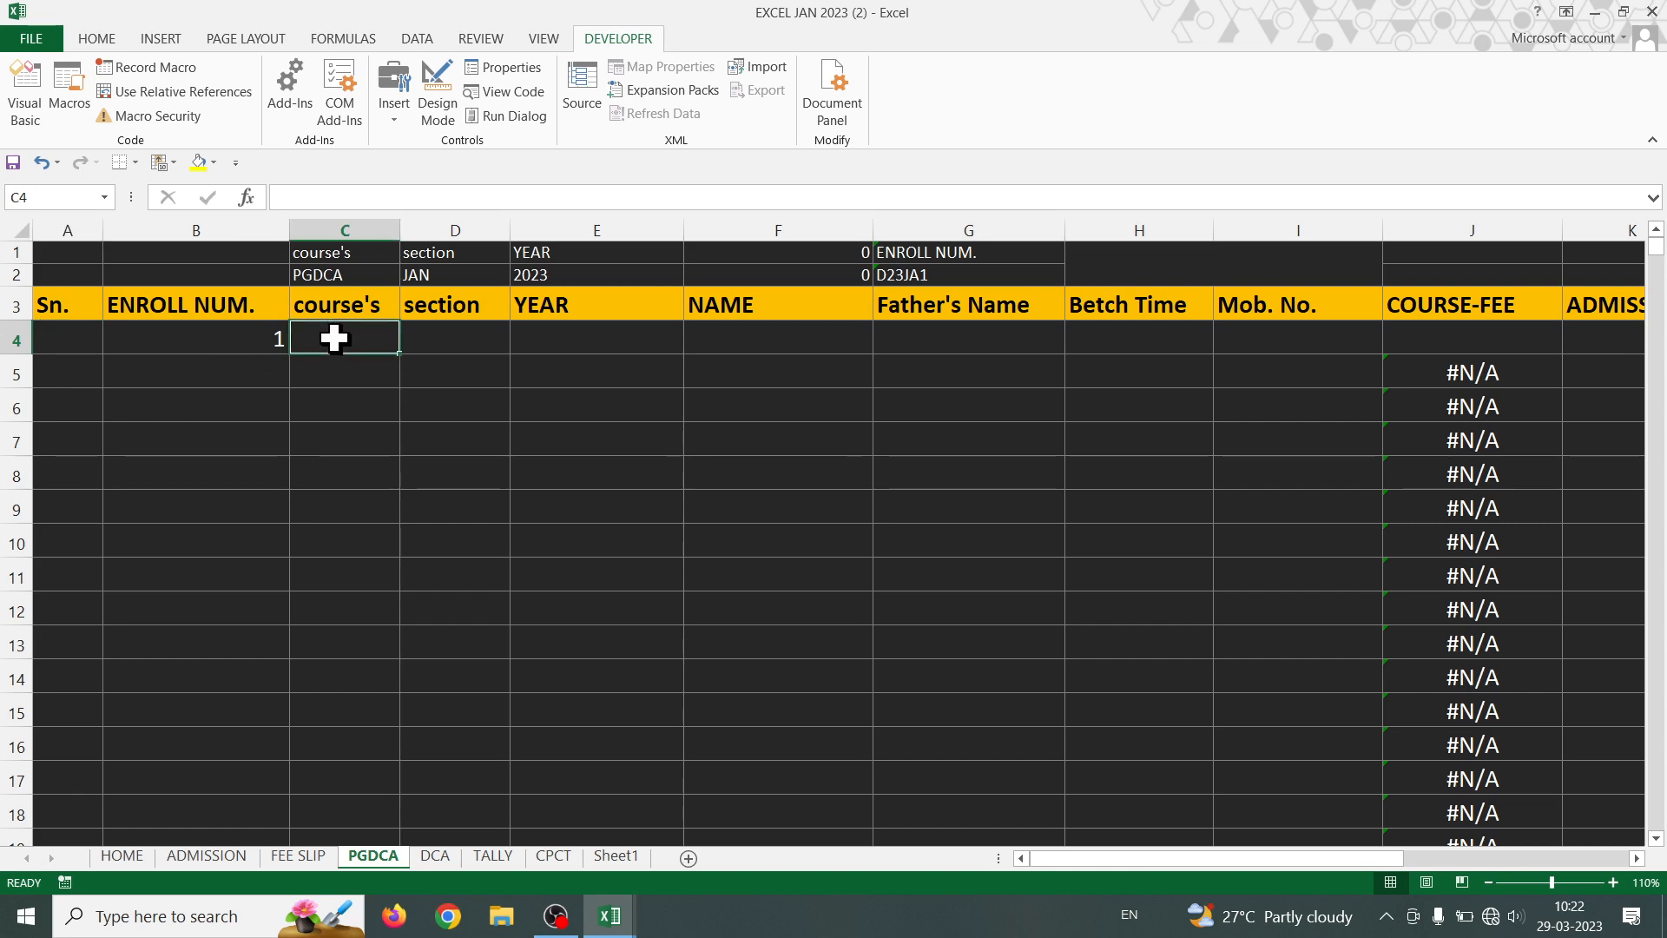
pyautogui.write('2')
pyautogui.press('Tab')
pyautogui.click(80, 335)
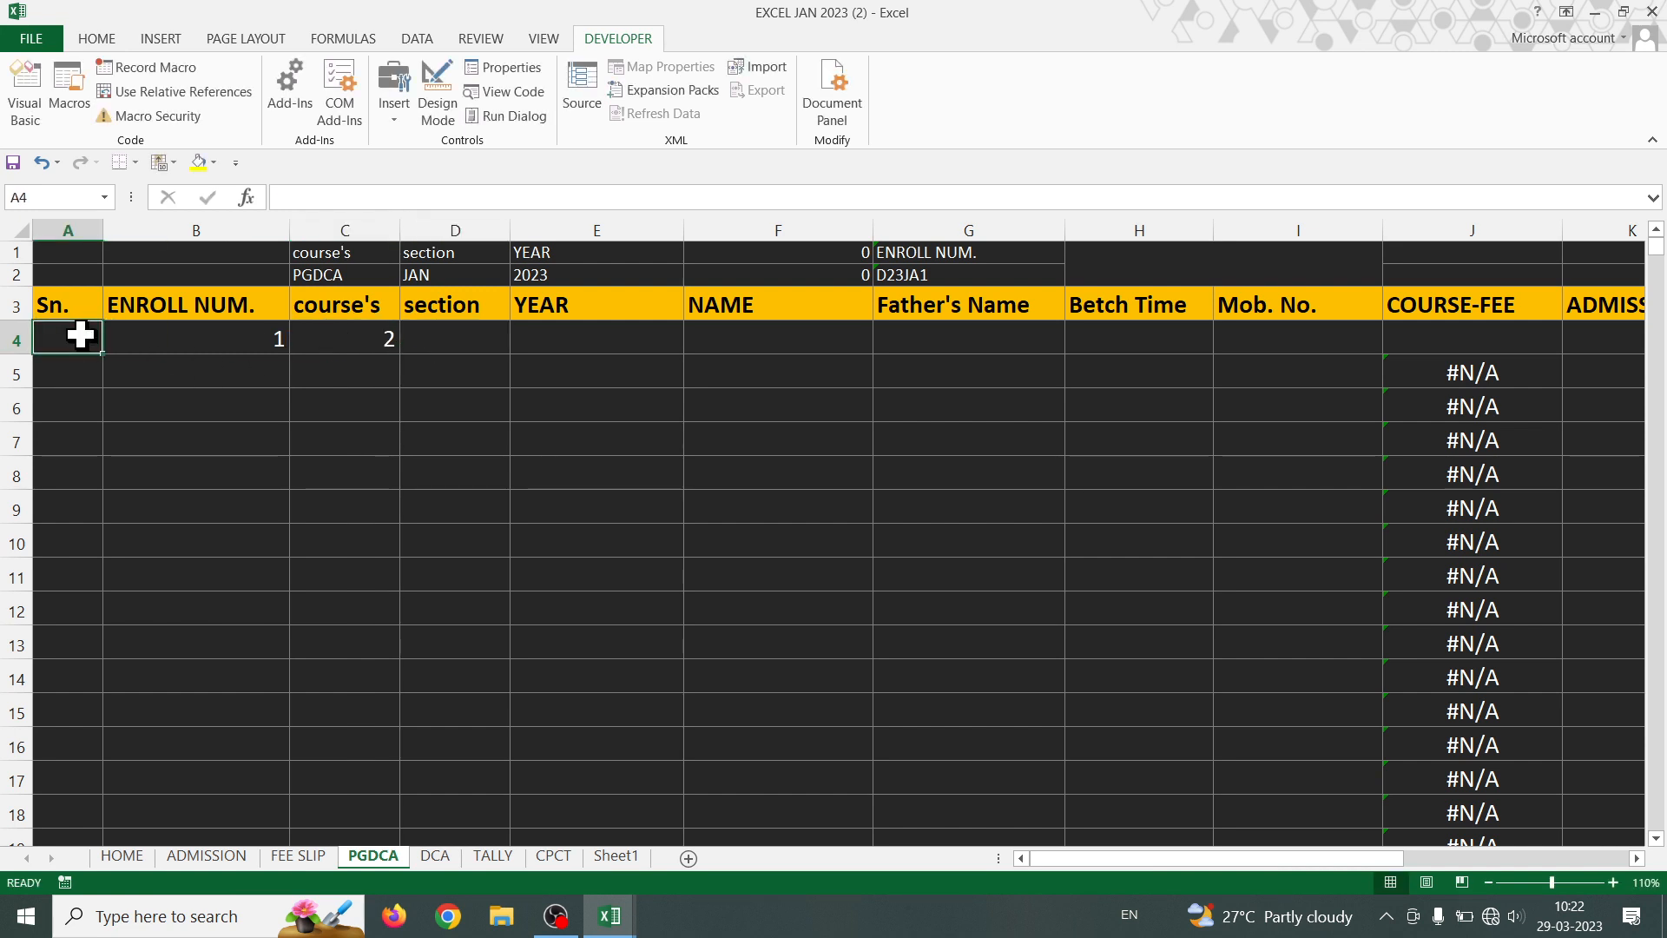
pyautogui.write('0')
pyautogui.click(286, 546)
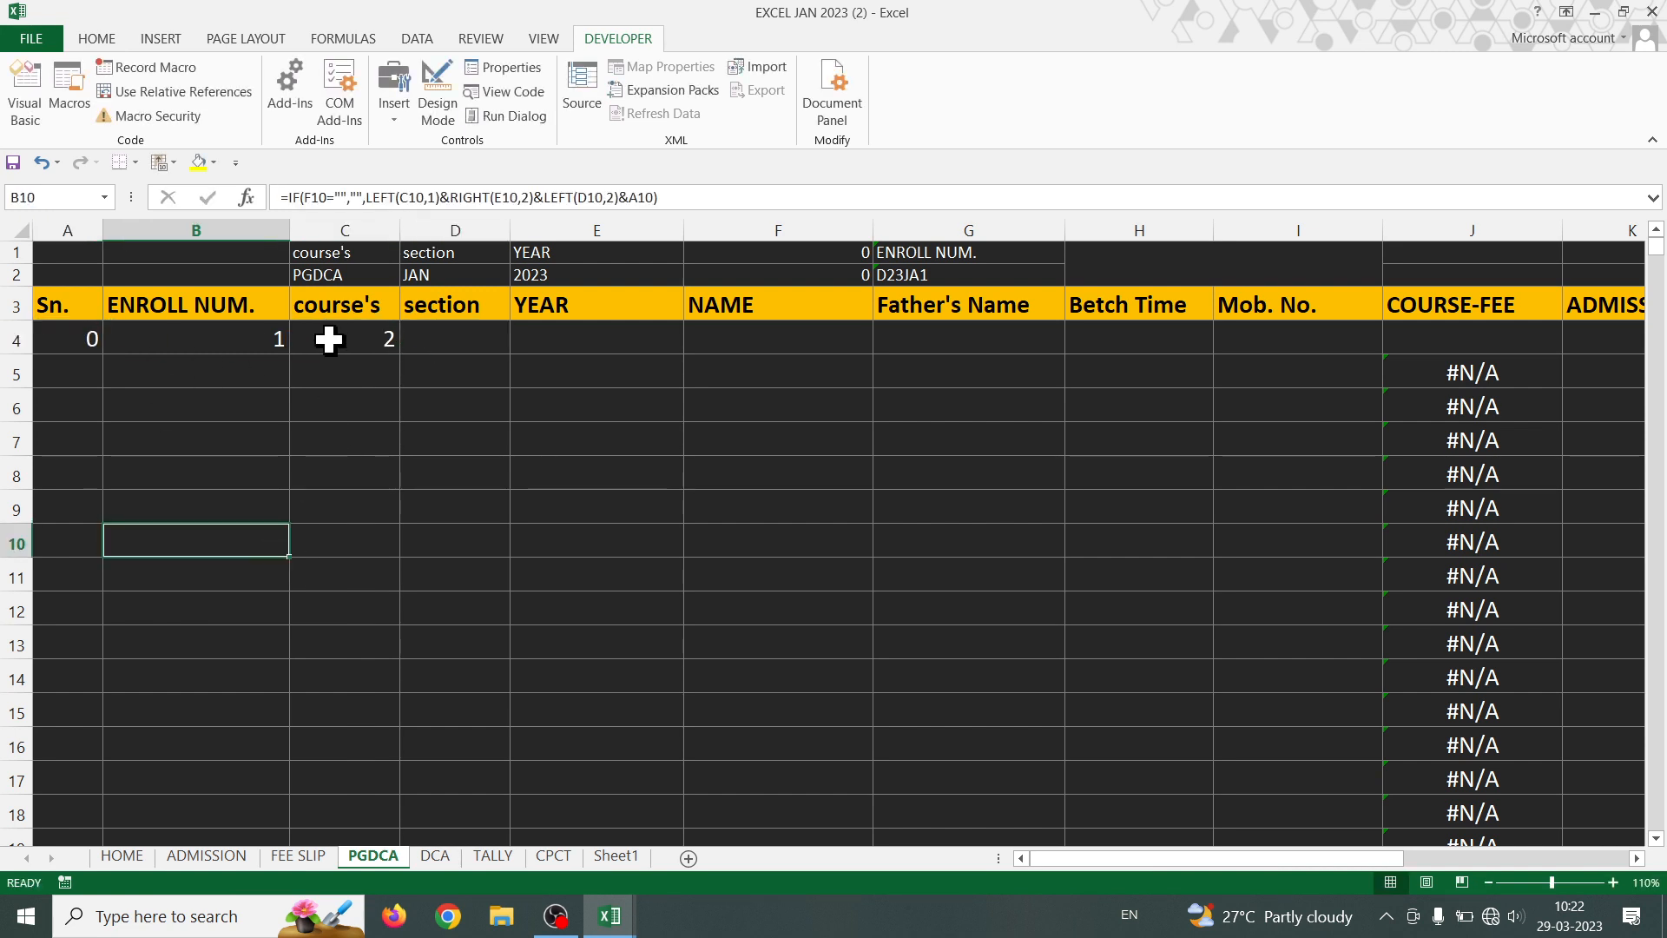
pyautogui.moveTo(268, 337); pyautogui.dragTo(1528, 365)
pyautogui.click(437, 857)
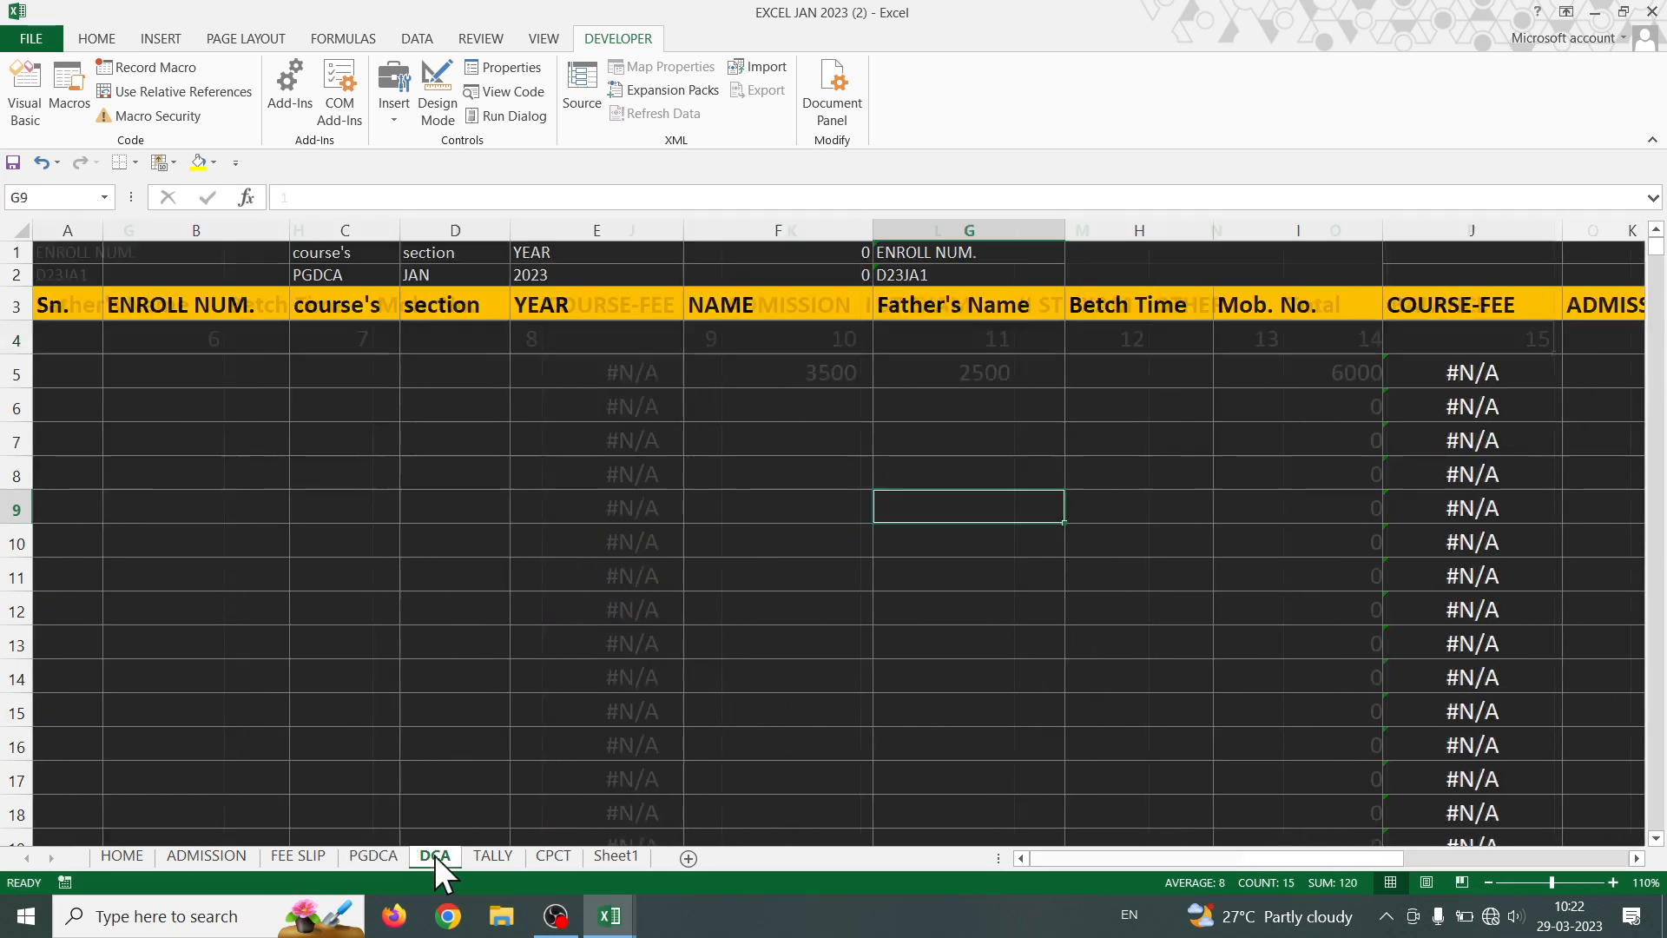
# - On the DCA sheet, enter 0, 1 and 2 in A4:C4 and extend the series across row 4
pyautogui.click(55, 334)
pyautogui.write('0')
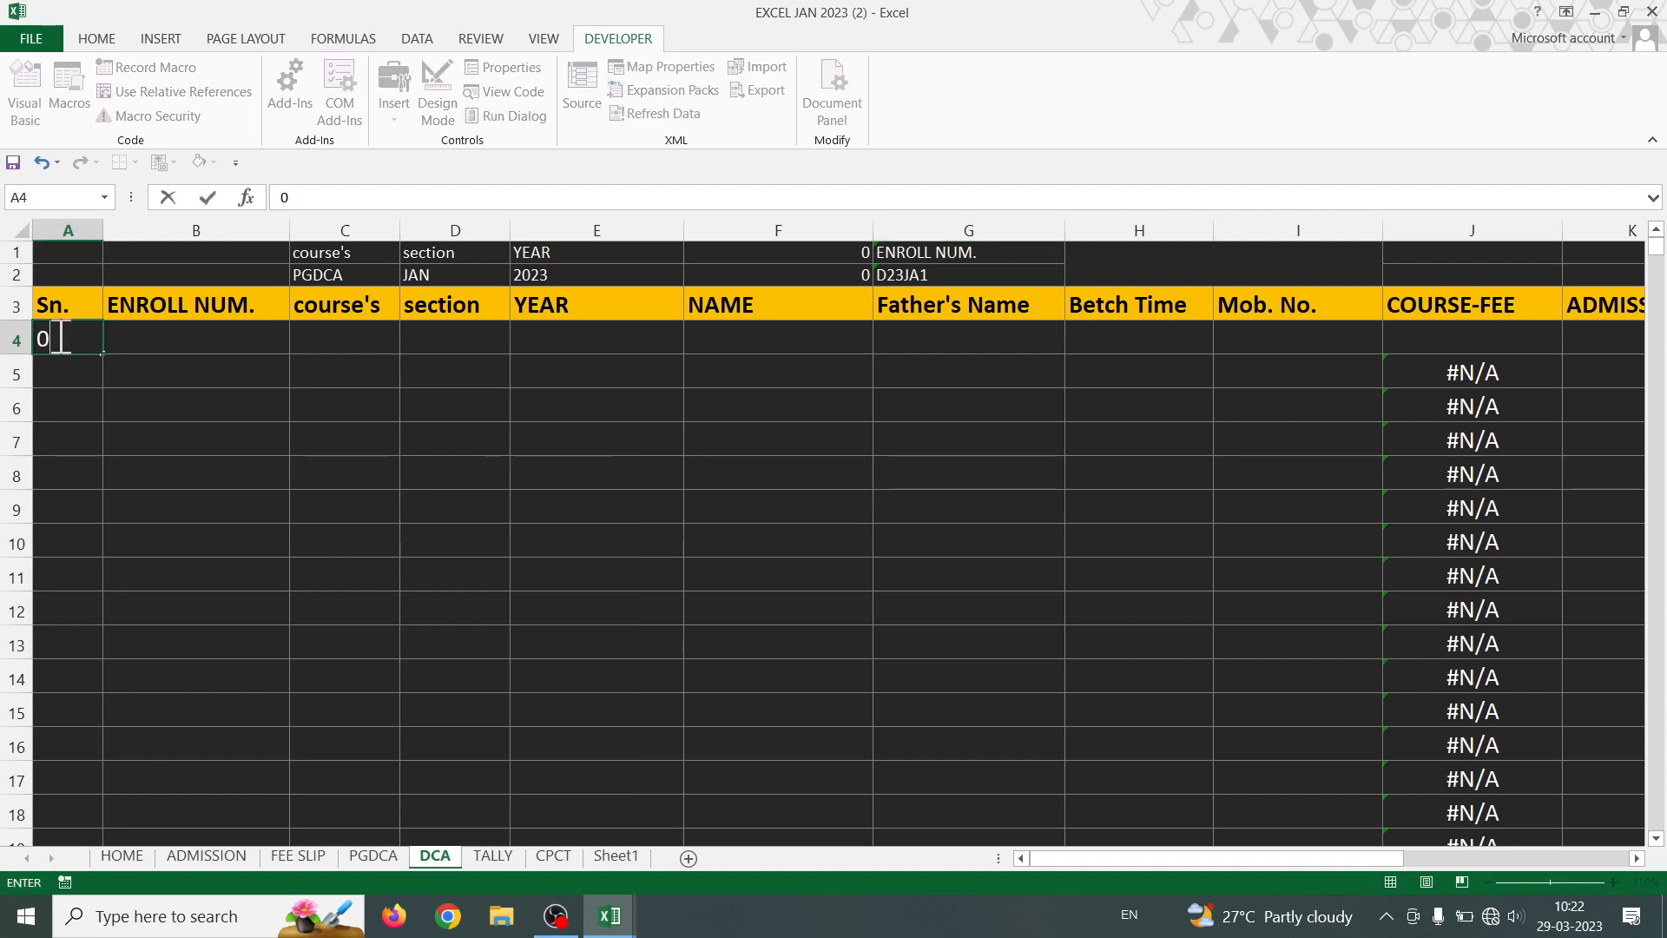
pyautogui.press('Tab')
pyautogui.write('1')
pyautogui.press('Tab')
pyautogui.press('Down')
pyautogui.write('2')
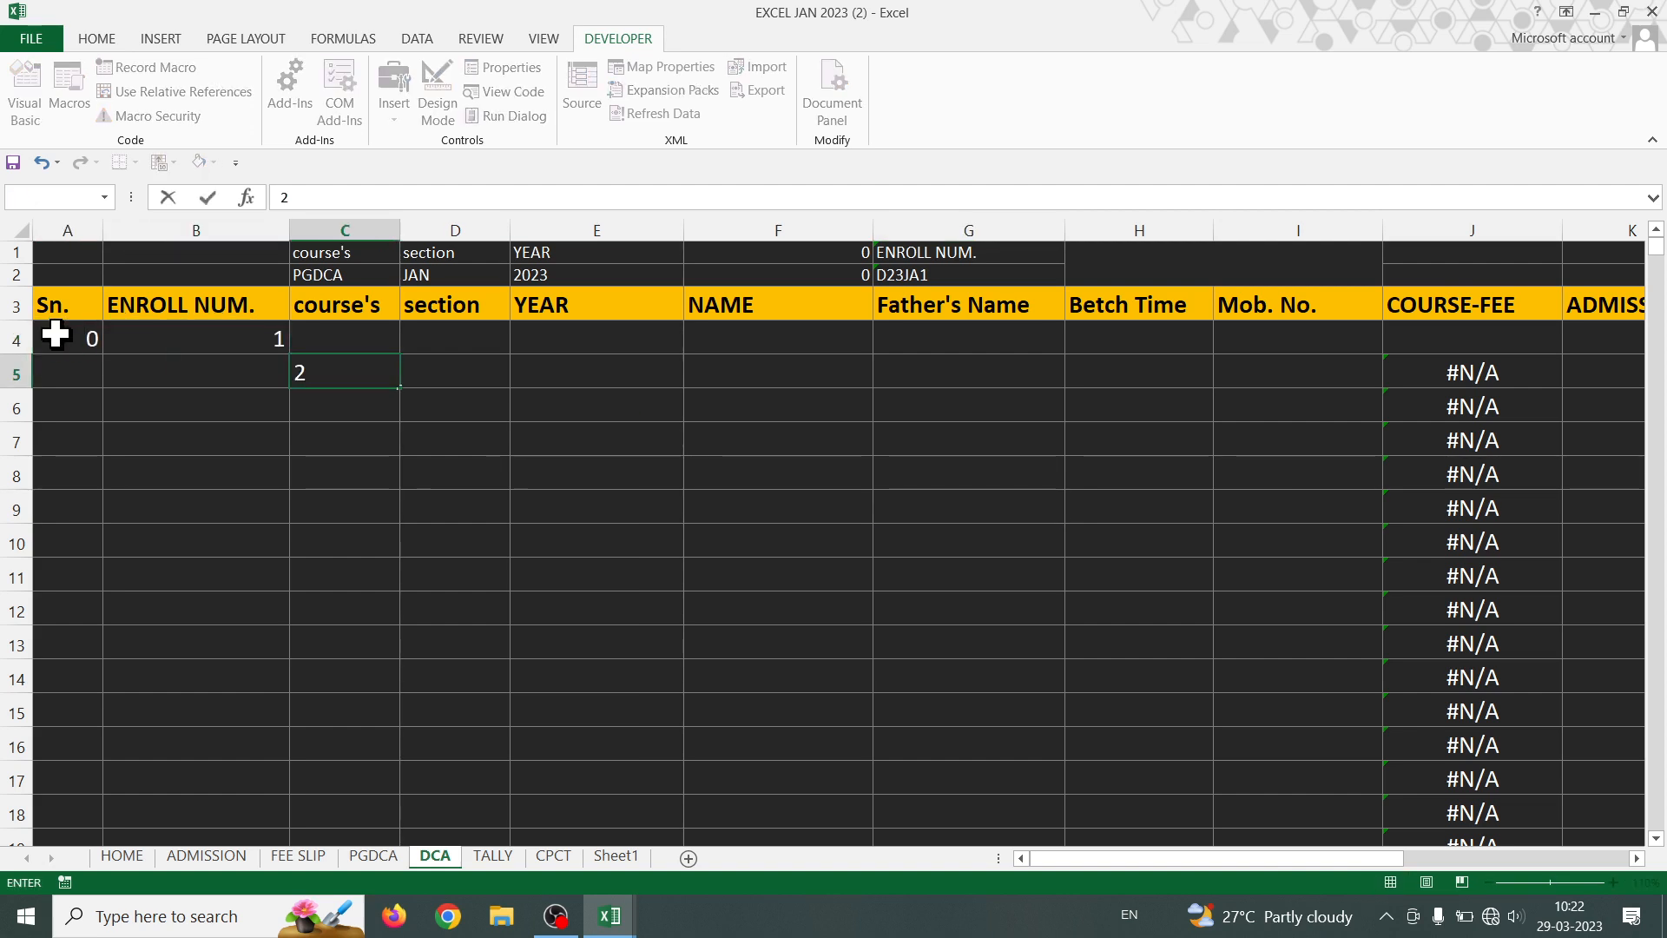
pyautogui.hotkey('ctrl', 'Return')
pyautogui.press('Up')
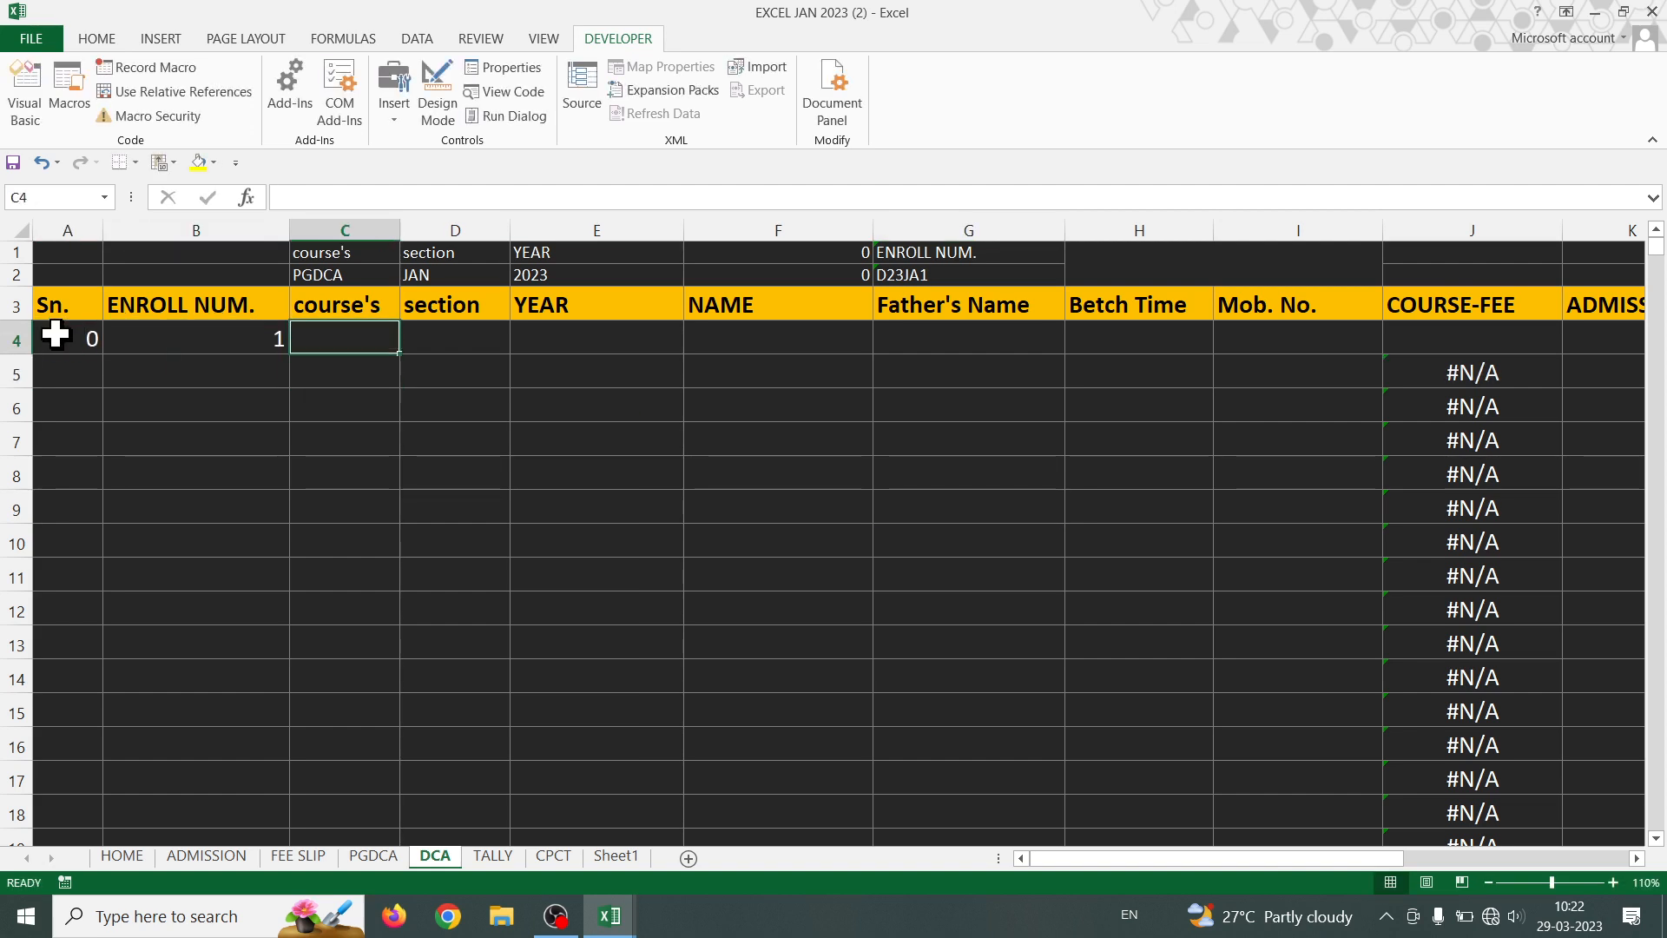
pyautogui.write('2')
pyautogui.click(308, 415)
pyautogui.moveTo(271, 345); pyautogui.dragTo(1524, 391)
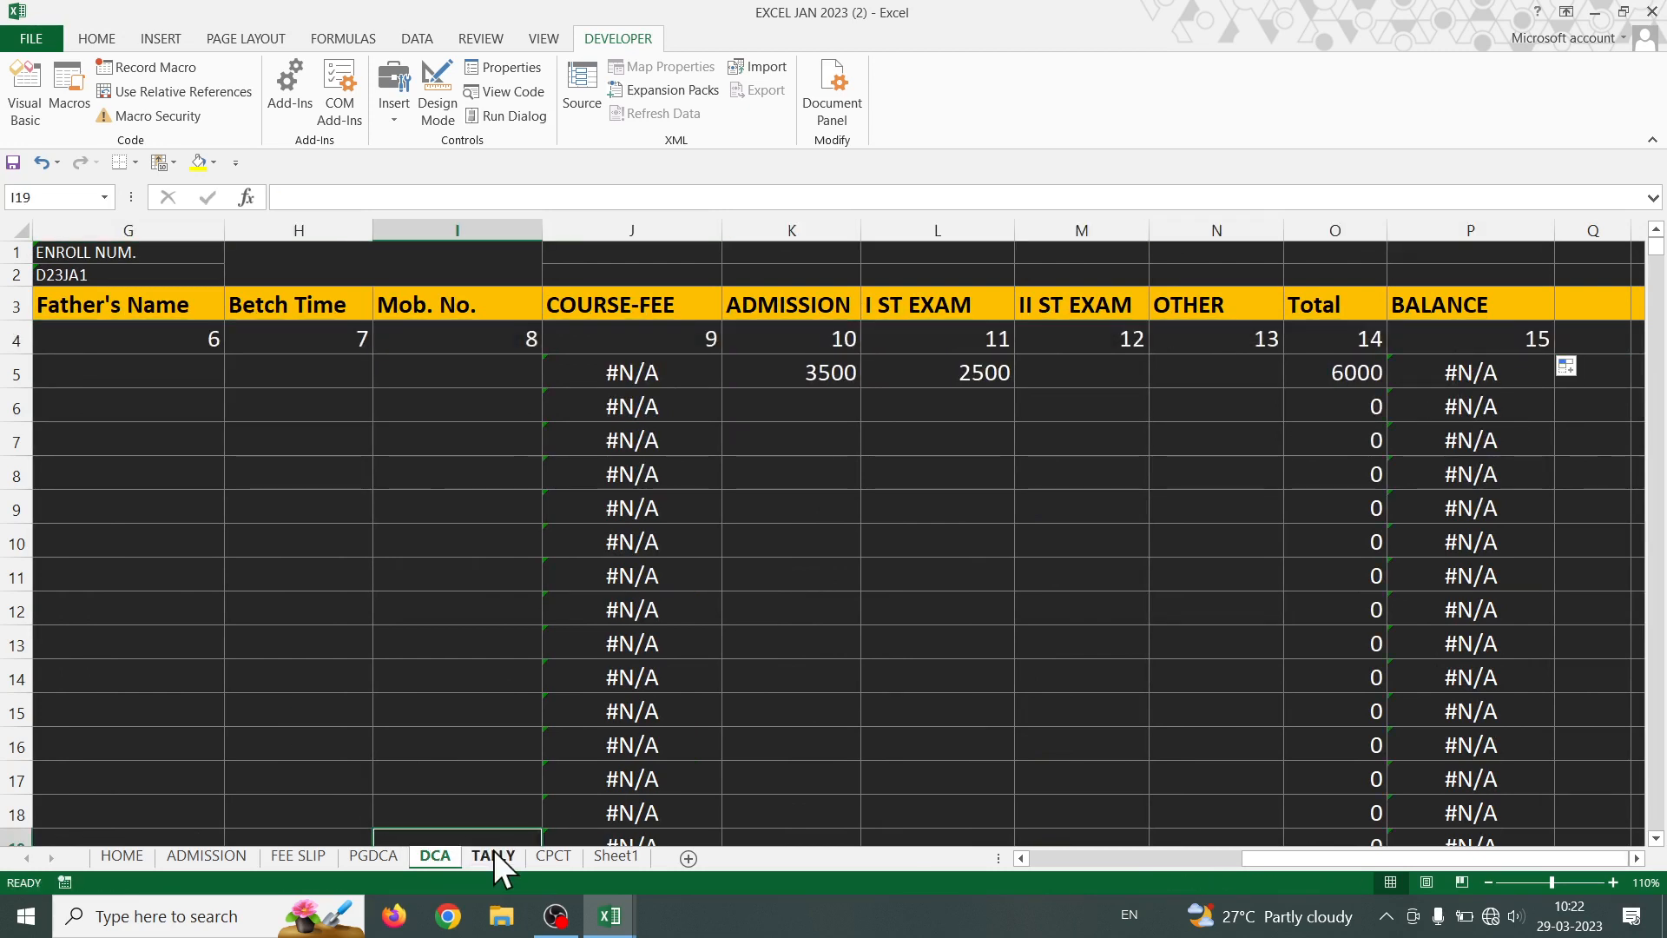
# - On the TALLY sheet, enter 0, 1 and 2 in A4:C4 and extend the series across row 4
pyautogui.click(497, 856)
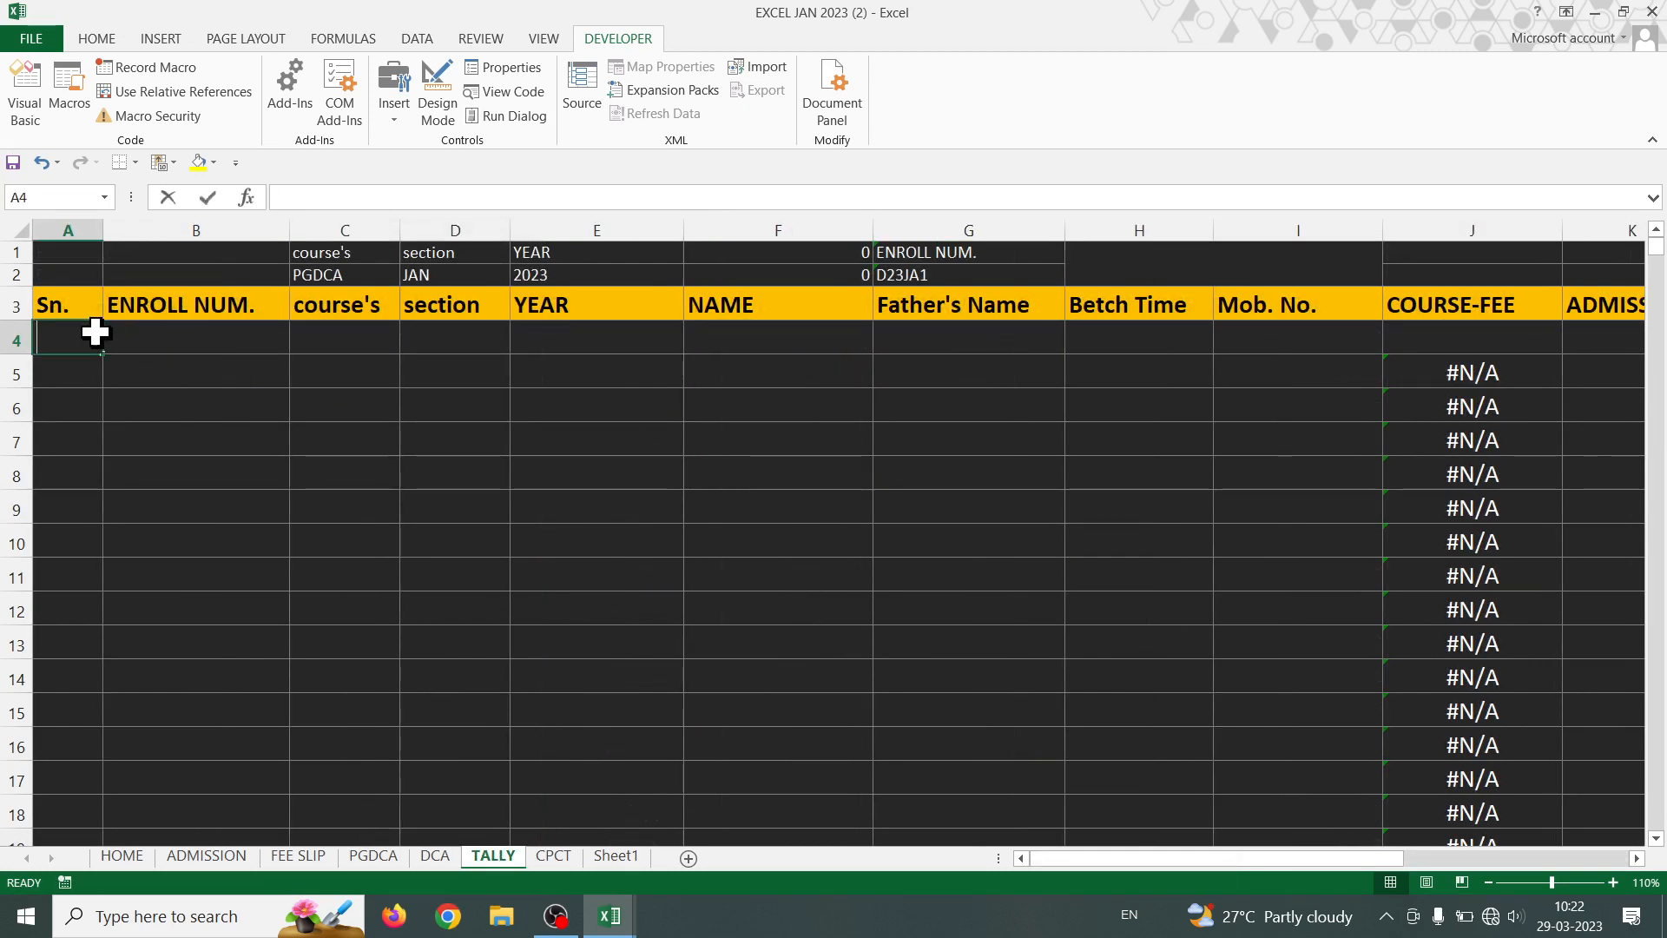
pyautogui.write('0')
pyautogui.click(207, 340)
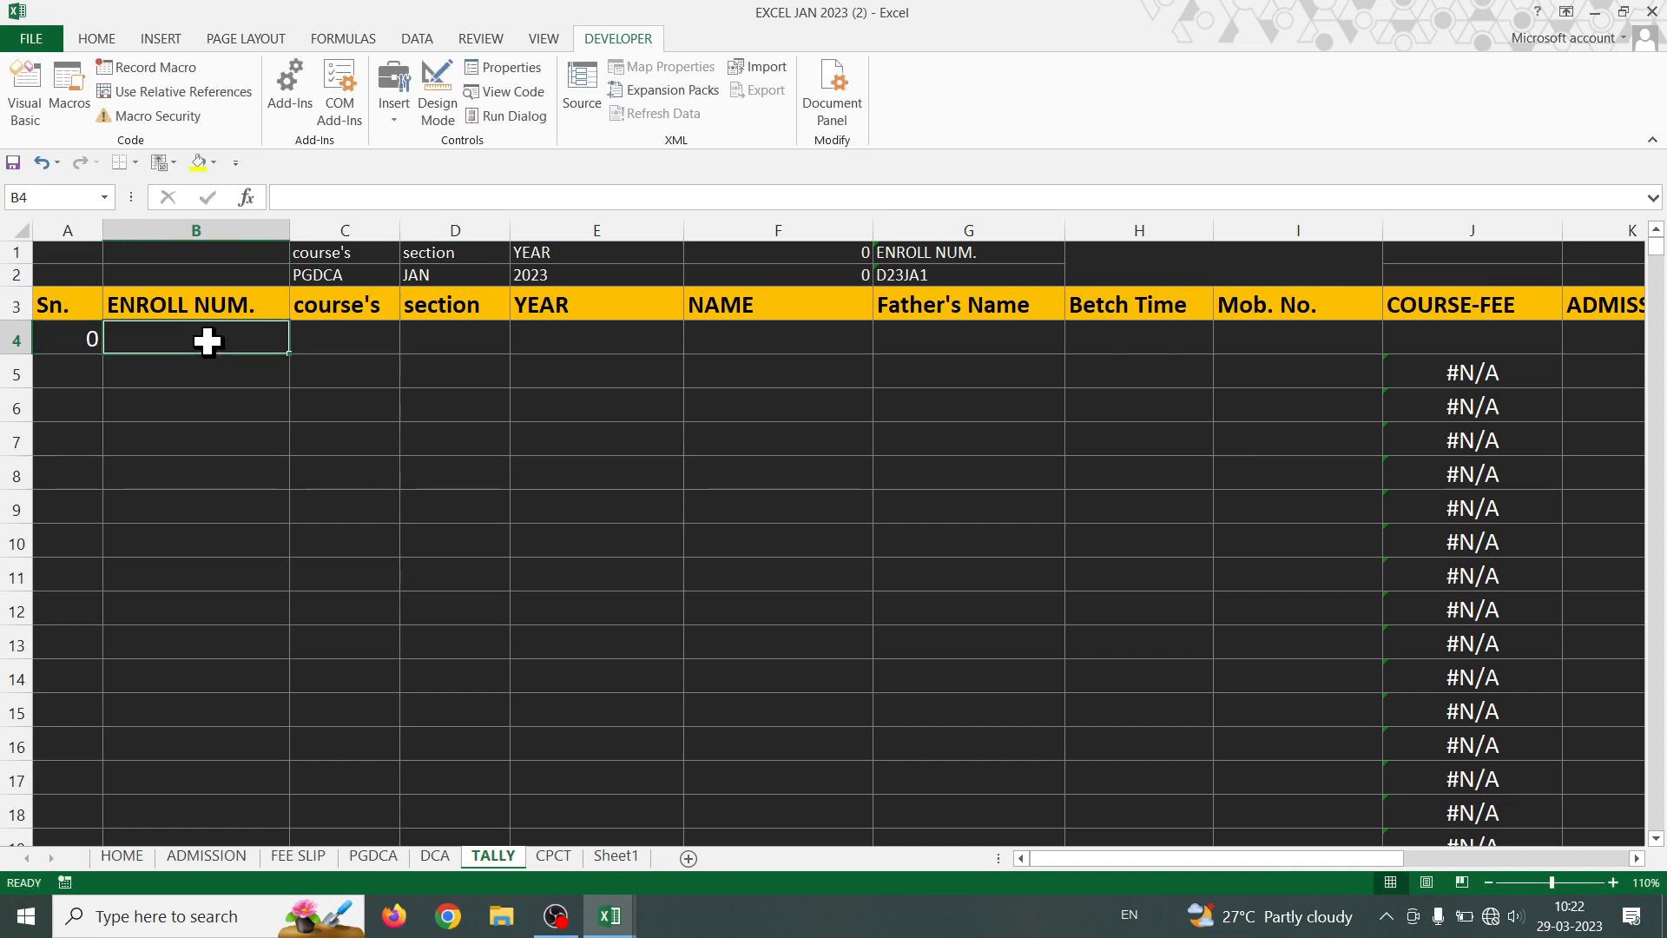
pyautogui.write('1')
pyautogui.press('Return')
pyautogui.click(347, 334)
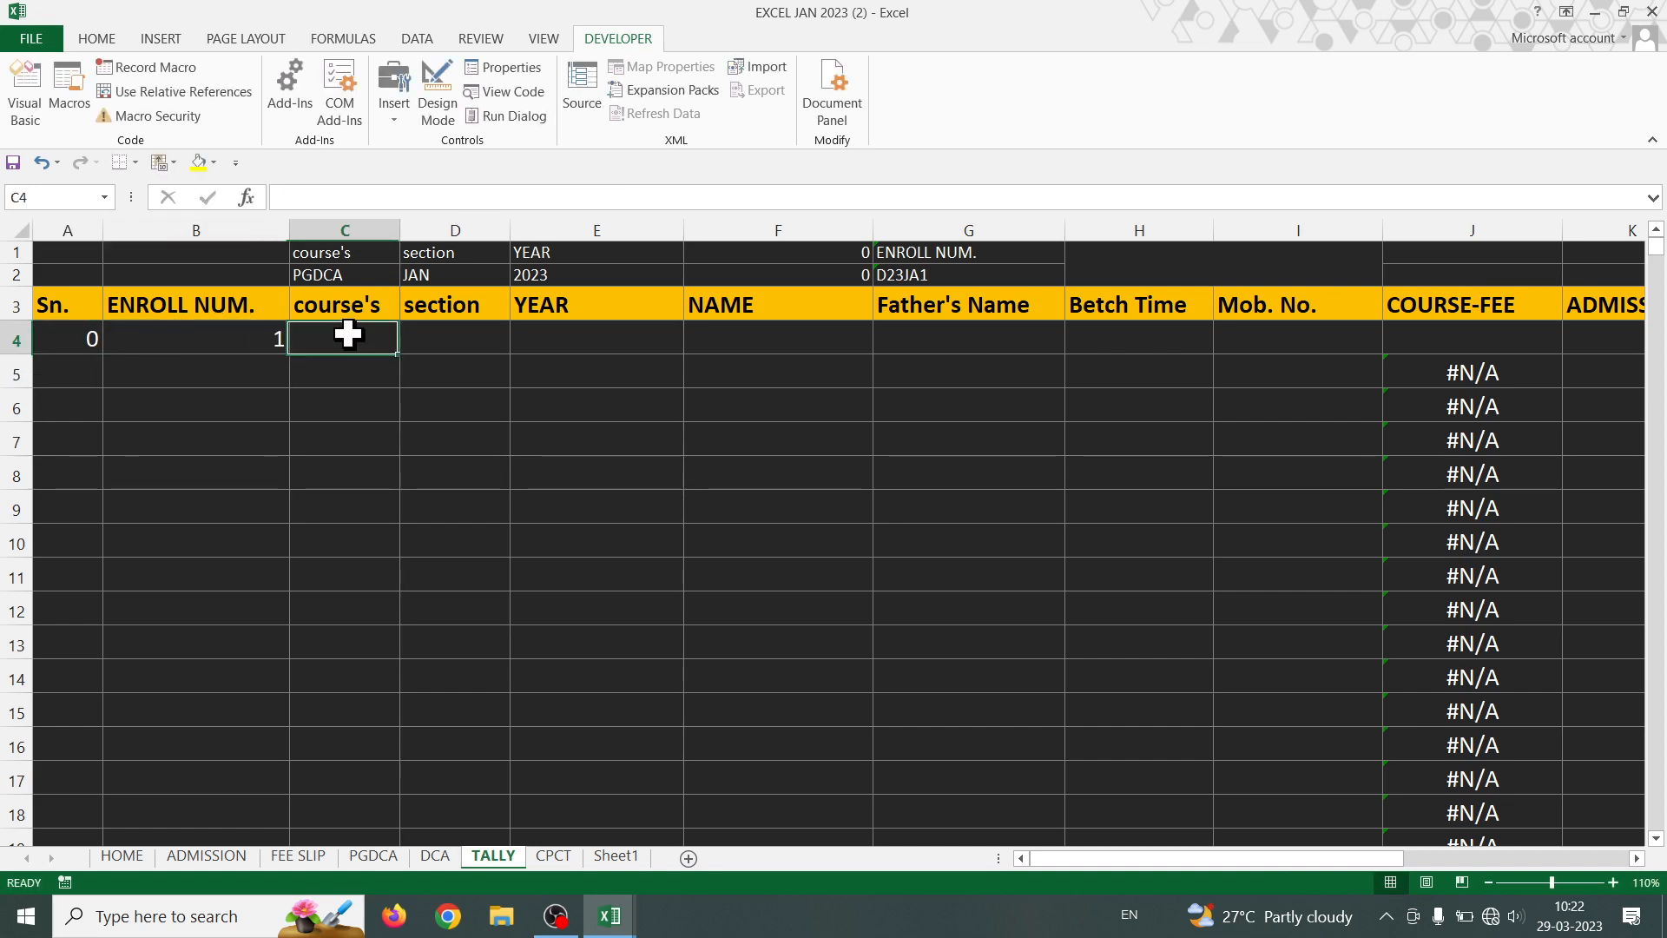
pyautogui.write('2')
pyautogui.press('Return')
pyautogui.moveTo(223, 338); pyautogui.dragTo(1511, 402)
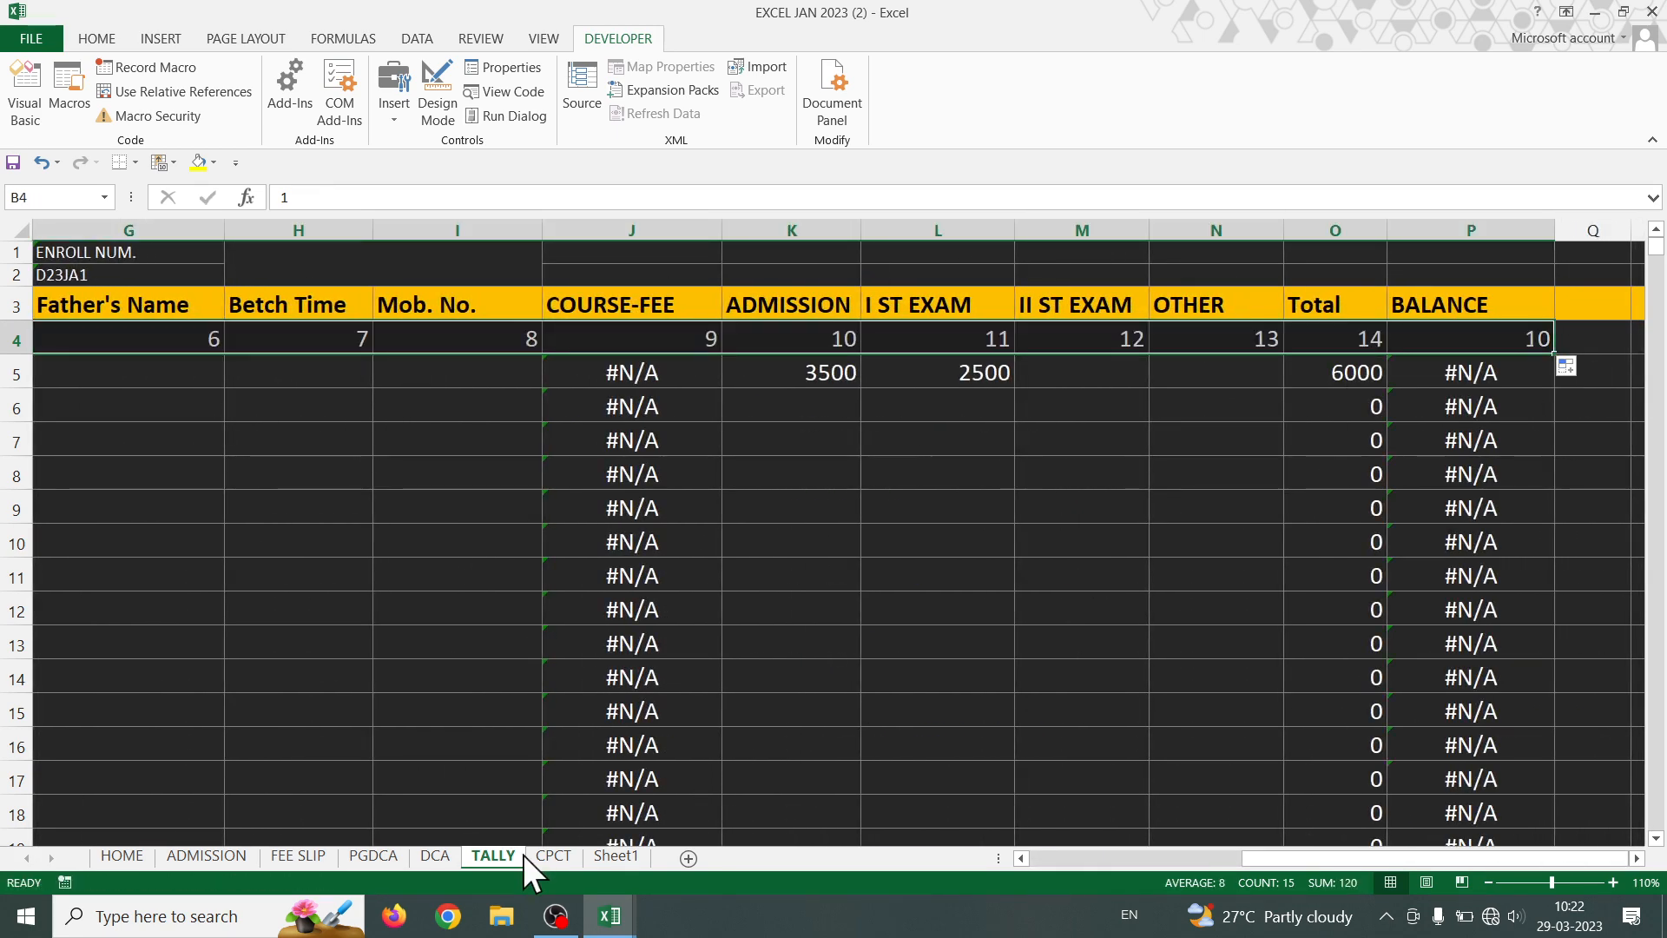
# - On the CPCT sheet, enter 0, 1 and 2 in A4:C4 and extend numbers 0–15 to column P
pyautogui.click(553, 856)
pyautogui.click(69, 343)
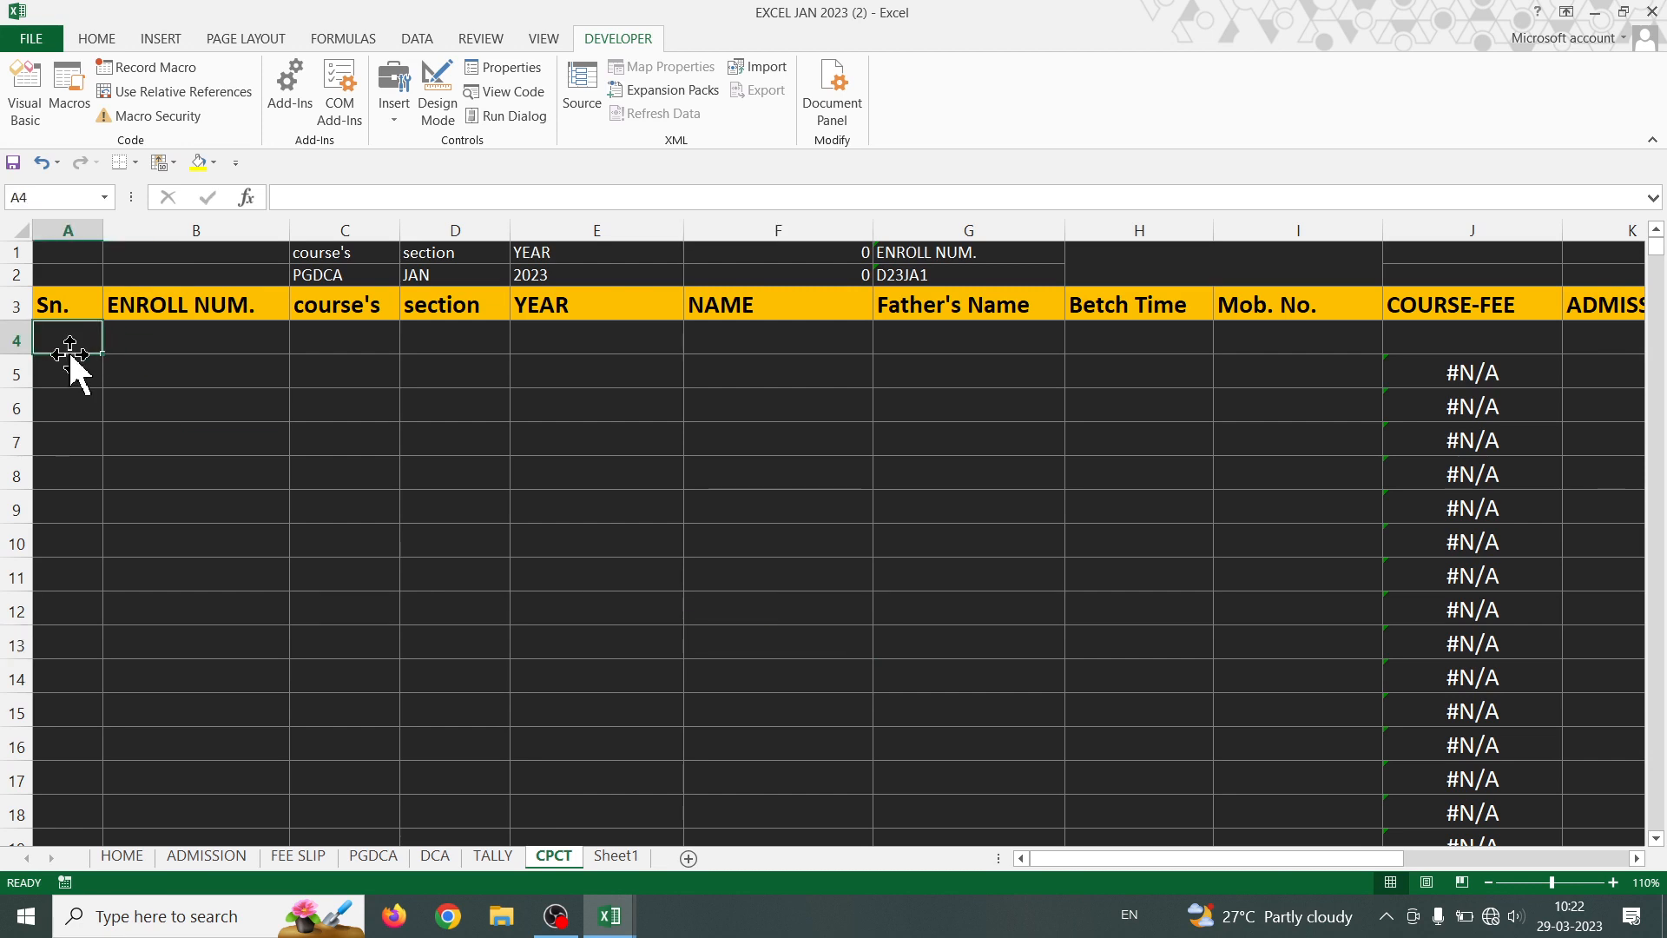
pyautogui.write('0')
pyautogui.click(203, 434)
pyautogui.click(215, 333)
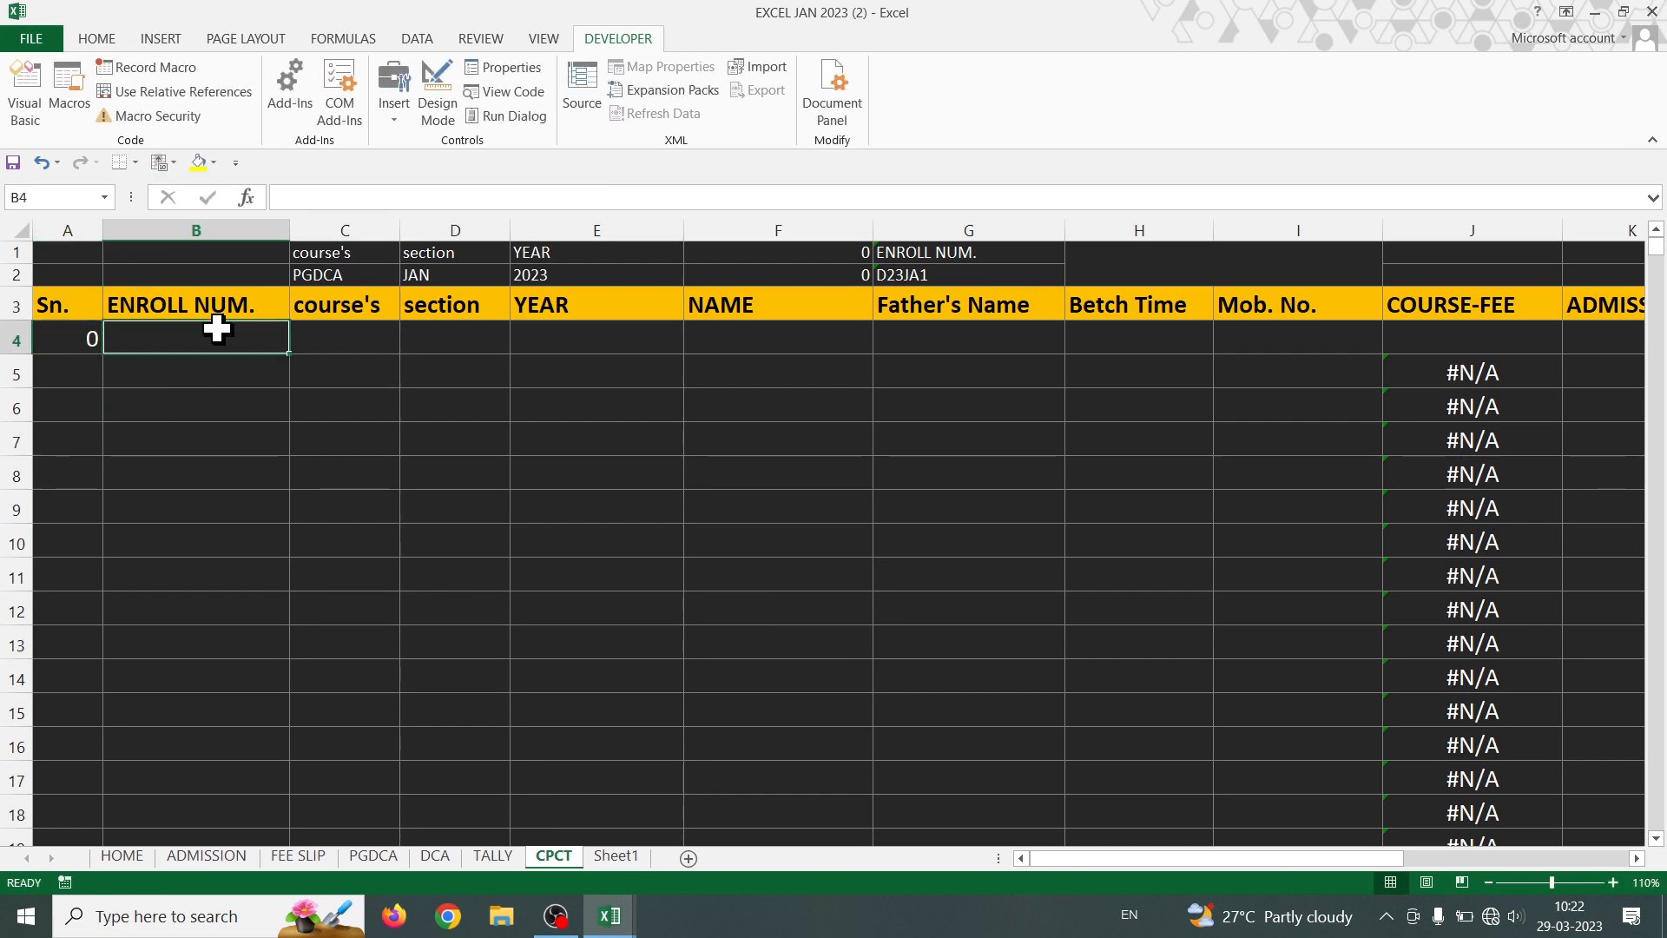
pyautogui.write('1')
pyautogui.press('Down')
pyautogui.press('Right')
pyautogui.write('2')
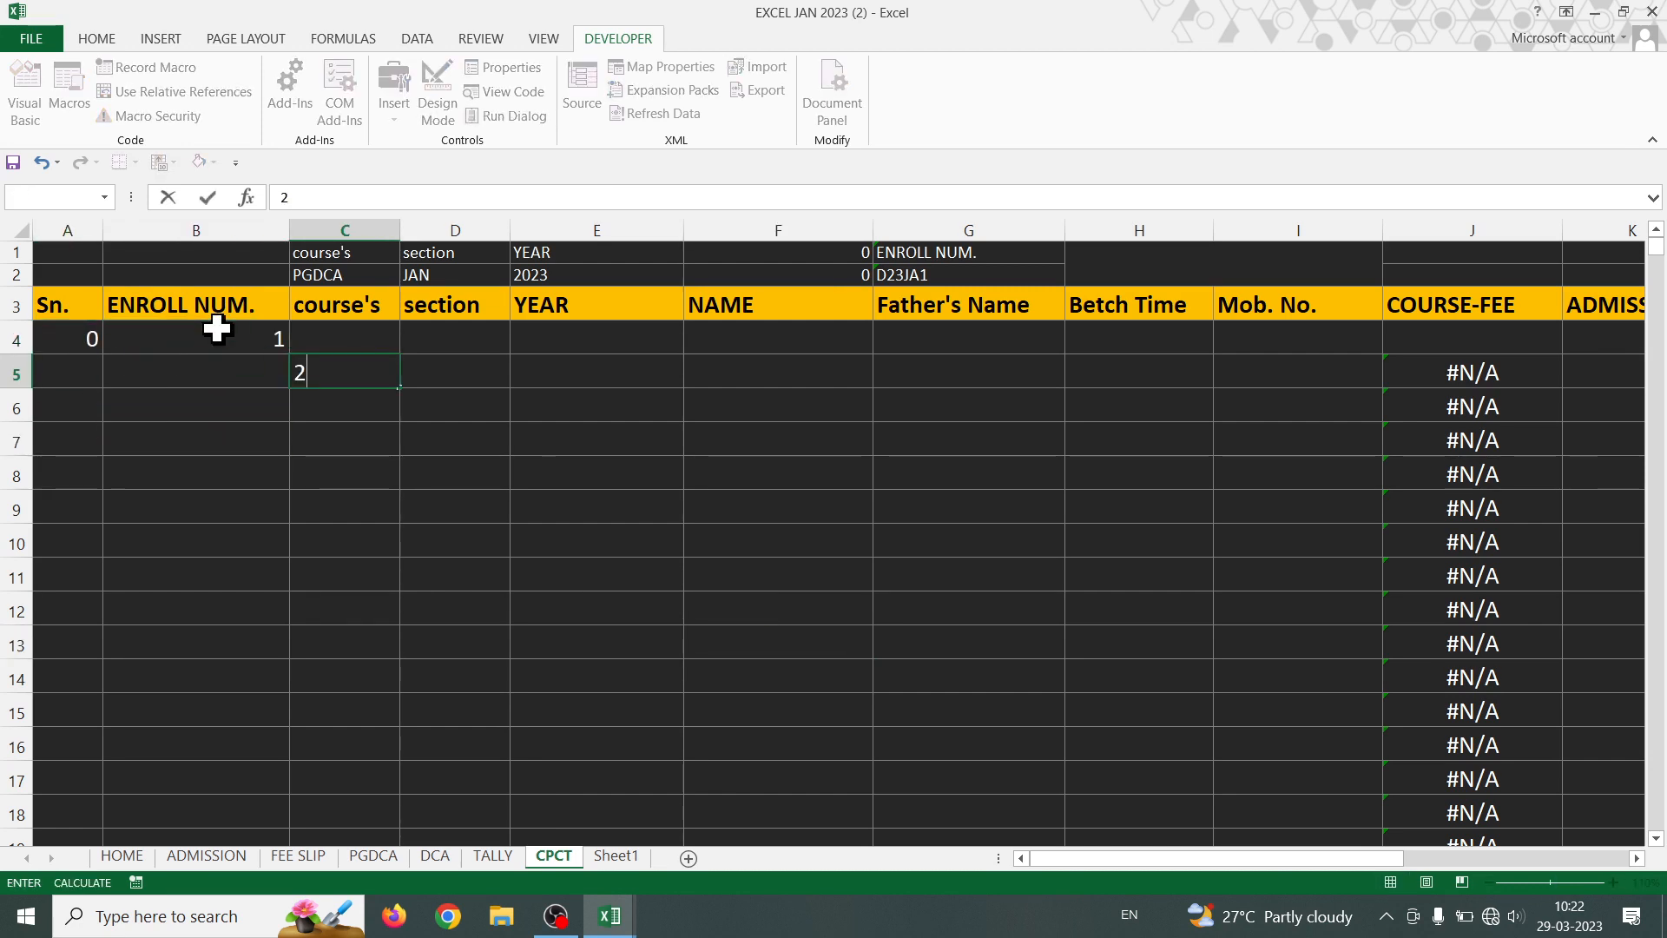
pyautogui.press('Left')
pyautogui.press('Right')
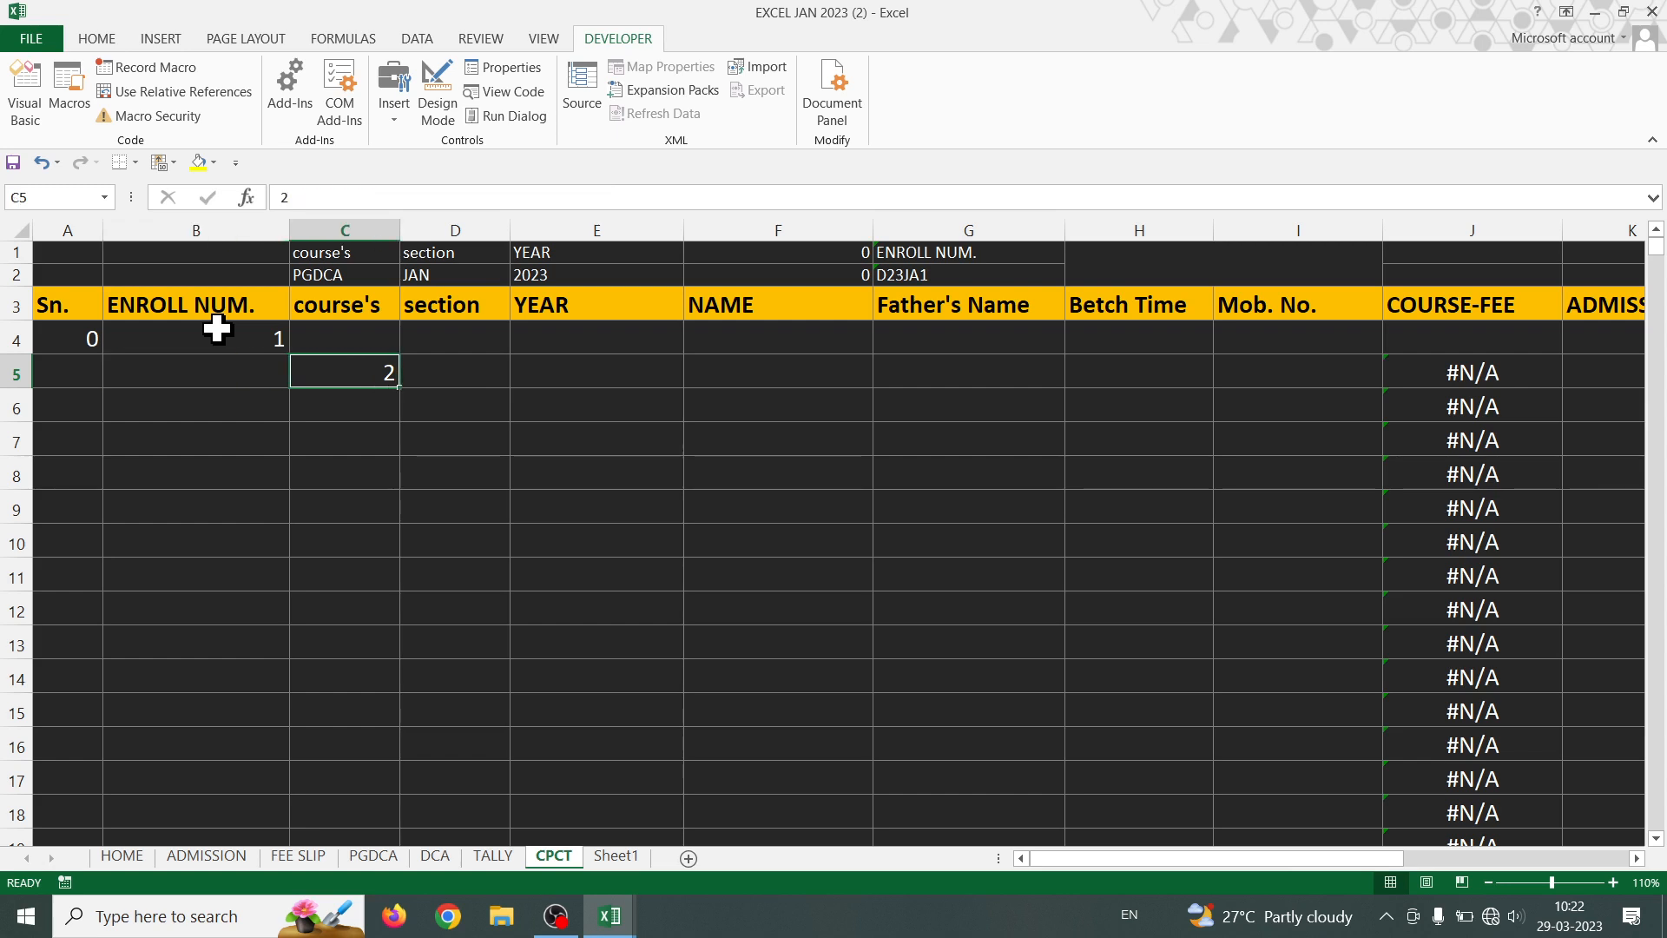
pyautogui.press('Up')
pyautogui.write('2')
pyautogui.click(368, 493)
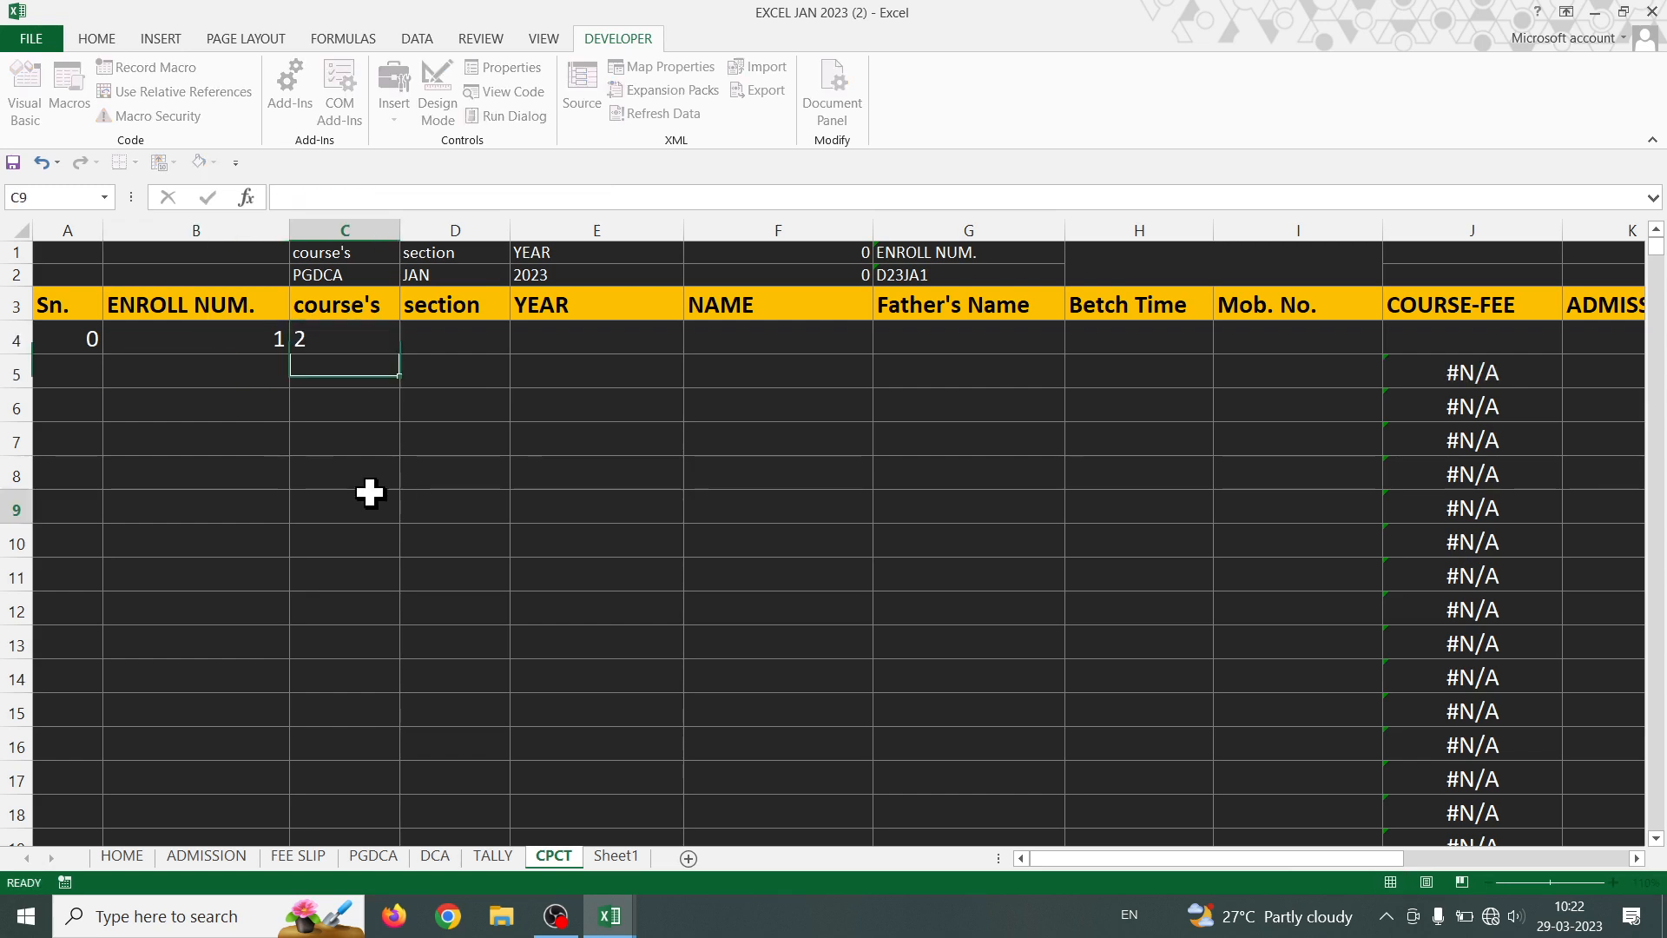
pyautogui.moveTo(245, 338); pyautogui.dragTo(1512, 380)
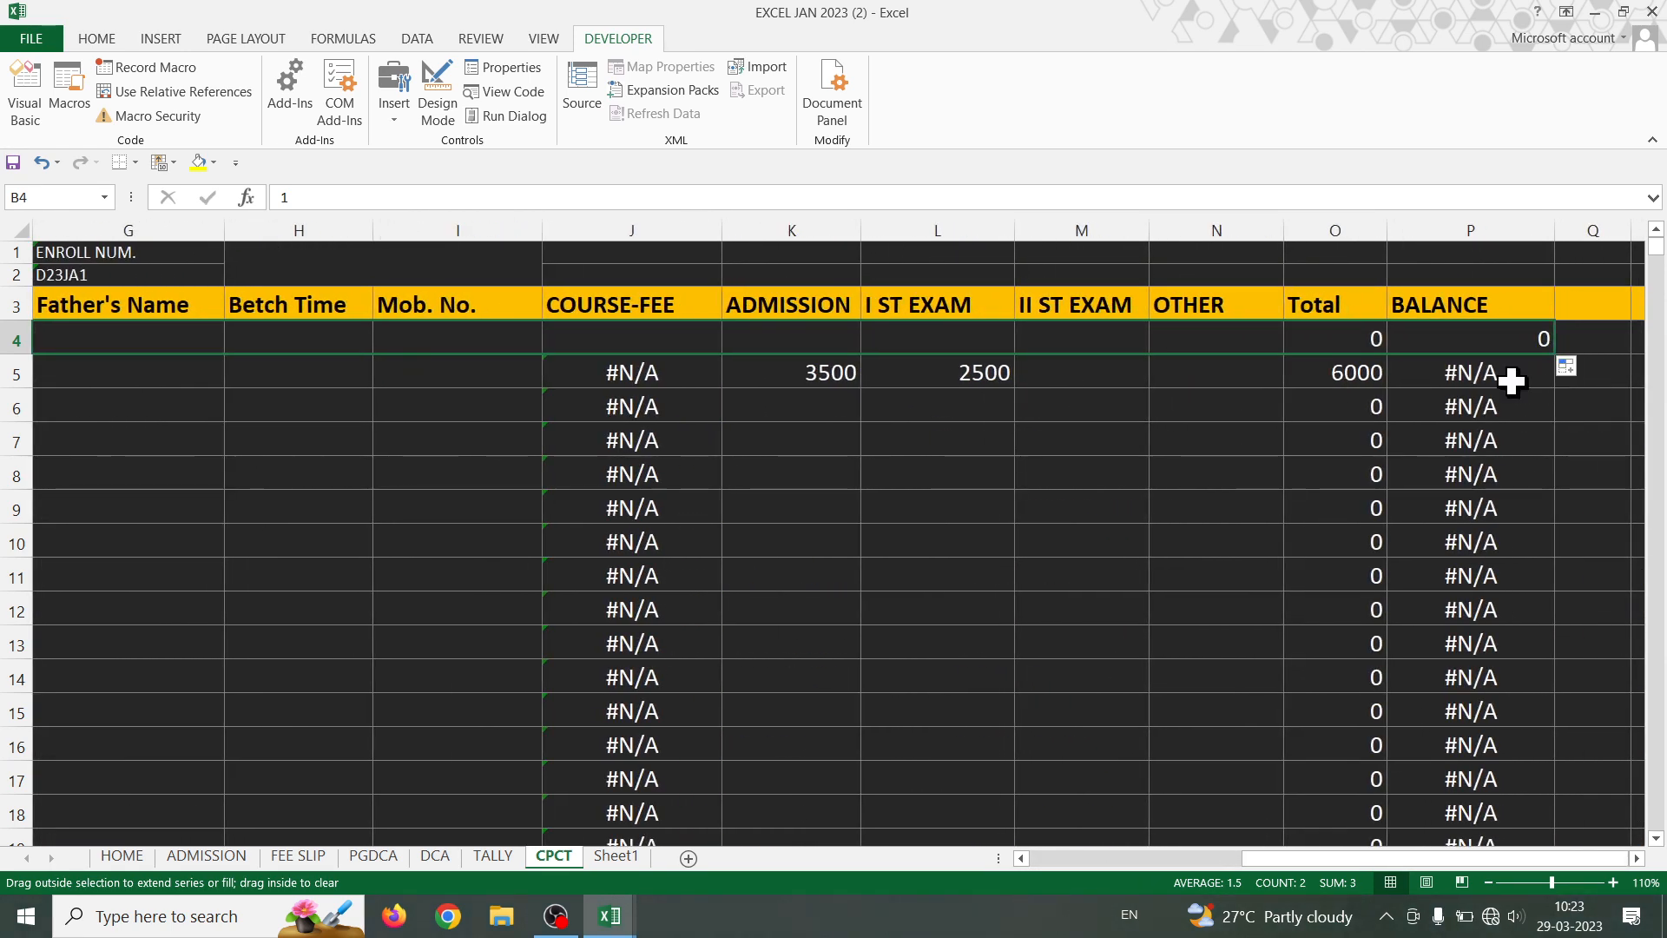
# - Check the CPCT row 4 numbers and select the ENROLL NUM. heading with its number
pyautogui.click(1053, 430)
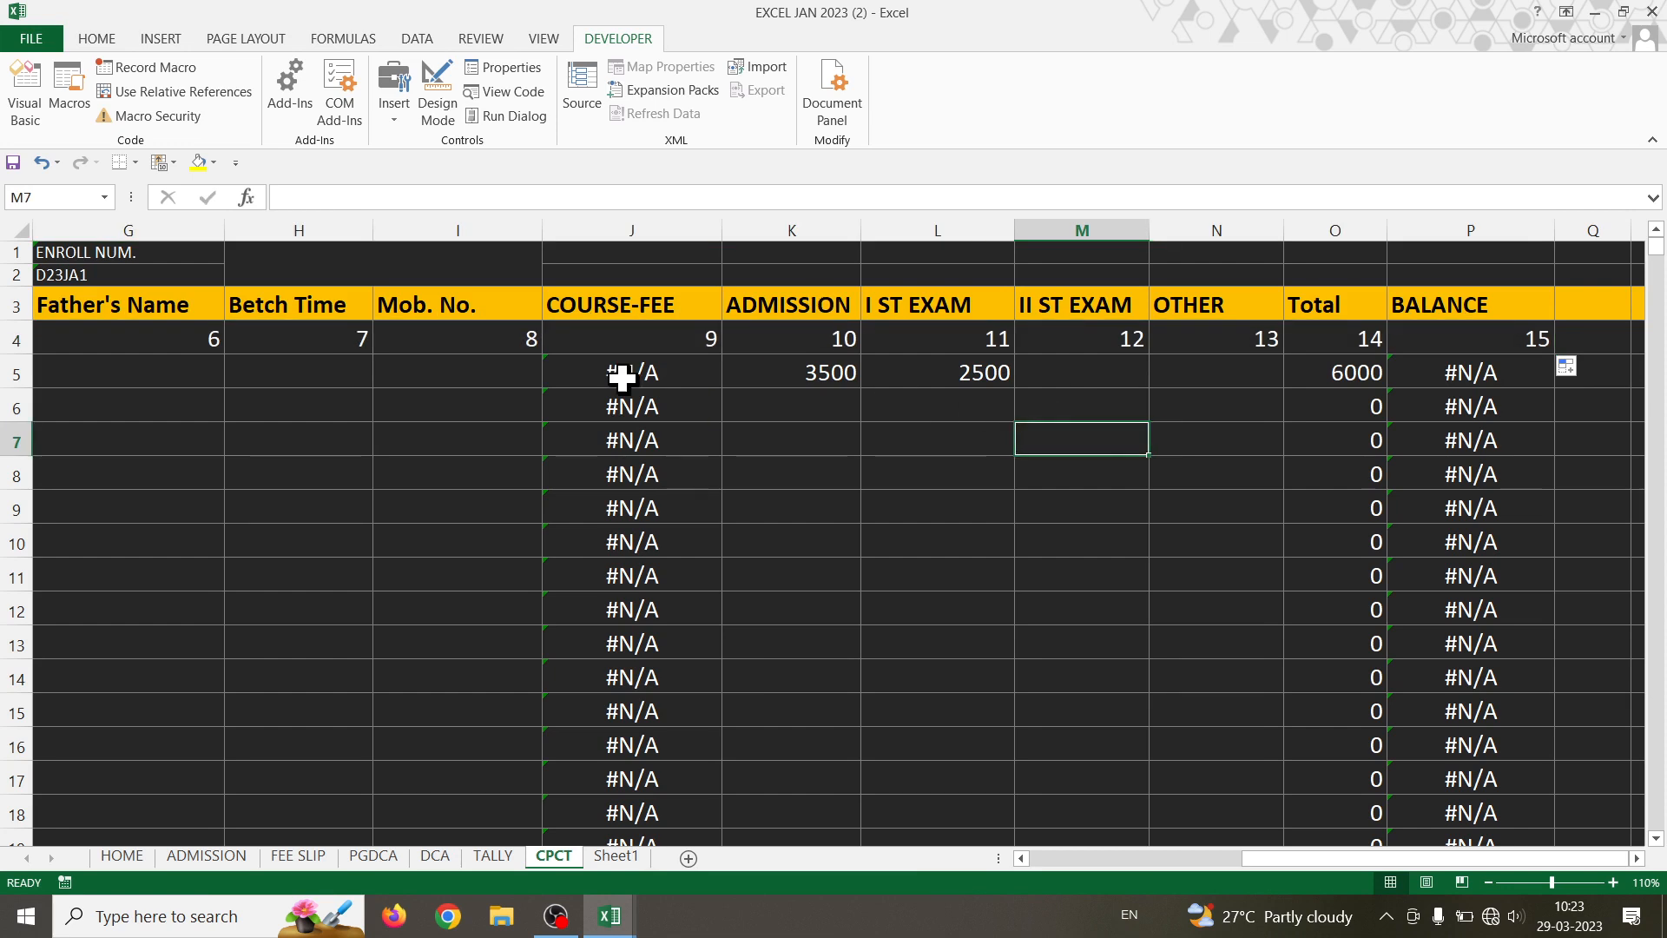
pyautogui.click(792, 337)
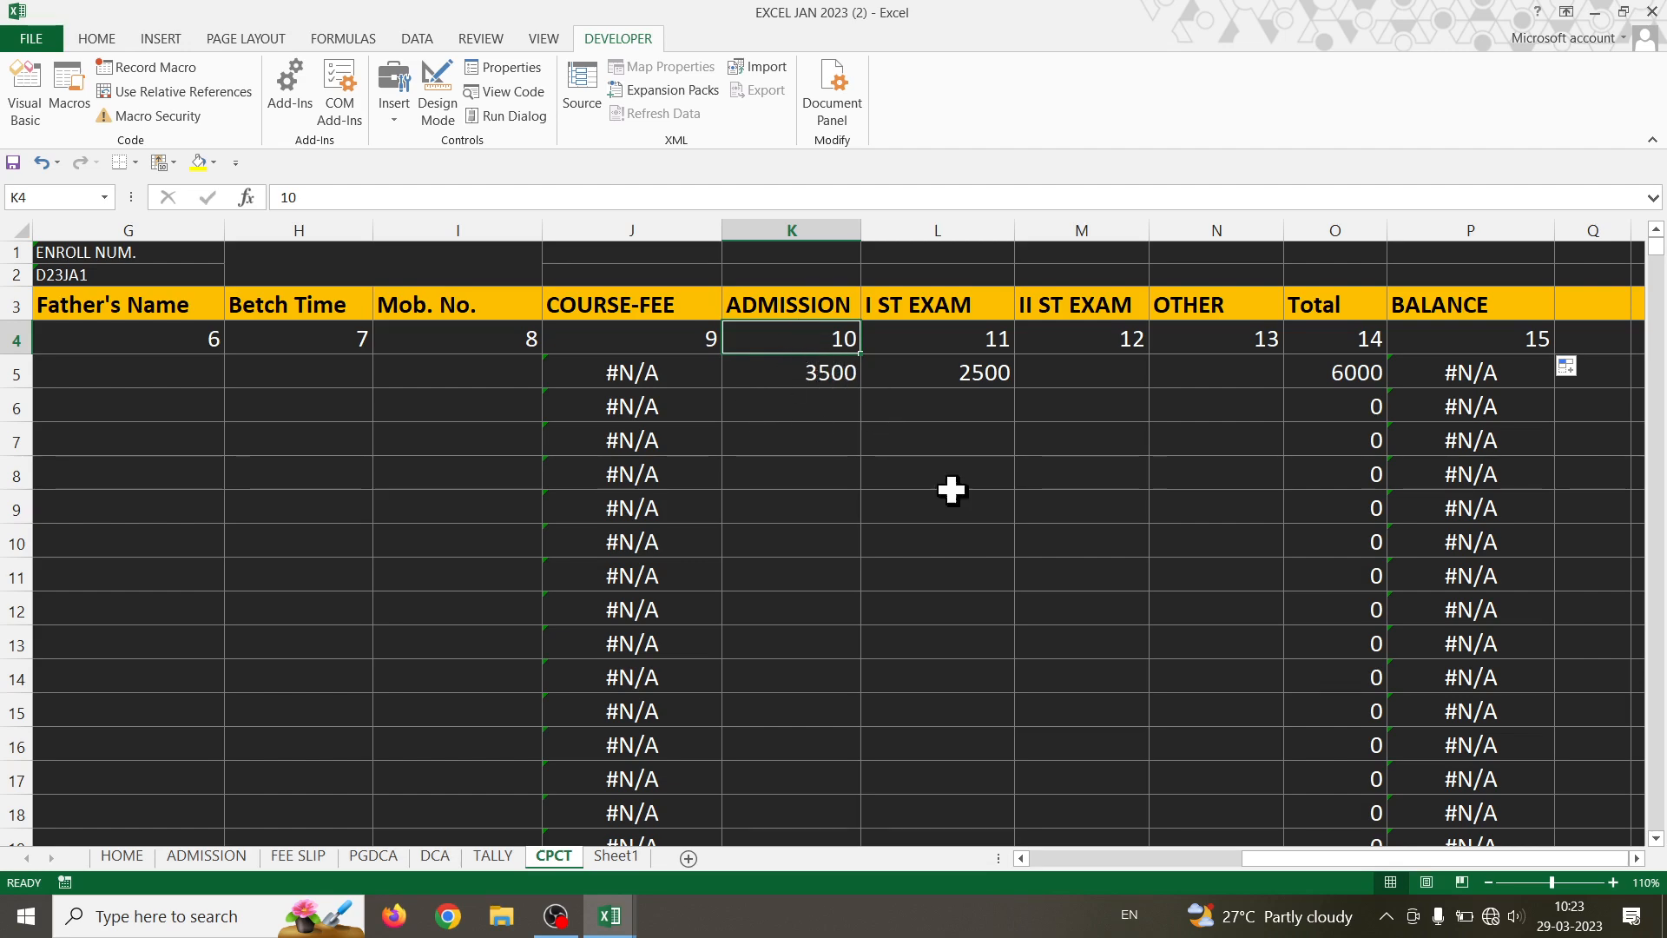
pyautogui.moveTo(1265, 856); pyautogui.dragTo(1052, 860)
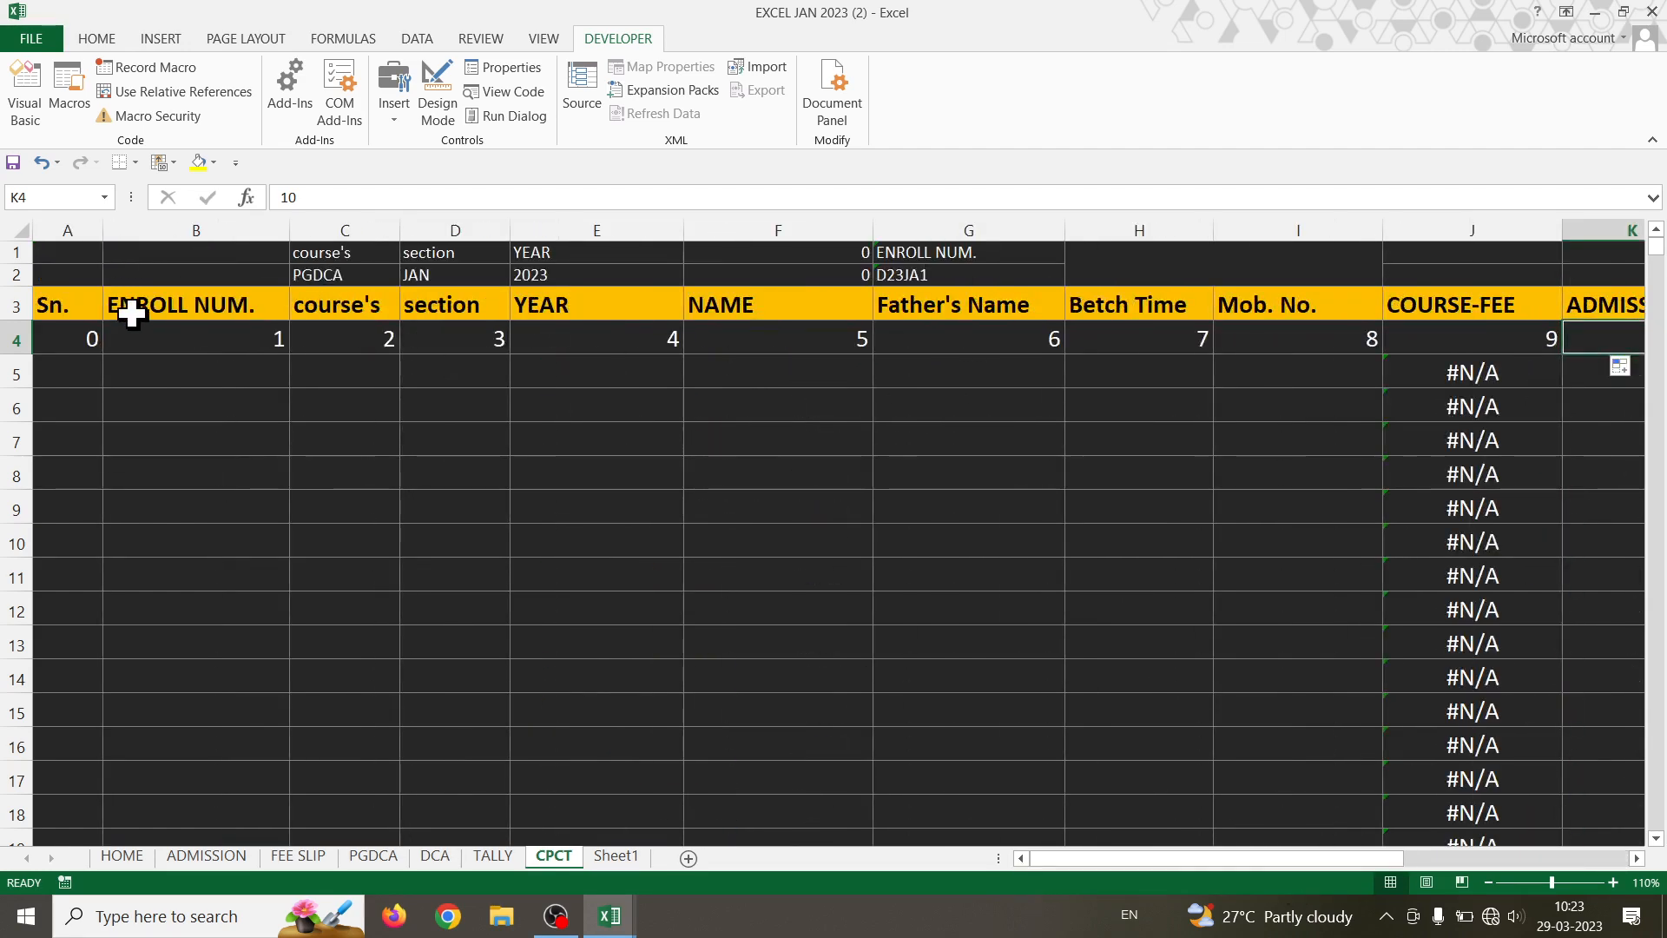
pyautogui.moveTo(130, 314); pyautogui.dragTo(164, 346)
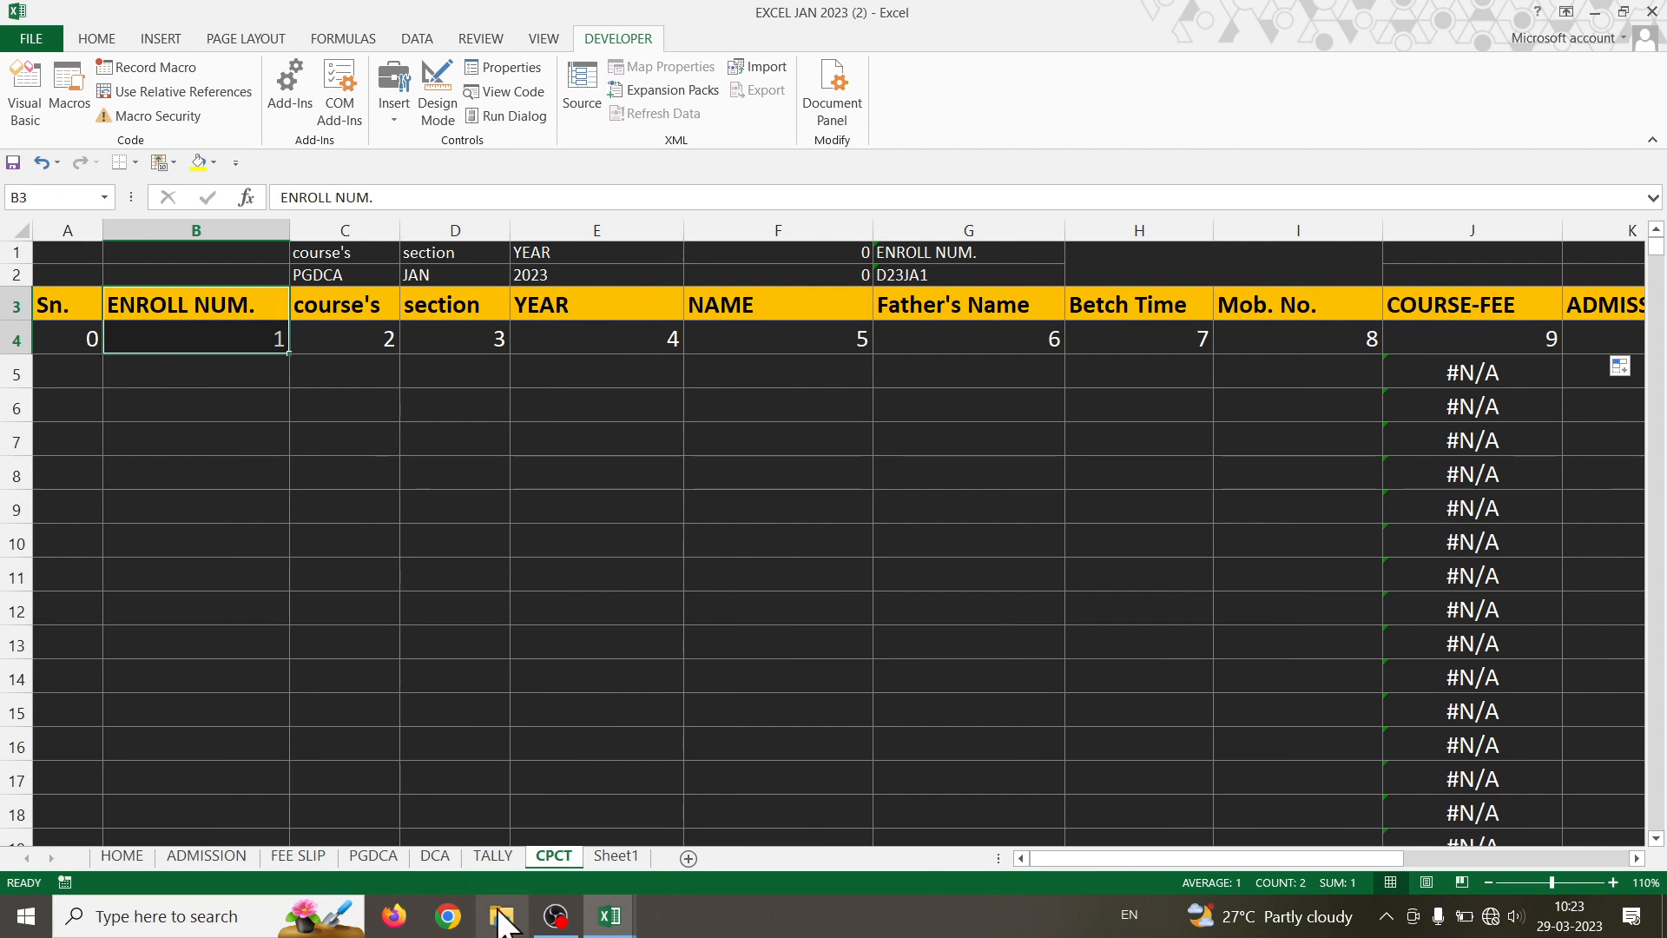
# - From the PGDCA sheet, delete the old PGDCA123 macro from the workbook
pyautogui.click(373, 856)
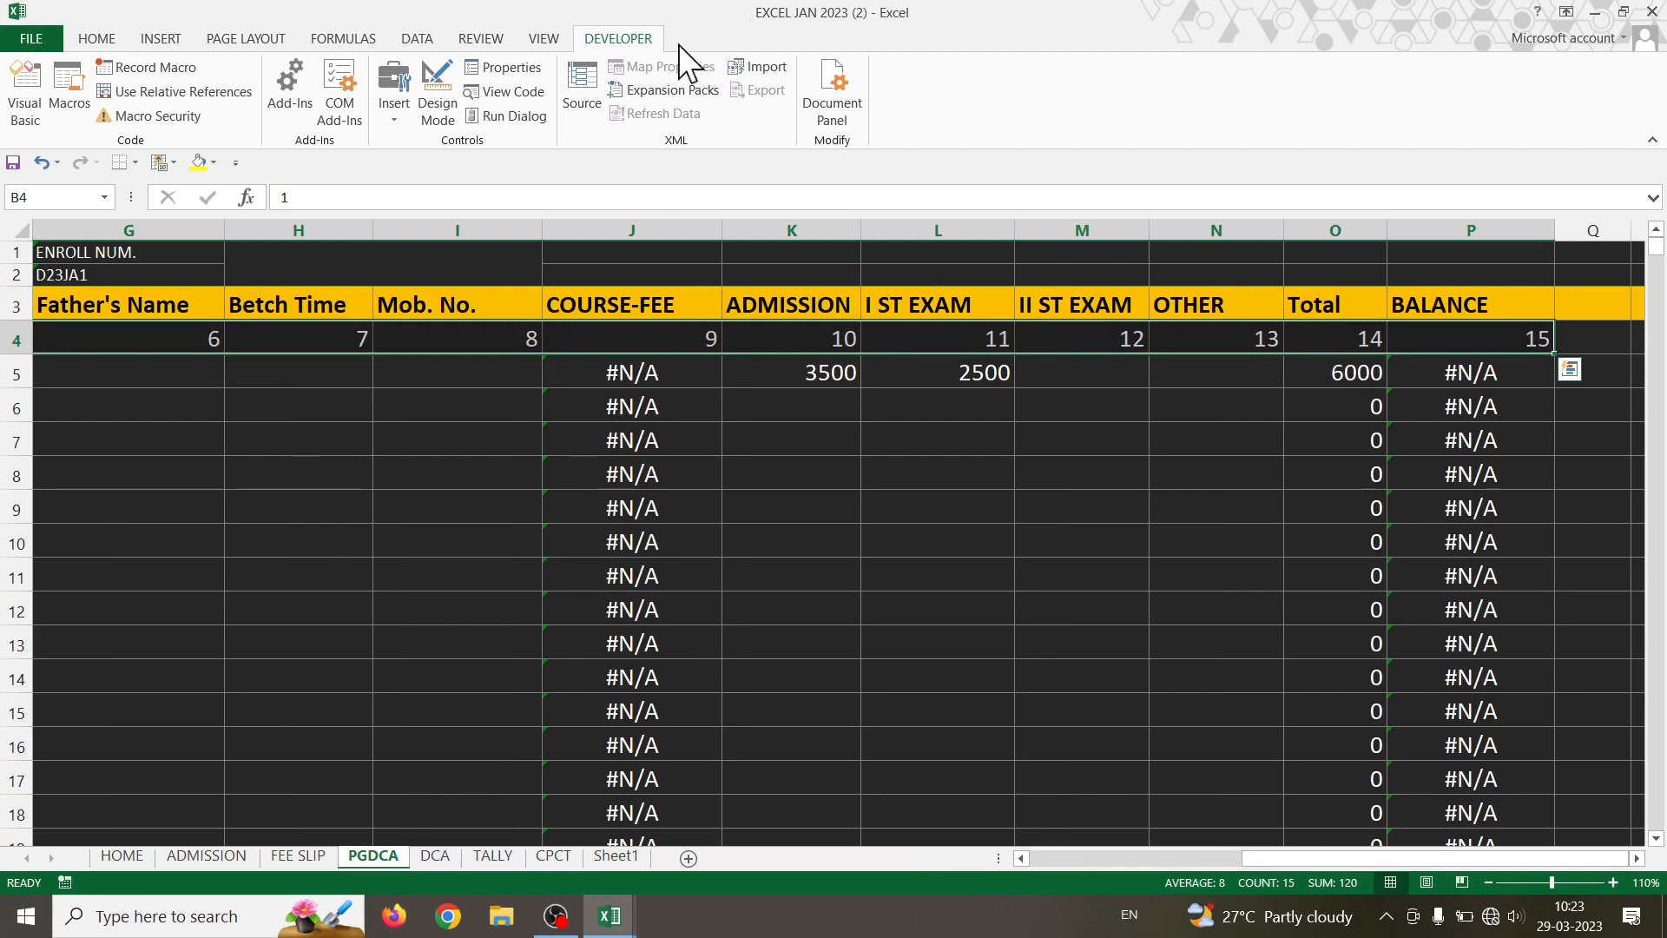
pyautogui.click(543, 39)
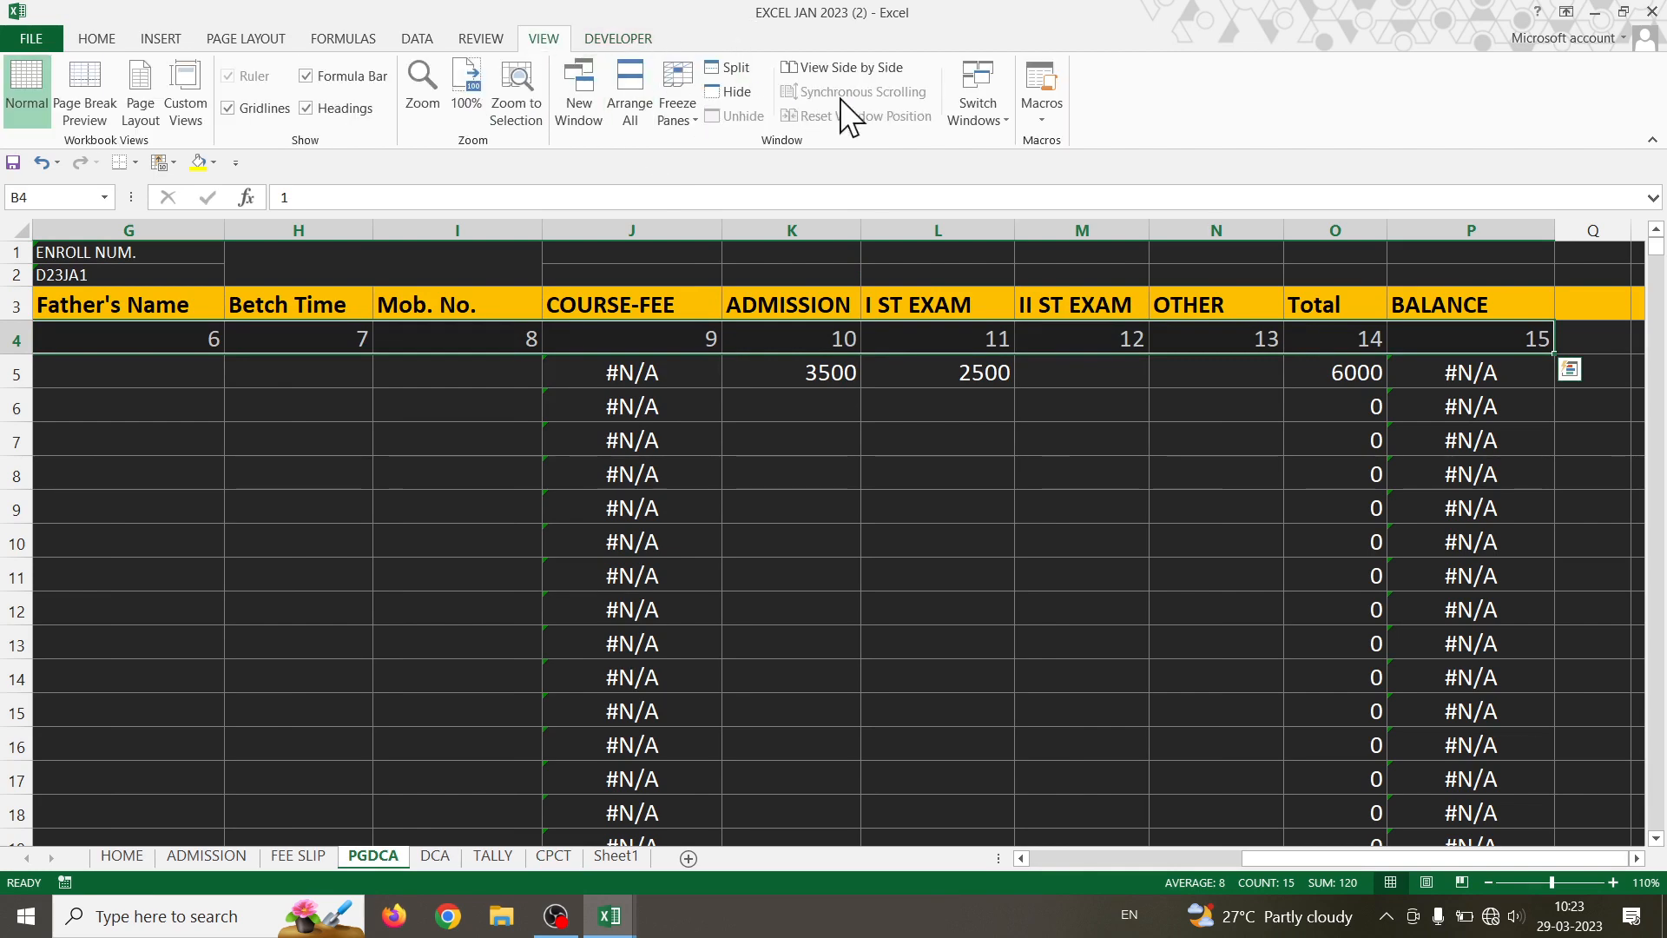
pyautogui.click(1041, 115)
pyautogui.click(1046, 142)
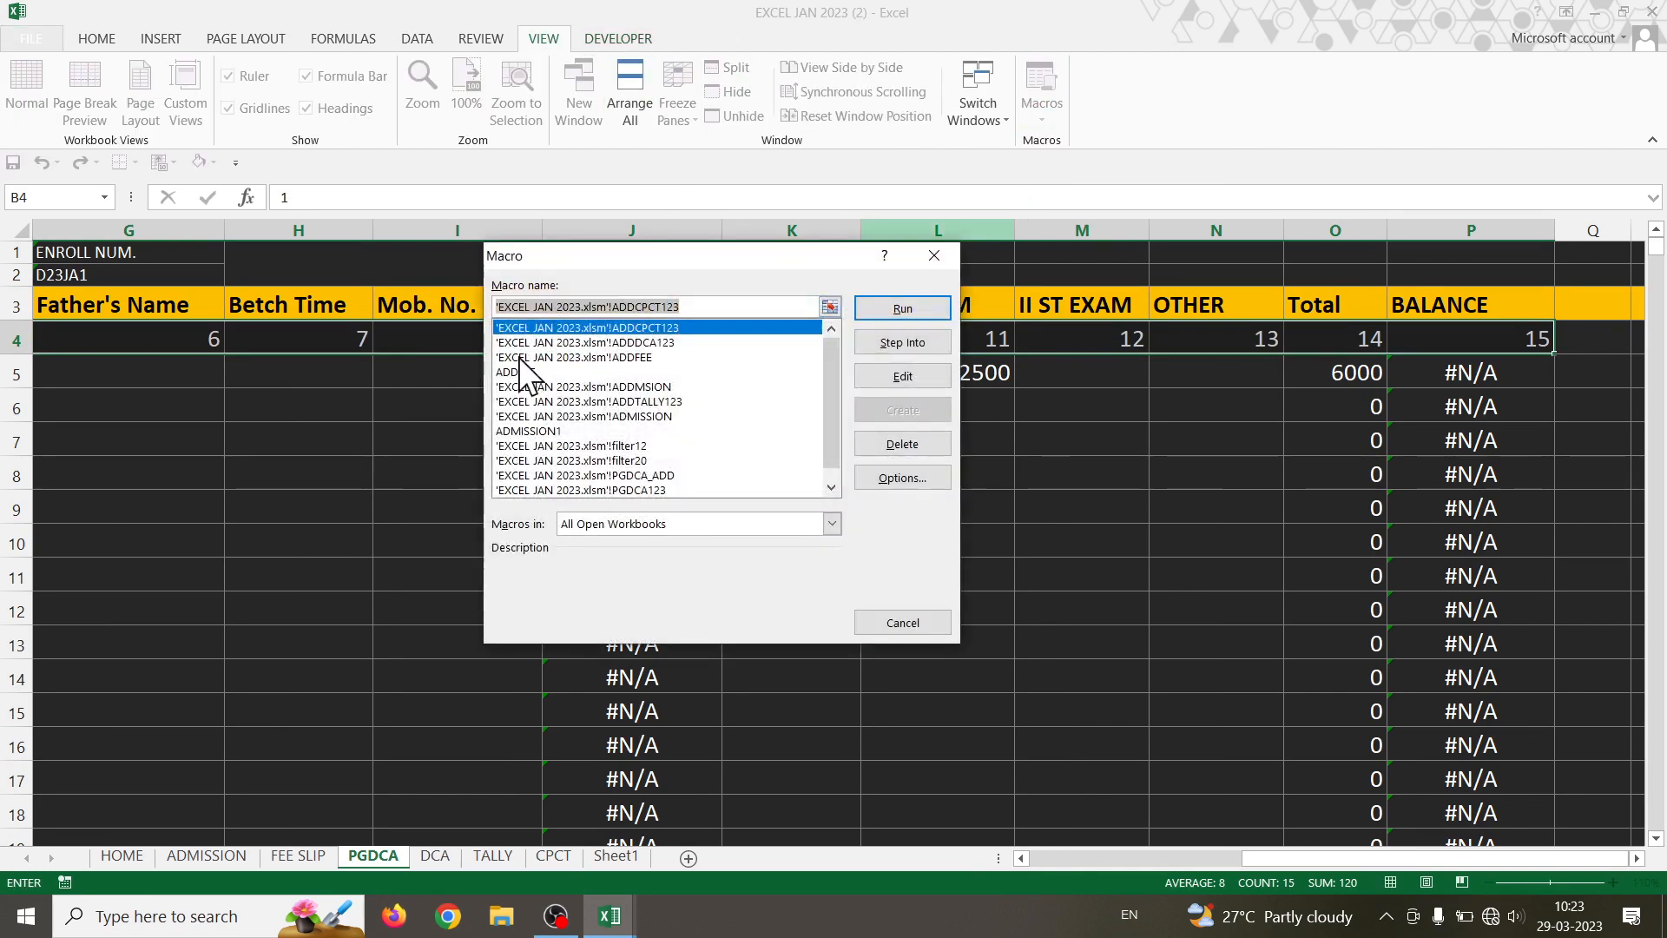
pyautogui.scroll(-7, 543, 447)
pyautogui.click(536, 445)
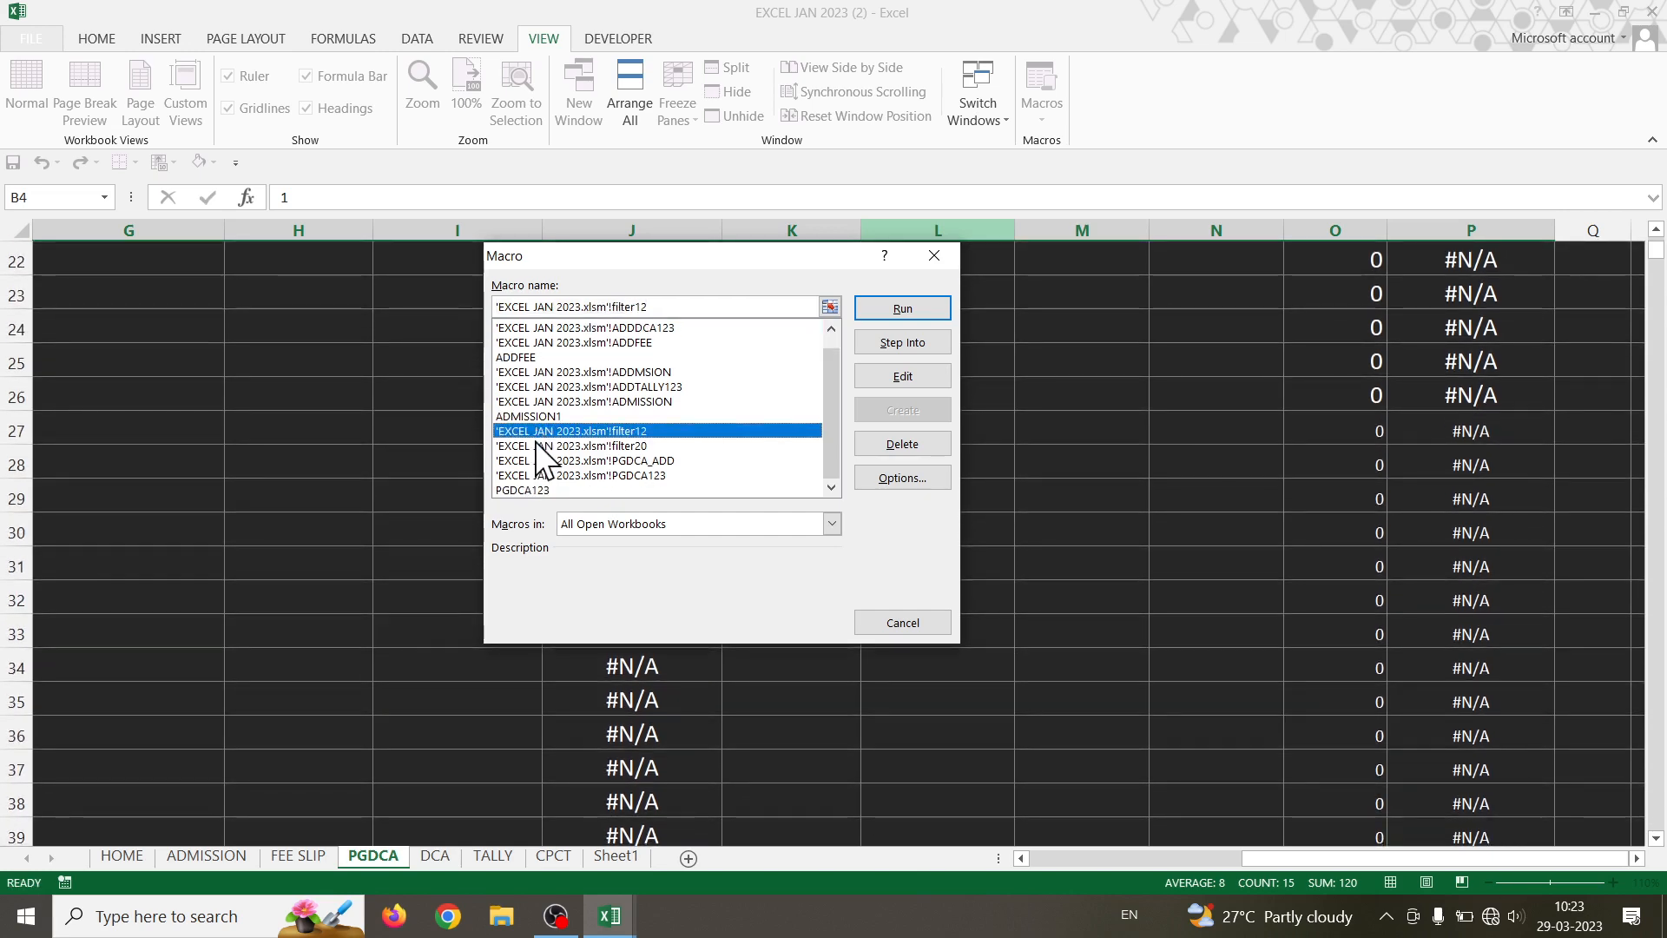
pyautogui.click(538, 492)
pyautogui.click(903, 444)
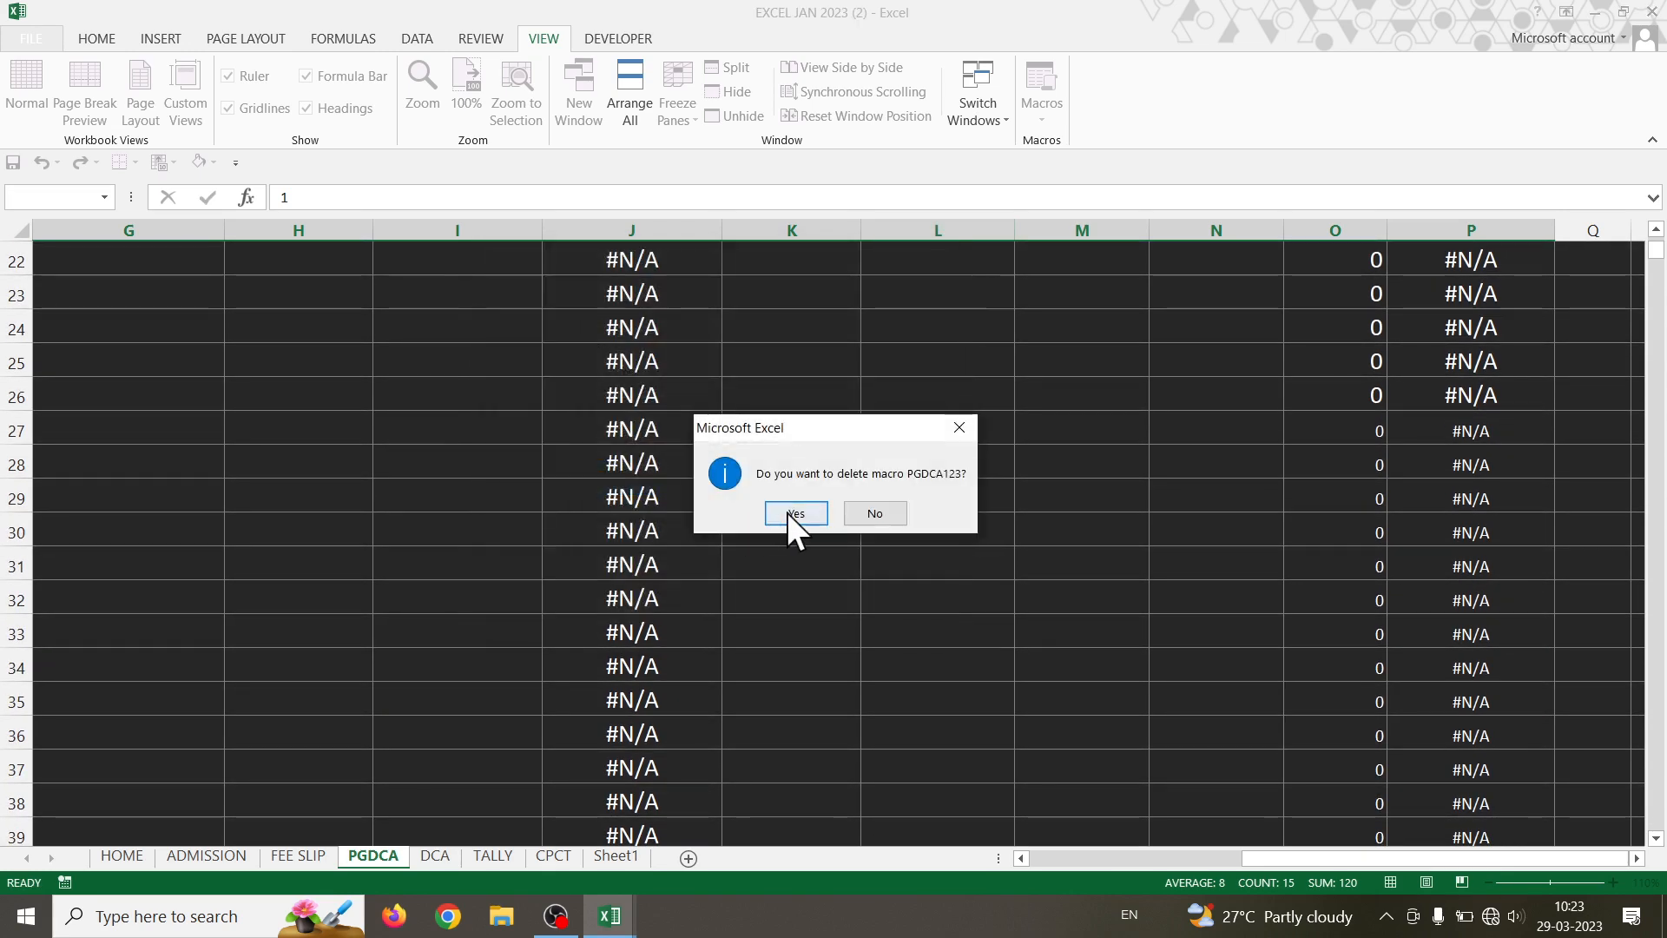
pyautogui.click(794, 513)
pyautogui.scroll(7, 811, 577)
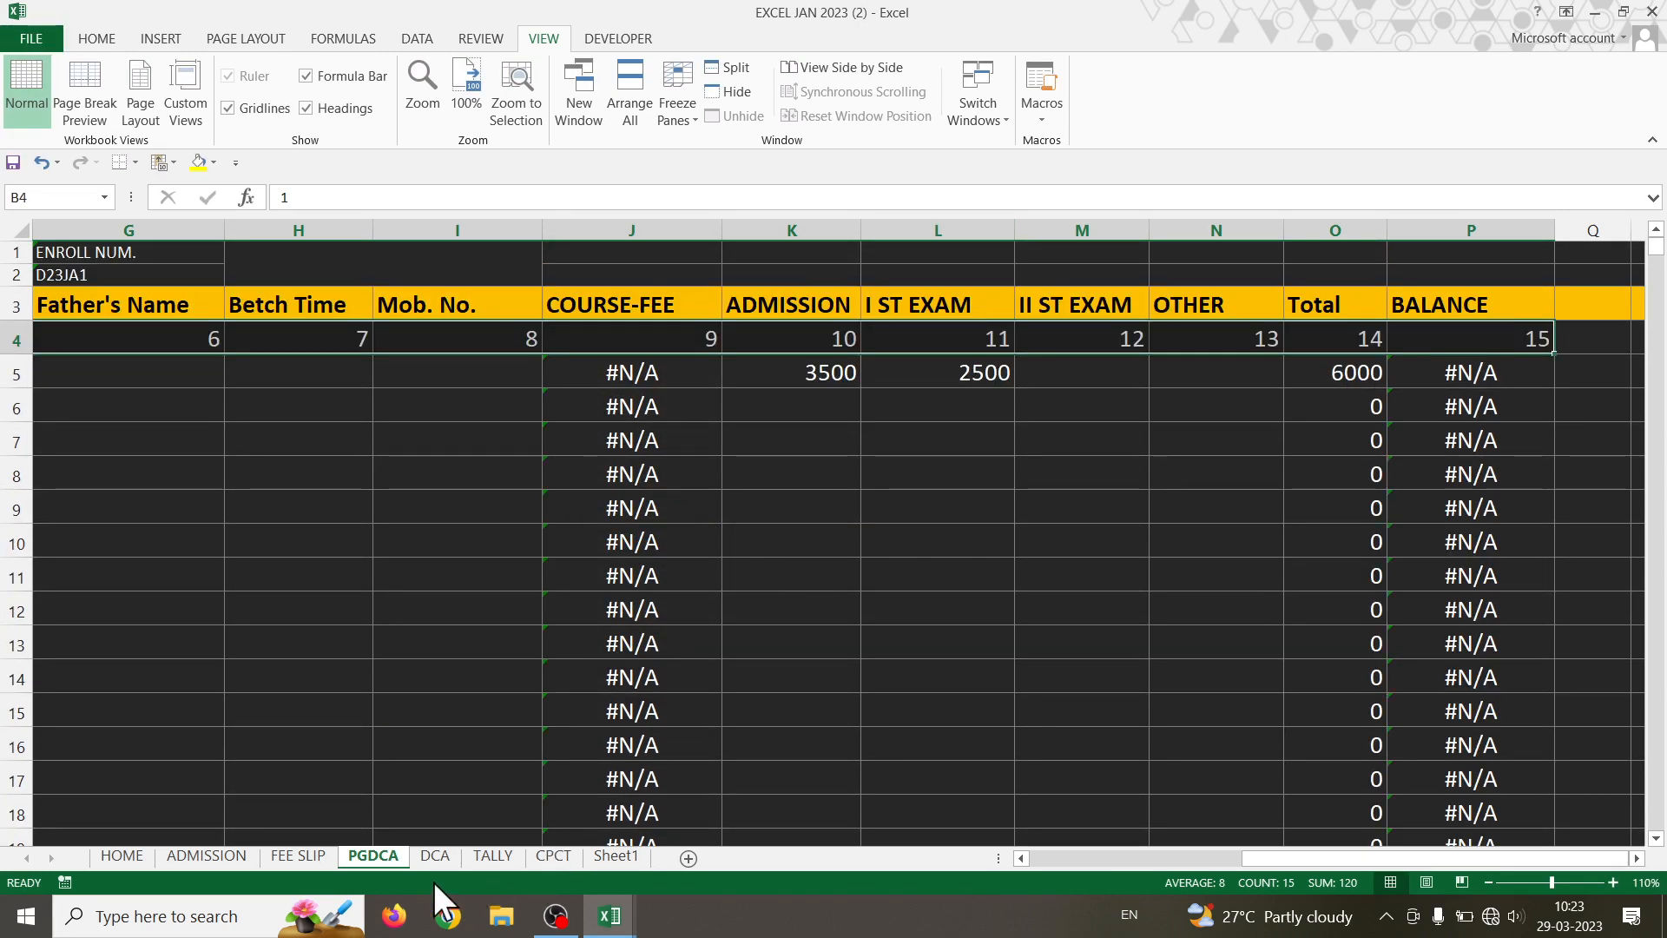
# - Return to the ADMISSION sheet and select cell D14 in the JAN section
pyautogui.click(208, 856)
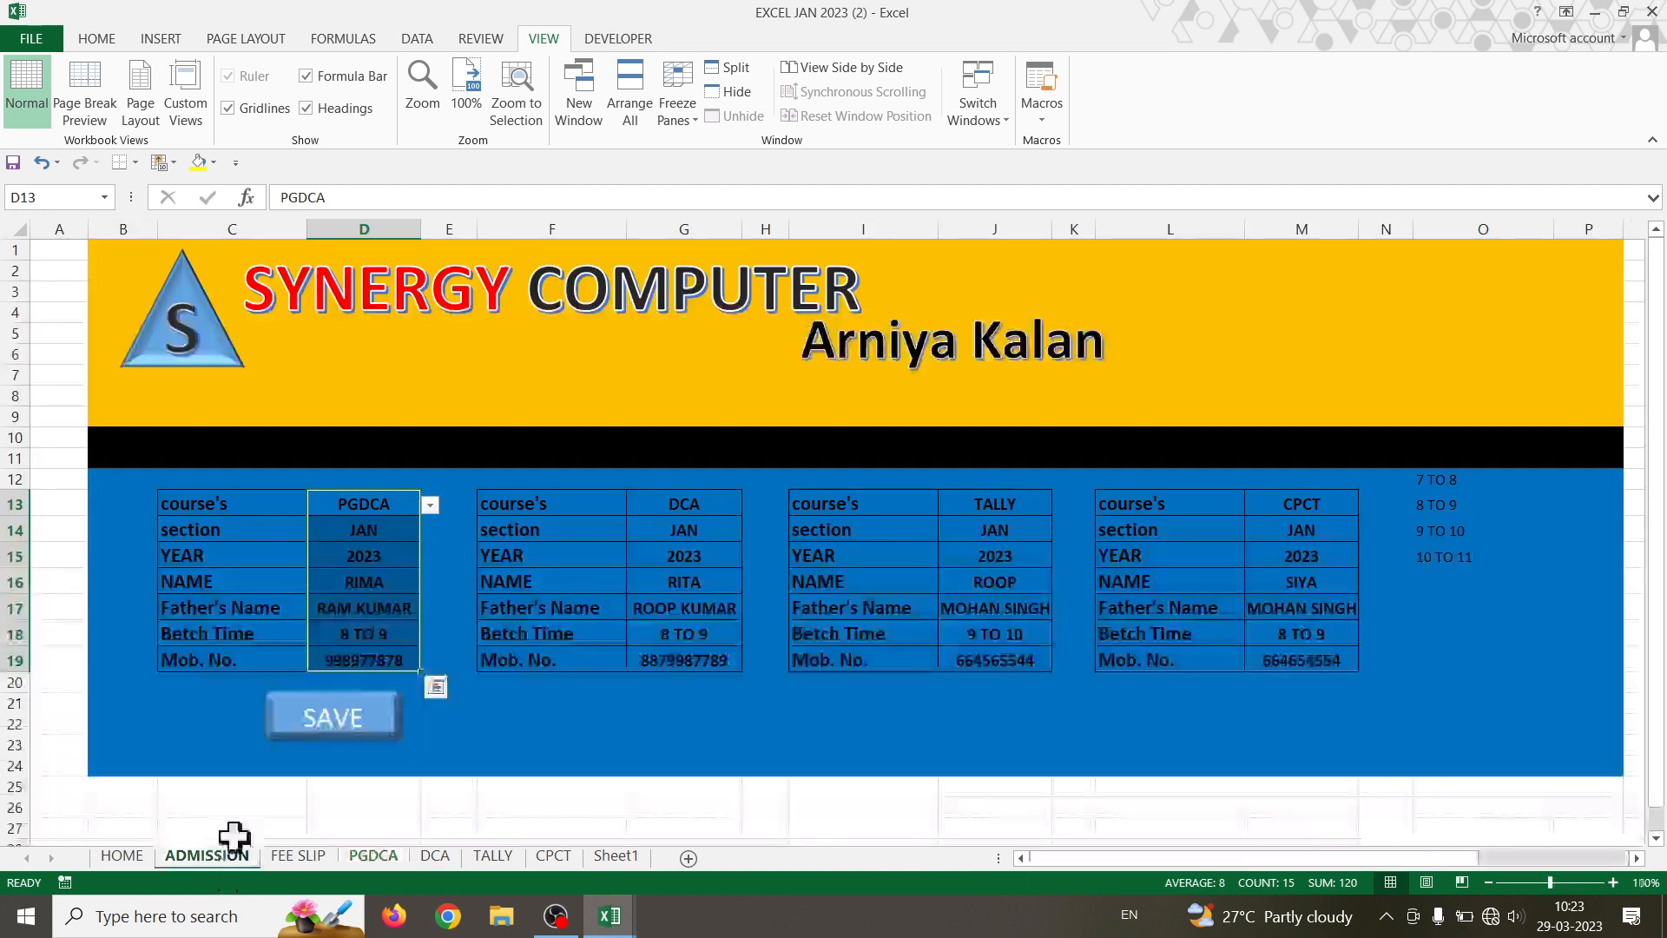
pyautogui.click(1055, 123)
pyautogui.click(347, 522)
pyautogui.click(346, 523)
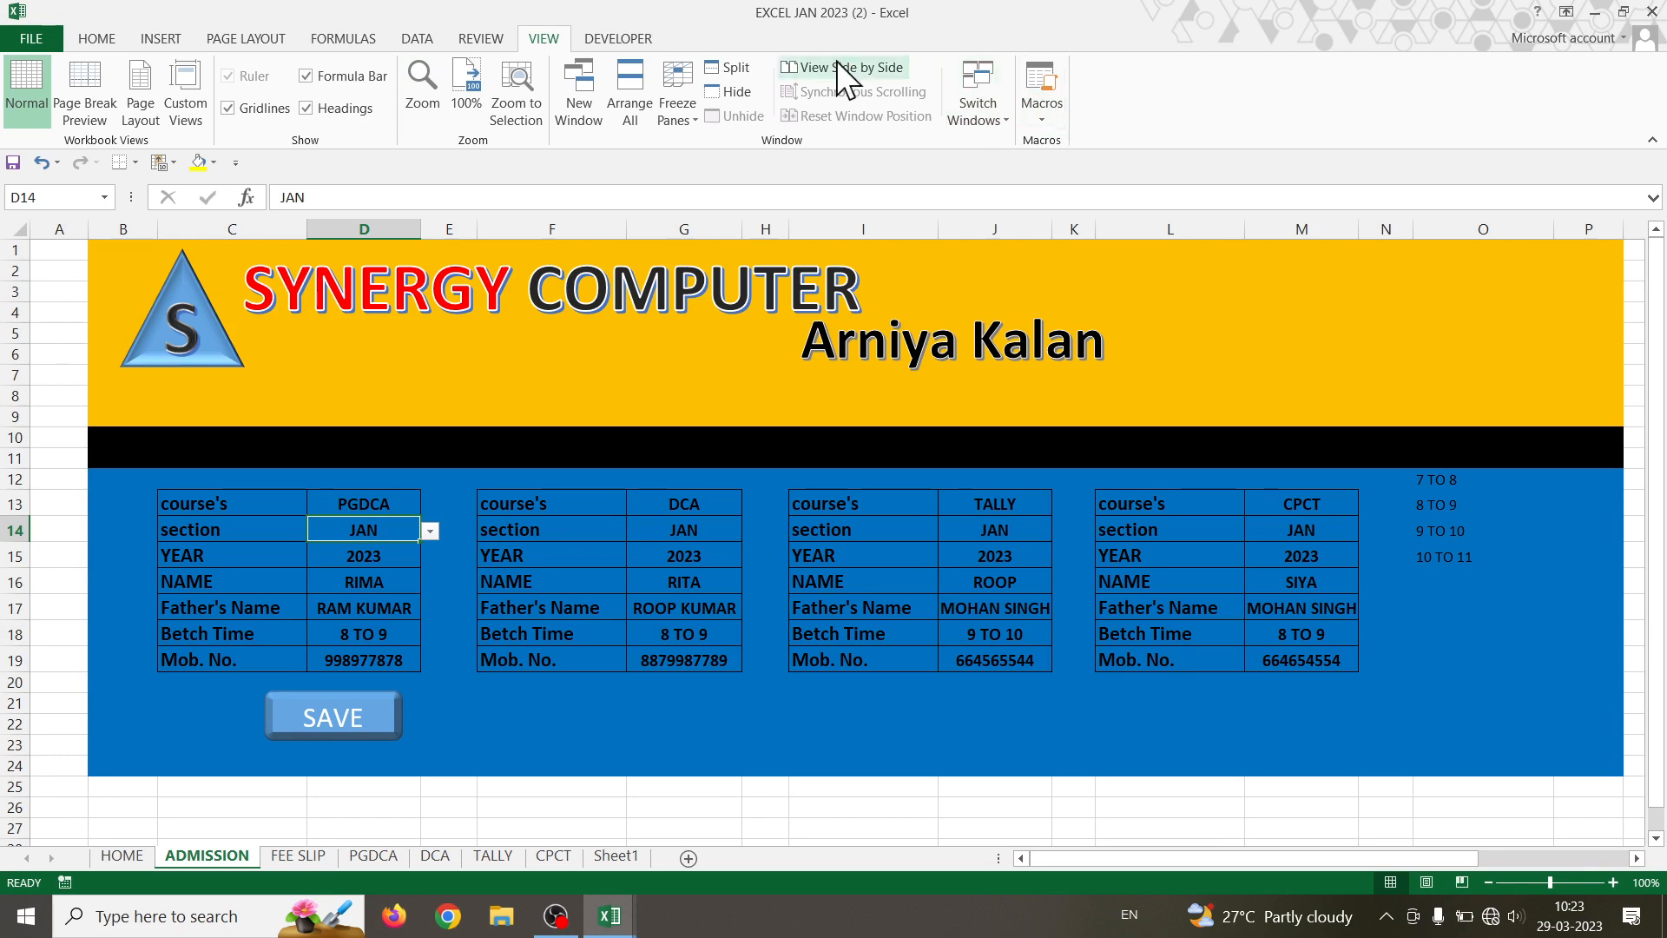
pyautogui.click(618, 38)
# - Start recording a macro named PGDCA1234 and copy the PGDCA form entries D13:D19
pyautogui.click(186, 67)
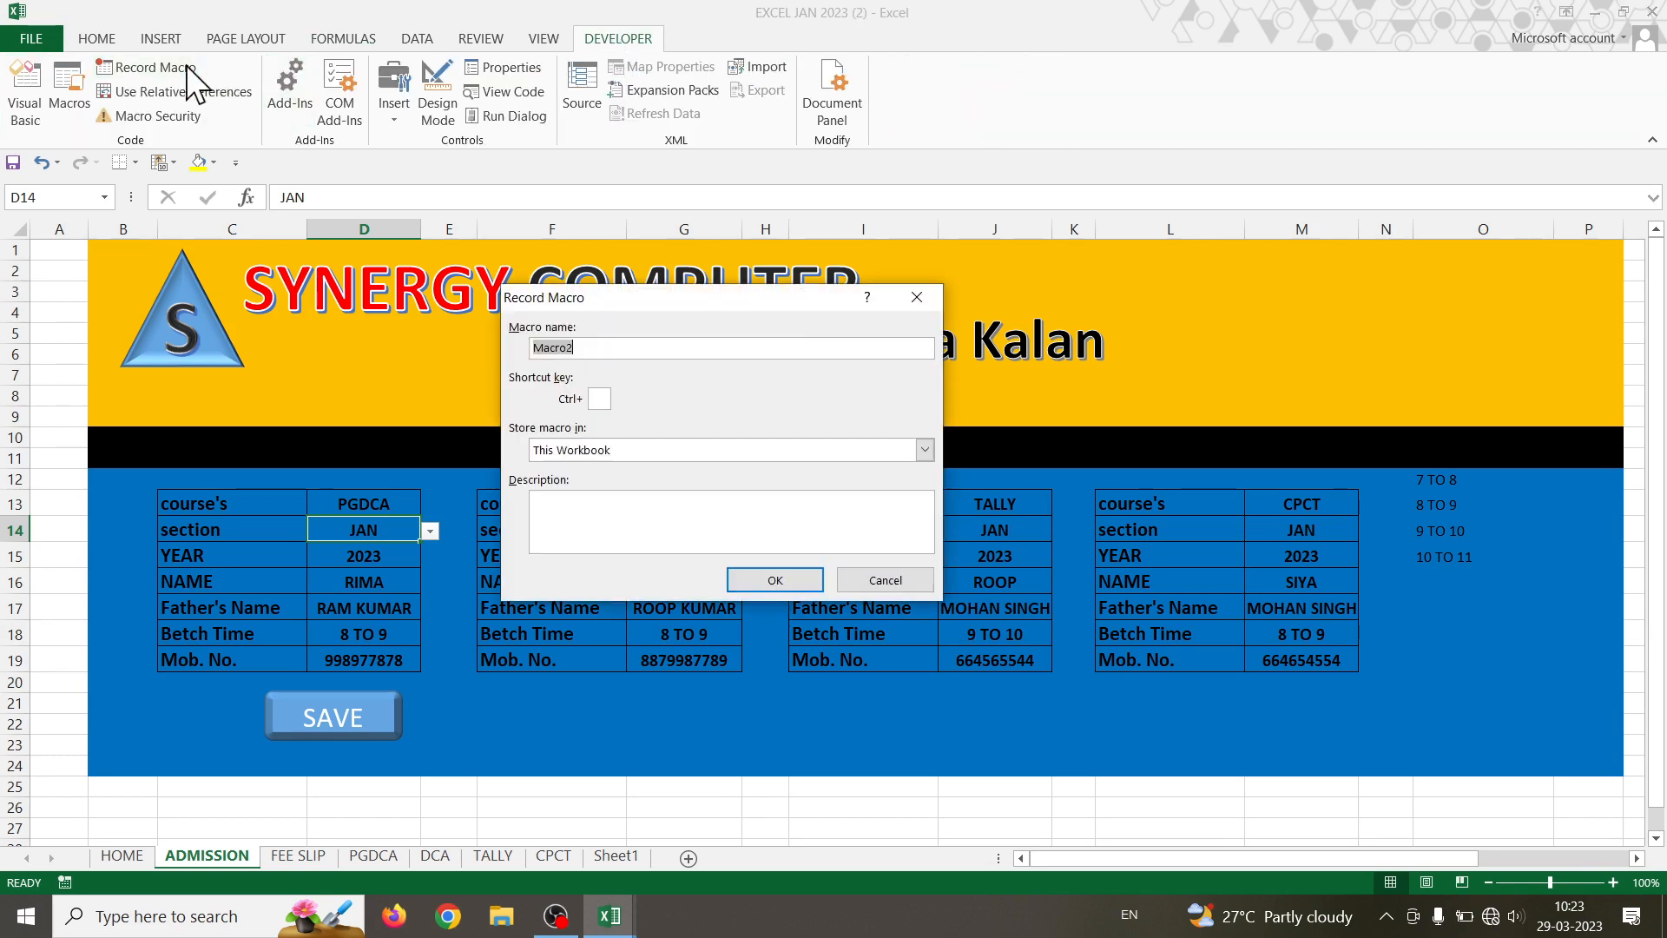
pyautogui.write('PGDCA1234')
pyautogui.click(788, 580)
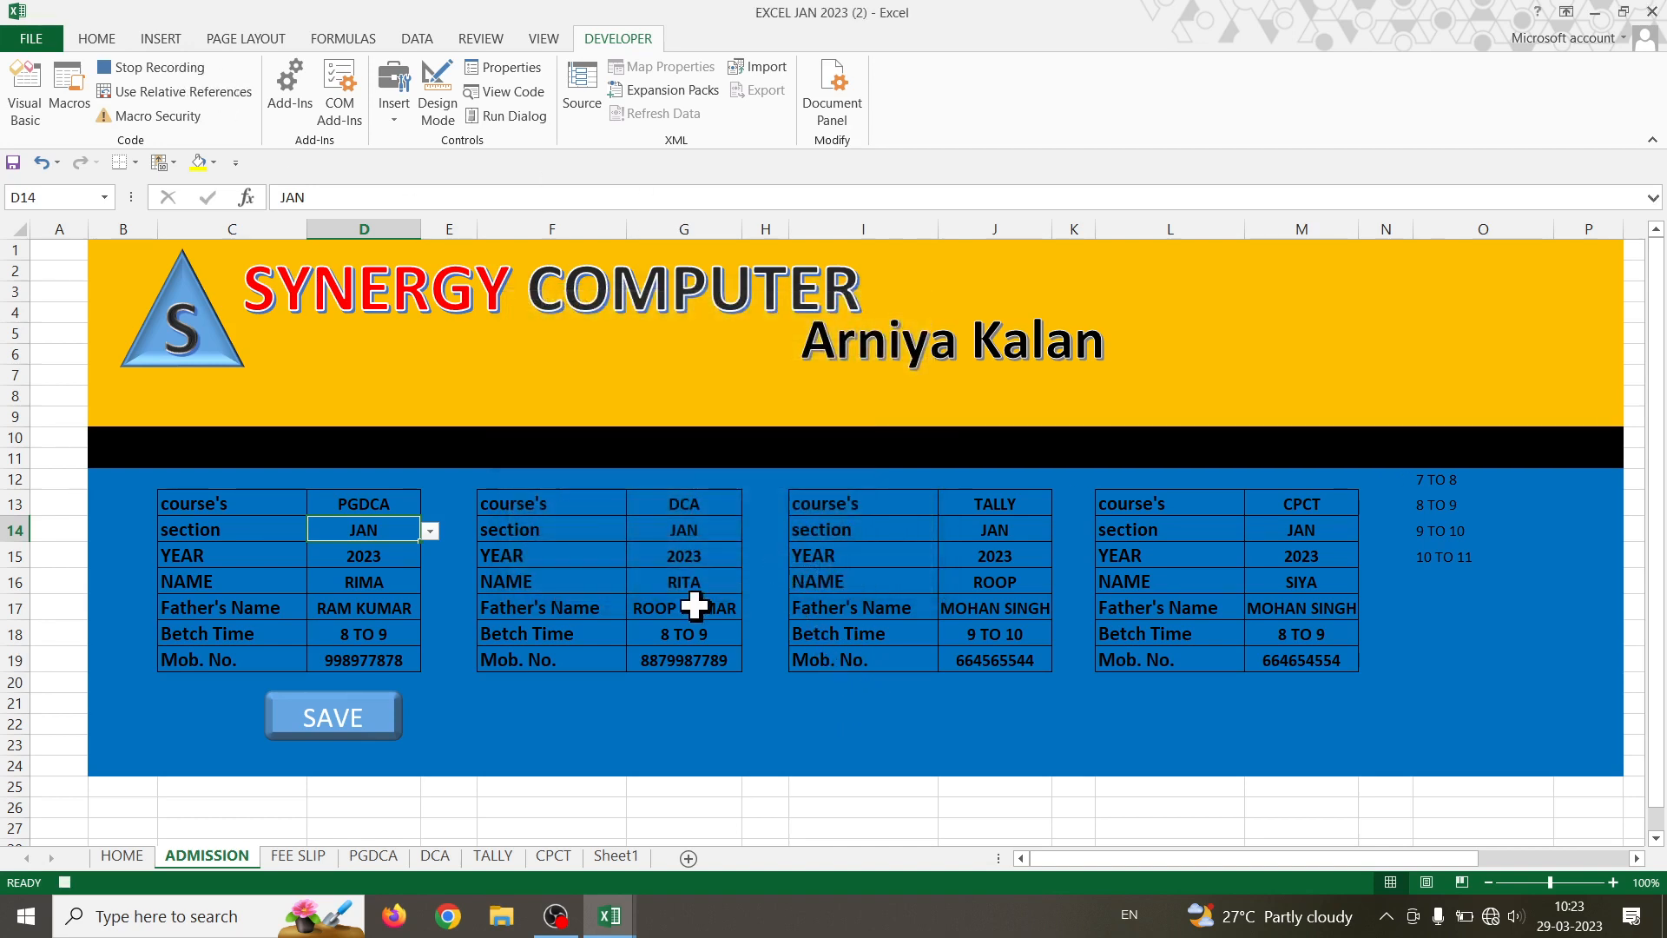
pyautogui.moveTo(352, 504); pyautogui.dragTo(365, 649)
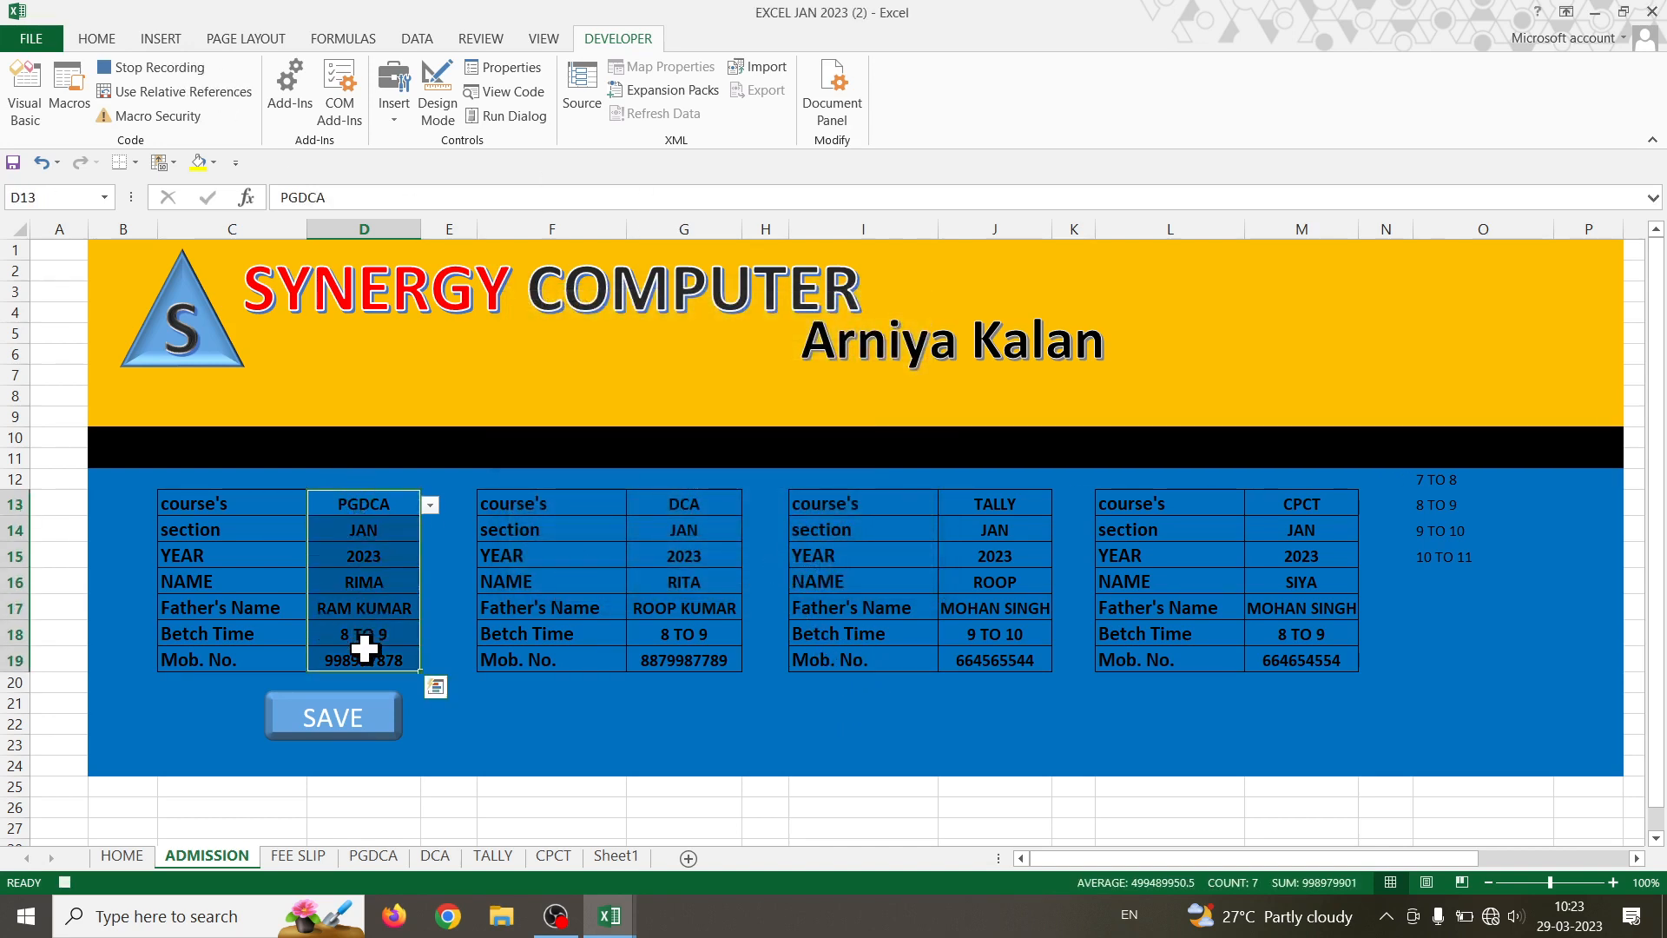
pyautogui.hotkey('ctrl', 'c')
# - With relative references on, paste the entries into PGDCA cell C5 as transposed values
pyautogui.click(392, 860)
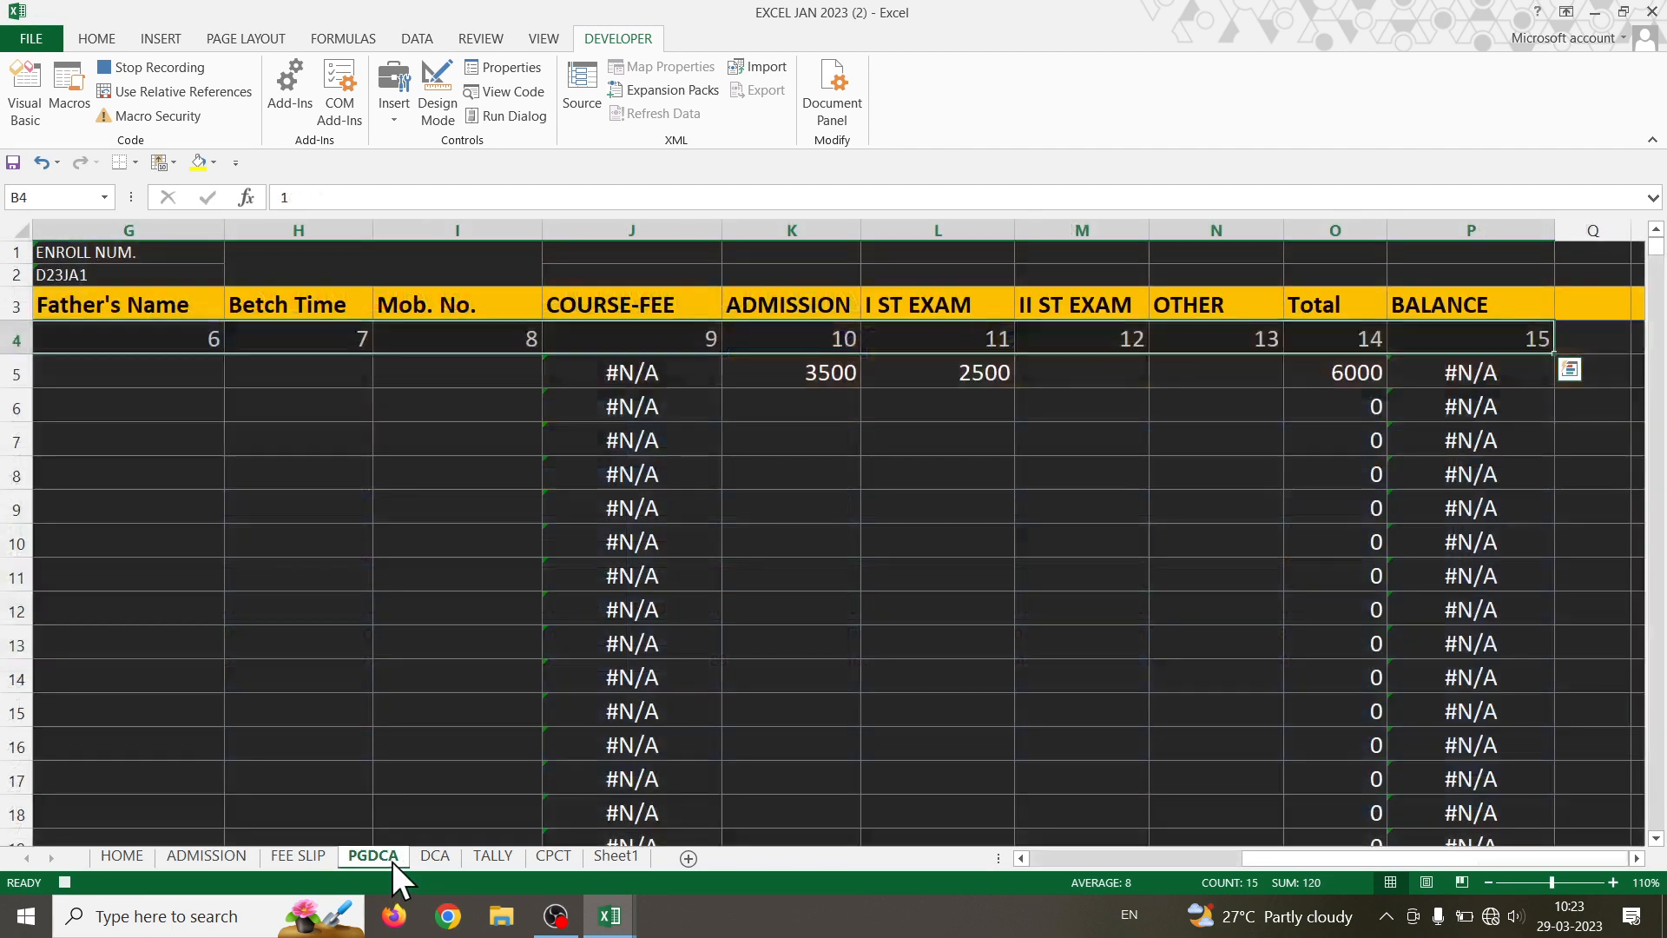
pyautogui.moveTo(1279, 863); pyautogui.dragTo(997, 872)
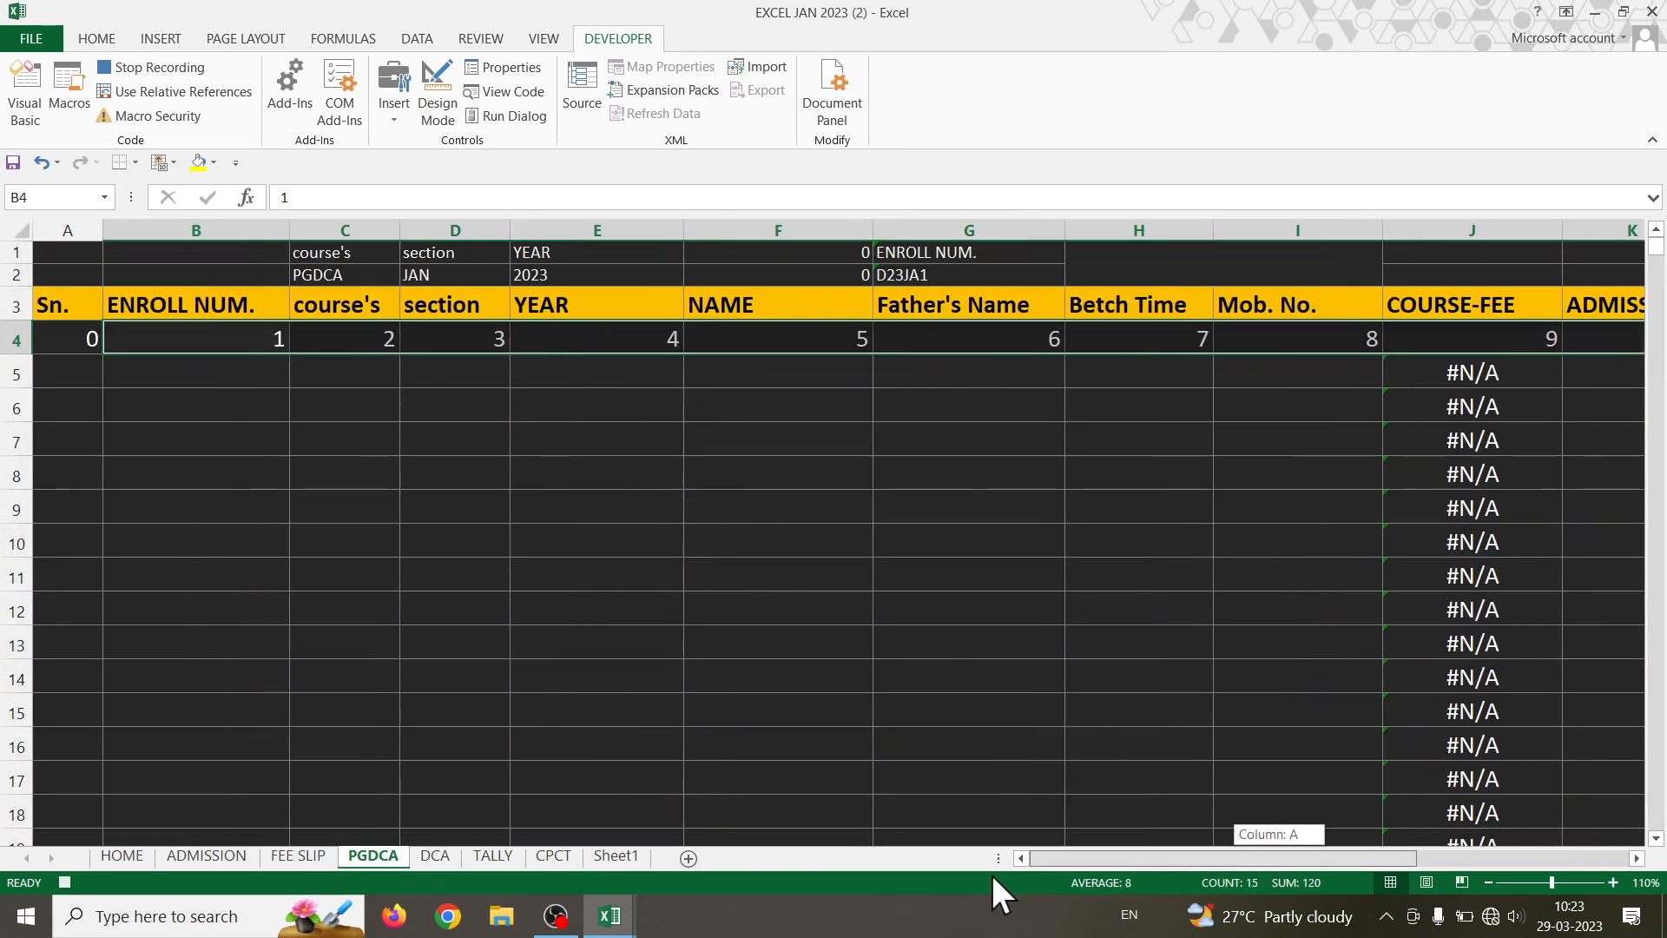
pyautogui.click(364, 250)
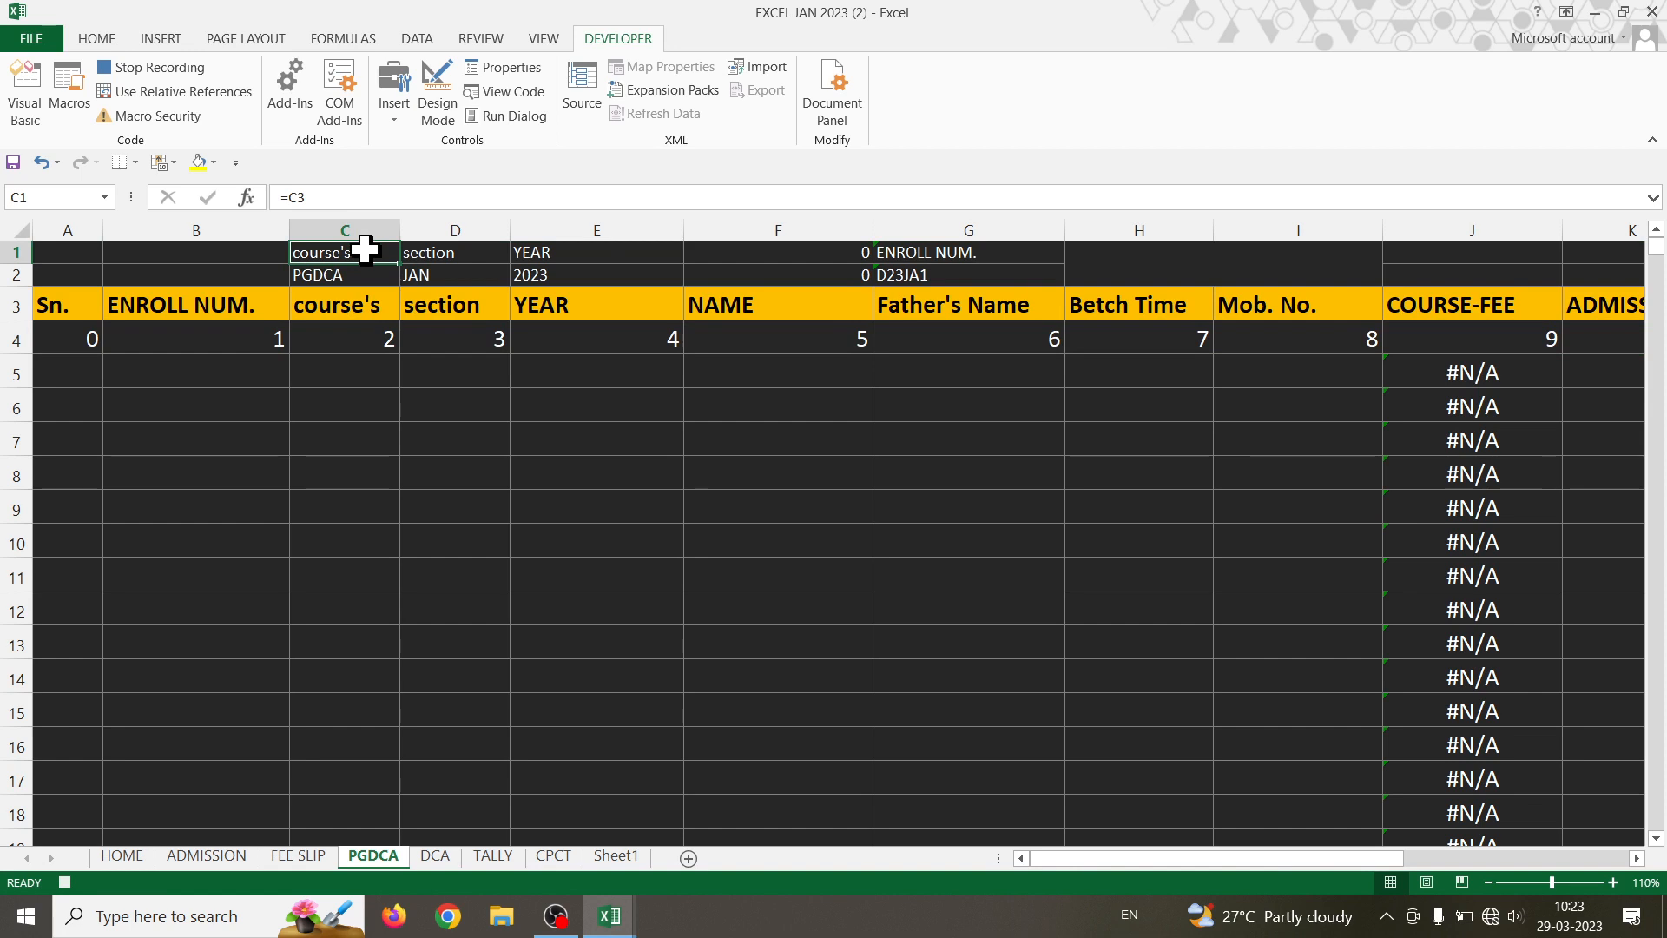
pyautogui.hotkey('ctrl', 'Down')
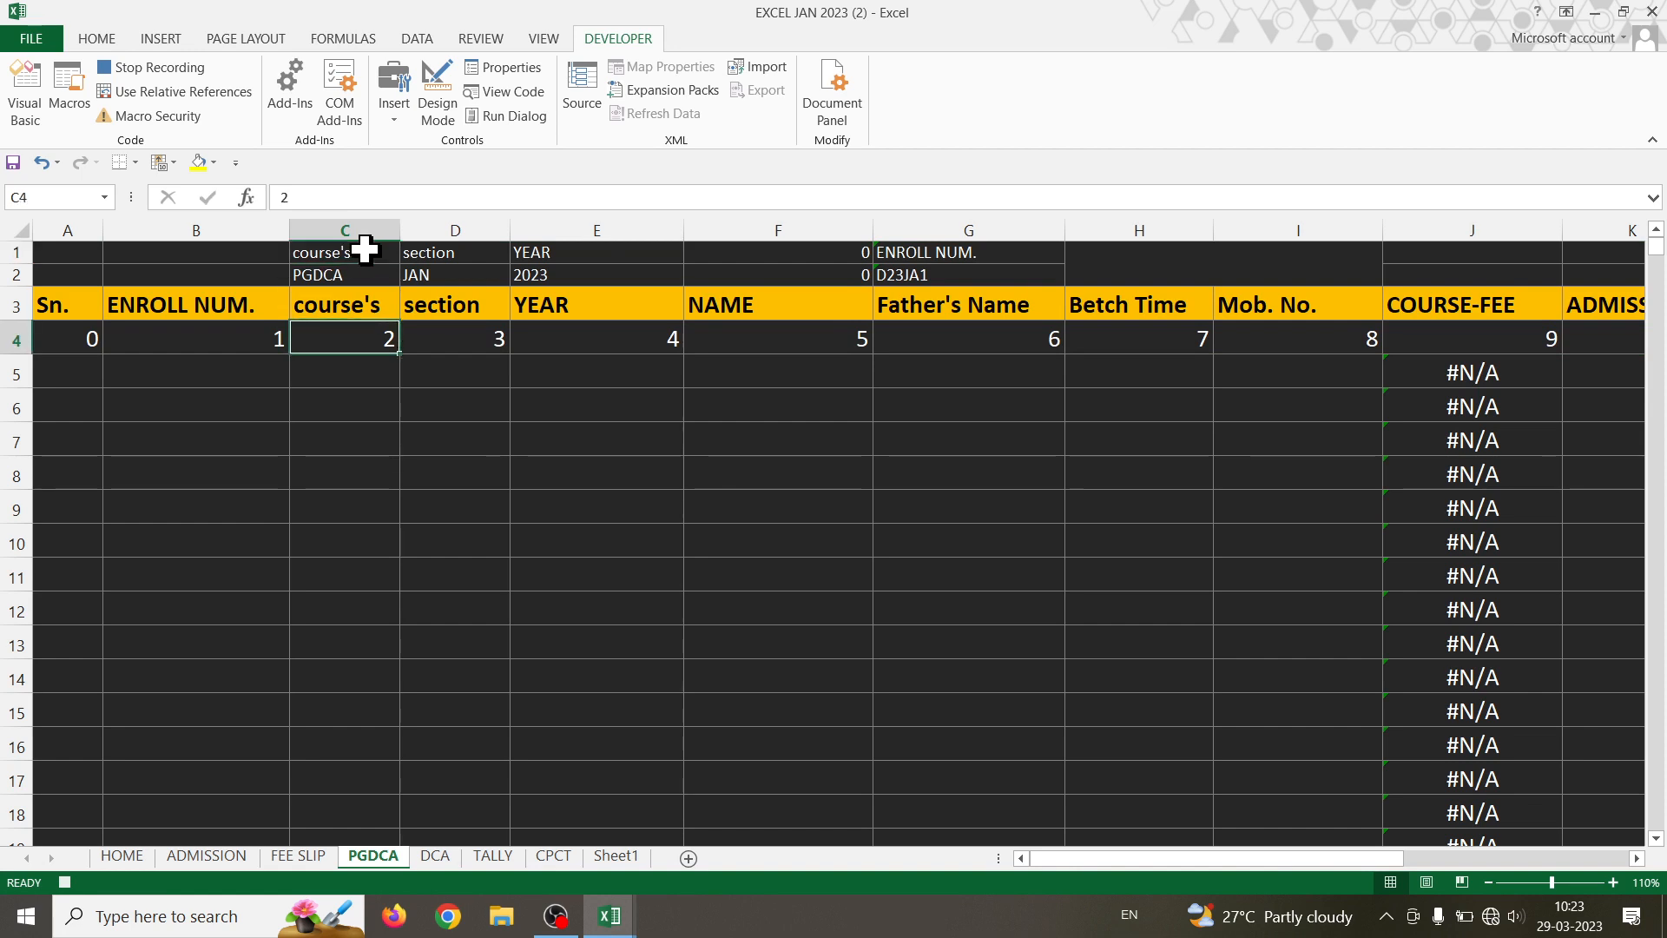
pyautogui.click(207, 92)
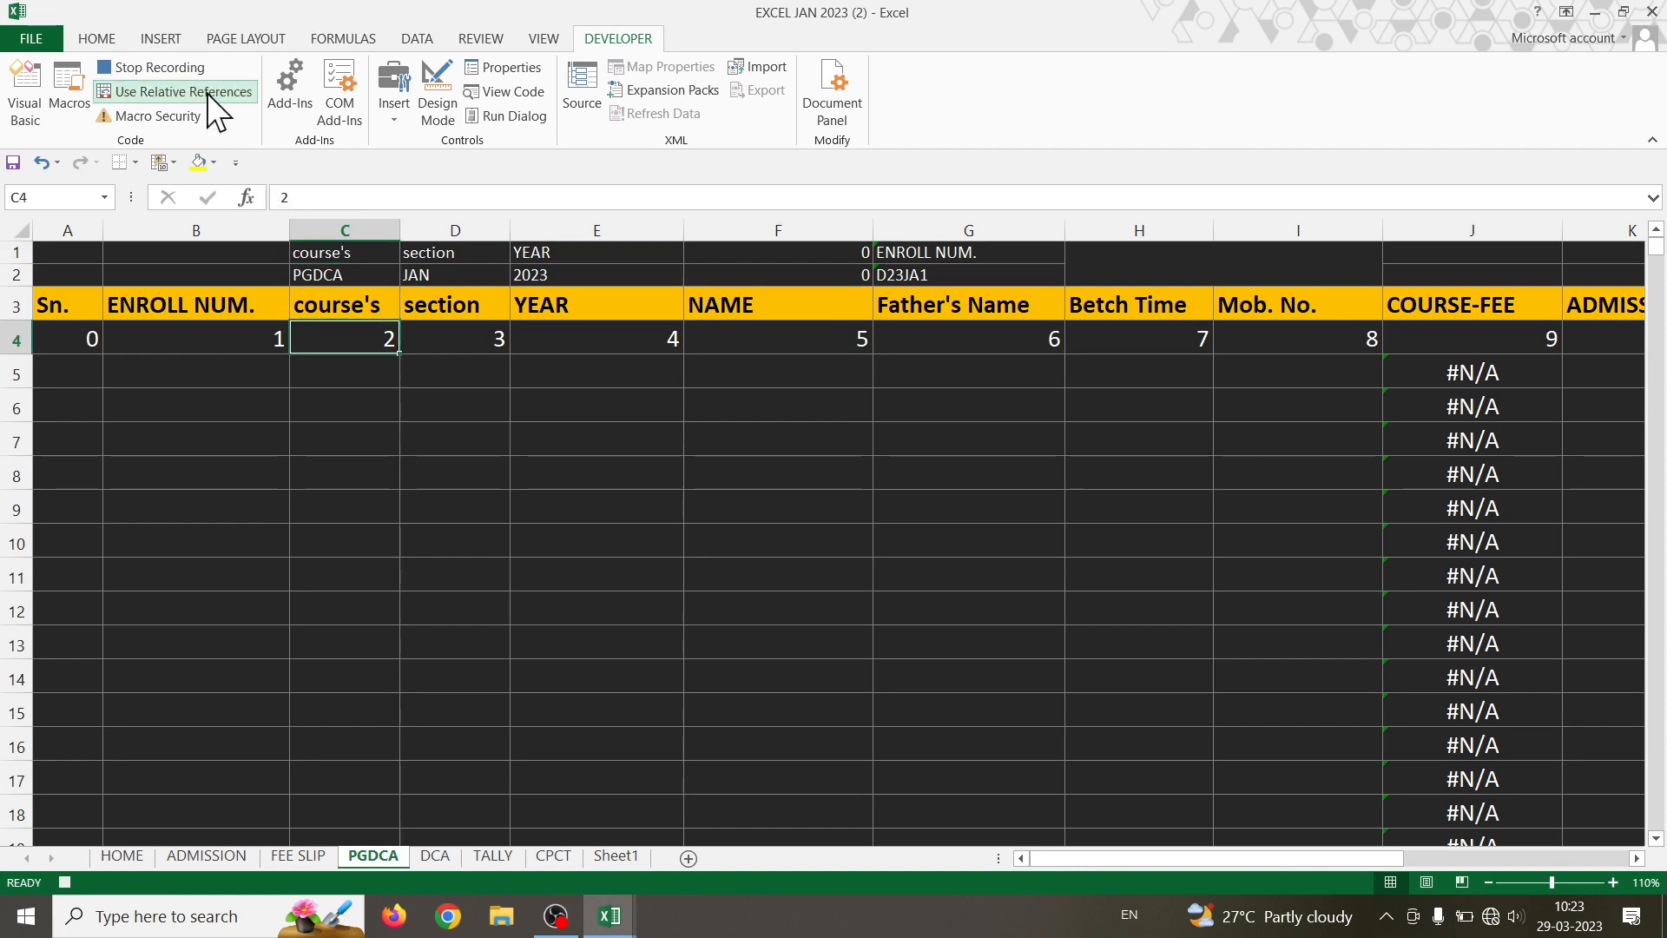
pyautogui.press('Down')
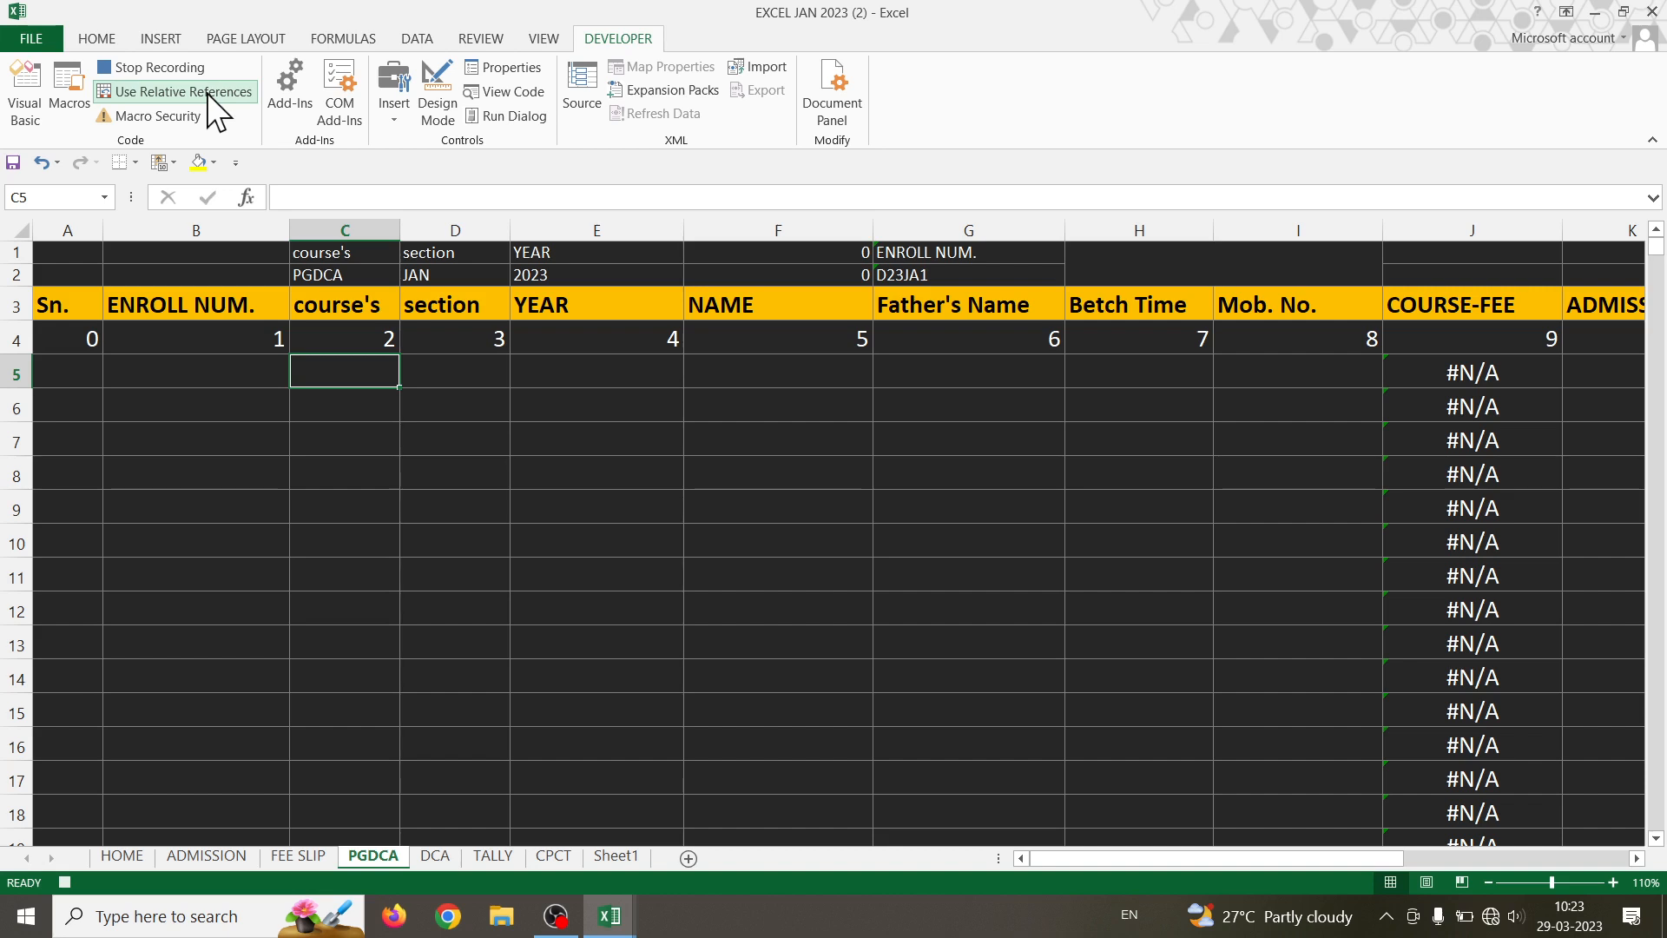
pyautogui.click(99, 40)
pyautogui.click(25, 120)
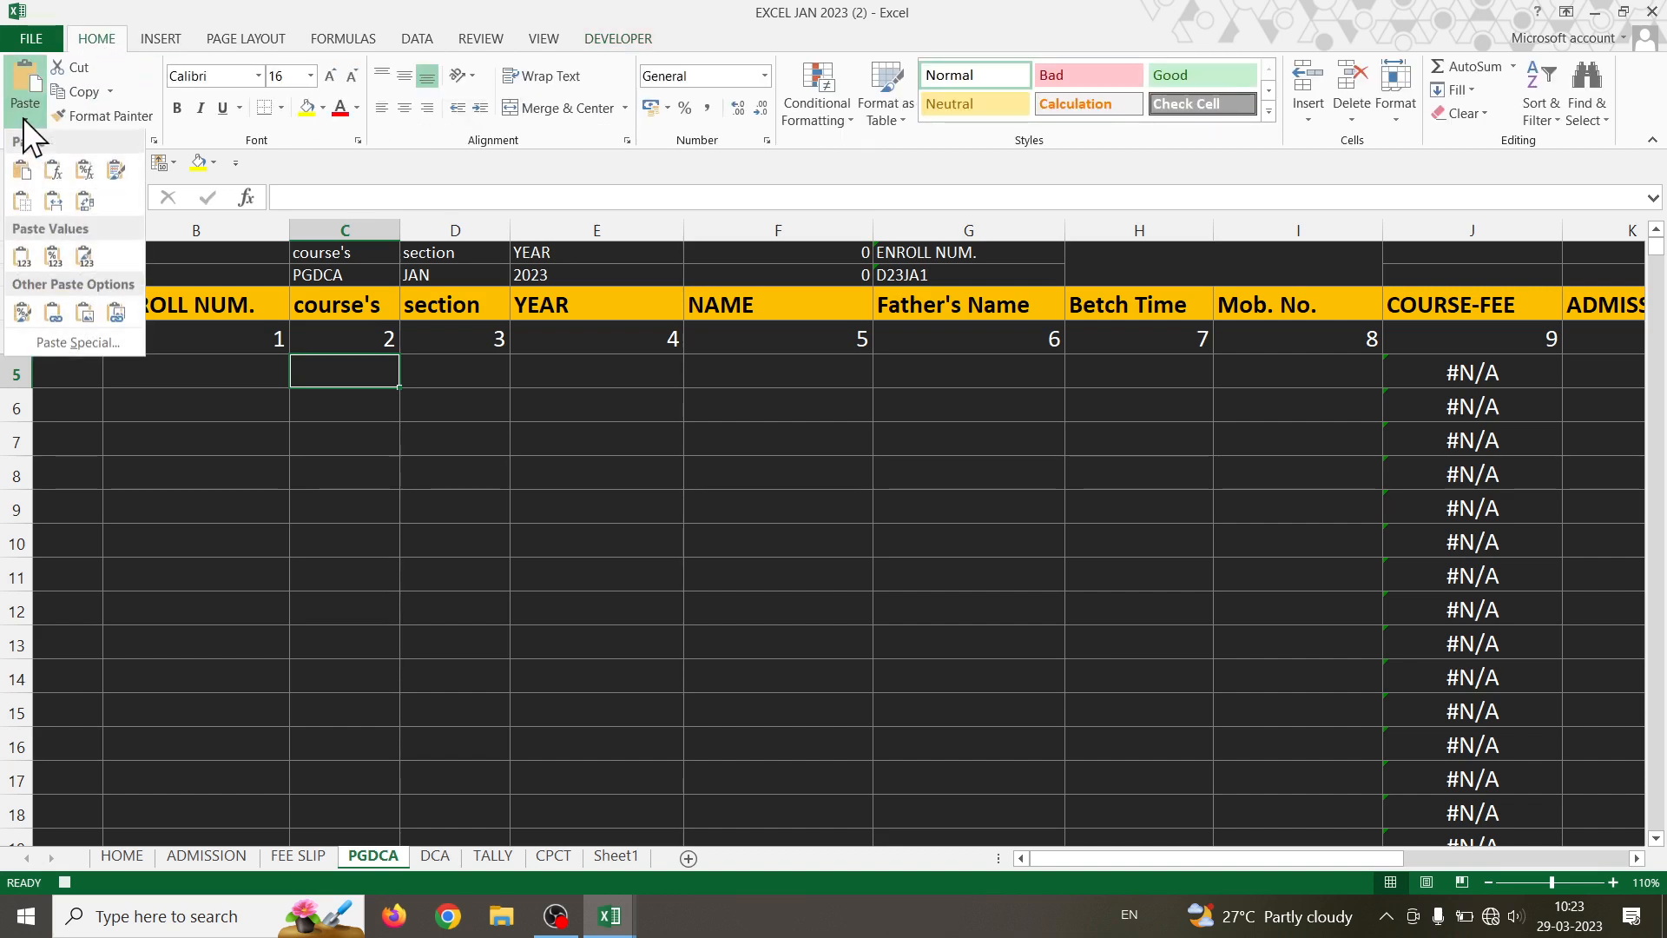
pyautogui.click(70, 341)
pyautogui.click(580, 372)
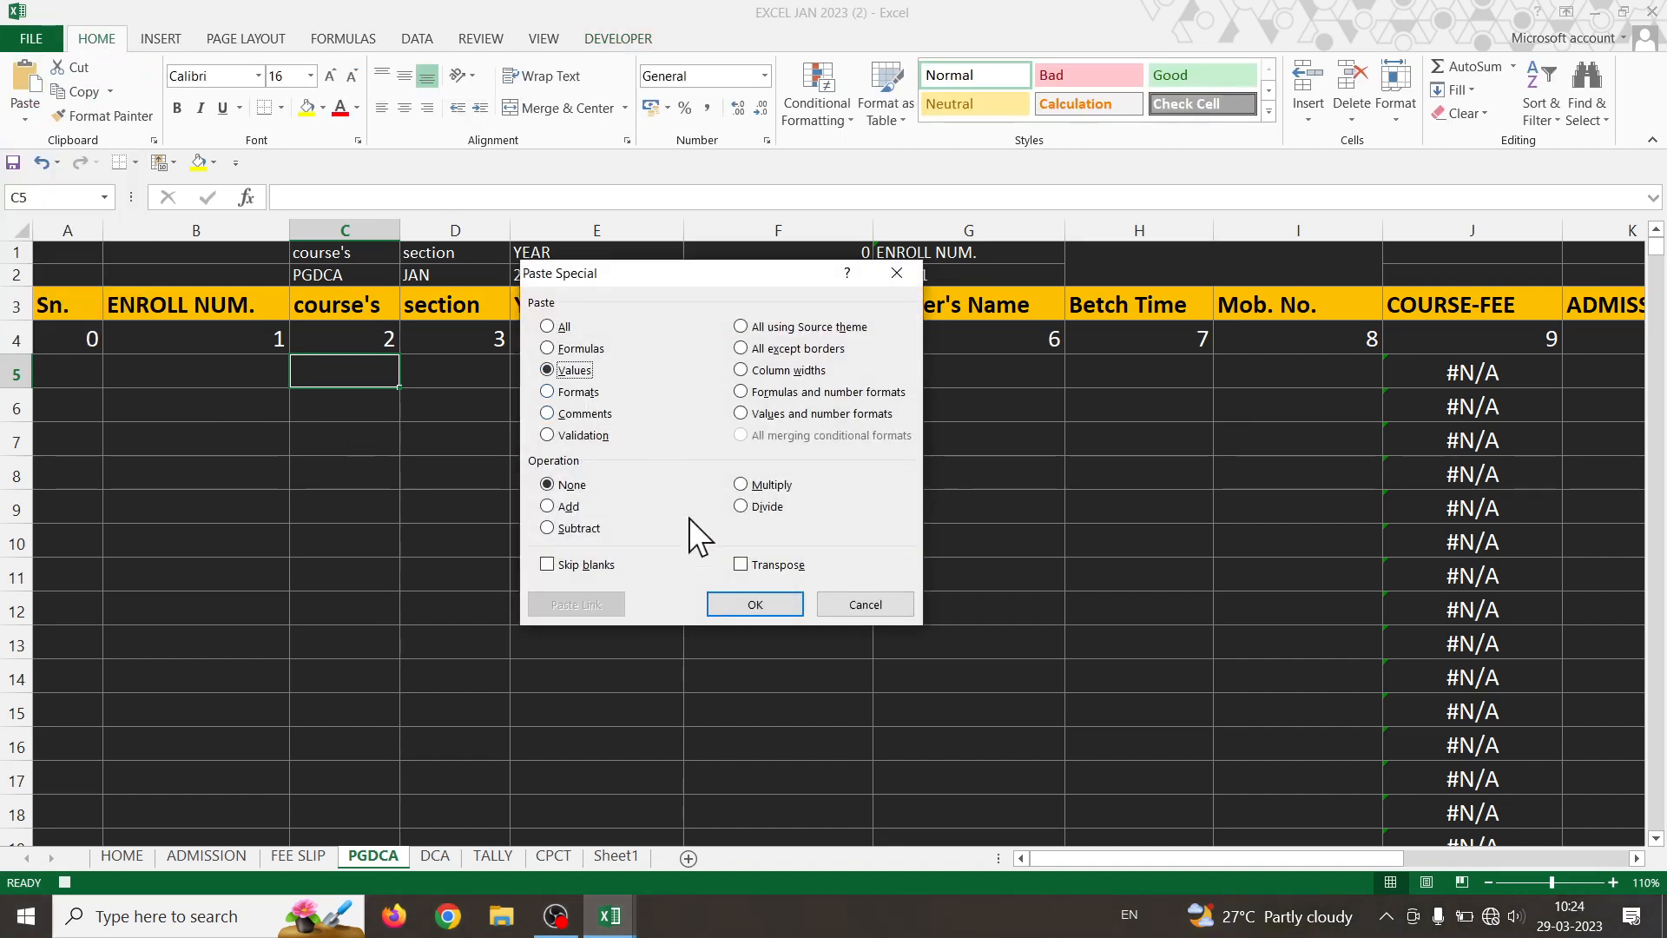
pyautogui.click(741, 563)
pyautogui.click(754, 605)
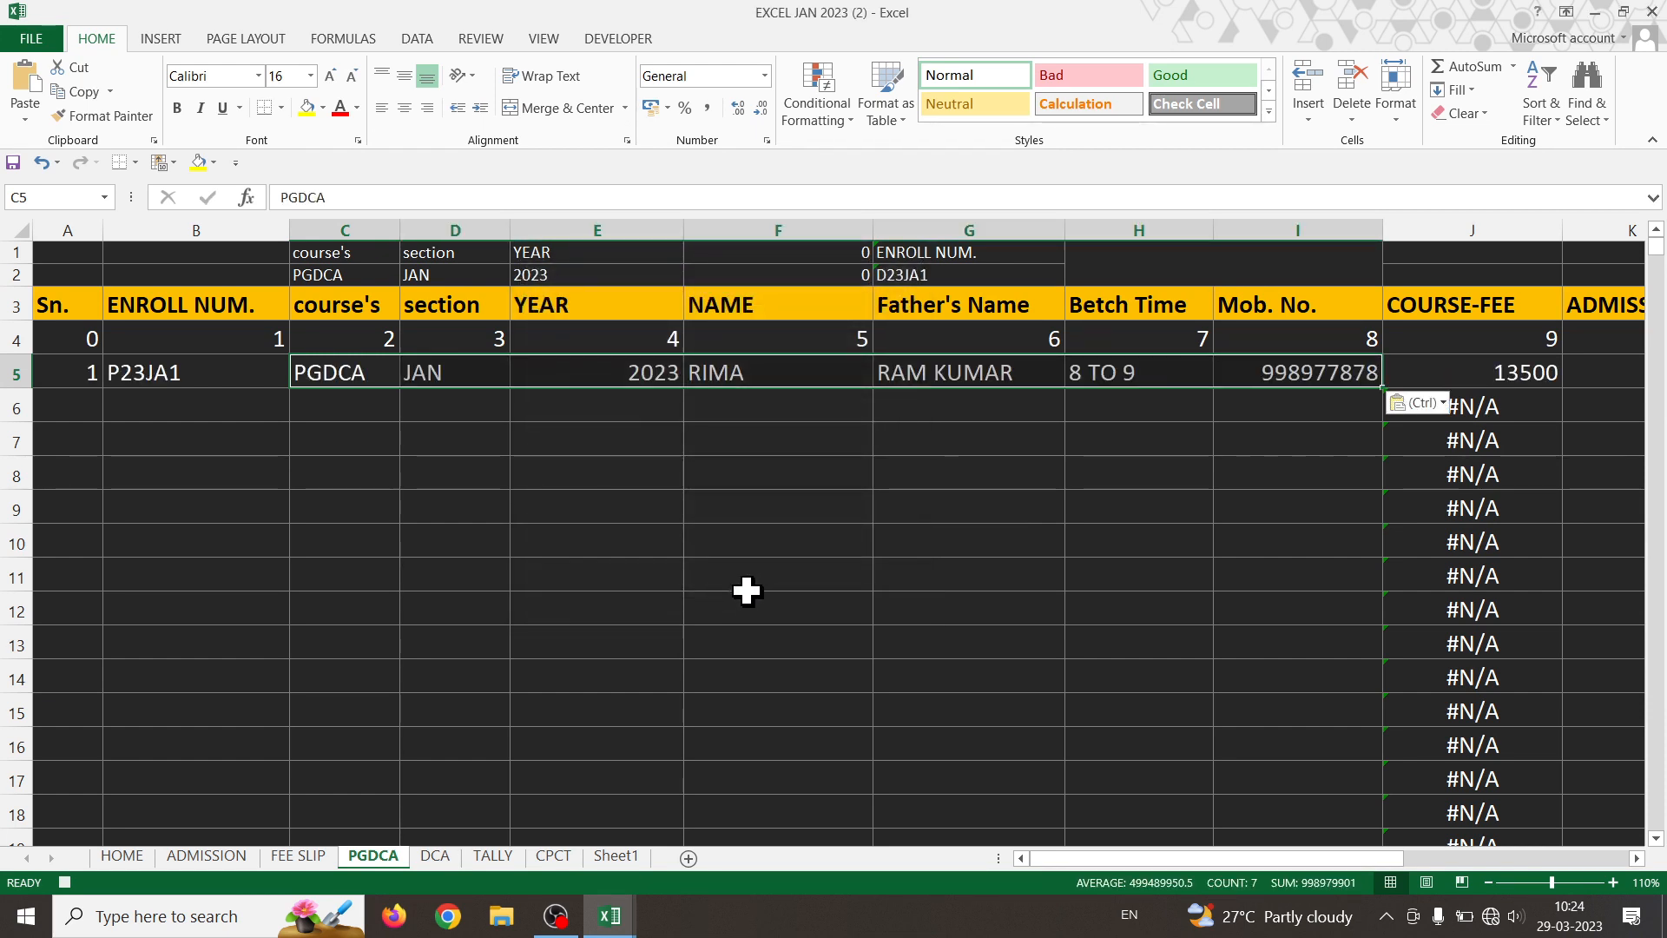
pyautogui.click(335, 405)
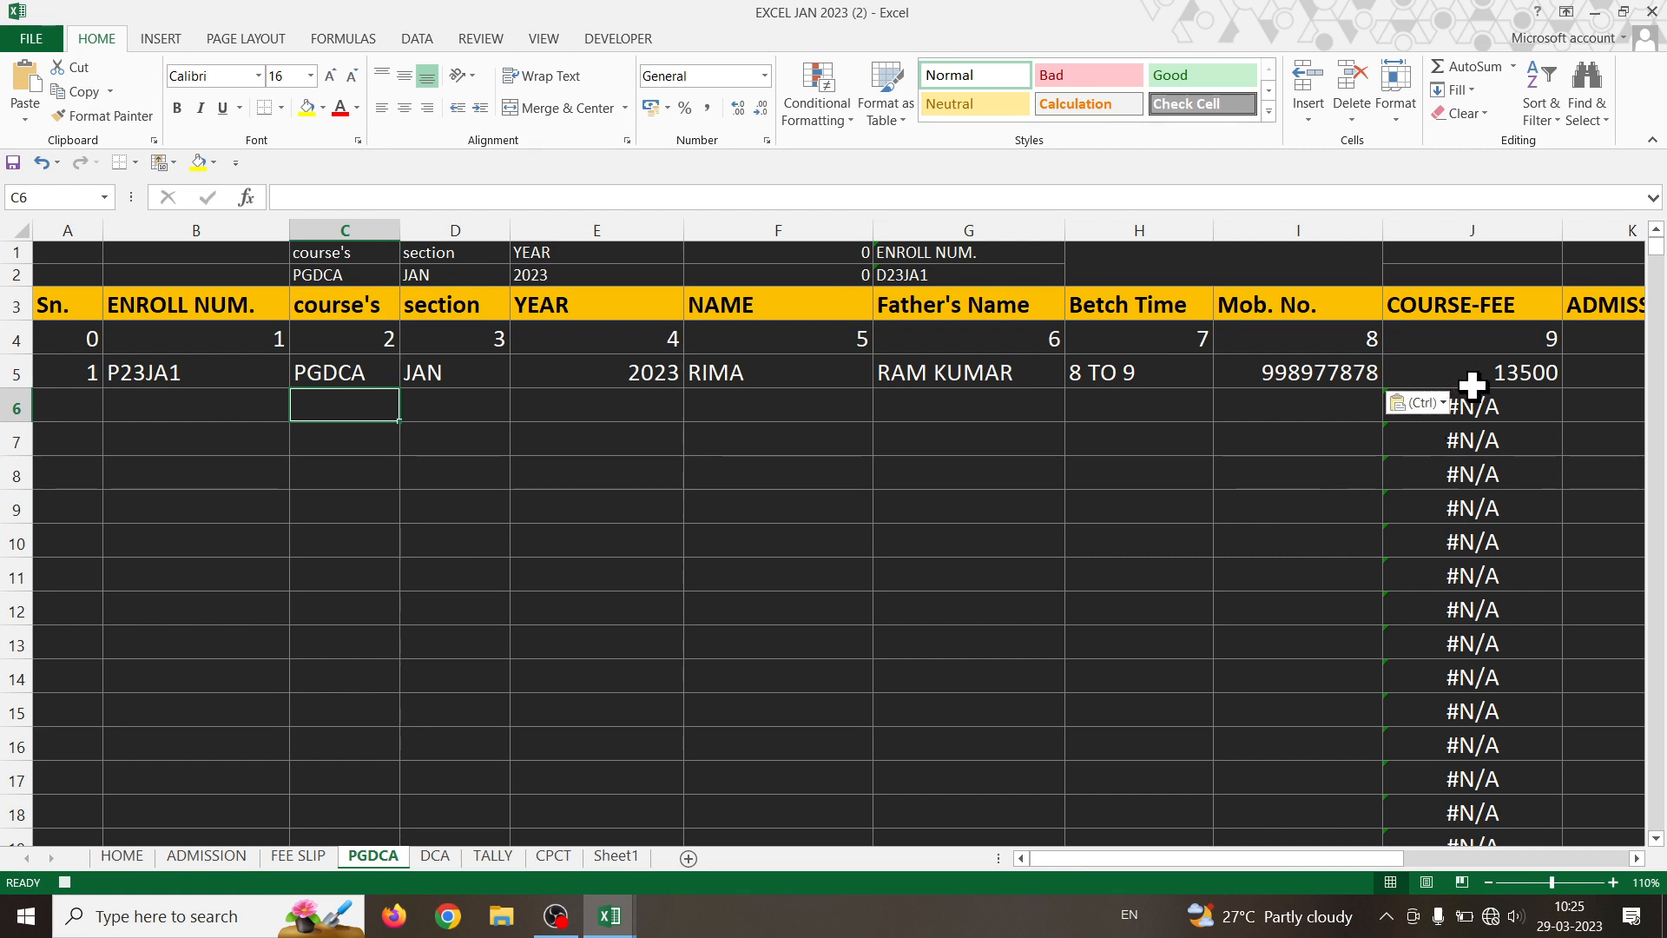
# - Clear the 3500 and 2500 fee amounts in PGDCA row 5, then return to the ADMISSION sheet
pyautogui.moveTo(1326, 858); pyautogui.dragTo(1564, 856)
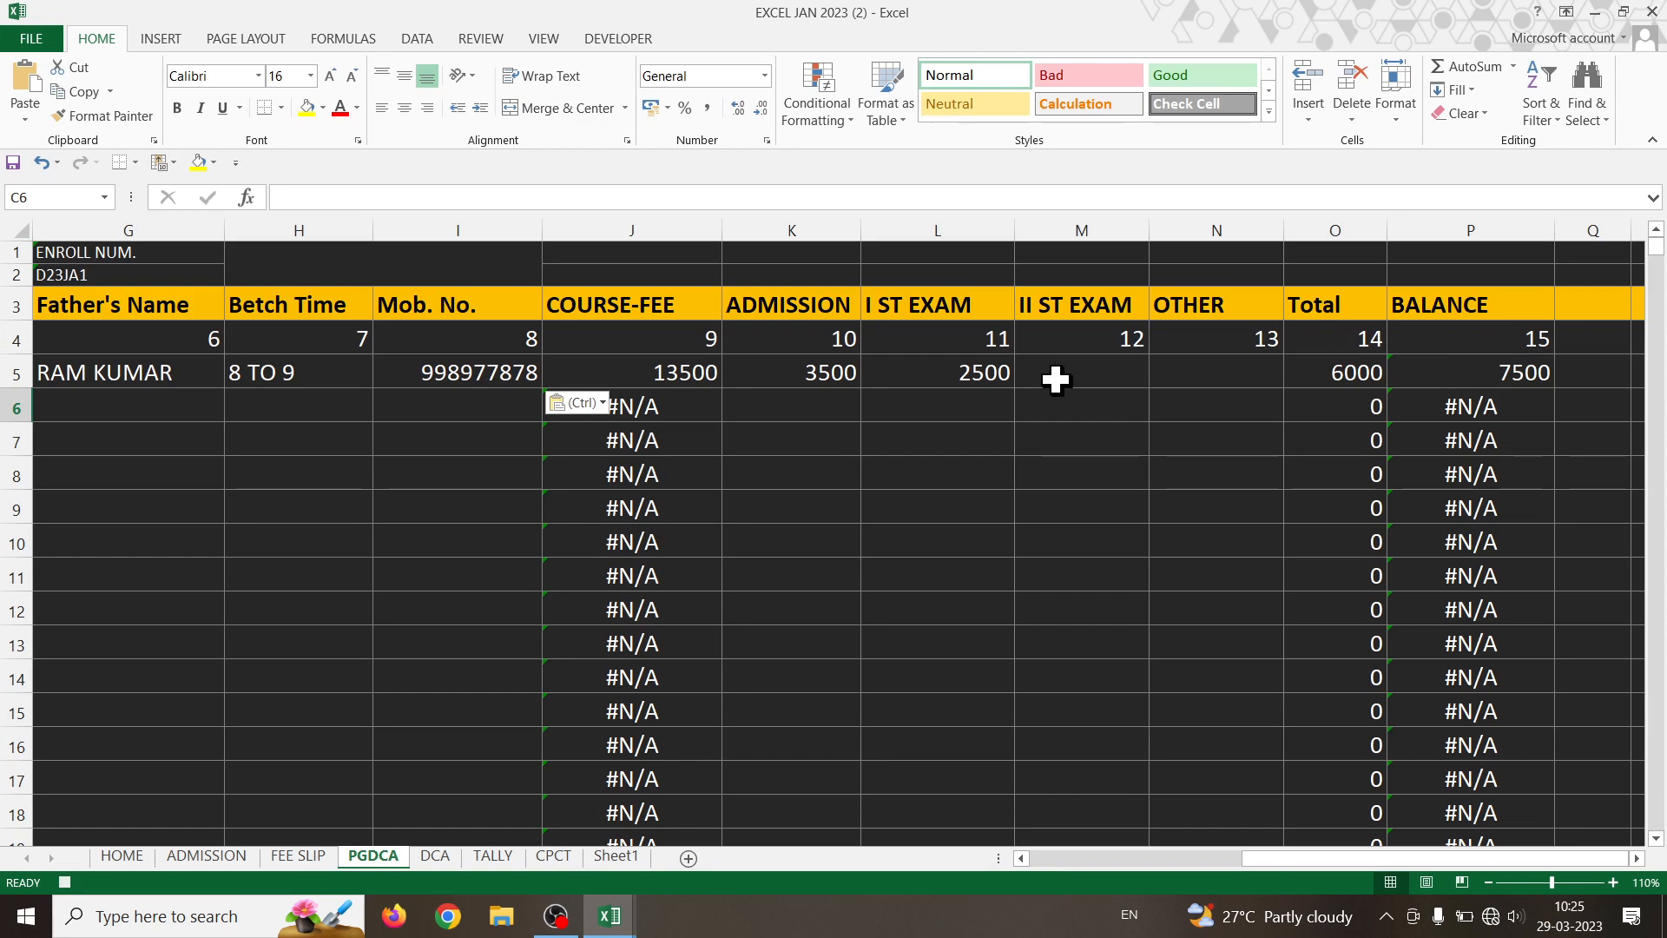
pyautogui.moveTo(1056, 382); pyautogui.dragTo(820, 390)
pyautogui.press('Delete')
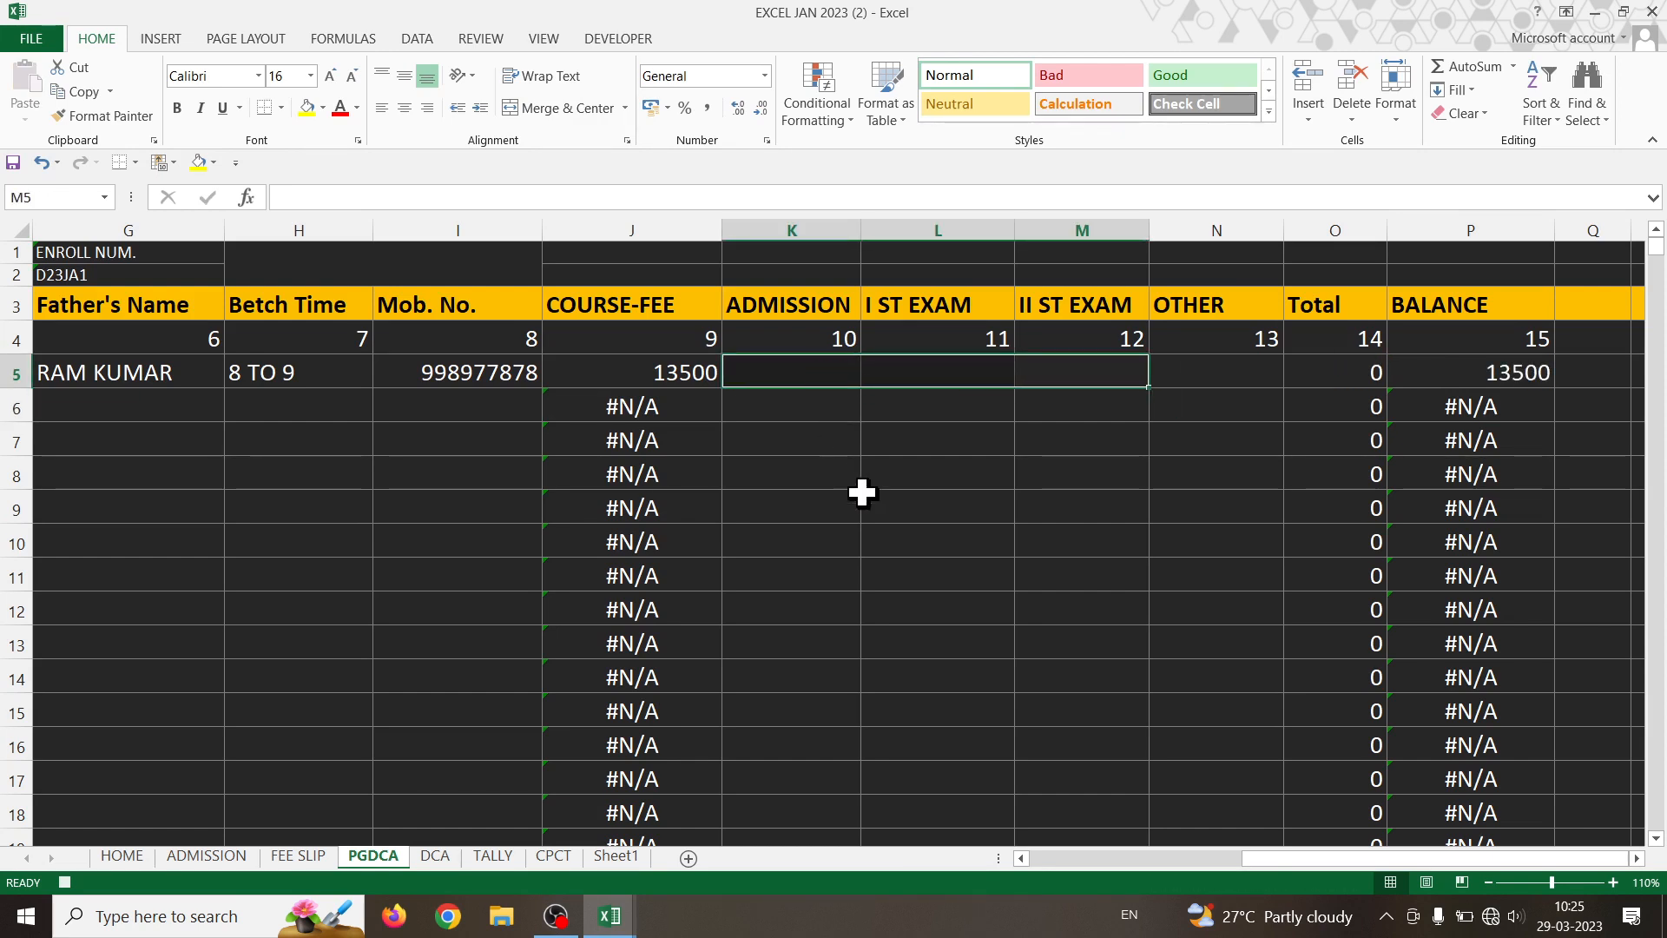
pyautogui.click(895, 535)
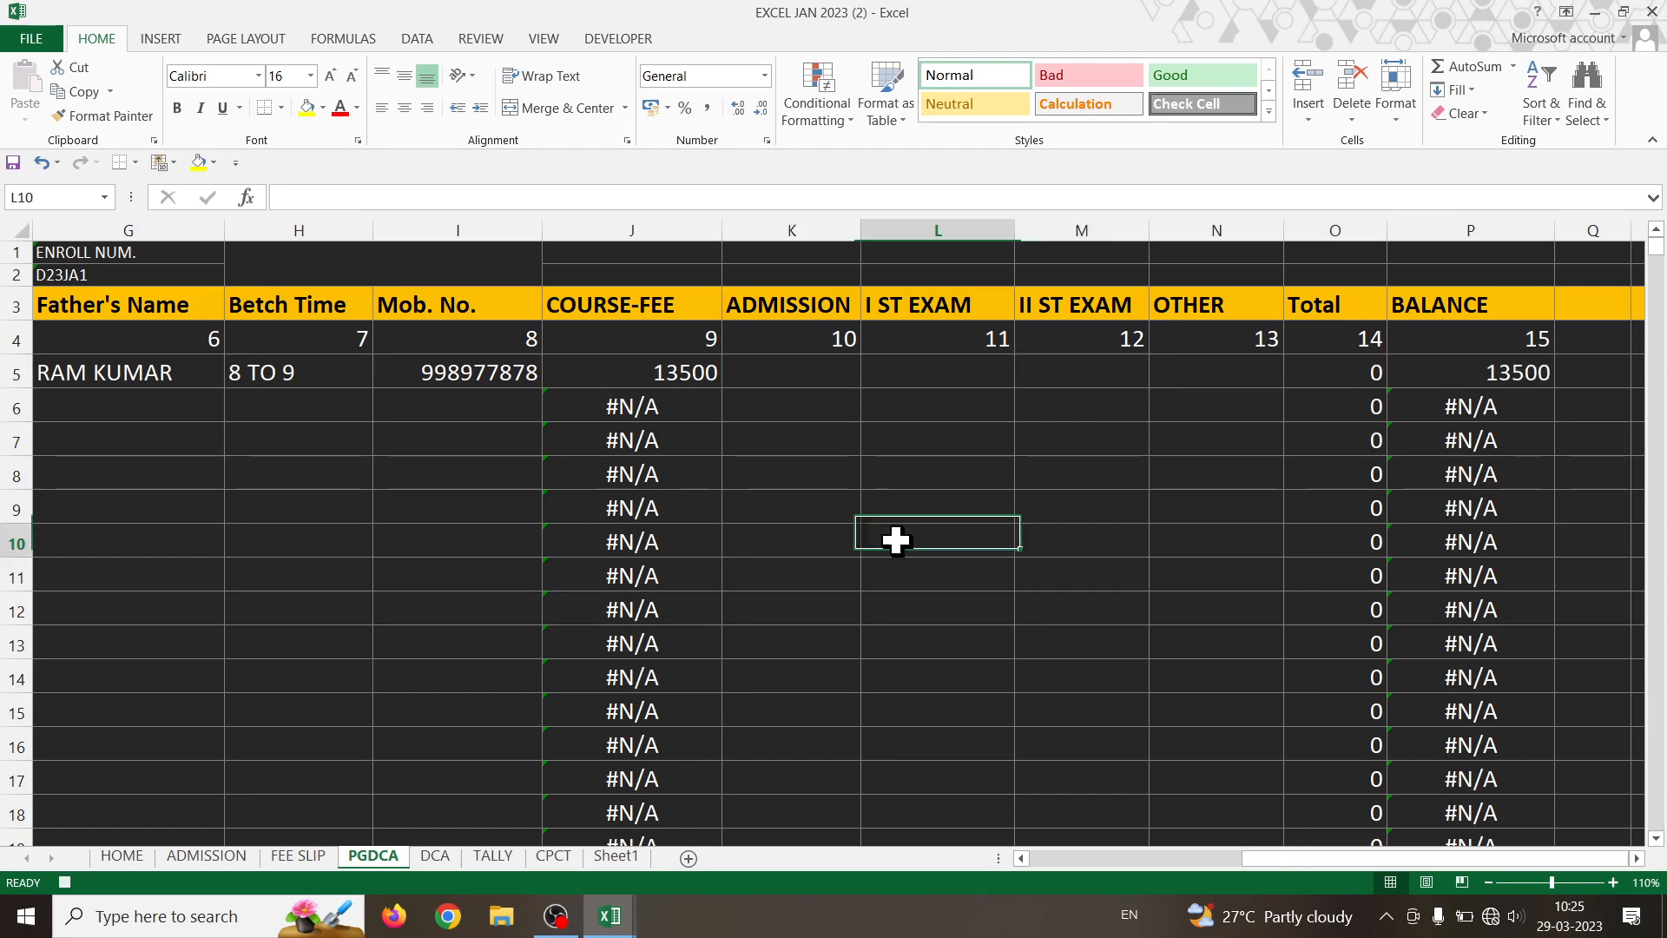
pyautogui.click(419, 856)
pyautogui.click(373, 856)
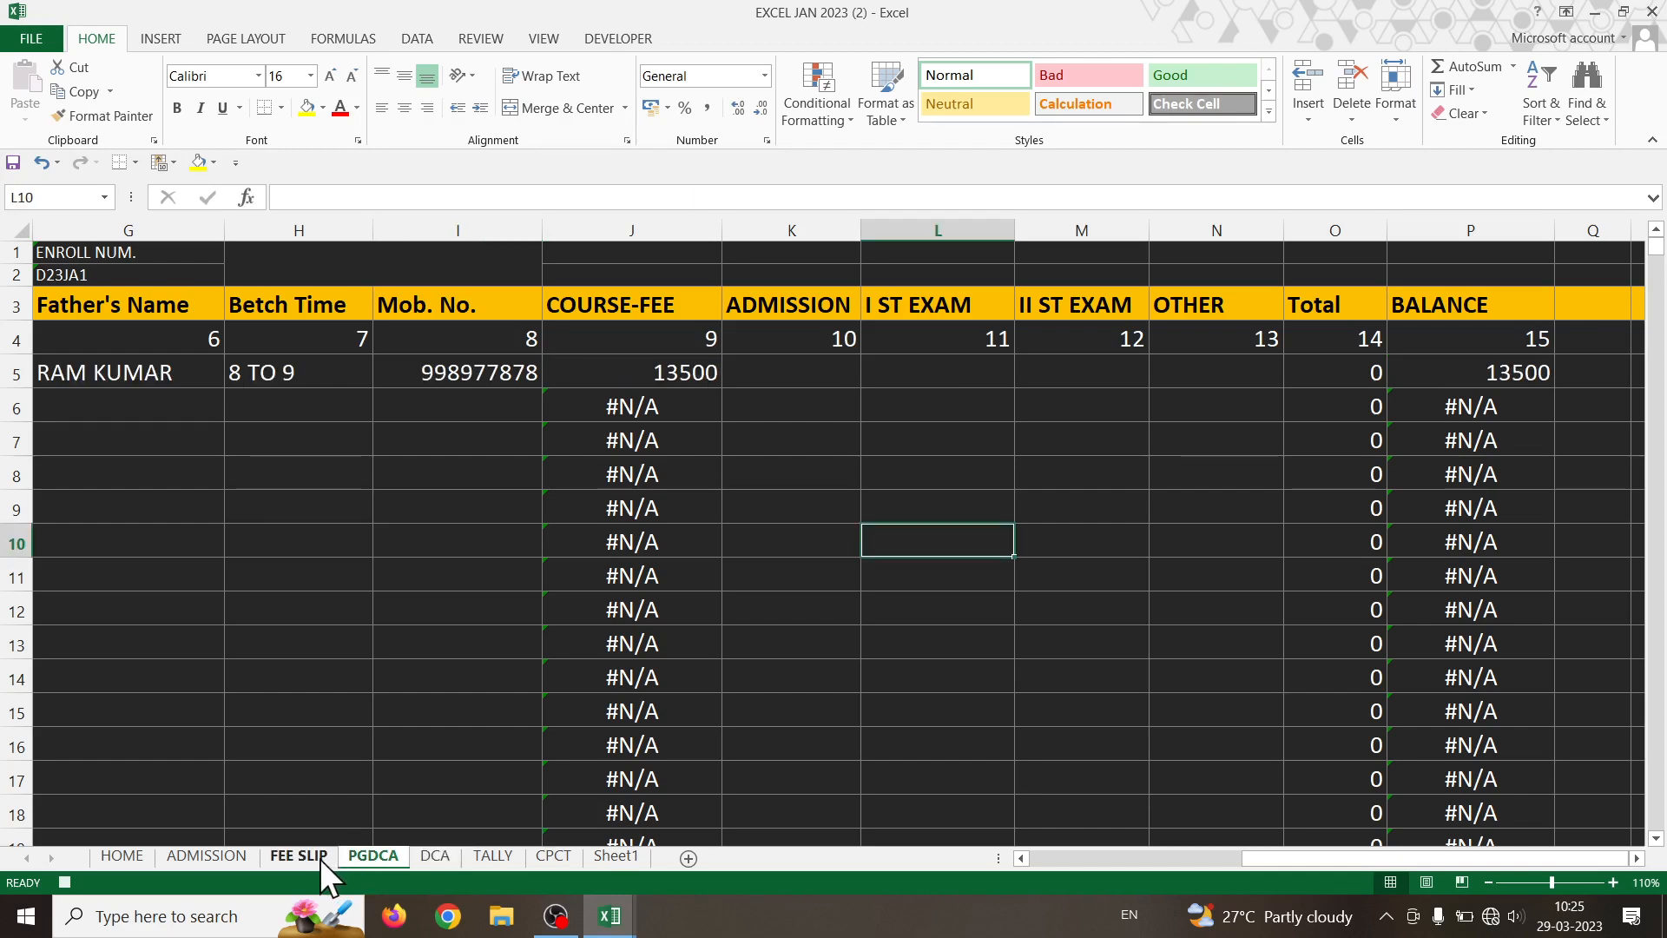
pyautogui.click(211, 855)
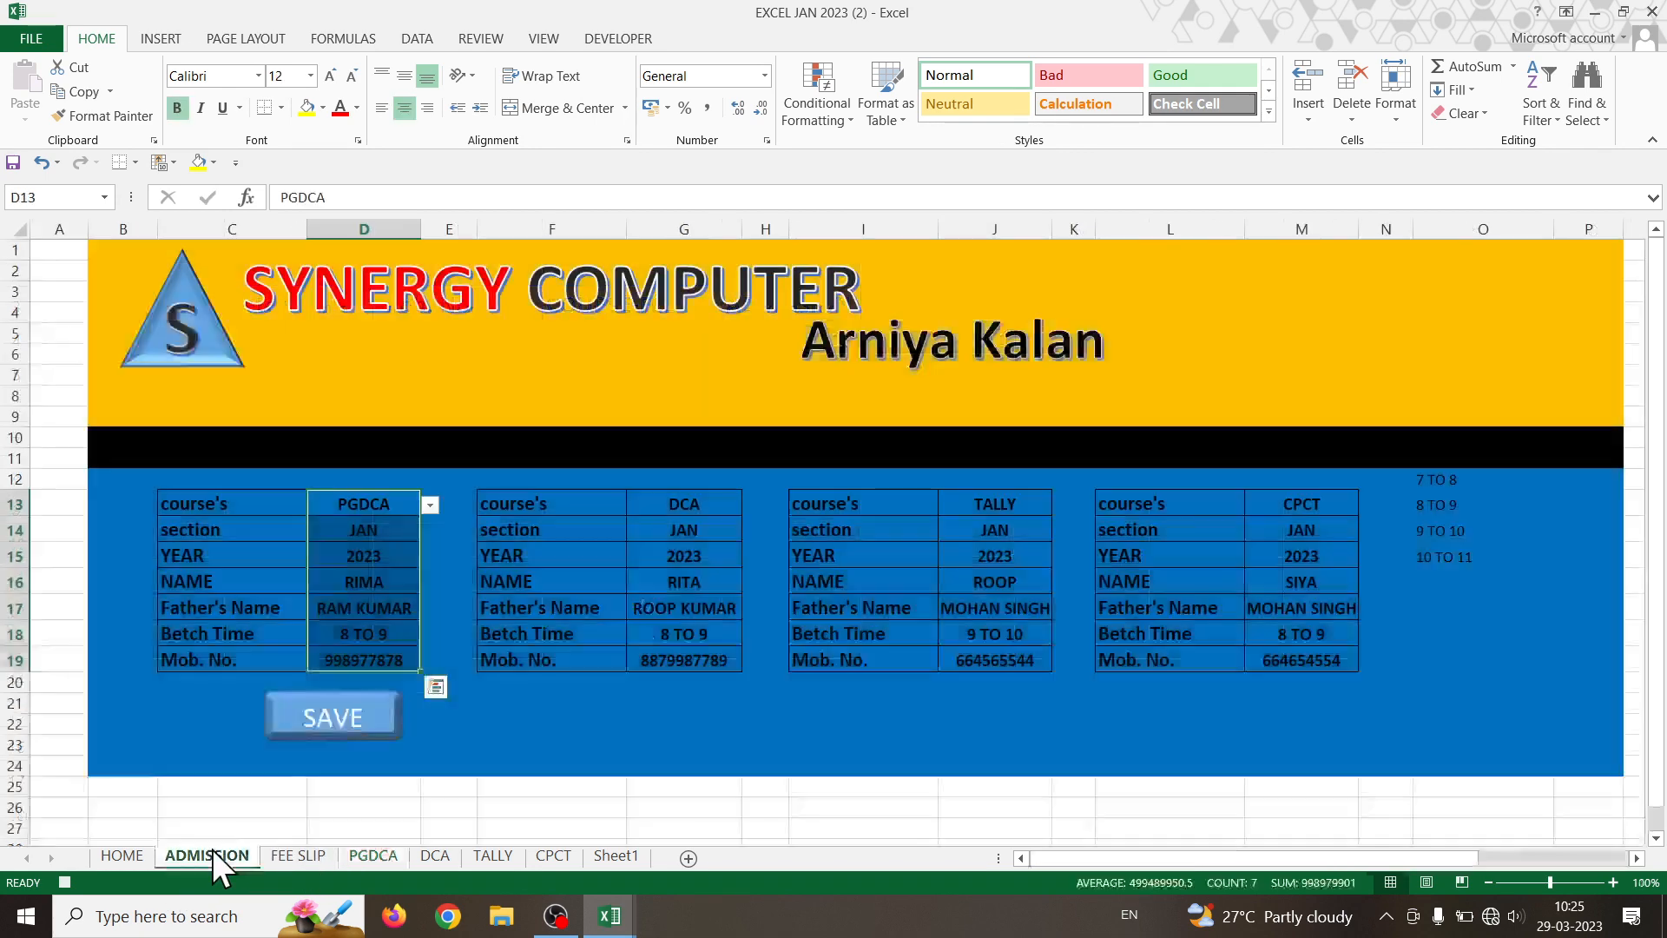
# - Clear the PGDCA form's NAME through Mob. No. cells D16:D19, then stop the recording
pyautogui.click(621, 39)
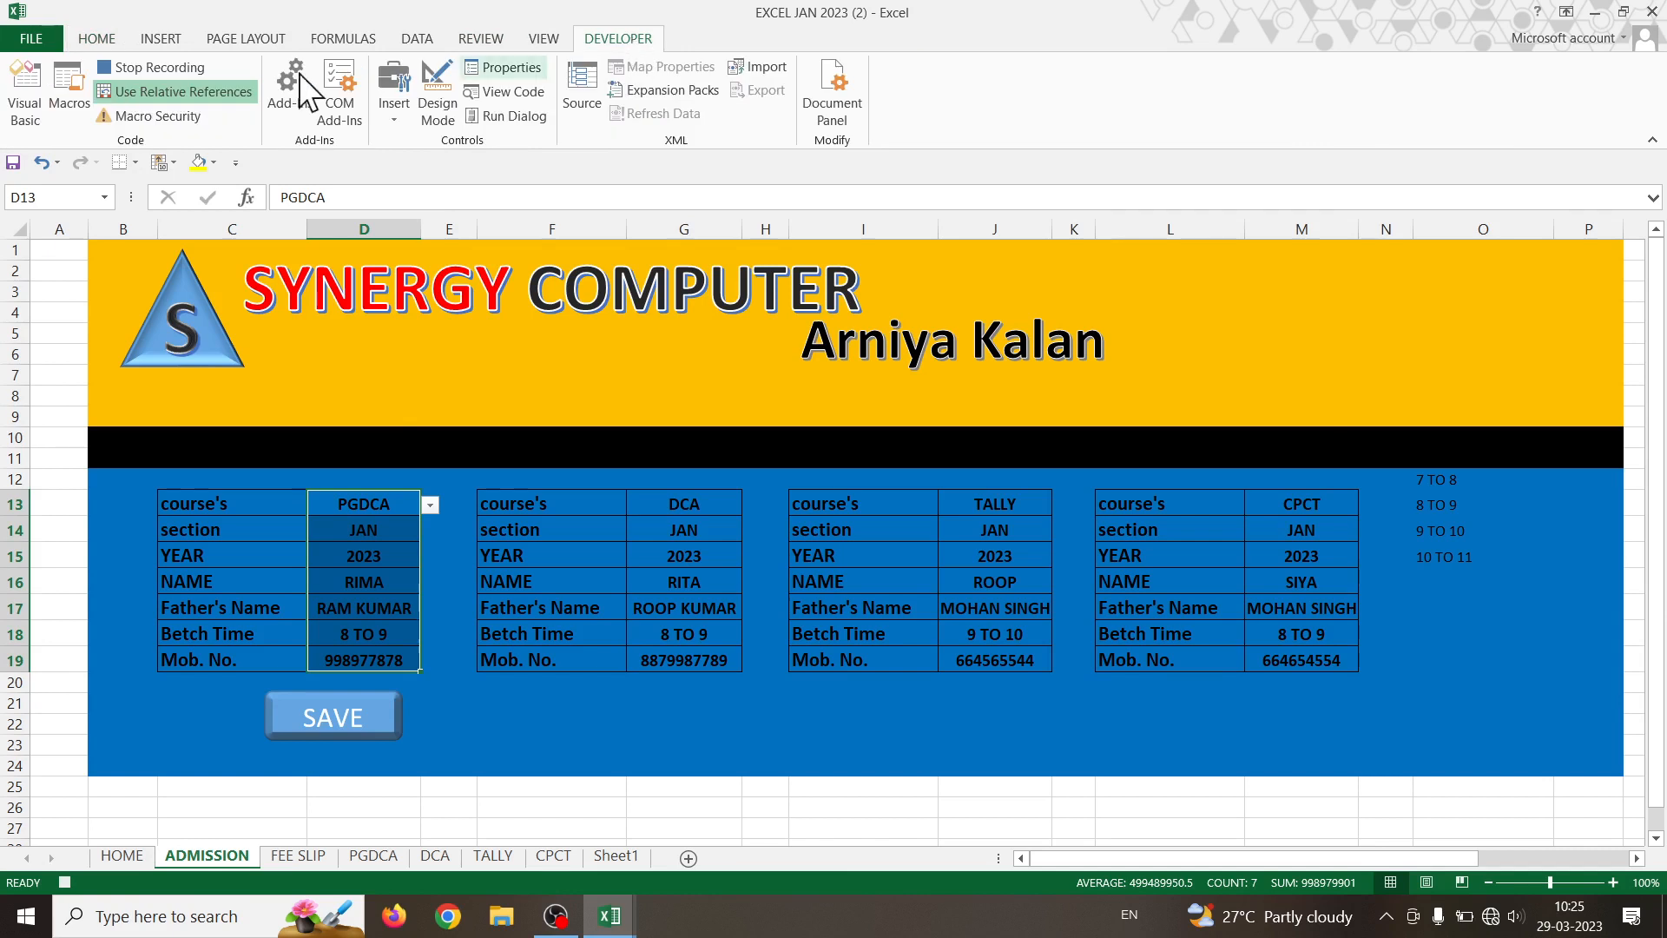
pyautogui.click(226, 92)
pyautogui.click(384, 556)
pyautogui.moveTo(382, 591); pyautogui.dragTo(382, 657)
pyautogui.press('Delete')
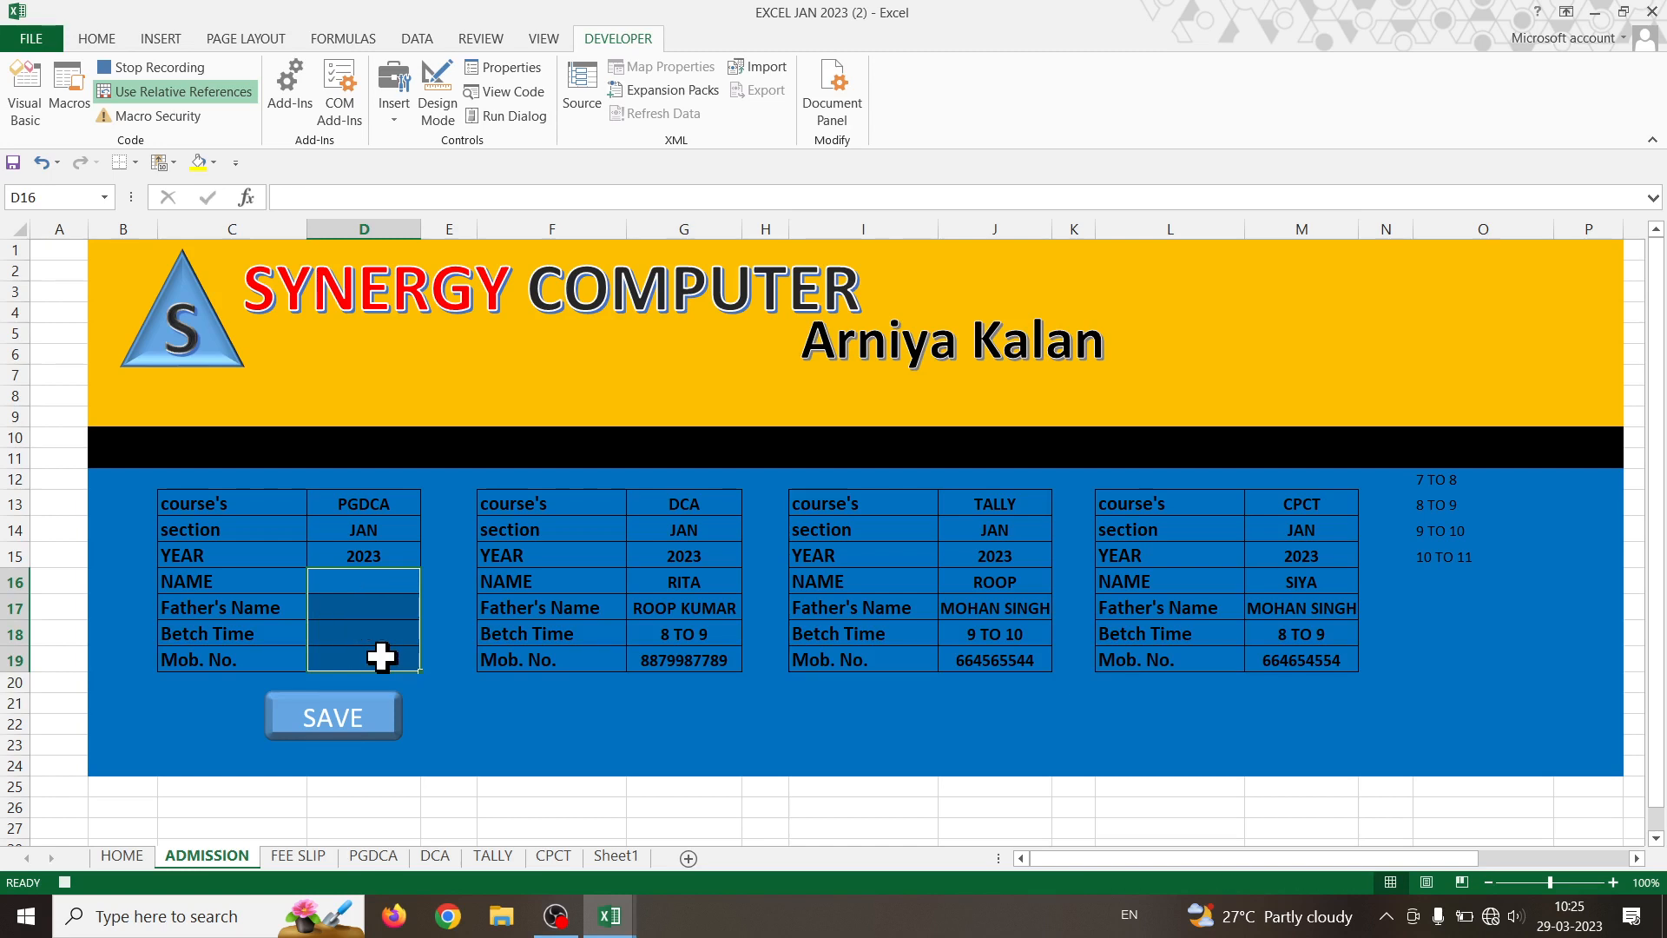
pyautogui.click(381, 657)
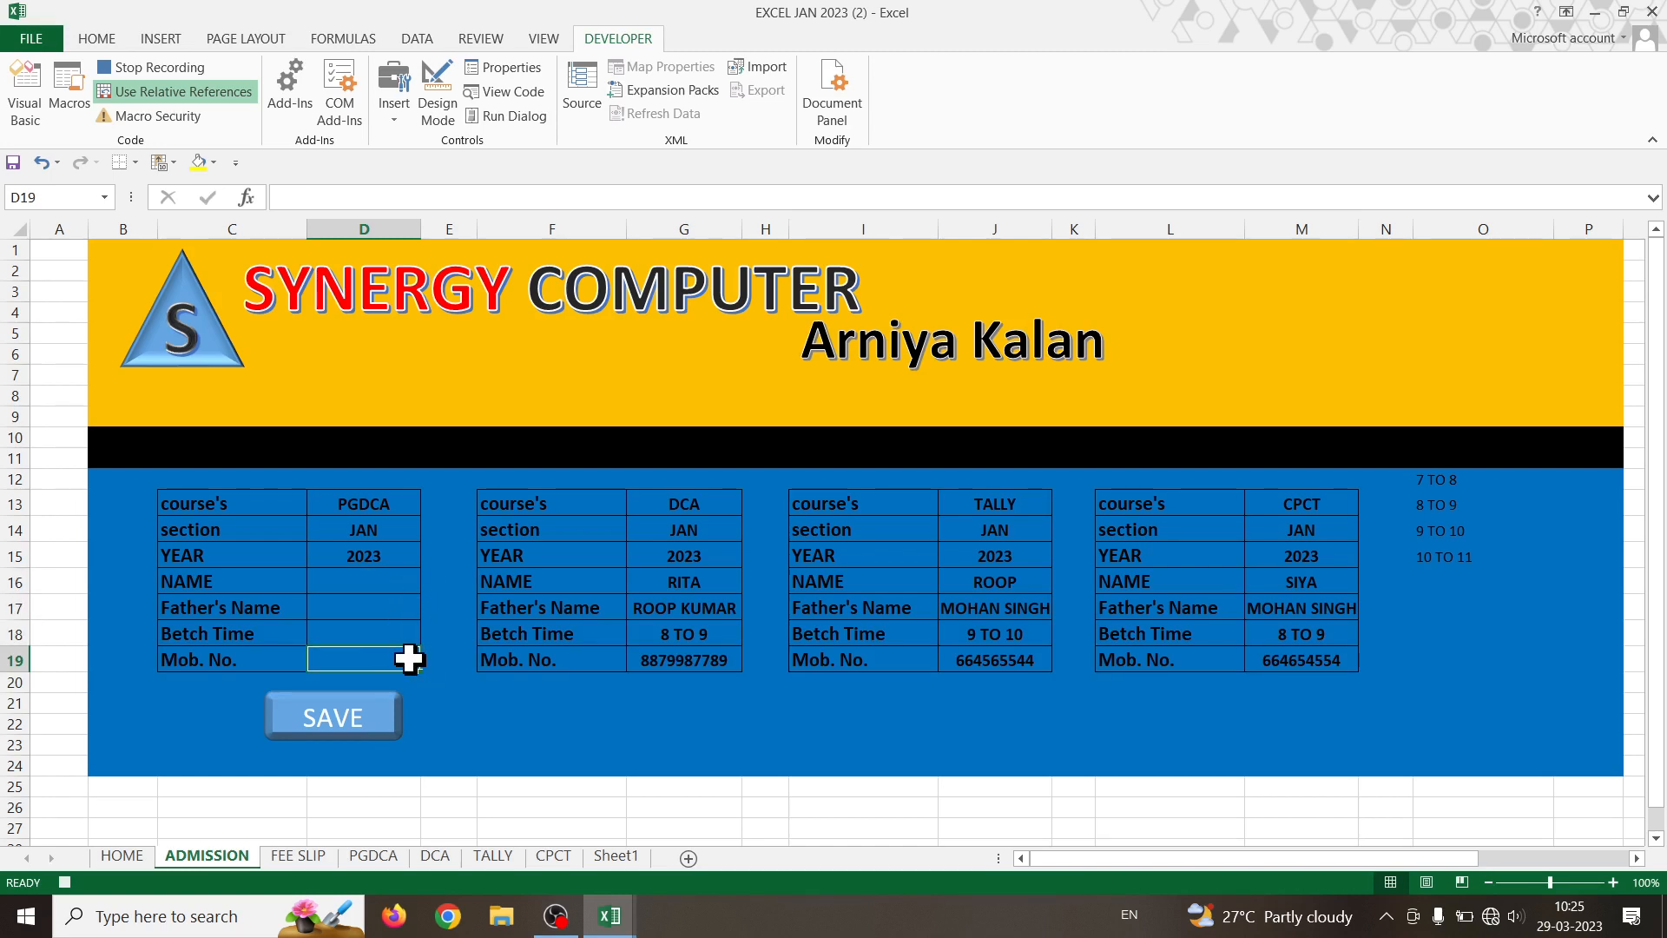
pyautogui.click(162, 91)
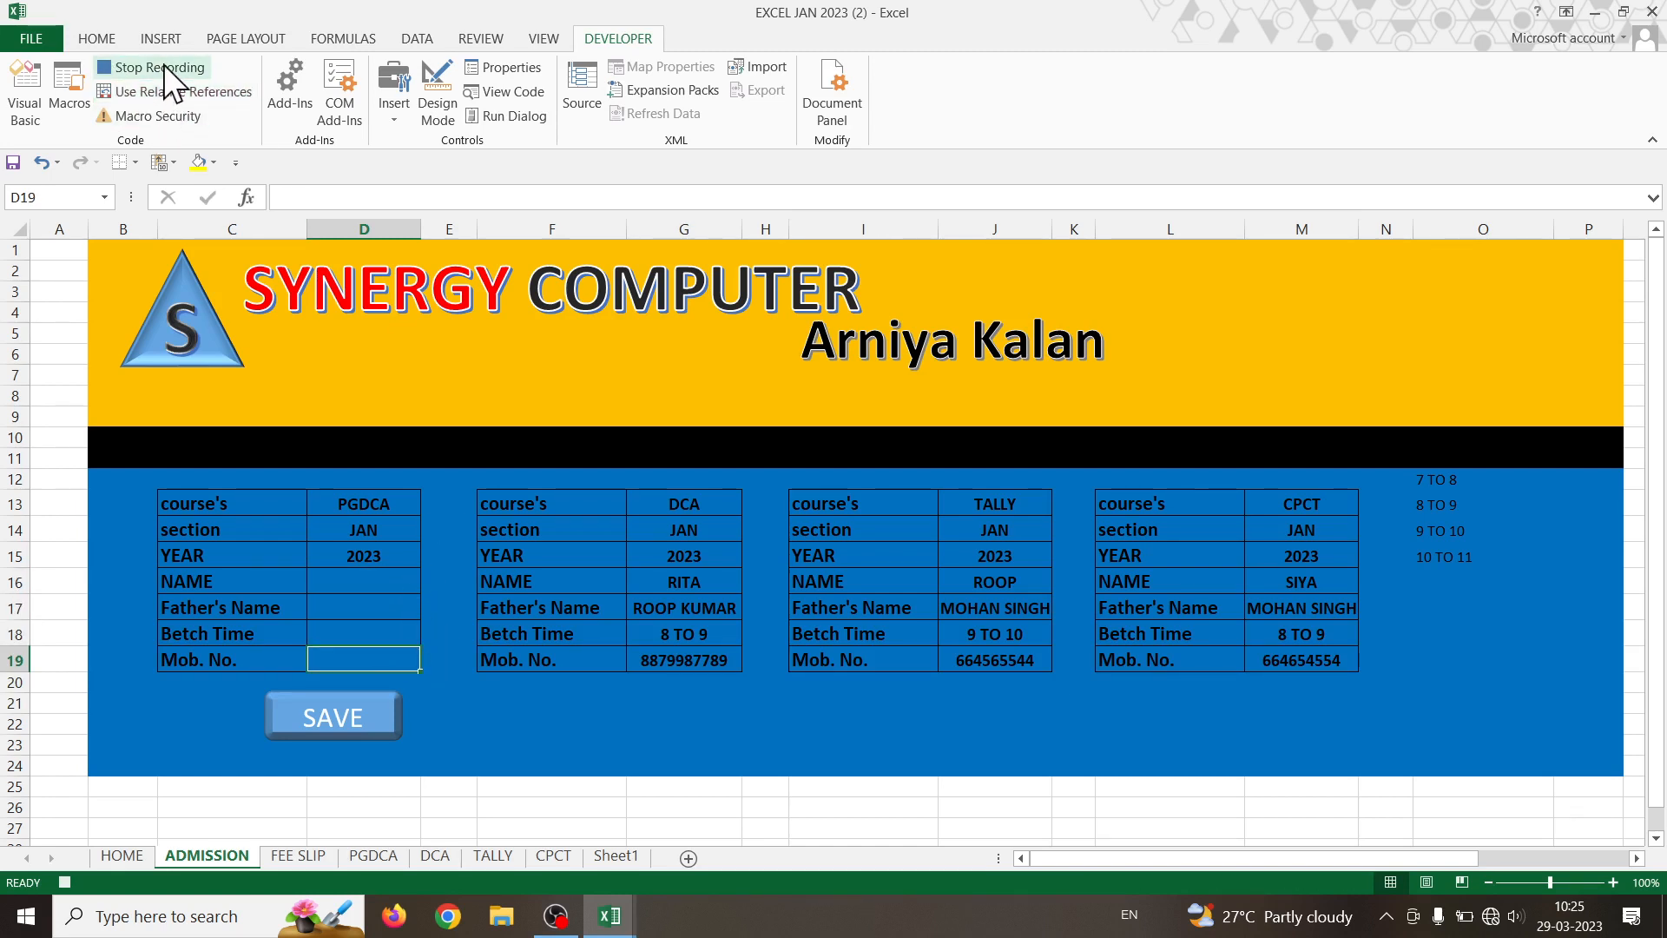
pyautogui.click(163, 67)
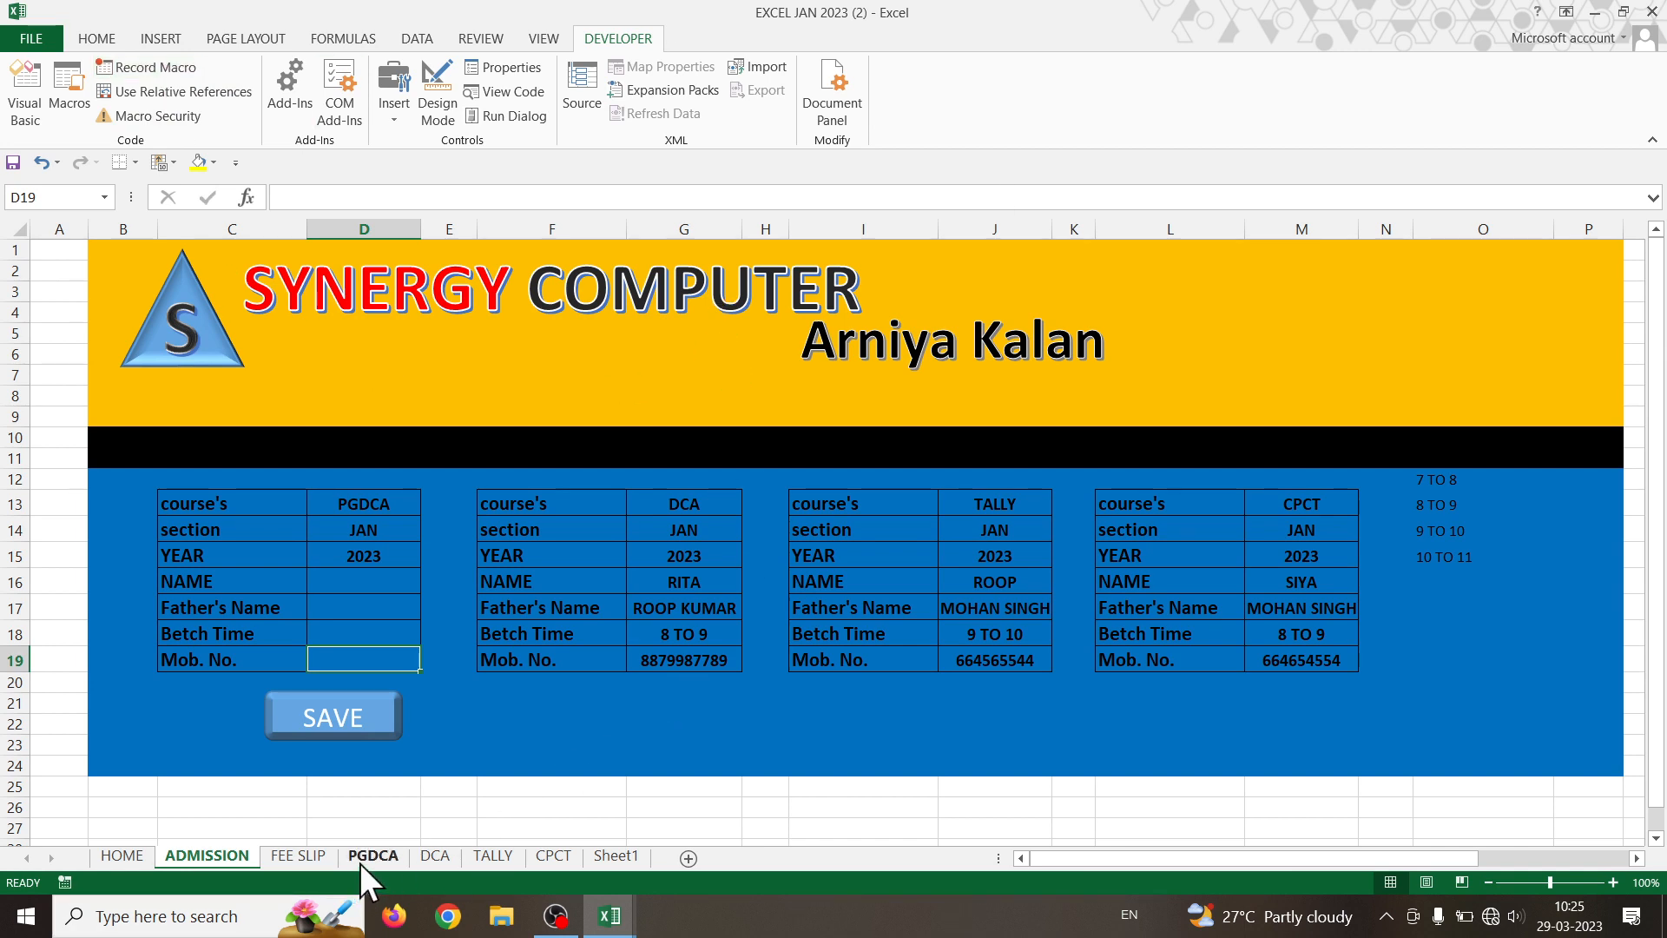
# - Assign the PGDCA1234 macro to the form's SAVE button
pyautogui.rightClick(359, 716)
pyautogui.click(456, 646)
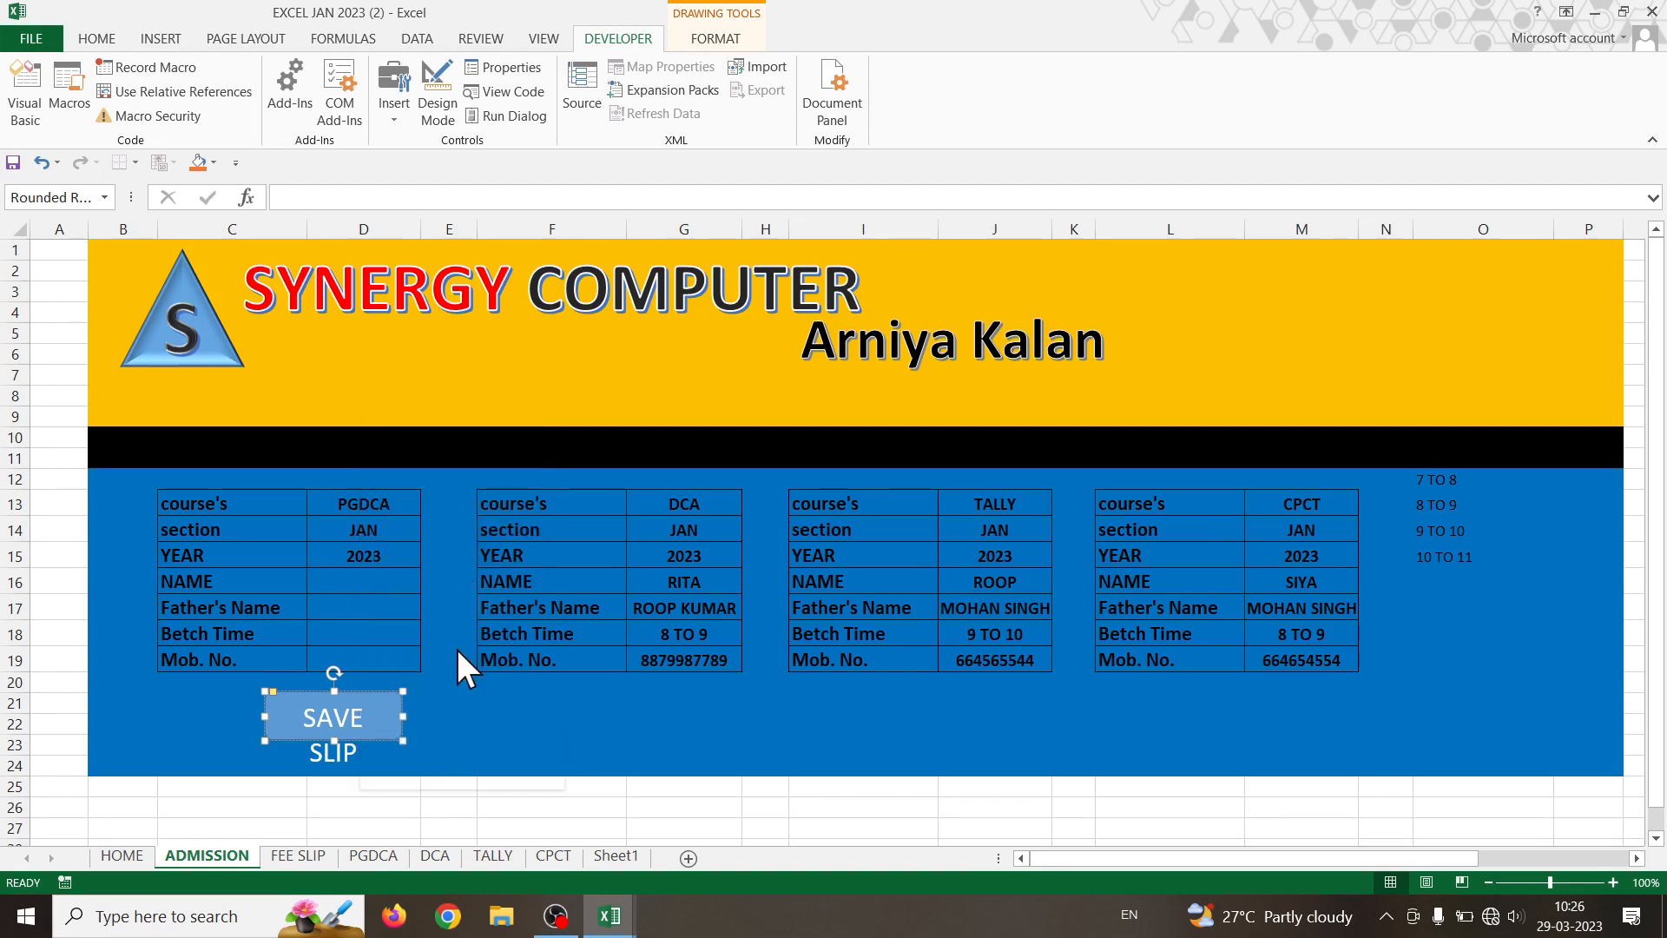
pyautogui.click(358, 624)
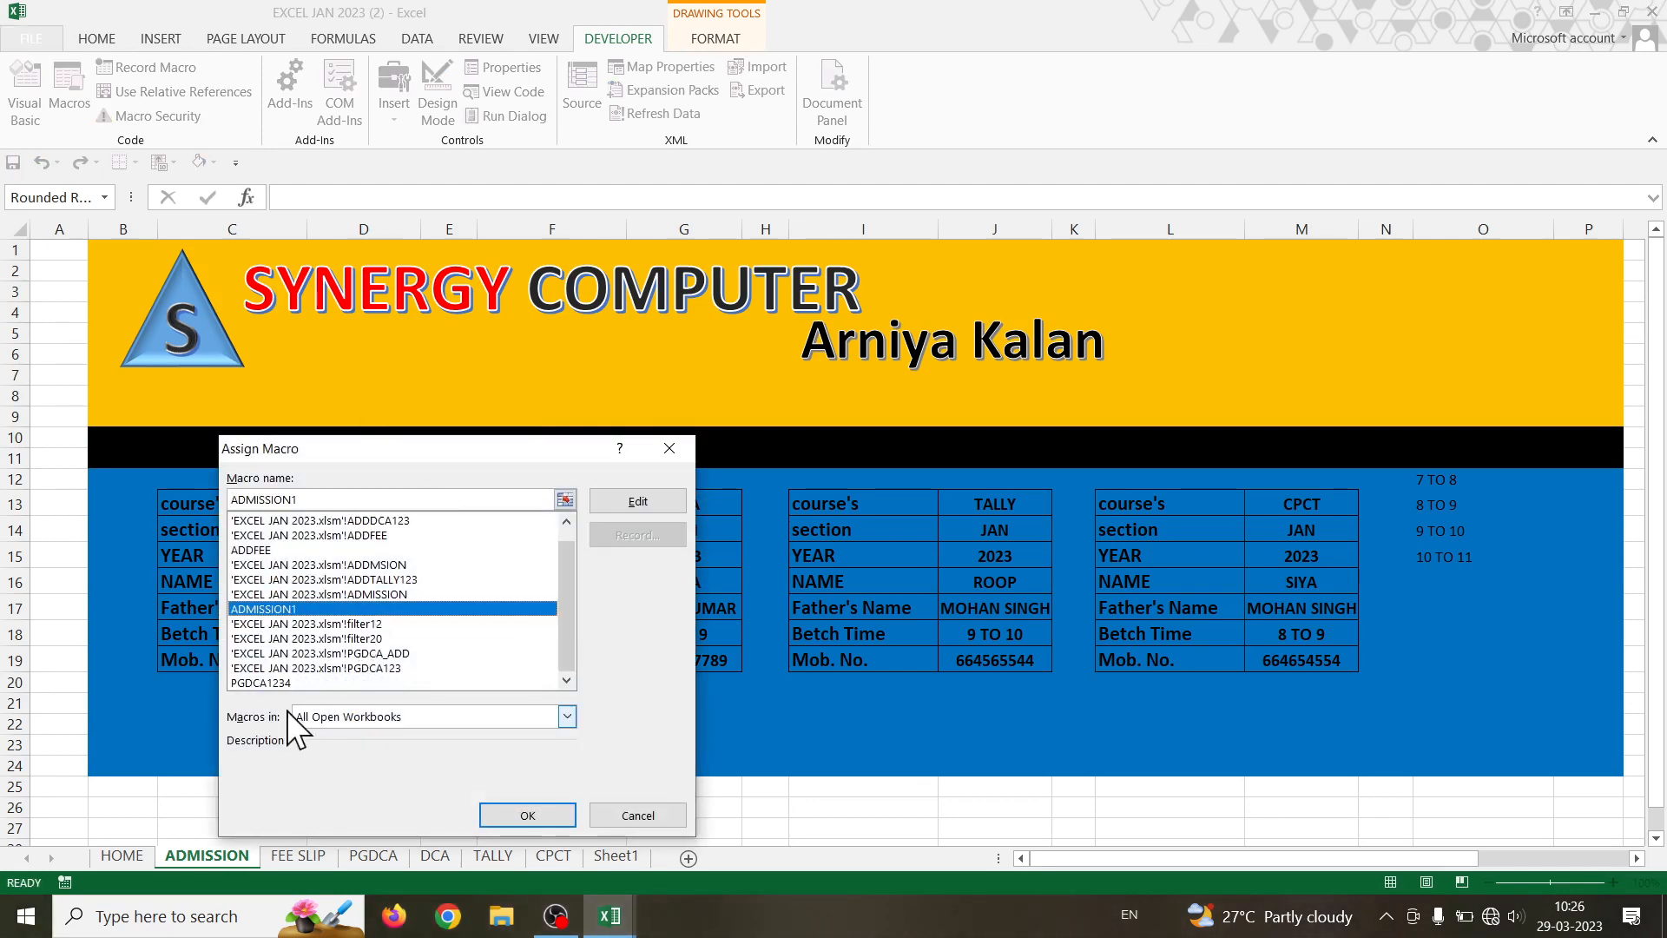
pyautogui.click(278, 682)
pyautogui.click(517, 815)
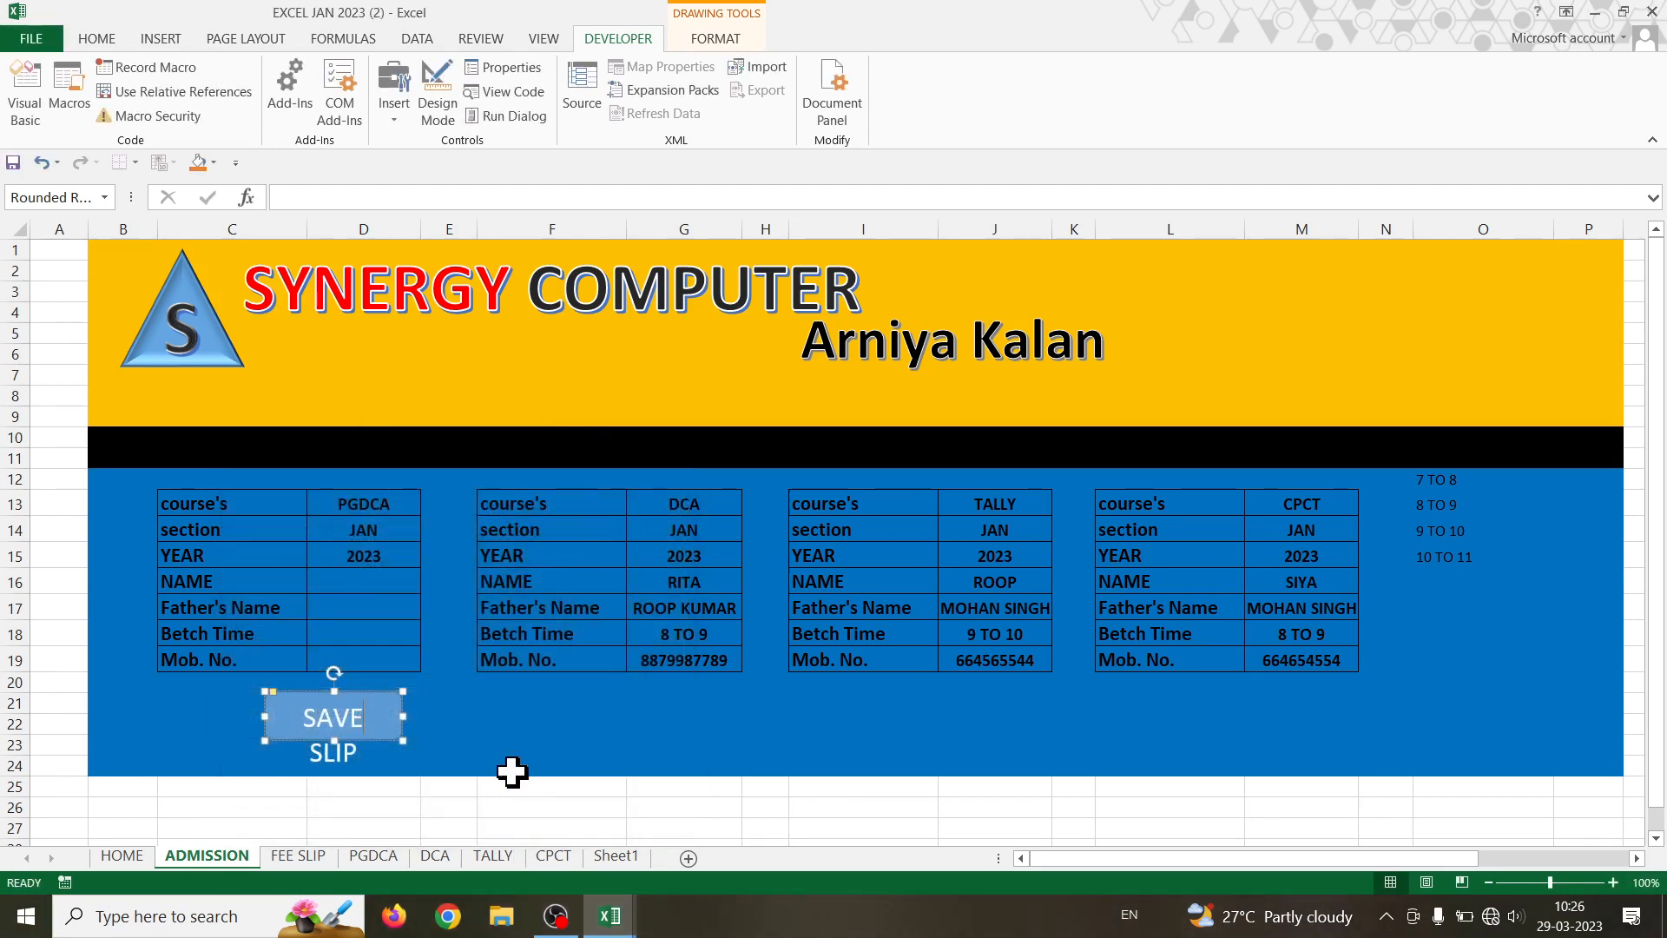
pyautogui.click(510, 728)
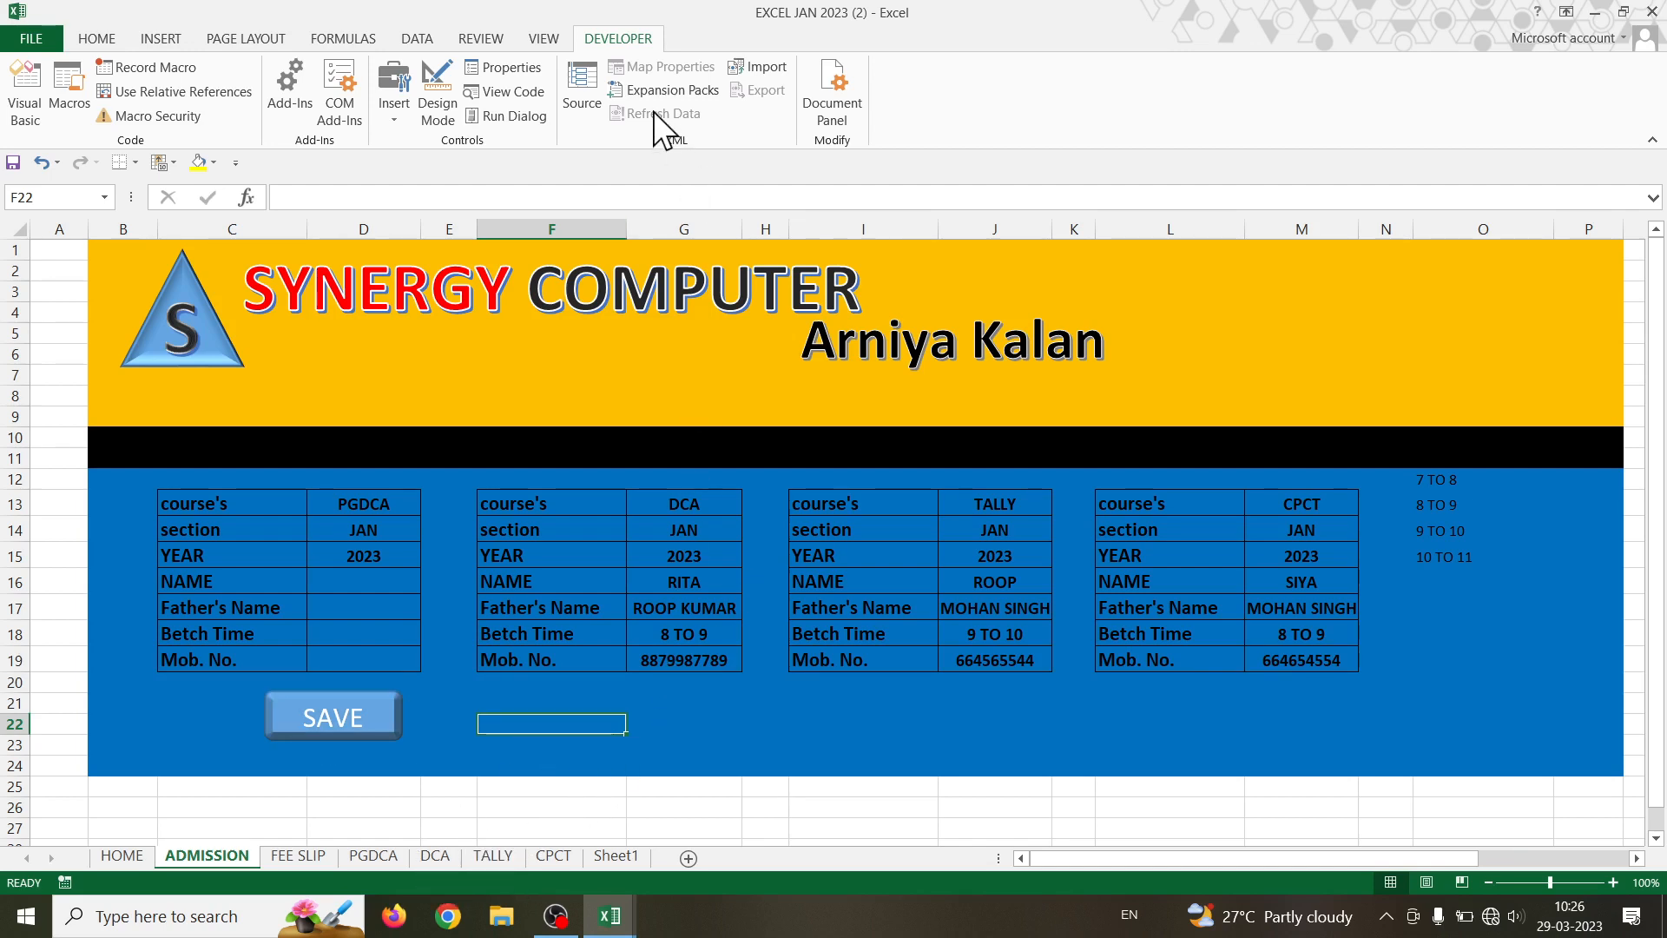
# - Begin recording a new macro and enter ADD as its name
pyautogui.click(164, 65)
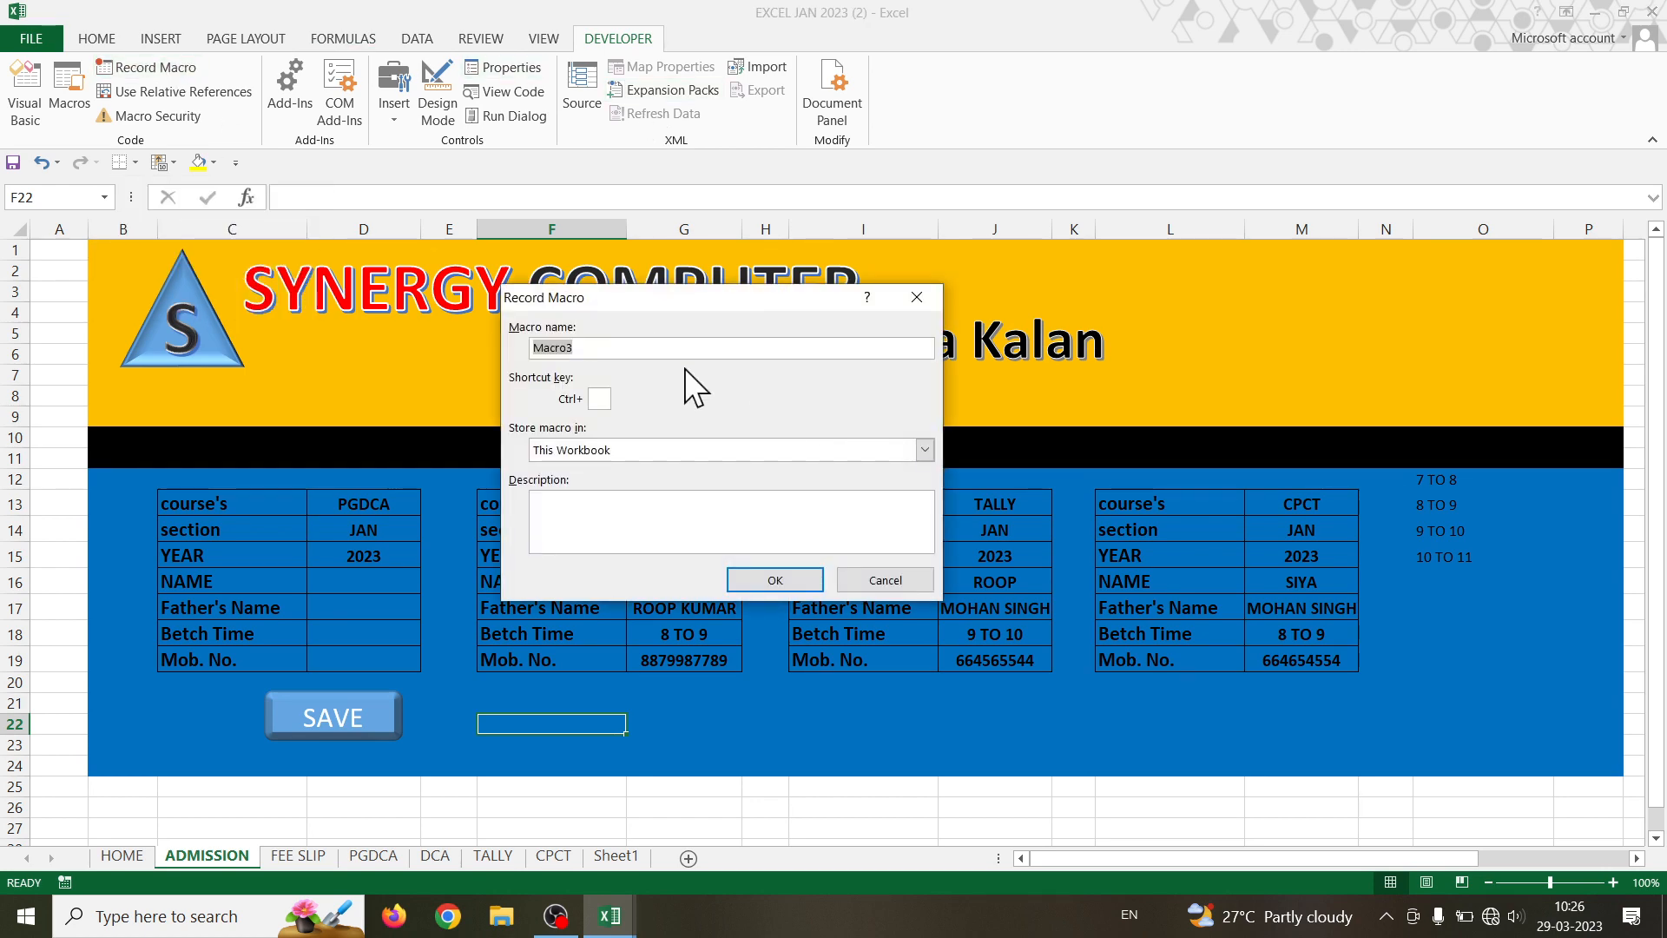
pyautogui.write('ADD')
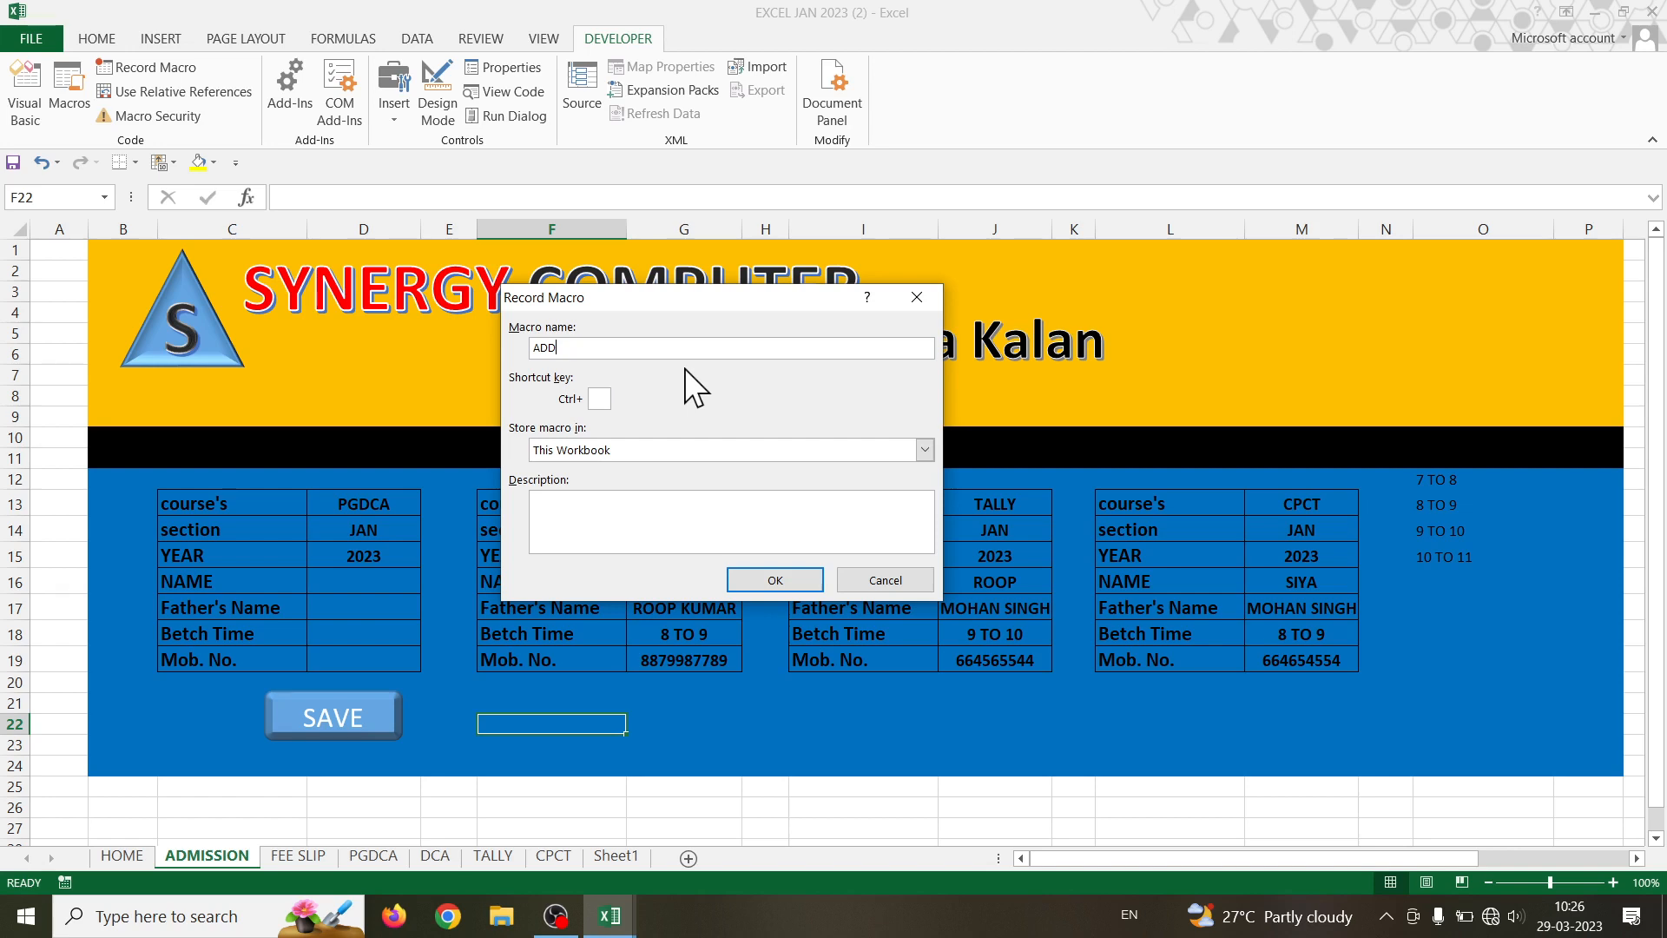
# - Name the macro ADDDCA123 and start recording it
pyautogui.write('DCA123')
pyautogui.click(779, 580)
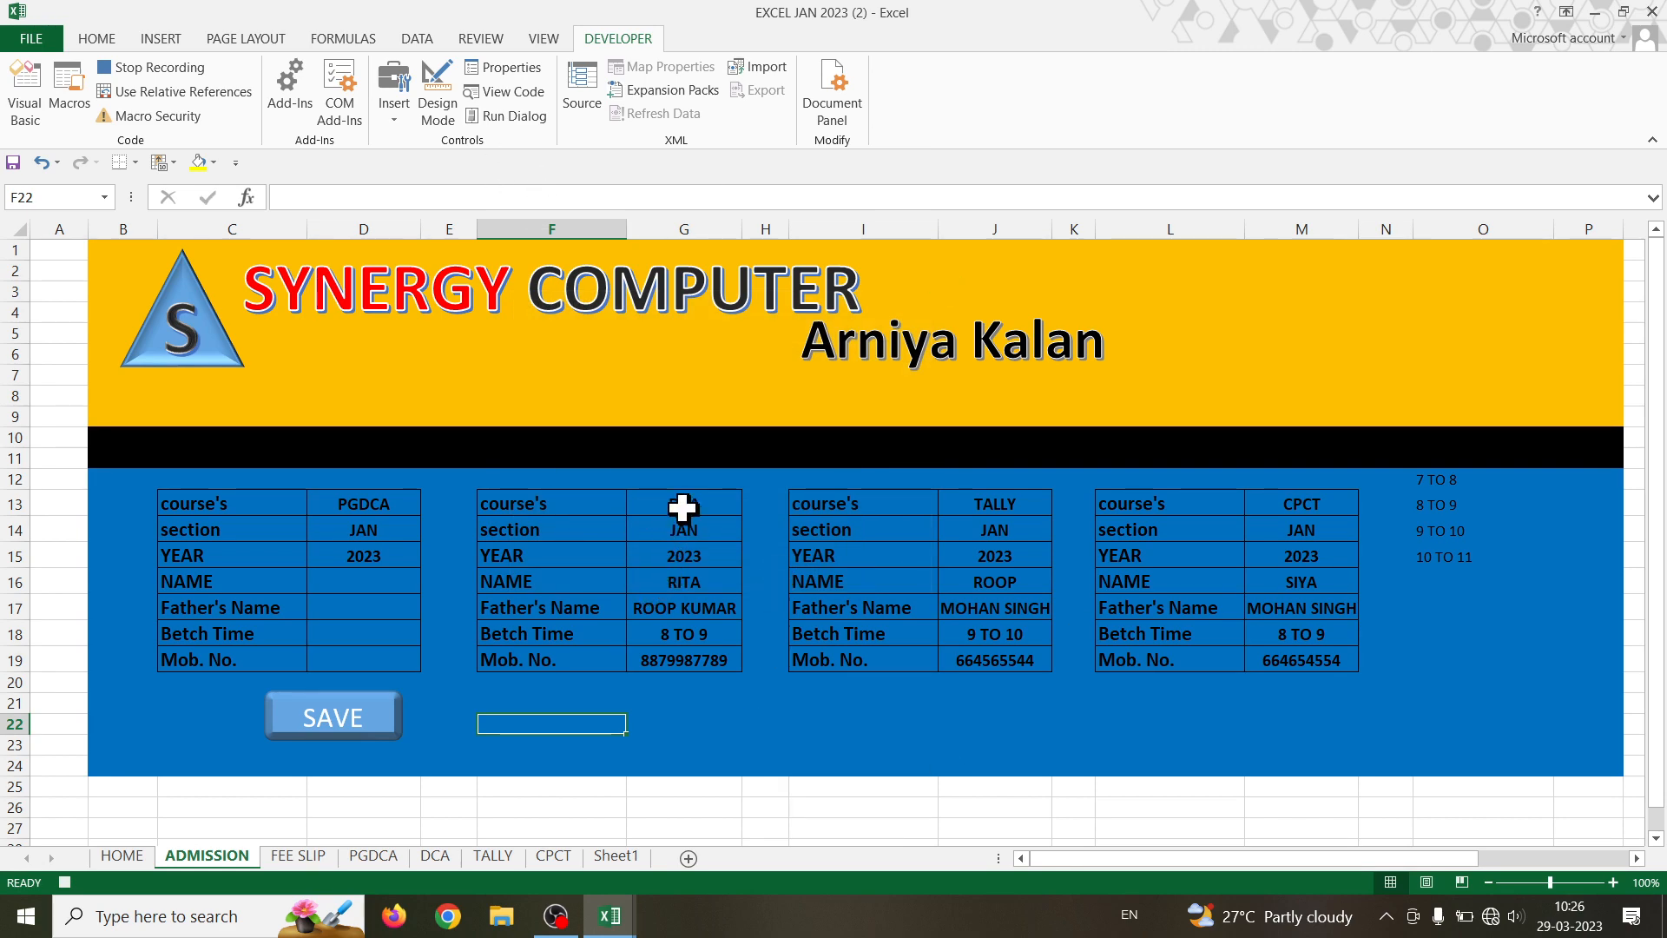
# - Copy the DCA form values G13:G19, then select C5 on the DCA sheet with relative references on
pyautogui.moveTo(682, 508); pyautogui.dragTo(684, 650)
pyautogui.hotkey('ctrl', 'c')
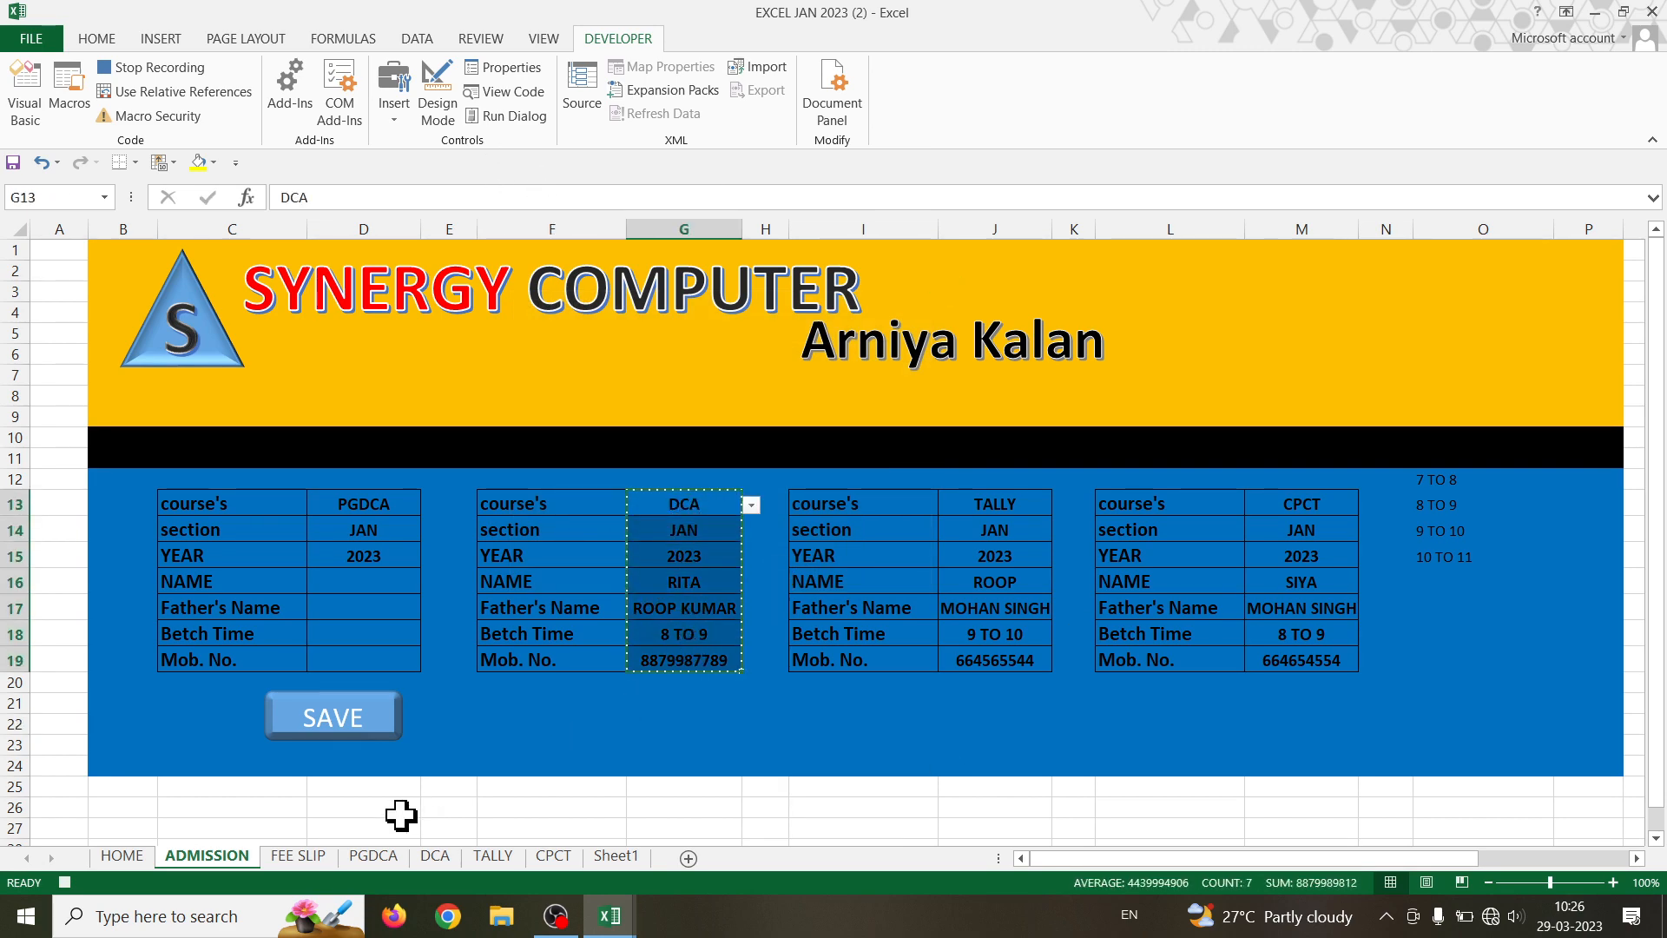
pyautogui.click(435, 856)
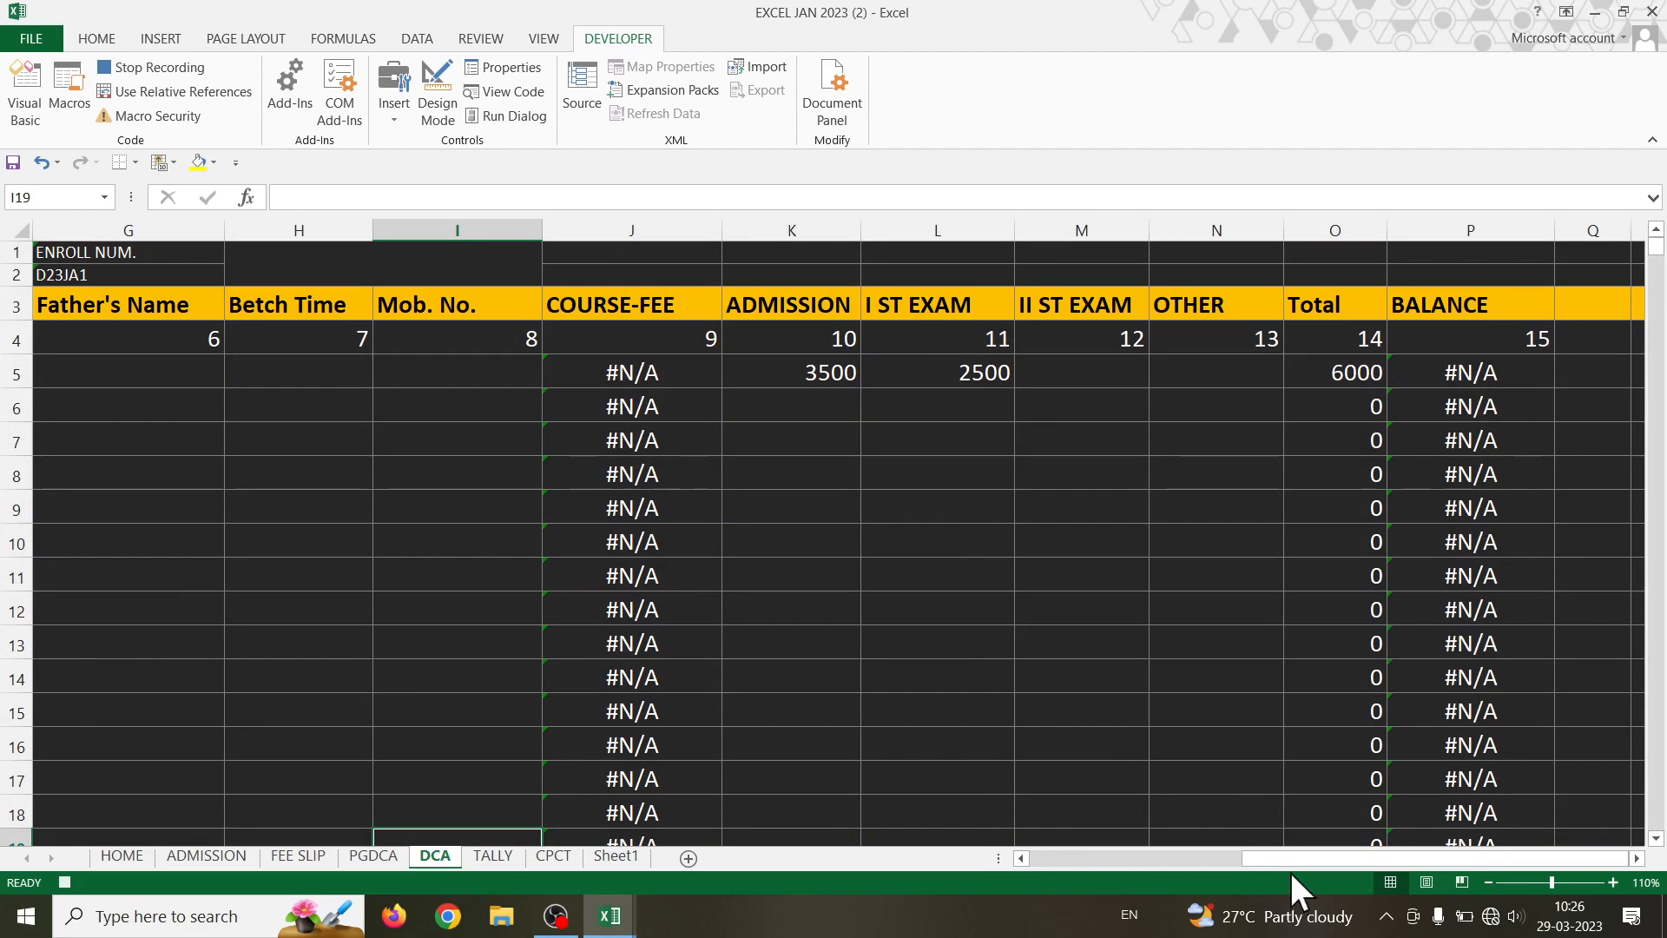
pyautogui.moveTo(1290, 860); pyautogui.dragTo(1003, 858)
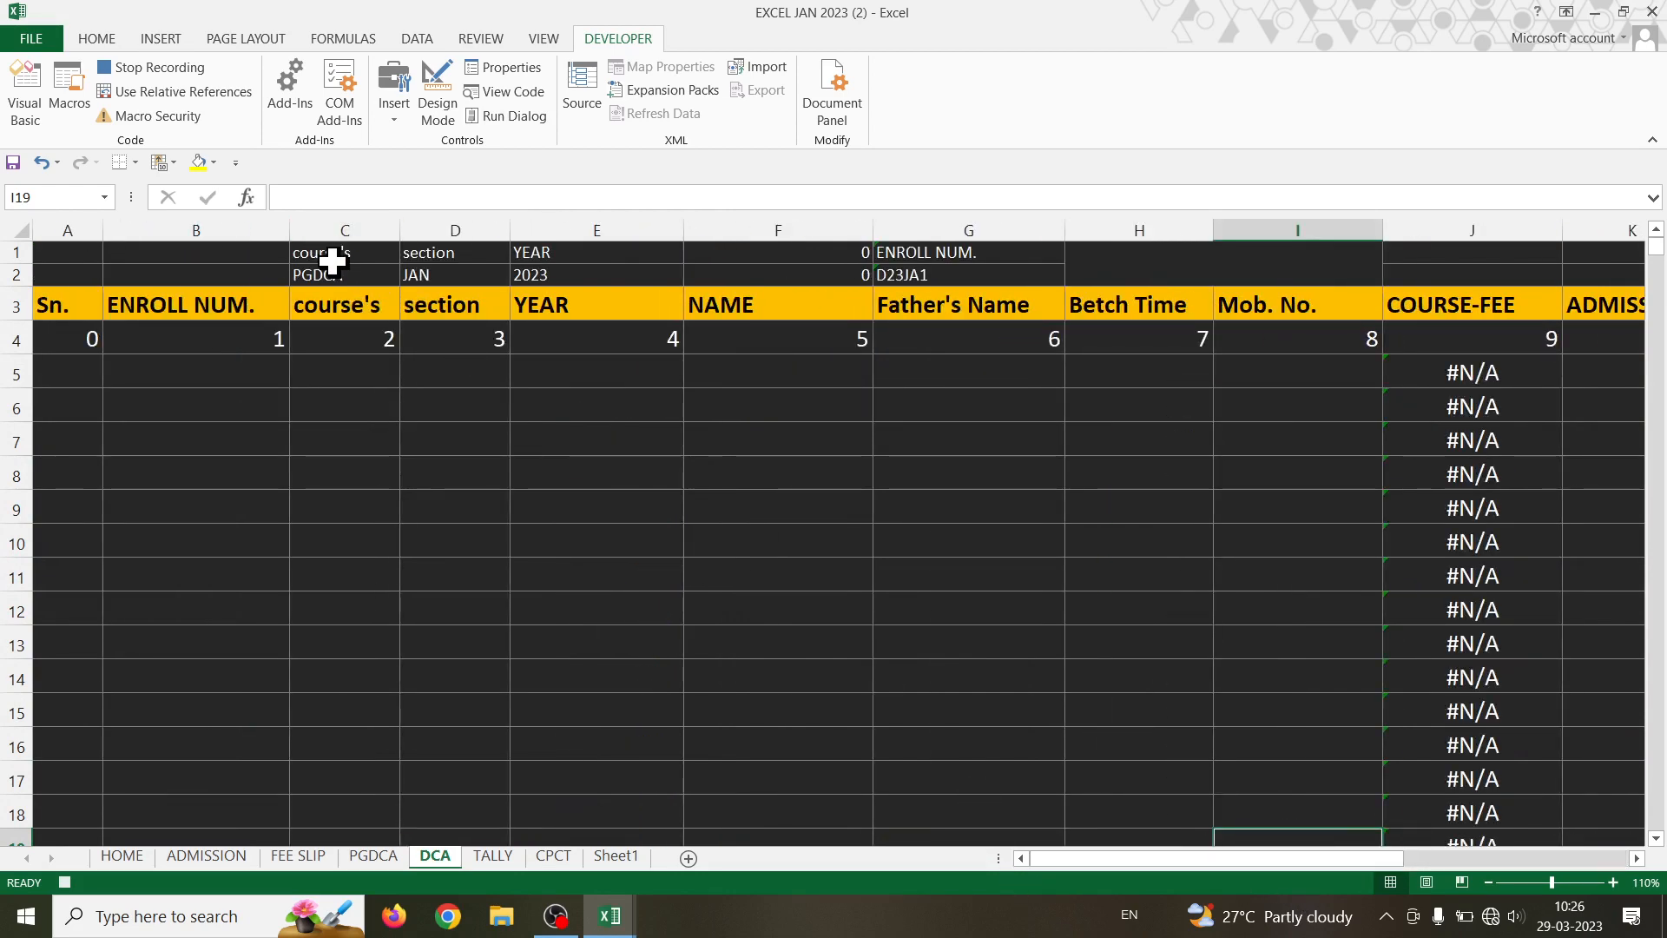
pyautogui.click(327, 249)
pyautogui.press('Down')
pyautogui.press('Down')
pyautogui.press('Down')
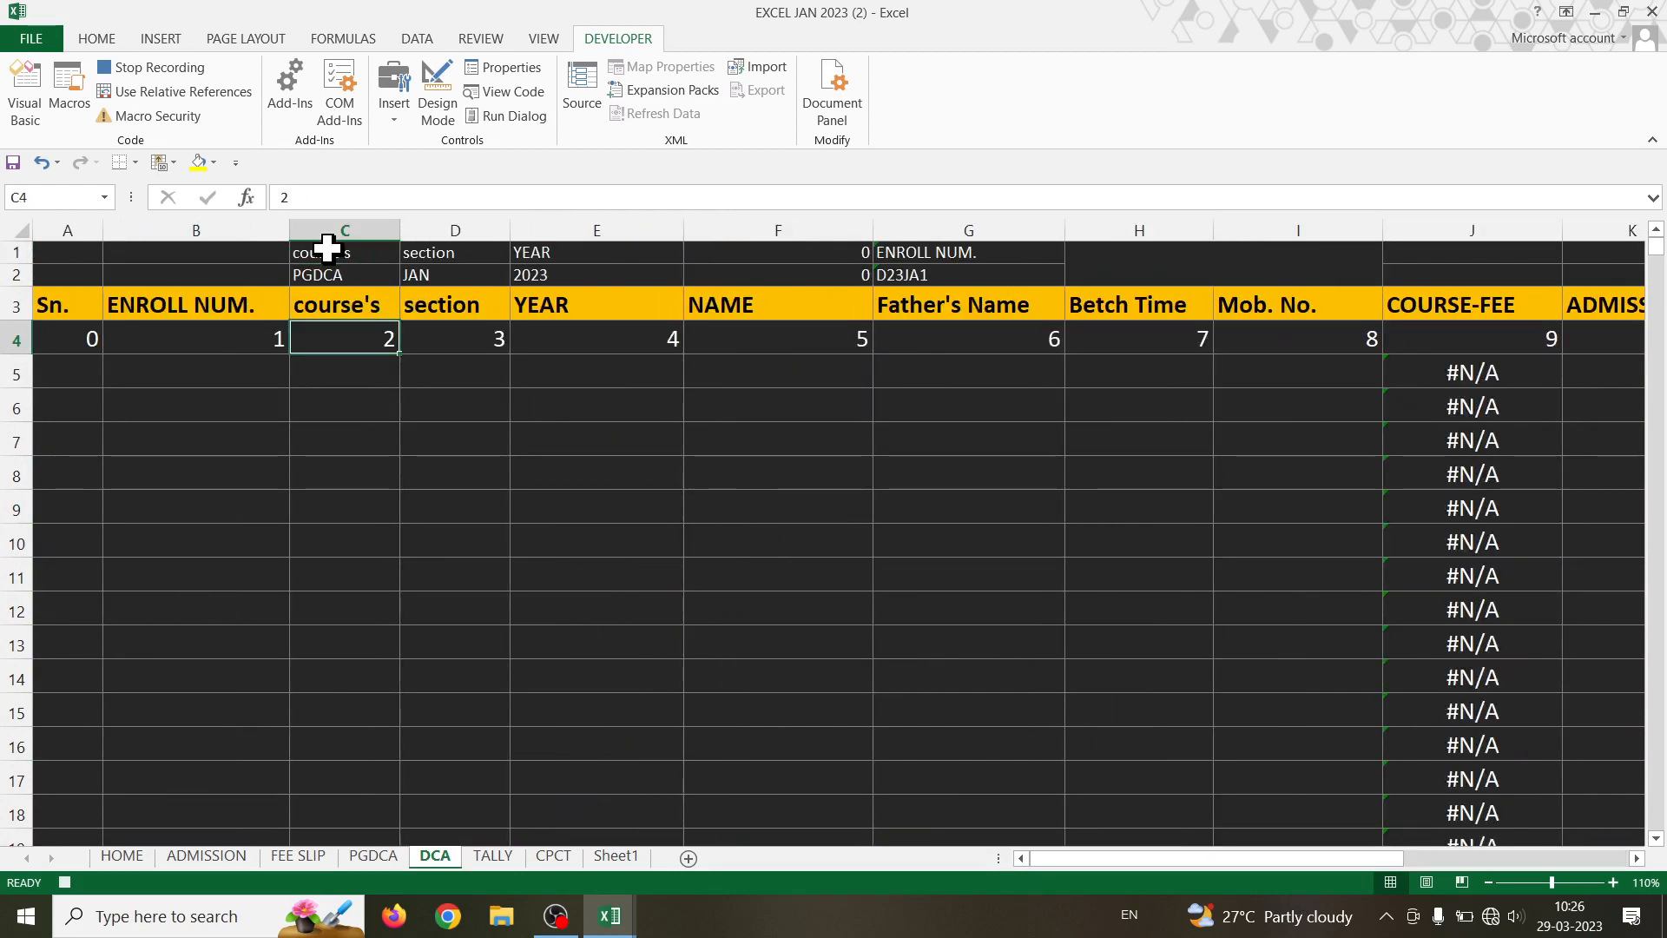
pyautogui.click(127, 90)
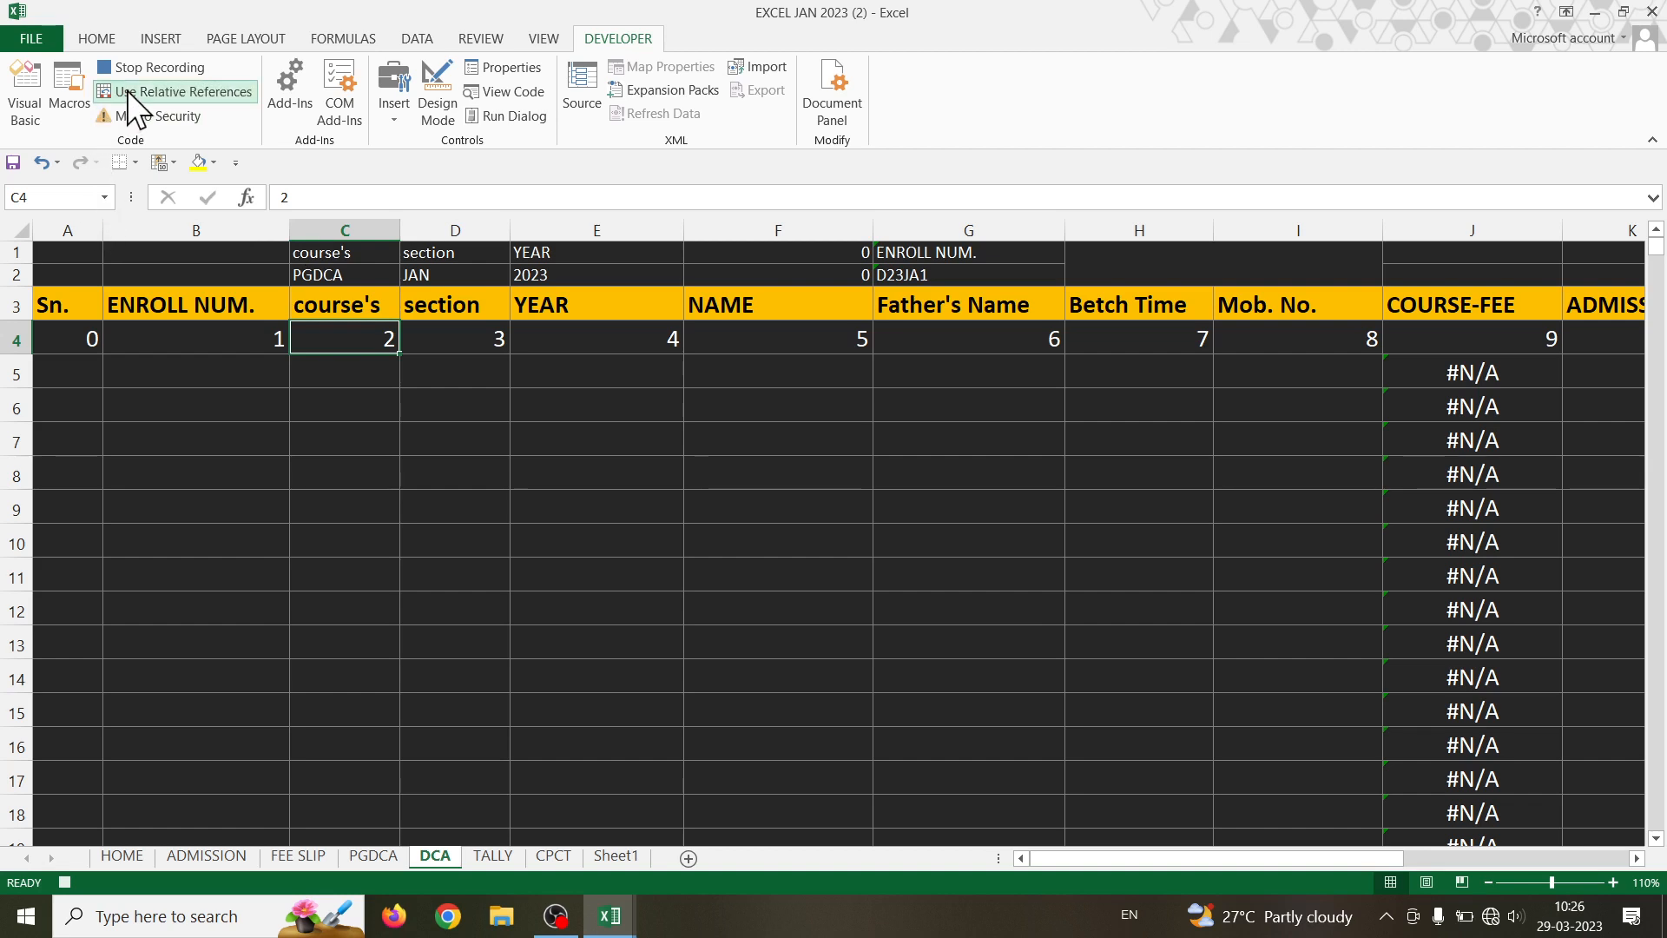
pyautogui.press('Down')
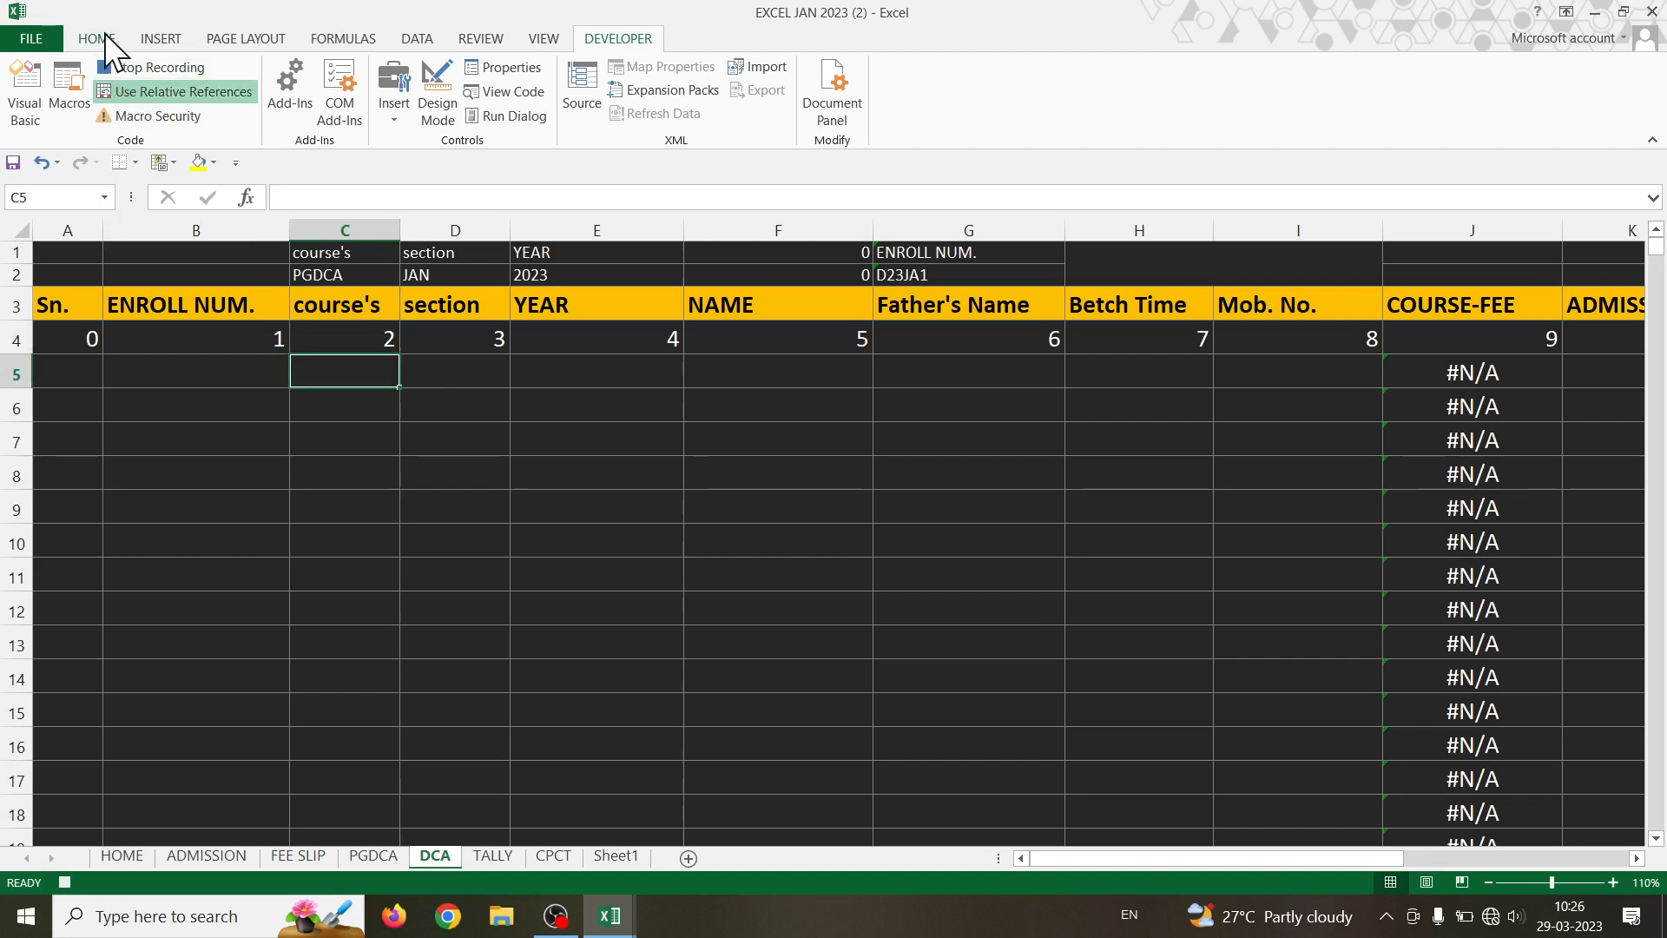
# - Paste the DCA record into row 5 as transposed values only, then return to ADMISSION
pyautogui.click(102, 38)
pyautogui.click(25, 118)
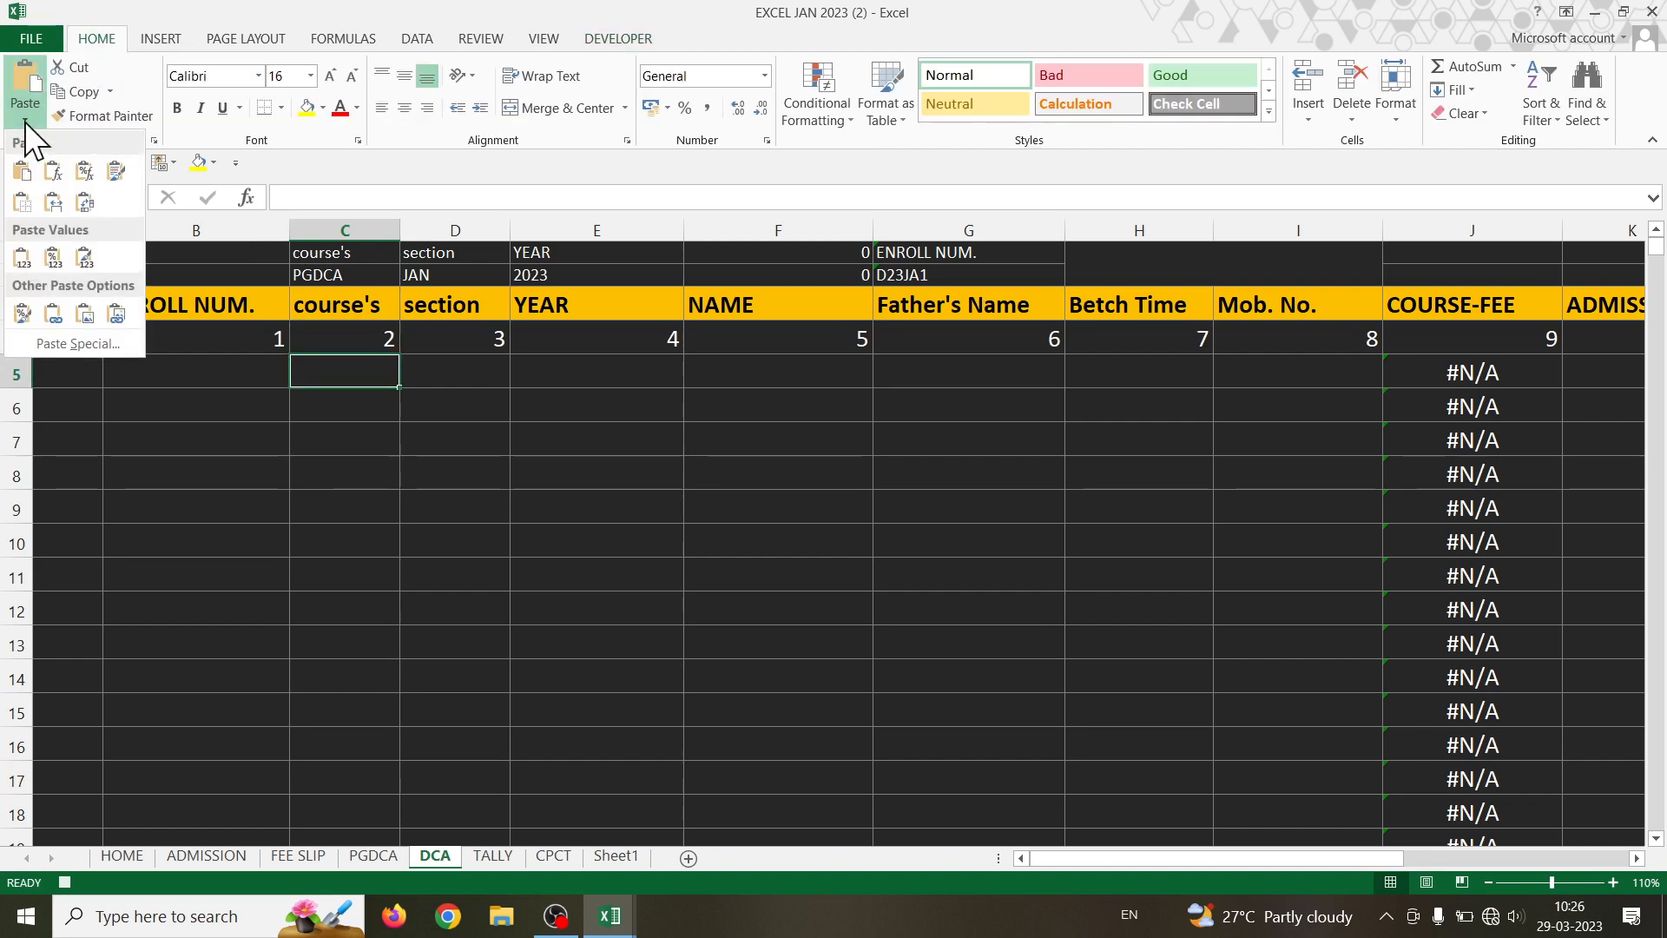
pyautogui.click(101, 347)
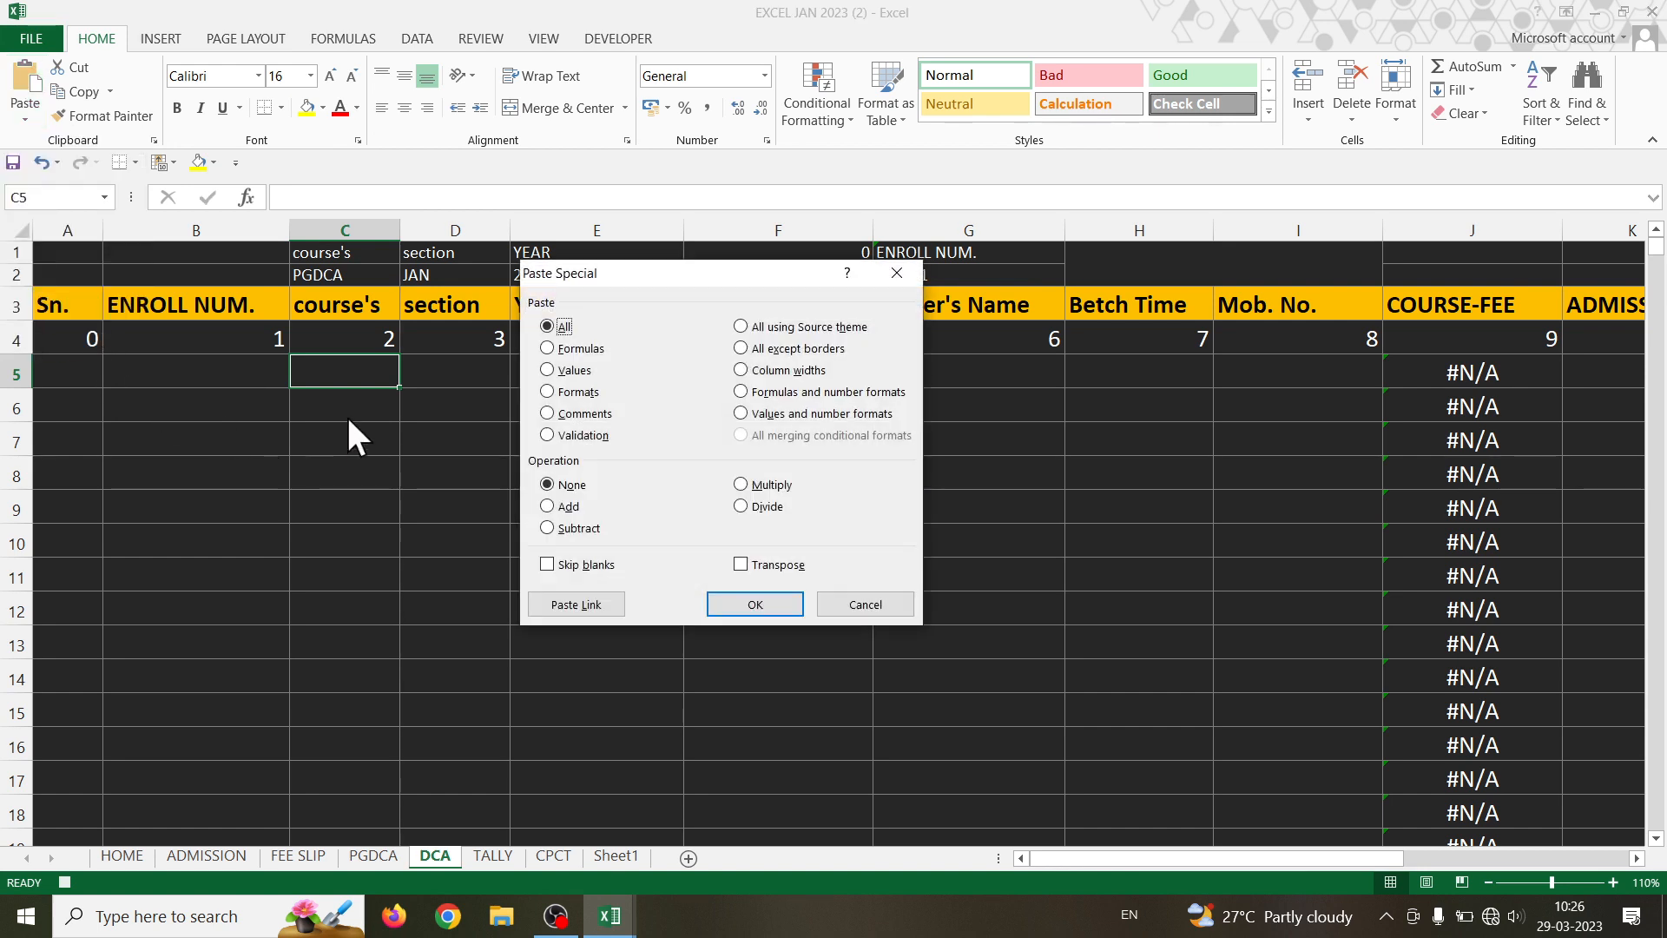
pyautogui.click(572, 372)
pyautogui.click(741, 564)
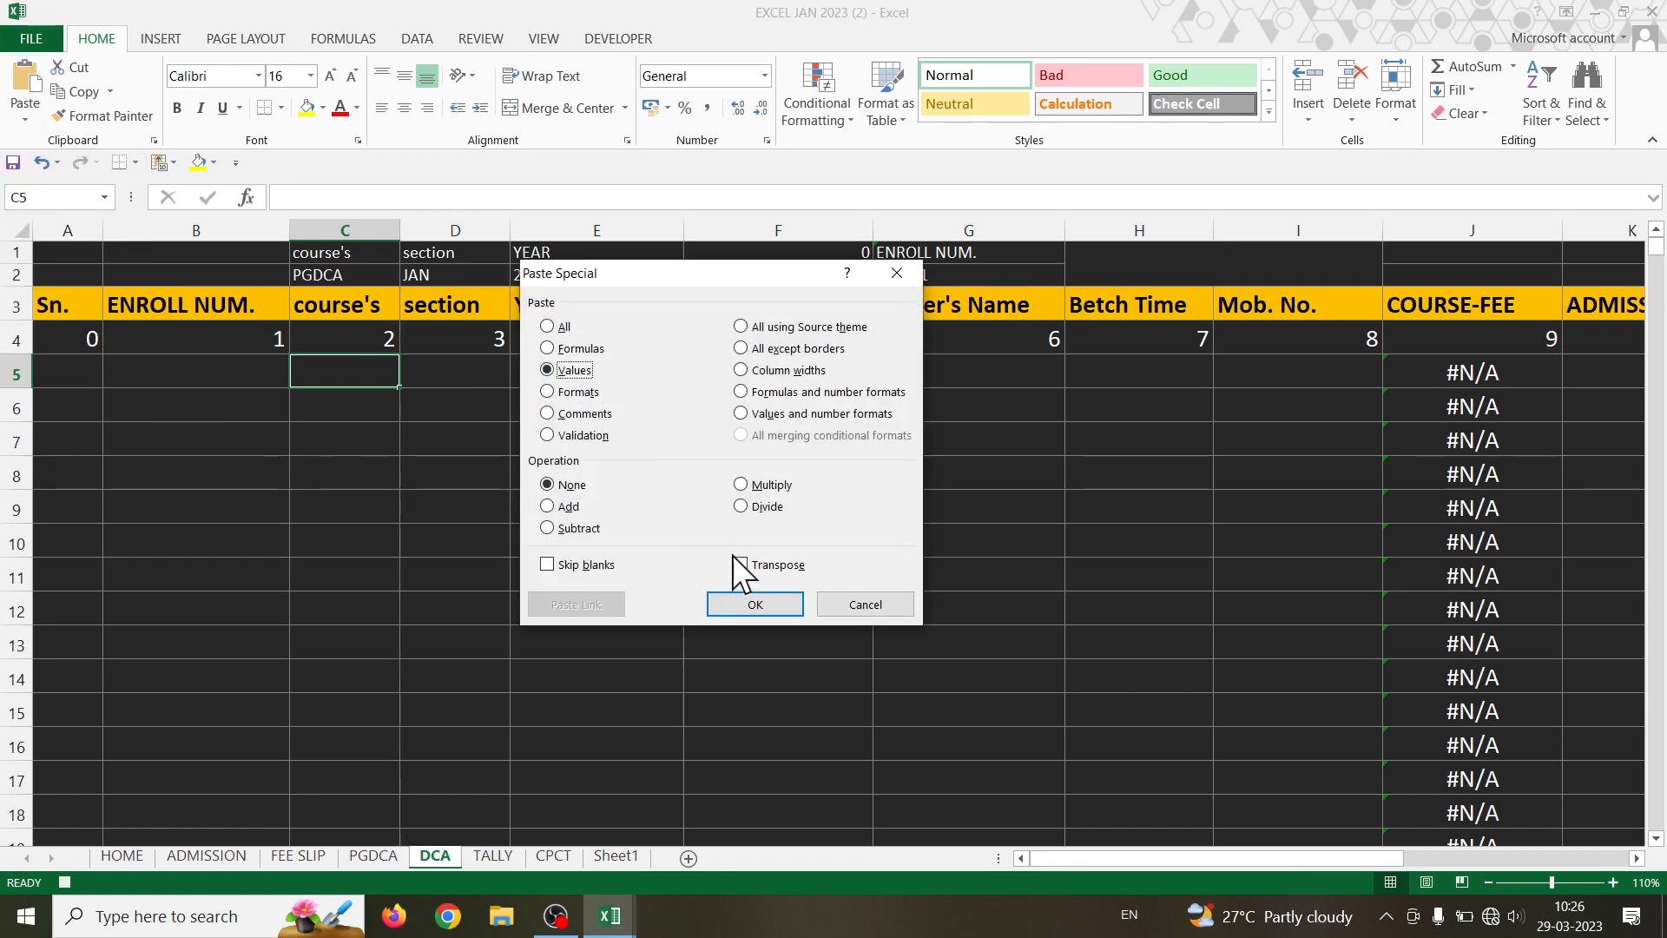
pyautogui.click(752, 601)
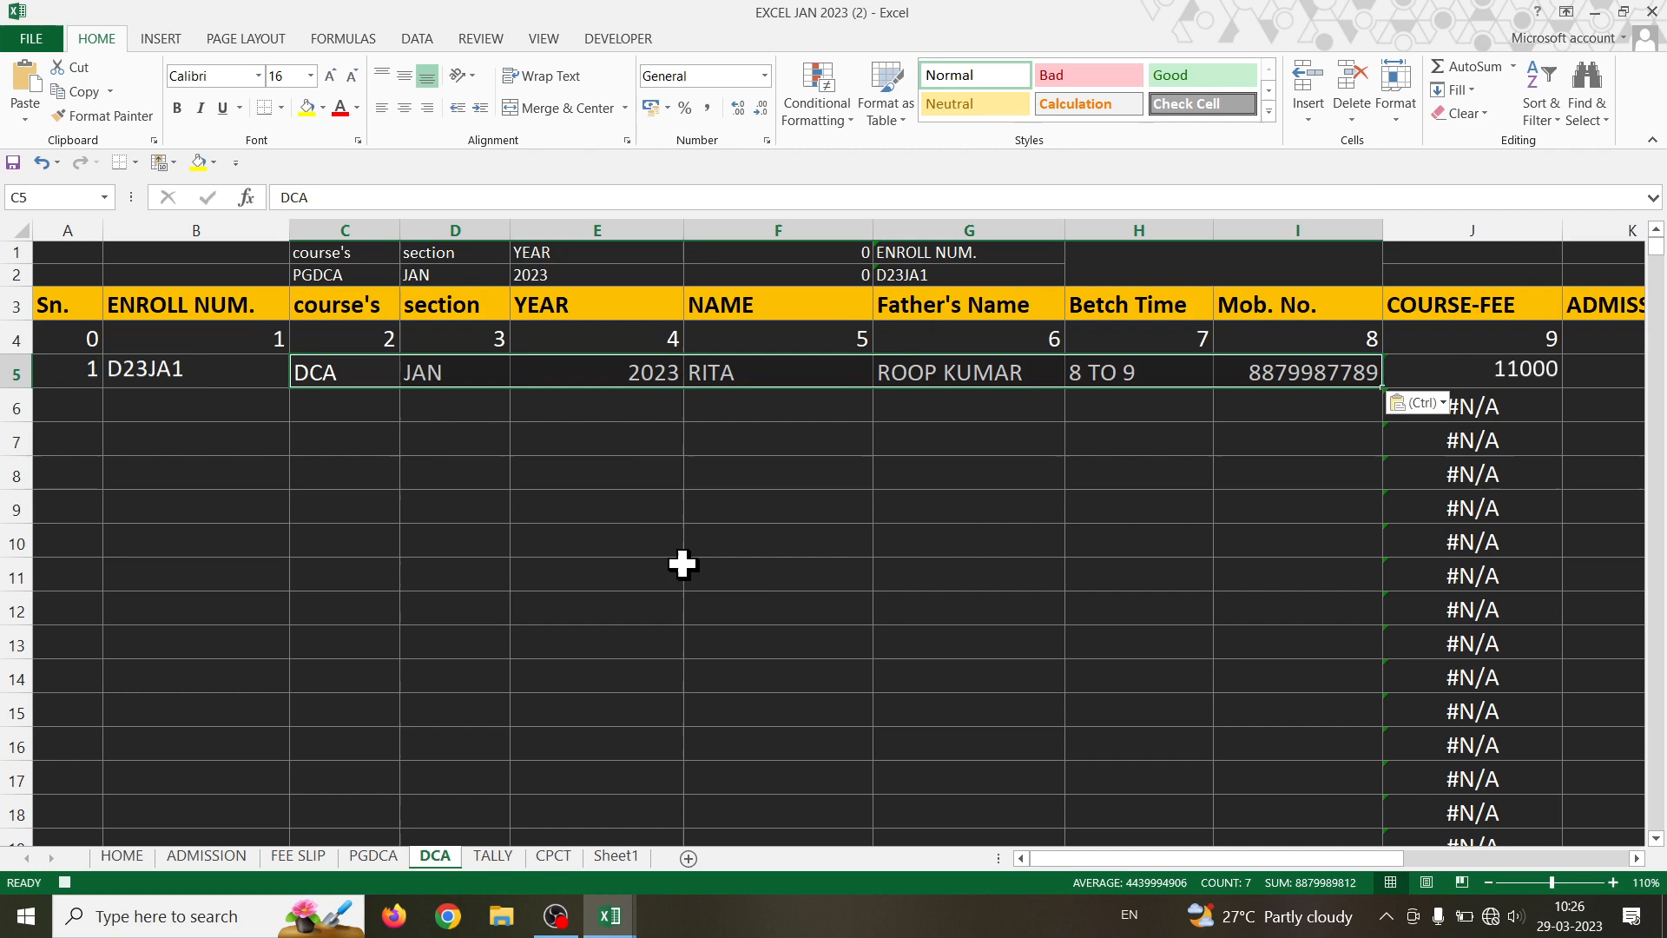
pyautogui.click(330, 408)
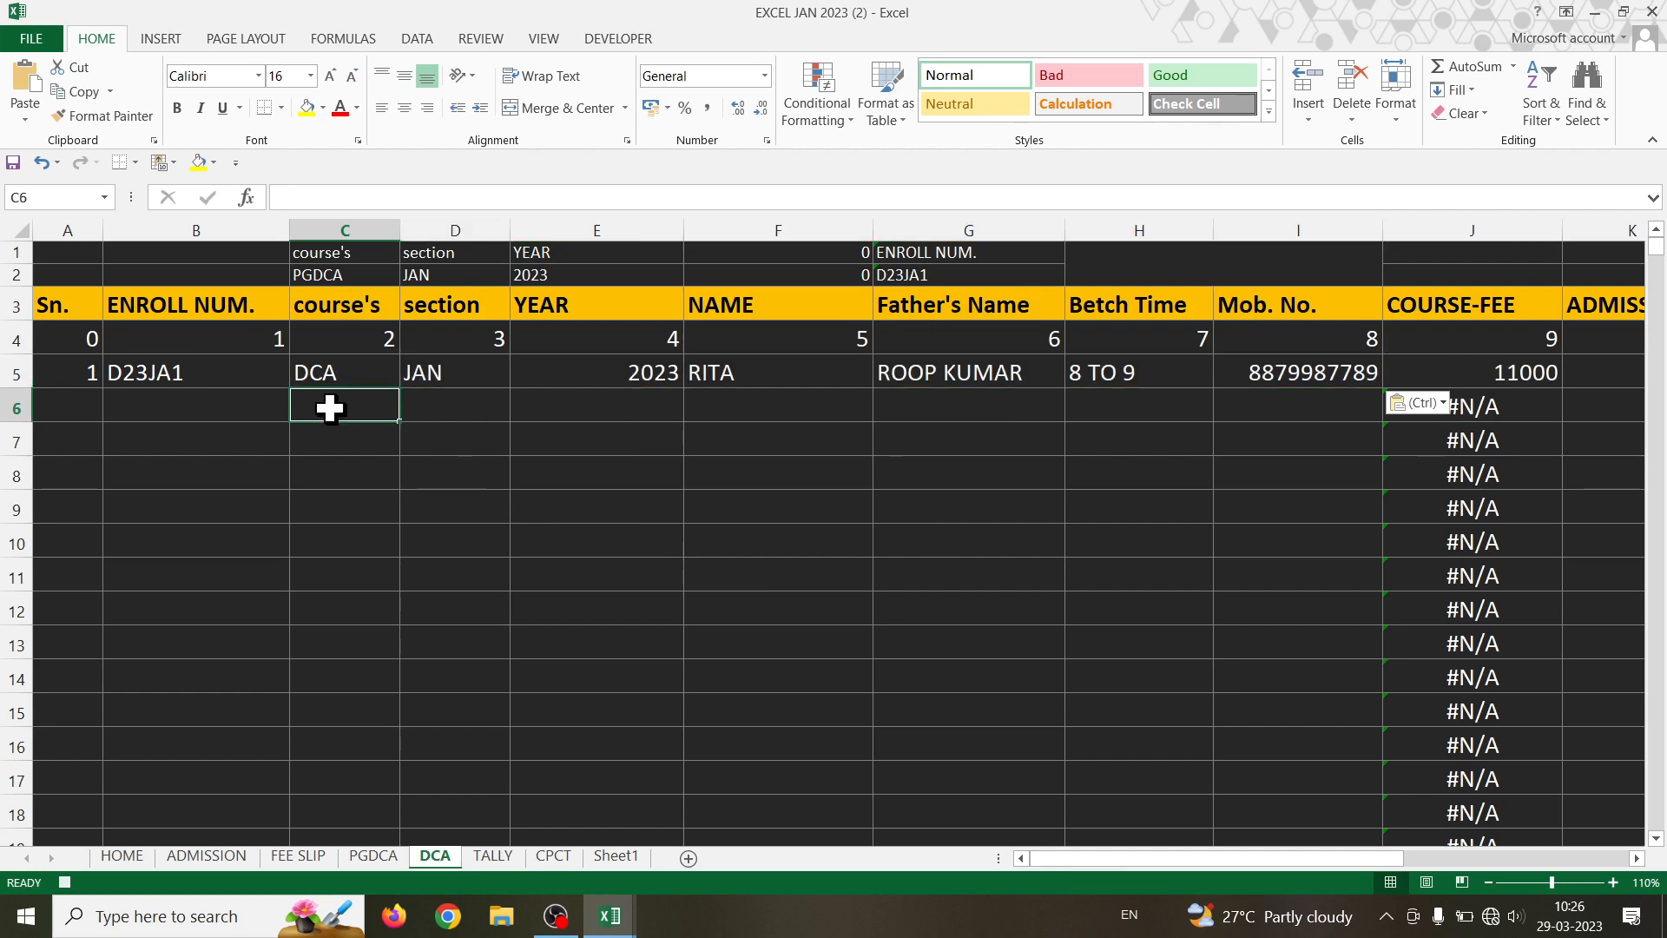
pyautogui.click(216, 857)
# - Clear the DCA form's NAME through Mob. No. cells G16:G19
pyautogui.click(681, 580)
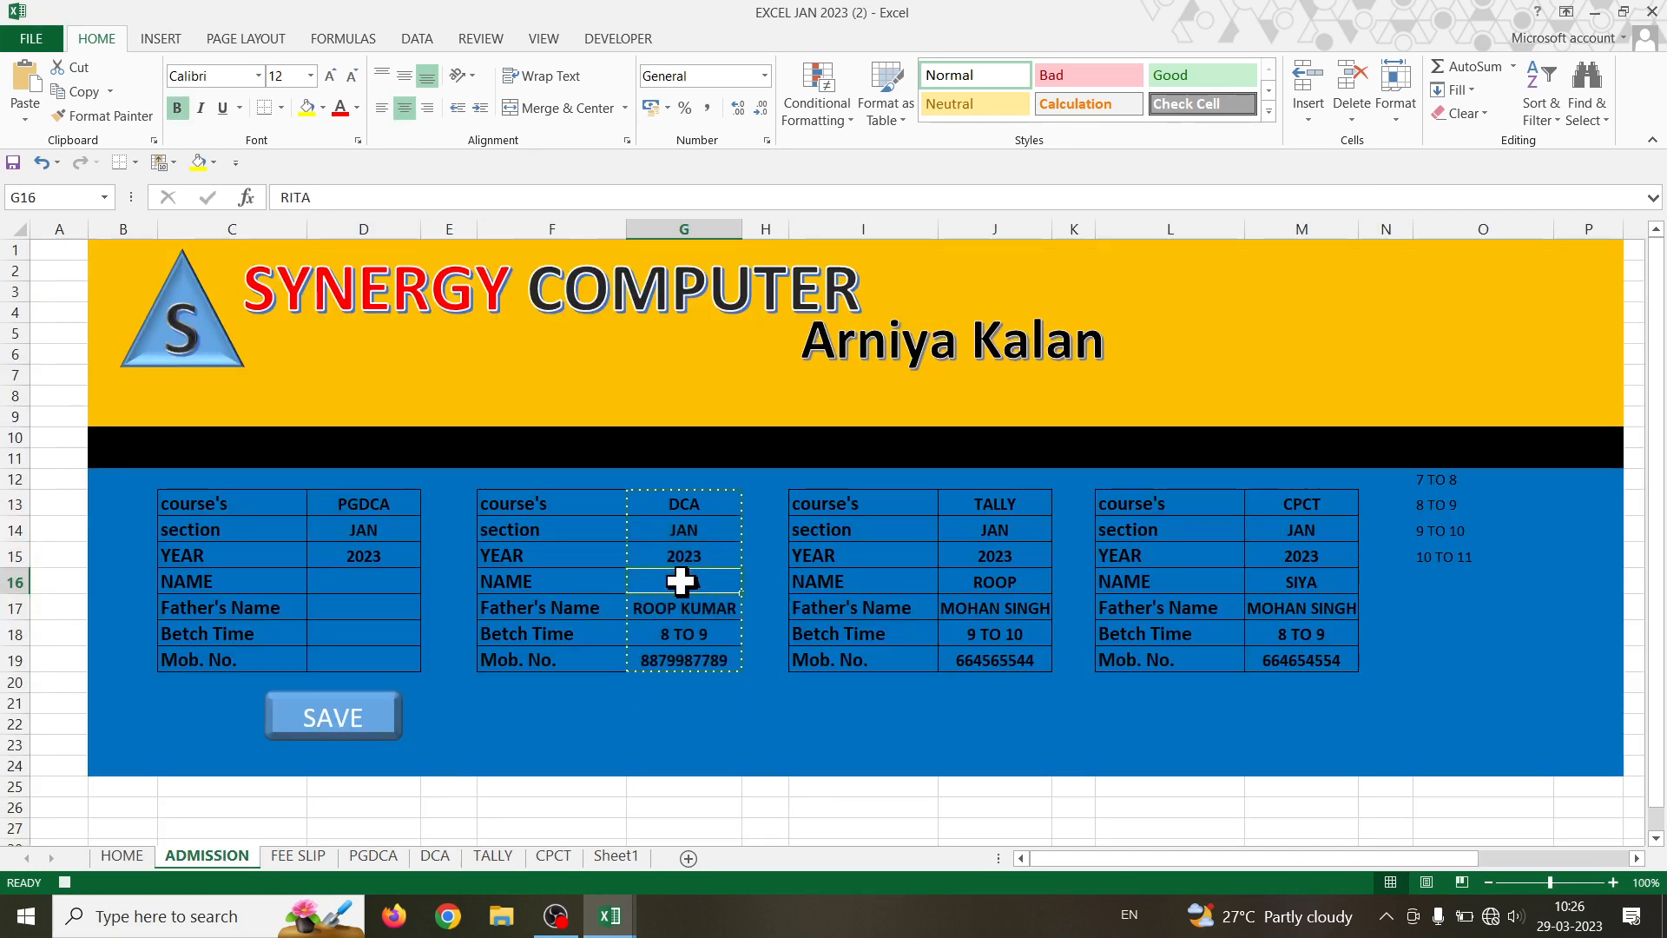
pyautogui.moveTo(681, 580); pyautogui.dragTo(684, 645)
pyautogui.press('Delete')
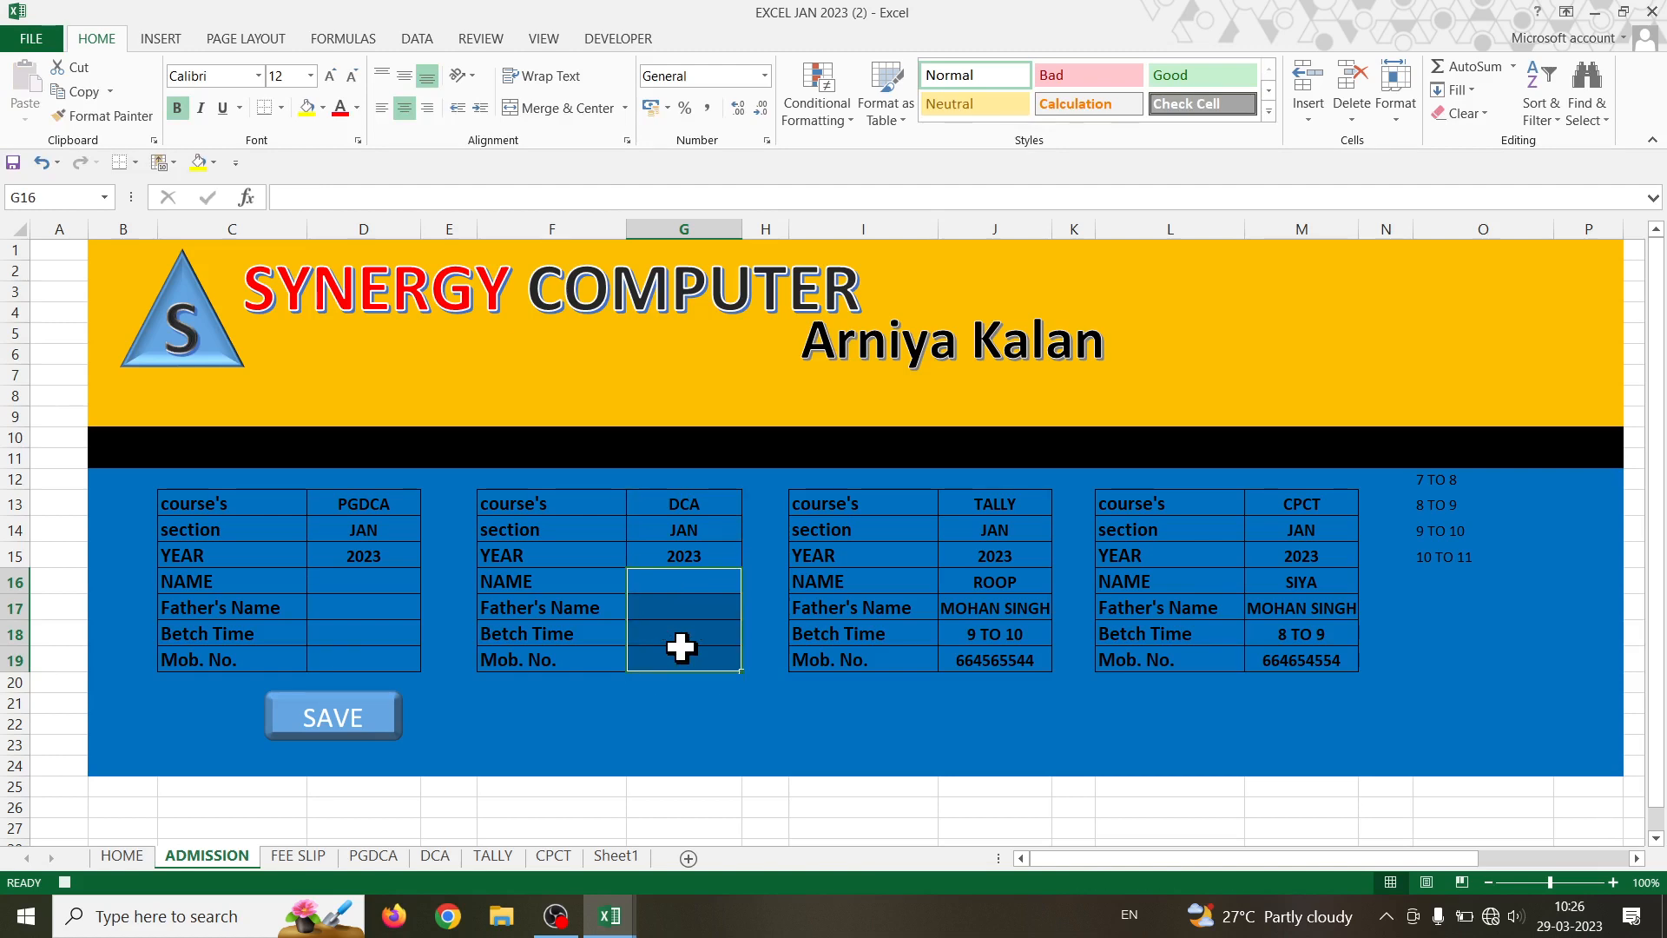
pyautogui.click(694, 579)
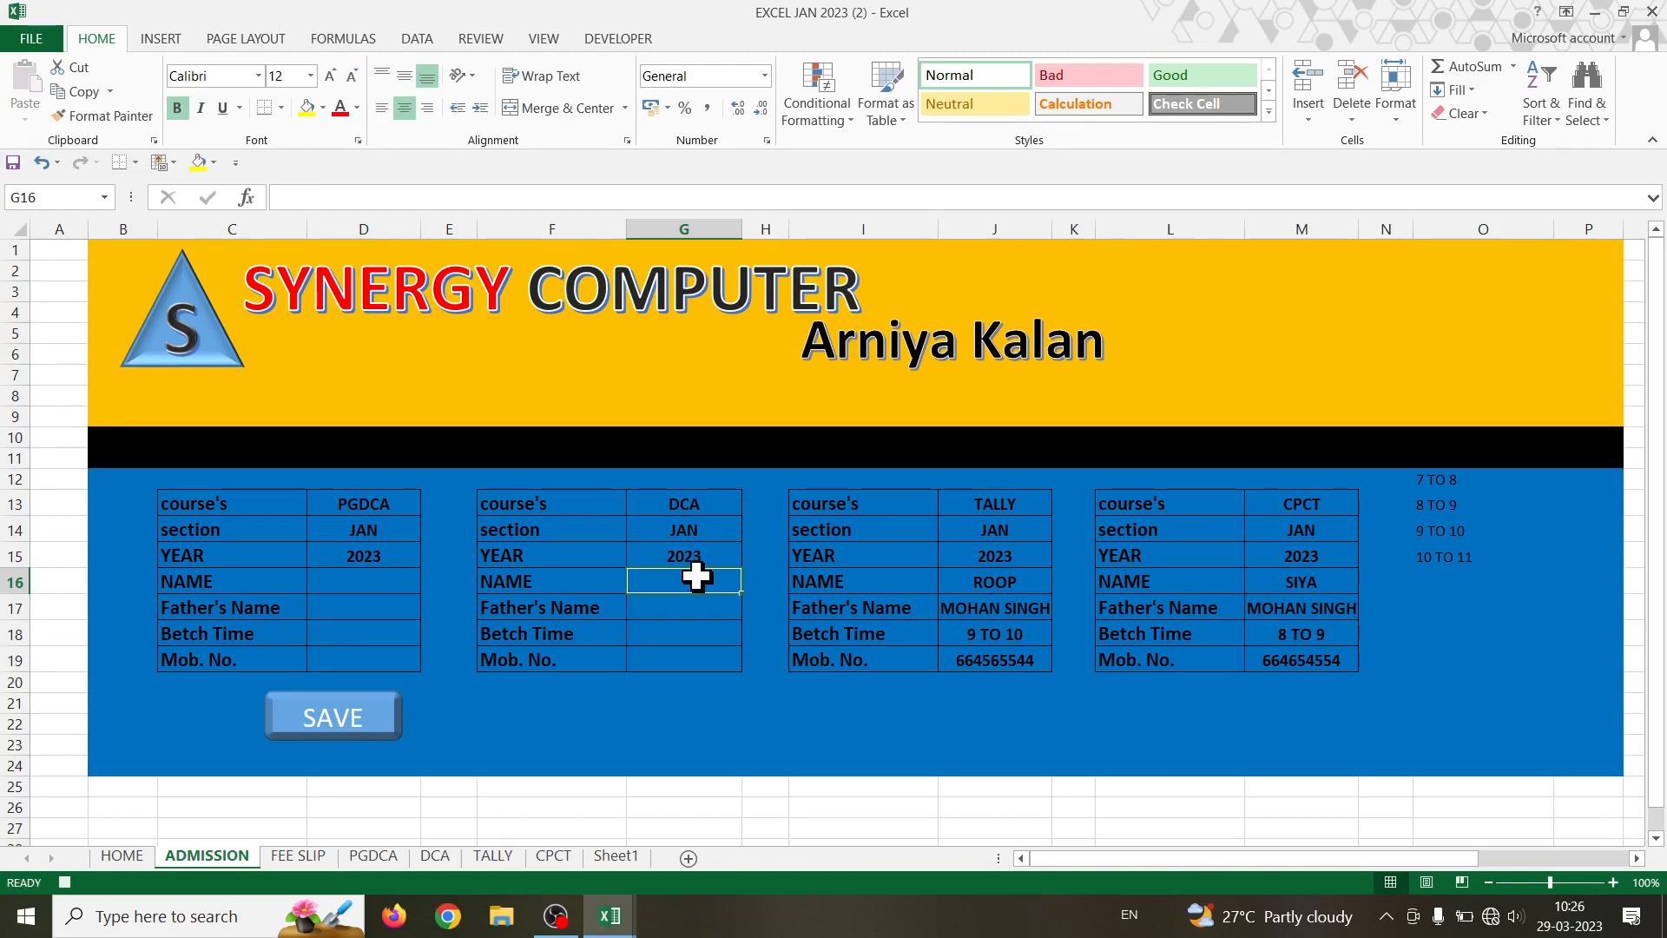
# - Turn relative references back off and stop the macro recording
pyautogui.click(618, 40)
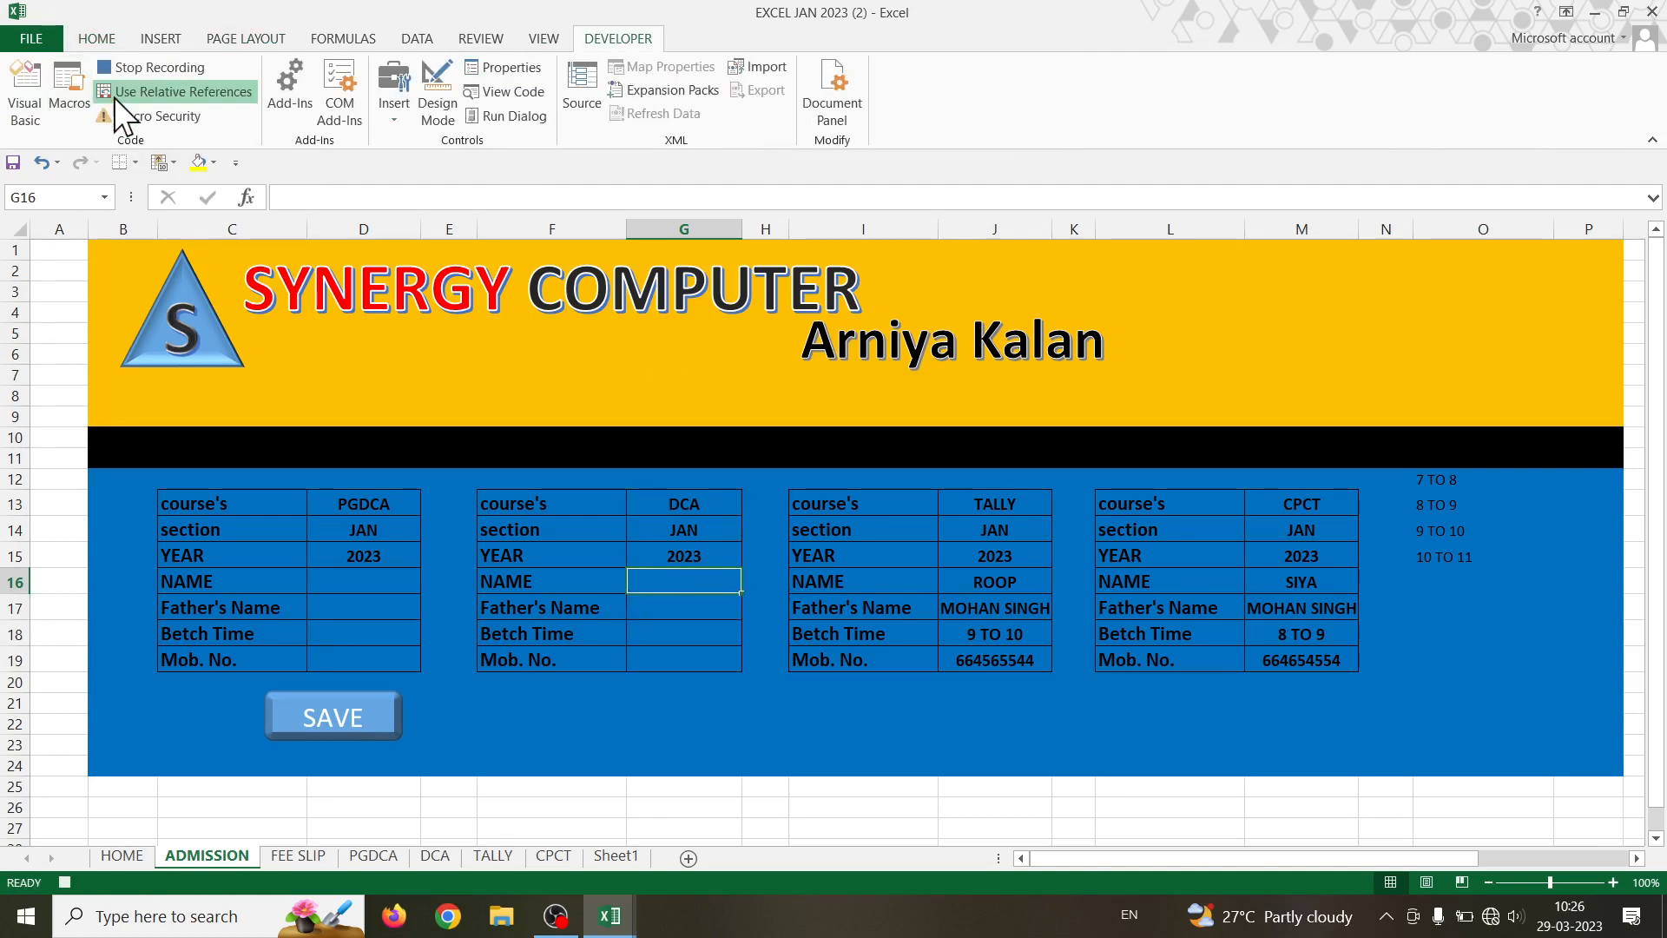
pyautogui.click(147, 91)
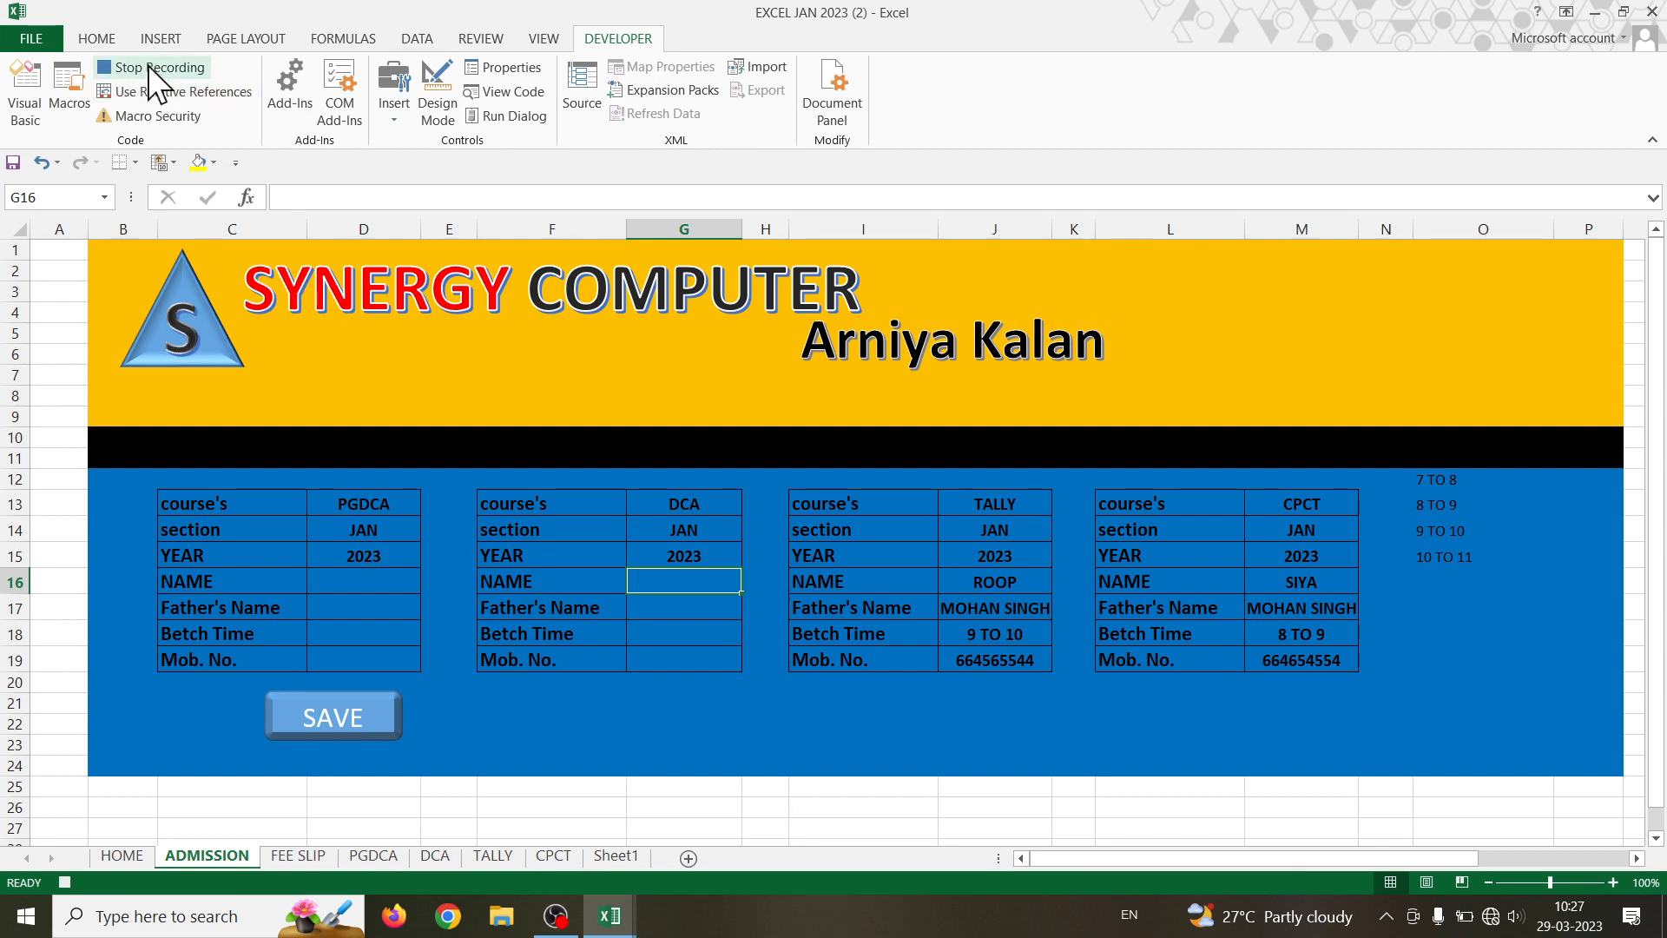
pyautogui.click(147, 67)
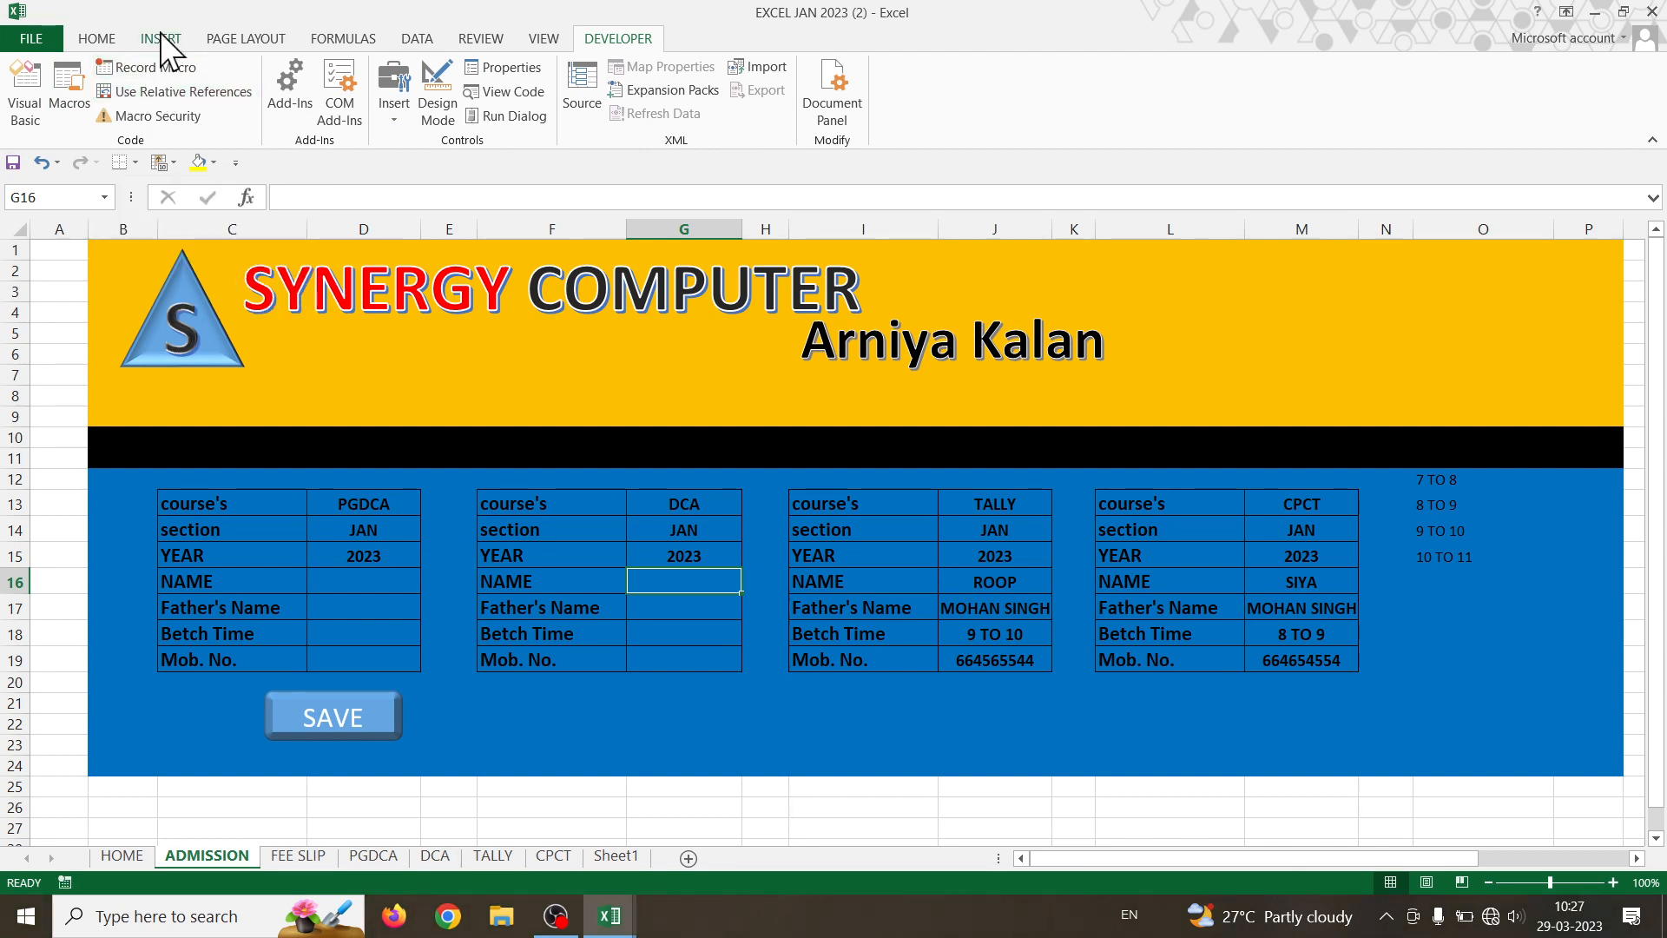
# - Draw and discard a trial rounded rectangle, then finalize the existing PGDCA SAVE button's text
pyautogui.click(161, 38)
pyautogui.click(347, 101)
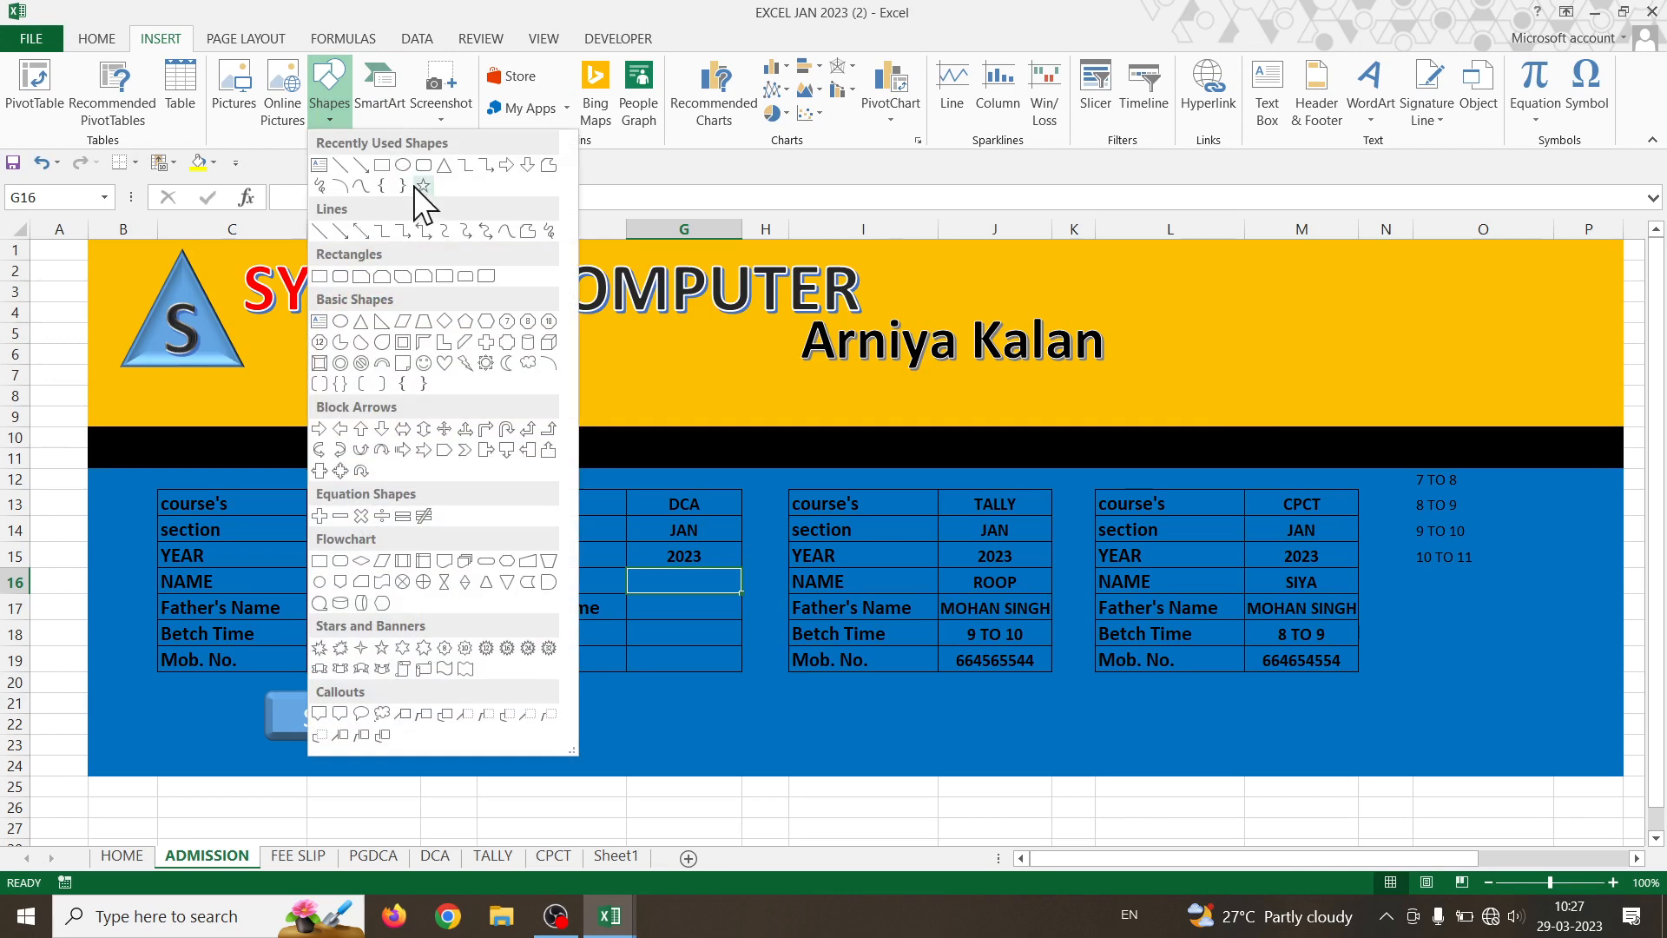
pyautogui.click(420, 186)
pyautogui.moveTo(567, 696)
pyautogui.mouseDown()
pyautogui.moveTo(715, 740)
pyautogui.moveTo(641, 731)
pyautogui.mouseUp()
pyautogui.rightClick(640, 729)
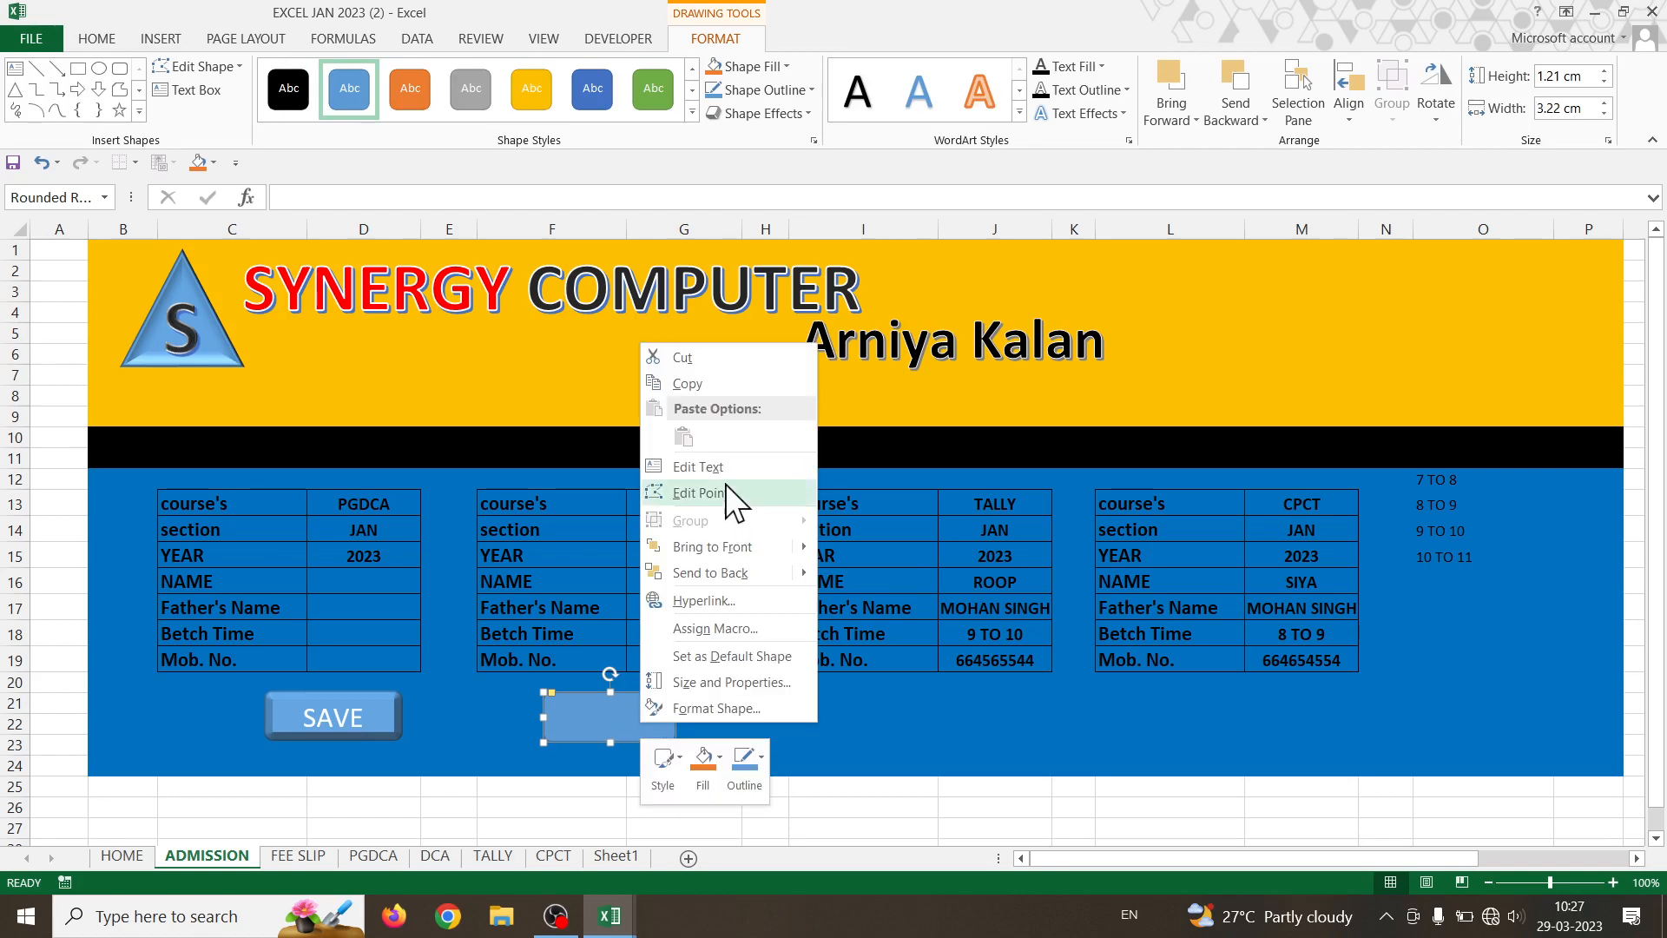
pyautogui.click(573, 734)
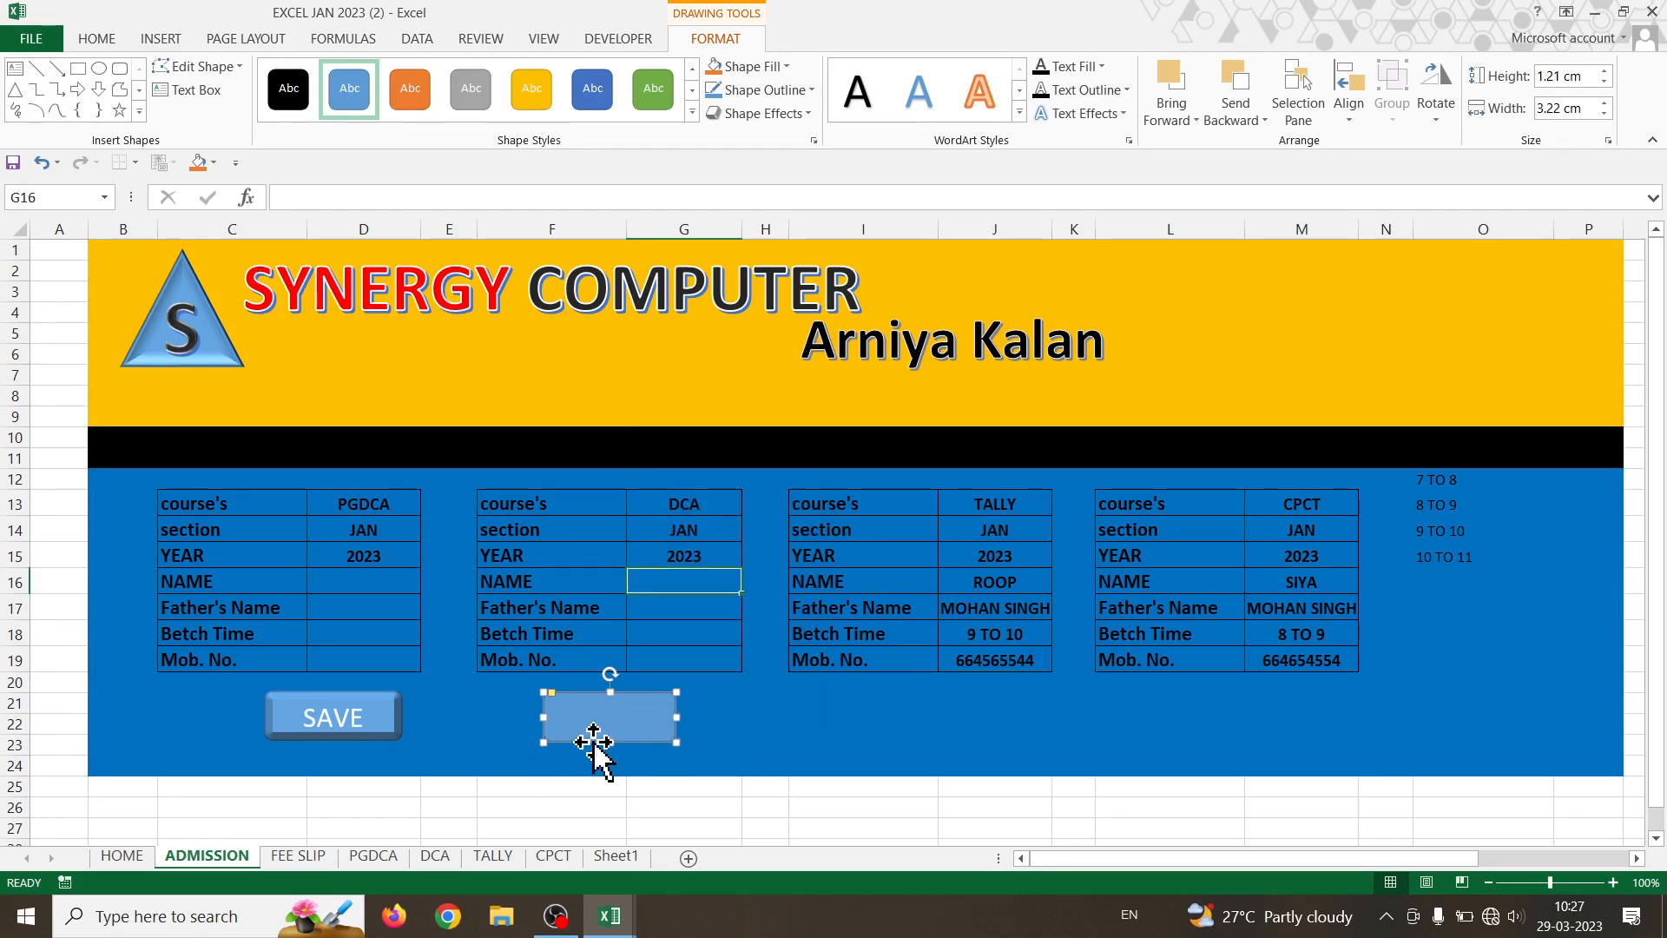
pyautogui.press('Delete')
pyautogui.rightClick(342, 710)
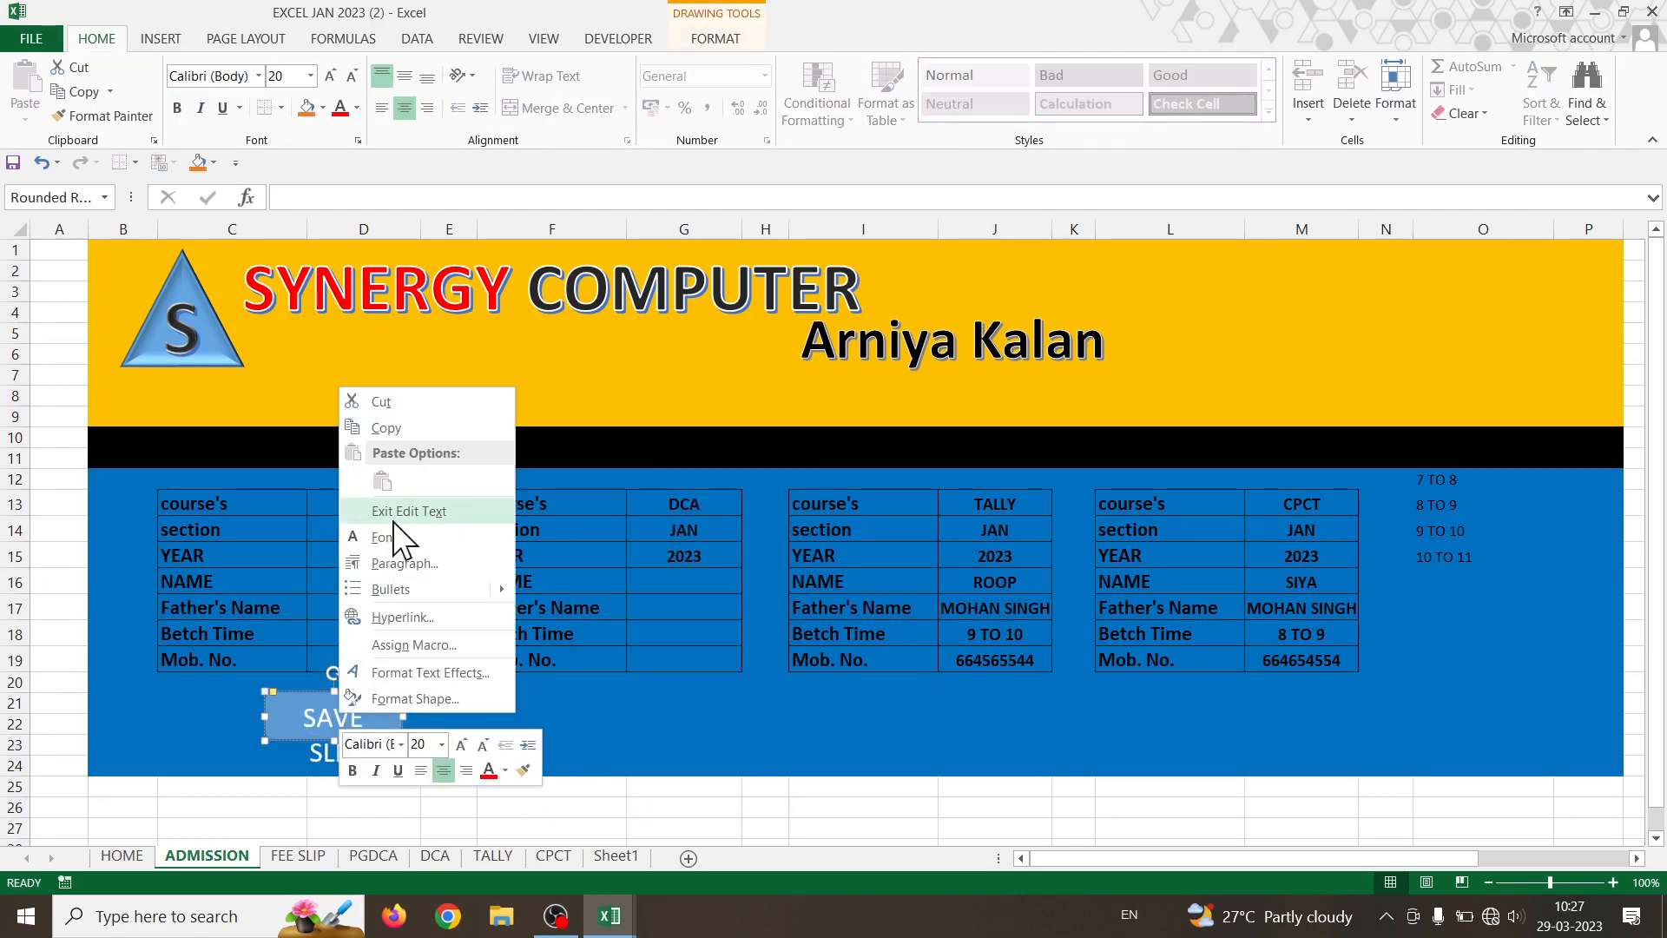
pyautogui.click(393, 429)
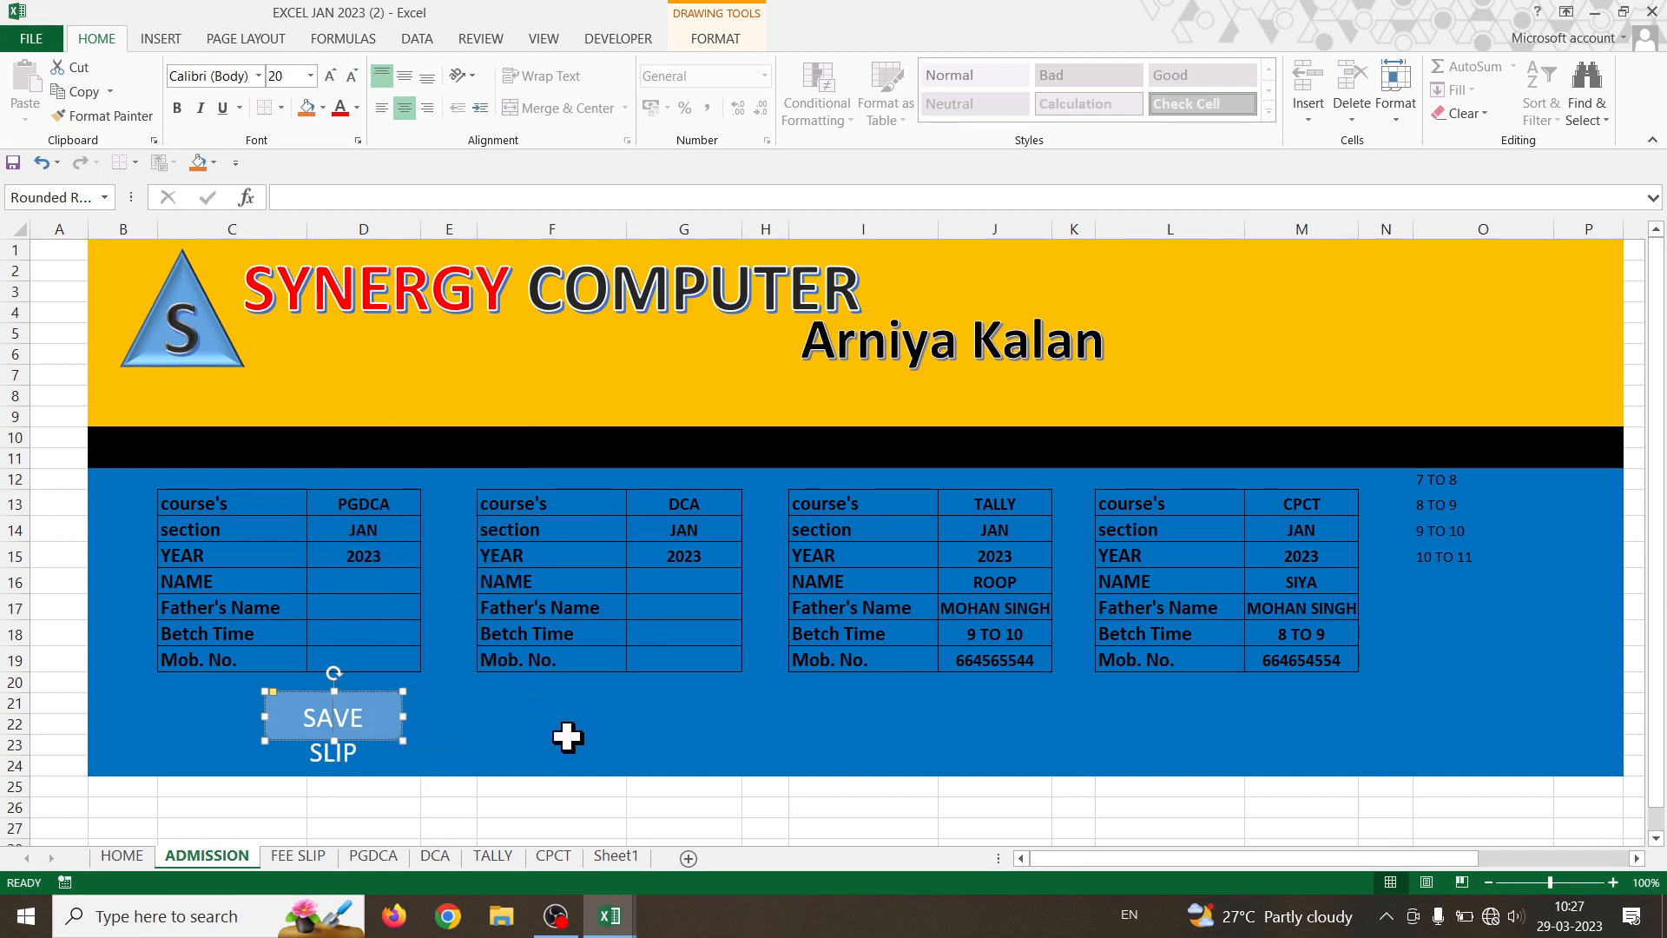
pyautogui.click(567, 736)
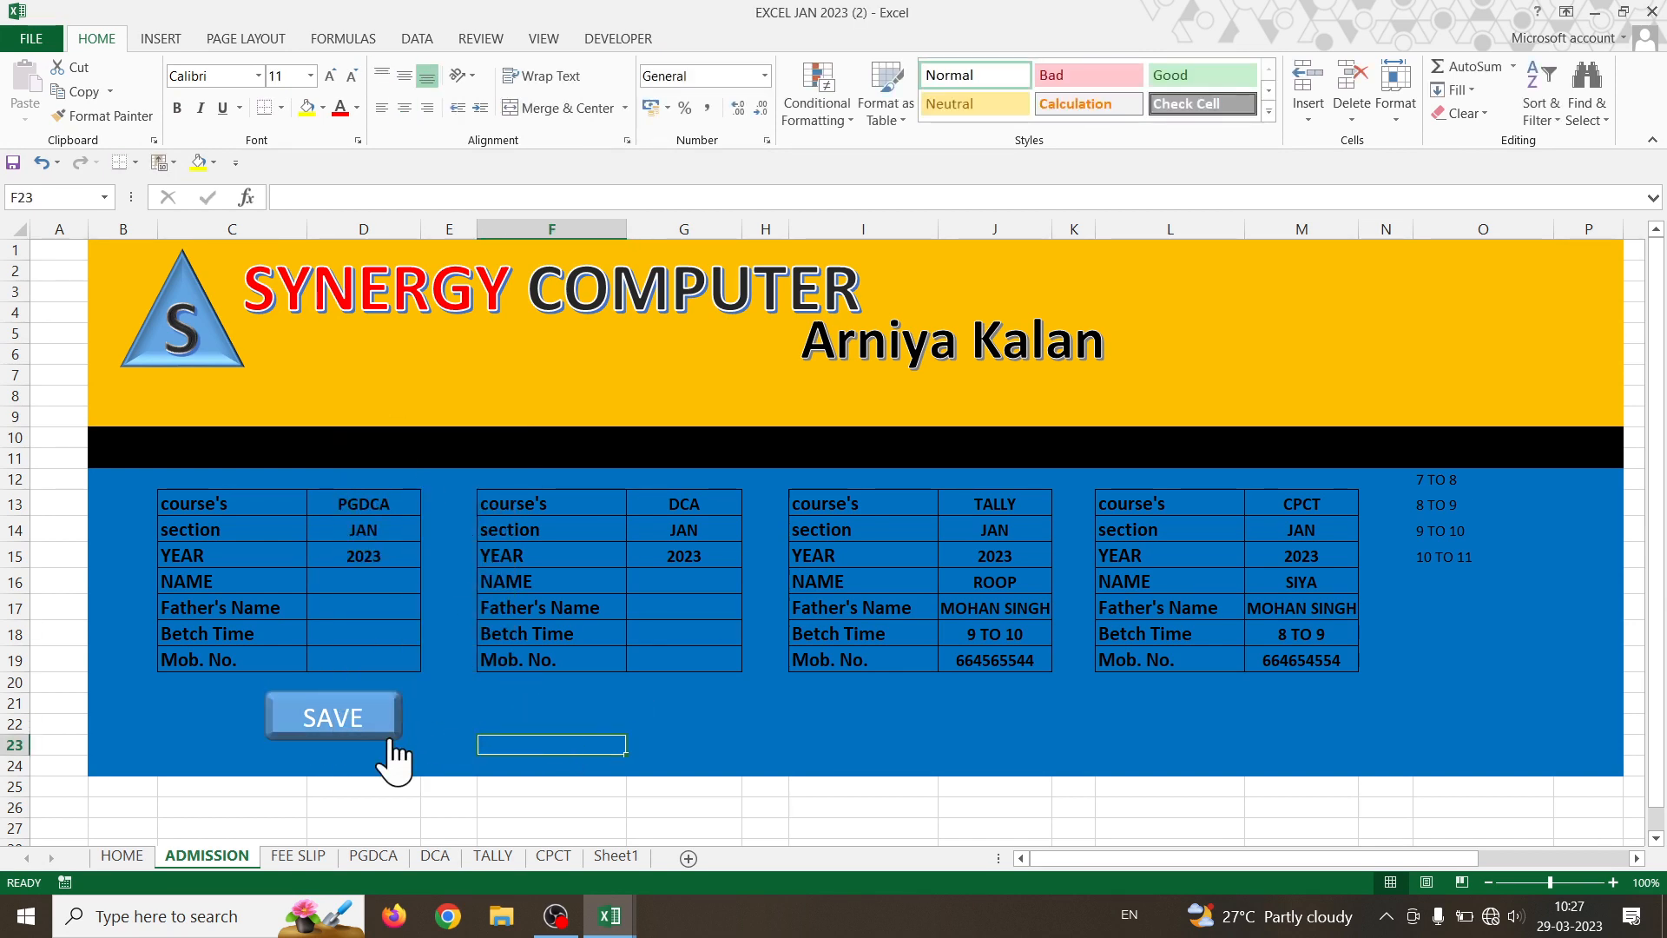
pyautogui.rightClick(357, 718)
pyautogui.click(617, 727)
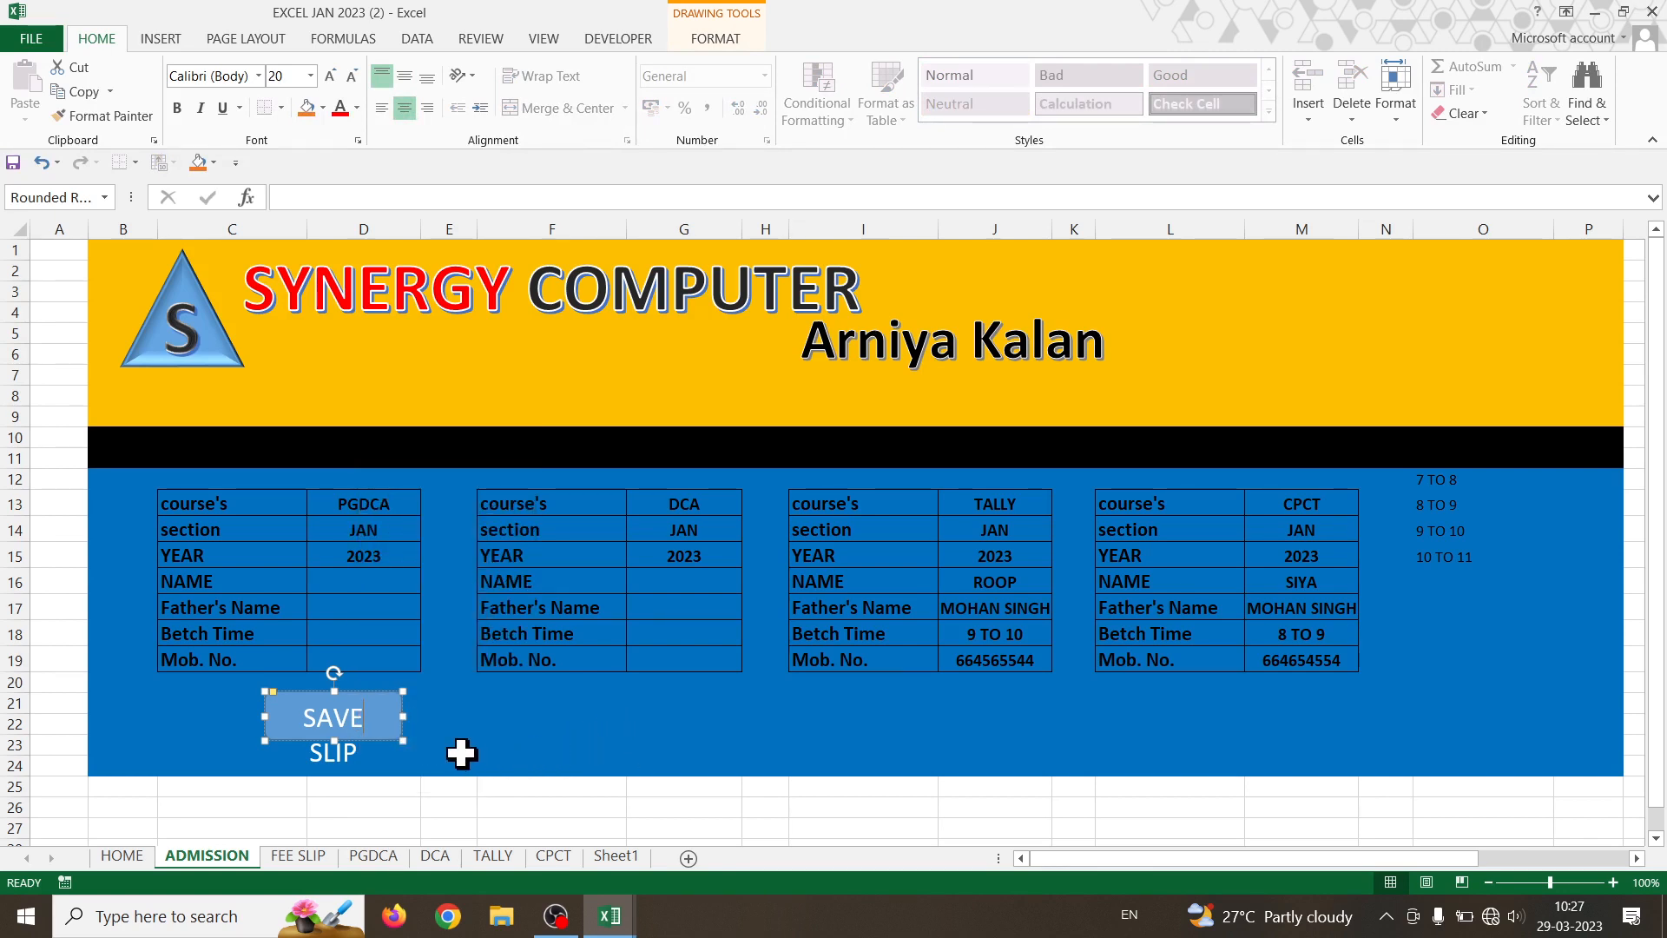
pyautogui.click(384, 740)
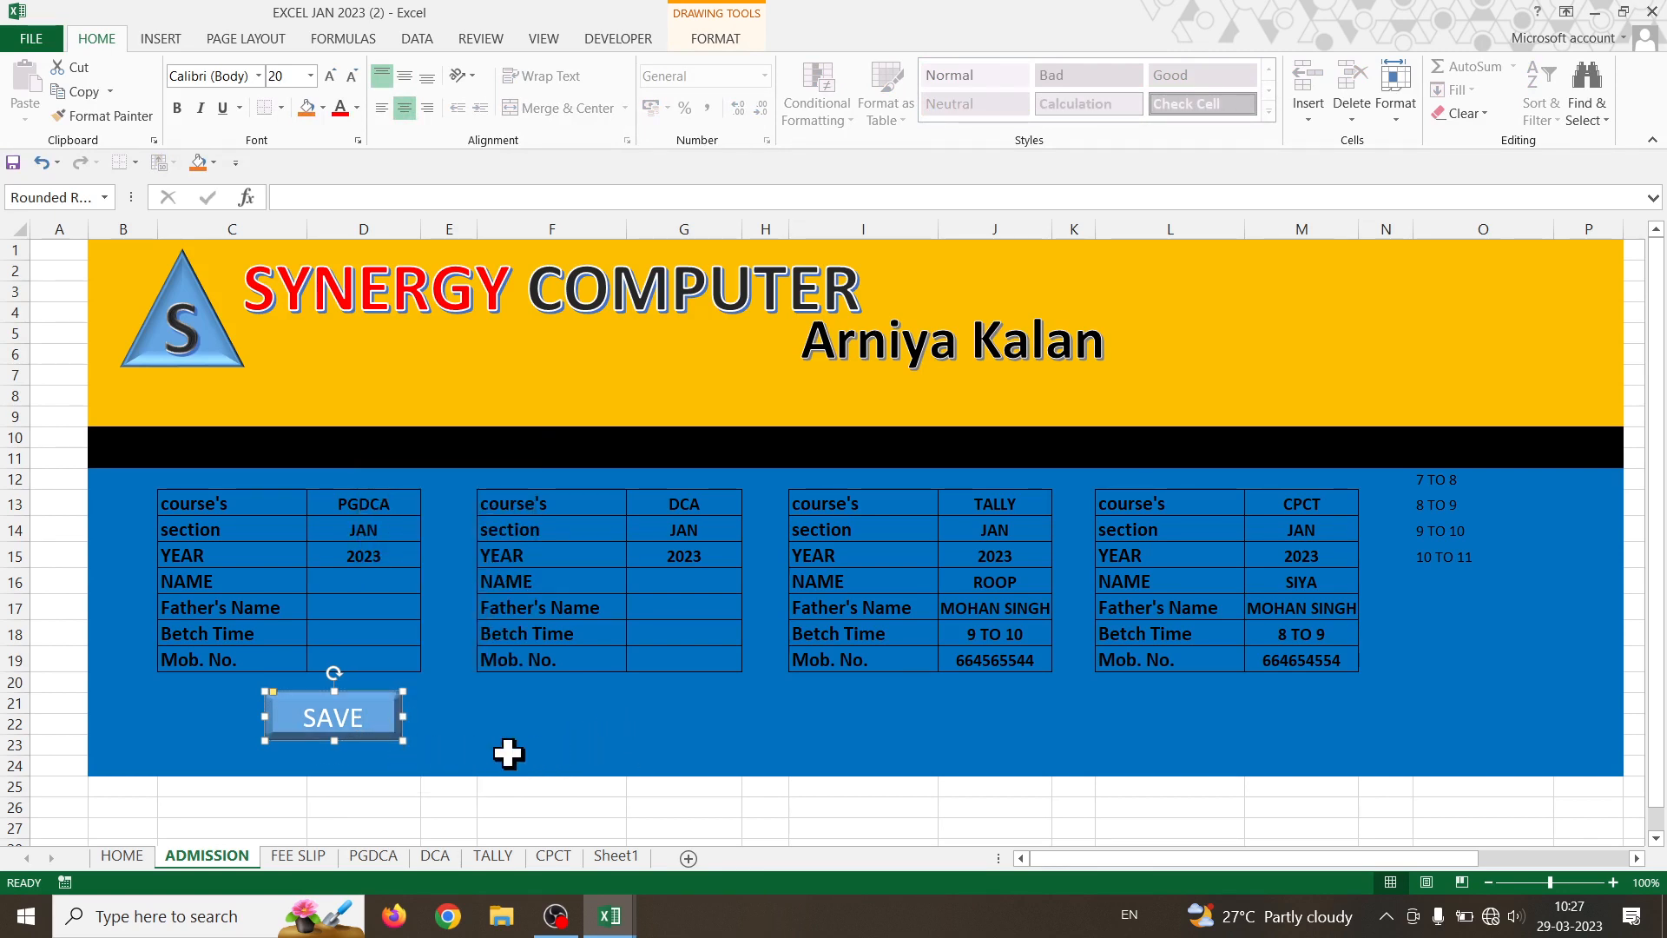
# - Duplicate the SAVE button beneath the DCA, TALLY and CPCT forms and align each copy
pyautogui.keyDown('ctrl'); pyautogui.moveTo(402, 744); pyautogui.dragTo(651, 728); pyautogui.keyUp('ctrl')
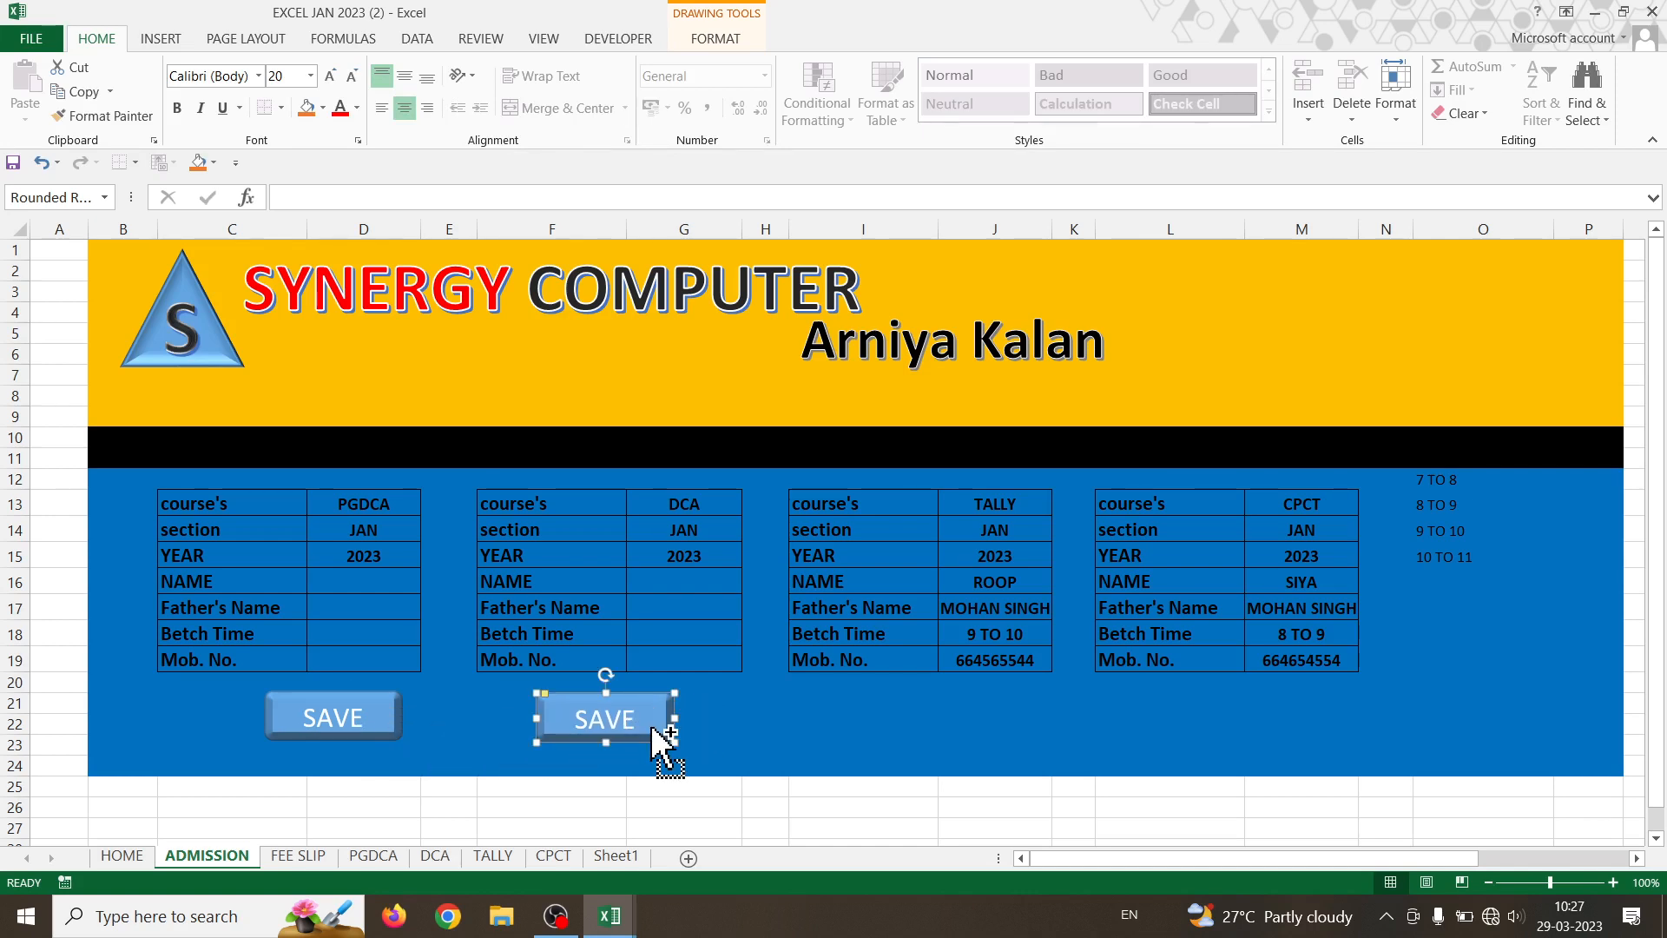
pyautogui.hotkey('ctrl', 'd')
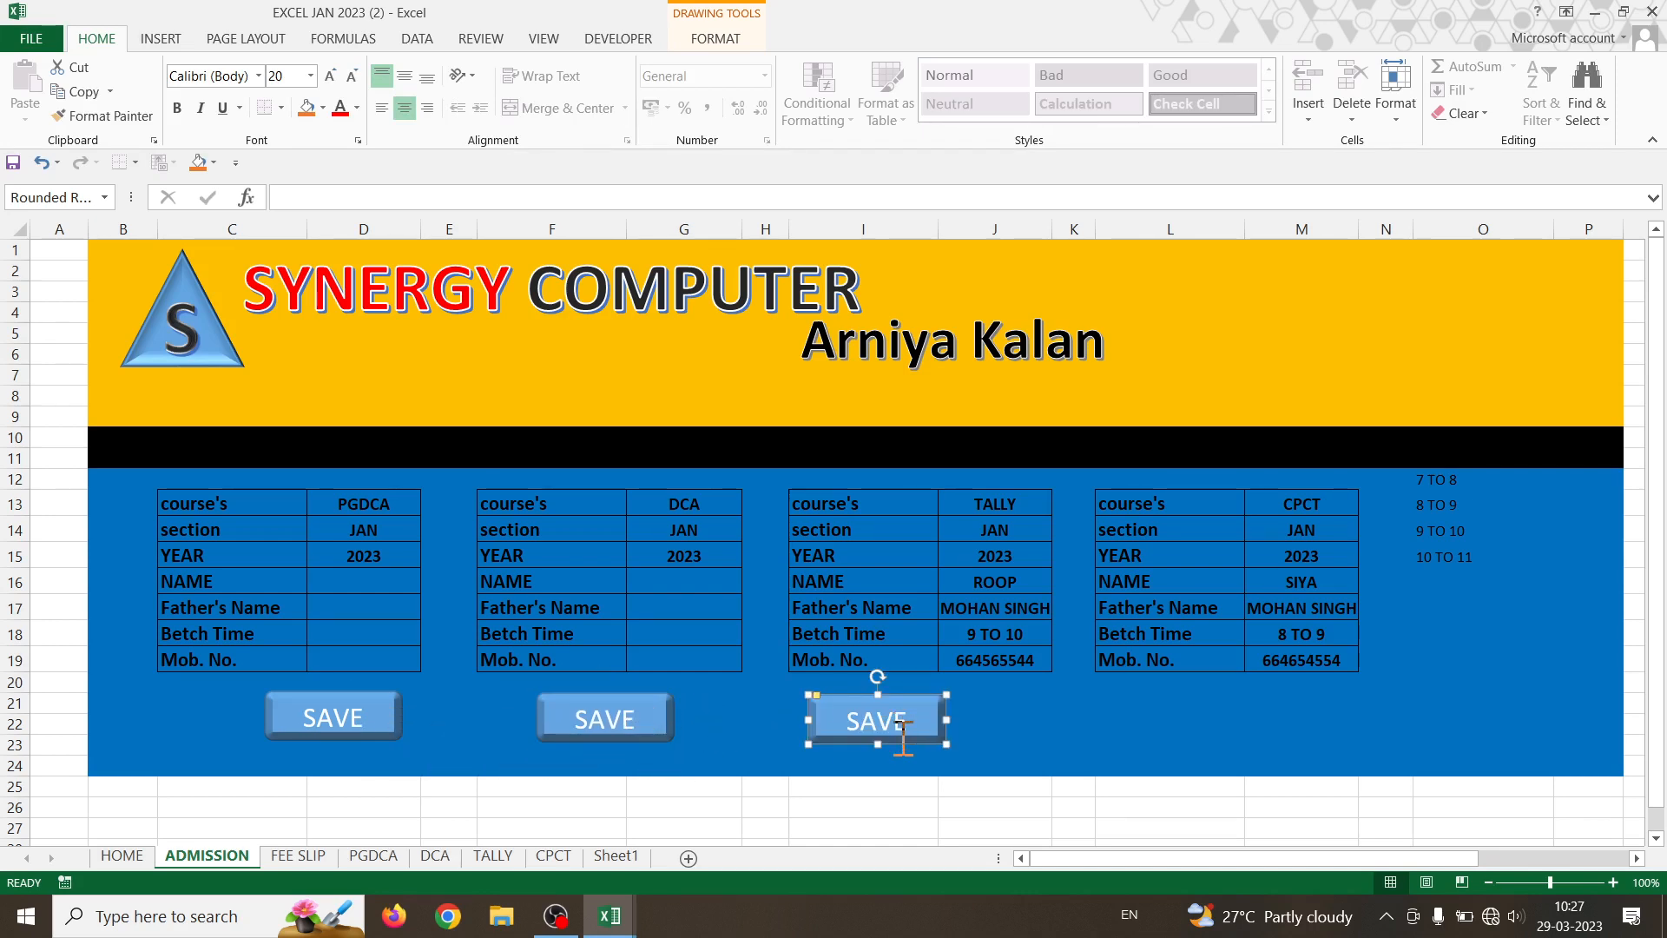
pyautogui.moveTo(894, 743); pyautogui.dragTo(958, 739)
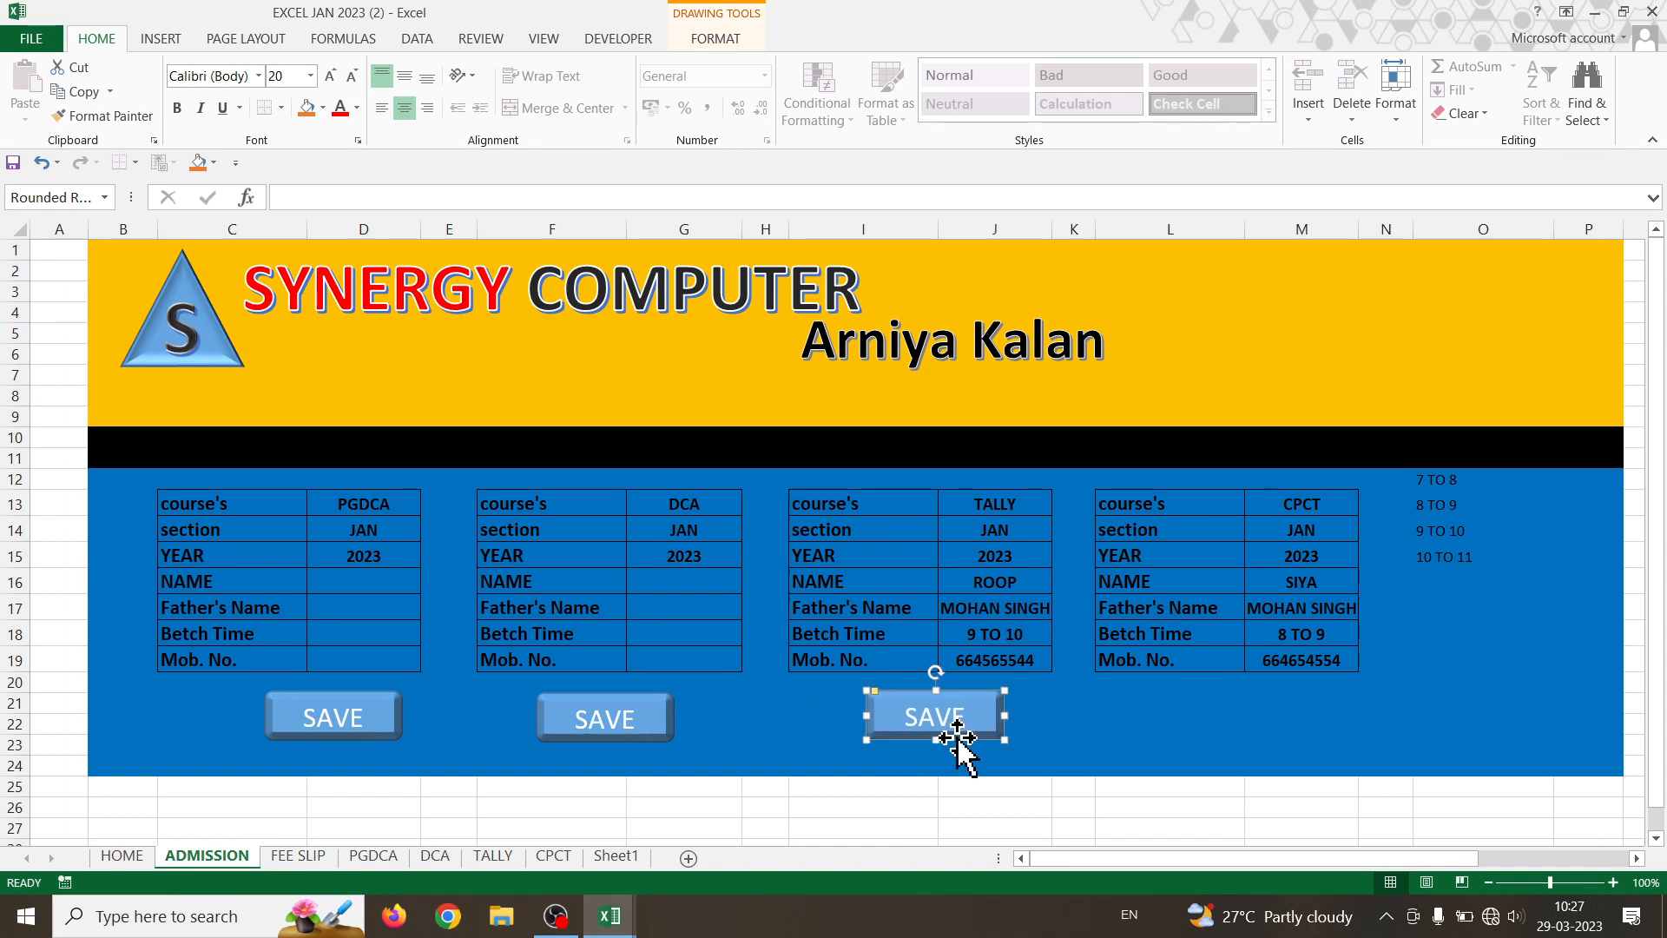
pyautogui.hotkey('ctrl', 'd')
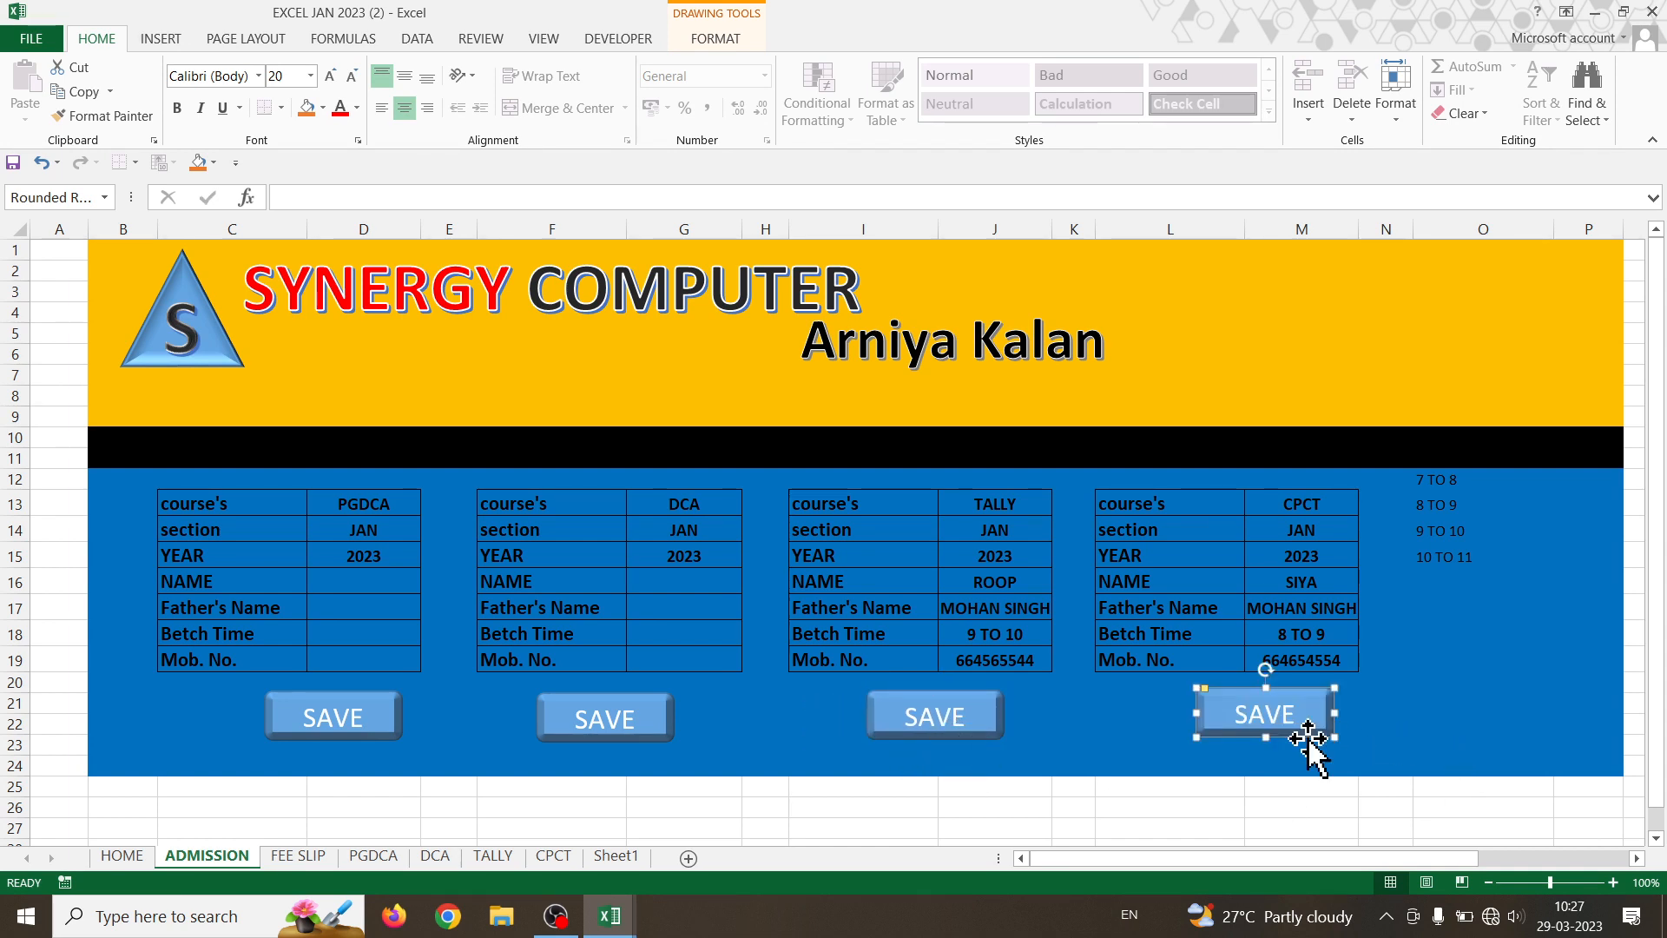
pyautogui.moveTo(1302, 740); pyautogui.dragTo(1282, 740)
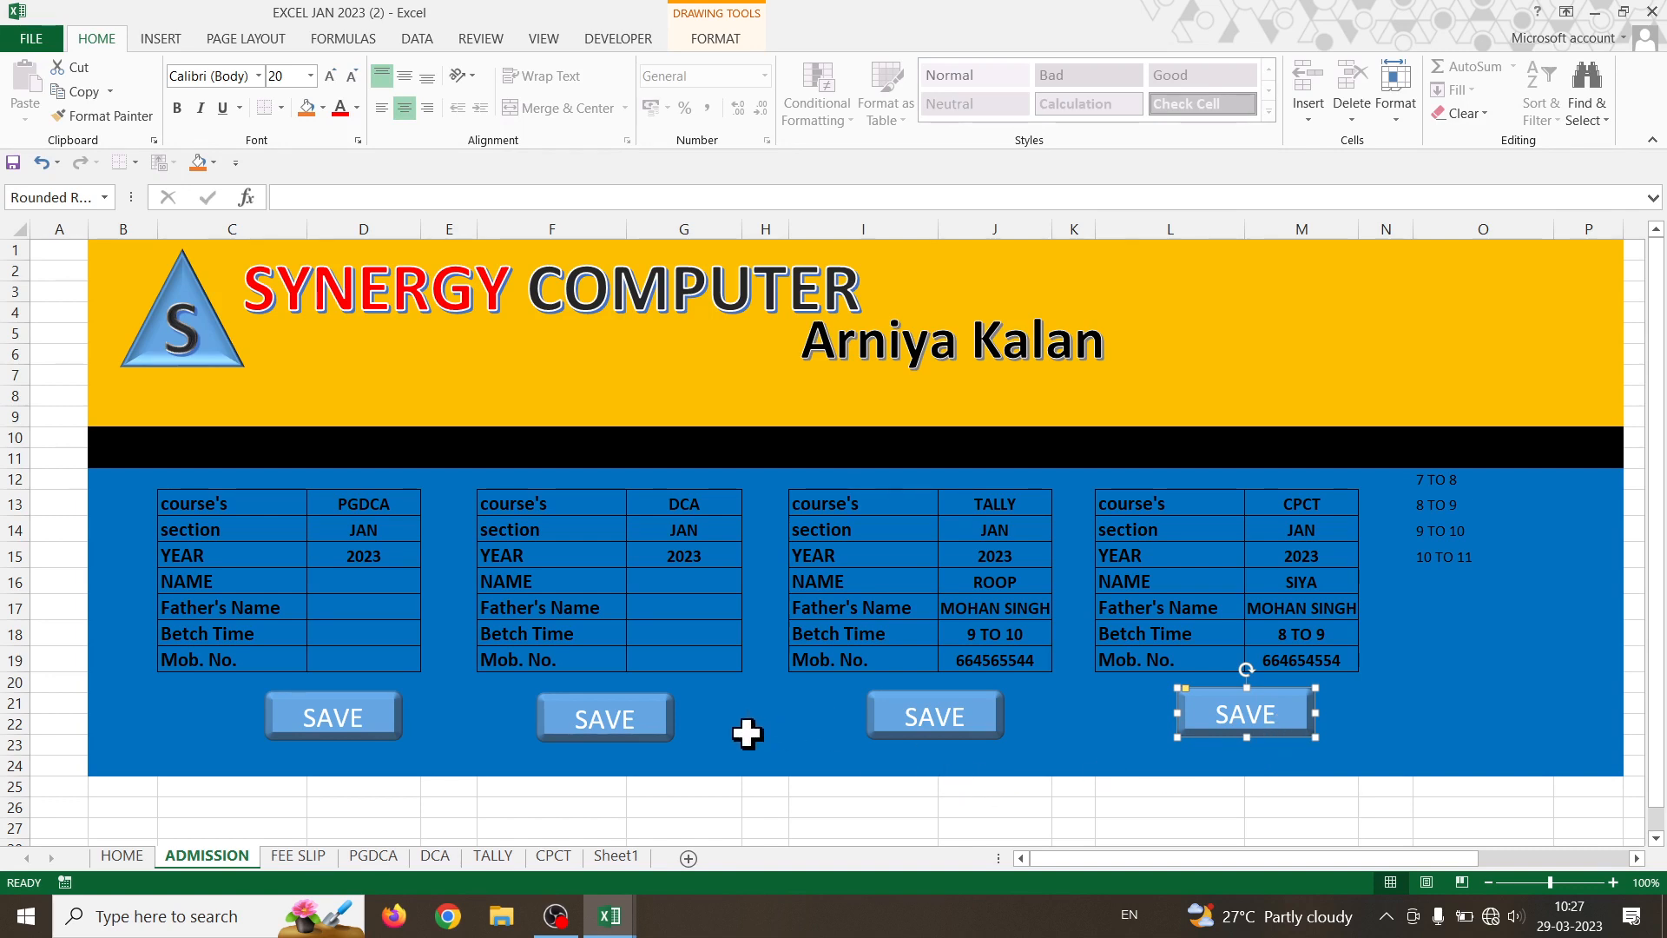
# - Give the DCA SAVE button a black shape style and the TALLY one orange
pyautogui.rightClick(652, 723)
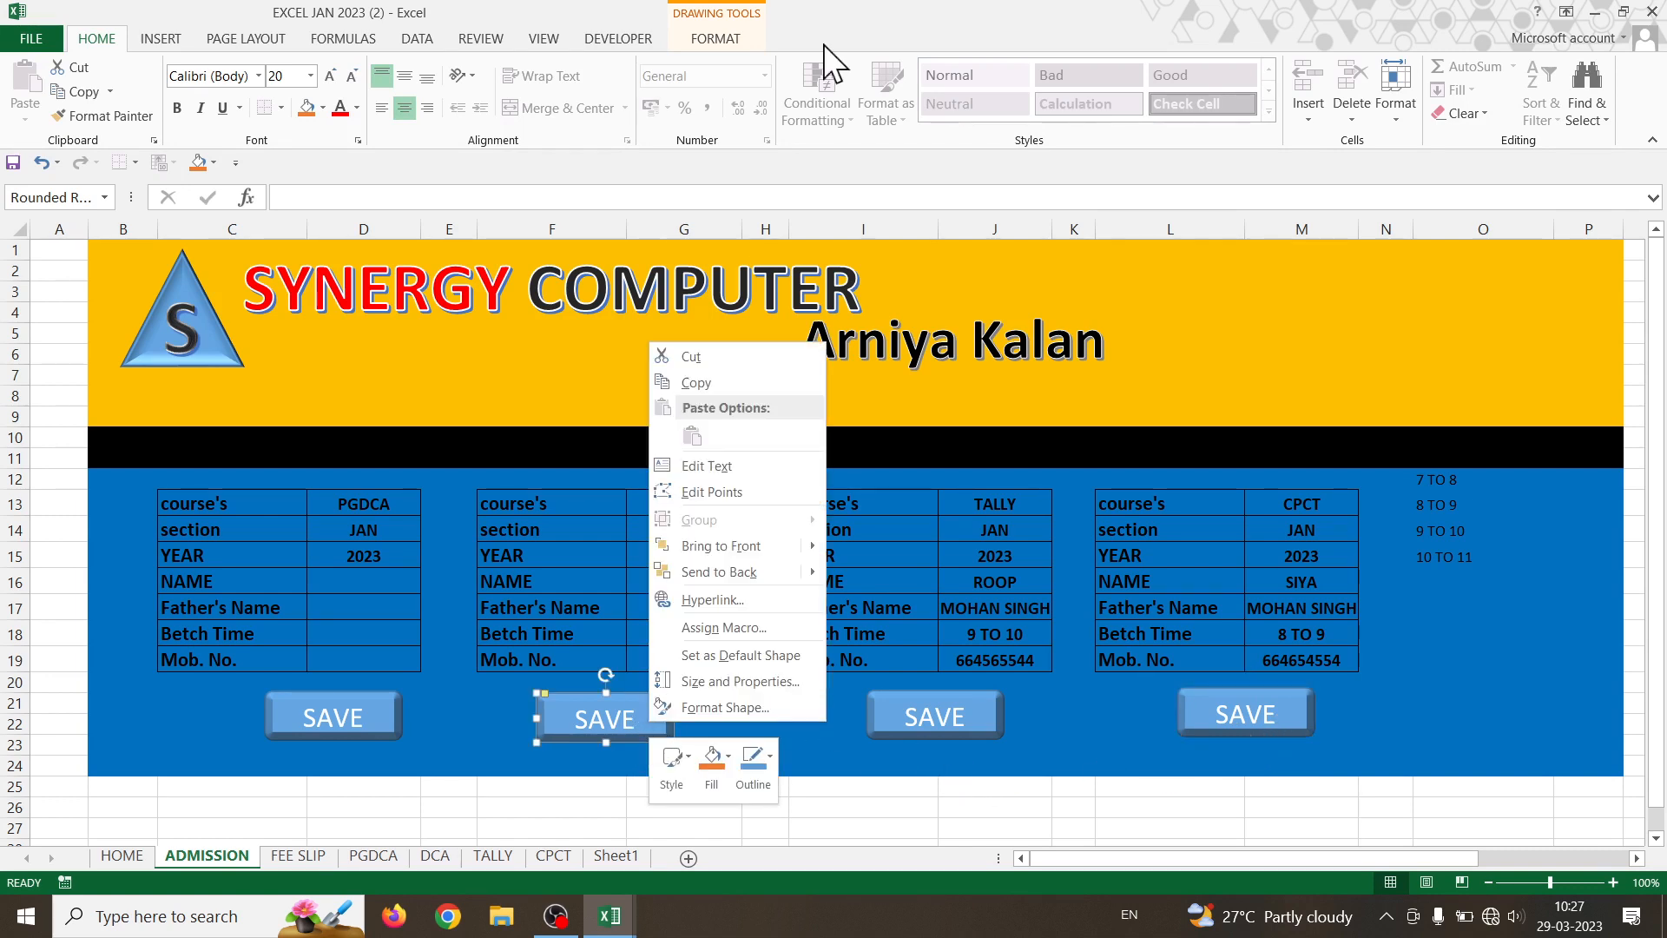
pyautogui.click(735, 42)
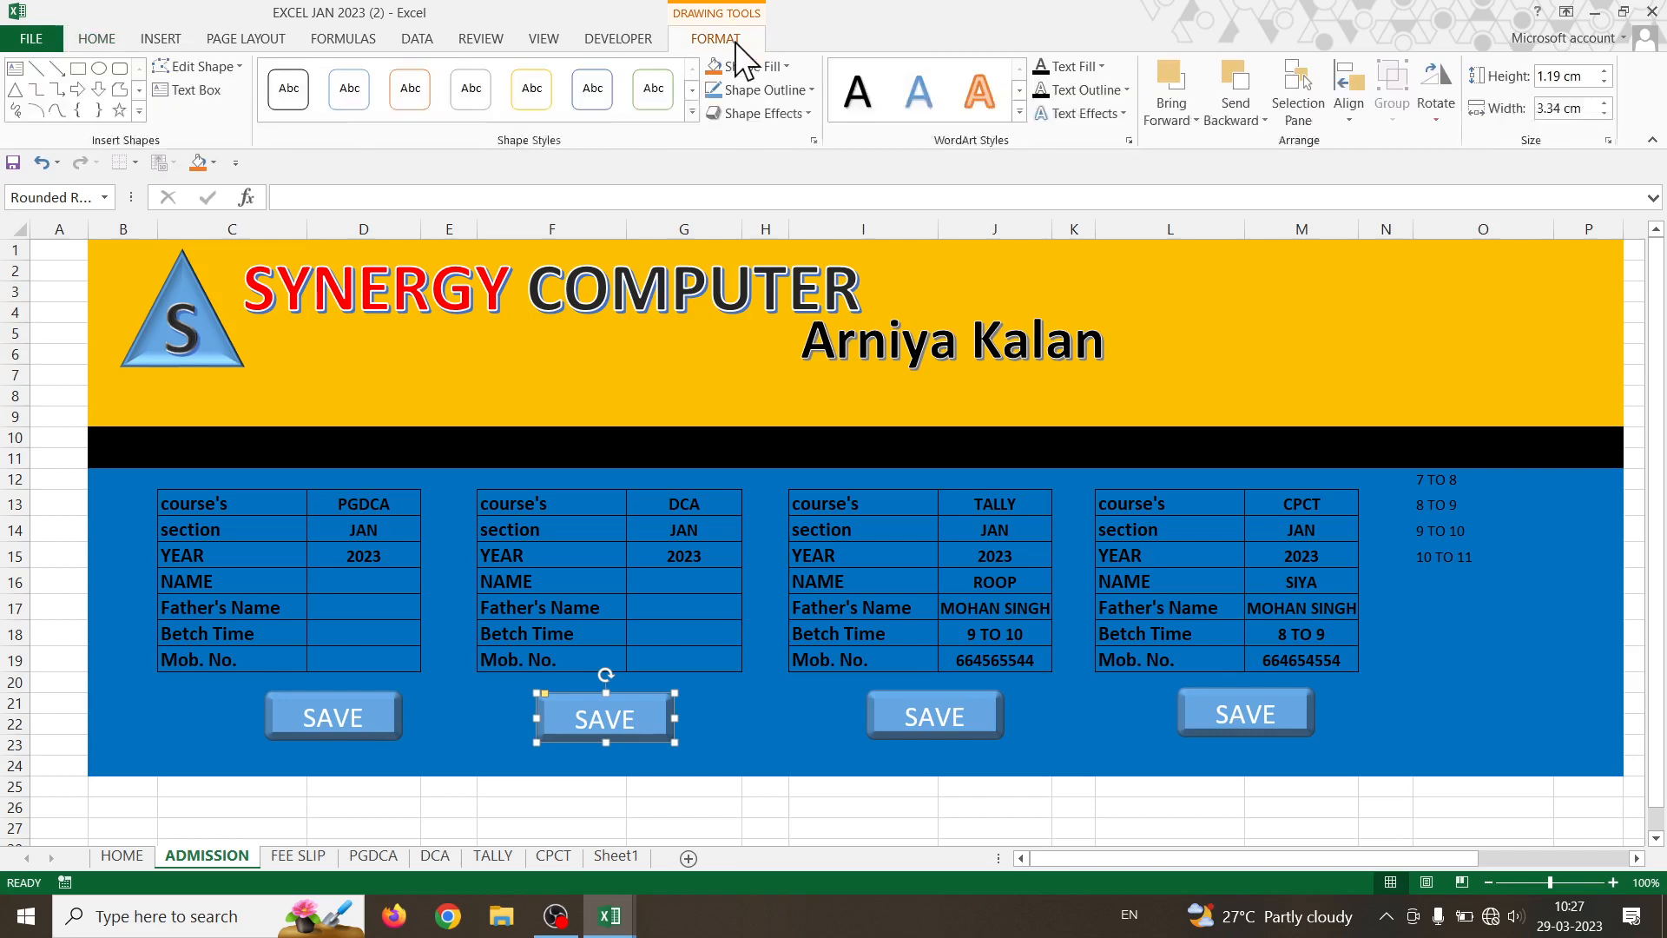
pyautogui.click(692, 114)
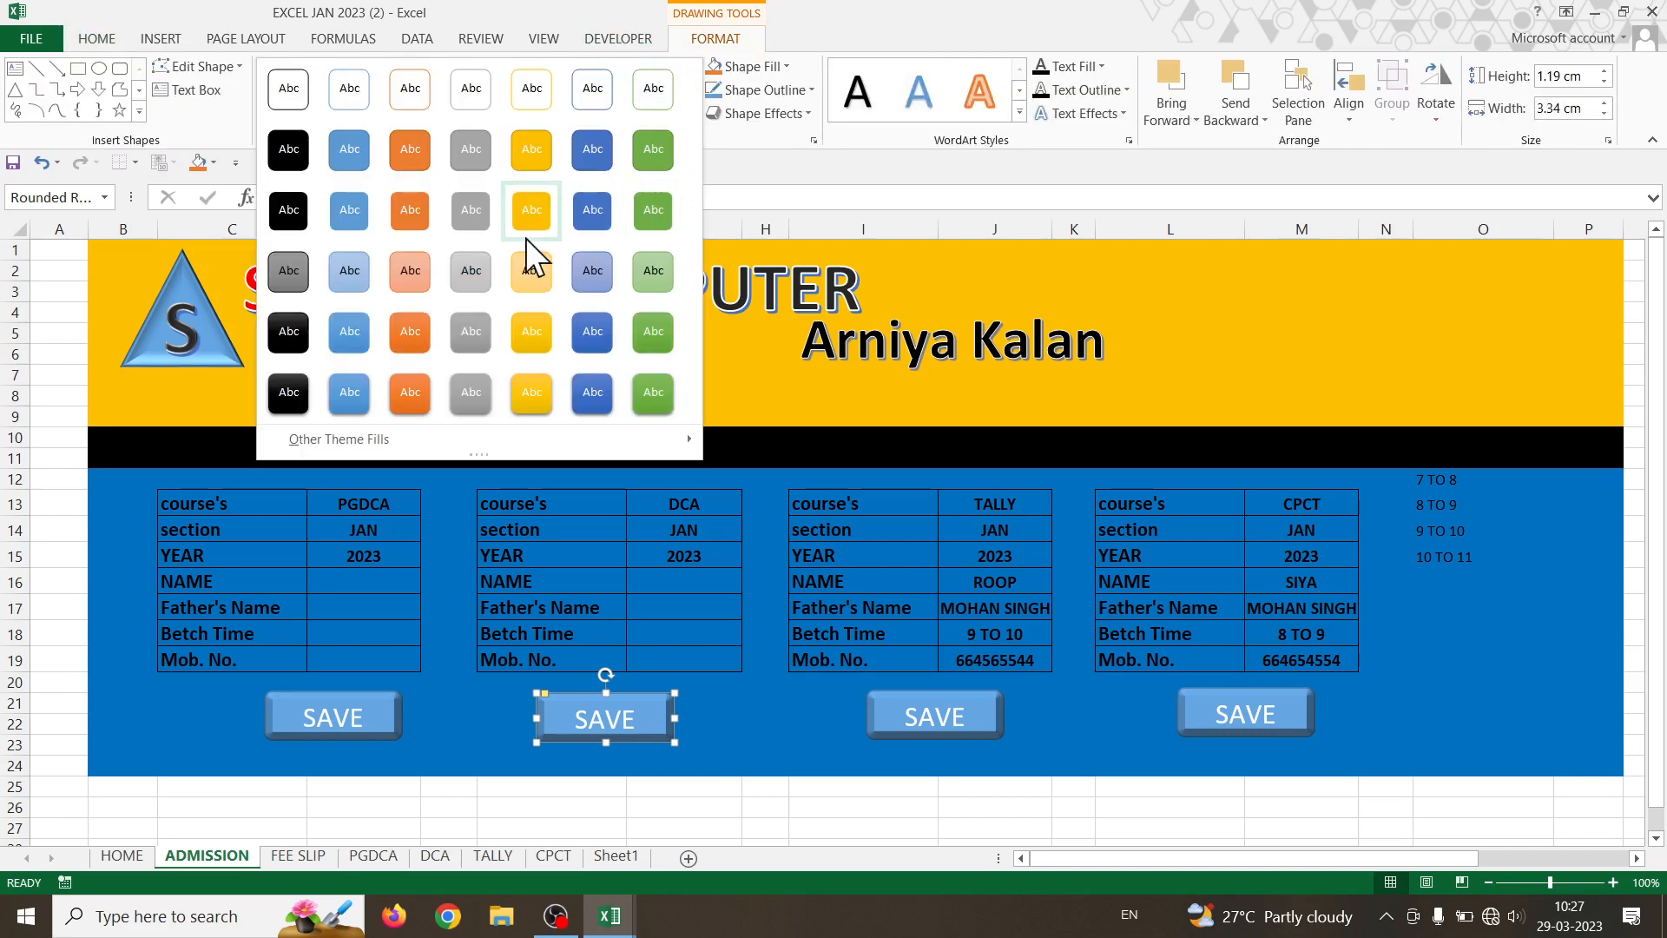
pyautogui.click(298, 393)
pyautogui.click(929, 726)
pyautogui.rightClick(923, 725)
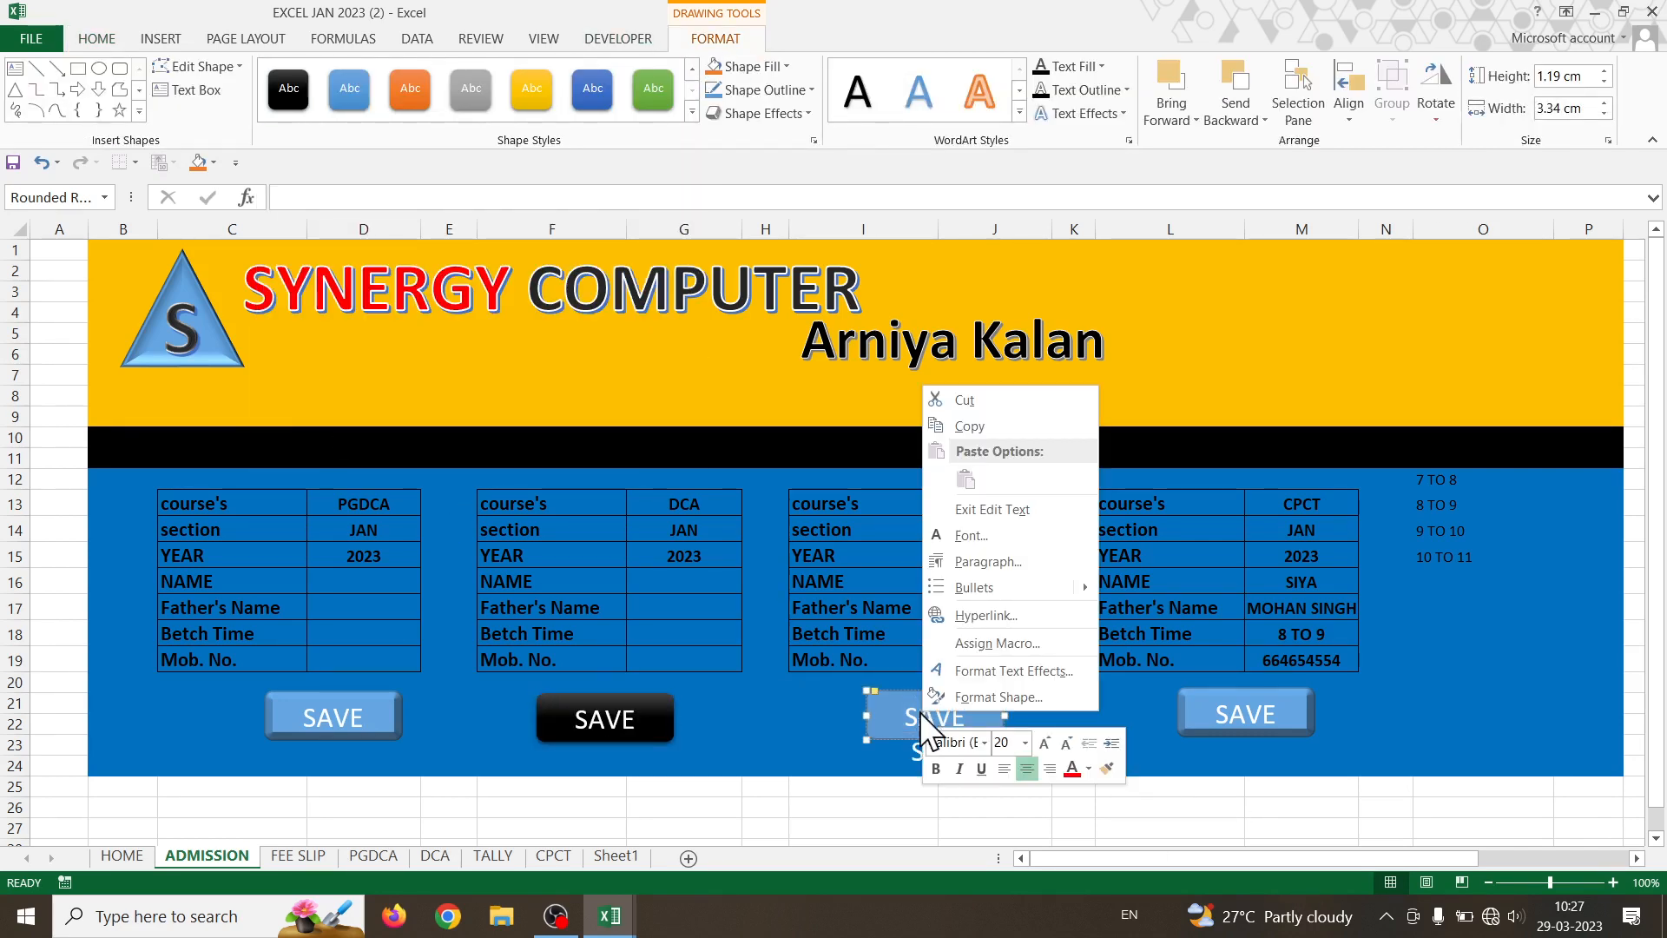
pyautogui.click(692, 114)
pyautogui.click(692, 114)
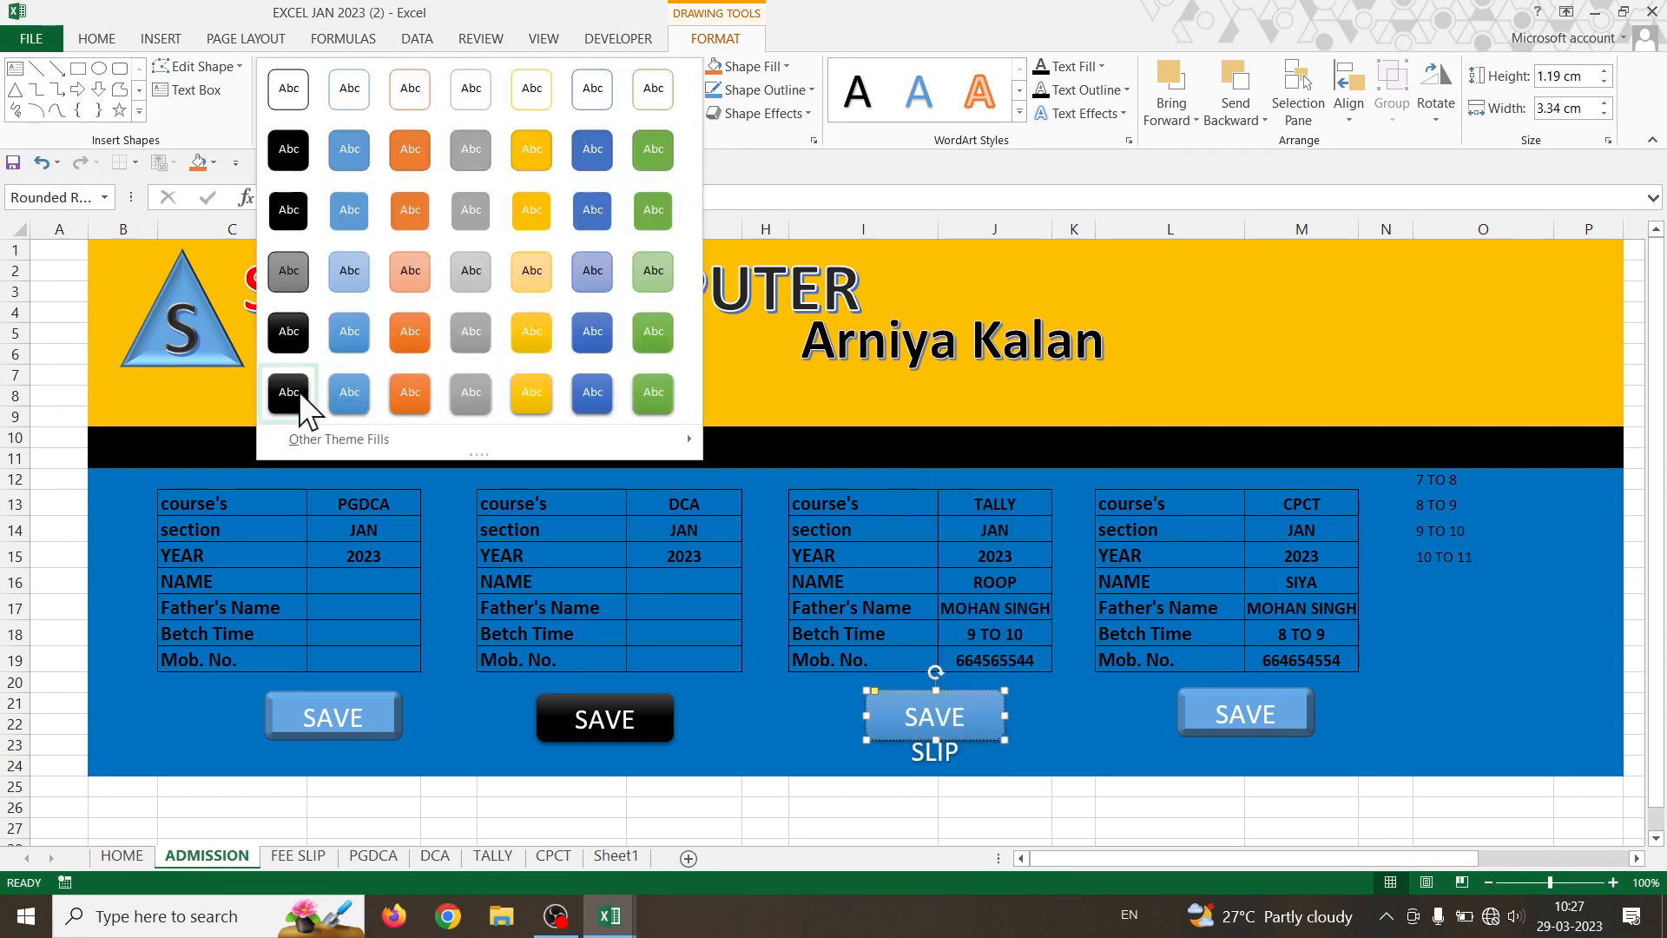
pyautogui.click(405, 393)
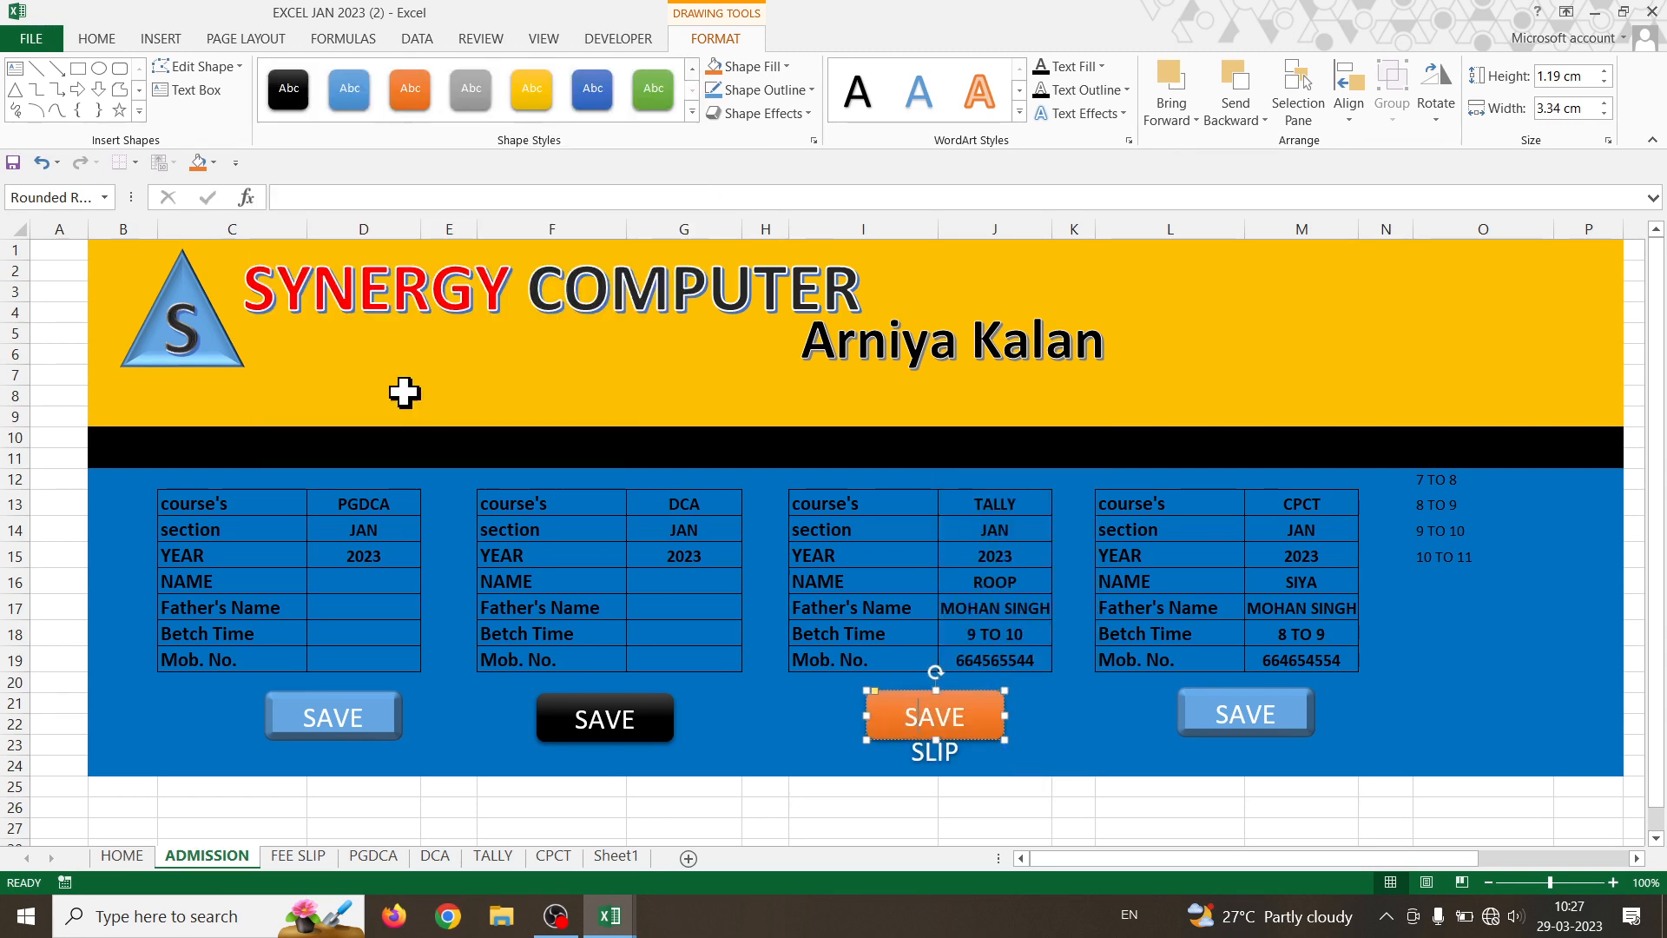
# - Give the CPCT SAVE button a green style, leaving the PGDCA button light blue
pyautogui.rightClick(1210, 708)
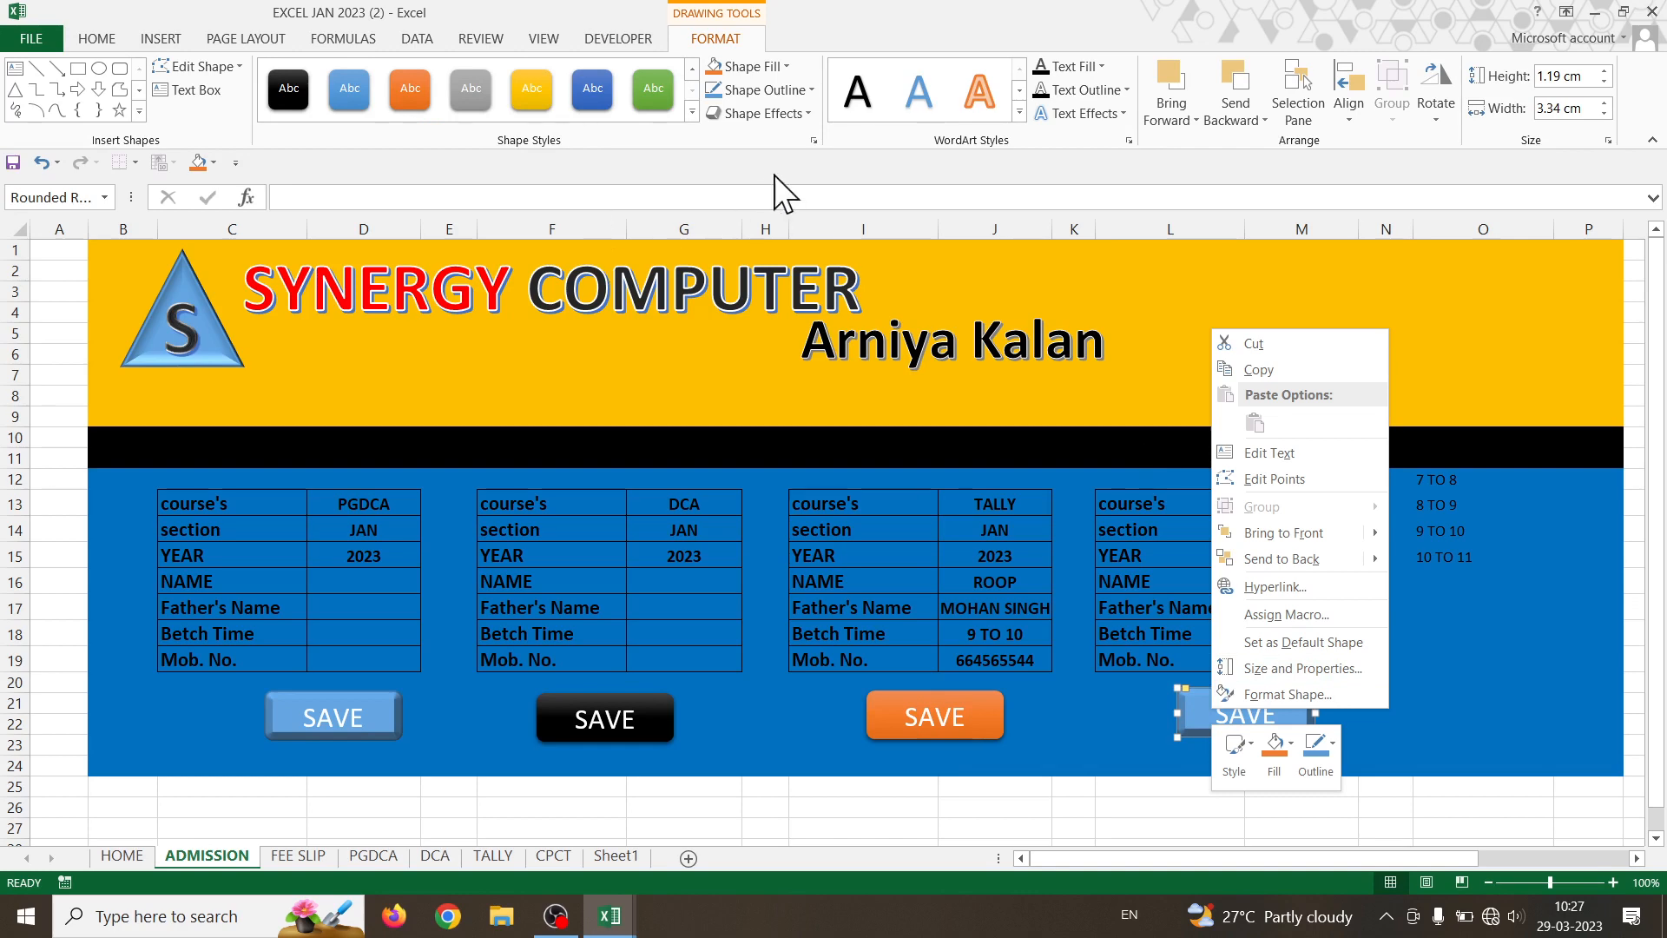
pyautogui.click(692, 112)
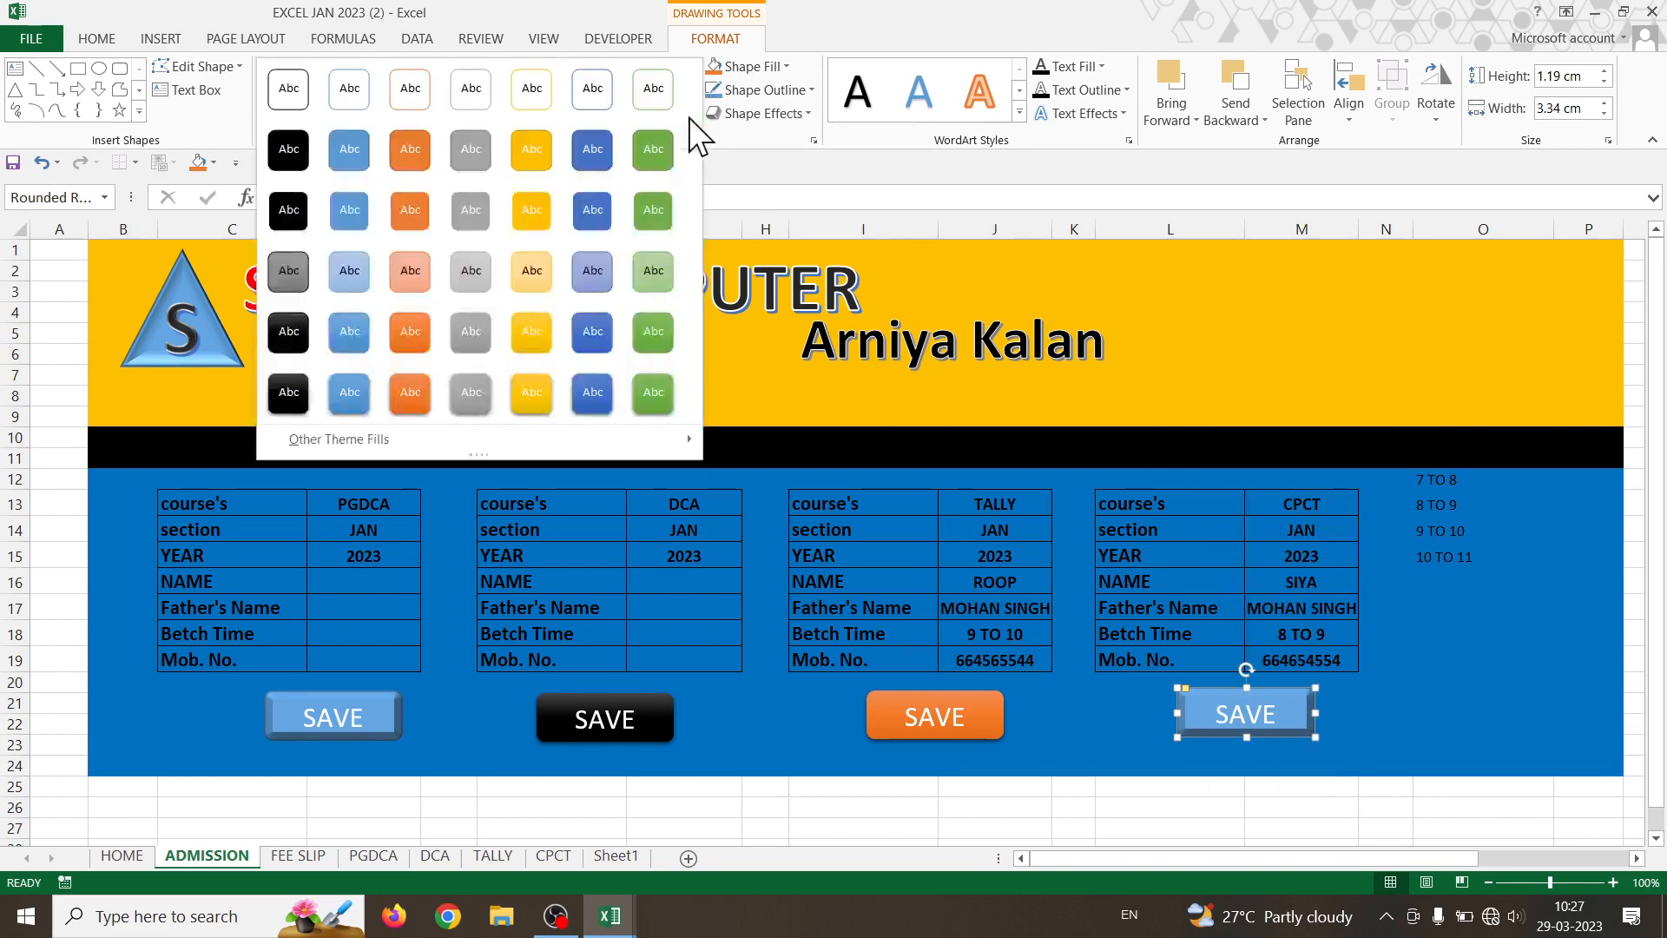
pyautogui.click(649, 403)
pyautogui.rightClick(346, 735)
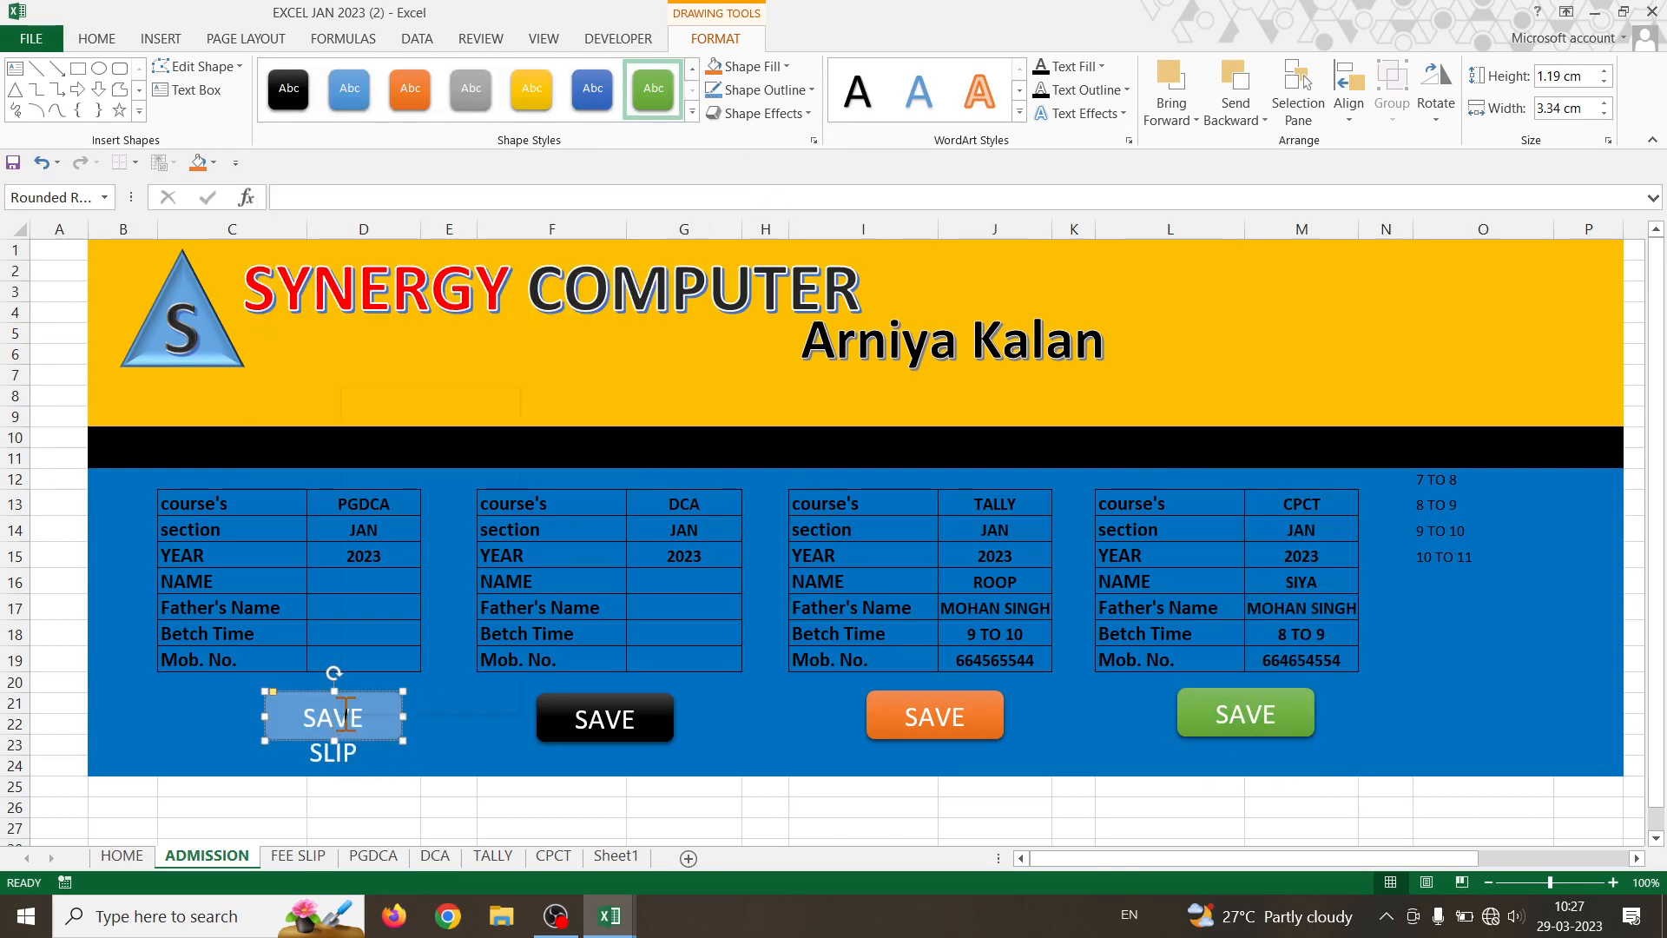
pyautogui.click(691, 113)
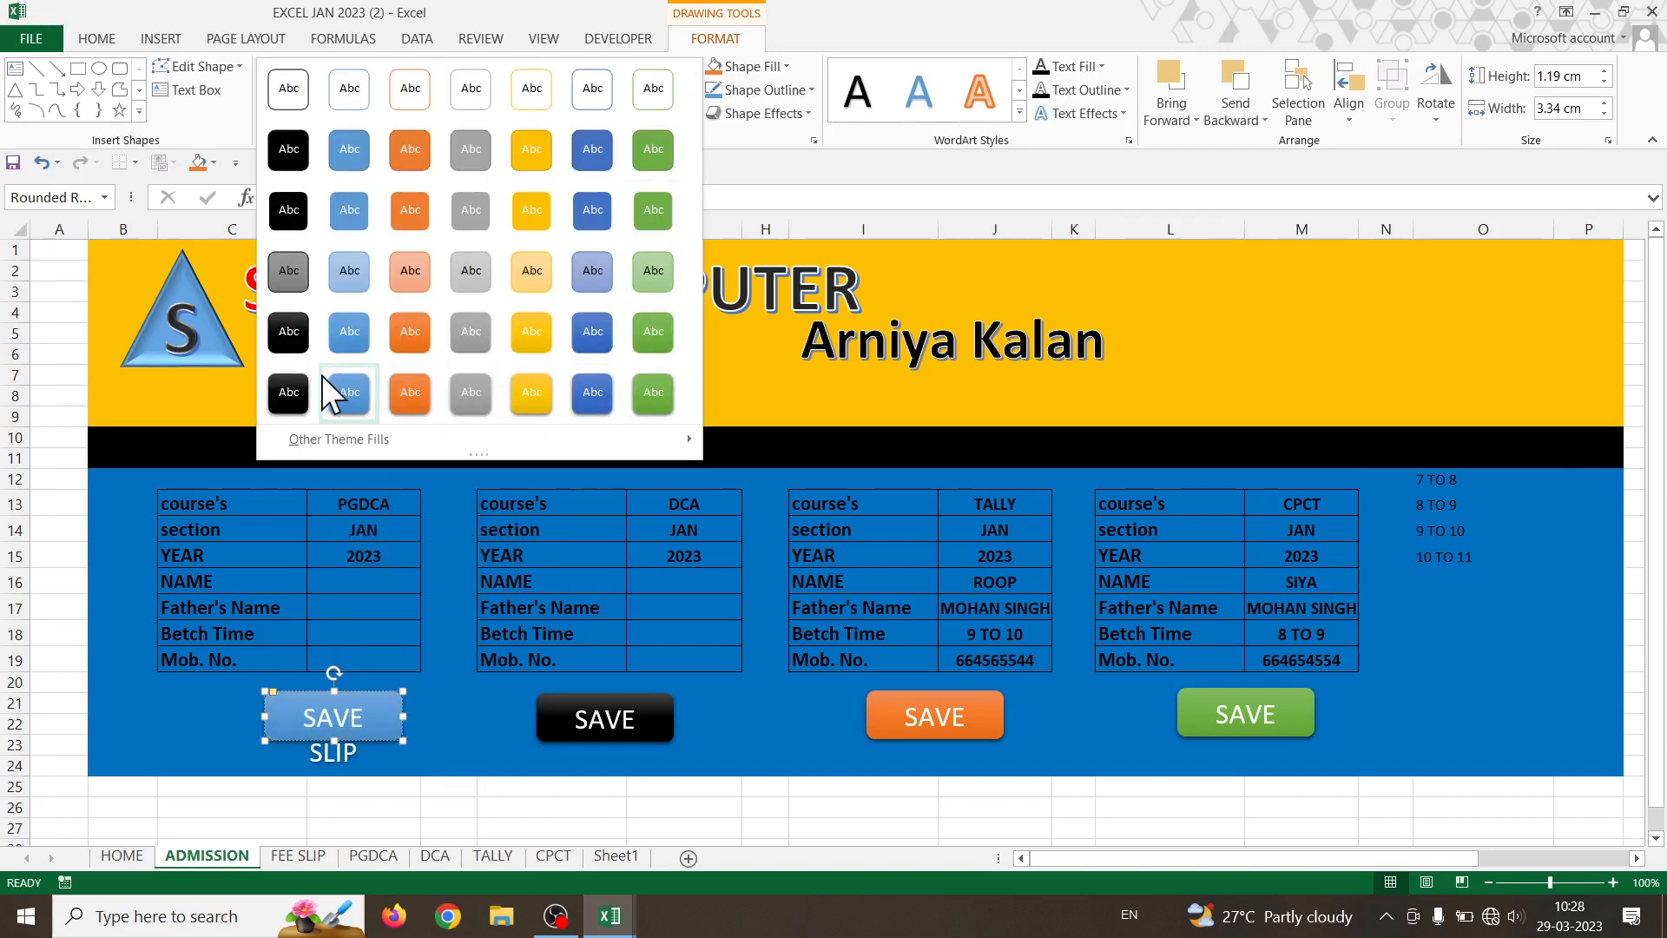
pyautogui.click(454, 790)
pyautogui.click(497, 812)
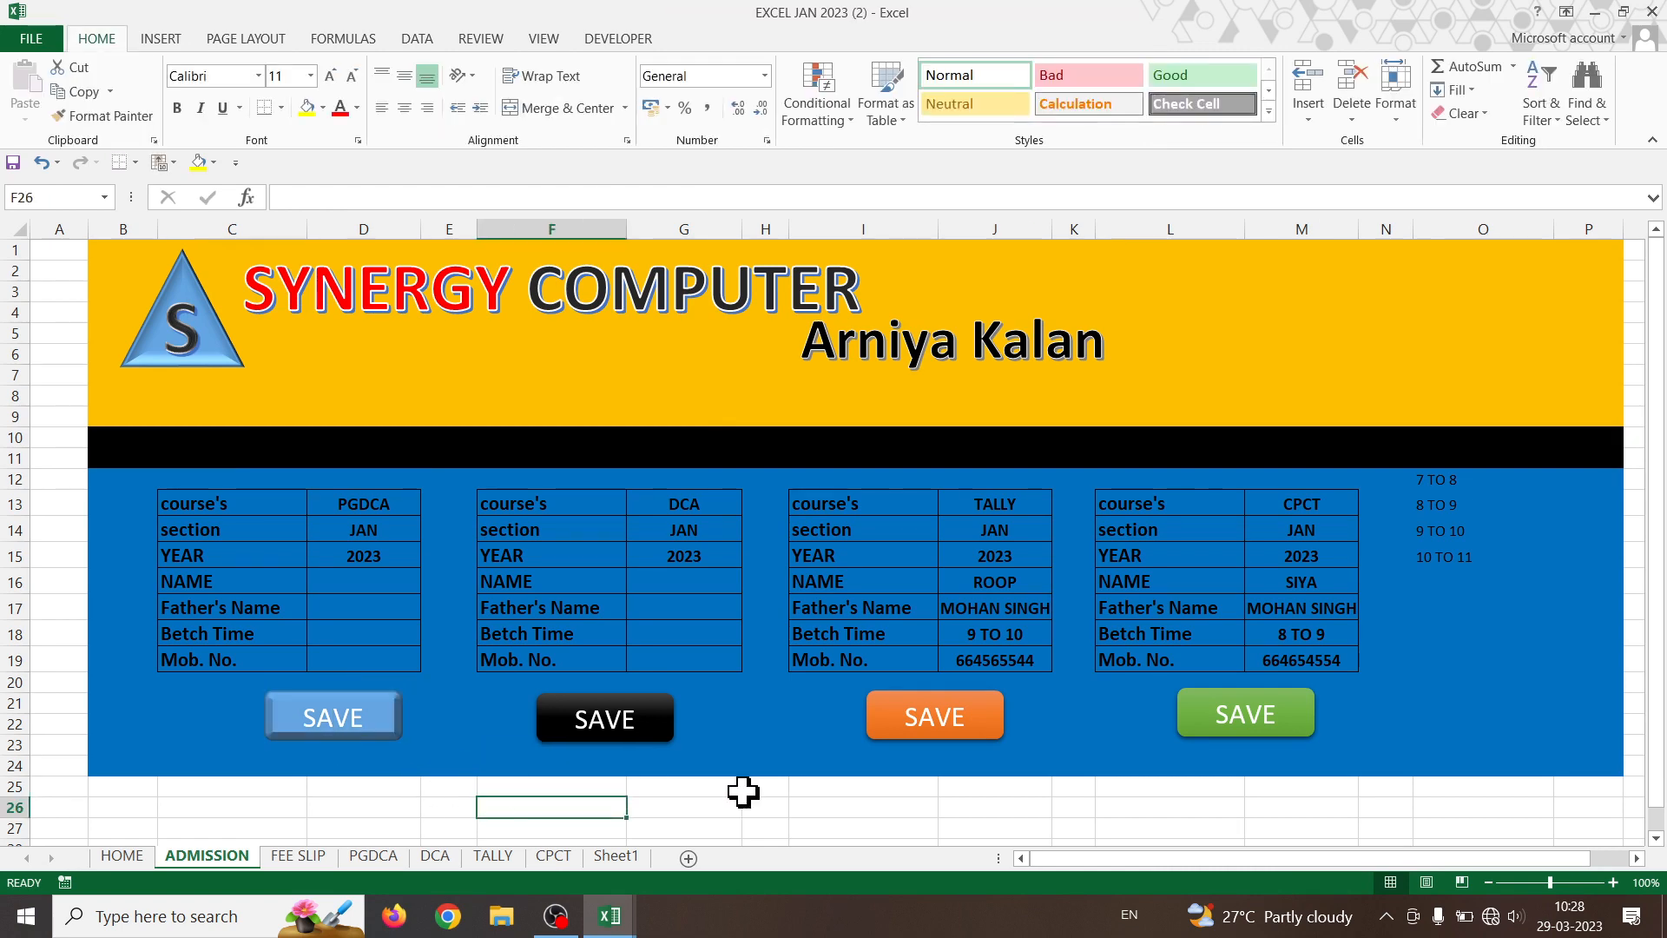
# - Assign the ADDDCA123 macro to the black DCA SAVE button
pyautogui.rightClick(619, 721)
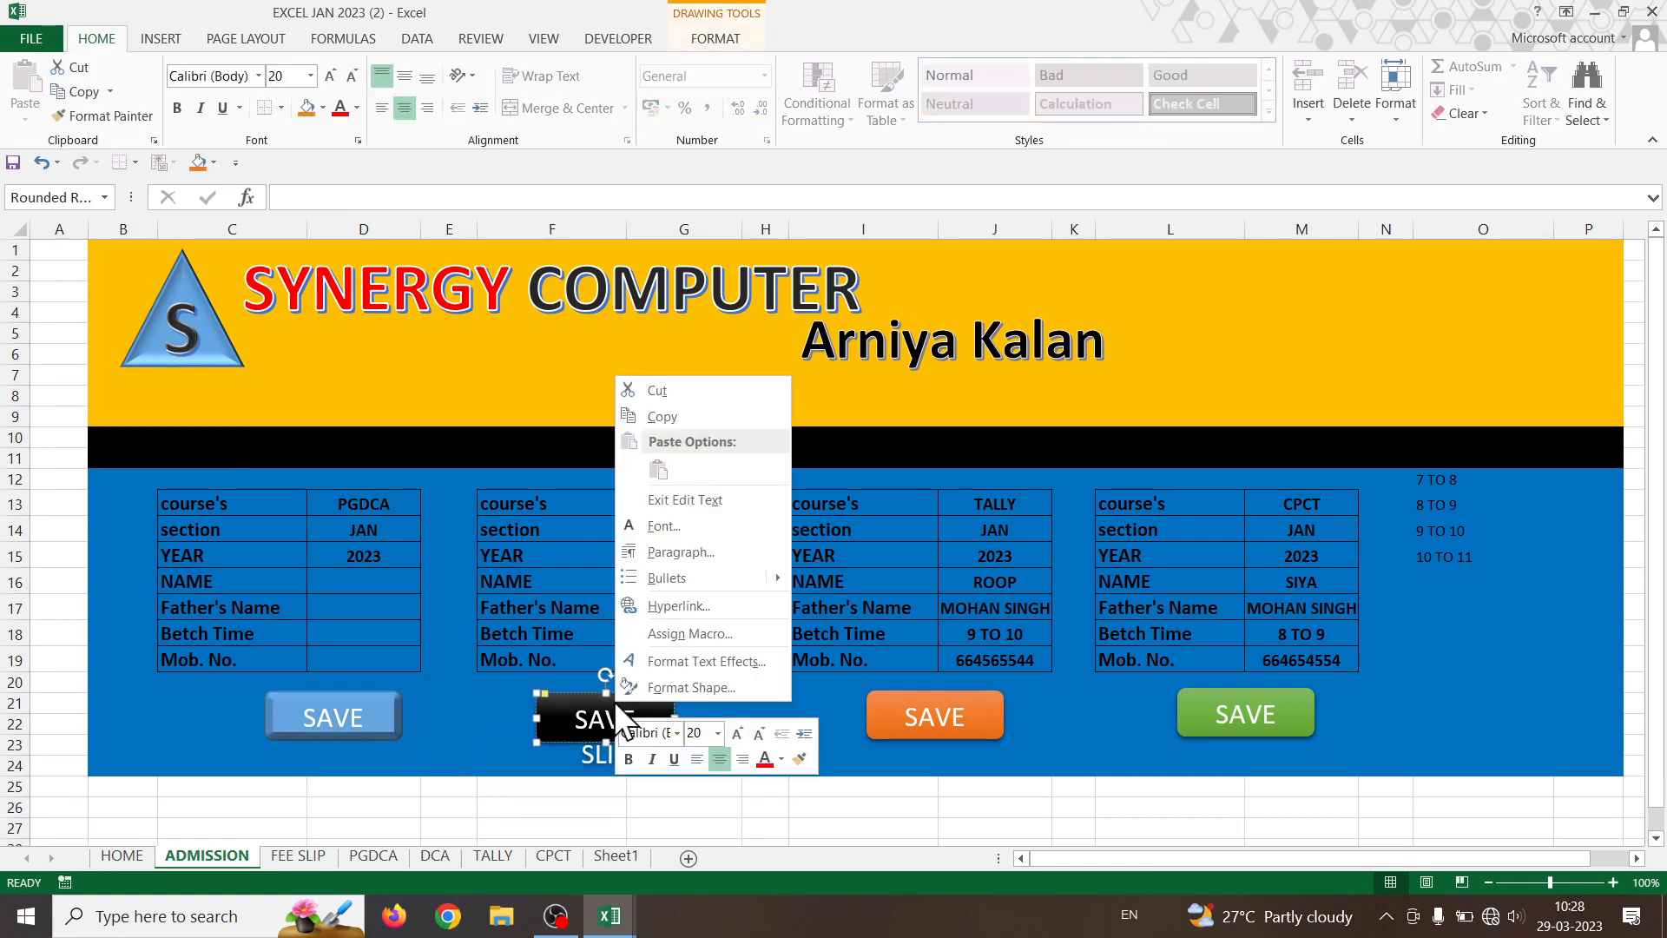
pyautogui.click(665, 626)
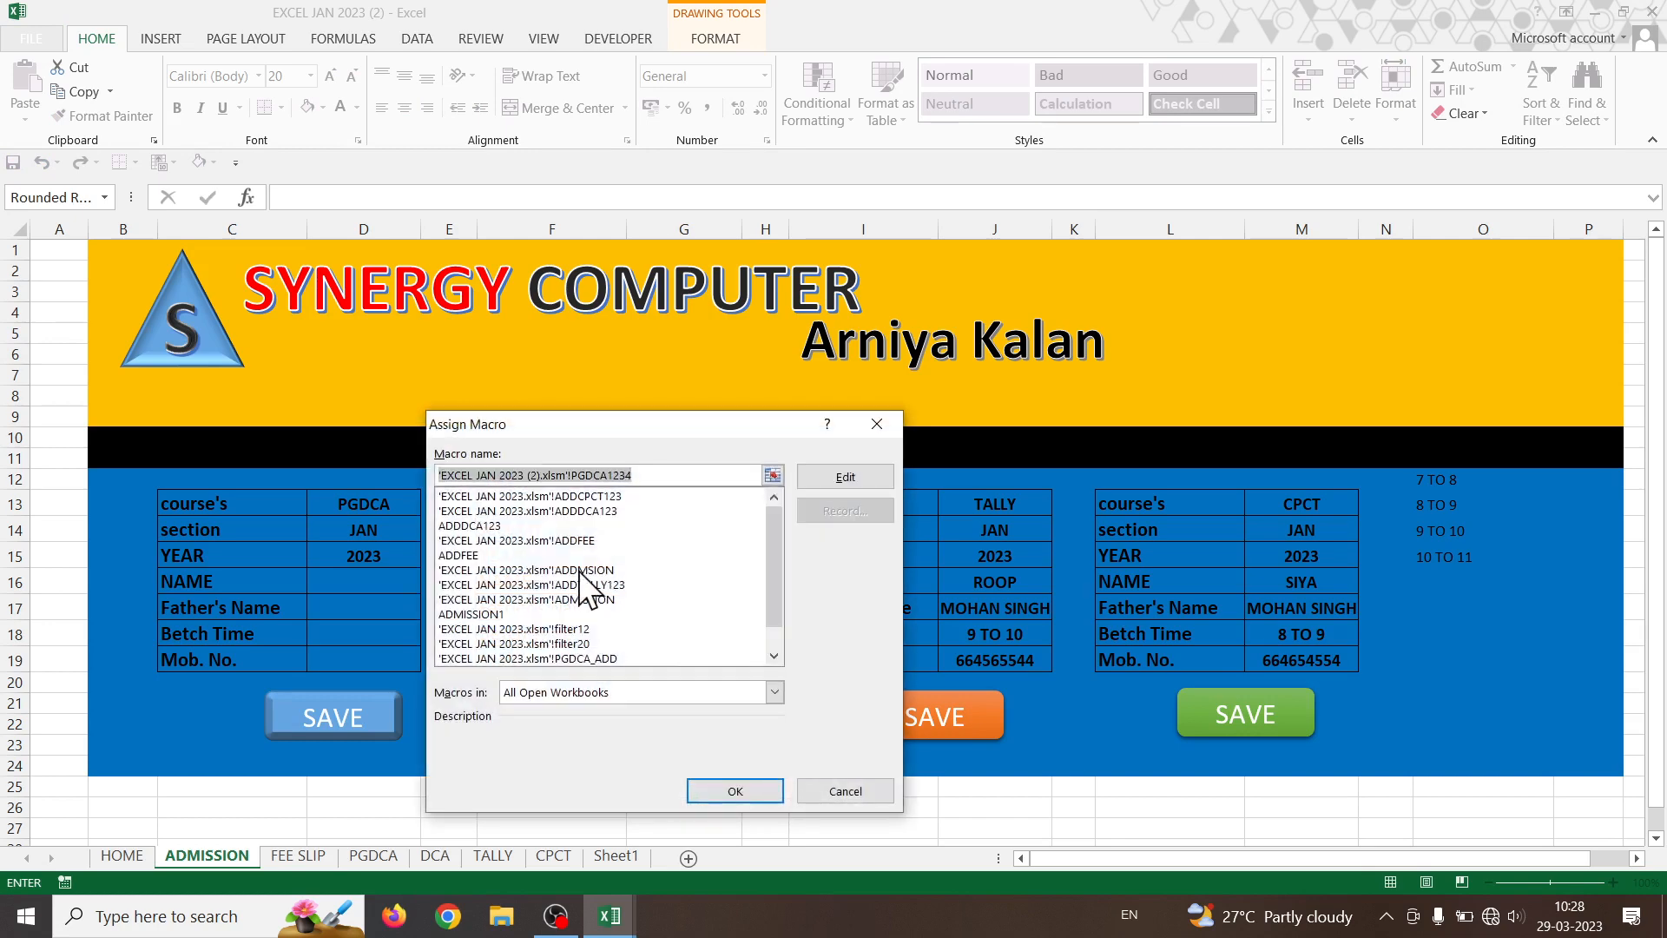
pyautogui.scroll(-5, 534, 578)
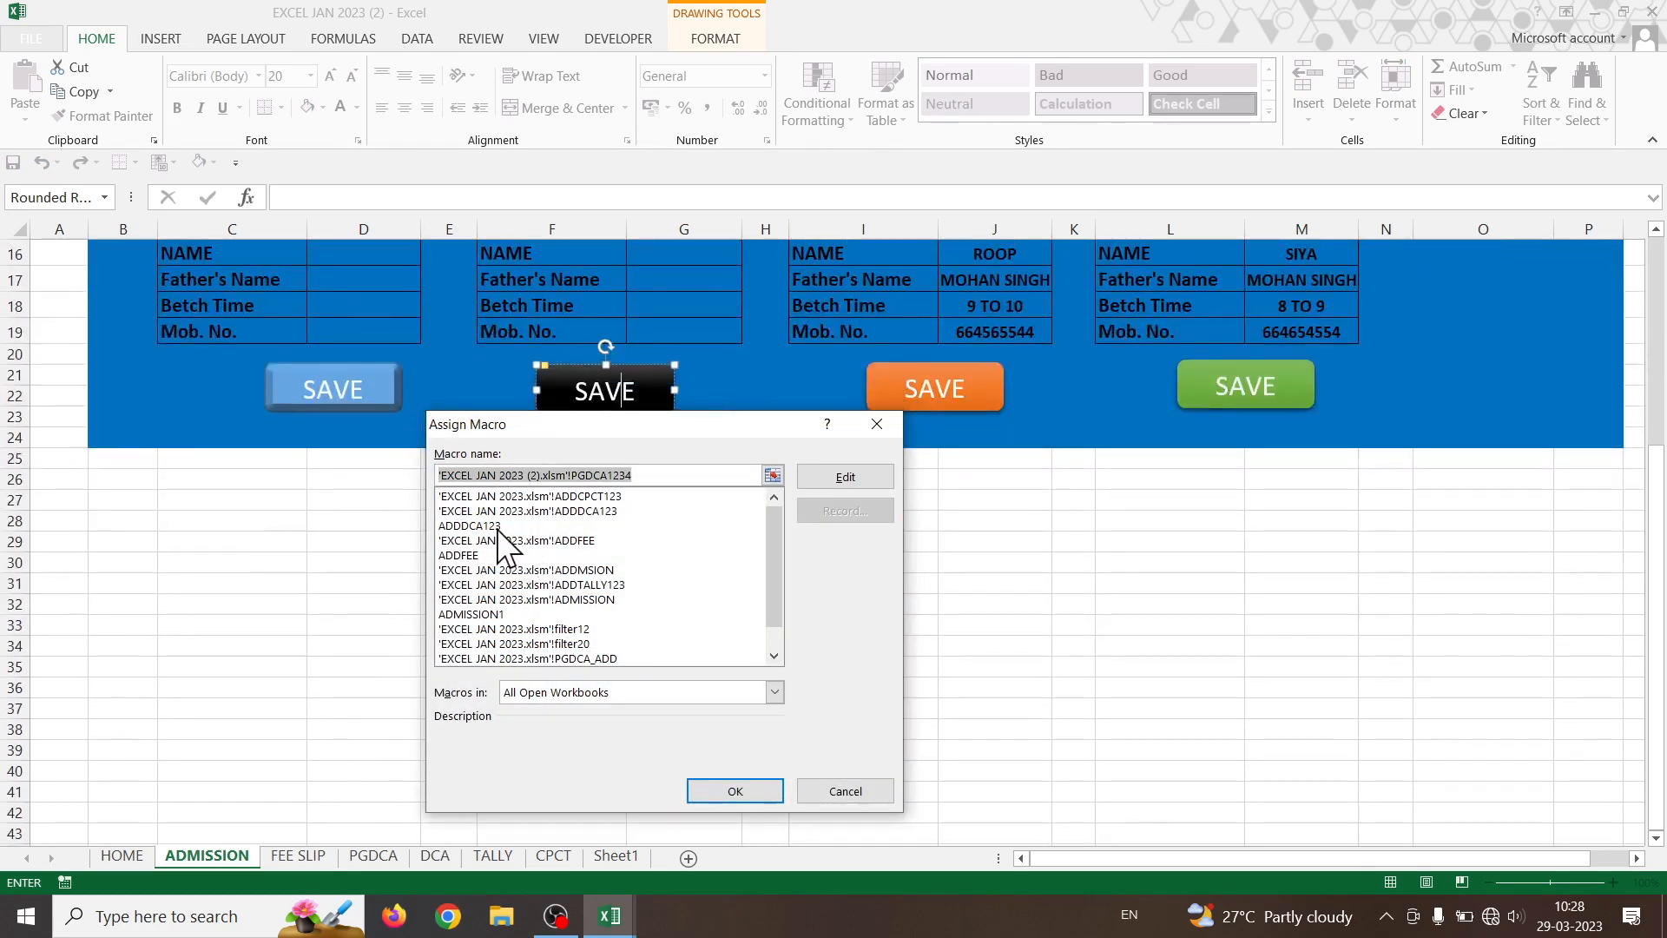
pyautogui.click(497, 527)
pyautogui.click(733, 790)
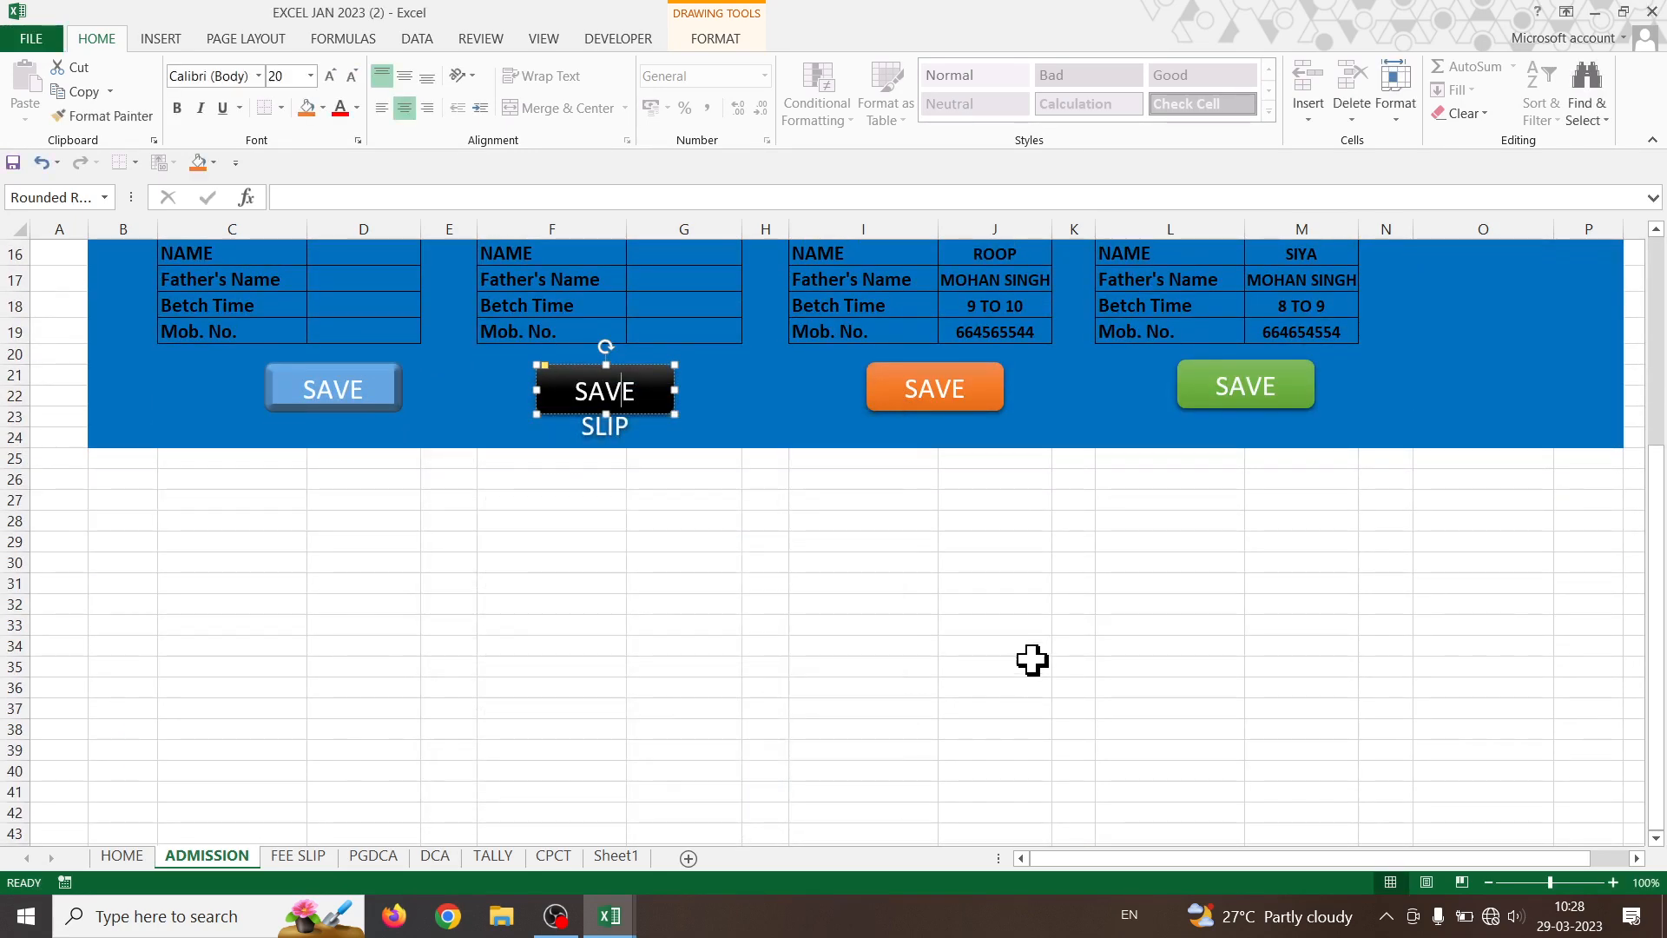
pyautogui.click(1032, 660)
pyautogui.scroll(3, 1008, 658)
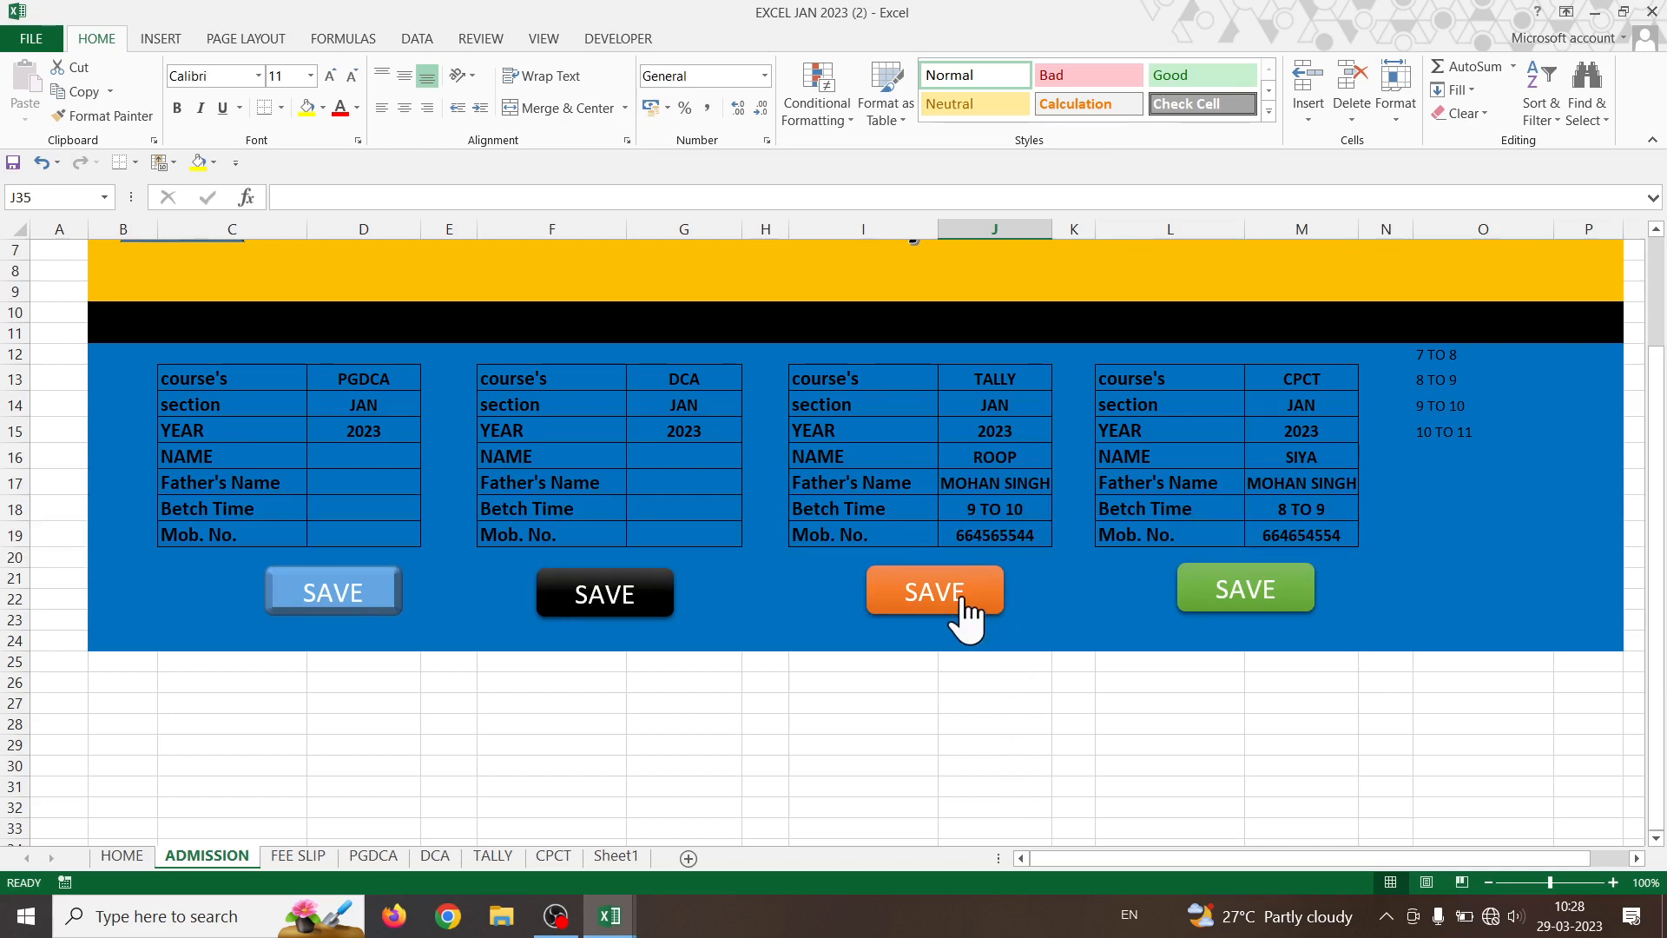
pyautogui.click(616, 38)
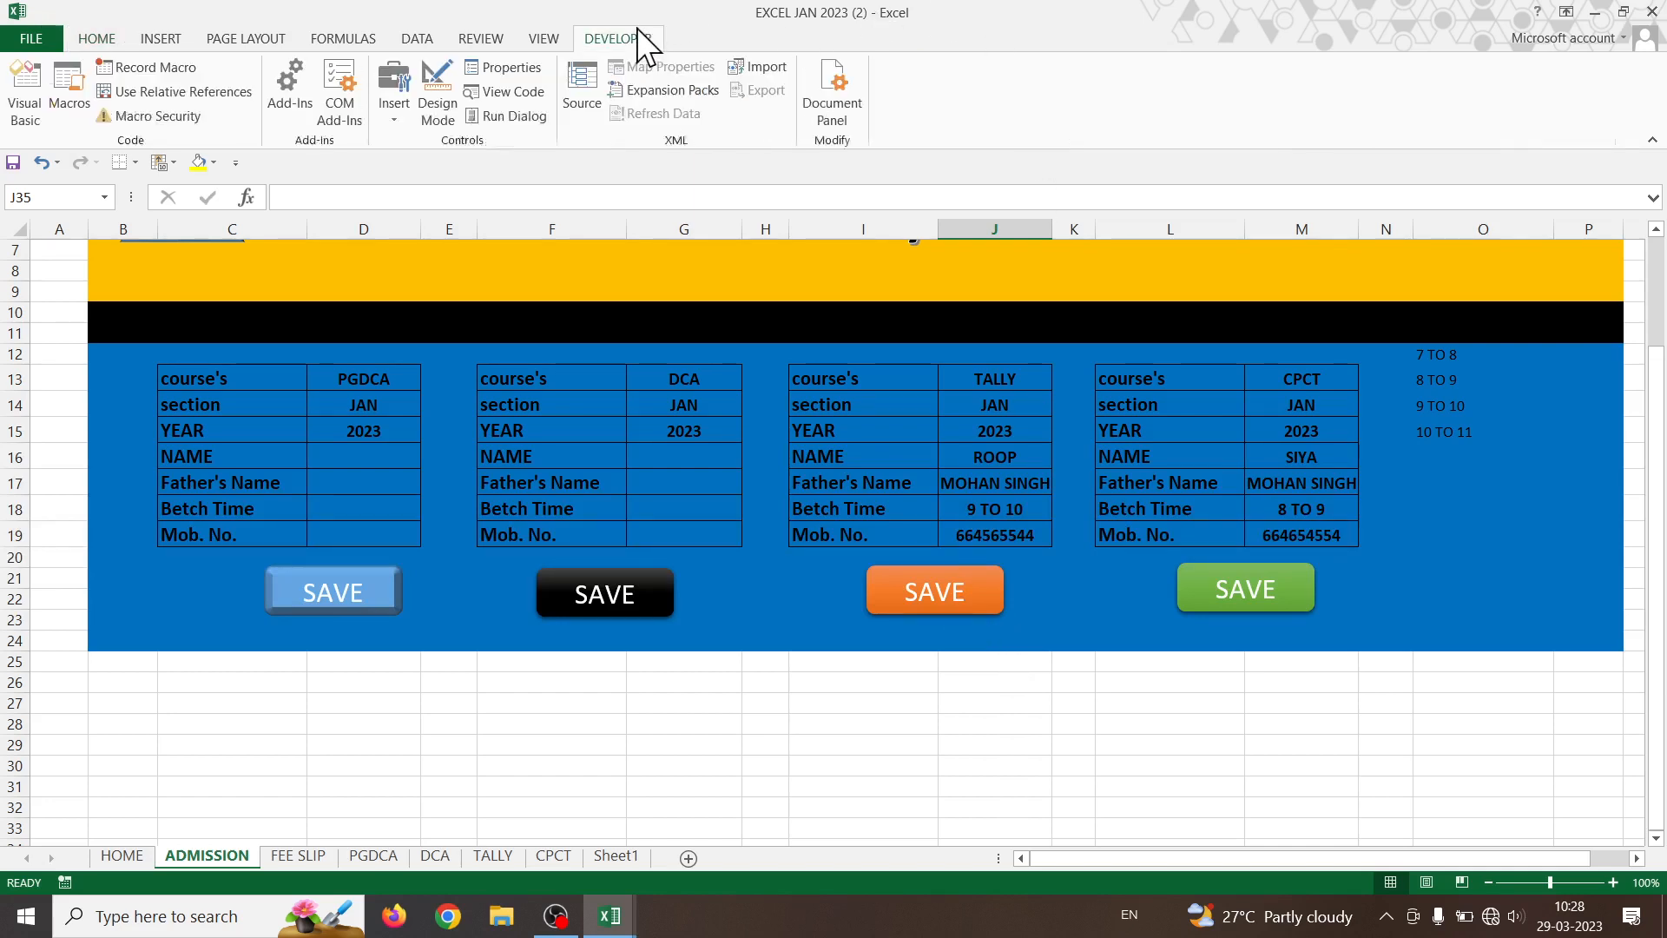
# - Start recording the ADDTALLY123 macro and copy the TALLY form values J13:J19
pyautogui.click(129, 66)
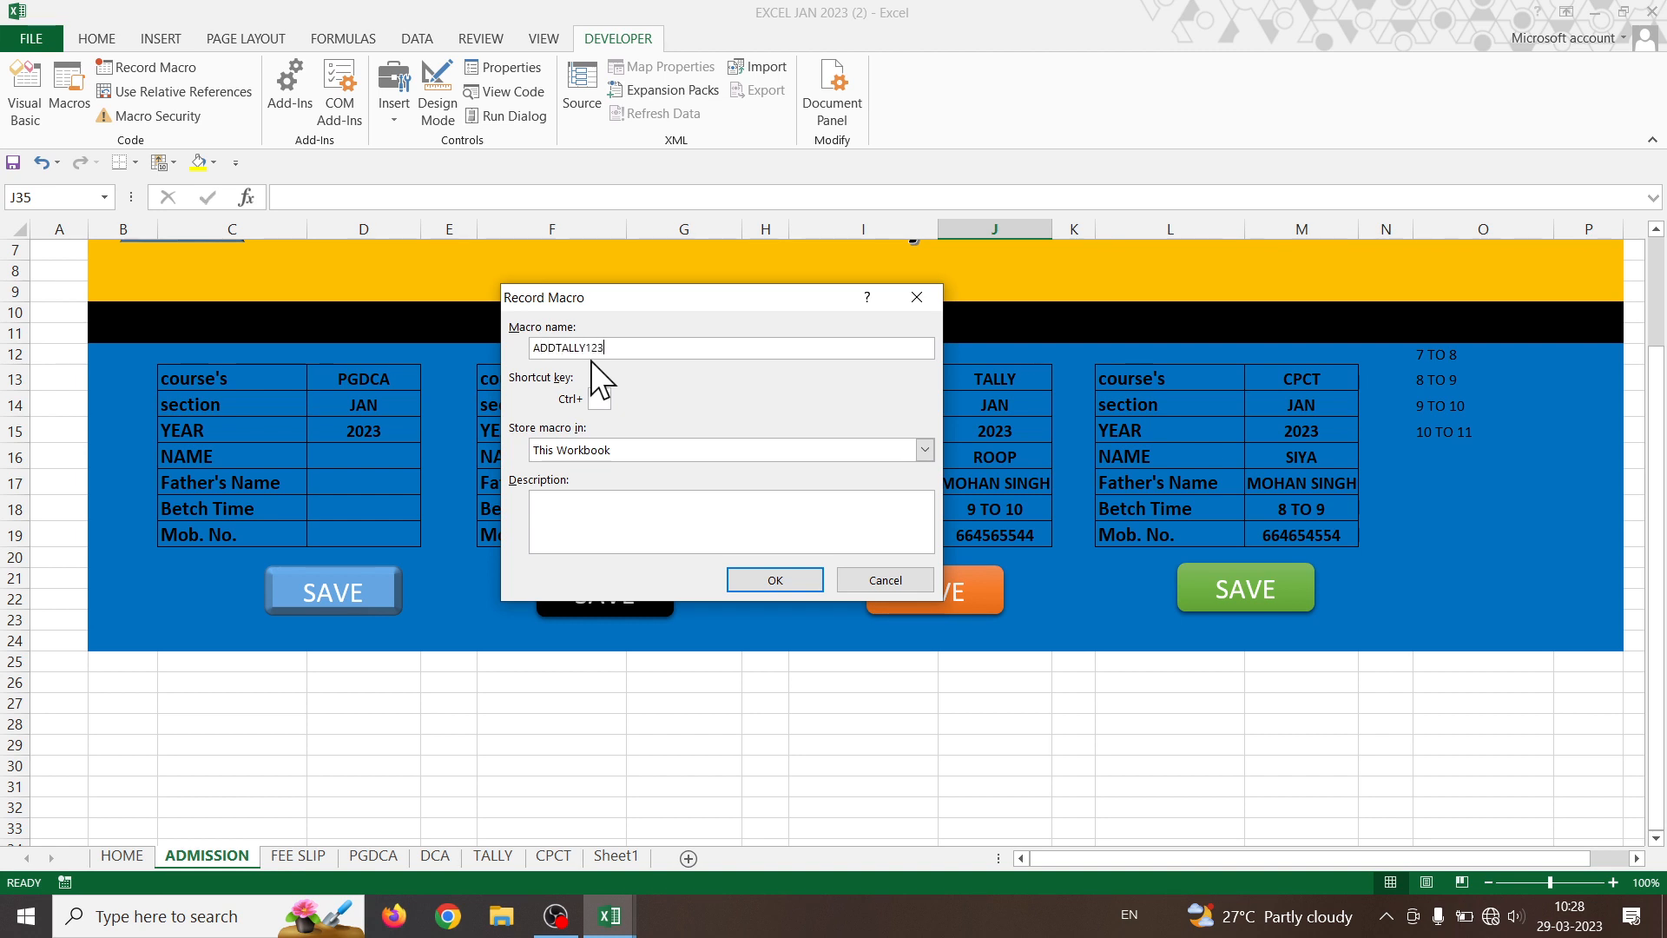
pyautogui.press('Return')
pyautogui.click(1012, 720)
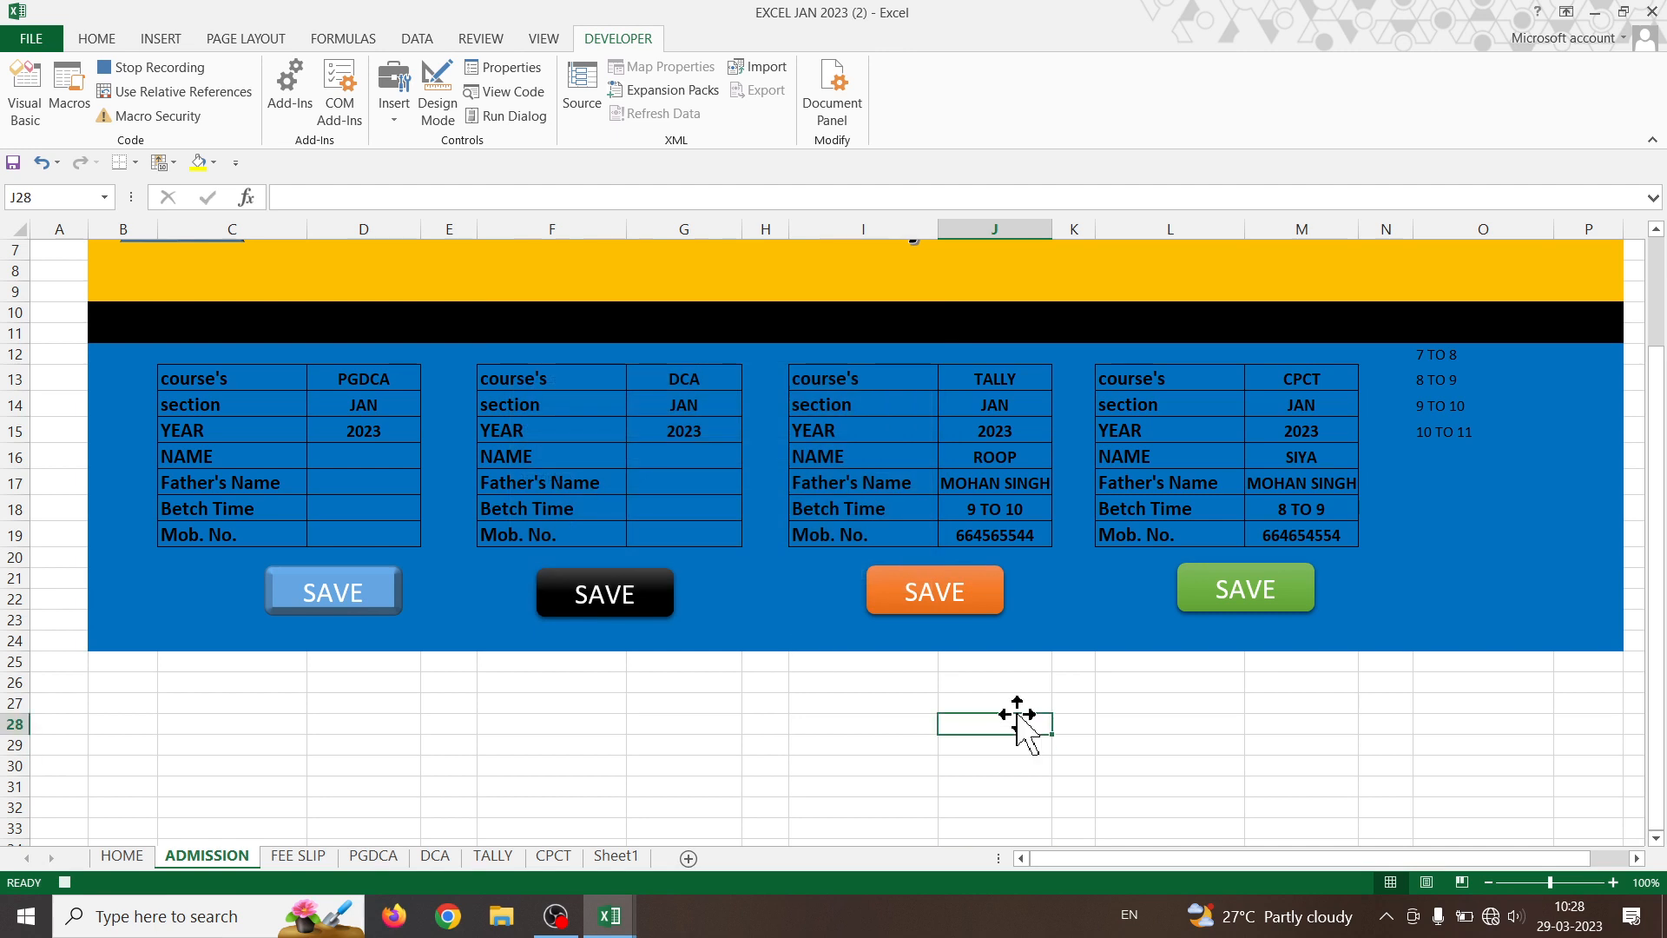
pyautogui.moveTo(1025, 379); pyautogui.dragTo(1030, 538)
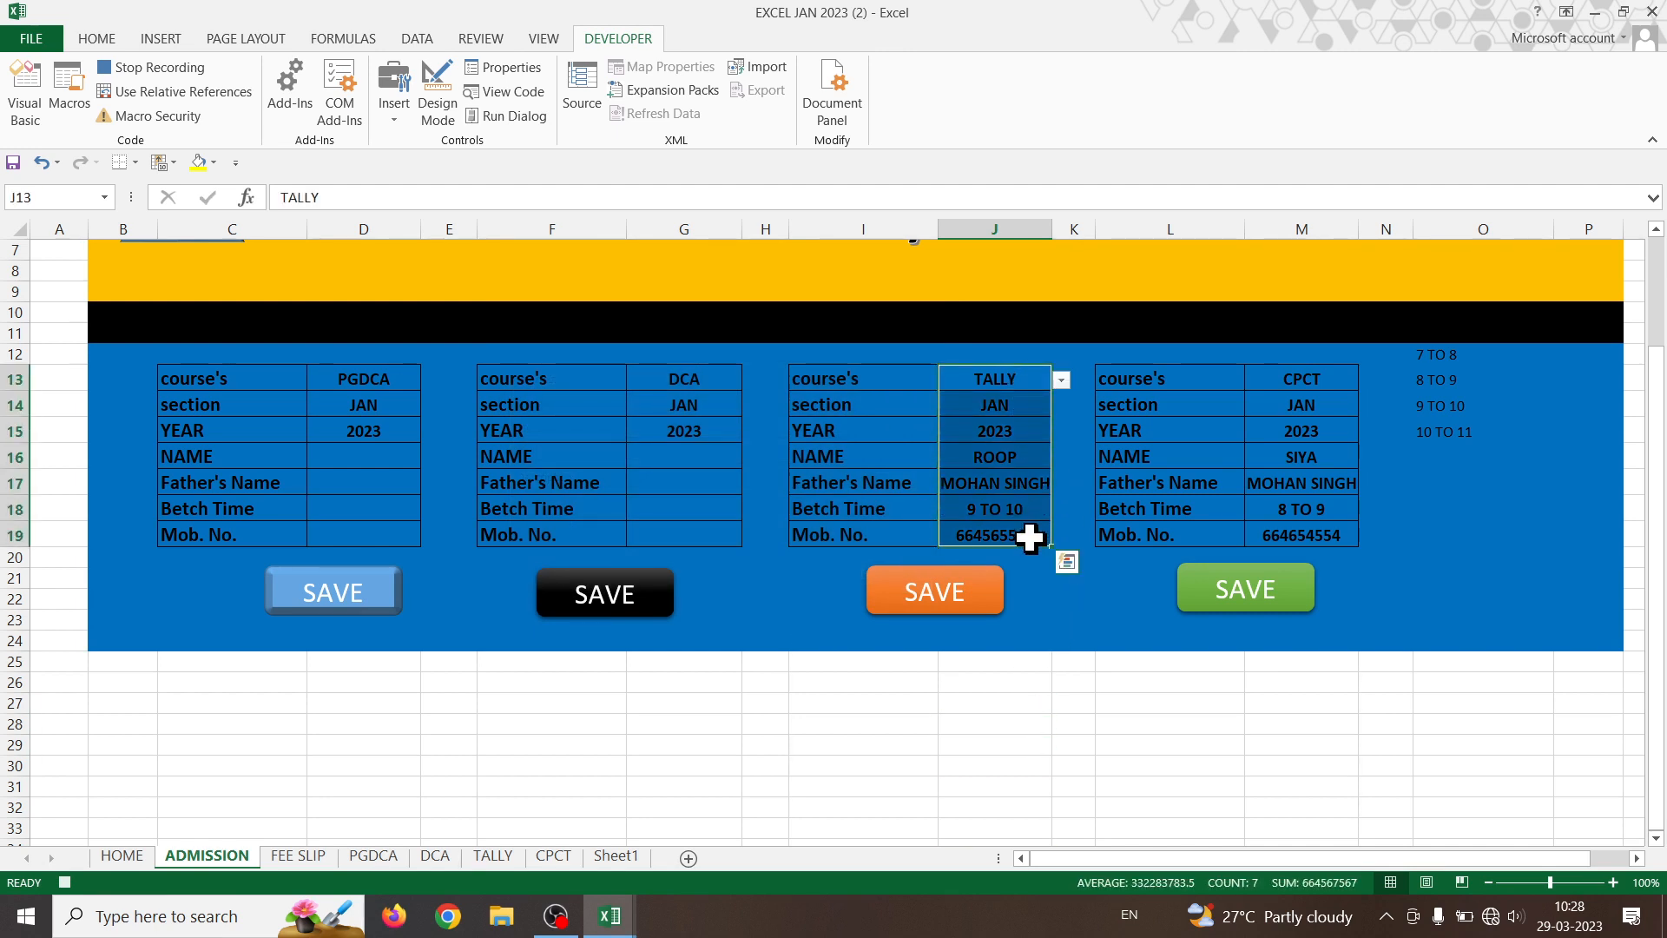
pyautogui.hotkey('ctrl', 'c')
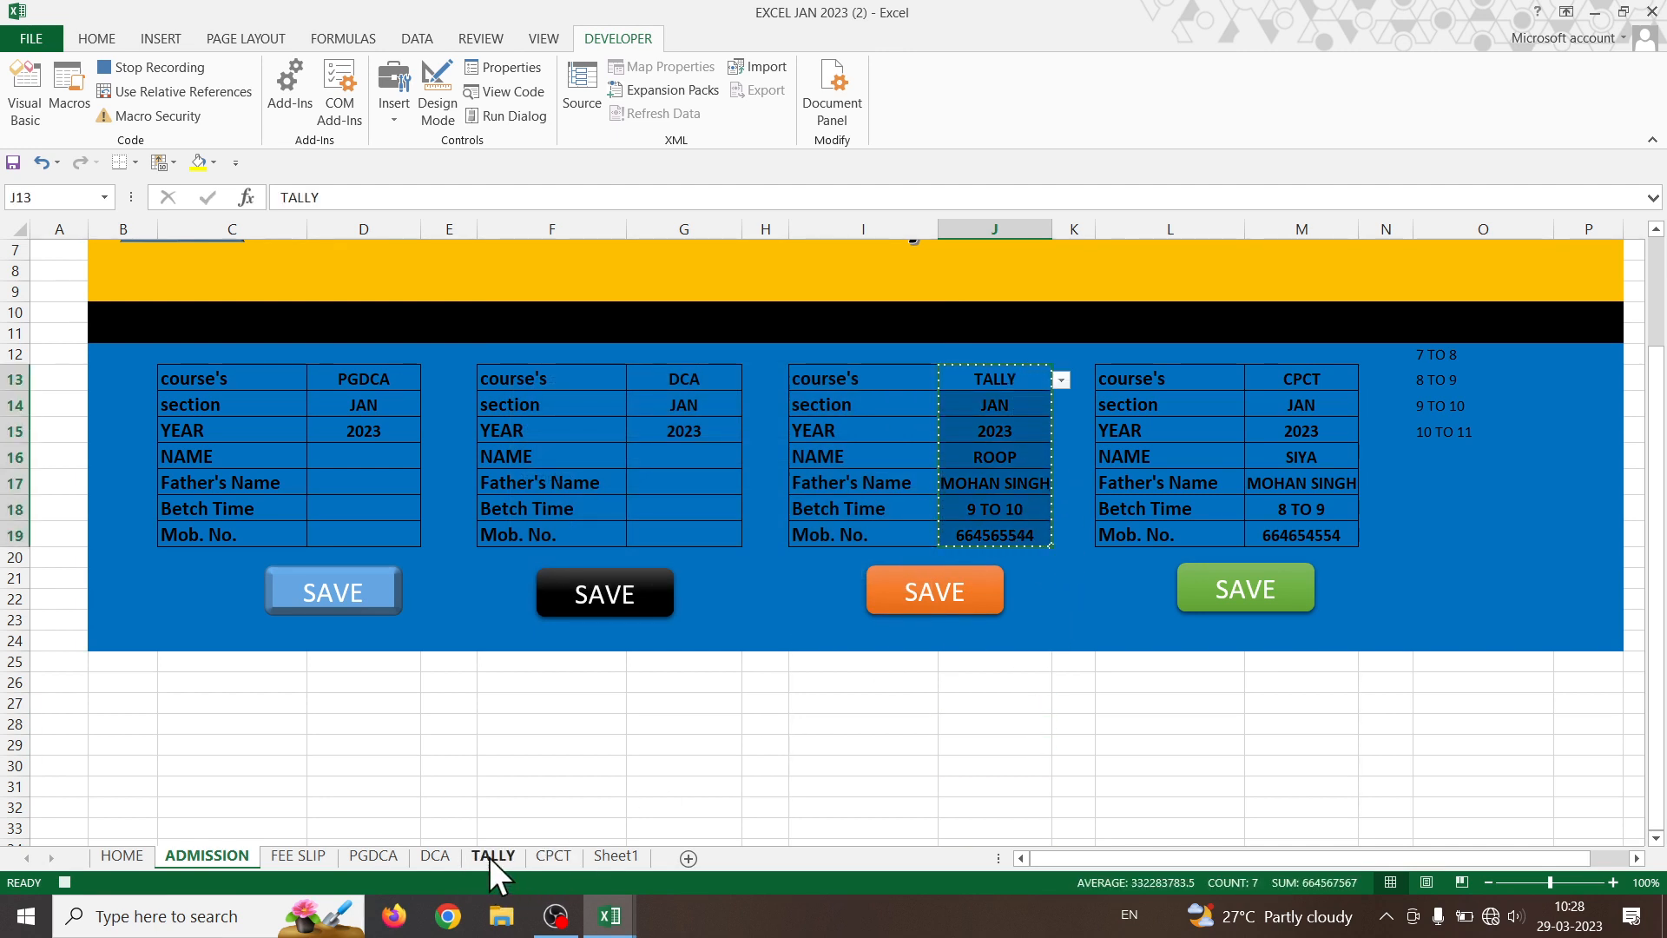
# - On the TALLY sheet, turn on relative references and select the first empty cell C5
pyautogui.click(492, 856)
pyautogui.moveTo(1317, 858); pyautogui.dragTo(1119, 863)
pyautogui.click(336, 252)
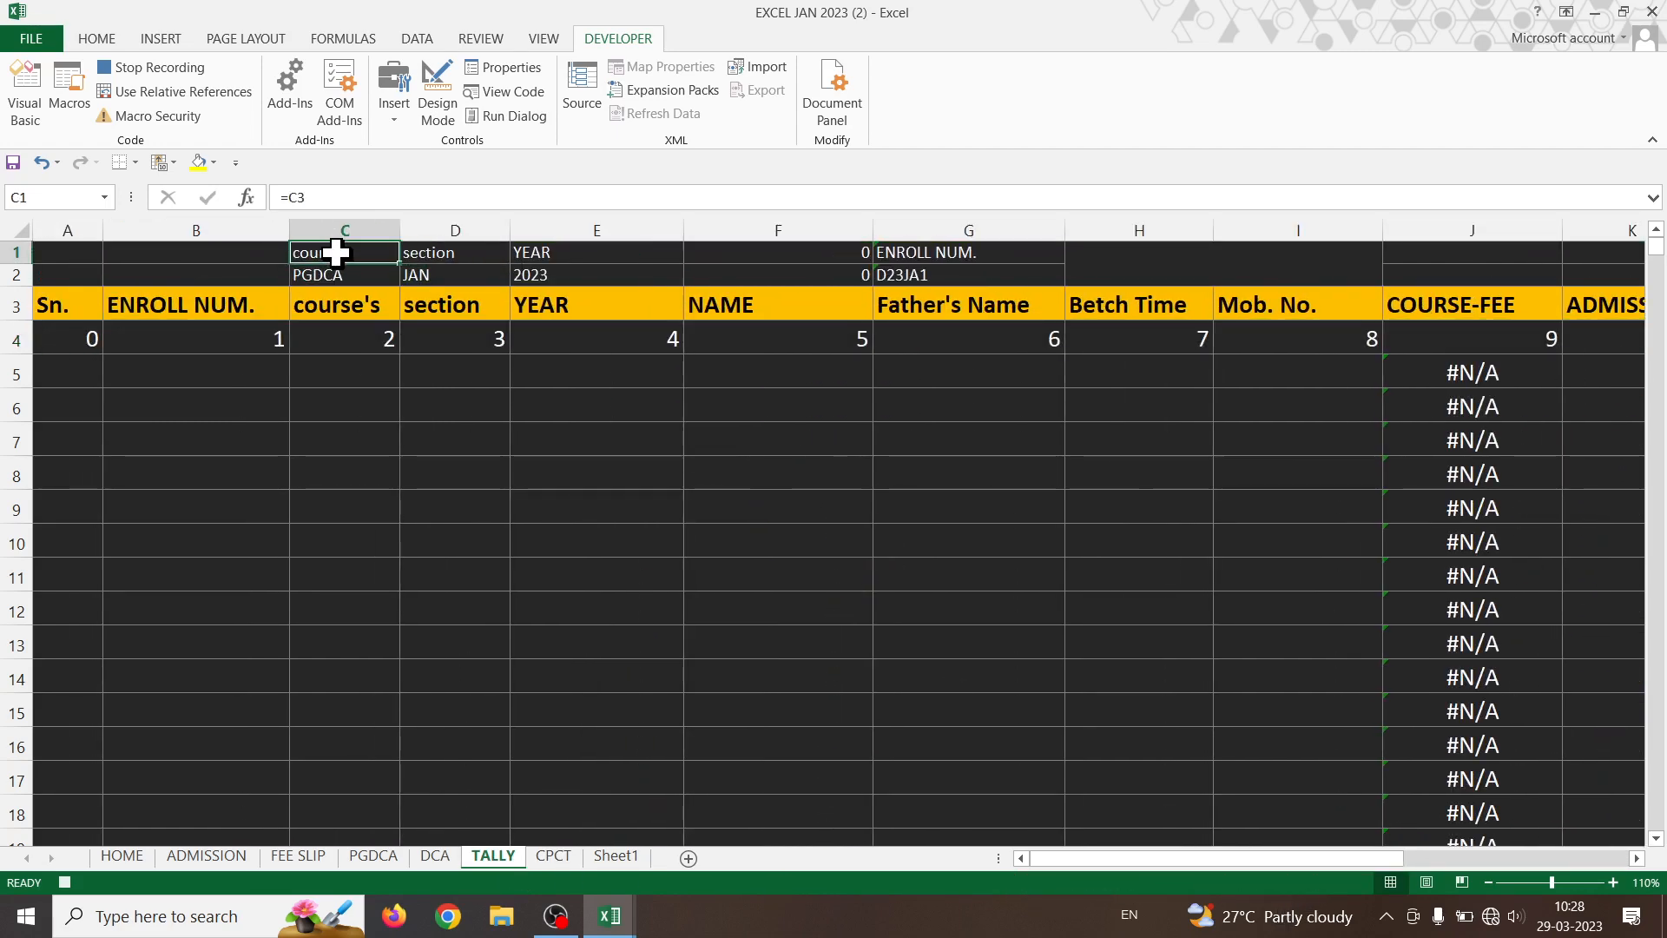
pyautogui.press('Down')
pyautogui.press('Down')
pyautogui.press('Down')
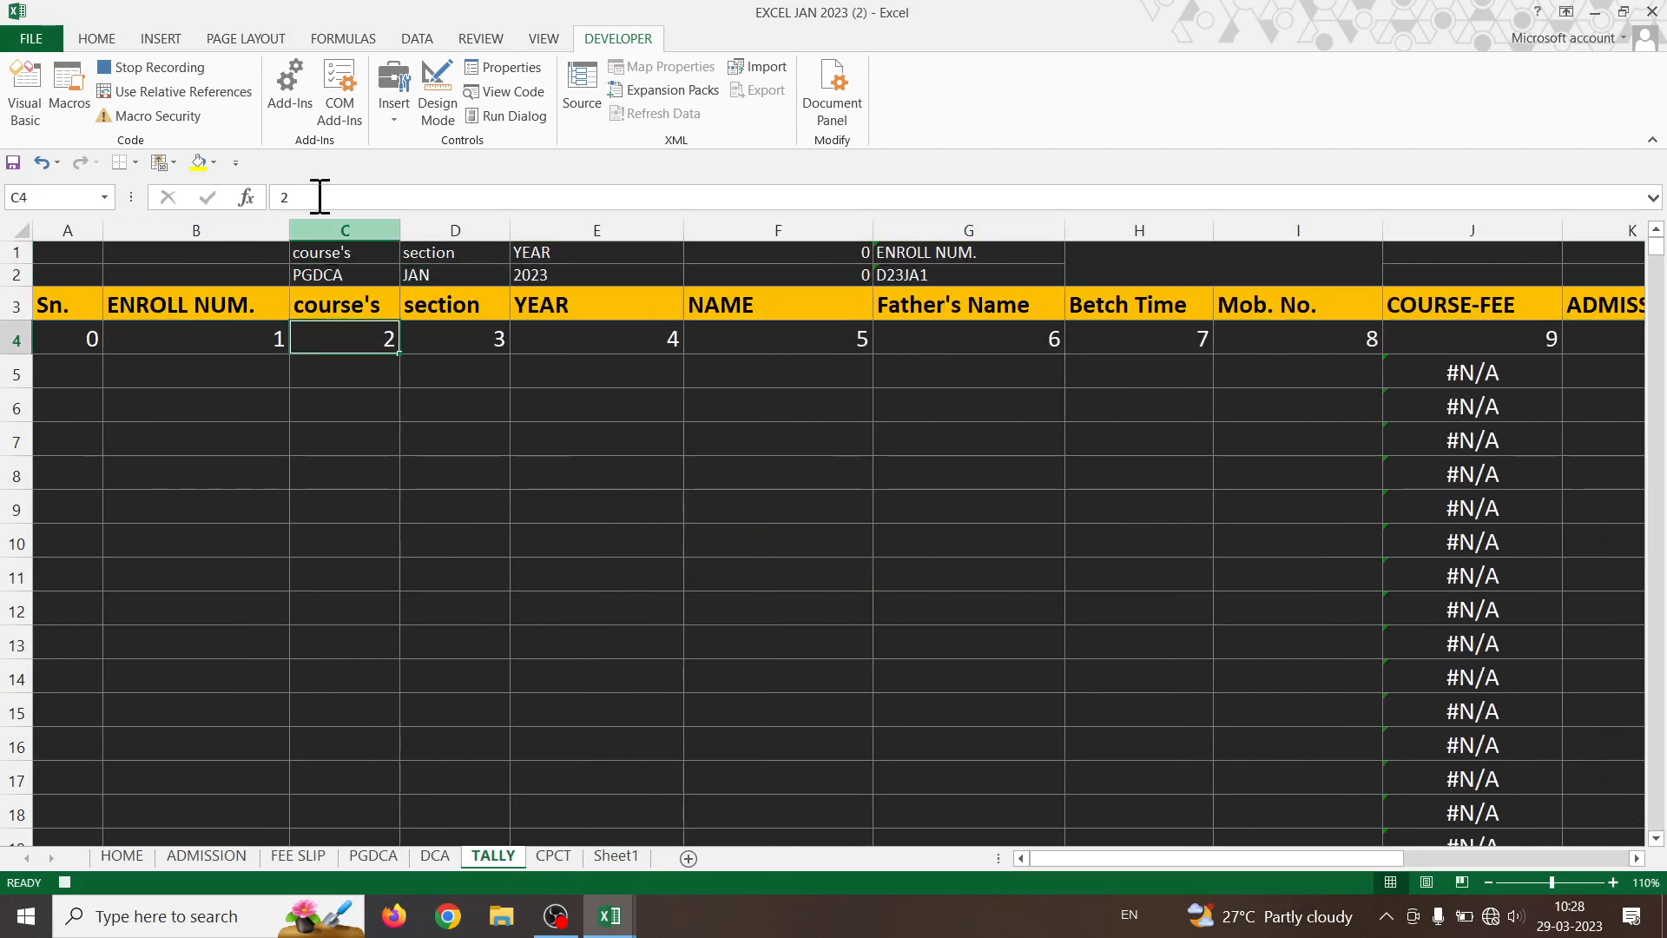
pyautogui.click(228, 91)
pyautogui.press('Down')
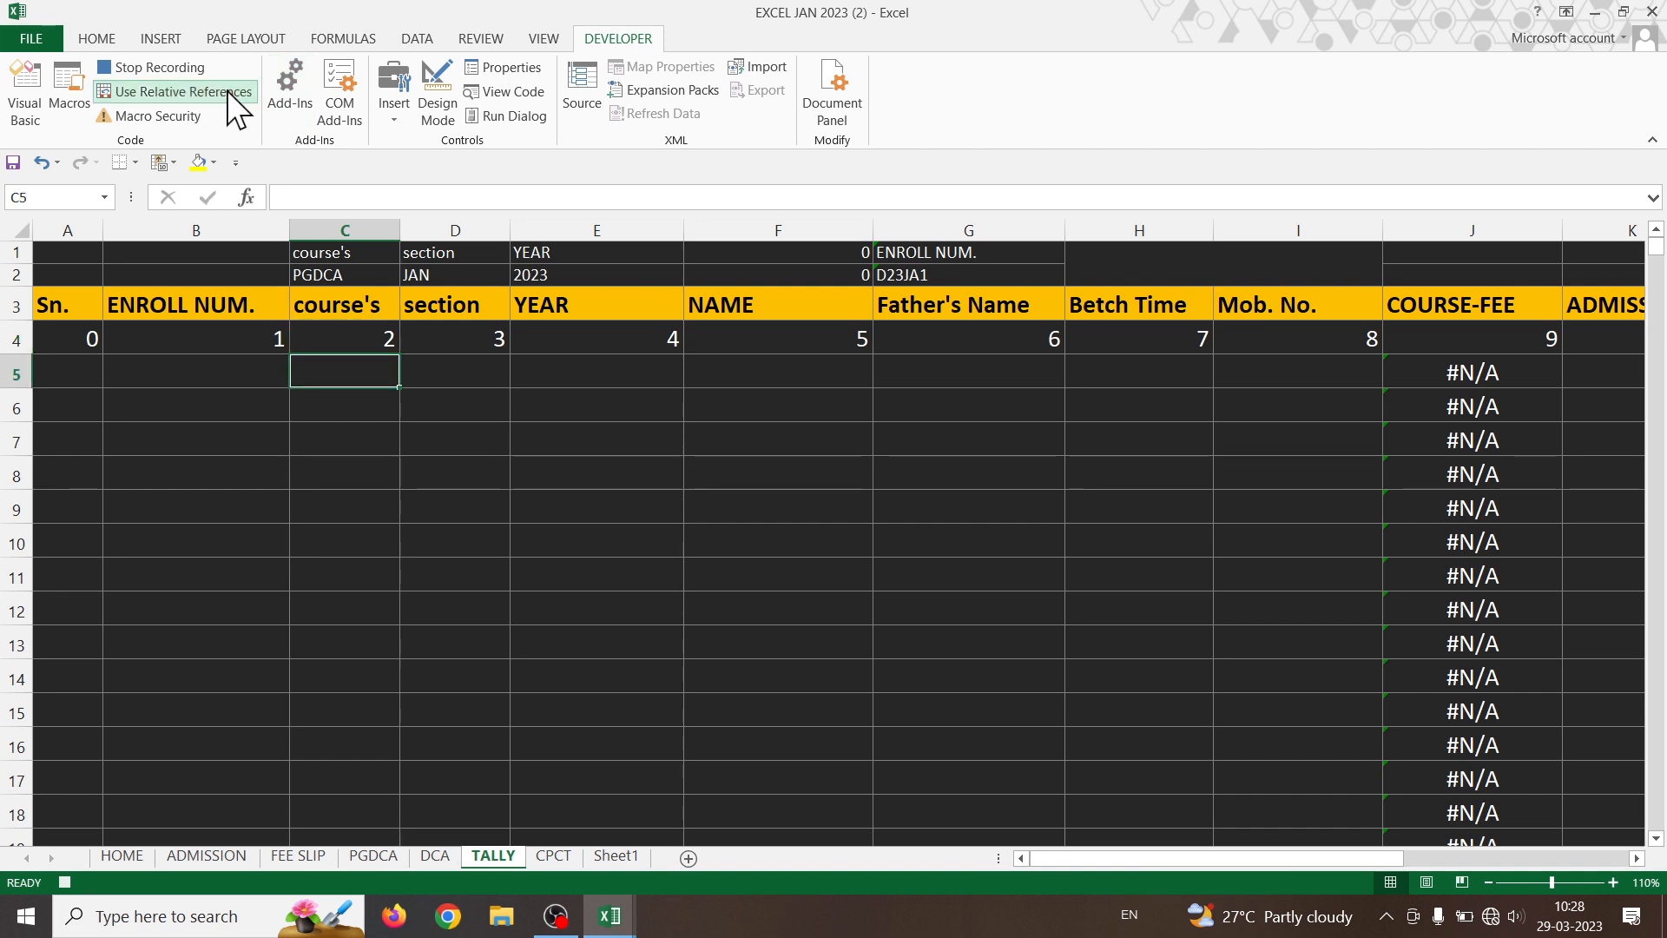
# - Paste the TALLY record into row 5 as transposed values, then return to ADMISSION
pyautogui.click(106, 44)
pyautogui.click(26, 118)
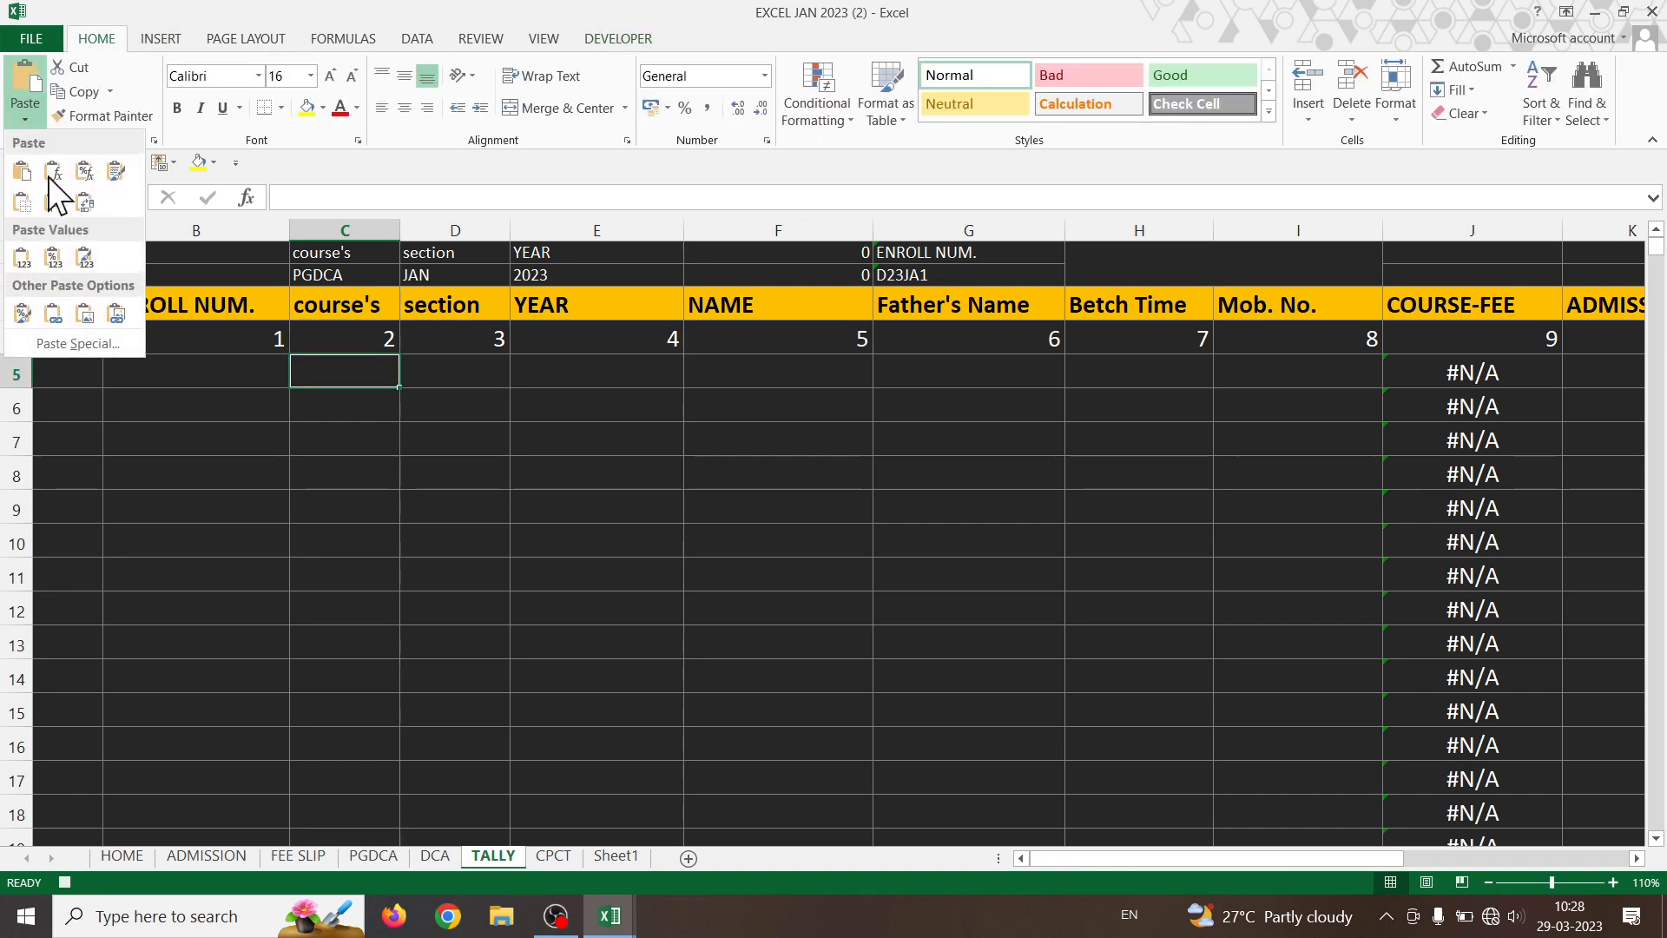
pyautogui.click(69, 342)
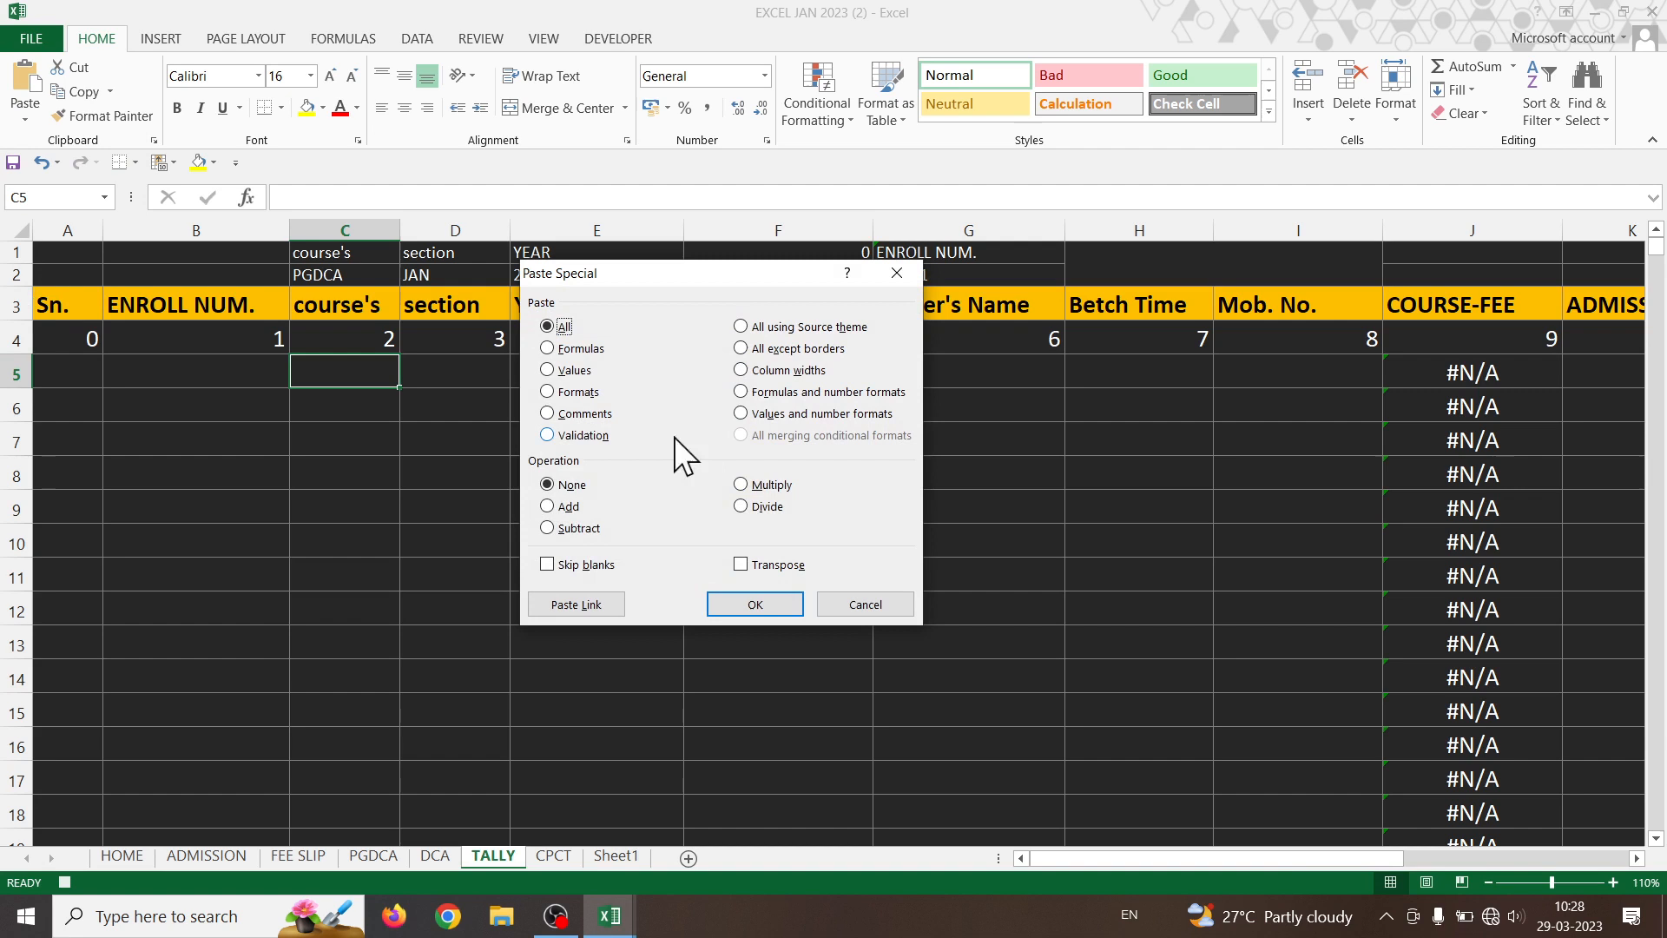
pyautogui.click(574, 370)
pyautogui.click(748, 606)
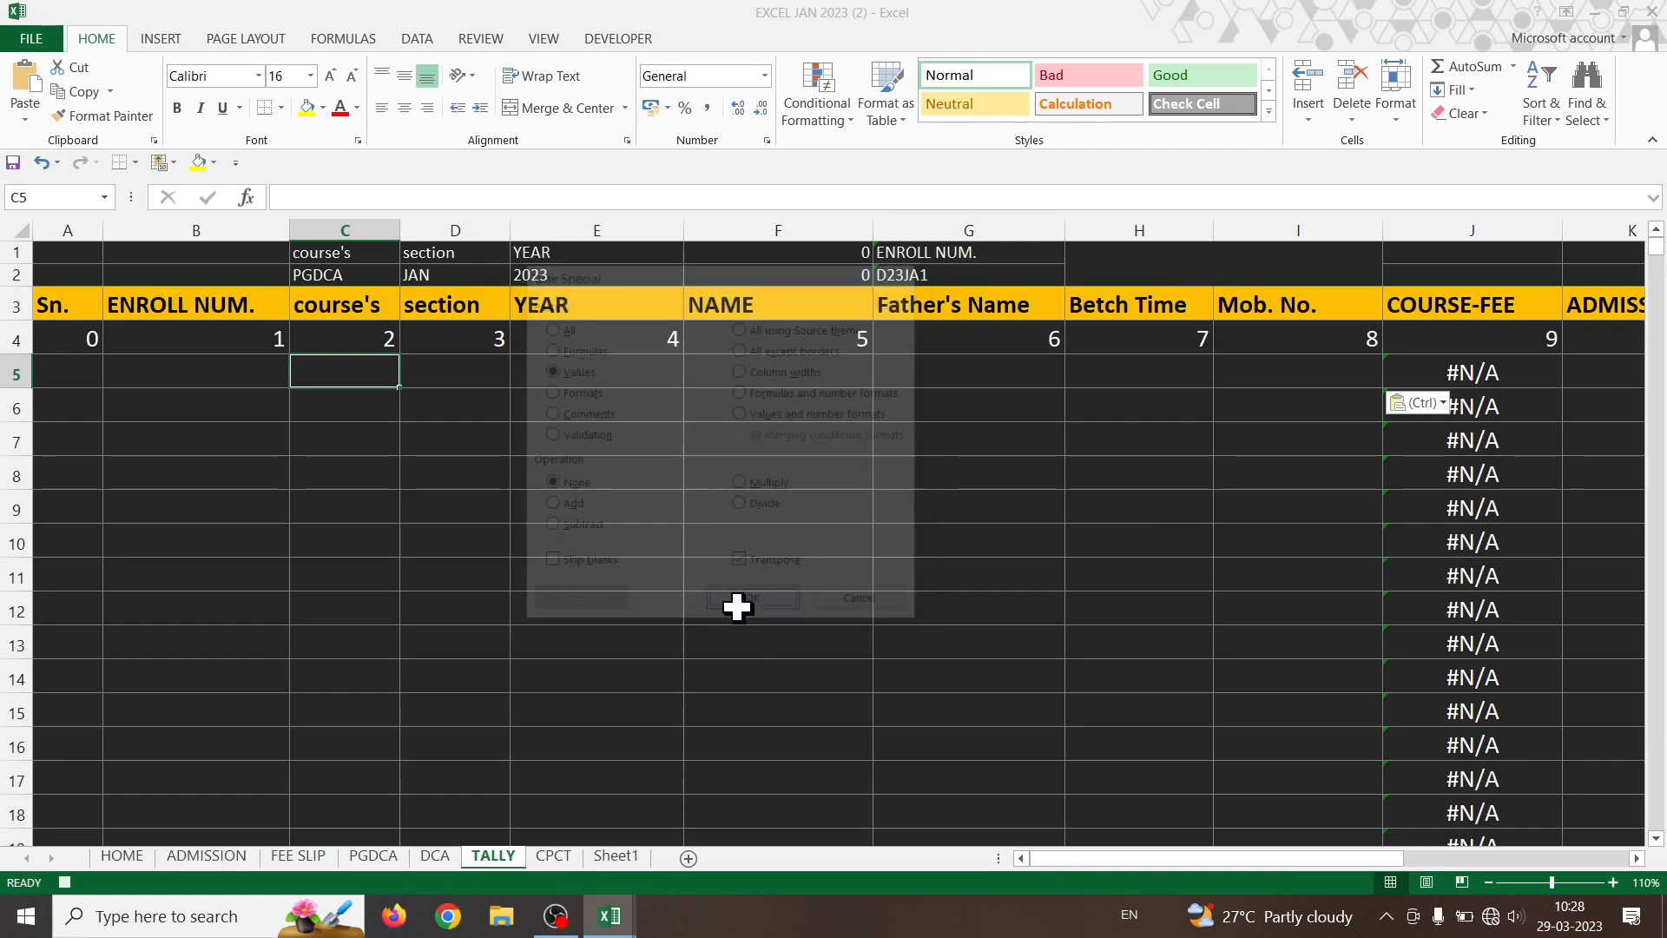
pyautogui.click(321, 398)
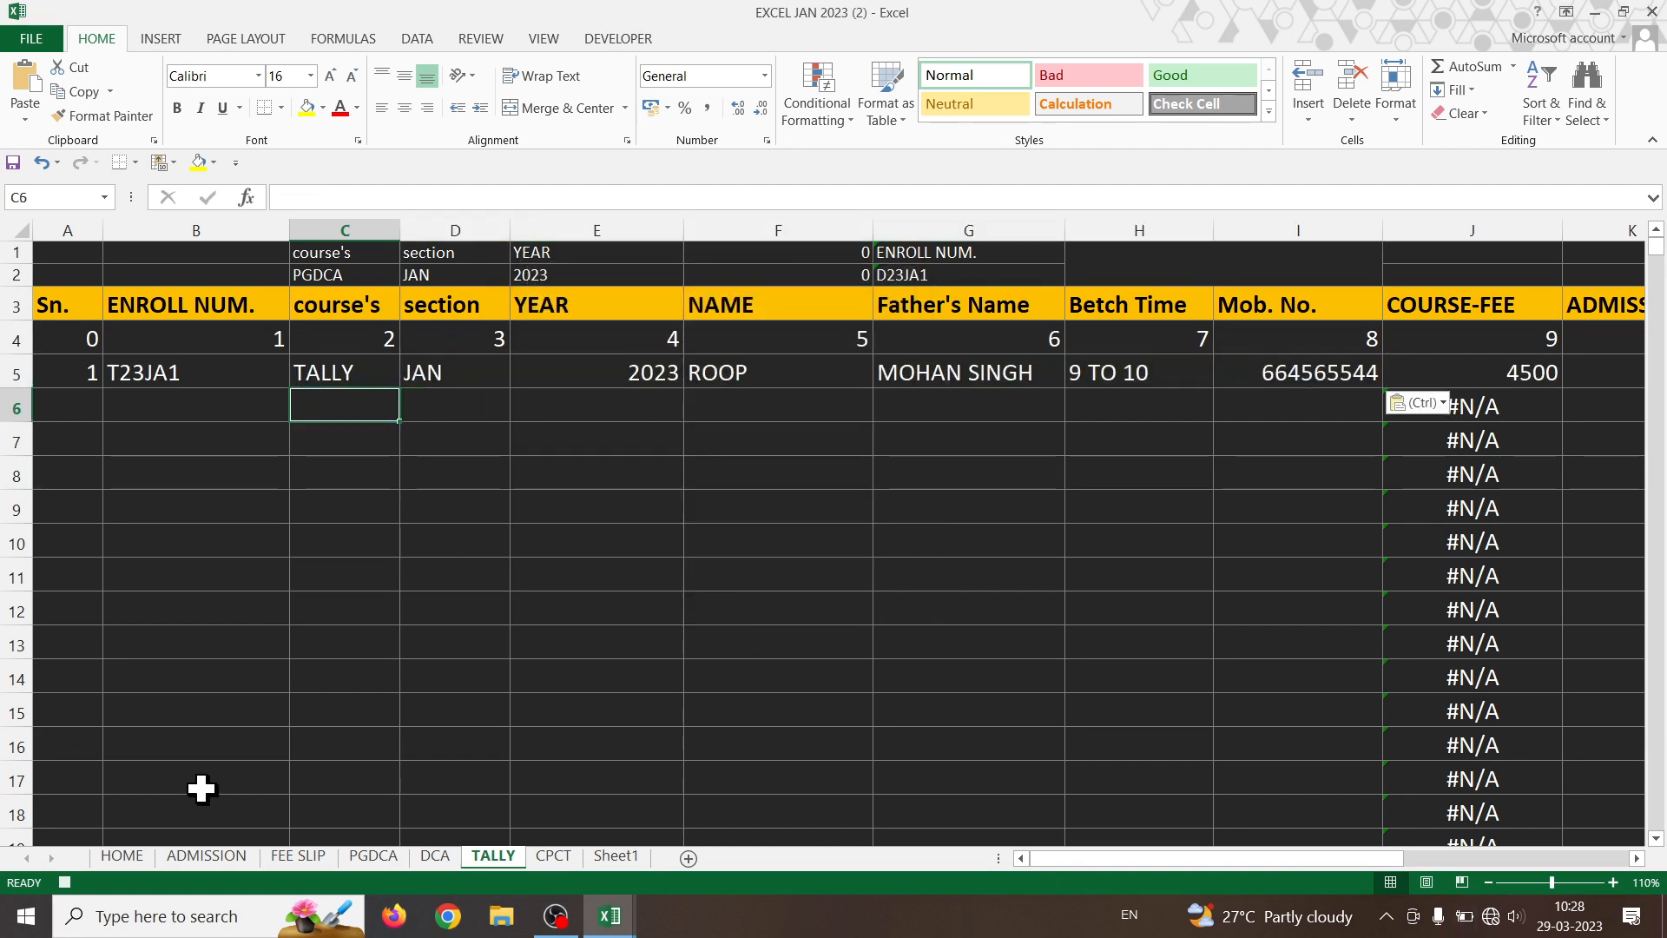
pyautogui.click(209, 857)
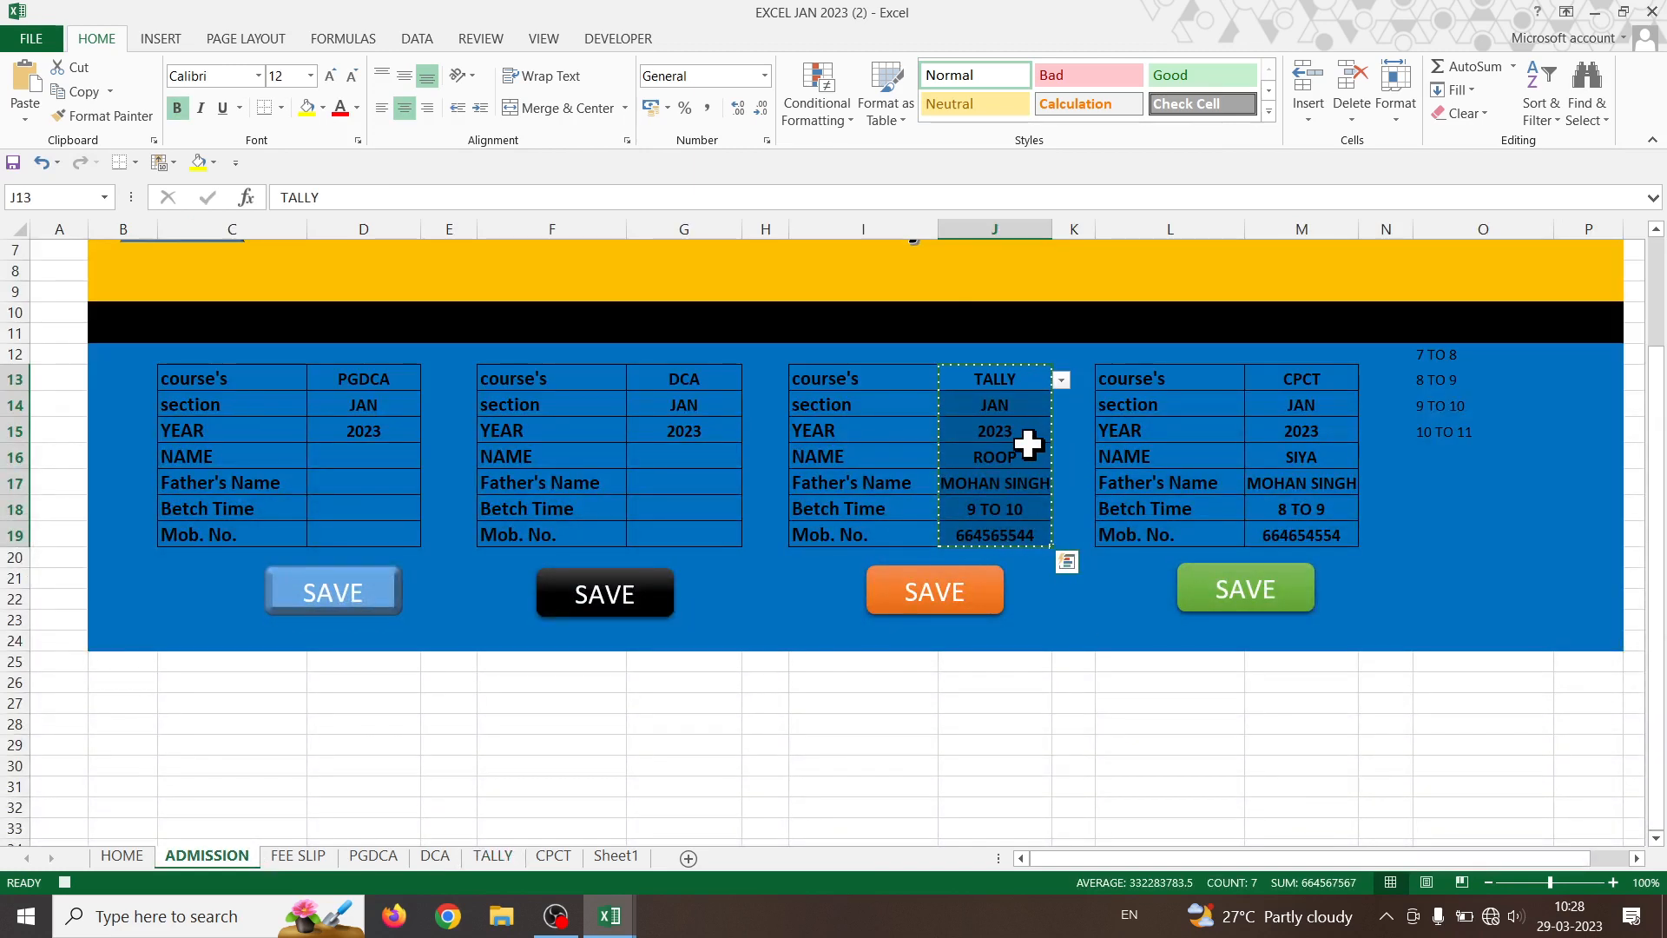
# - Clear the TALLY form's J16:J19 entries and stop the macro recording
pyautogui.moveTo(1024, 458); pyautogui.dragTo(1031, 528)
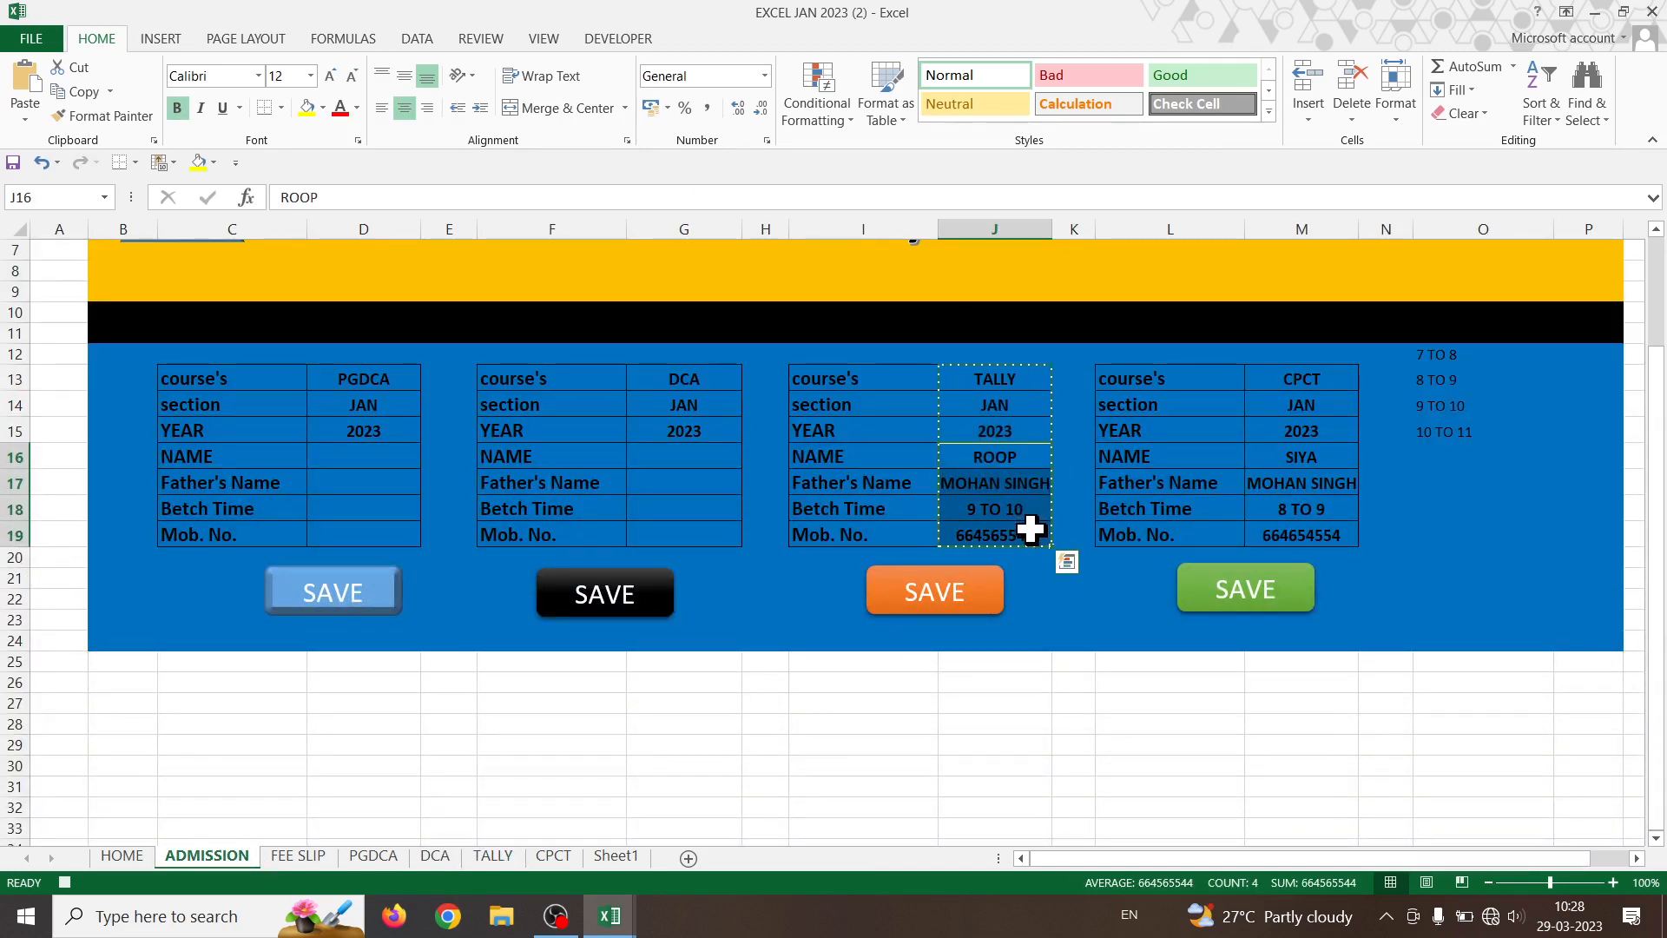
pyautogui.press('Delete')
pyautogui.click(1027, 456)
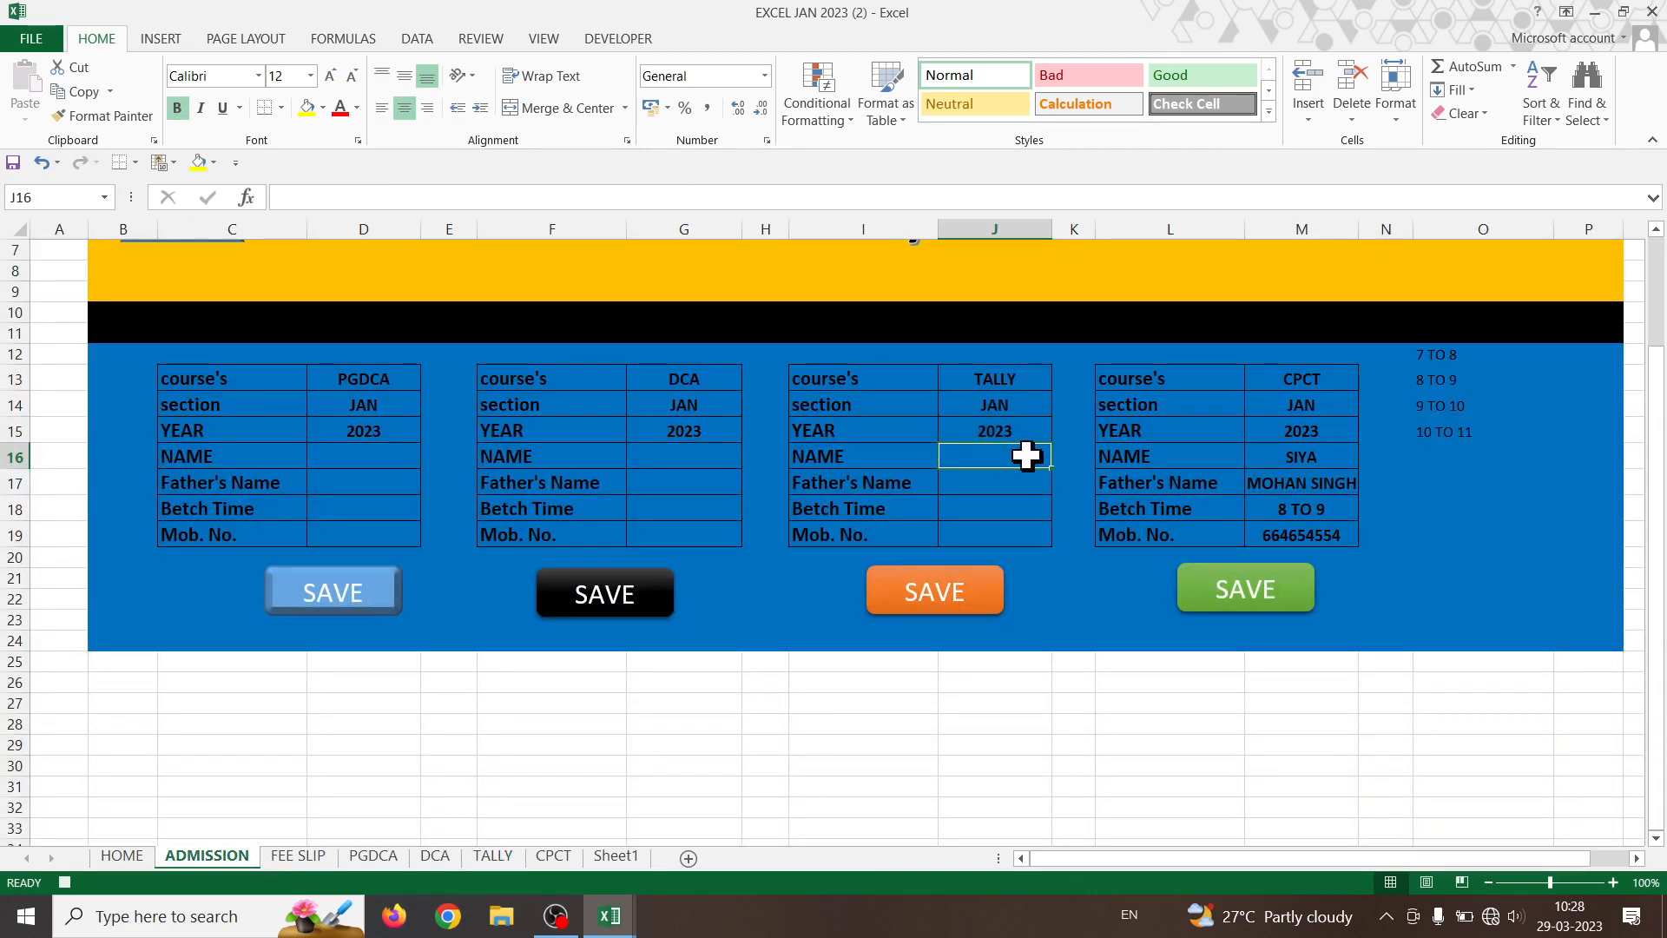
pyautogui.click(618, 38)
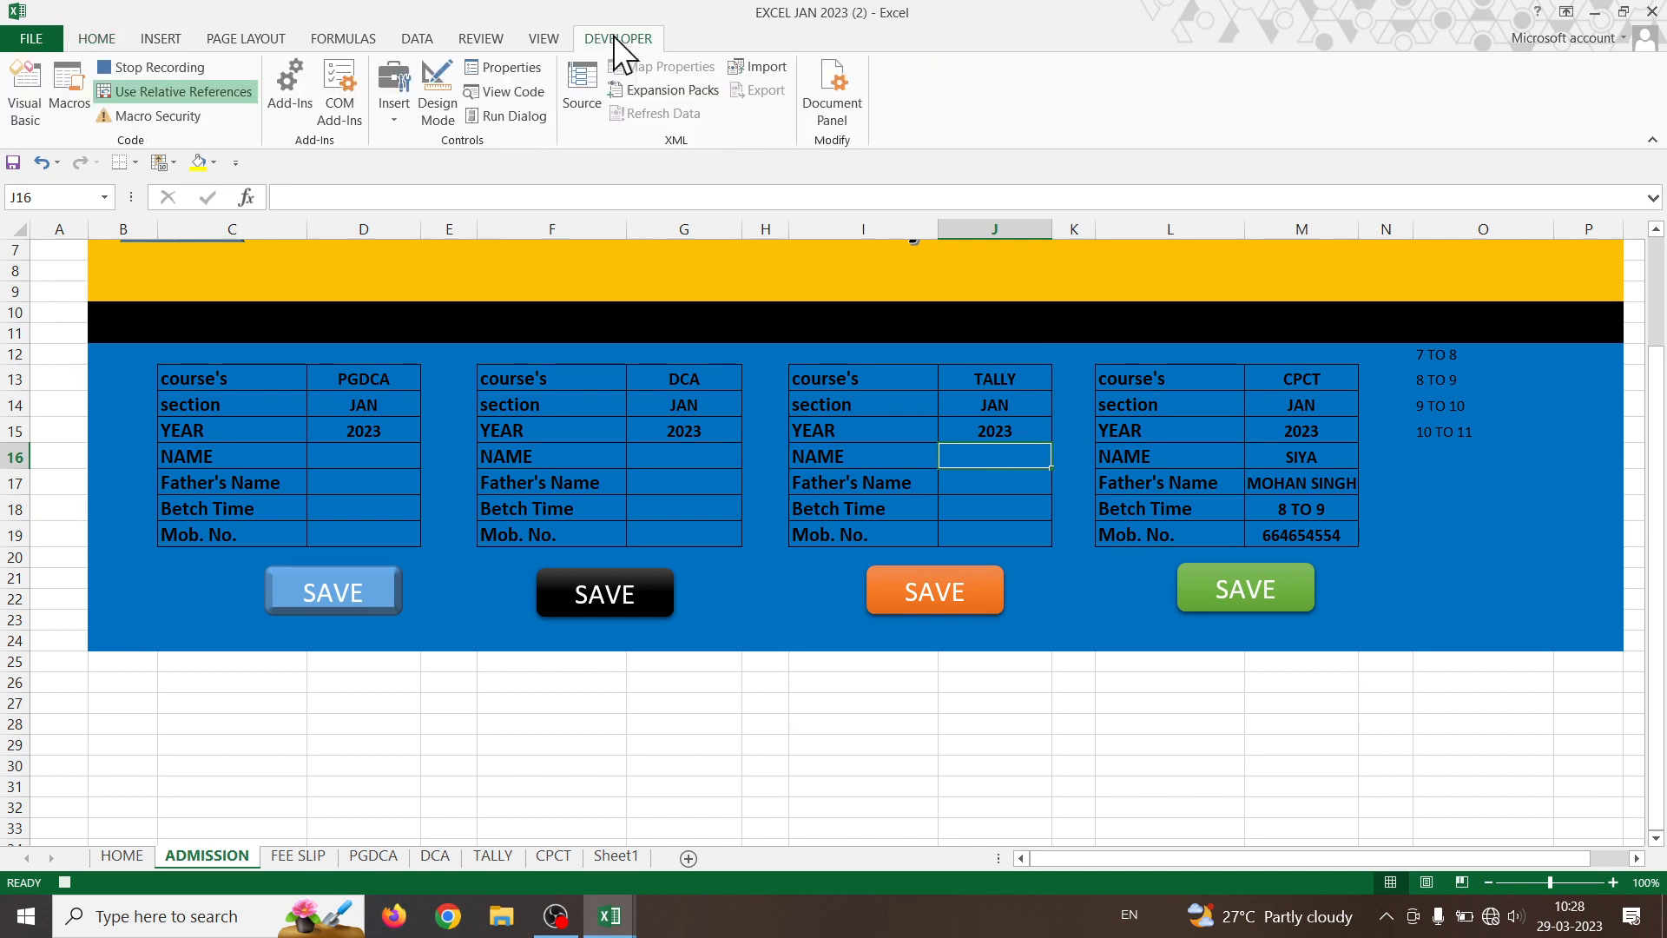
pyautogui.click(187, 68)
# - Assign the ADDTALLY123 macro to the orange TALLY SAVE button
pyautogui.rightClick(985, 610)
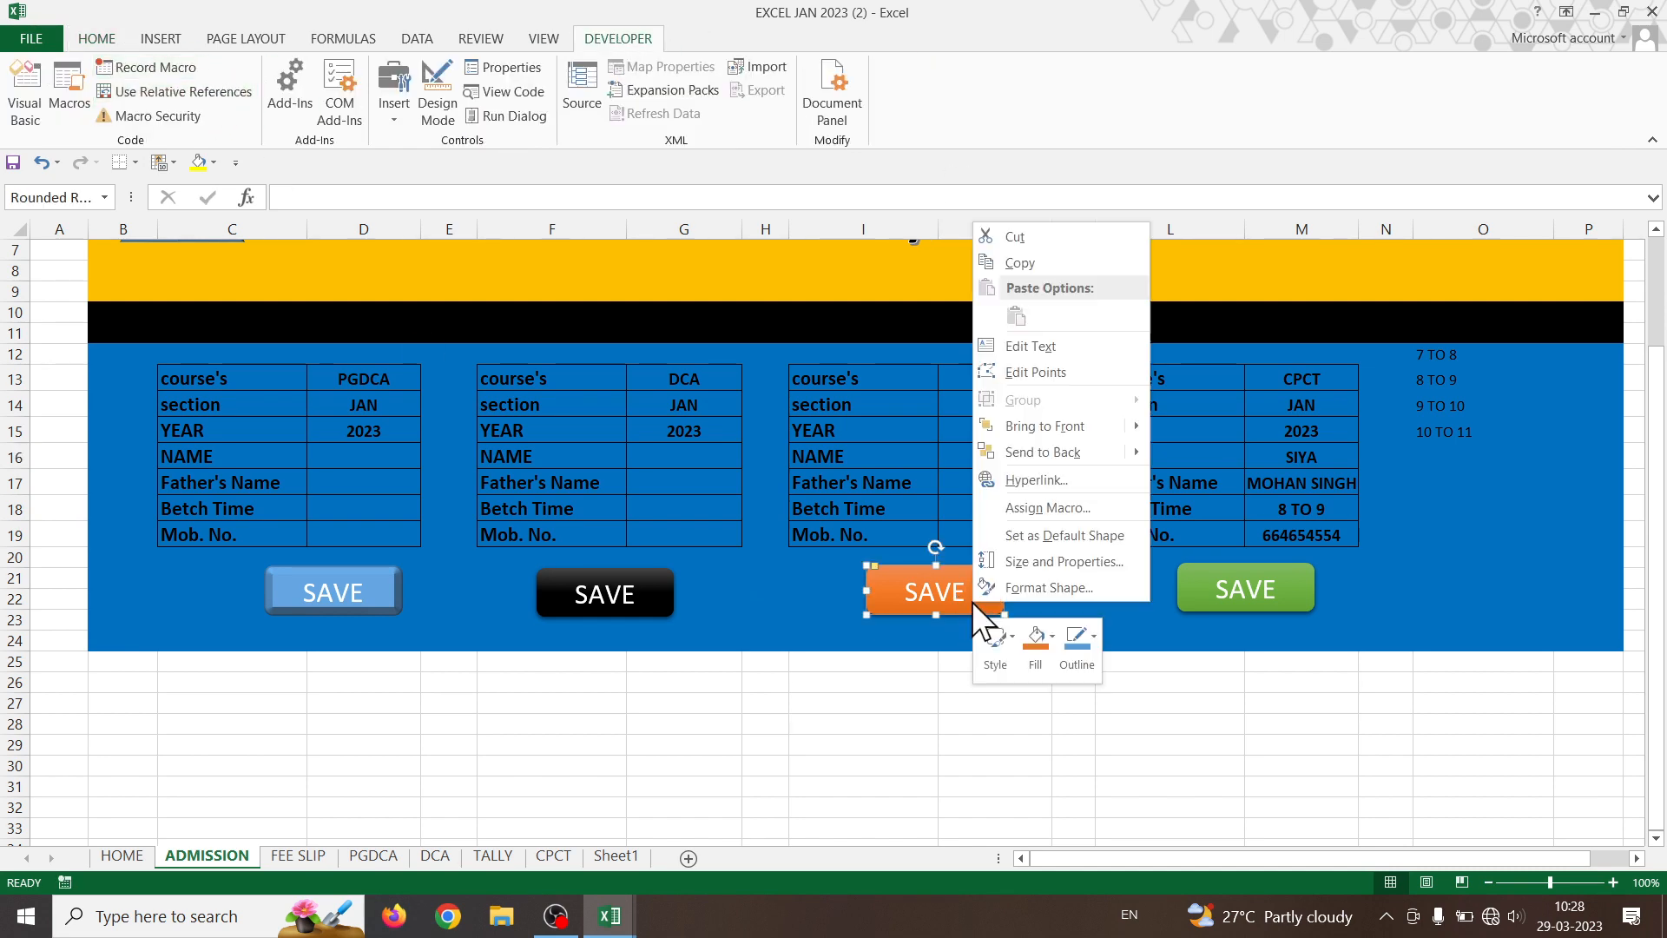
pyautogui.click(1044, 512)
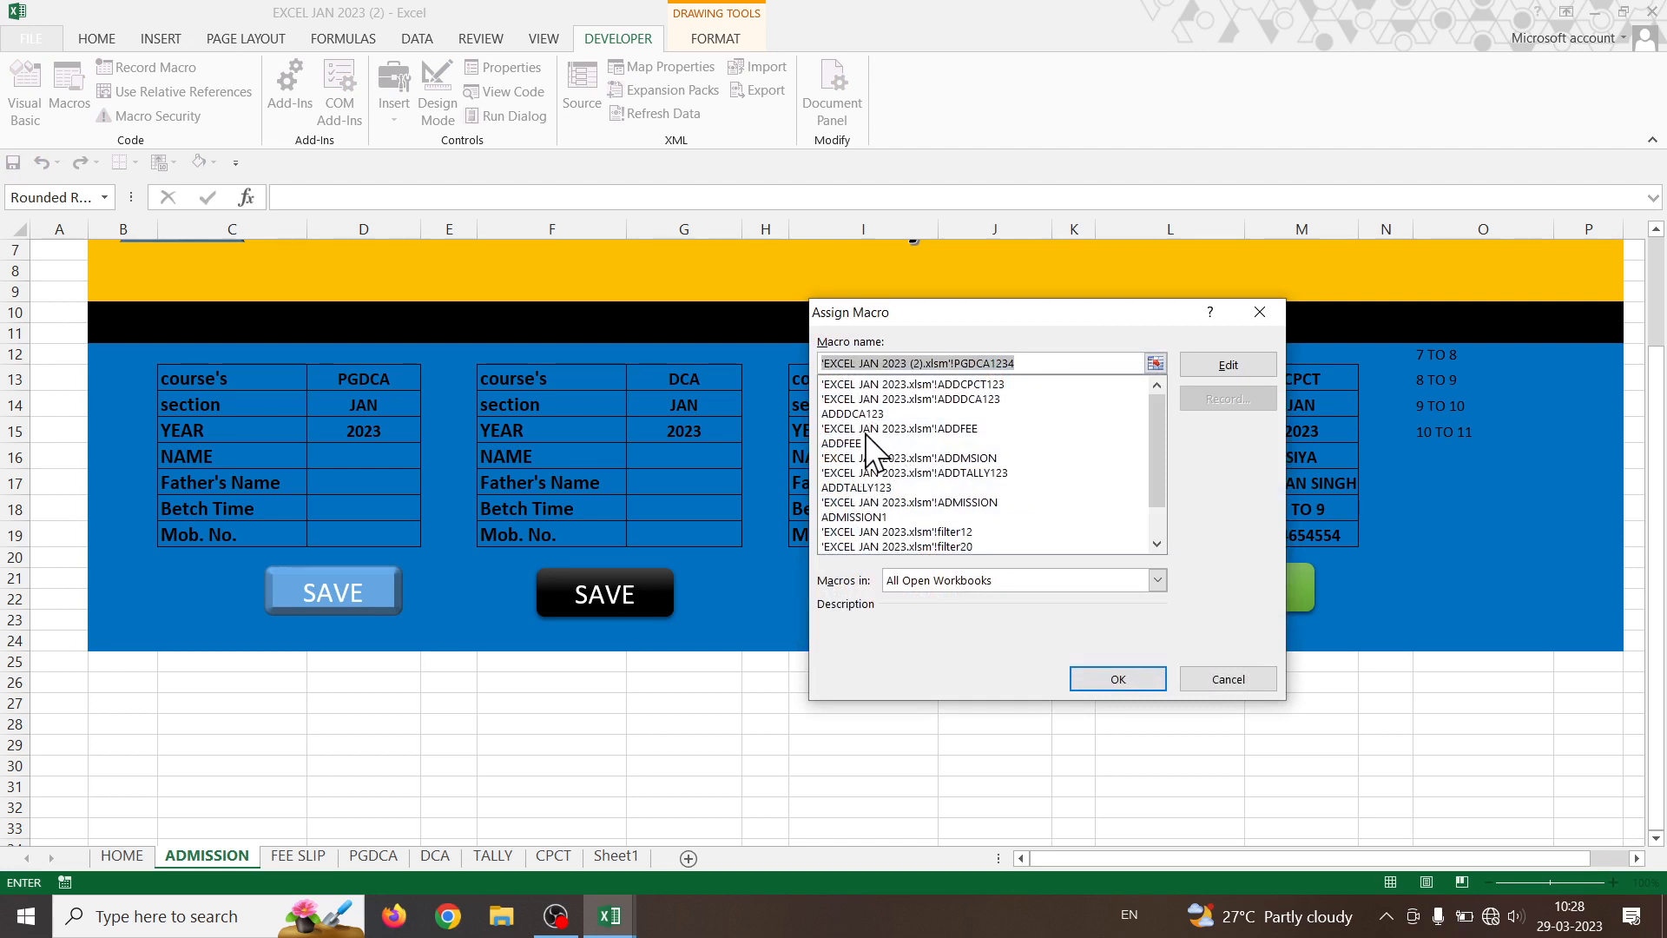
pyautogui.scroll(-1, 868, 413)
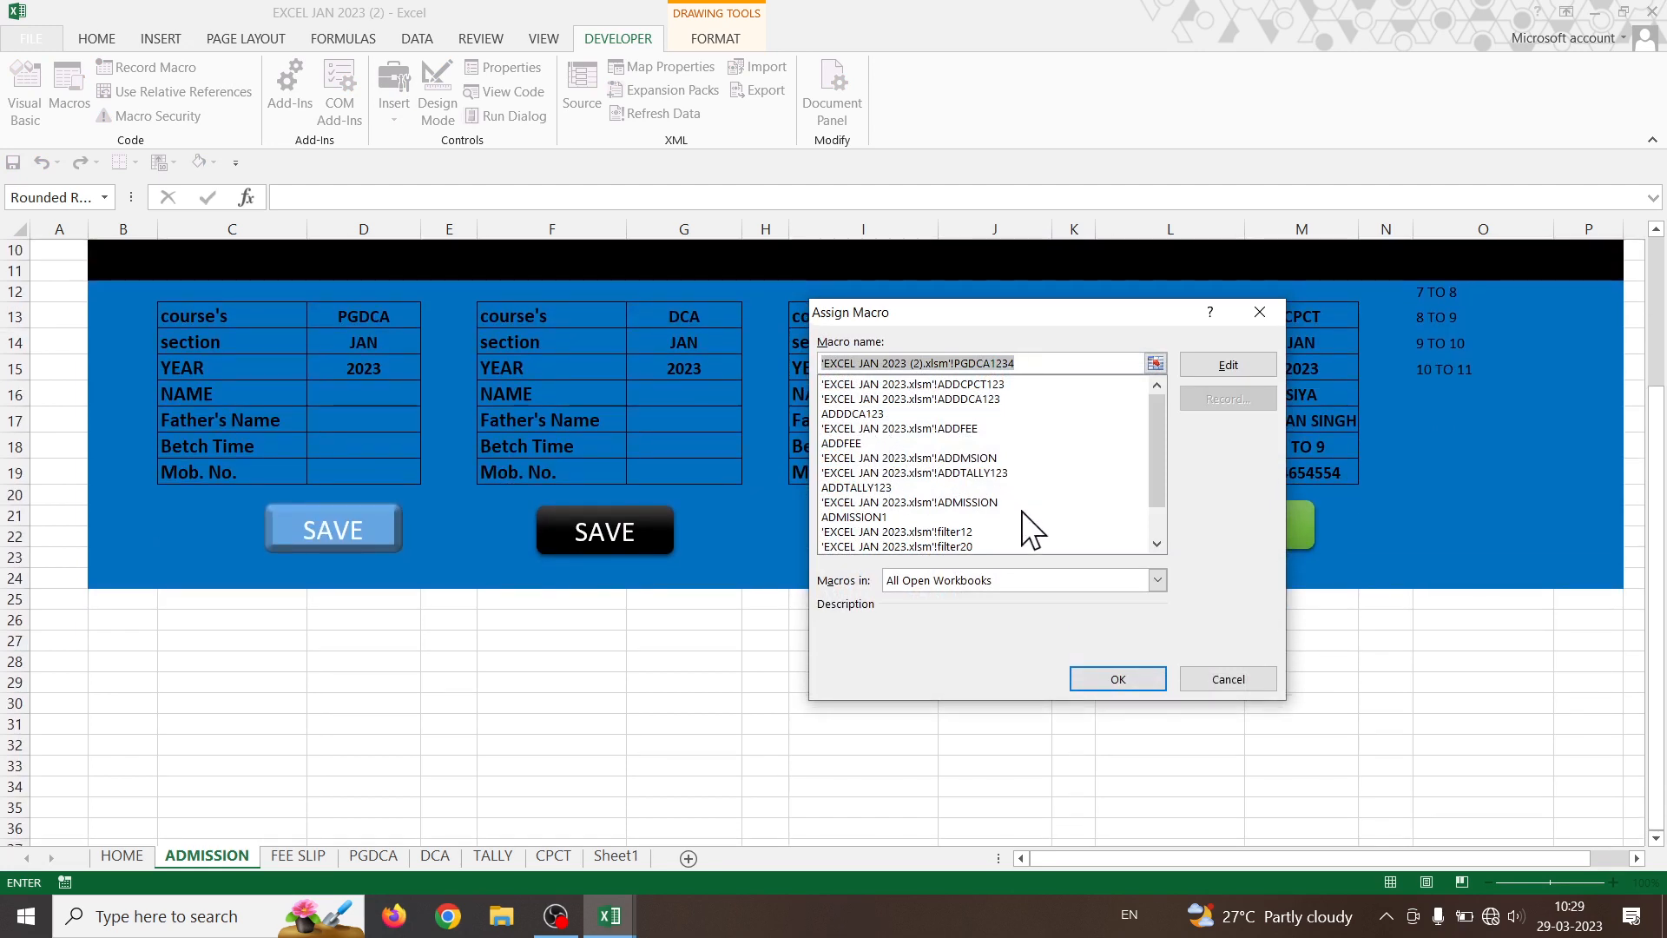
pyautogui.click(1011, 484)
pyautogui.scroll(-1, 1010, 483)
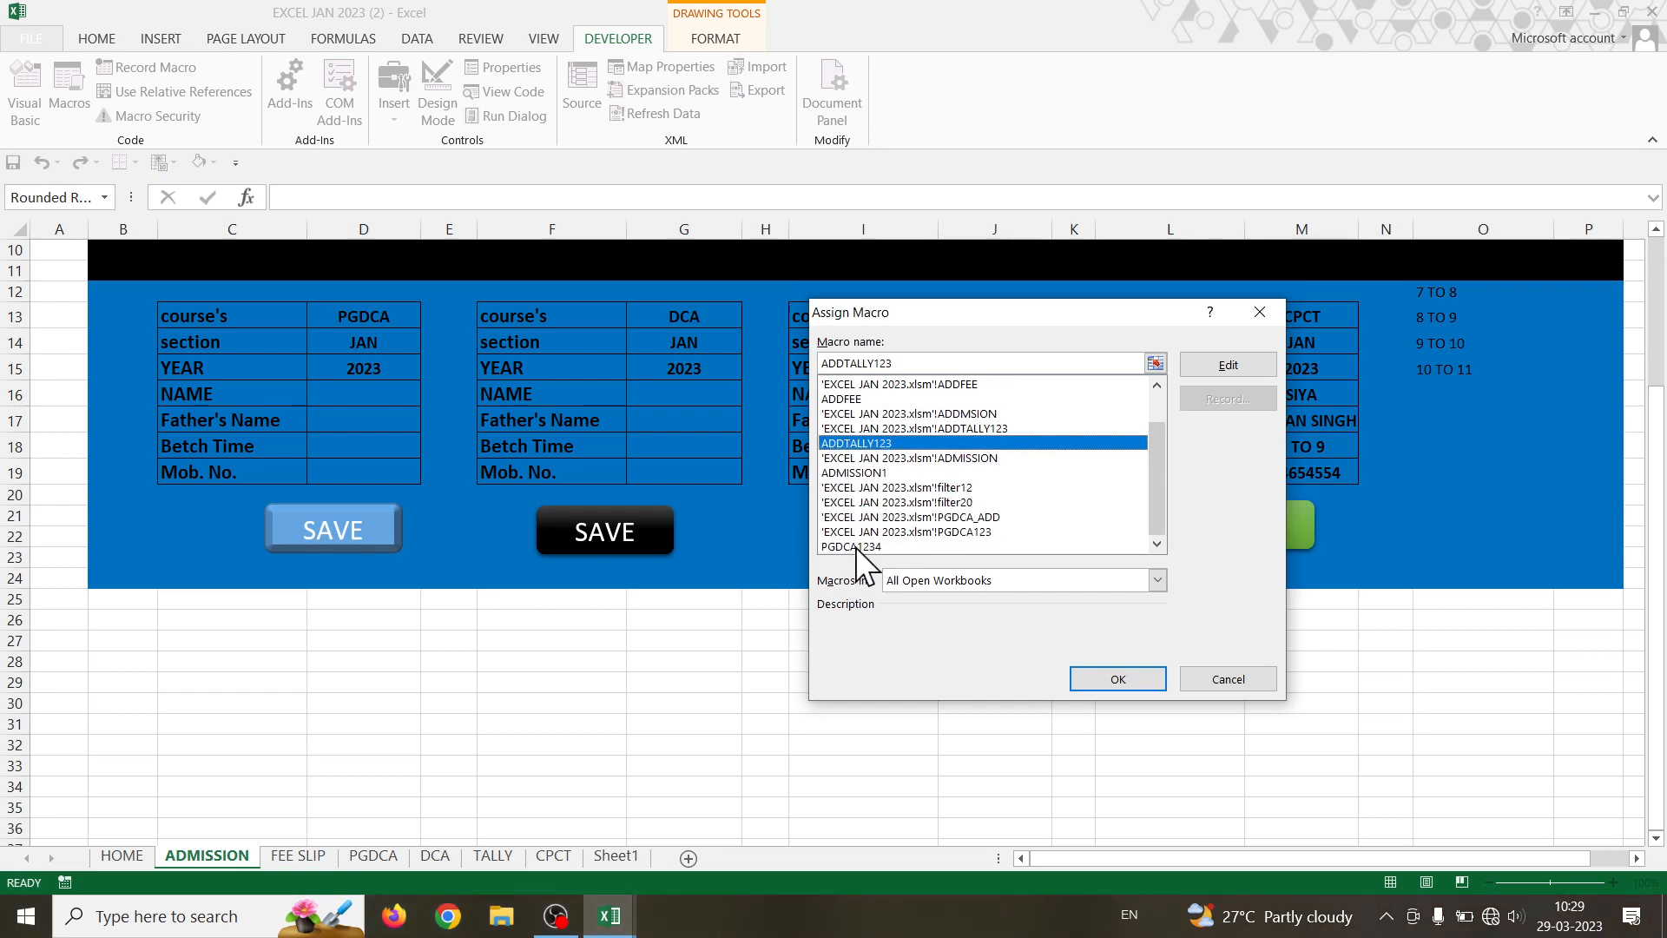
pyautogui.scroll(1, 856, 546)
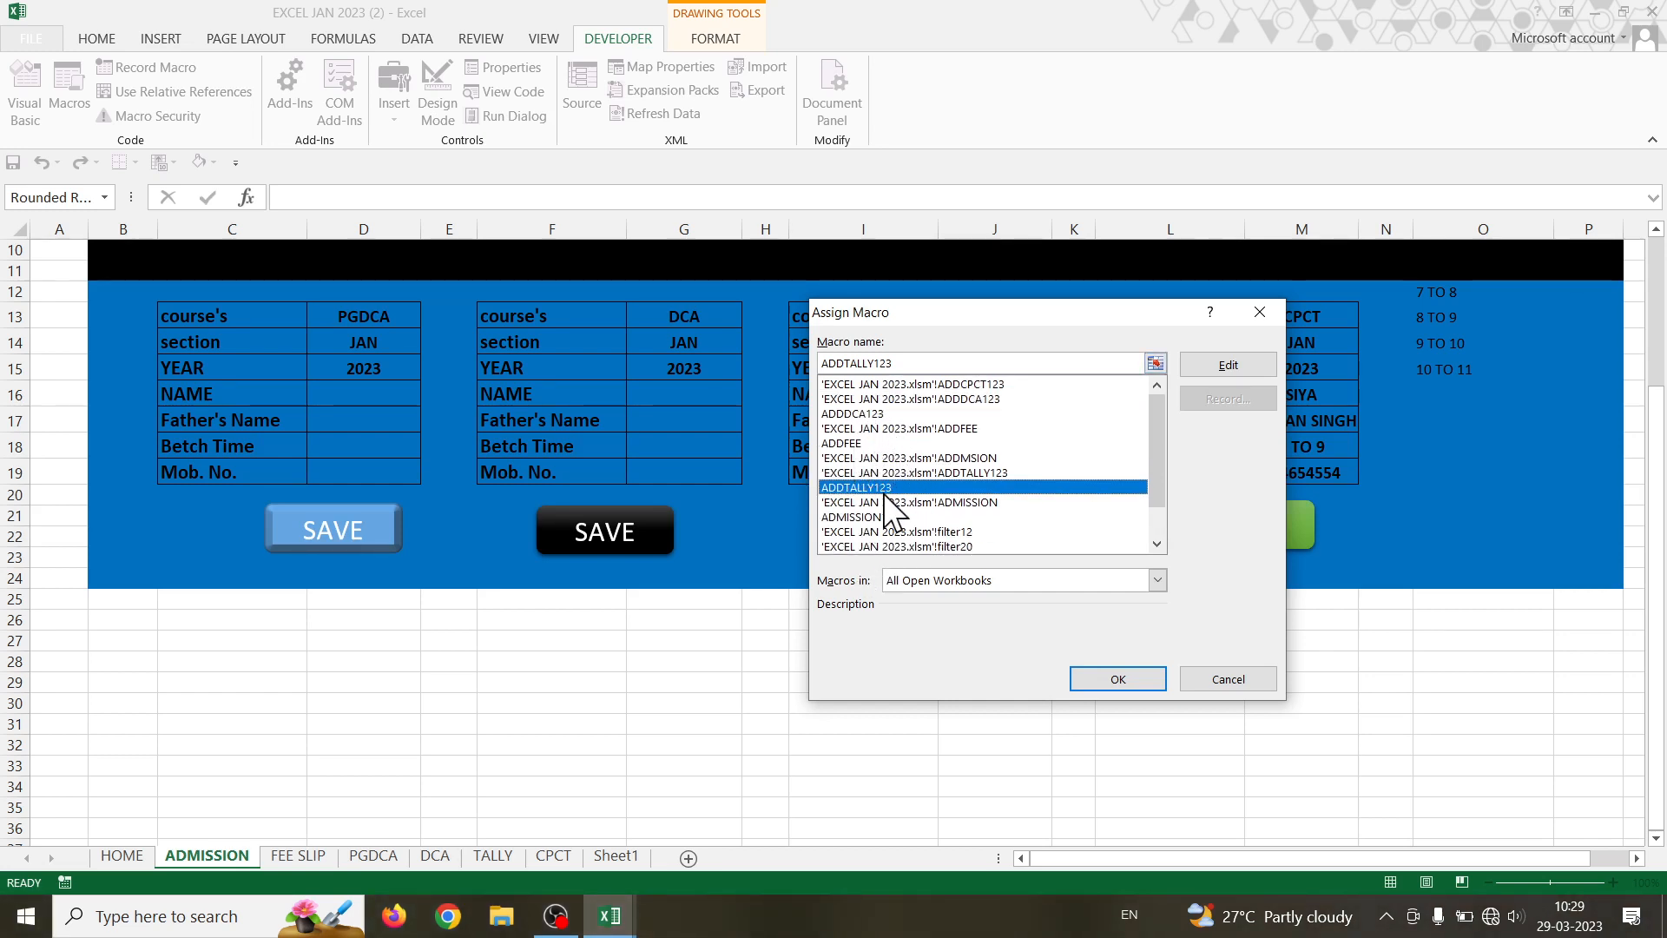
pyautogui.click(1103, 678)
pyautogui.click(1184, 701)
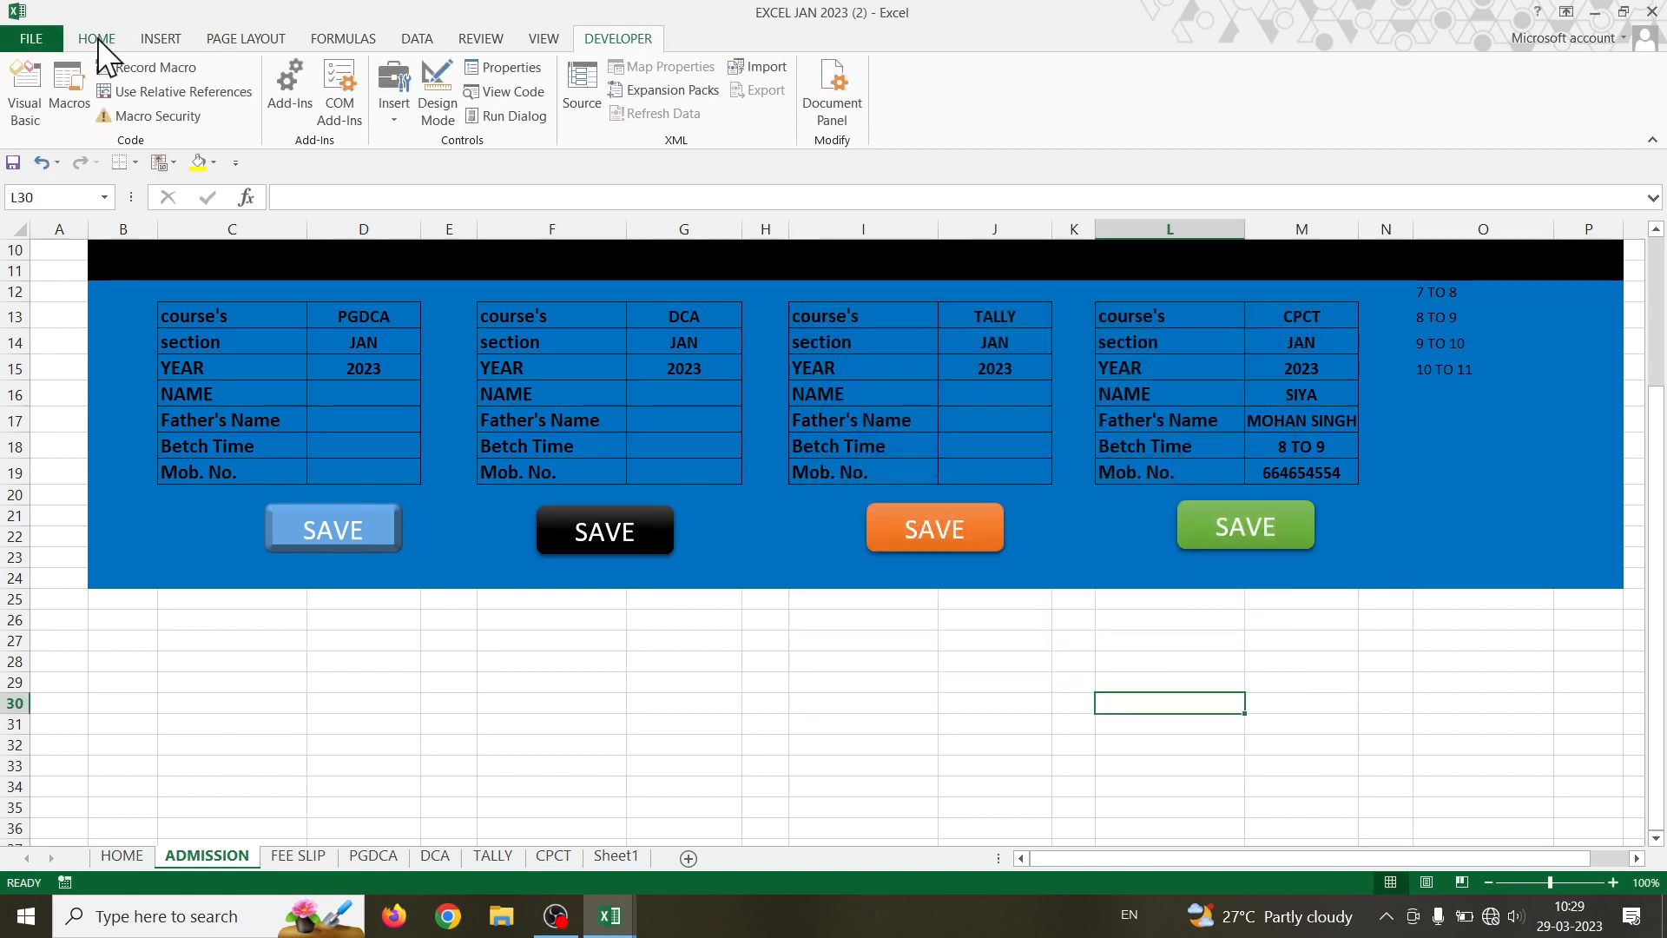
# - Start recording ADDCPCT123, copy CPCT values M13:M19, and select C5 on the CPCT sheet
pyautogui.click(143, 66)
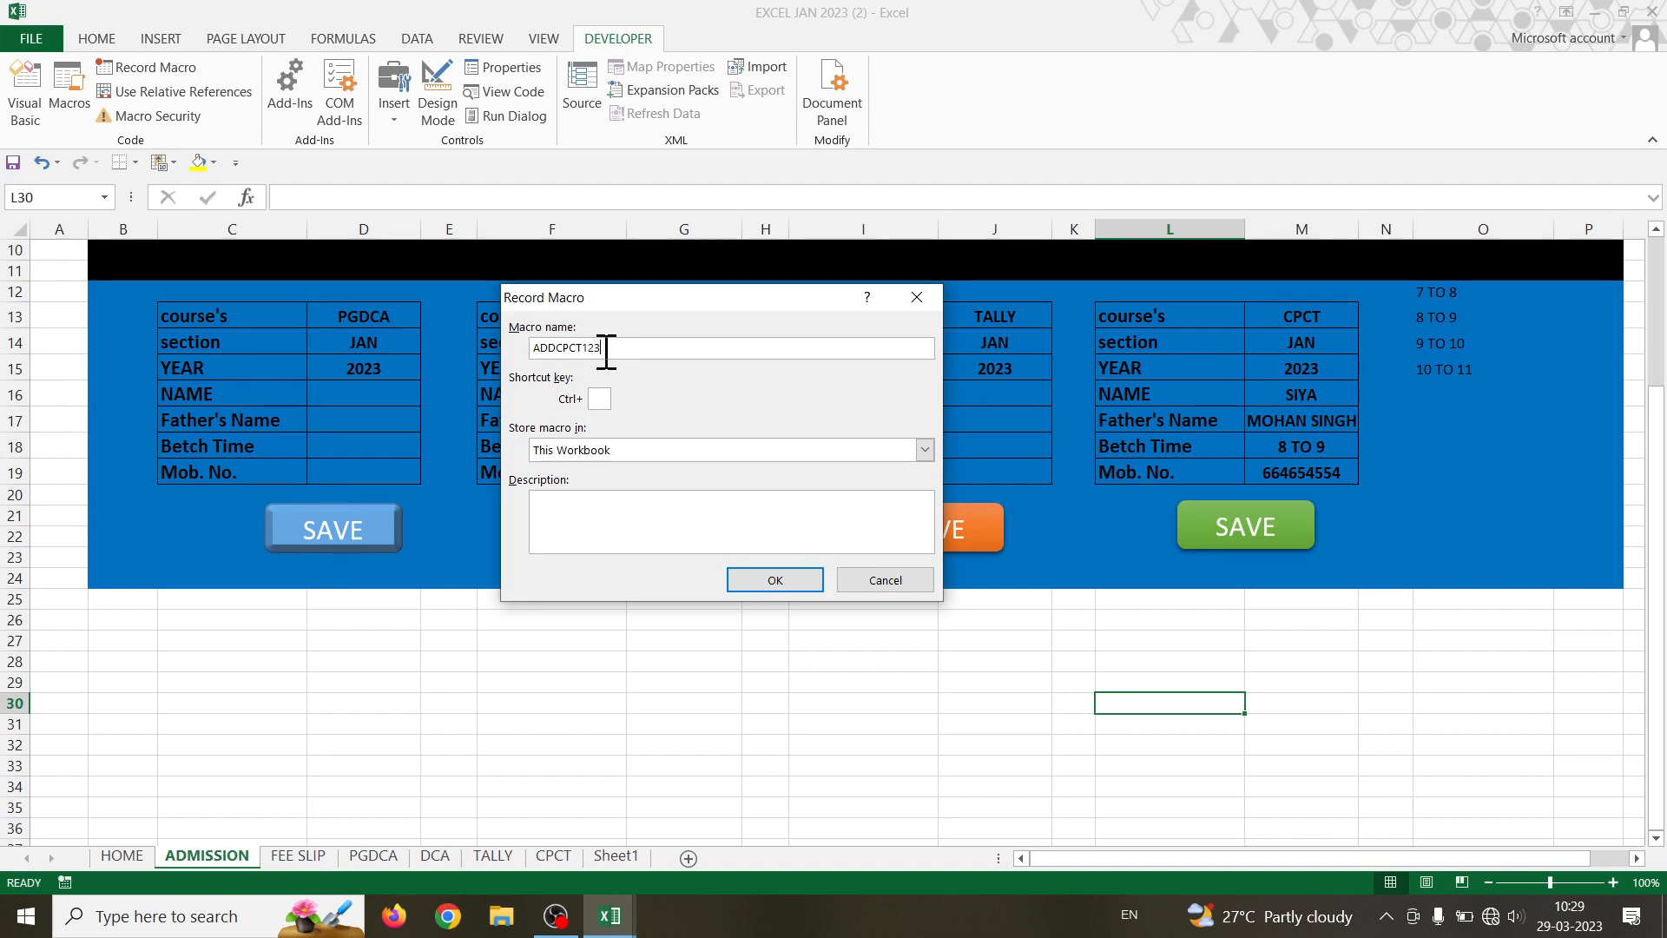
pyautogui.click(785, 578)
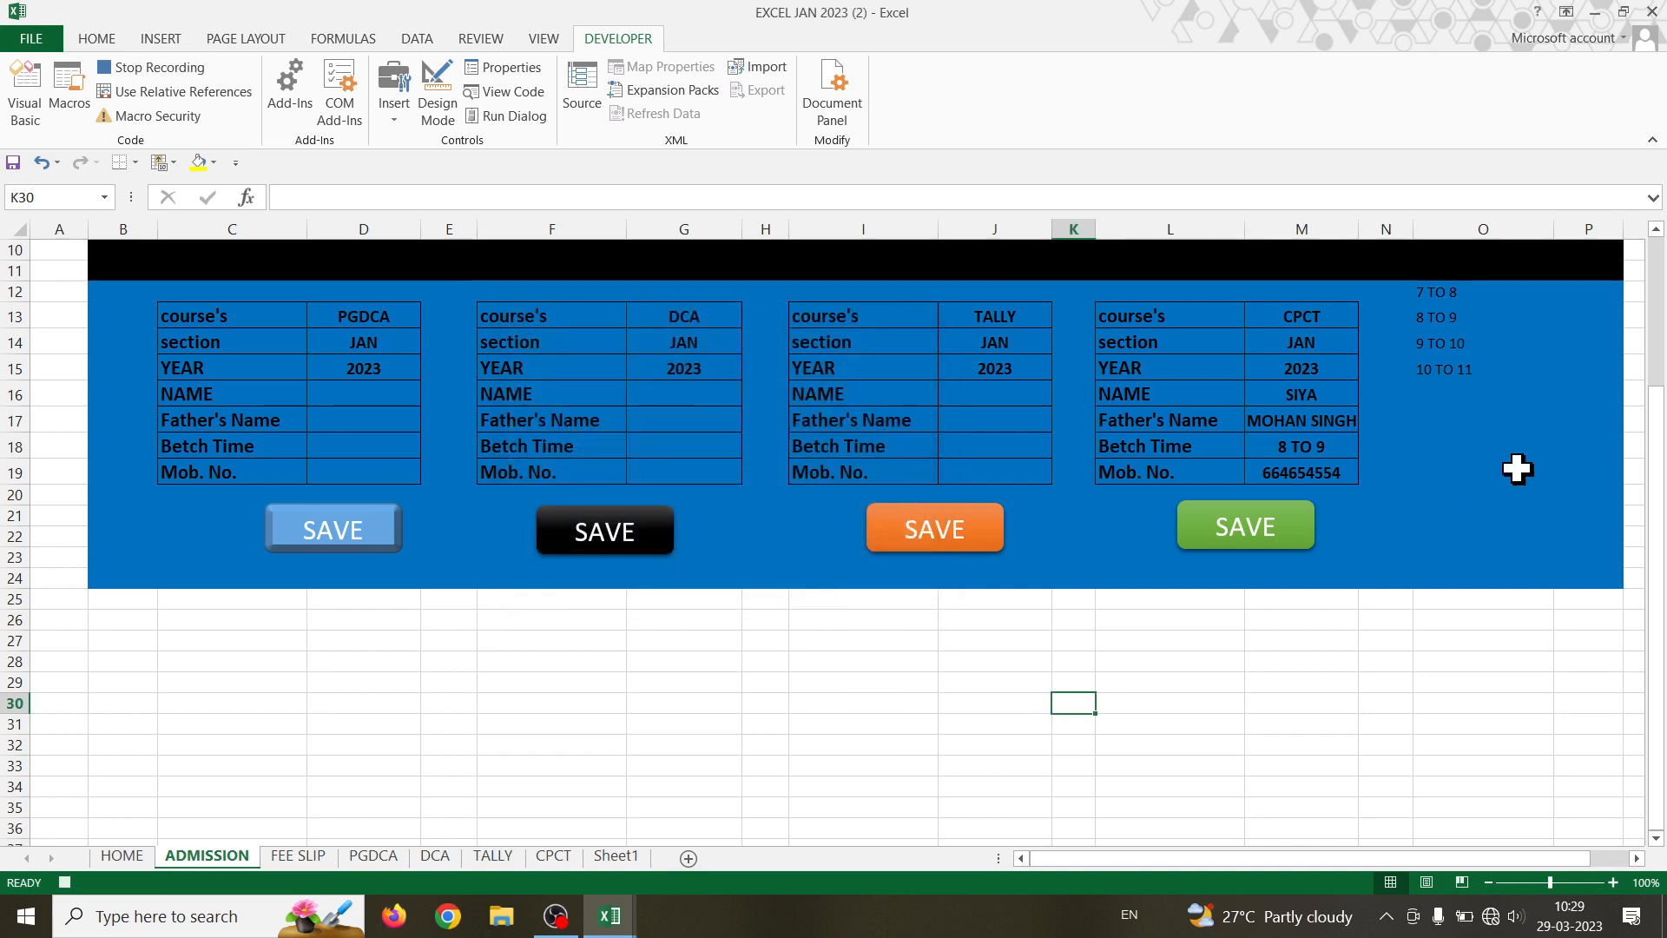
pyautogui.moveTo(1310, 316); pyautogui.dragTo(1322, 469)
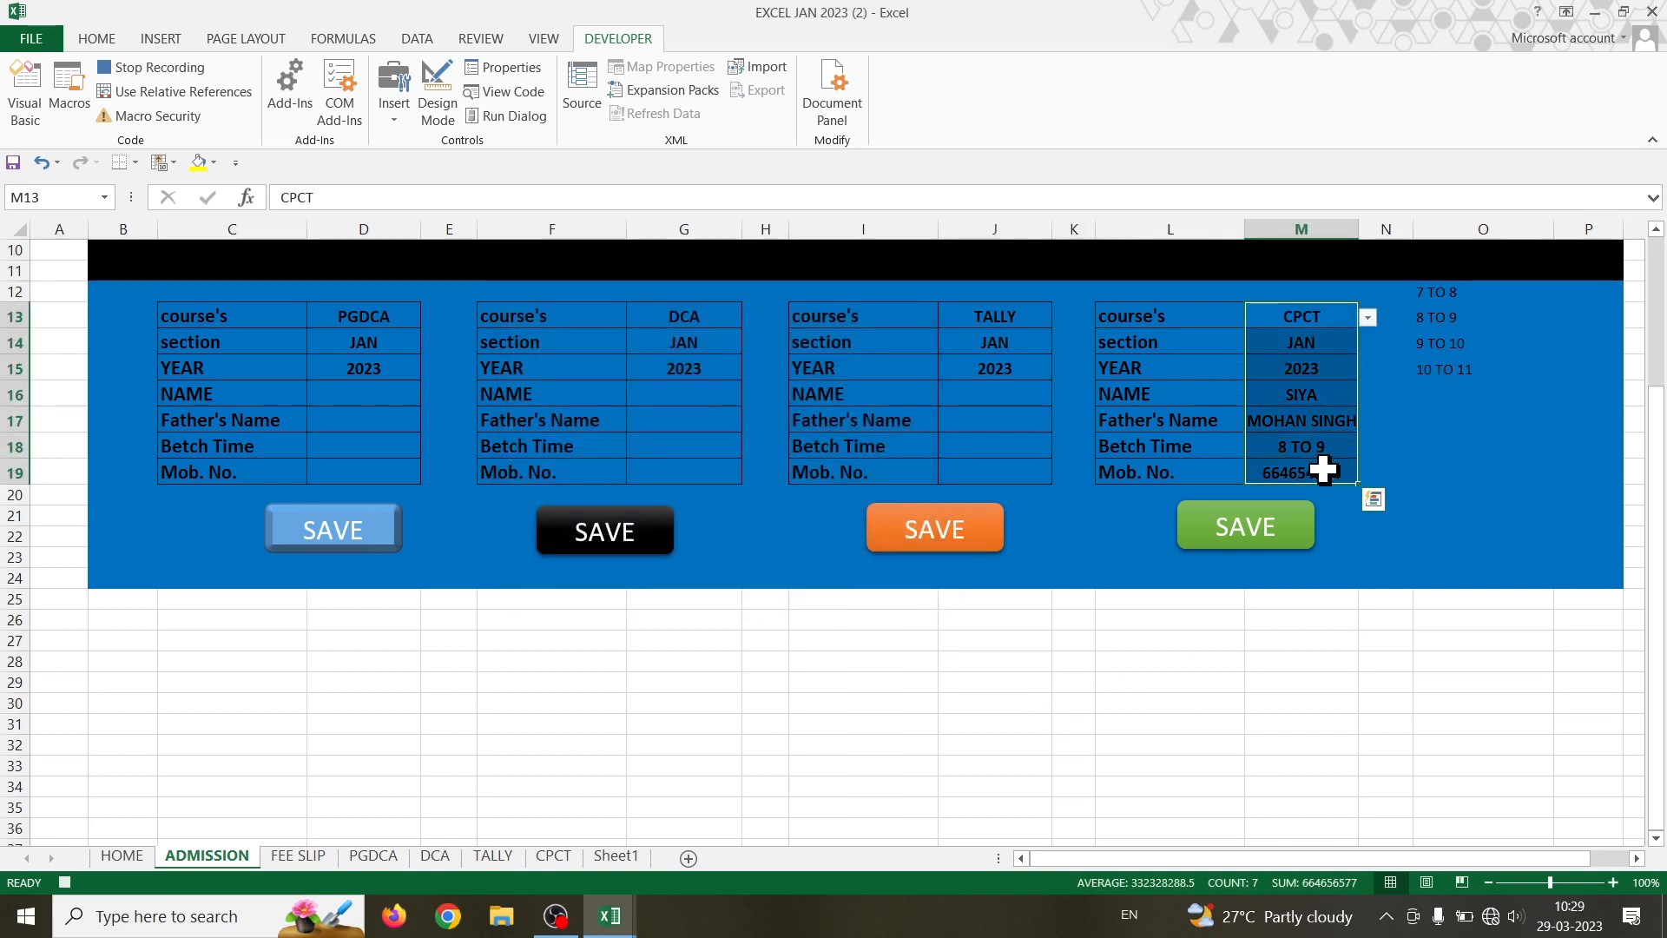
pyautogui.hotkey('ctrl', 'c')
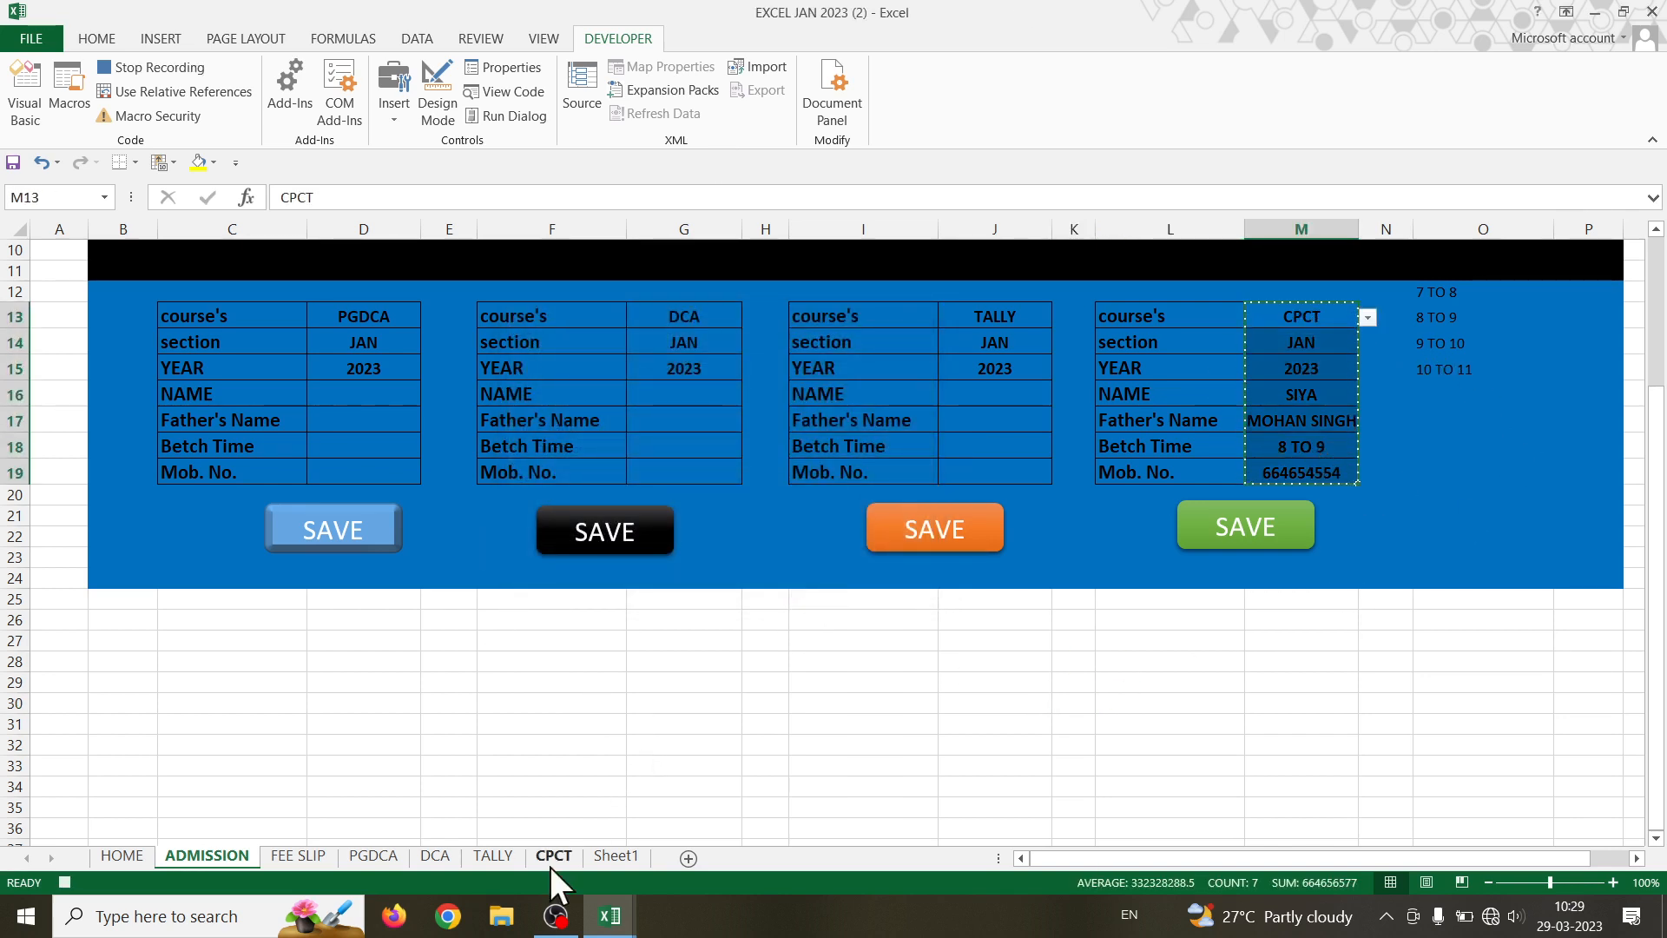
pyautogui.click(551, 865)
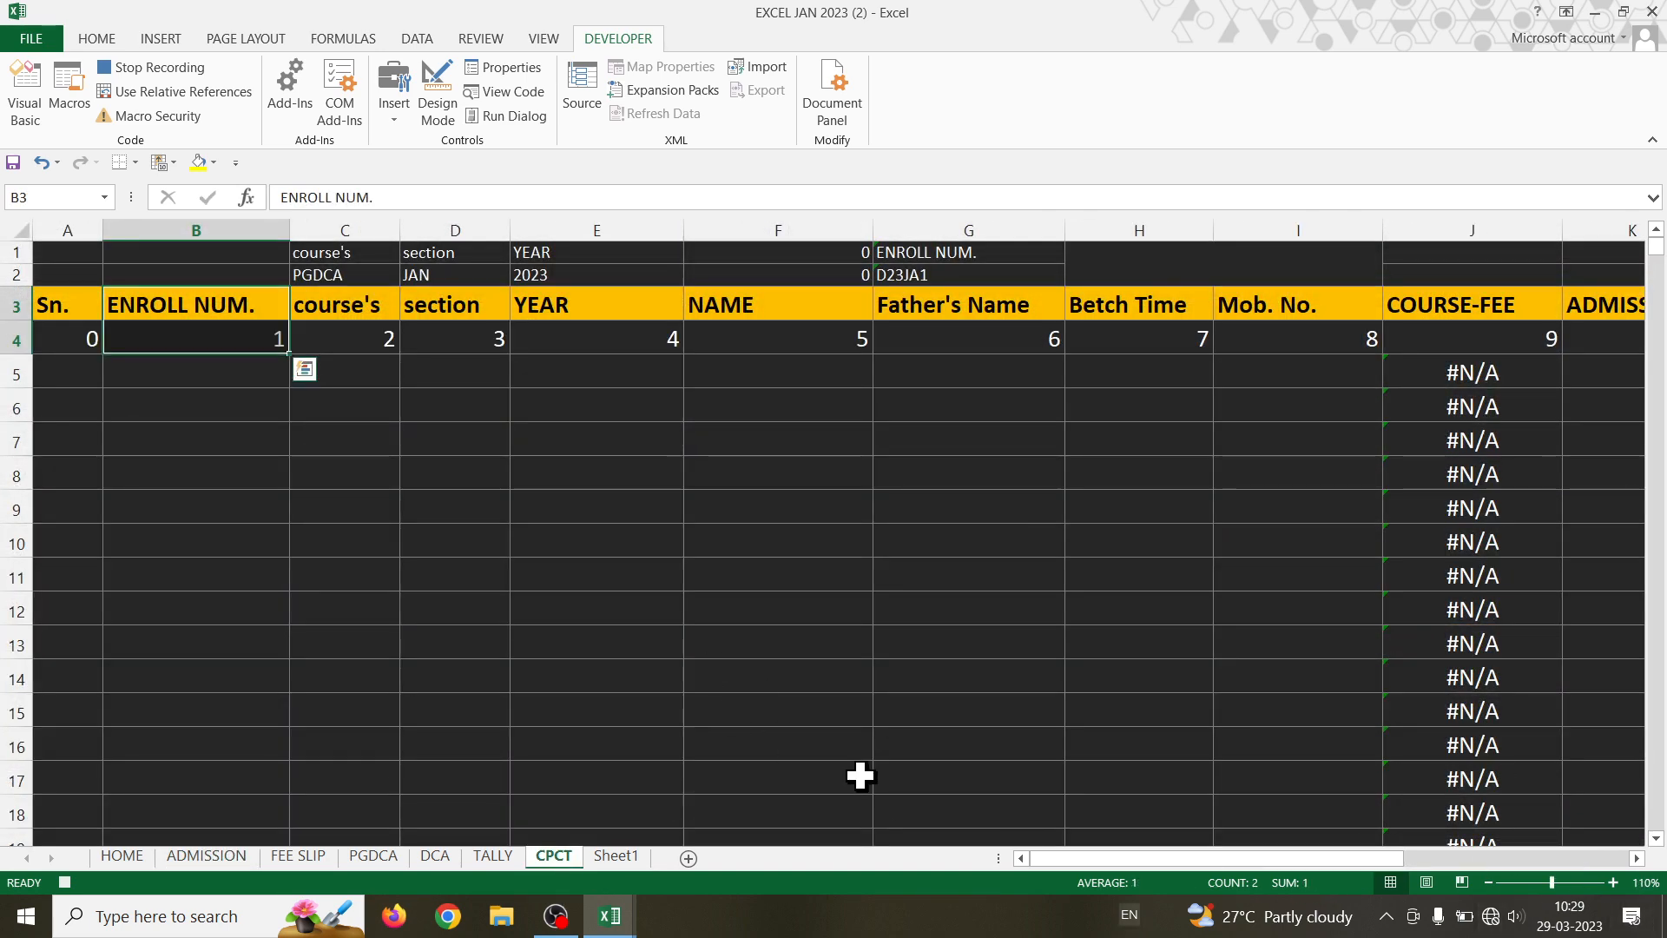
pyautogui.click(353, 250)
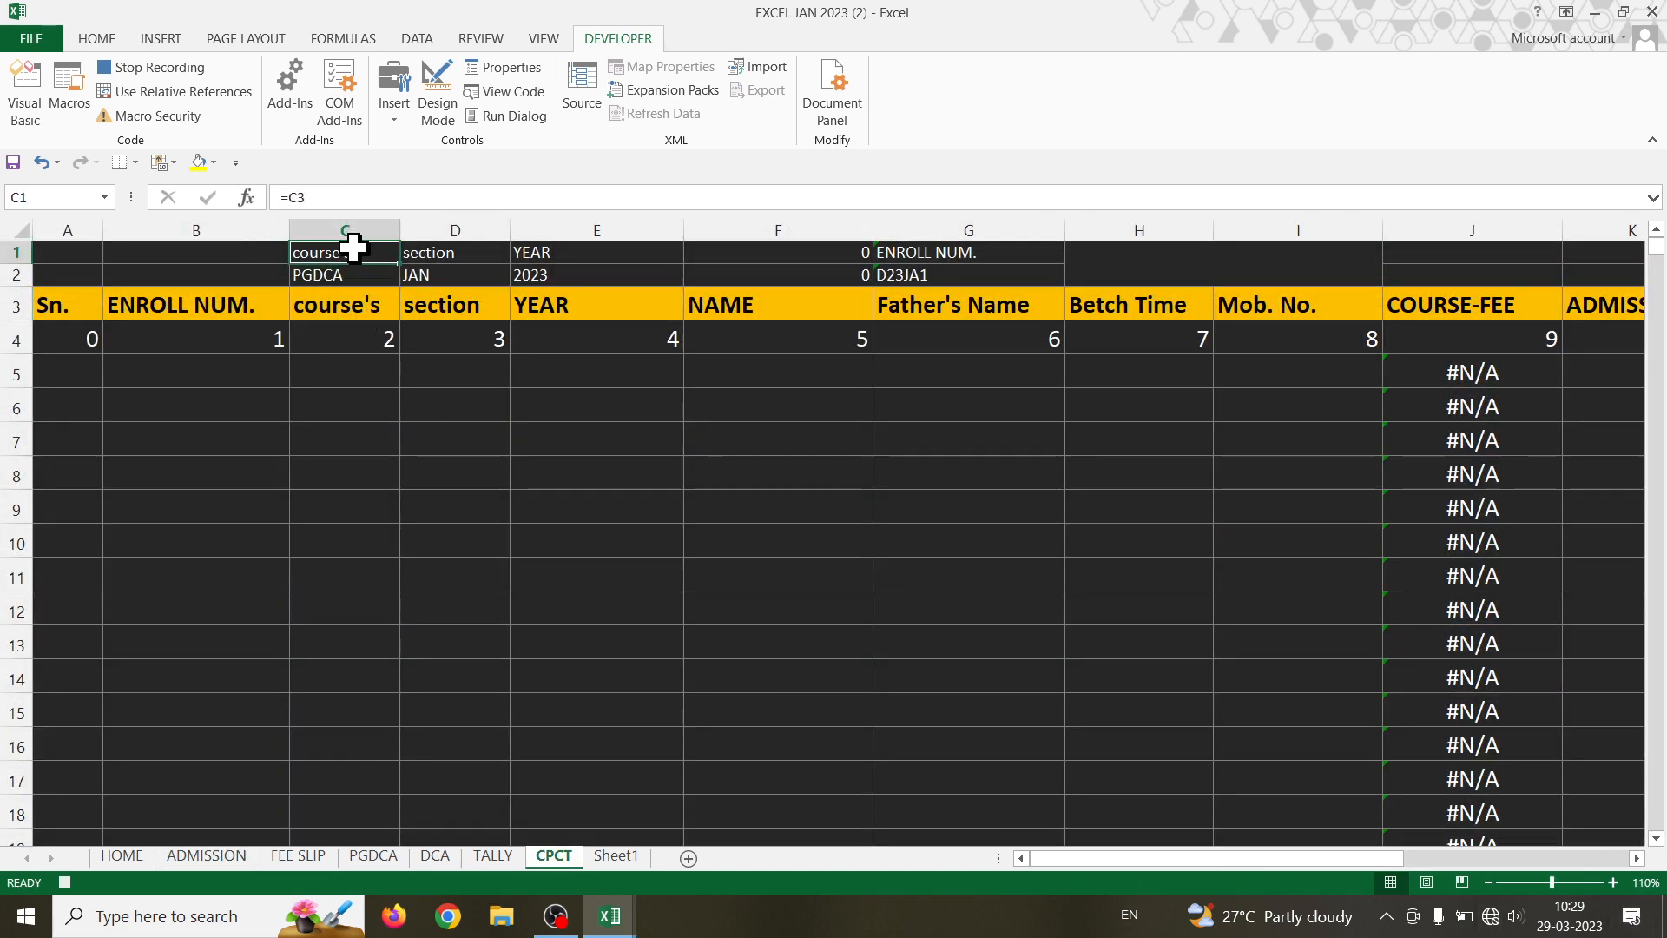
pyautogui.press('Down')
pyautogui.press('Down')
pyautogui.press('Down')
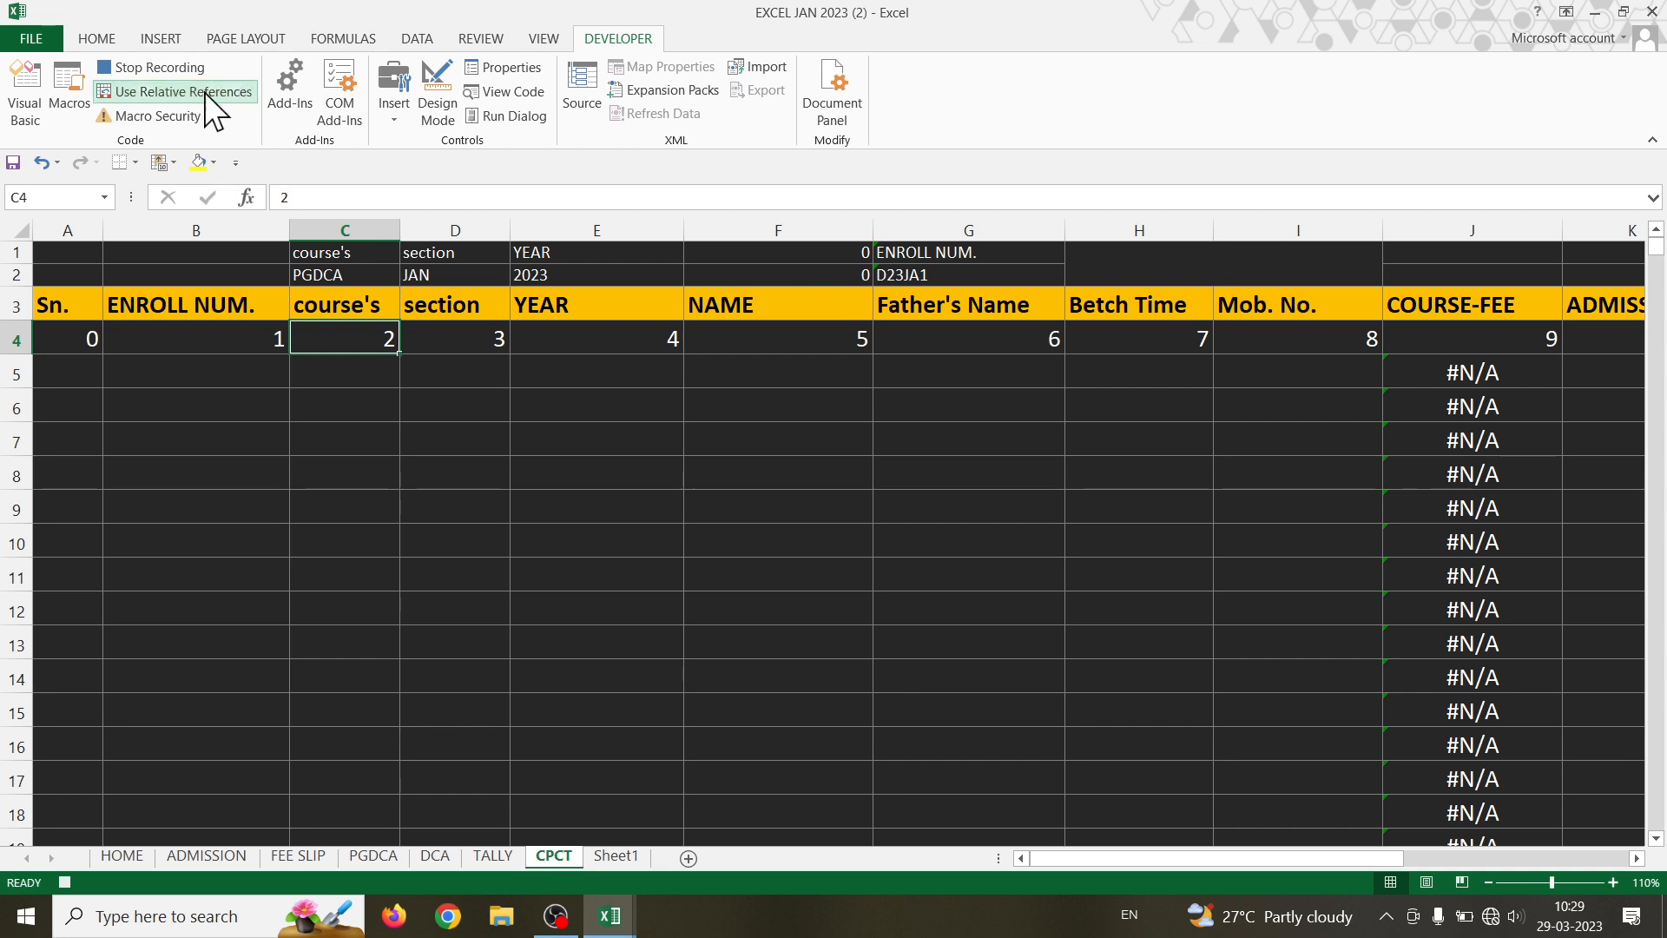
pyautogui.press('Down')
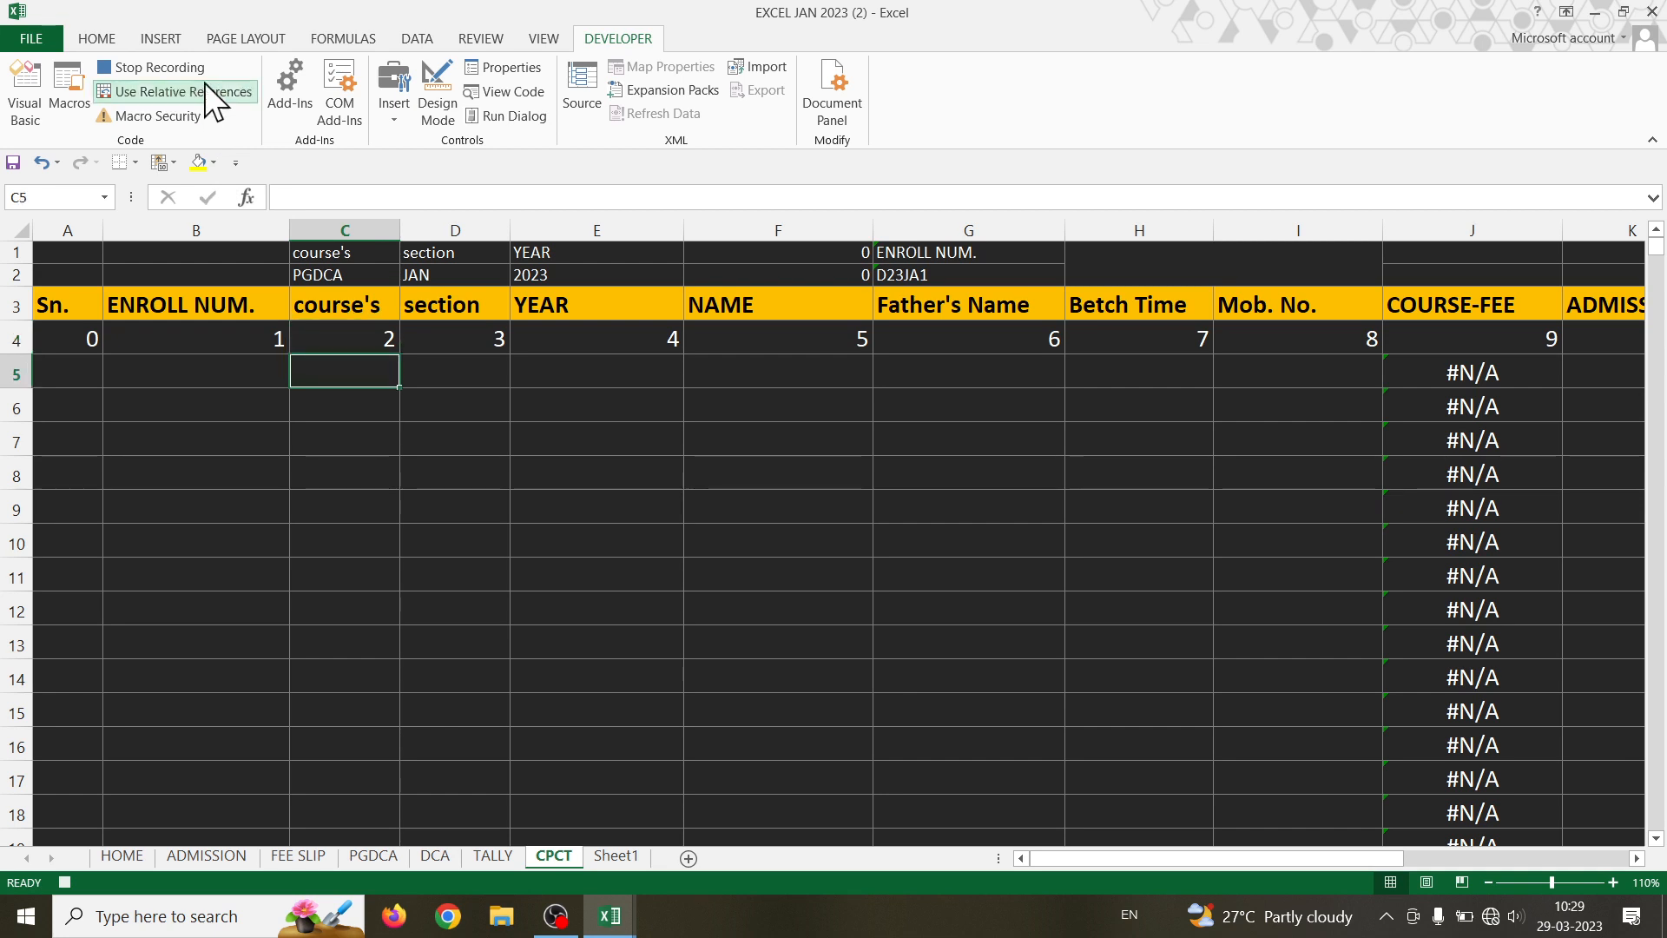
# - Paste the CPCT record into row 5 as transposed values, then select M16:M19 back on ADMISSION
pyautogui.click(96, 39)
pyautogui.click(24, 118)
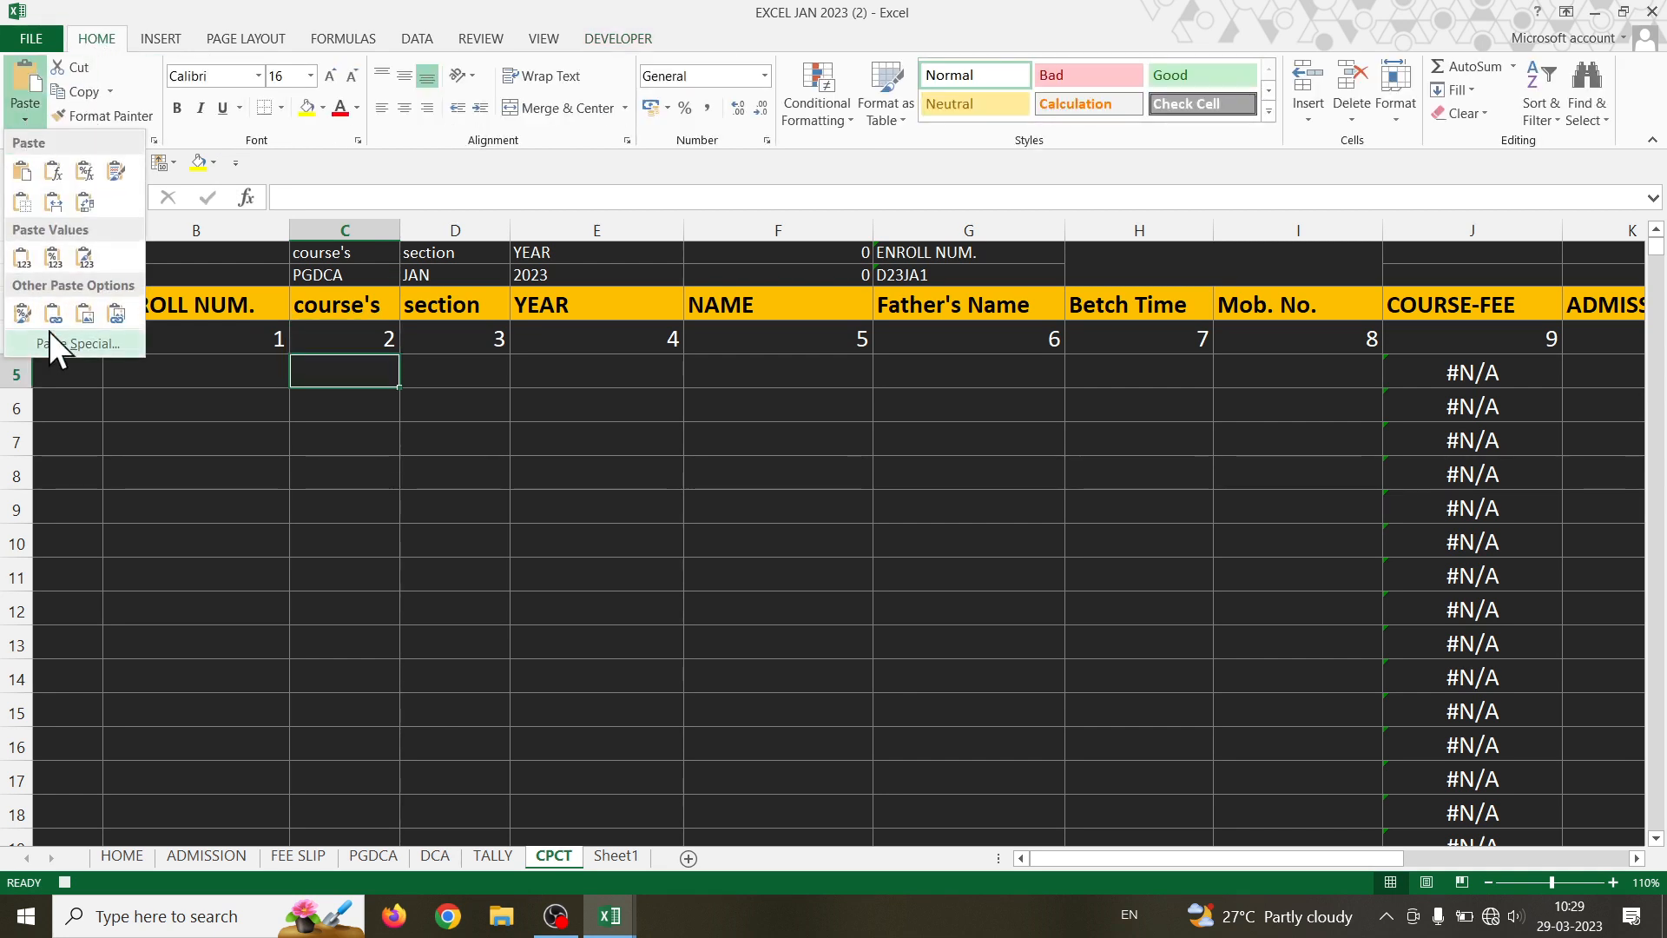
pyautogui.click(61, 344)
pyautogui.click(570, 375)
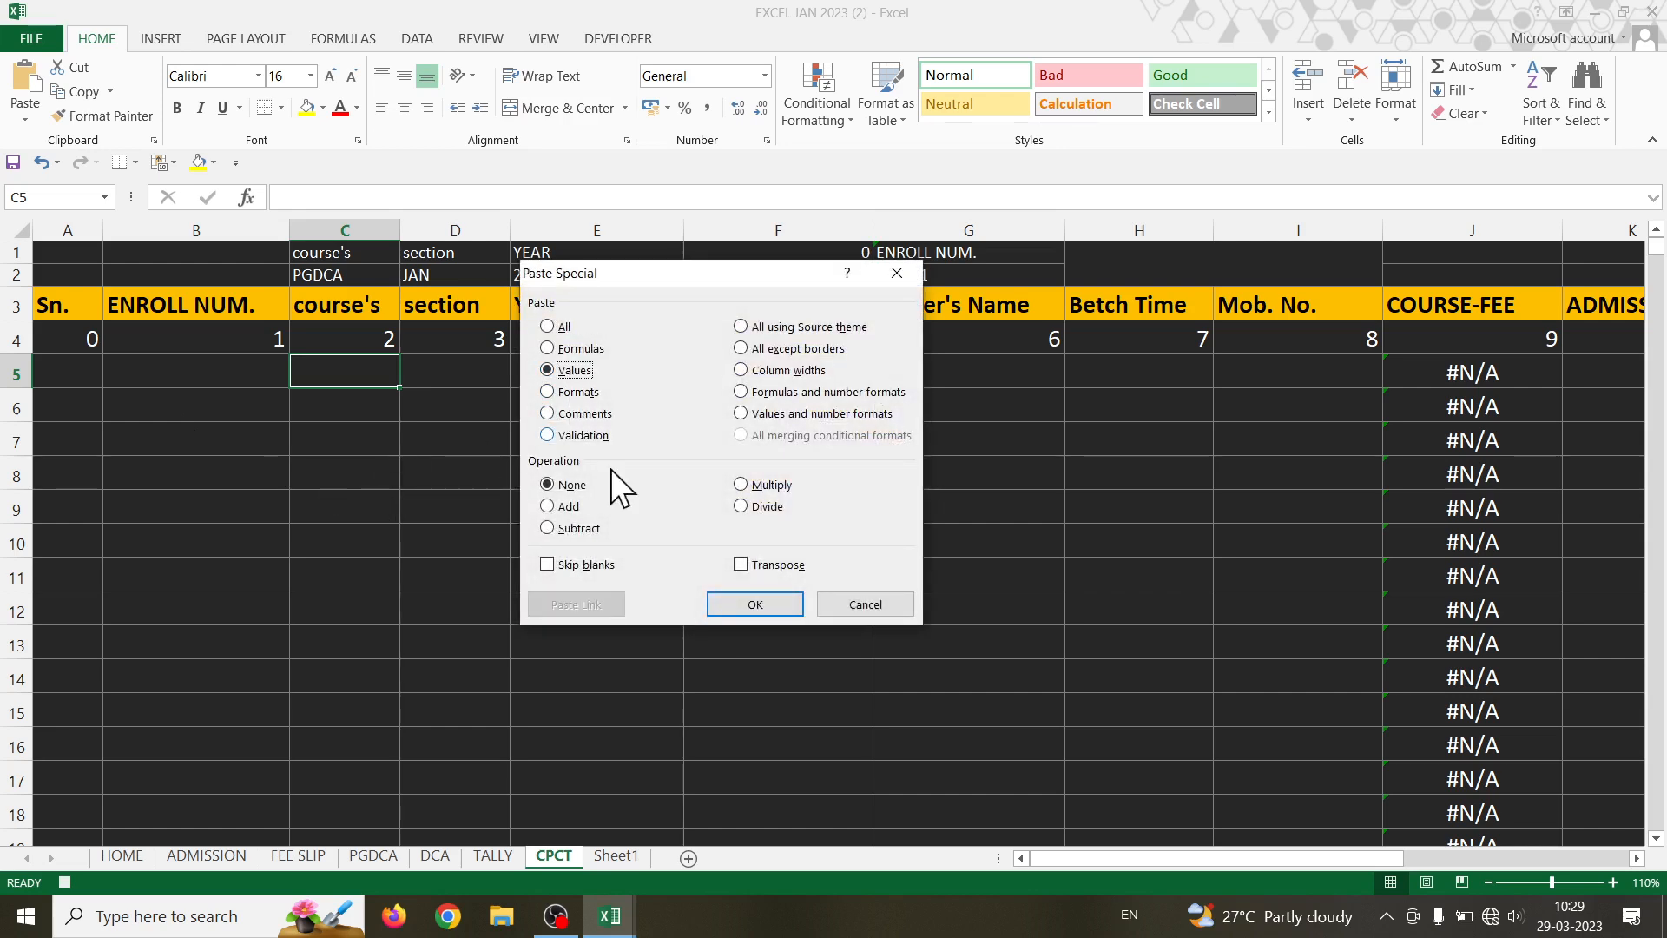
pyautogui.click(741, 565)
pyautogui.click(754, 605)
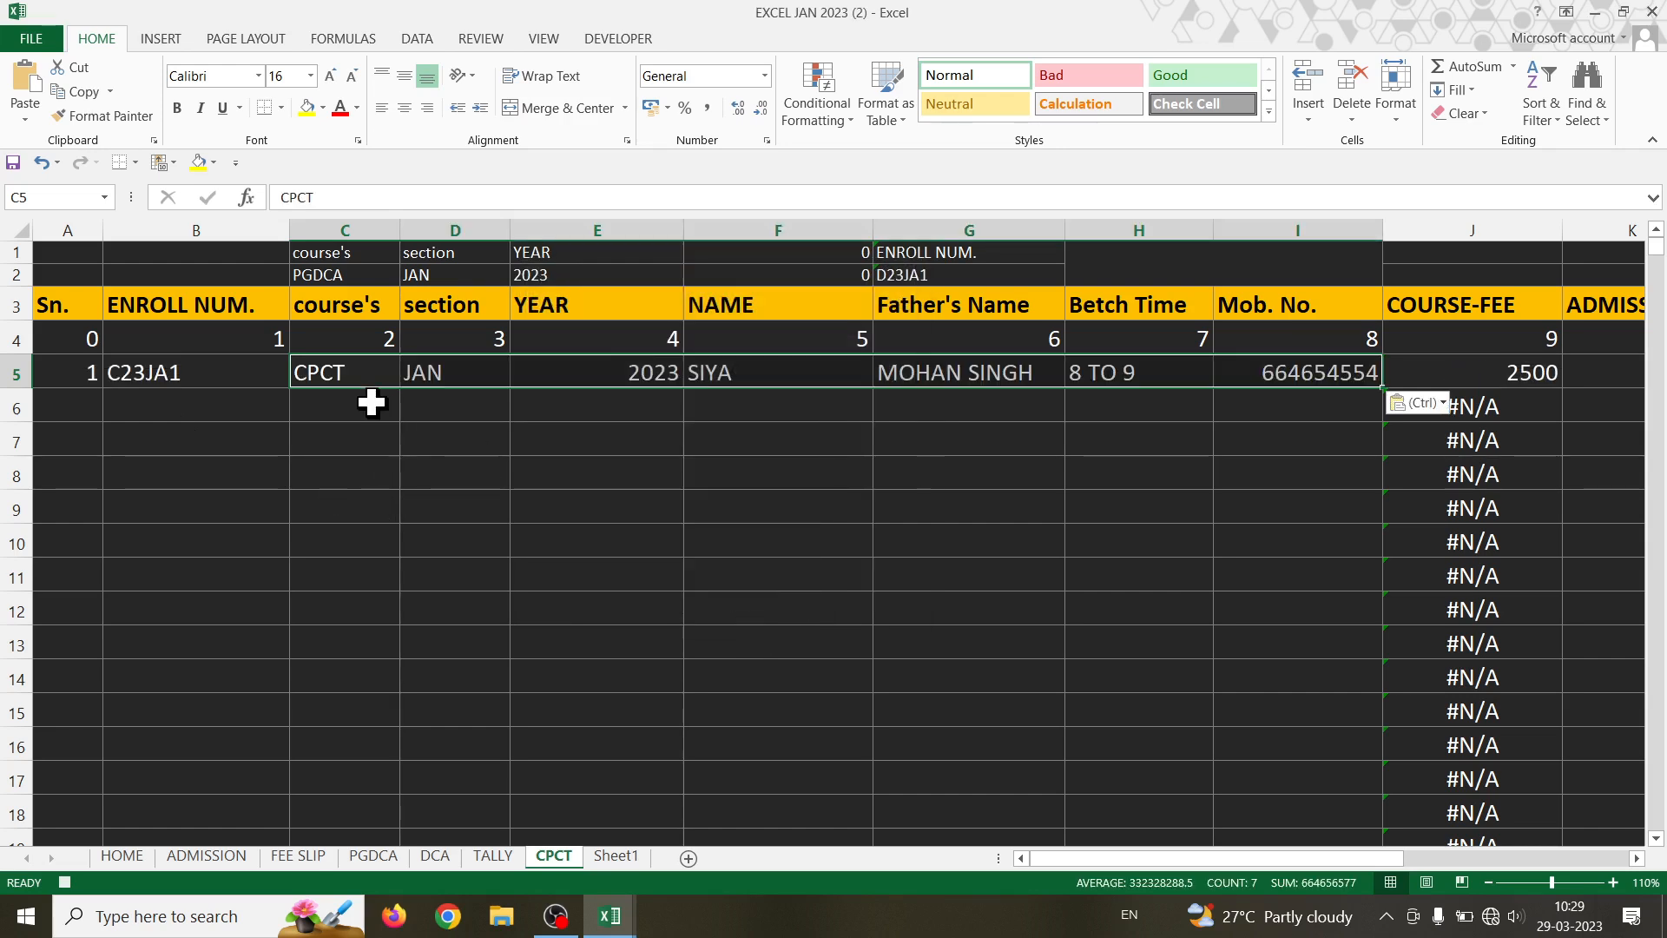
pyautogui.click(369, 402)
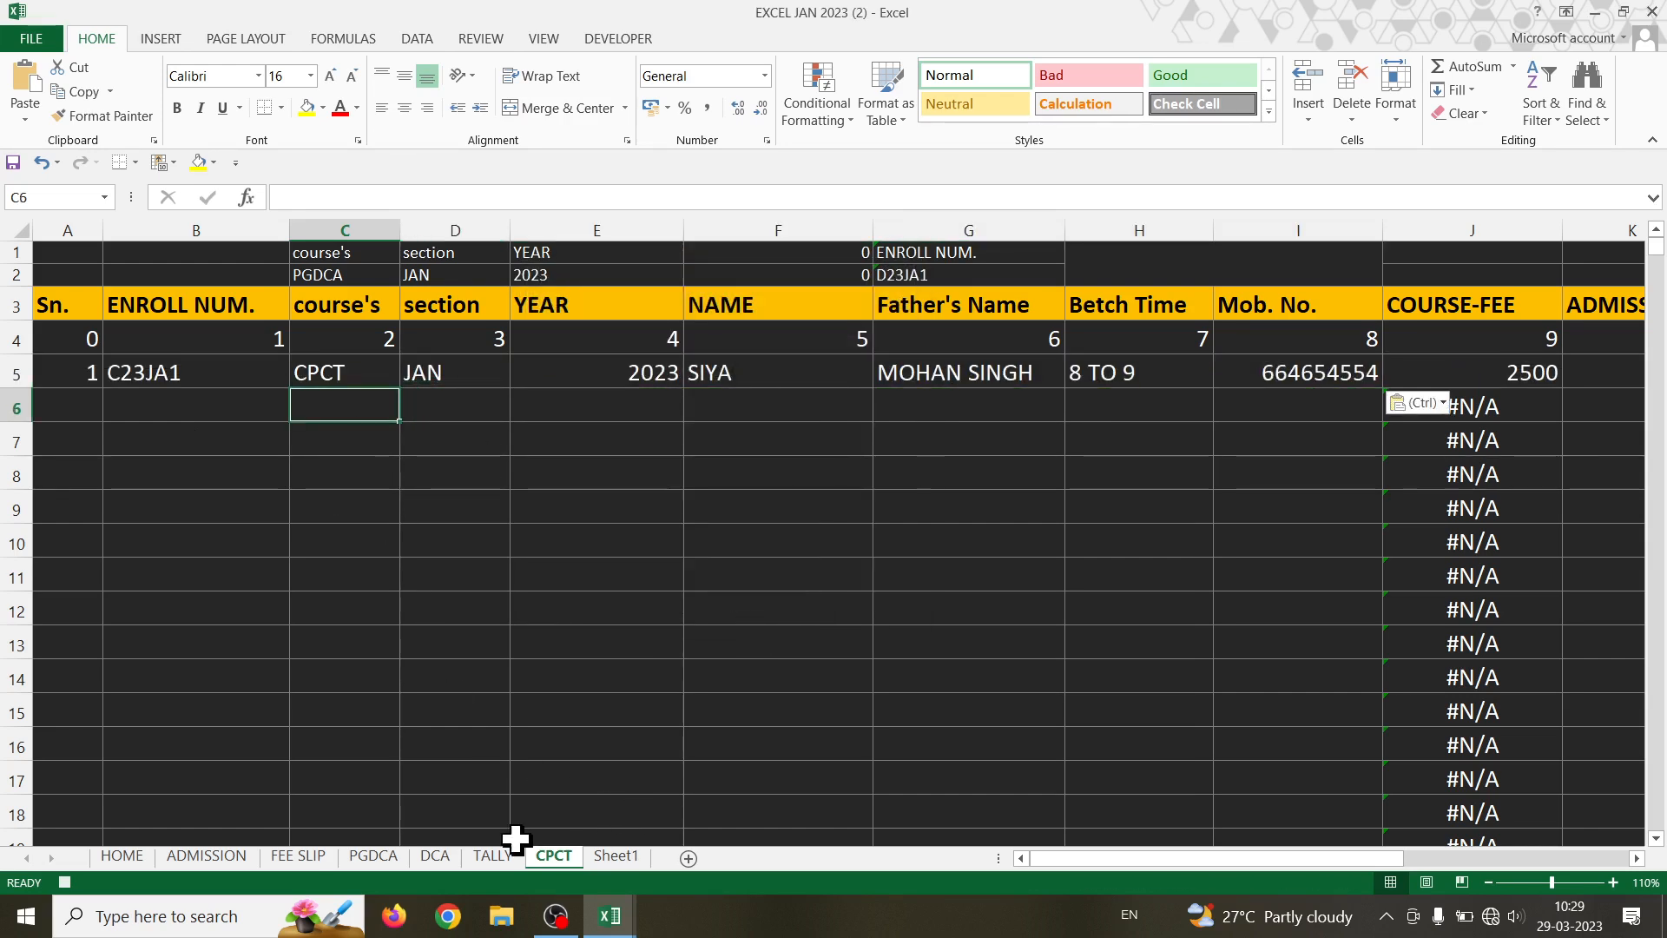
pyautogui.click(209, 856)
pyautogui.moveTo(1308, 398); pyautogui.dragTo(1335, 470)
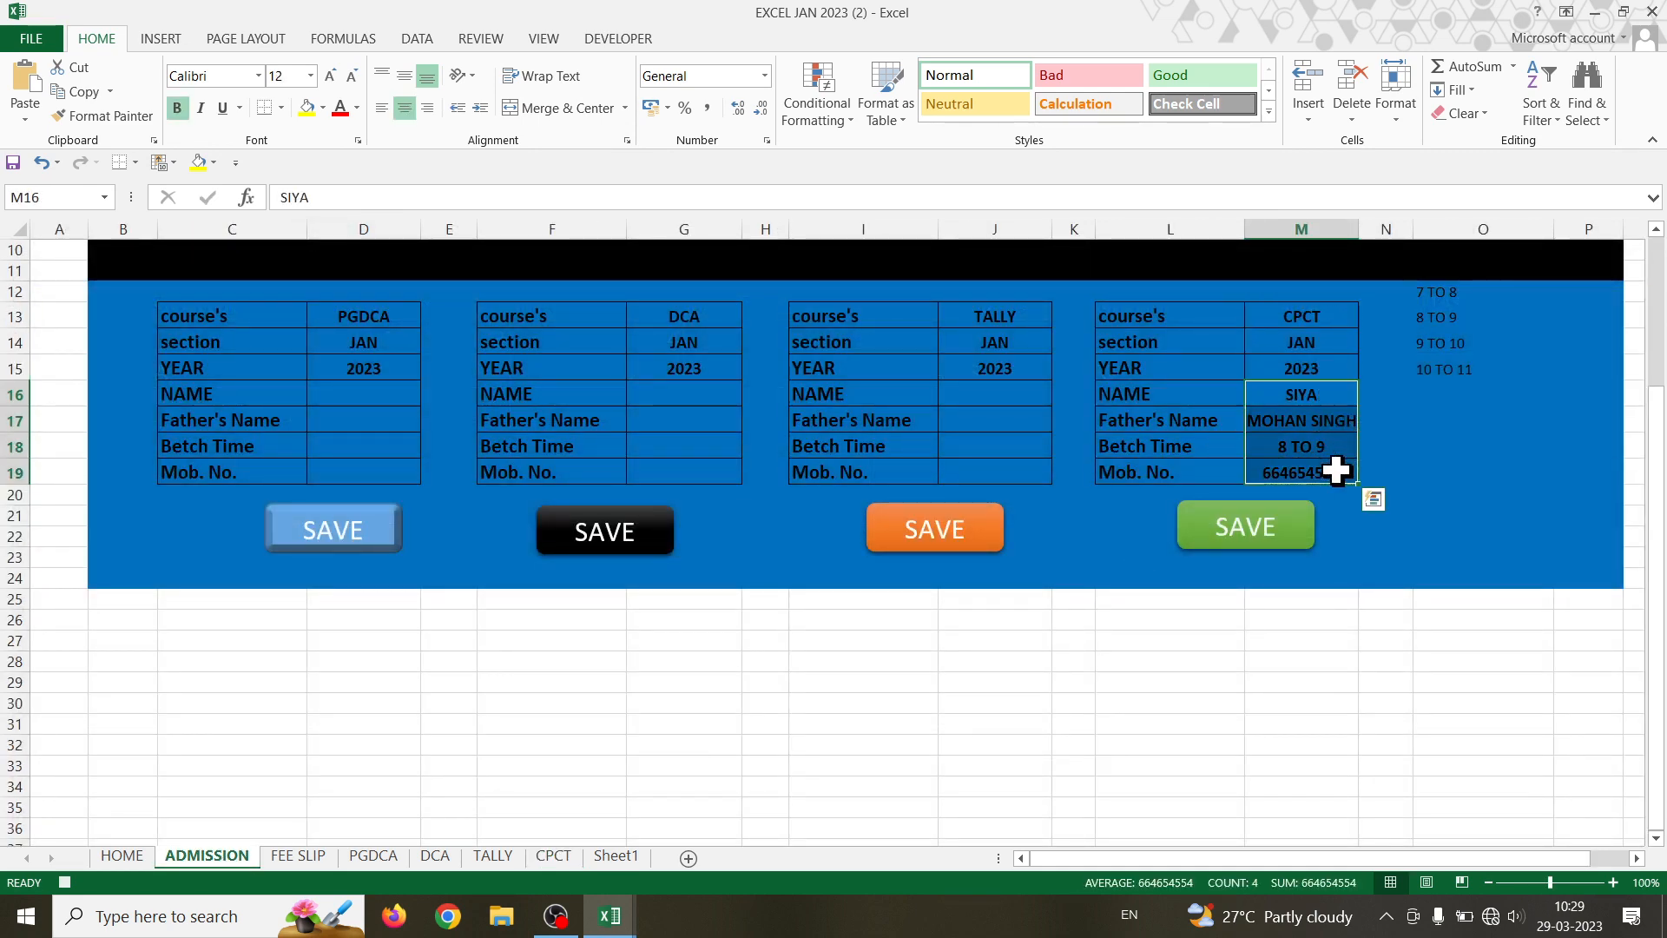
# - Clear the CPCT form's M16:M19 entries and stop recording ADDCPCT123
pyautogui.press('Delete')
pyautogui.click(1331, 392)
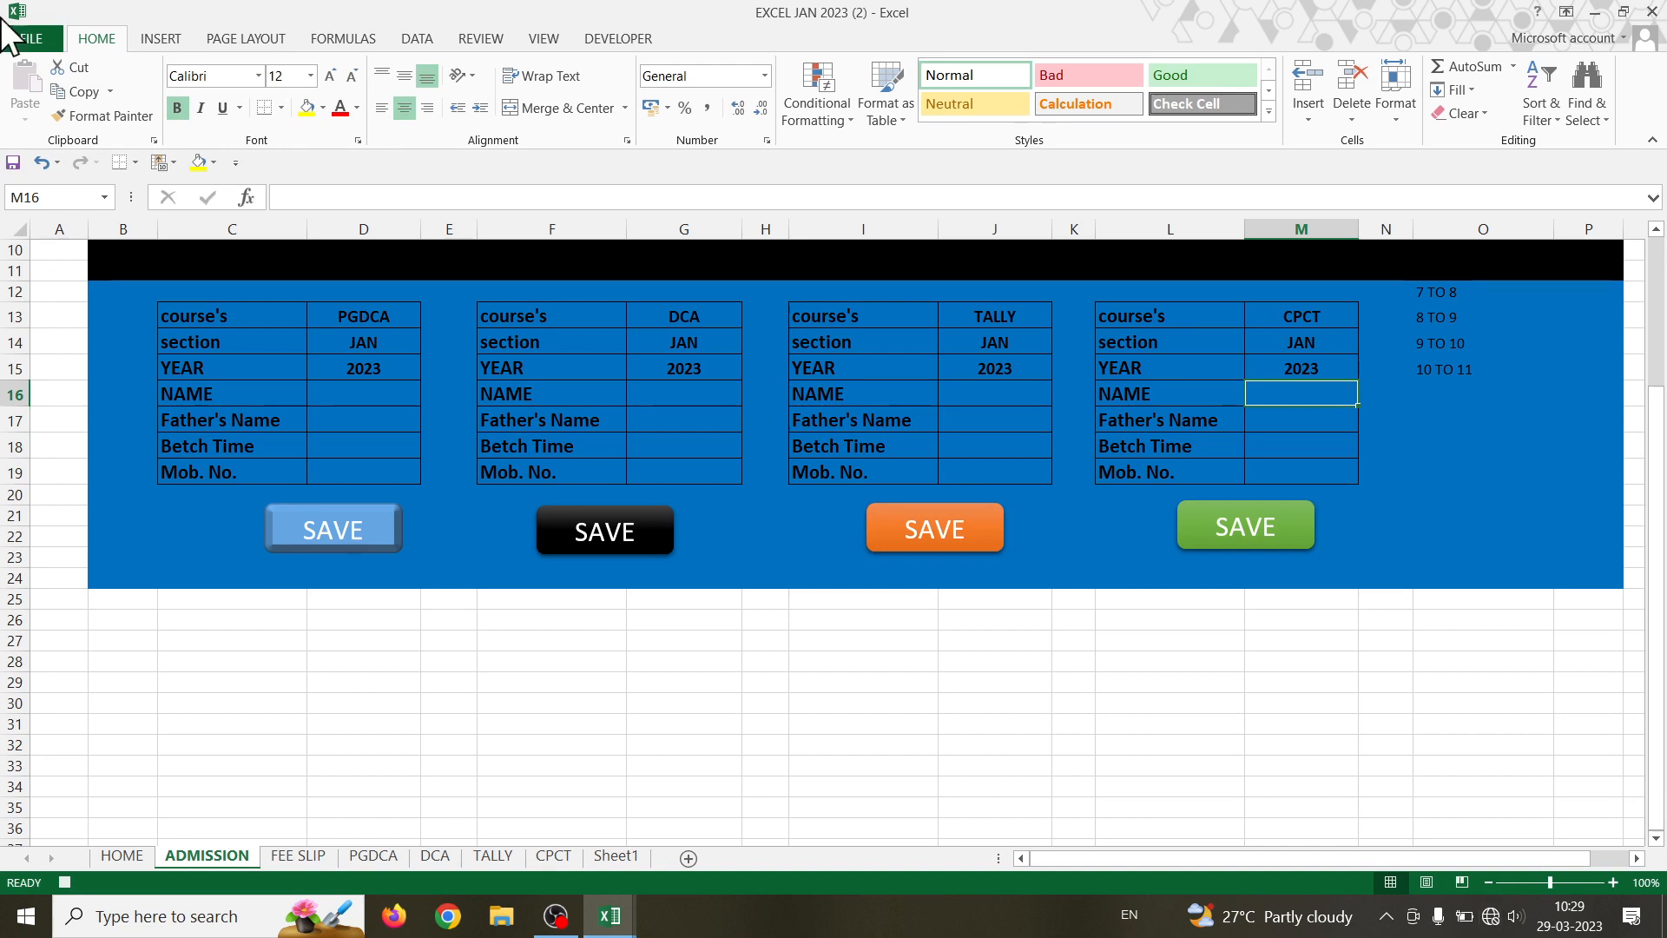
pyautogui.click(598, 38)
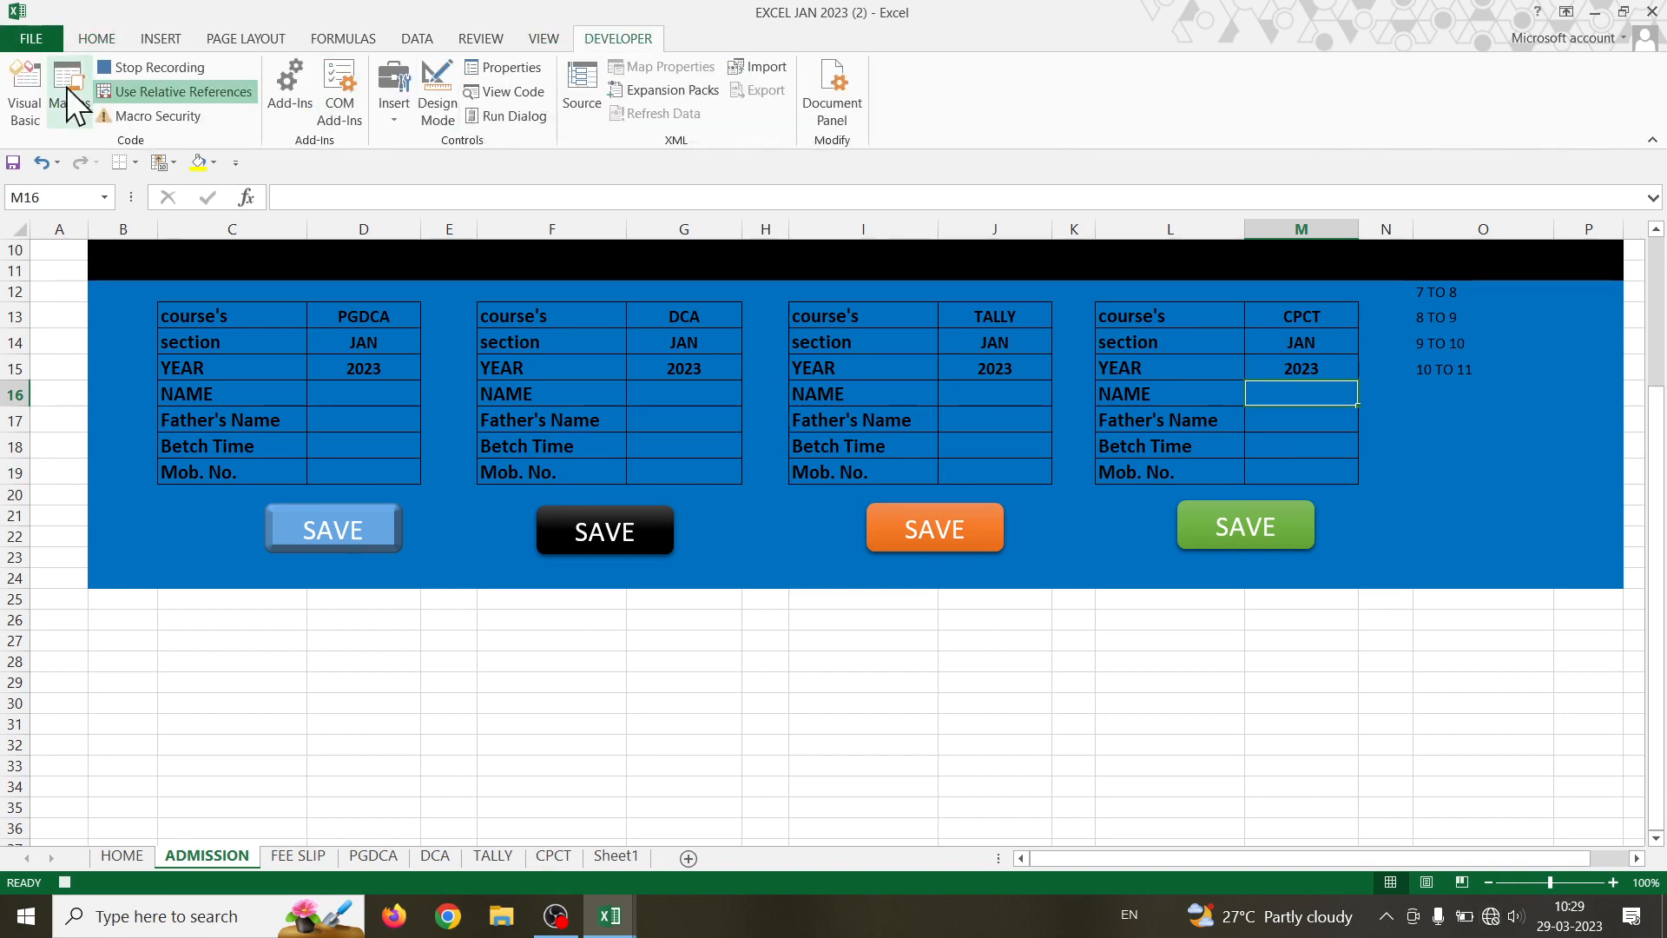
pyautogui.click(131, 67)
# - Assign the ADDCPCT123 macro to the green CPCT SAVE button
pyautogui.click(1073, 619)
pyautogui.rightClick(1247, 521)
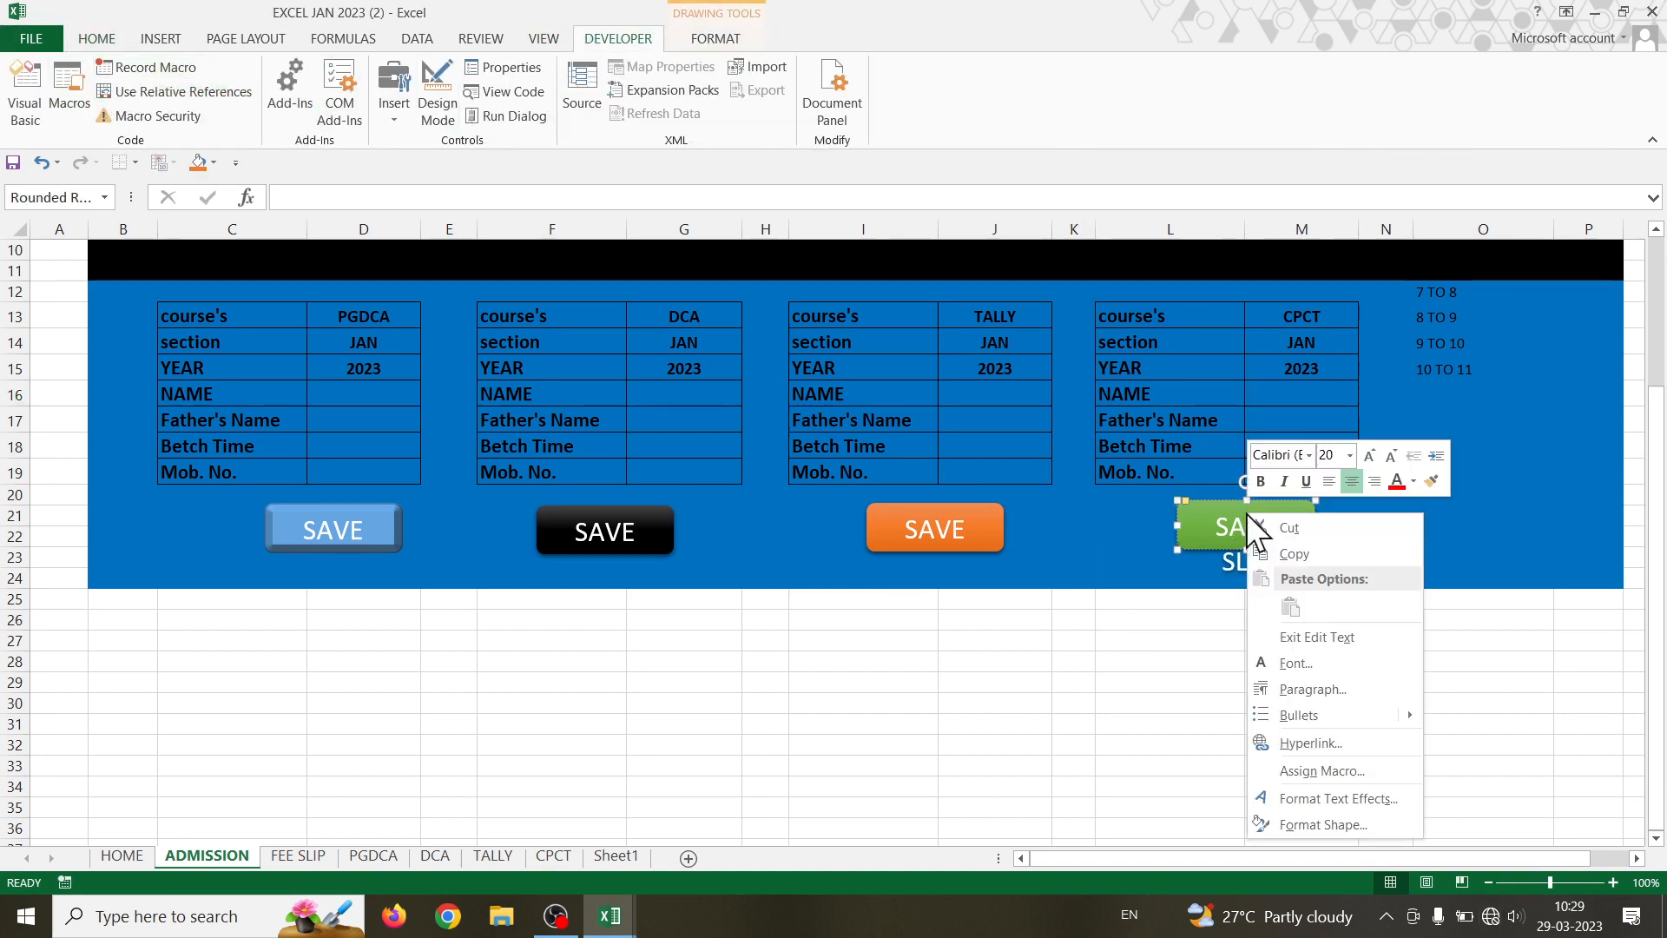
pyautogui.click(1321, 770)
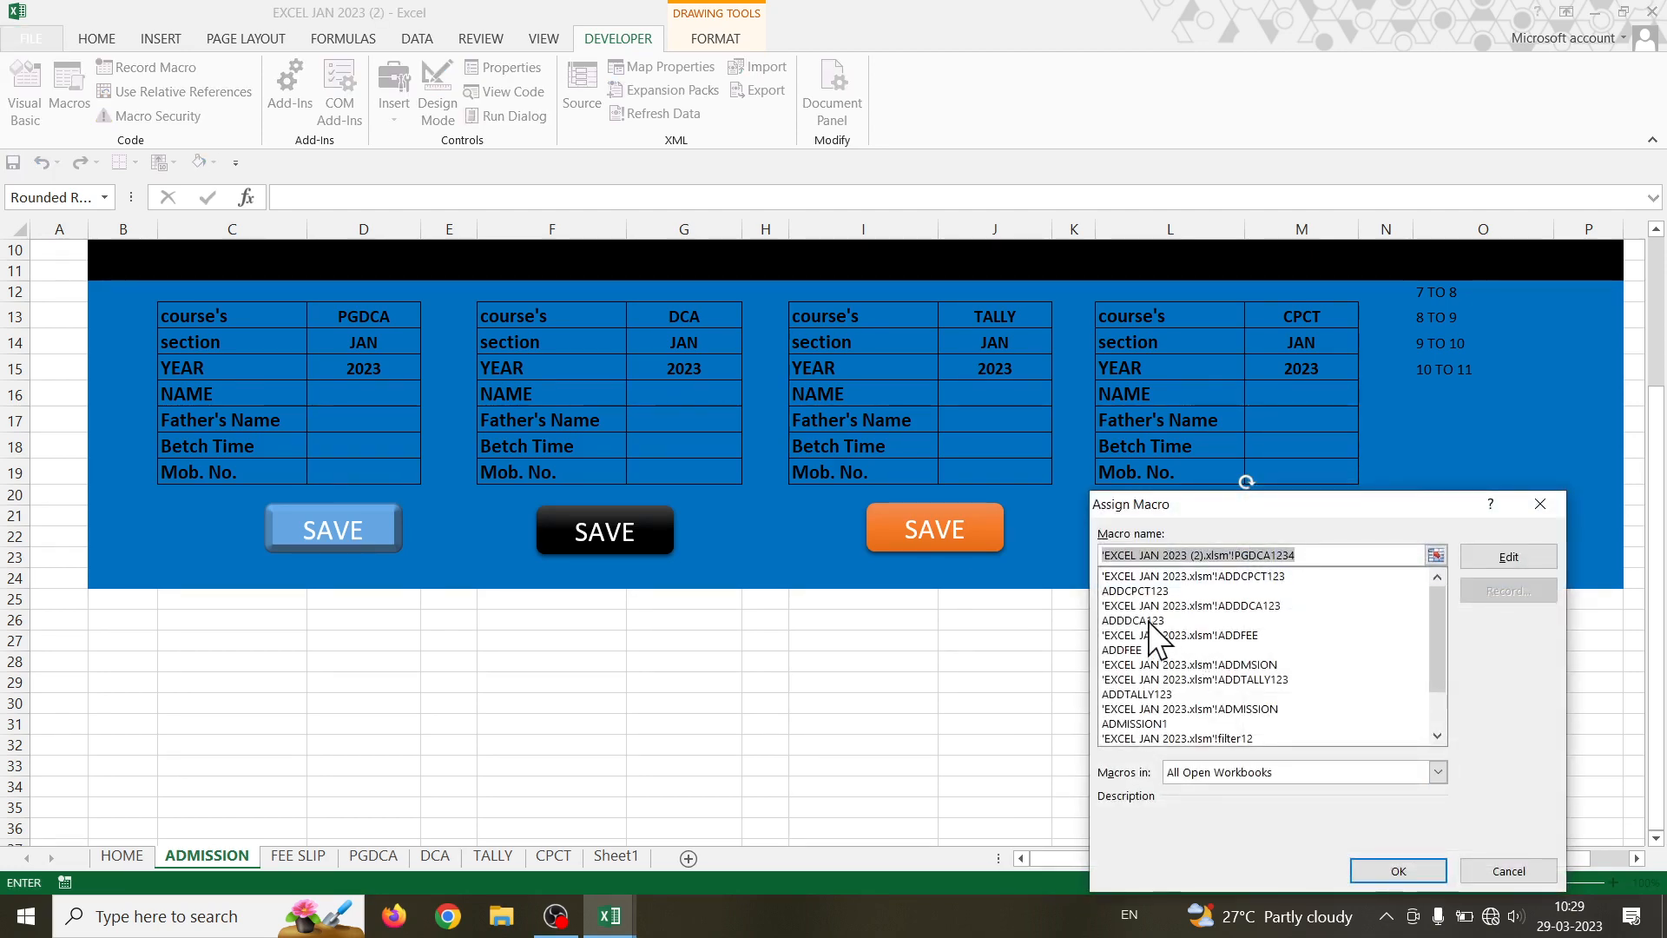
pyautogui.click(1148, 592)
pyautogui.click(1394, 870)
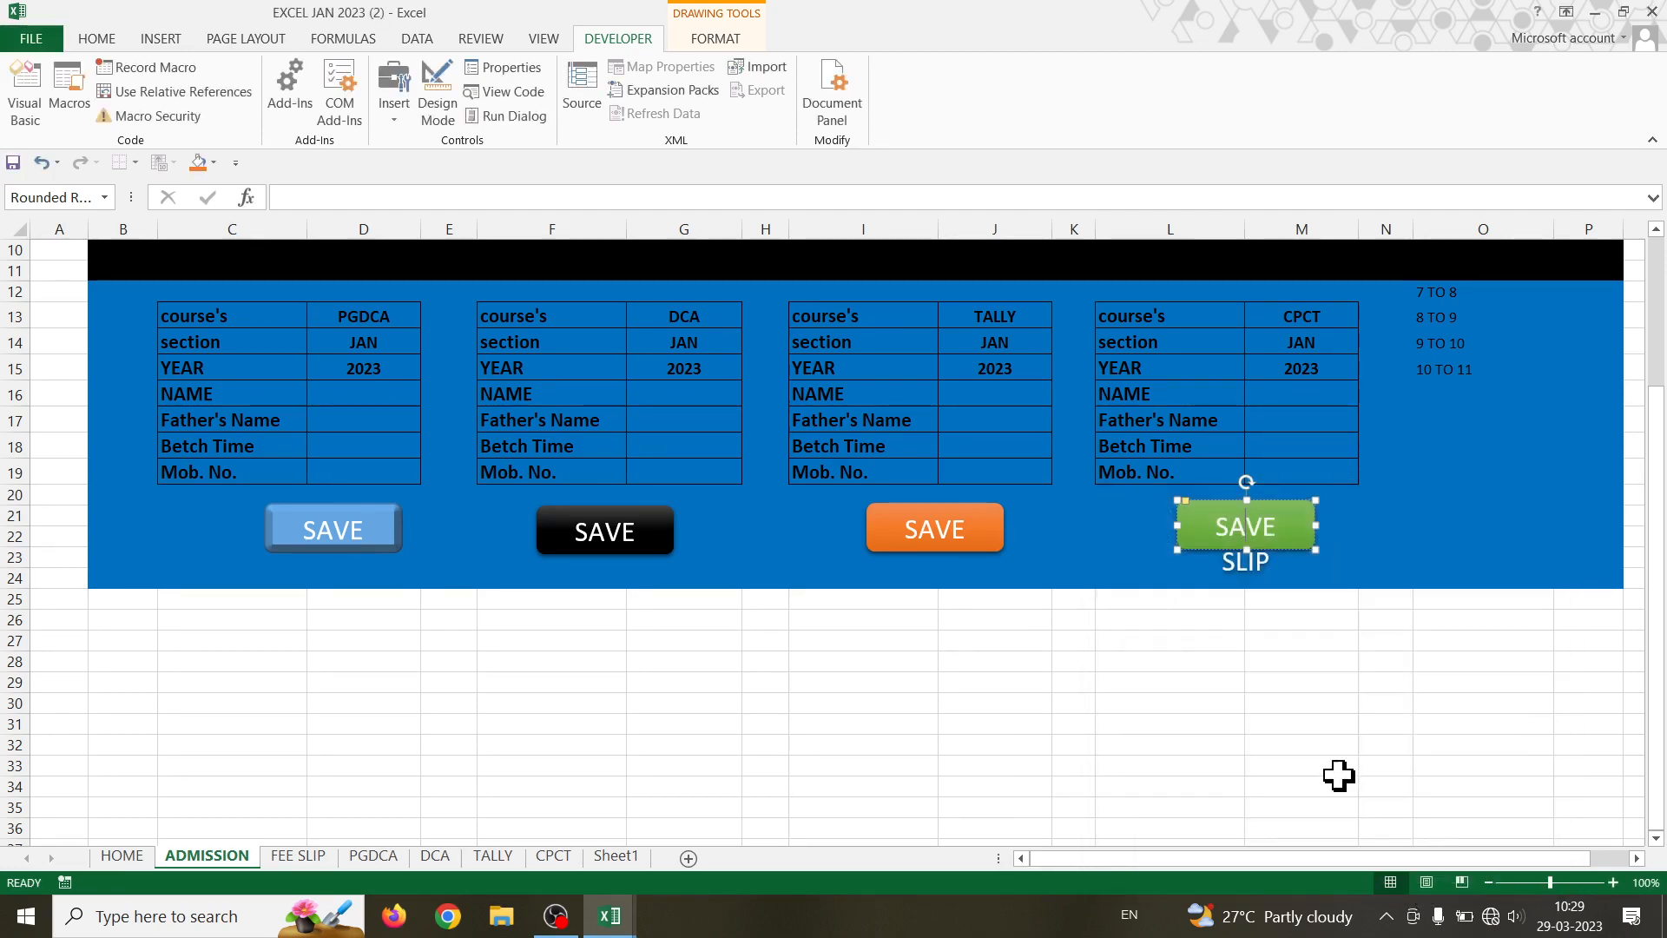
pyautogui.click(1298, 746)
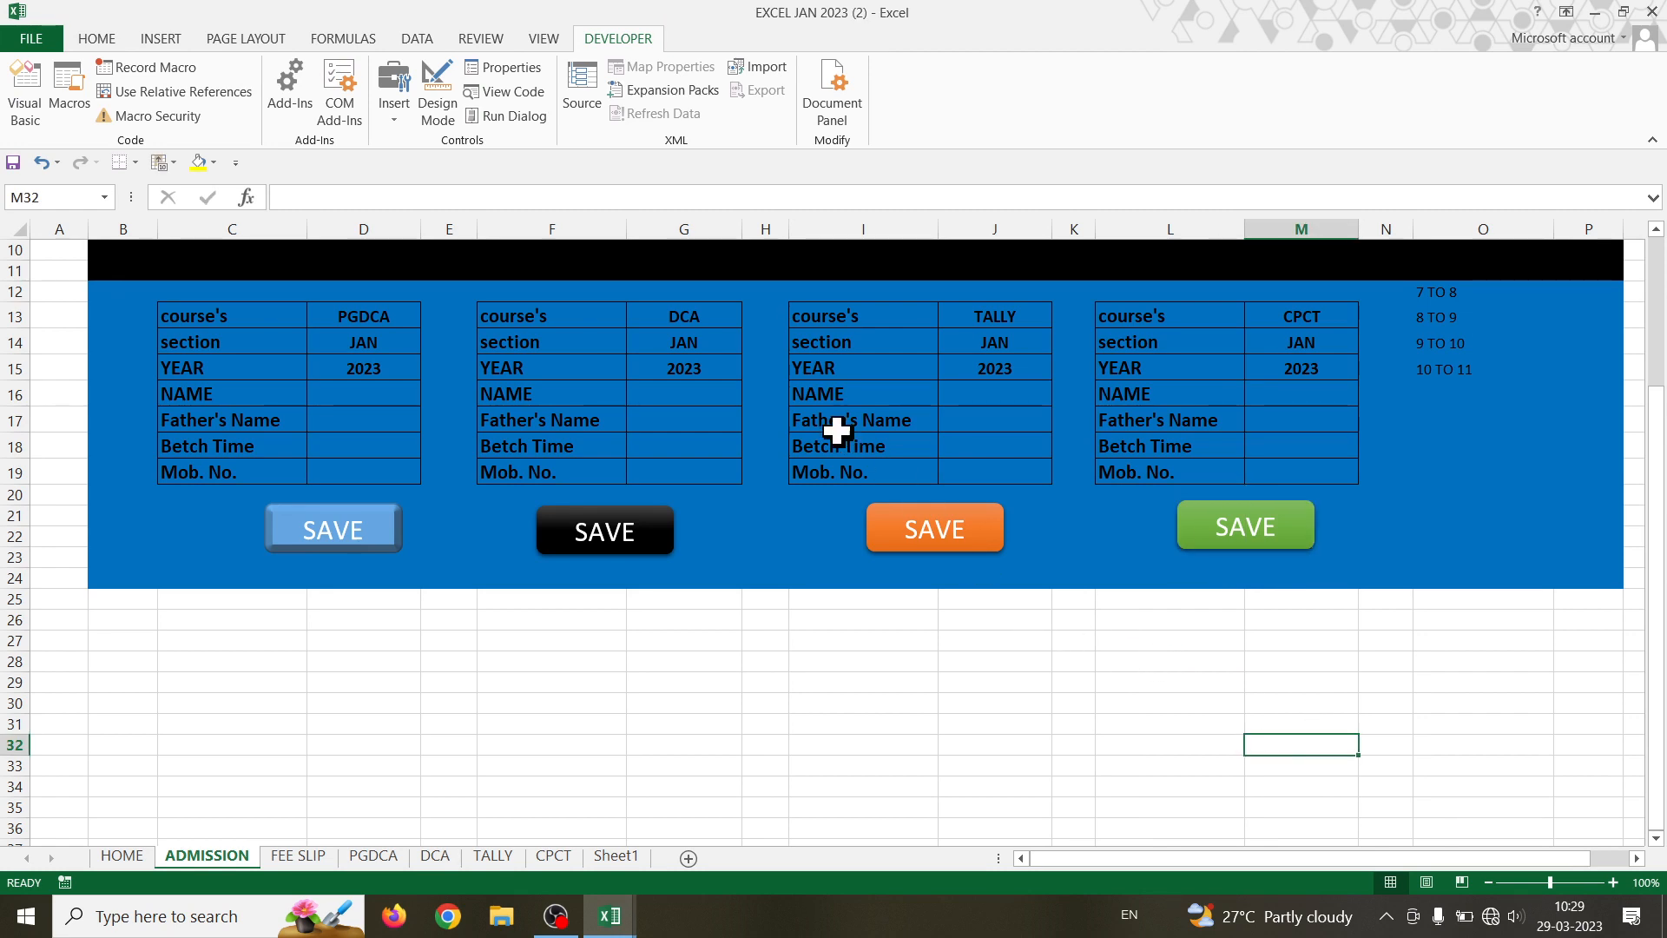
# - Fill the DCA form with the student's name, father's name, batch 7 TO 8 and mobile number
pyautogui.click(692, 394)
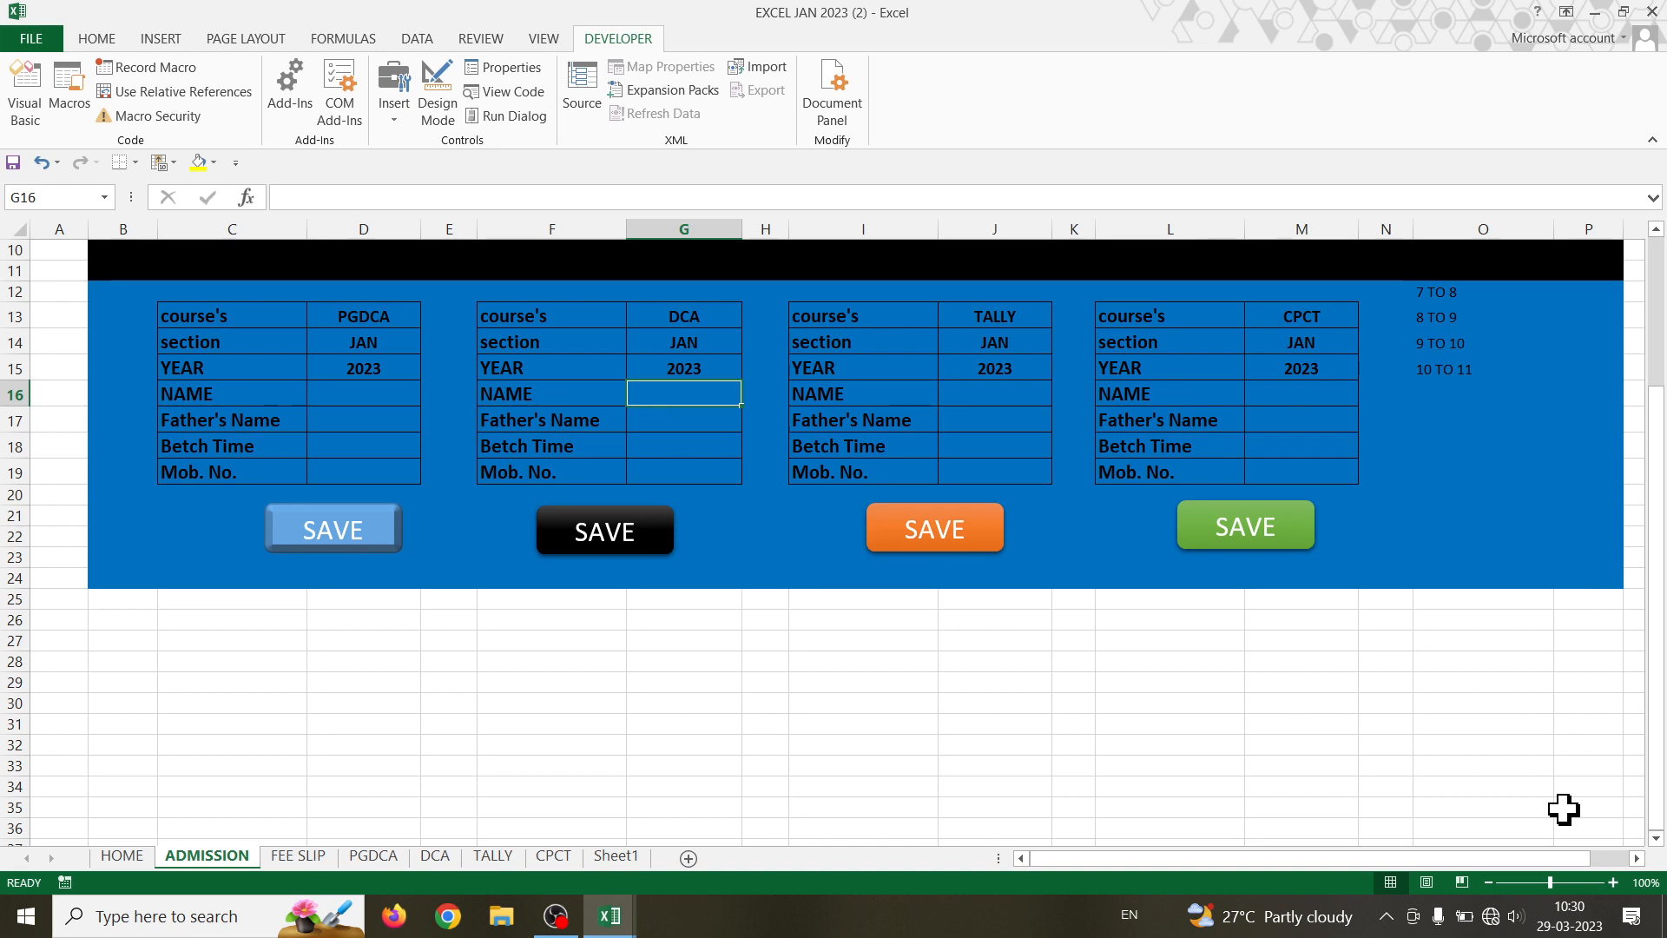
pyautogui.write('ROOPA')
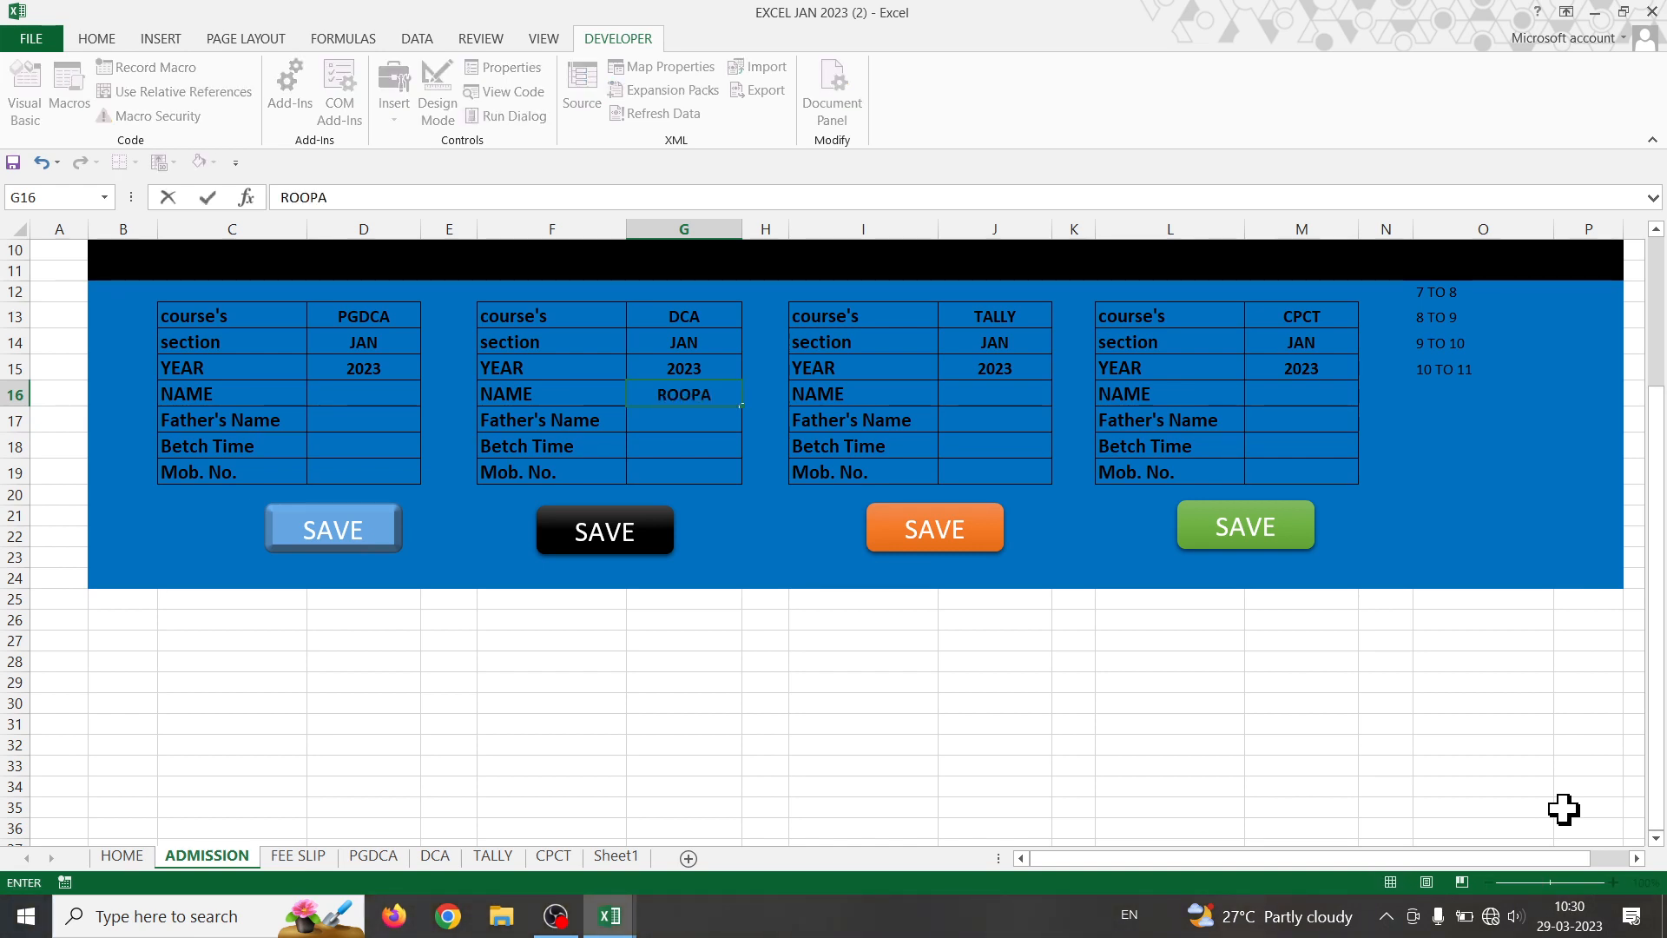
pyautogui.press('Return')
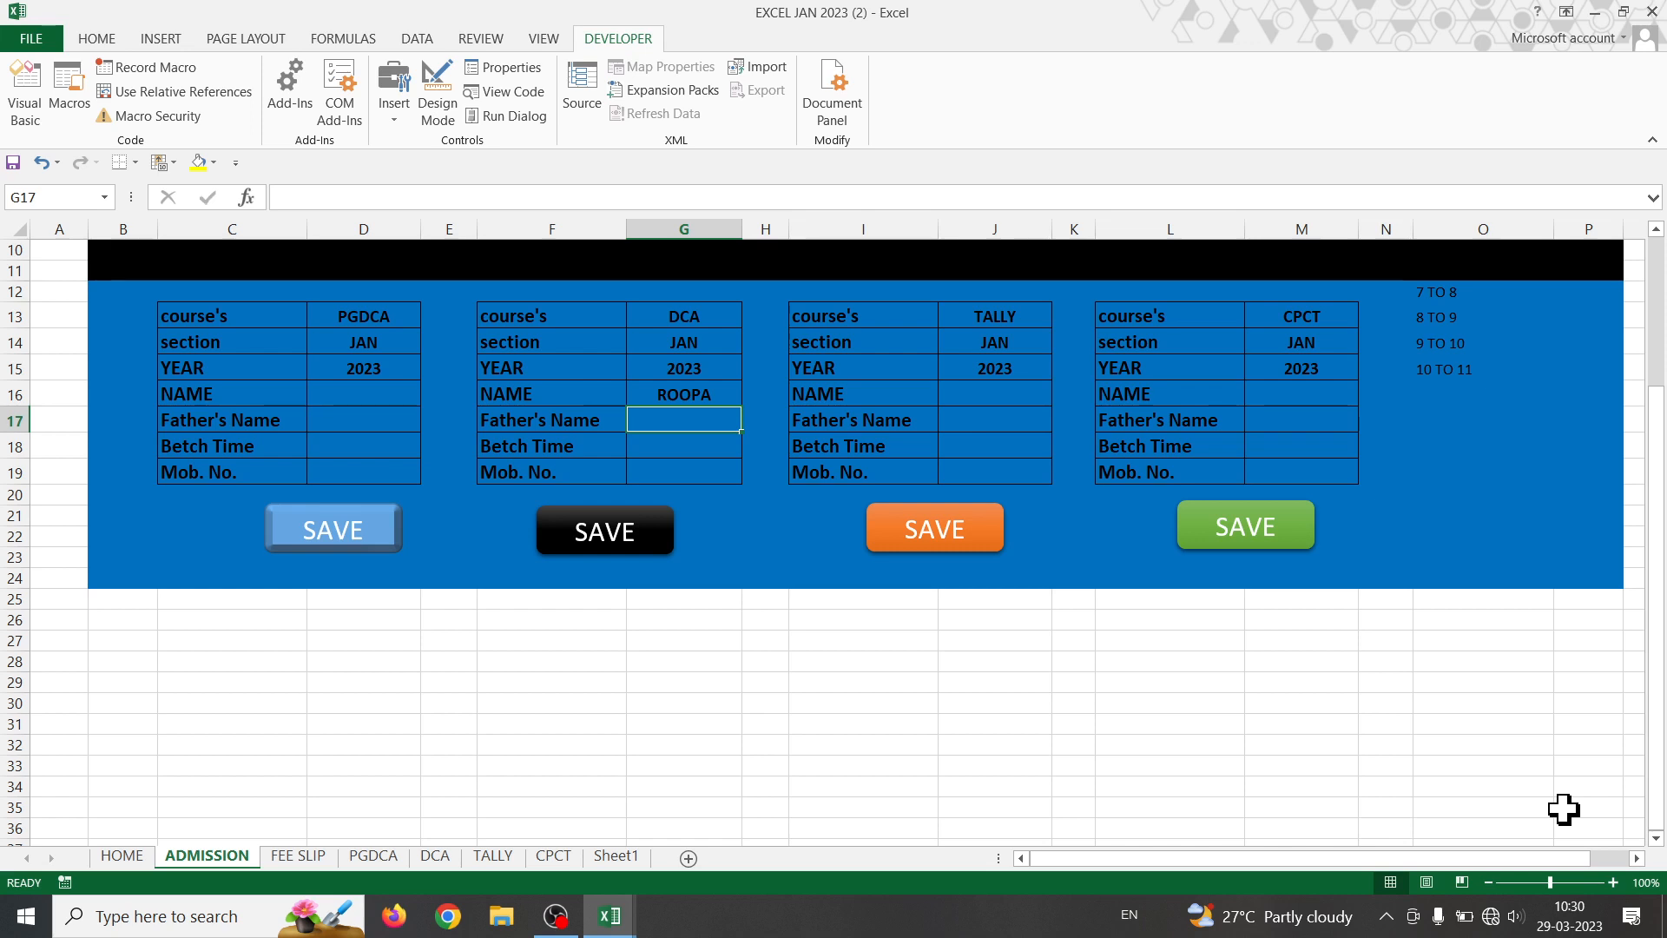
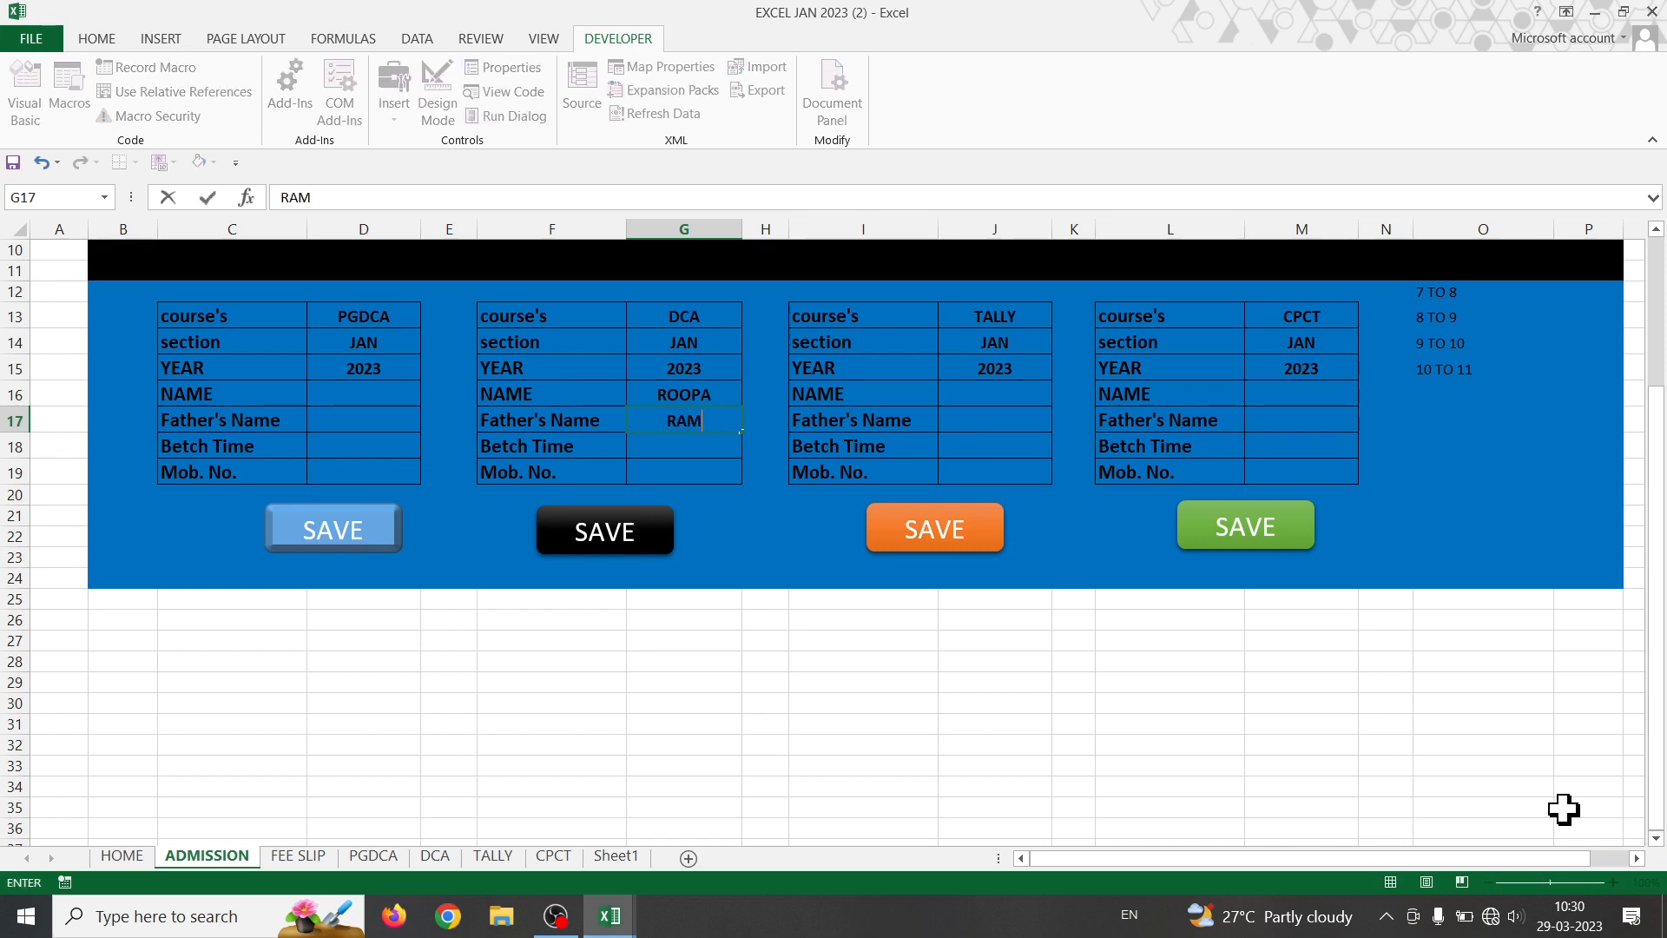
pyautogui.press('Return')
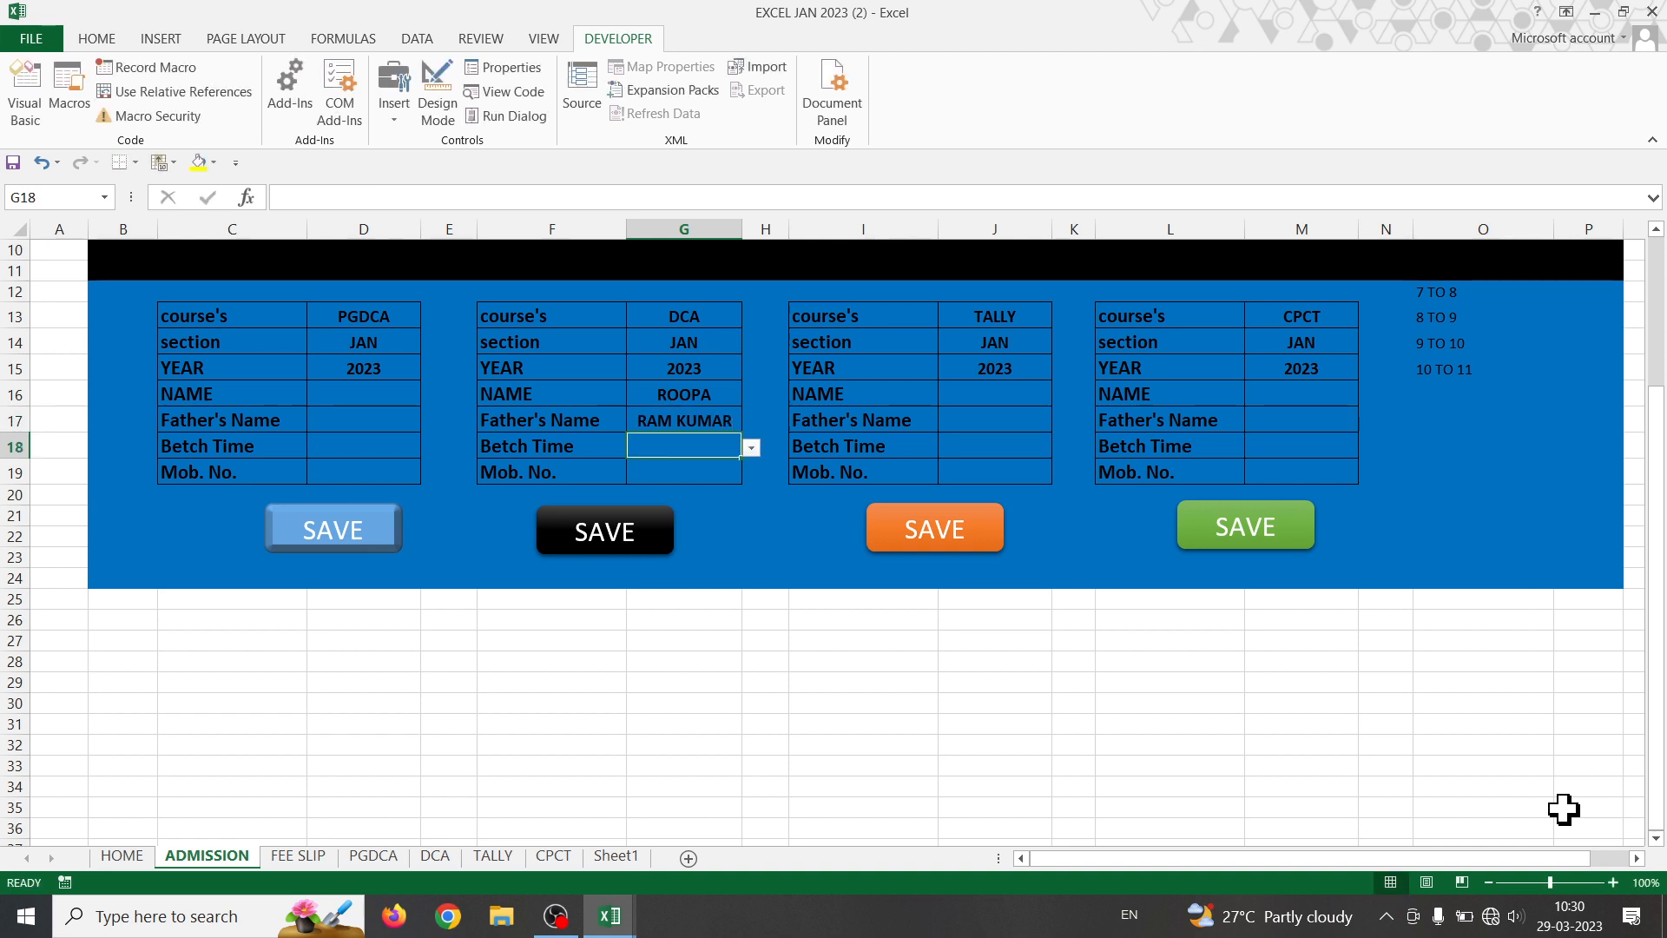
pyautogui.press('super')
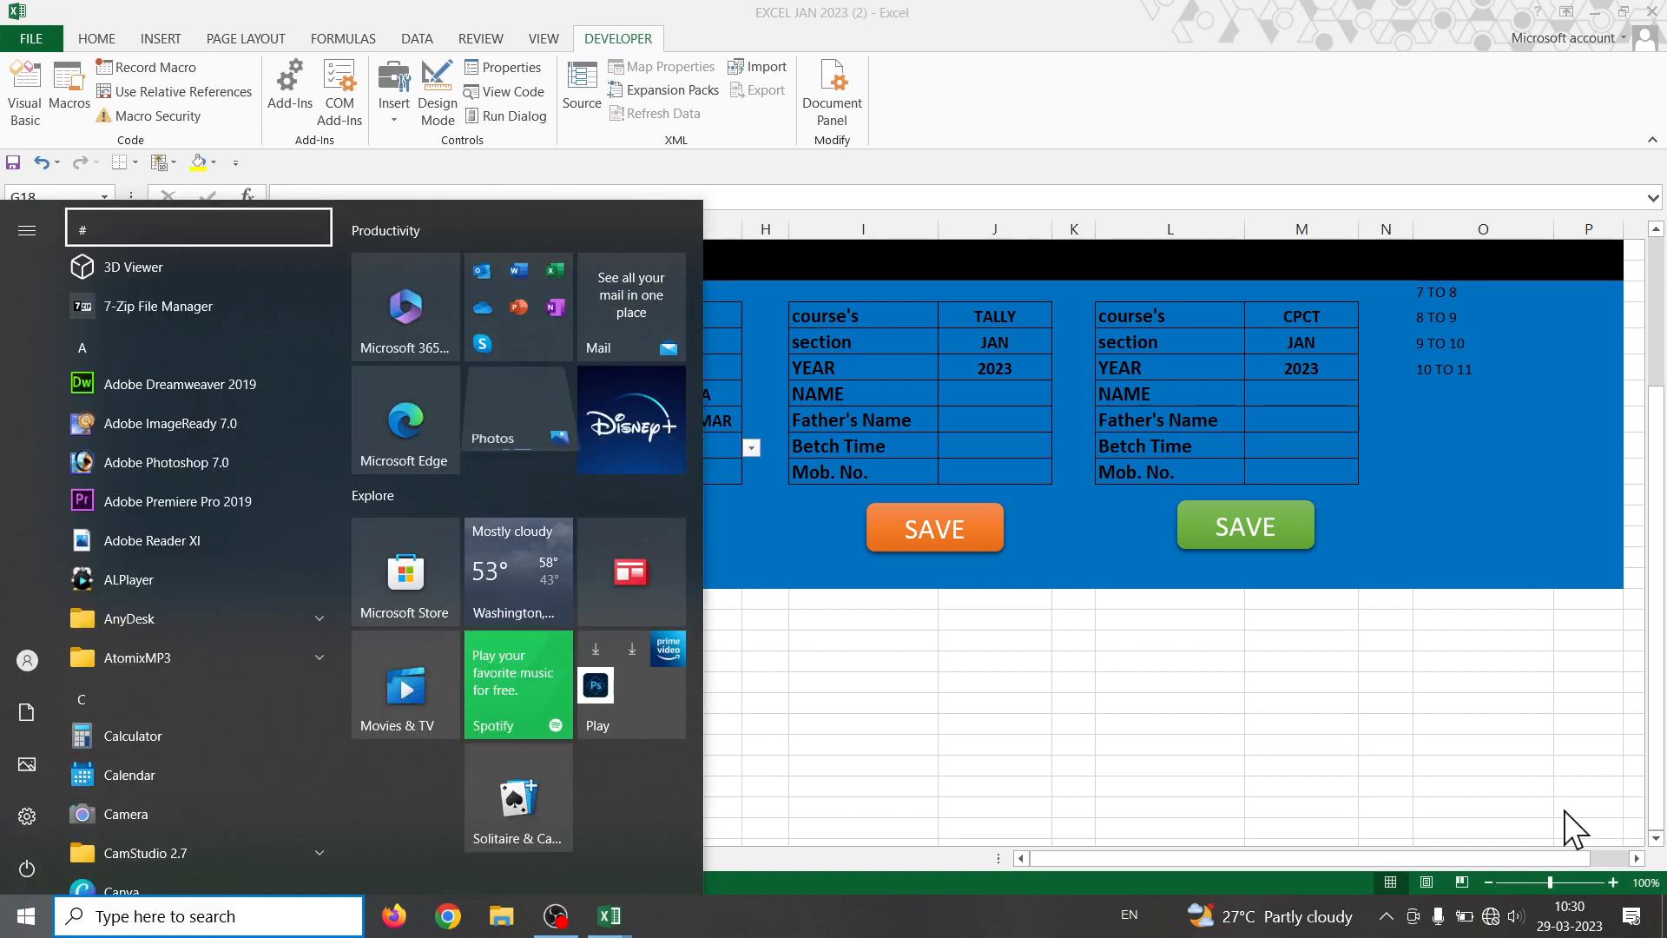
pyautogui.press('Escape')
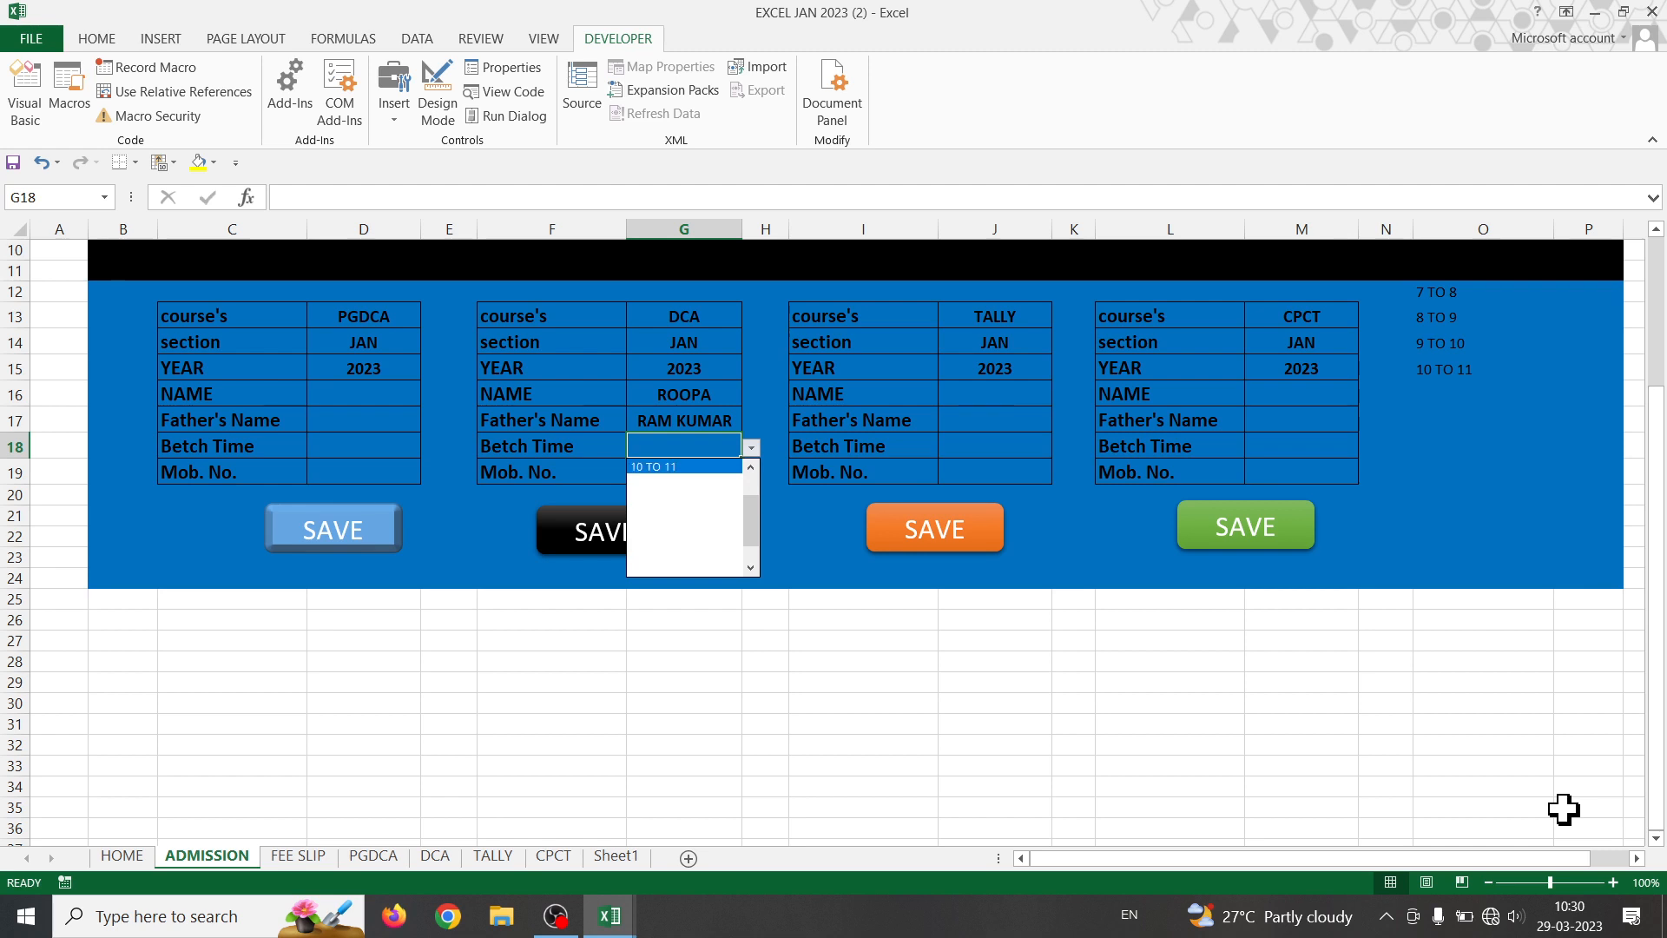
pyautogui.press('Return')
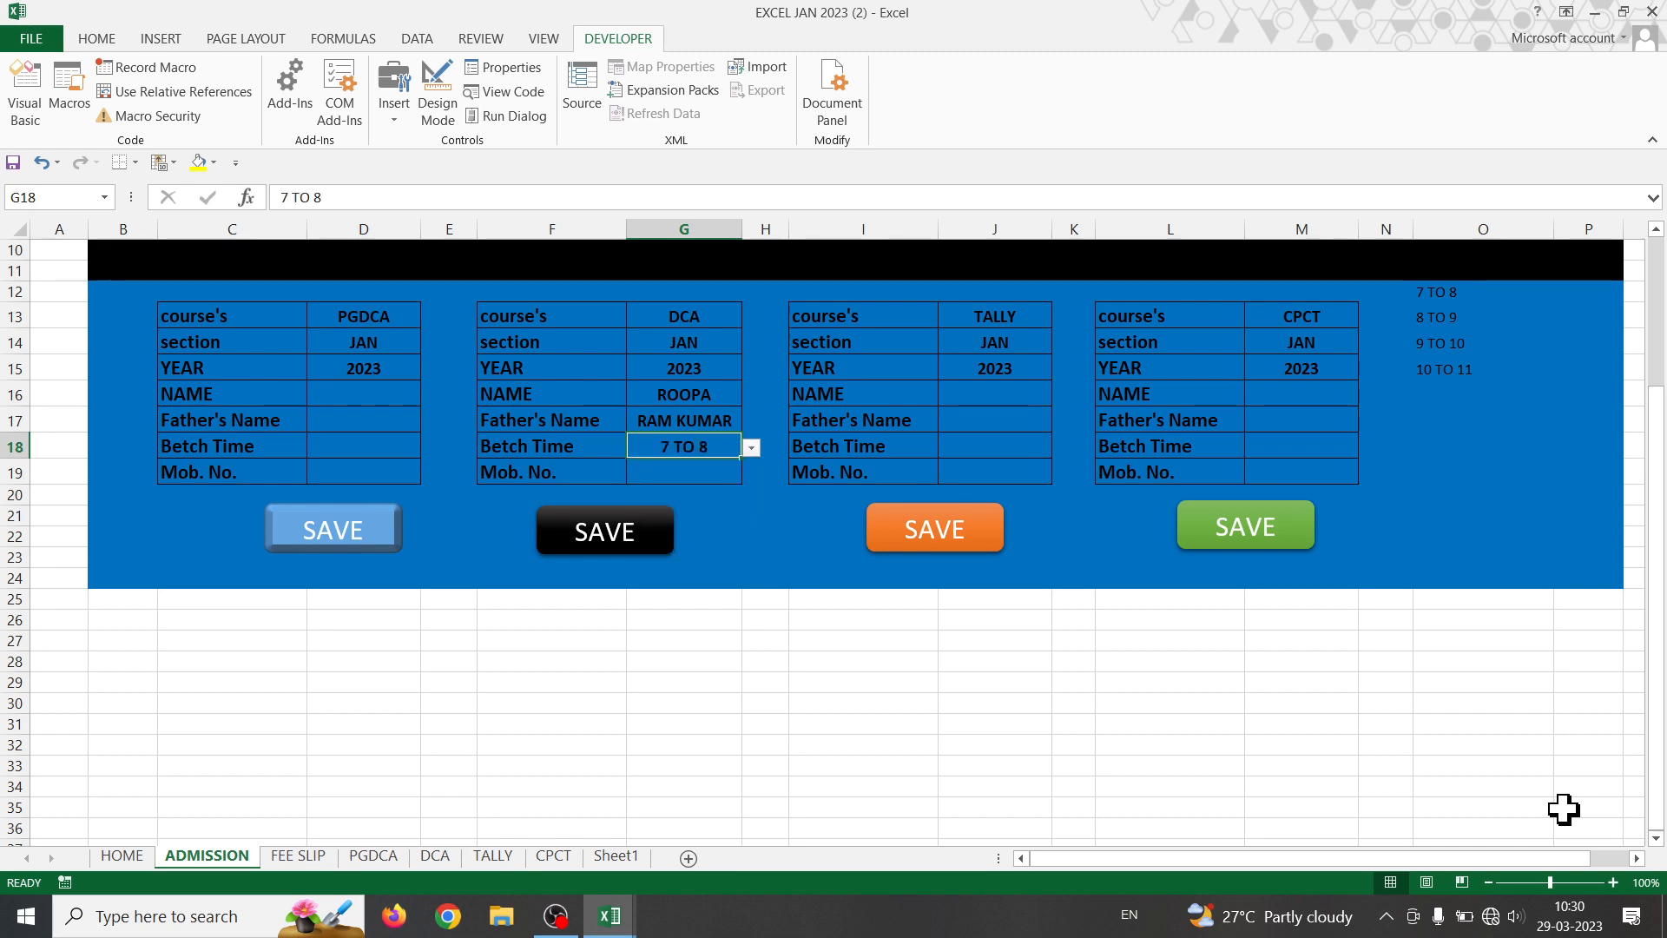
pyautogui.press('Down')
pyautogui.write('96645')
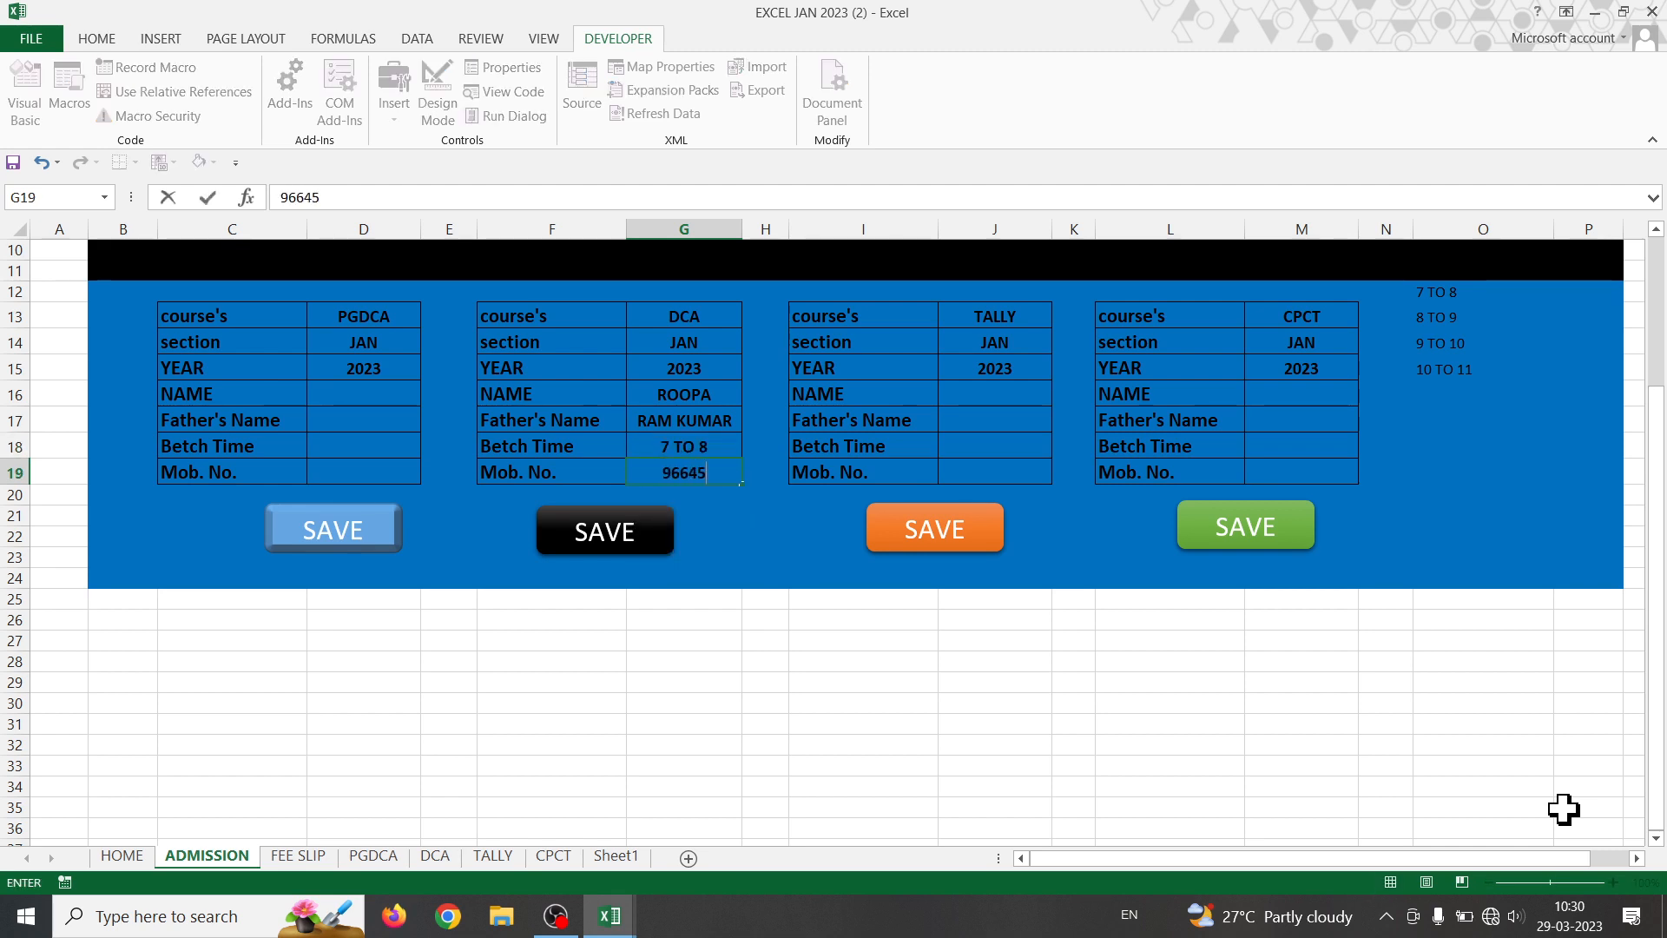
pyautogui.write('644')
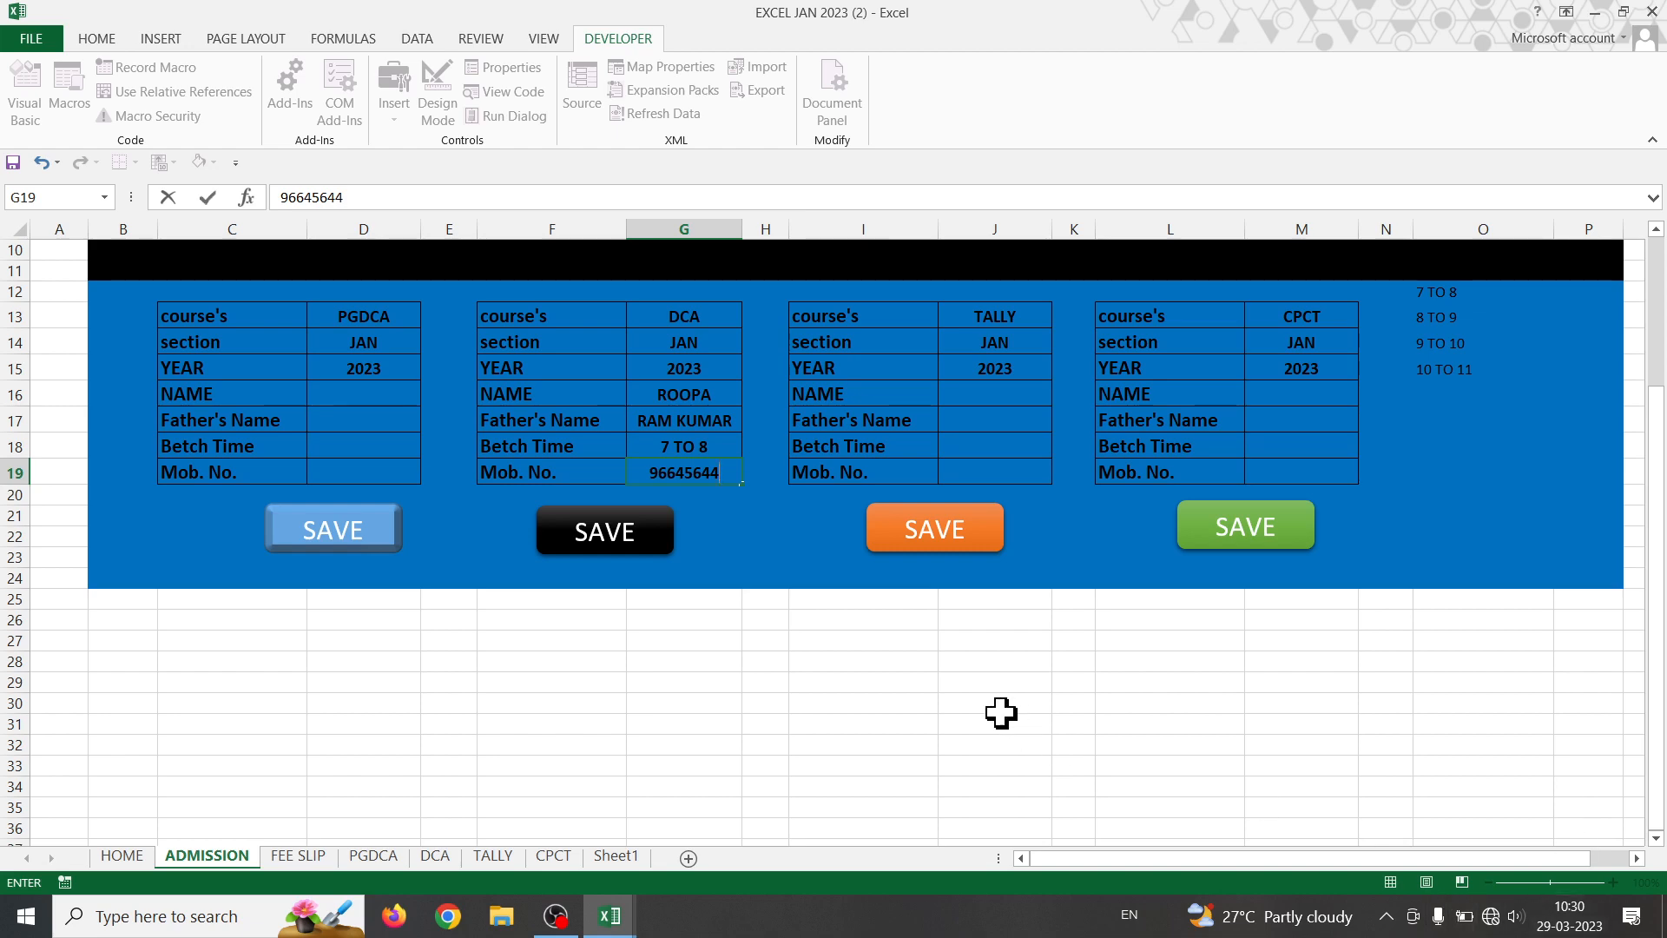
pyautogui.click(777, 701)
# - Save the DCA entry, check the DCA and PGDCA sheets, then return to ADMISSION
pyautogui.click(653, 543)
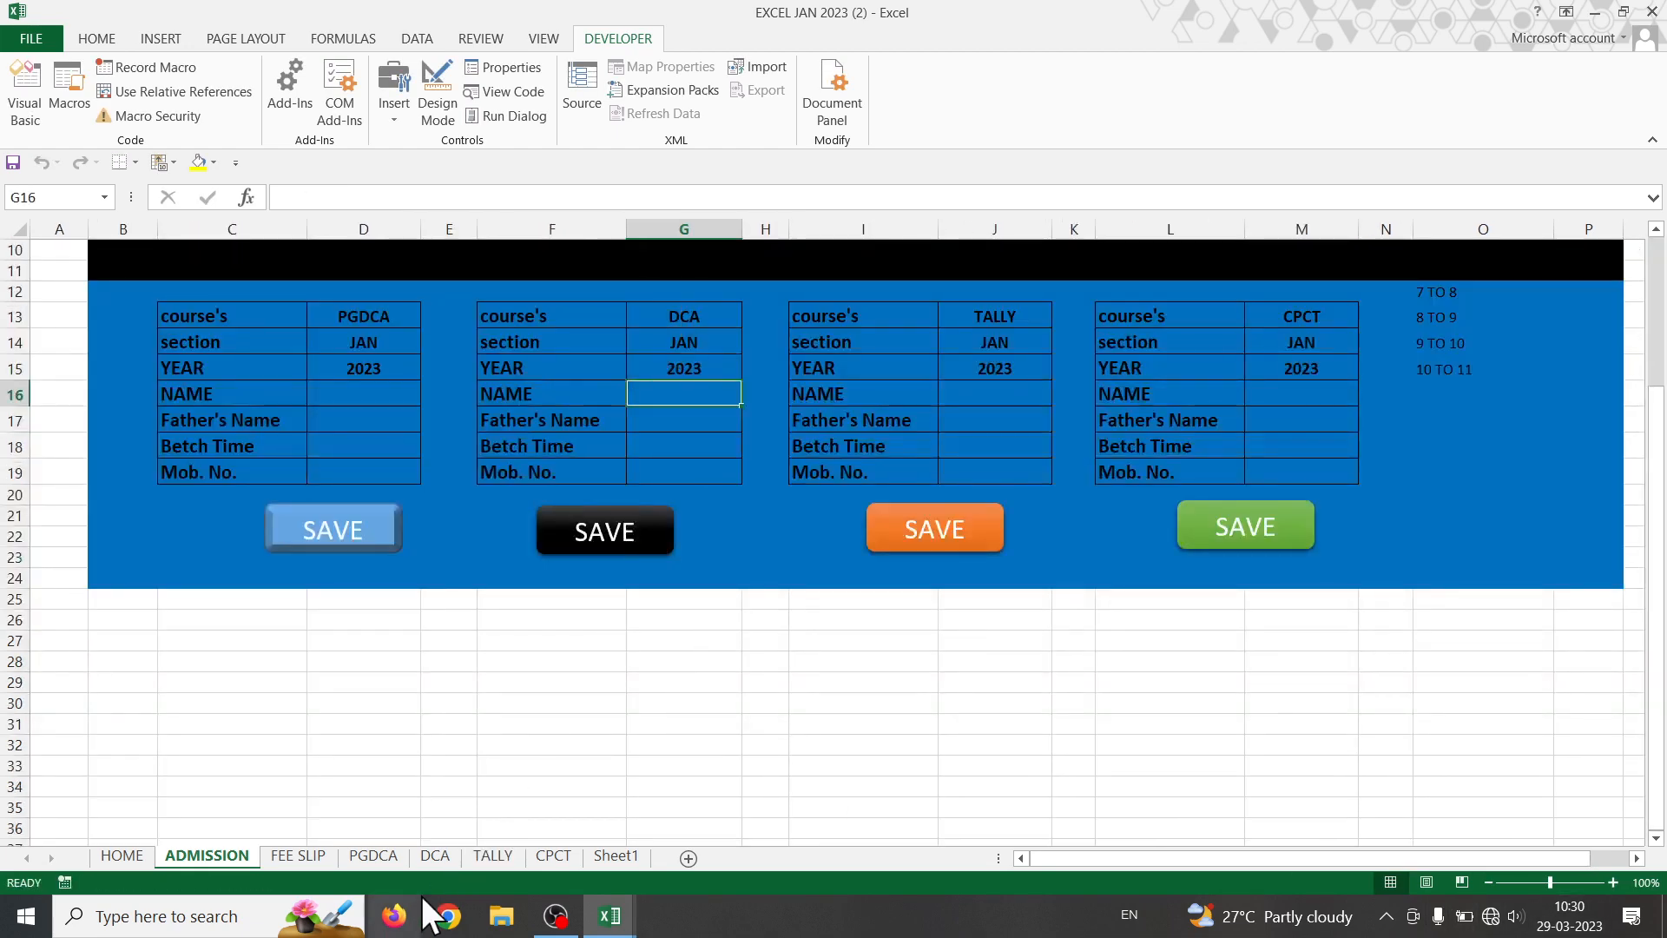
pyautogui.click(448, 858)
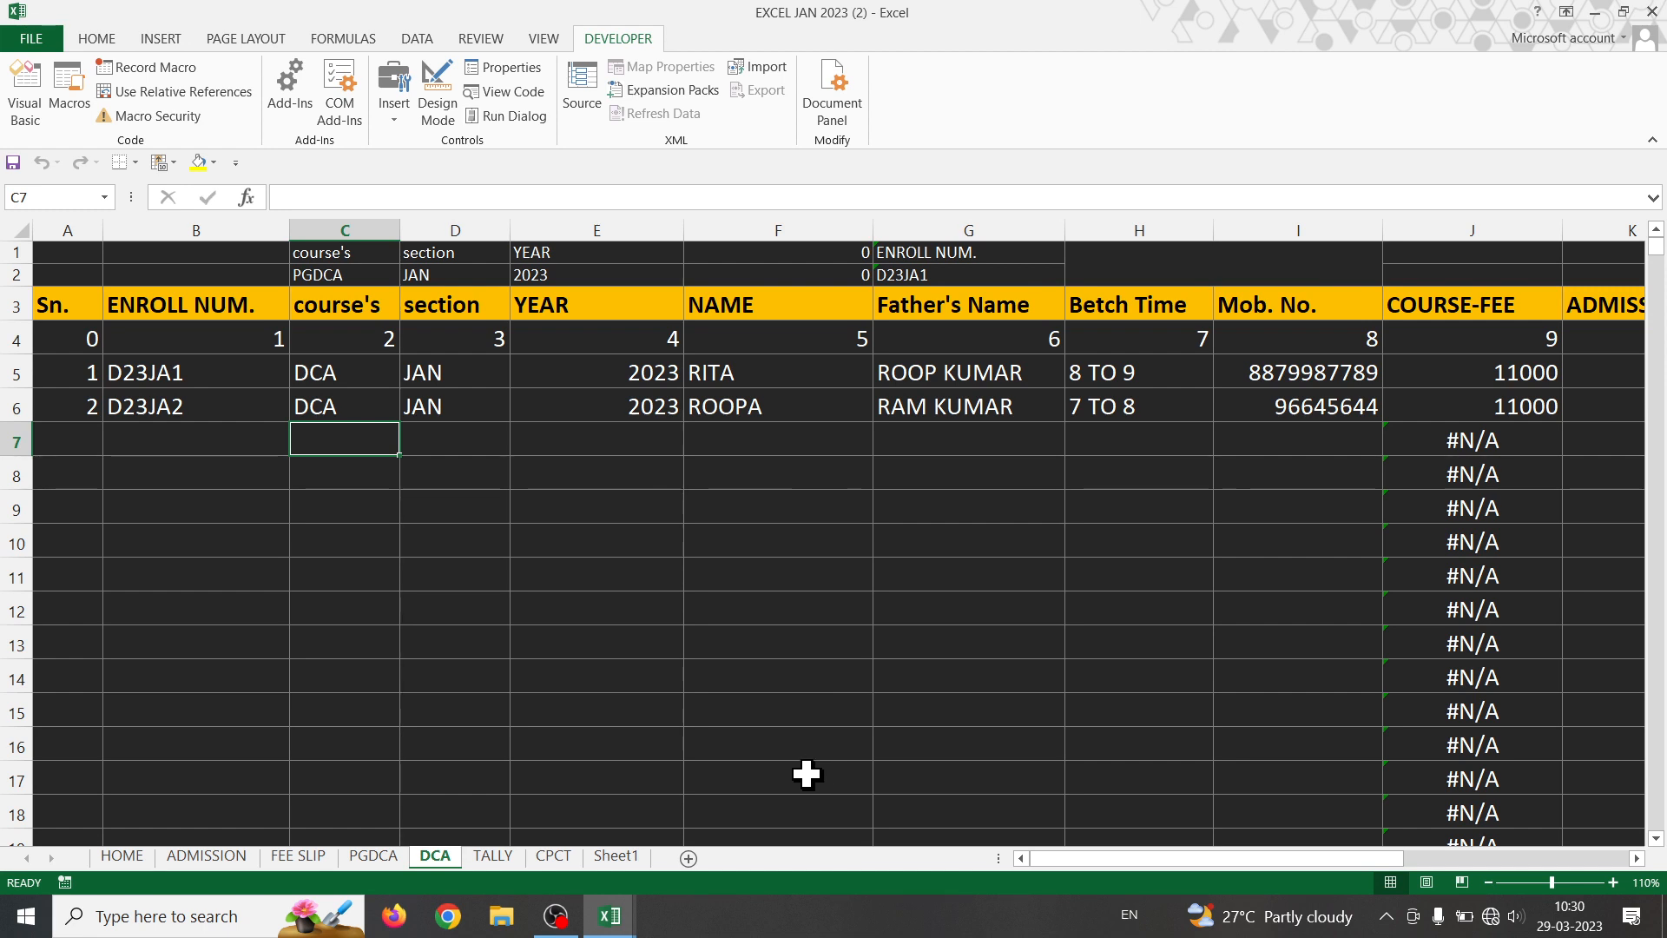
pyautogui.click(375, 856)
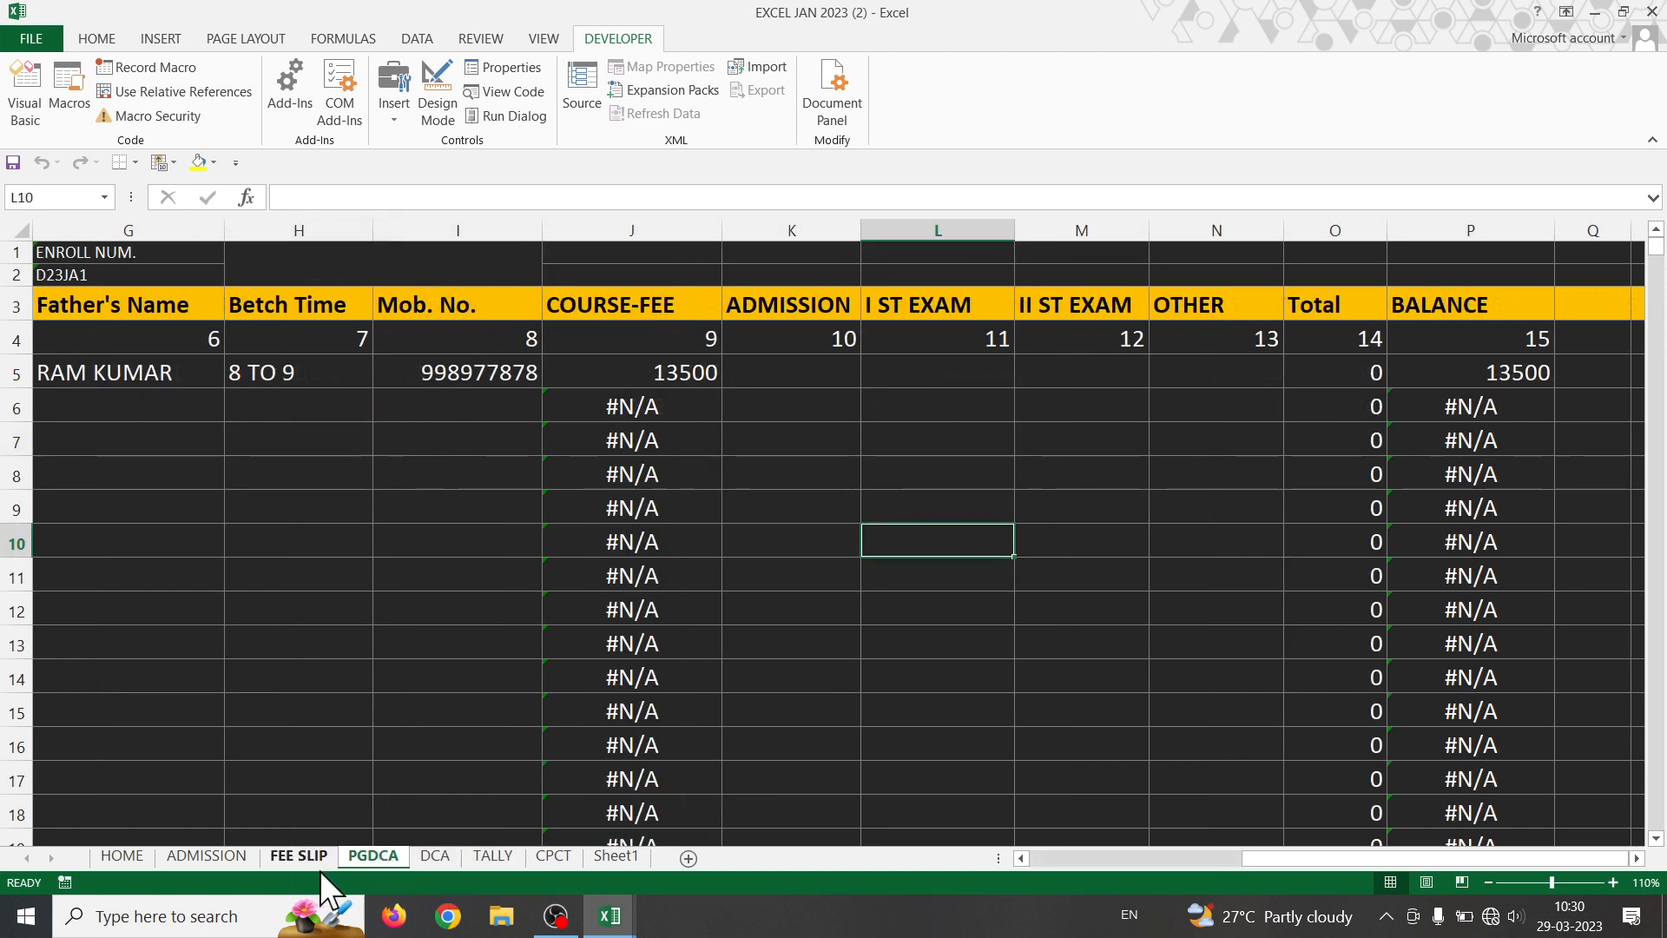
pyautogui.click(202, 858)
# - Fill D16:D19 with the PGDCA student's name, father's name, batch 8 TO 9 and mobile number
pyautogui.click(376, 388)
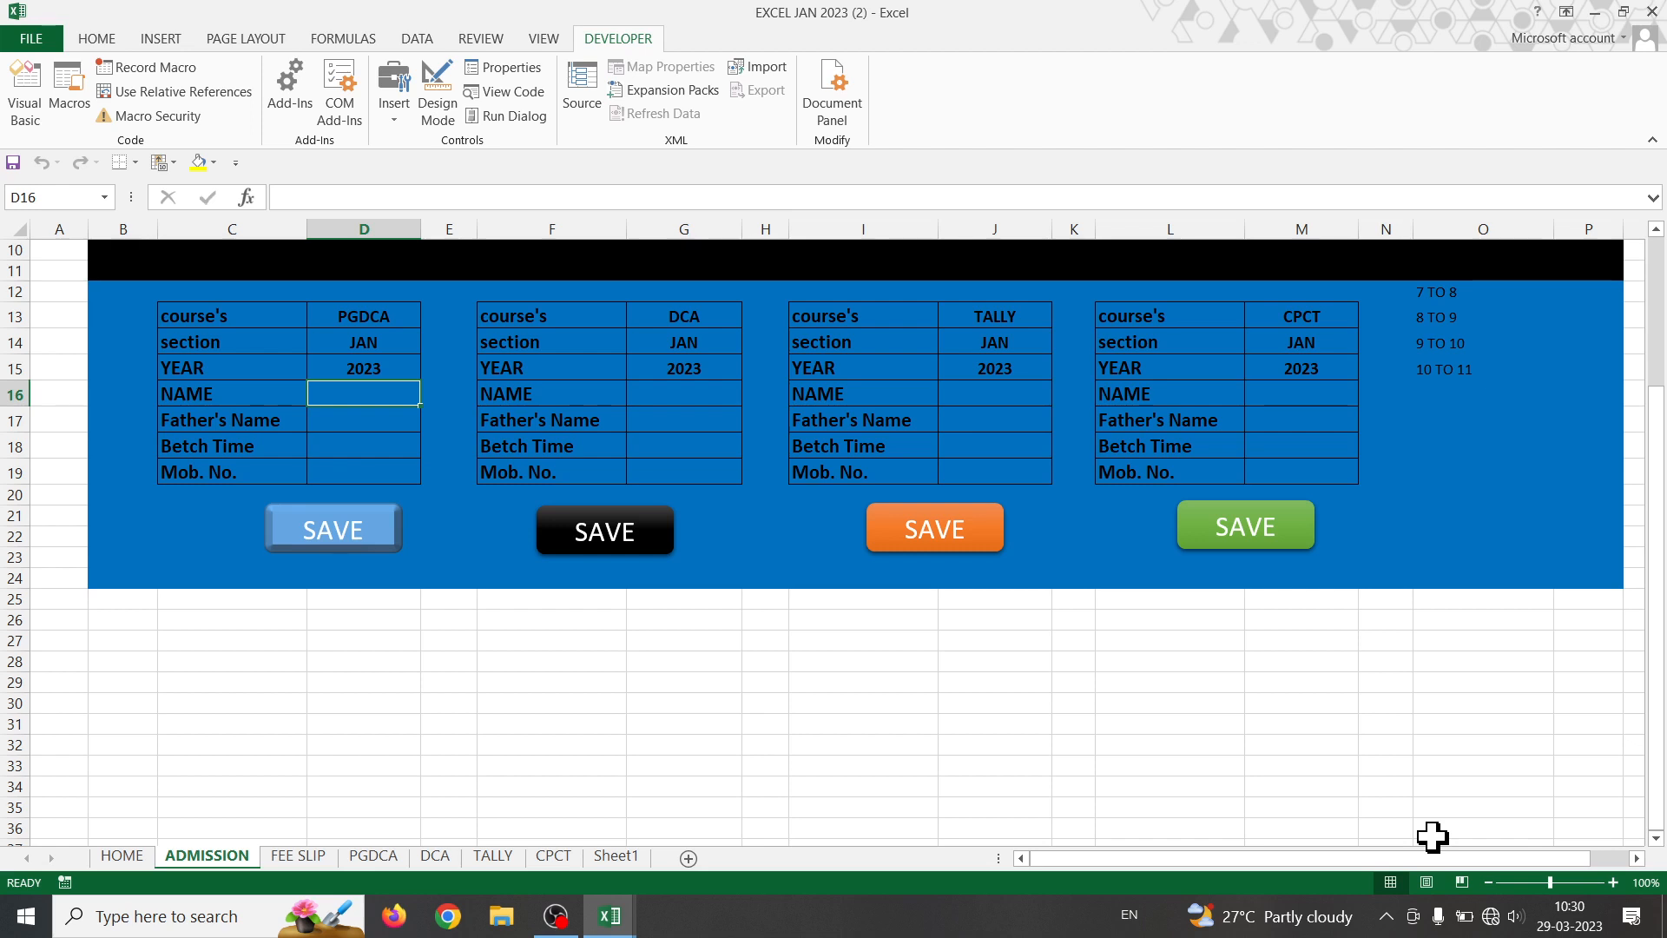
pyautogui.write('HENA')
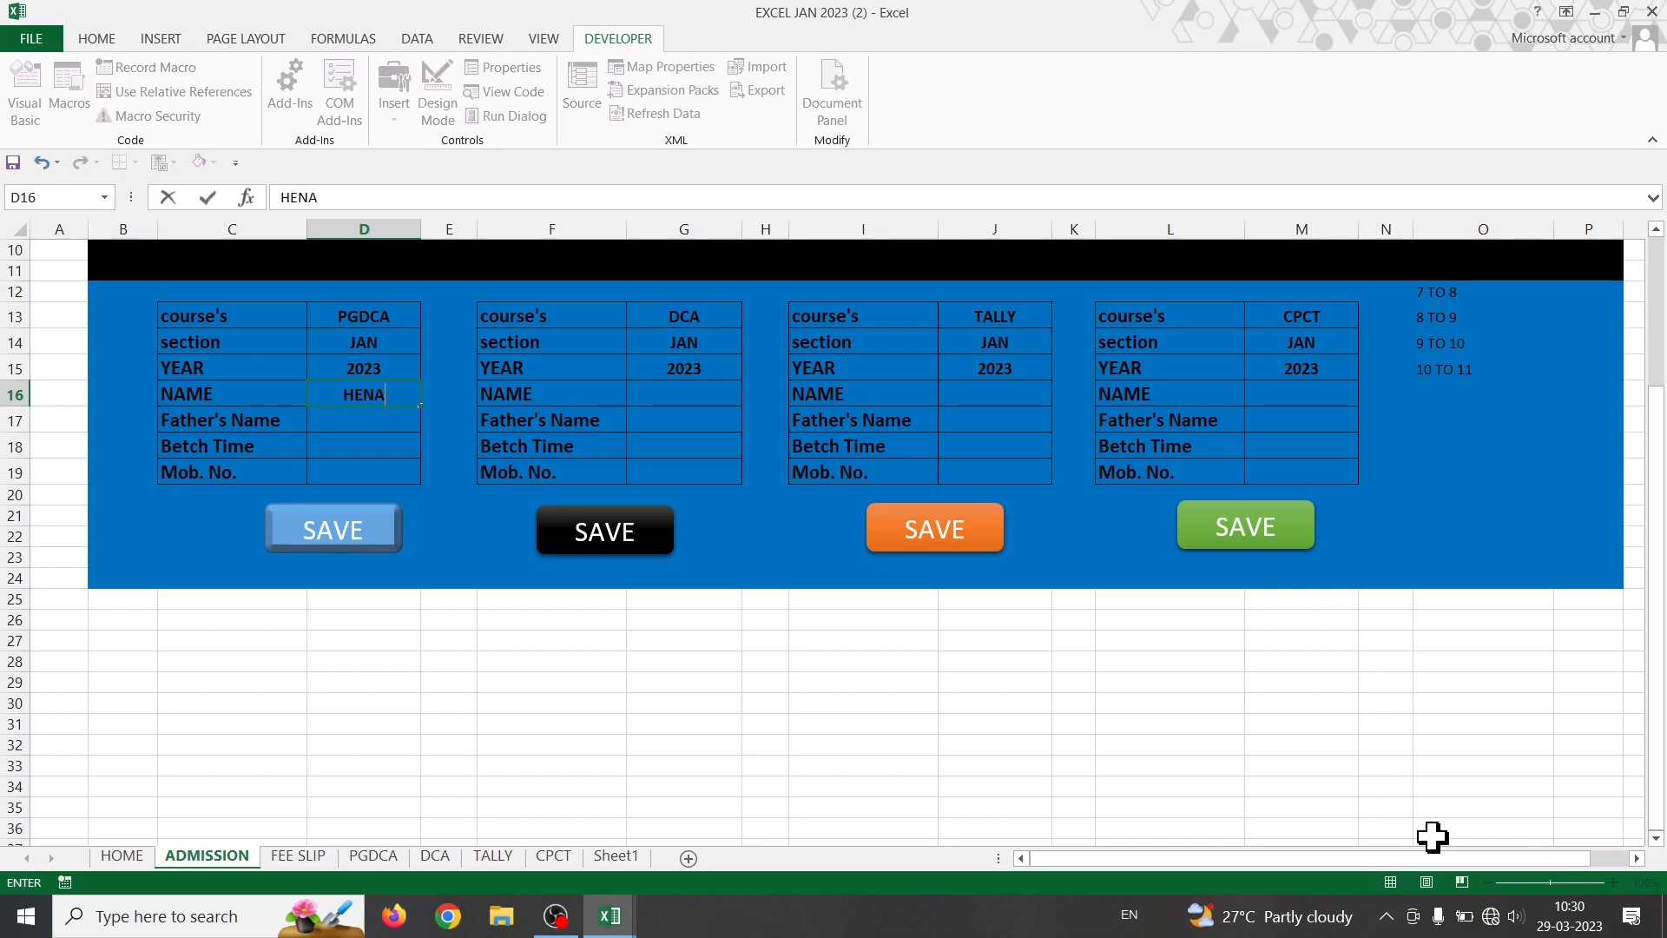
pyautogui.press('Return')
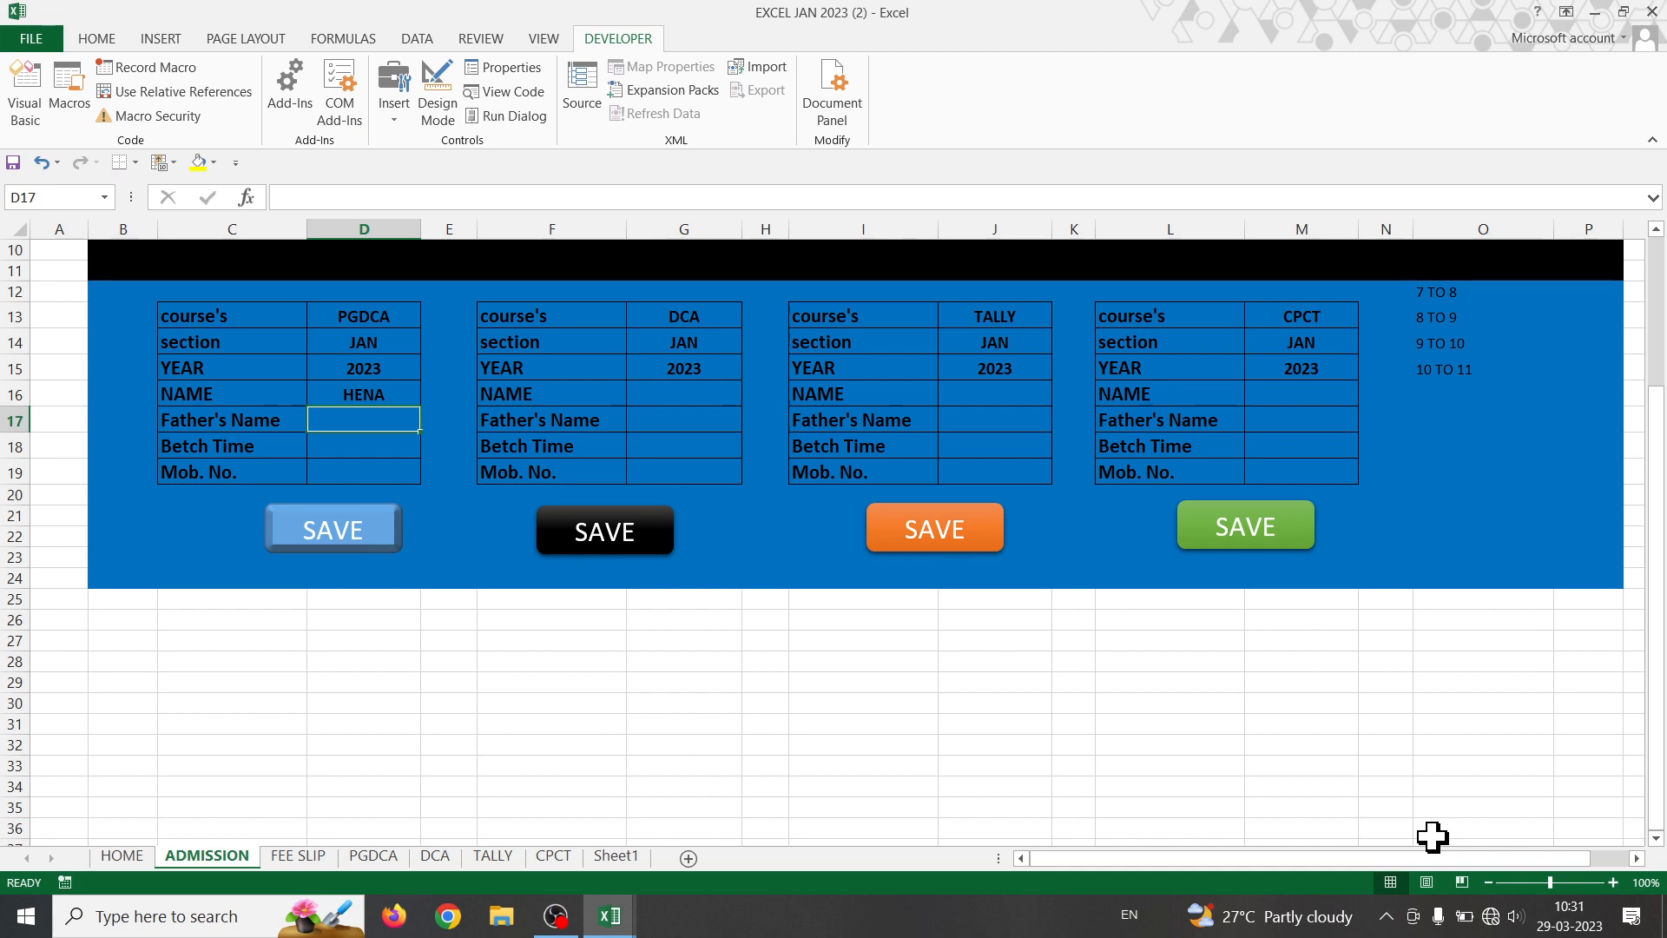
pyautogui.write('MO')
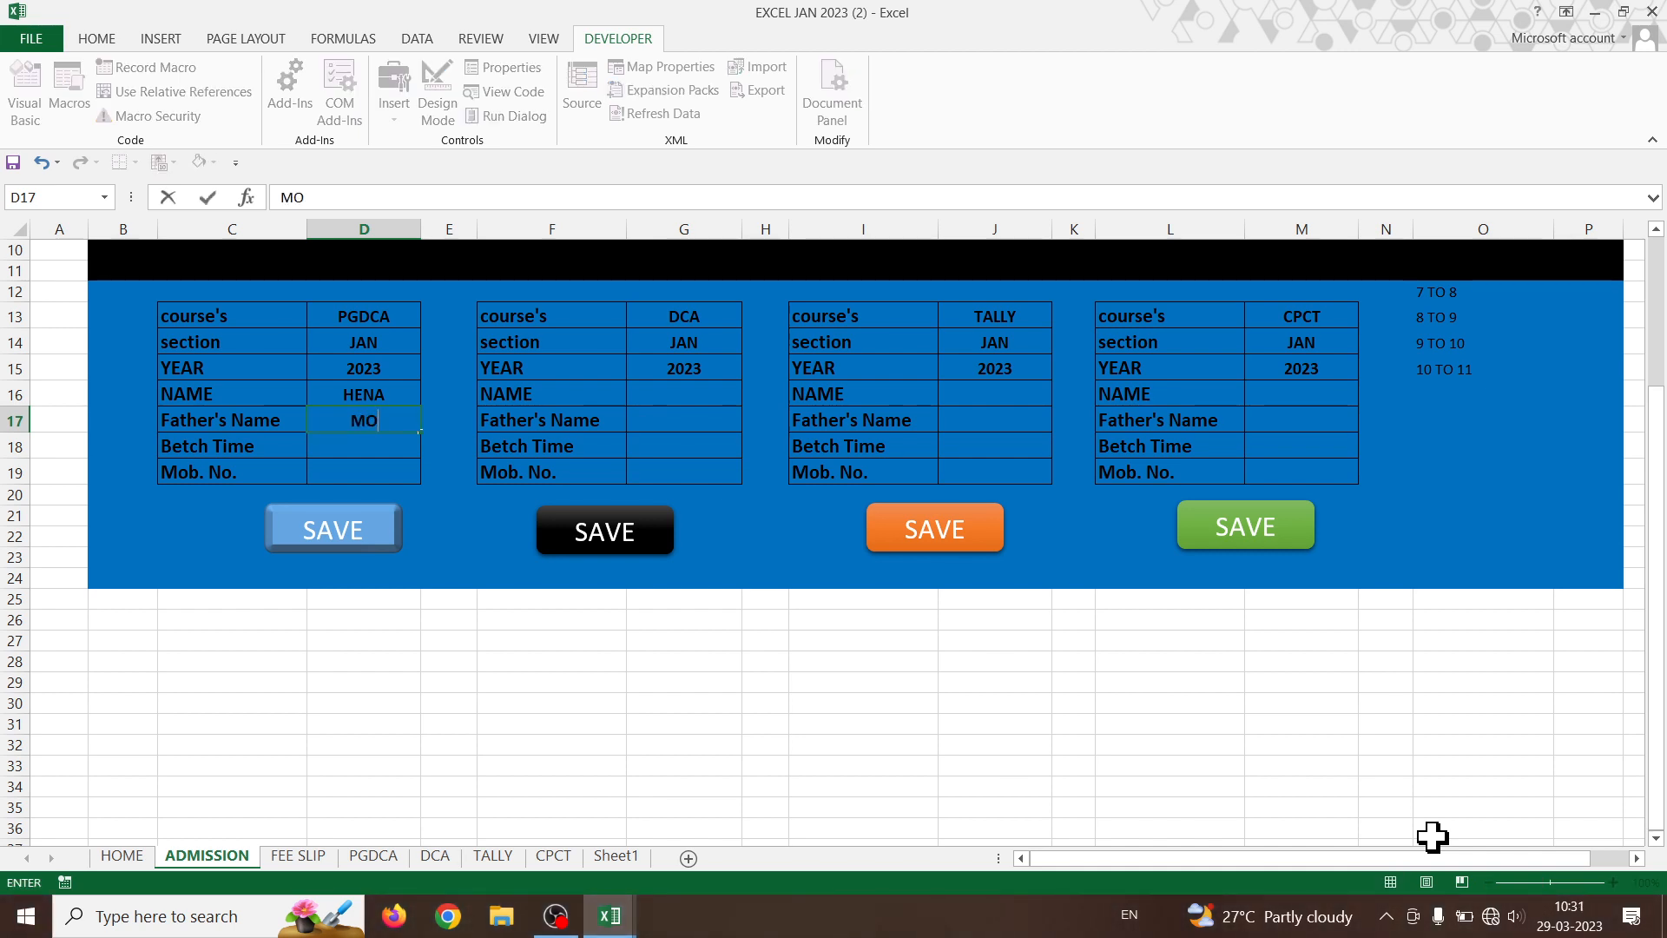
pyautogui.write('HAN')
pyautogui.press('Return')
pyautogui.hotkey('alt', 'Down')
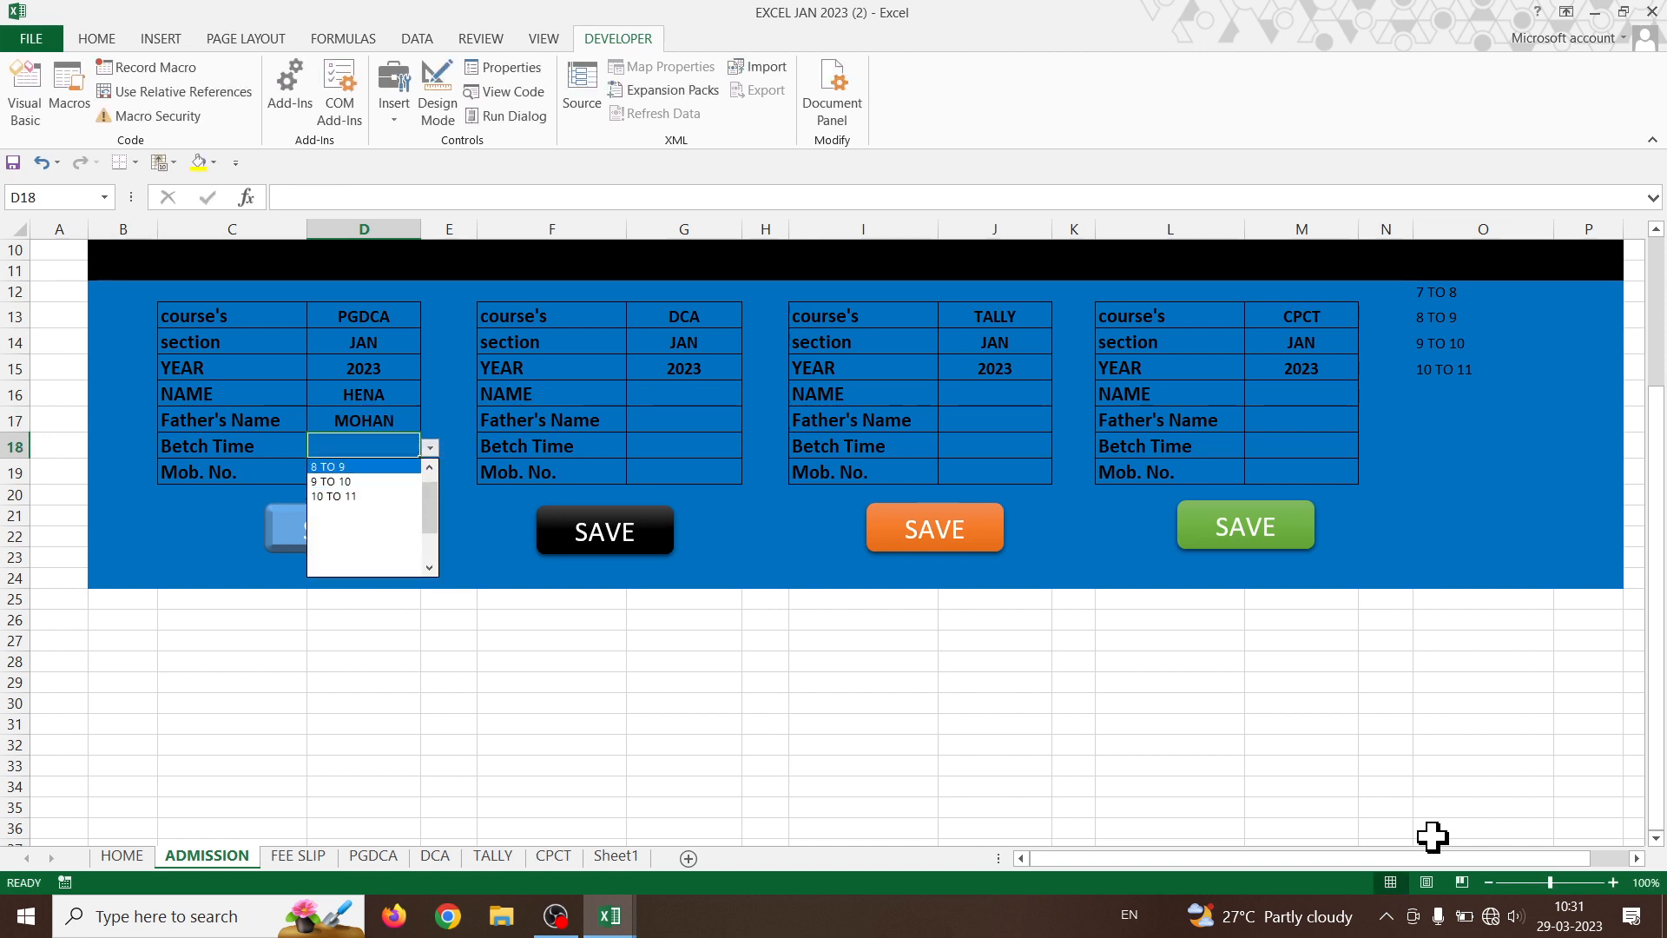
pyautogui.press('Return')
pyautogui.press('Return')
pyautogui.write('9')
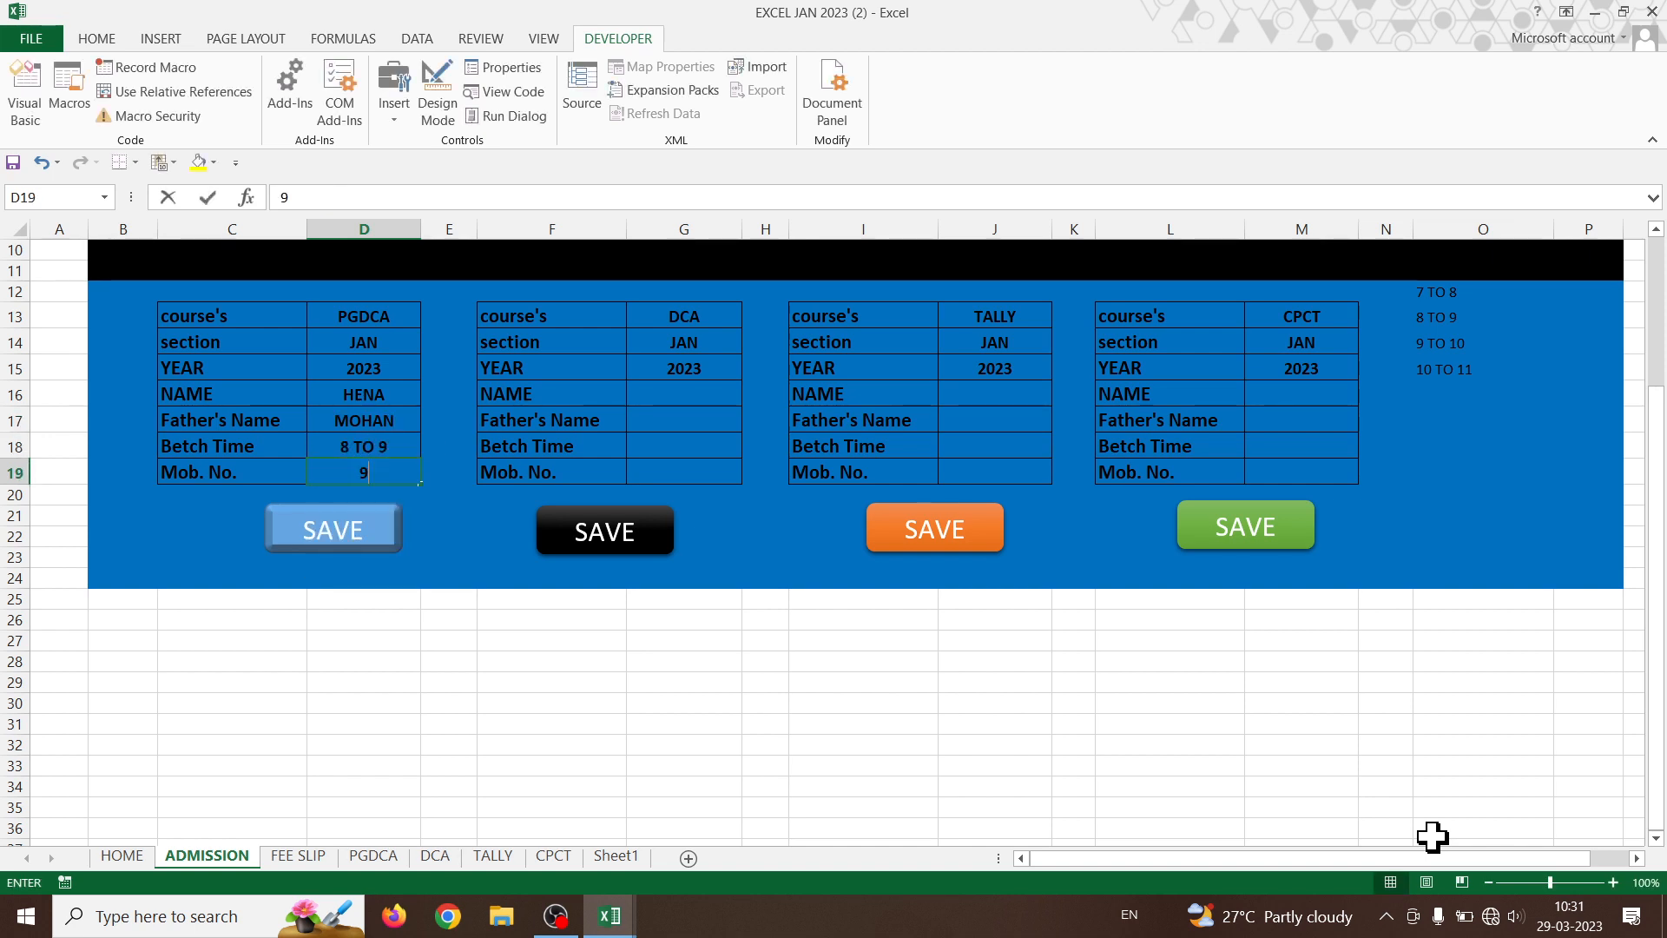
pyautogui.write('94645654')
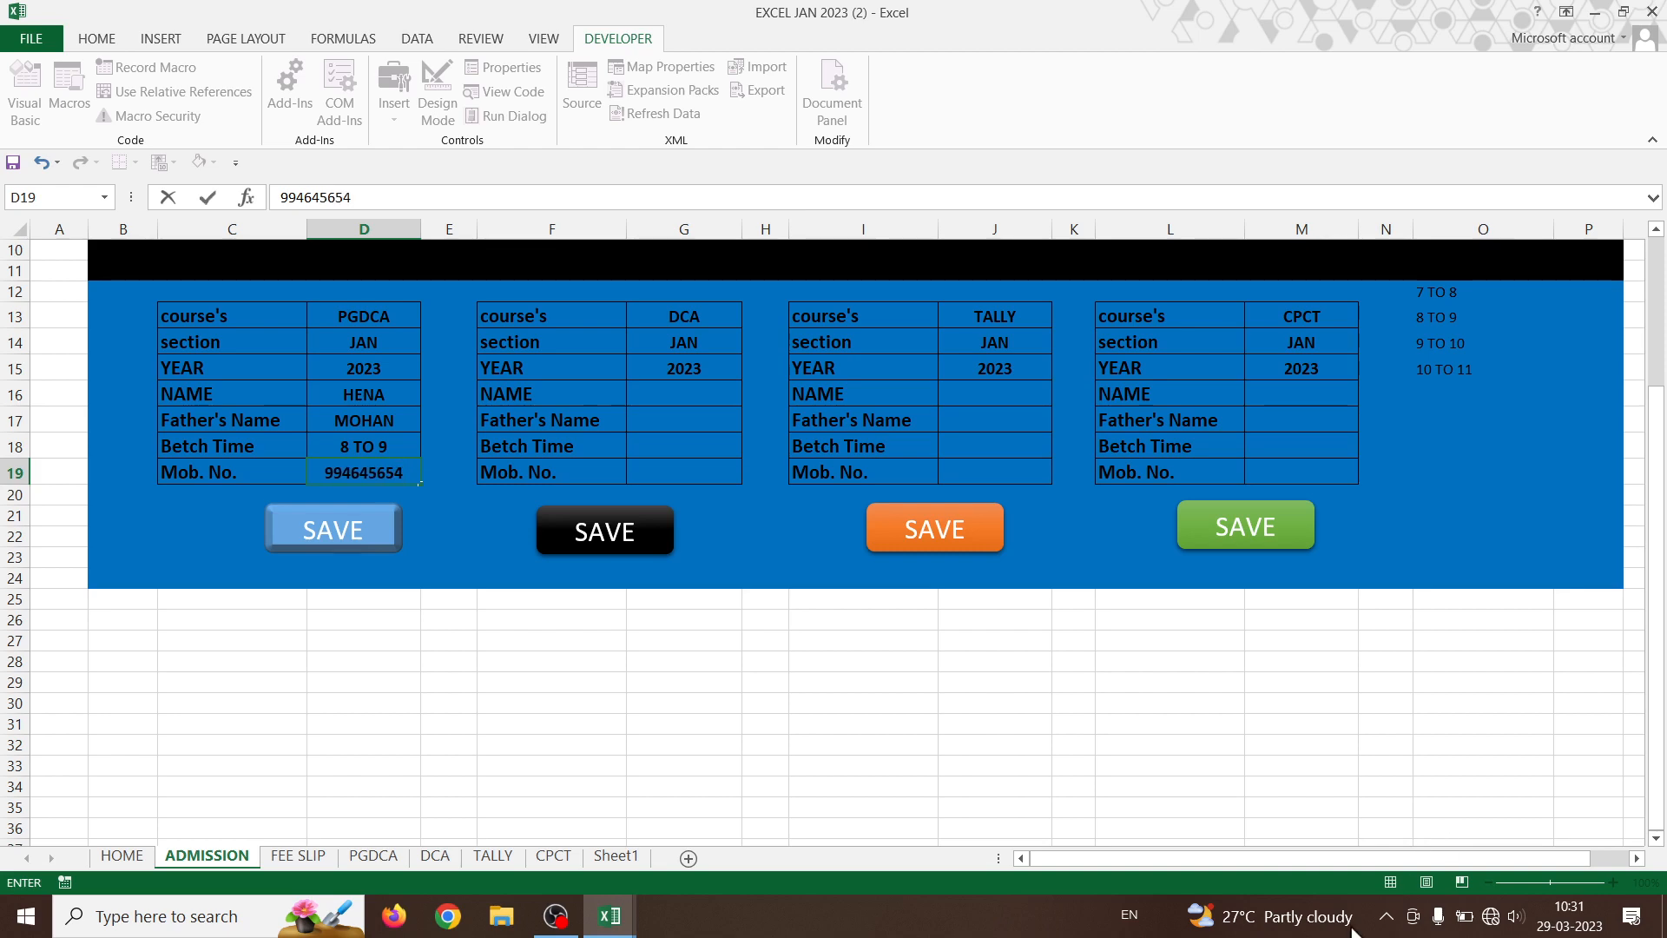
pyautogui.click(382, 694)
# - Save the PGDCA entry, review the new record on the PGDCA and DCA sheets, then return to ADMISSION
pyautogui.click(360, 532)
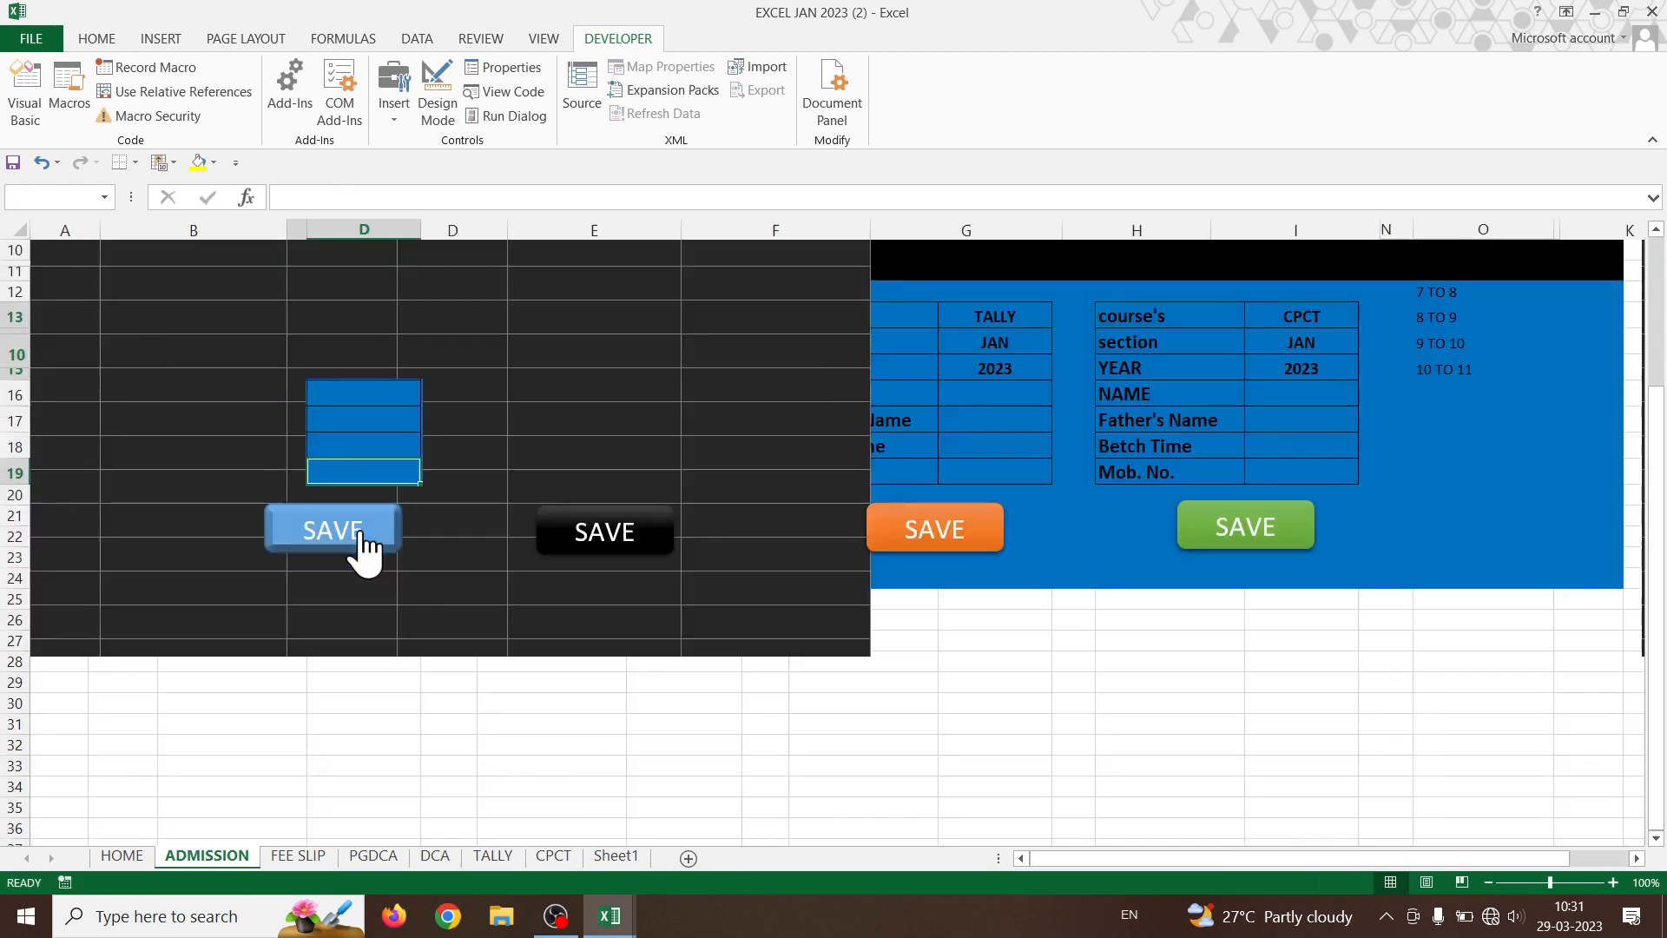
pyautogui.click(374, 856)
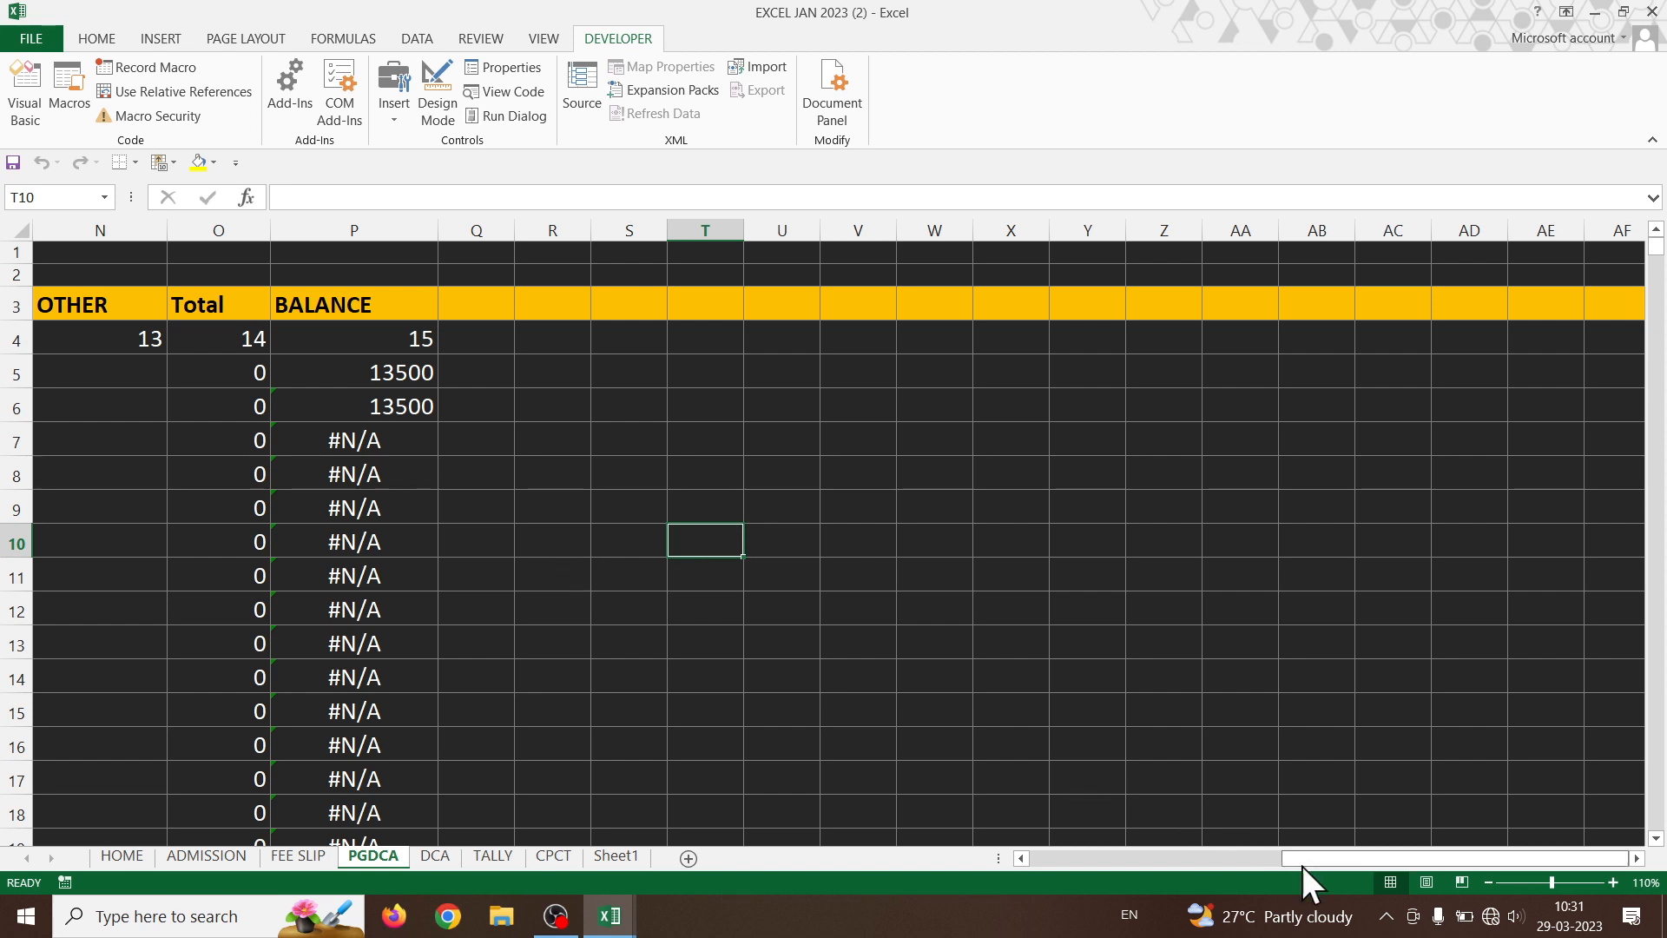
pyautogui.moveTo(1307, 855); pyautogui.dragTo(925, 860)
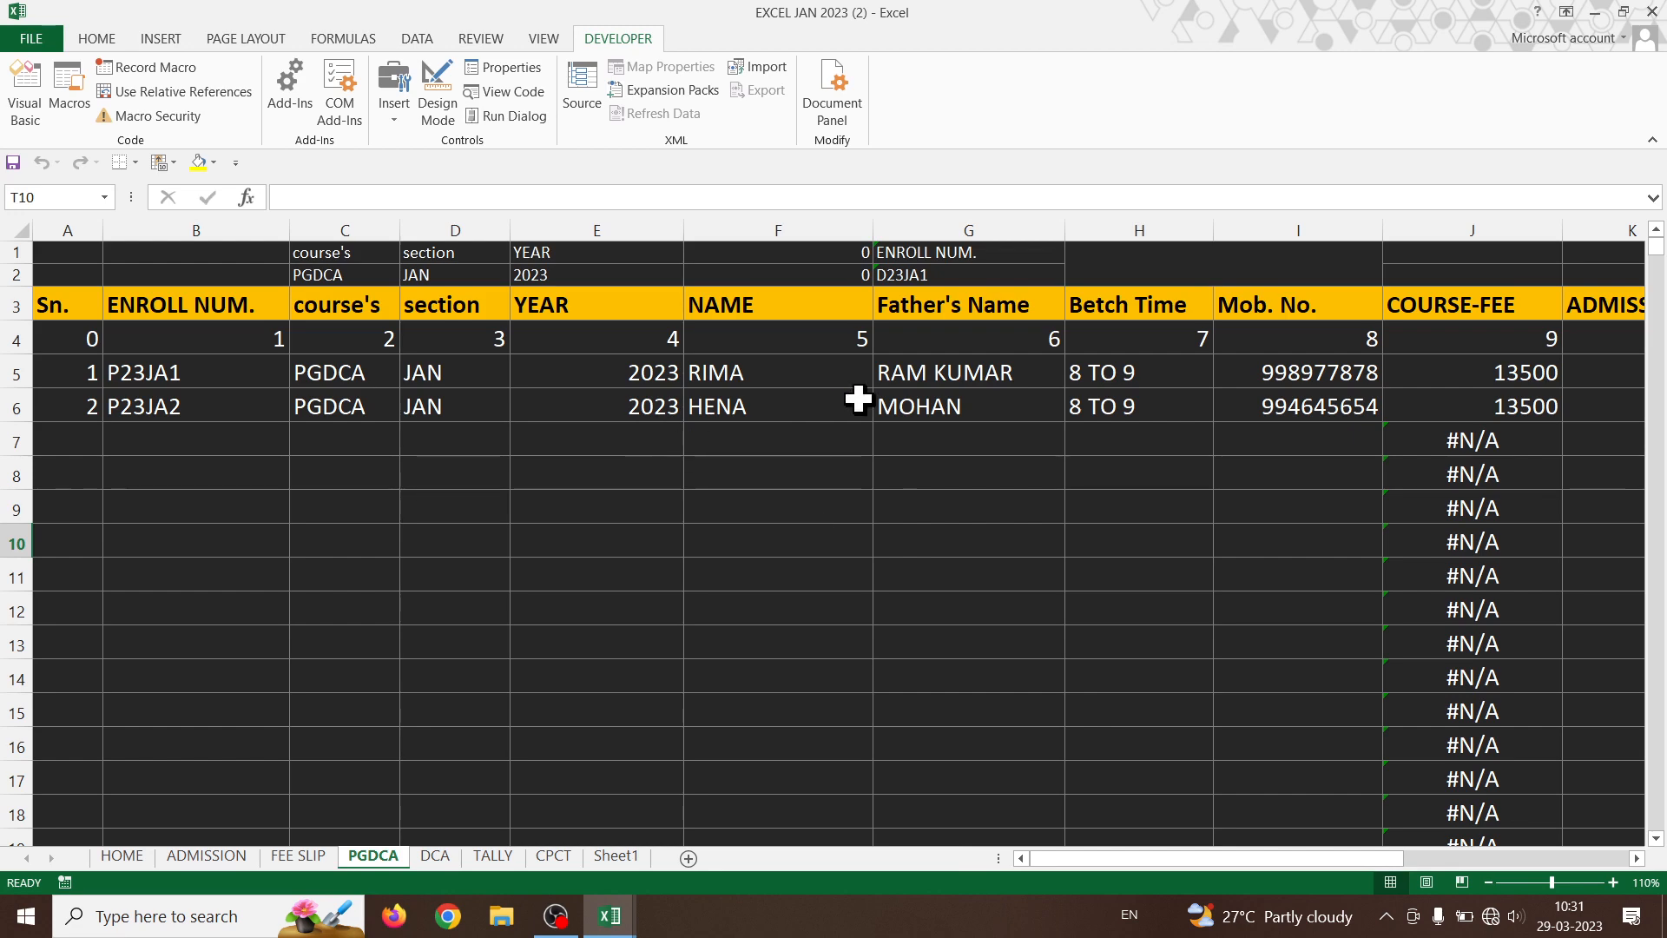
pyautogui.moveTo(1123, 862); pyautogui.dragTo(1370, 858)
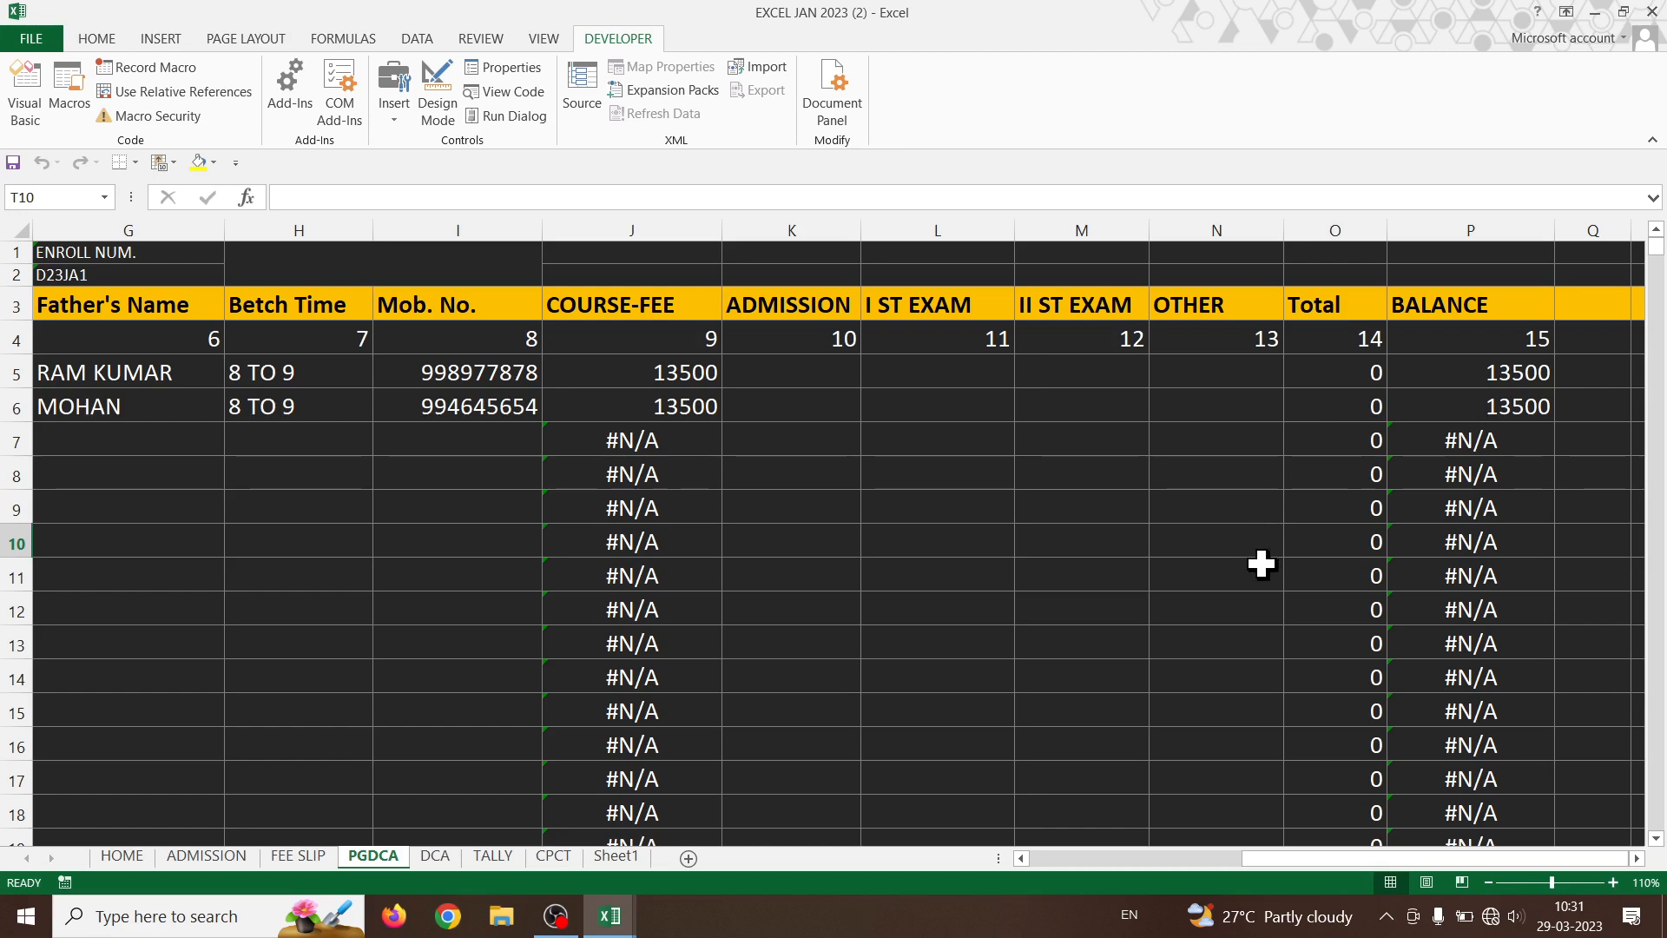
pyautogui.moveTo(848, 388); pyautogui.dragTo(1209, 461)
pyautogui.click(1220, 542)
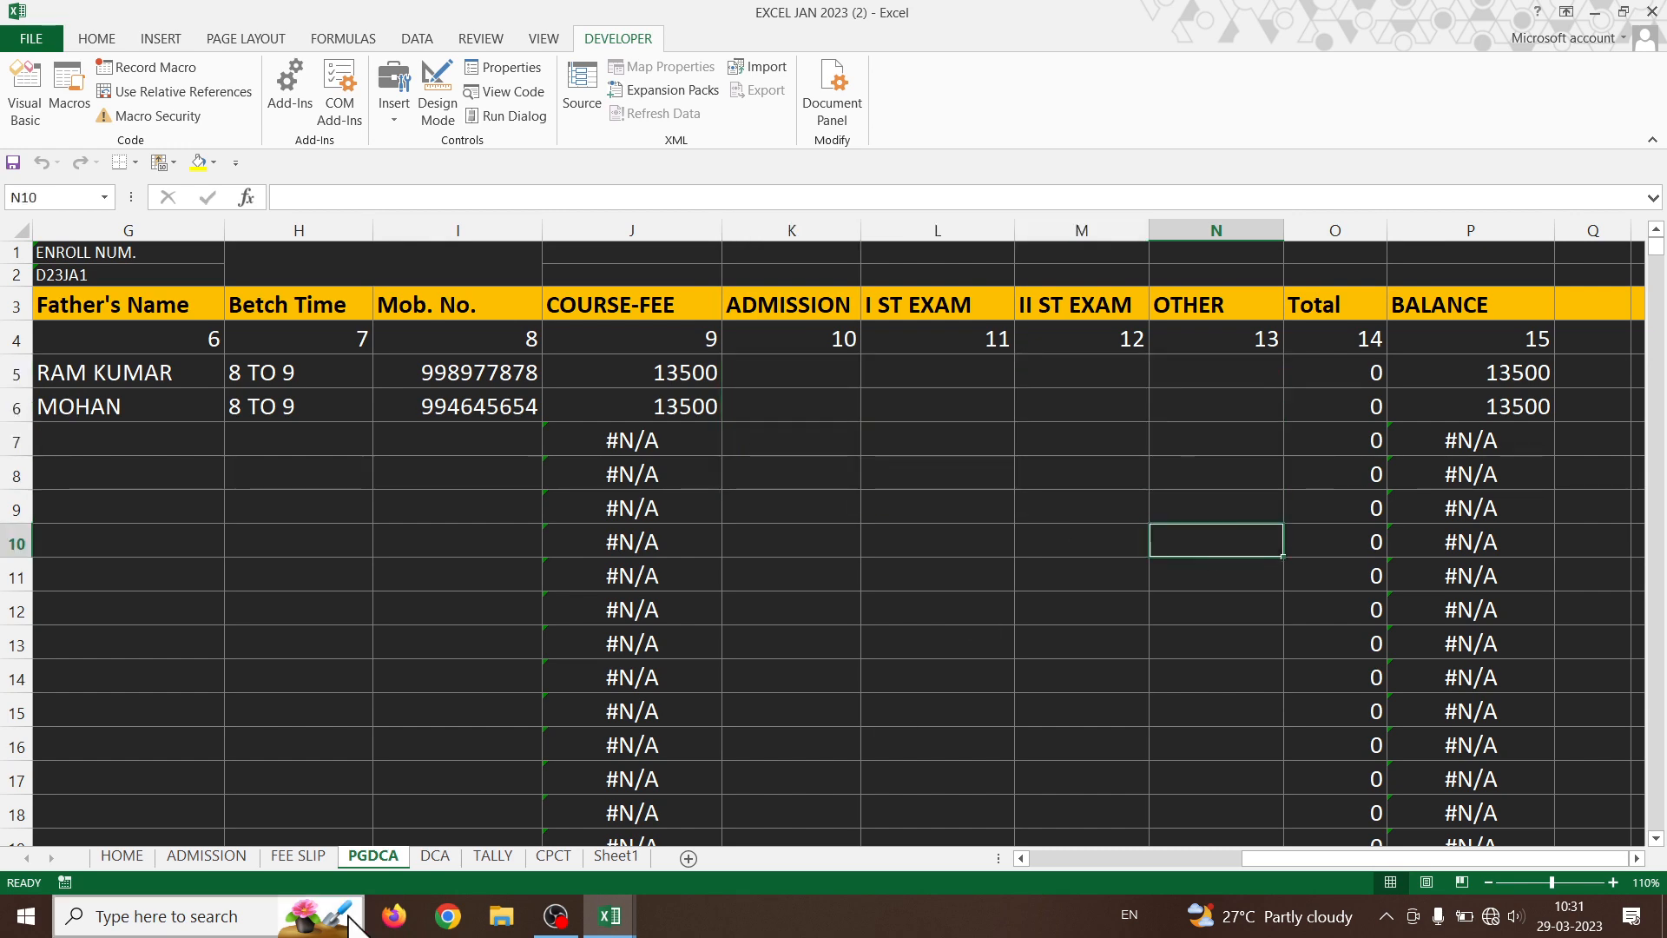
pyautogui.click(445, 856)
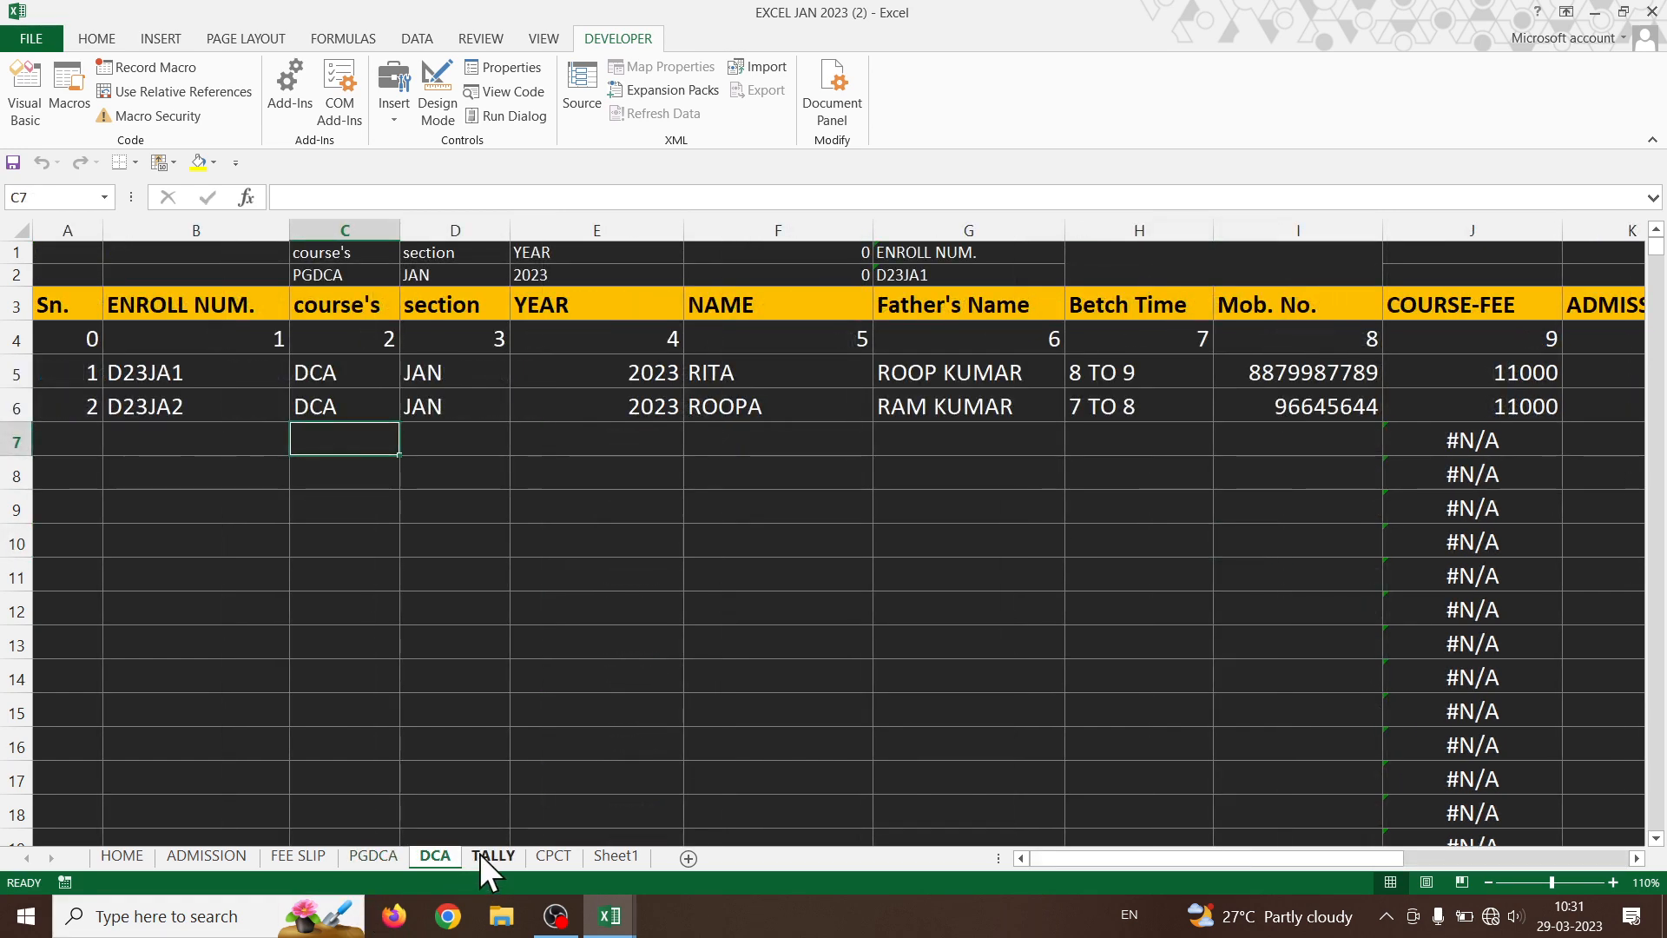
pyautogui.click(372, 857)
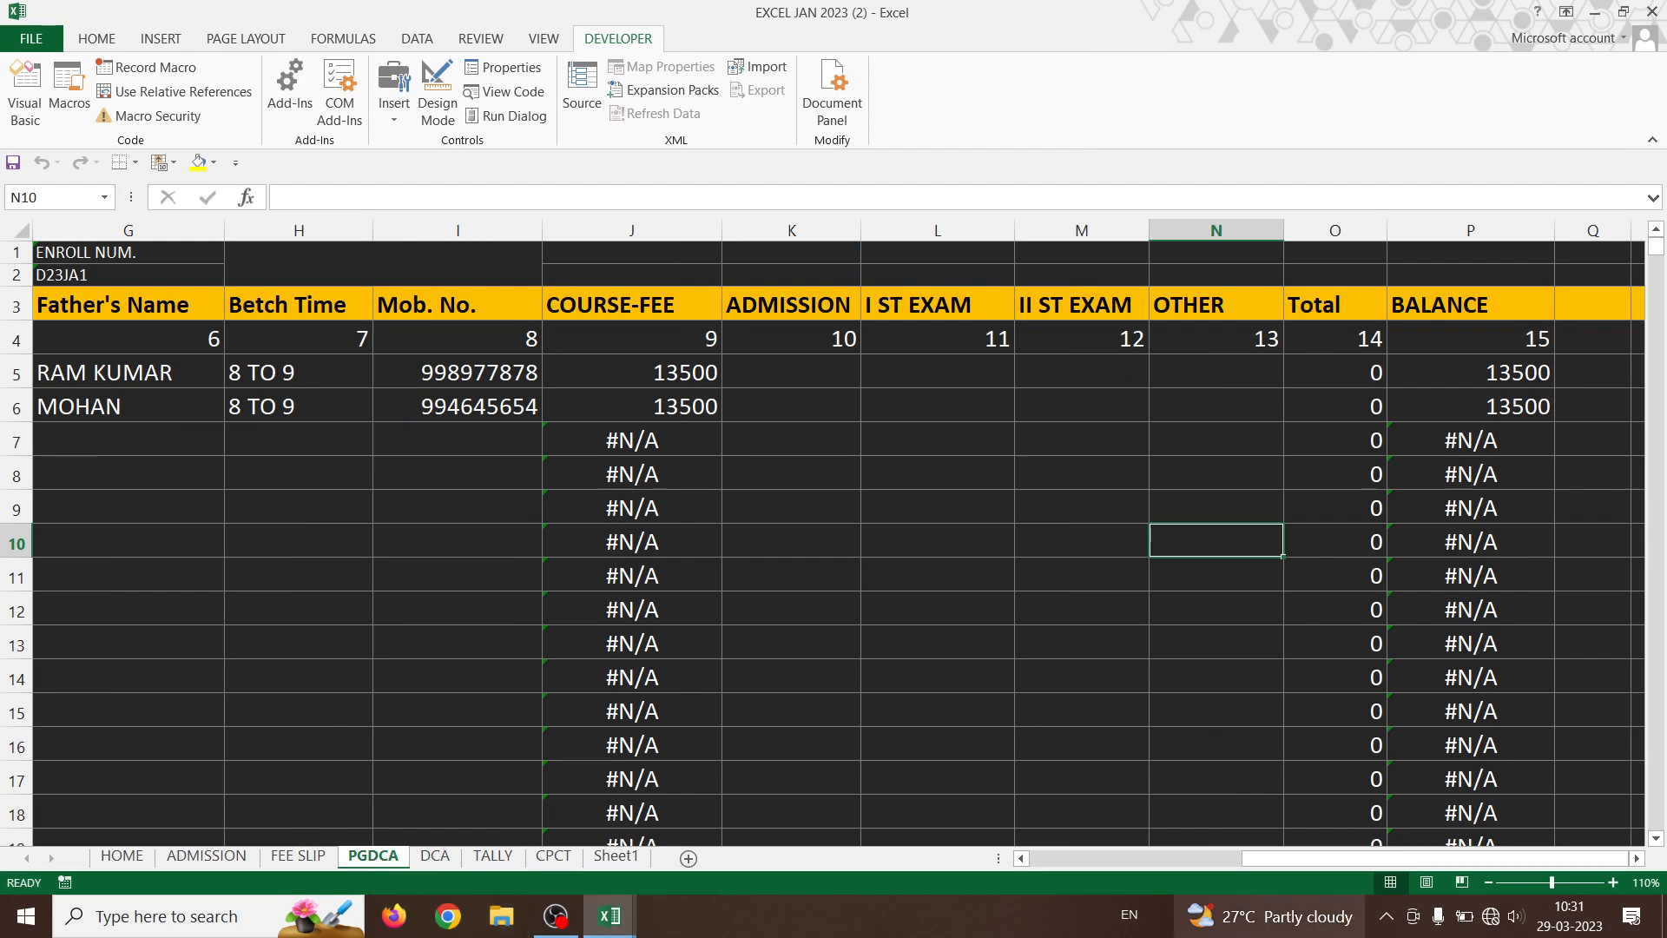
pyautogui.moveTo(1263, 861); pyautogui.dragTo(1021, 857)
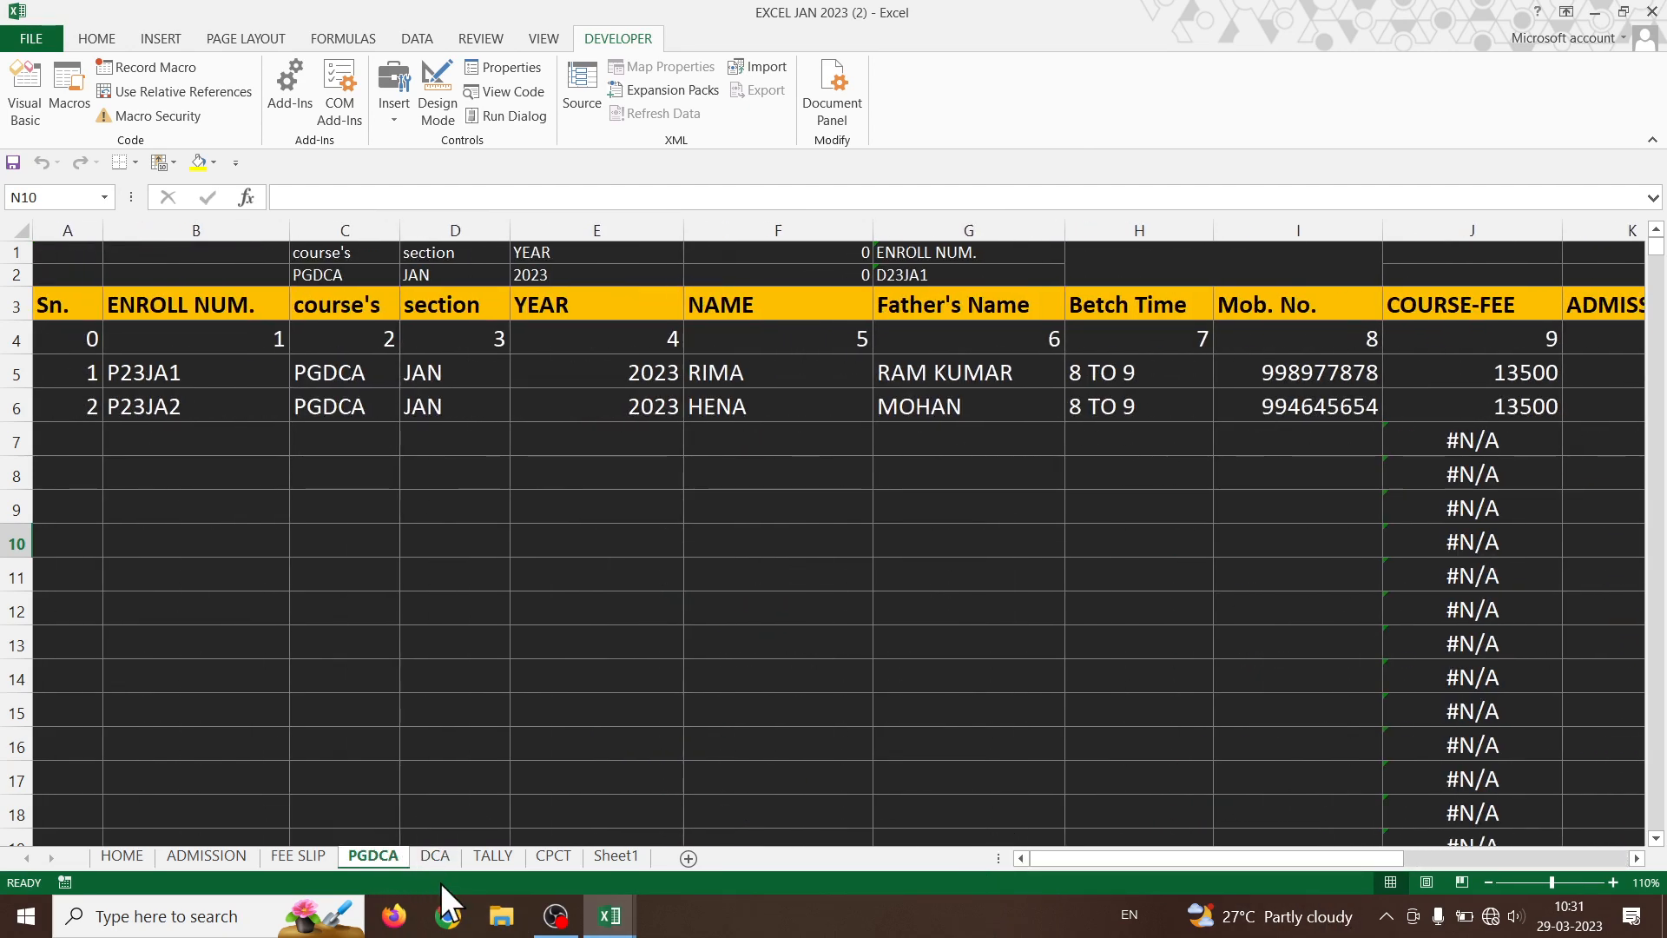
pyautogui.click(232, 856)
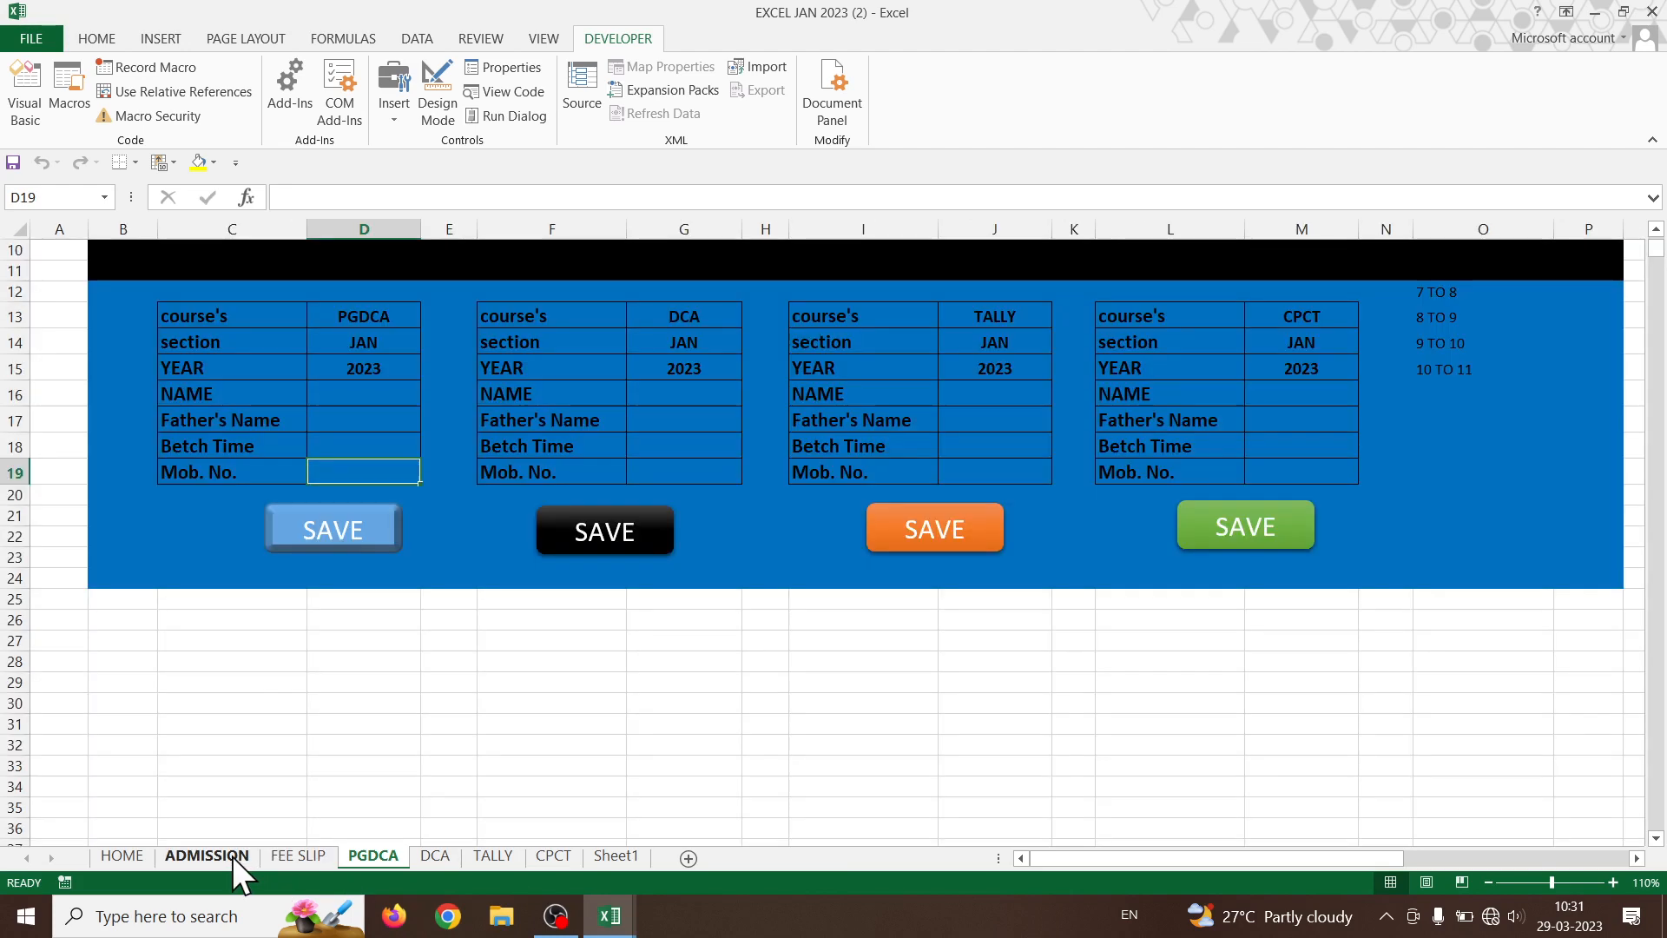
# - Switch to the FEE SLIP sheet, where the lookup fields show #N/A
pyautogui.click(305, 852)
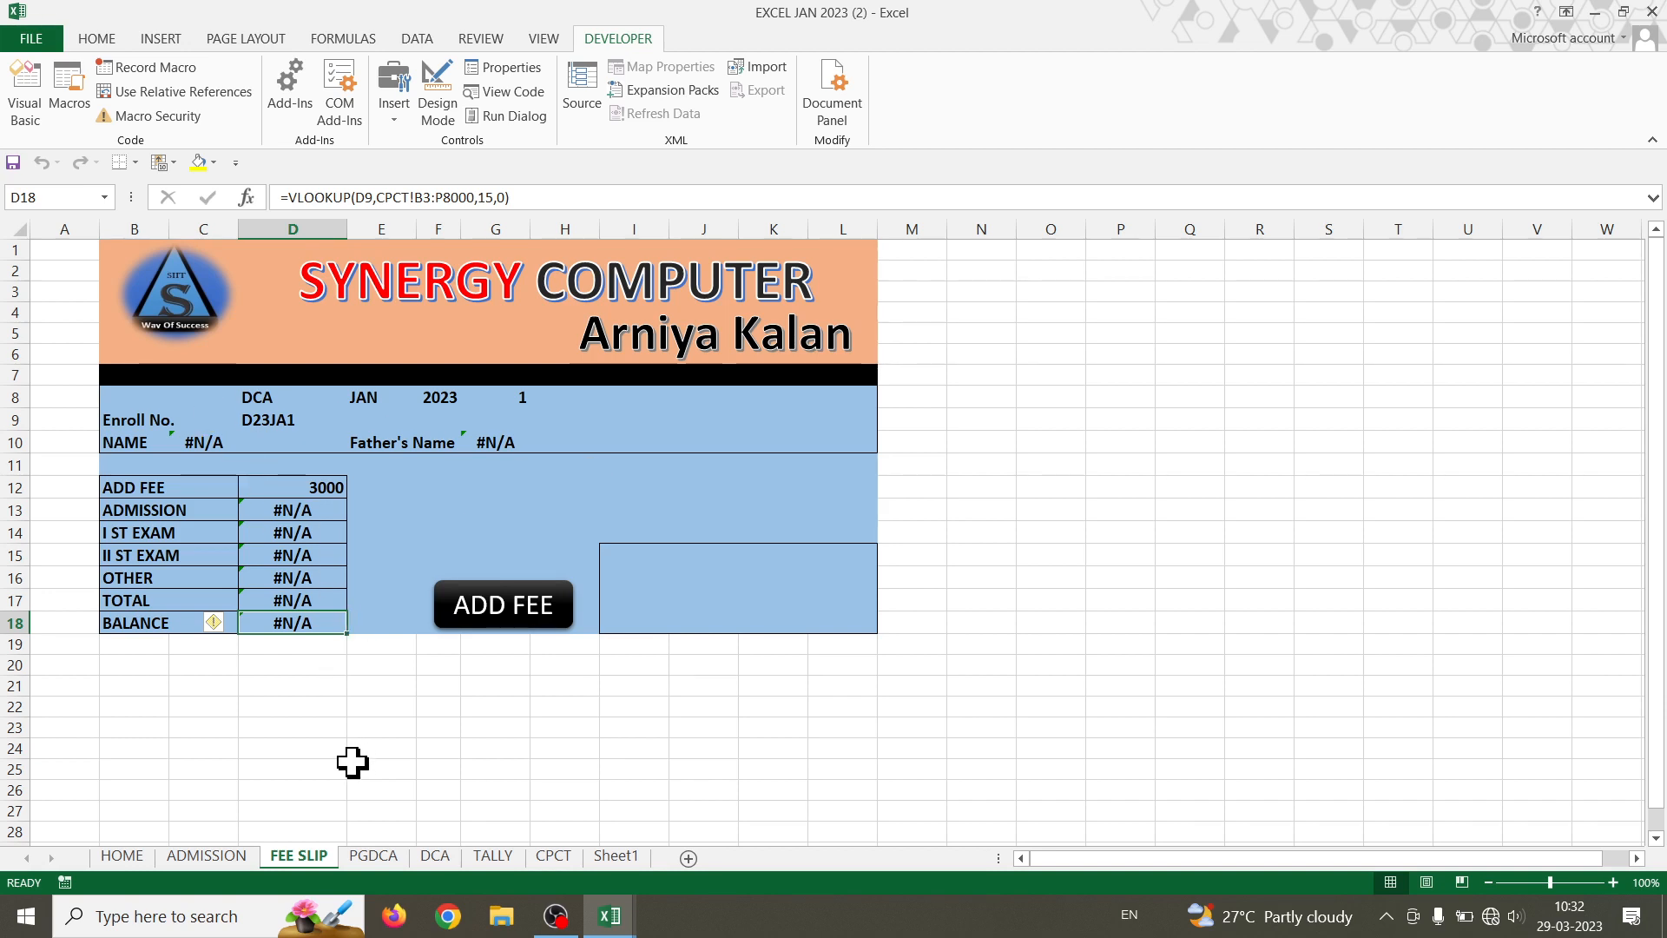
# - Delete the #N/A results in D13:D18, C10 and G10, then select D10
pyautogui.moveTo(326, 508); pyautogui.dragTo(327, 618)
pyautogui.press('Delete')
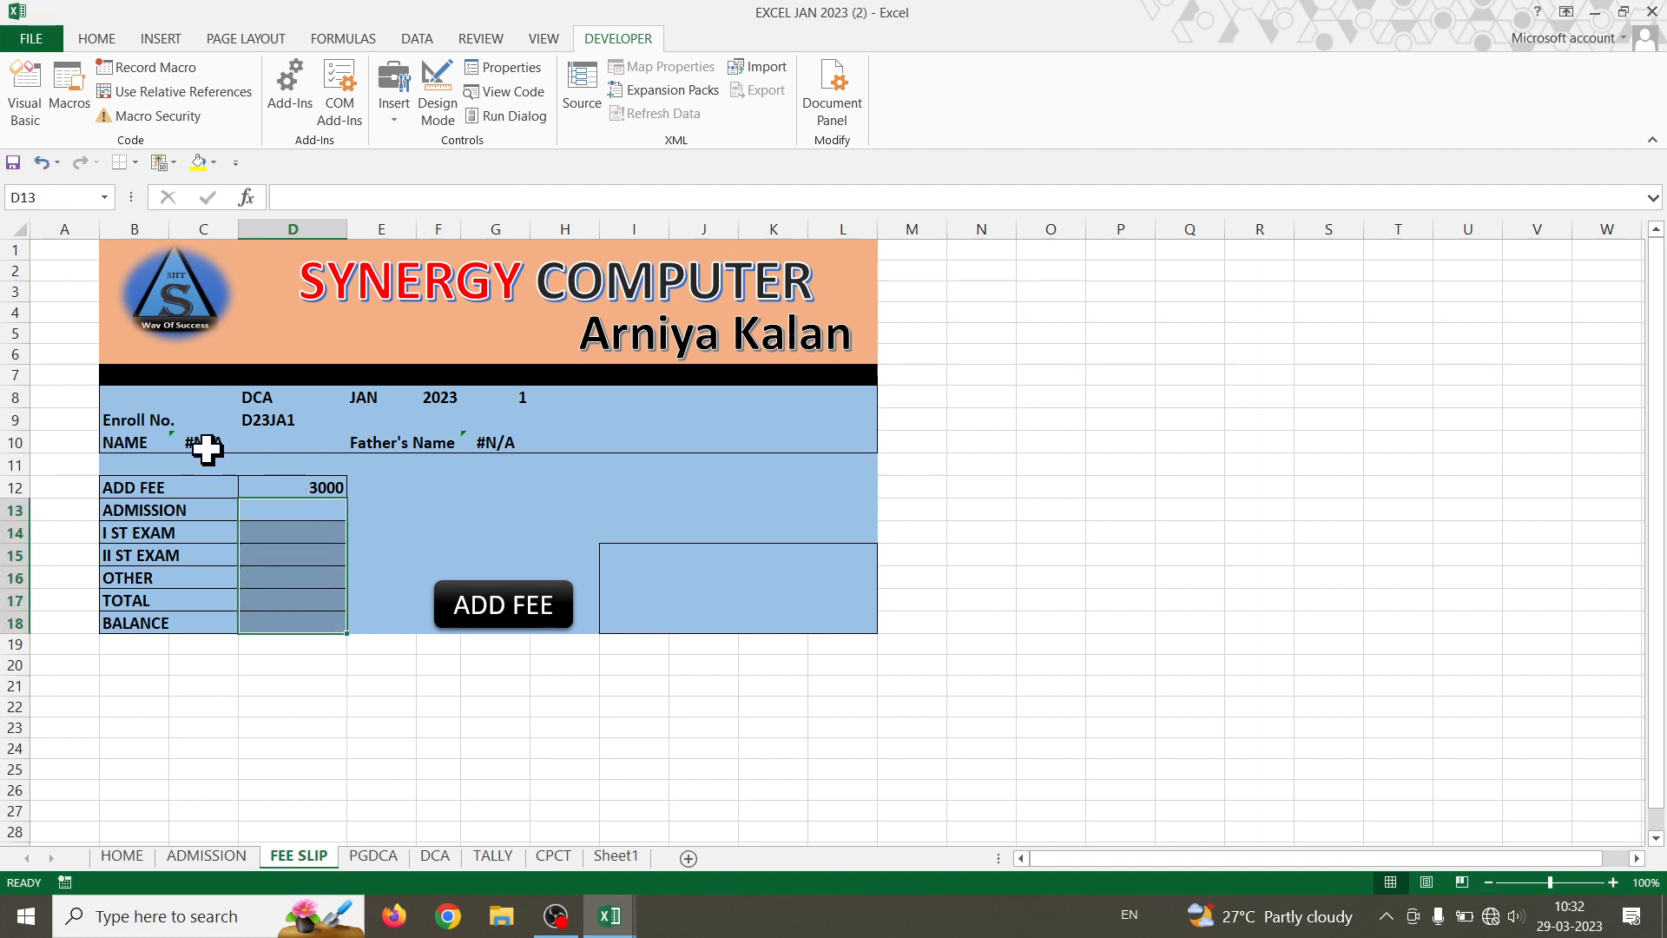
pyautogui.click(205, 446)
pyautogui.press('Delete')
pyautogui.click(493, 441)
pyautogui.press('Delete')
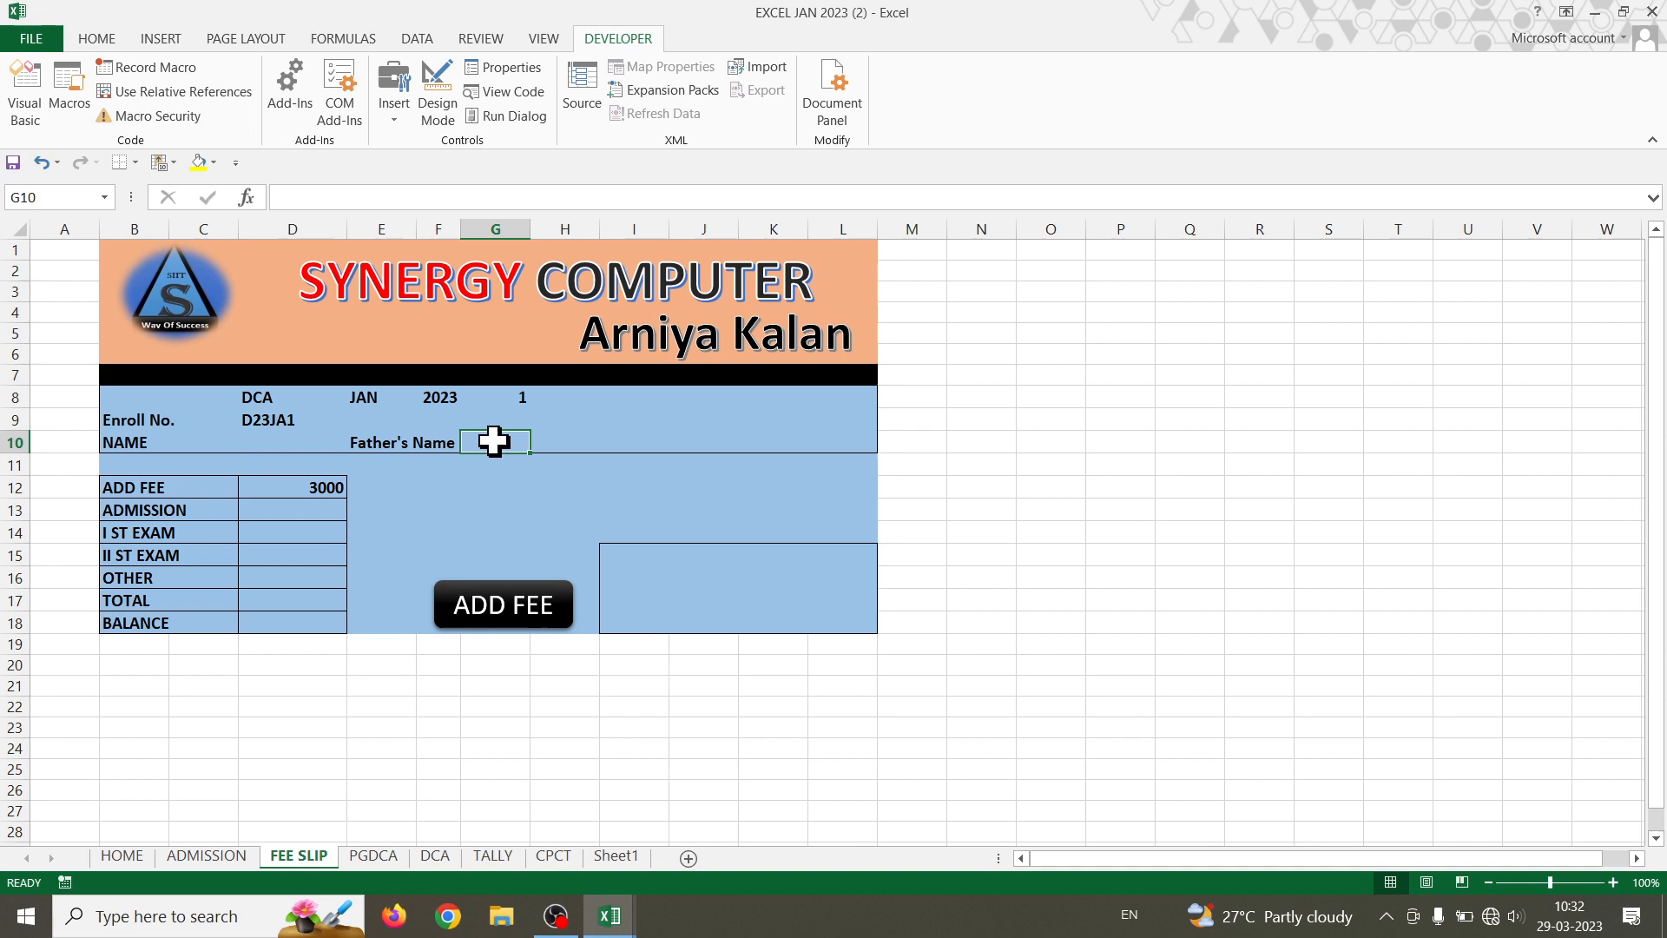
pyautogui.click(457, 726)
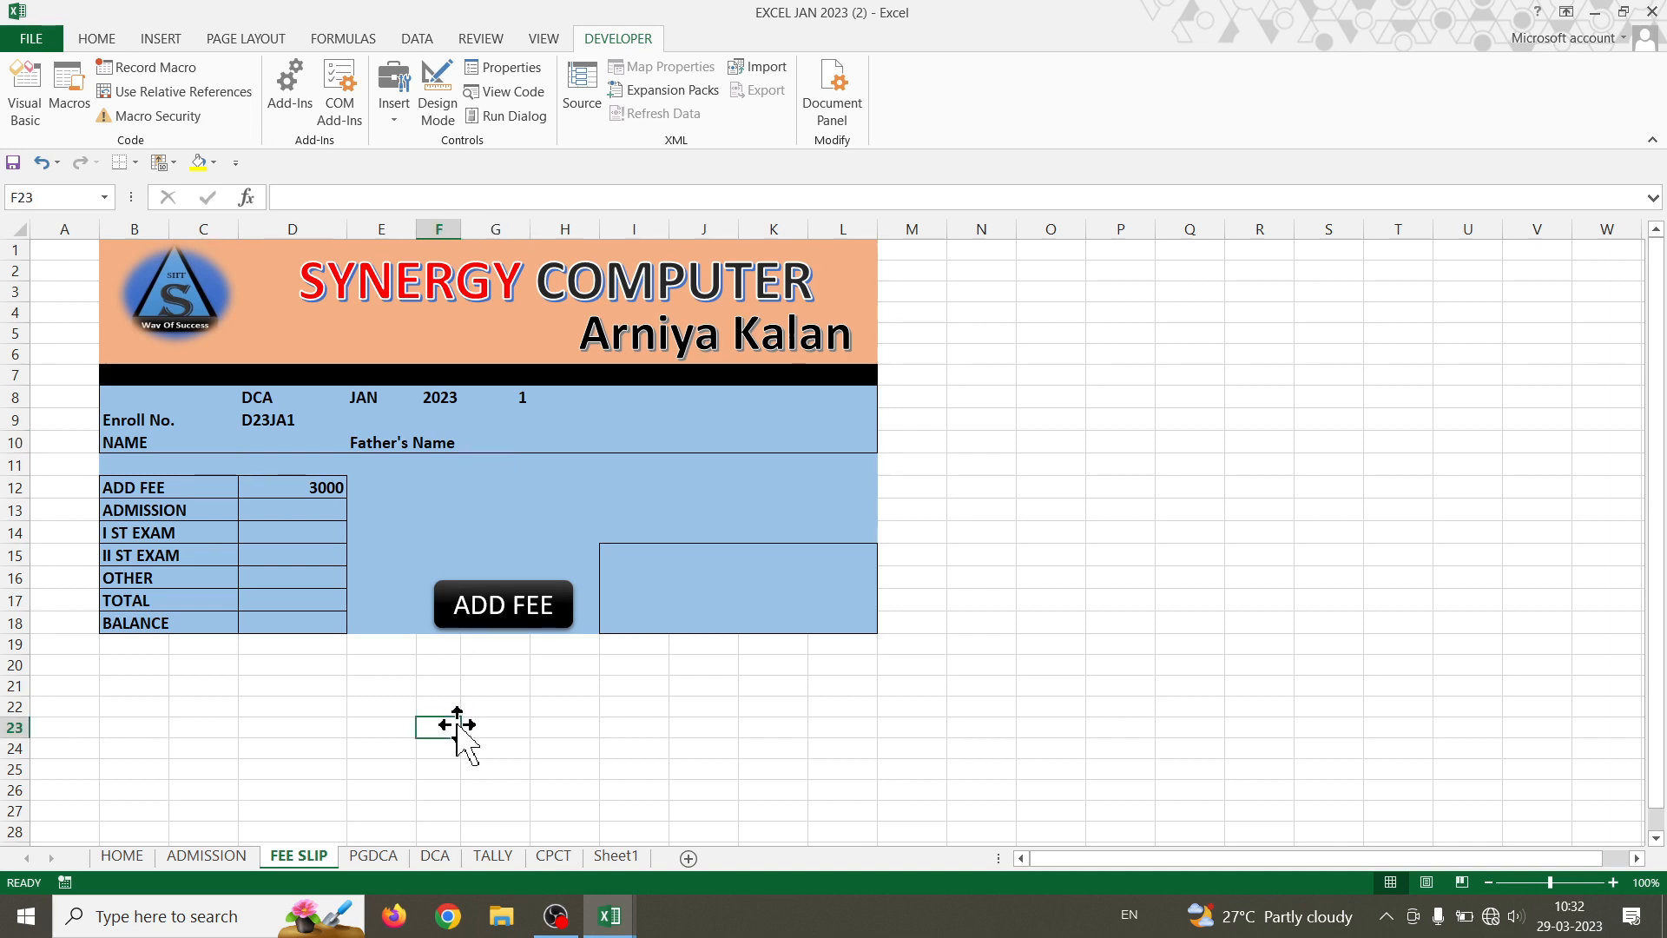
pyautogui.click(230, 442)
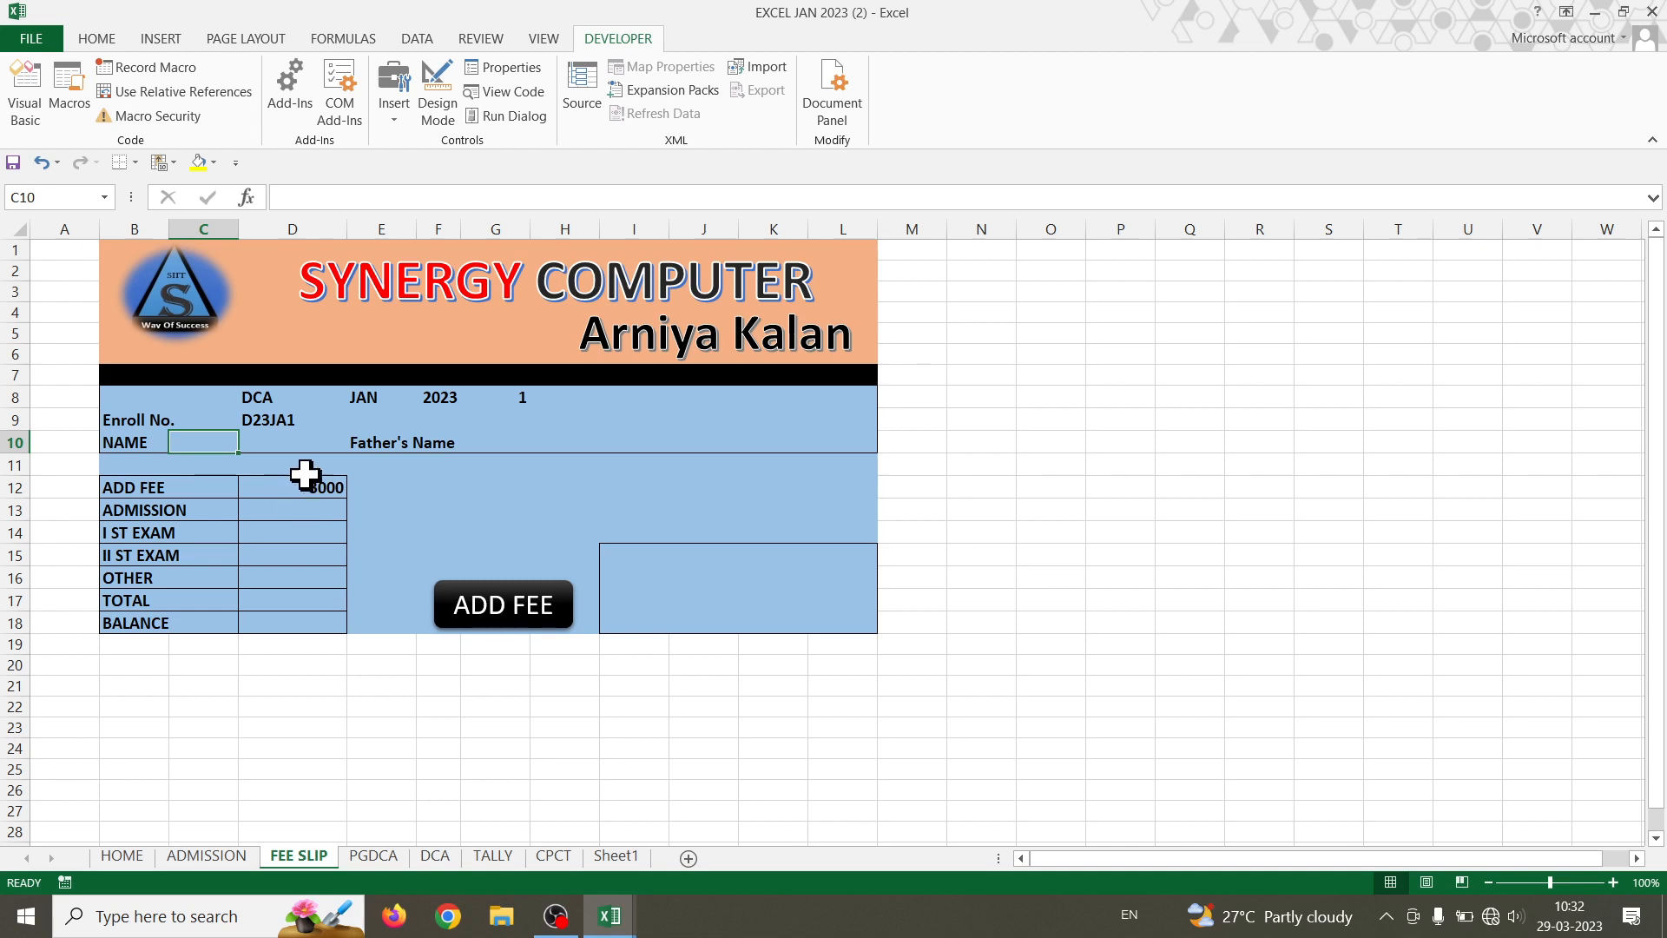
pyautogui.click(265, 438)
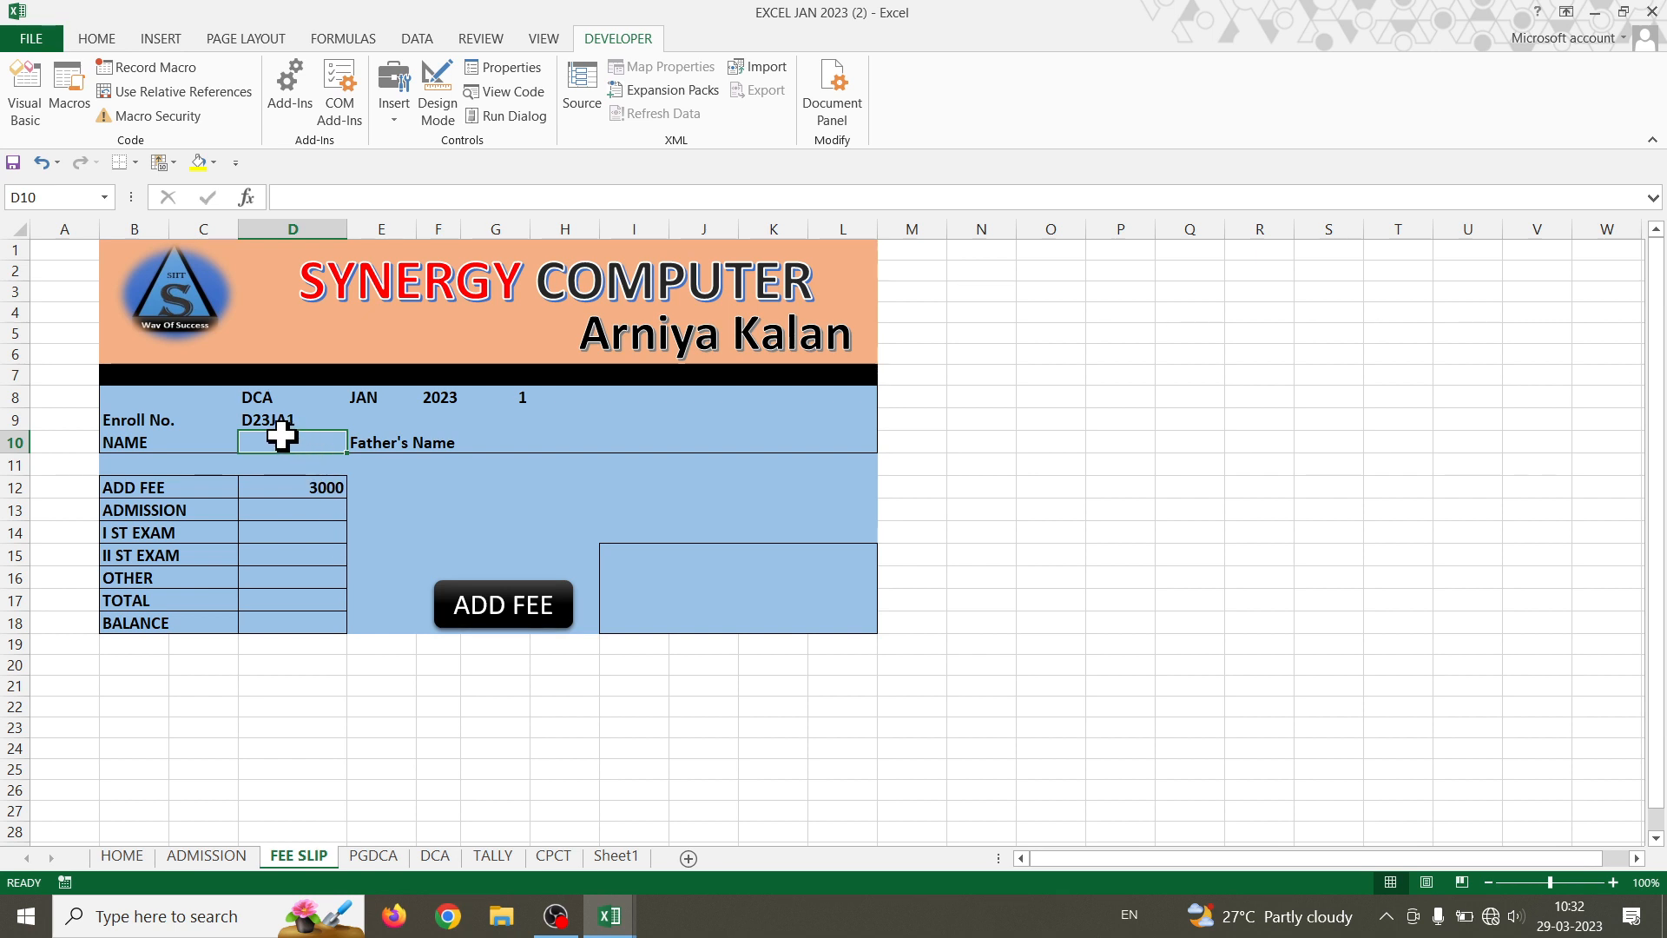
# - Enter a VLOOKUP in D10 on DCA!B3:P700000 returning column 5 with exact match (0)
pyautogui.write('=')
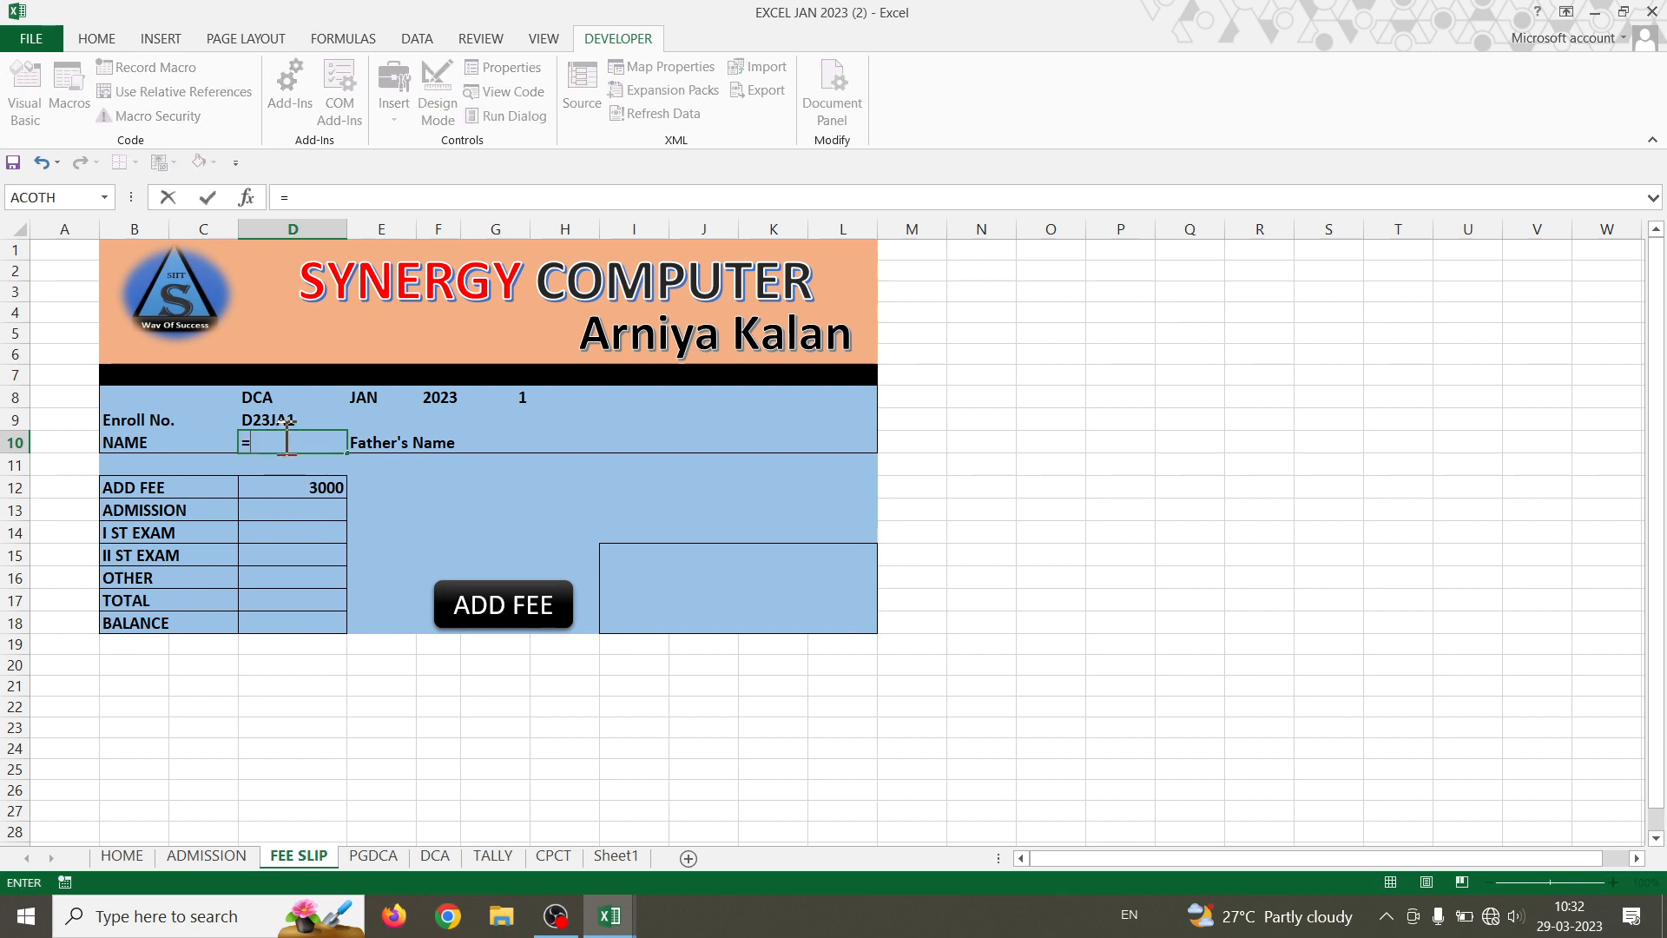
pyautogui.write('vl')
pyautogui.press('Tab')
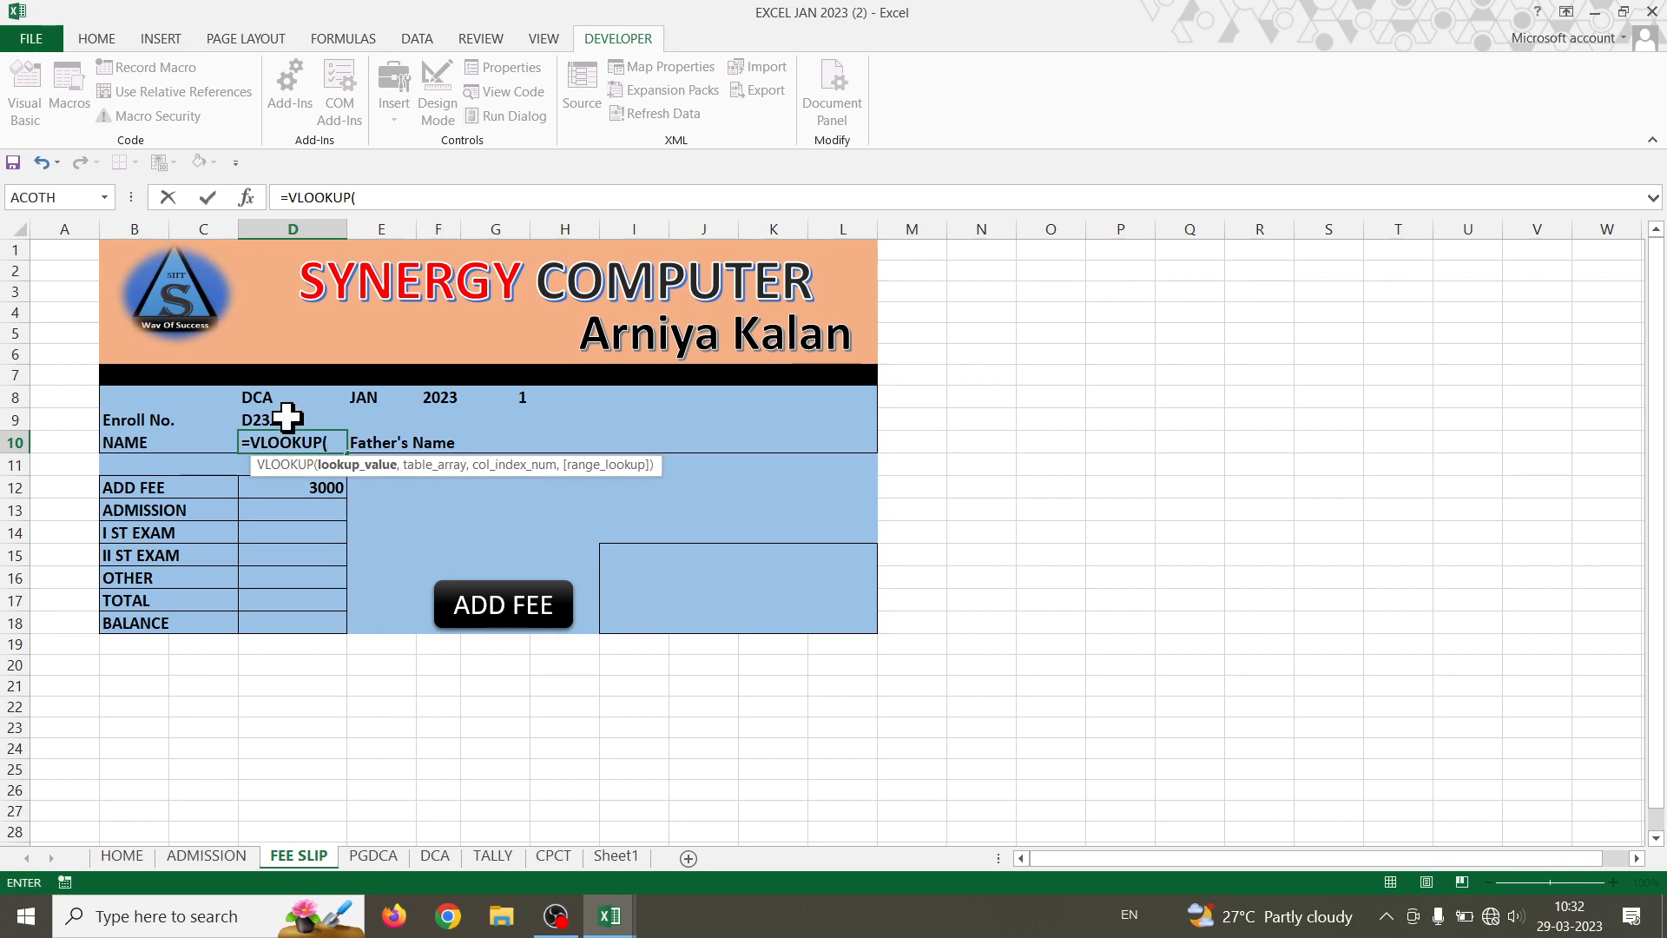
pyautogui.click(284, 421)
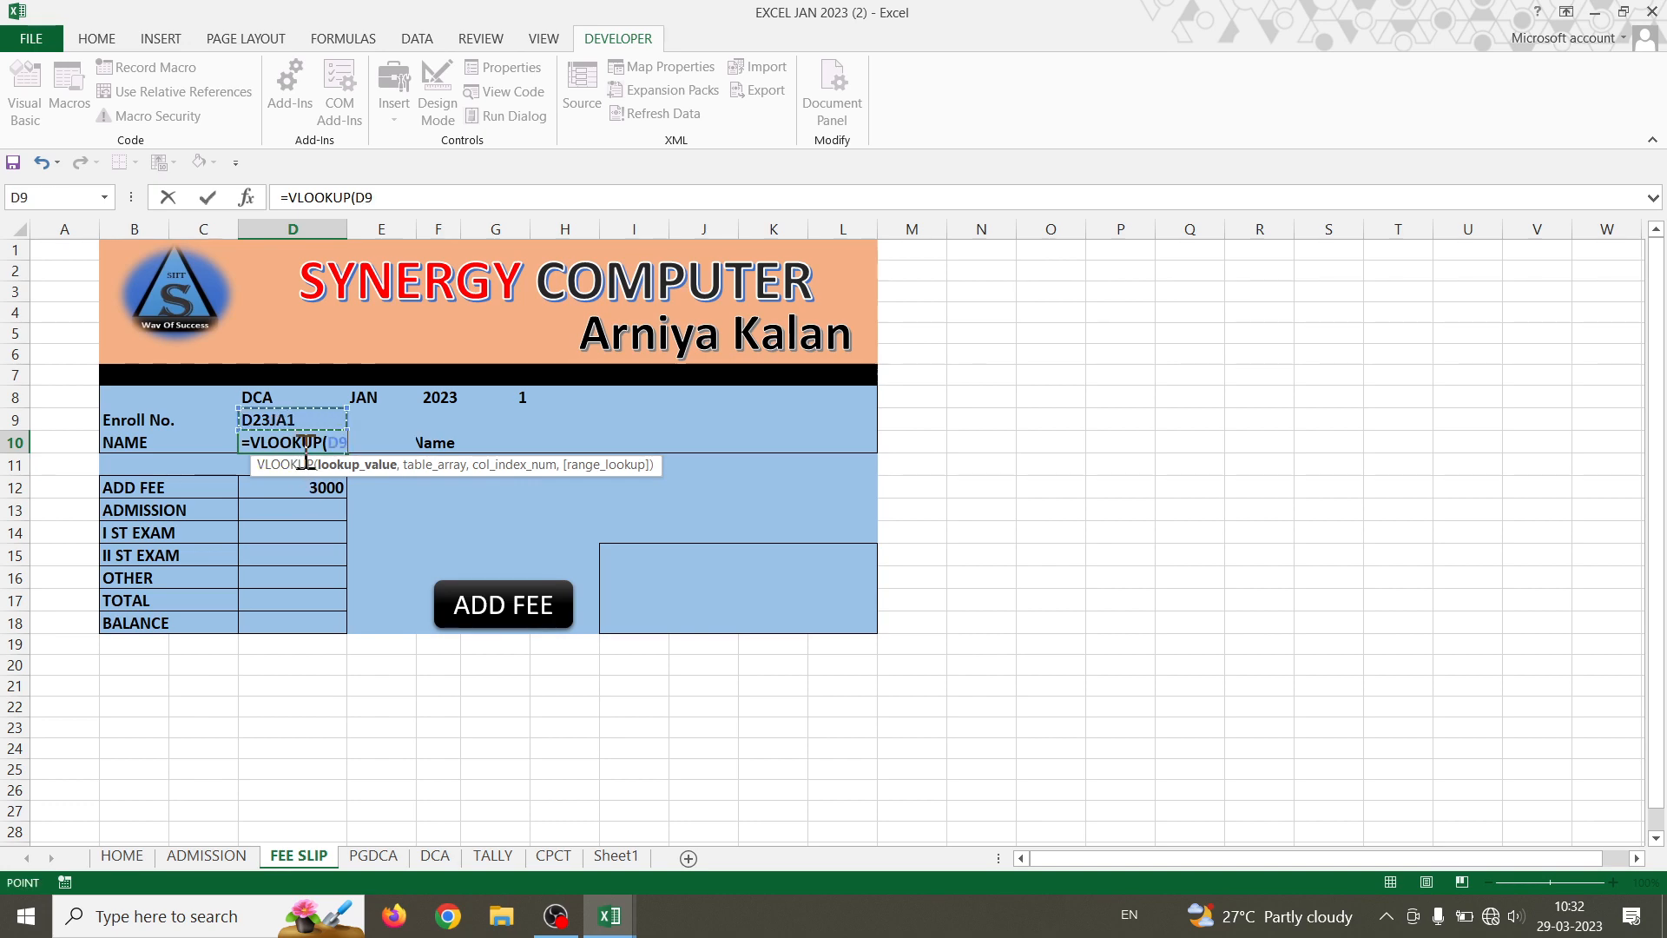
pyautogui.click(440, 858)
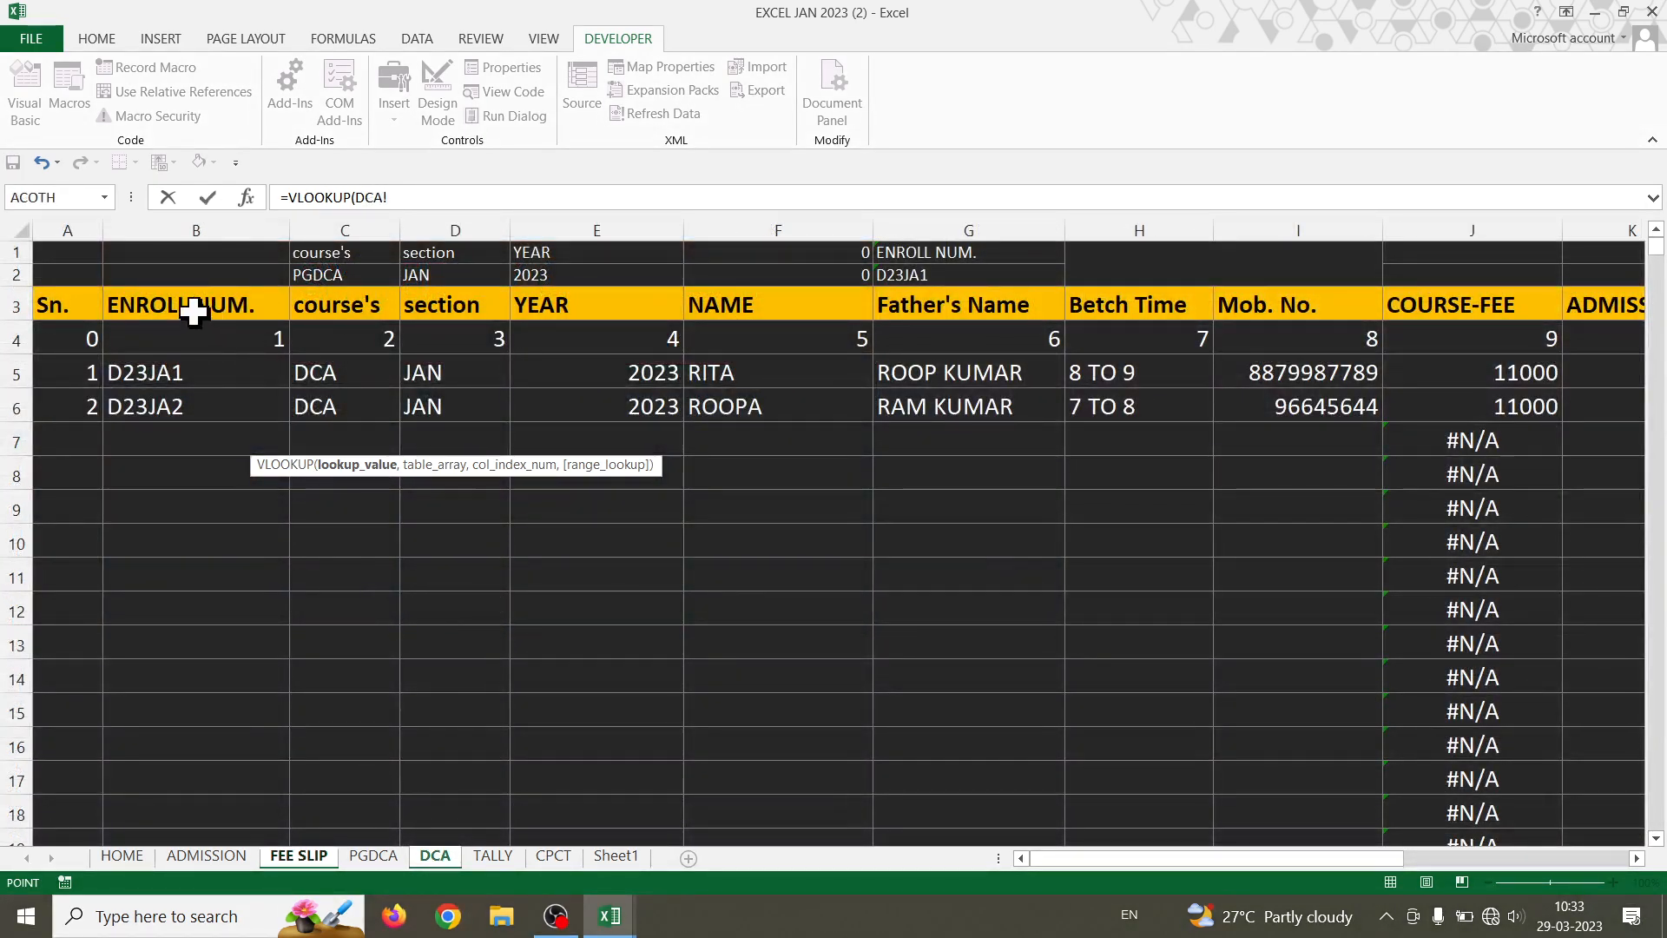
pyautogui.moveTo(194, 313); pyautogui.dragTo(1526, 435)
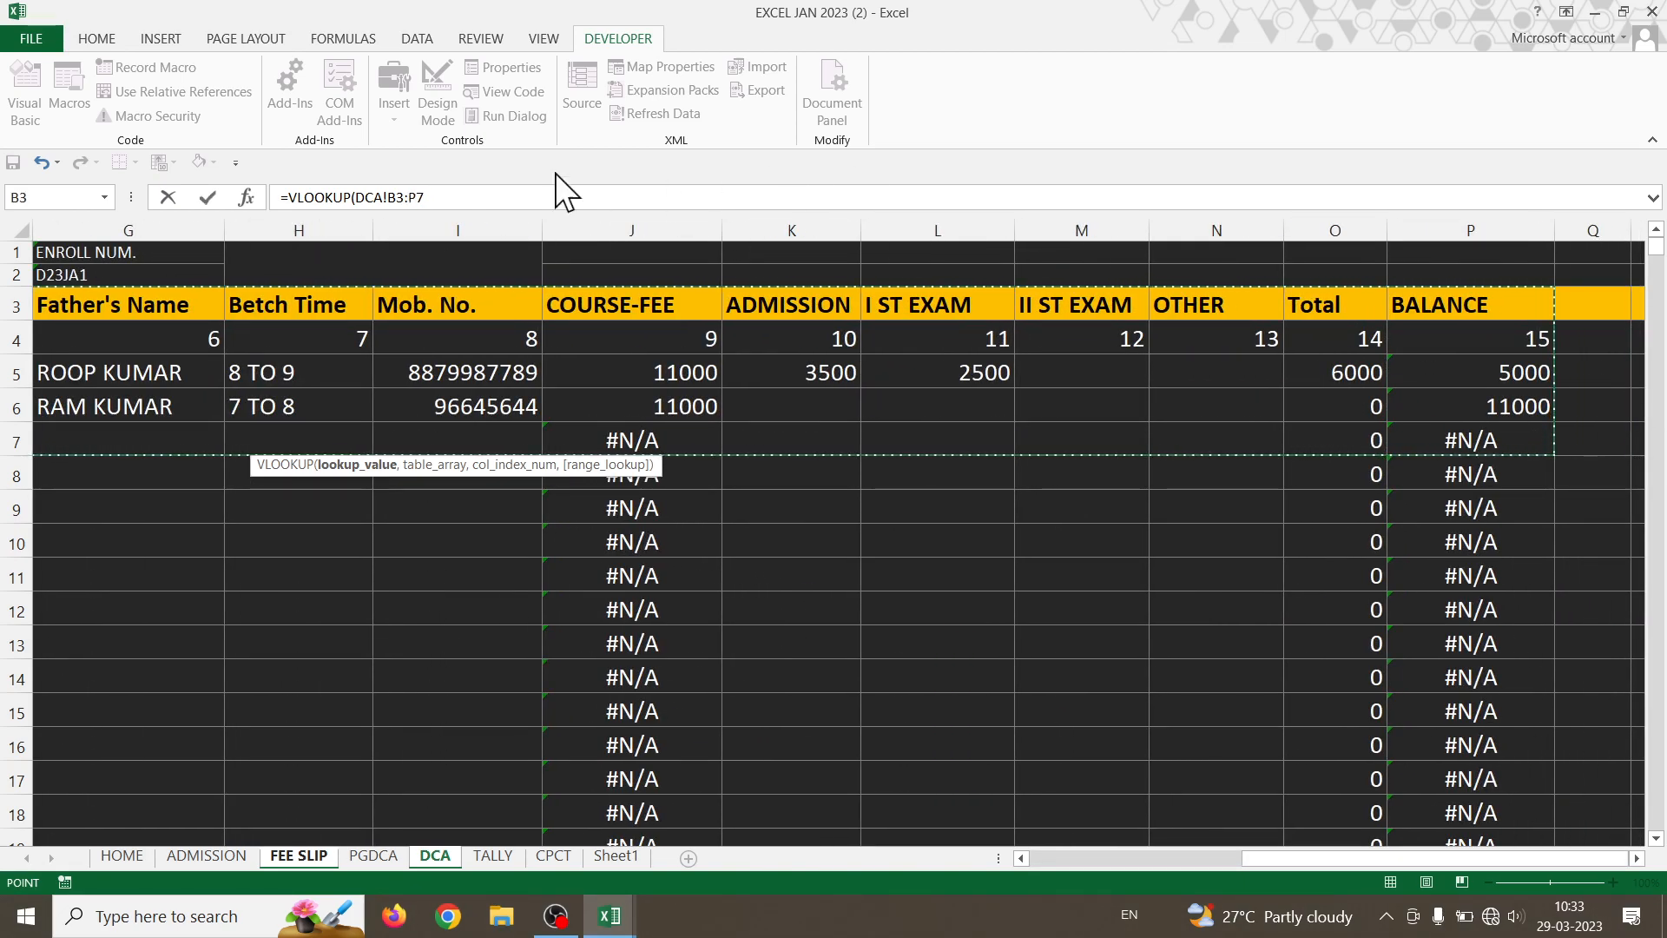
pyautogui.click(465, 196)
pyautogui.write('000')
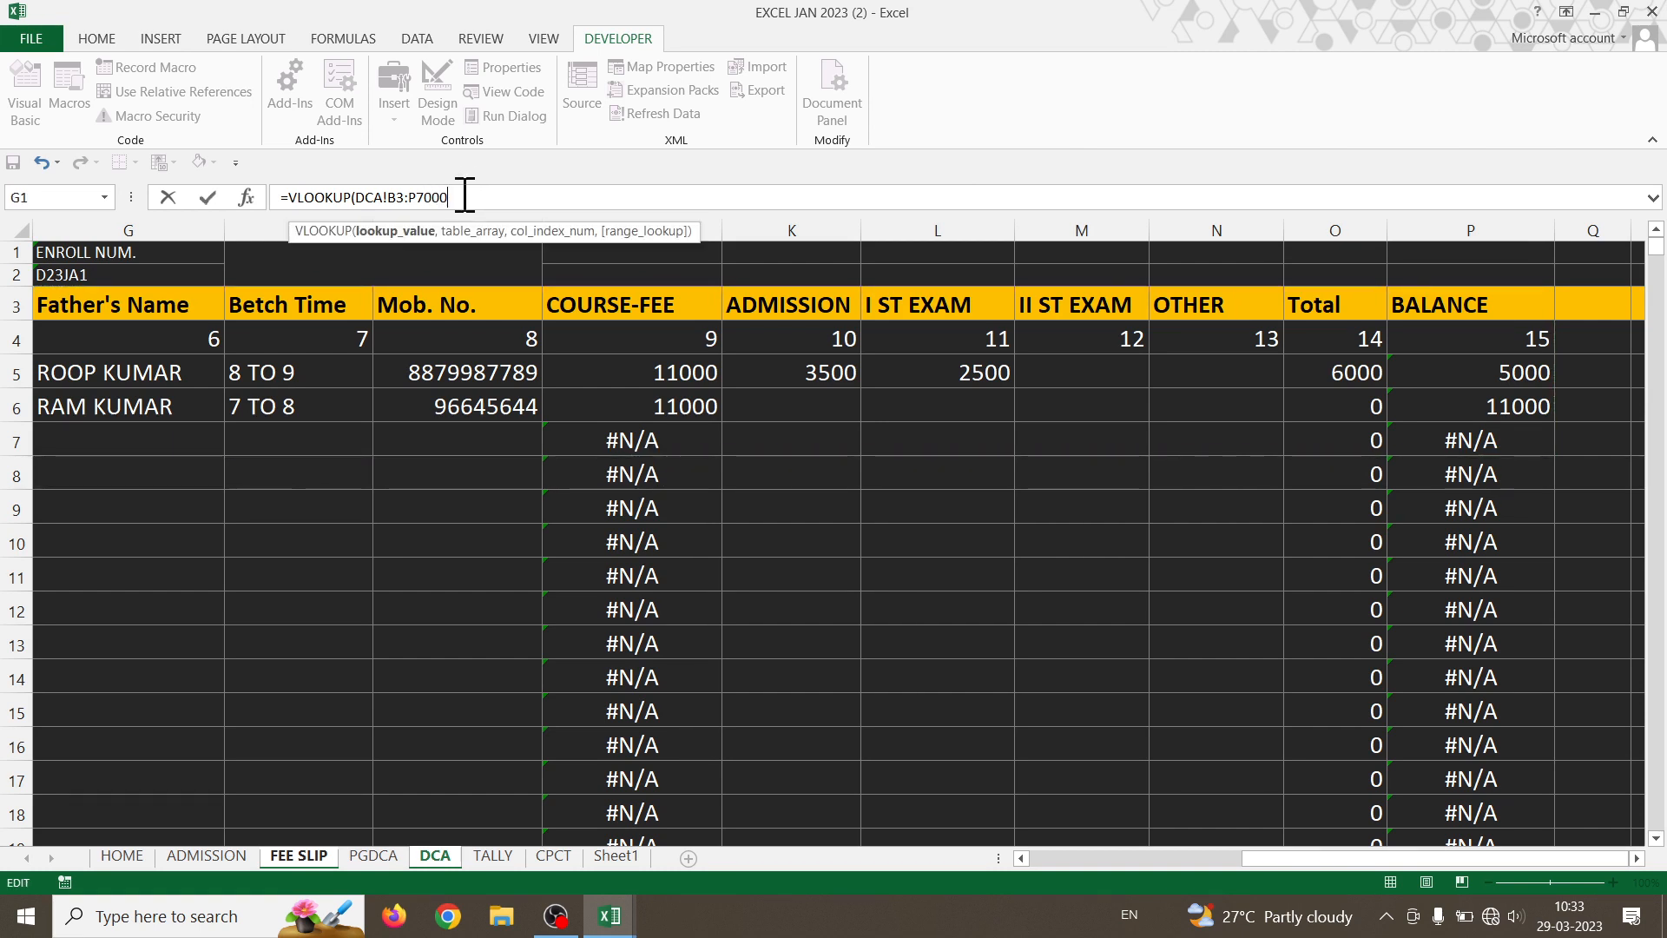
pyautogui.write('00,')
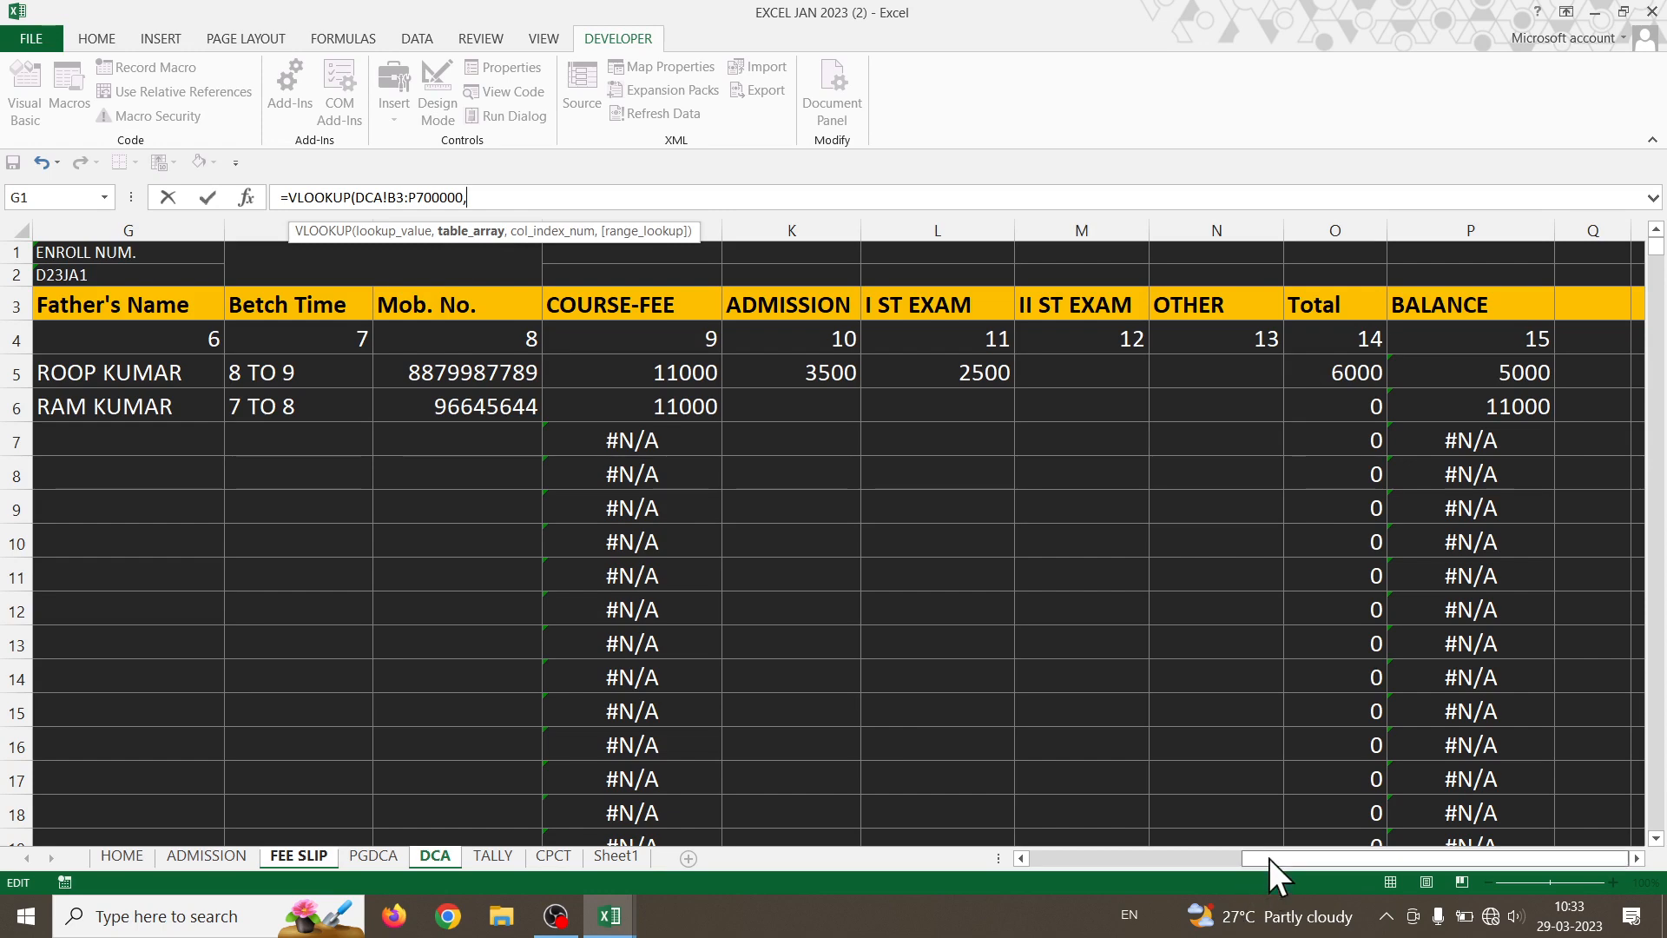
pyautogui.moveTo(1268, 858); pyautogui.dragTo(1206, 858)
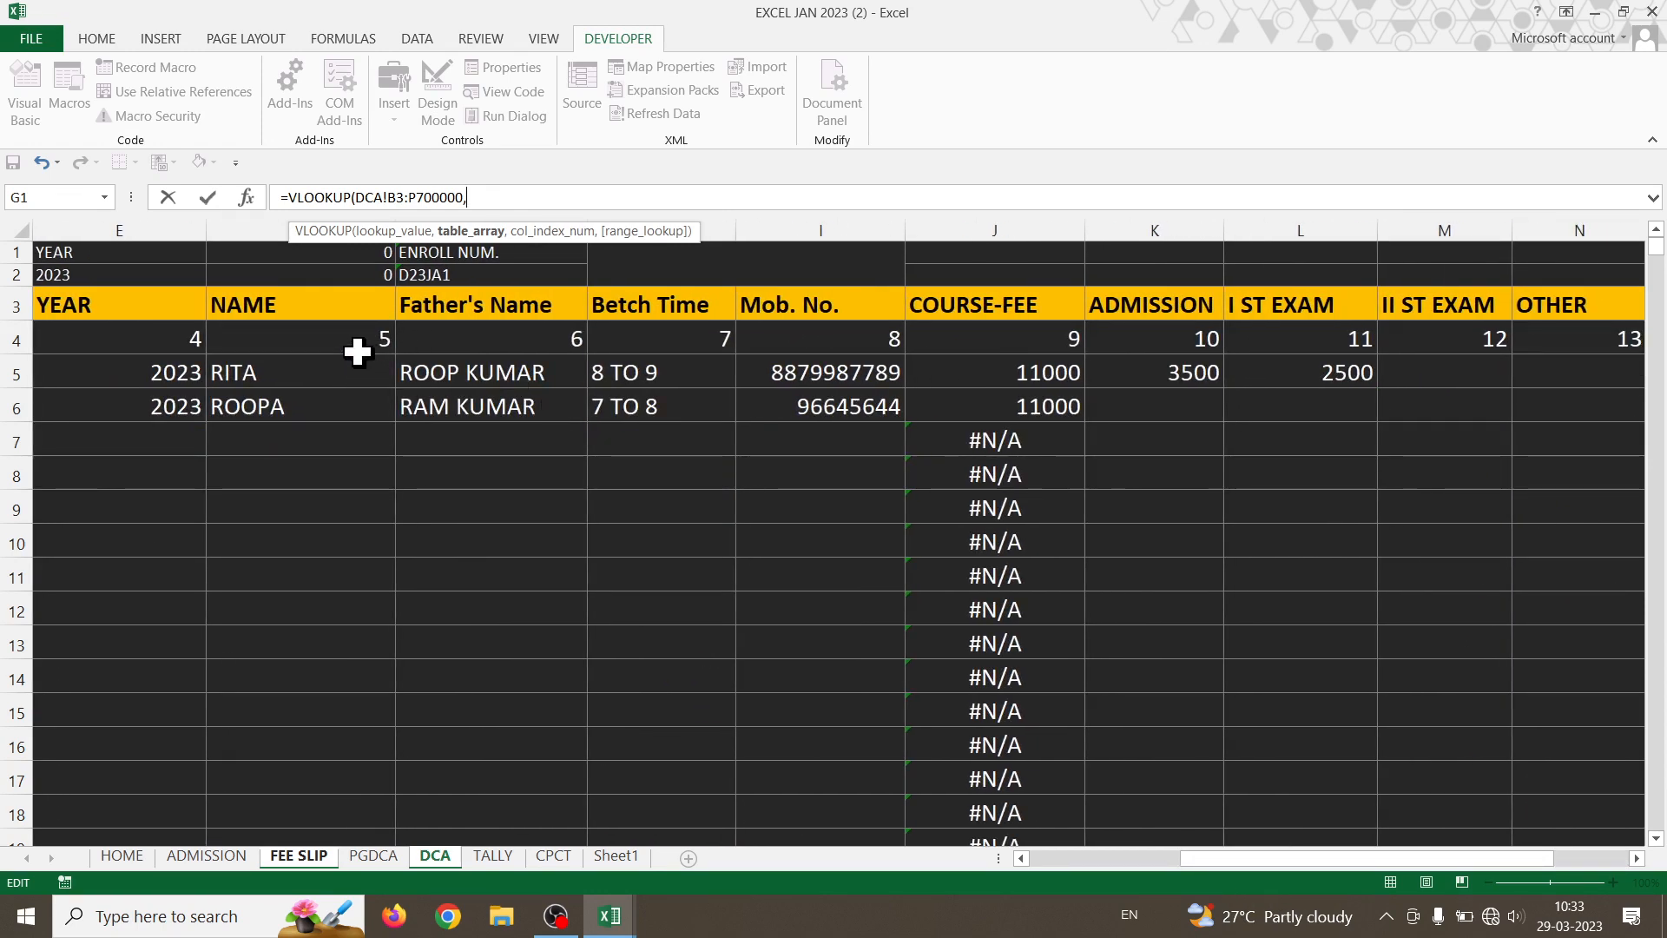
pyautogui.write('5,0')
pyautogui.press('Return')
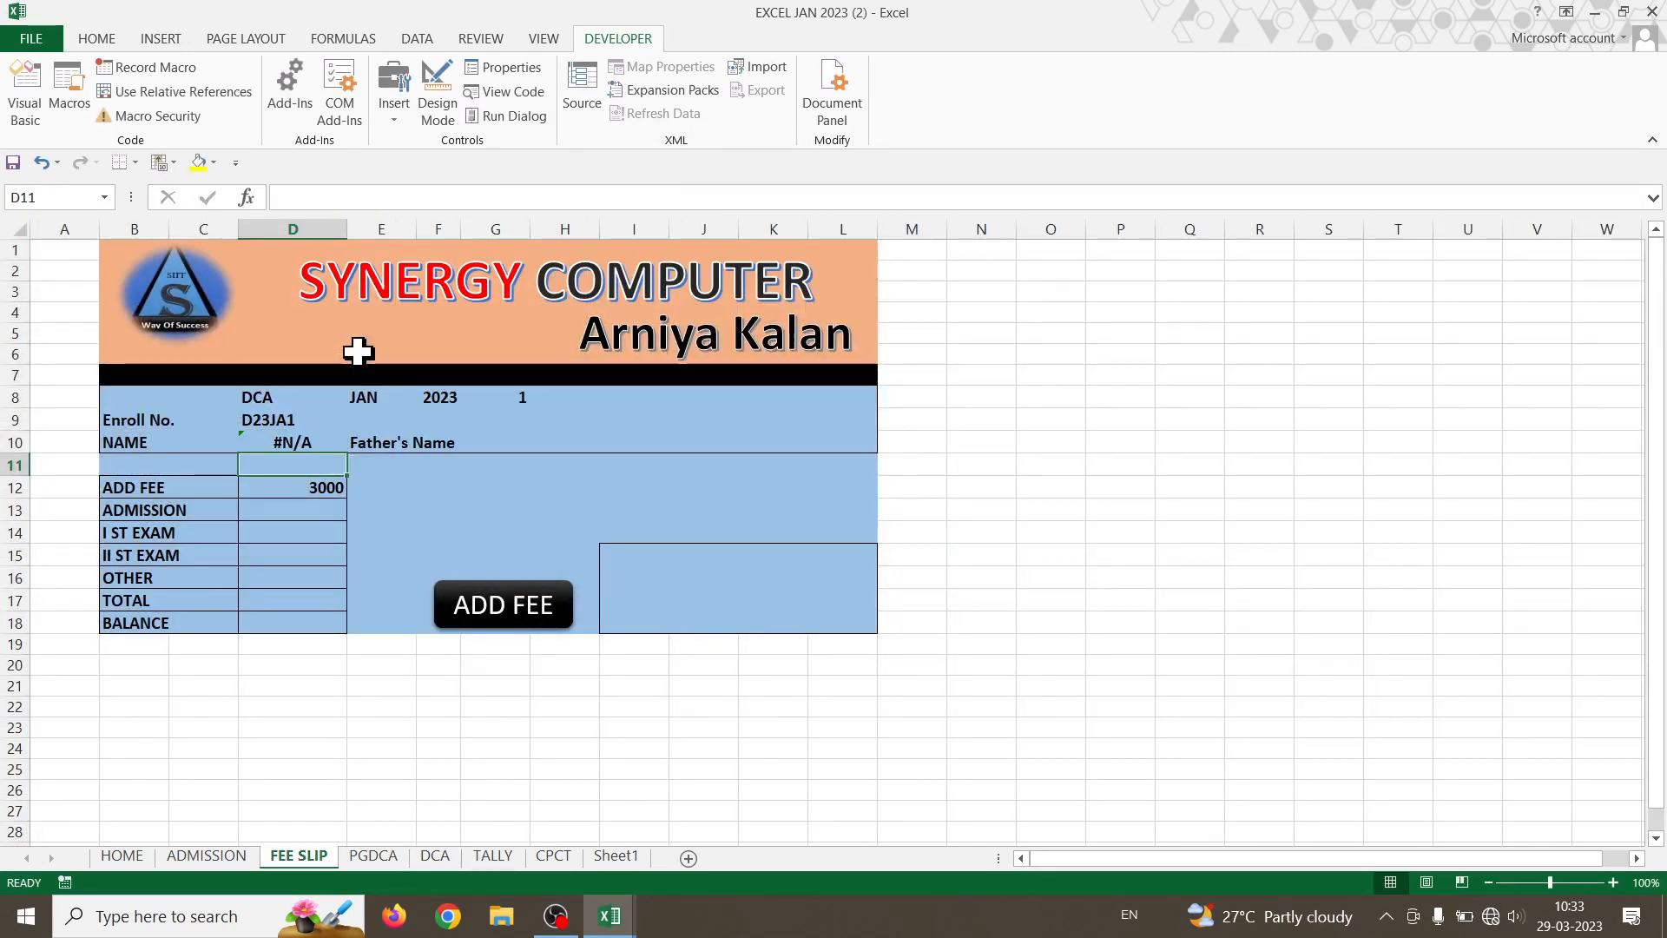
# - Compare the D10 NAME formula against the student names on the DCA sheet
pyautogui.click(273, 440)
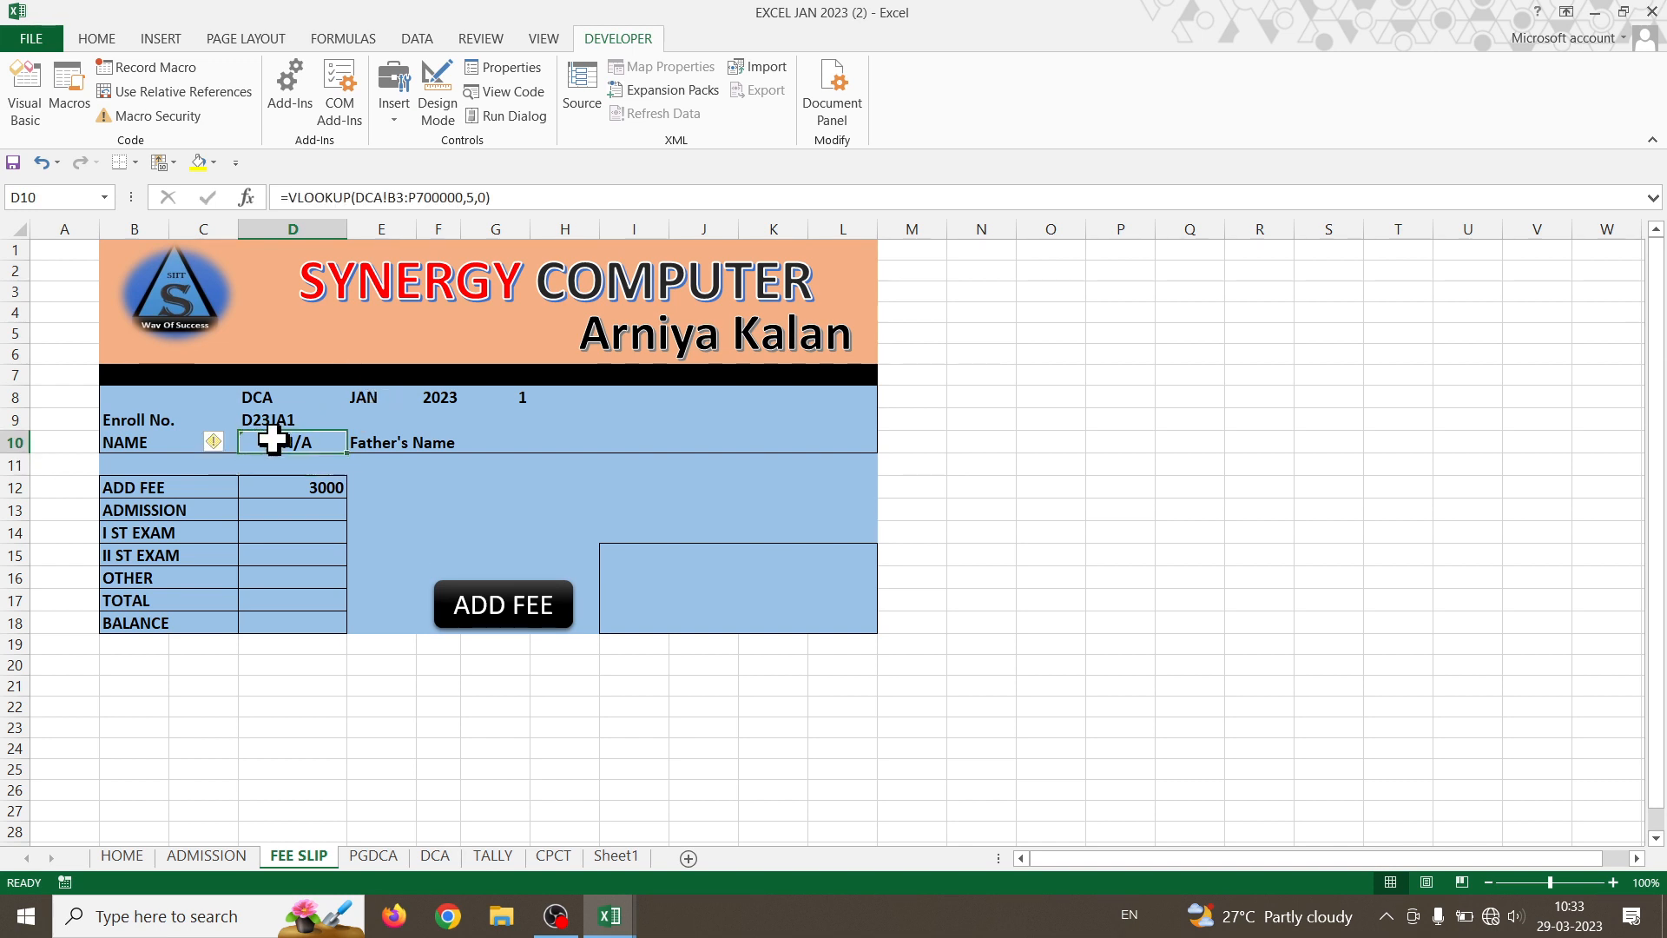
pyautogui.click(438, 857)
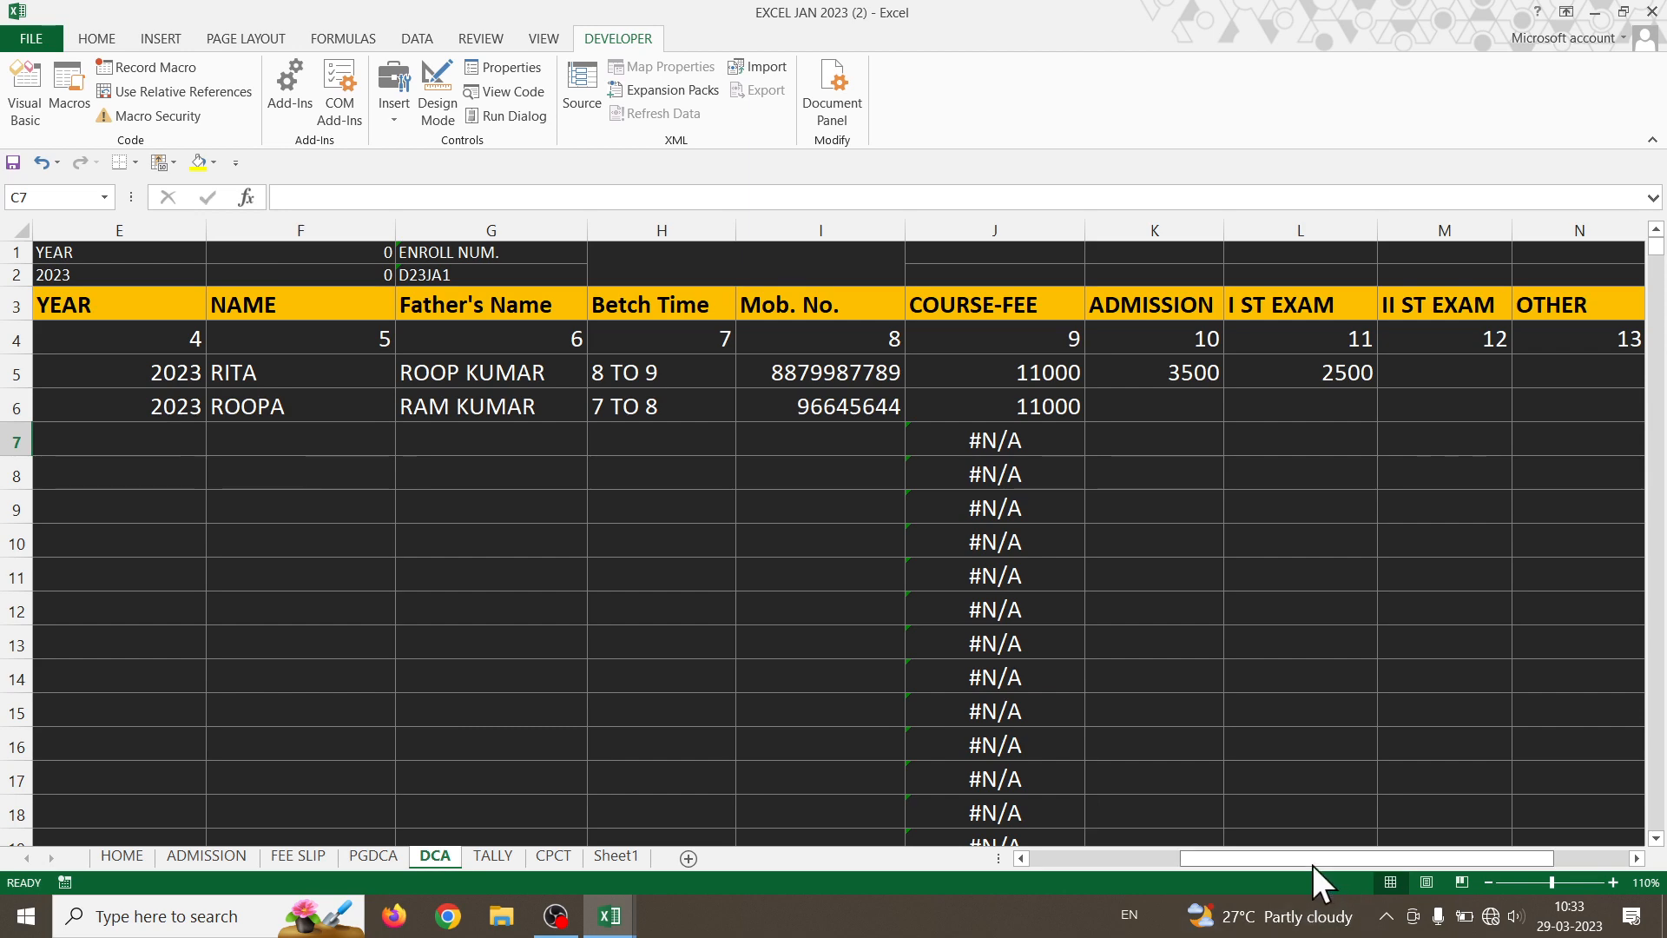
pyautogui.moveTo(1313, 864); pyautogui.dragTo(1146, 867)
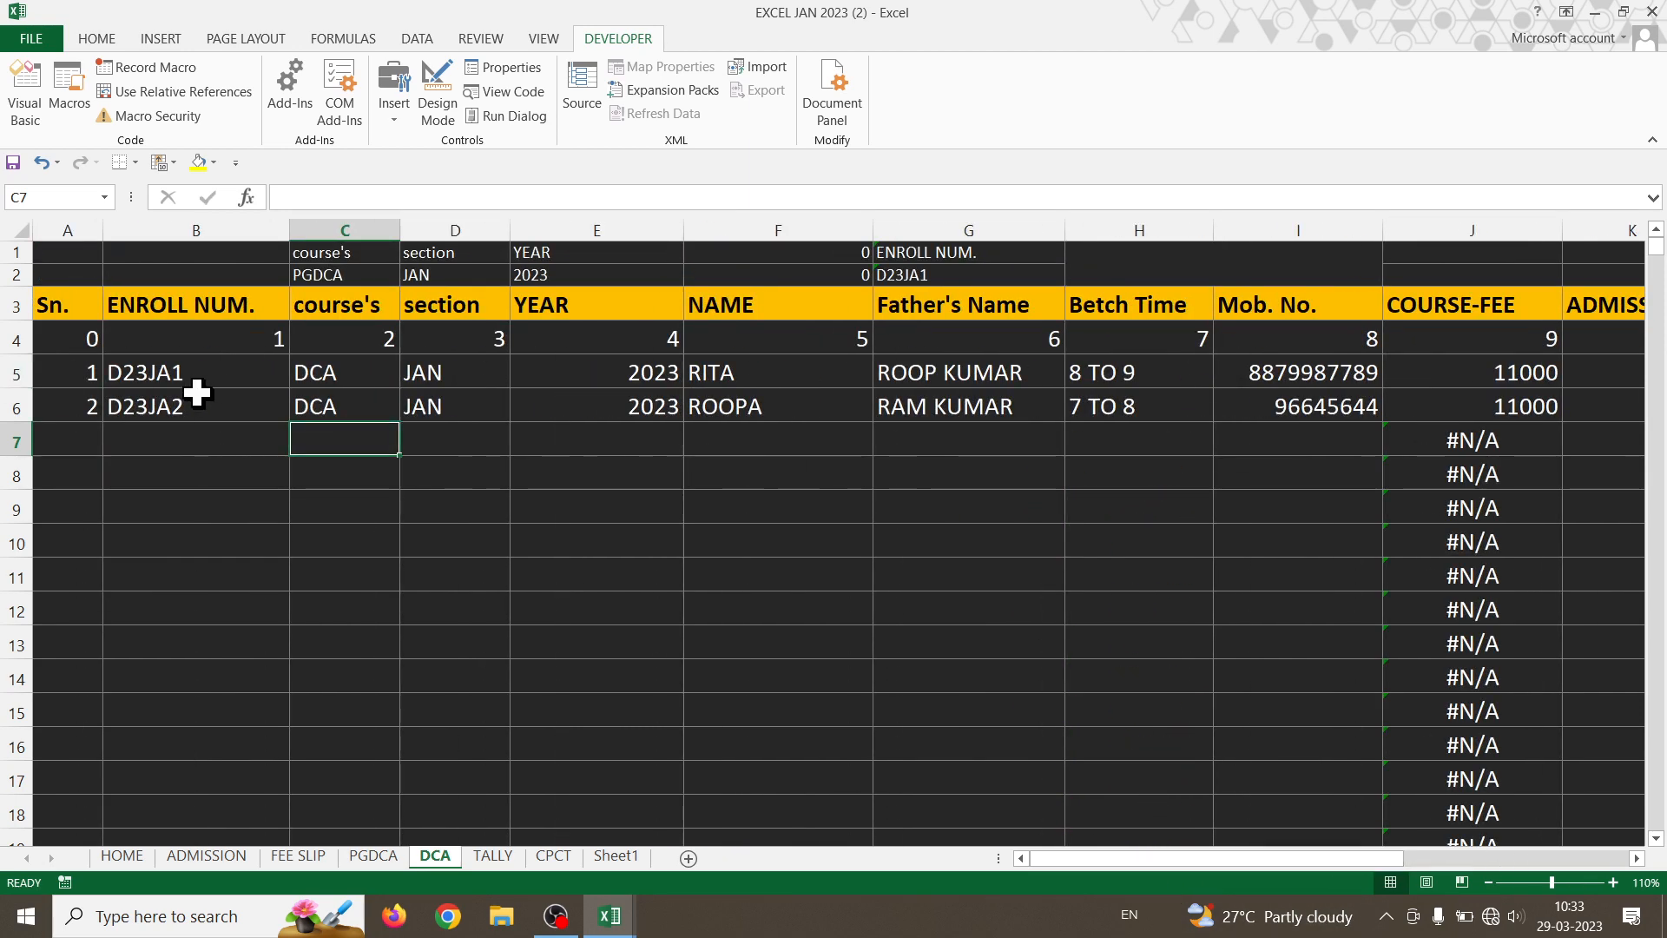
pyautogui.click(700, 380)
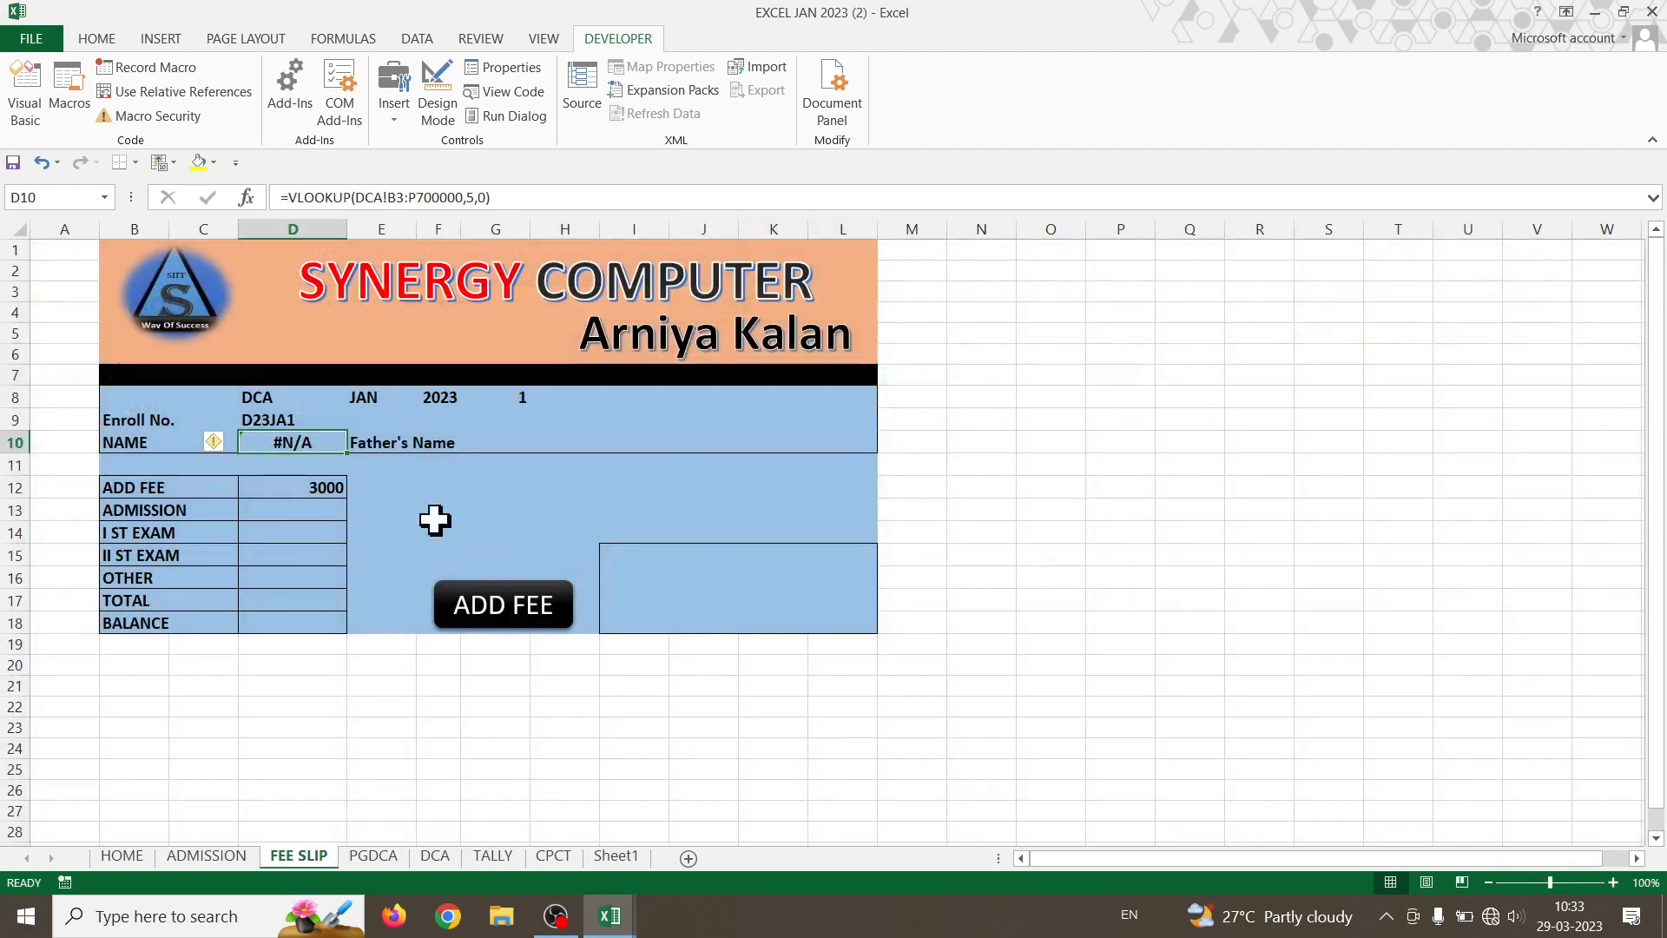
# - Insert D9 as the lookup value, making D10 =VLOOKUP(D9,DCA!B3:P700000,5,0)
pyautogui.doubleClick(260, 441)
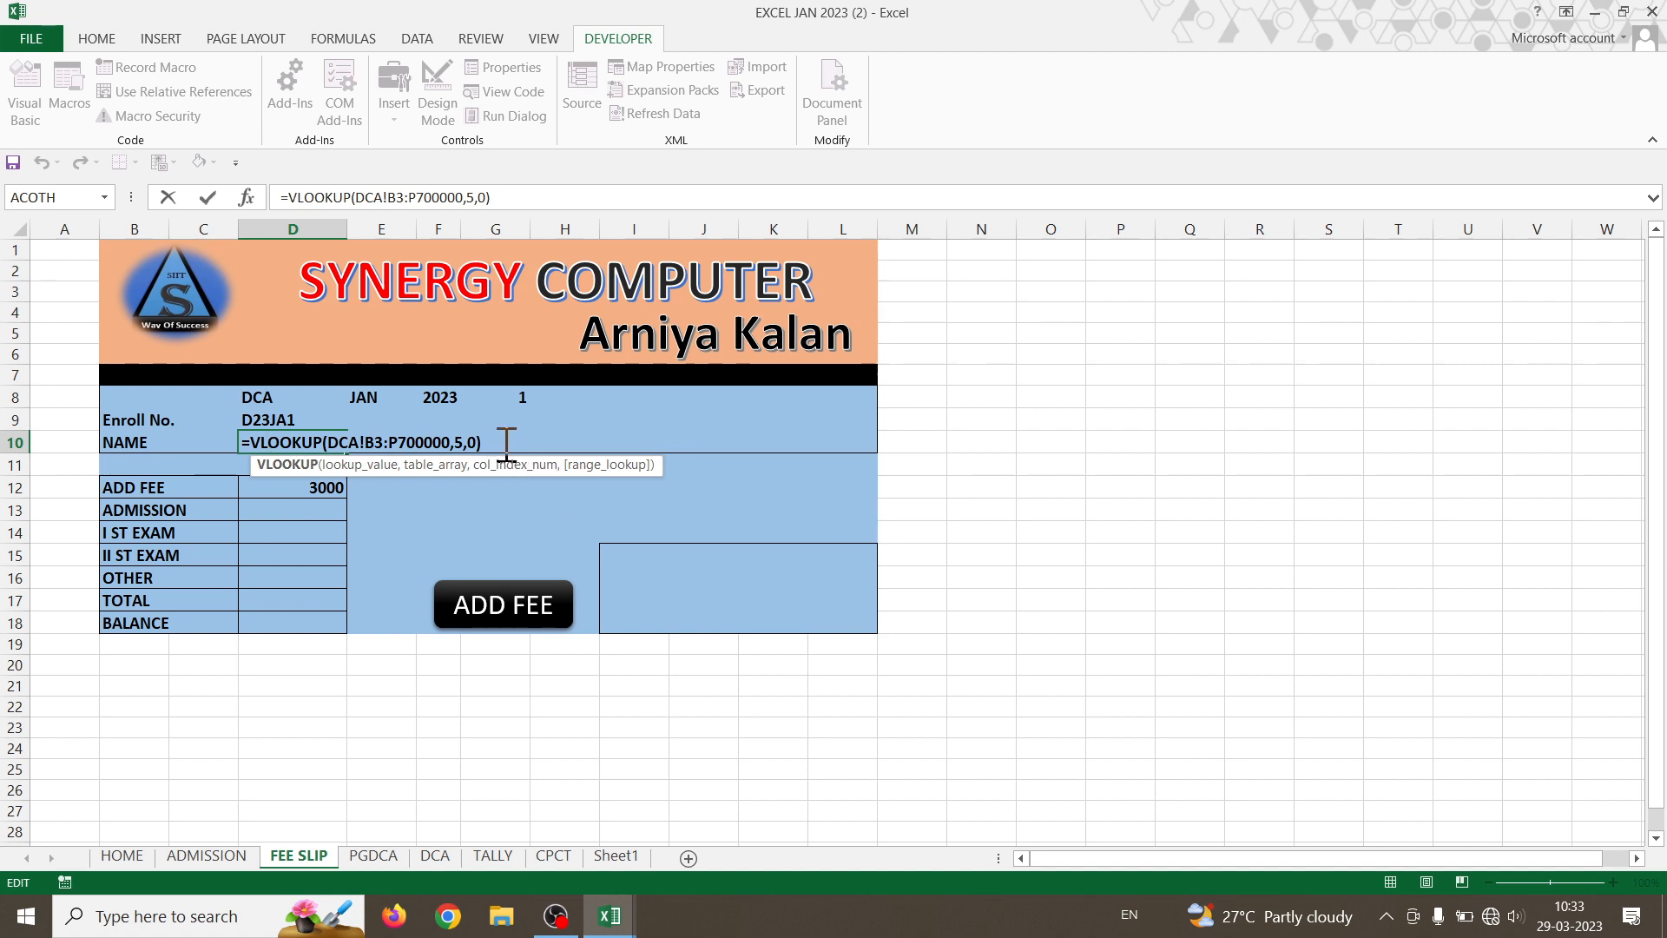
pyautogui.moveTo(506, 444); pyautogui.dragTo(226, 427)
pyautogui.click(325, 450)
pyautogui.click(332, 446)
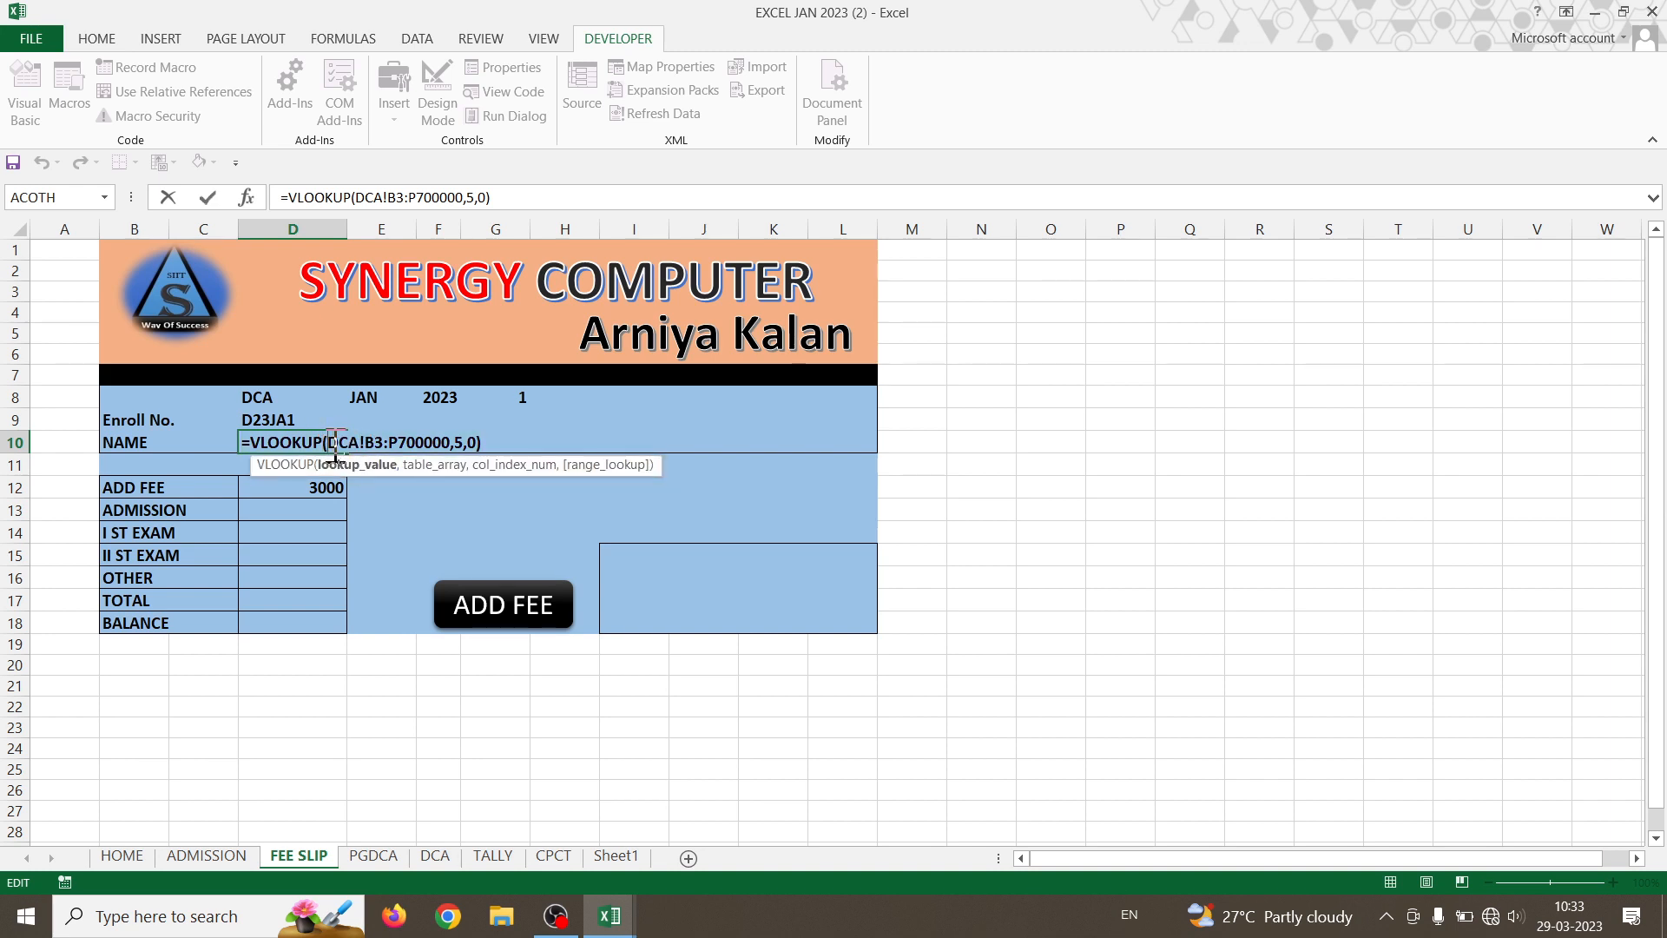
pyautogui.click(282, 419)
pyautogui.write(',')
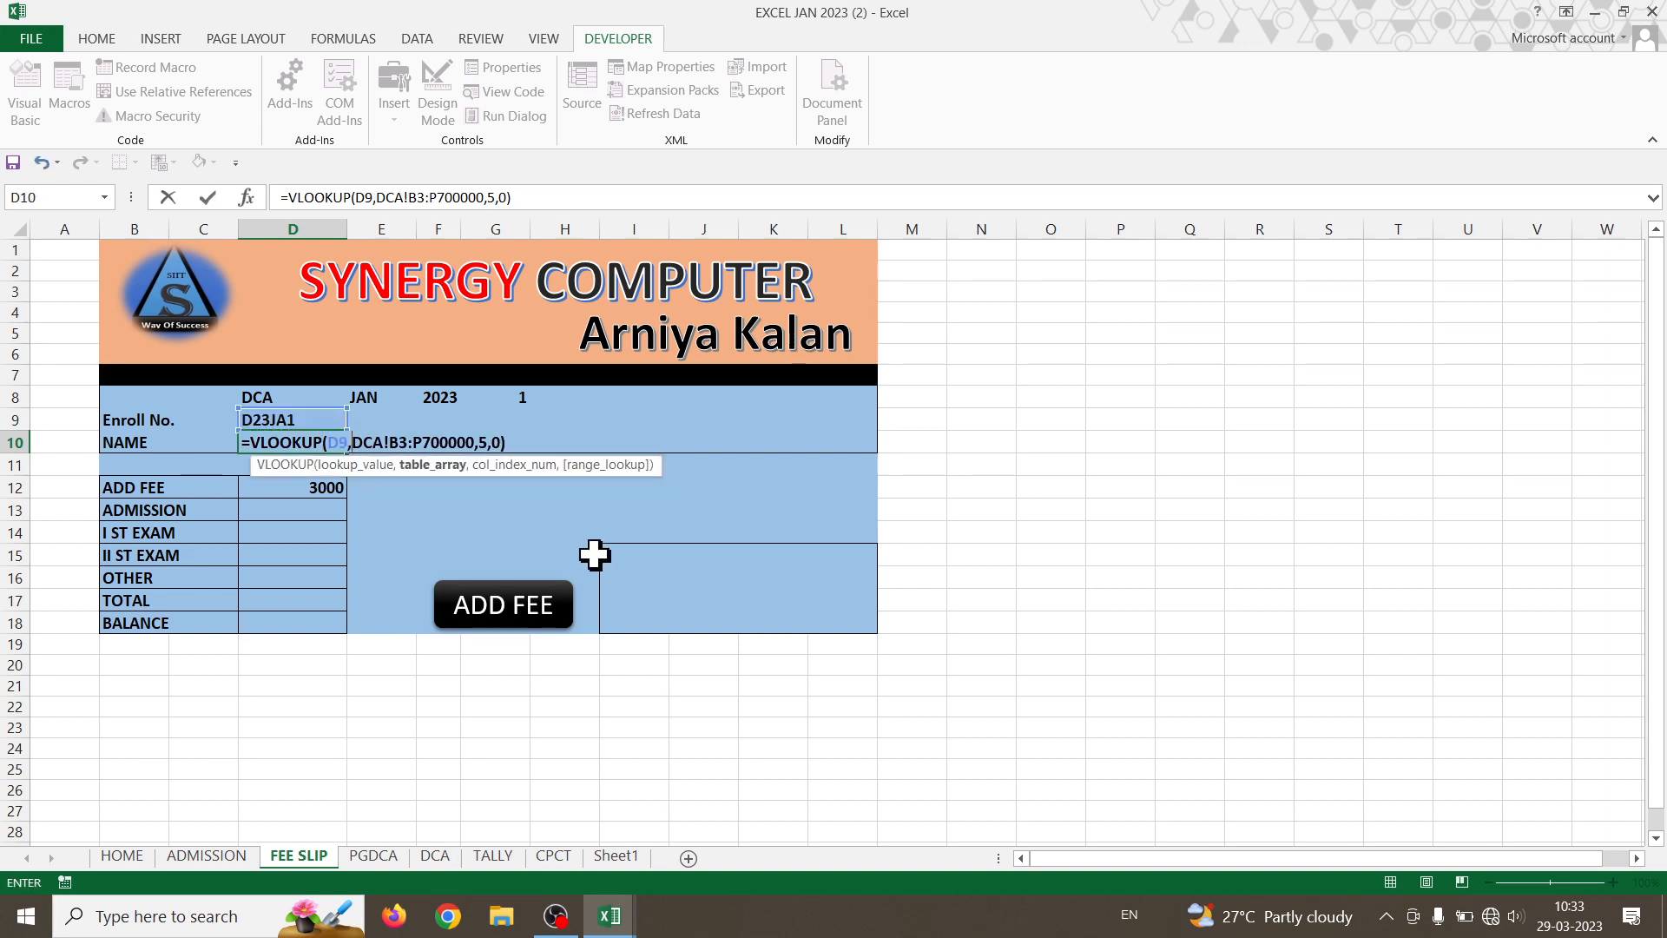
pyautogui.press('Return')
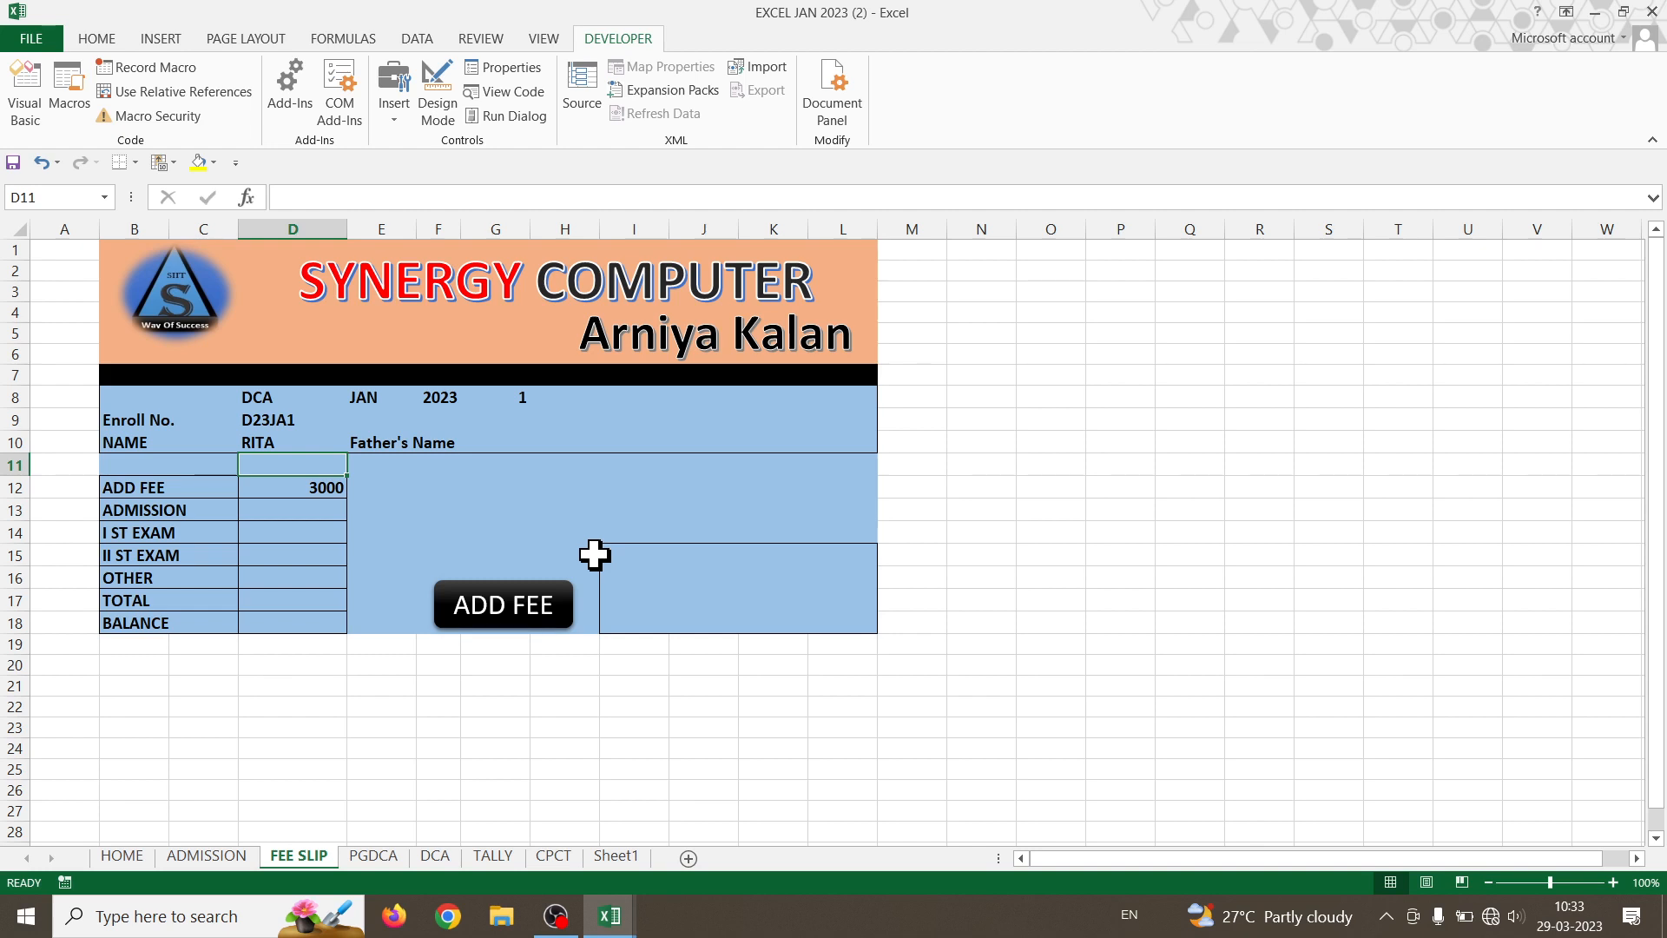
# - Set the fee slip course in D8 to PGDCA and review the PGDCA and DCA sheets
pyautogui.click(288, 443)
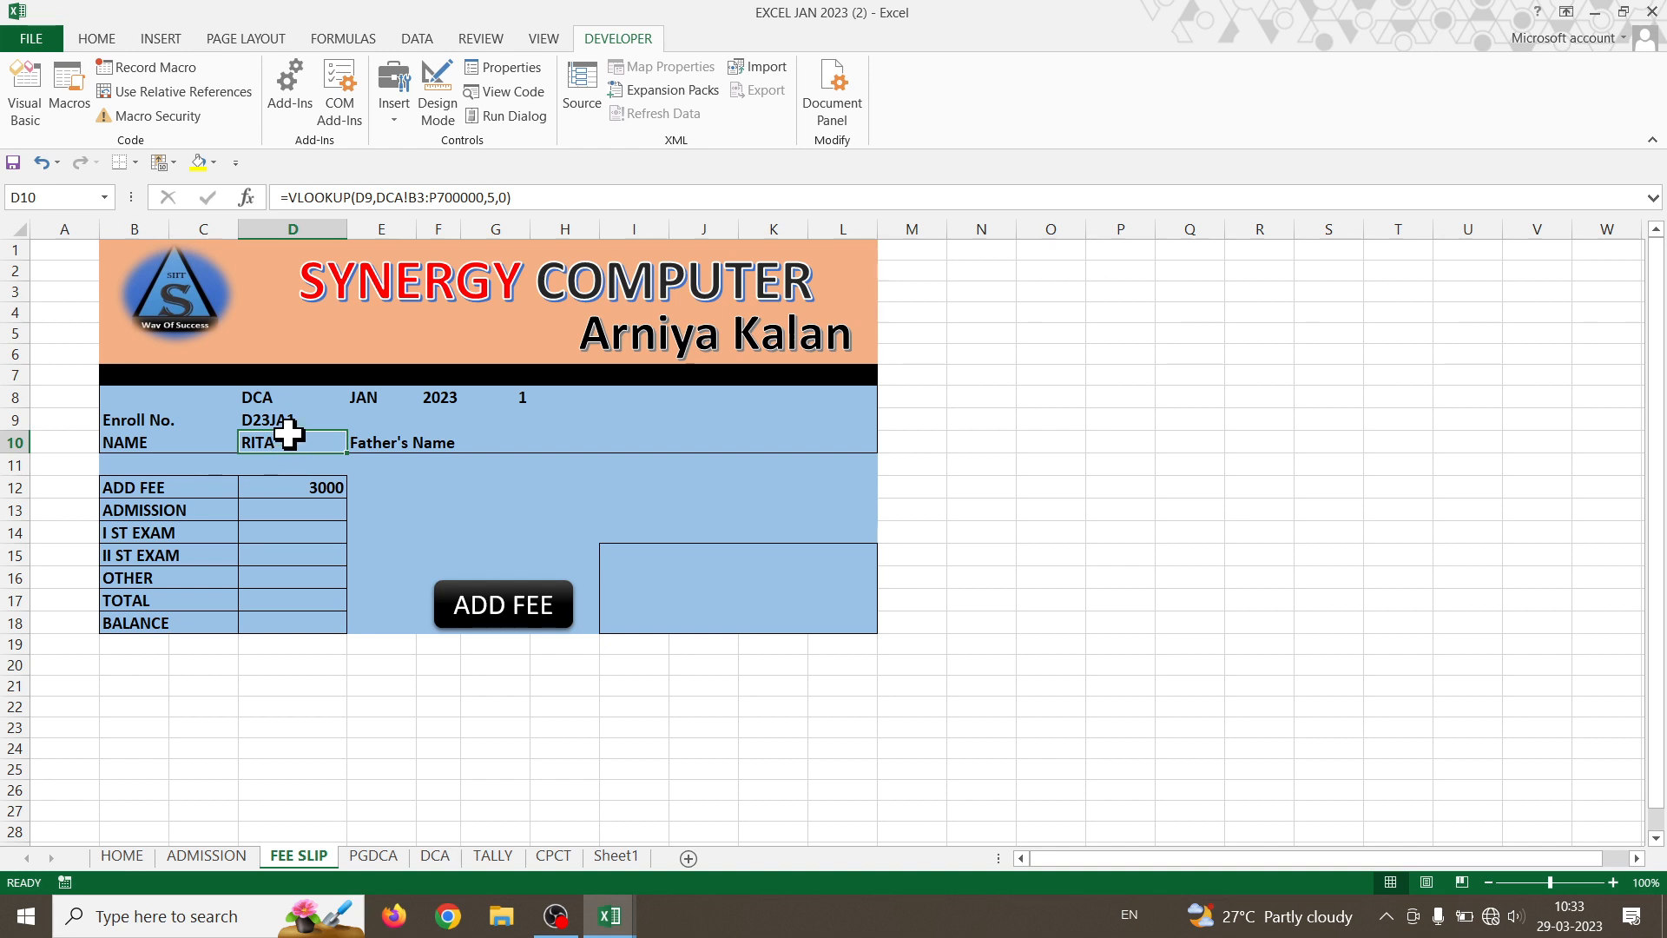
pyautogui.click(278, 400)
pyautogui.click(356, 400)
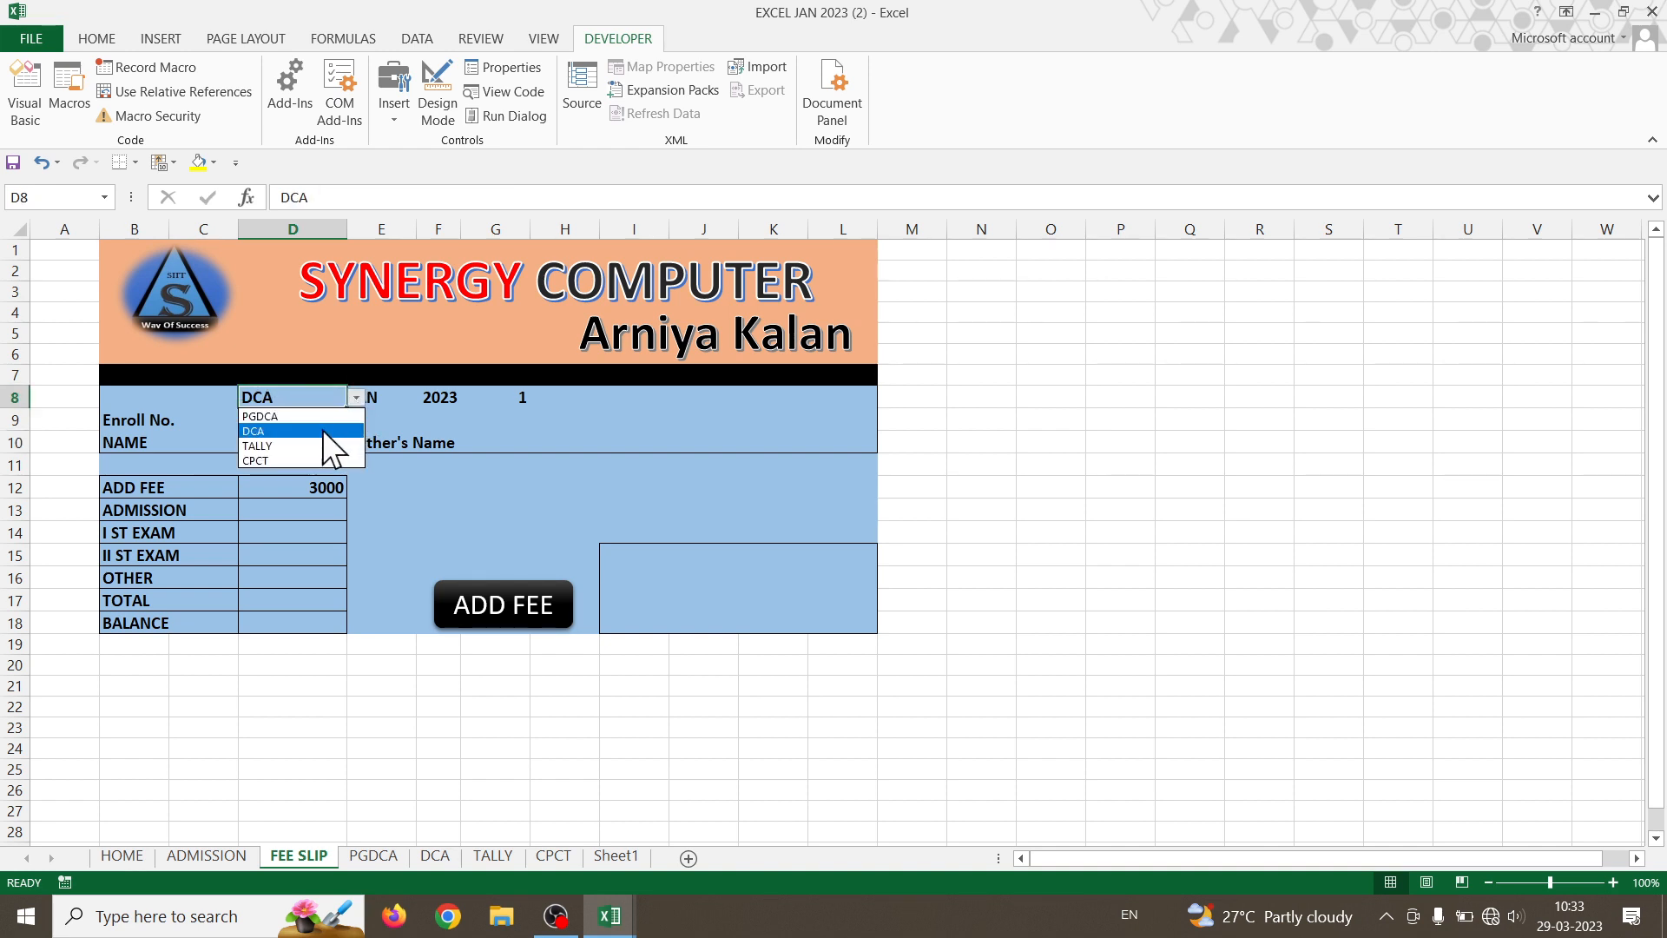
pyautogui.click(319, 428)
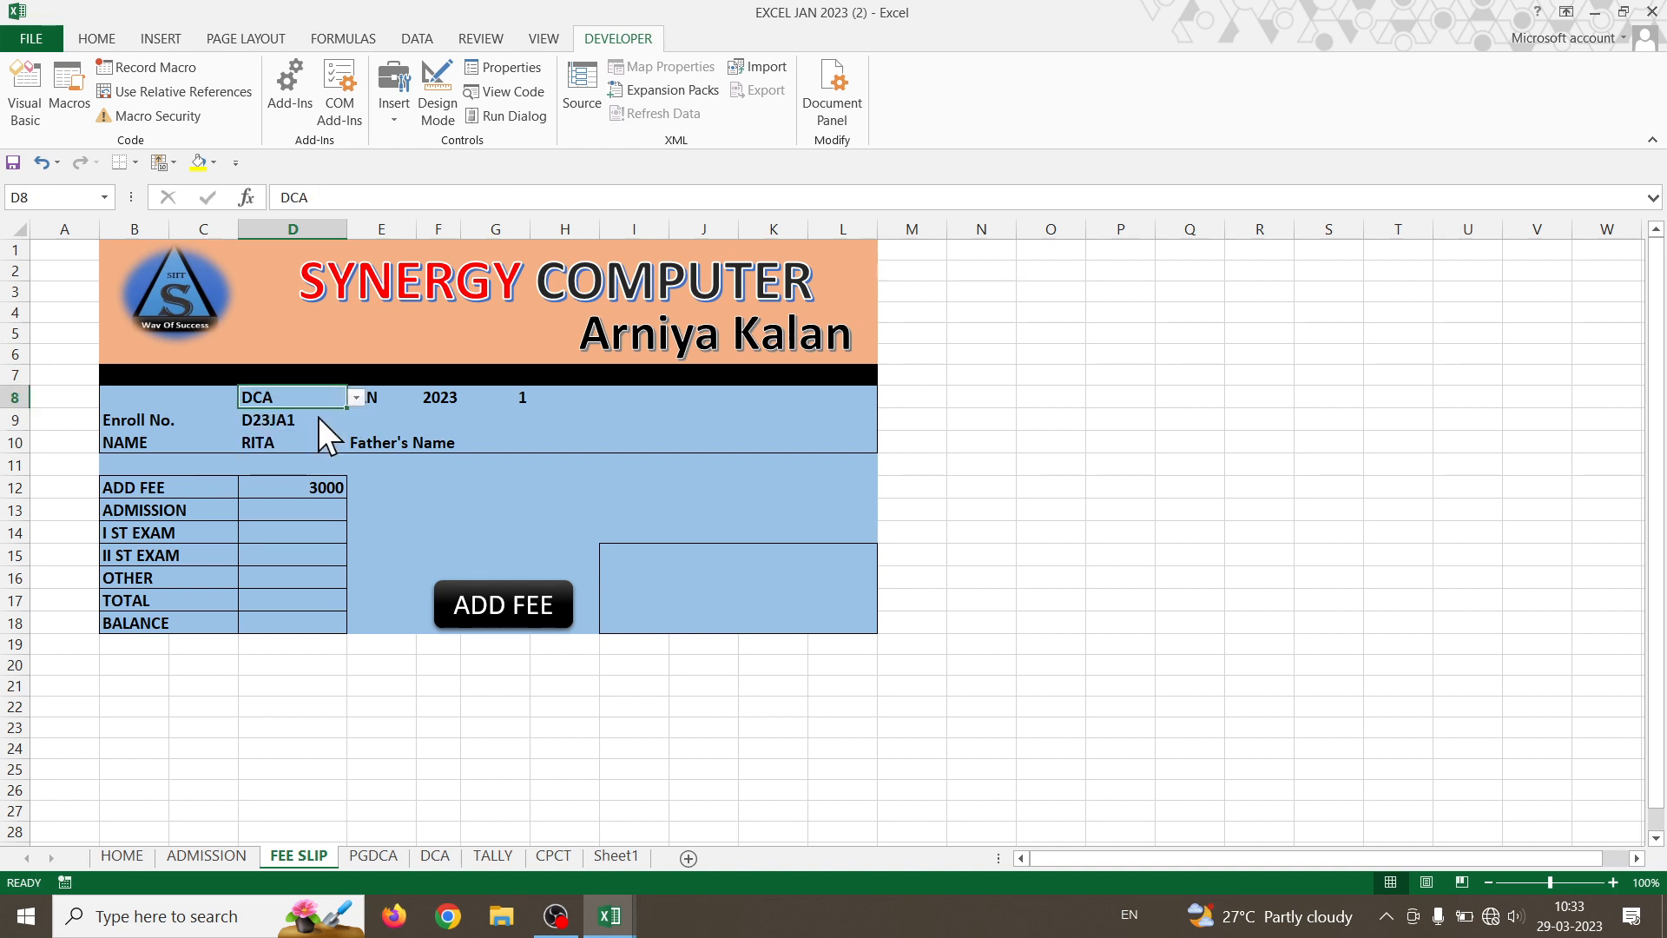
pyautogui.click(388, 860)
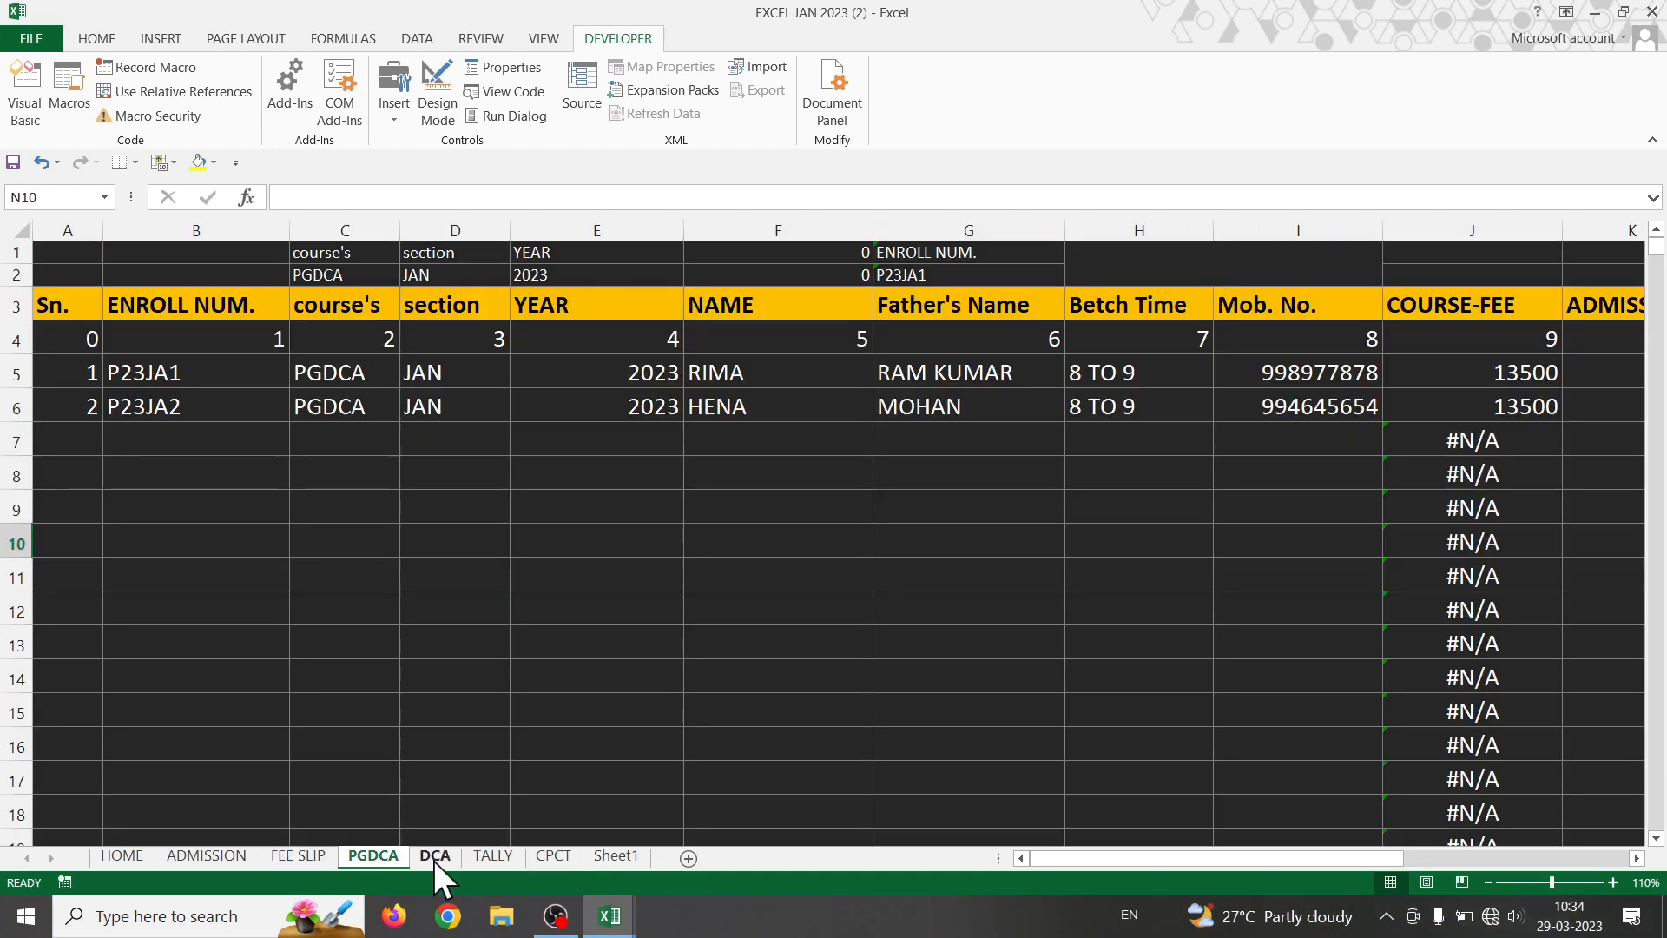
pyautogui.click(434, 859)
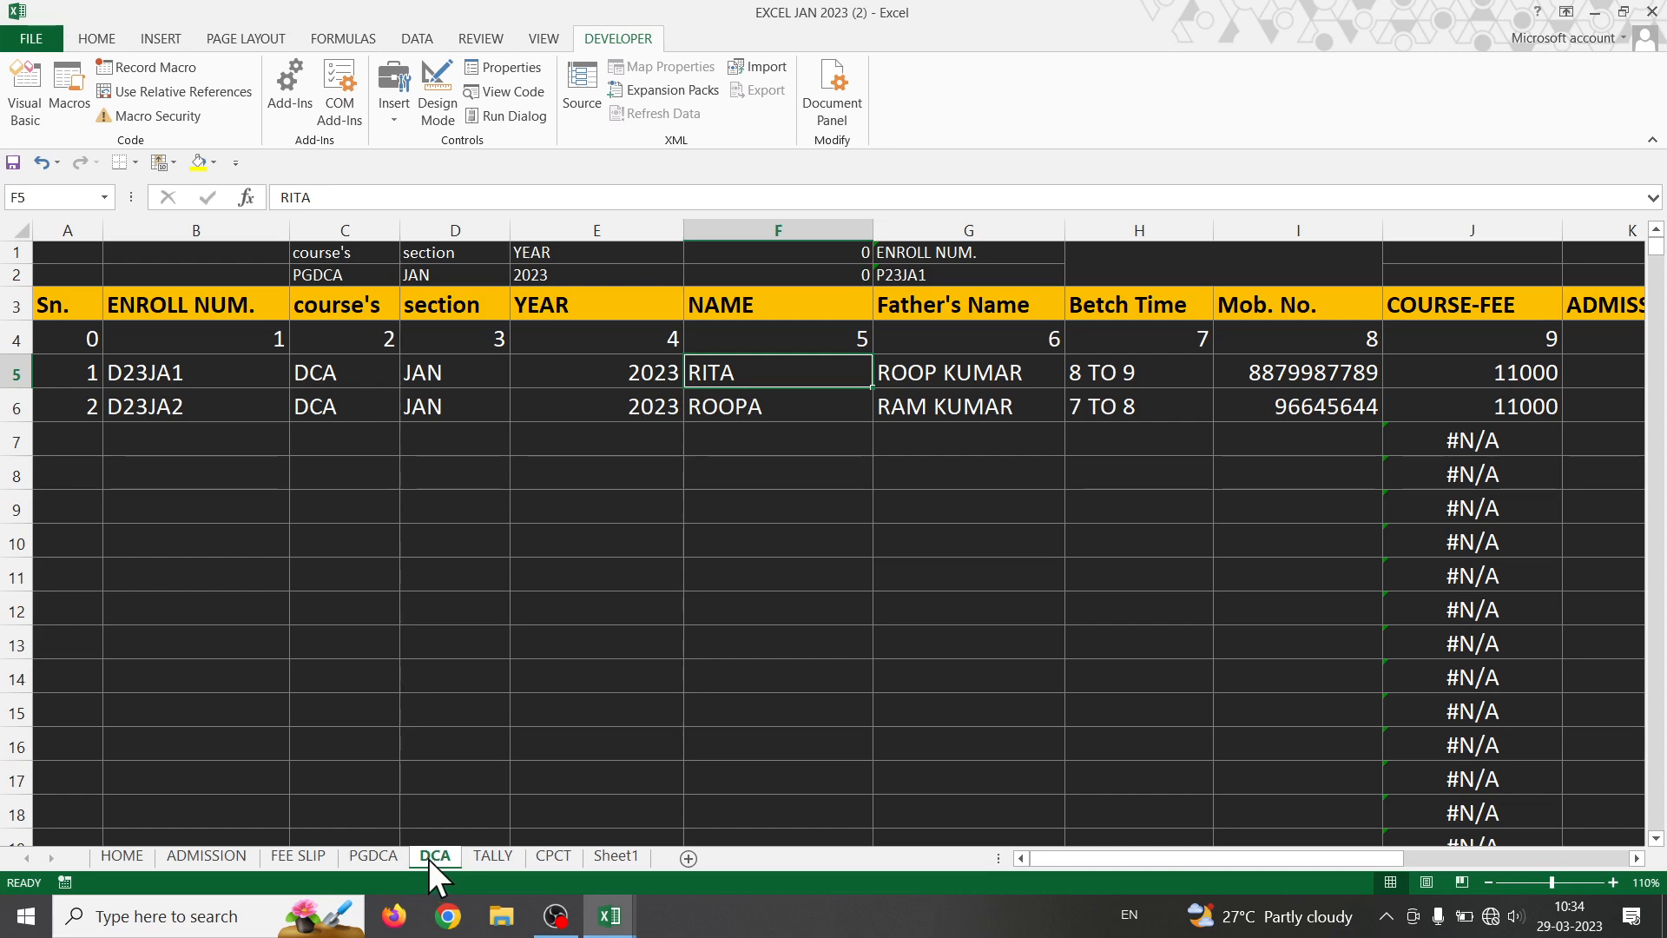
pyautogui.click(274, 856)
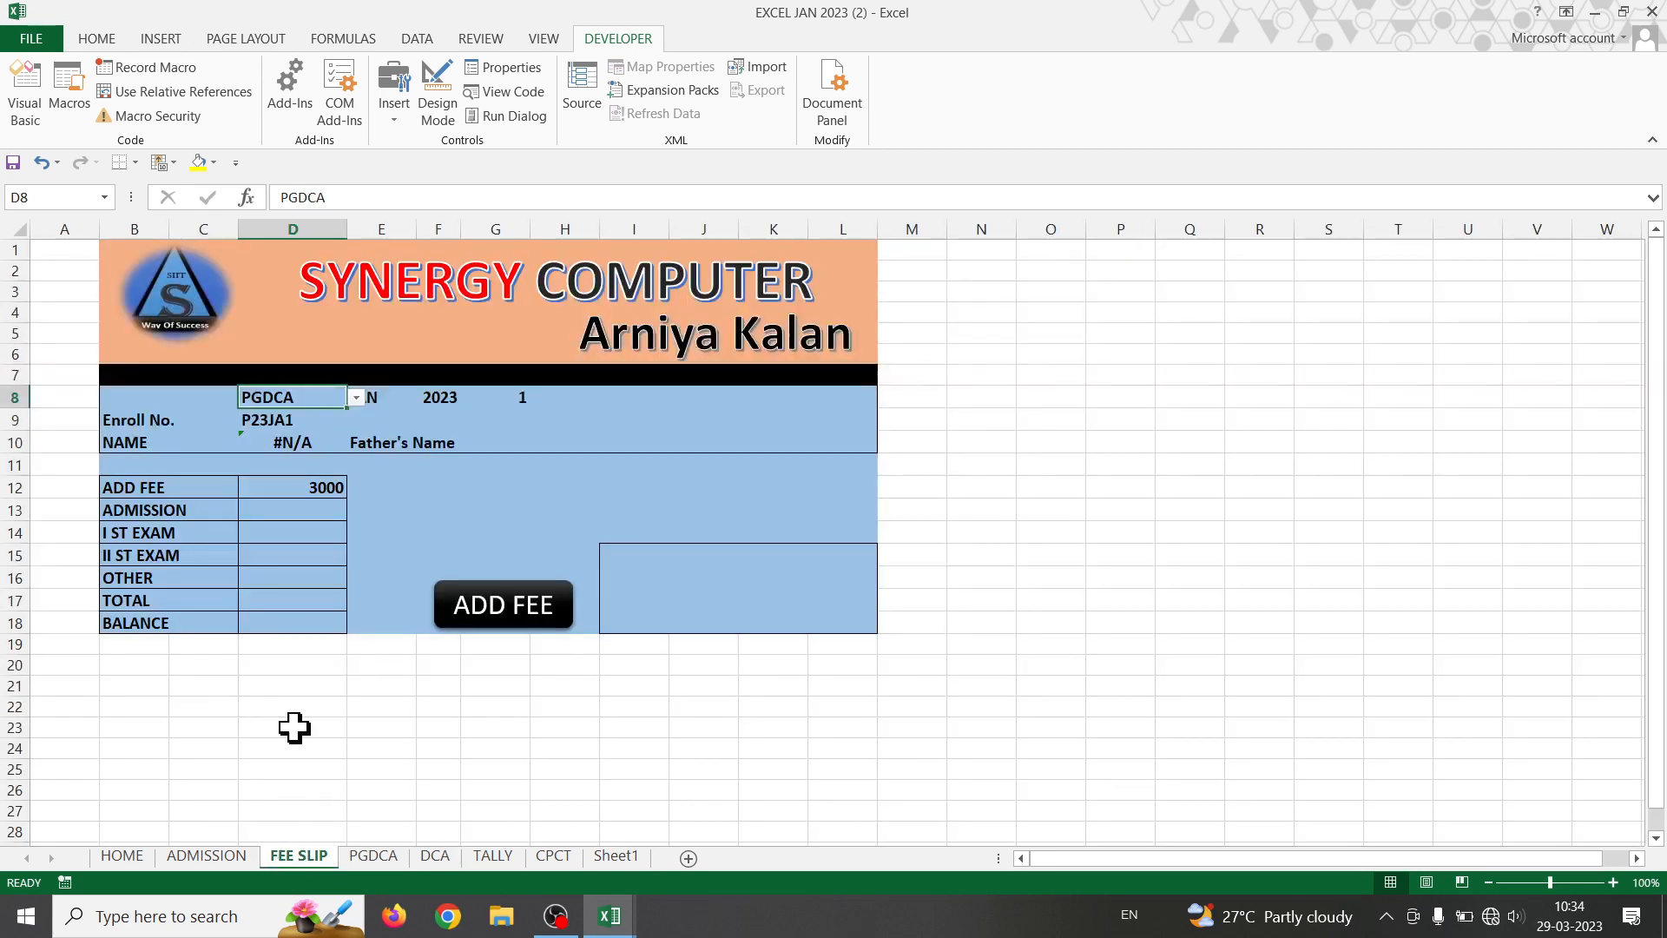
pyautogui.click(274, 462)
# - Wrap the D10 lookup in IF(D8="PGDCA", ...) and accept Excel's suggested formula correction
pyautogui.doubleClick(279, 442)
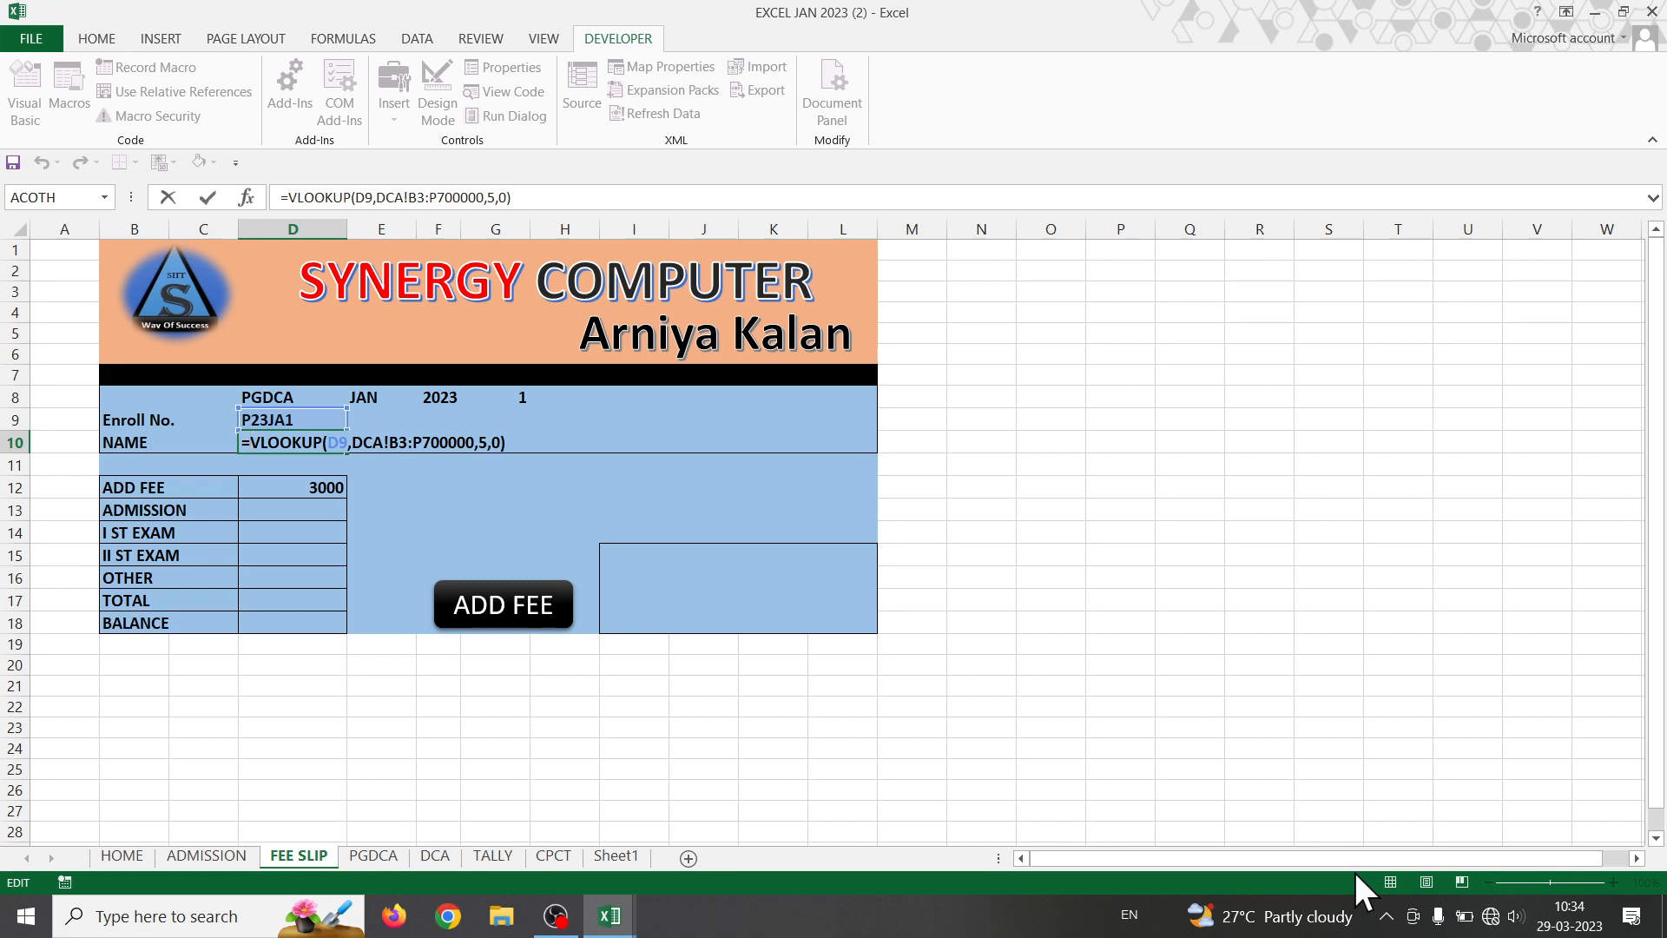
pyautogui.write('IF(')
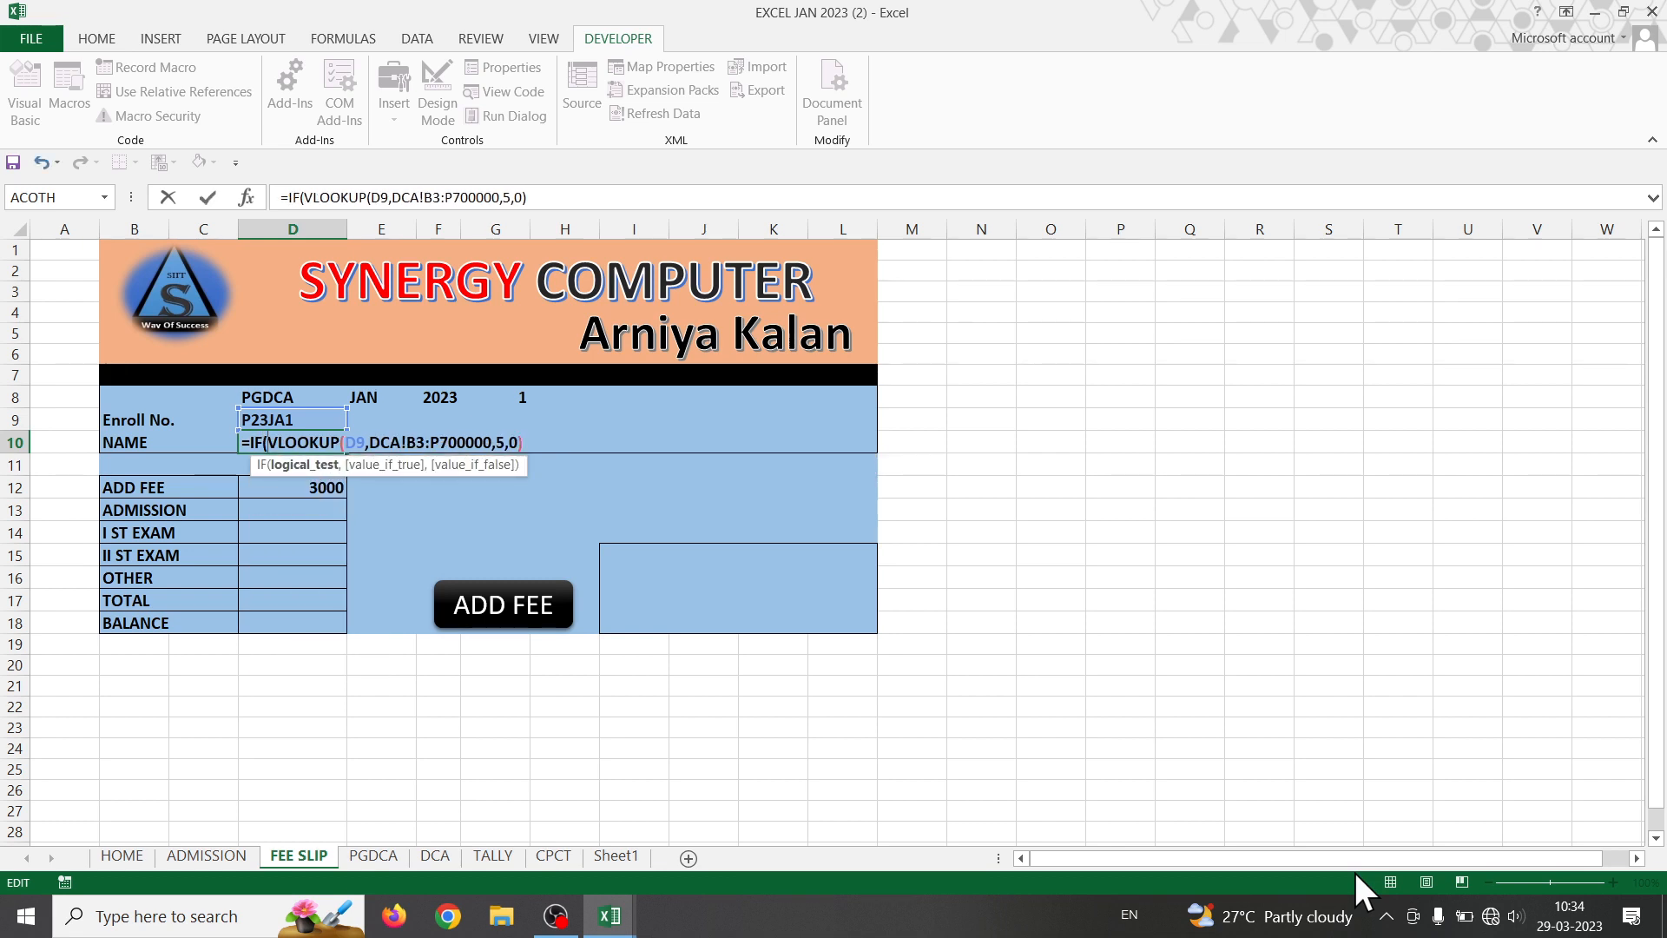
pyautogui.click(287, 397)
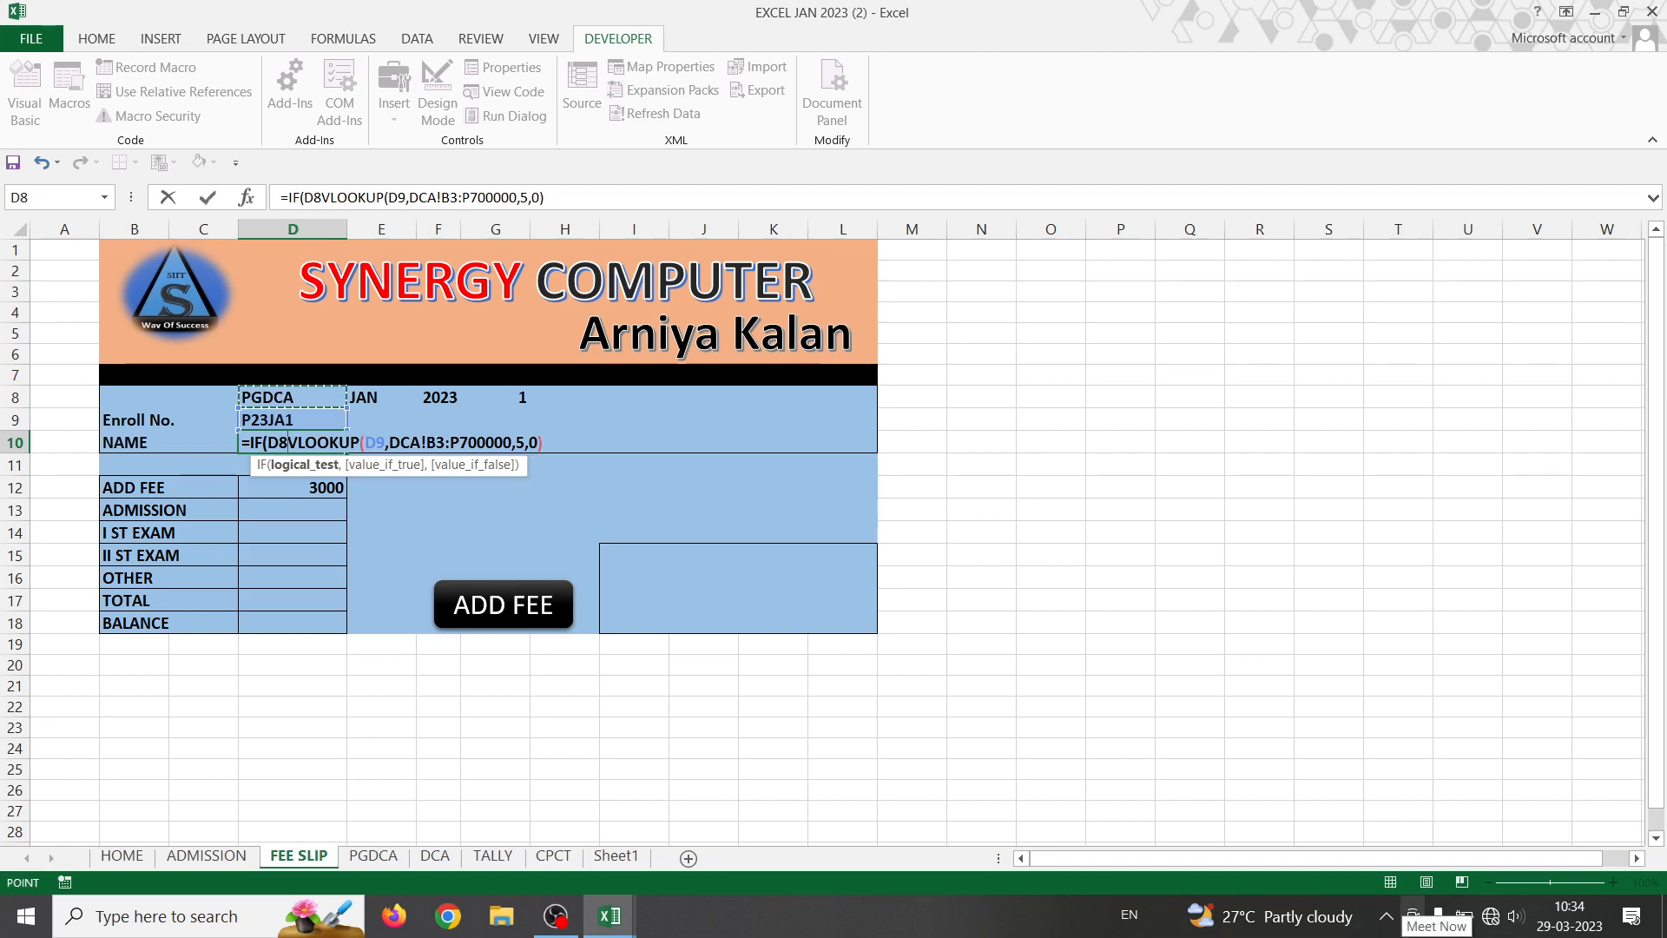
pyautogui.write('=')
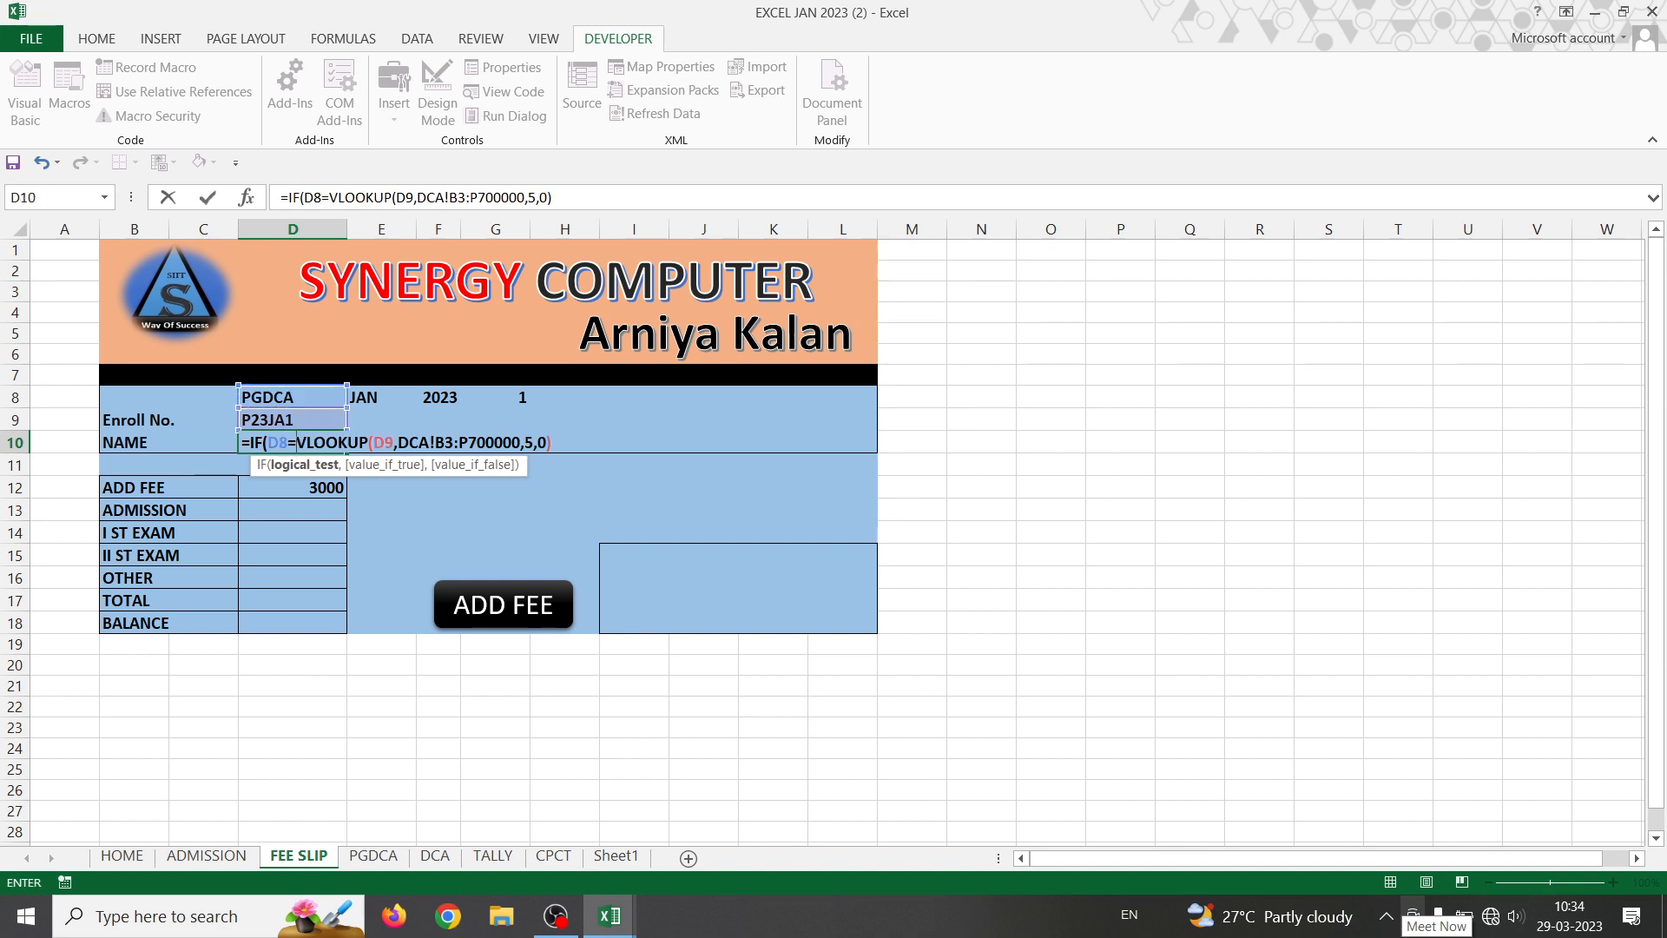
pyautogui.write('"')
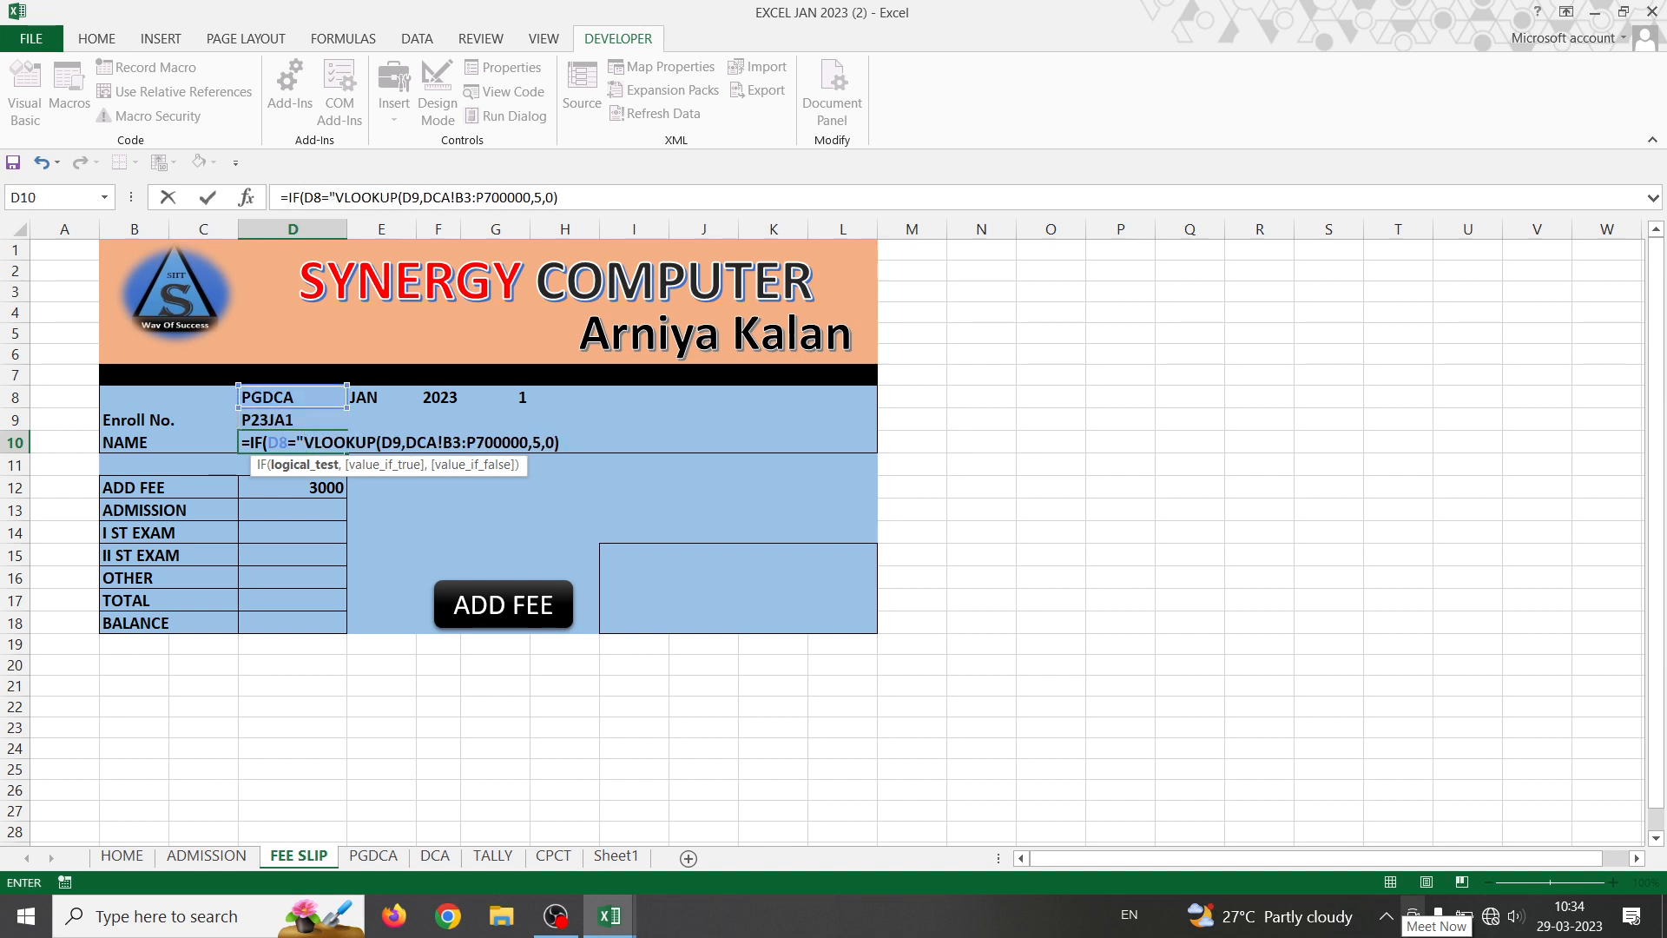
pyautogui.write('PGDCA')
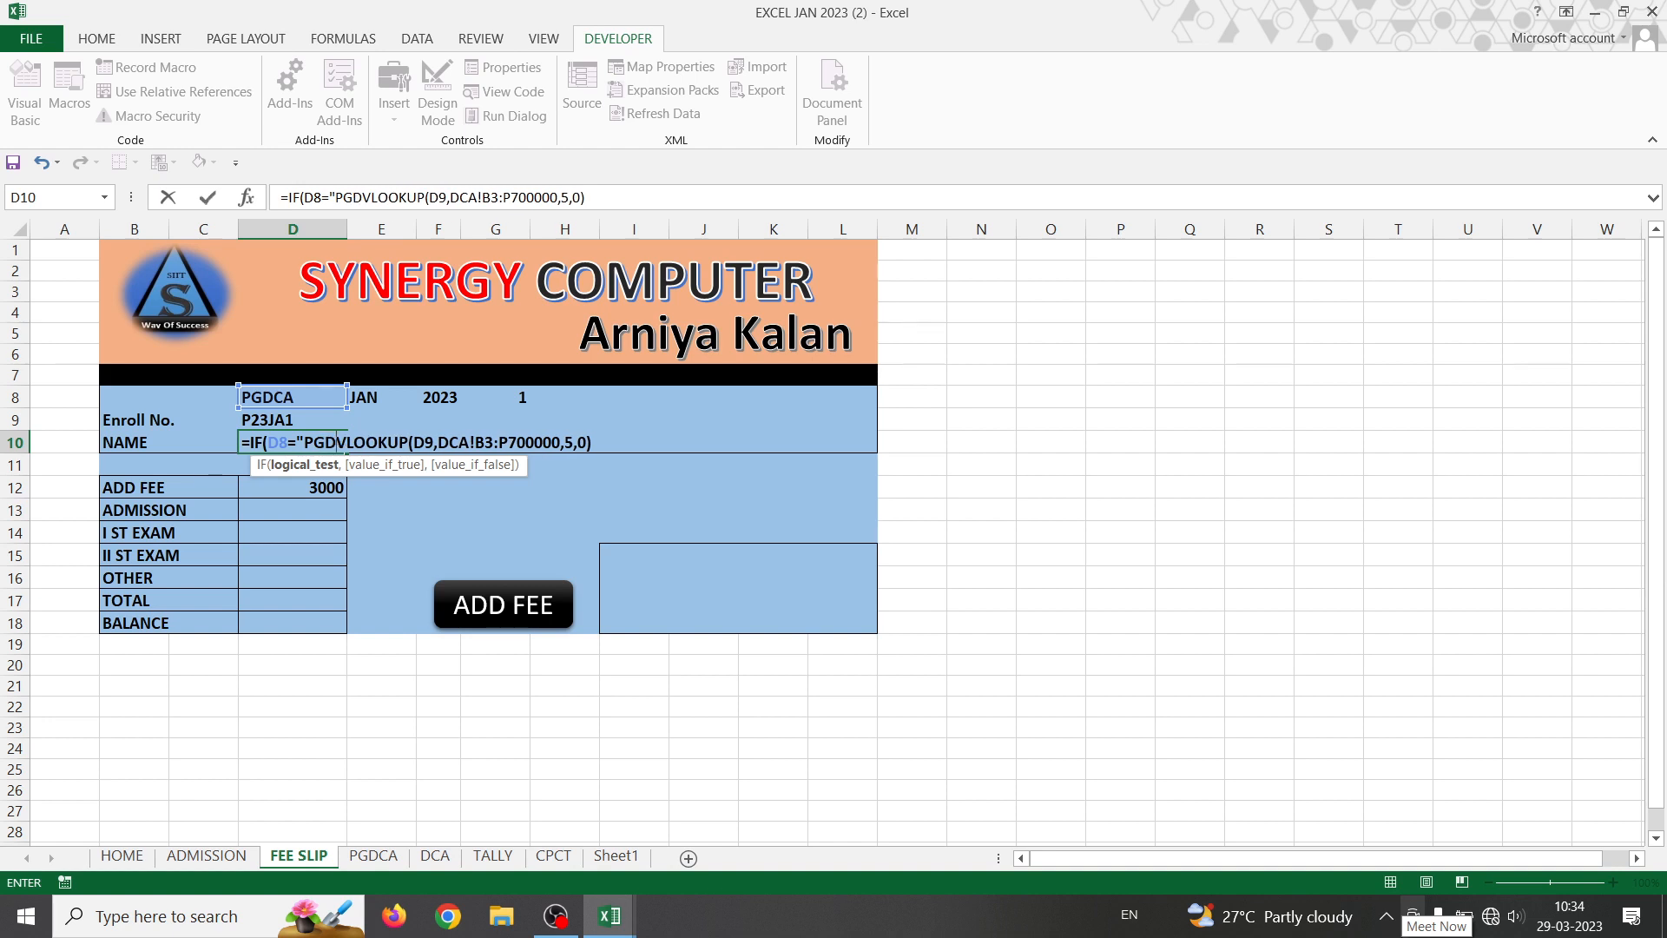
pyautogui.write('"')
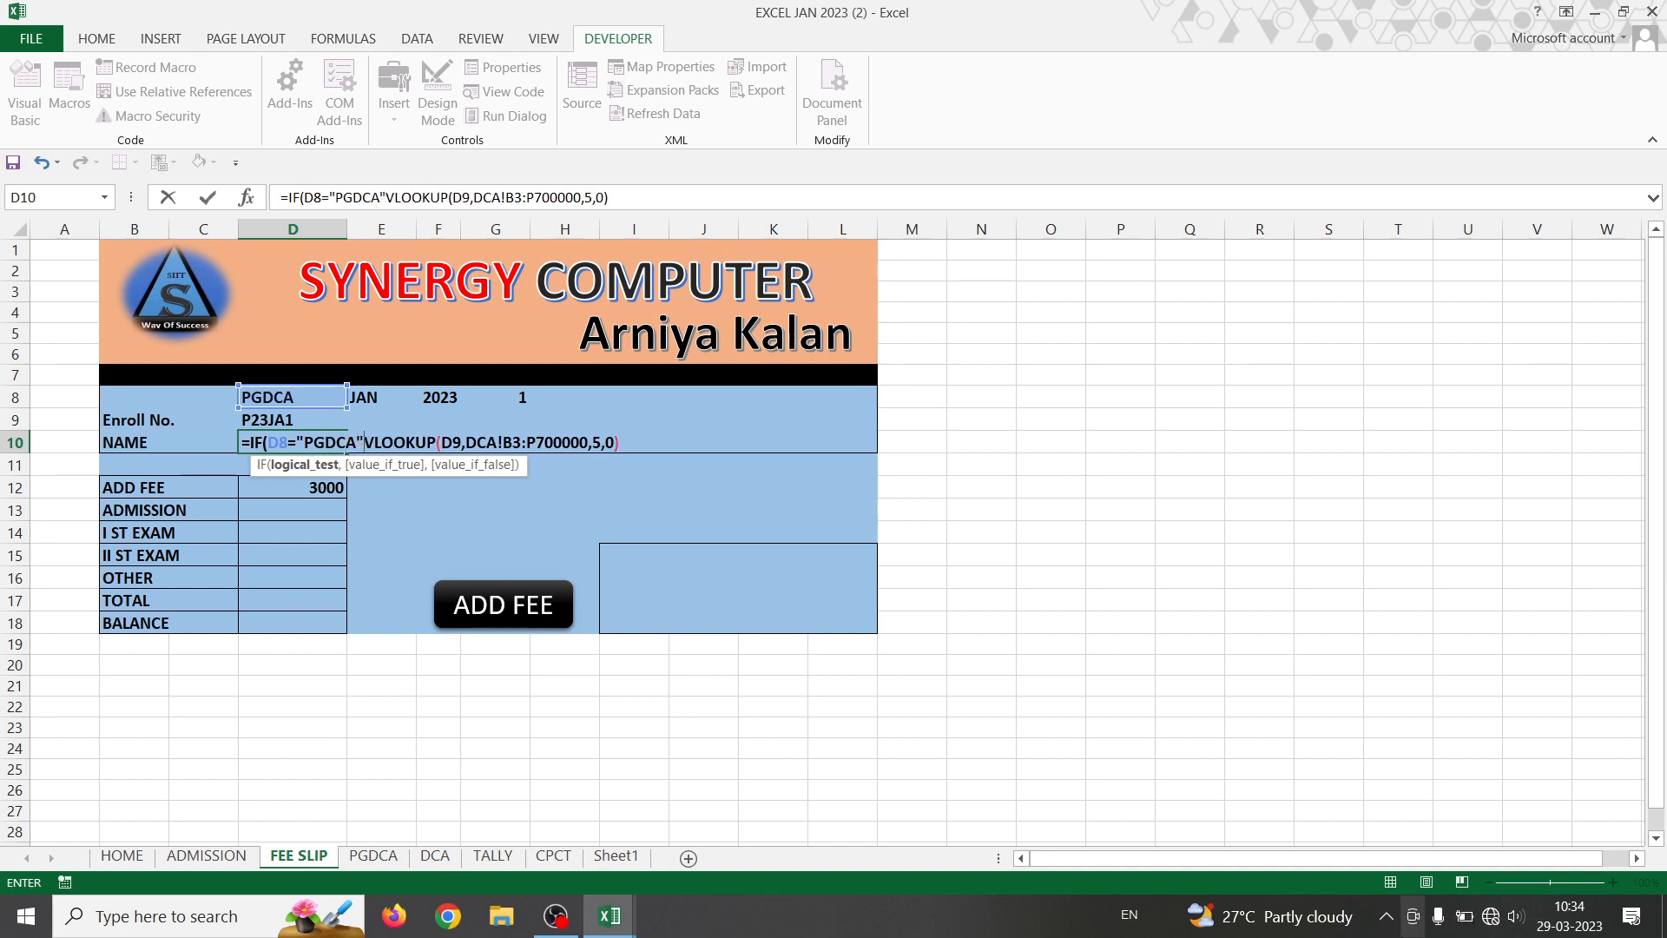
pyautogui.write(',')
pyautogui.press('Return')
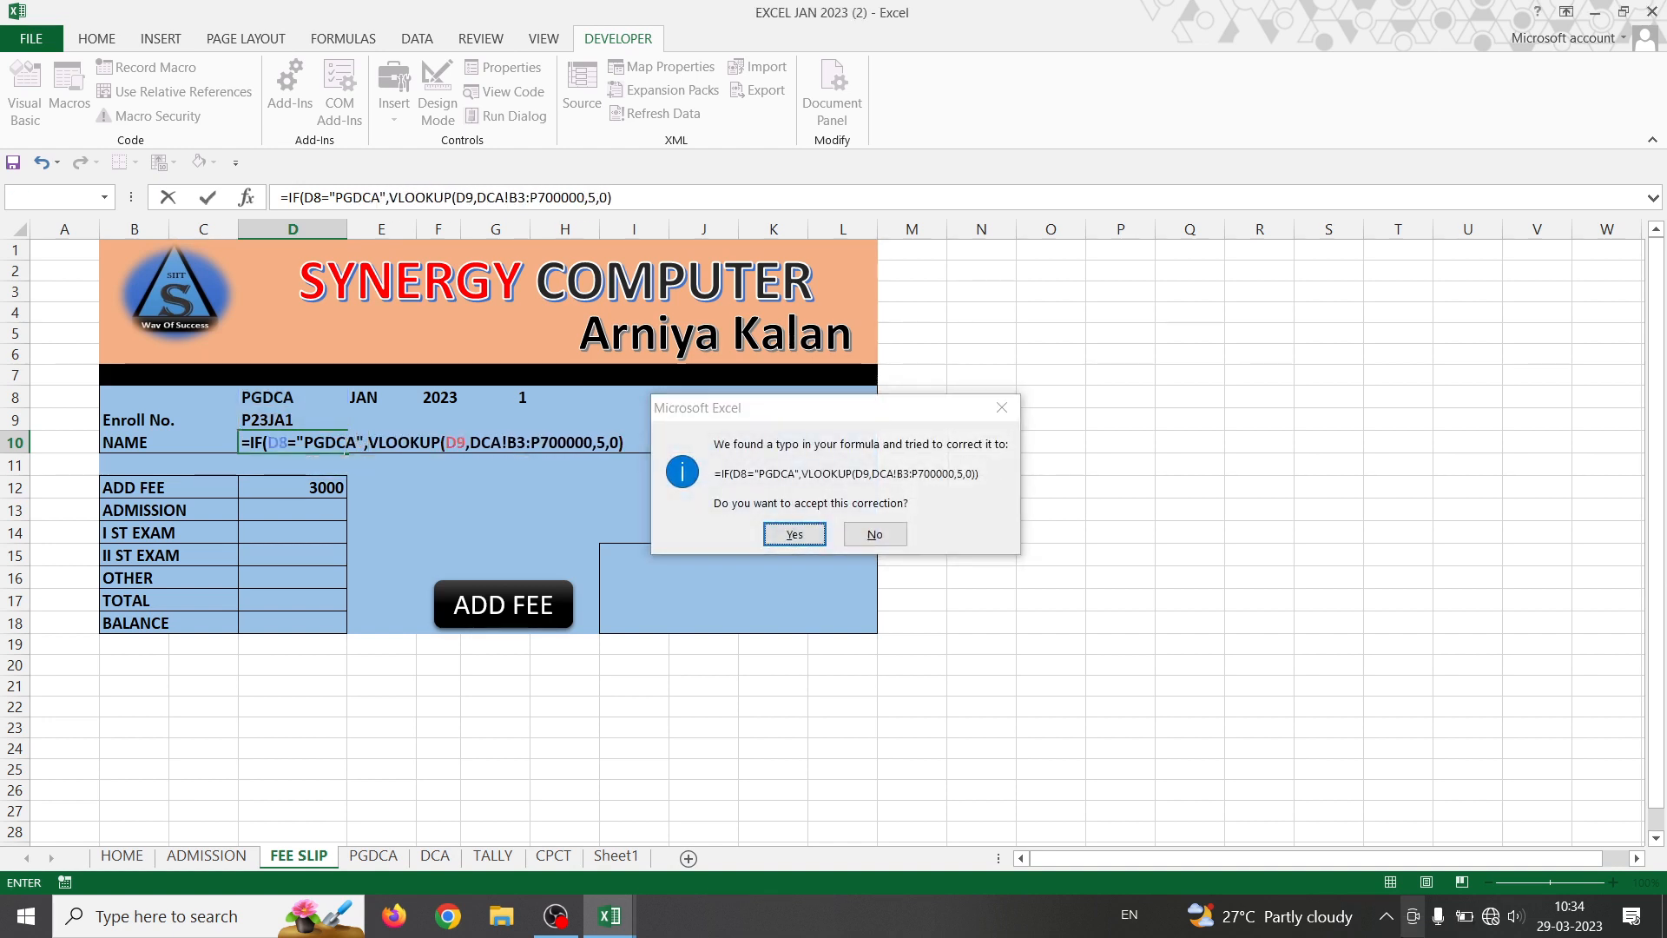
pyautogui.press('Return')
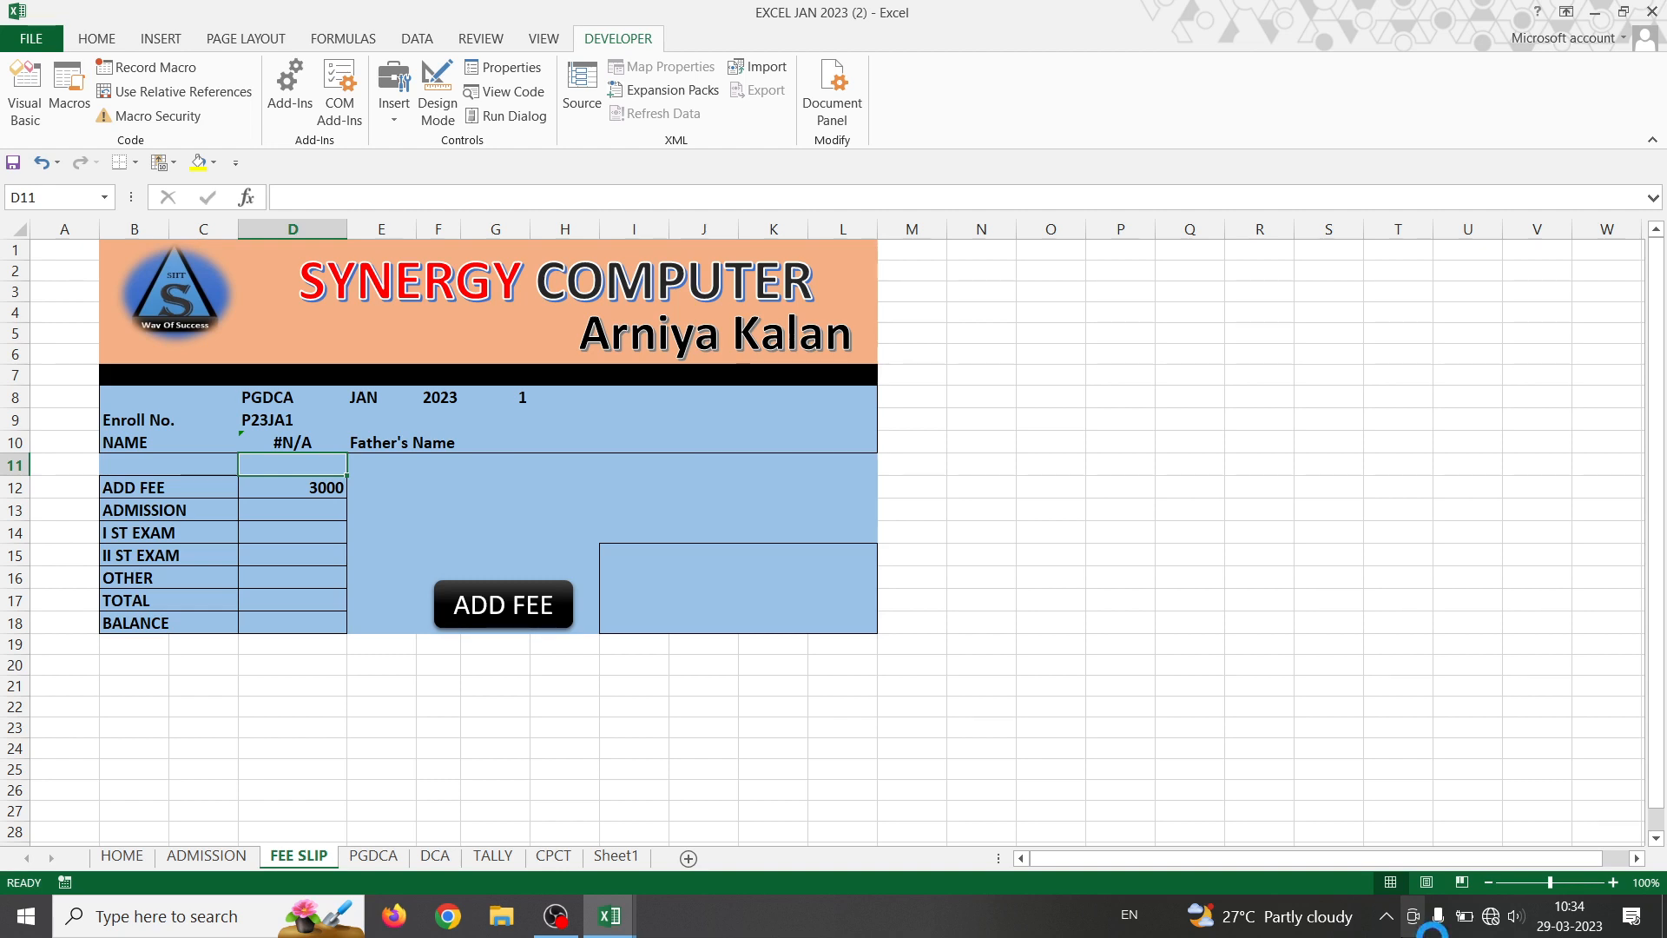
# - Point the NAME lookup at the PGDCA sheet, PGDCA!B3:P700000, instead of DCA
pyautogui.doubleClick(298, 440)
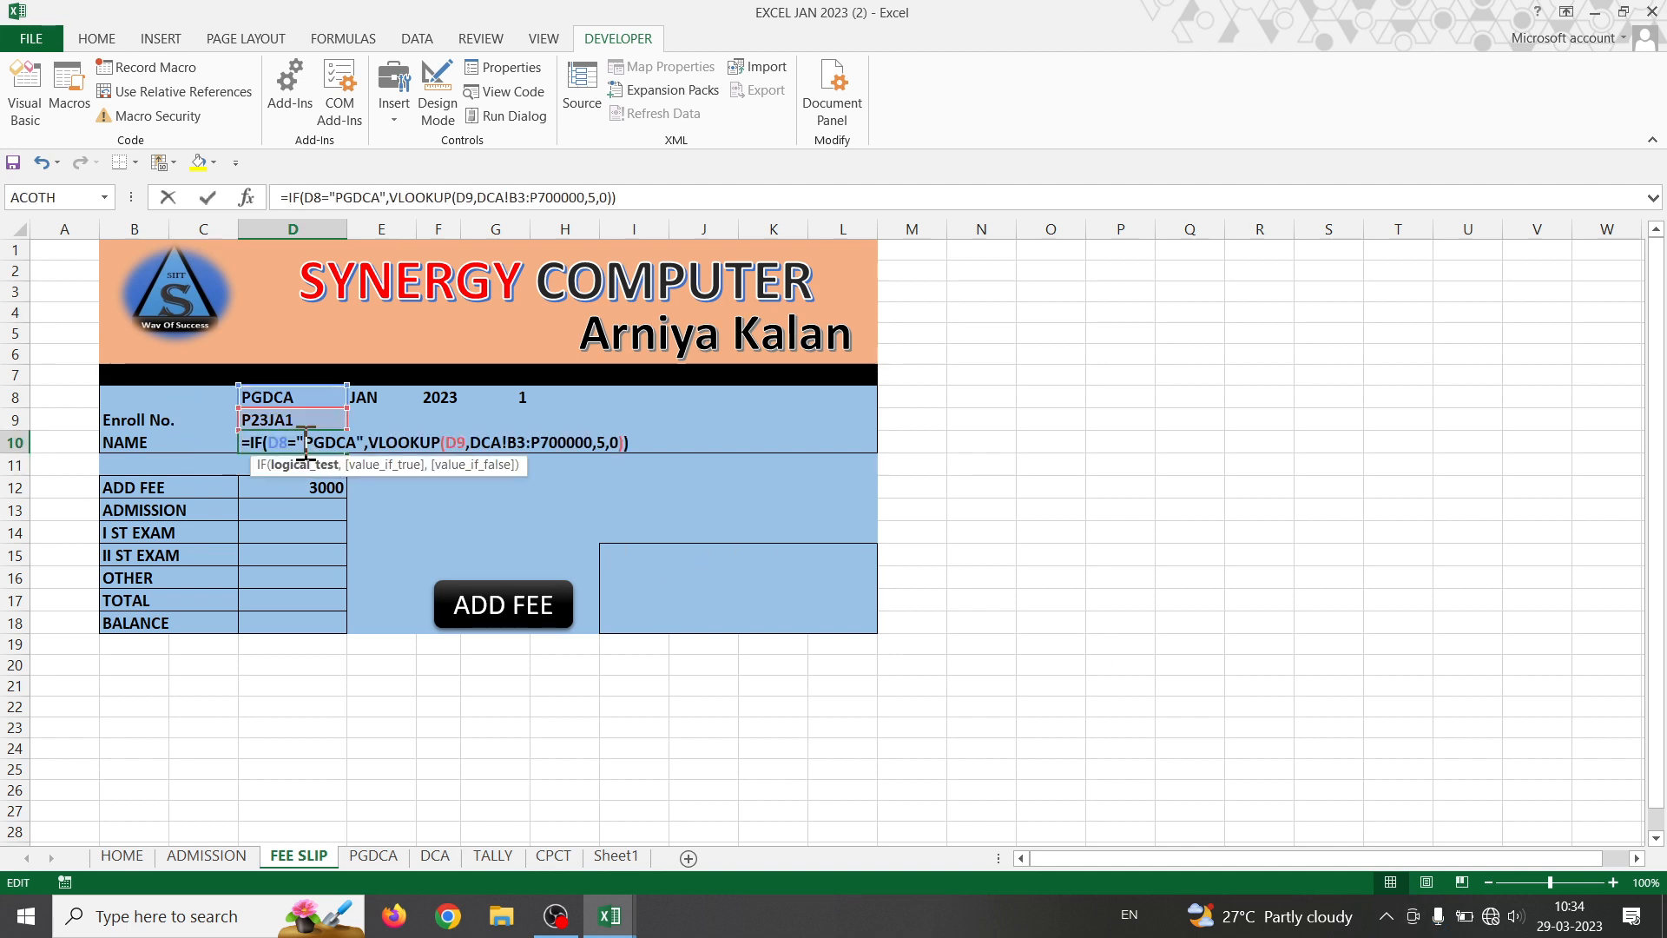
pyautogui.click(491, 442)
pyautogui.write('PG')
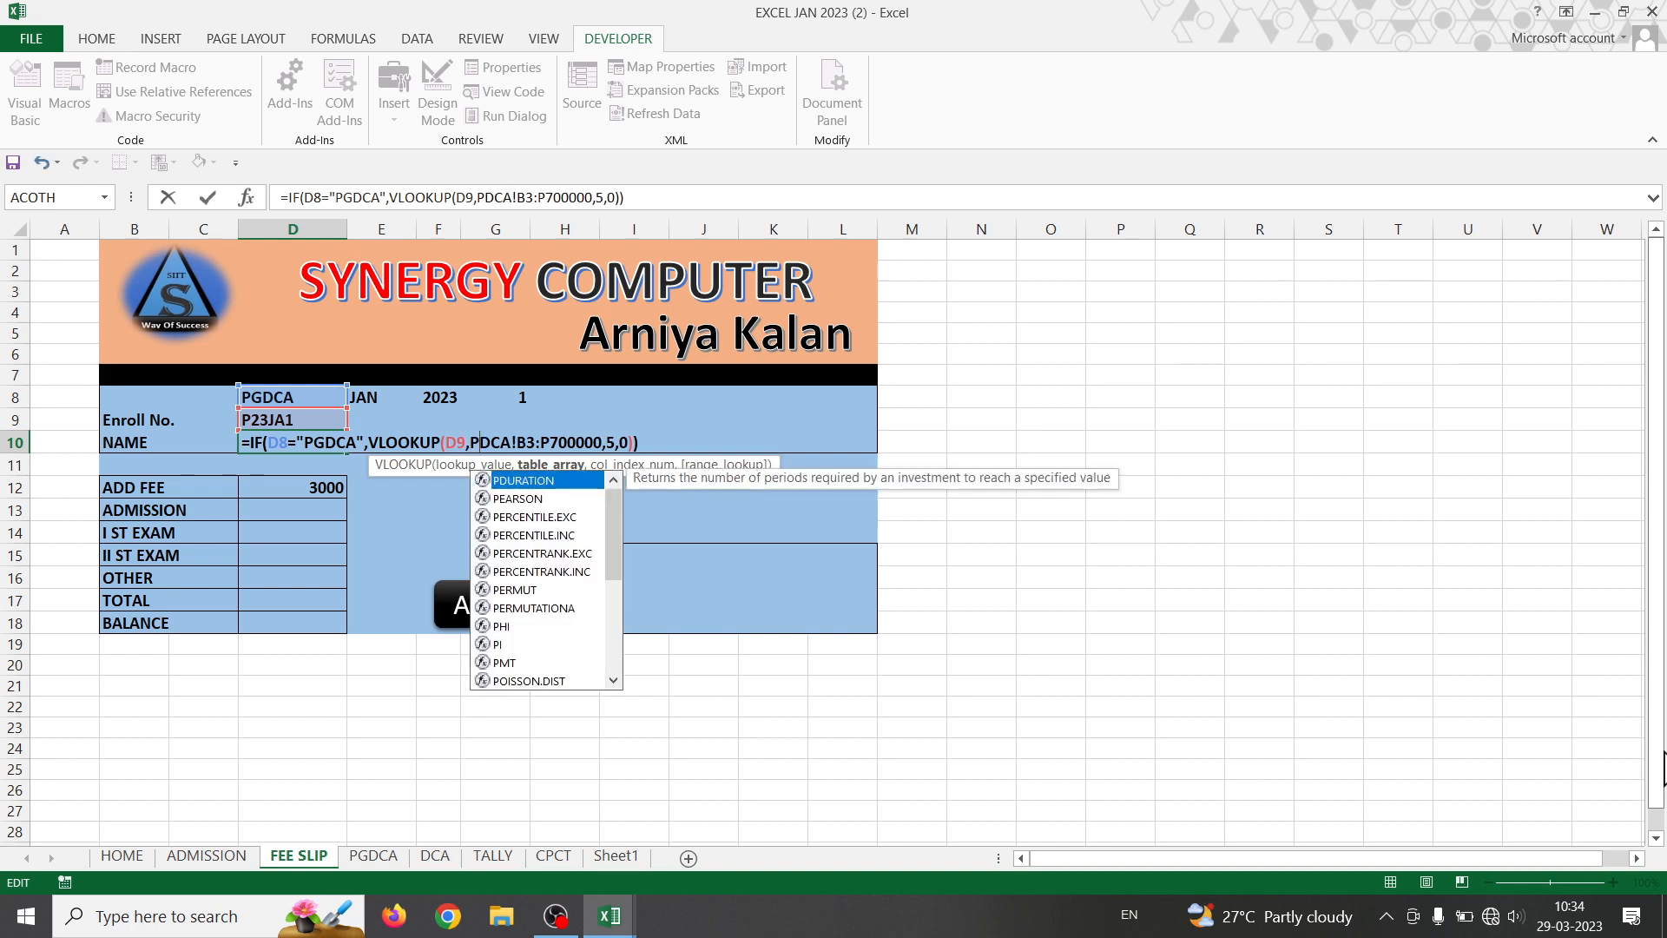
pyautogui.press('Return')
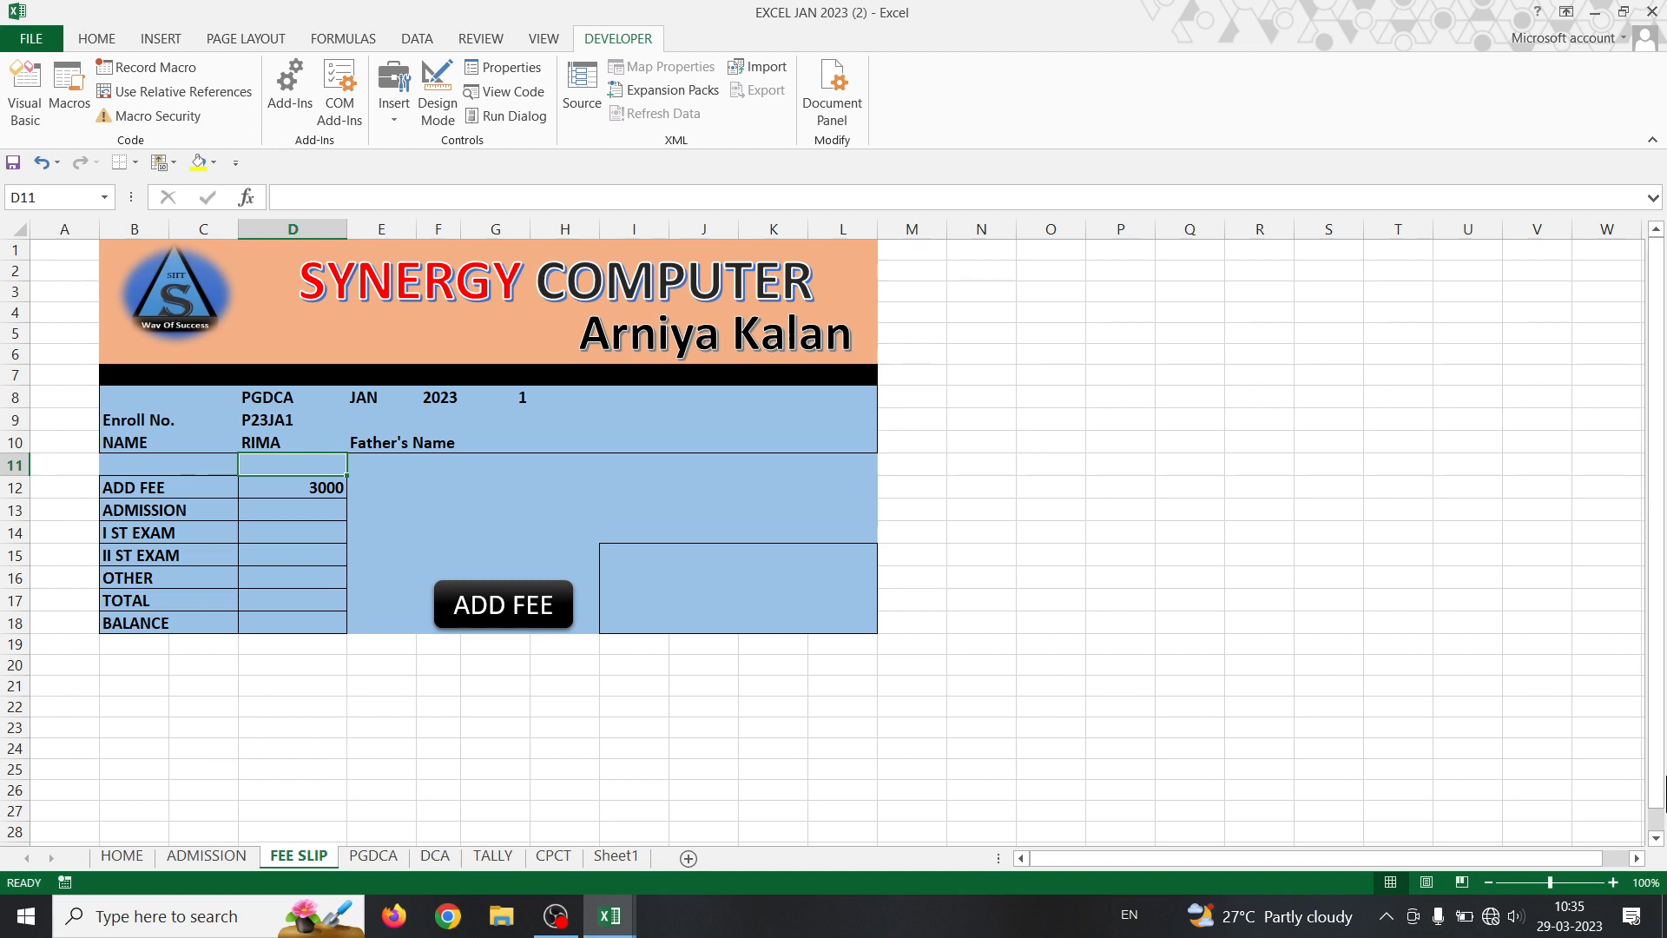
# - Copy the D10 formula text, then delete its final closing bracket
pyautogui.doubleClick(274, 443)
pyautogui.moveTo(653, 443); pyautogui.dragTo(240, 444)
pyautogui.hotkey('ctrl', 'c')
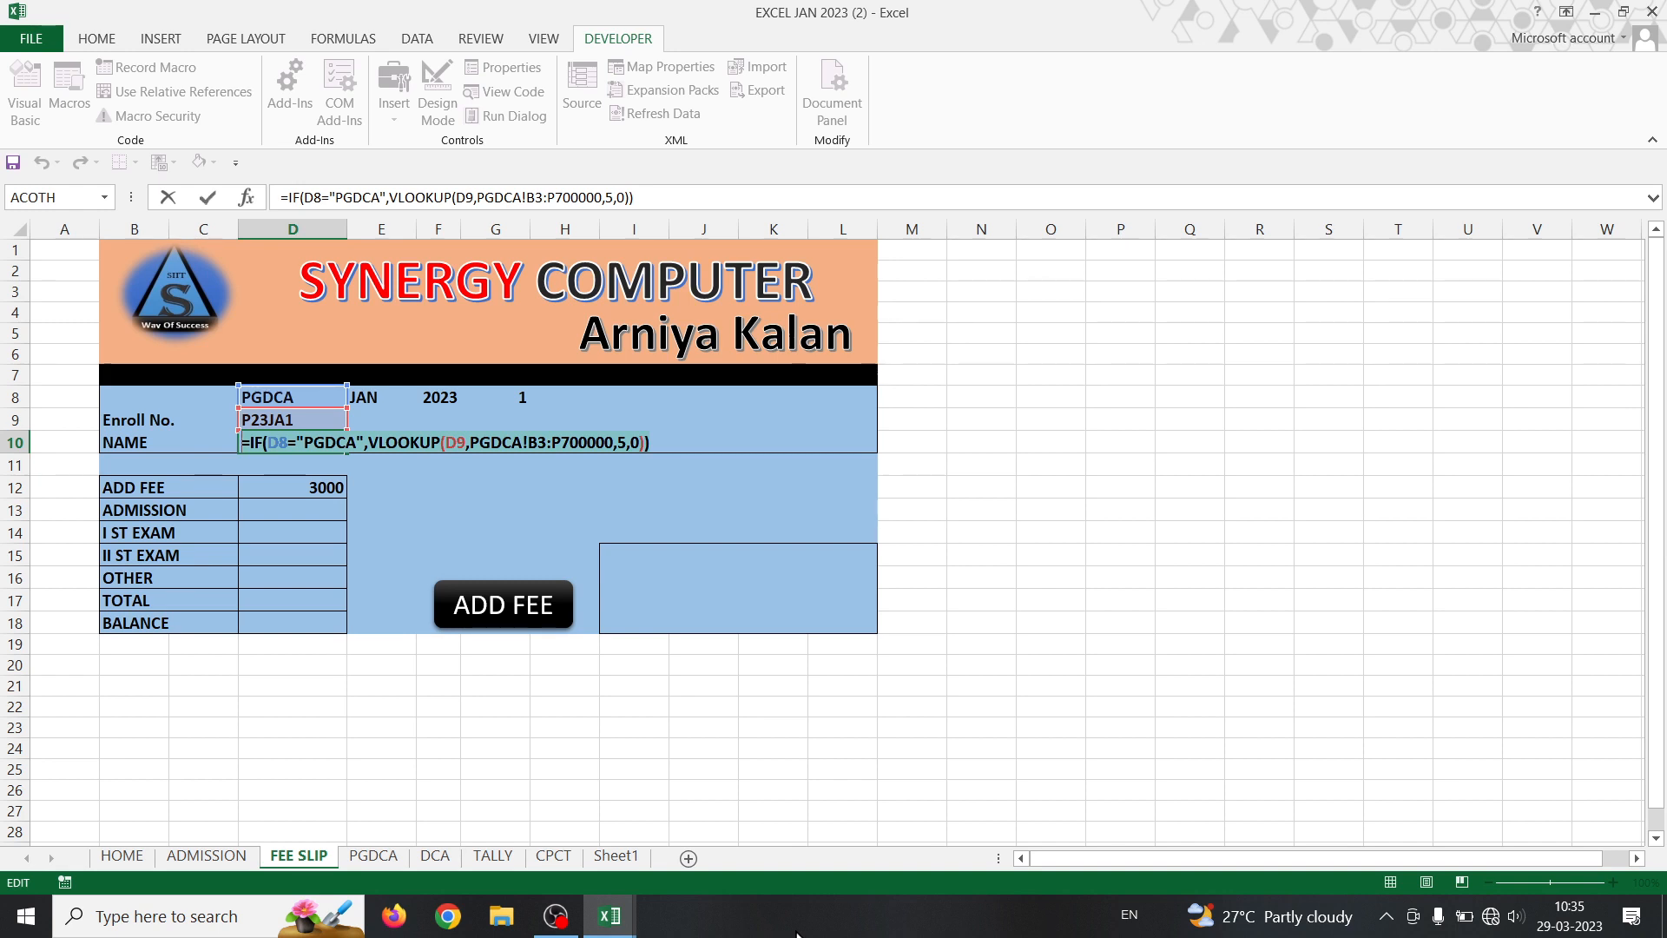
pyautogui.press('Return')
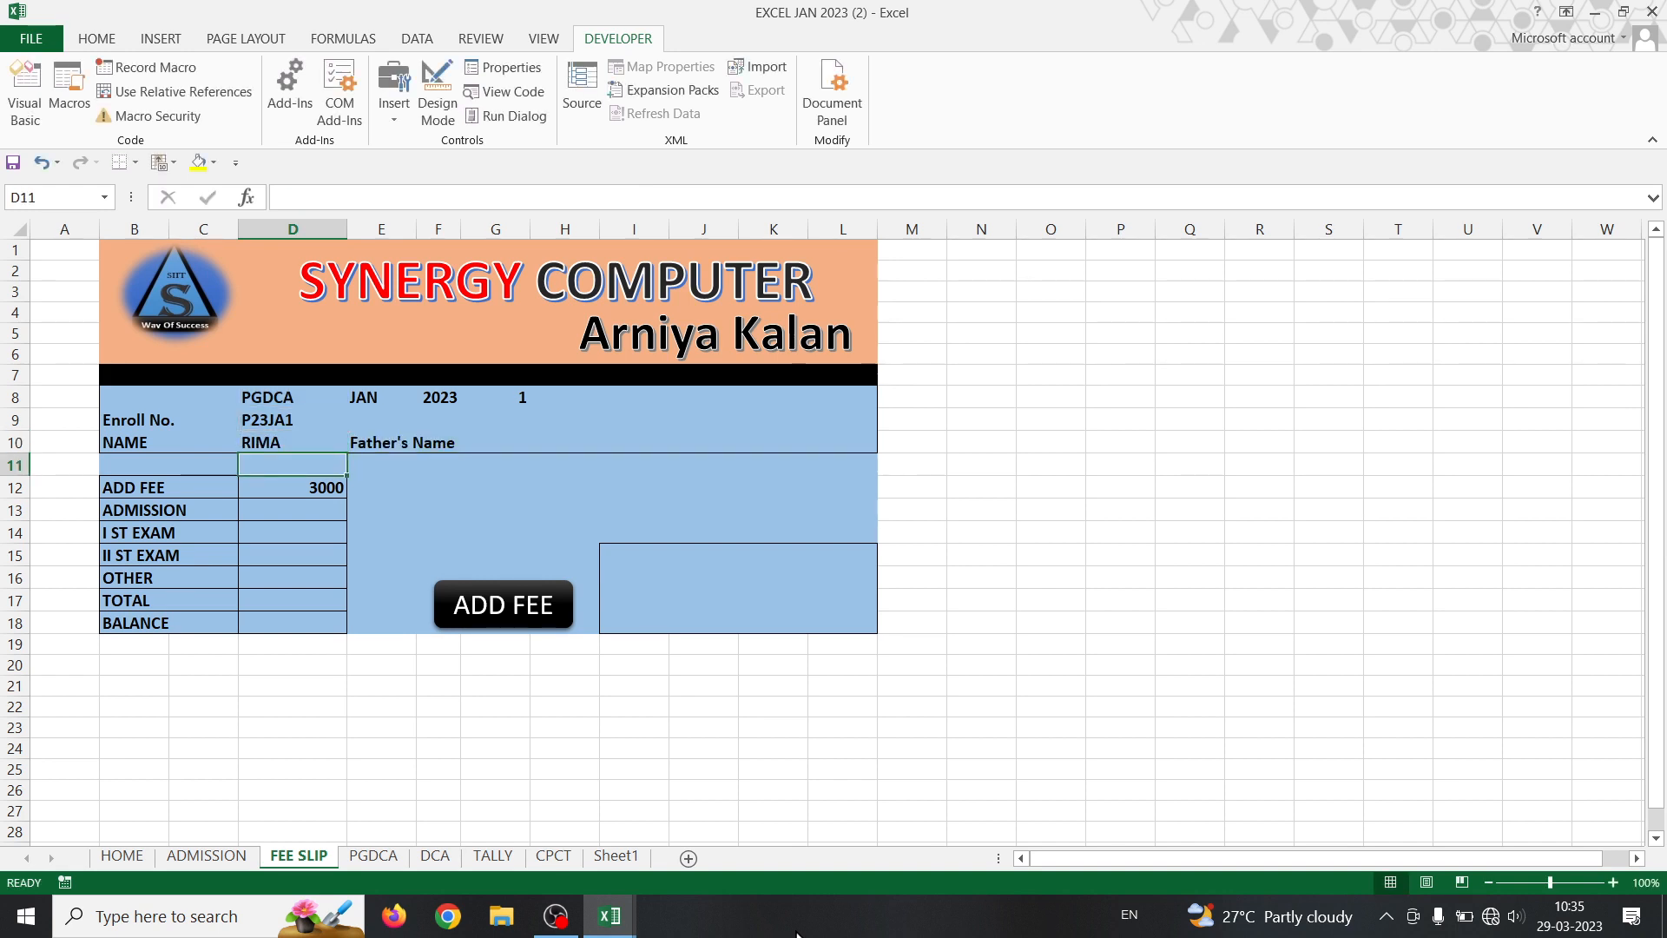
pyautogui.doubleClick(279, 444)
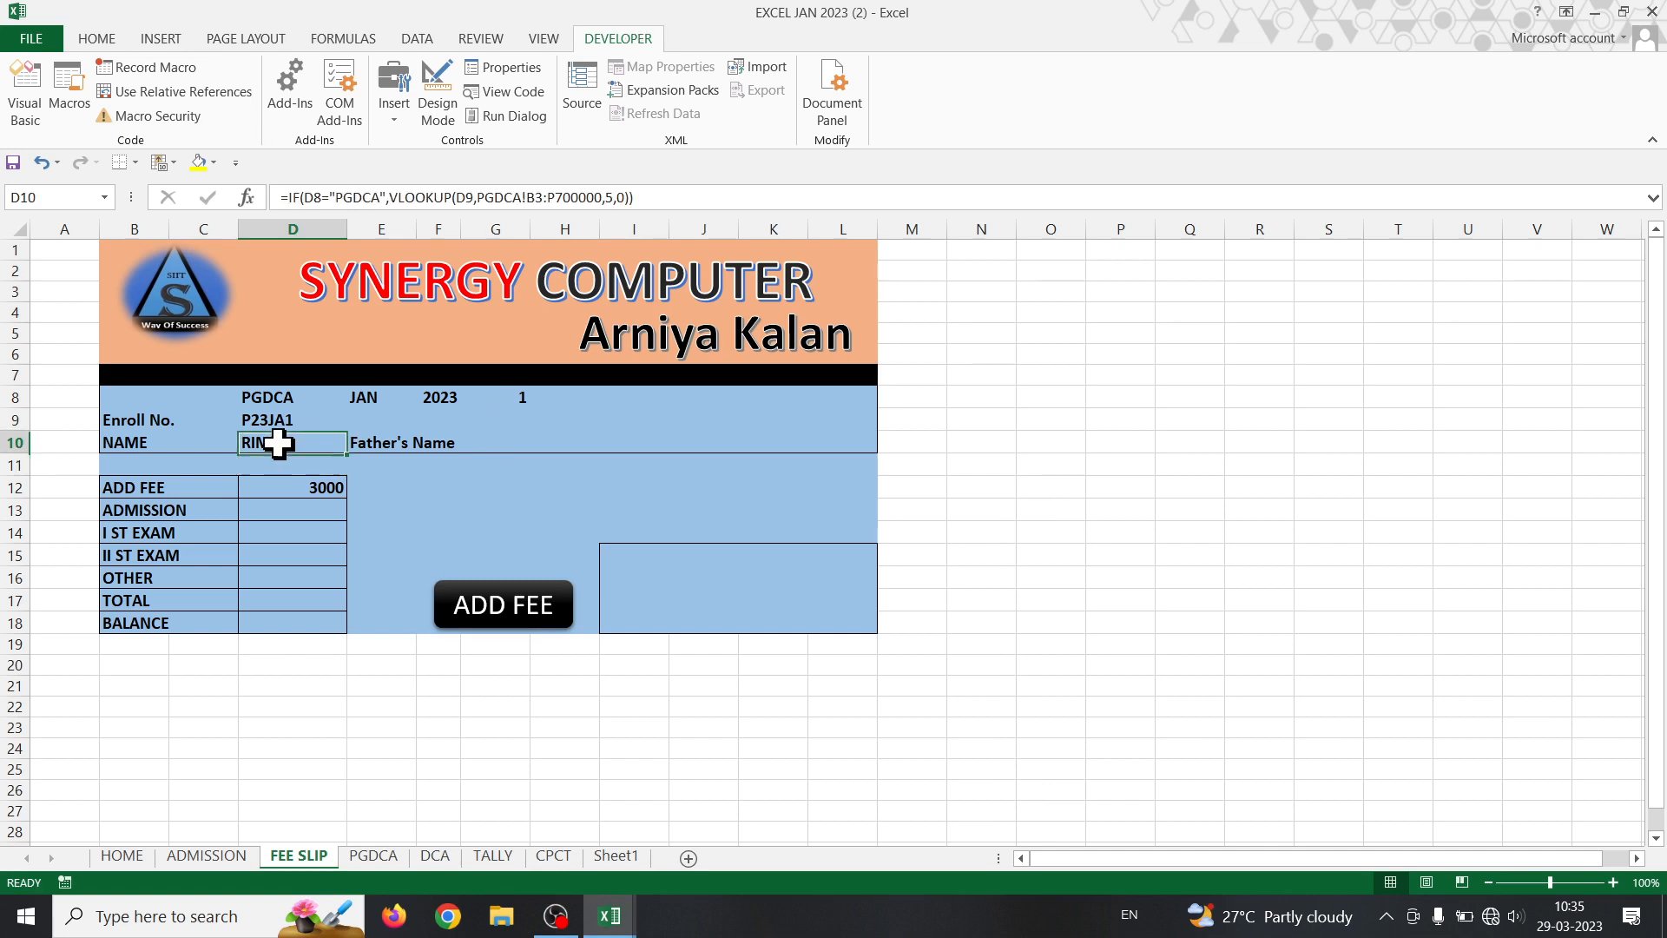
pyautogui.click(657, 443)
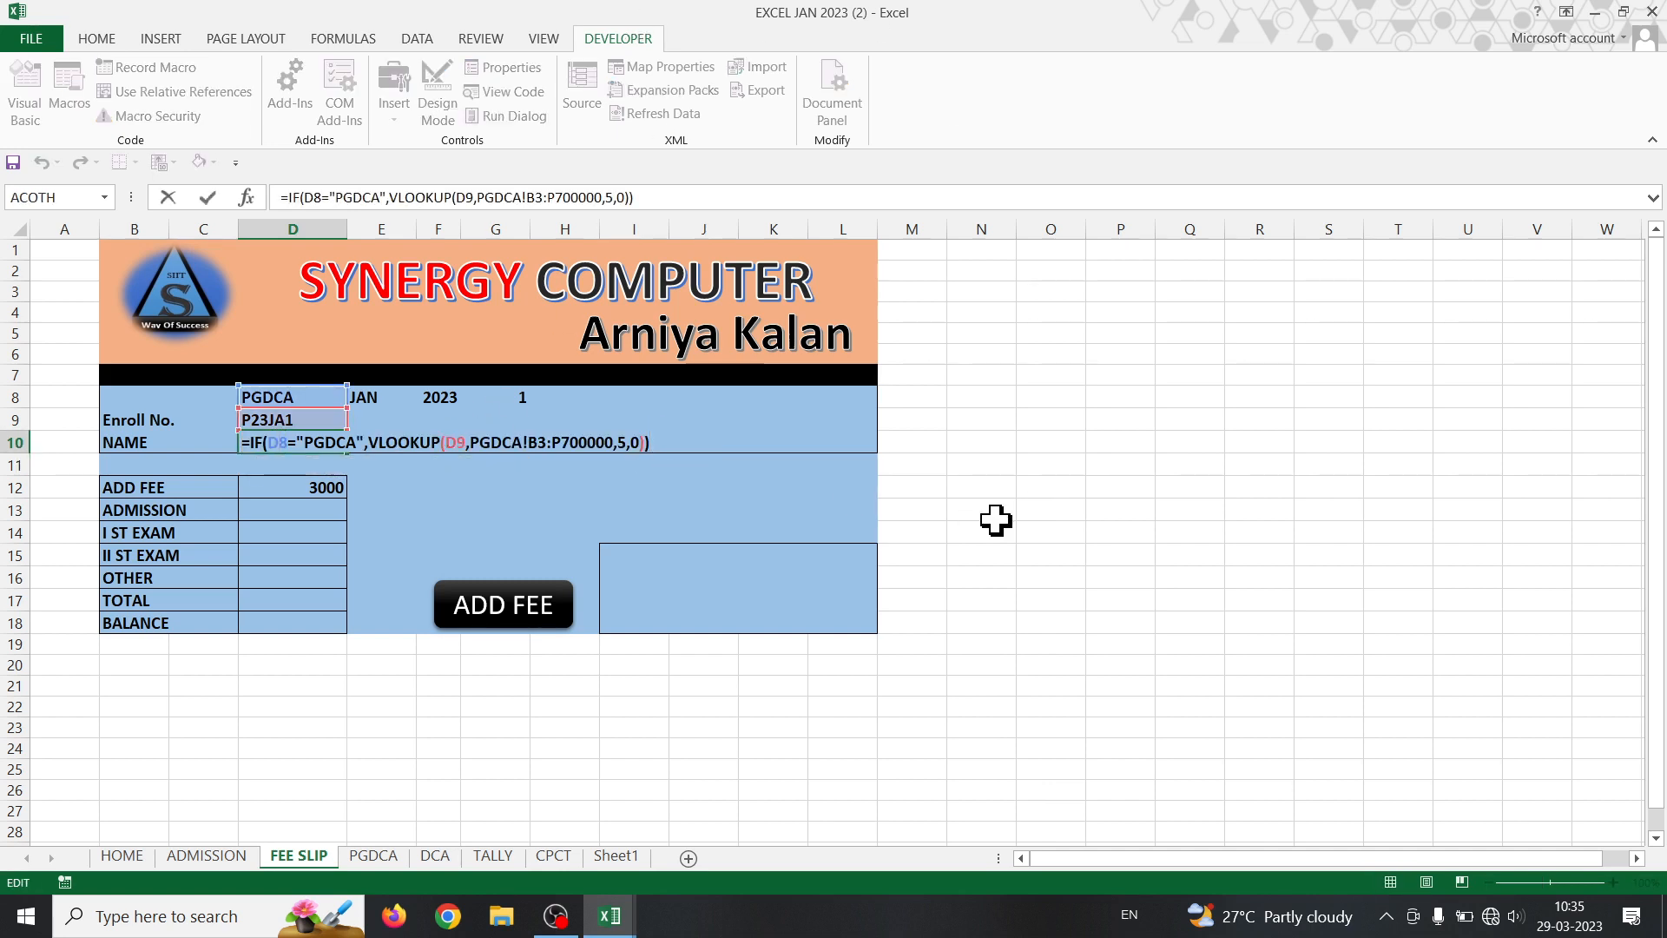
pyautogui.press('BackSpace')
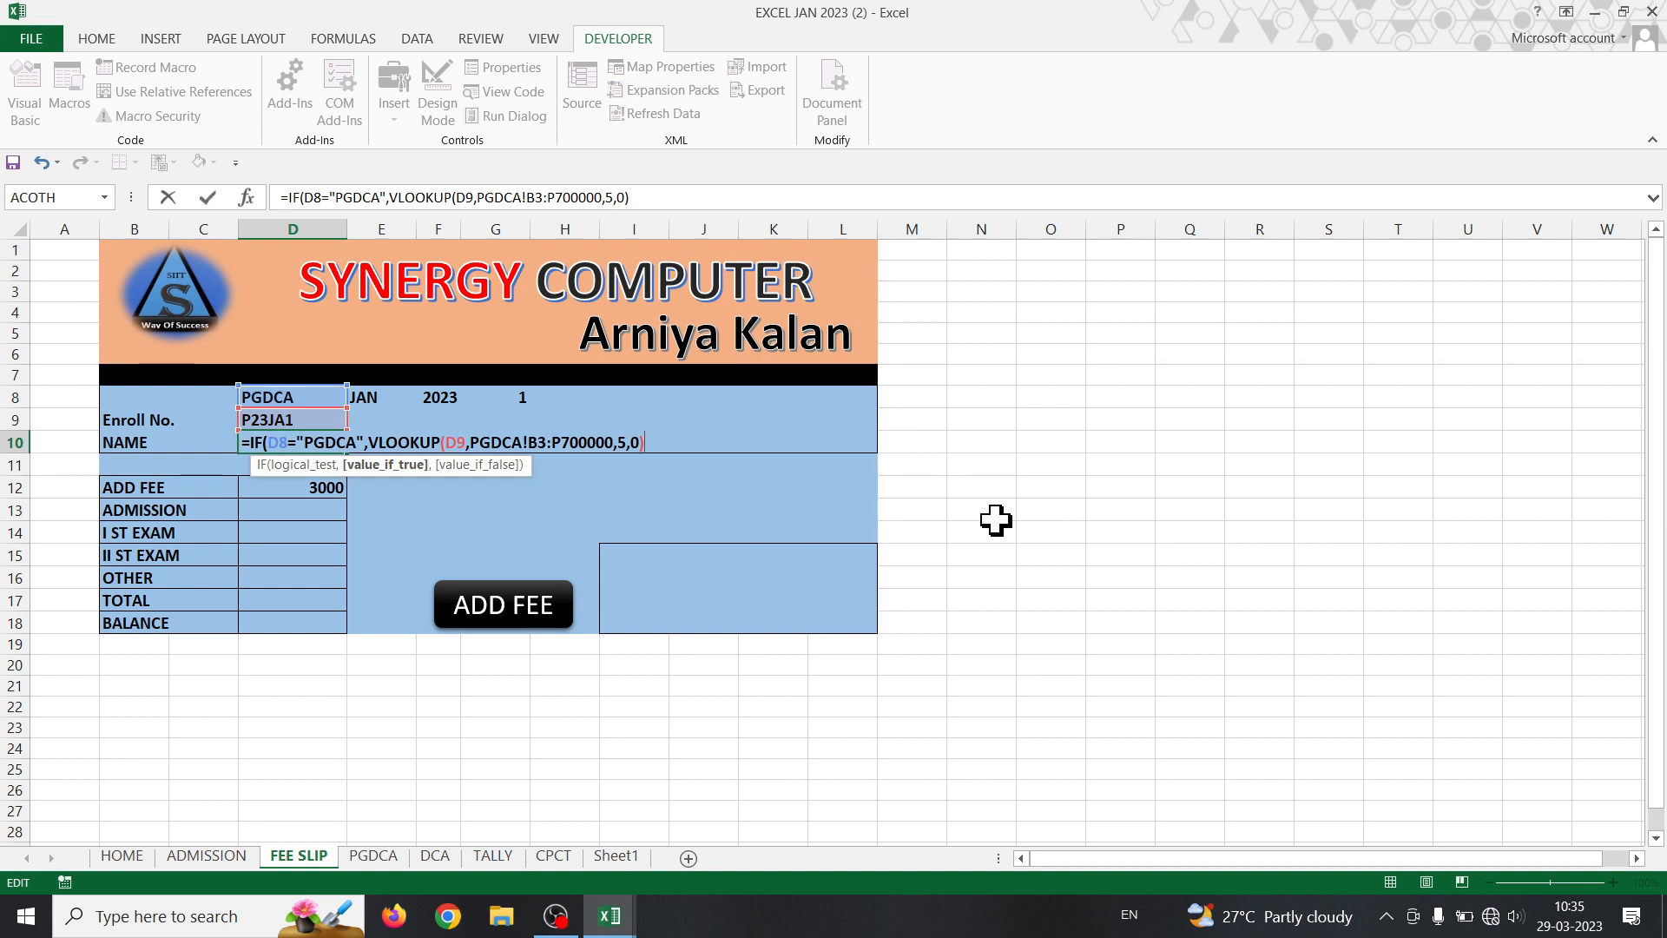
# - Paste the IF/VLOOKUP as the false branch, changed to D8="DCA" and the DCA sheet
pyautogui.write(',')
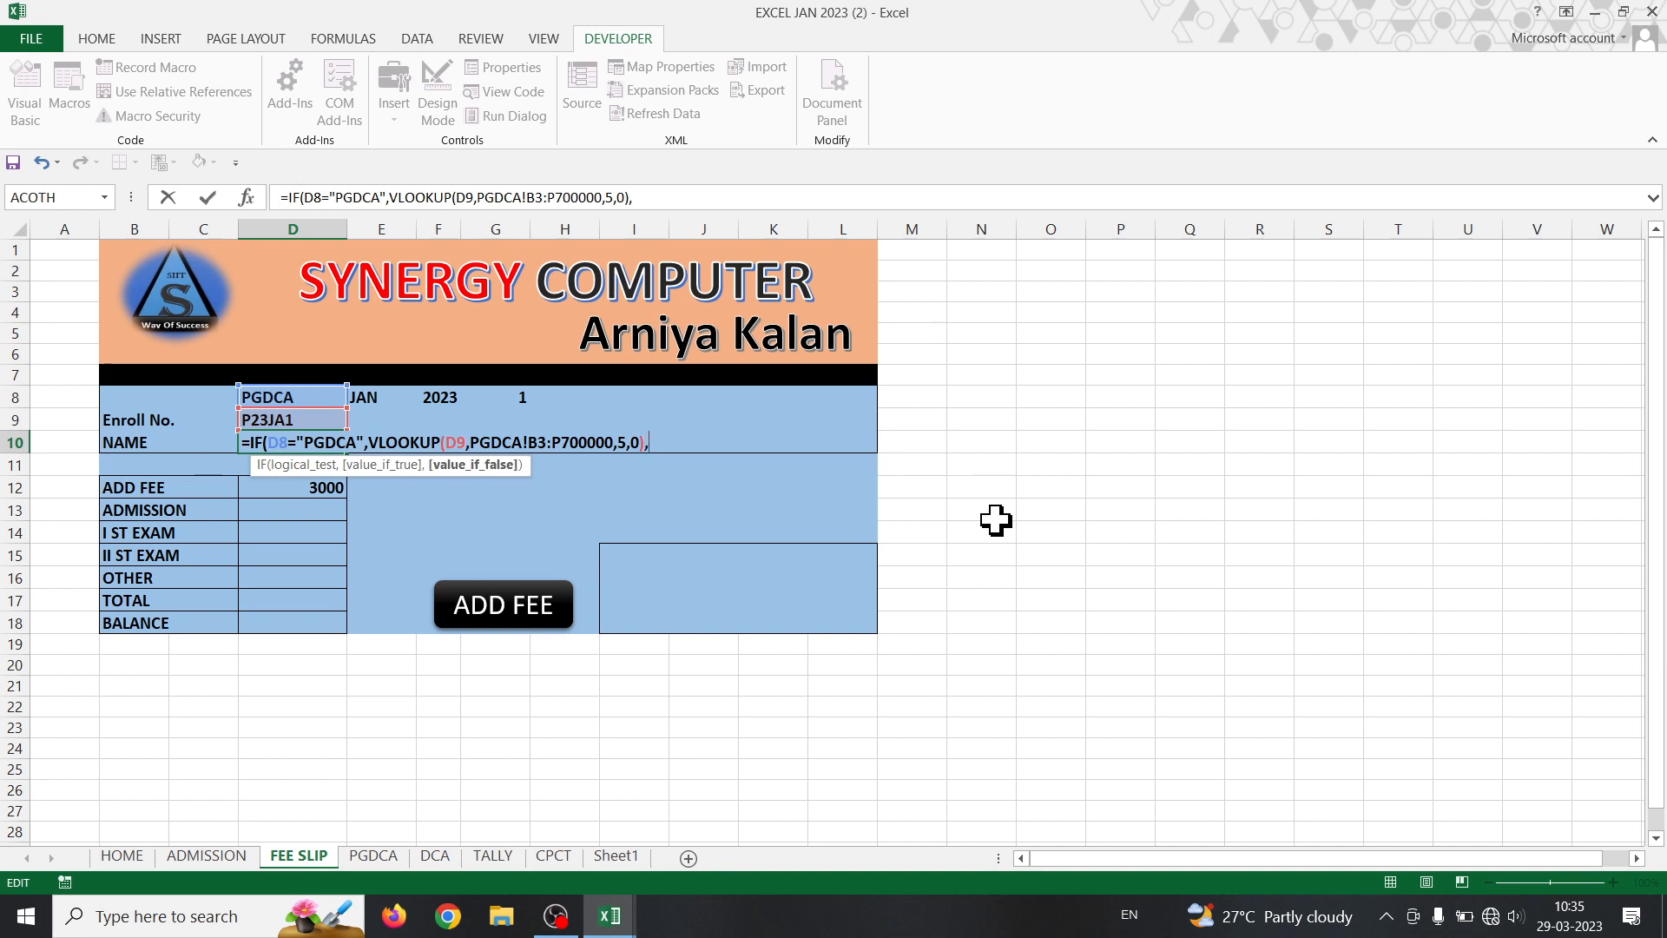
pyautogui.hotkey('ctrl', 'v')
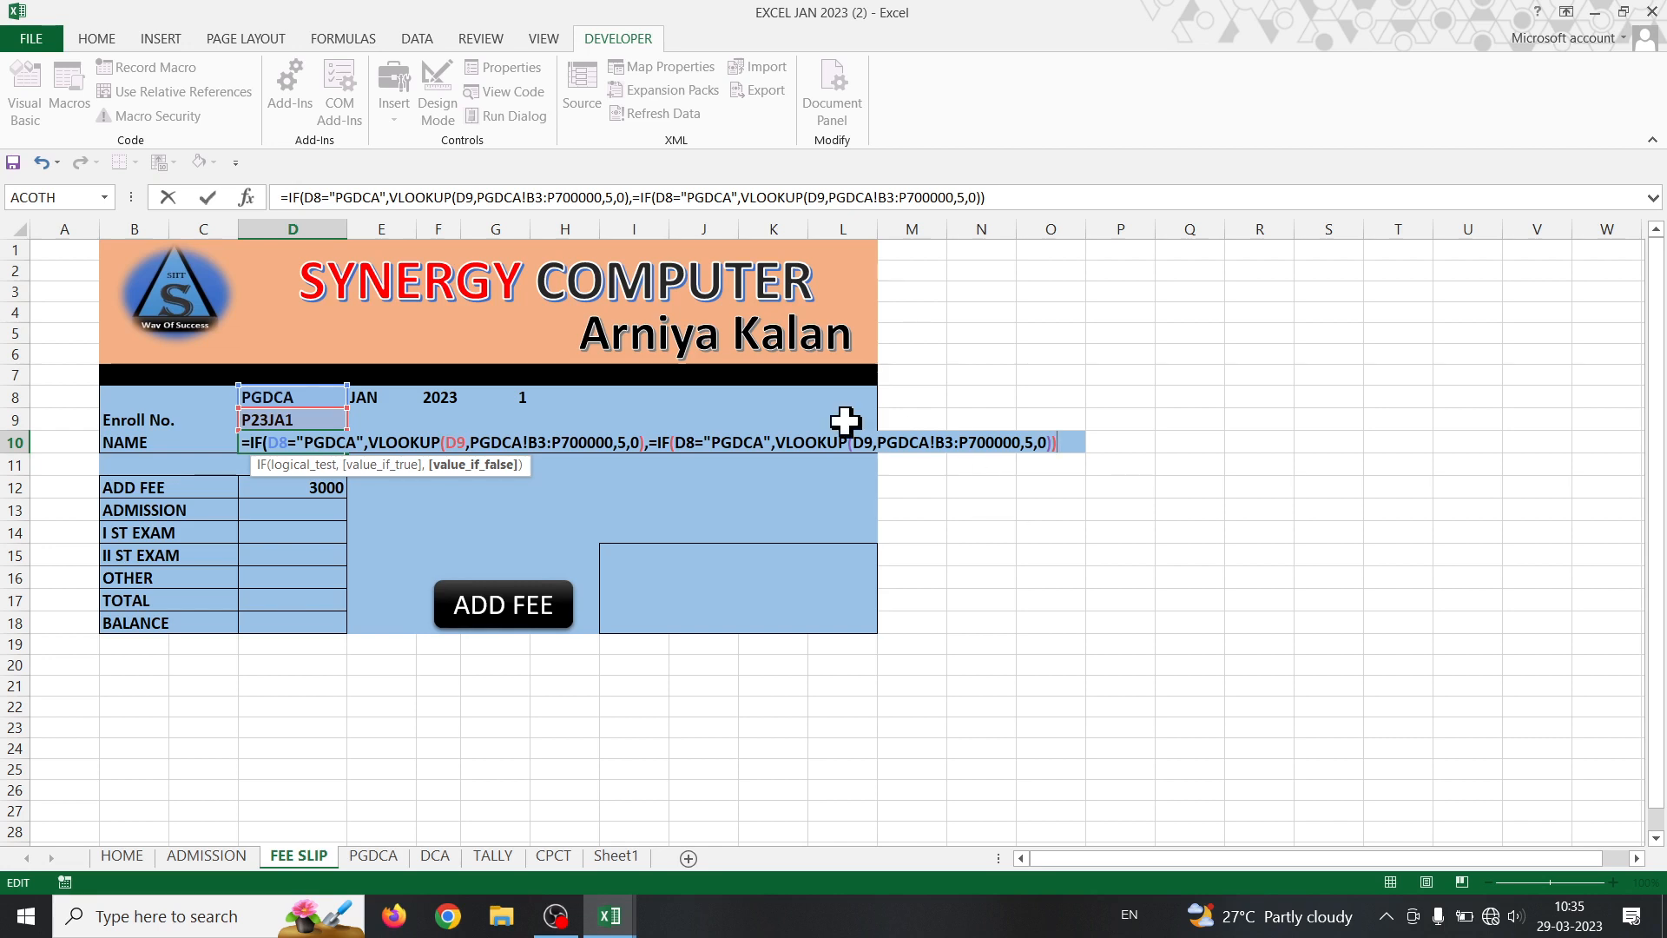
pyautogui.click(730, 442)
pyautogui.press('BackSpace')
pyautogui.press('BackSpace')
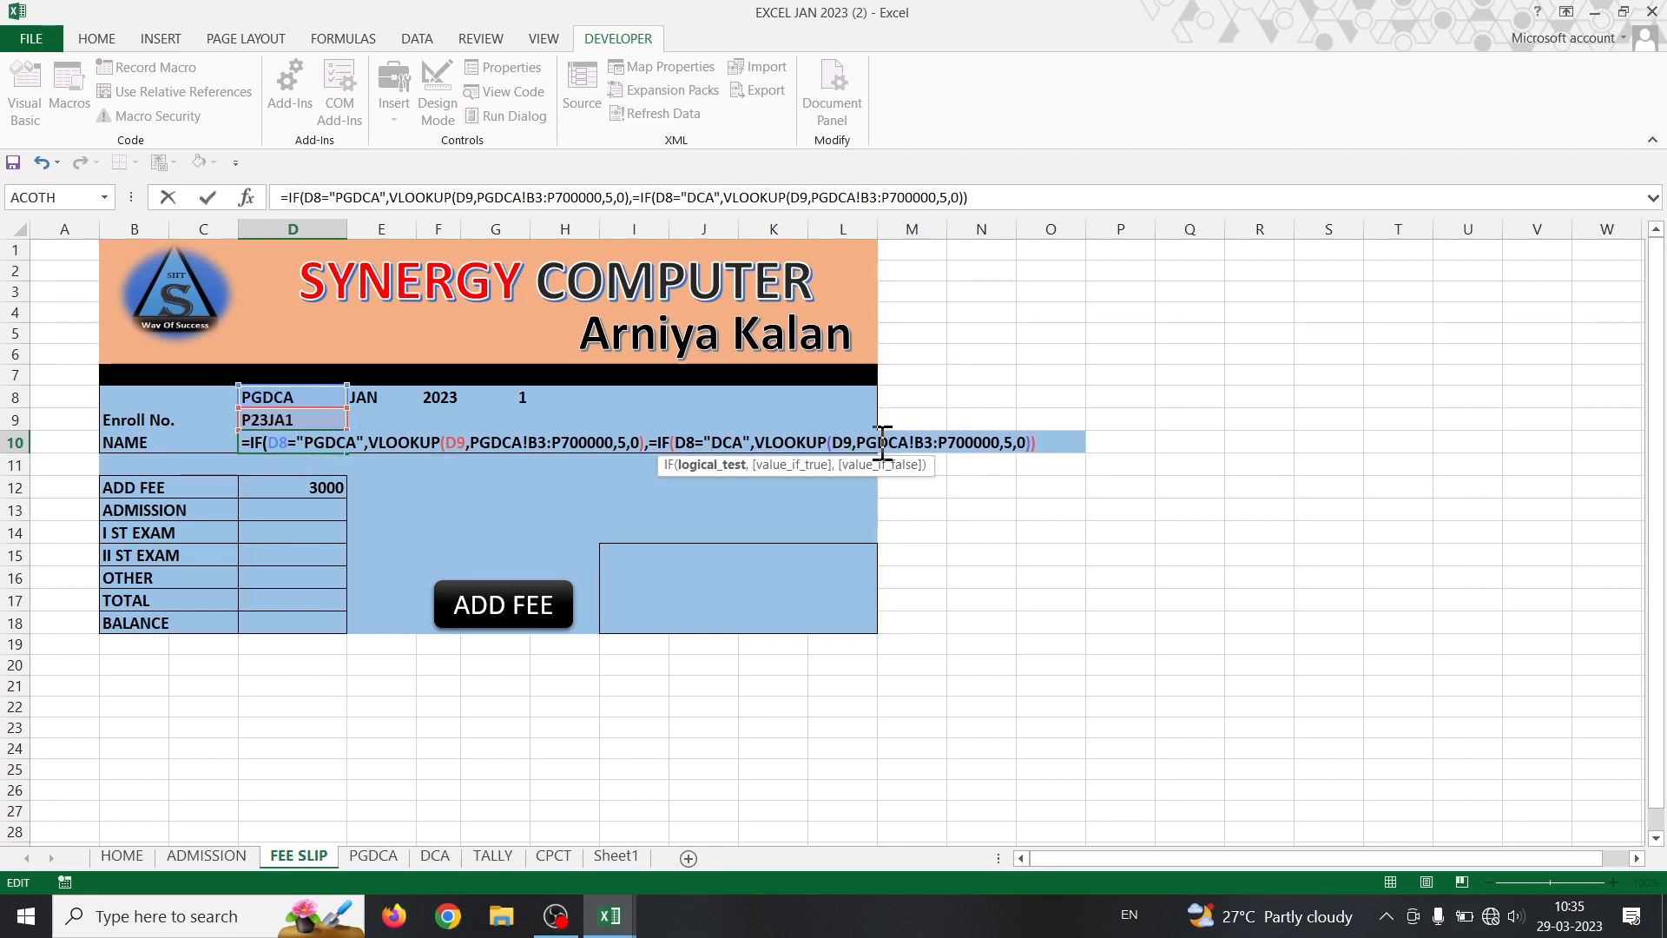
pyautogui.click(879, 443)
pyautogui.press('BackSpace')
pyautogui.press('BackSpace')
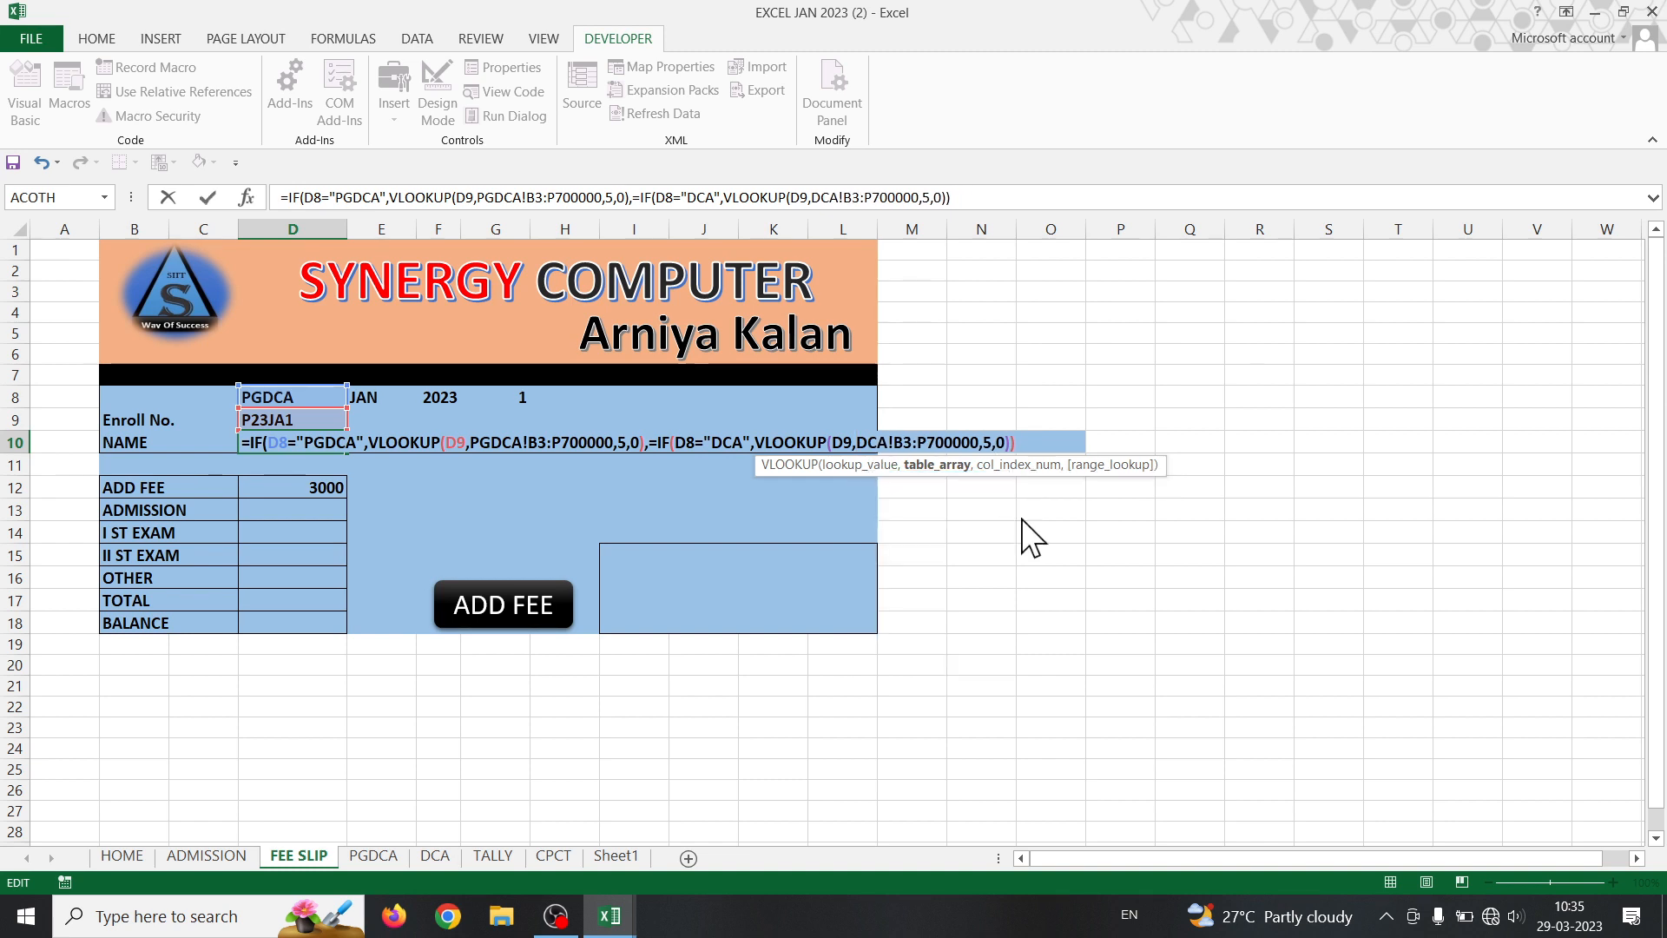
pyautogui.press('Return')
pyautogui.press('Return')
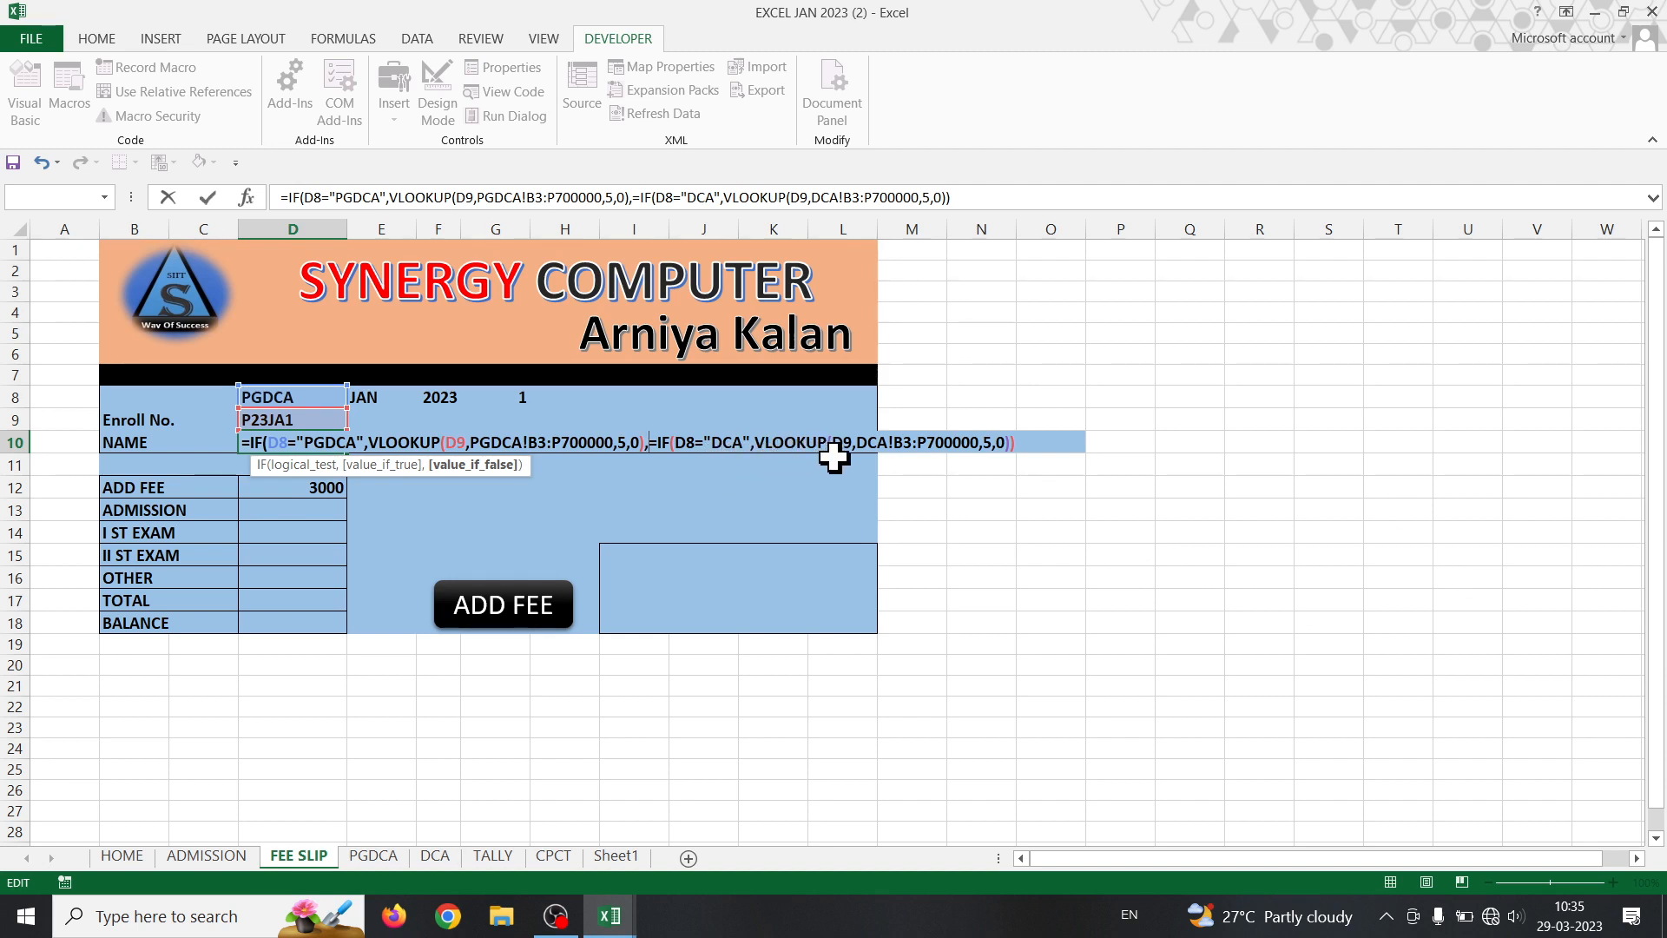
# - Remove the stray equals sign before the second IF and commit the nested formula
pyautogui.click(650, 443)
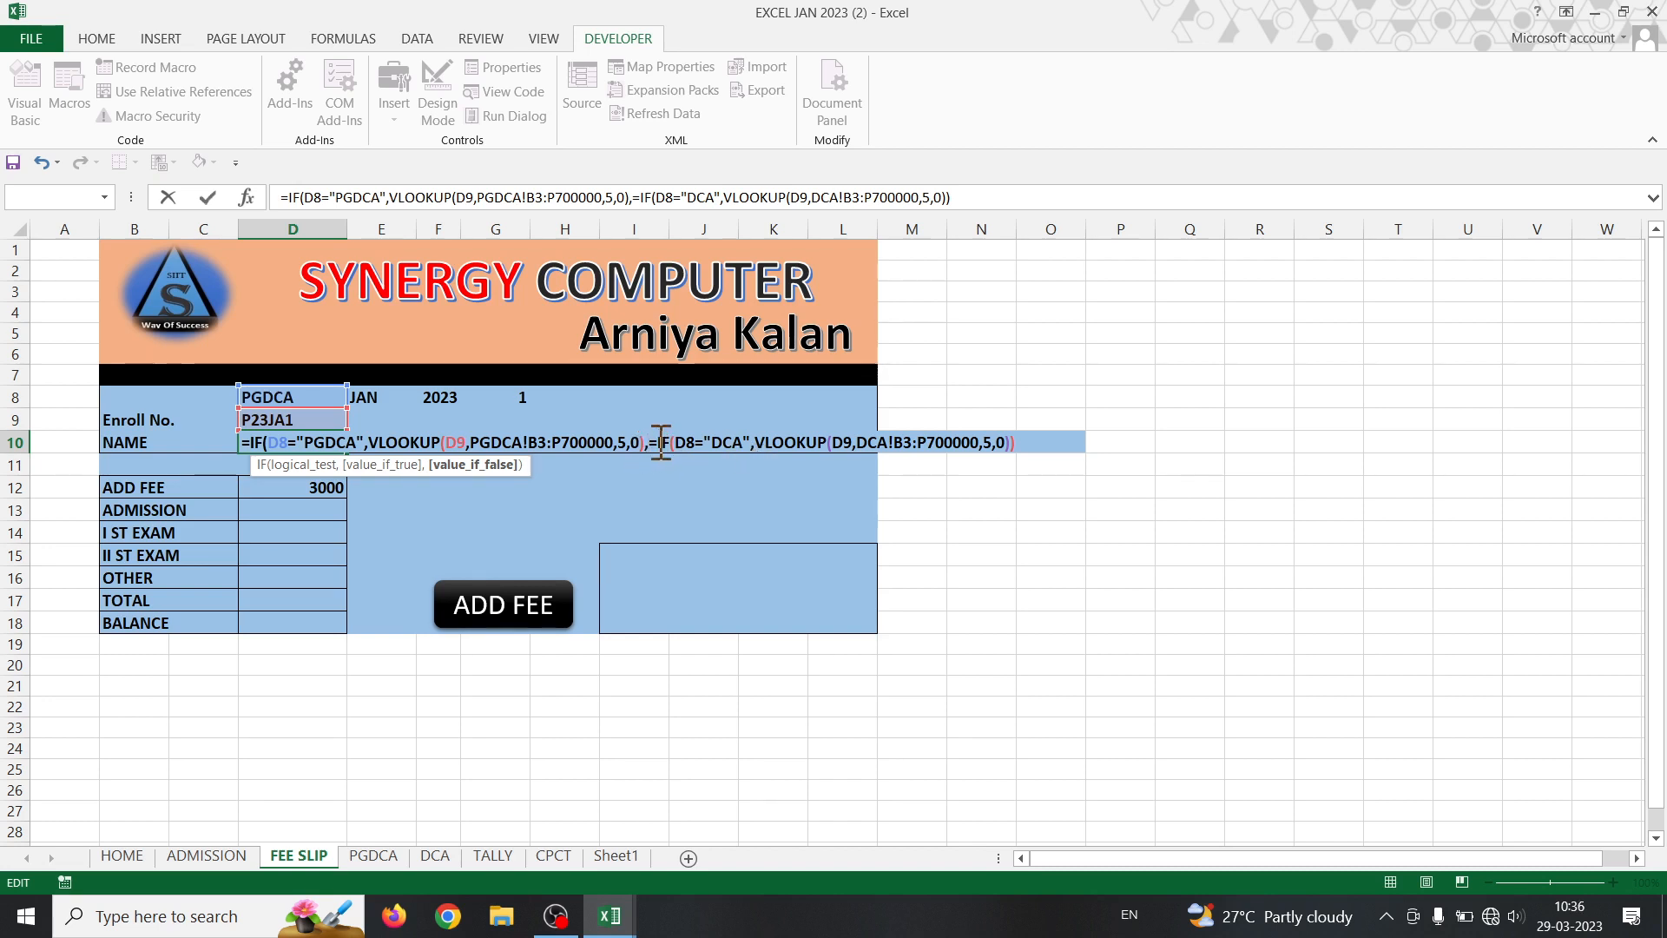
pyautogui.press('Delete')
pyautogui.press('Delete')
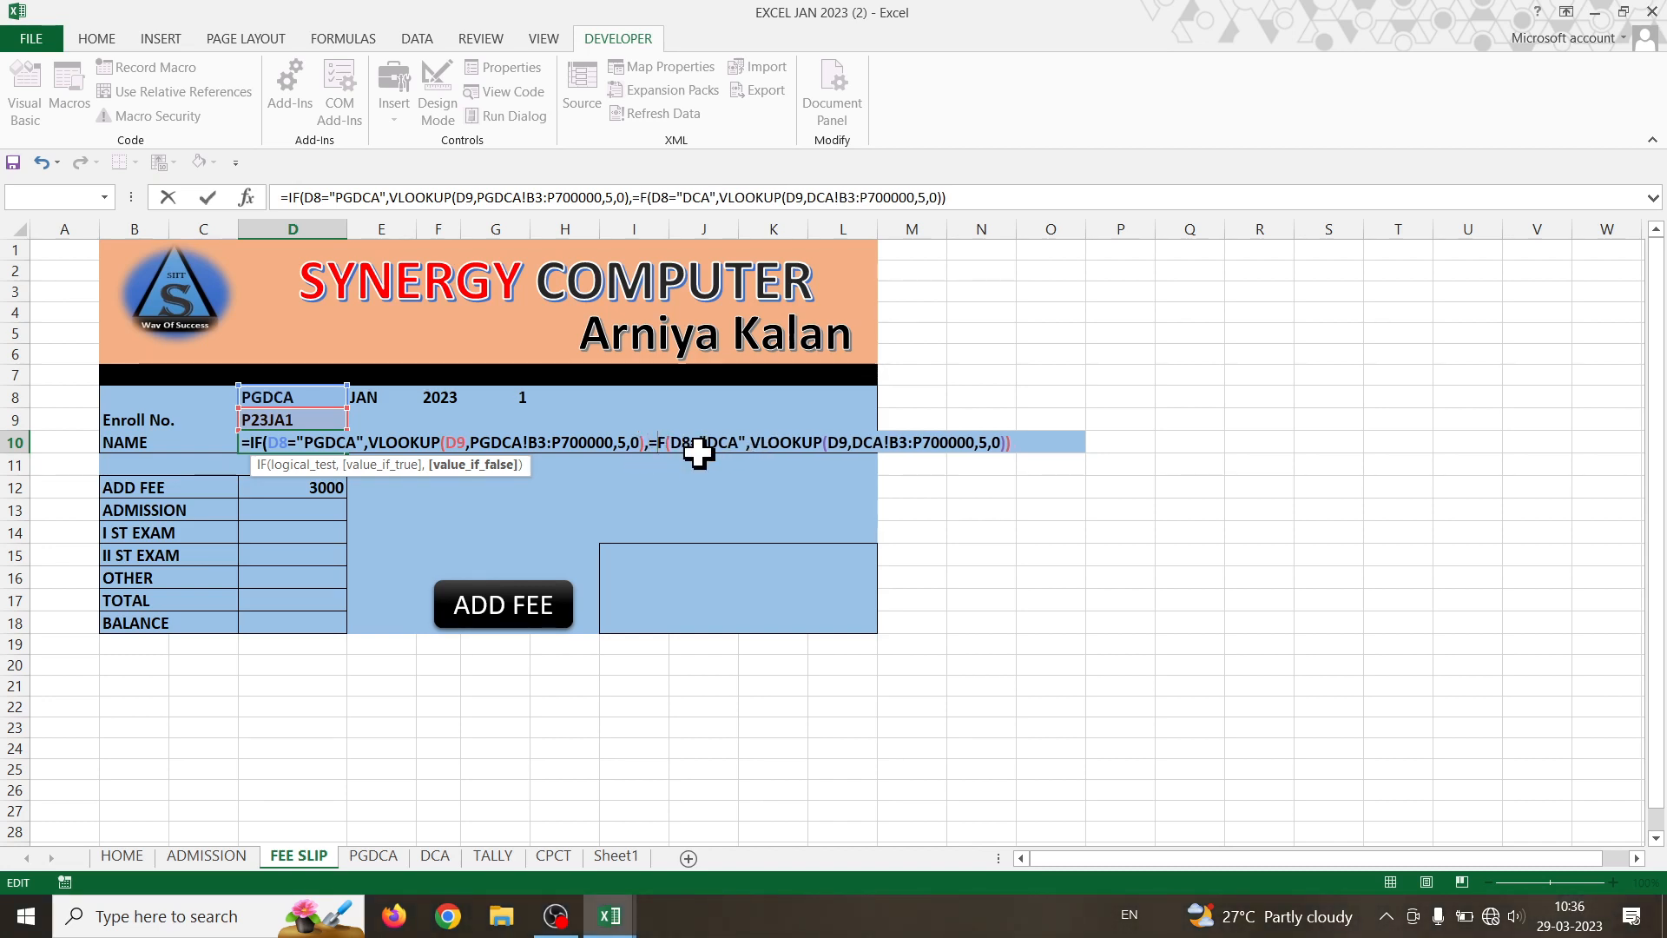
pyautogui.write('O')
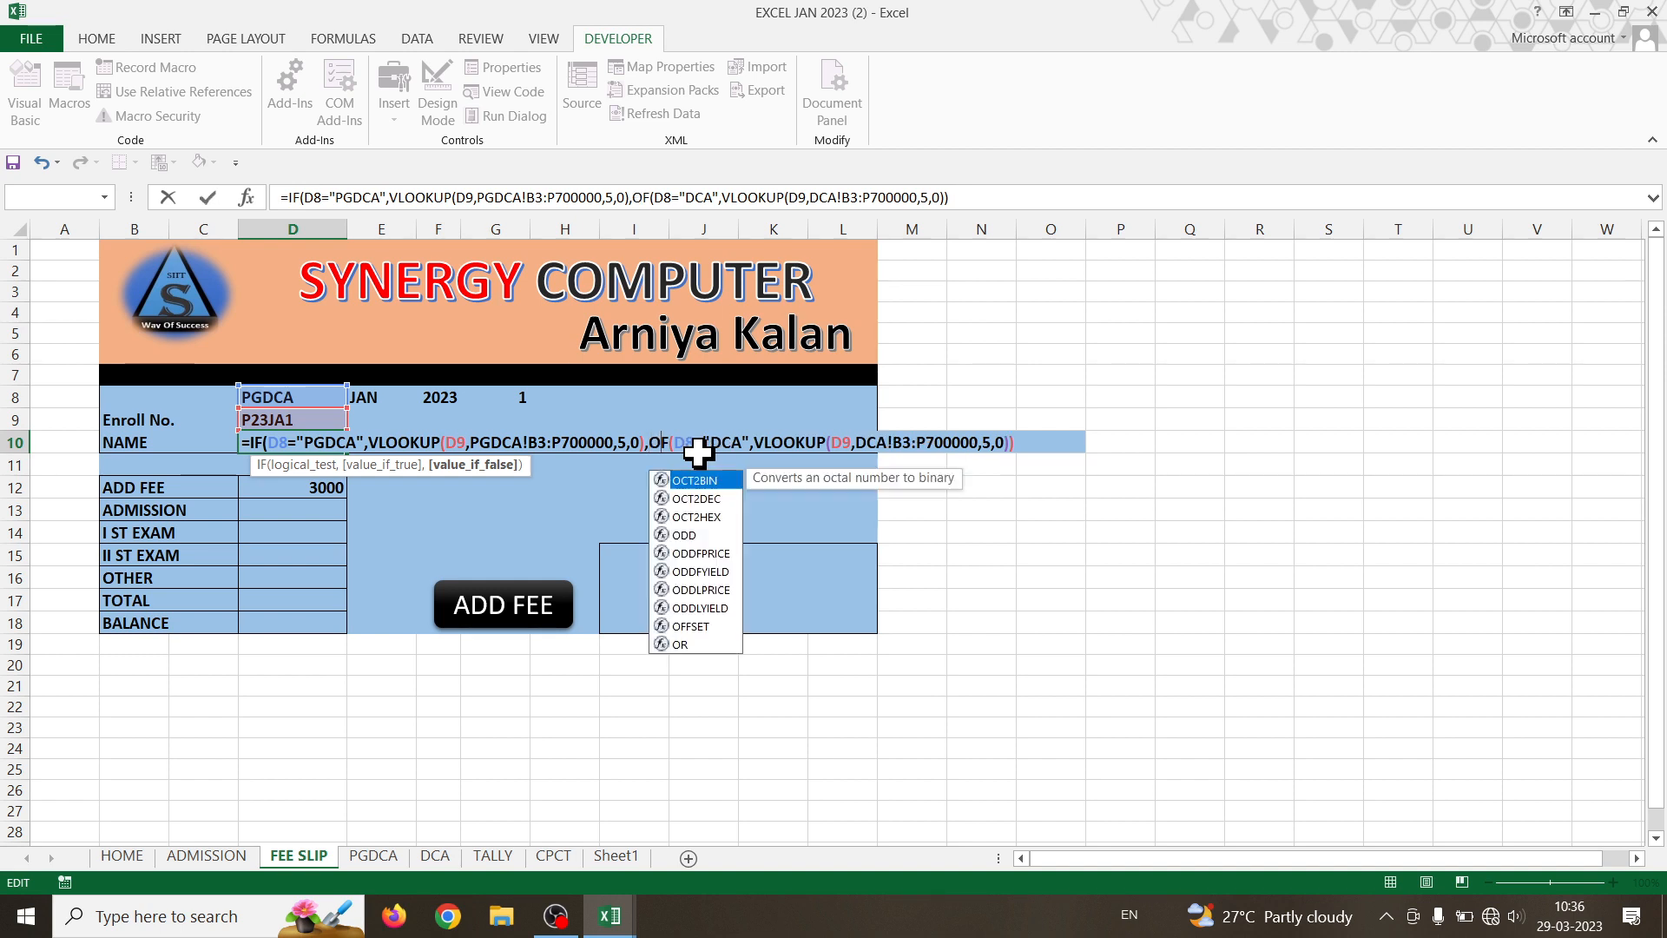
pyautogui.press('BackSpace')
pyautogui.write('I')
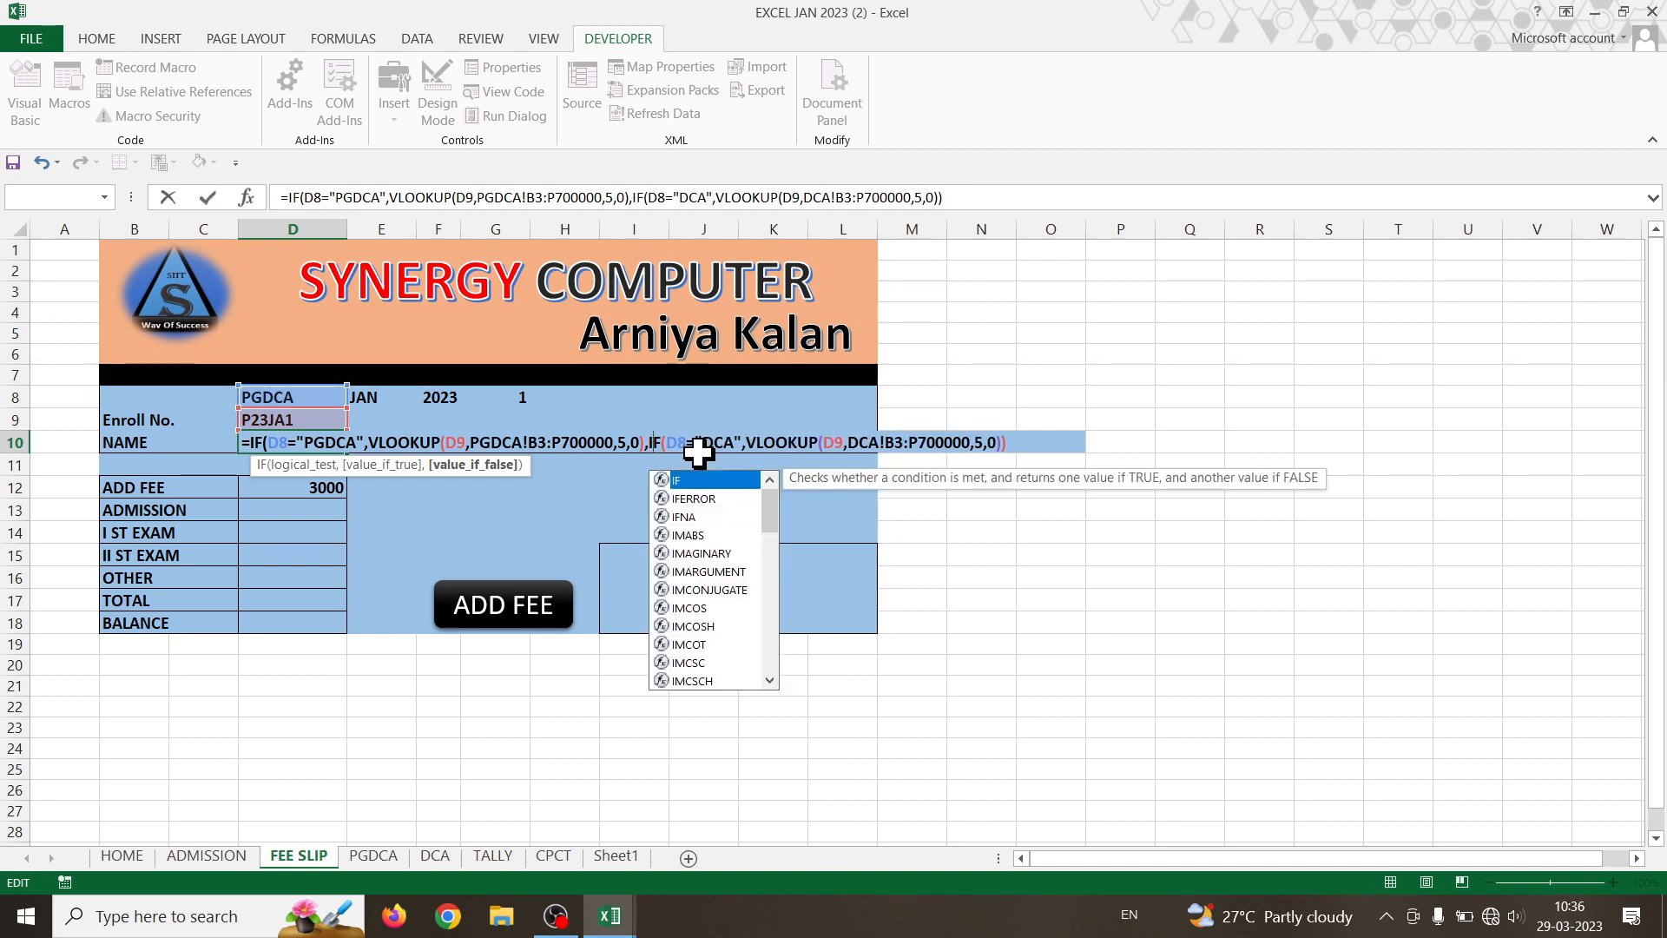
pyautogui.press('Return')
pyautogui.press('Return')
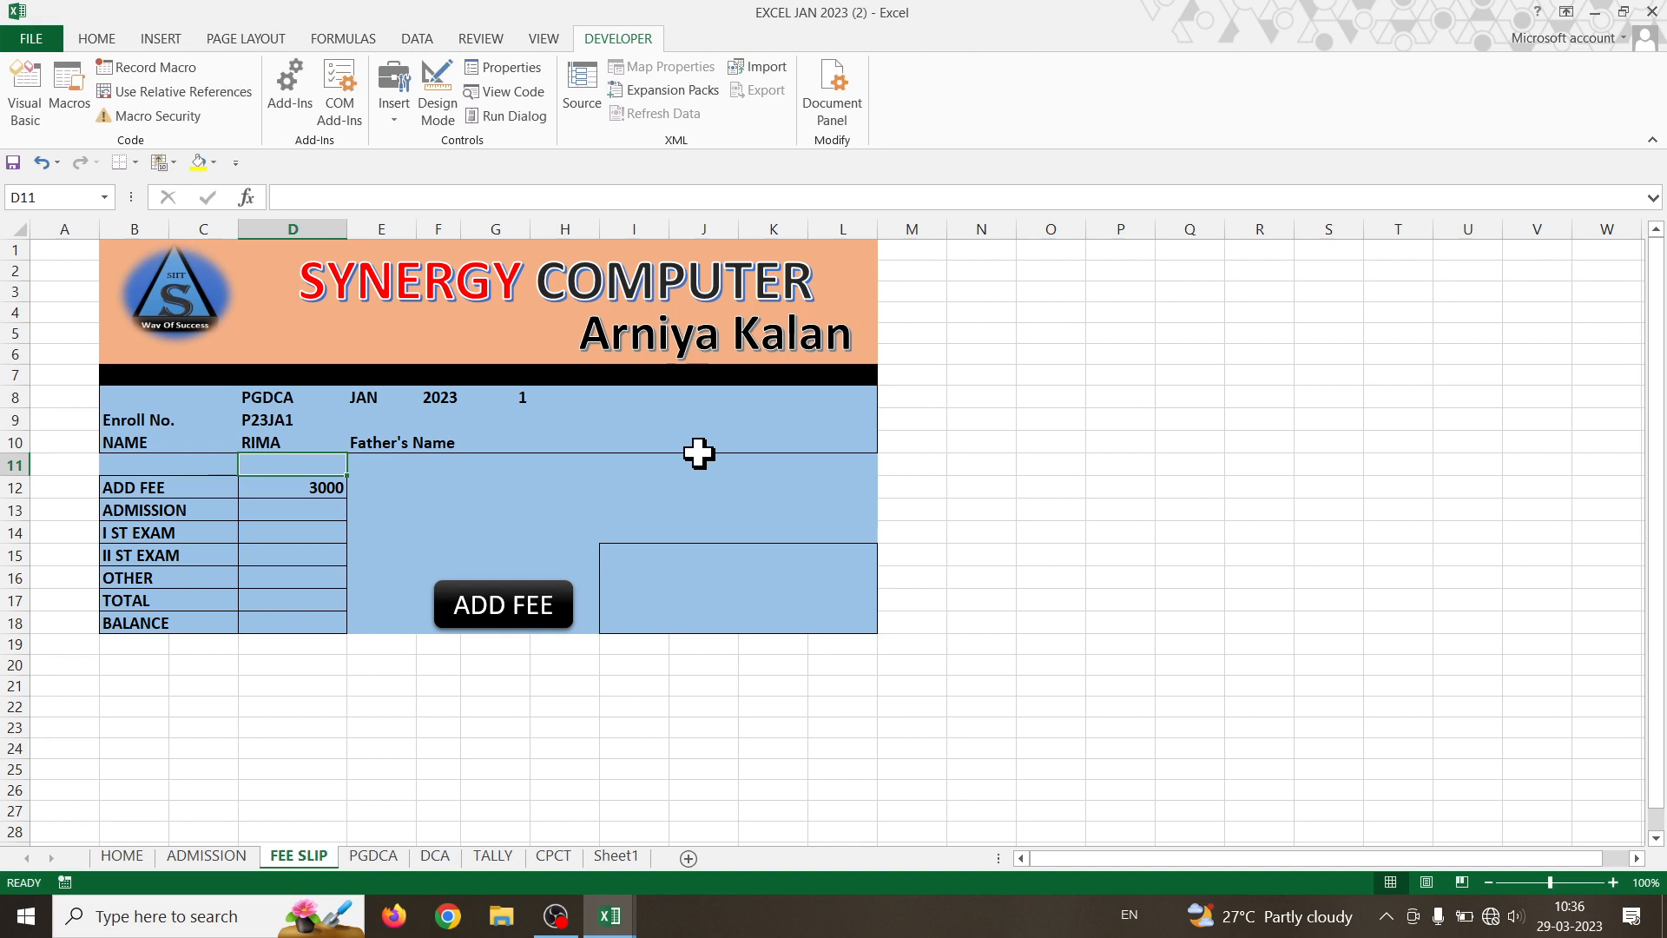
# - Test the lookup by switching D8's course to DCA, then back to PGDCA
pyautogui.click(246, 393)
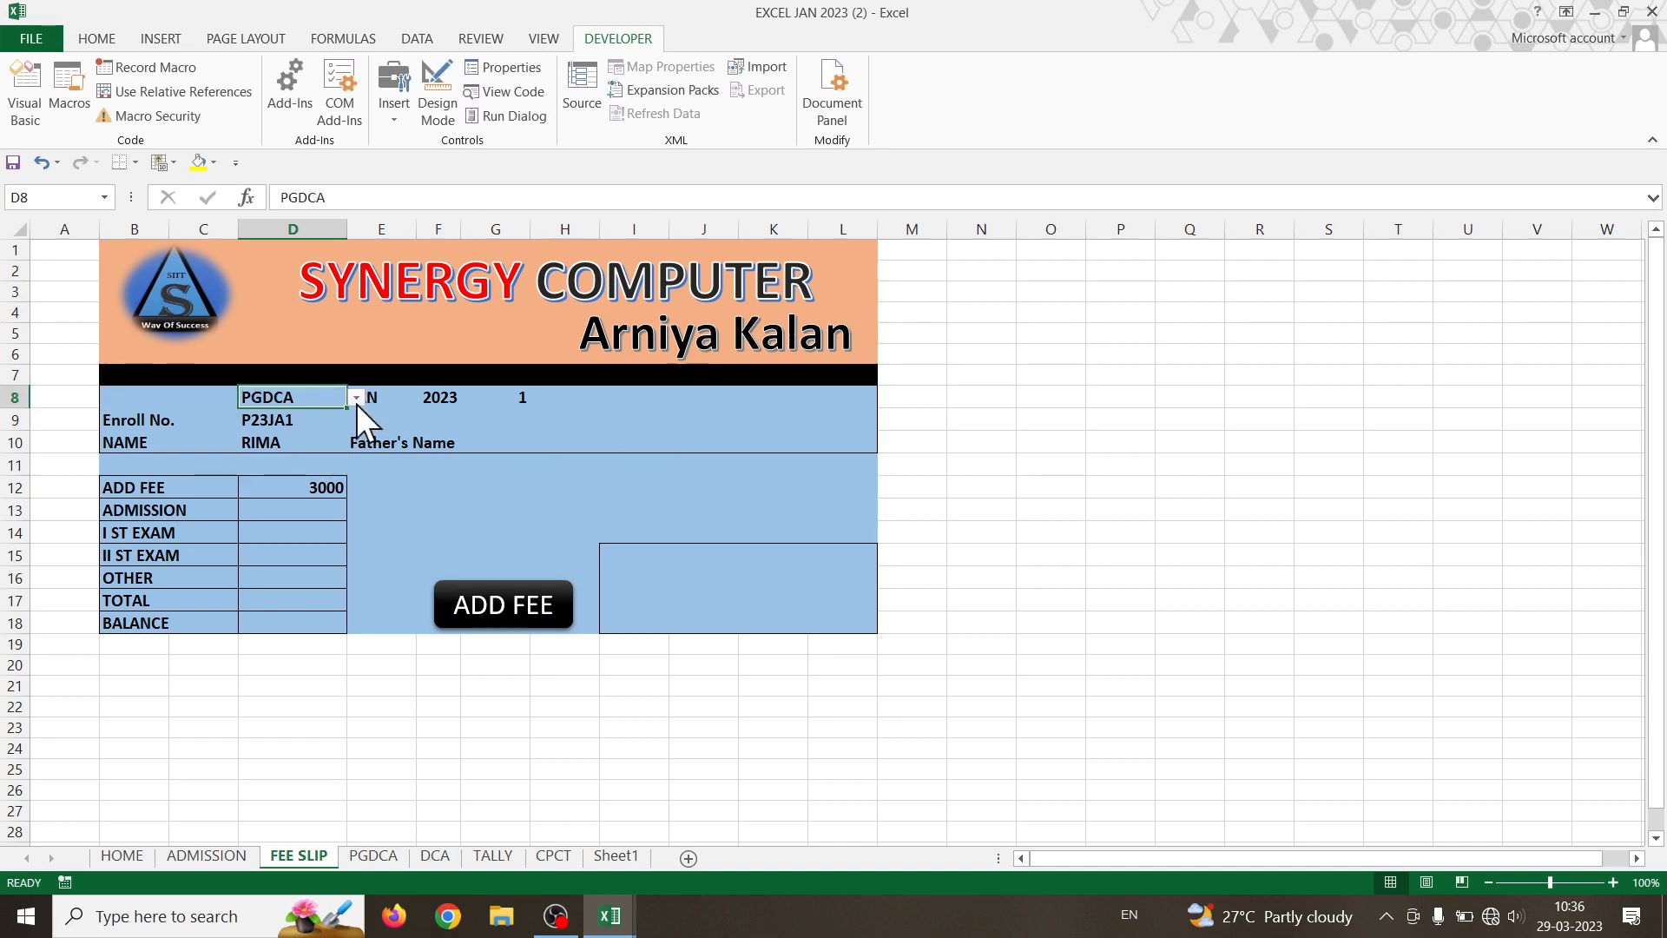
pyautogui.click(356, 397)
pyautogui.click(274, 430)
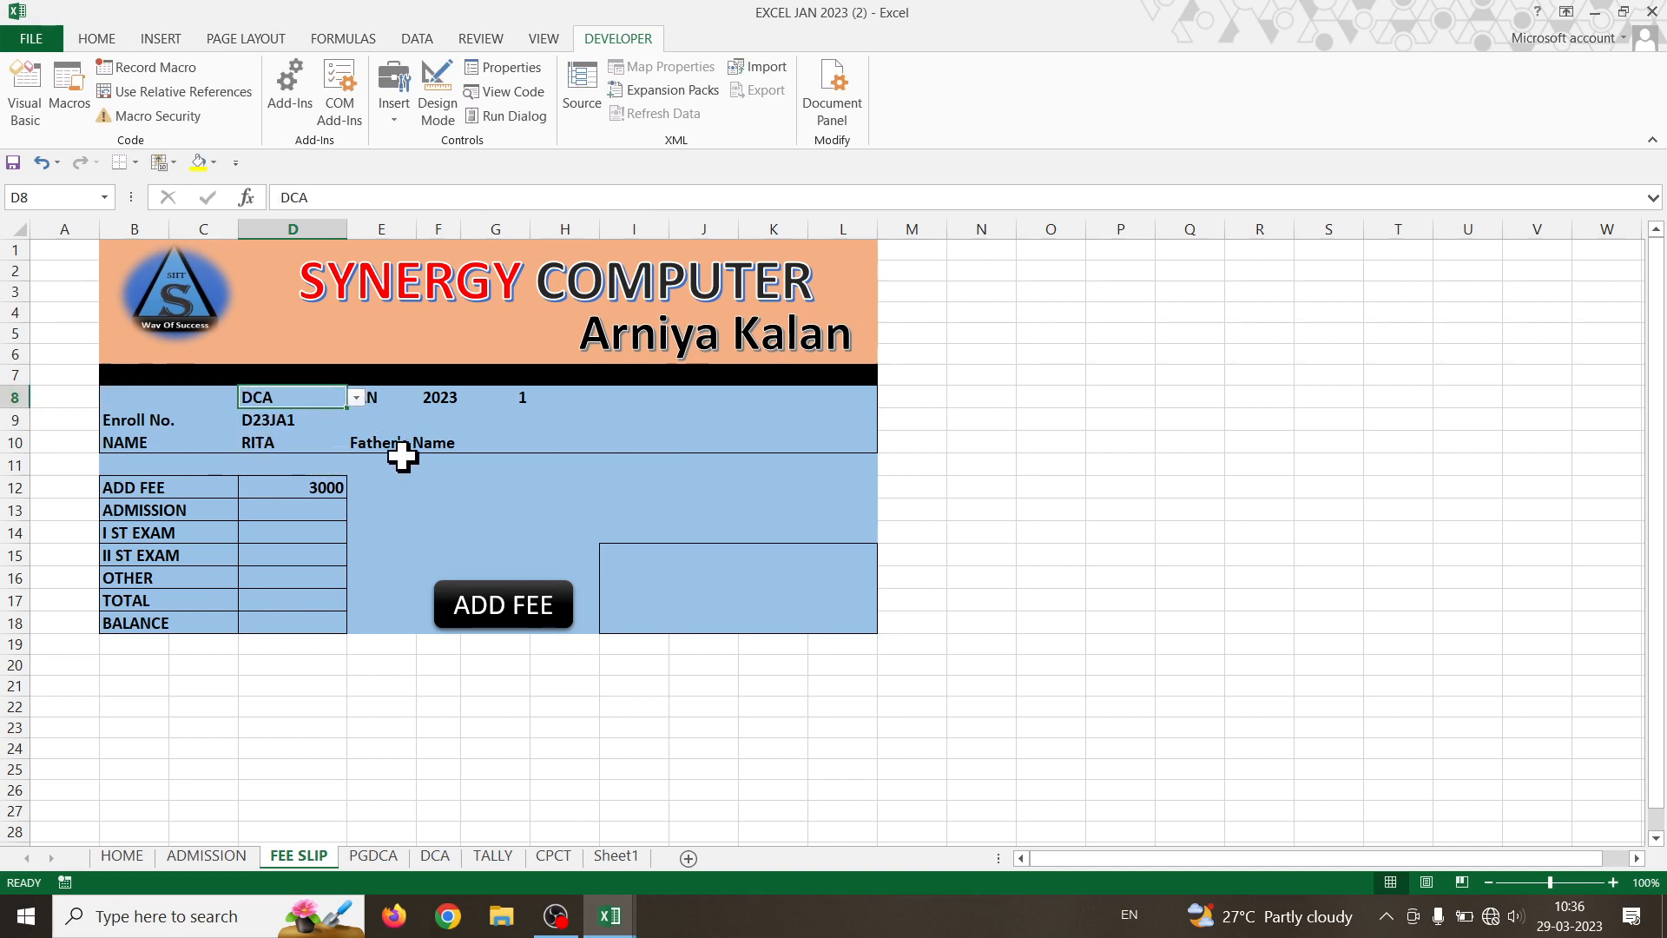
pyautogui.click(356, 397)
pyautogui.click(269, 416)
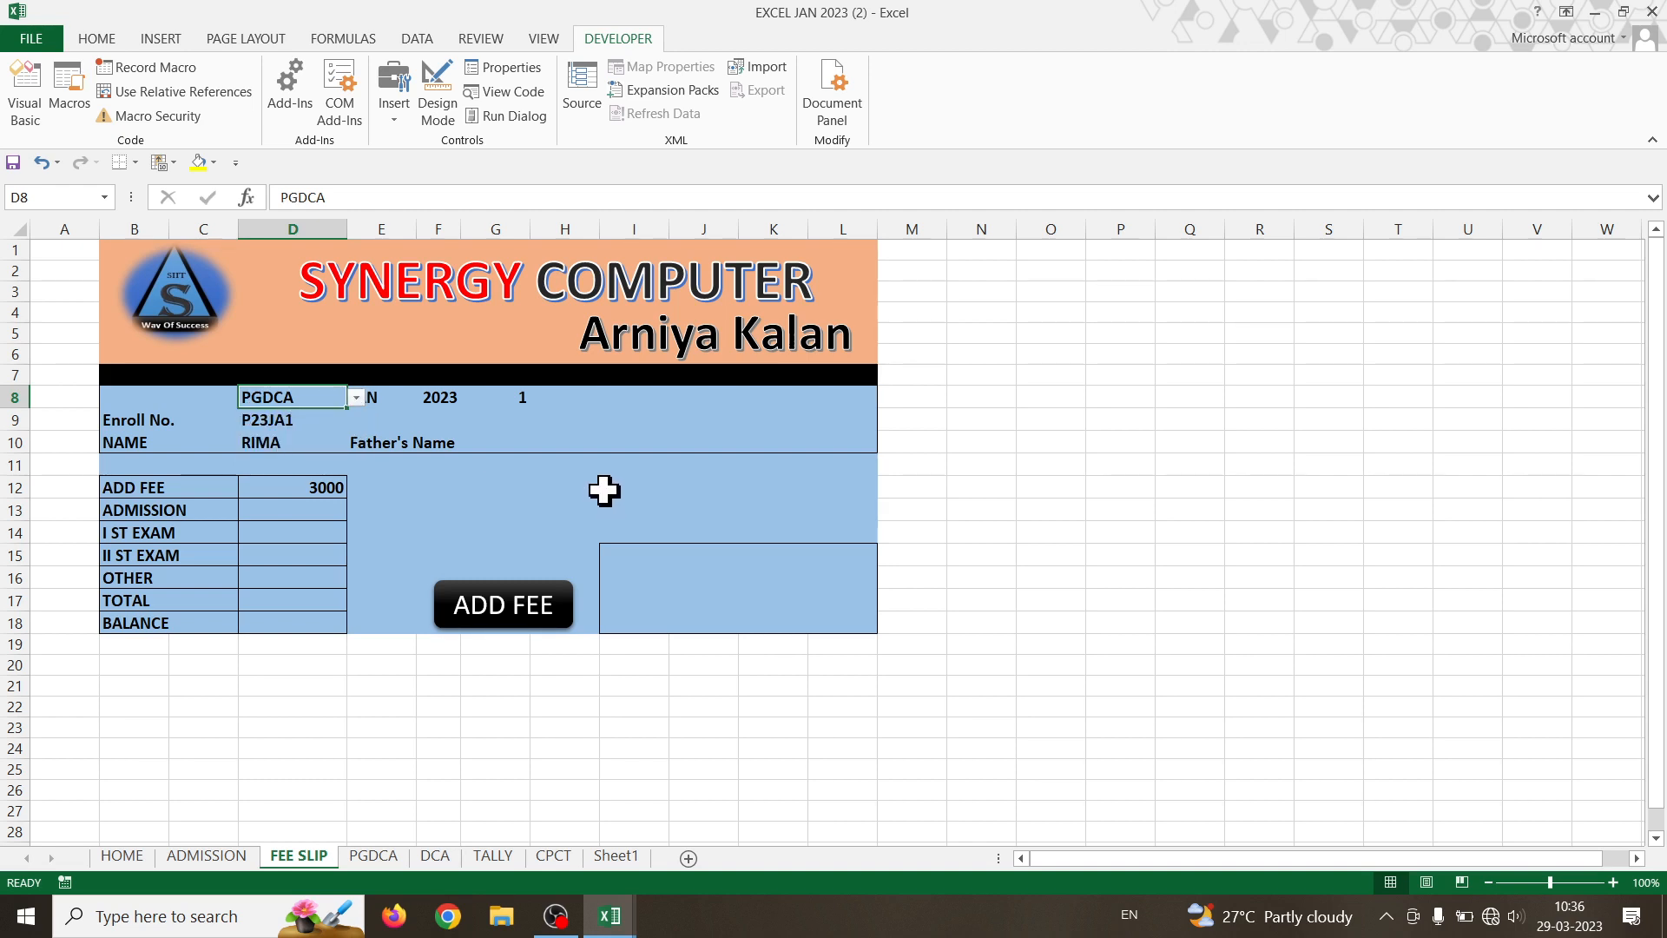
# - Delete the trailing part of D10's NAME formula, commit it, and reopen the cell for editing
pyautogui.doubleClick(271, 445)
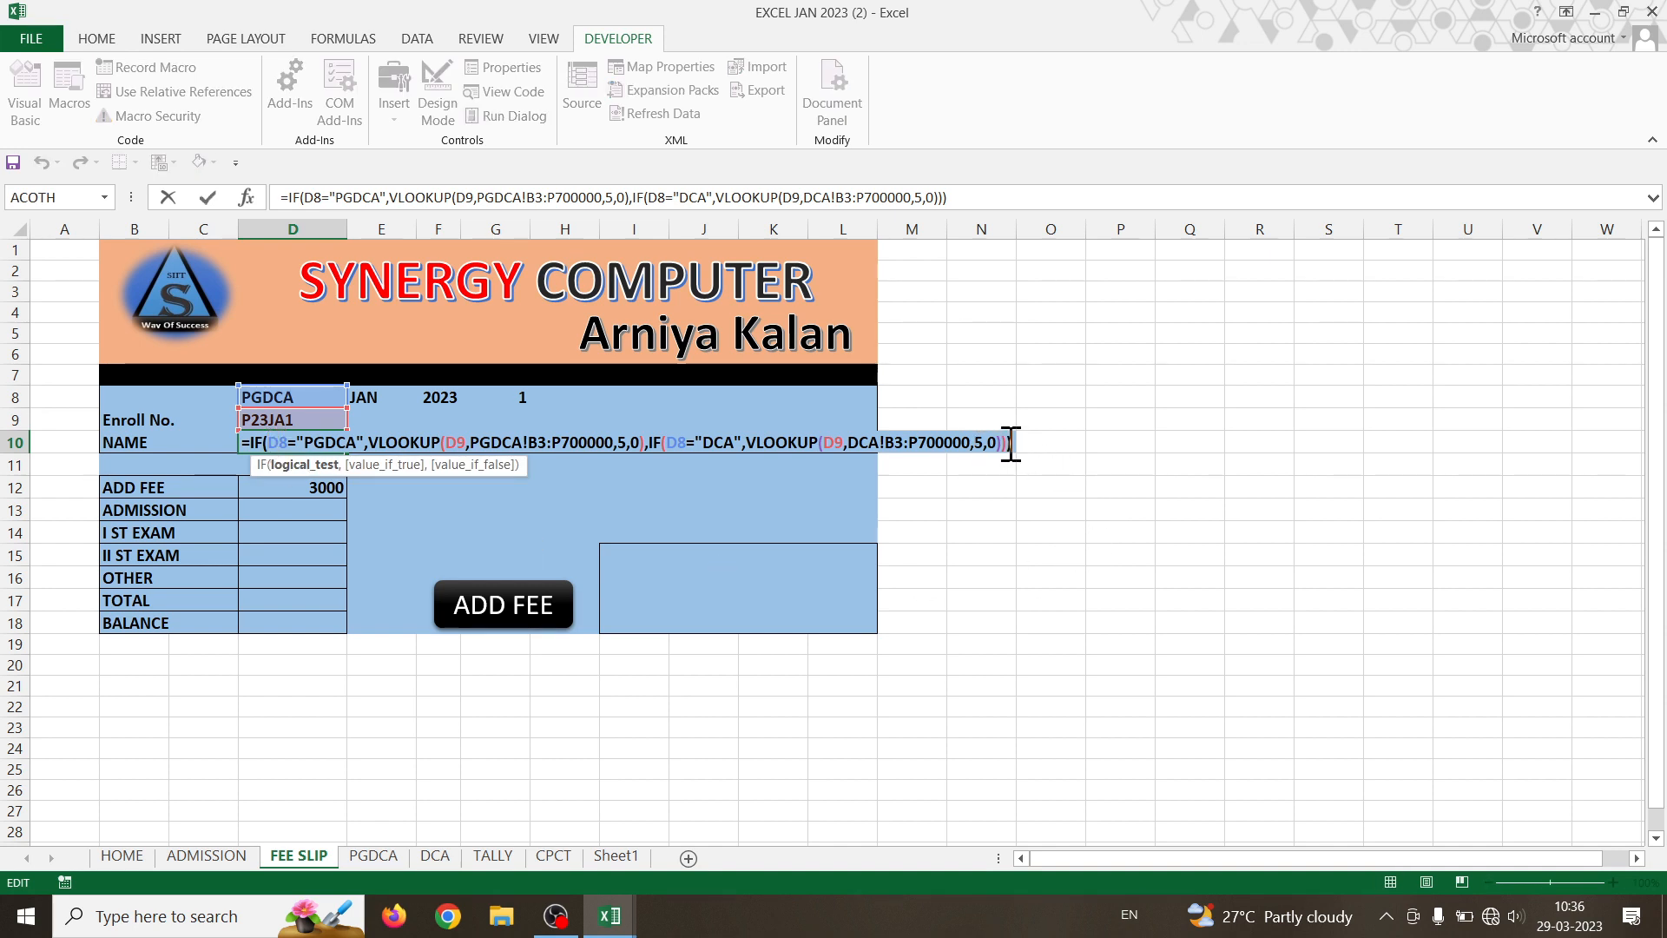
pyautogui.moveTo(1007, 442); pyautogui.dragTo(647, 445)
pyautogui.hotkey('ctrl', 'c')
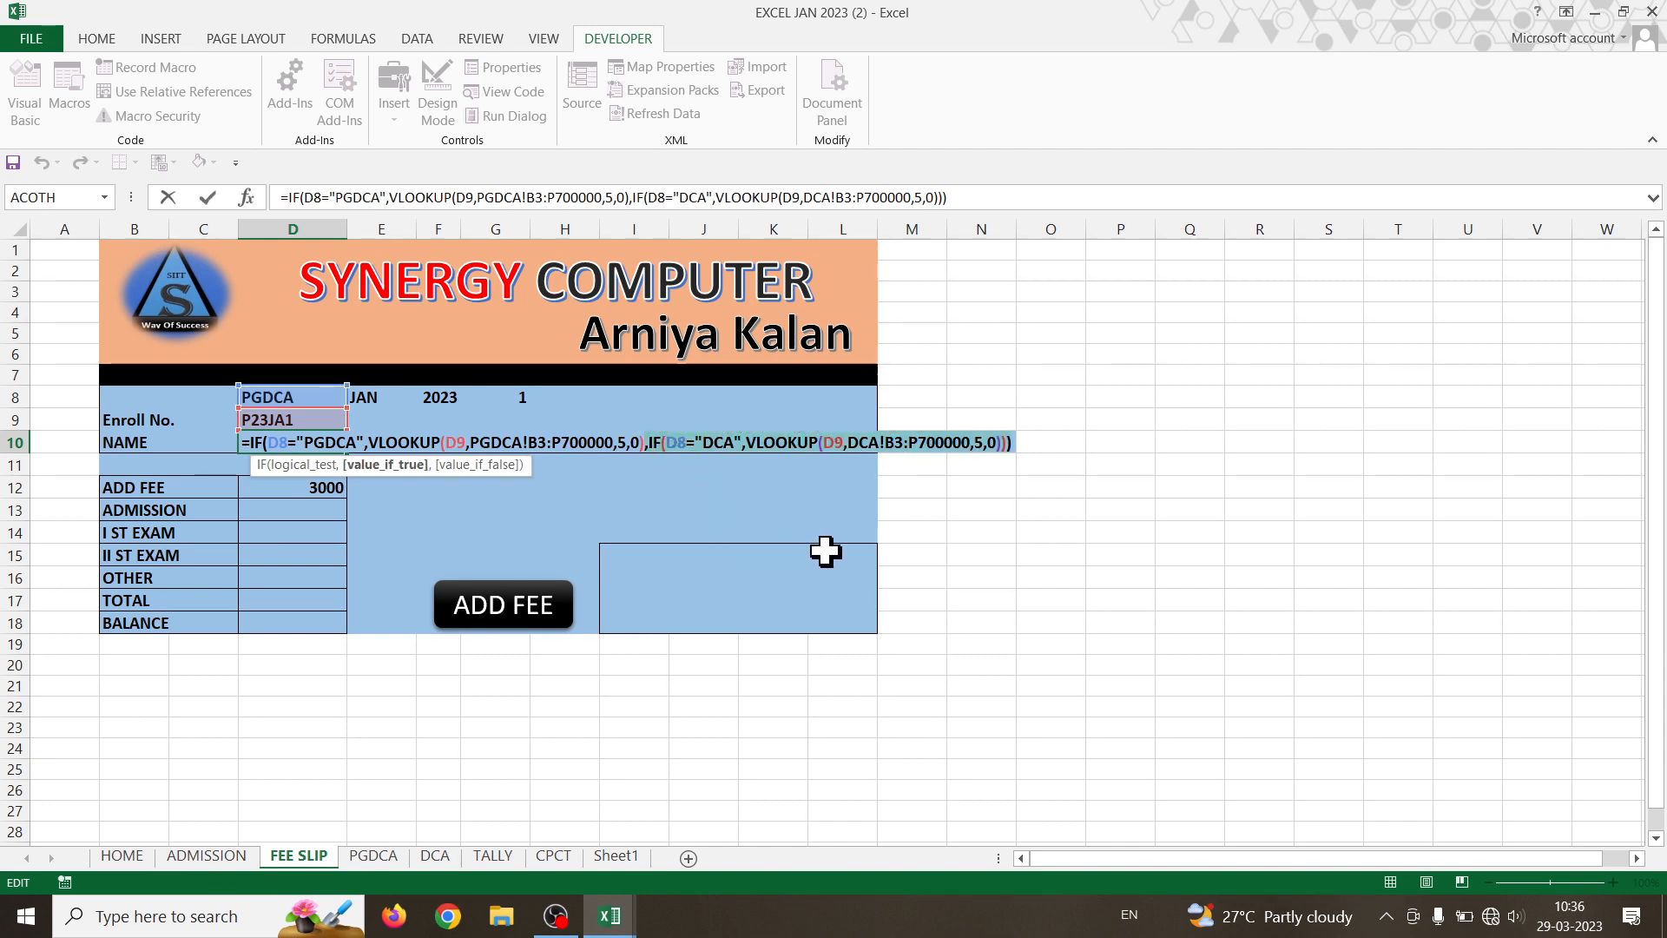
pyautogui.press('BackSpace')
pyautogui.press('Return')
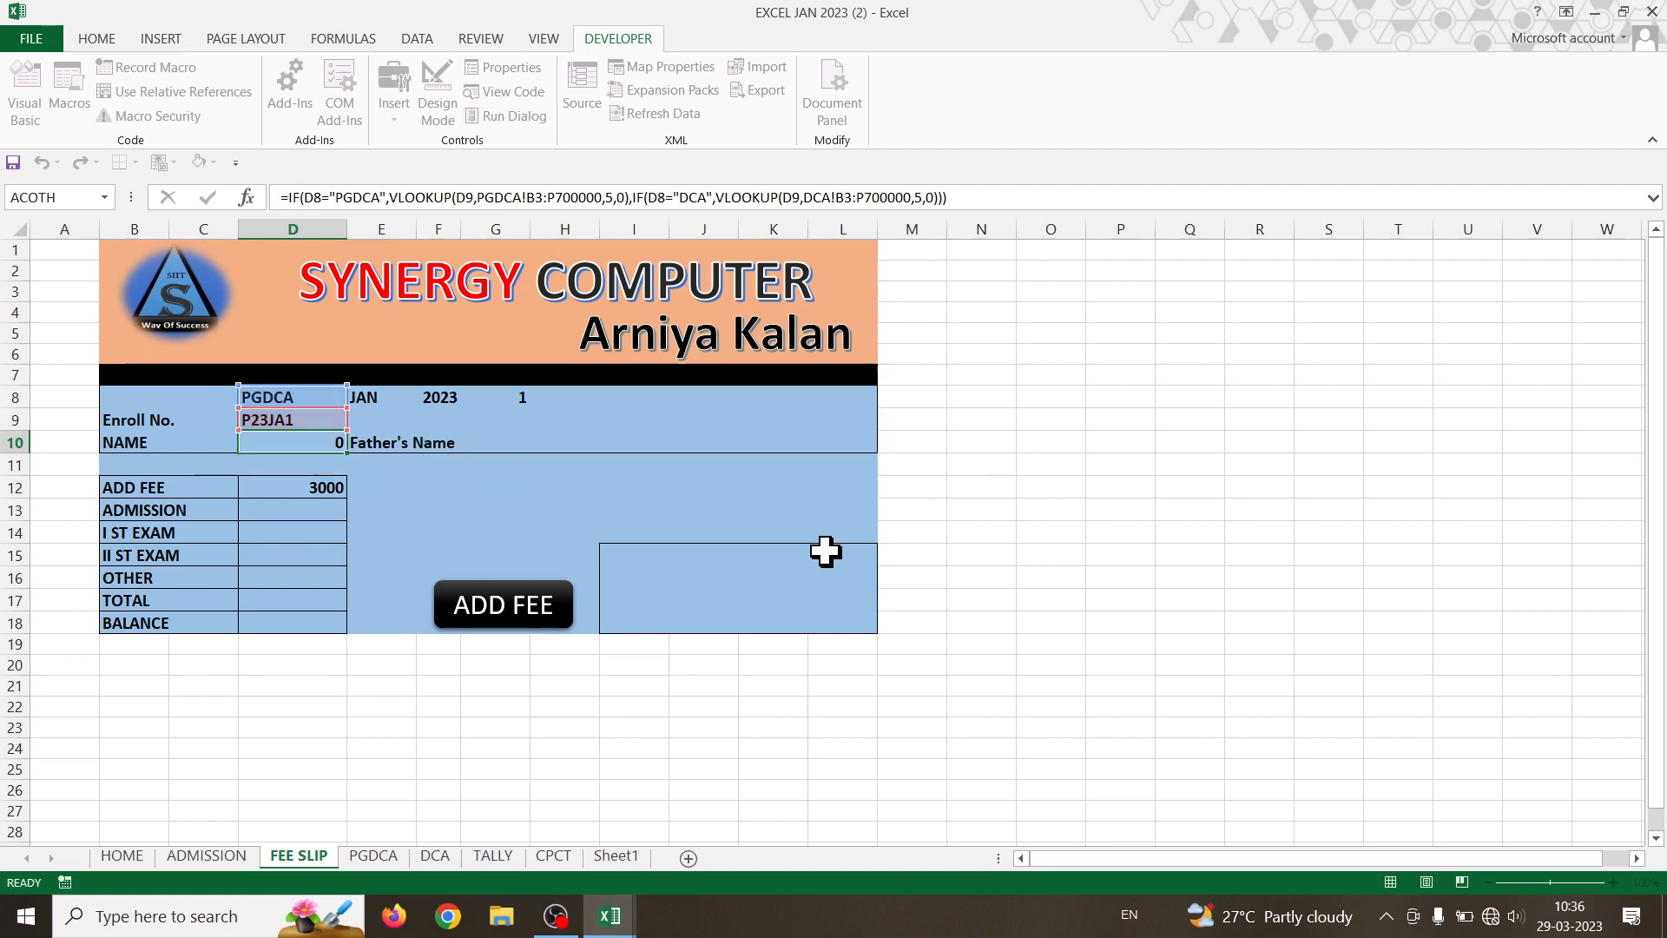
pyautogui.doubleClick(276, 444)
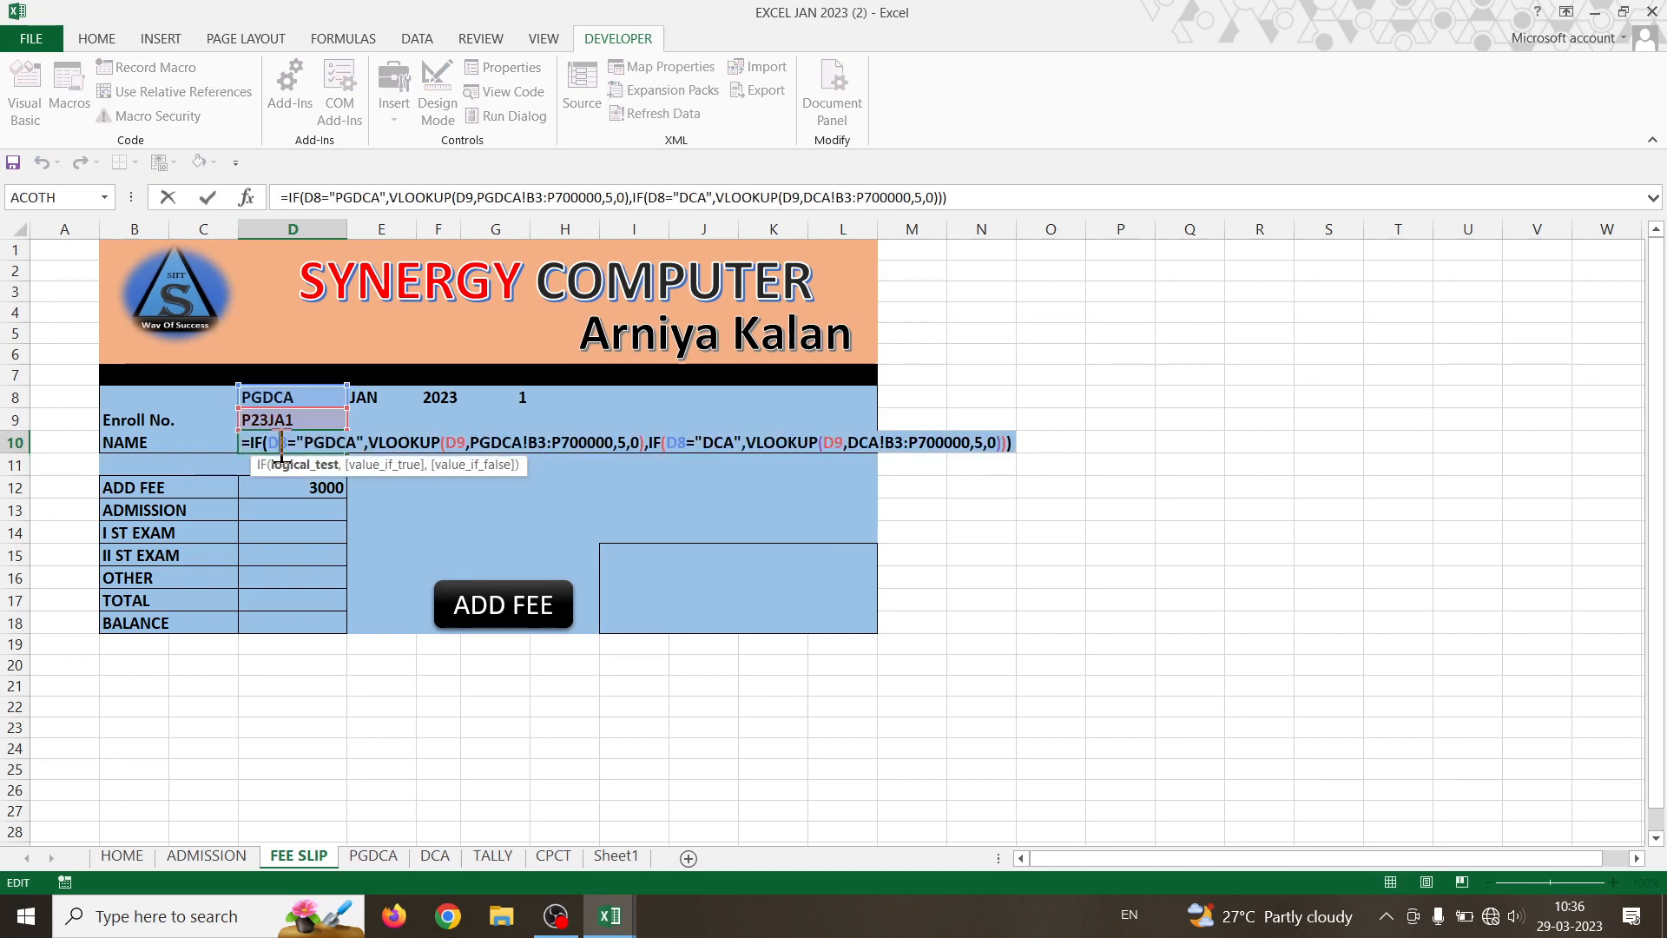
# - Append a third IF branch to D10's NAME formula testing D8="TALLY"
pyautogui.click(1012, 443)
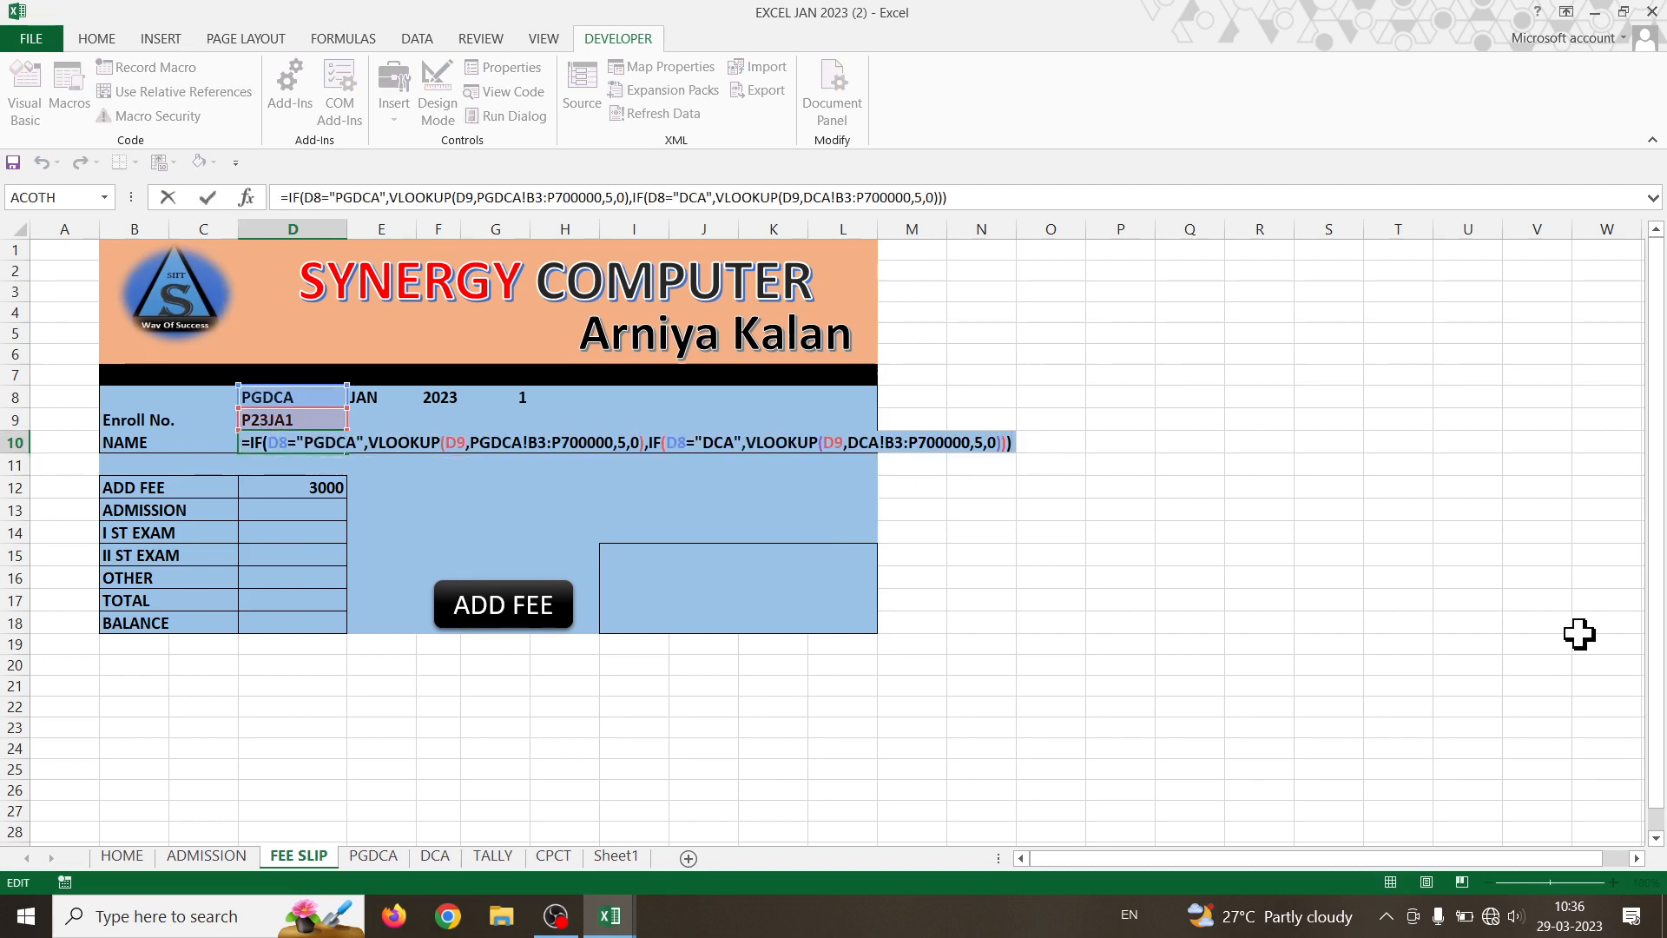
pyautogui.press('BackSpace')
pyautogui.press('BackSpace')
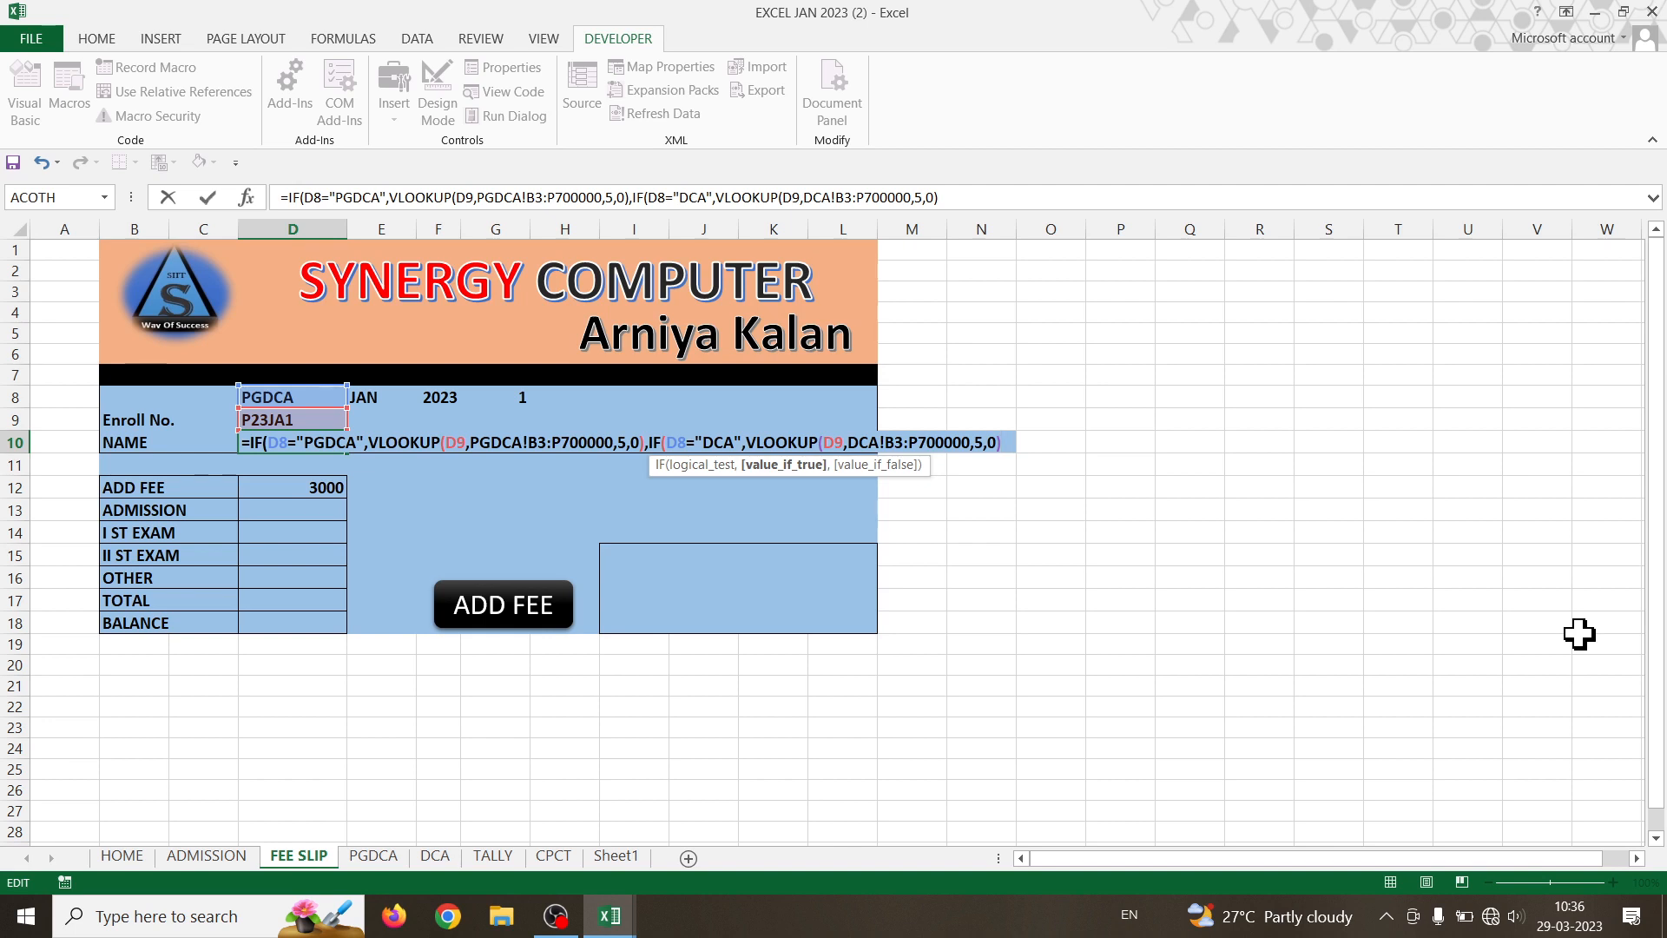
pyautogui.hotkey('ctrl', 'v')
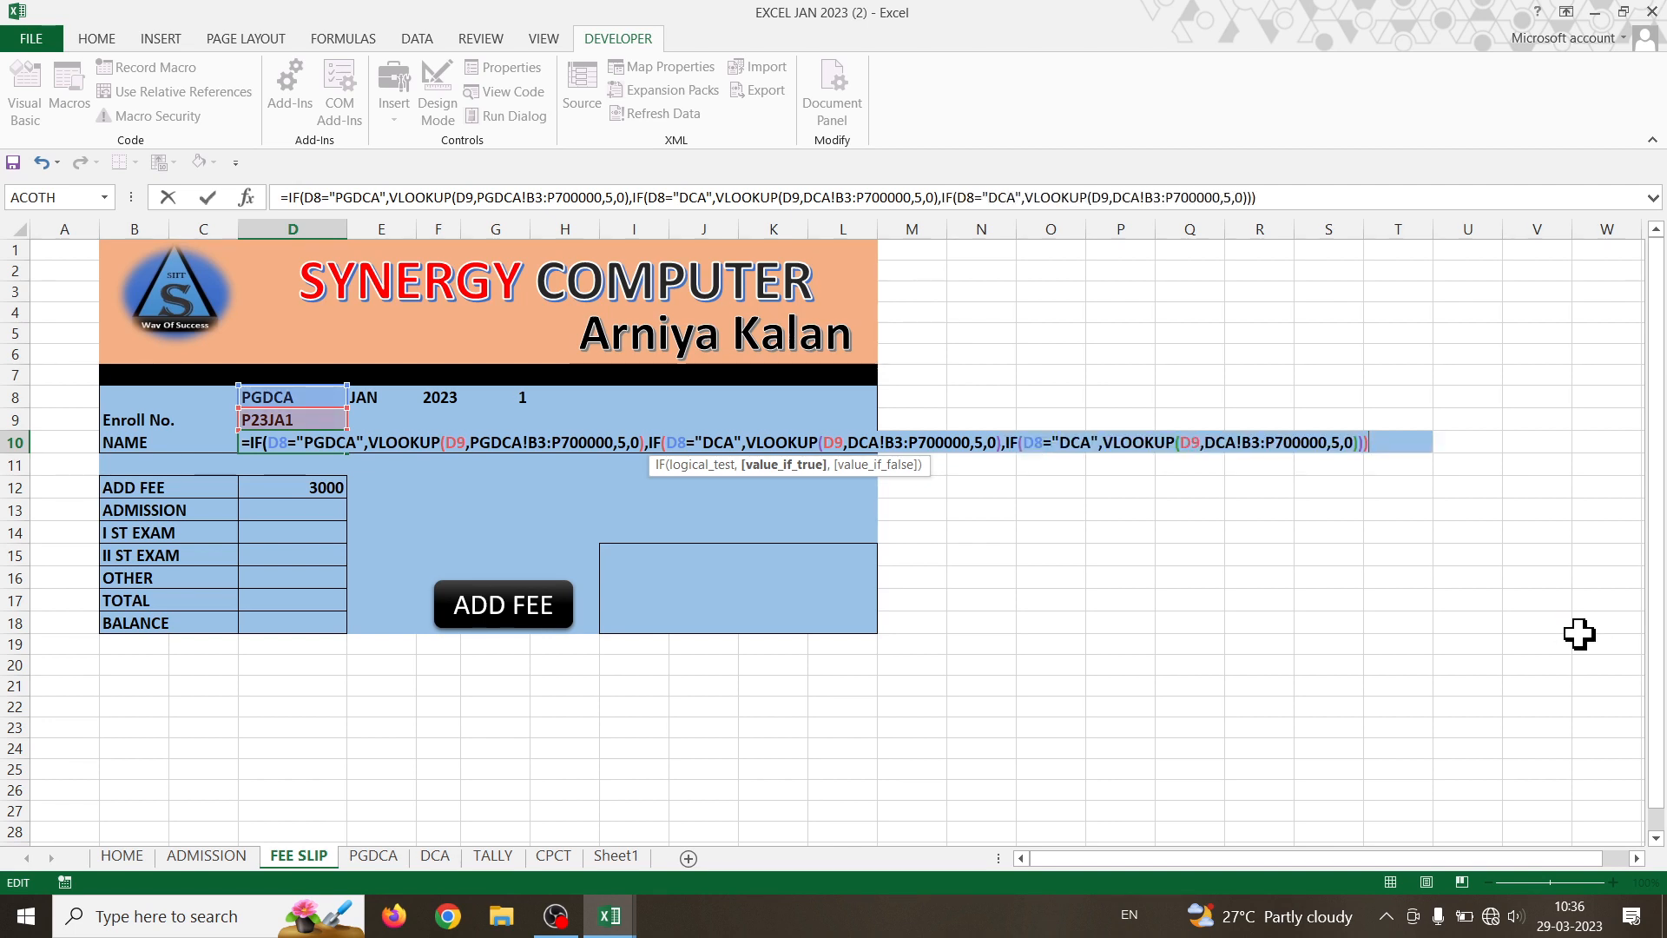
pyautogui.click(1093, 442)
pyautogui.press('BackSpace')
pyautogui.press('BackSpace')
pyautogui.press('BackSpace')
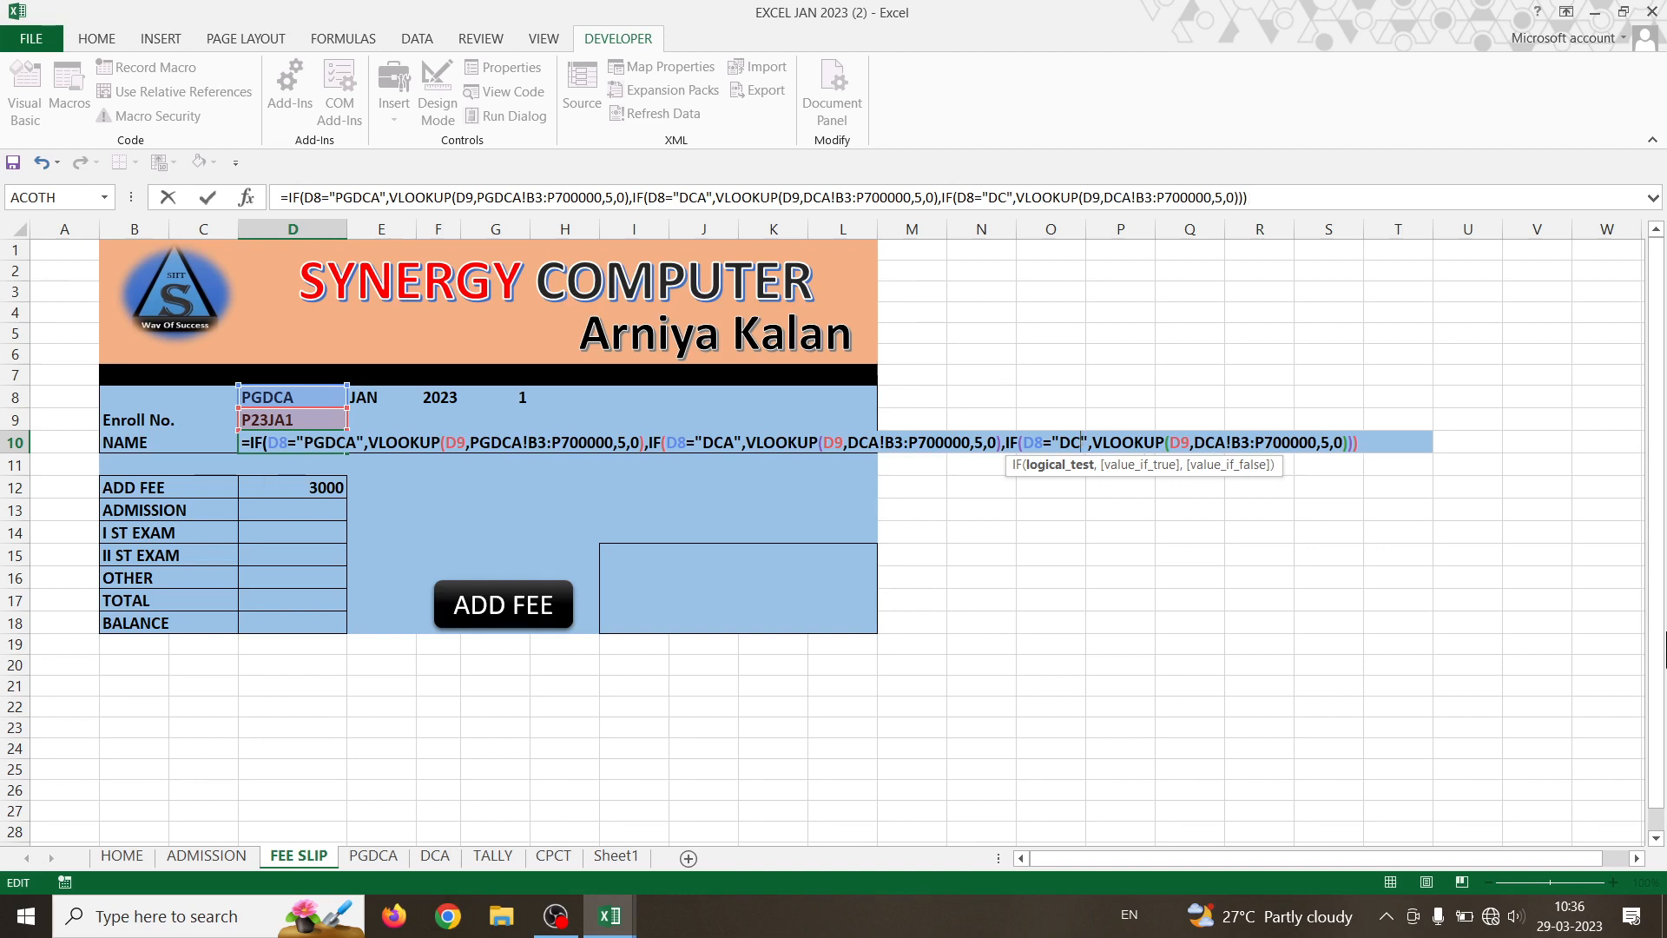
pyautogui.write('TALLY')
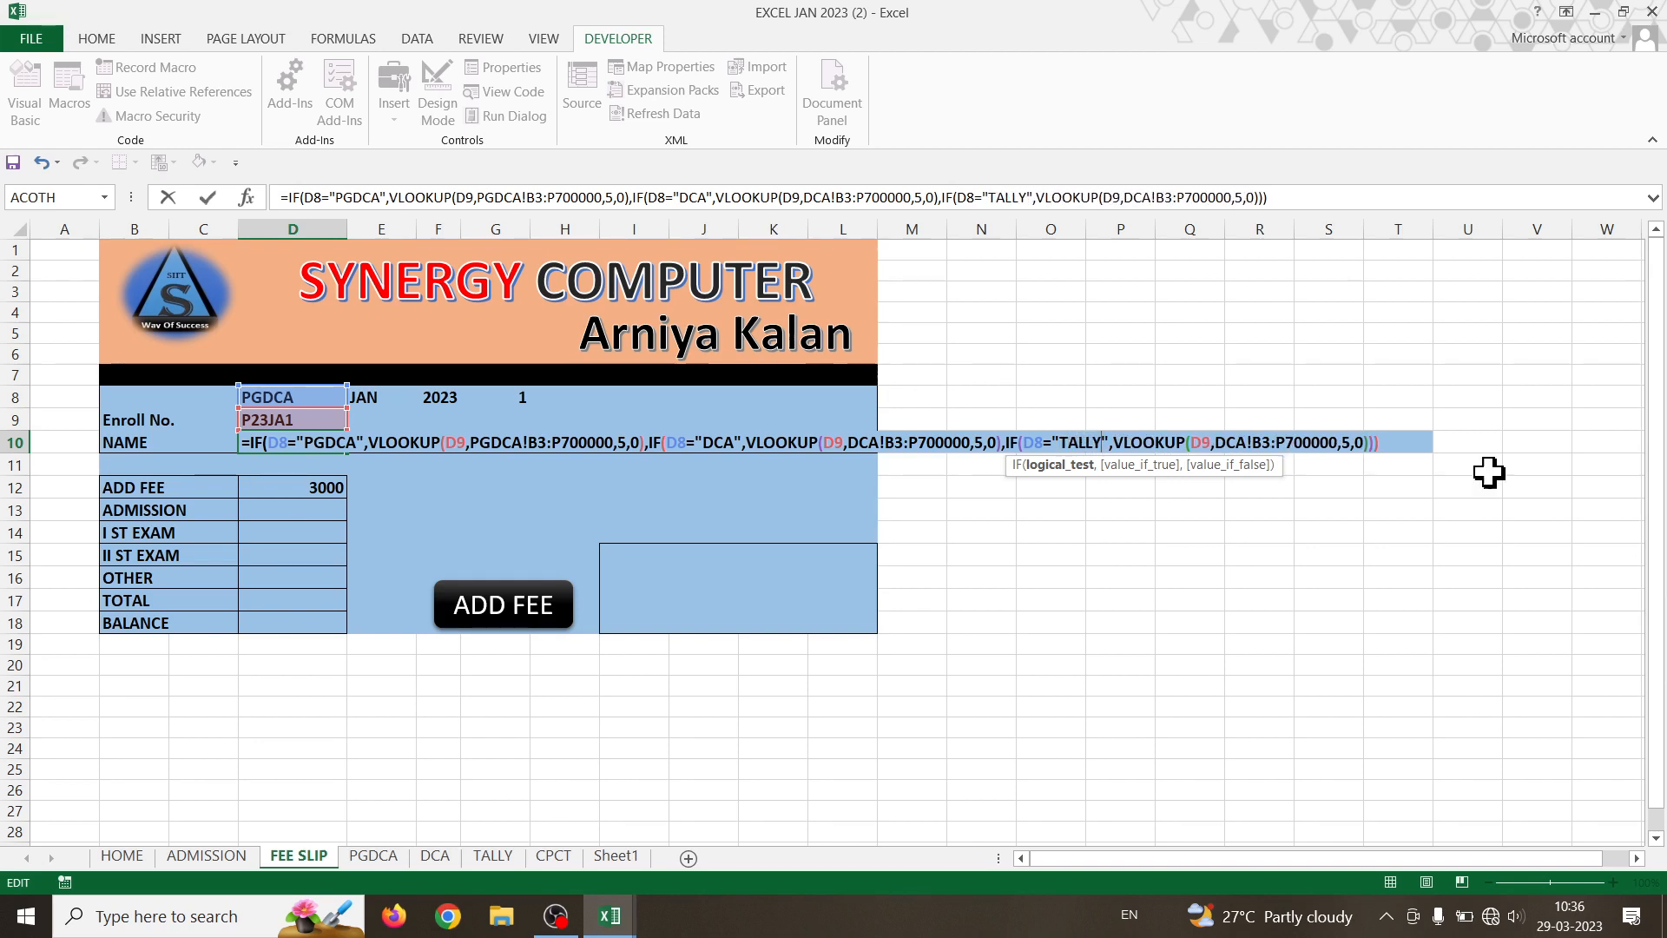
# - Change the new branch's lookup sheet from DCA!B3 to TALLY!B3 and commit the formula
pyautogui.click(1246, 442)
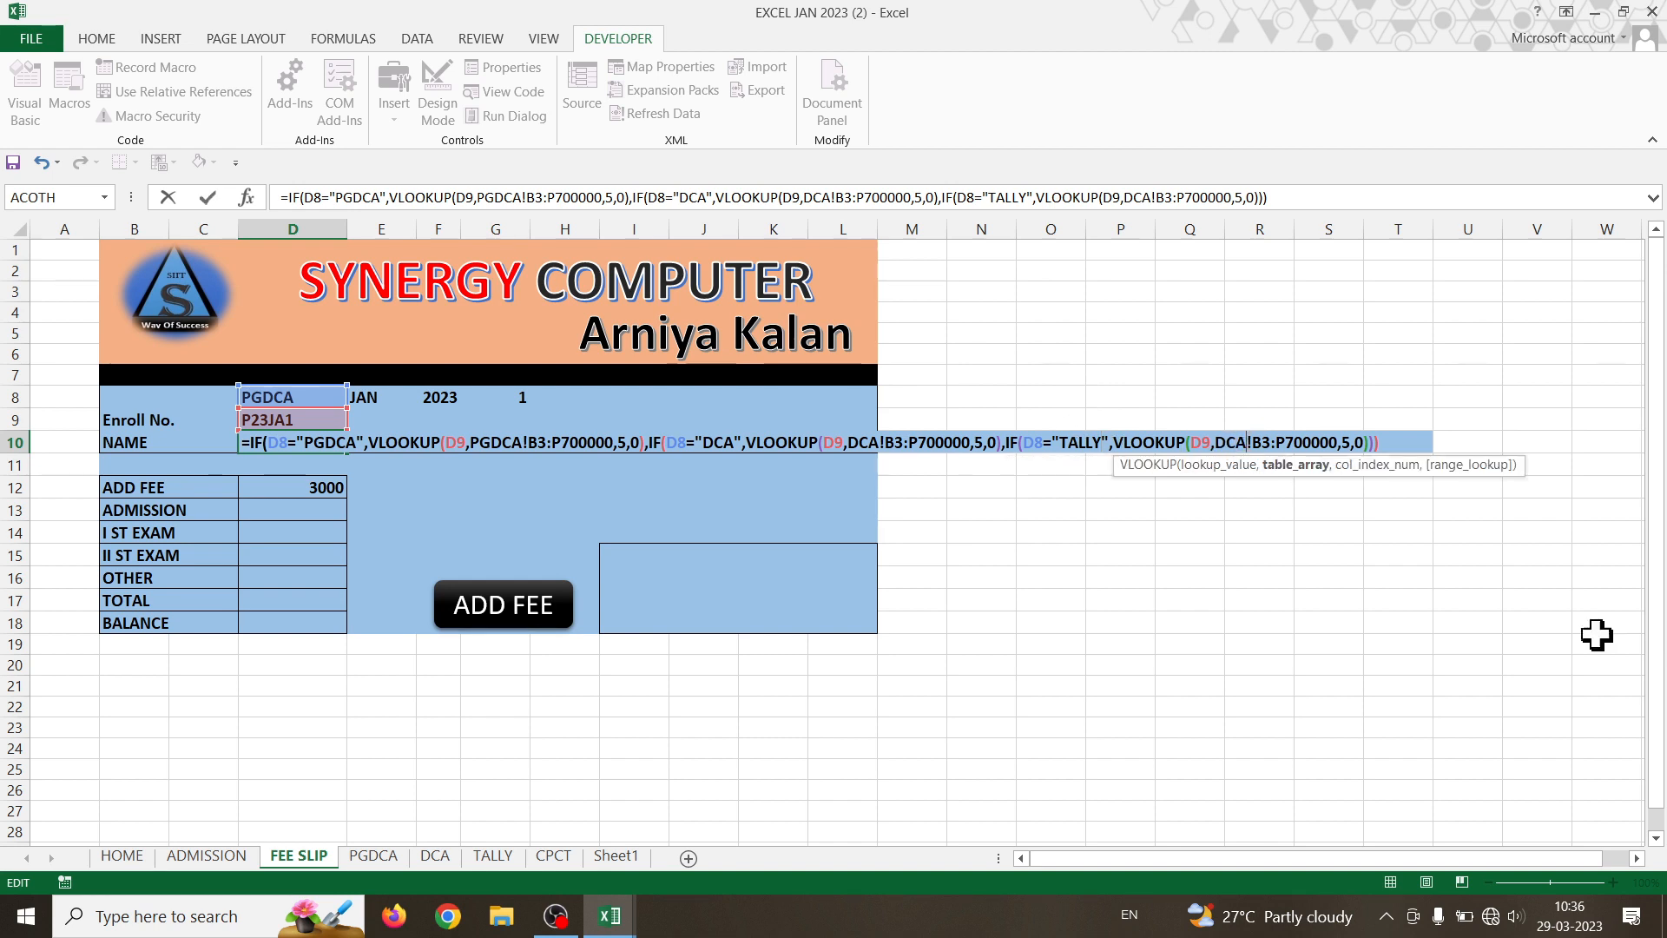
pyautogui.press('BackSpace')
pyautogui.press('BackSpace')
pyautogui.press('BackSpace')
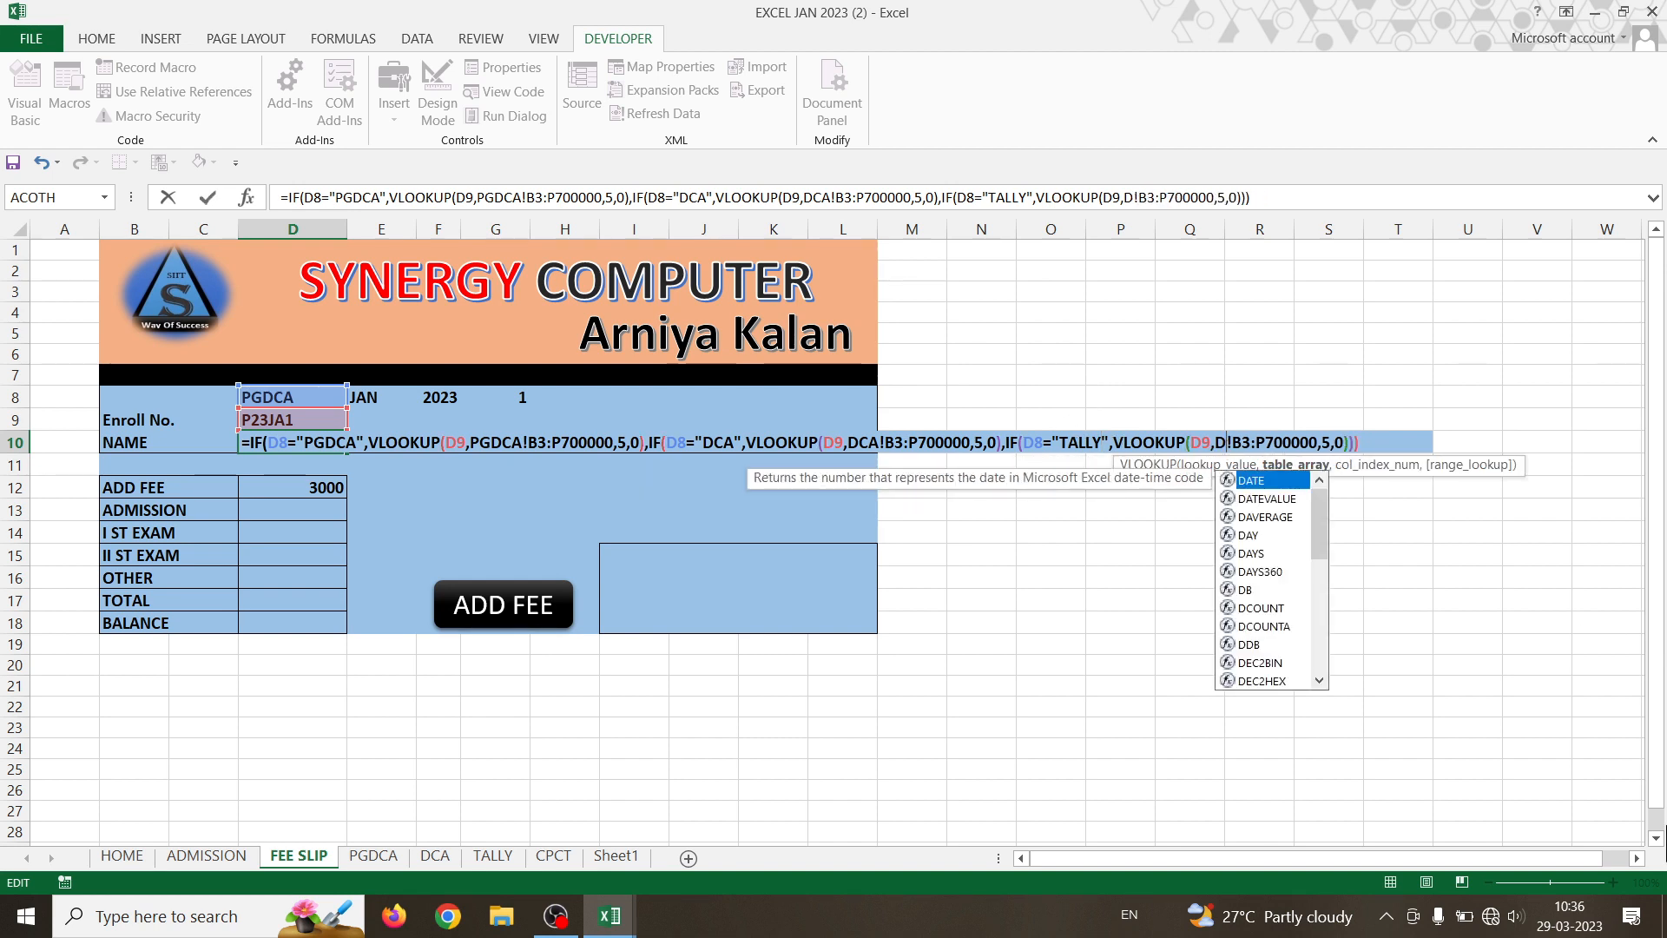
pyautogui.write('TA')
pyautogui.write('LLY')
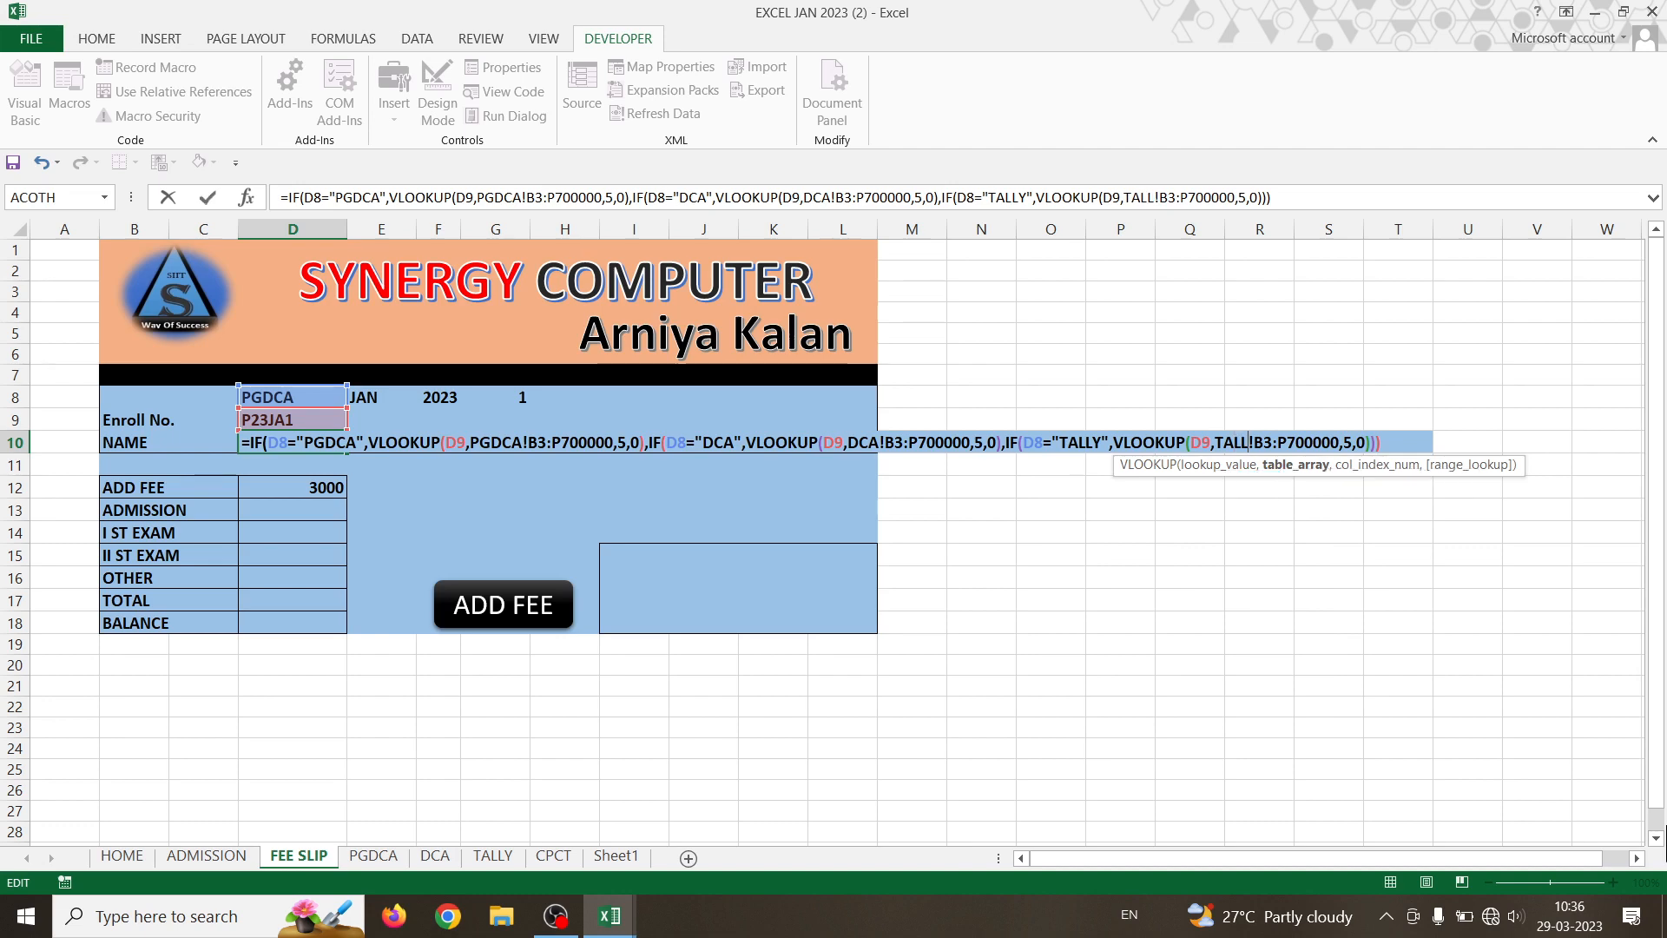
pyautogui.press('Return')
pyautogui.press('Return')
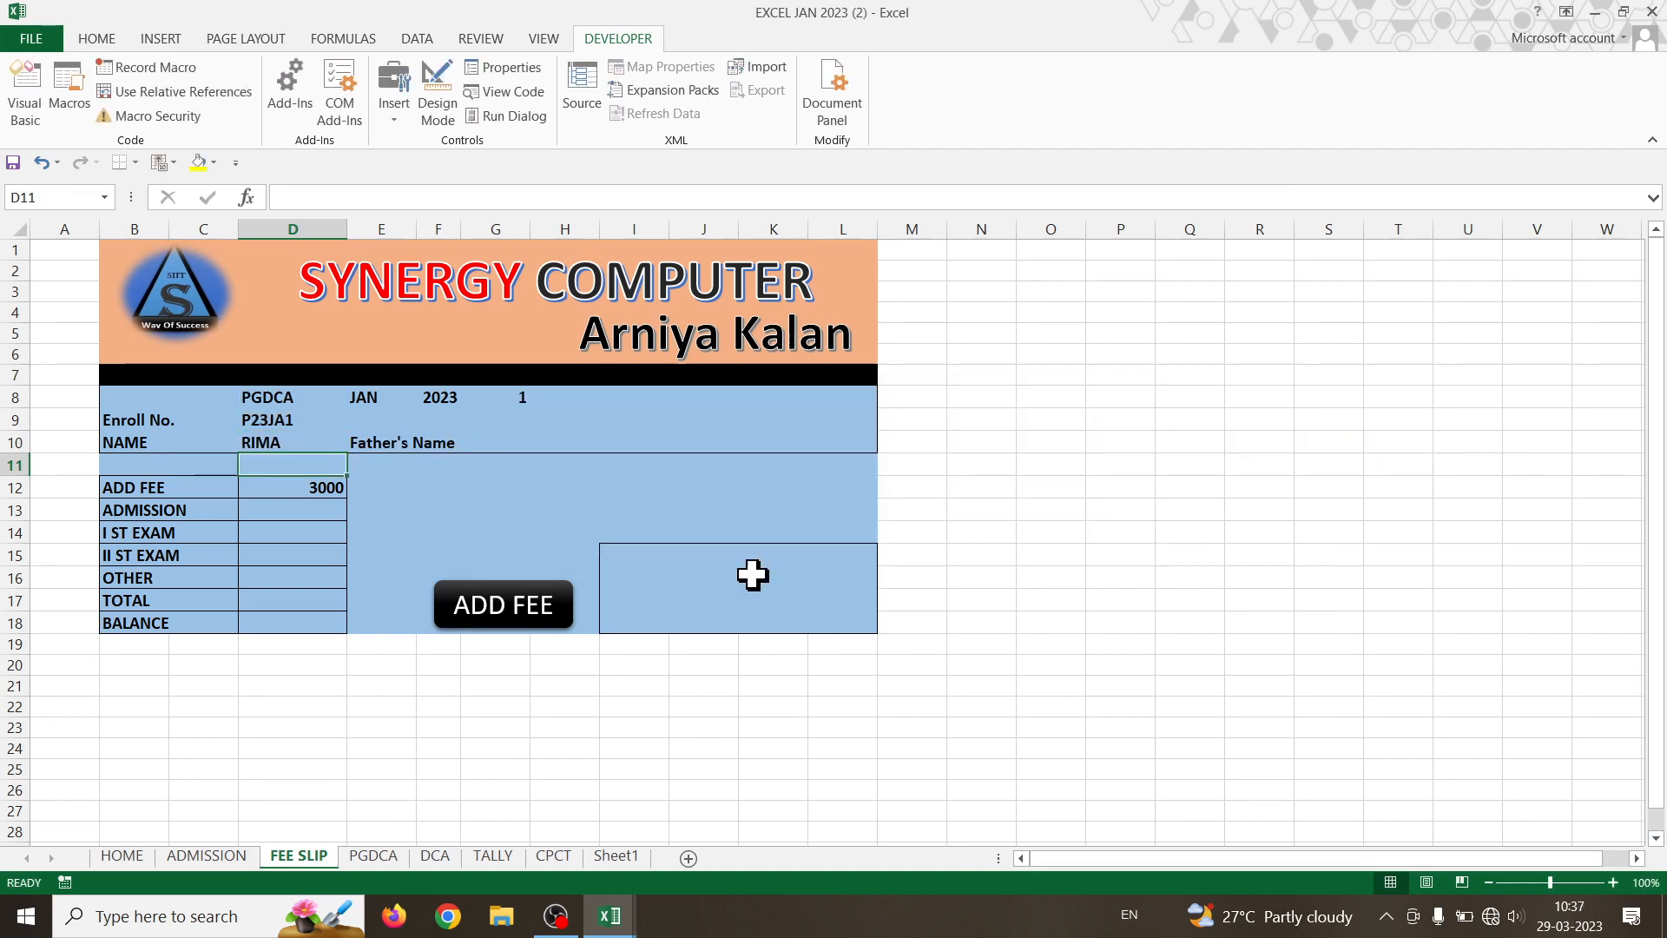
pyautogui.click(286, 397)
# - Set D8's course to TALLY and copy the TALLY branch of D10's NAME formula
pyautogui.click(356, 398)
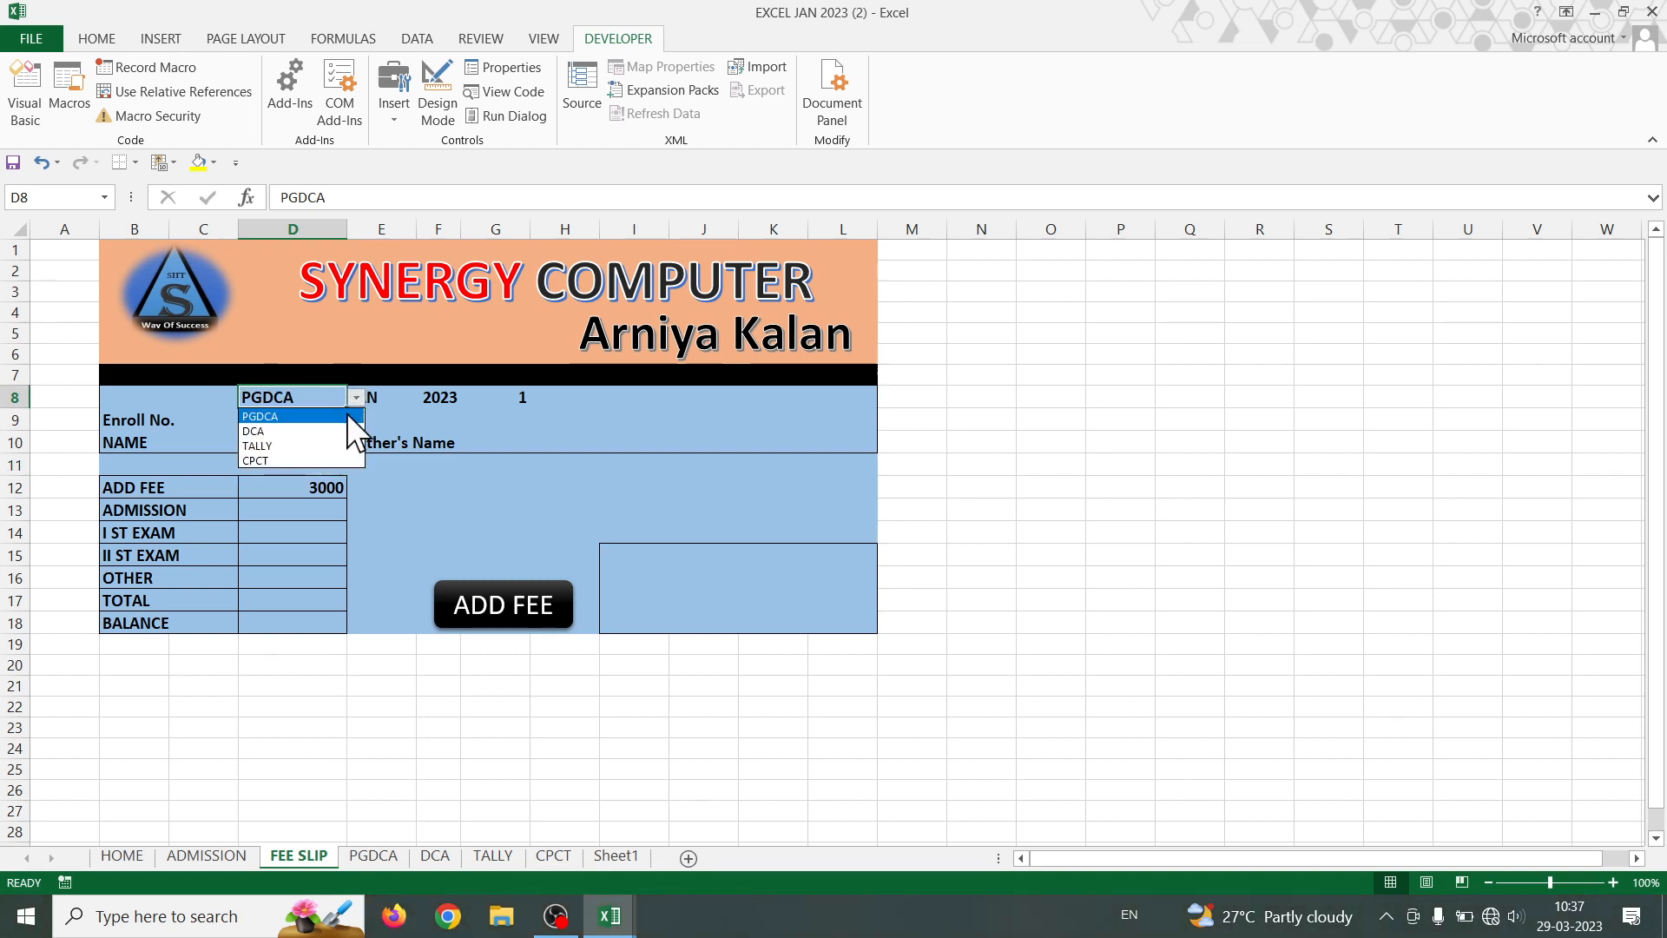
pyautogui.click(335, 441)
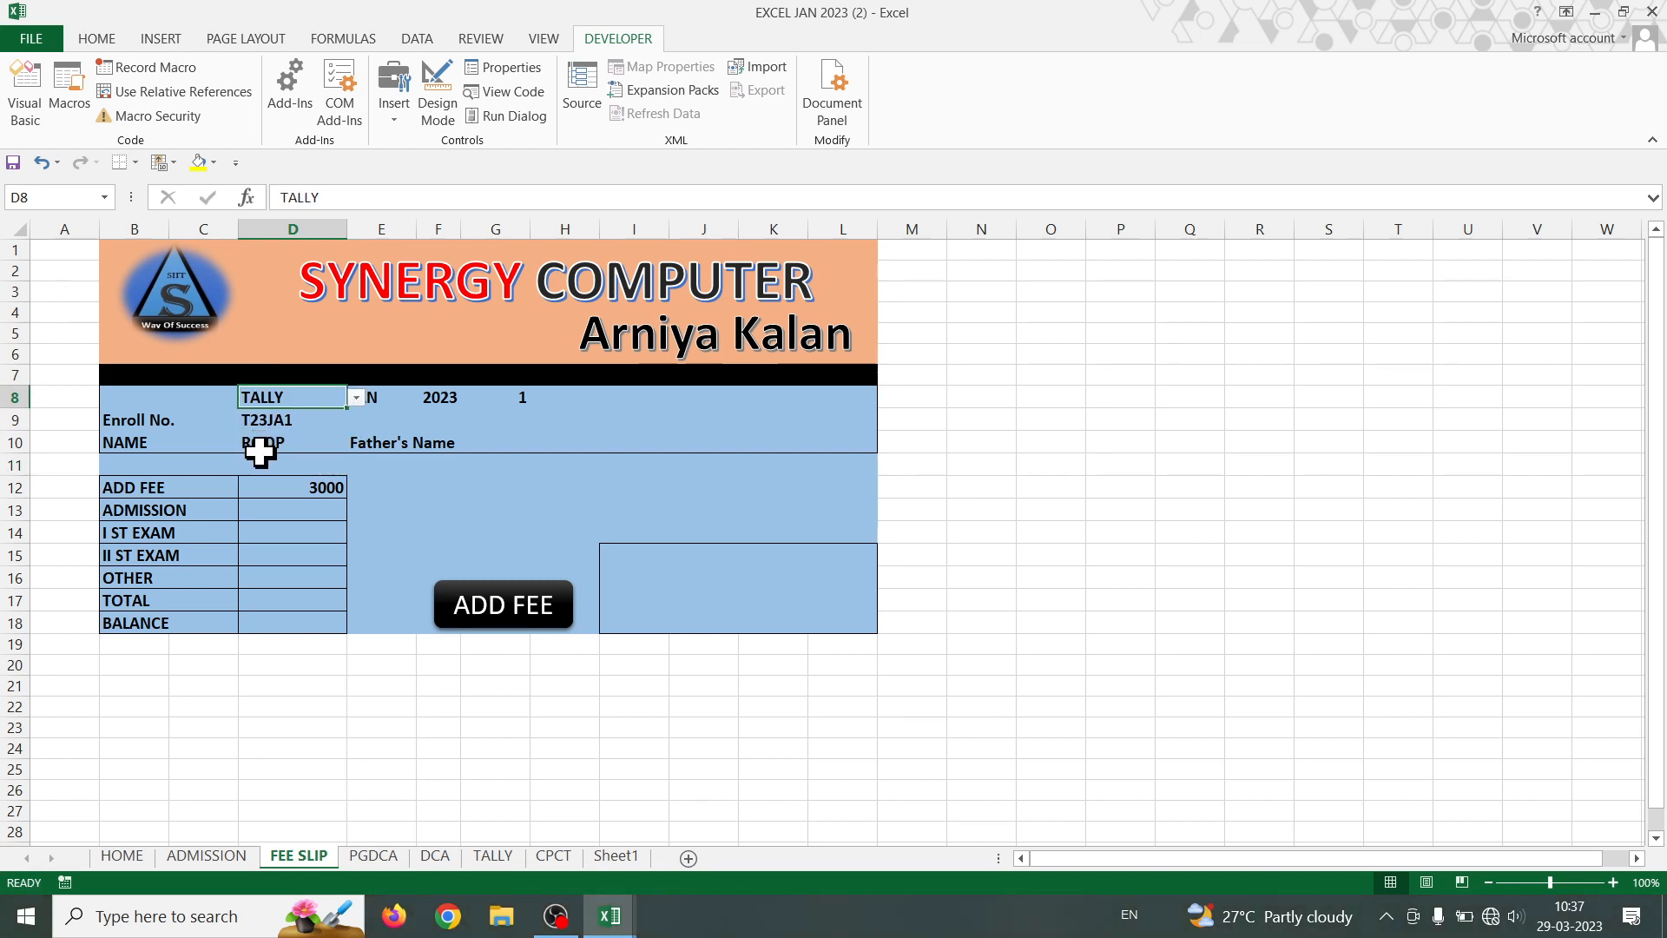
pyautogui.click(260, 449)
pyautogui.doubleClick(260, 439)
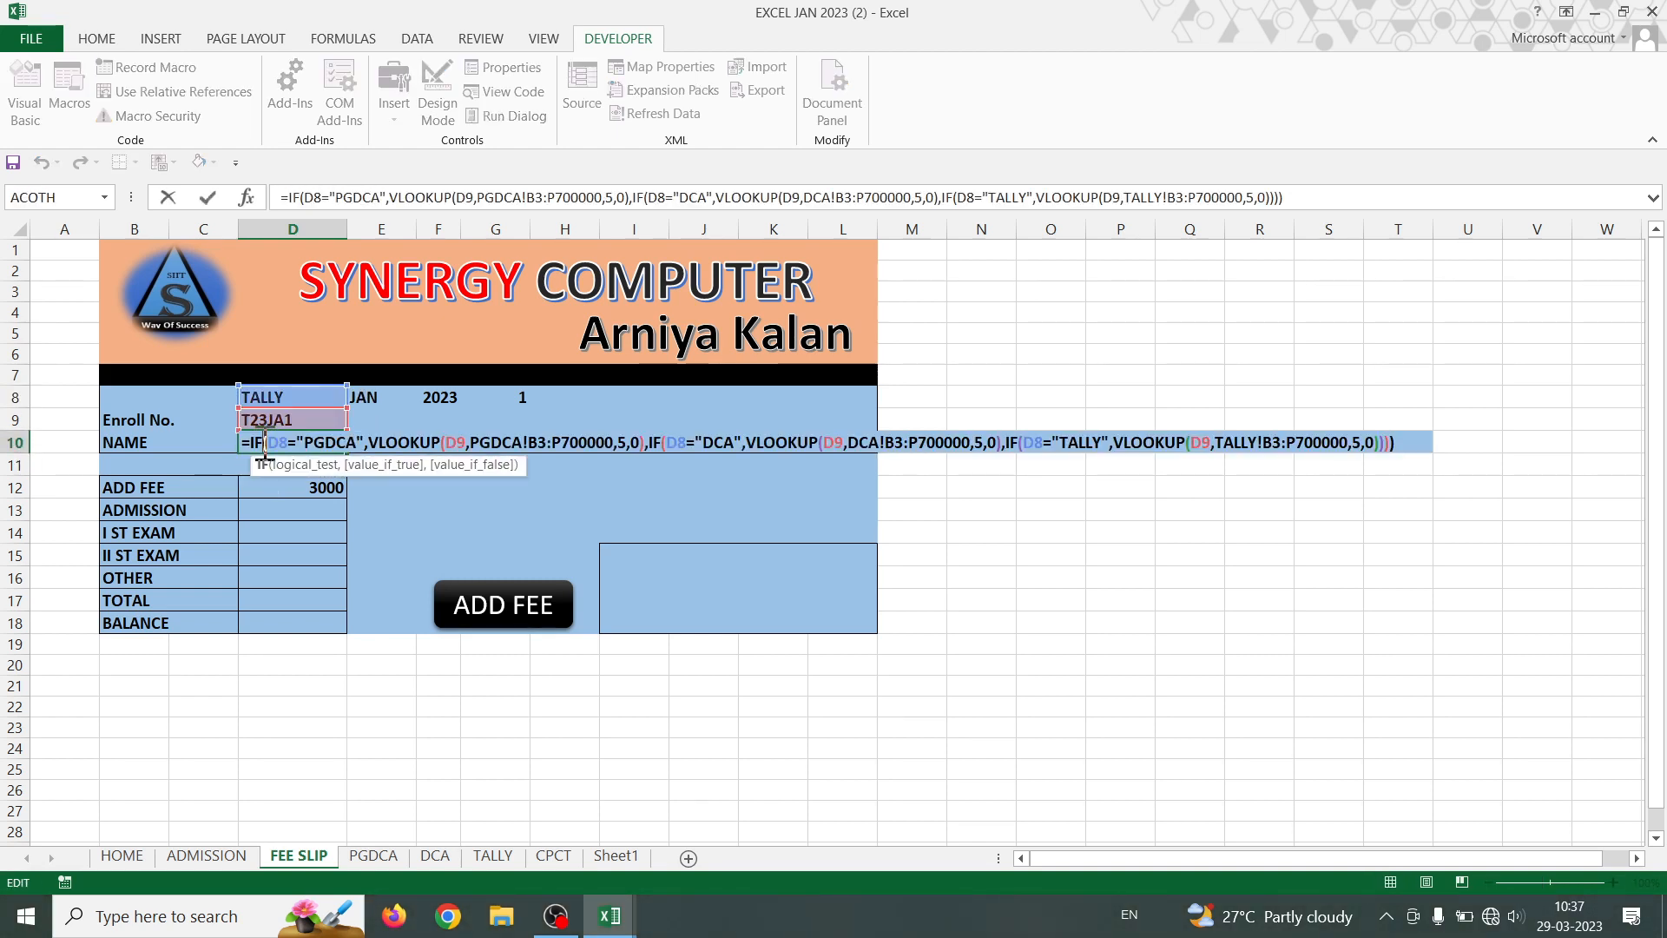
pyautogui.moveTo(1412, 448); pyautogui.dragTo(997, 444)
pyautogui.hotkey('ctrl', 'c')
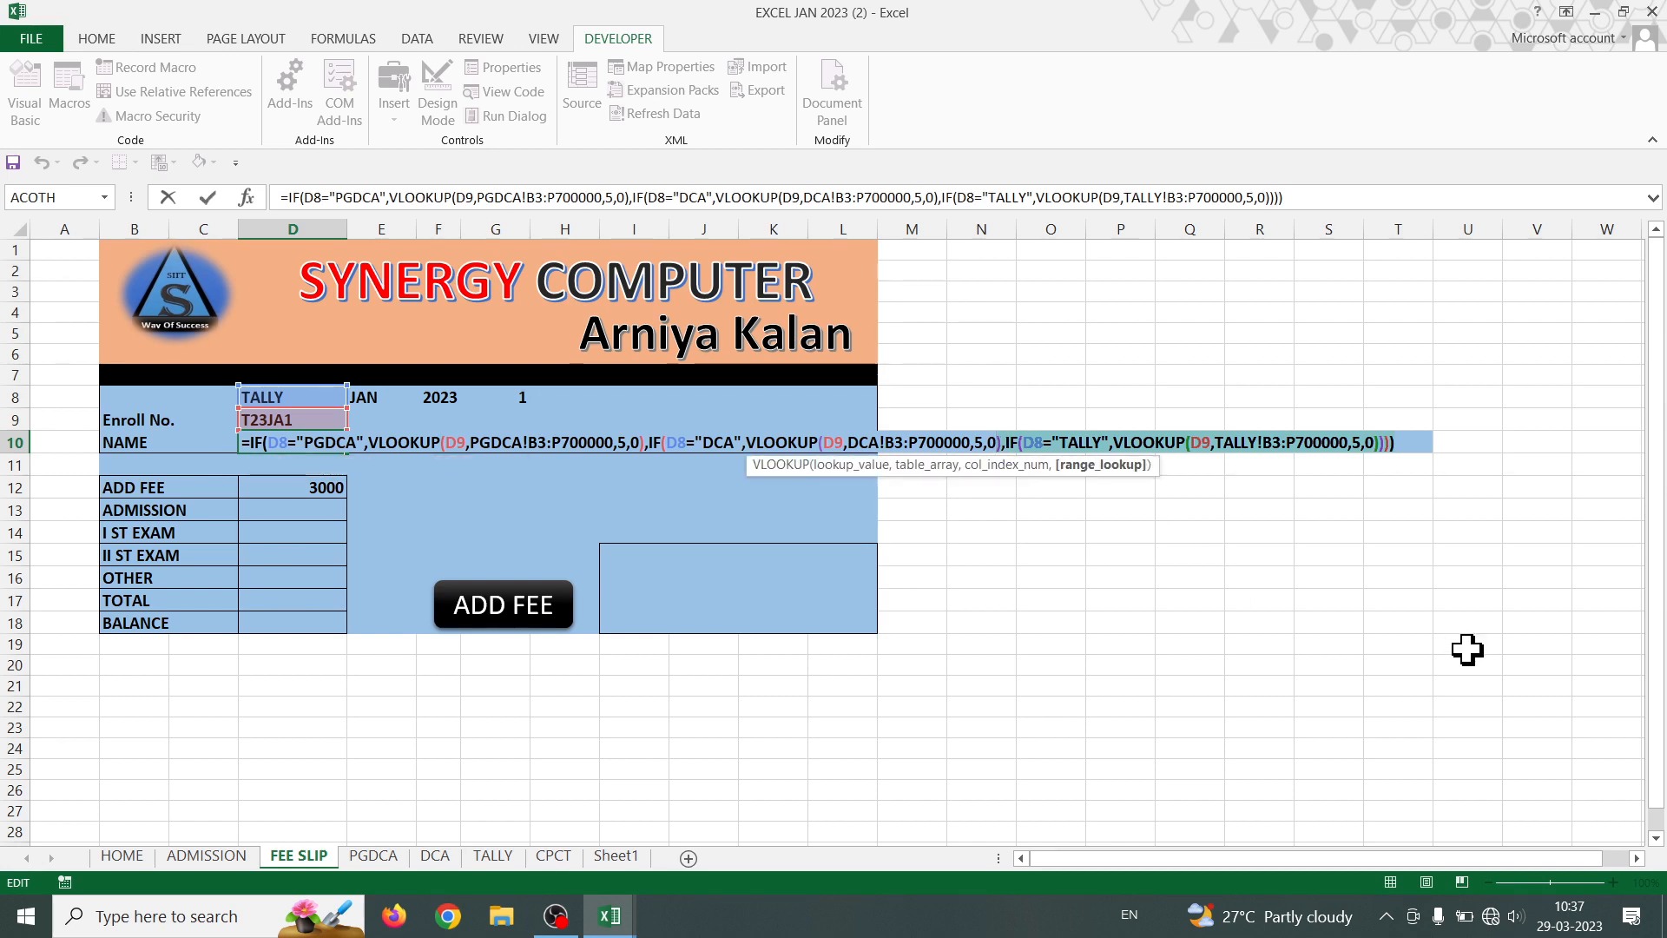
pyautogui.press('Return')
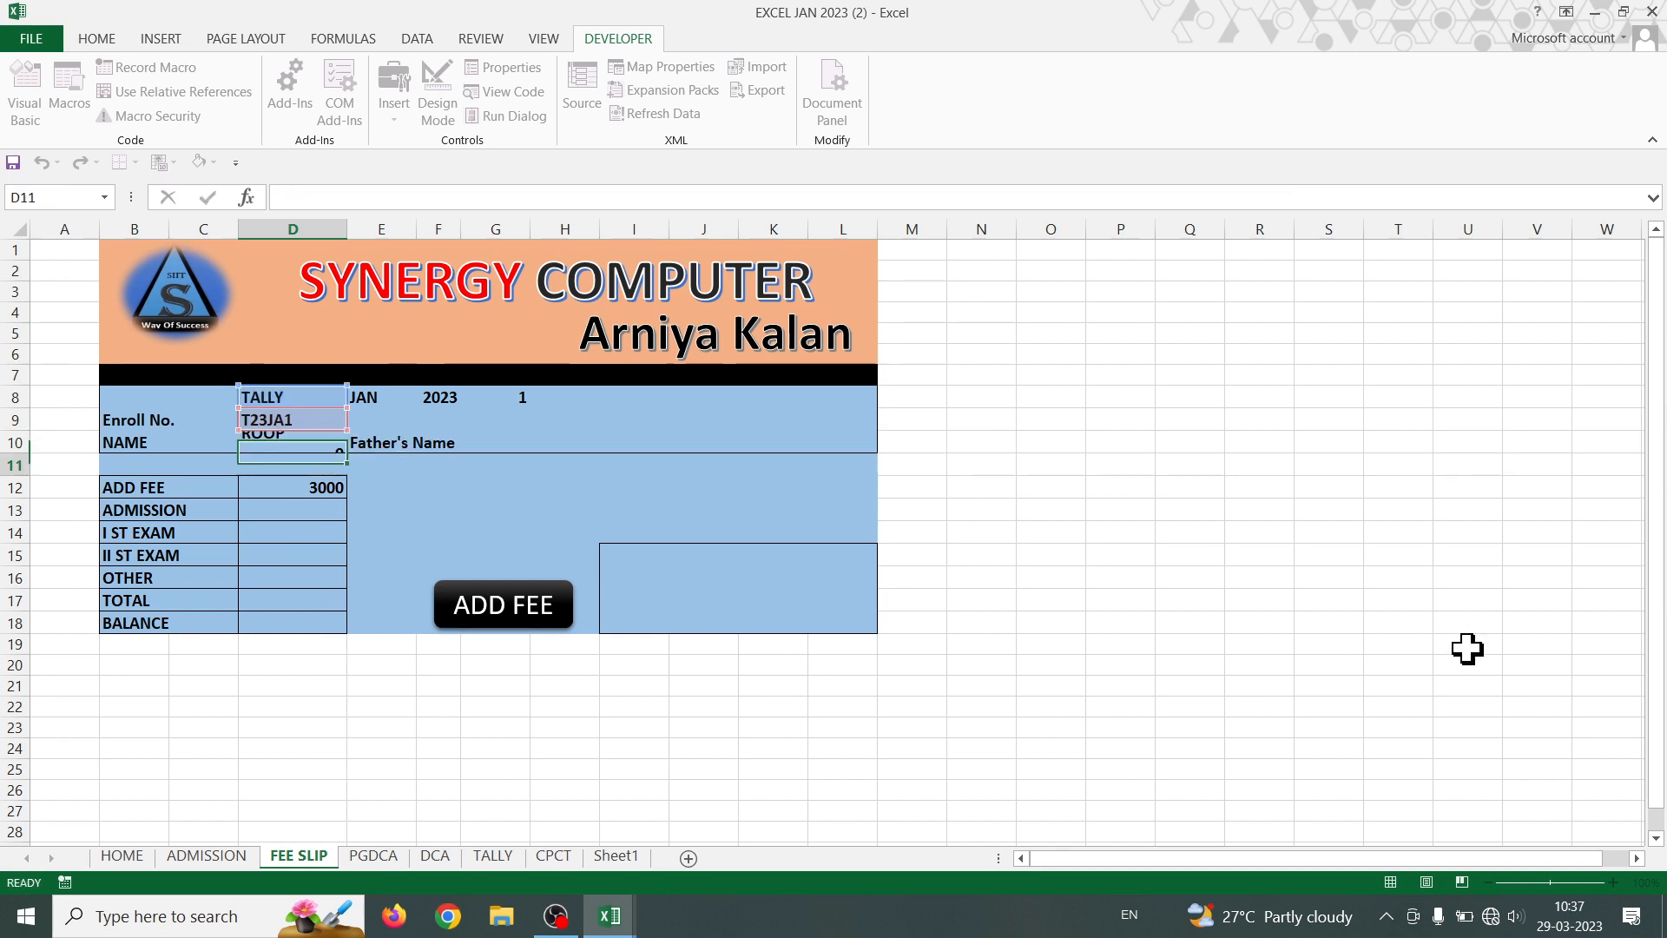
# - Paste a copy of the TALLY branch at the end of D10's formula, removing the extra brackets
pyautogui.click(287, 442)
pyautogui.doubleClick(286, 442)
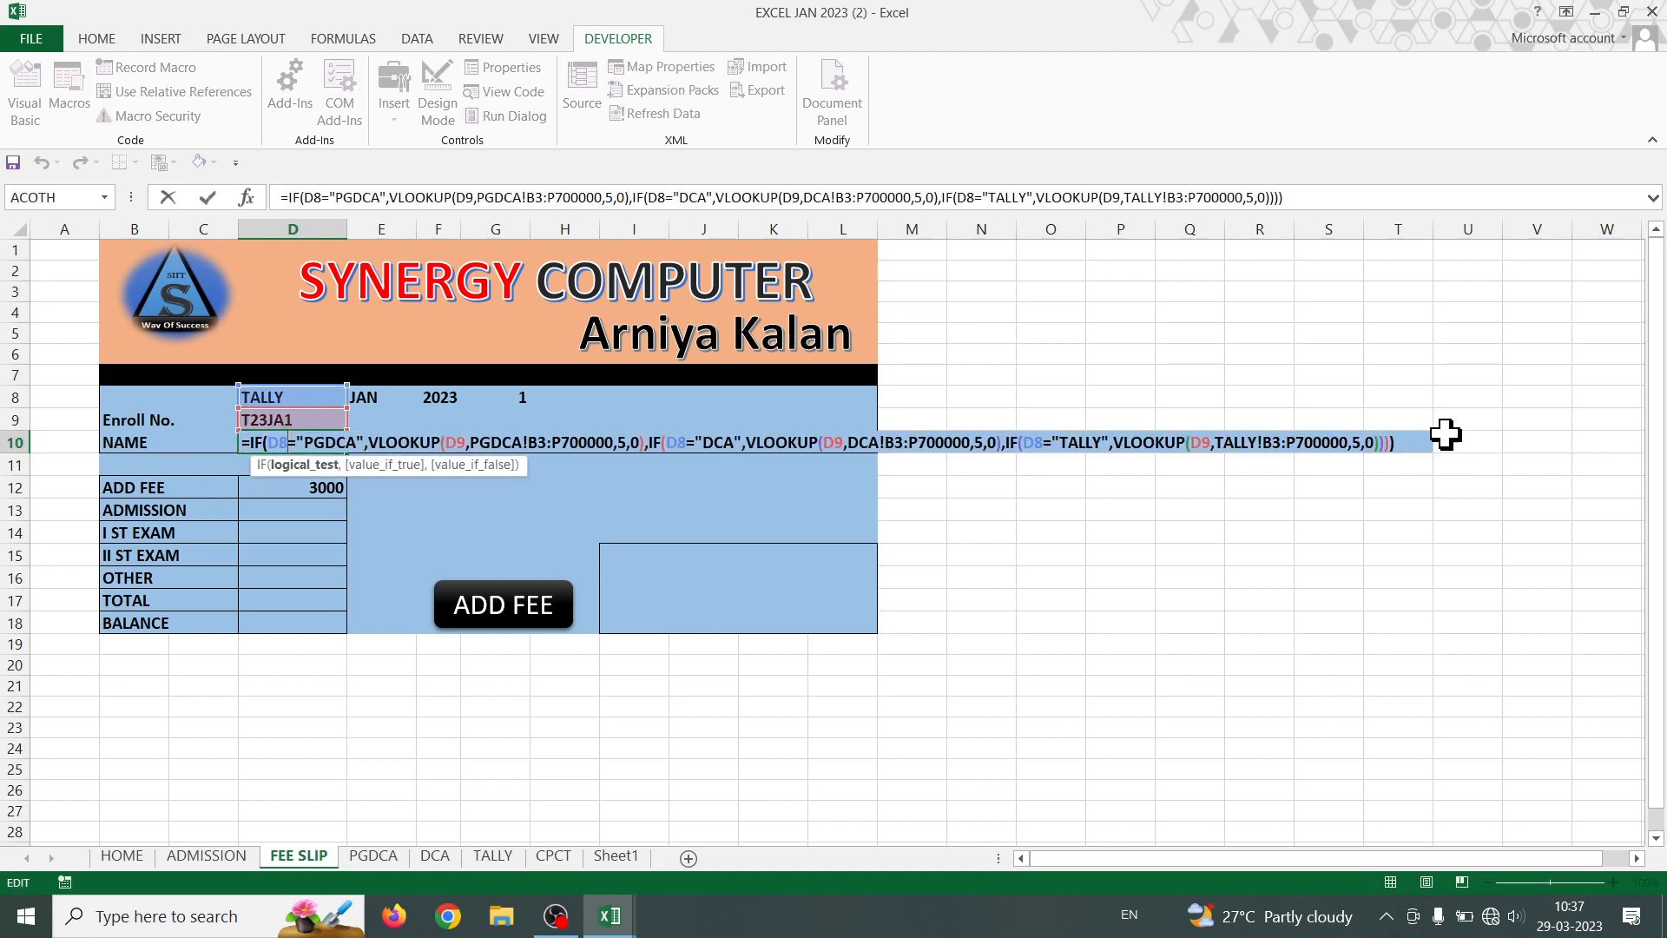
pyautogui.press('BackSpace')
pyautogui.press('BackSpace')
pyautogui.press('BackSpace')
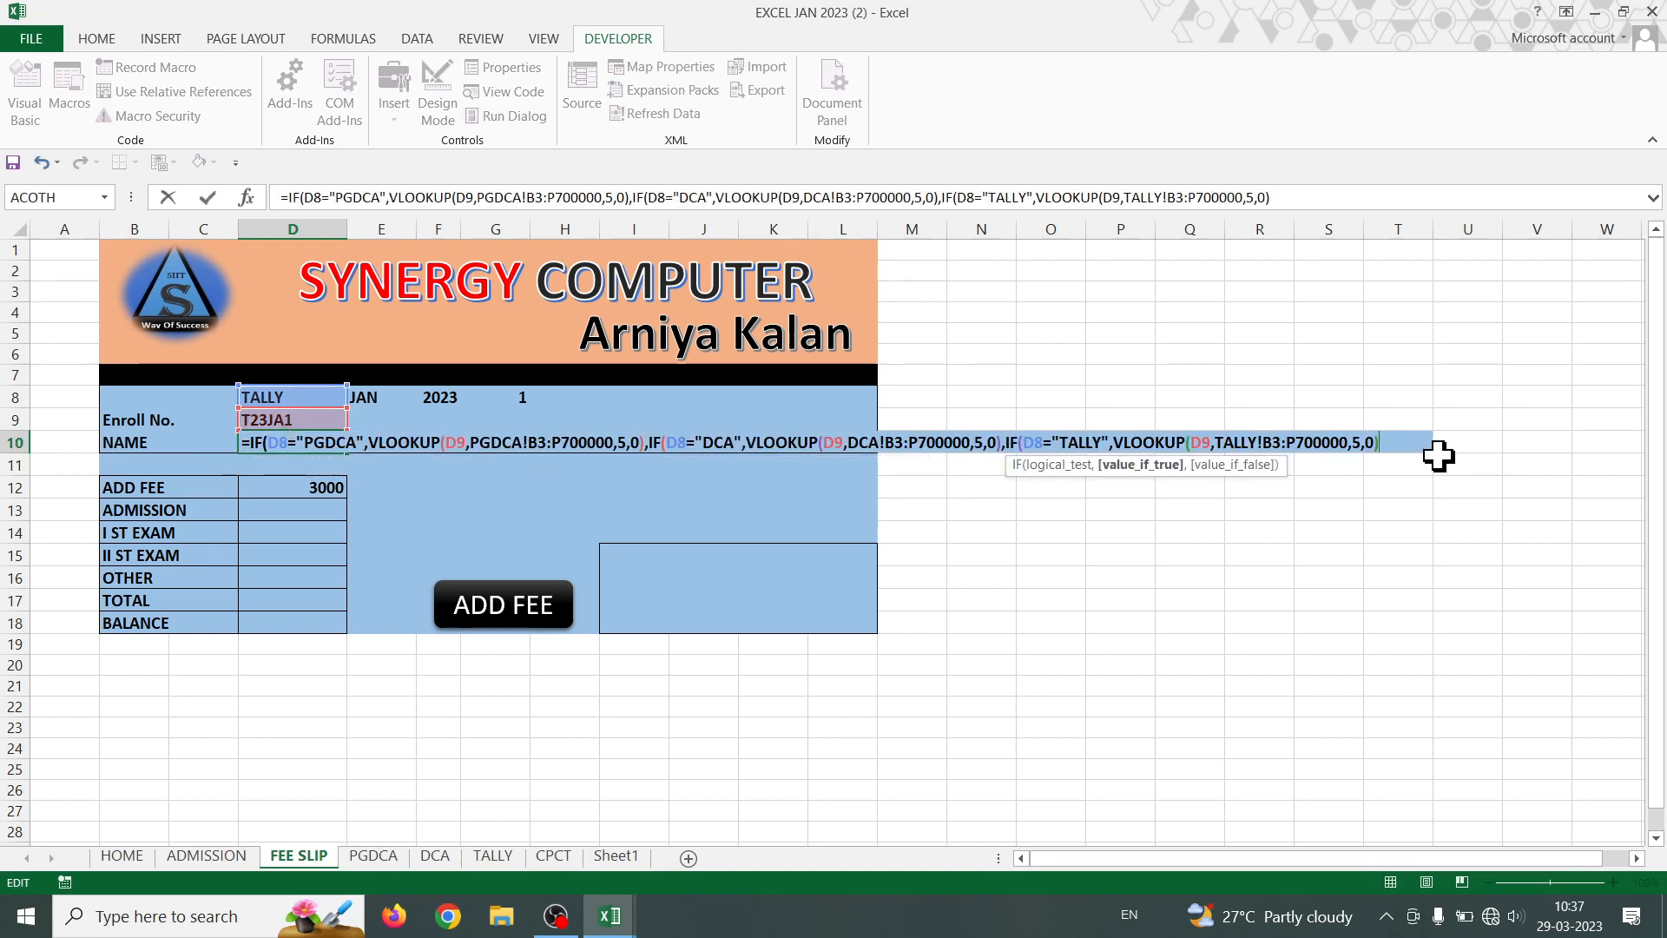
pyautogui.hotkey('ctrl', 'v')
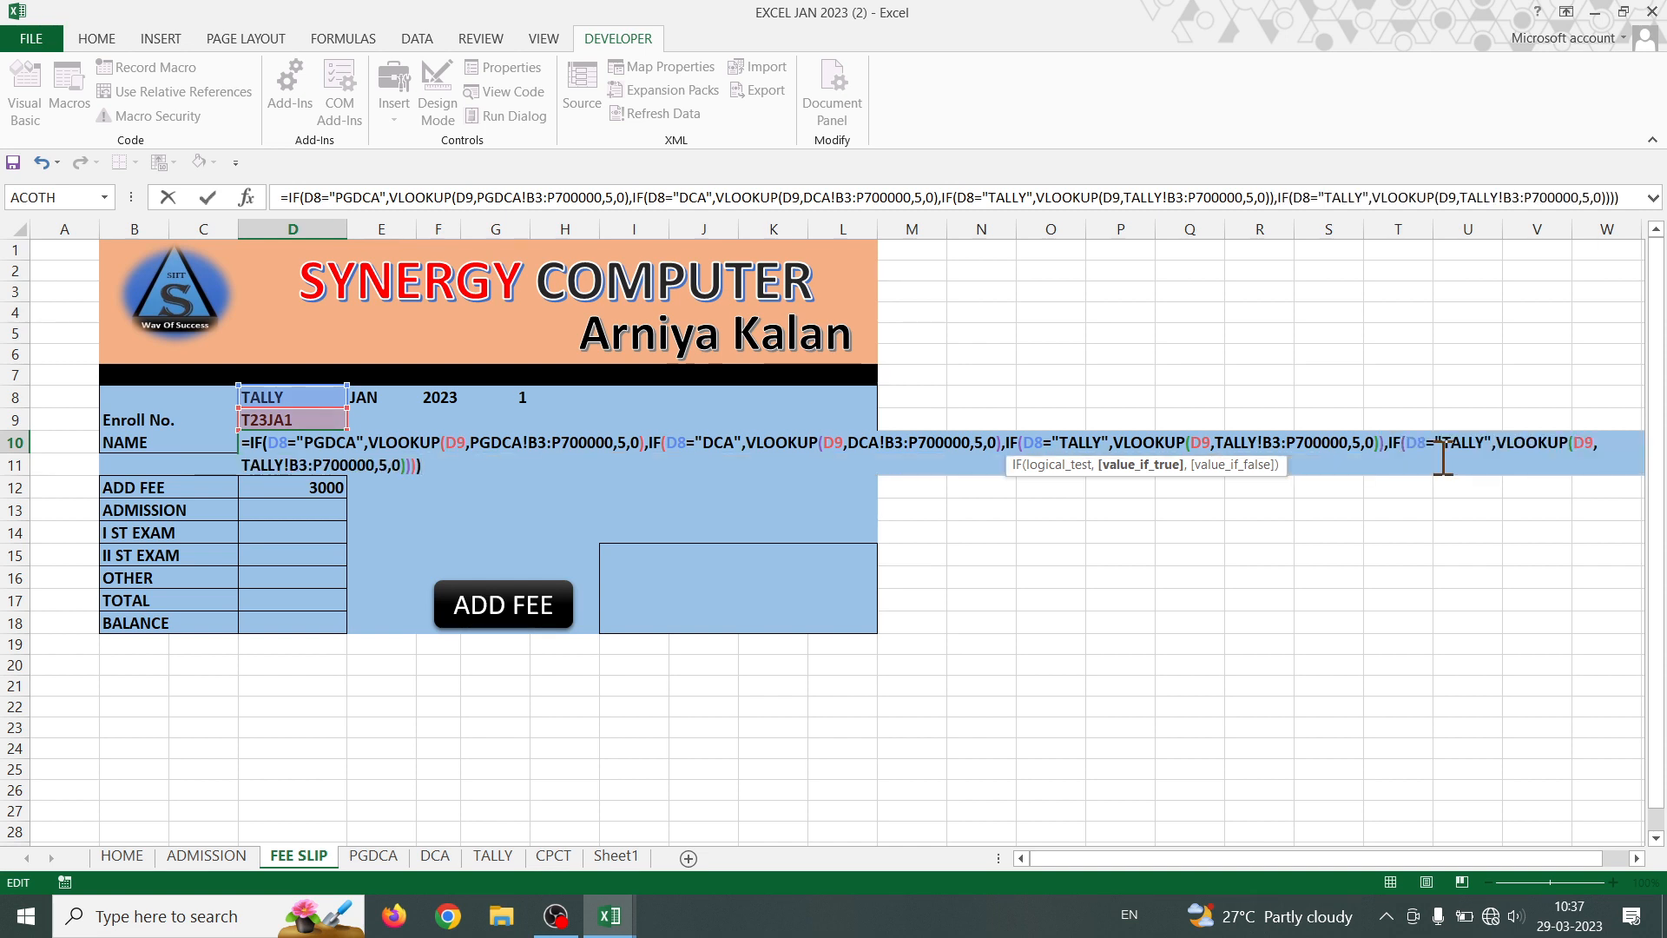
pyautogui.click(1386, 445)
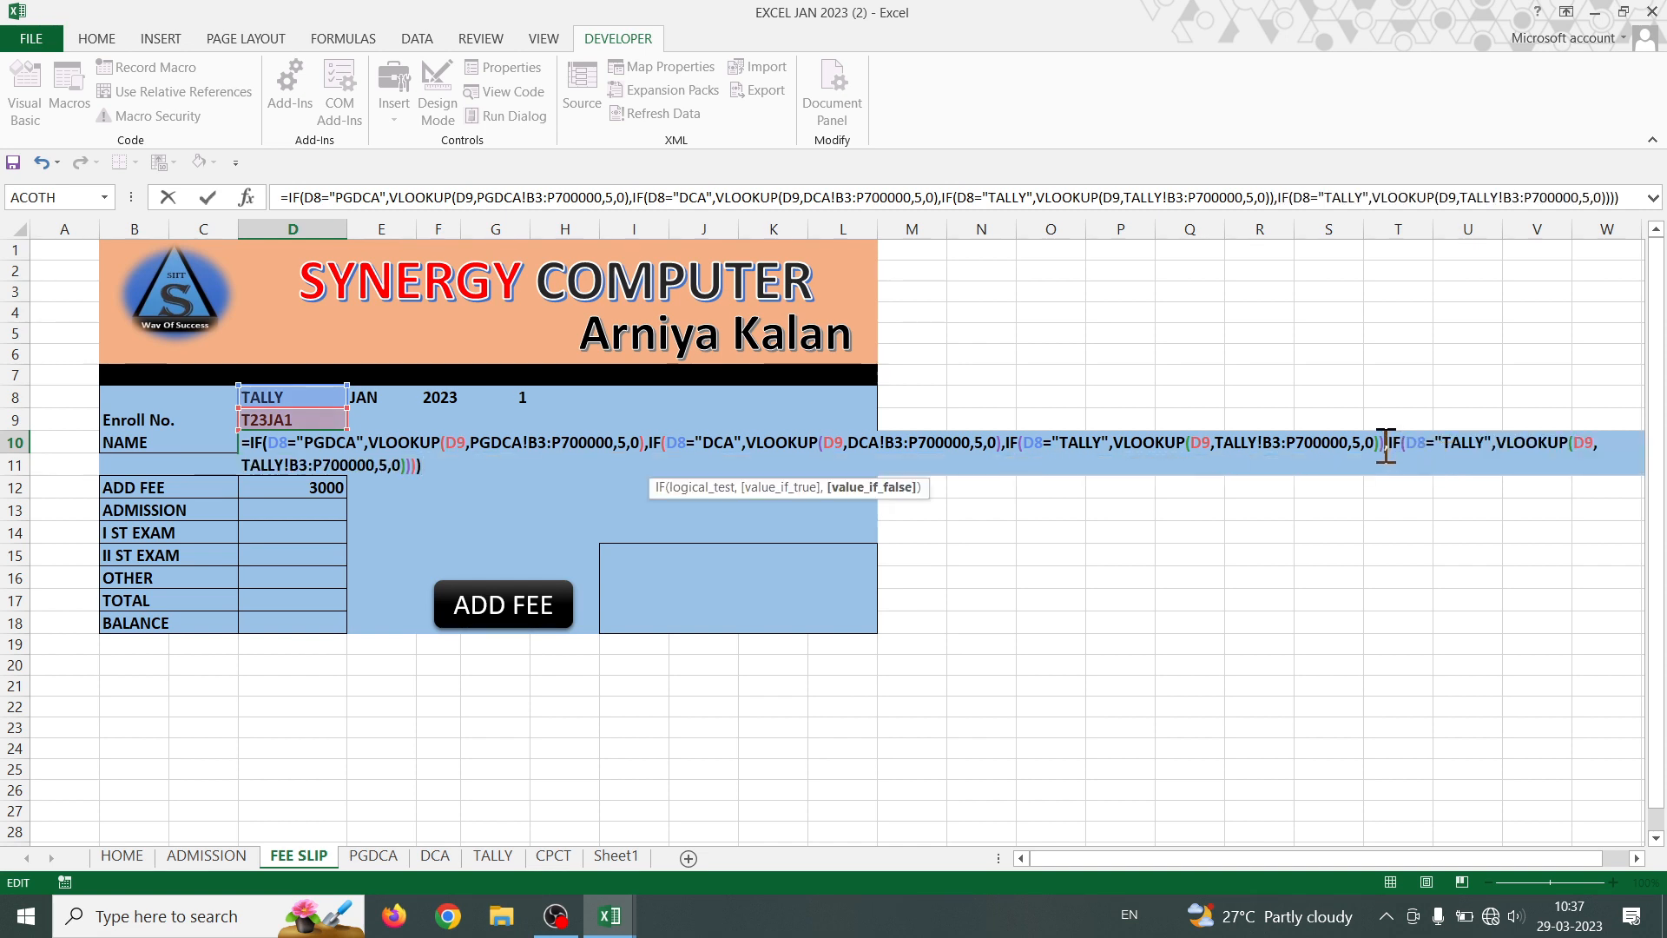
pyautogui.press('BackSpace')
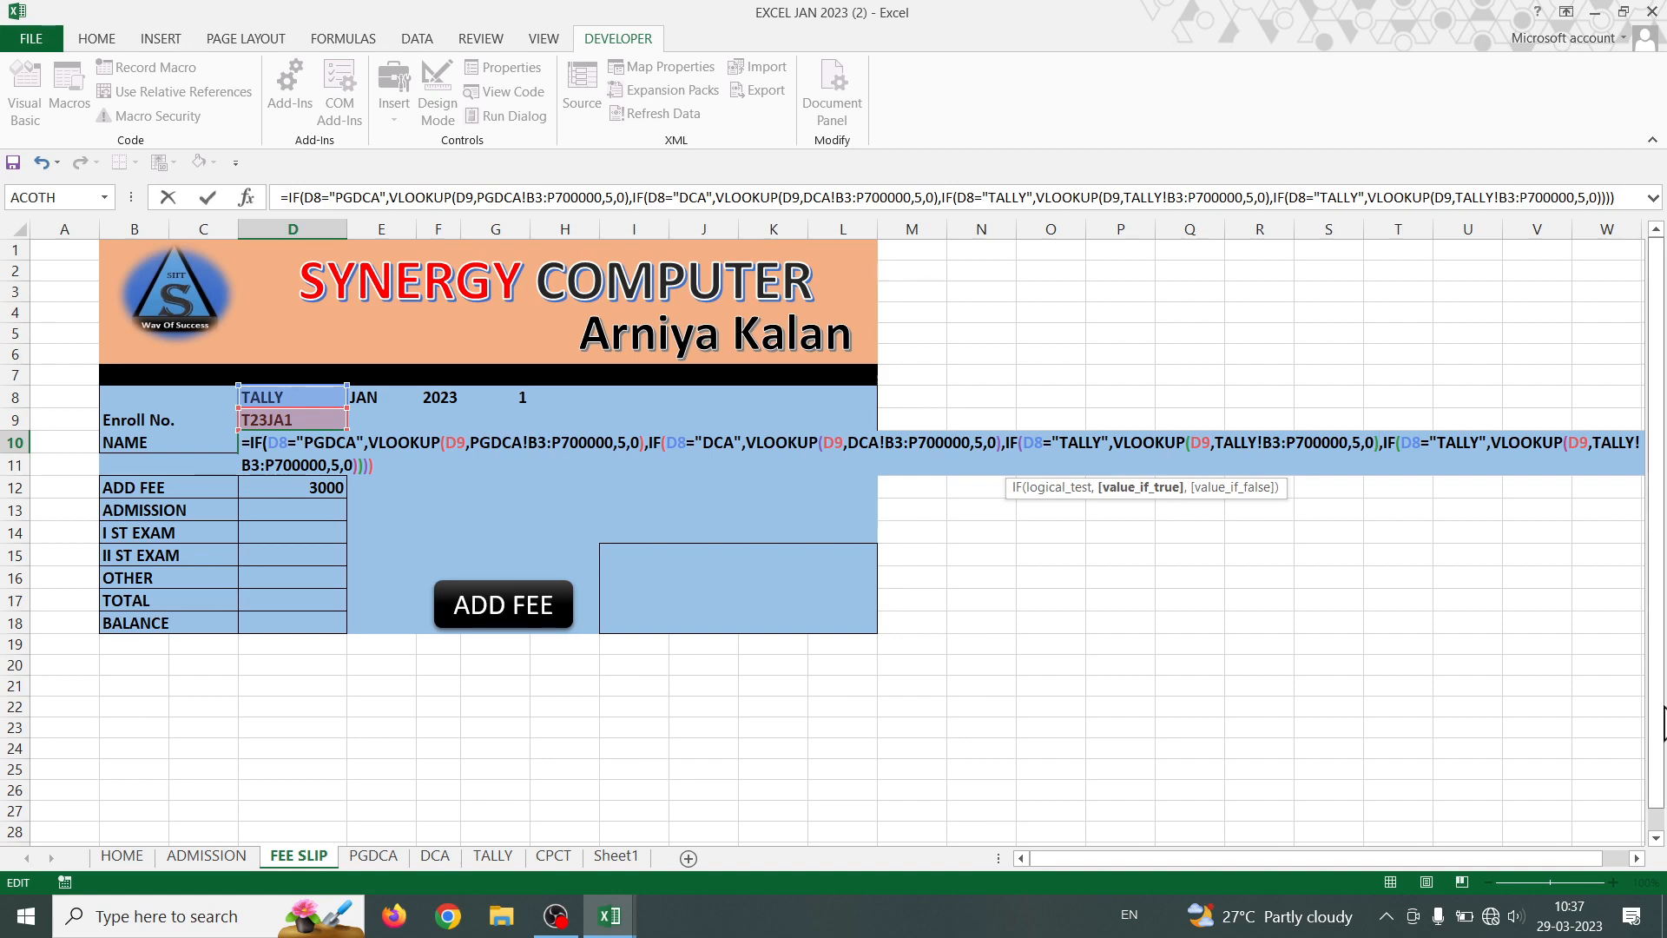
pyautogui.click(1636, 859)
pyautogui.click(1637, 859)
pyautogui.click(1637, 859)
pyautogui.click(1637, 858)
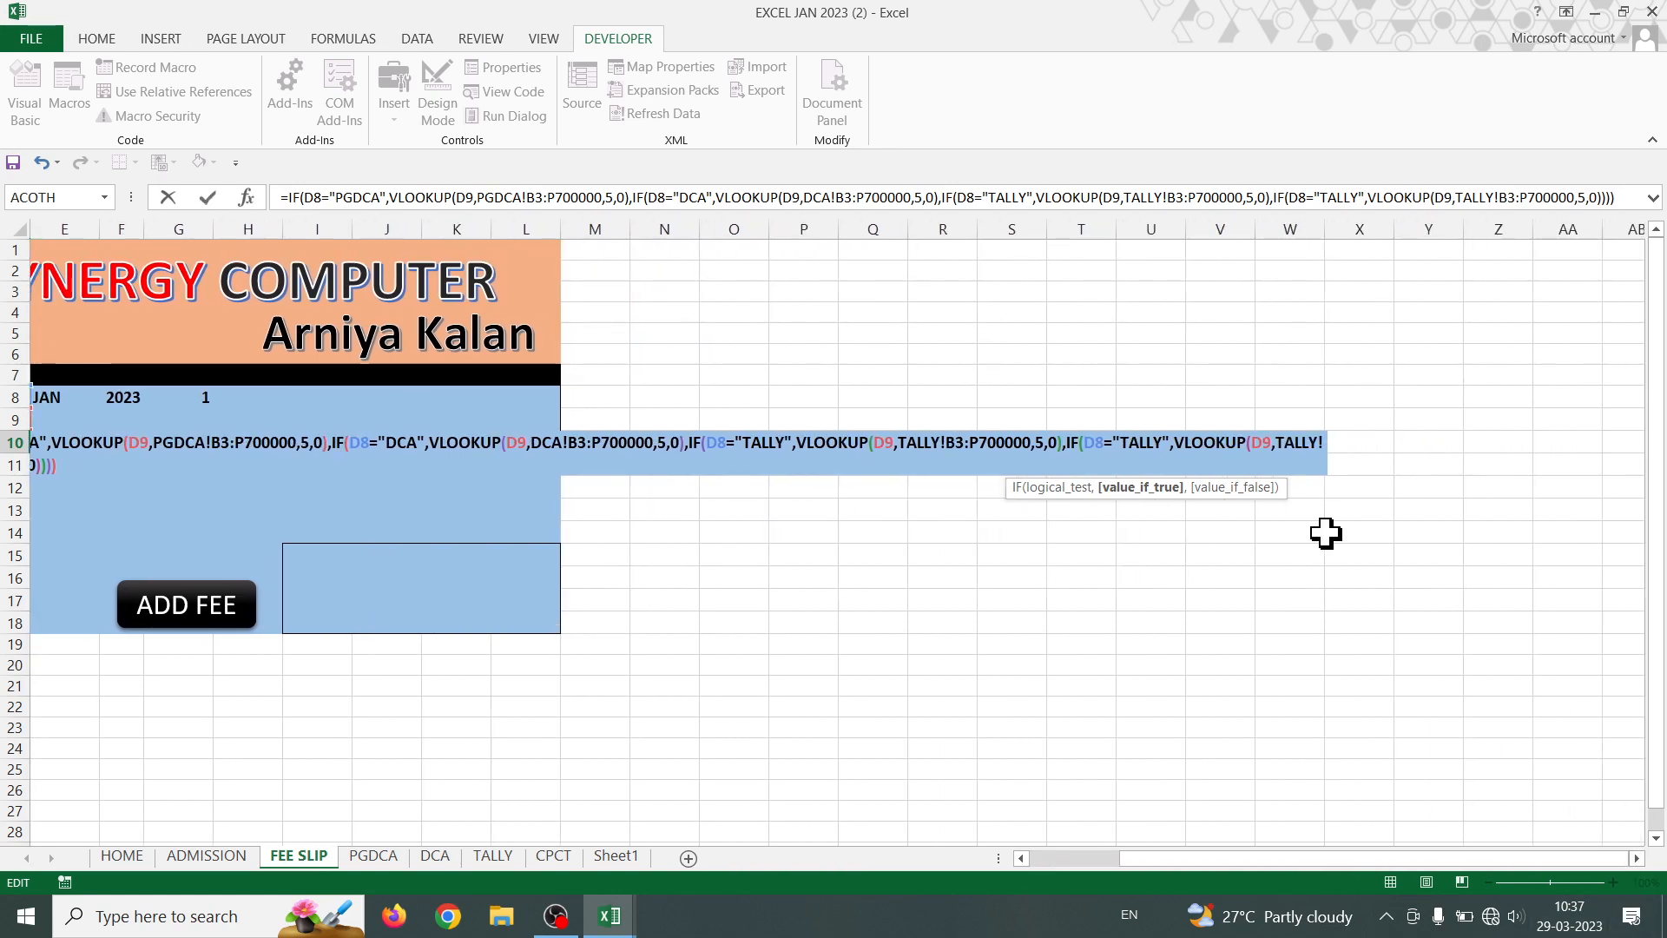
pyautogui.click(1020, 858)
pyautogui.click(1020, 859)
pyautogui.click(1020, 859)
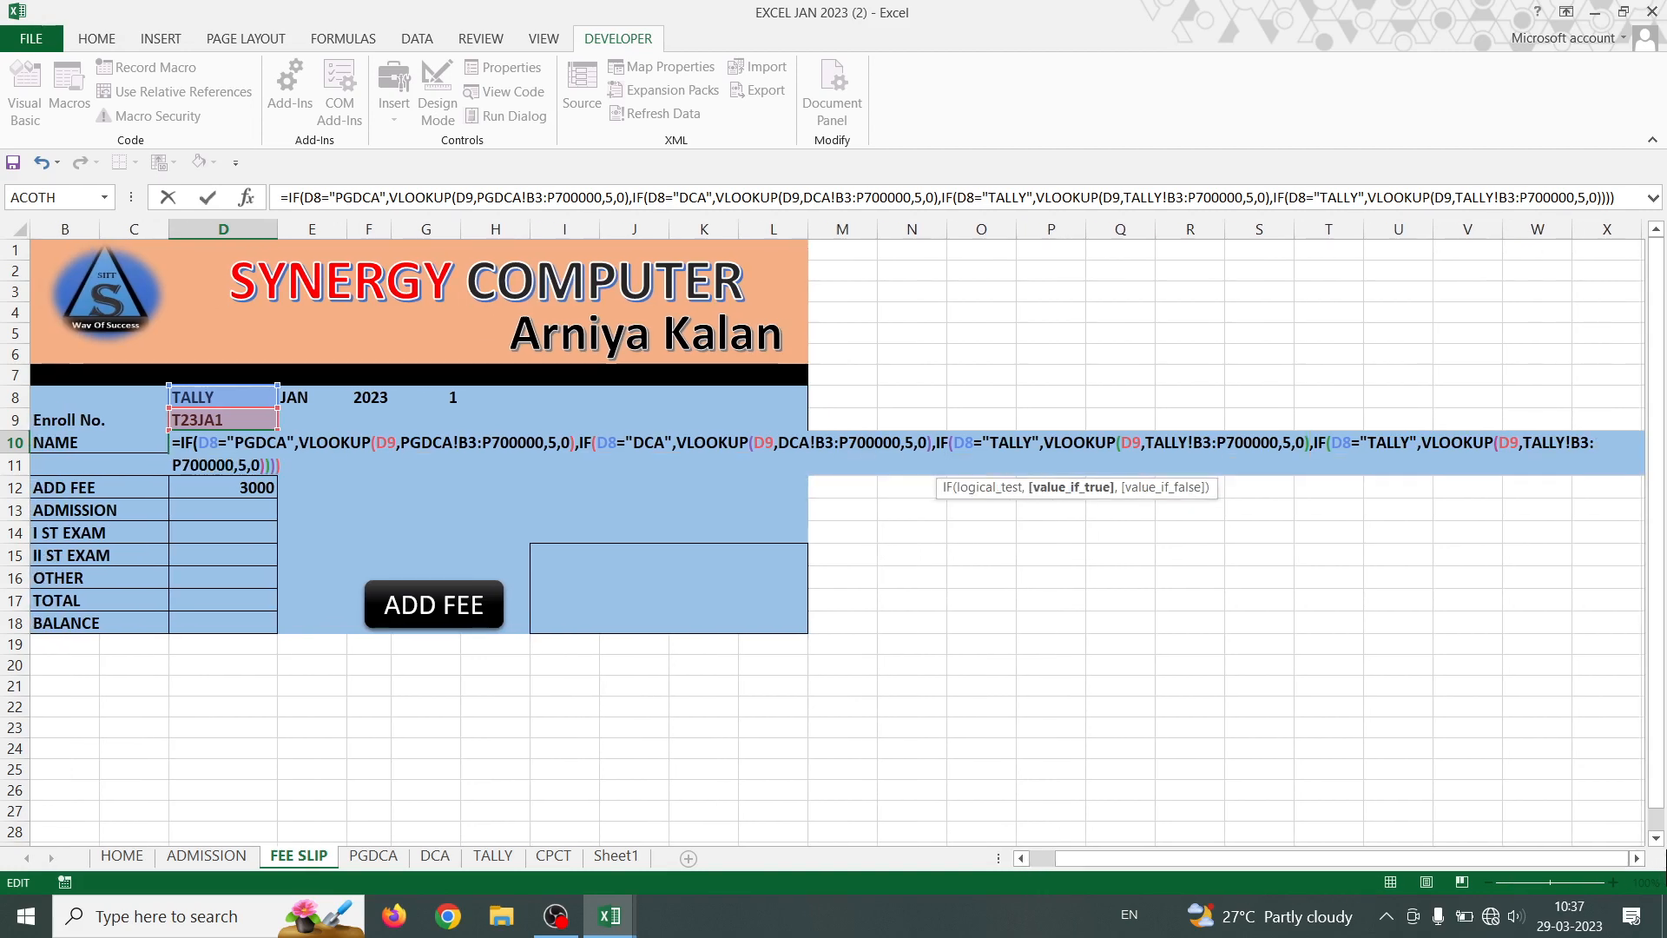
pyautogui.click(1637, 858)
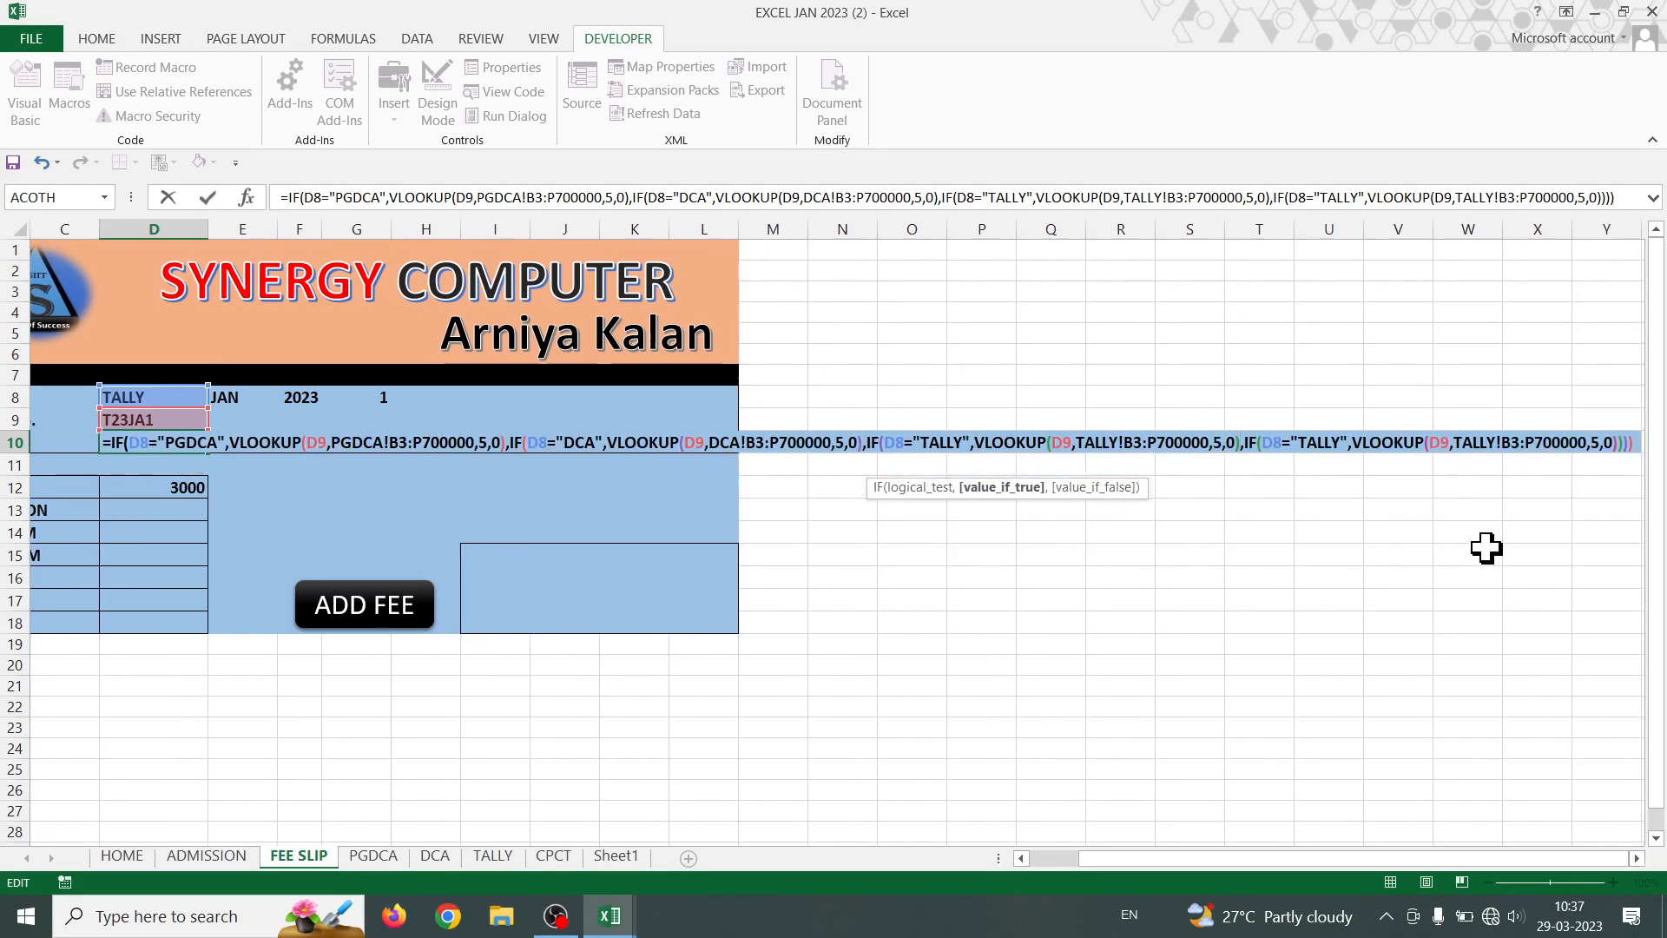
# - Change the new branch to test D8="CPCT" and look up CPCT!B3:P700000, then commit
pyautogui.click(1342, 442)
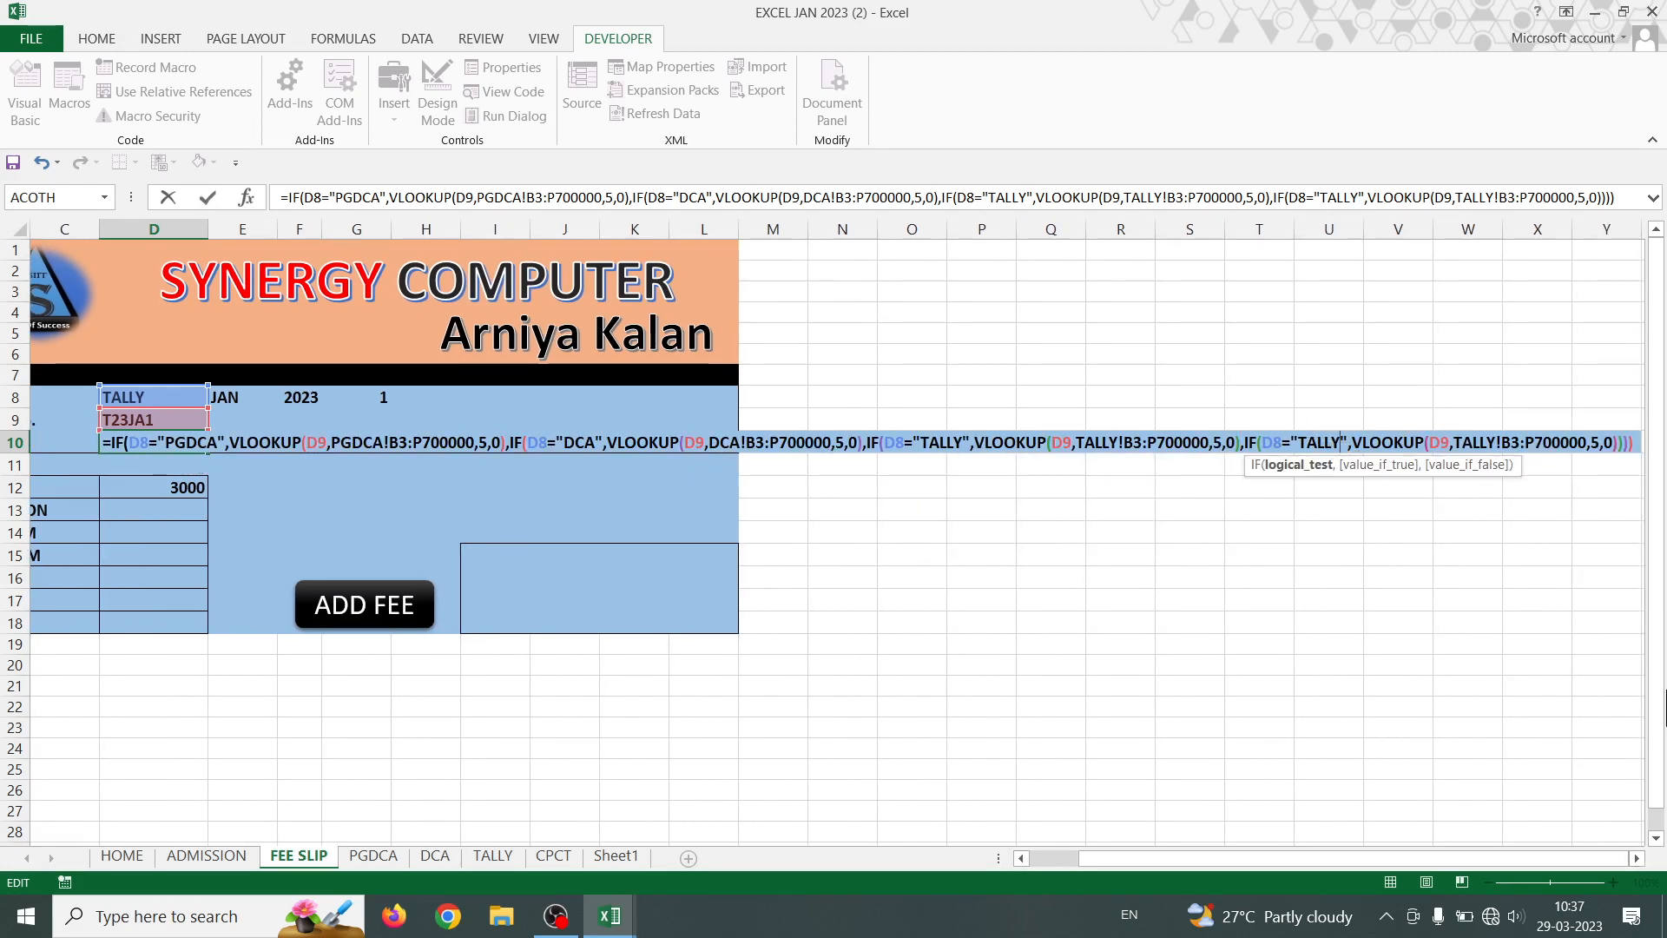
pyautogui.press('BackSpace')
pyautogui.press('BackSpace')
pyautogui.press('BackSpace')
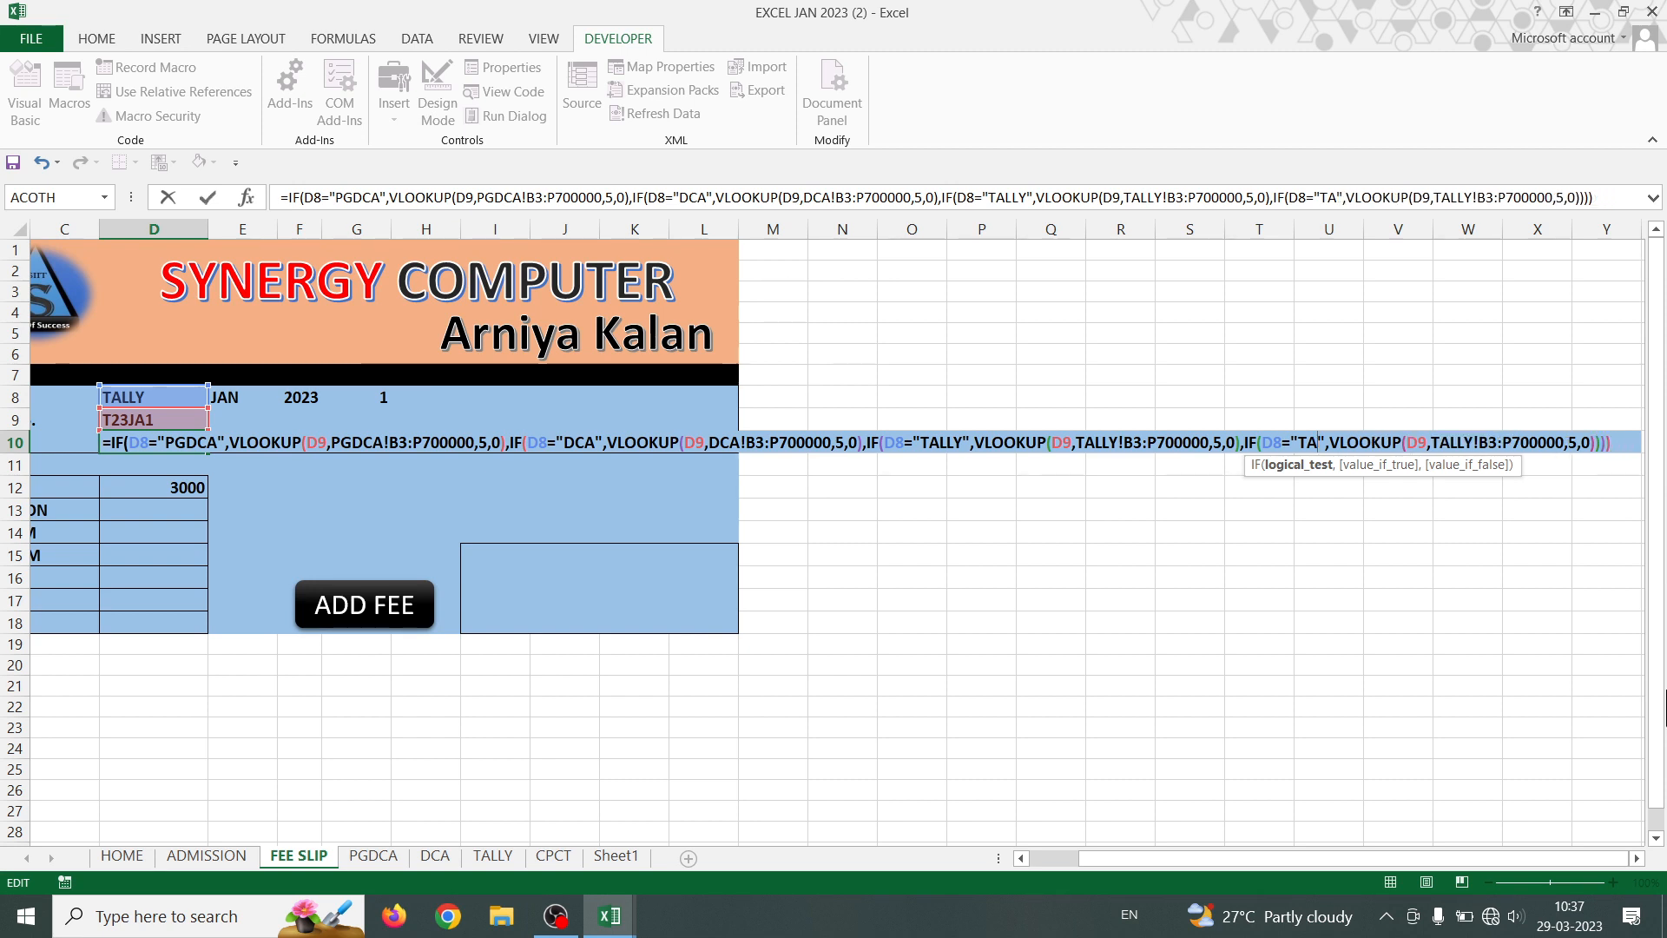
pyautogui.press('BackSpace')
pyautogui.press('BackSpace')
pyautogui.write('CPC')
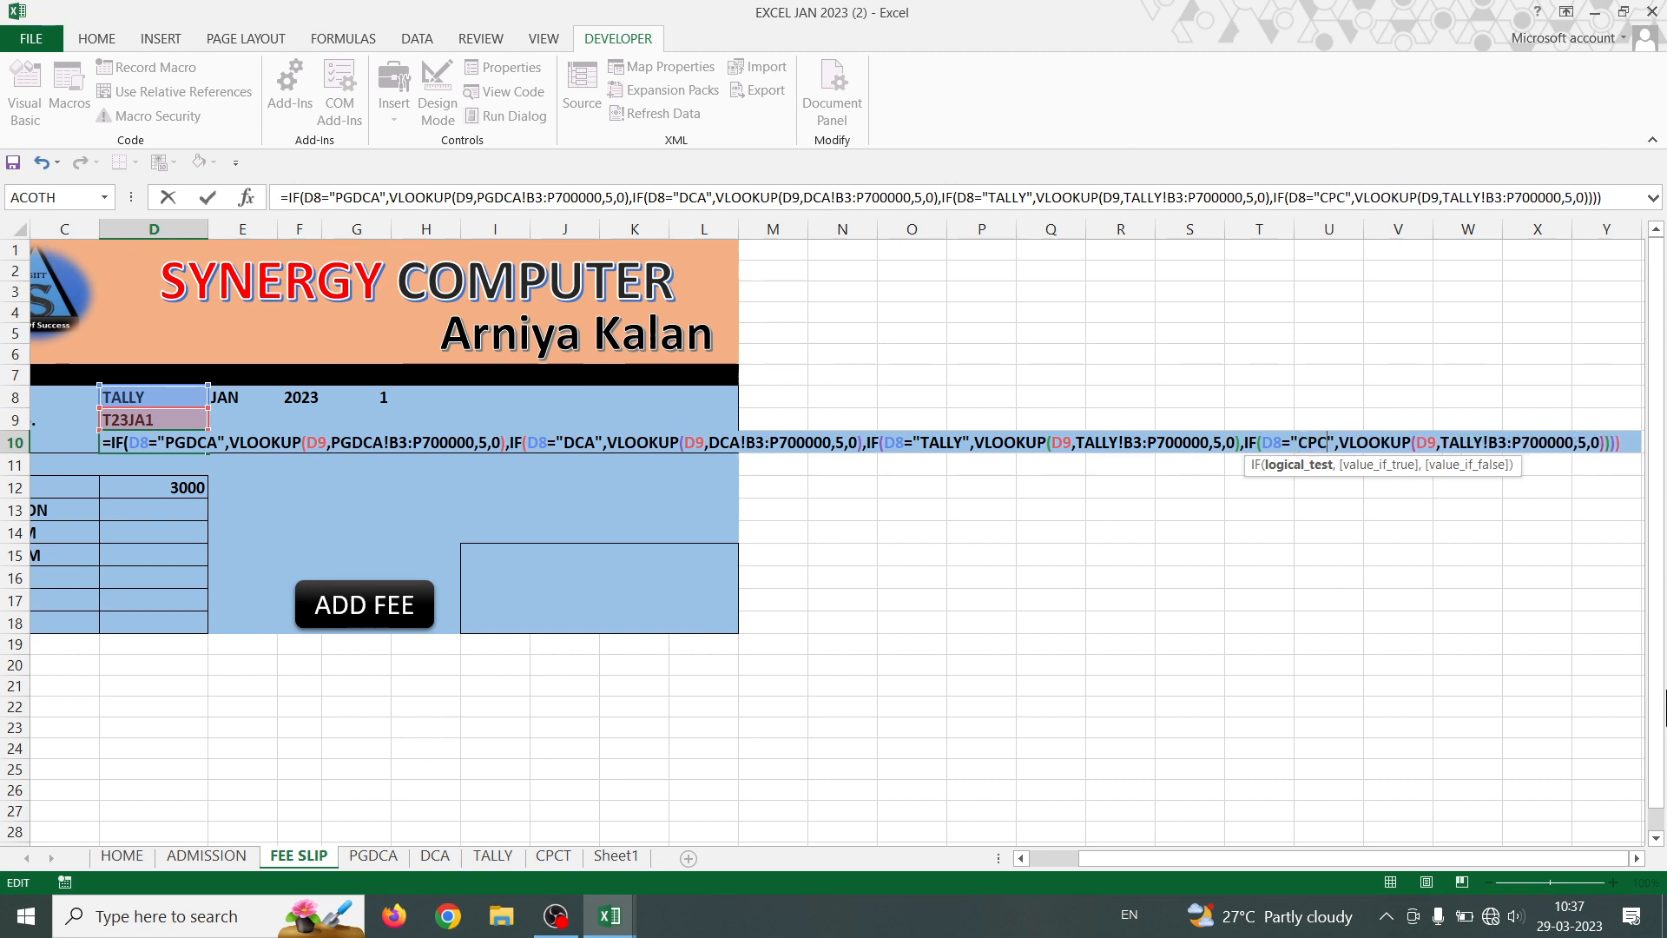
pyautogui.write('T')
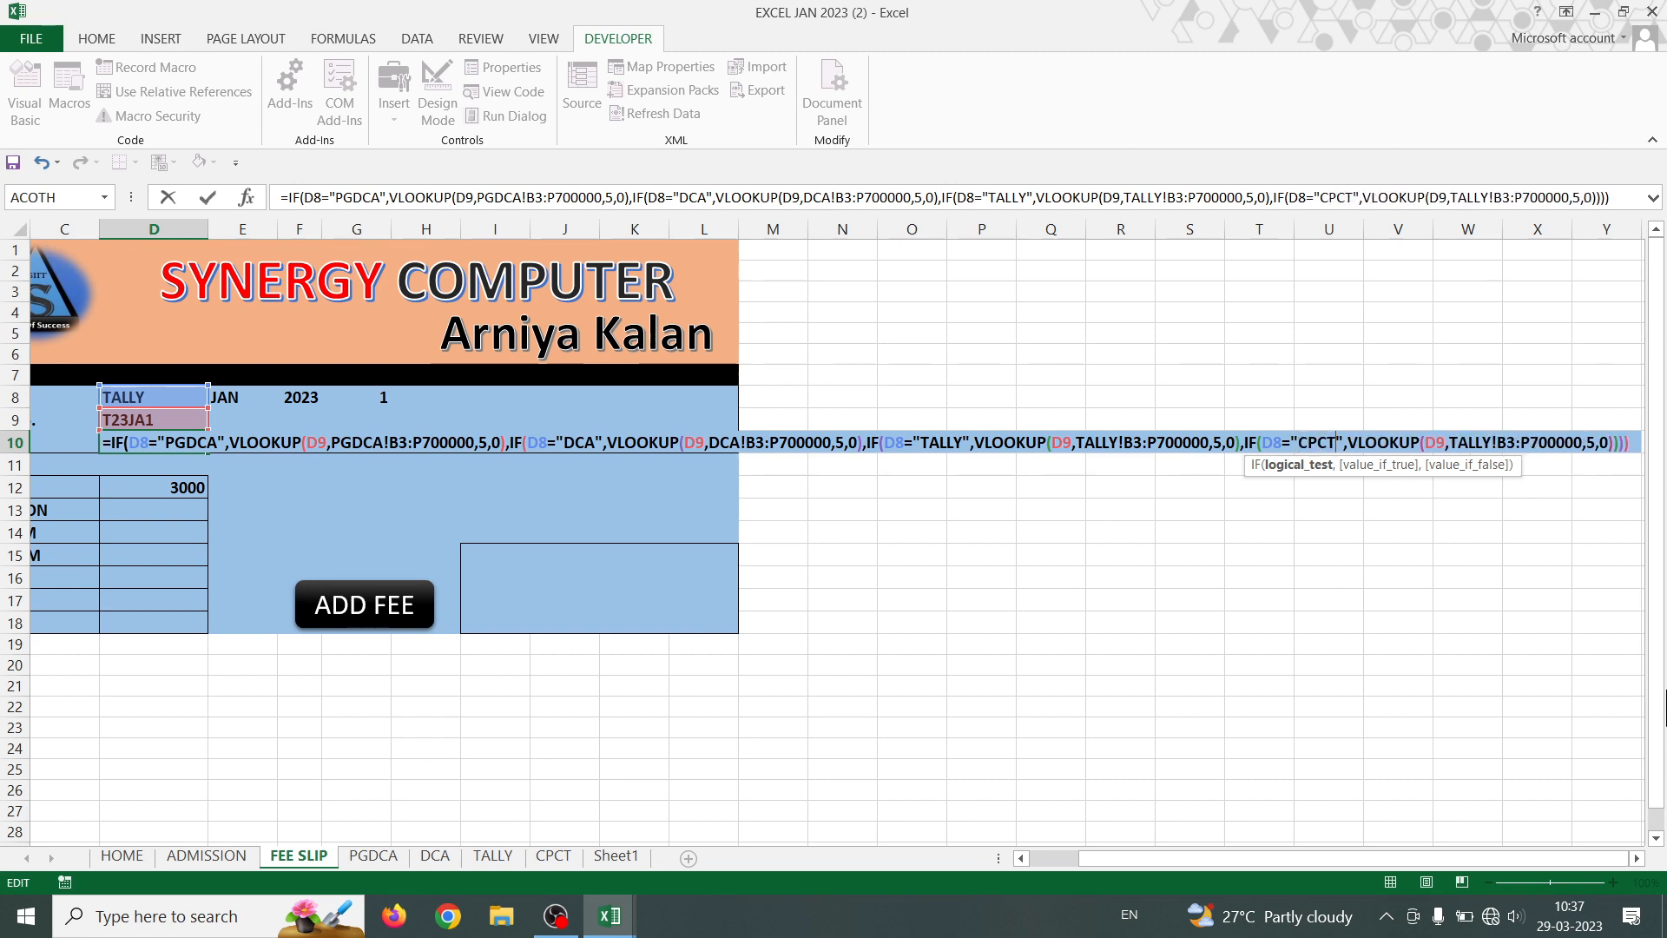
pyautogui.click(1488, 441)
pyautogui.press('BackSpace')
pyautogui.press('BackSpace')
pyautogui.press('BackSpace')
pyautogui.press('BackSpace')
pyautogui.press('BackSpace')
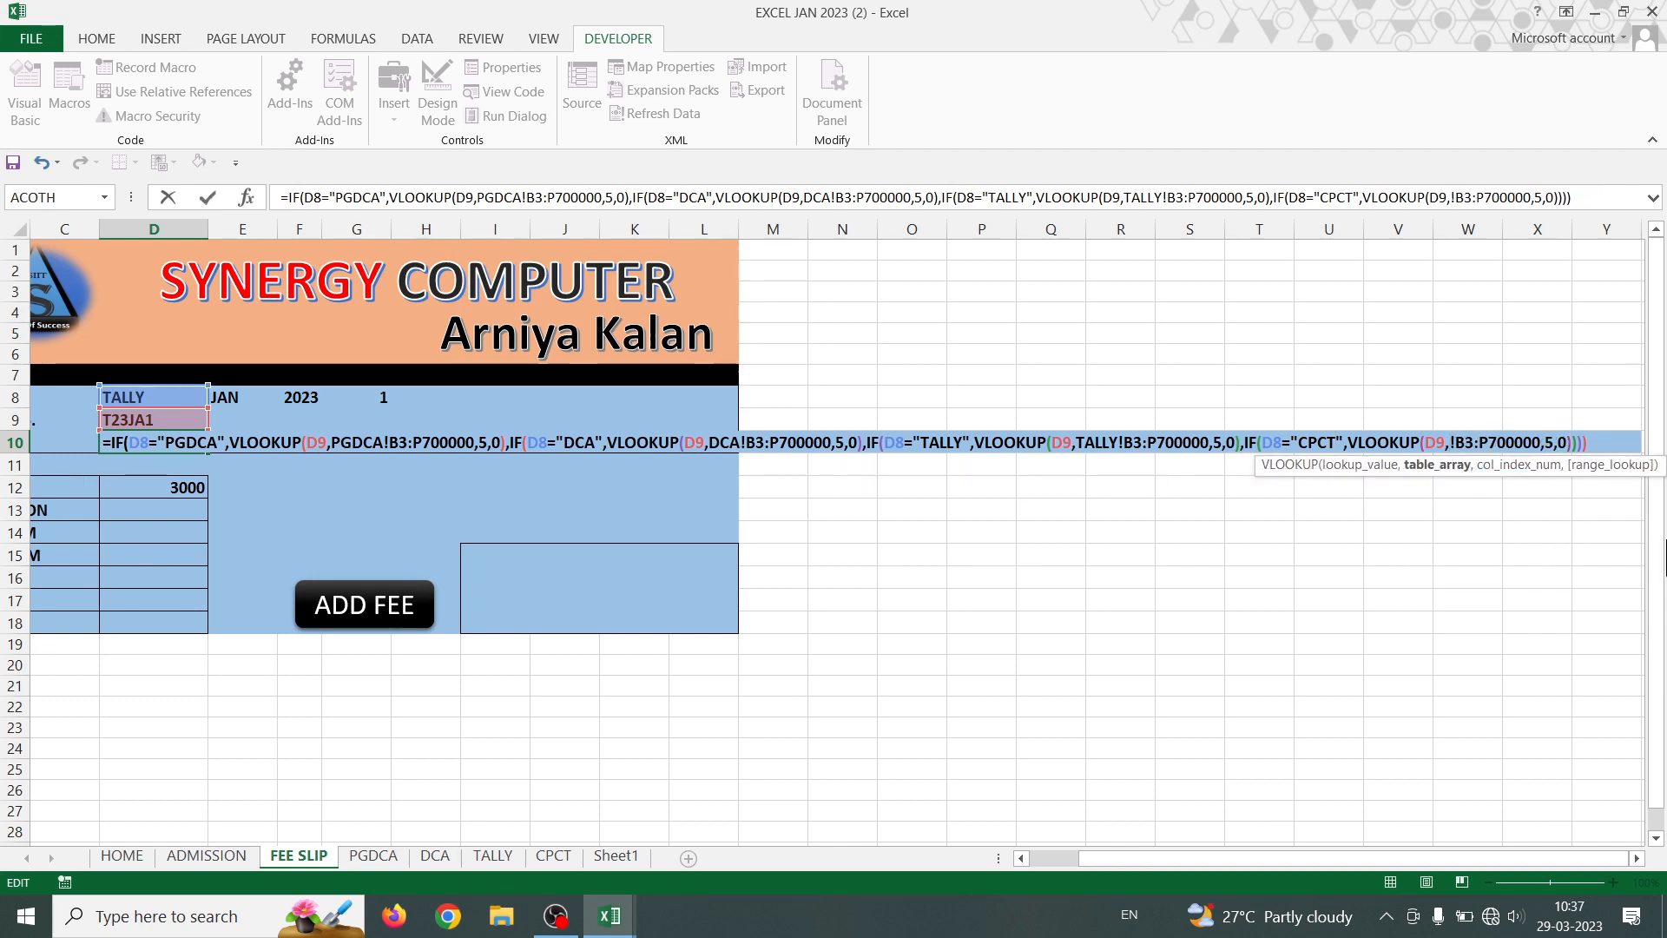
pyautogui.write('CPCT')
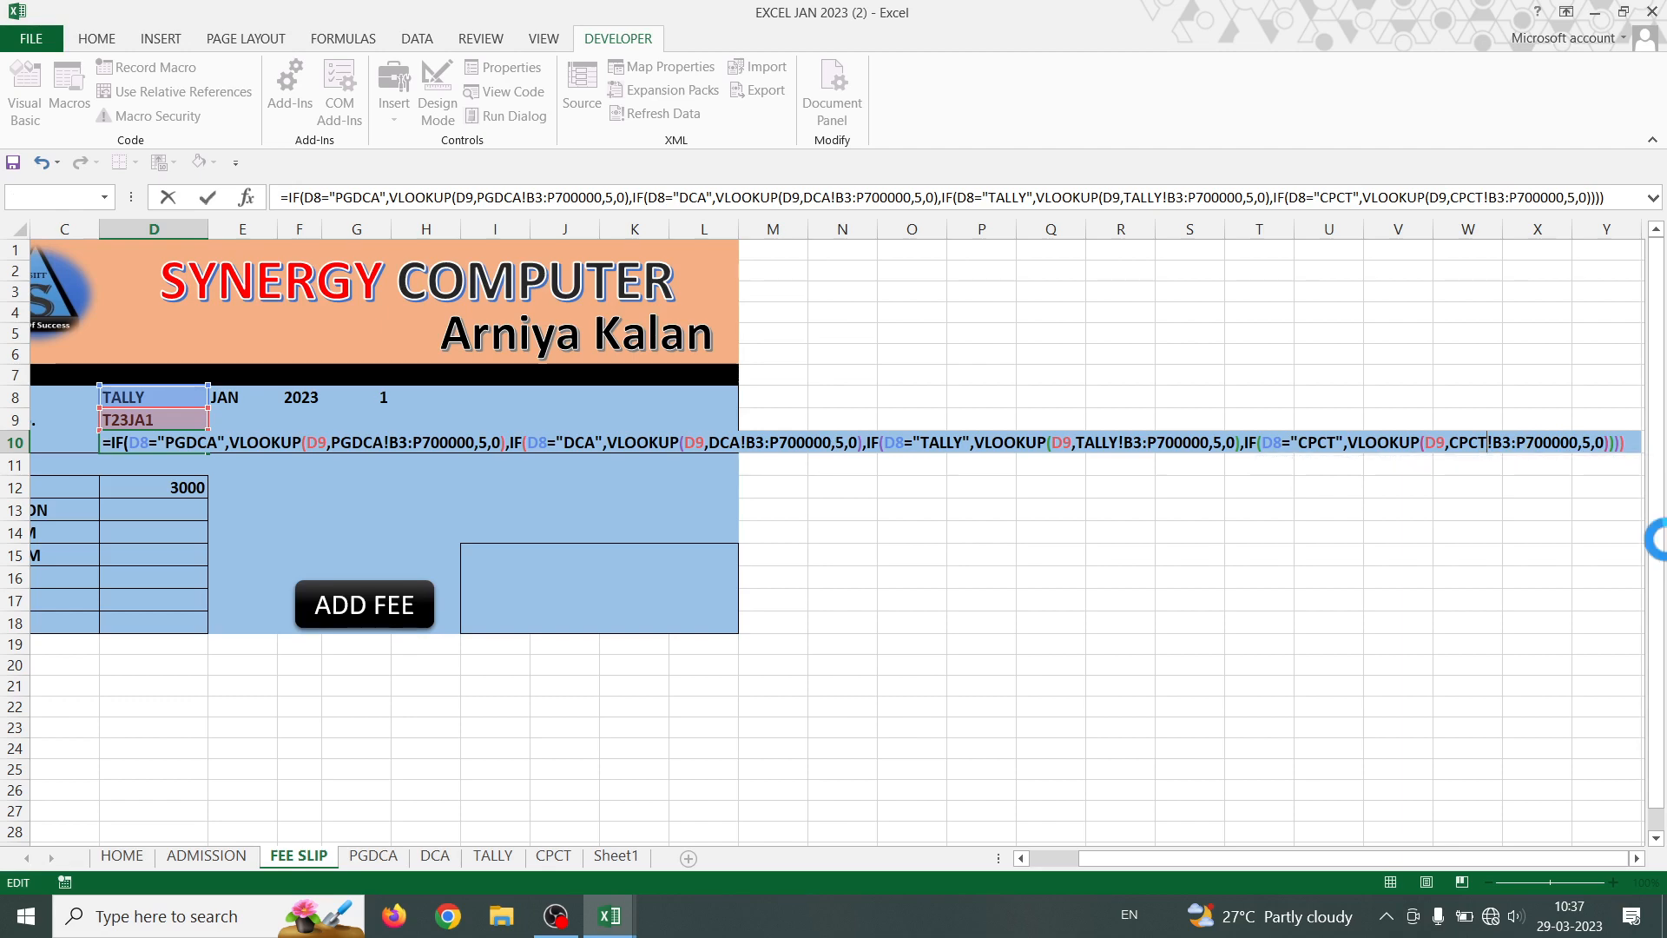
pyautogui.press('Return')
pyautogui.press('Return')
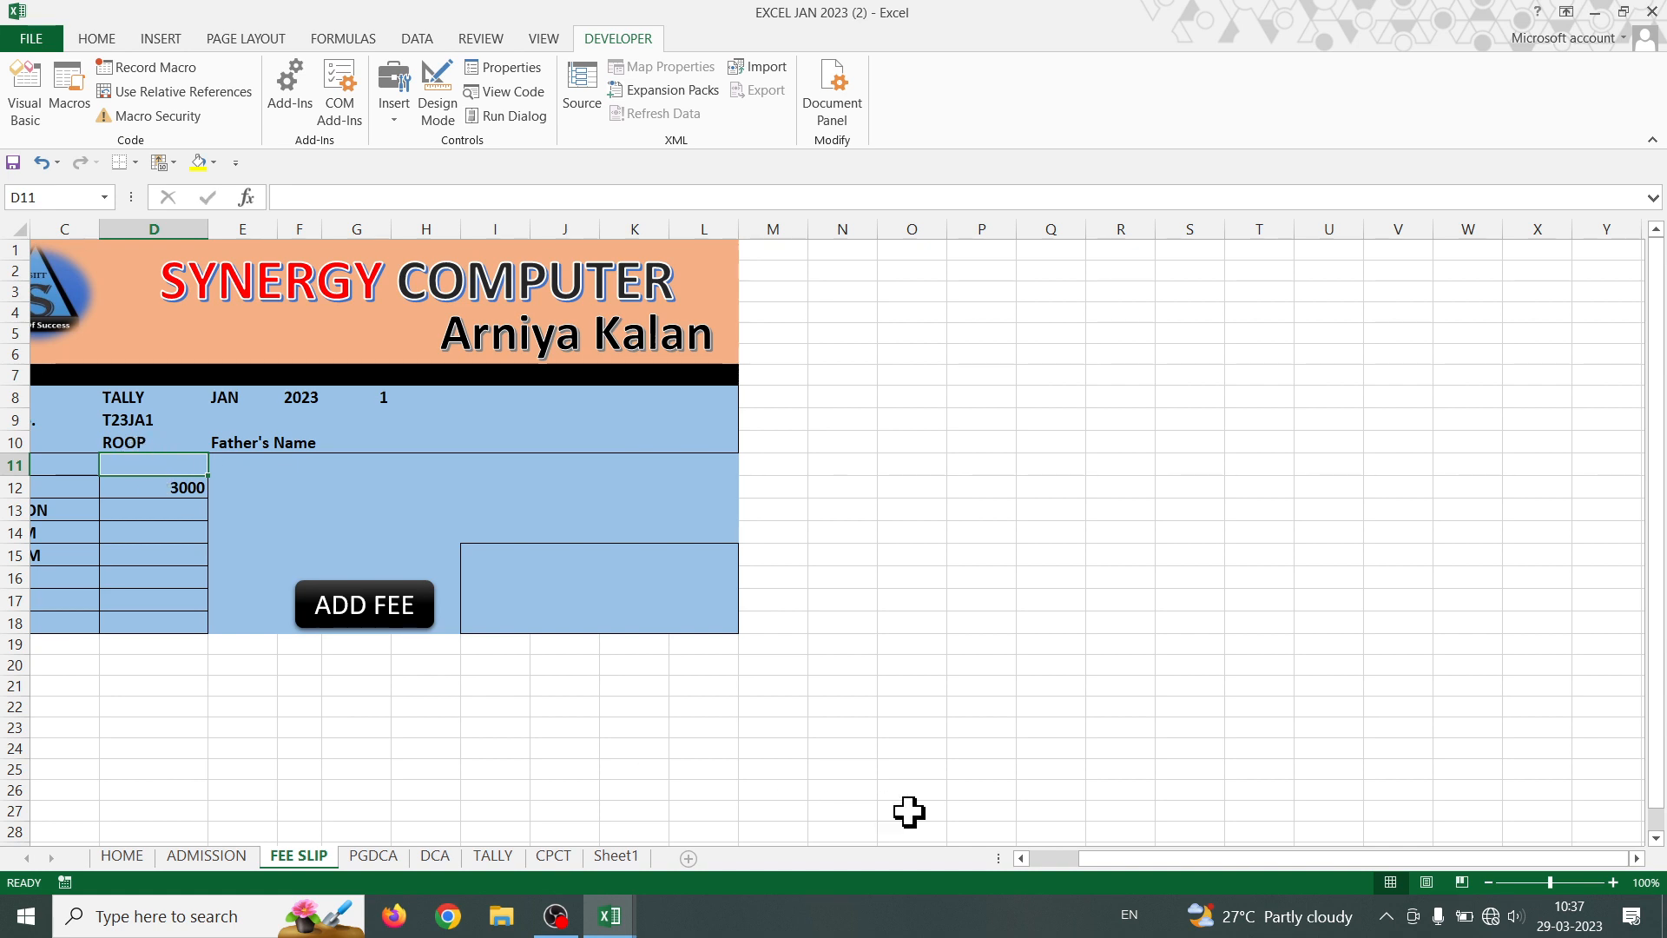
# - Set D8's course to DCA to test the NAME lookup
pyautogui.click(1153, 863)
pyautogui.moveTo(1153, 863); pyautogui.dragTo(1046, 870)
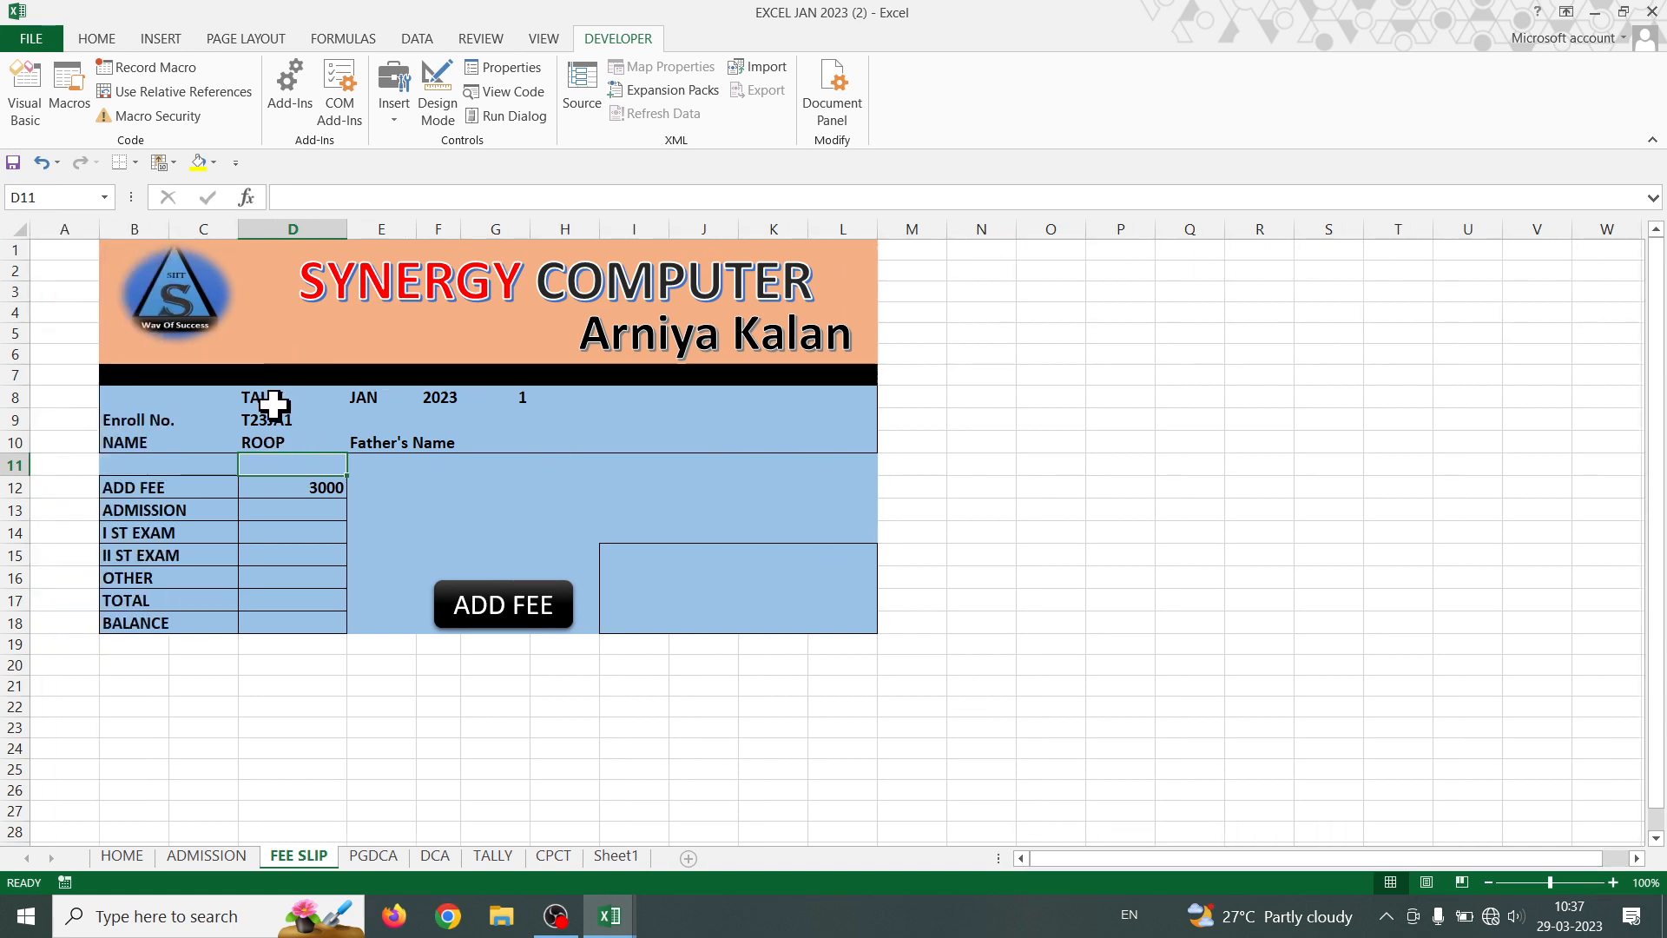
pyautogui.click(304, 400)
pyautogui.click(356, 397)
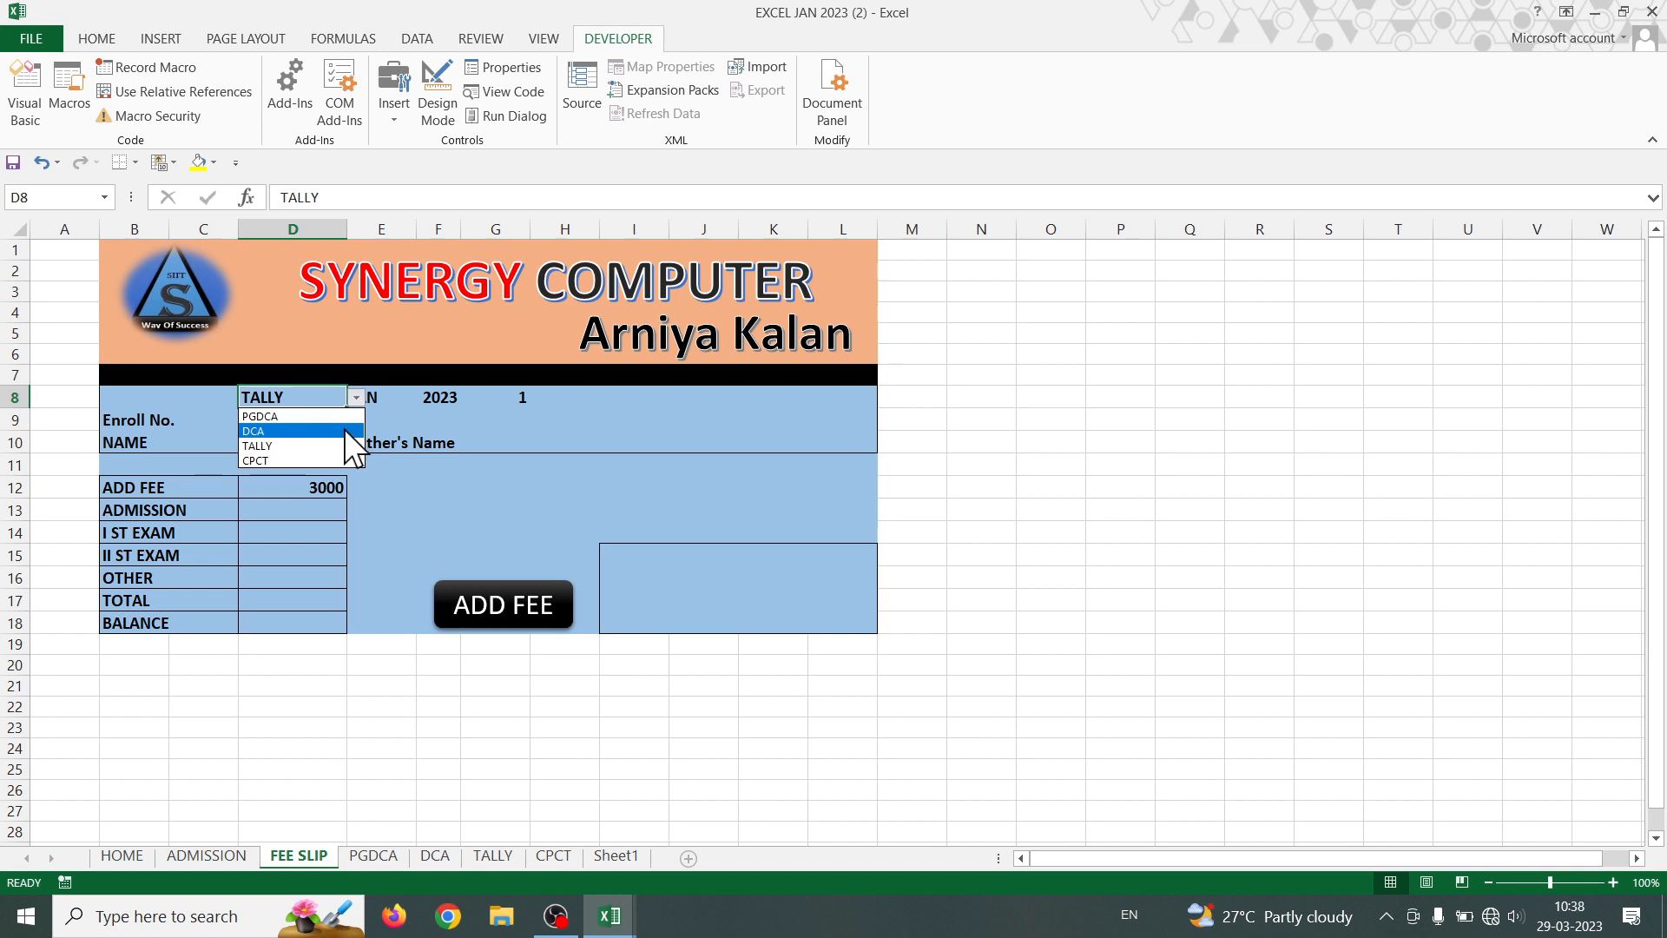
pyautogui.click(344, 429)
pyautogui.click(356, 388)
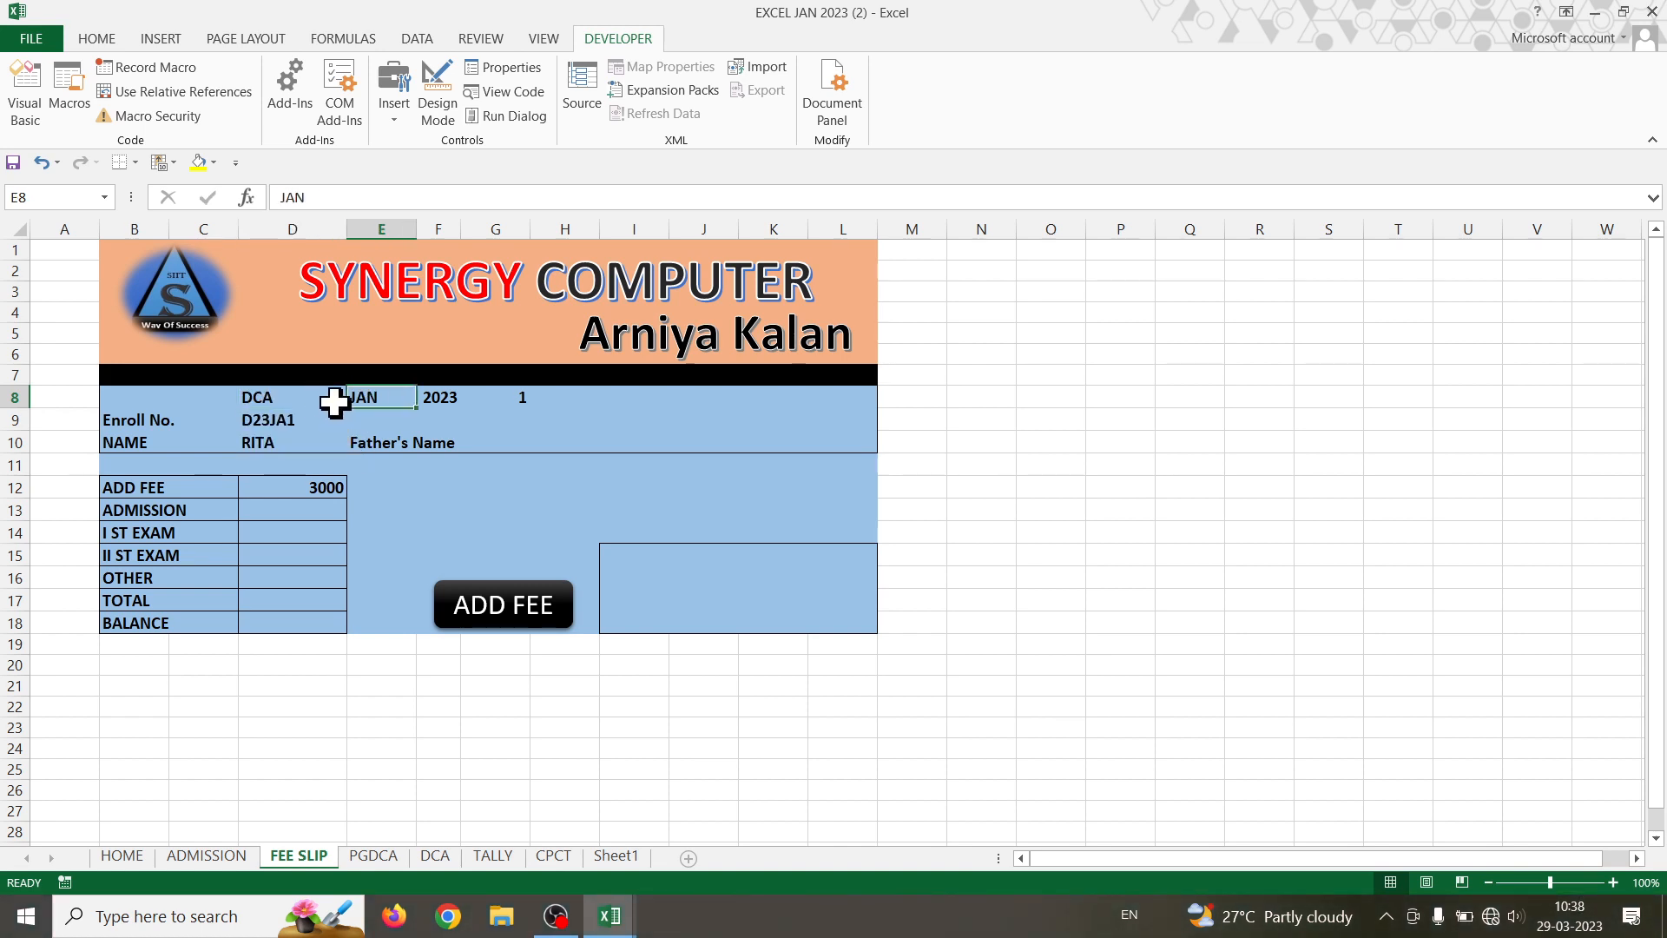
# - Switch the course to CPCT and review D10's NAME formula, confirming it unchanged
pyautogui.click(315, 402)
pyautogui.click(356, 398)
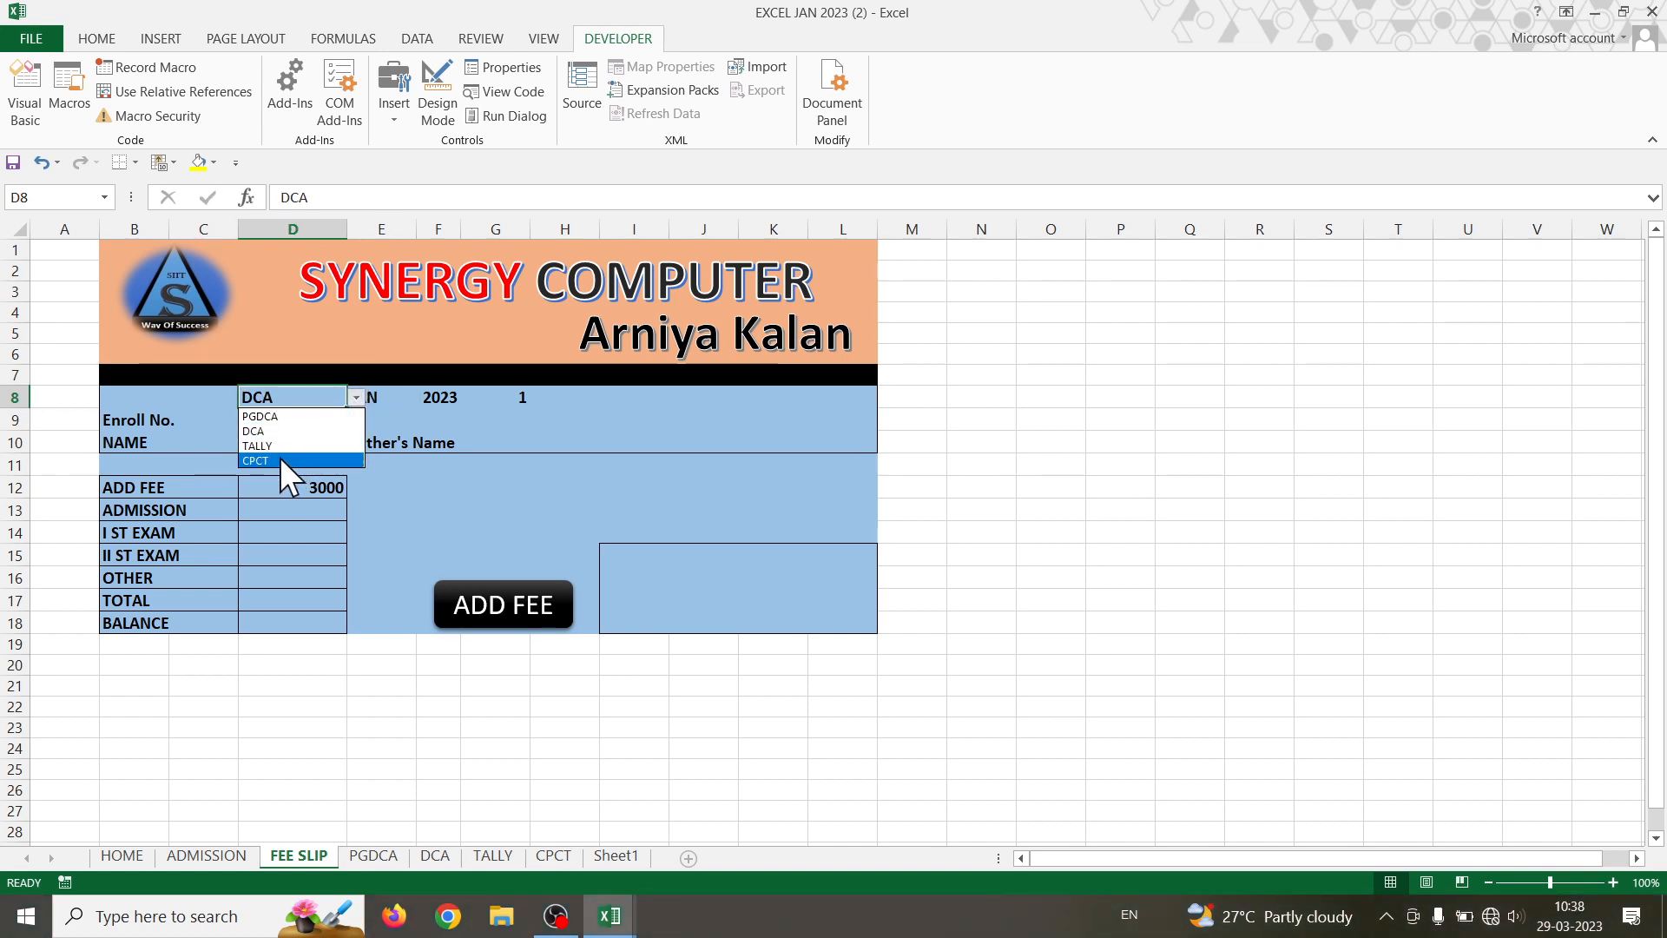
pyautogui.click(279, 457)
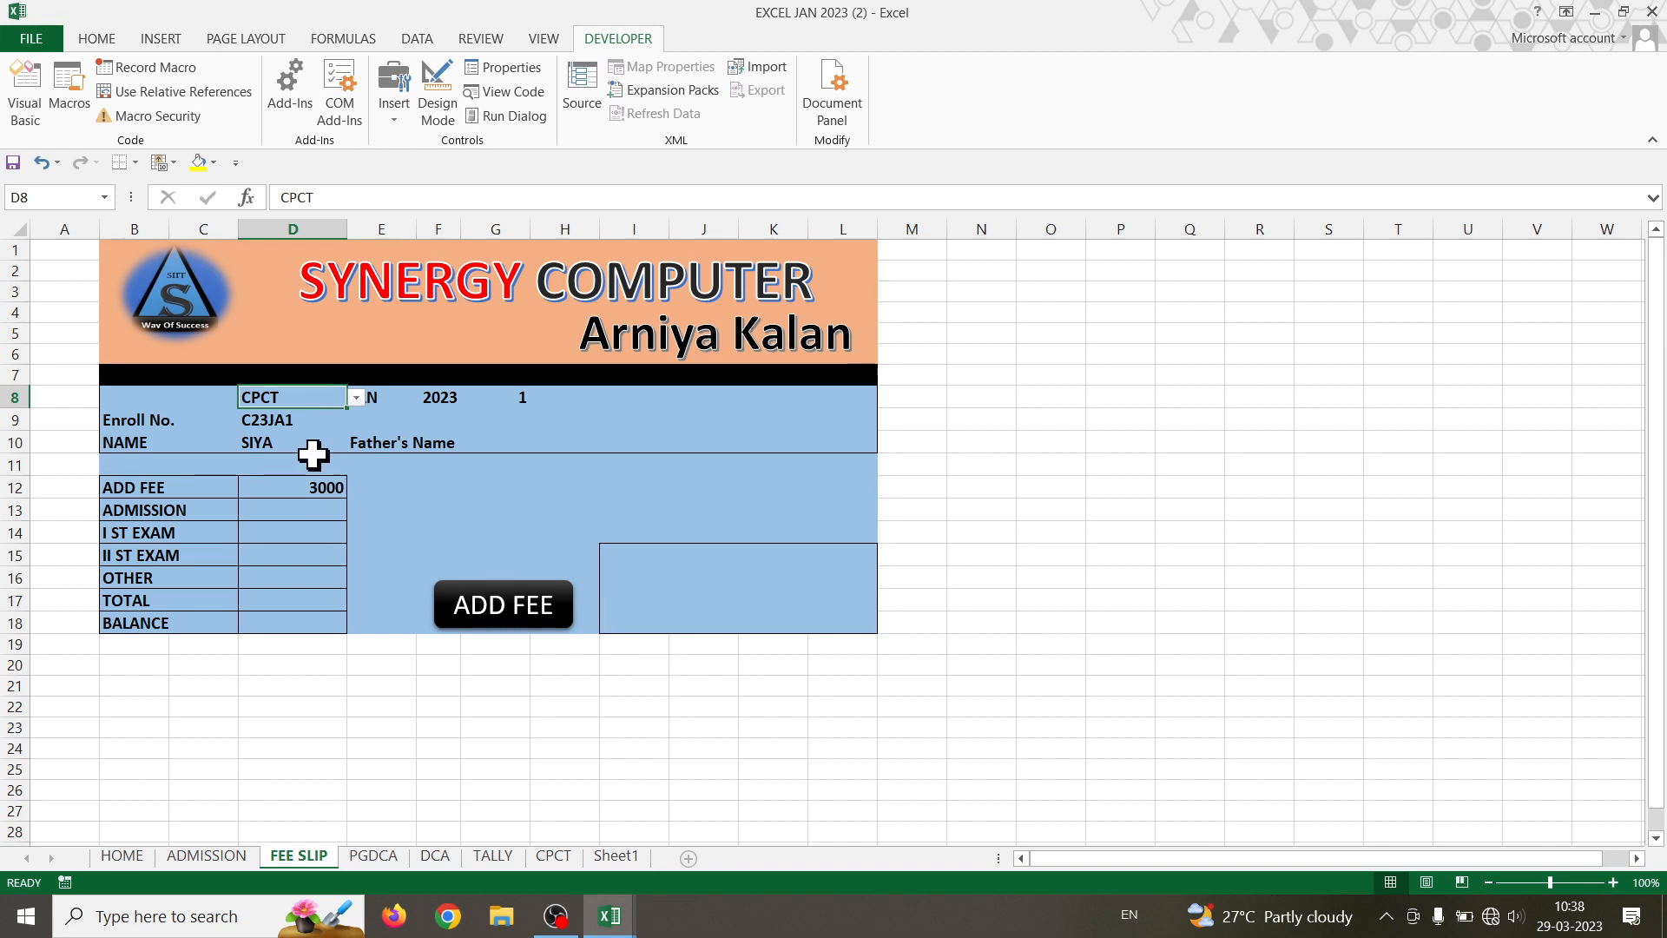
pyautogui.click(265, 441)
pyautogui.doubleClick(272, 443)
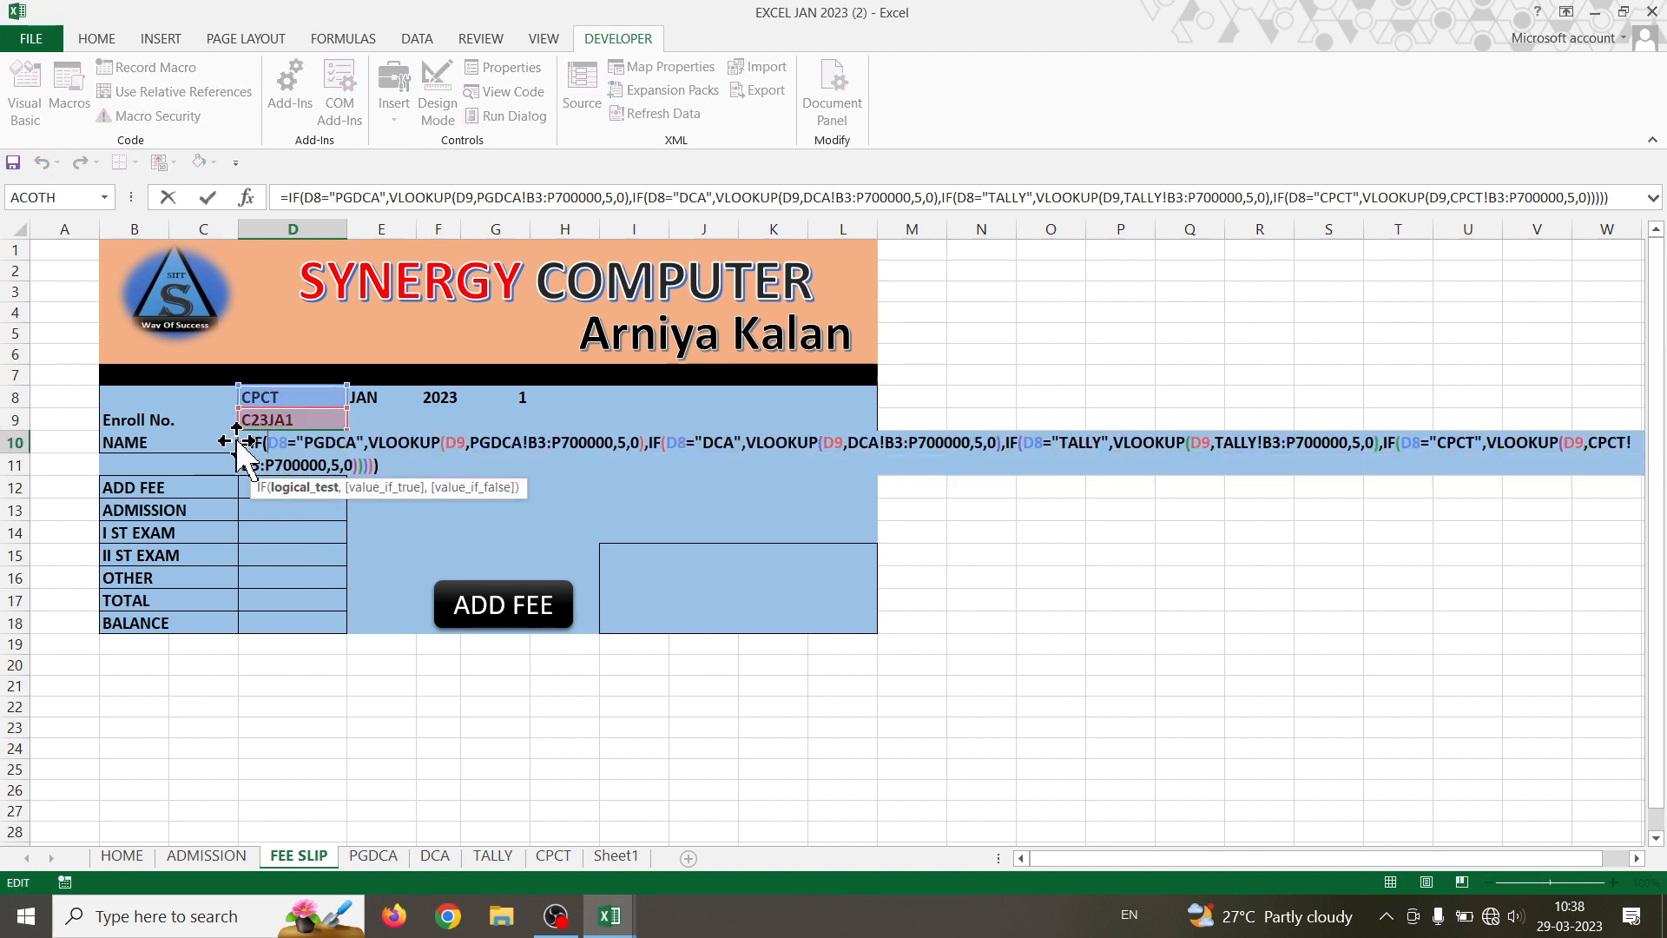
pyautogui.click(463, 472)
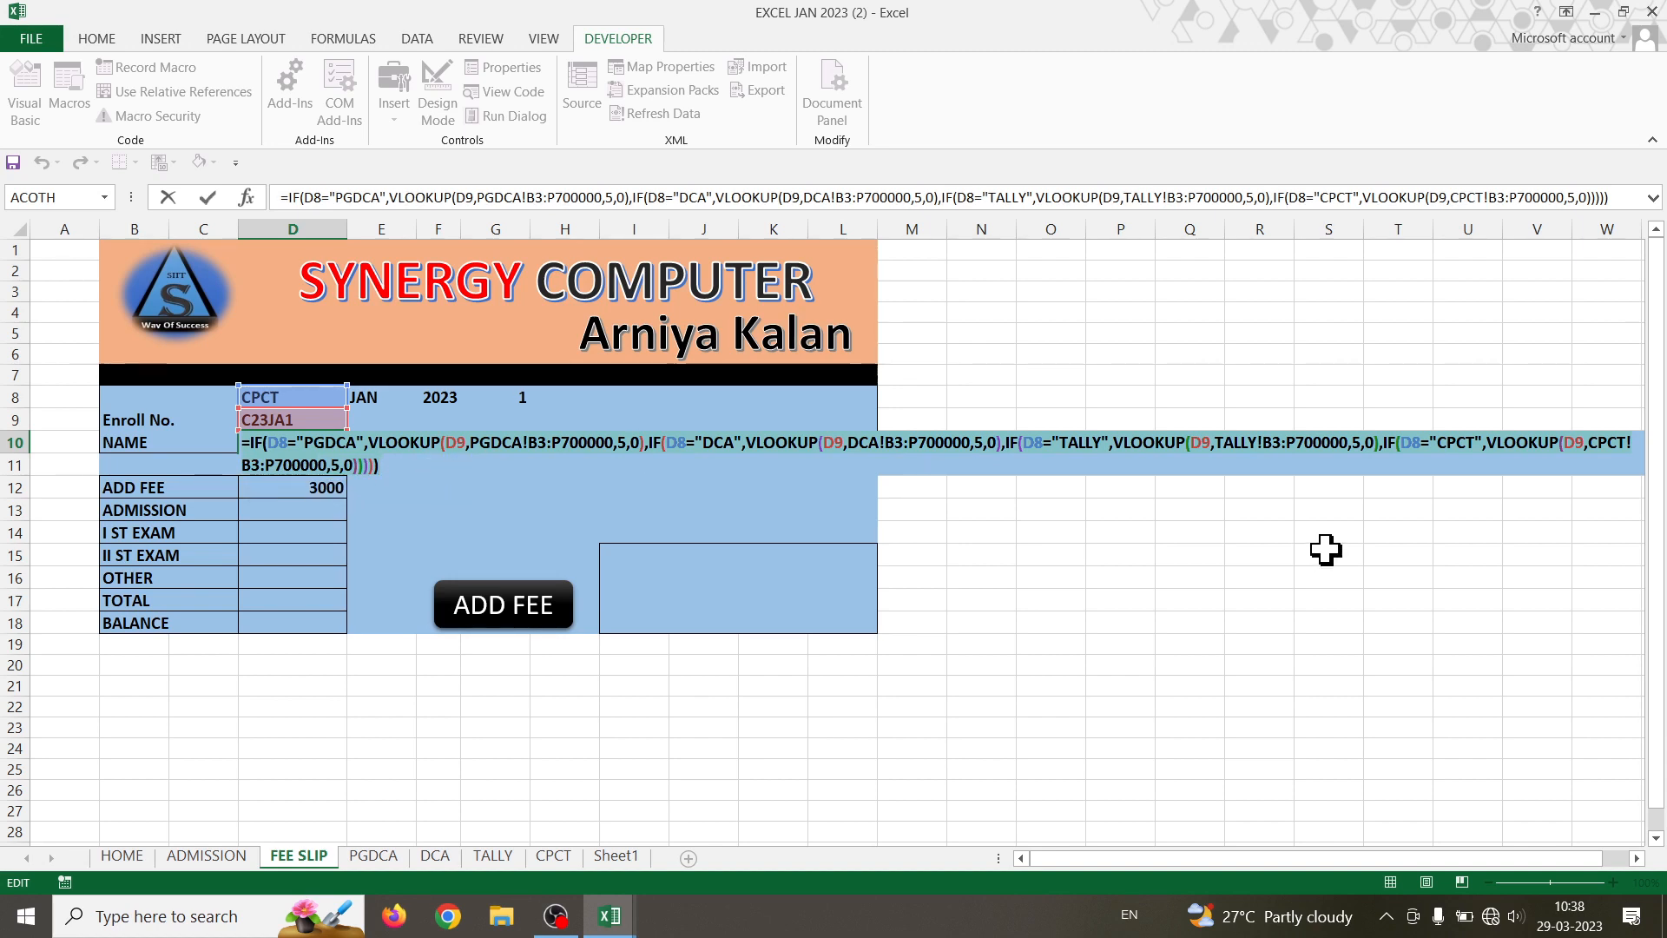
pyautogui.press('Return')
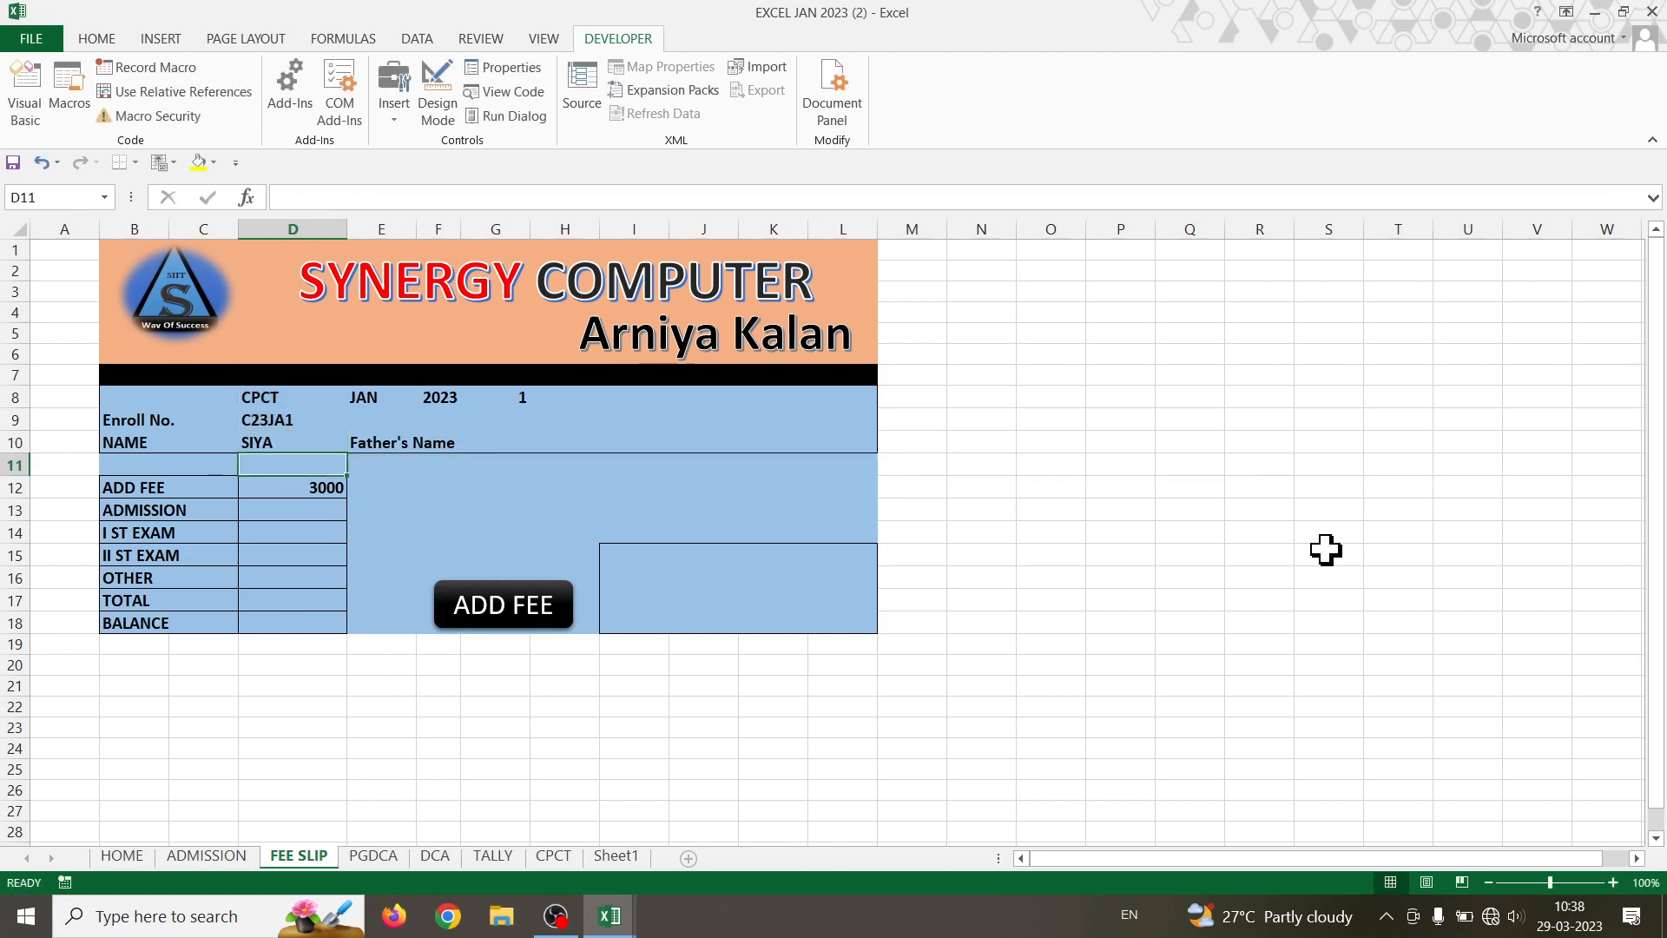
# - Paste the NAME formula into G10 and confirm Father's Name is column 6 on the PGDCA sheet
pyautogui.click(503, 440)
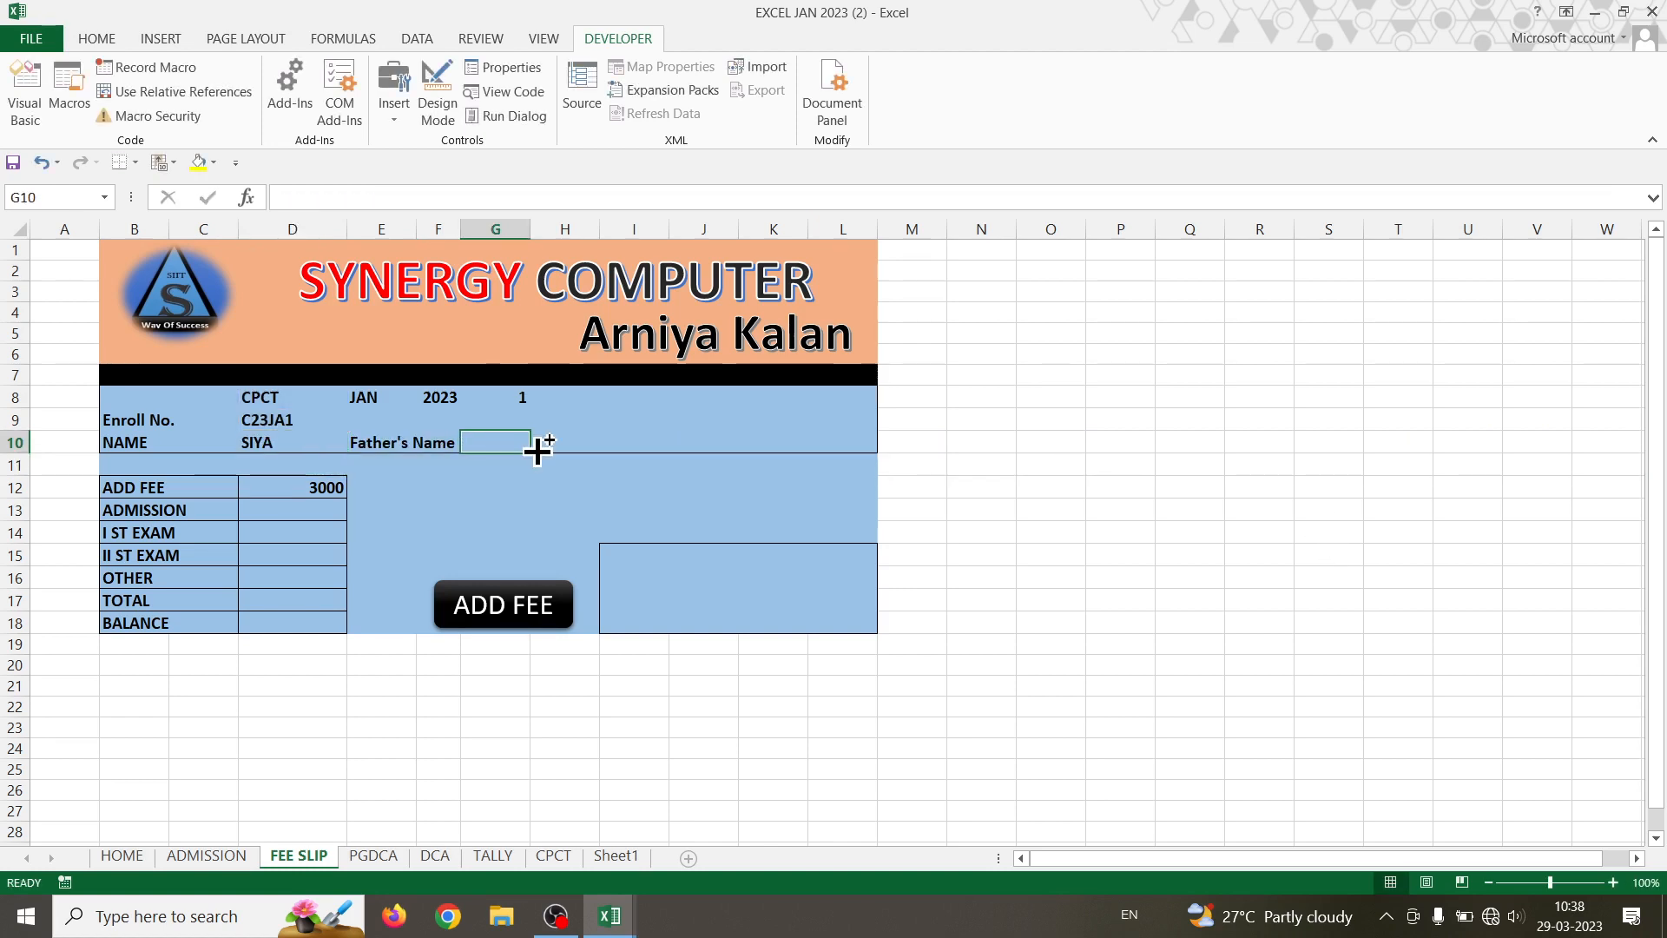
pyautogui.write('=IF(D8="PGDCA",VLOOKUP(D9,PGDCA!B3:P700000,5,0),IF(D8="DCA",VLOOKUP(D9,DCA!B3:P700000,5,0),IF(D8="TALLY",VLOOKUP(D9,TALLY!B3:P700000,5,0),IF(D8="CPCT",VLOOKUP(D9,CPCT!B3:P700000,5,0)))))')
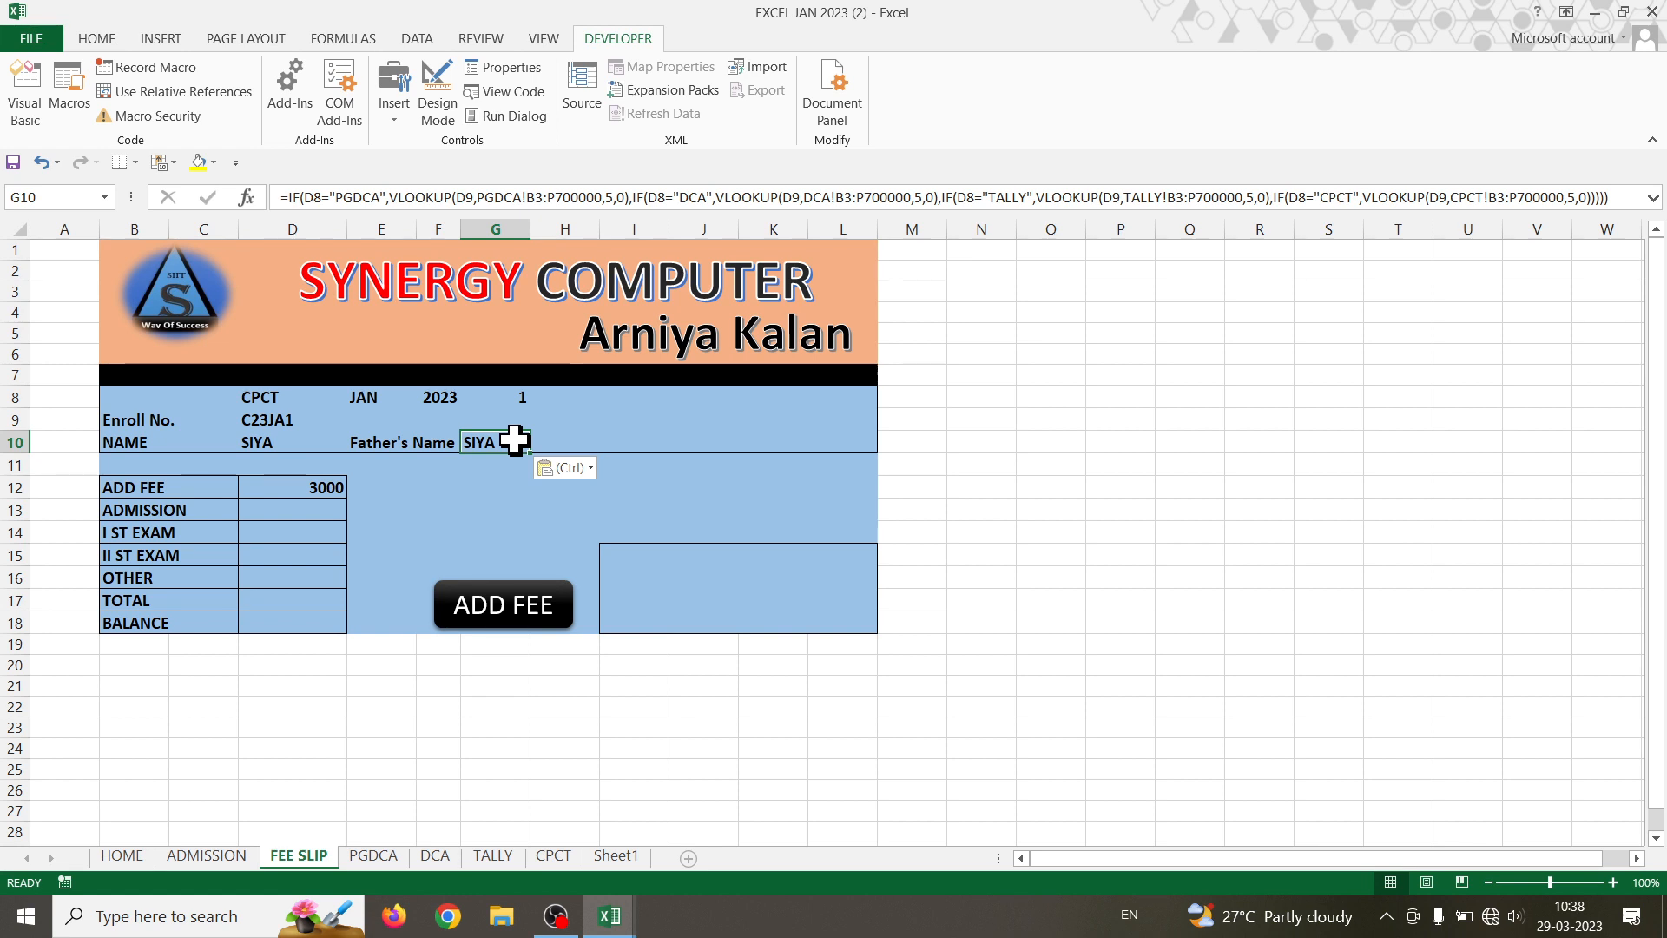
pyautogui.click(392, 857)
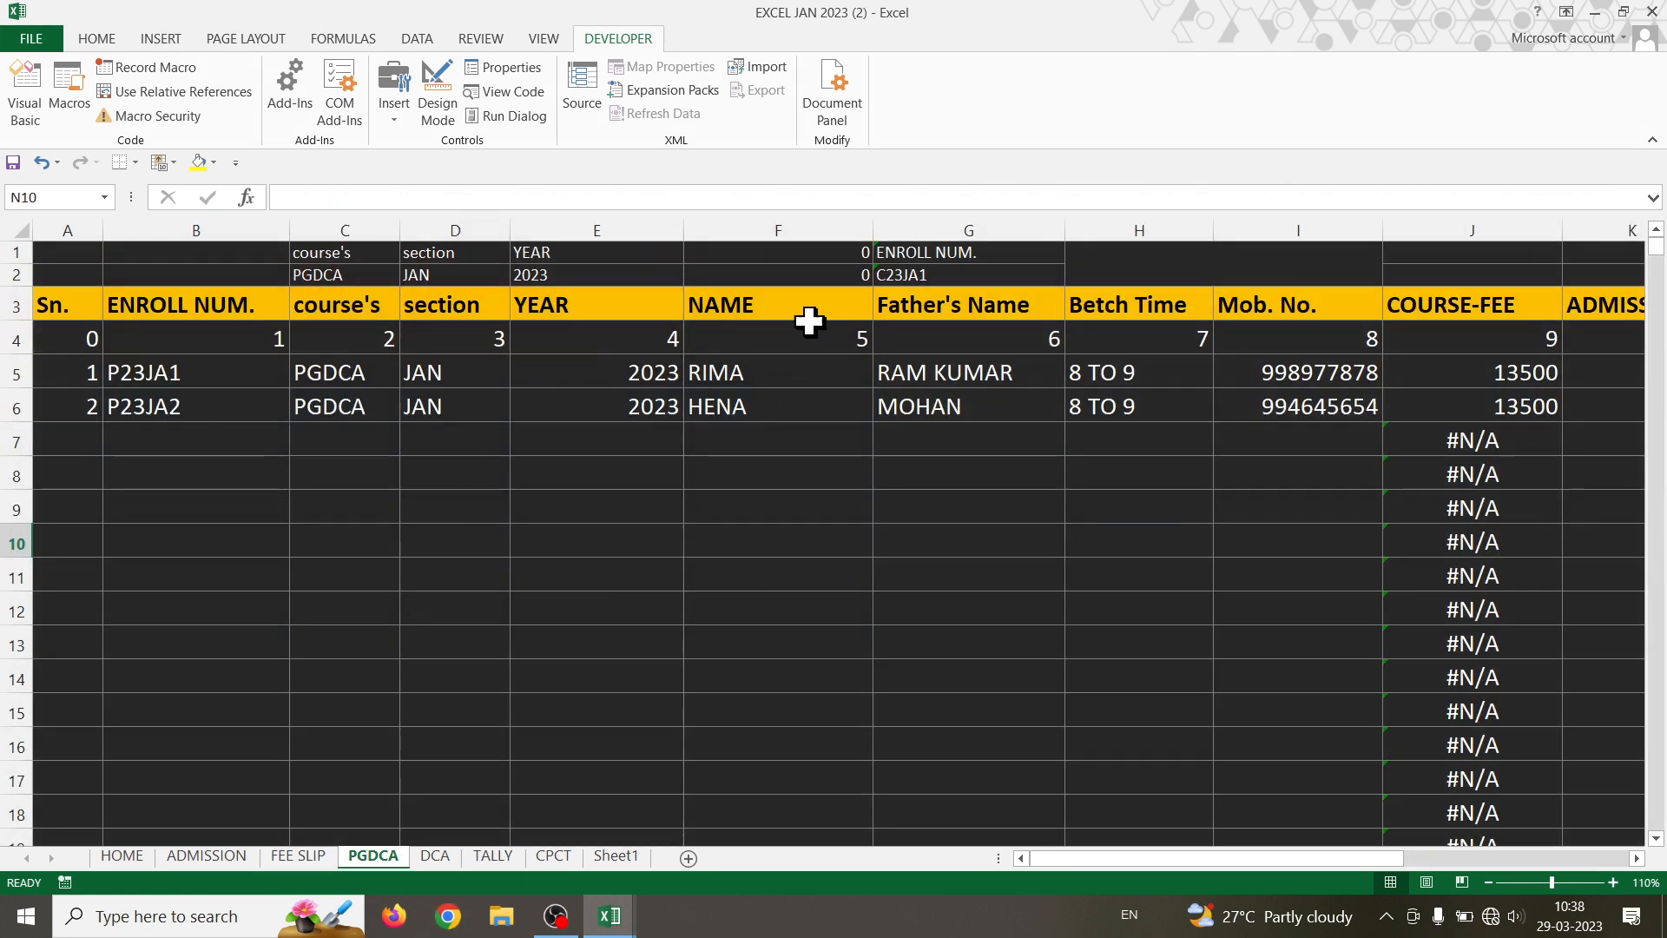
pyautogui.click(987, 340)
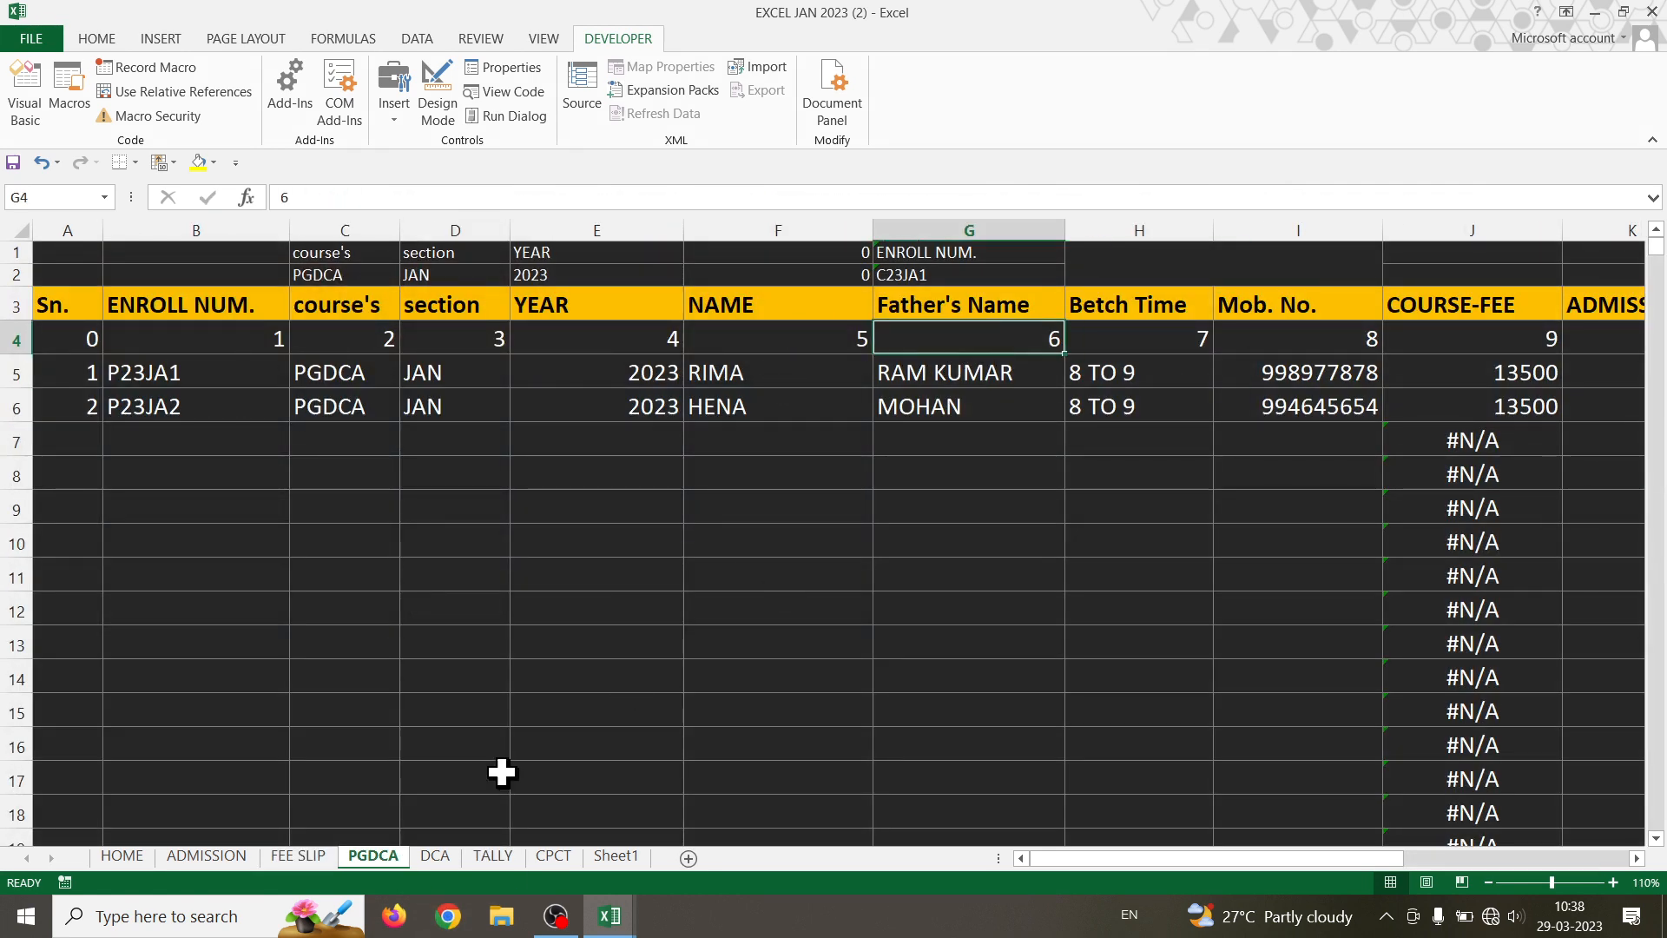
pyautogui.click(236, 854)
pyautogui.click(284, 857)
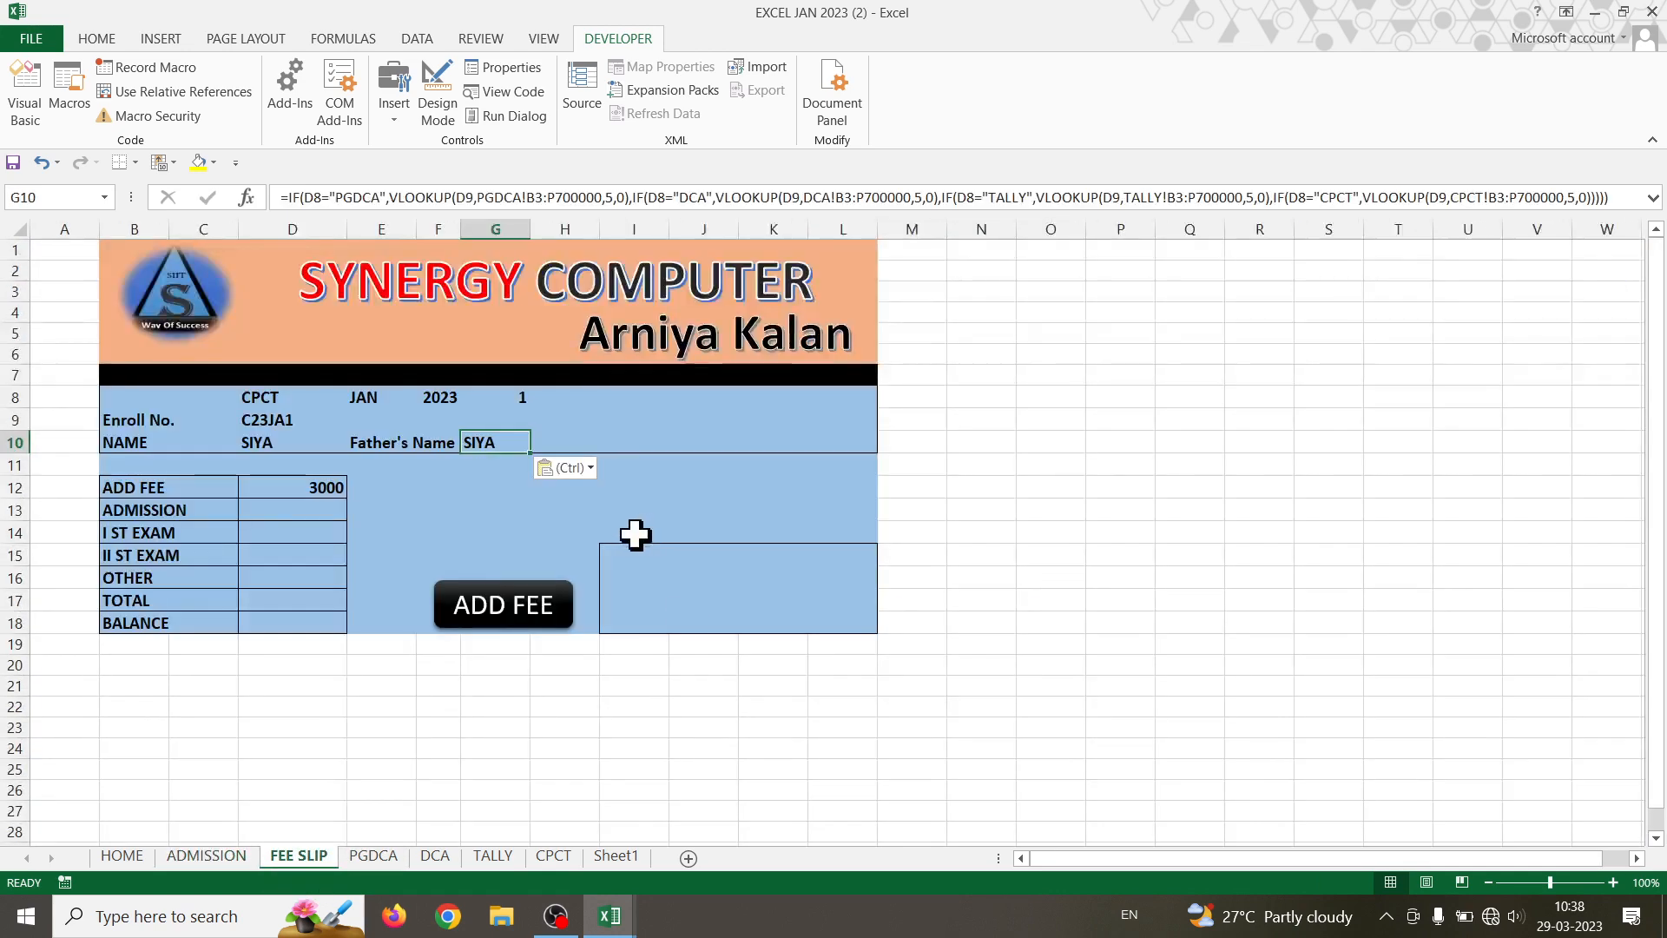
# - In G10's formula, change the PGDCA and DCA lookups' column index from 5 to 6
pyautogui.doubleClick(489, 444)
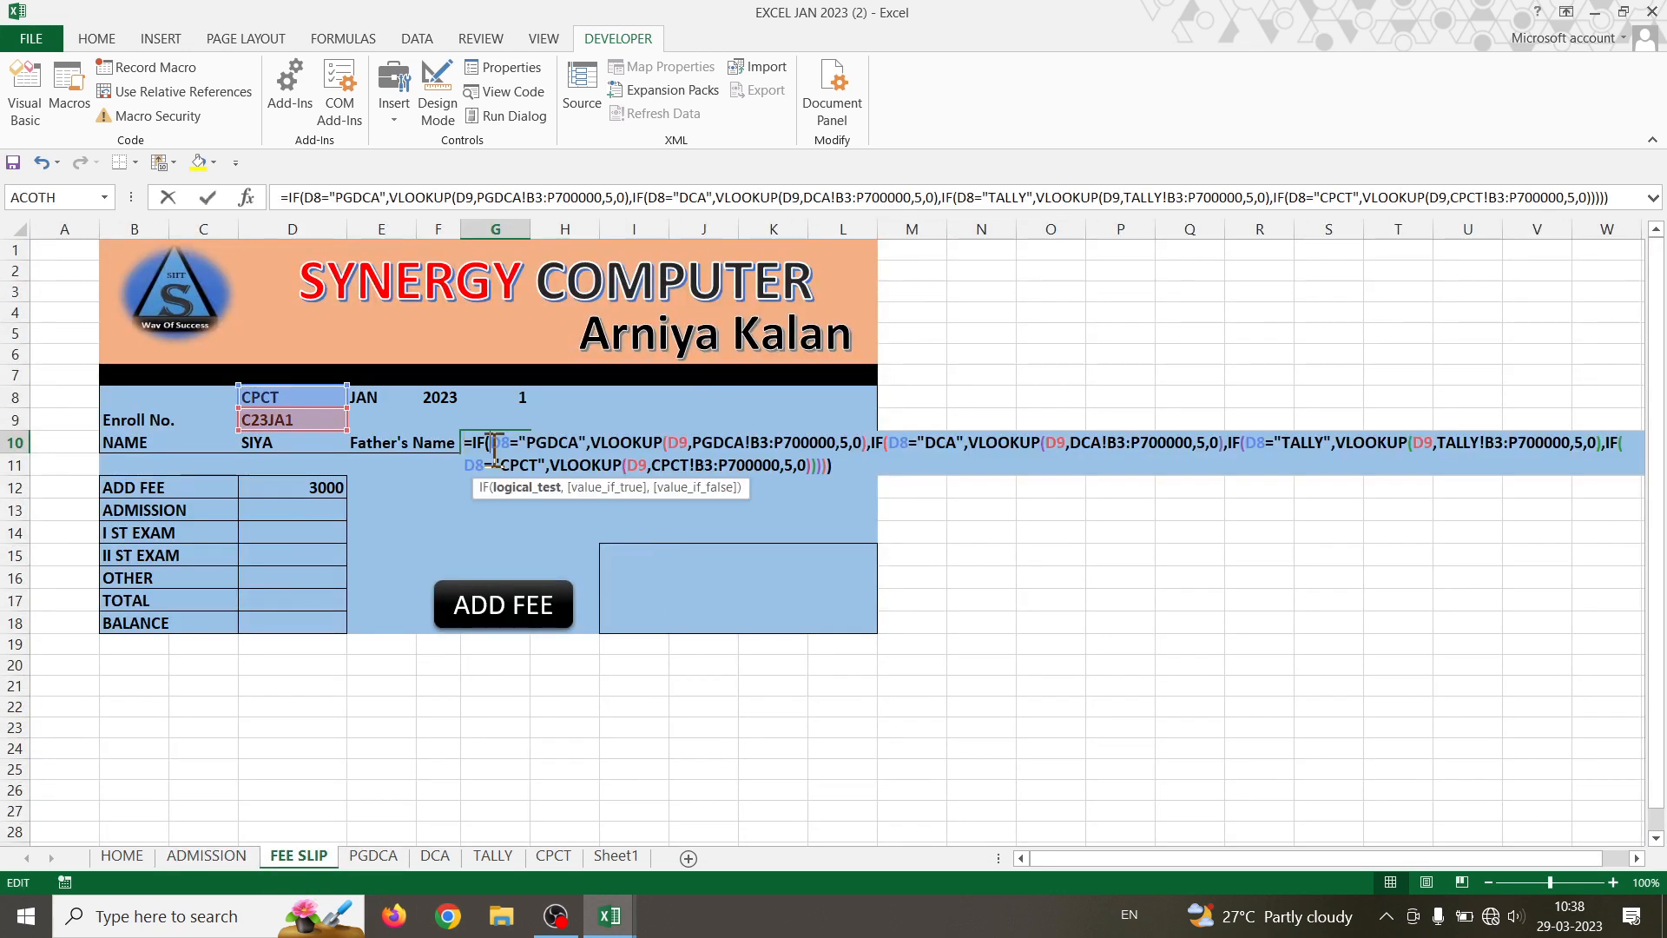
pyautogui.click(848, 443)
pyautogui.press('BackSpace')
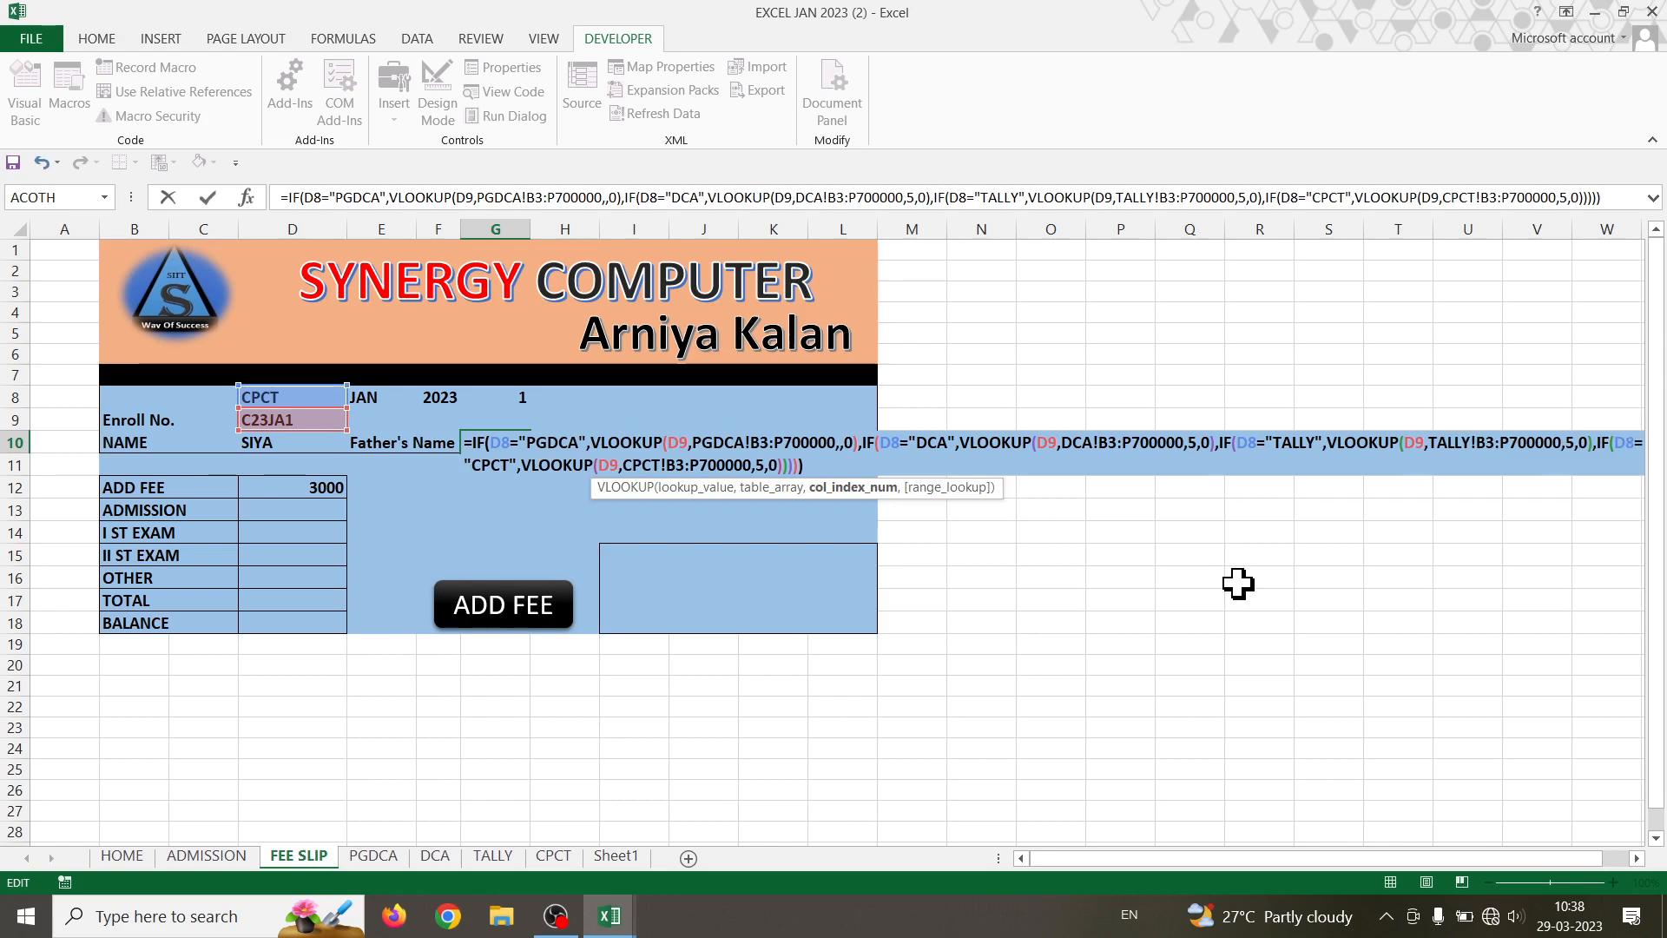
pyautogui.write('6')
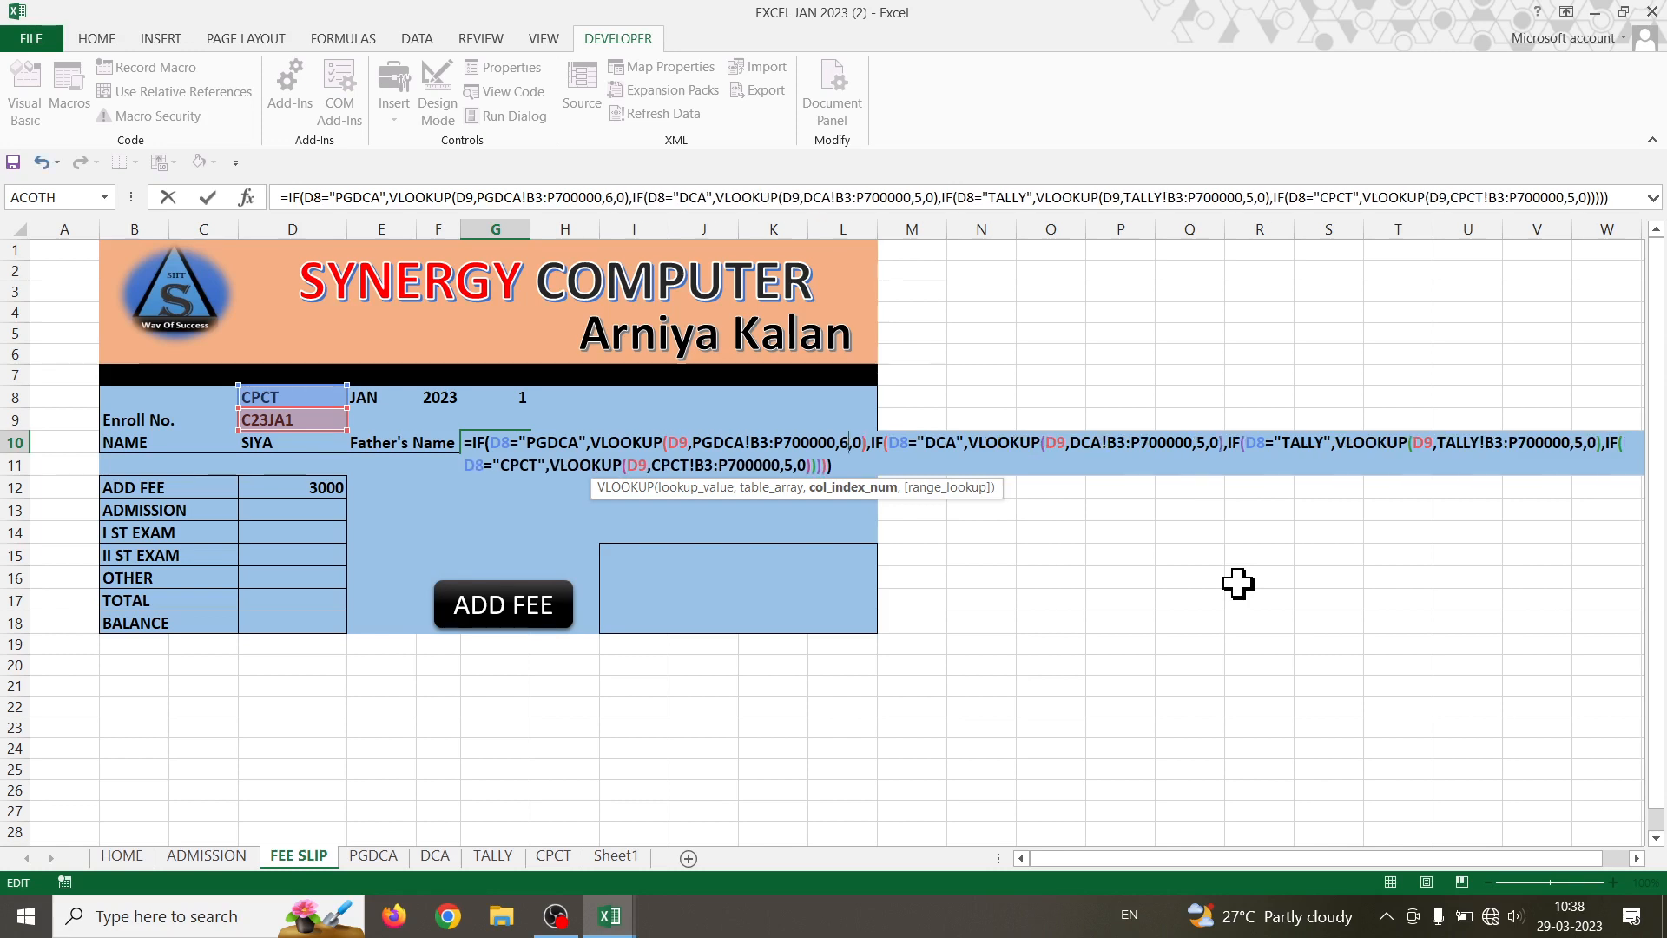
pyautogui.click(1210, 443)
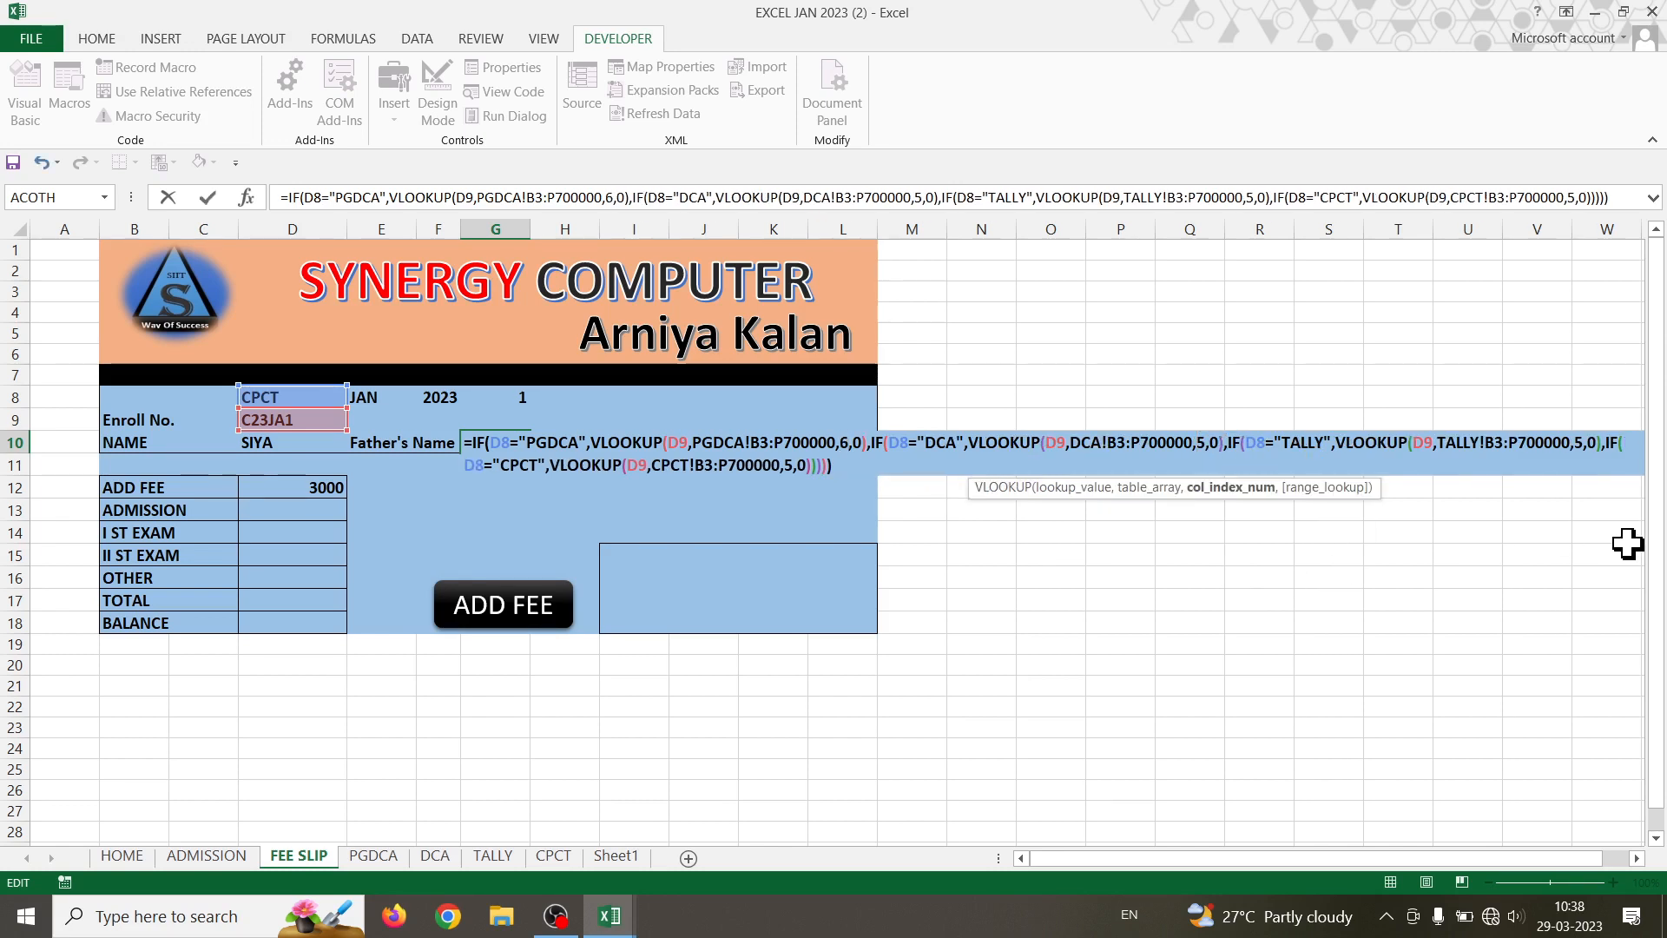
pyautogui.press('BackSpace')
pyautogui.write('6')
# - Change the TALLY and CPCT lookups' column index from 5 to 6 and commit G10
pyautogui.click(1577, 443)
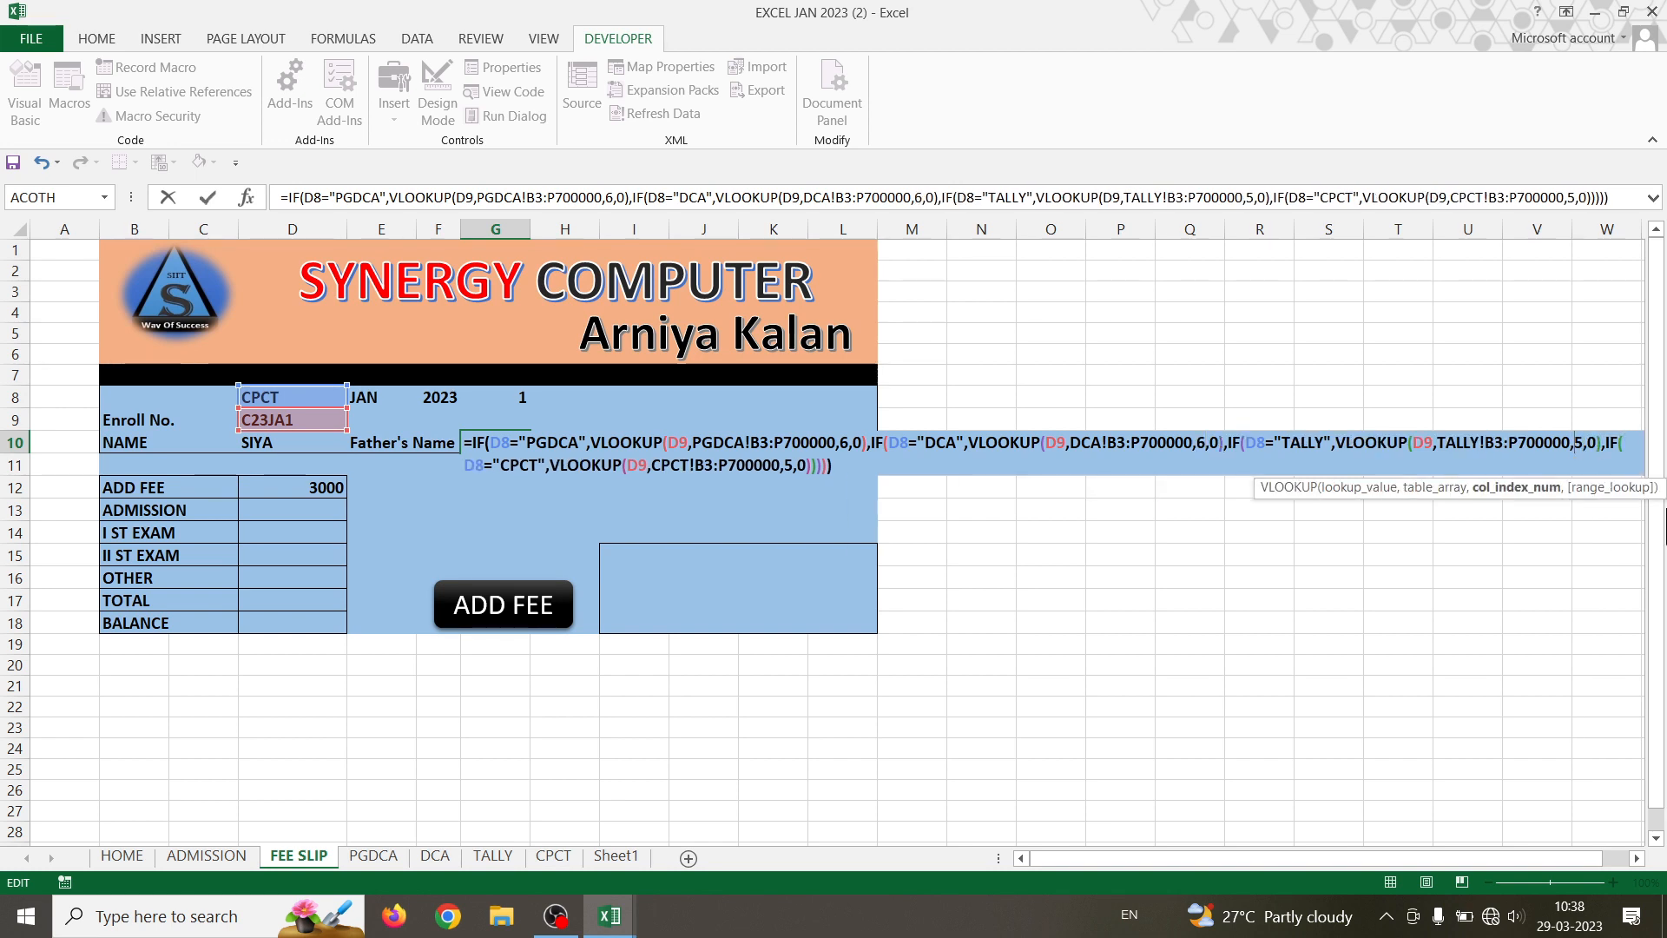
pyautogui.press('BackSpace')
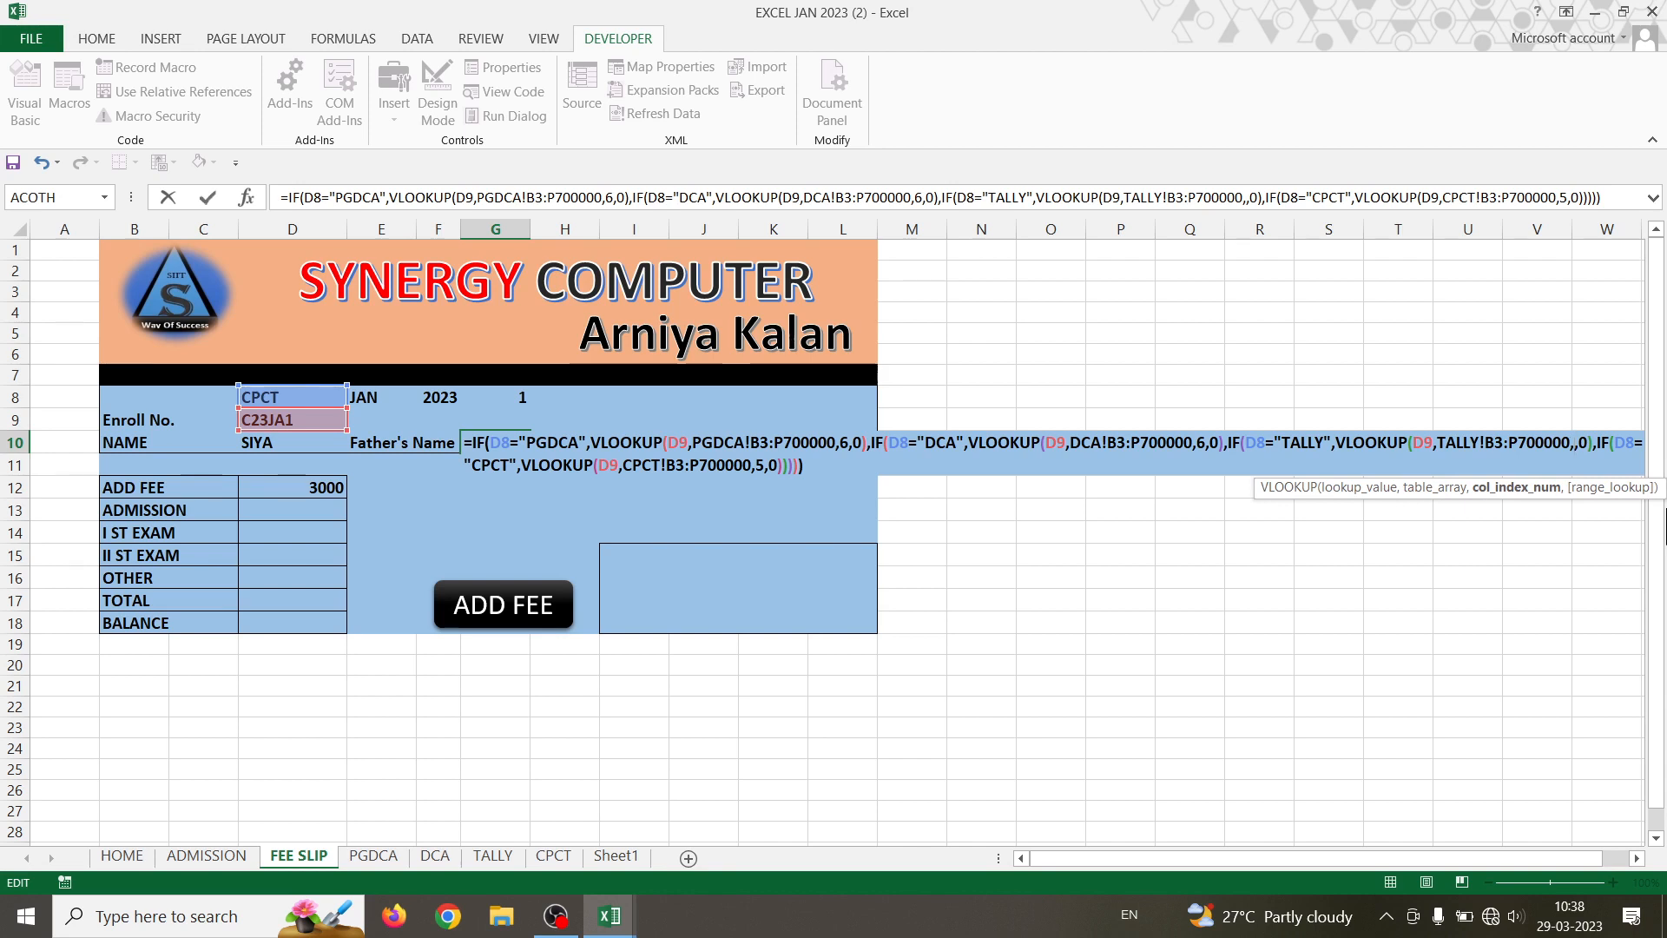
pyautogui.write('6')
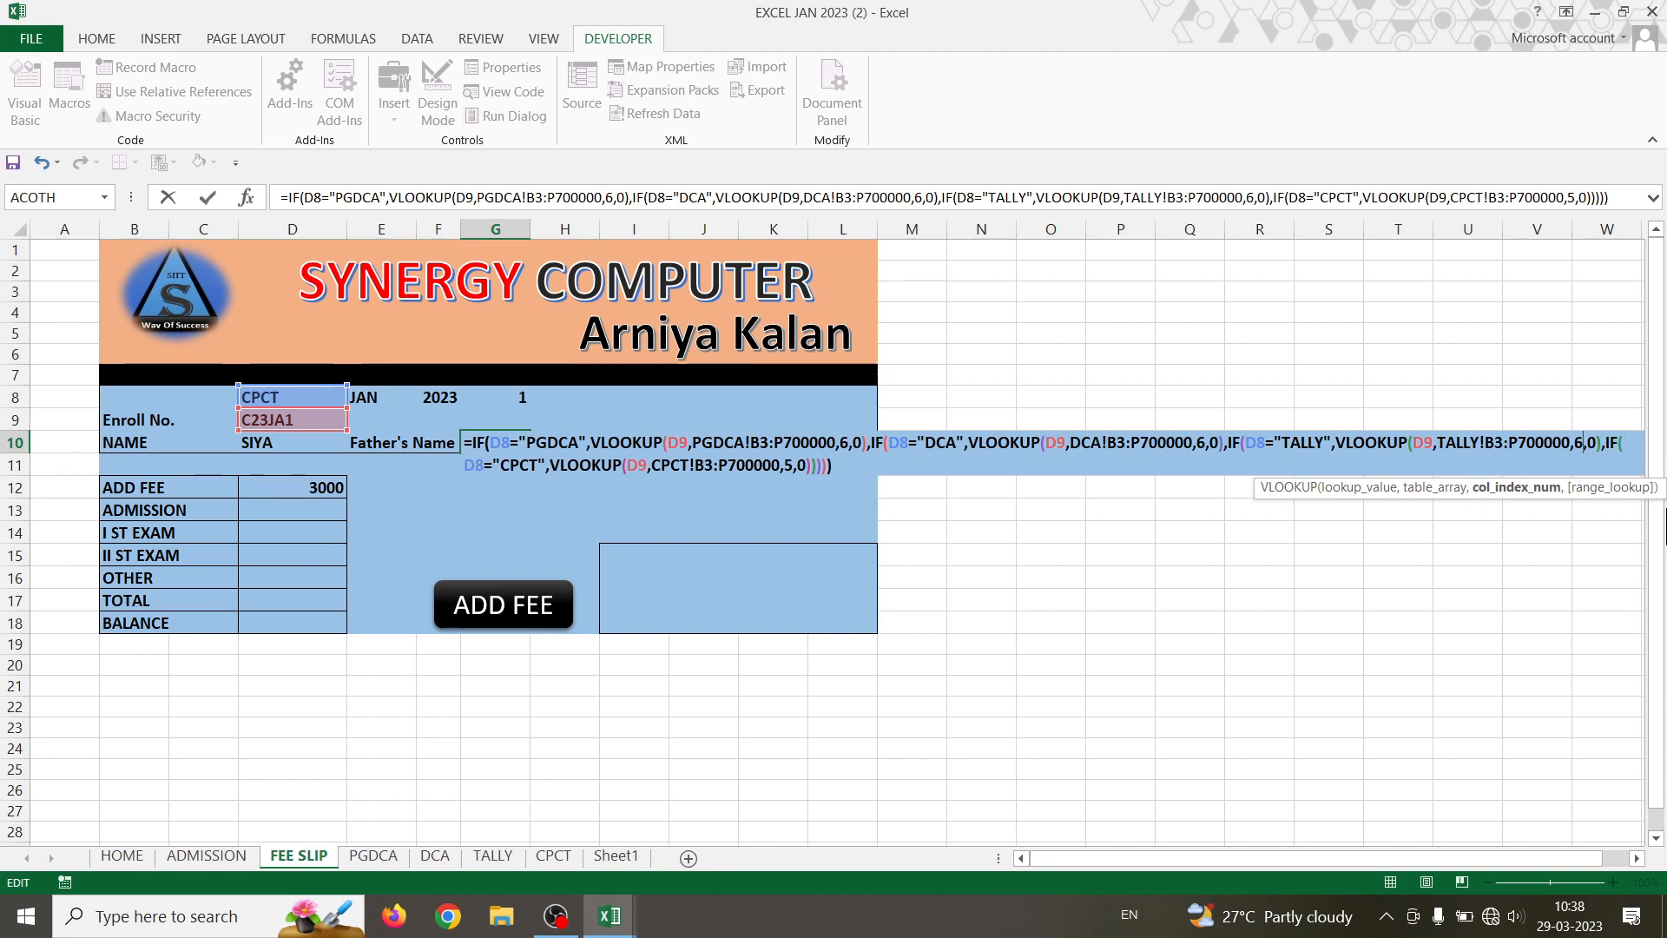
pyautogui.click(790, 465)
pyautogui.press('BackSpace')
pyautogui.write('6')
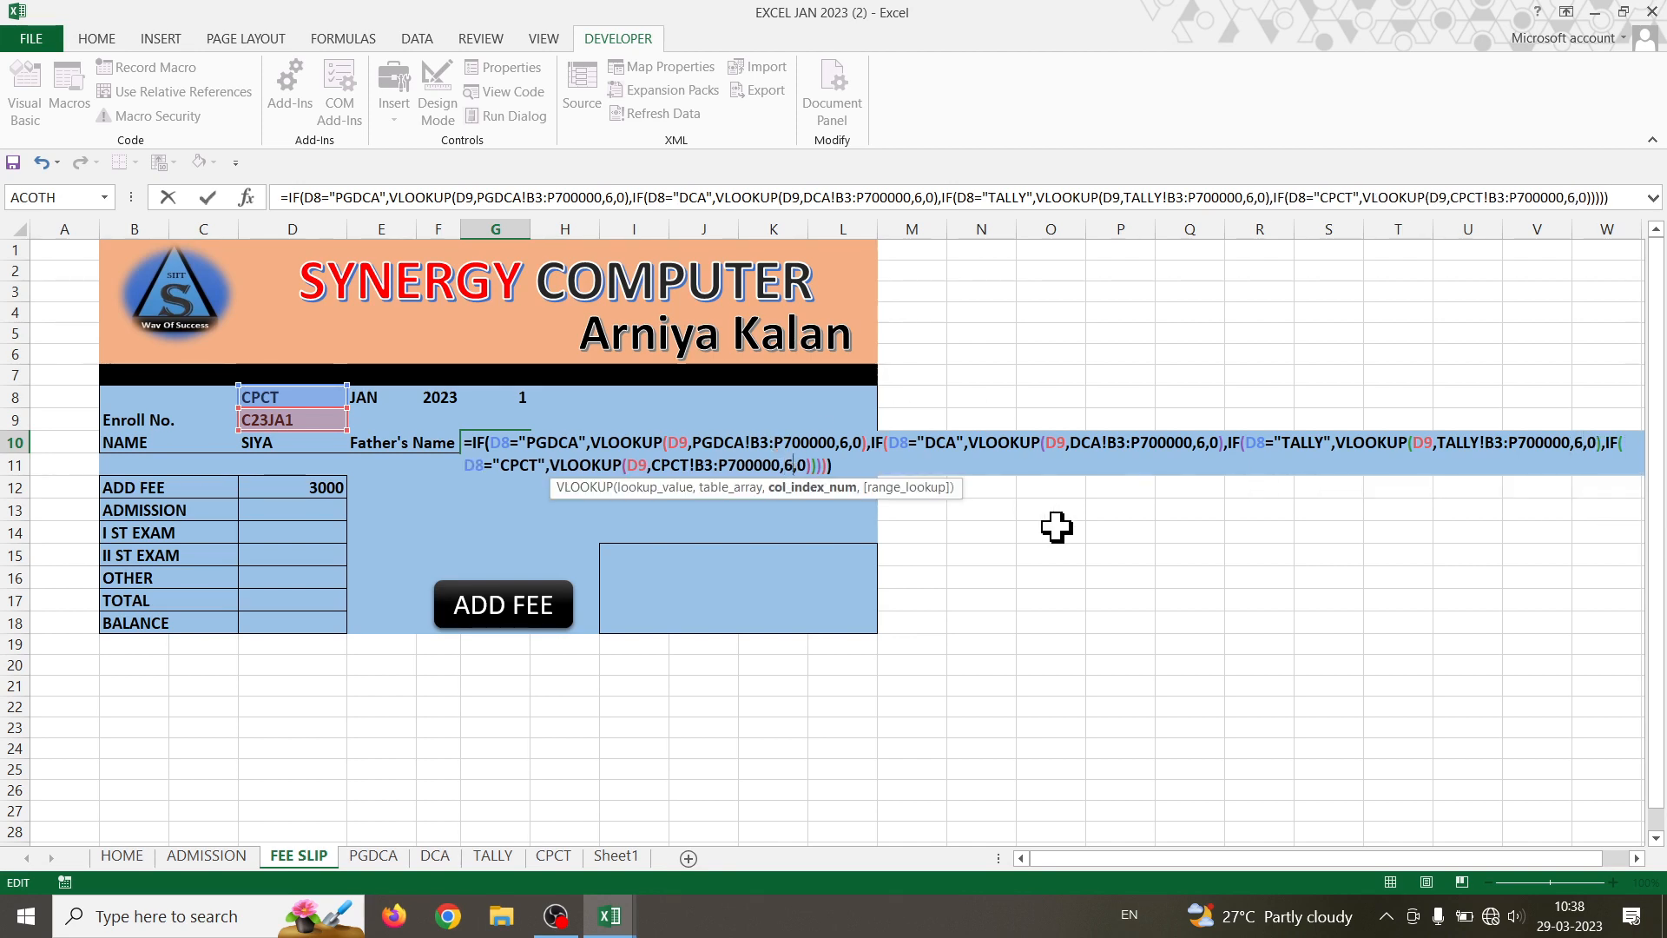
pyautogui.press('Return')
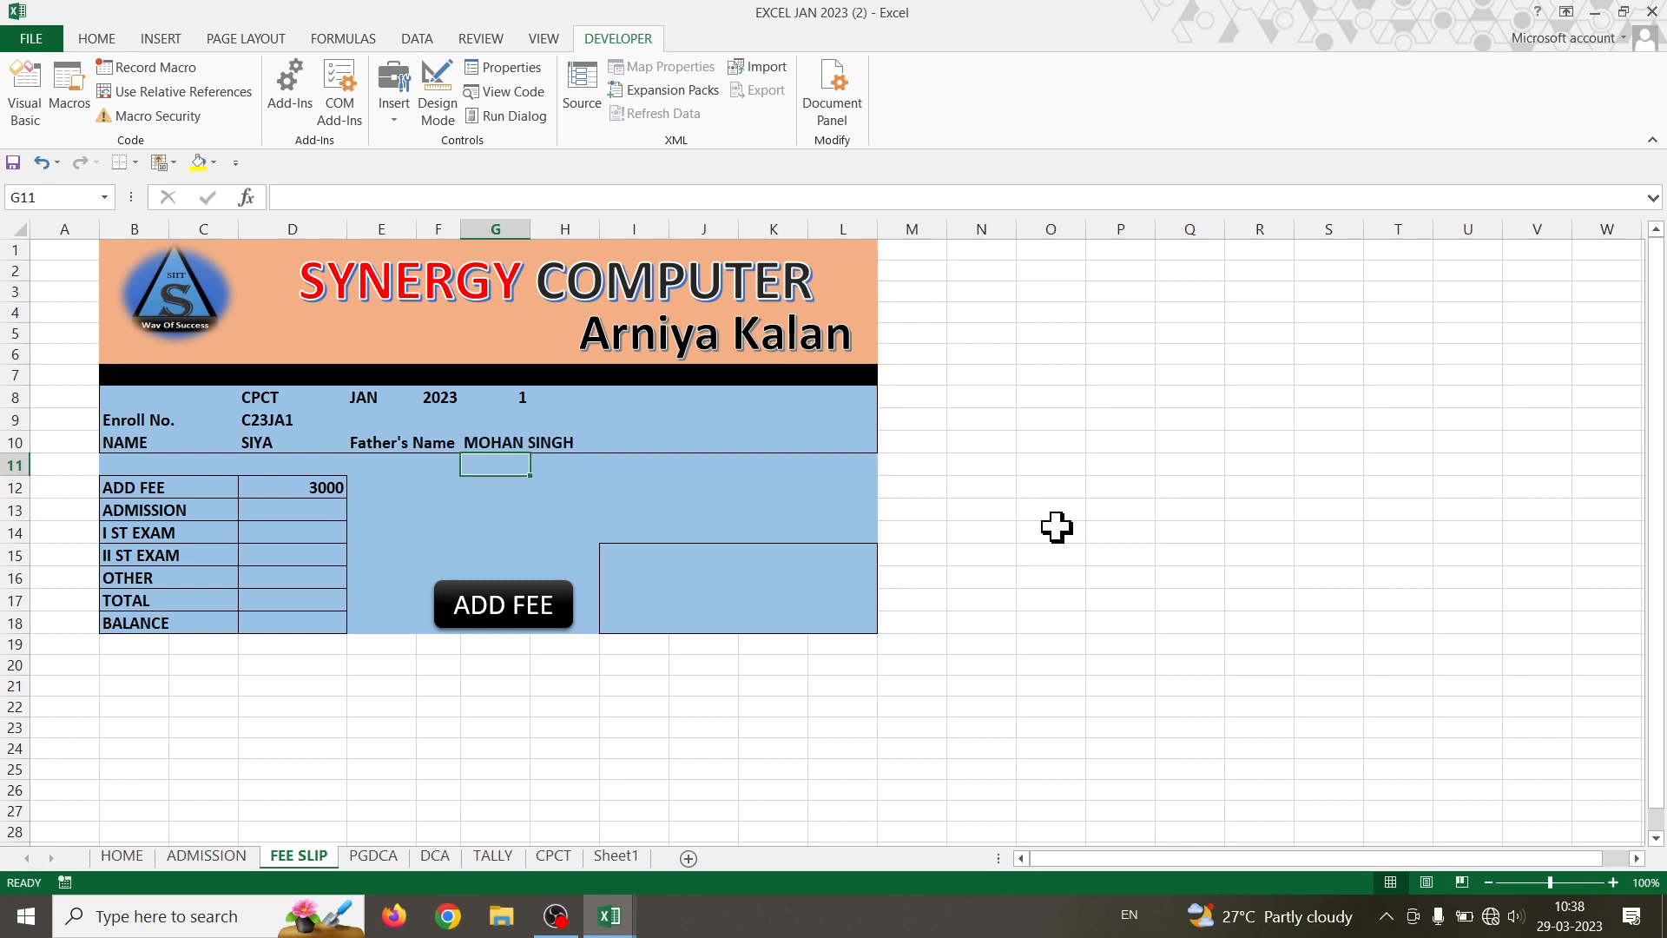
# - Cycle D8's course through PGDCA and DCA, ending on TALLY
pyautogui.click(290, 396)
pyautogui.click(356, 396)
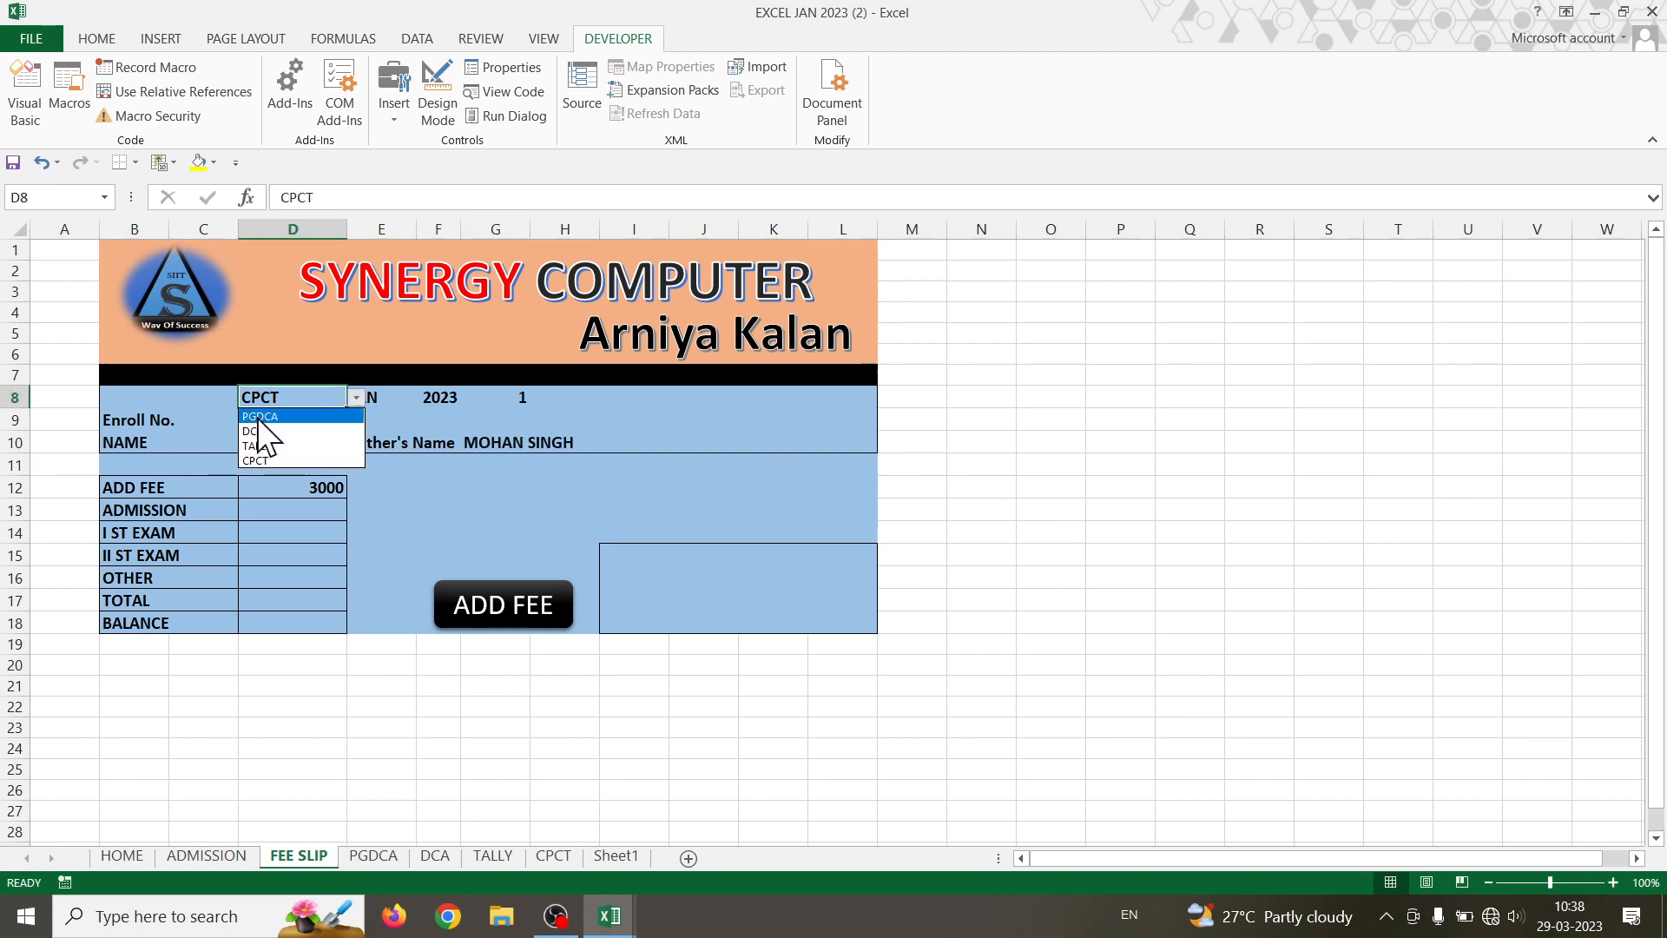
pyautogui.click(260, 416)
pyautogui.click(356, 397)
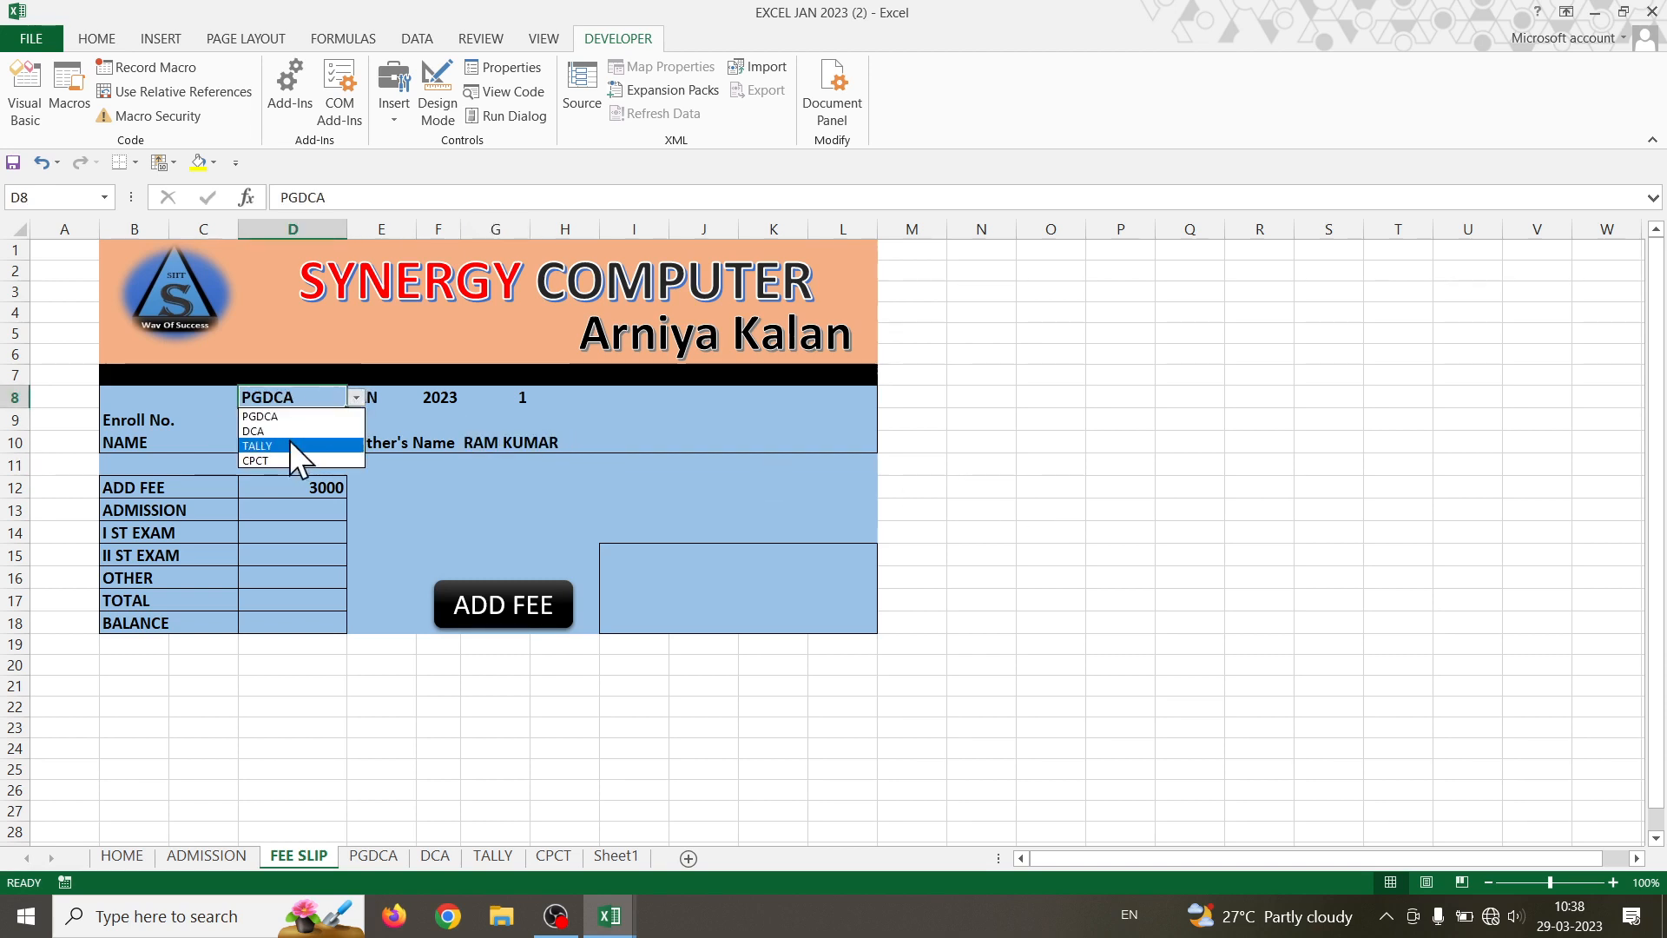
pyautogui.click(290, 438)
pyautogui.click(355, 398)
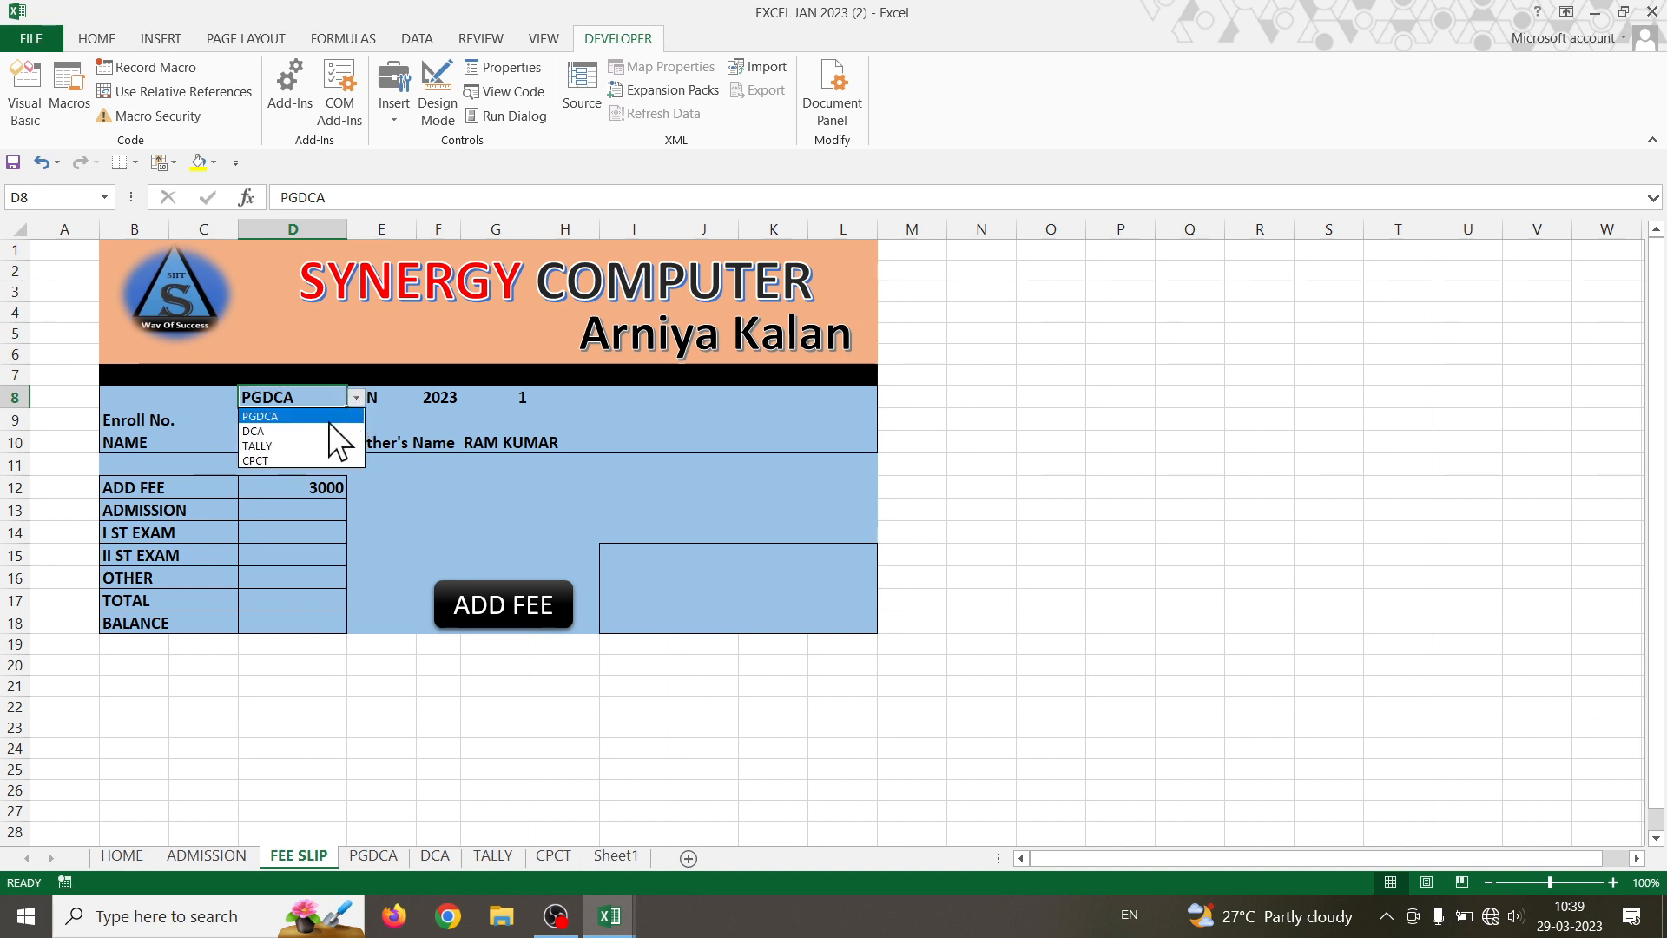
pyautogui.click(327, 431)
pyautogui.click(355, 398)
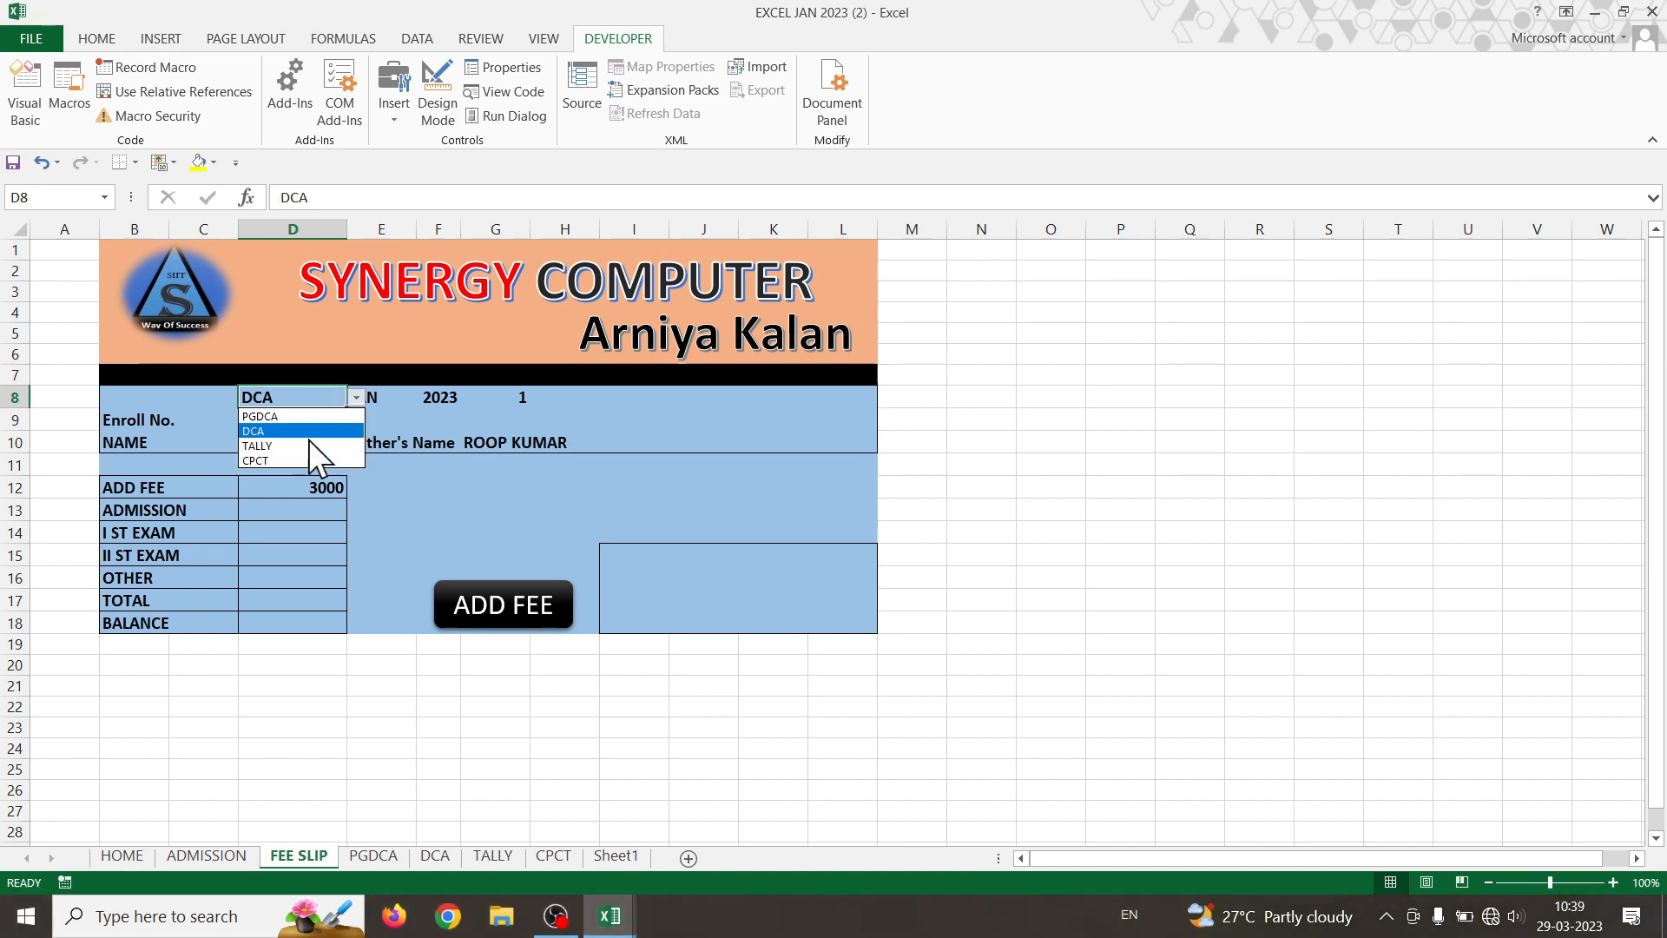
pyautogui.click(308, 441)
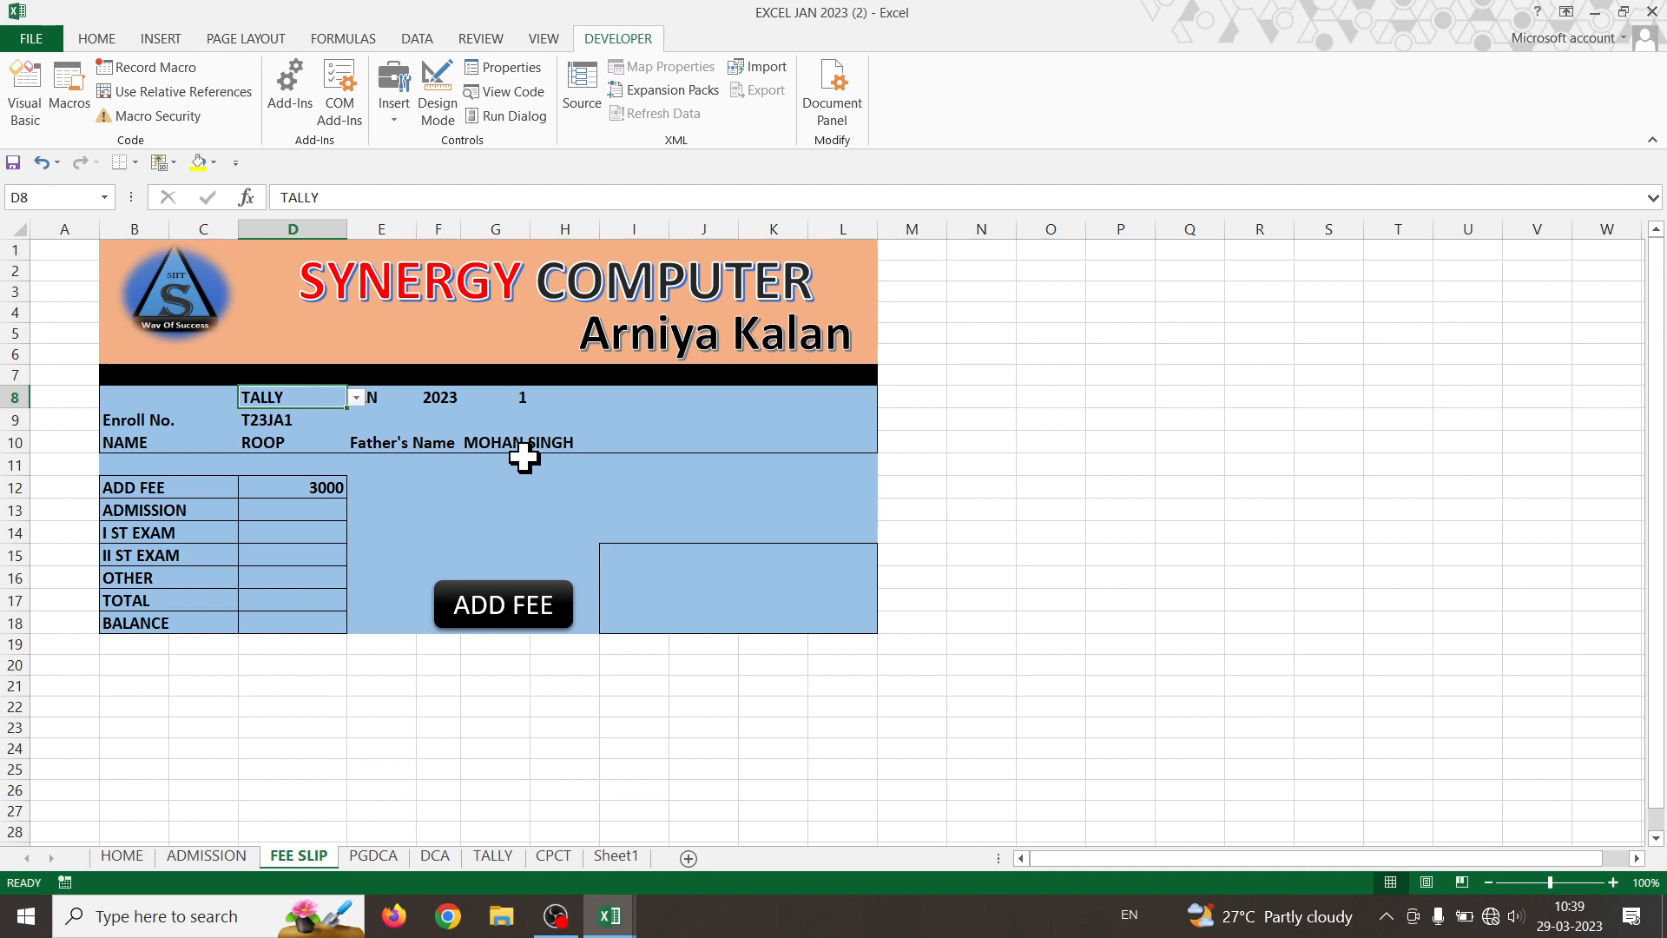
# - Review G10's Father's Name formula and confirm it unchanged
pyautogui.moveTo(623, 914)
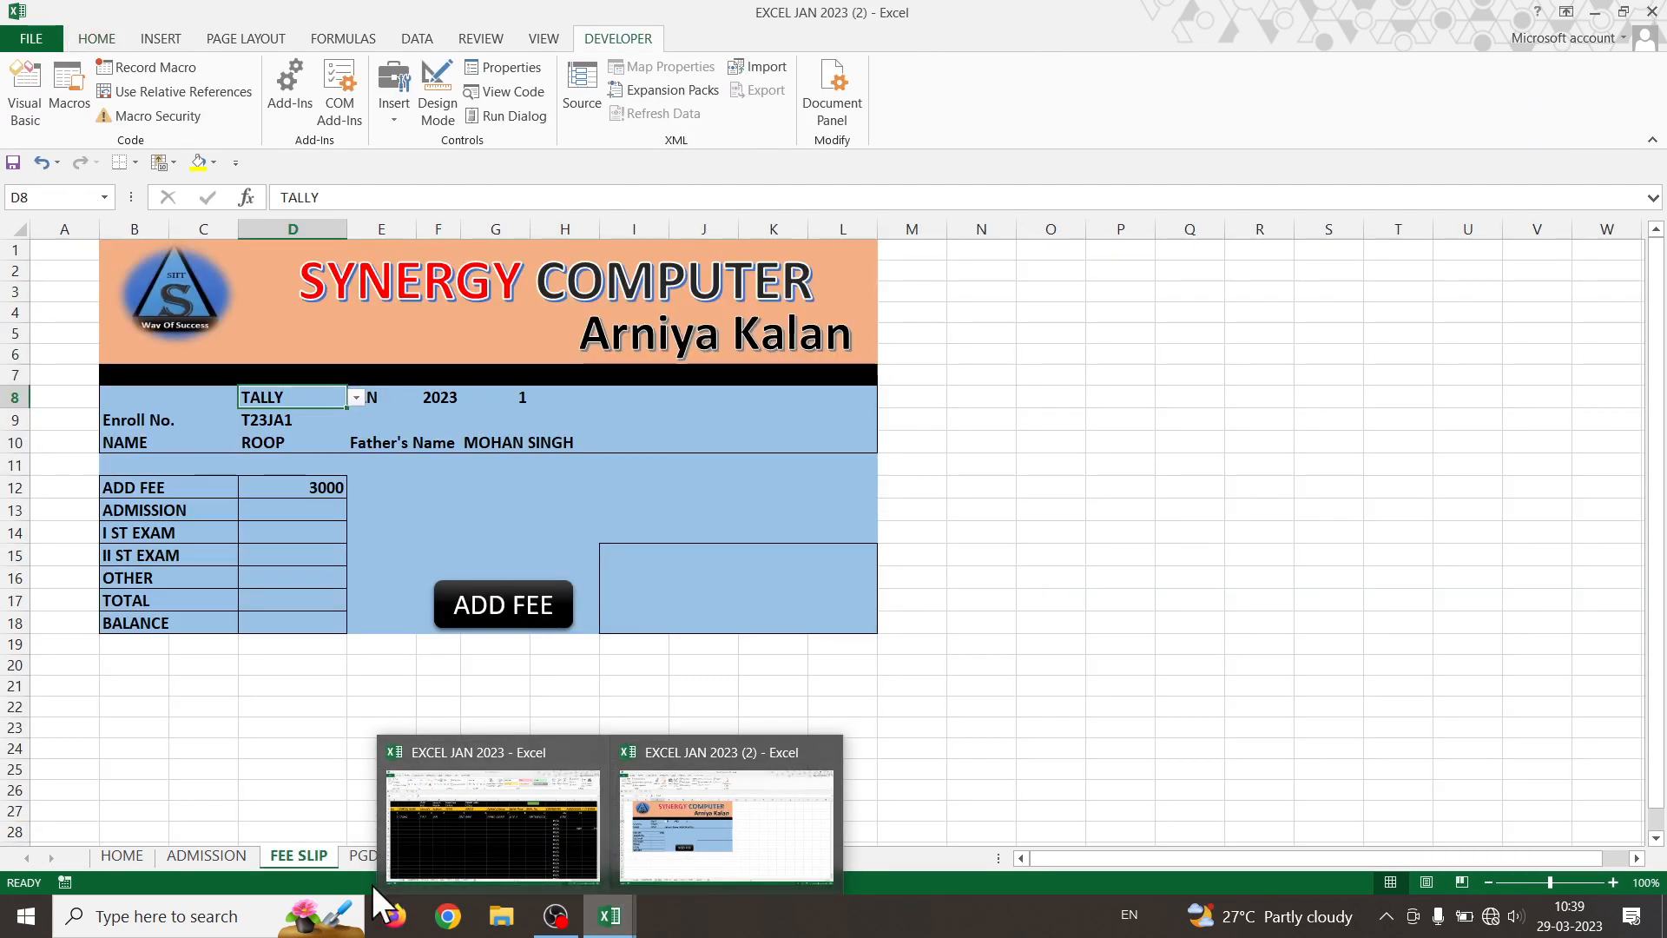
pyautogui.click(527, 441)
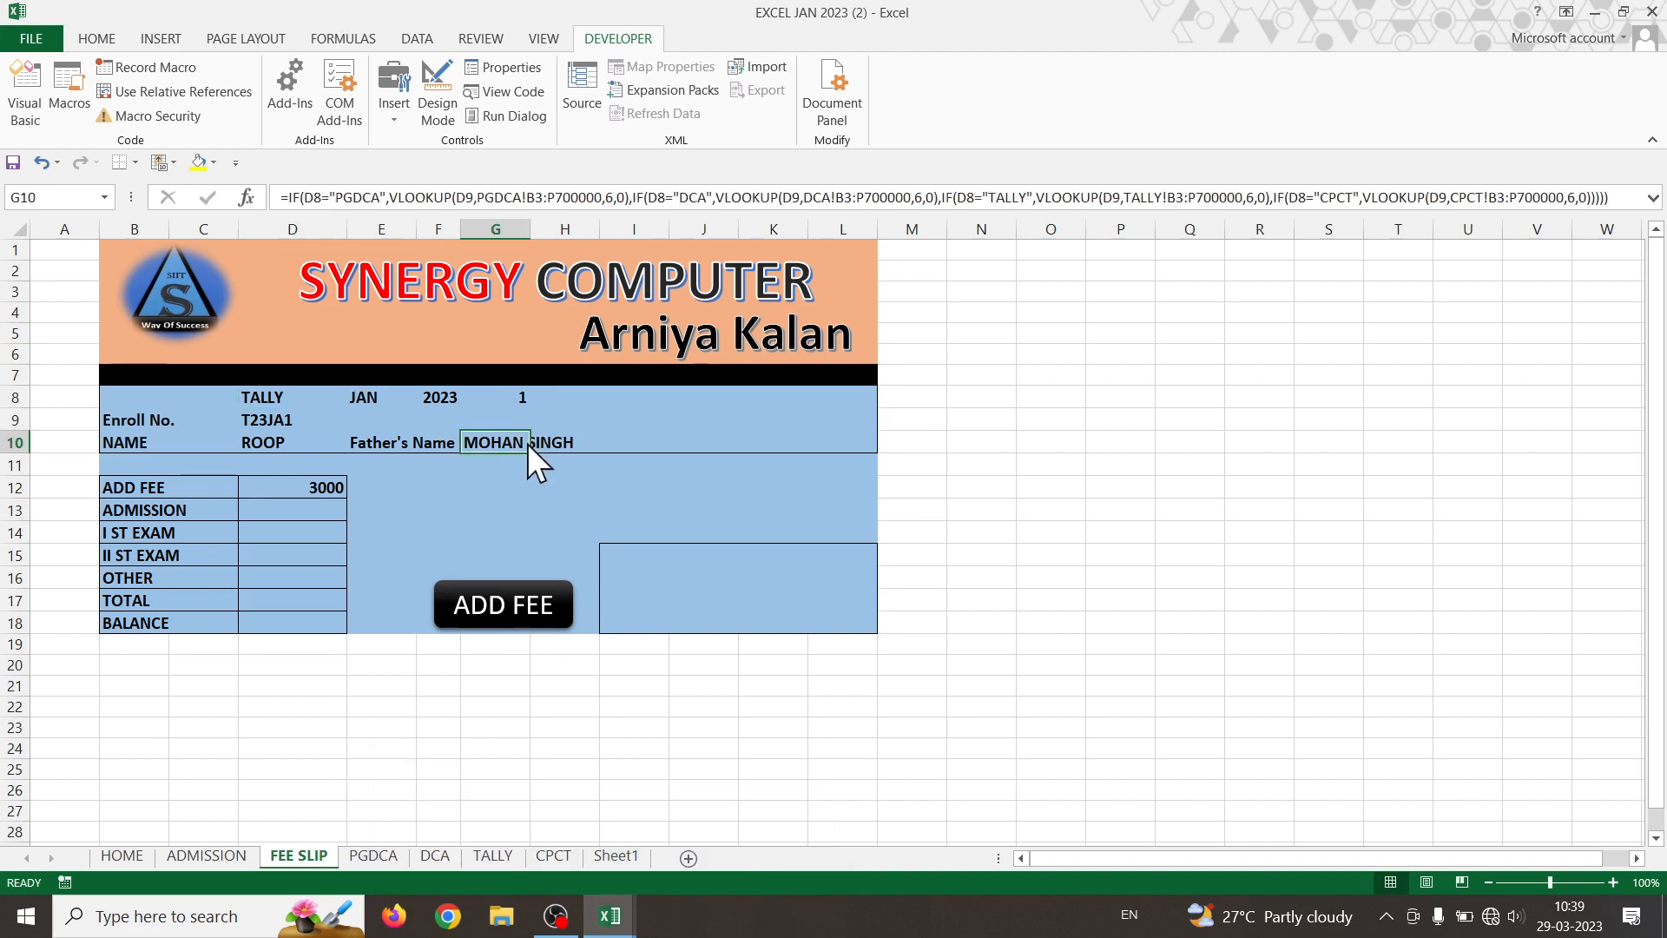
pyautogui.doubleClick(524, 442)
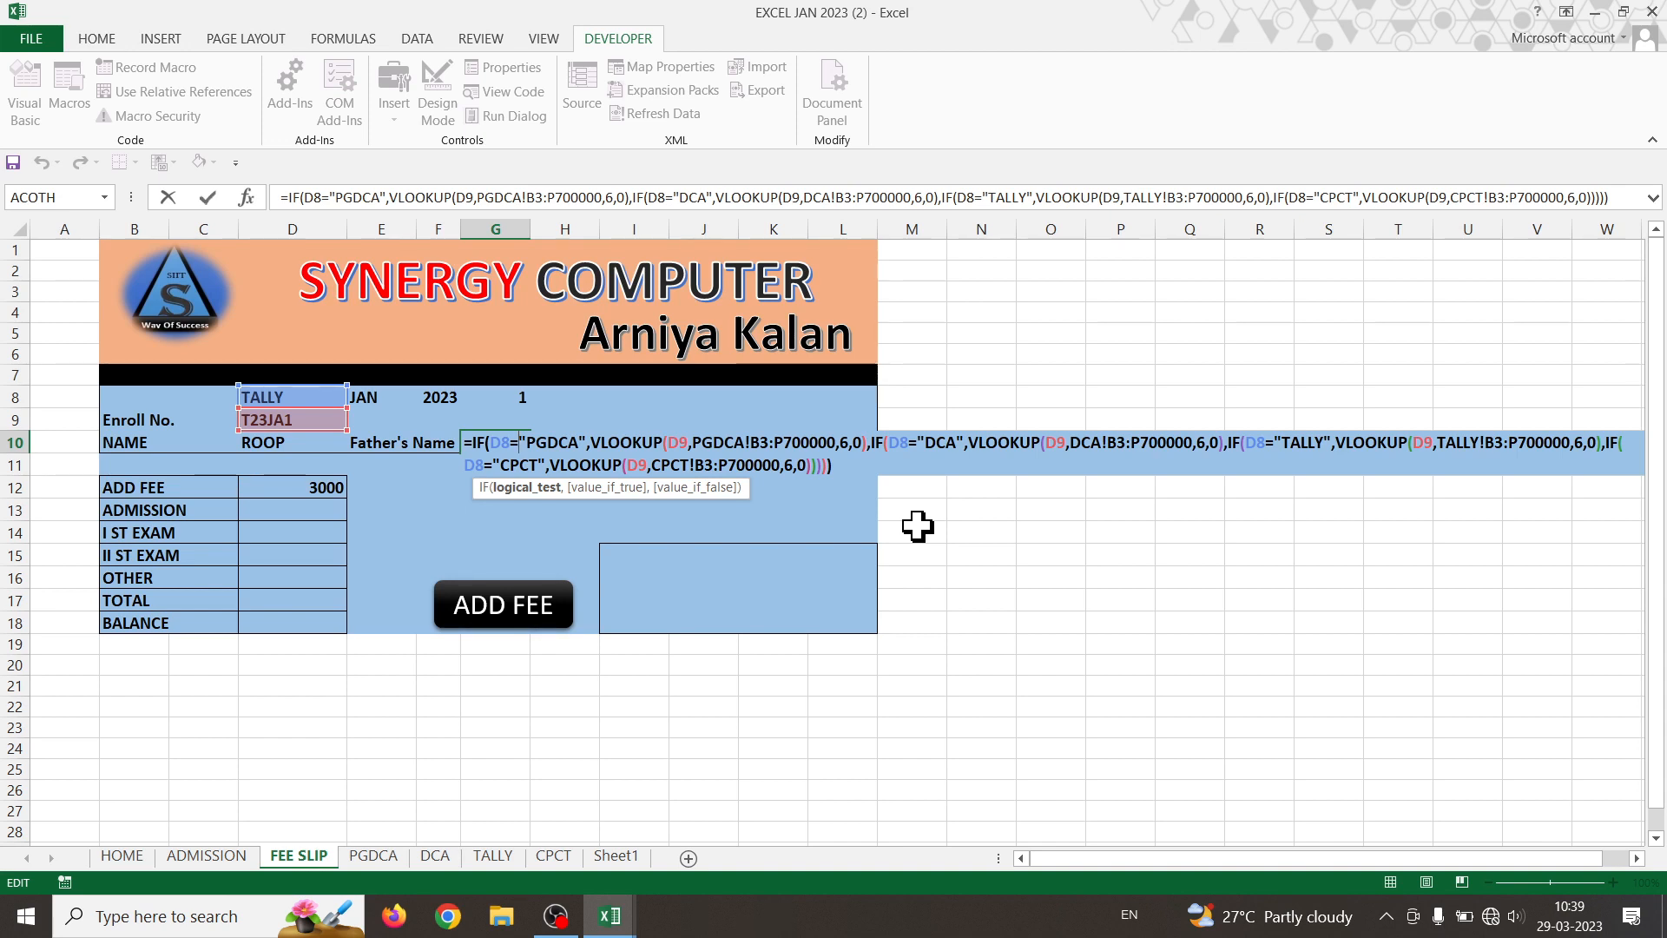
pyautogui.press('Return')
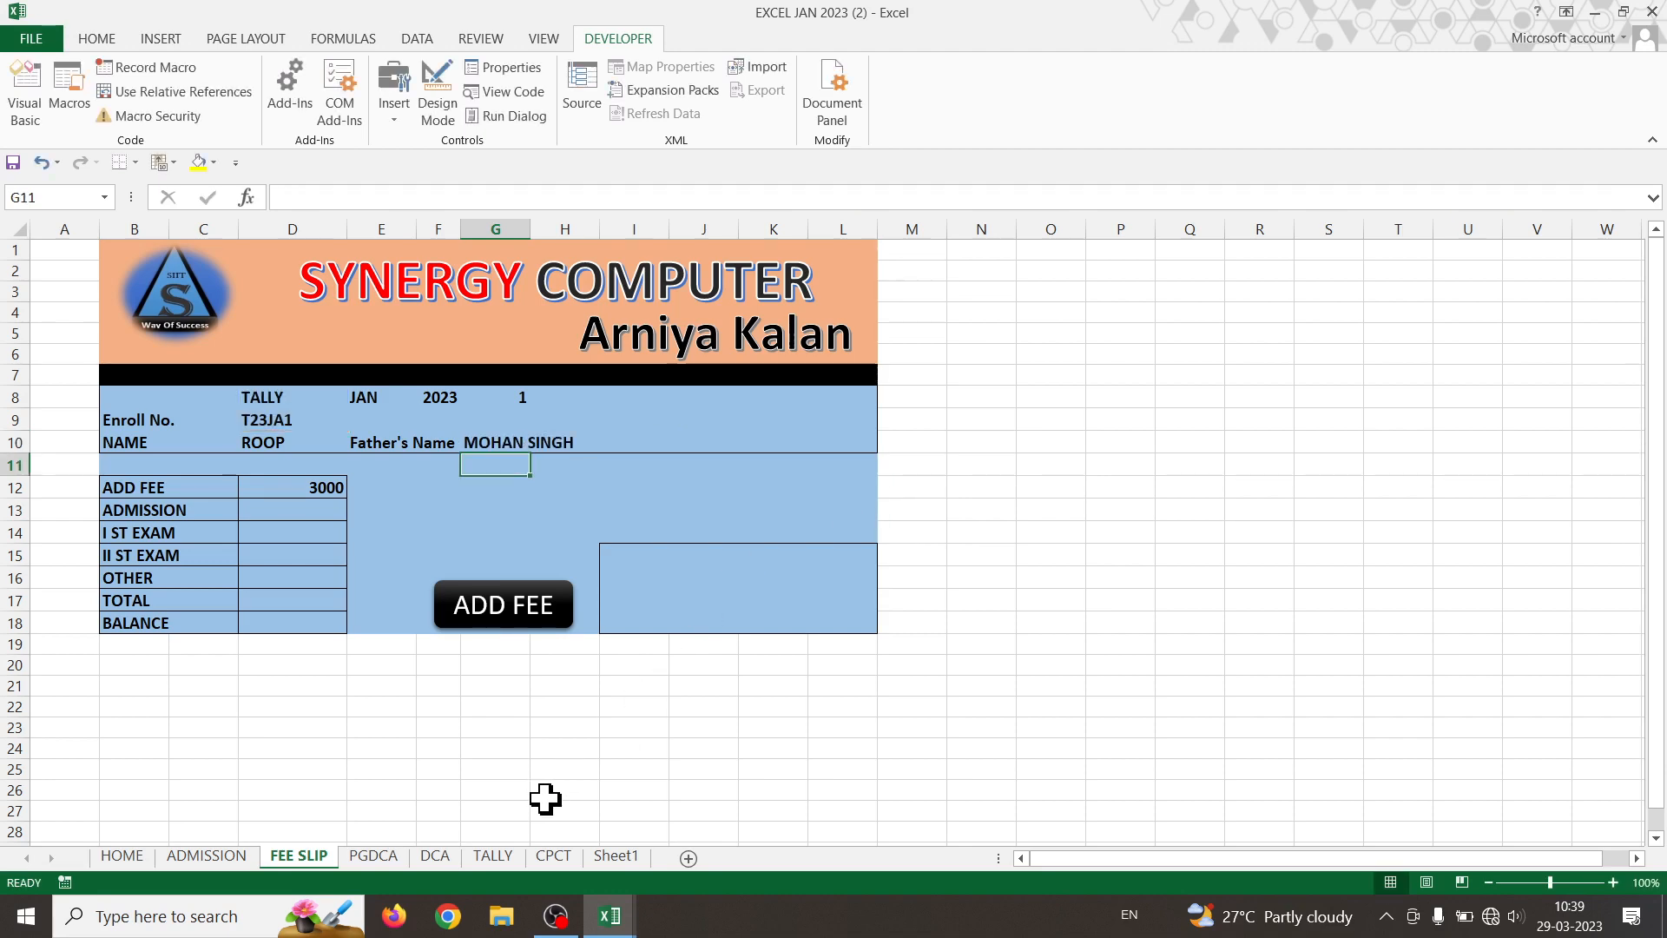
# - Compare the YEAR, NAME, Father's Name and batch columns on the PGDCA sheet, then view the TALLY sheet
pyautogui.click(369, 856)
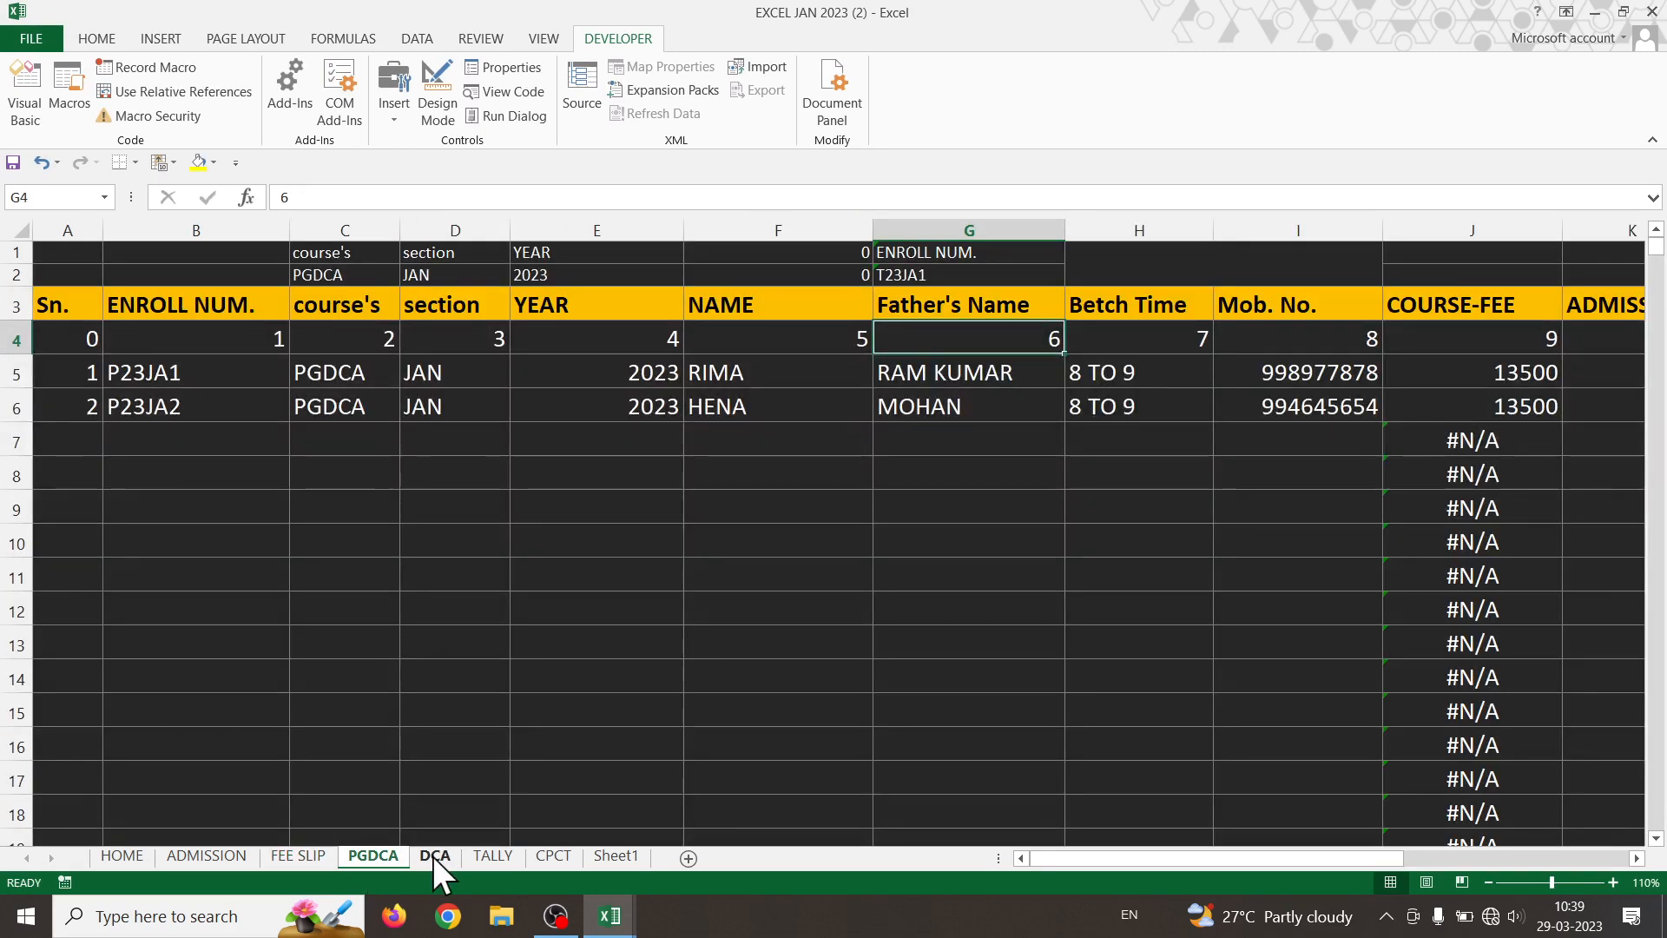
pyautogui.moveTo(584, 345); pyautogui.dragTo(625, 370)
pyautogui.moveTo(757, 363); pyautogui.dragTo(773, 543)
pyautogui.moveTo(978, 369); pyautogui.dragTo(982, 569)
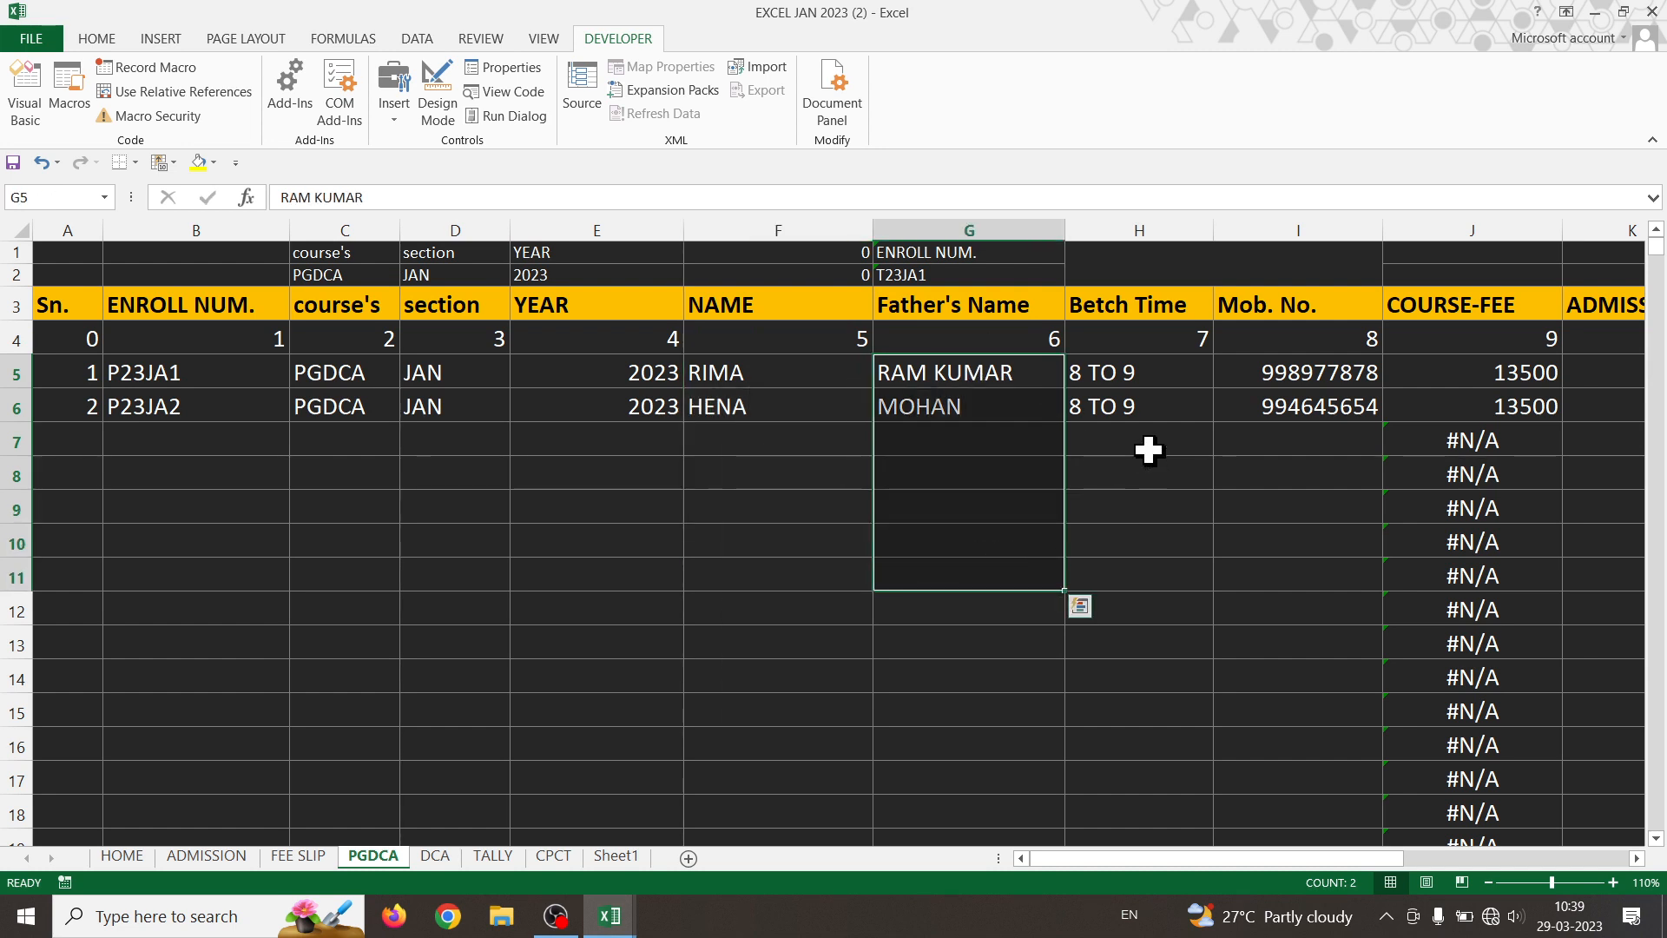
pyautogui.moveTo(1159, 363); pyautogui.dragTo(1213, 576)
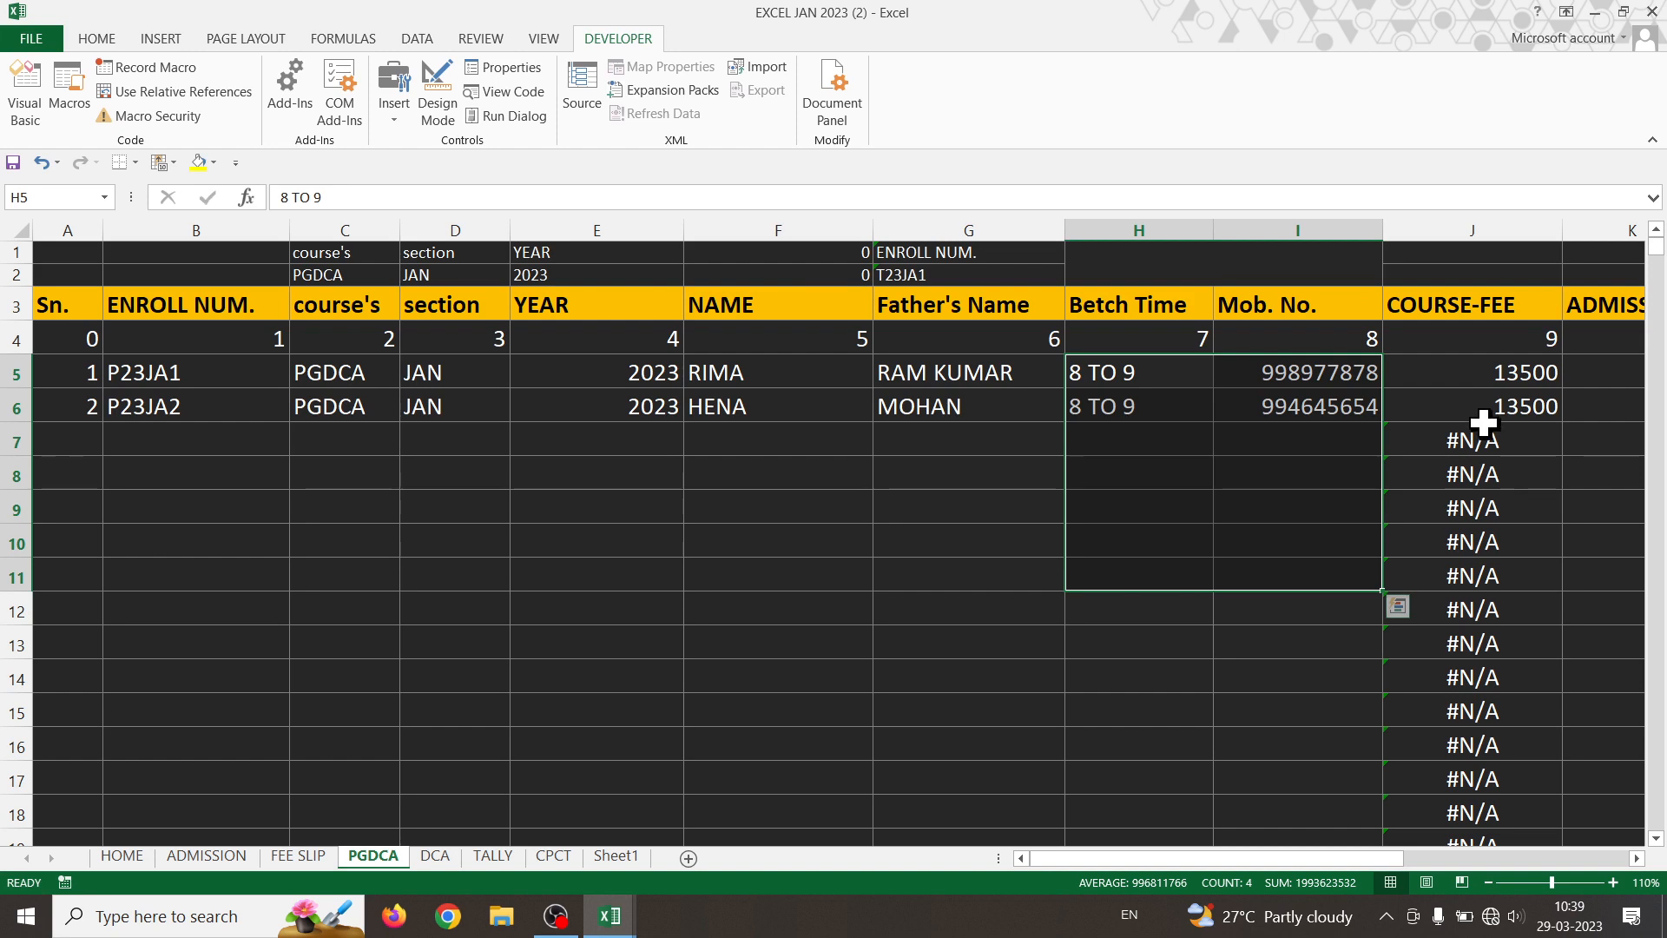
pyautogui.click(509, 858)
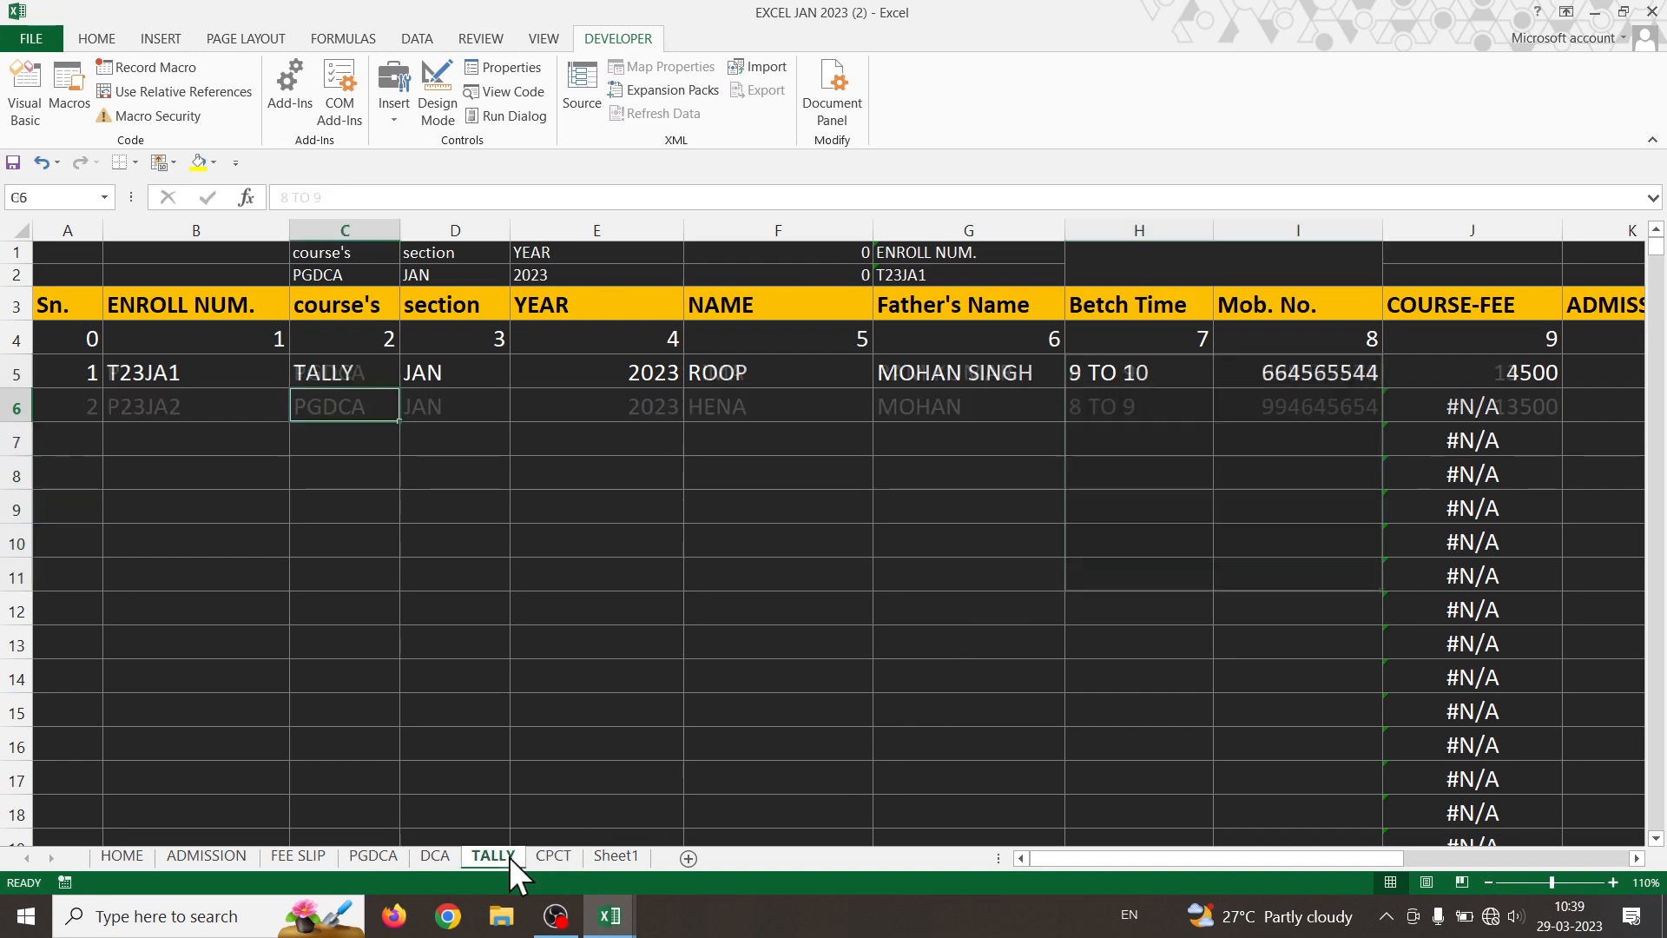
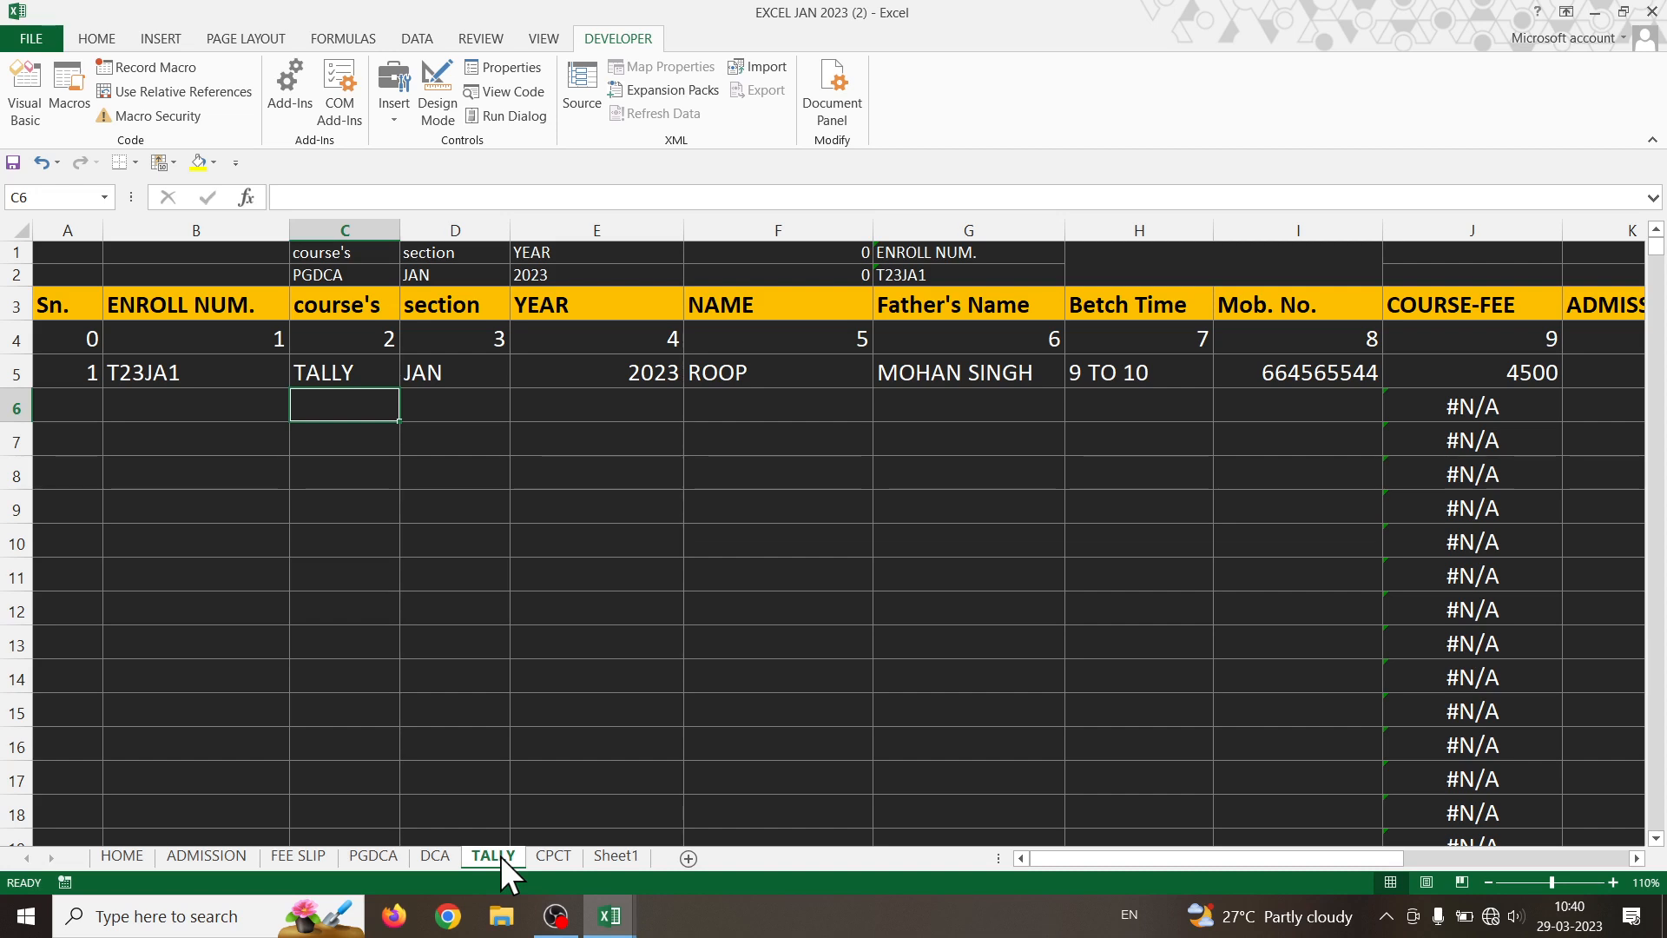
# - Go to the FEE SLIP sheet showing the Tally student's enrollment details and ADD FEE 3000
pyautogui.click(299, 856)
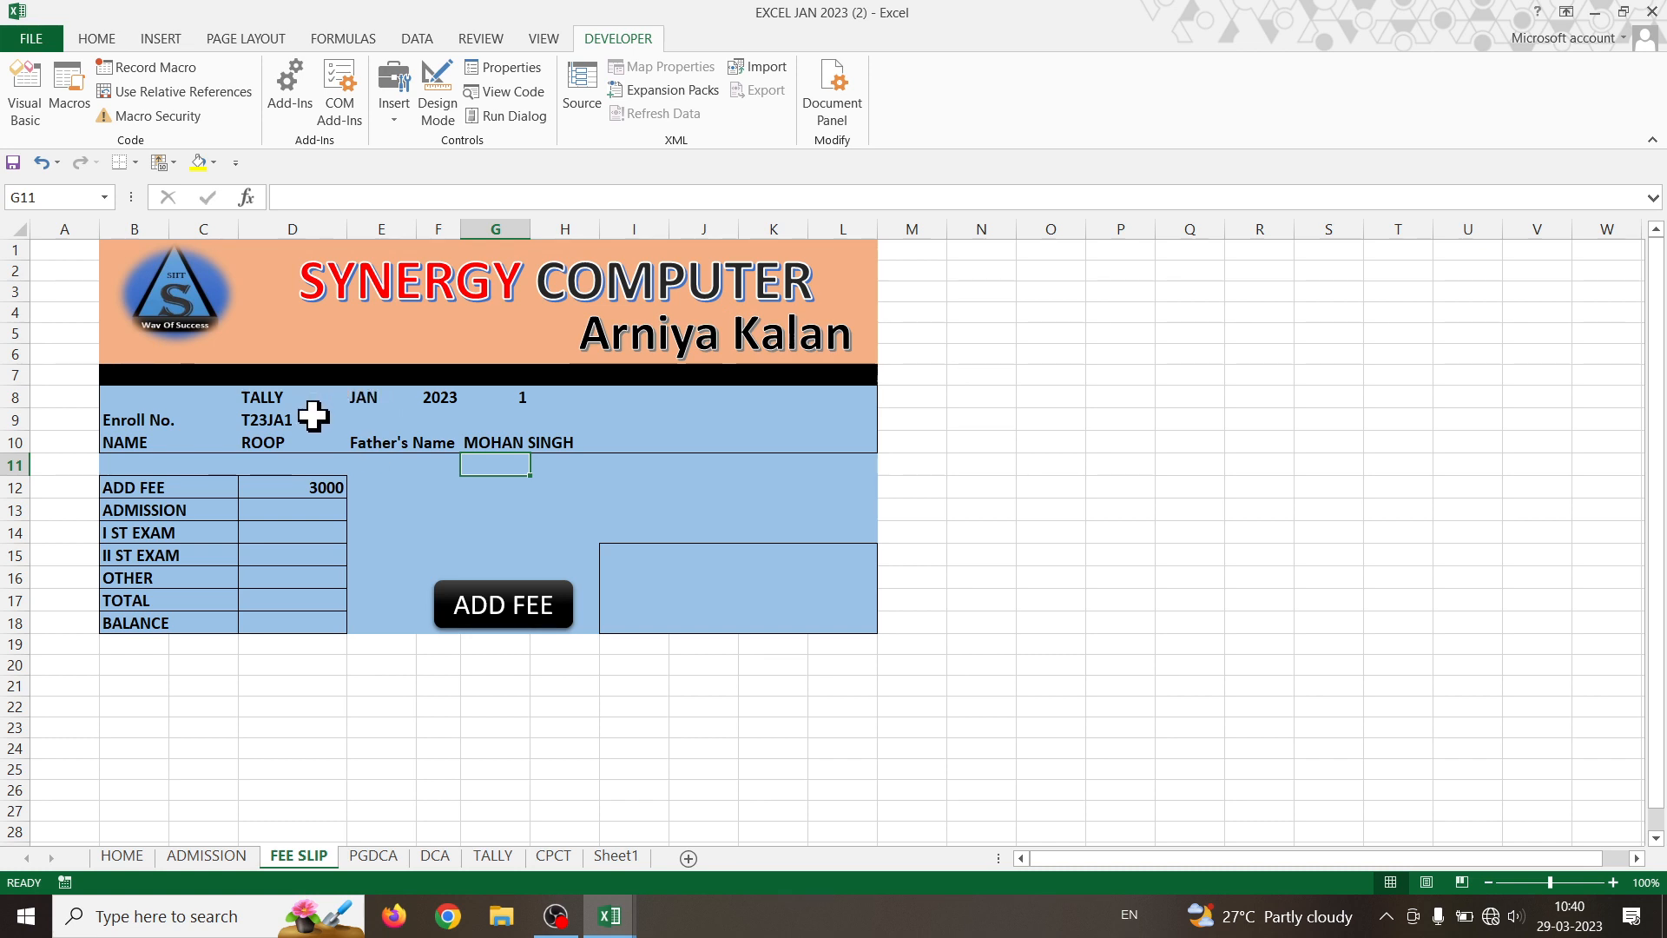
# - Copy G10's Father's Name nested IF/VLOOKUP formula into the ADMISSION amount cell D13
pyautogui.click(293, 512)
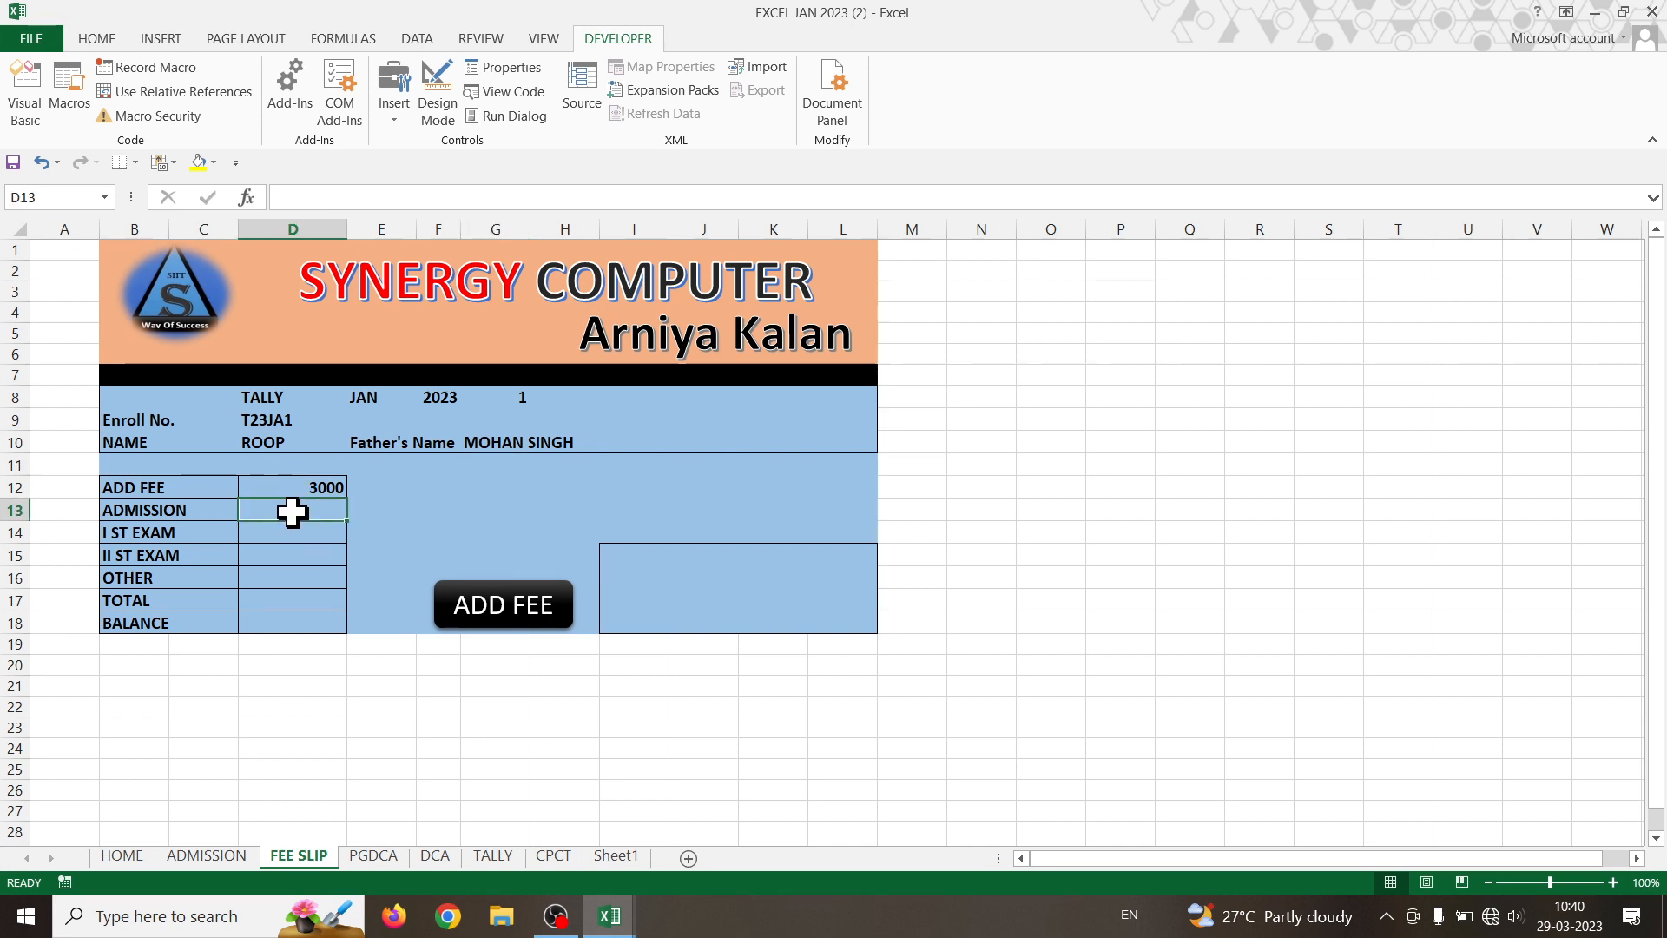
pyautogui.click(526, 444)
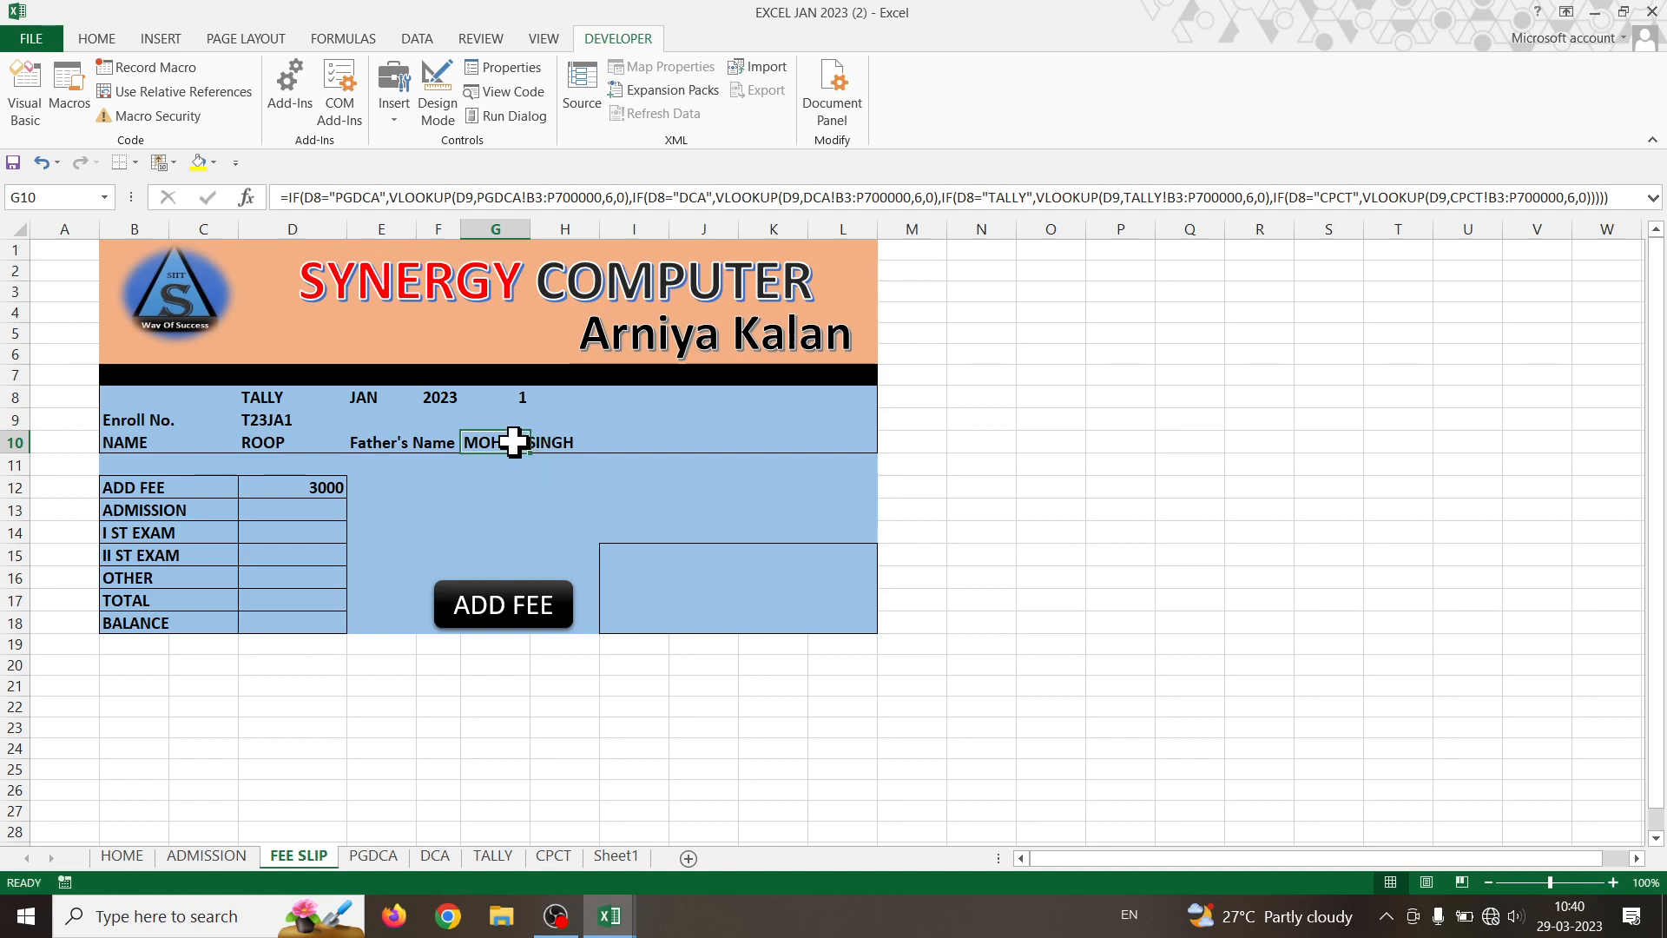
pyautogui.doubleClick(504, 443)
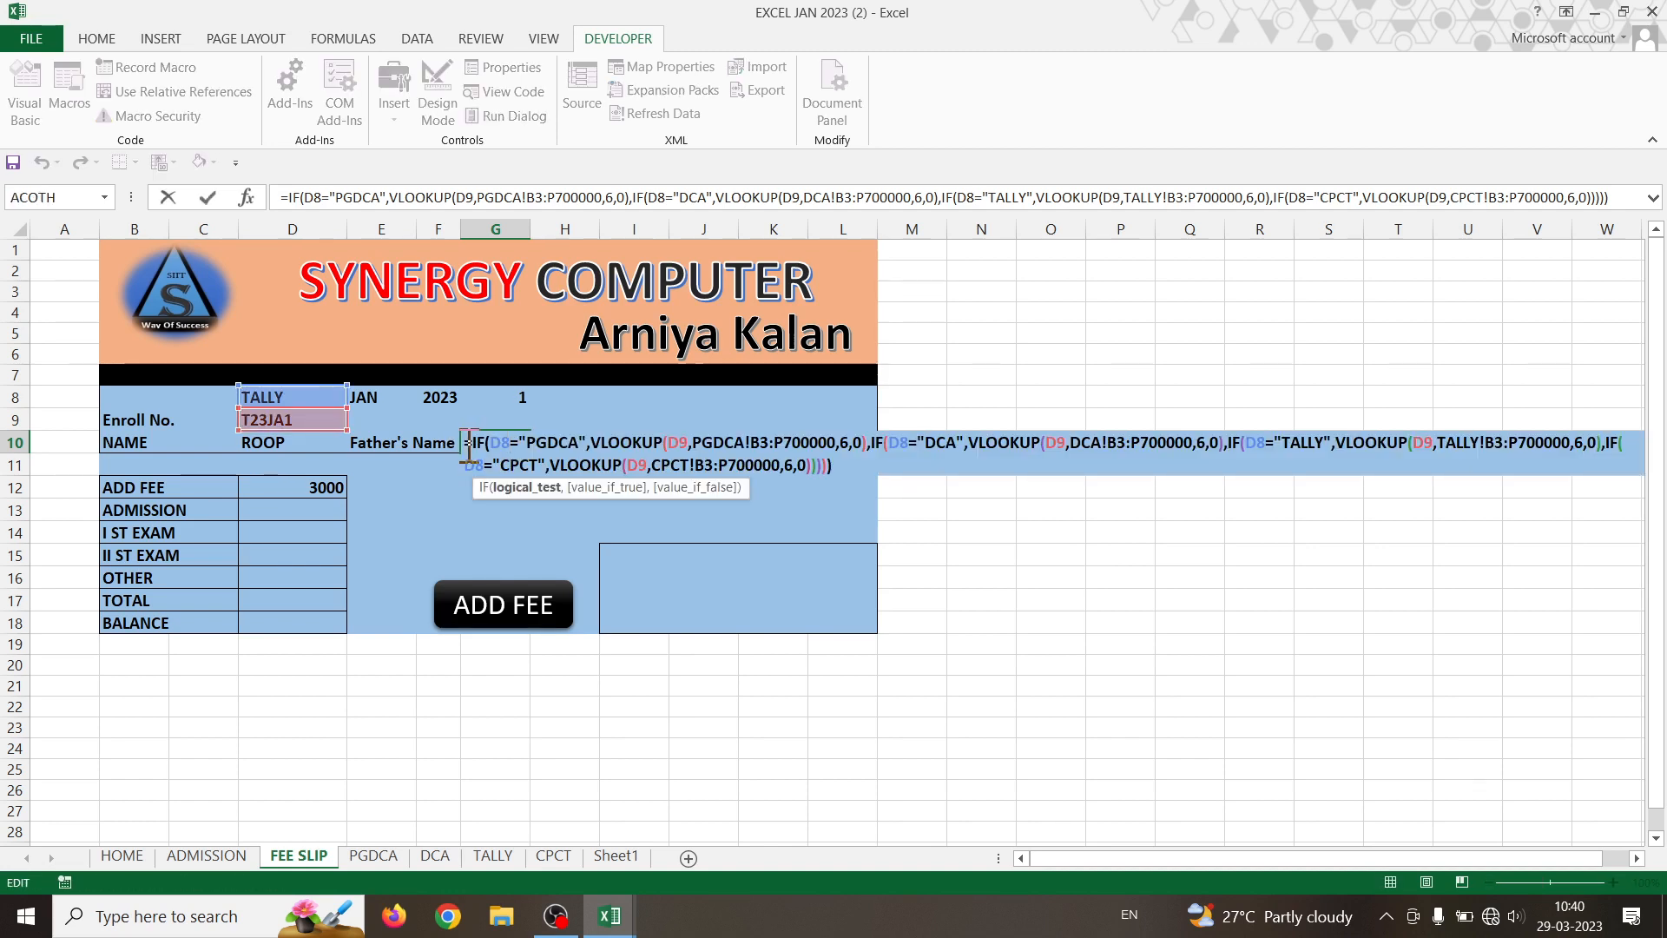
pyautogui.hotkey('ctrl', 'a')
pyautogui.hotkey('ctrl', 'c')
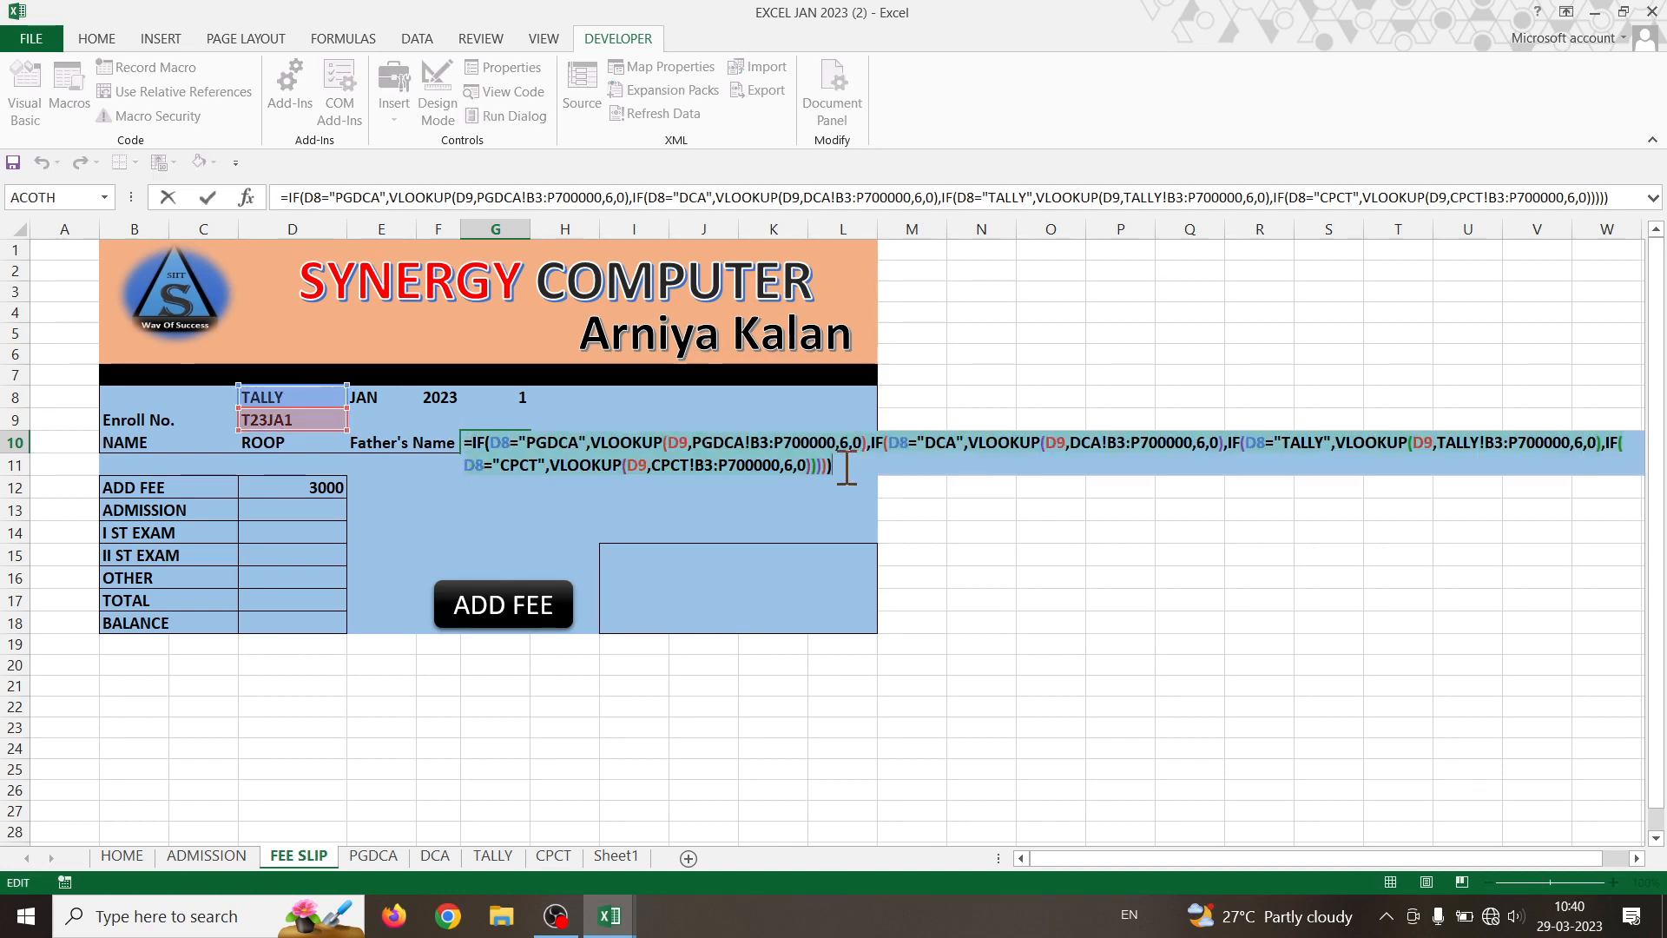
pyautogui.press('Return')
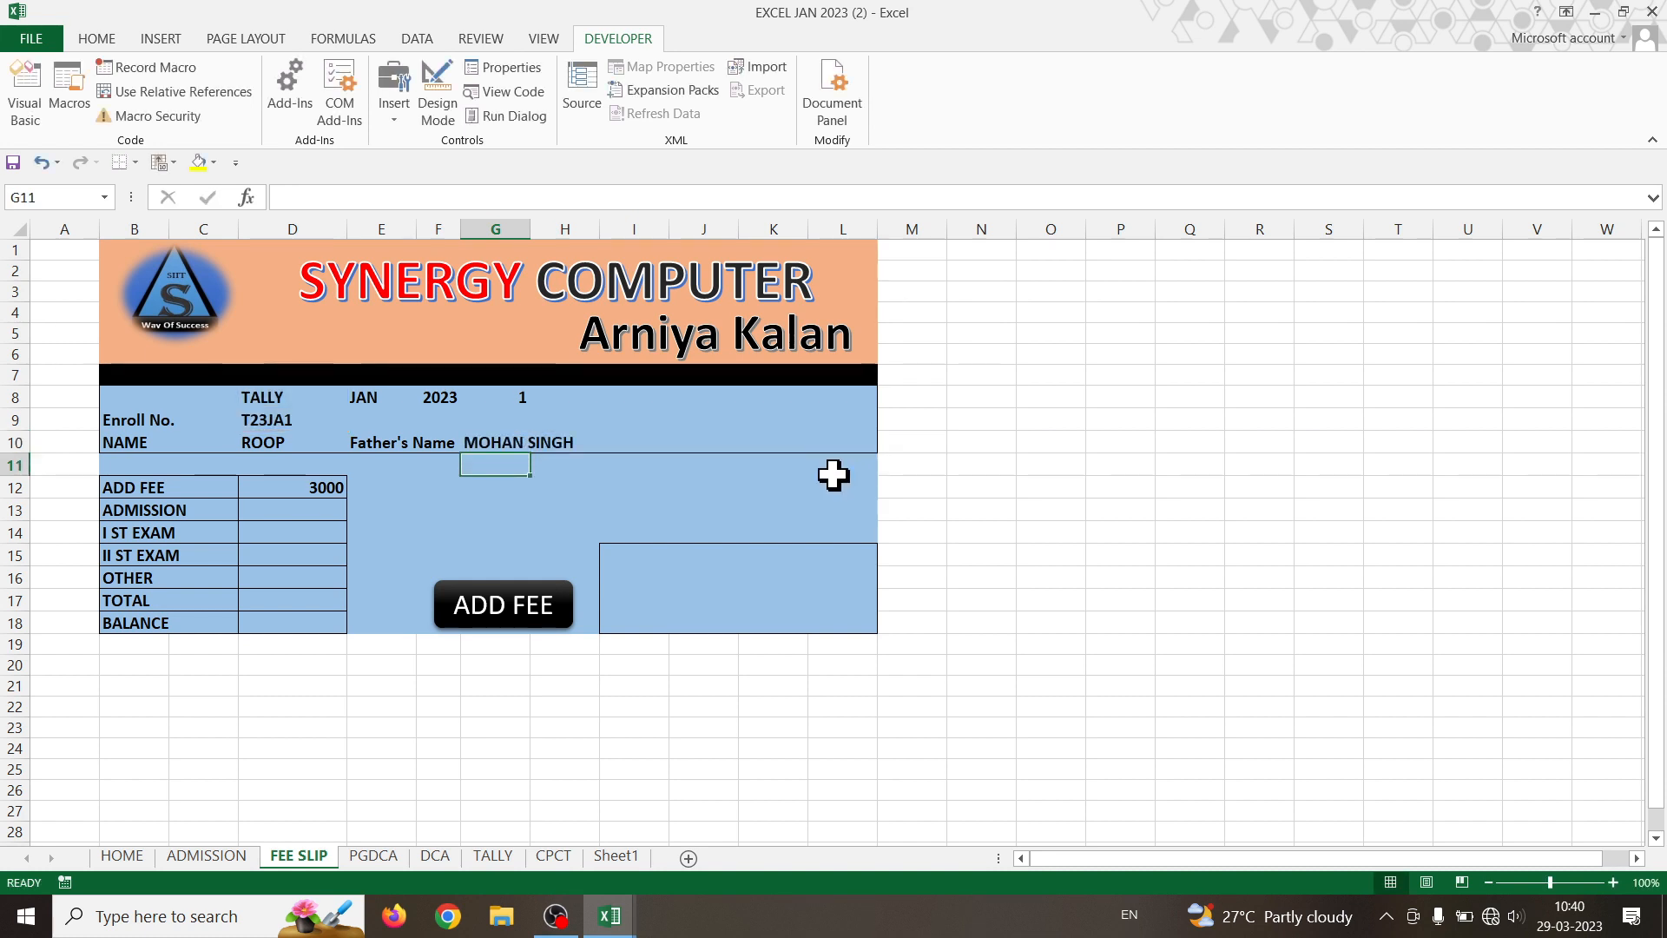
pyautogui.click(298, 512)
pyautogui.hotkey('ctrl', 'v')
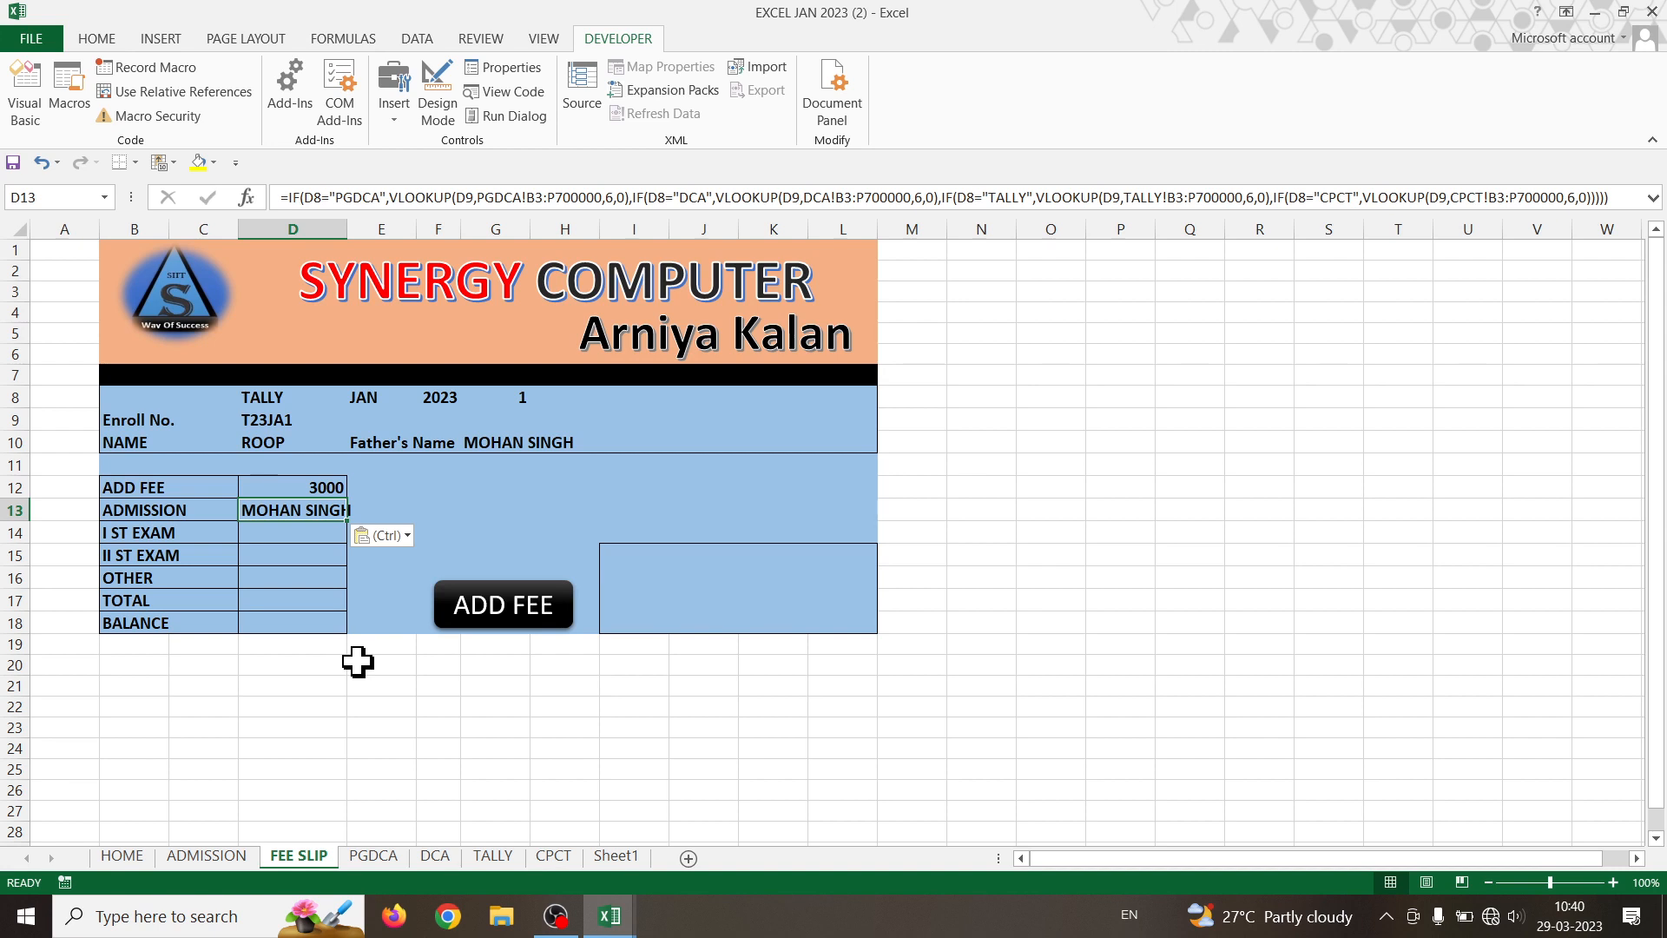
pyautogui.click(195, 509)
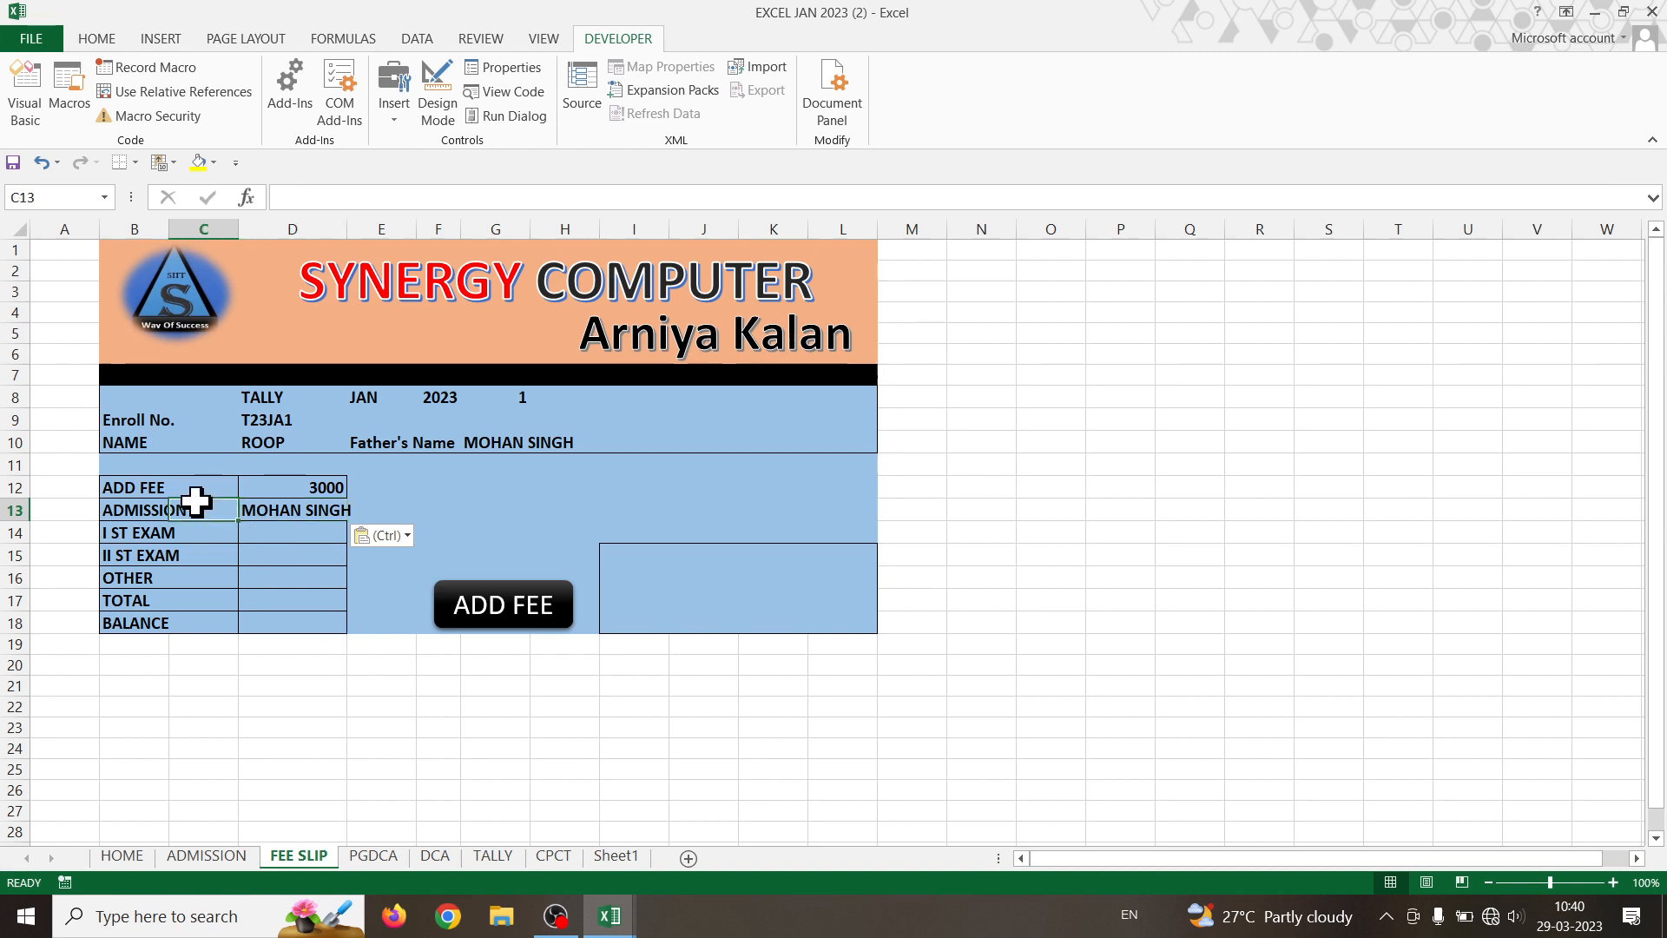
pyautogui.click(154, 514)
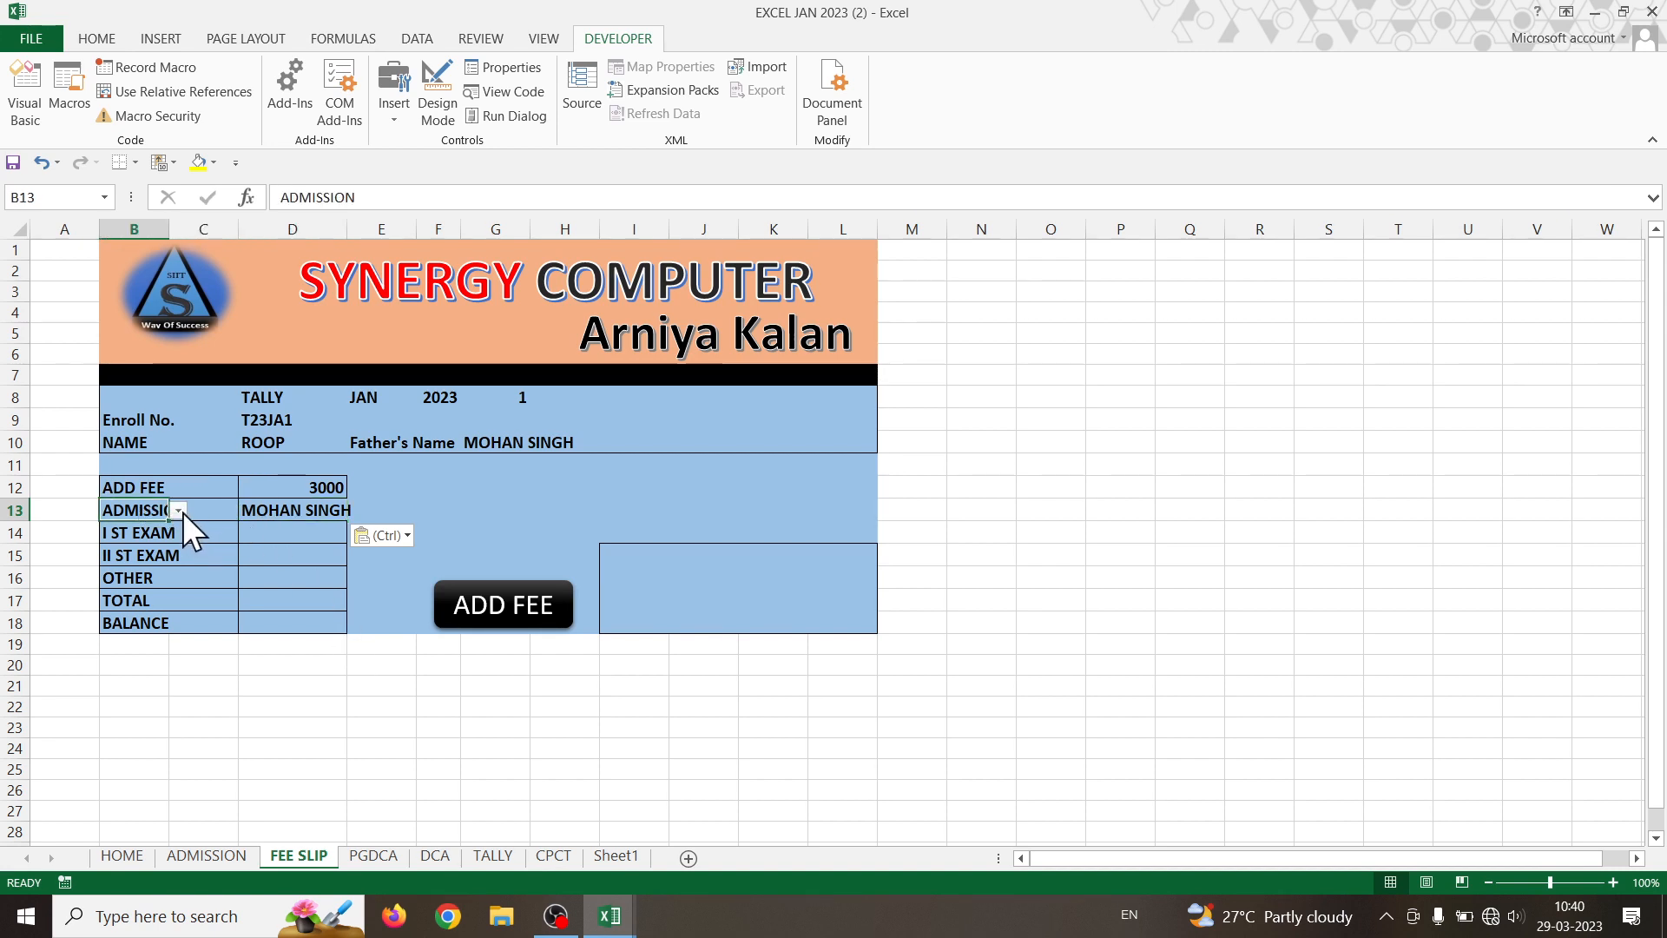
# - Widen column B to fit the fee labels and try OTHER as B13's fee type
pyautogui.moveTo(171, 228); pyautogui.dragTo(222, 229)
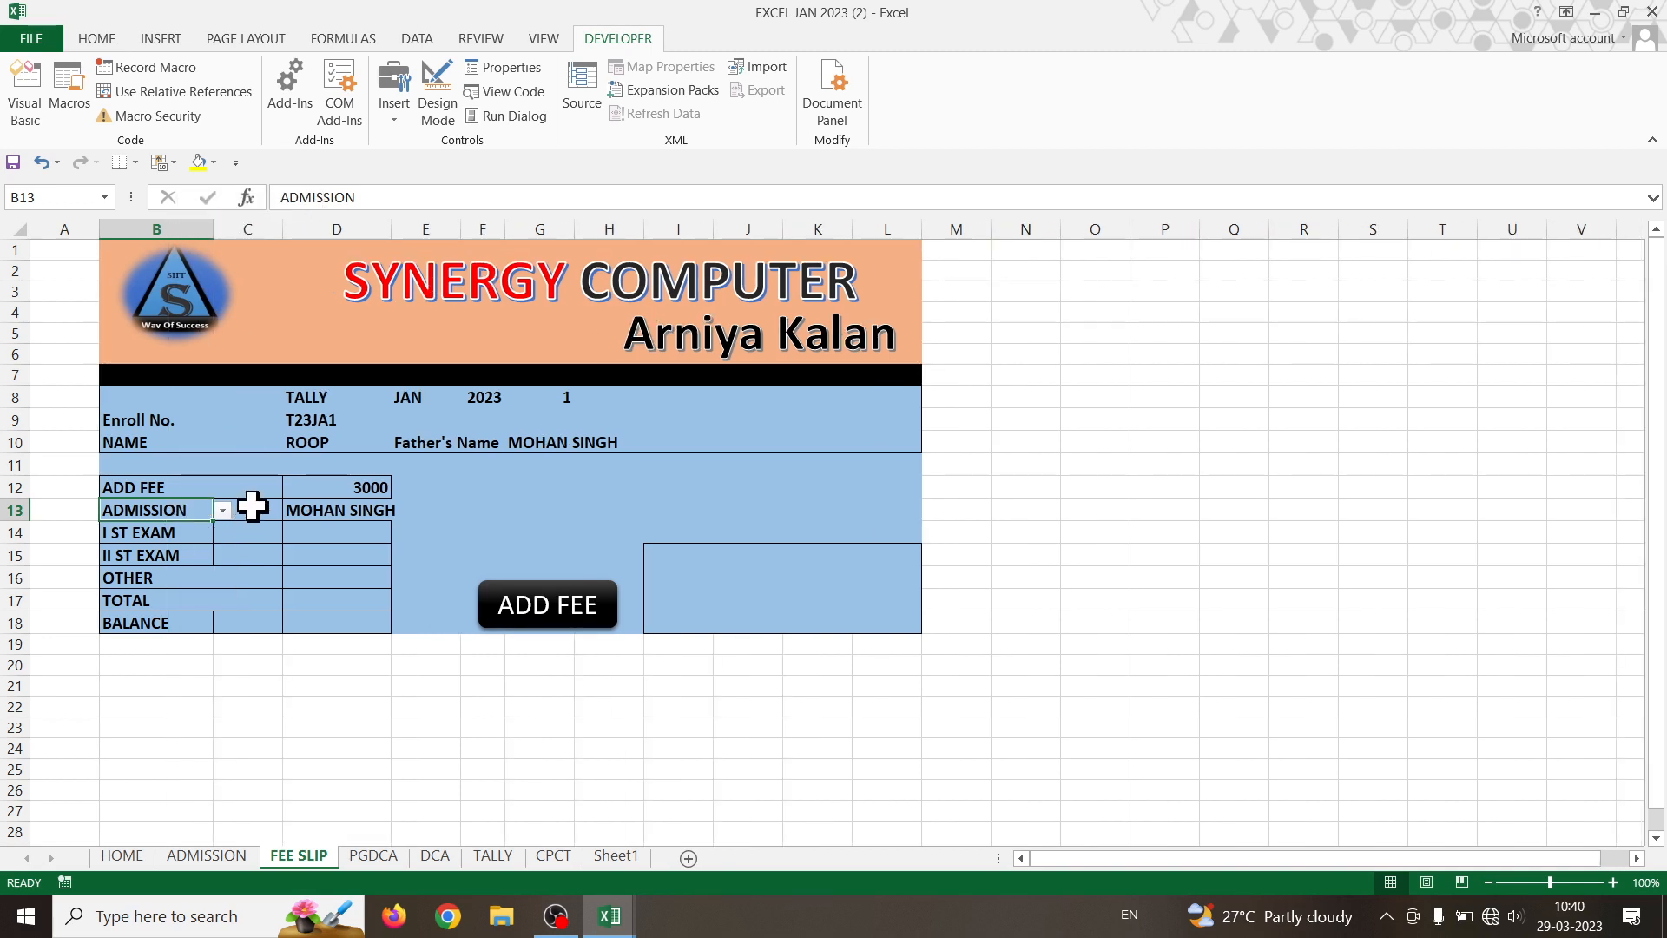
pyautogui.moveTo(251, 506); pyautogui.dragTo(252, 581)
pyautogui.click(253, 652)
pyautogui.click(178, 512)
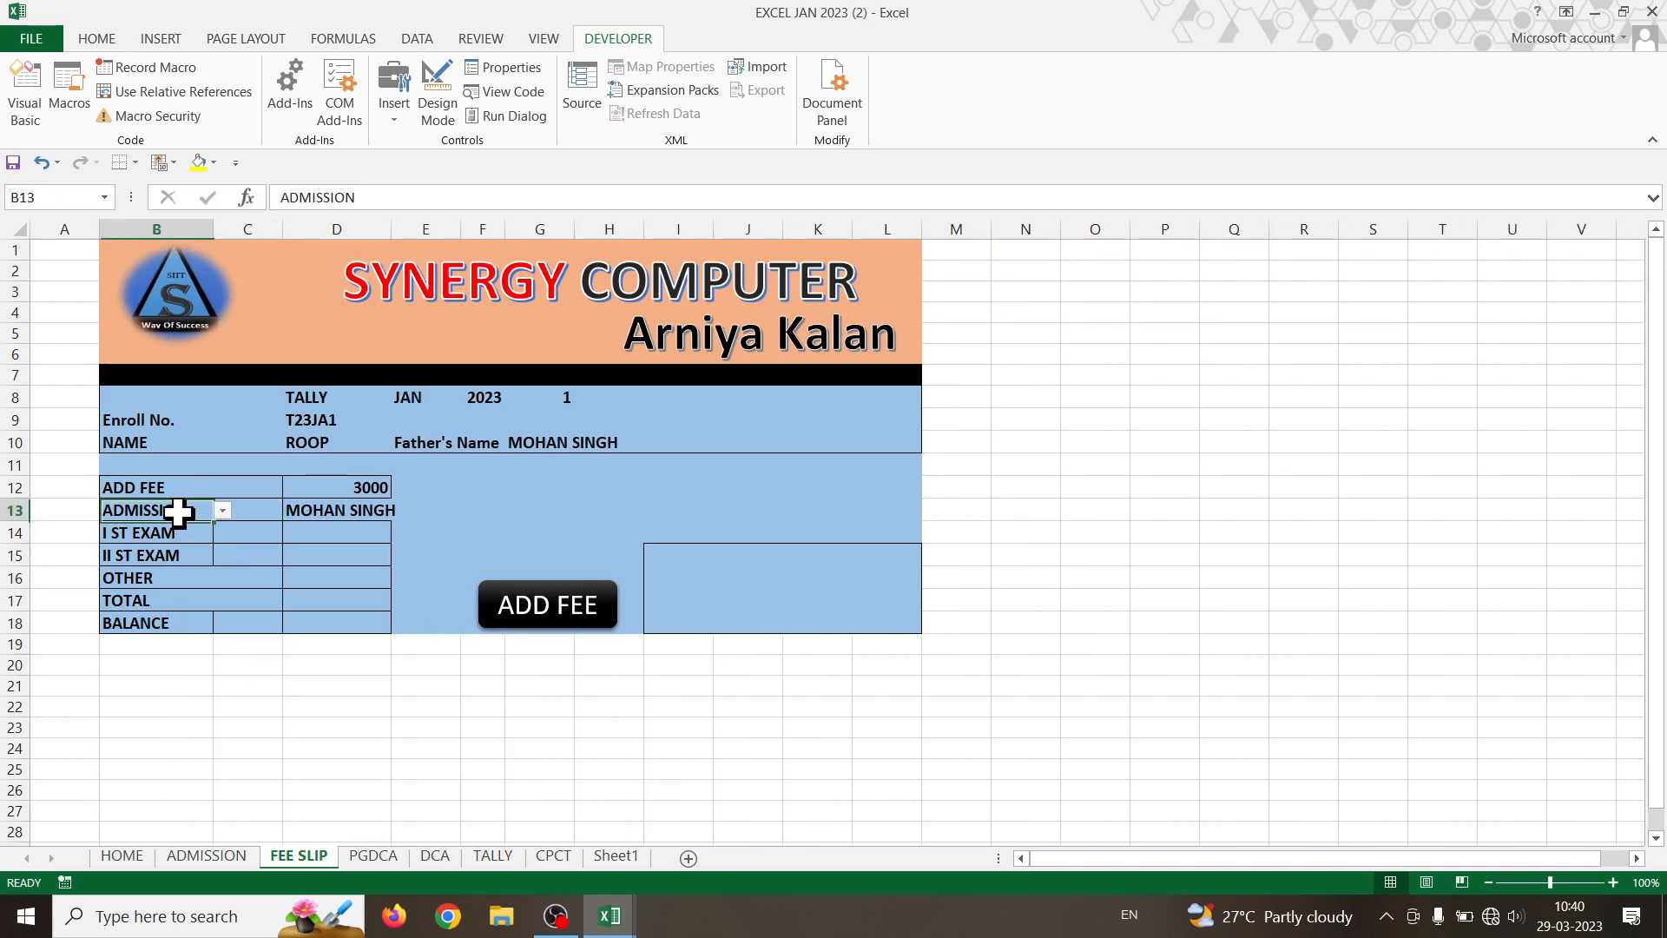
pyautogui.click(222, 512)
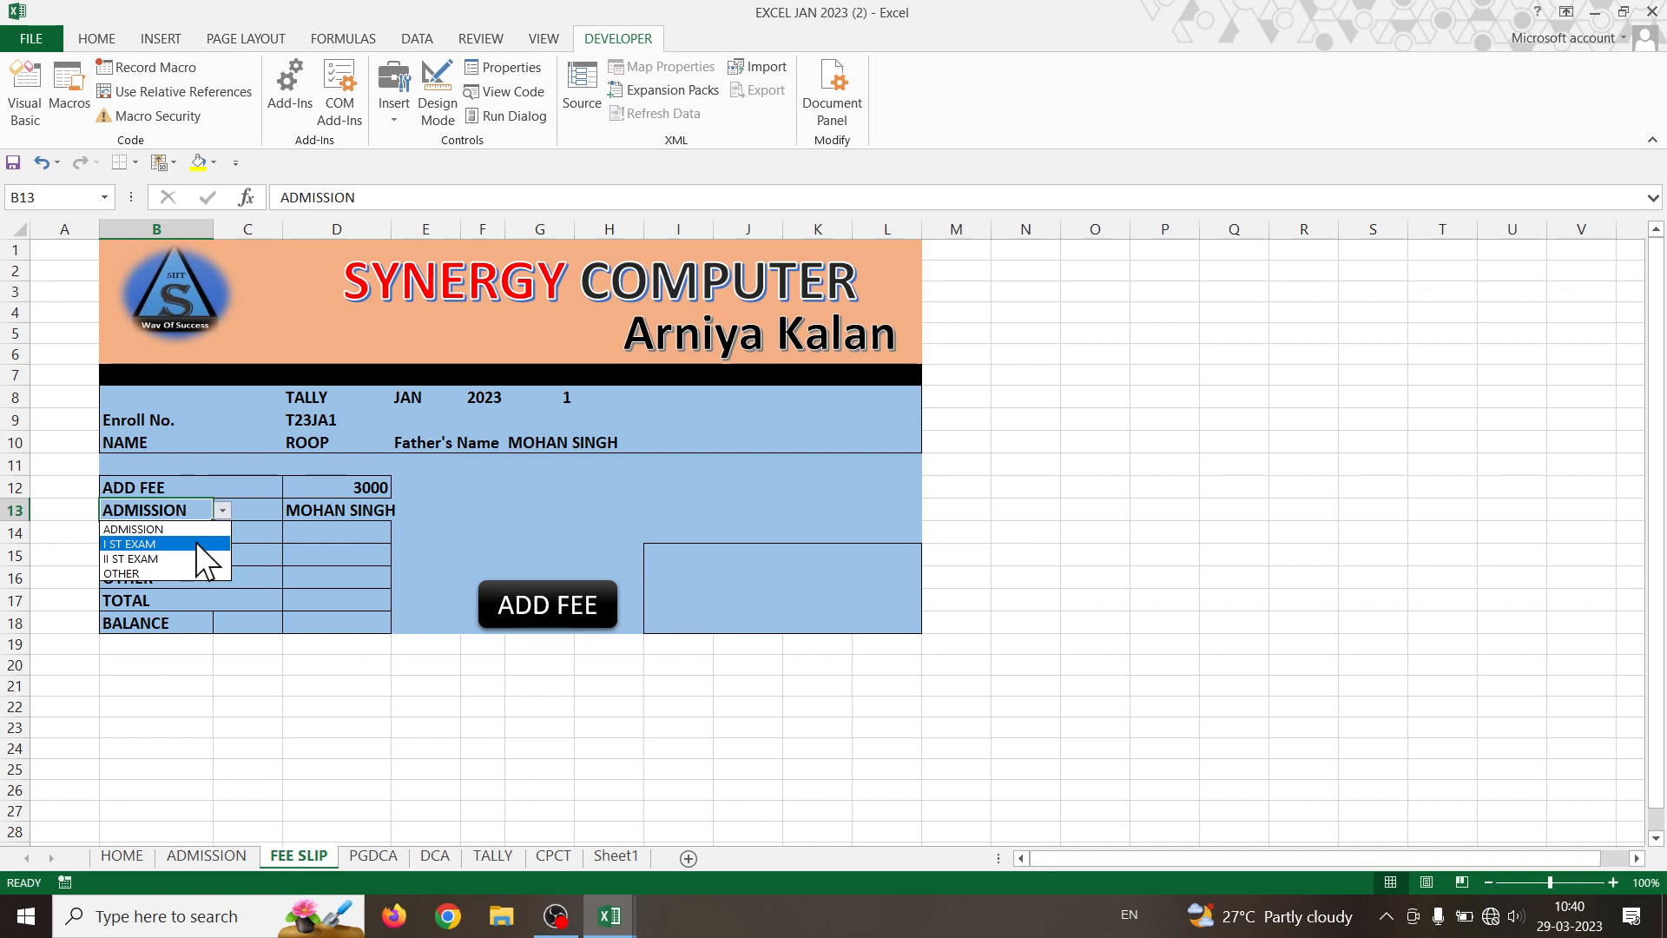
pyautogui.click(185, 573)
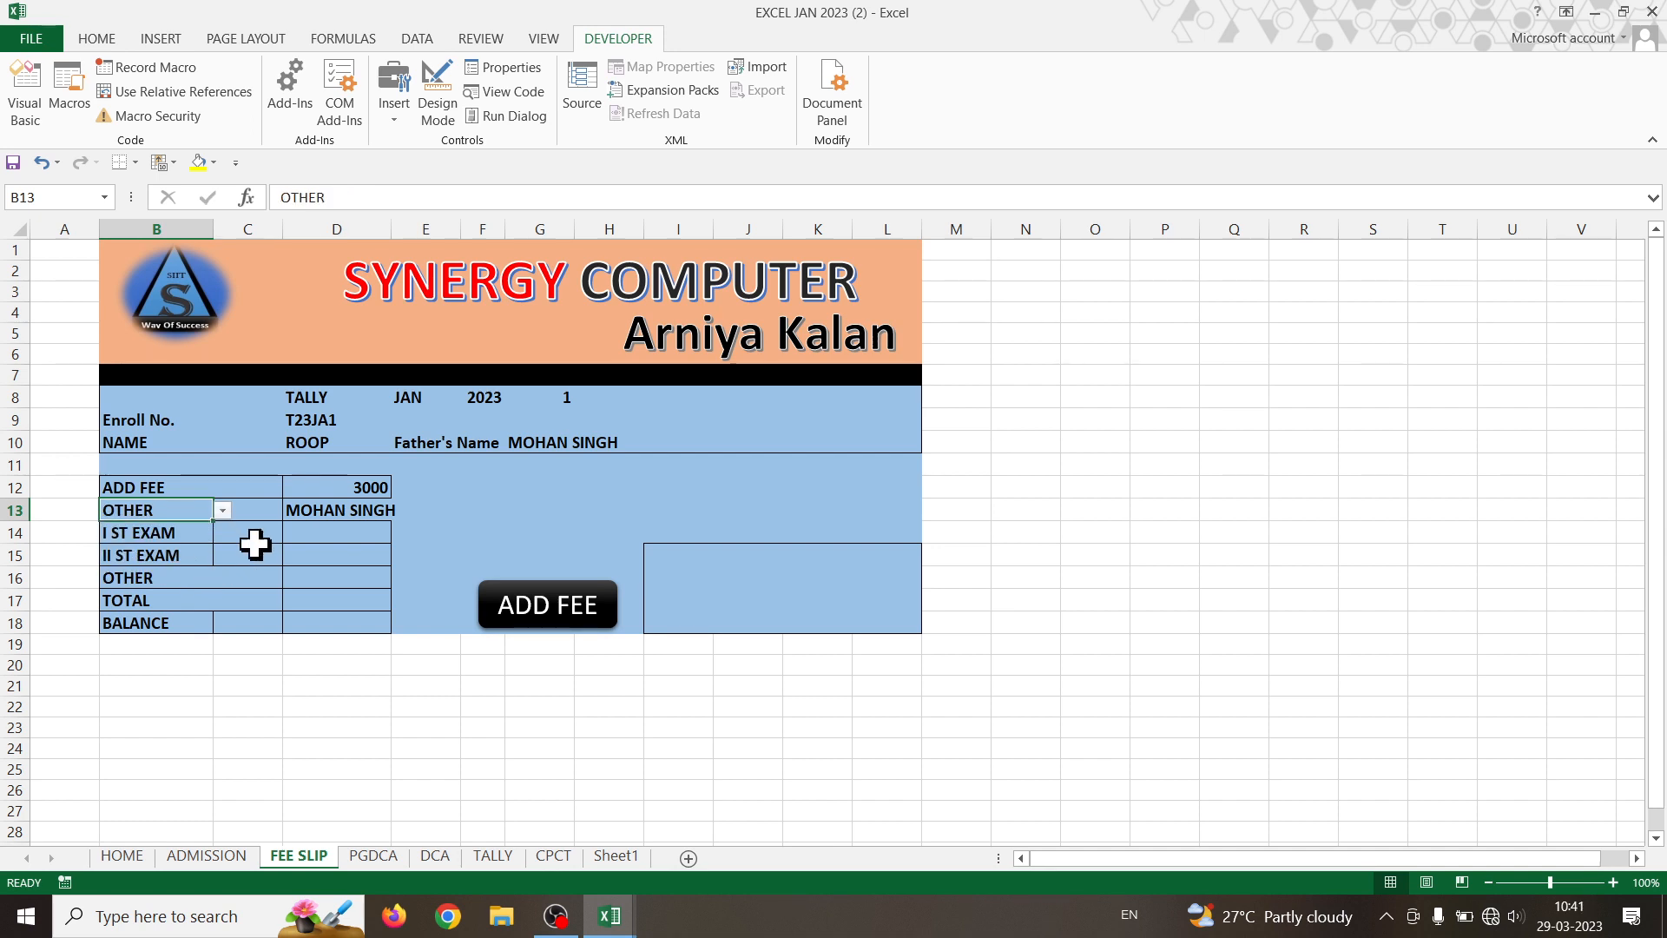
pyautogui.click(335, 508)
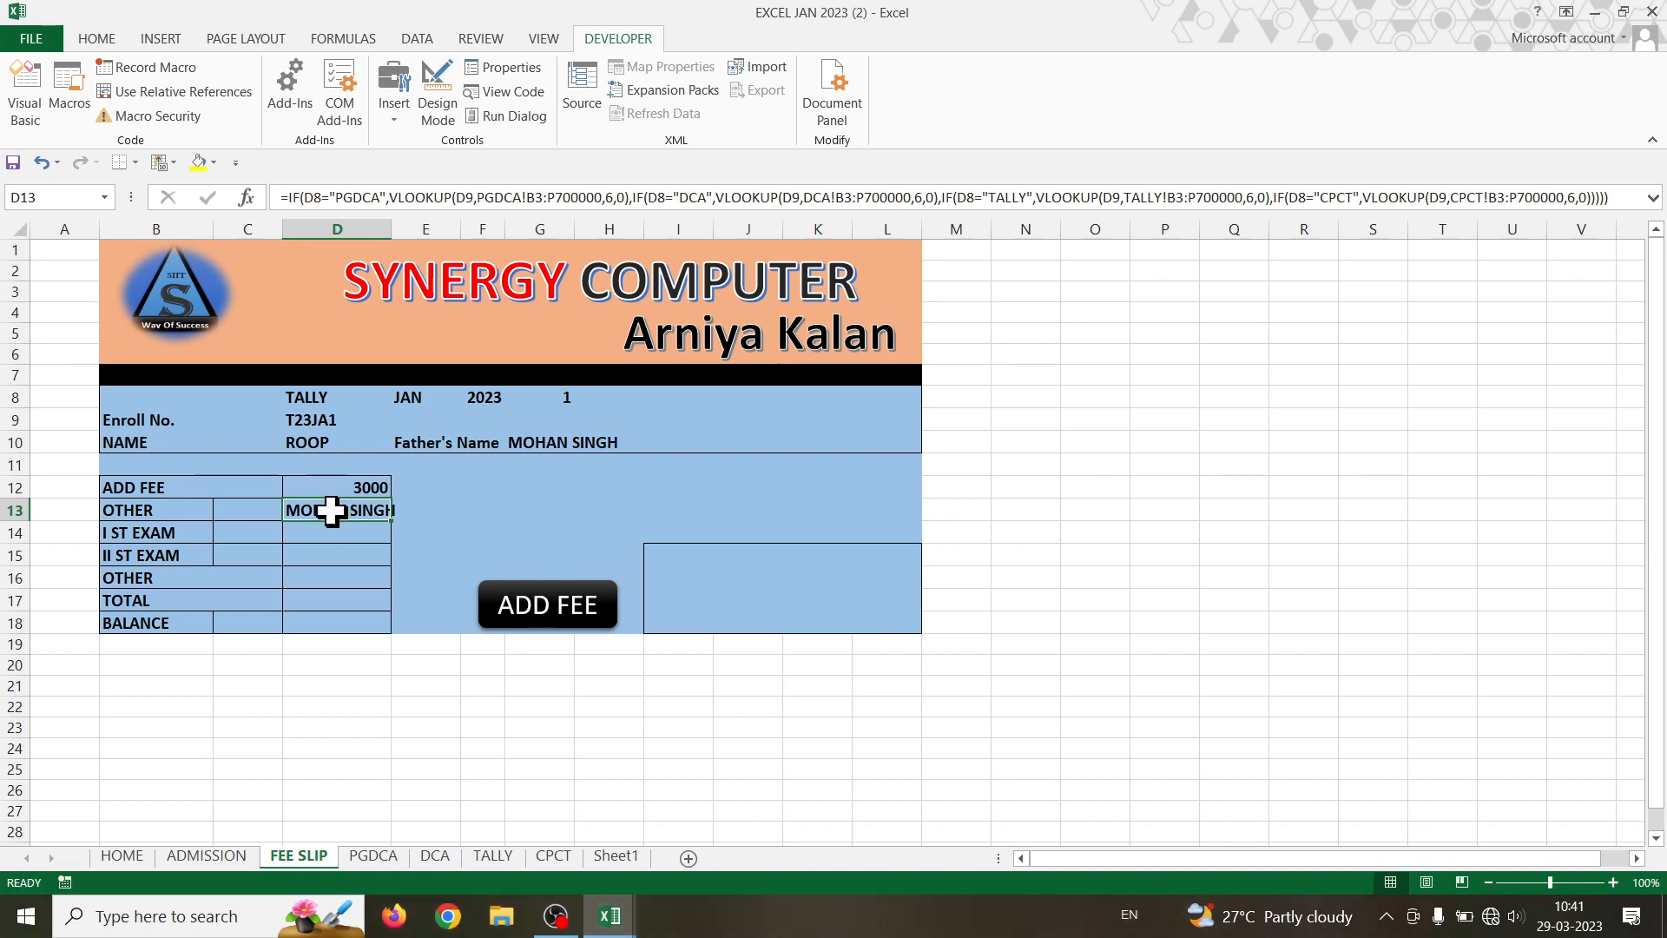
pyautogui.click(323, 538)
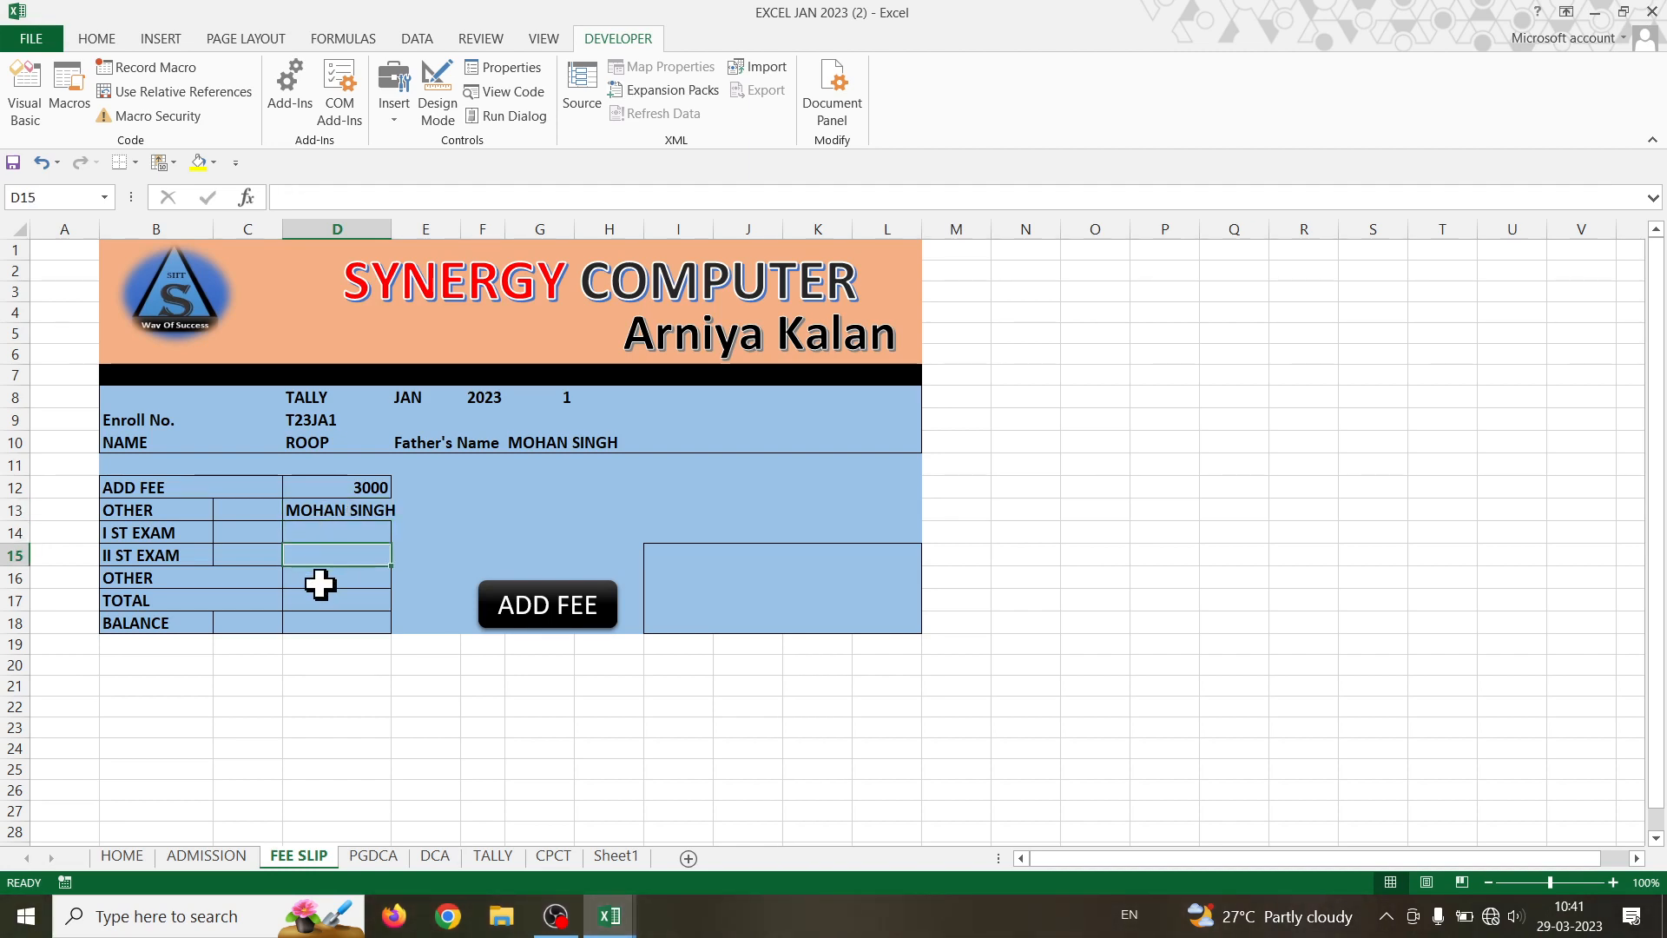
pyautogui.moveTo(146, 538); pyautogui.dragTo(337, 582)
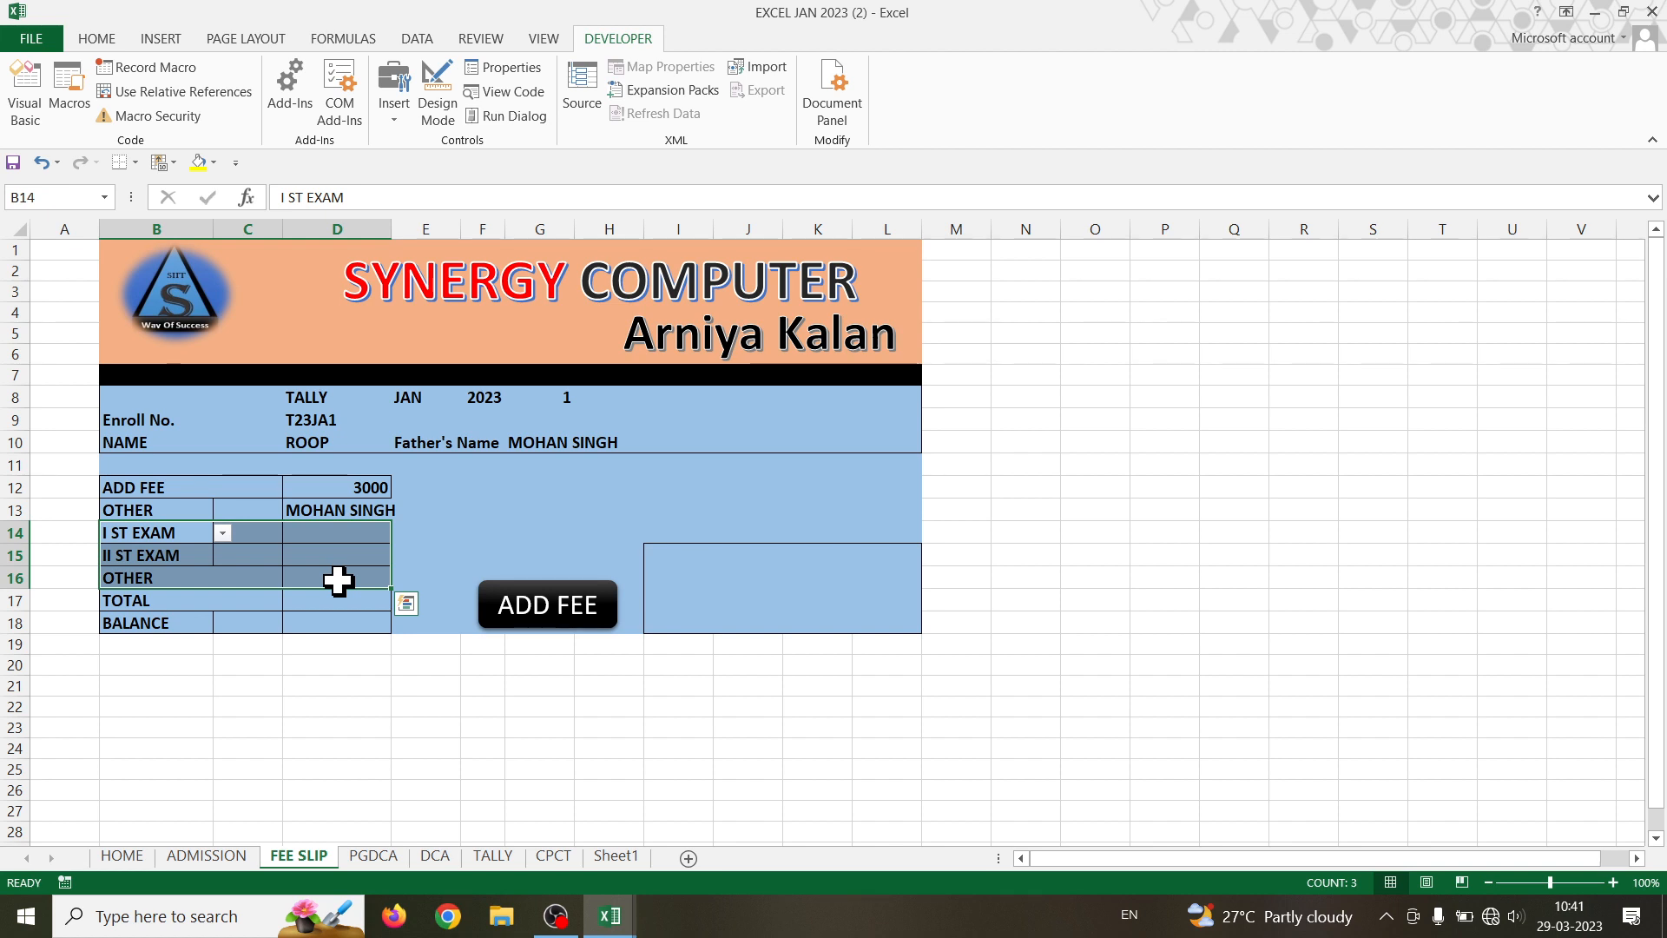
pyautogui.click(356, 550)
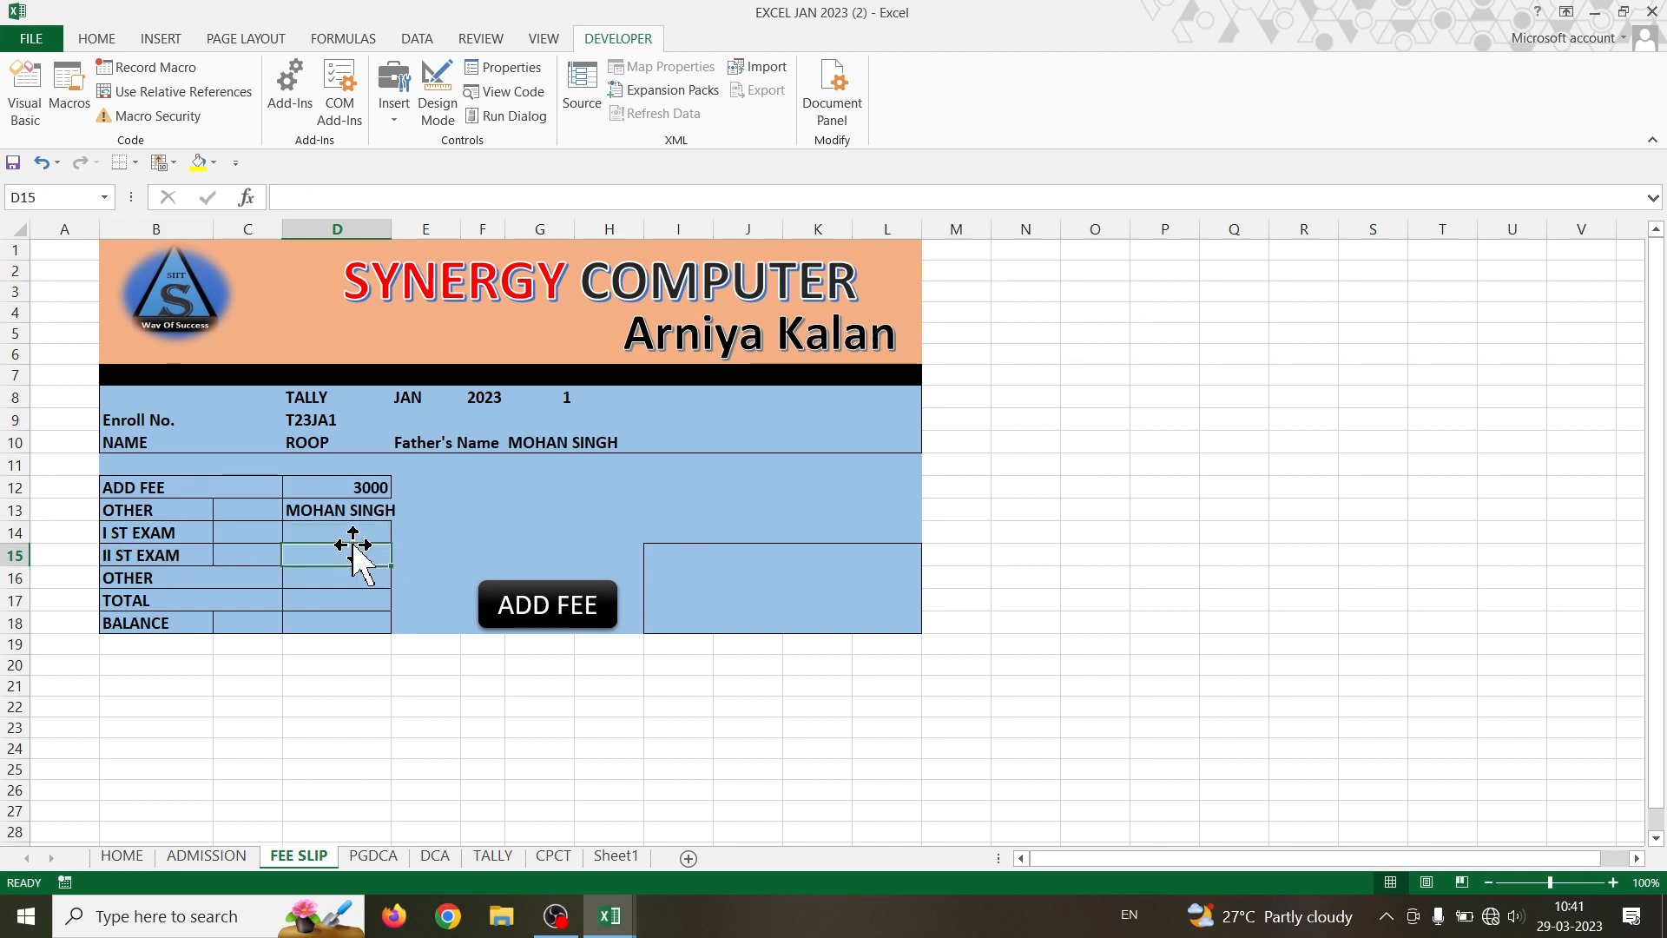
# - Cycle B13's fee type through ADMISSION, I ST EXAM and II ST EXAM, ending on ADMISSION
pyautogui.click(154, 512)
pyautogui.click(222, 510)
pyautogui.click(205, 529)
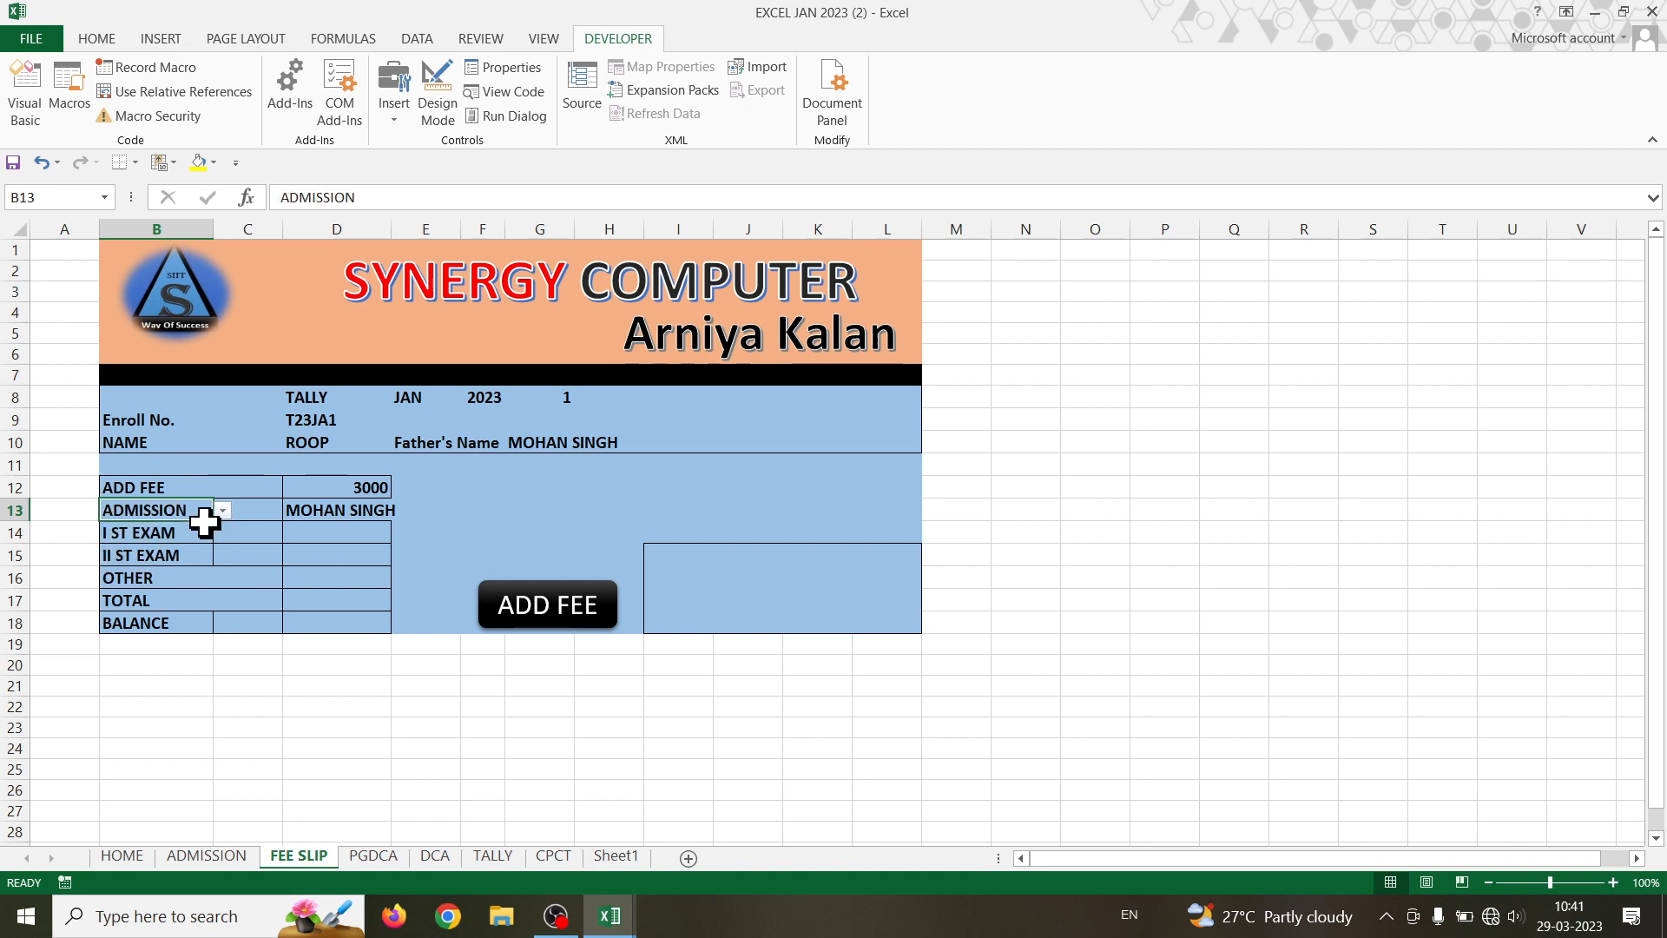
pyautogui.click(220, 511)
pyautogui.click(189, 543)
pyautogui.click(222, 510)
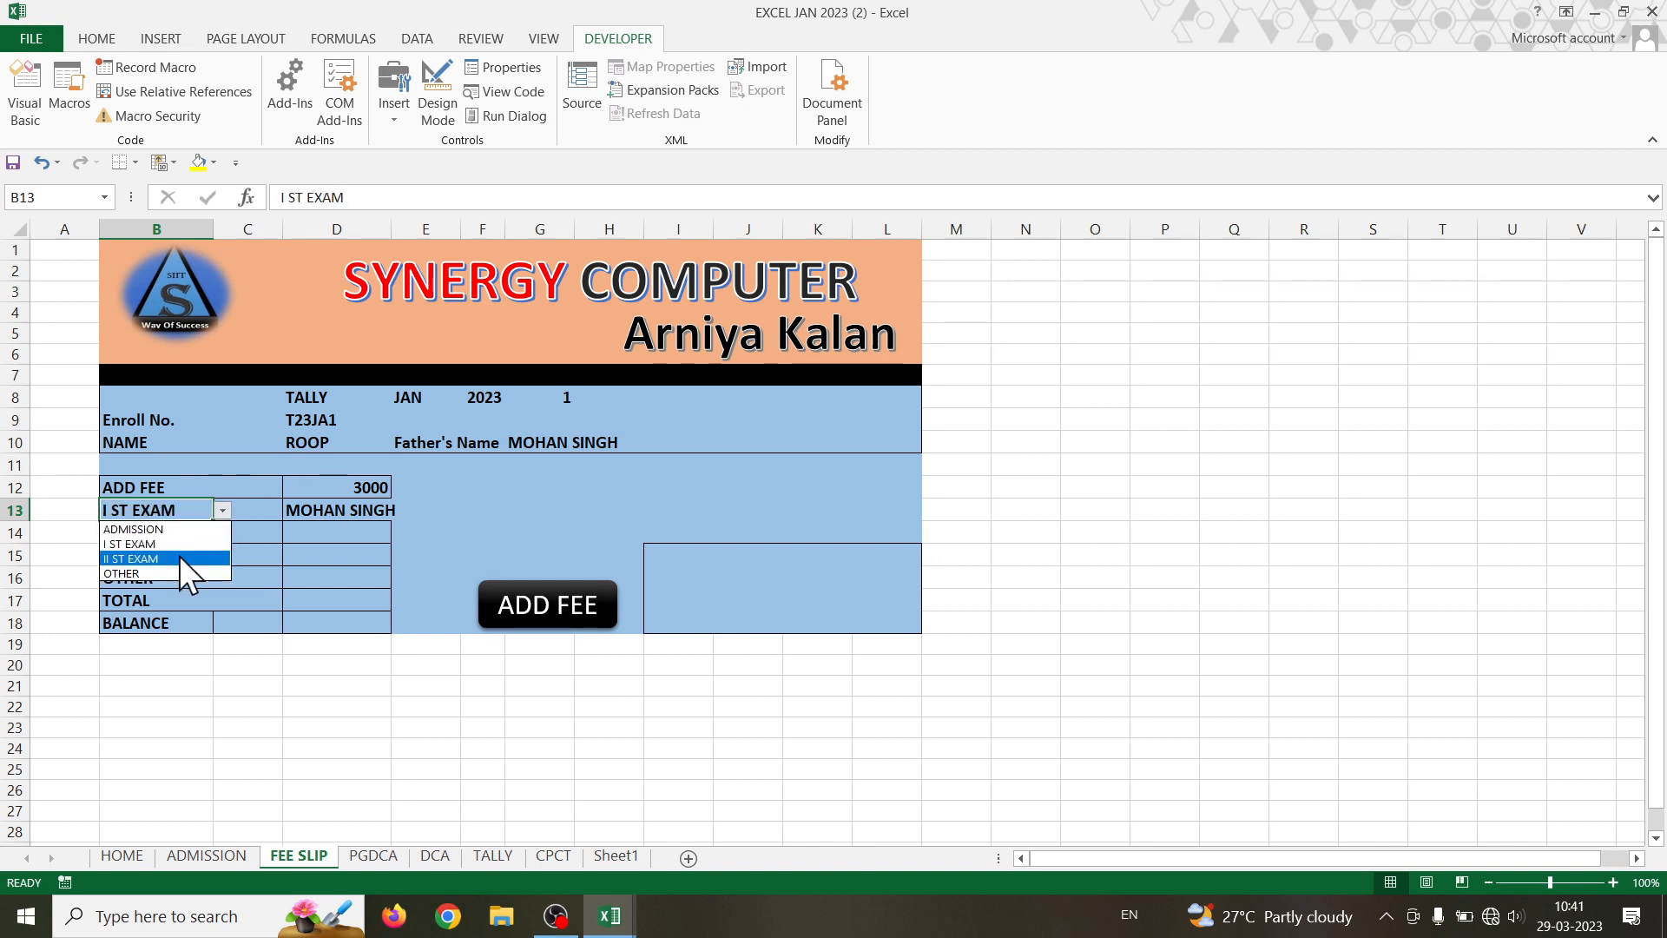
pyautogui.click(178, 556)
pyautogui.click(223, 510)
pyautogui.click(197, 529)
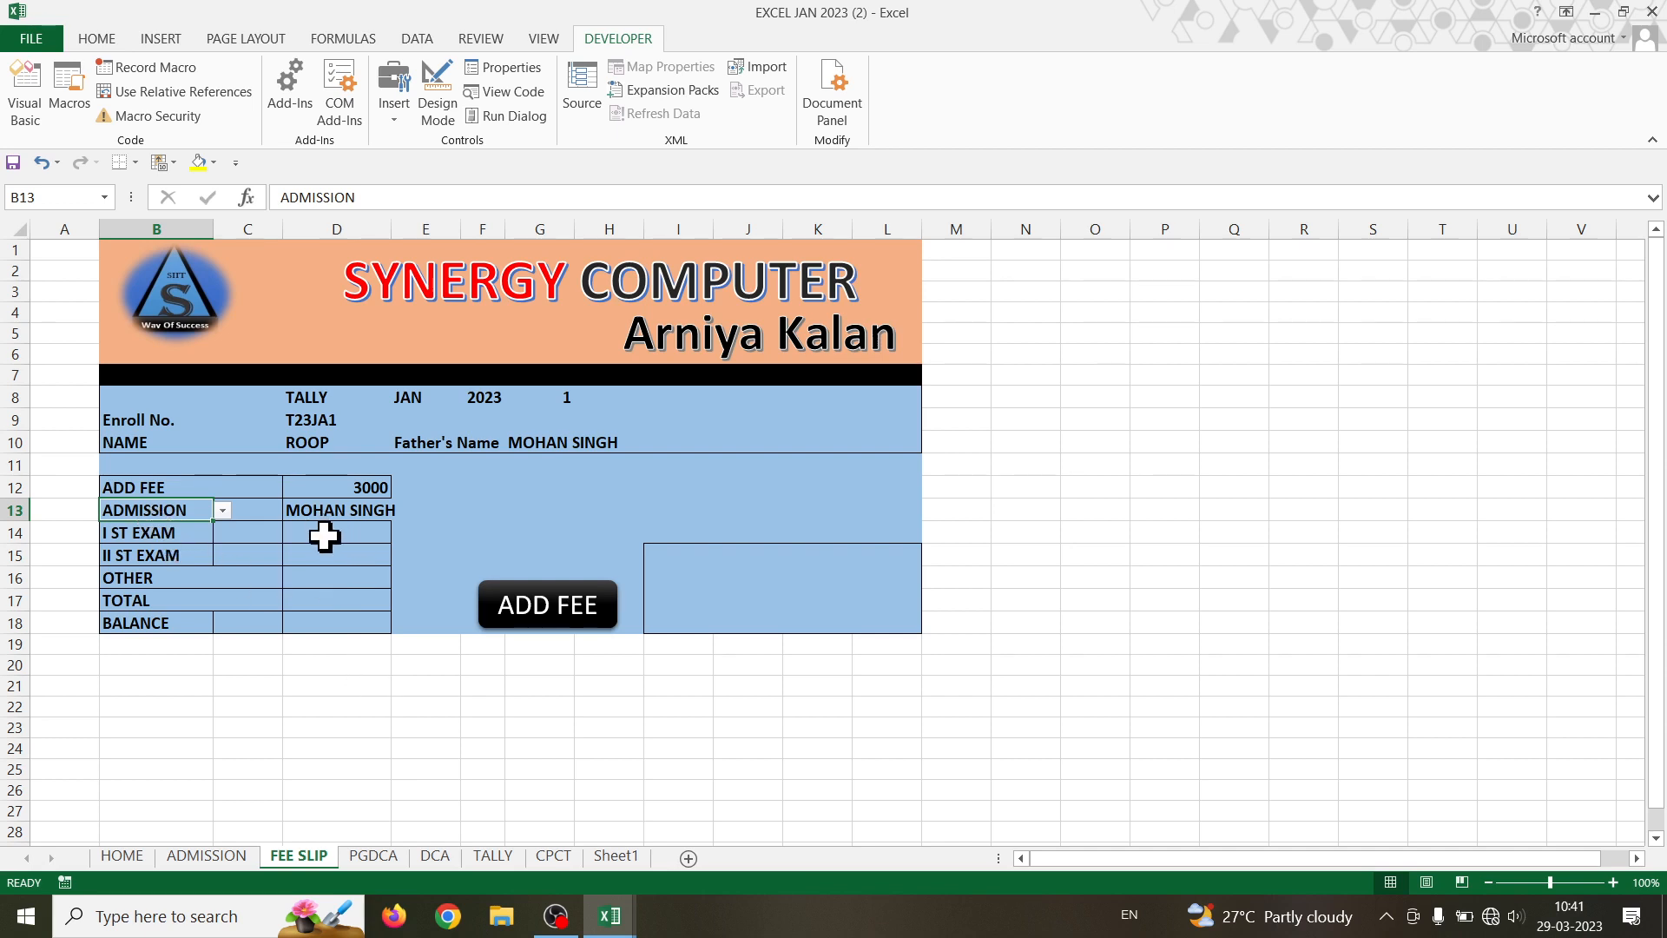
pyautogui.click(325, 536)
pyautogui.click(324, 558)
pyautogui.click(325, 580)
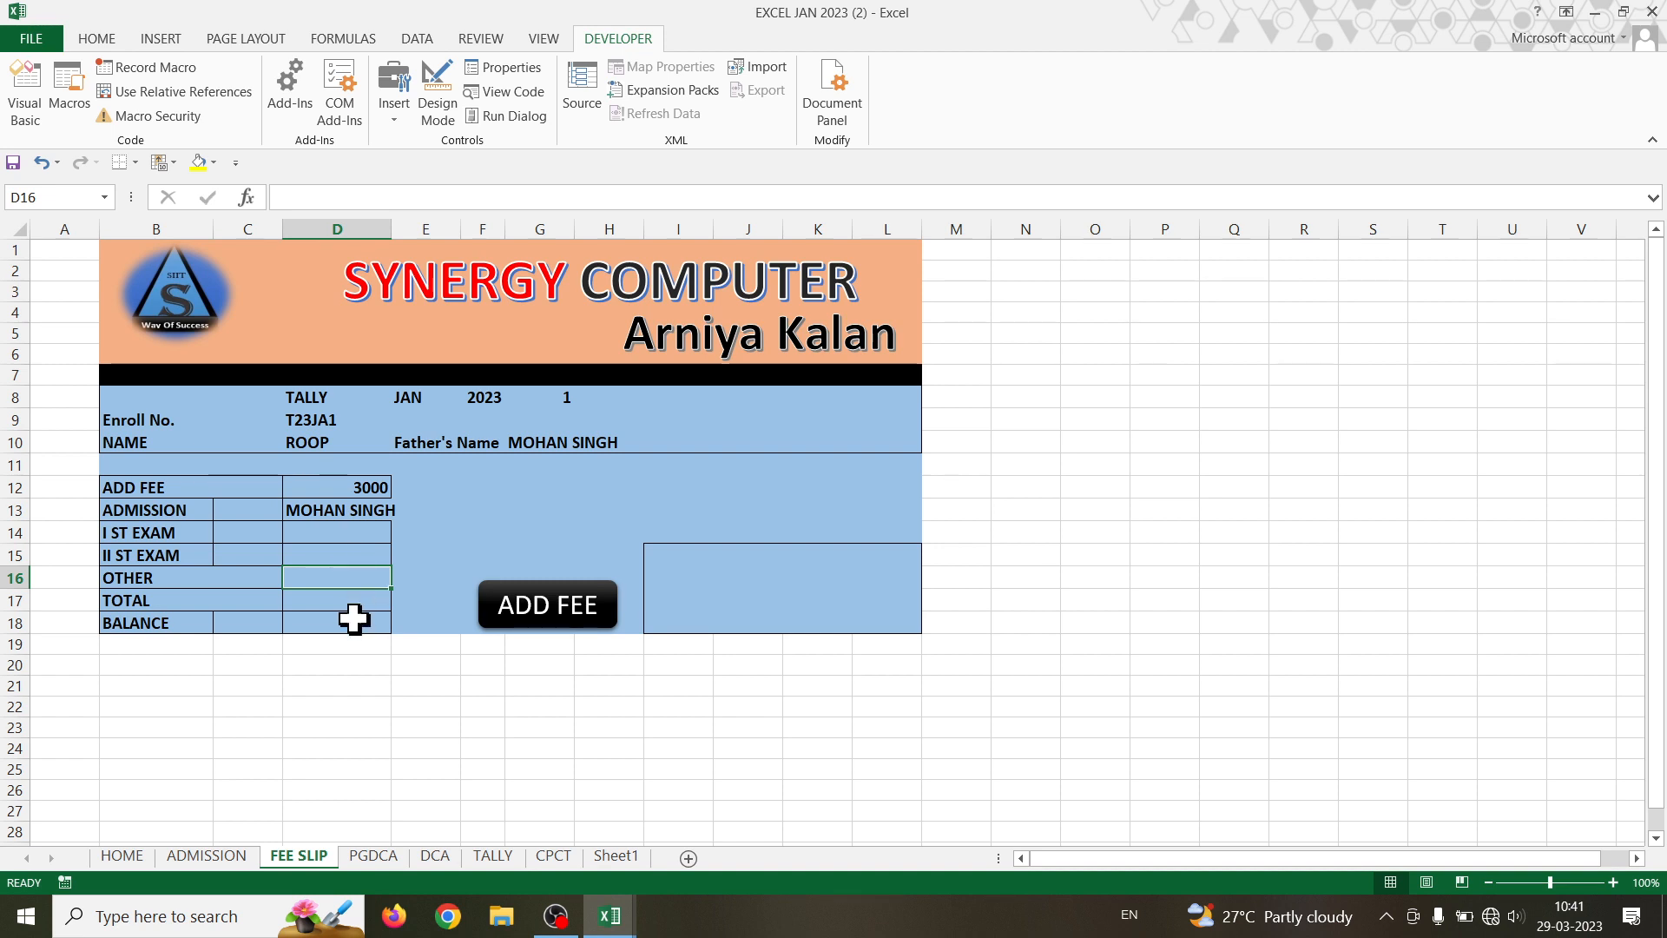
pyautogui.click(373, 856)
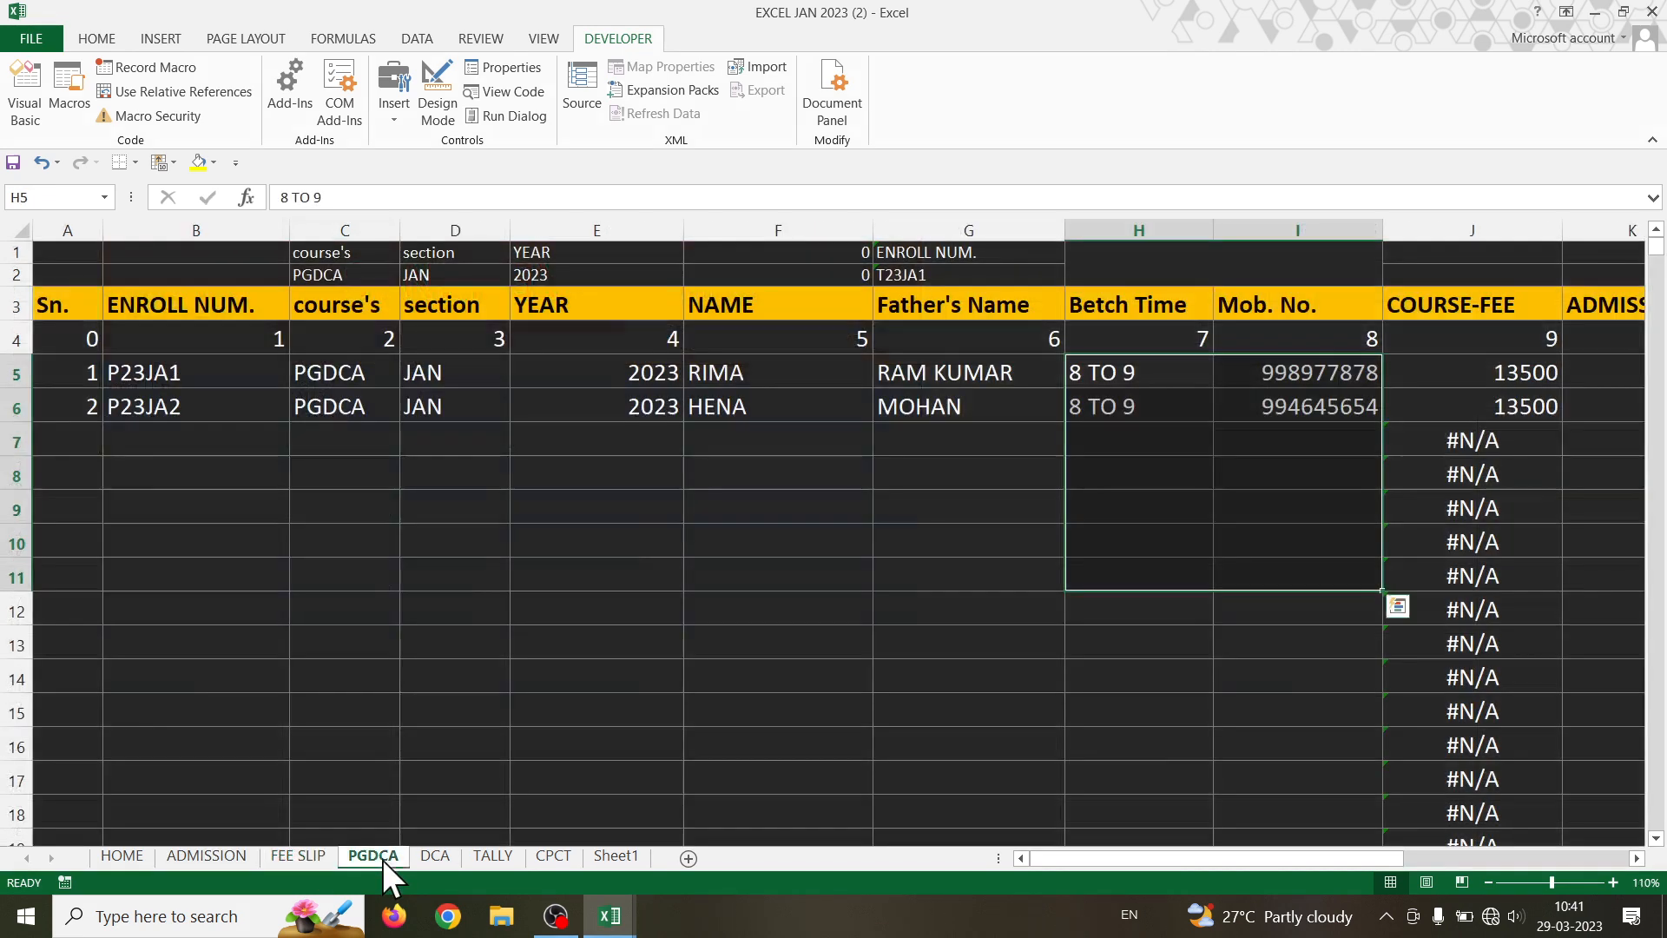
pyautogui.click(846, 549)
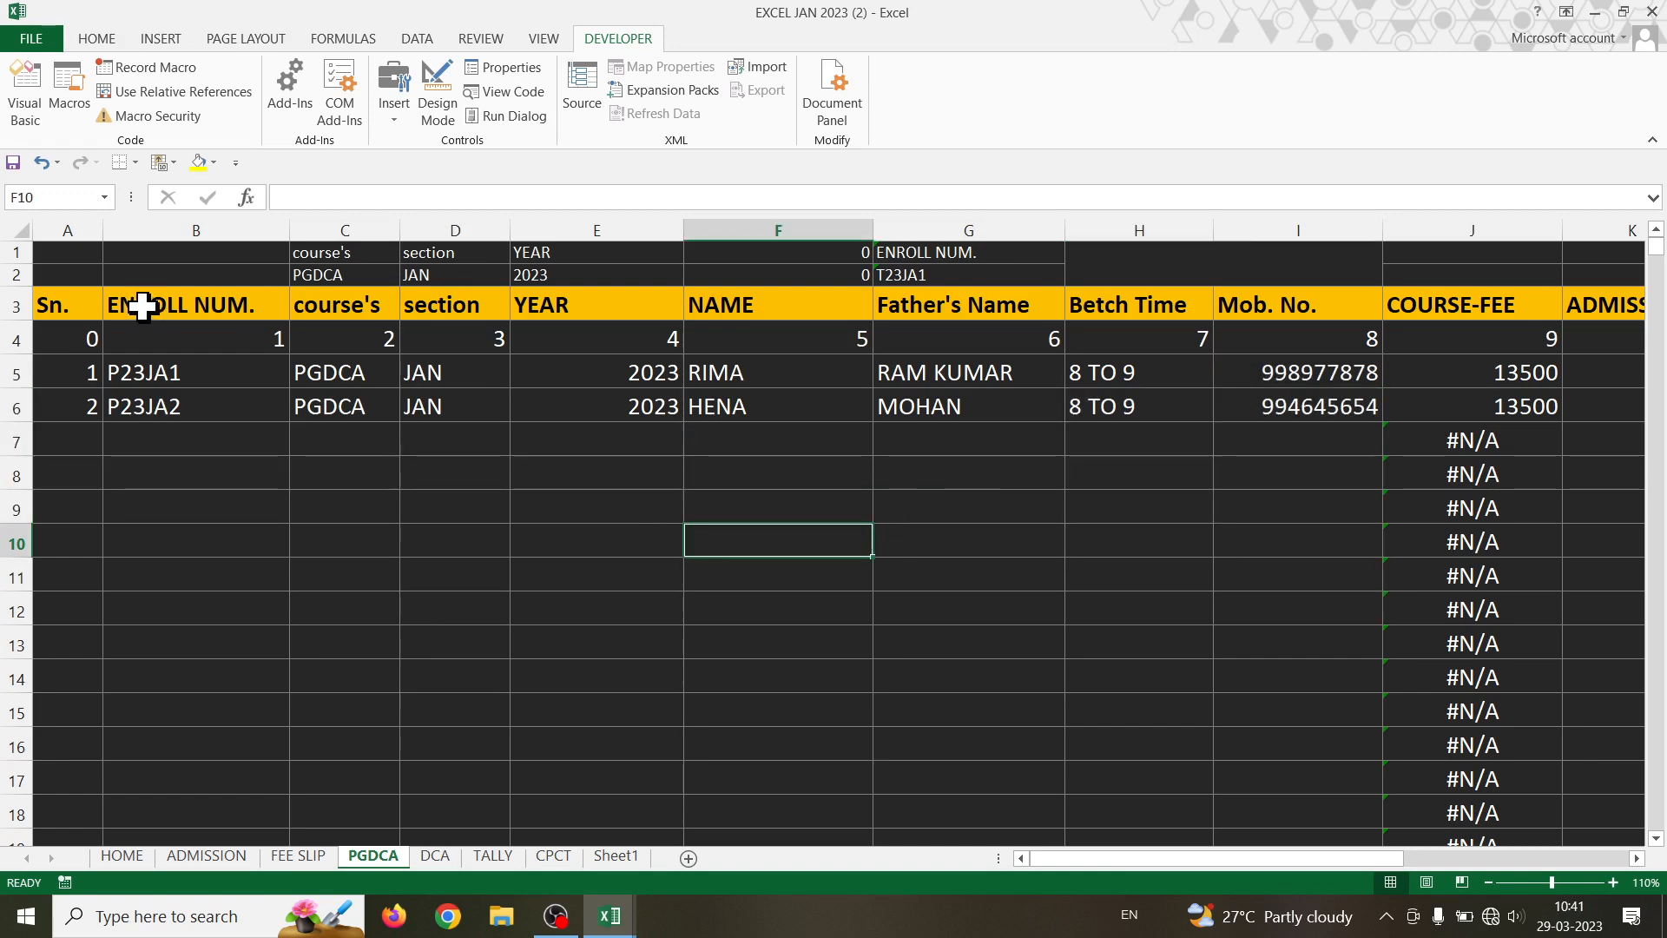
pyautogui.moveTo(142, 306); pyautogui.dragTo(1473, 747)
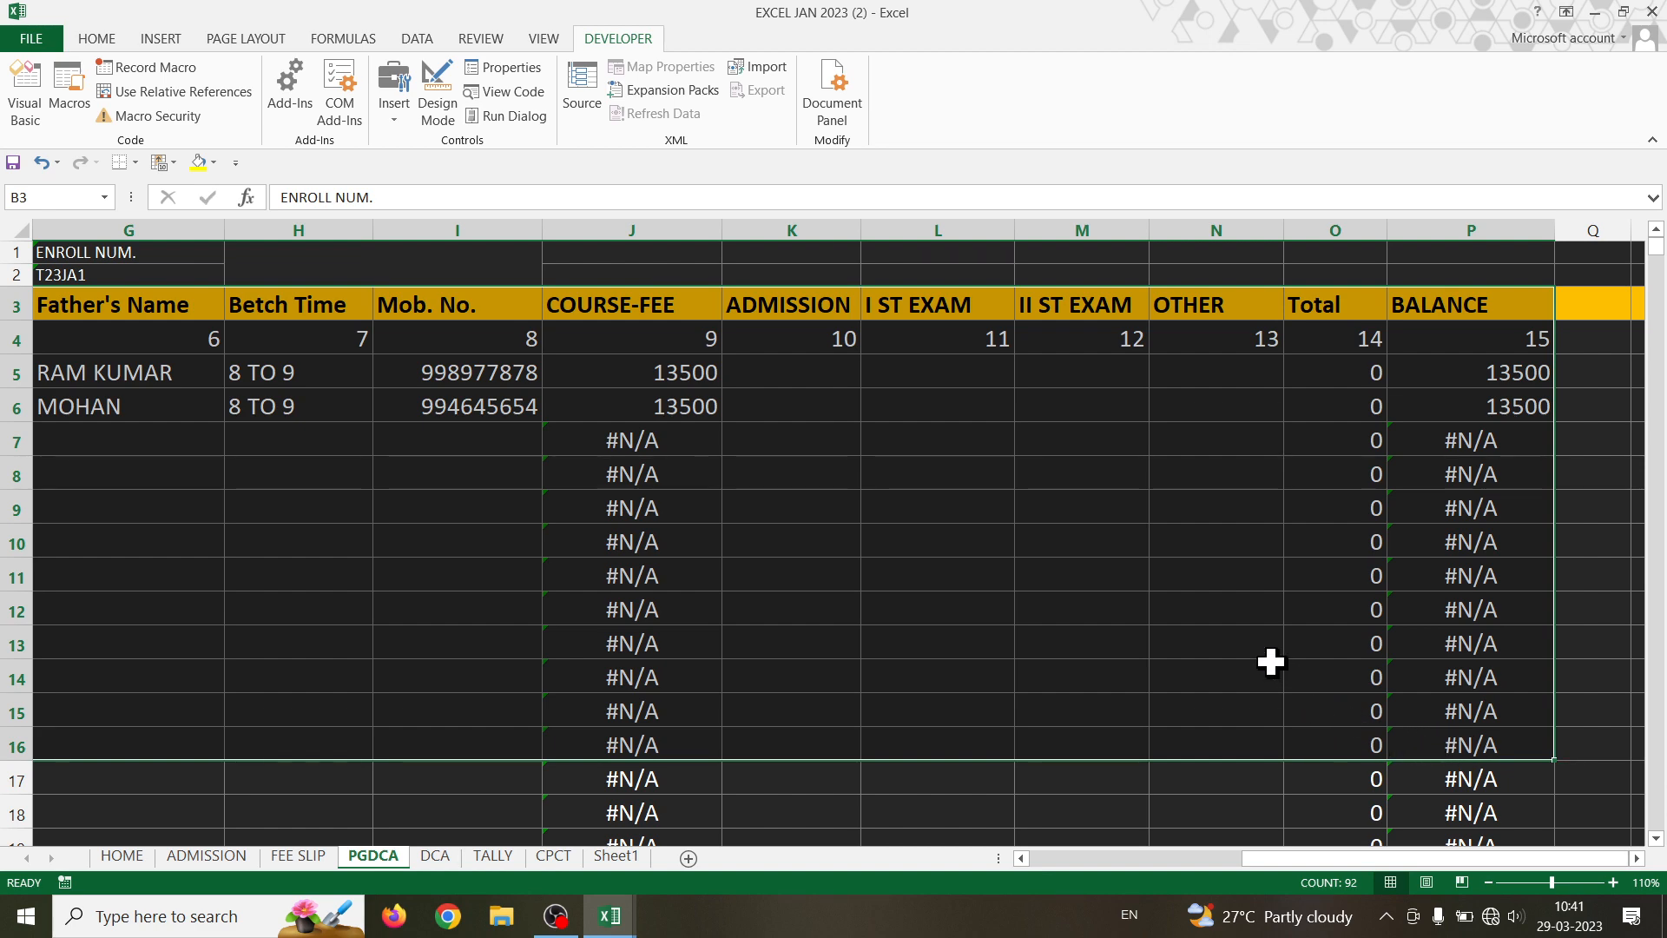
pyautogui.moveTo(1307, 860)
pyautogui.mouseDown()
pyautogui.moveTo(1211, 859)
pyautogui.moveTo(1304, 859)
pyautogui.mouseUp()
pyautogui.click(1153, 578)
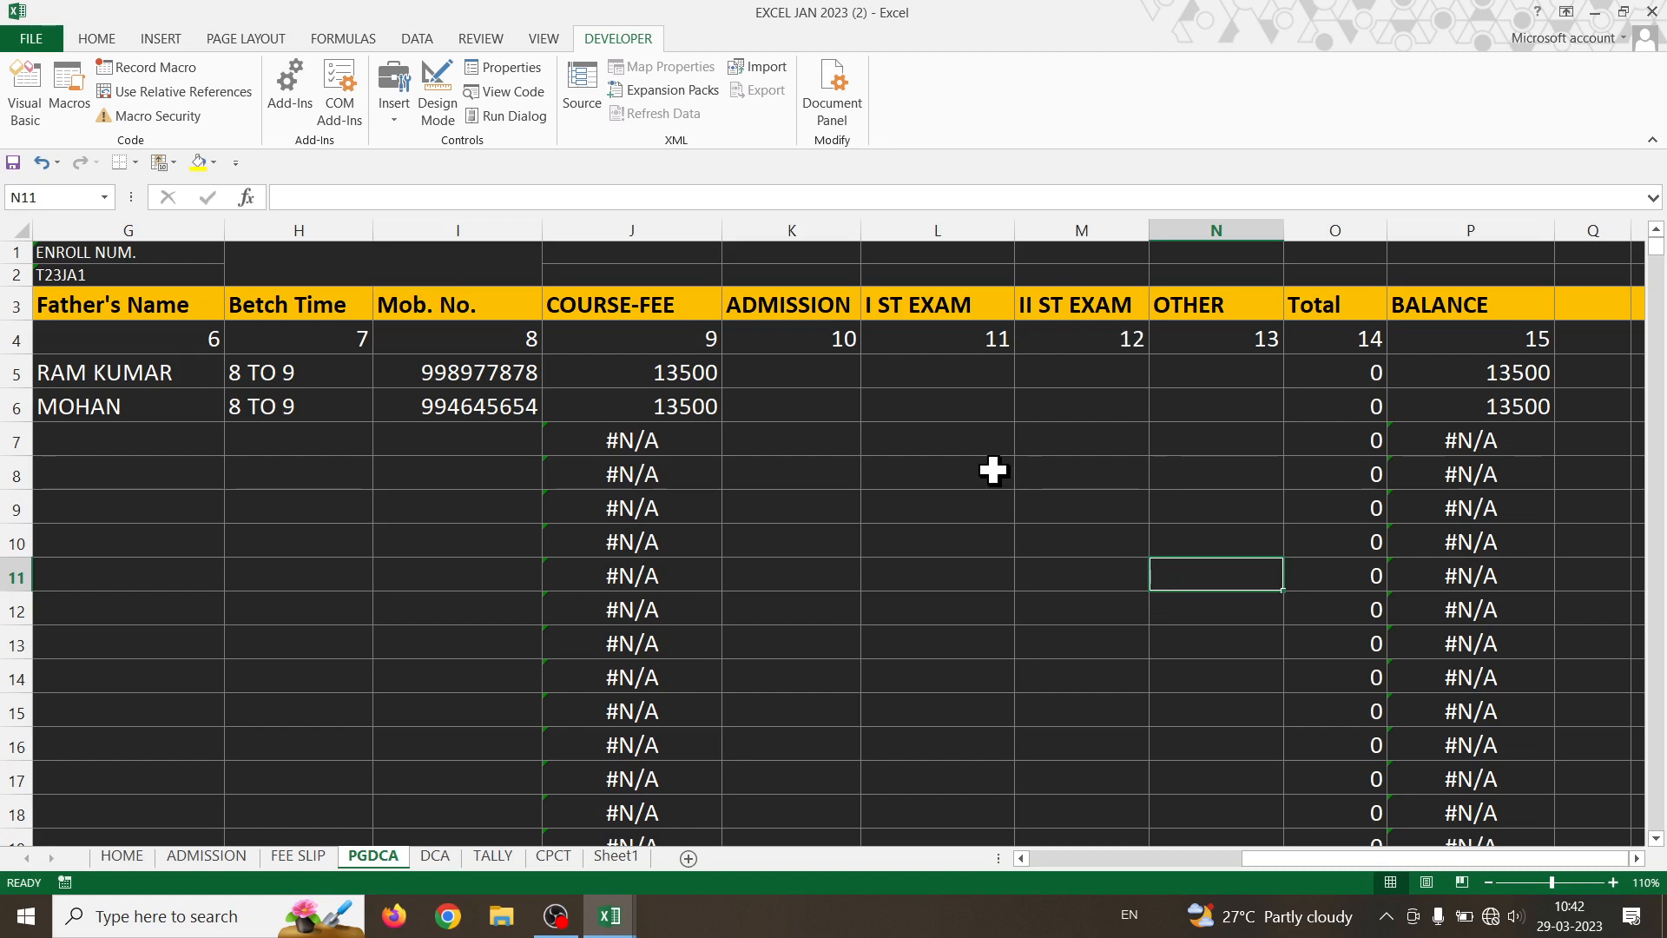
pyautogui.click(796, 303)
pyautogui.moveTo(797, 303); pyautogui.dragTo(1171, 314)
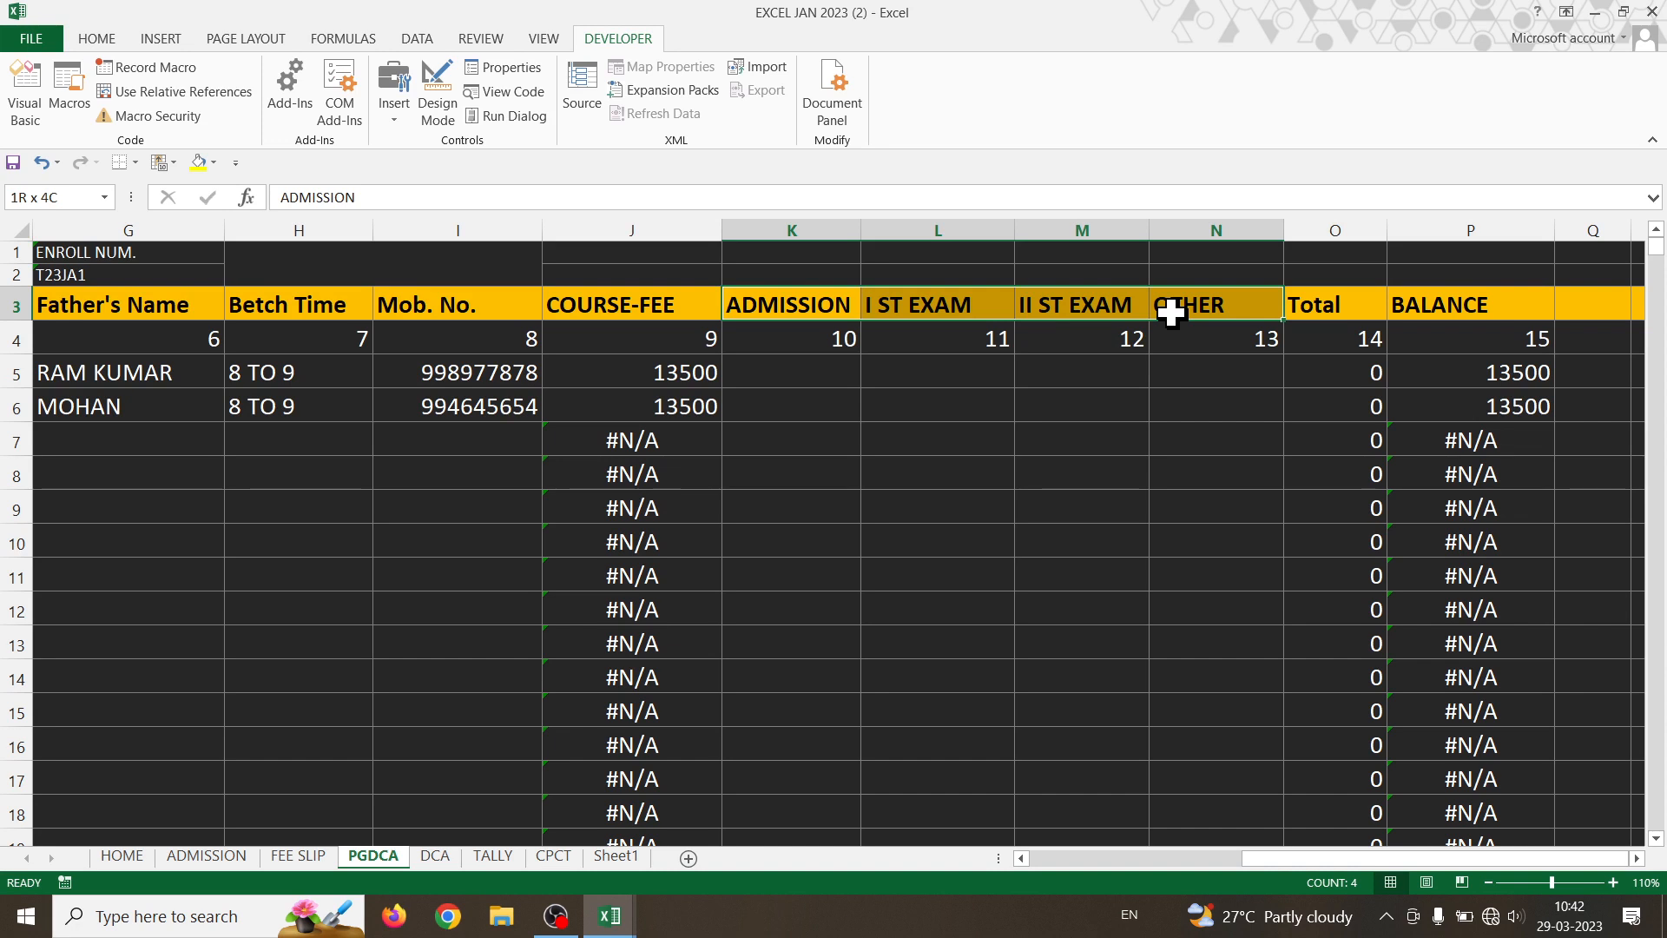
pyautogui.moveTo(1171, 313); pyautogui.dragTo(1229, 663)
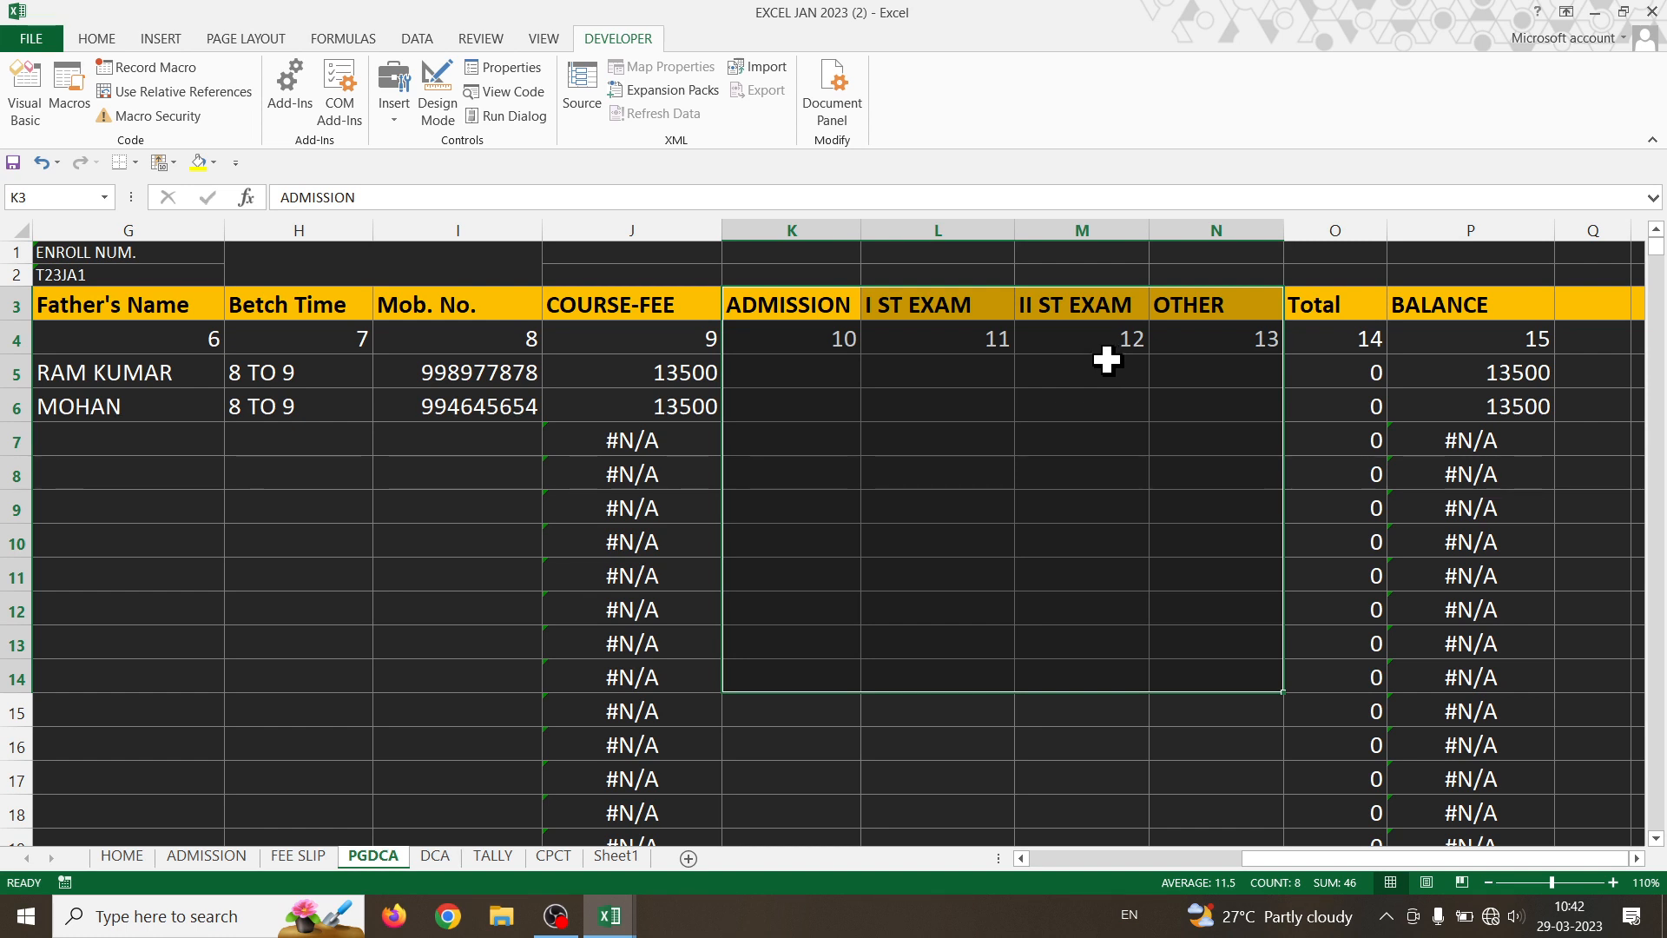
pyautogui.click(1118, 437)
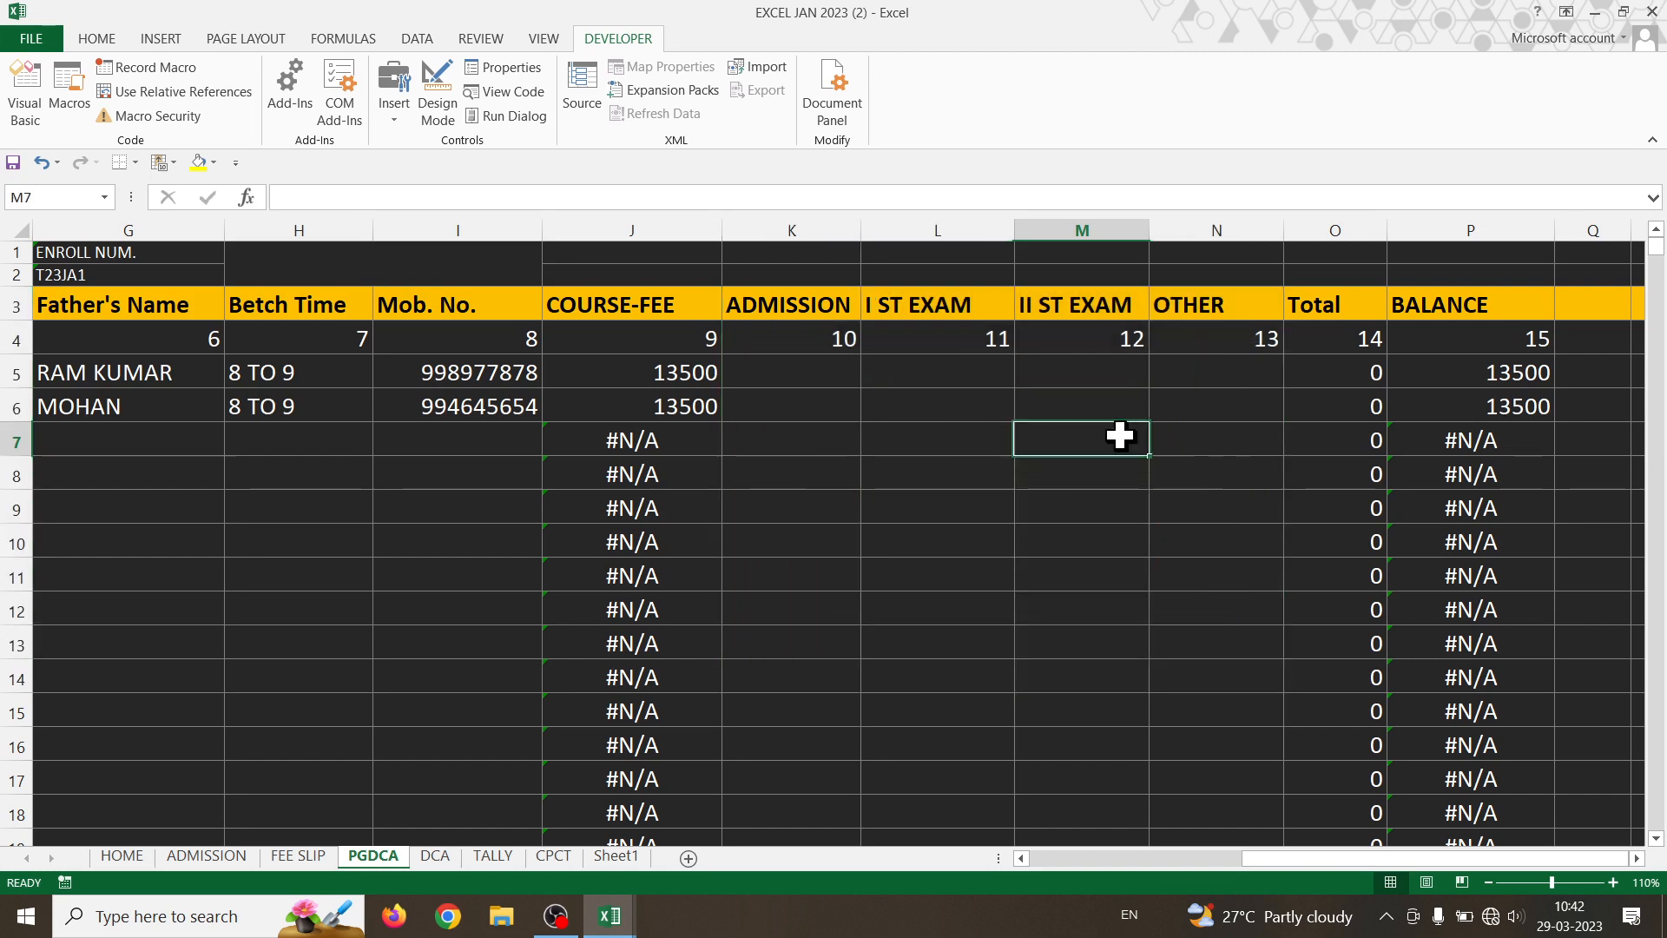
pyautogui.moveTo(769, 304); pyautogui.dragTo(1192, 404)
# - Start =HLOOKUP(B13, in FEE SLIP cell D22, taking the table from the DCA sheet
pyautogui.click(298, 855)
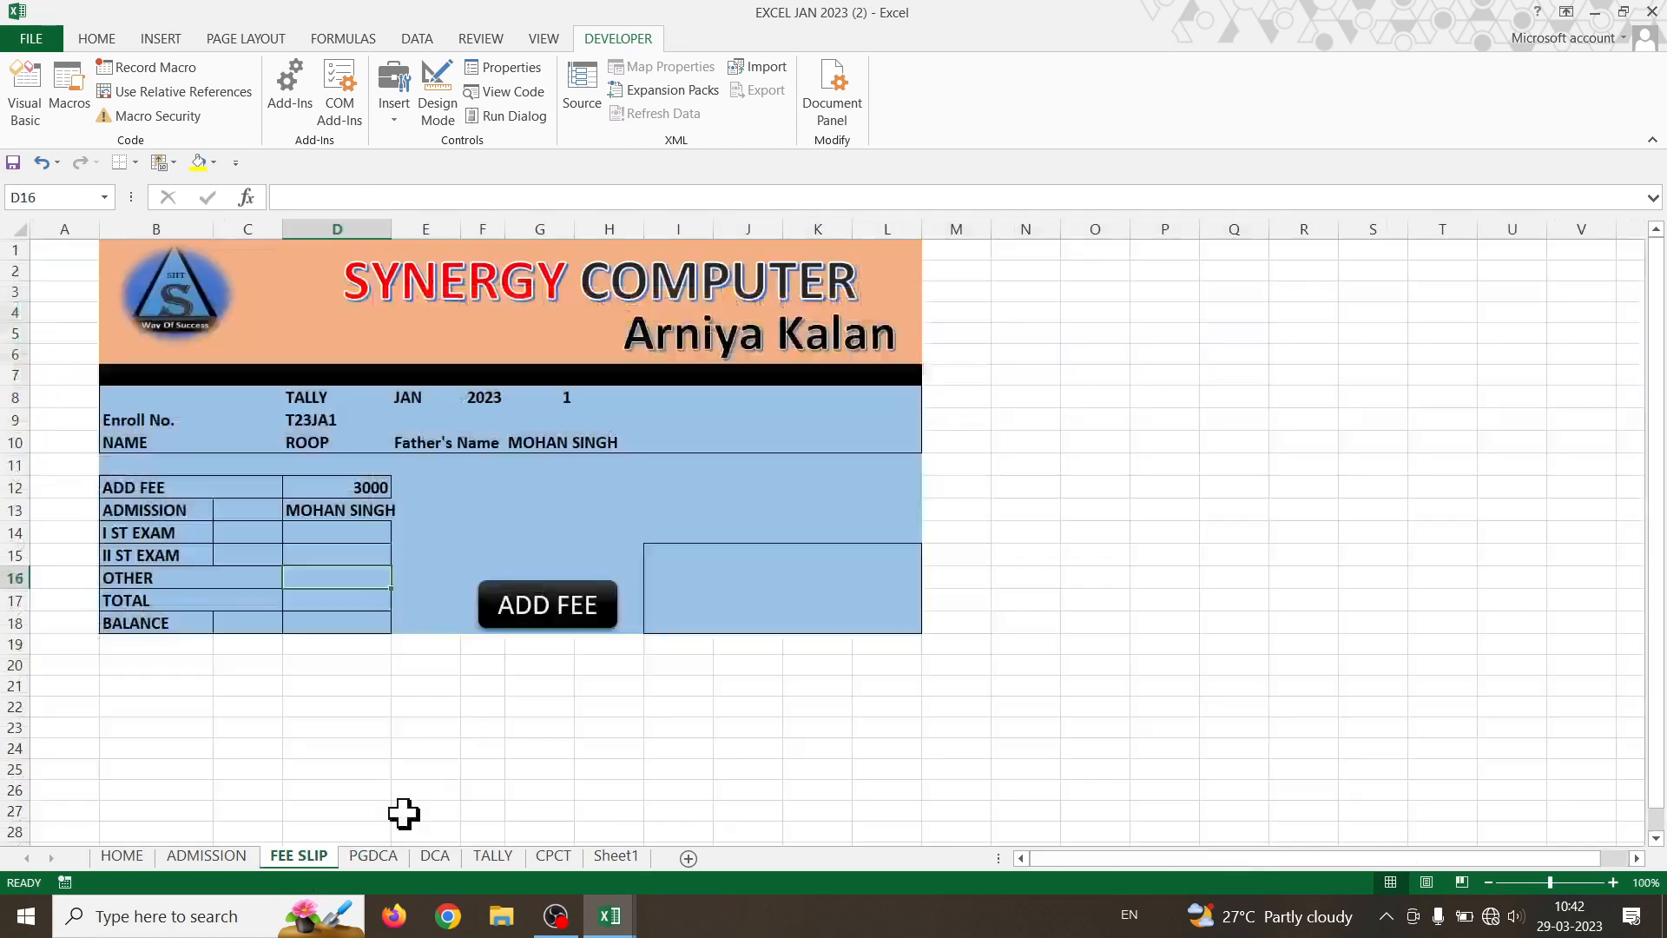
pyautogui.click(353, 682)
pyautogui.click(361, 703)
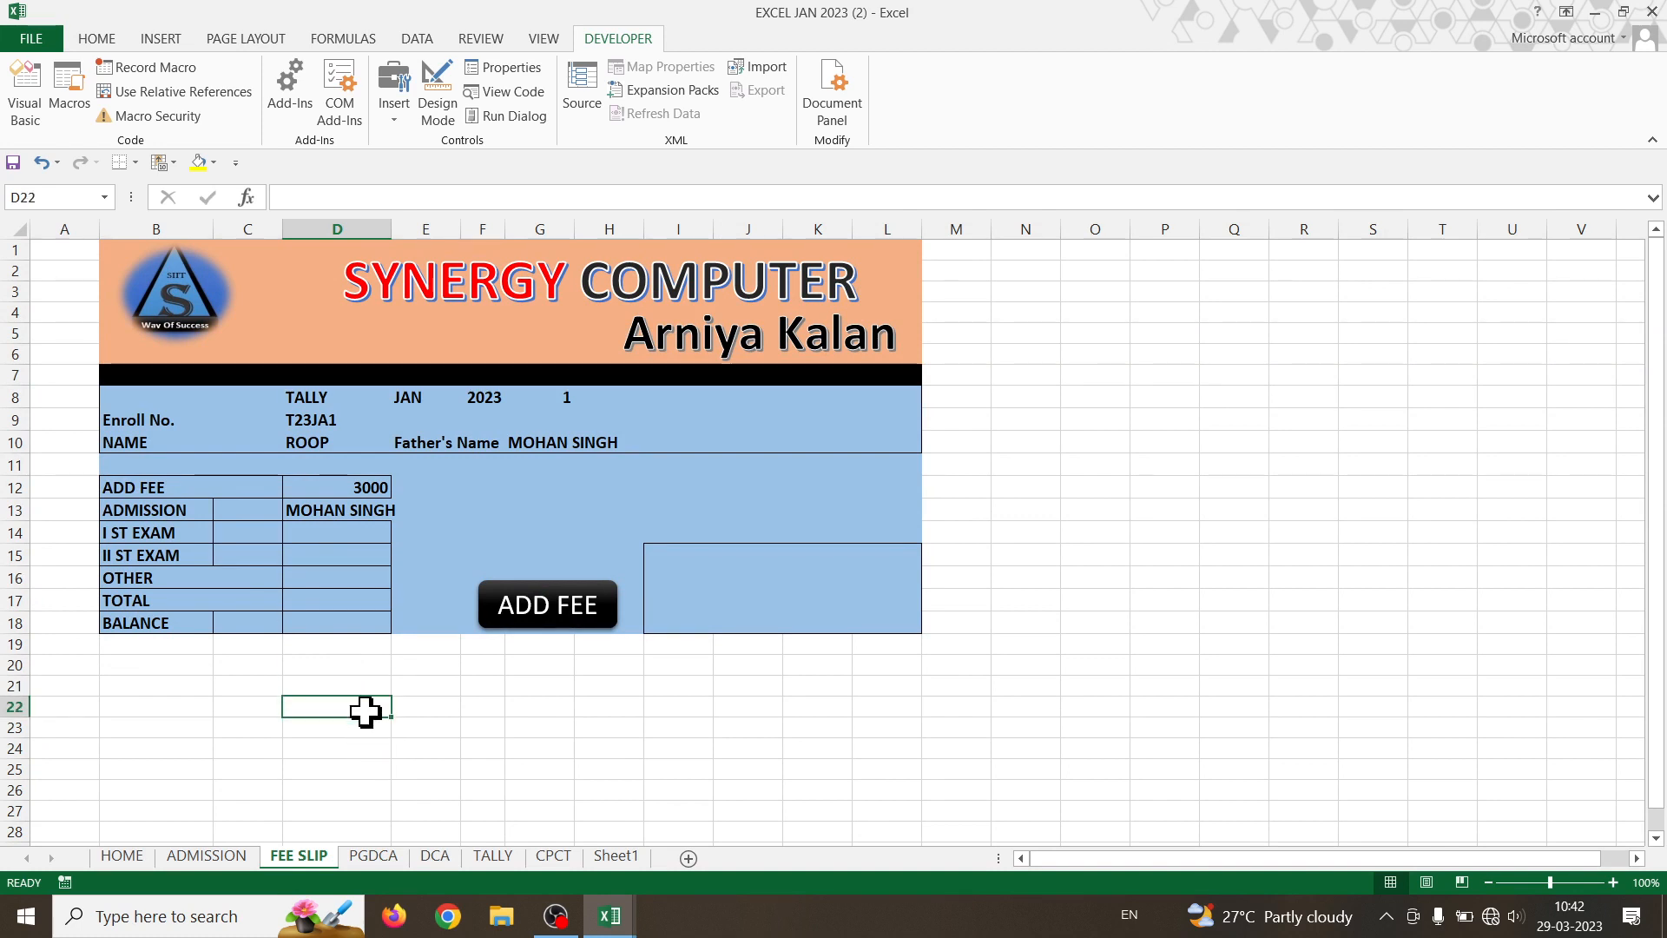
pyautogui.write('=')
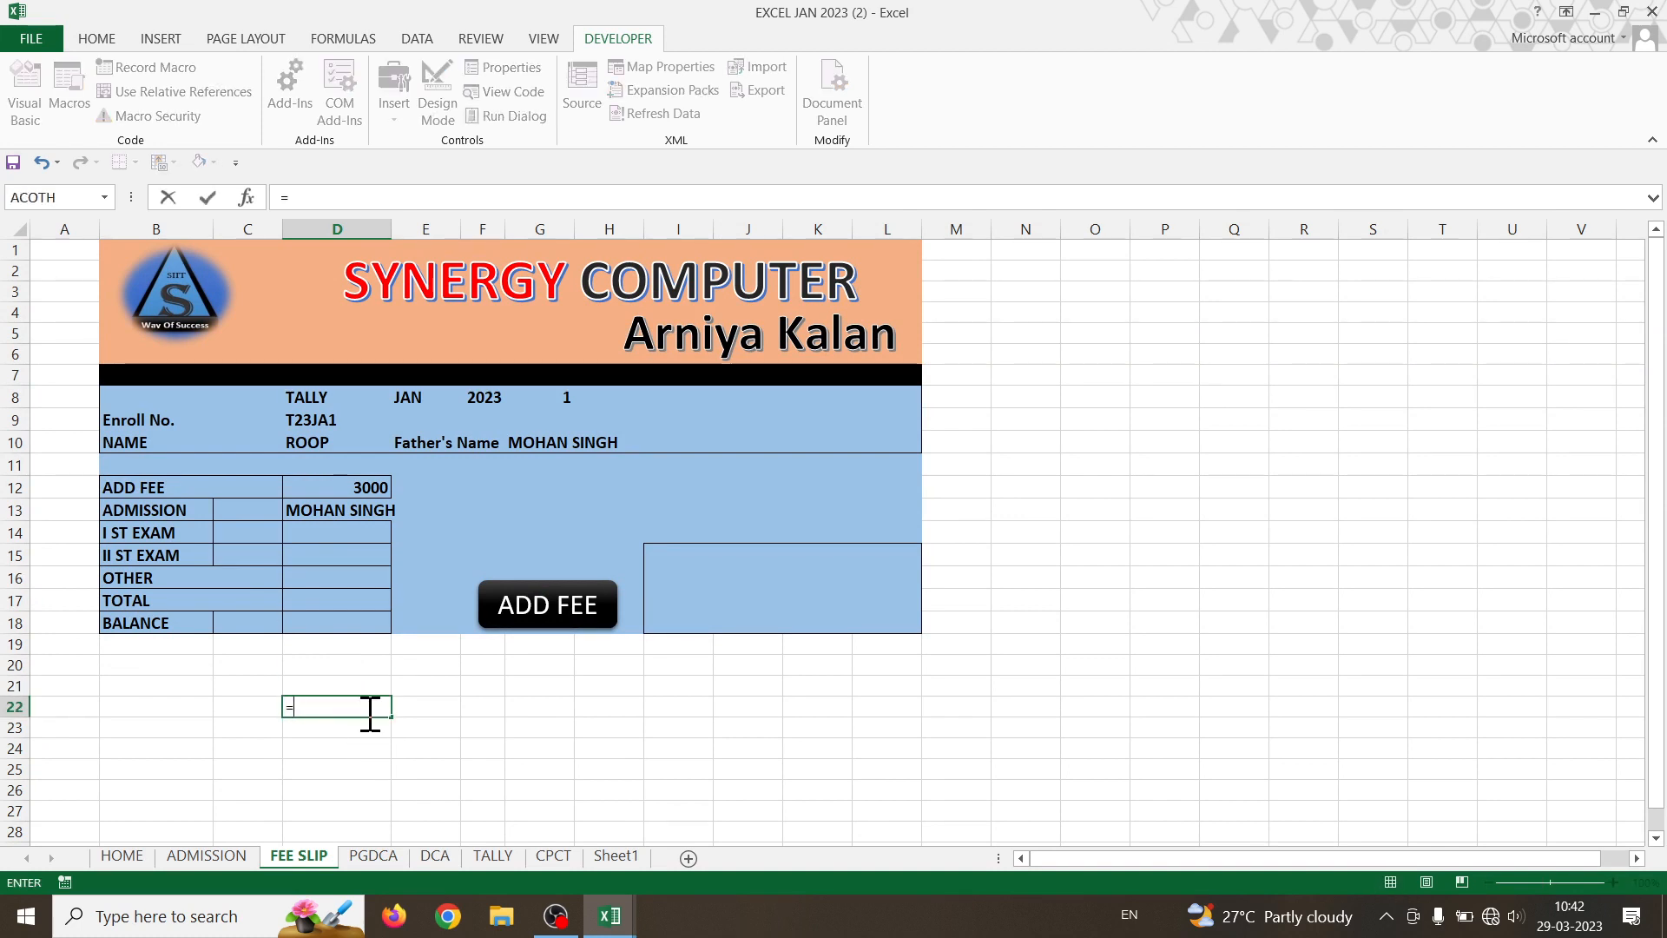
pyautogui.write('HL')
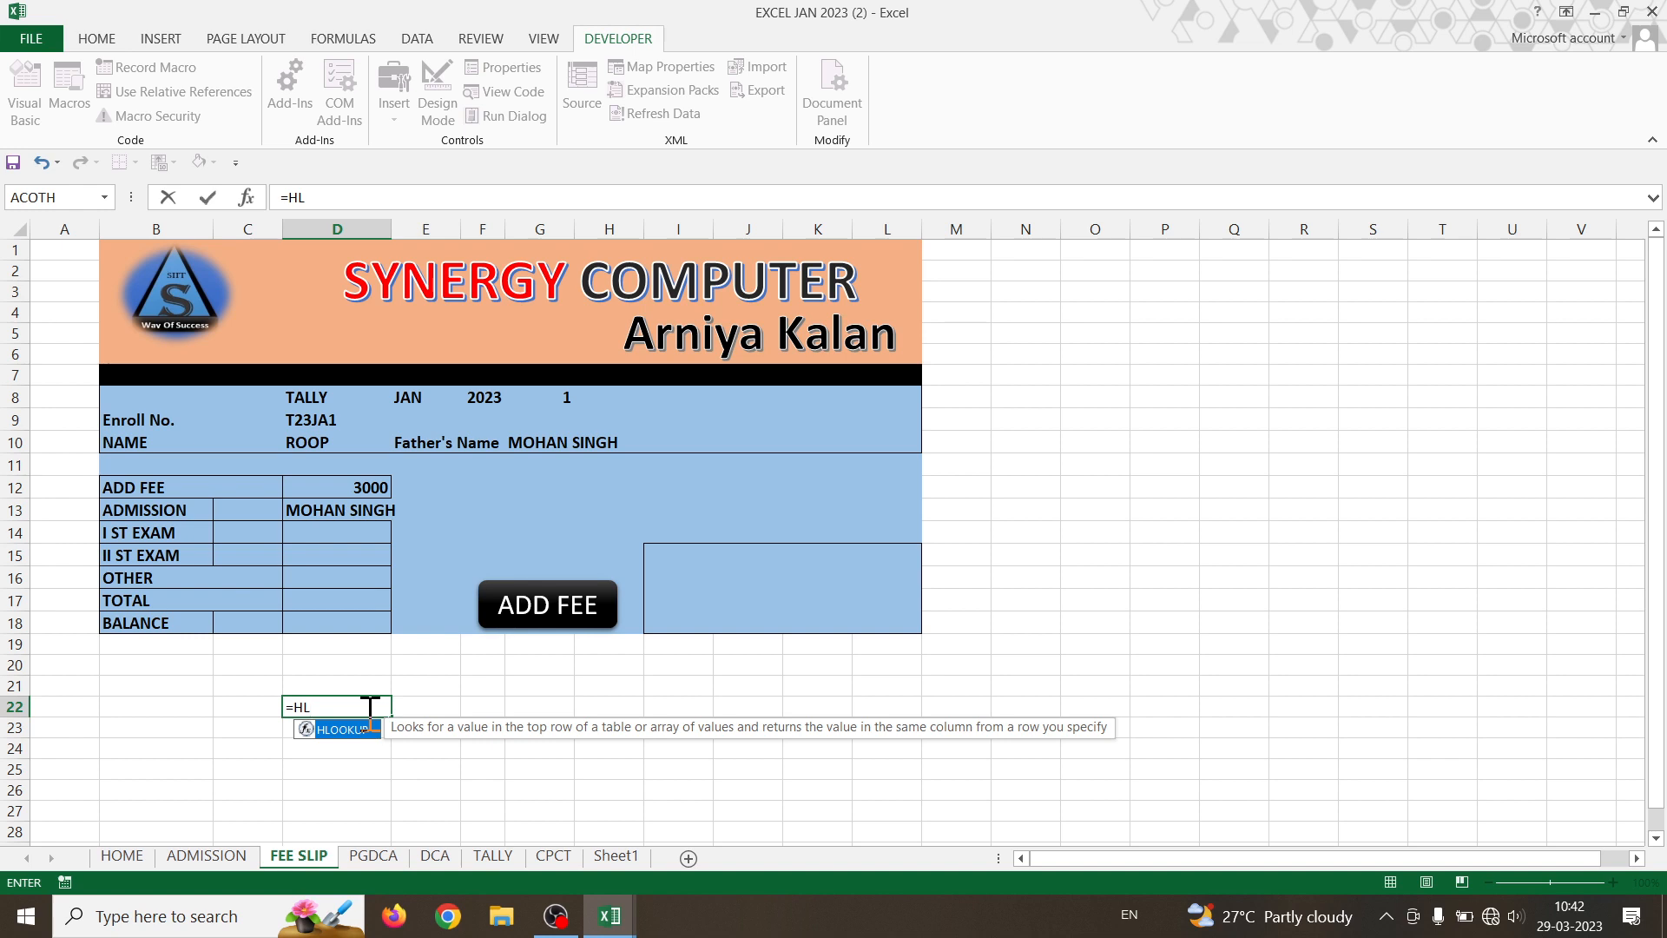
pyautogui.press('Tab')
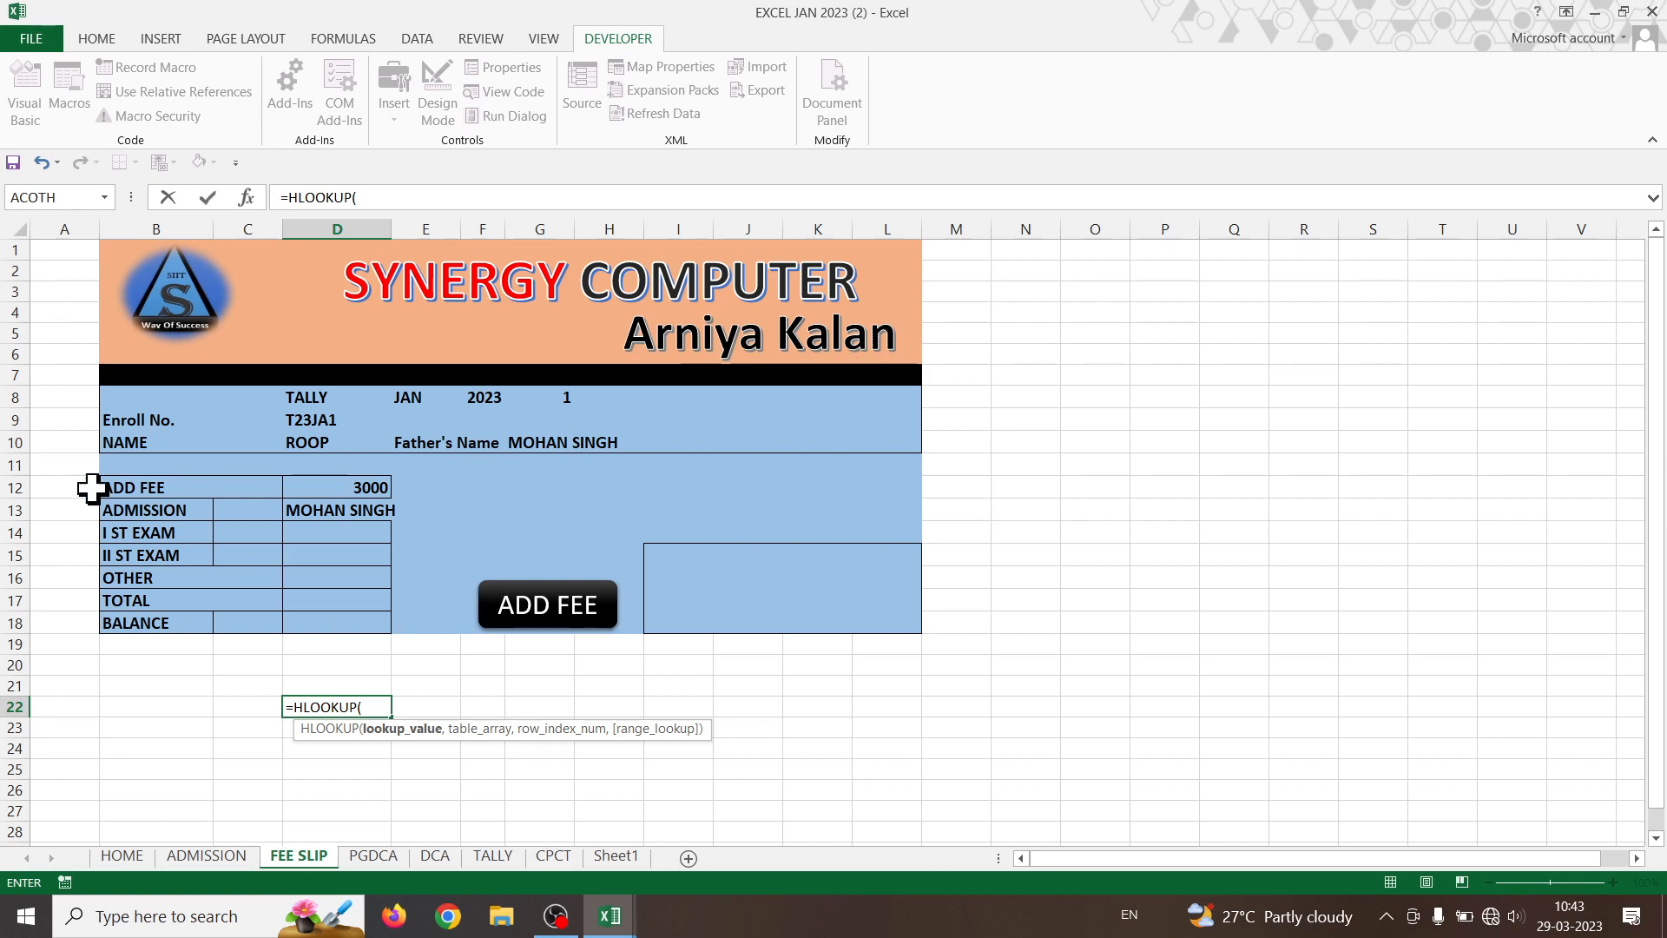
pyautogui.click(135, 511)
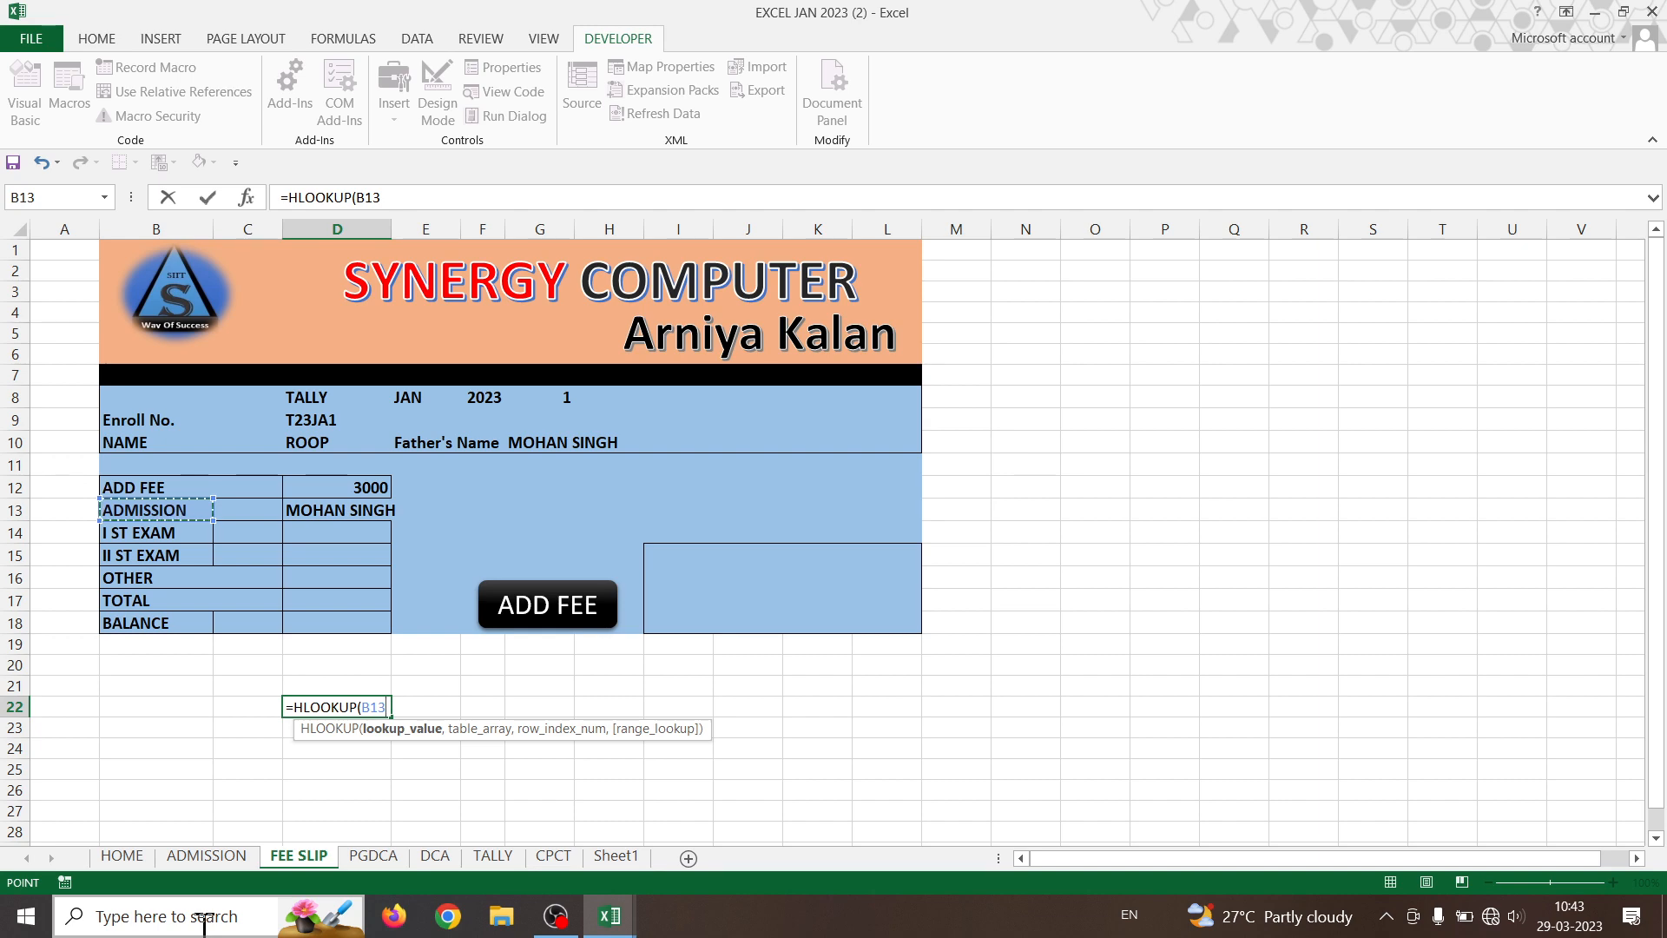
pyautogui.write(',')
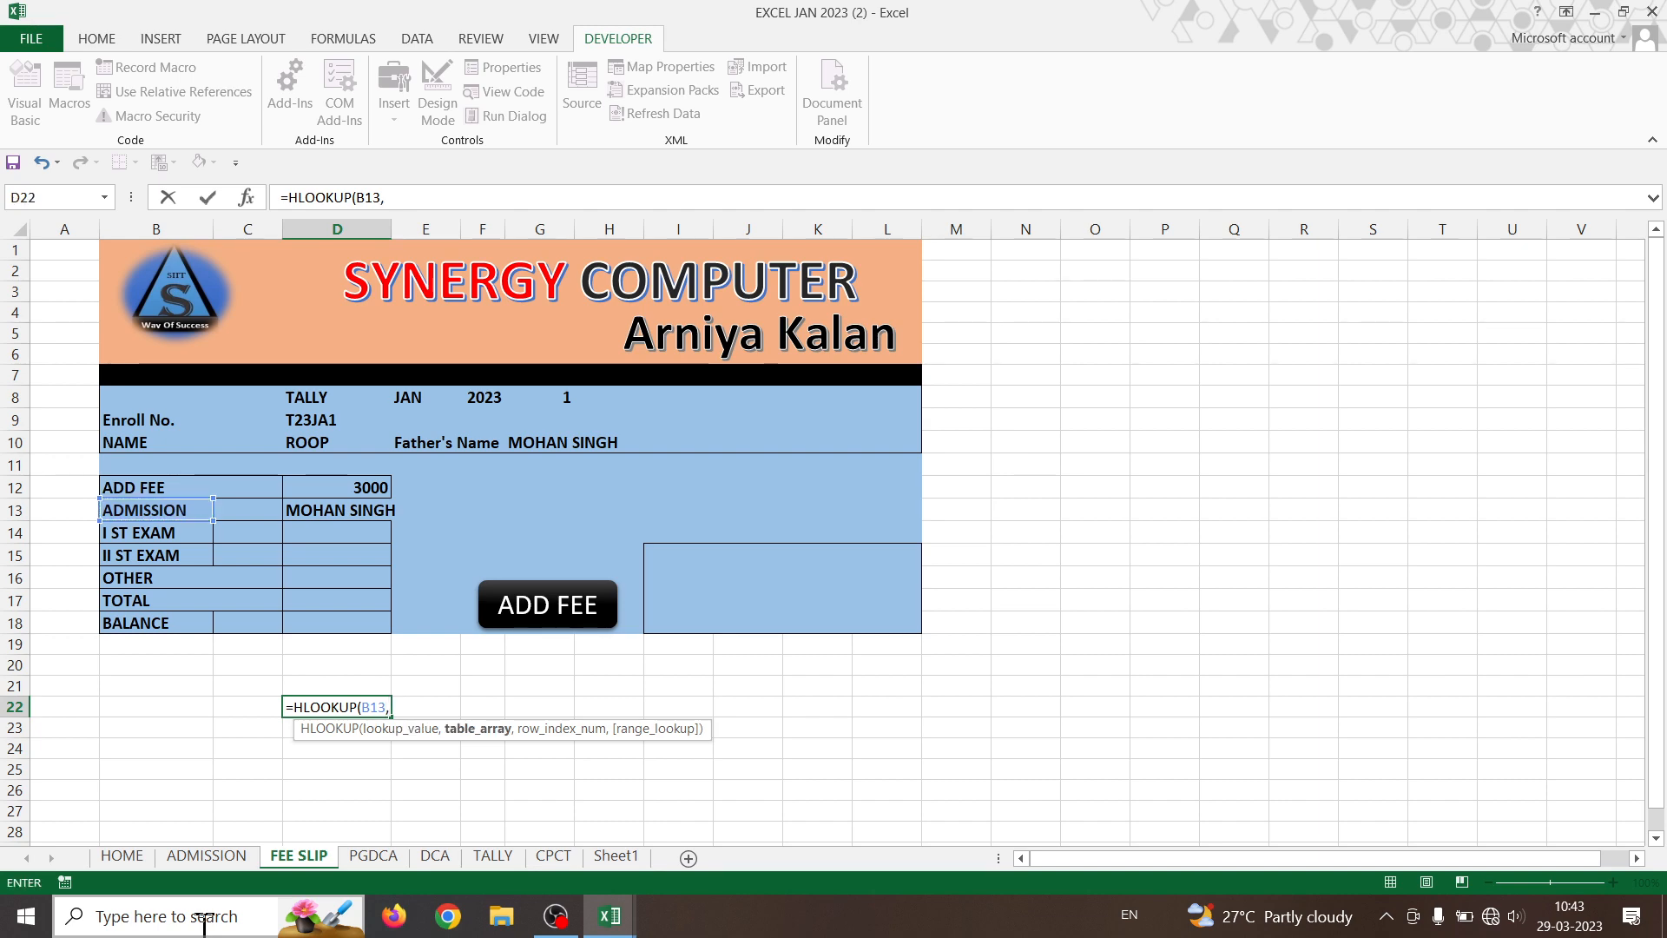
pyautogui.click(437, 858)
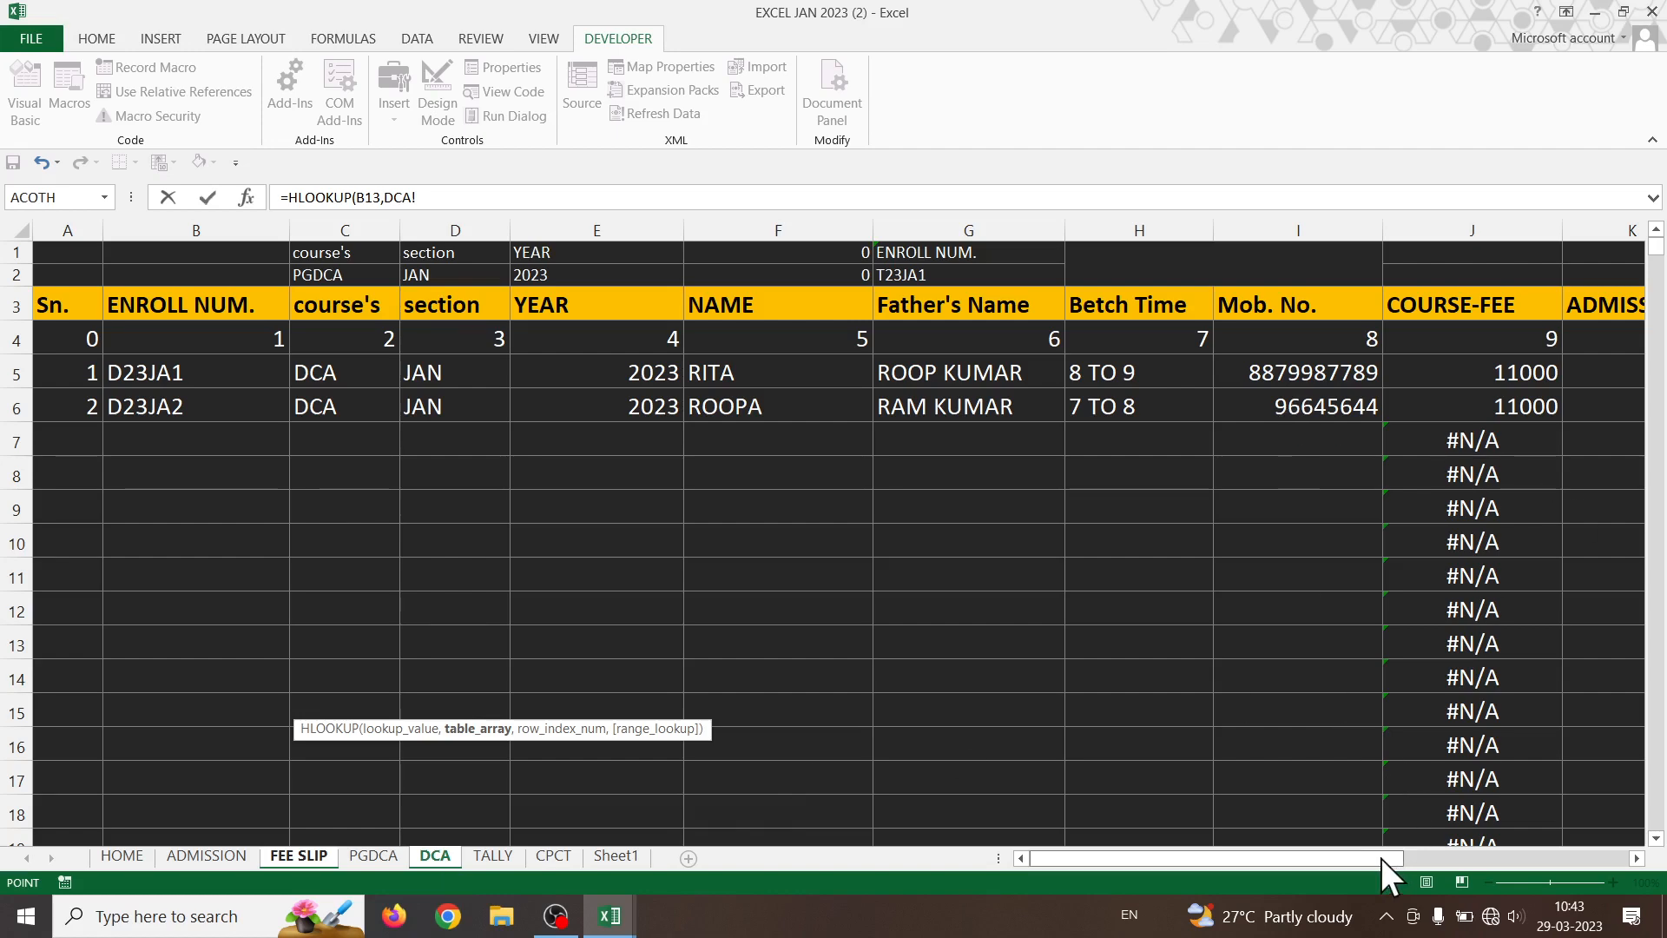
# - Complete D22 as =HLOOKUP(B13,DCA!K3:N4,2,0), which returns 10
pyautogui.moveTo(1380, 858); pyautogui.dragTo(1592, 858)
pyautogui.moveTo(787, 304); pyautogui.dragTo(1179, 332)
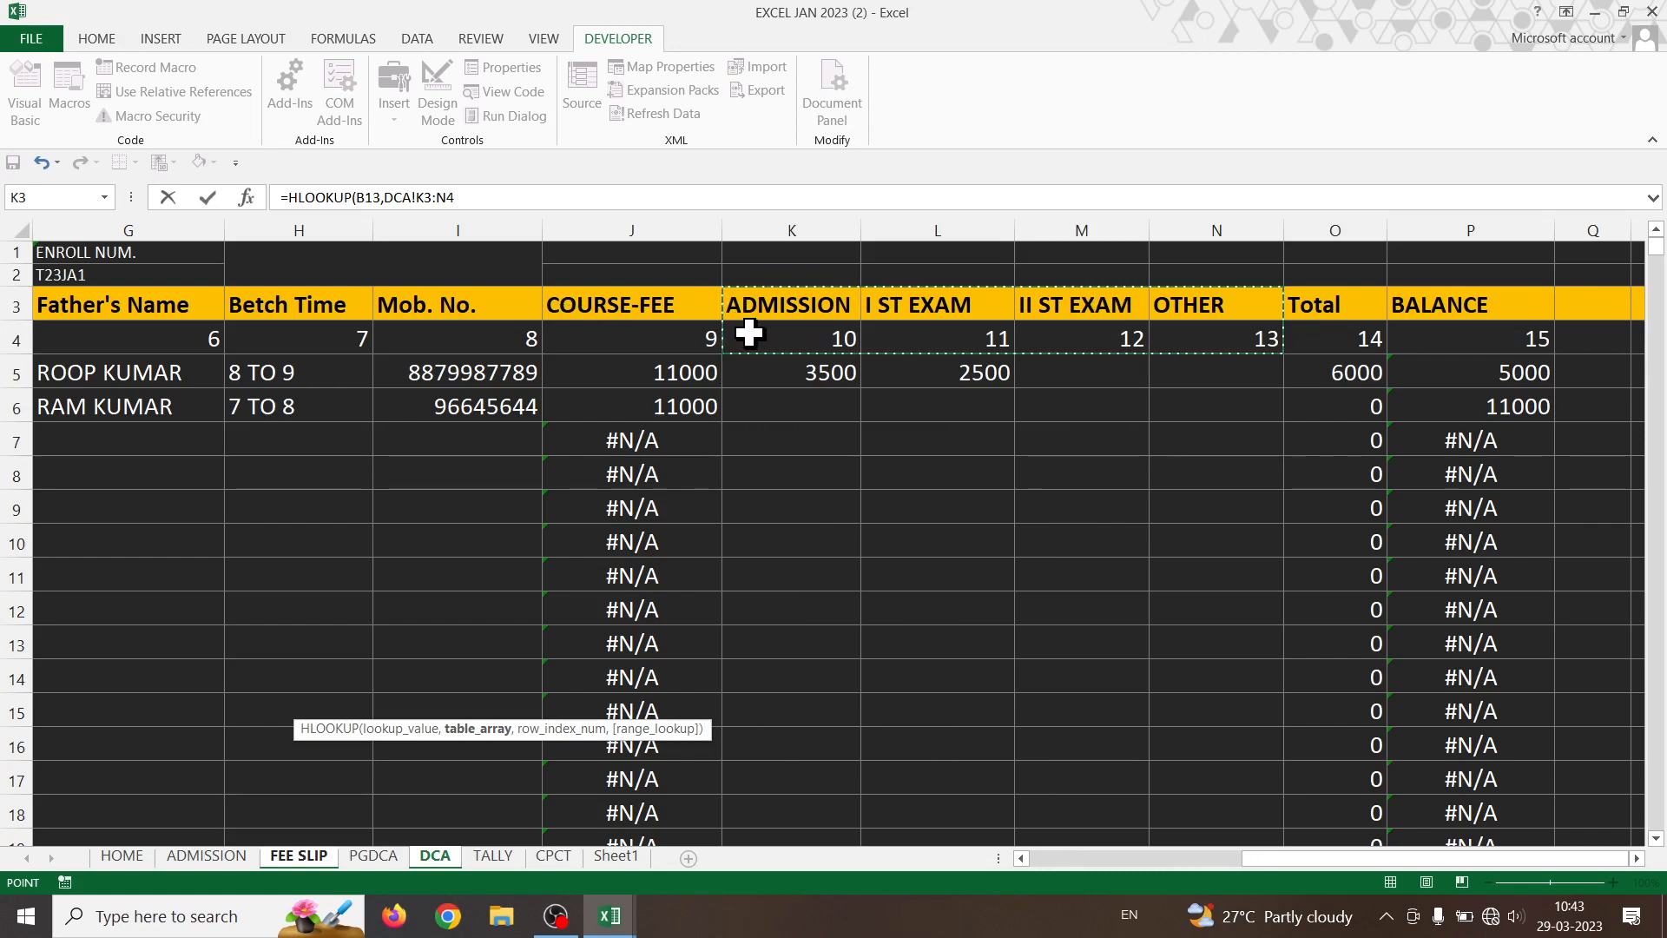
pyautogui.click(488, 193)
pyautogui.write(',')
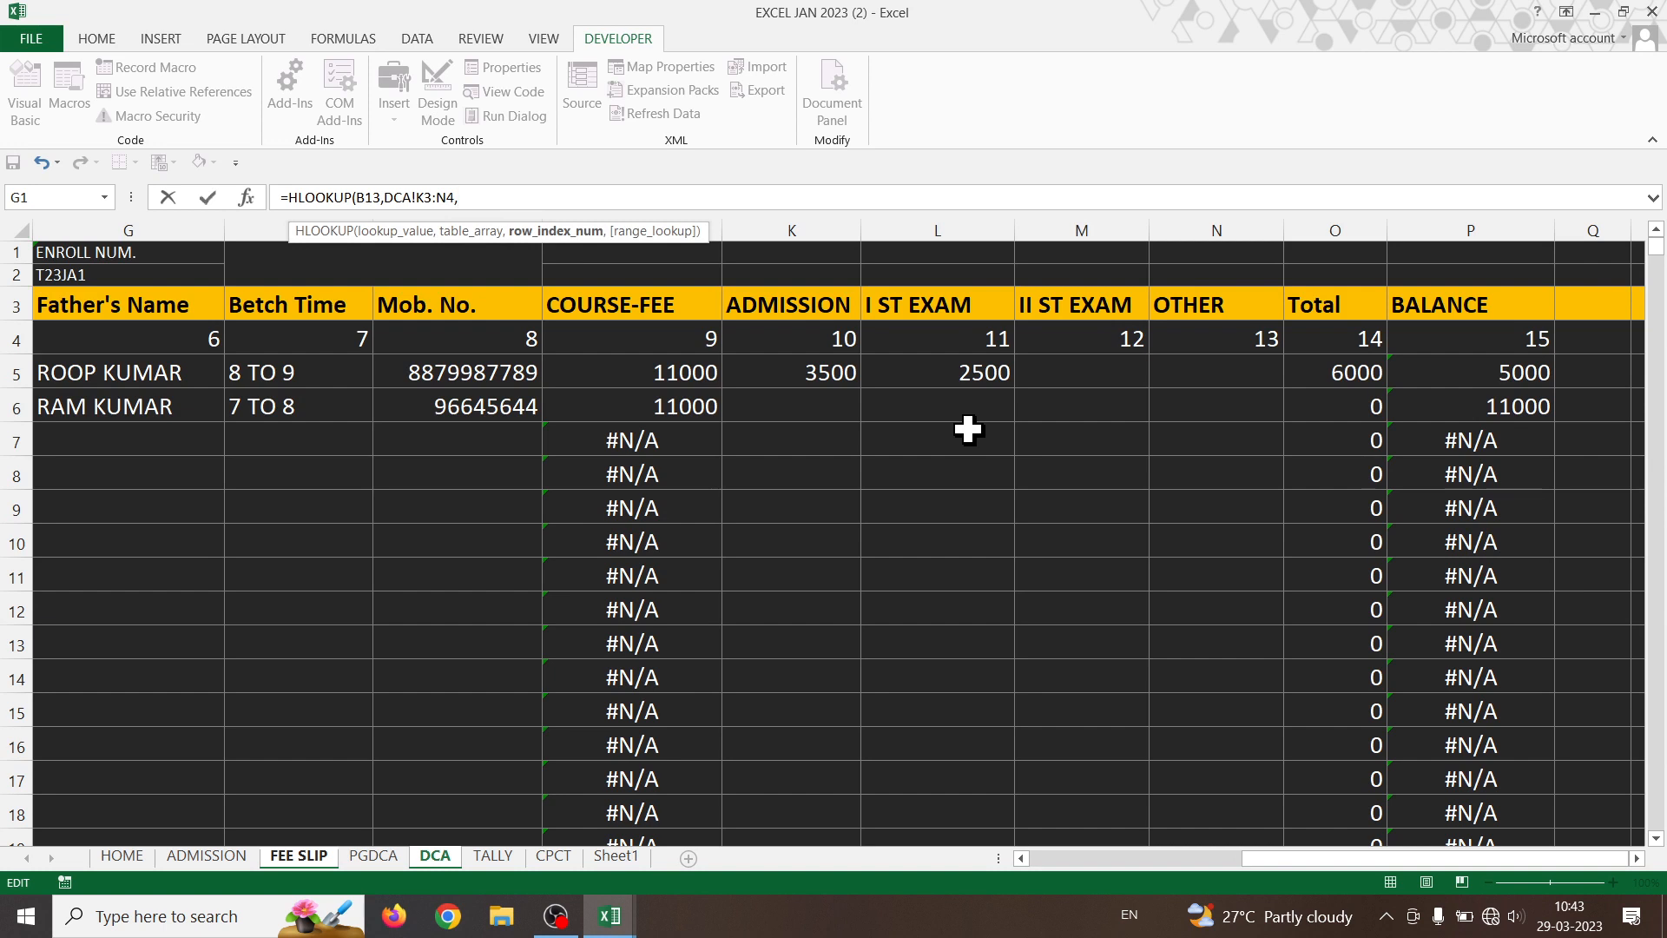
pyautogui.write('2,')
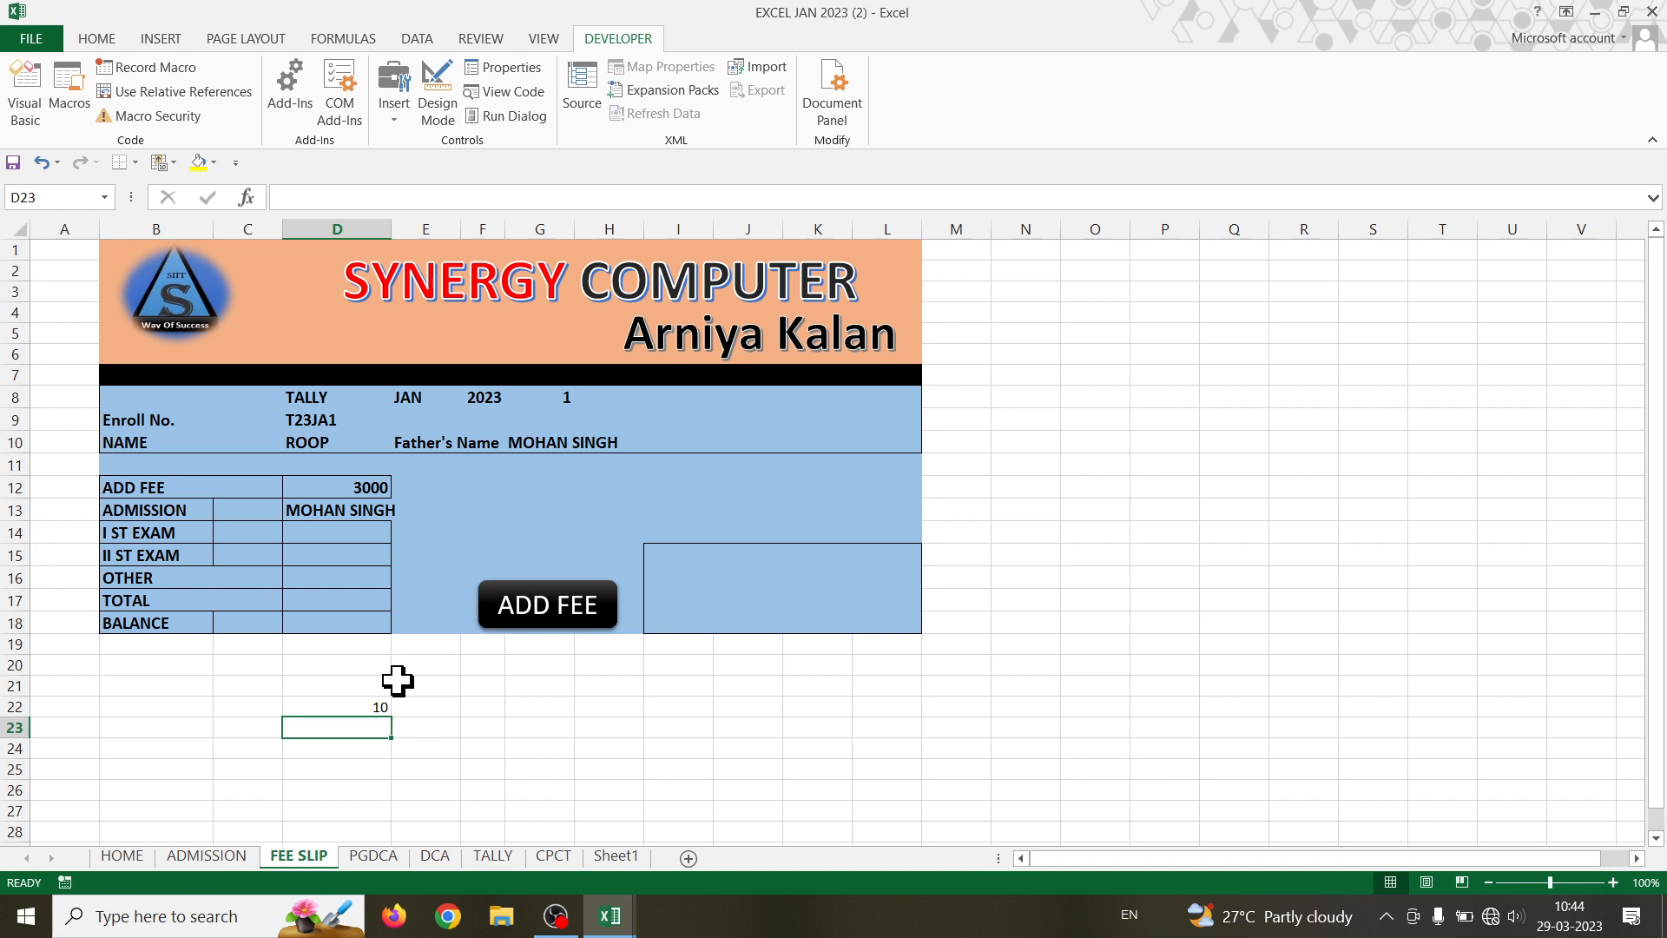
# - Inspect the formulas in the NAME cell D10 and the ADMISSION amount cell D13
pyautogui.click(305, 441)
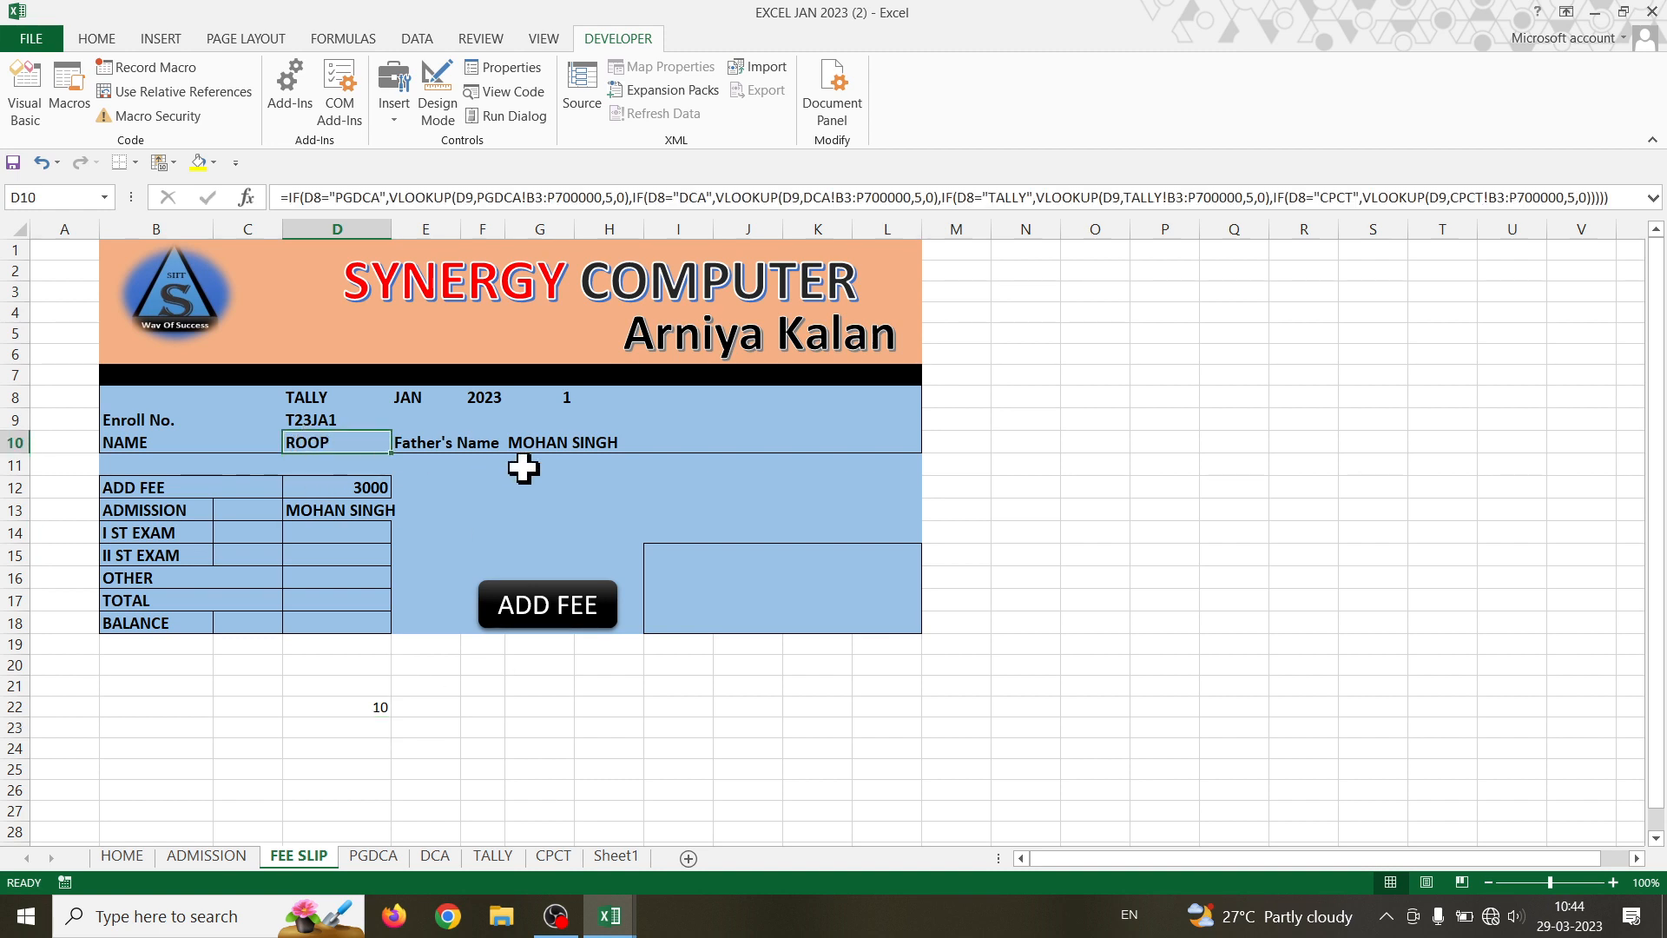
pyautogui.click(566, 442)
pyautogui.click(361, 512)
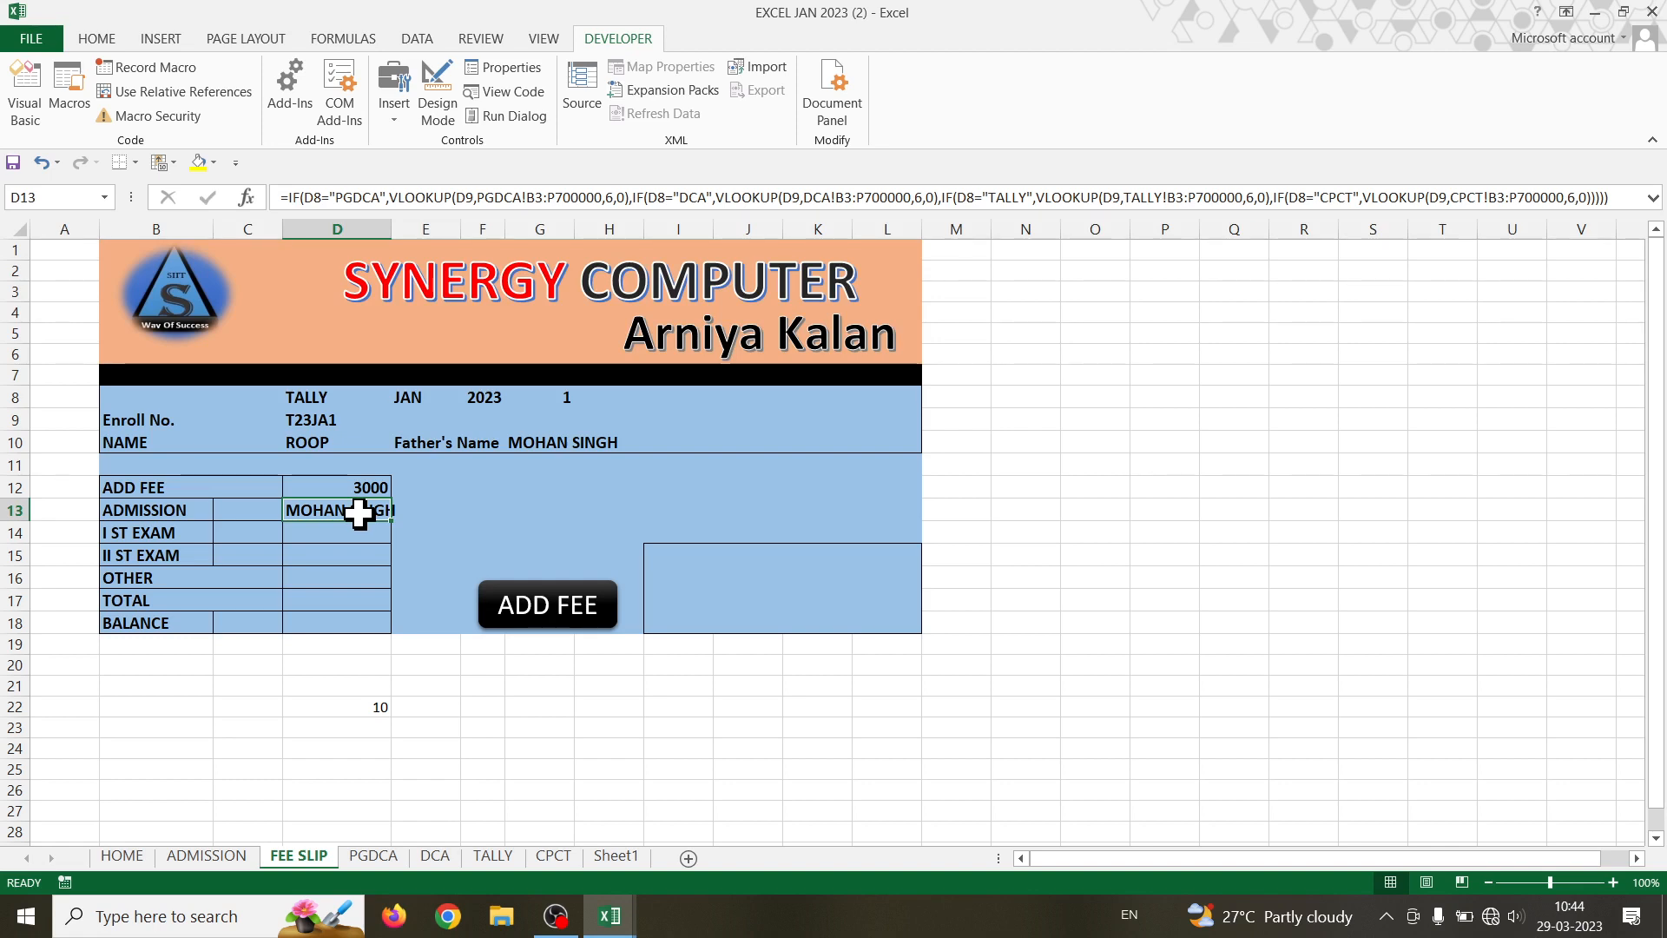
# - Review D10's VLOOKUP, D13's nested IF/VLOOKUP and the HLOOKUP result in D22
pyautogui.click(316, 440)
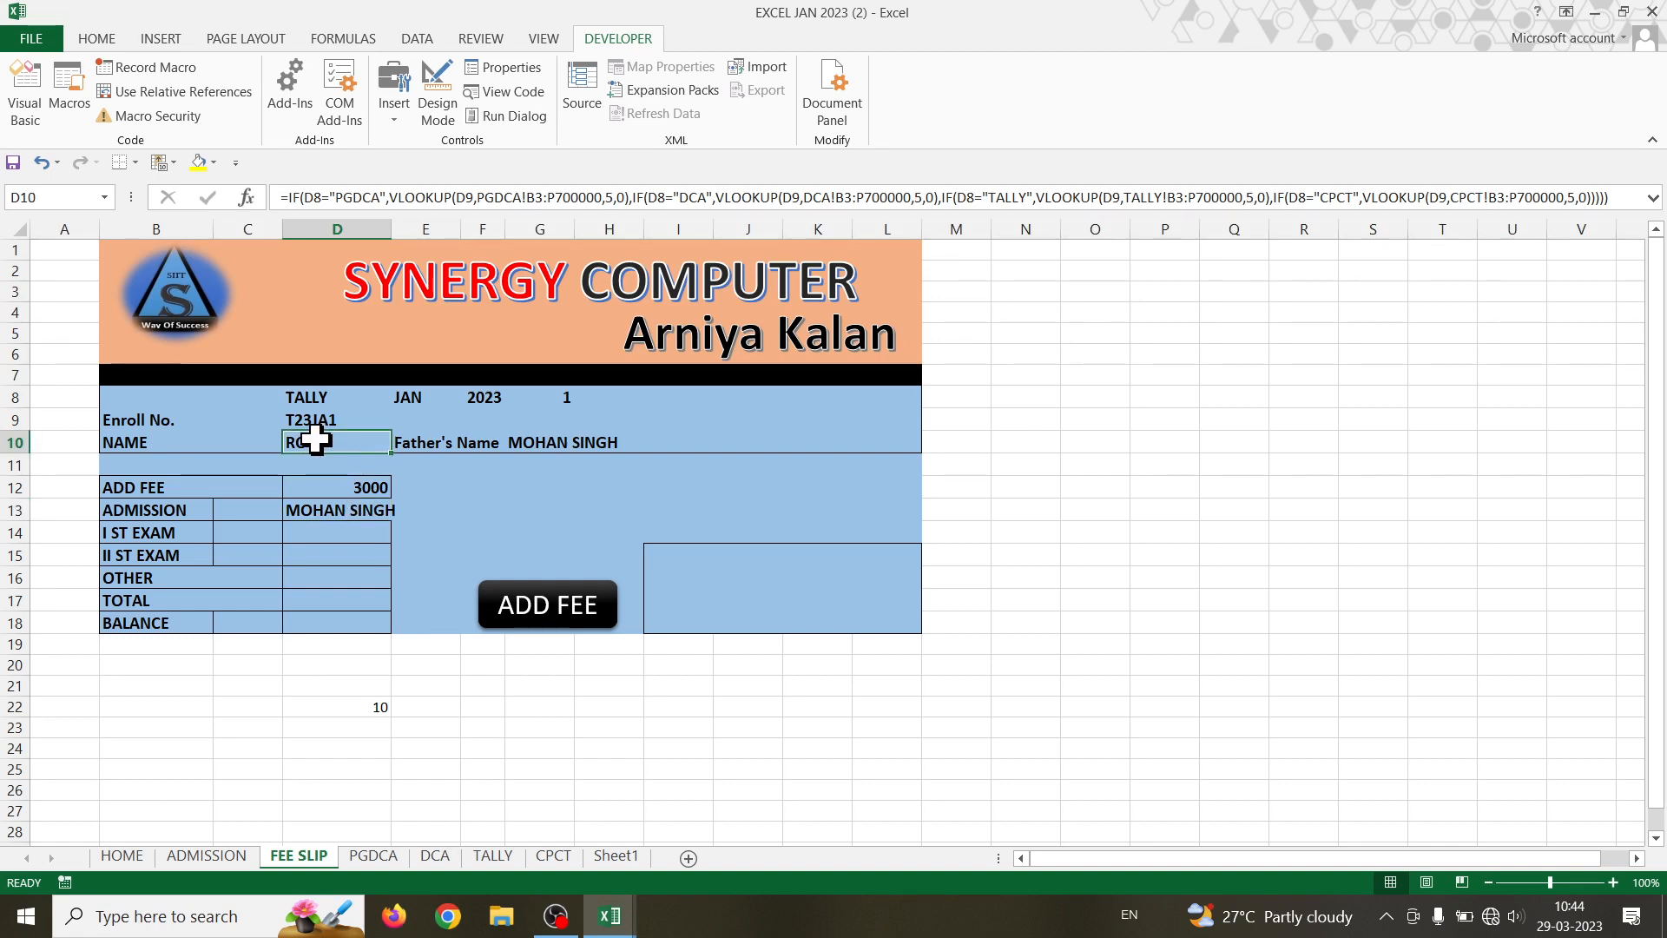
pyautogui.click(582, 445)
pyautogui.click(346, 510)
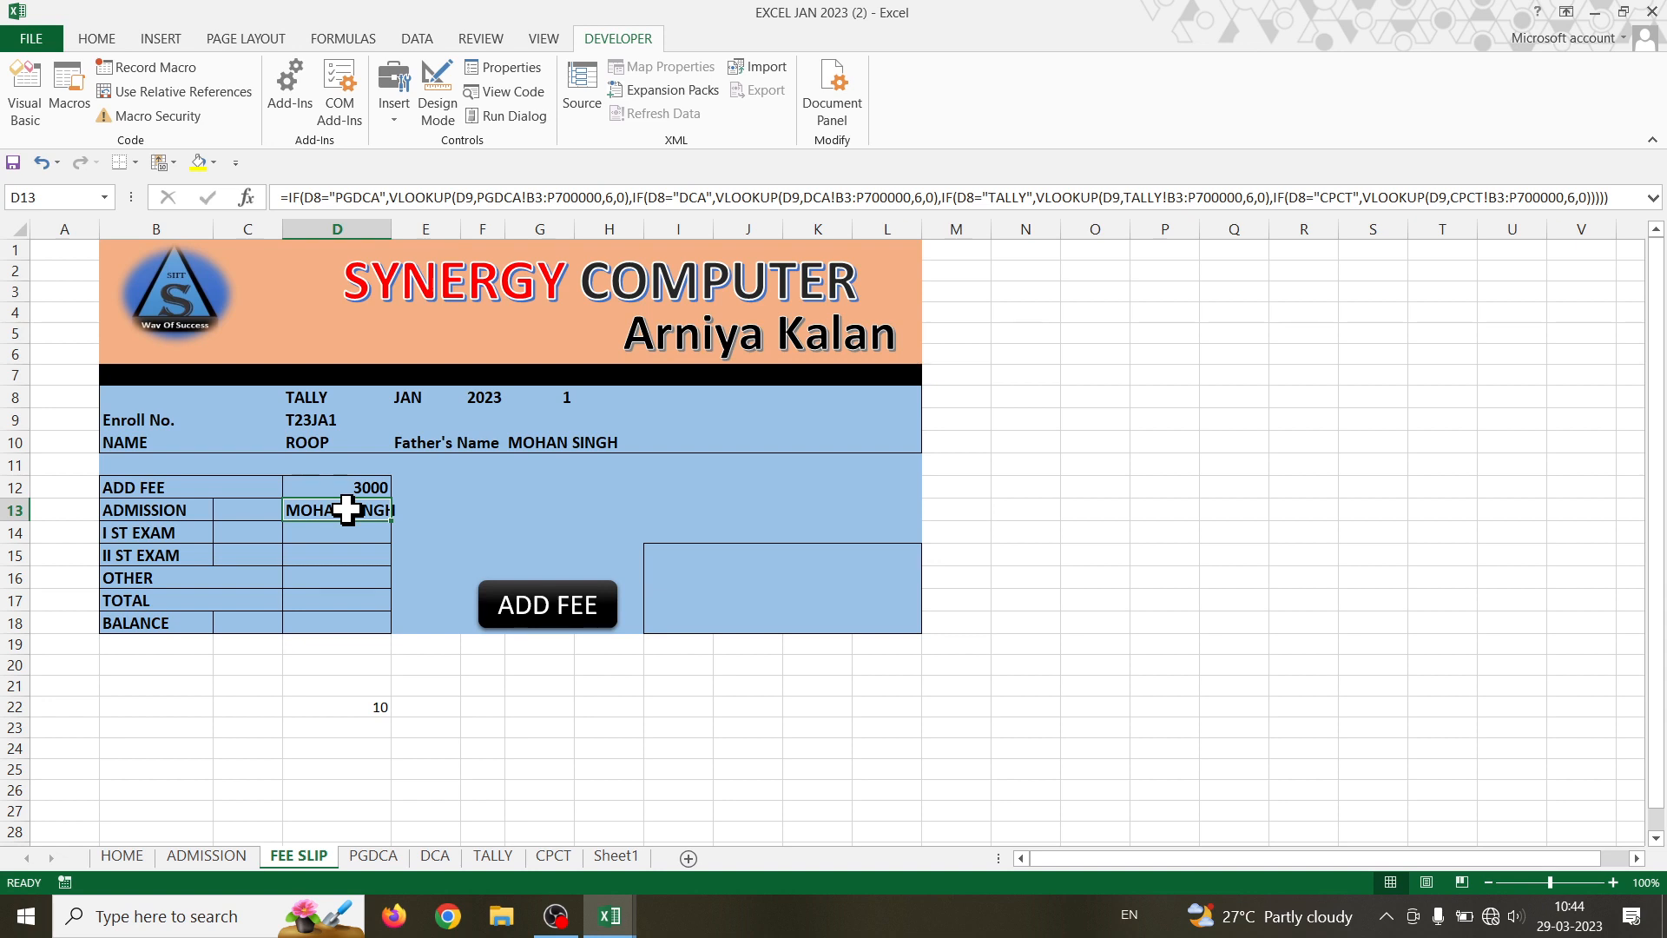
pyautogui.click(382, 709)
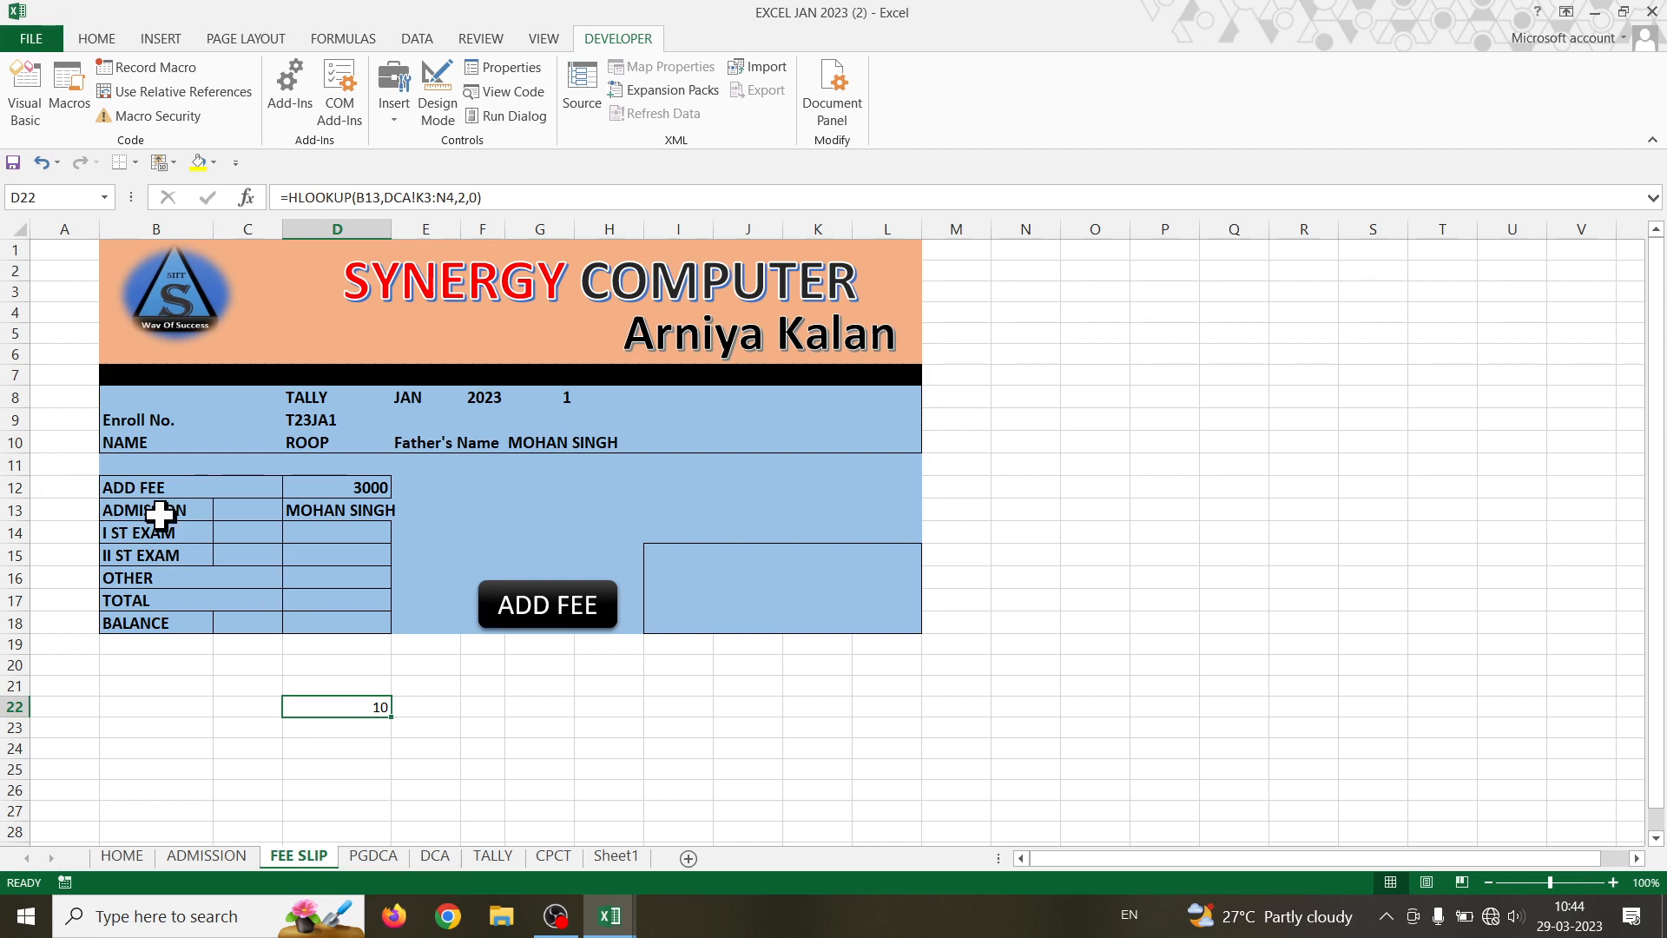
# - Step B13's fee type through I ST EXAM and II ST EXAM to OTHER, making D22 return 13
pyautogui.click(157, 510)
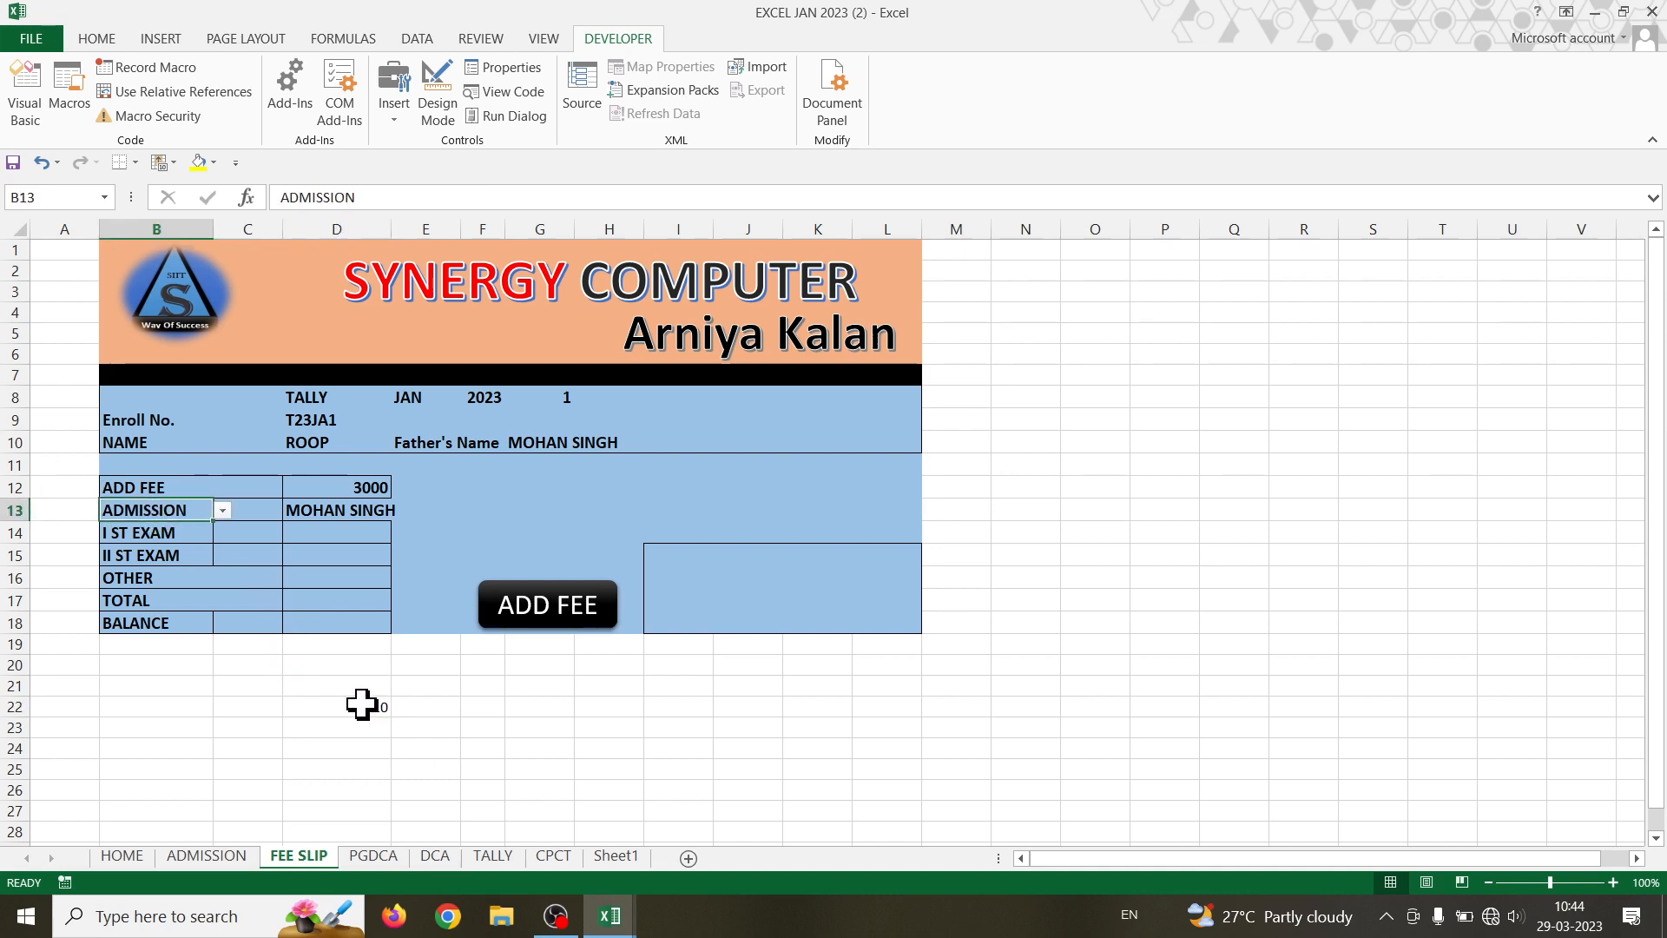
pyautogui.click(222, 511)
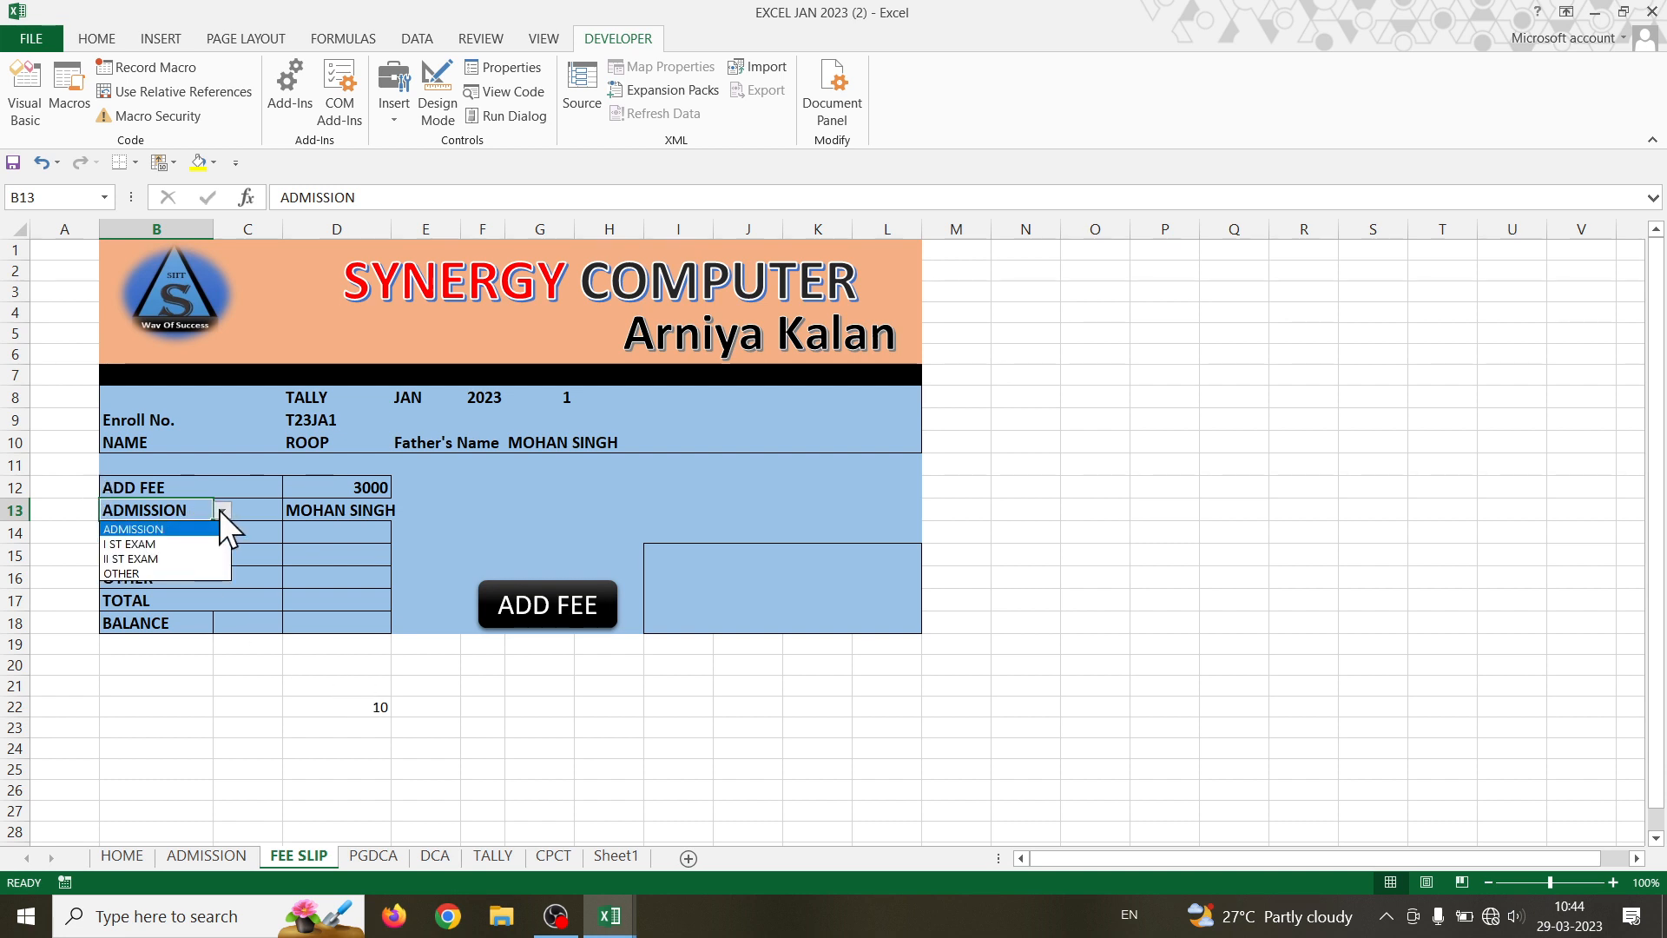
pyautogui.click(179, 546)
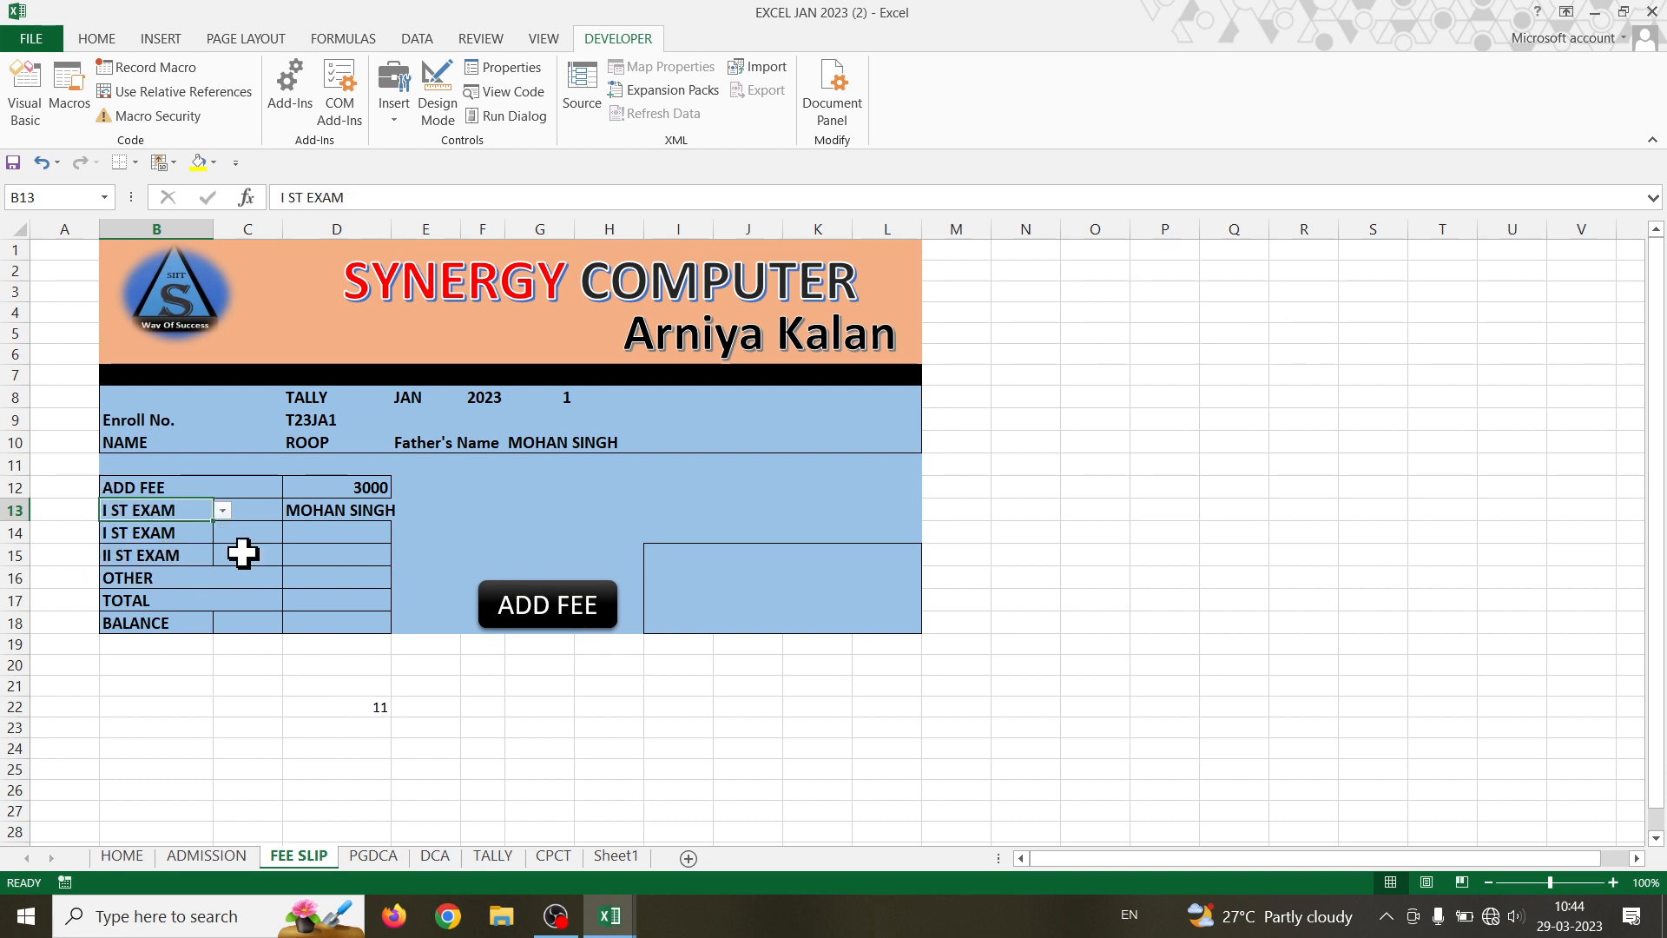
pyautogui.click(222, 511)
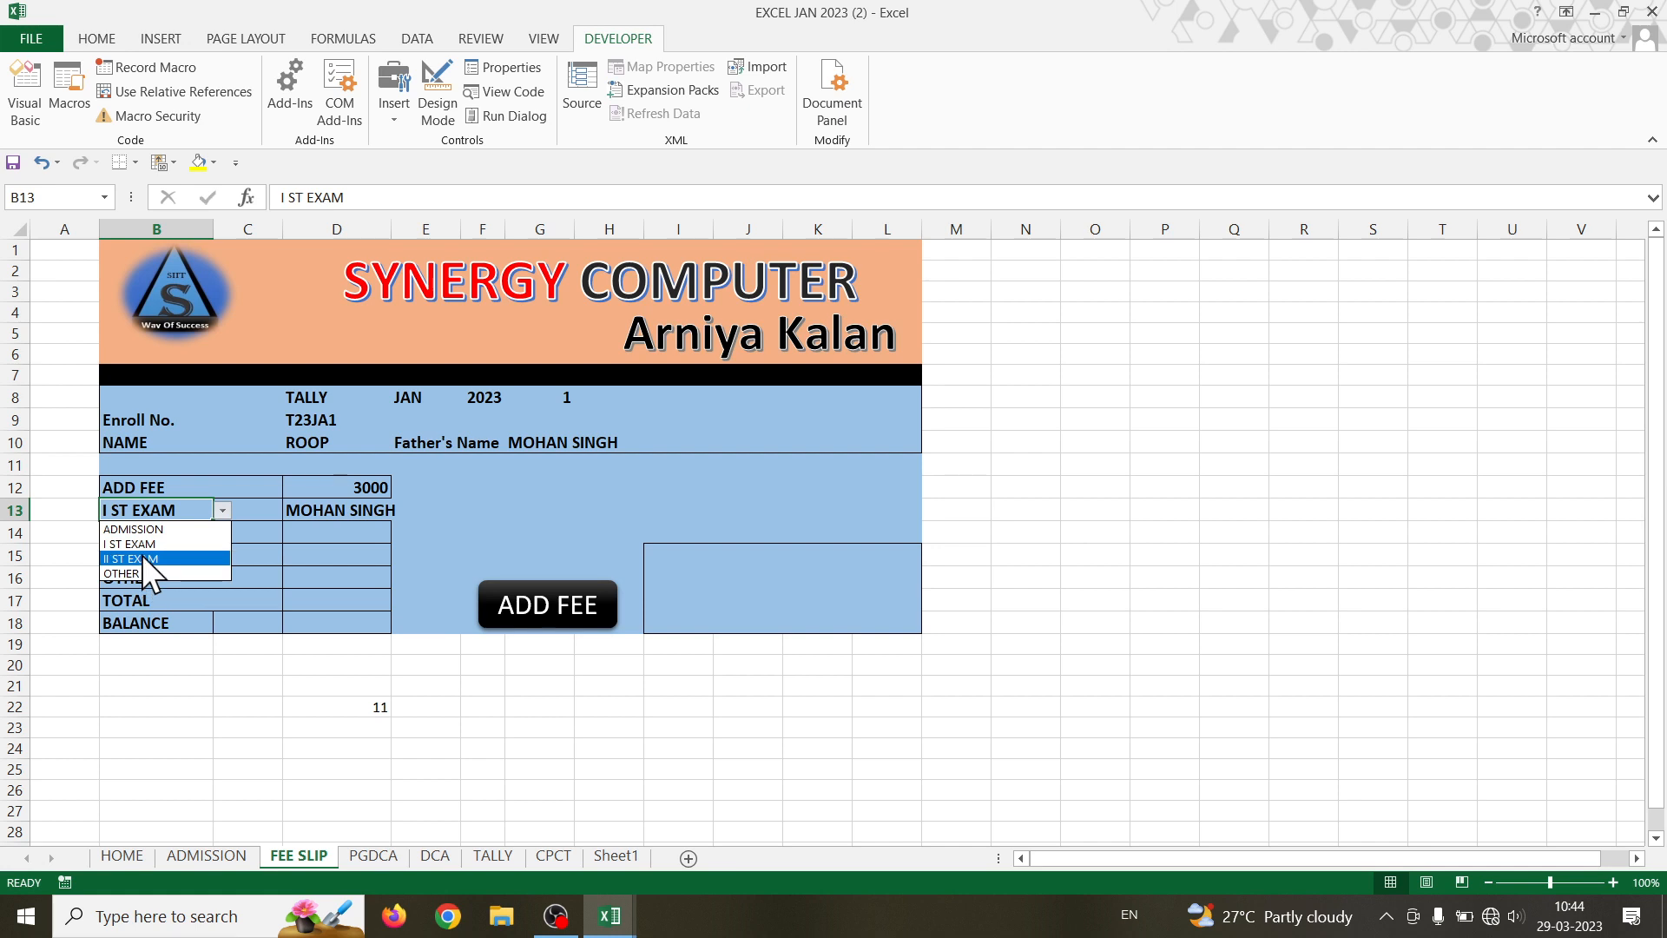
pyautogui.click(142, 555)
pyautogui.click(222, 510)
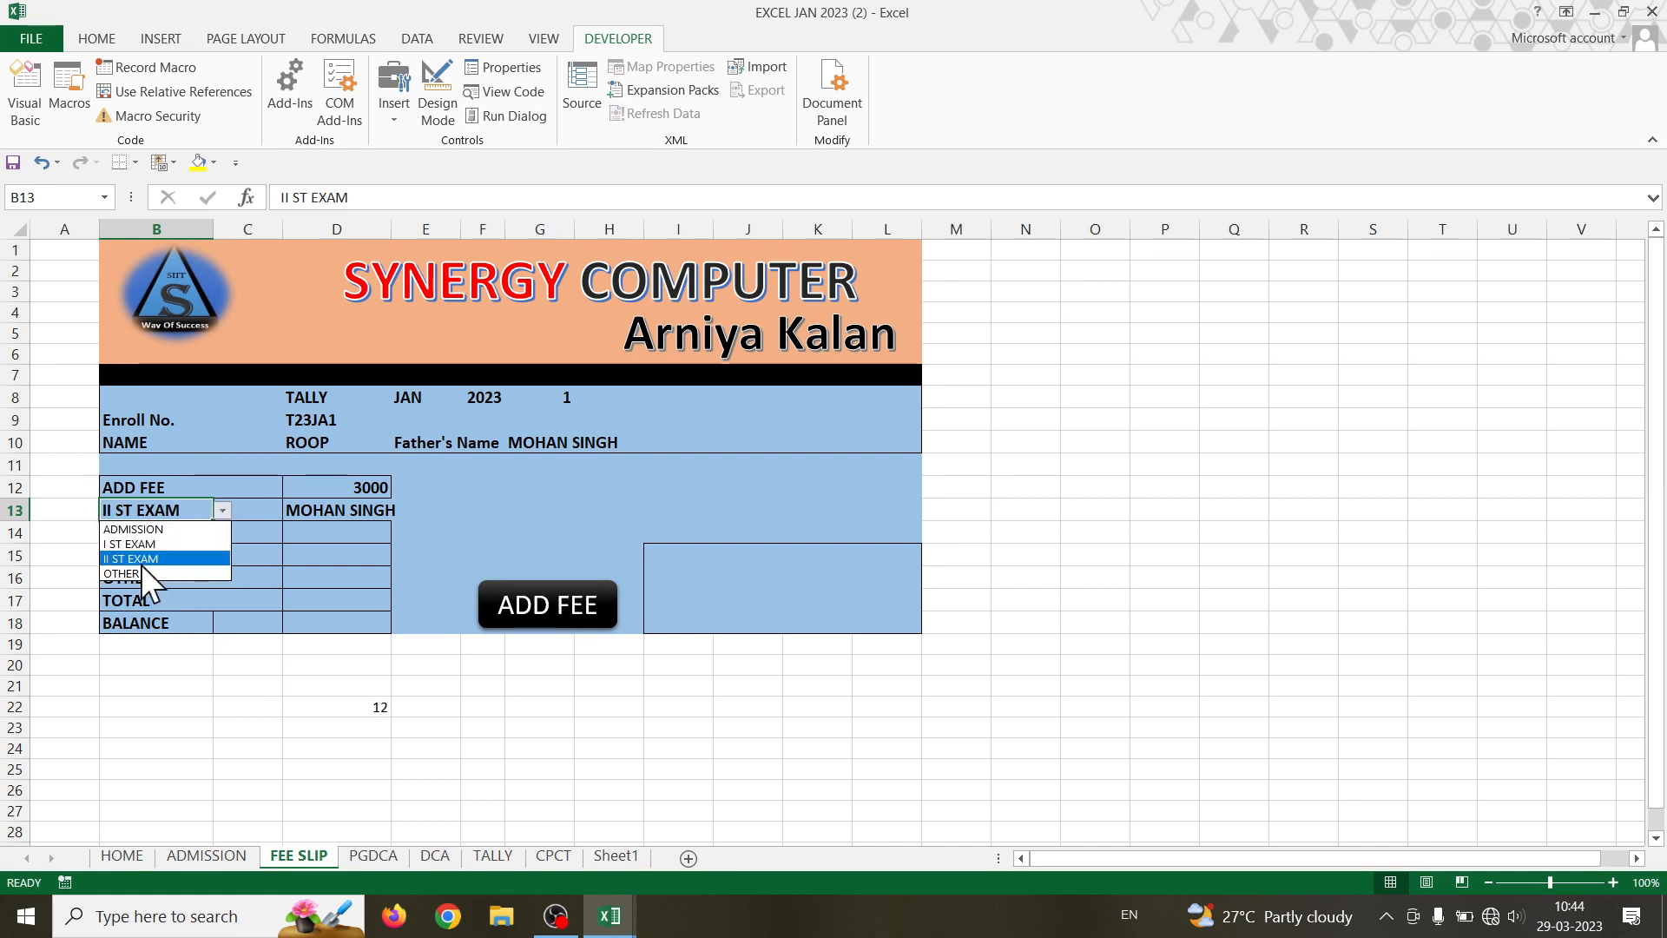
pyautogui.click(139, 572)
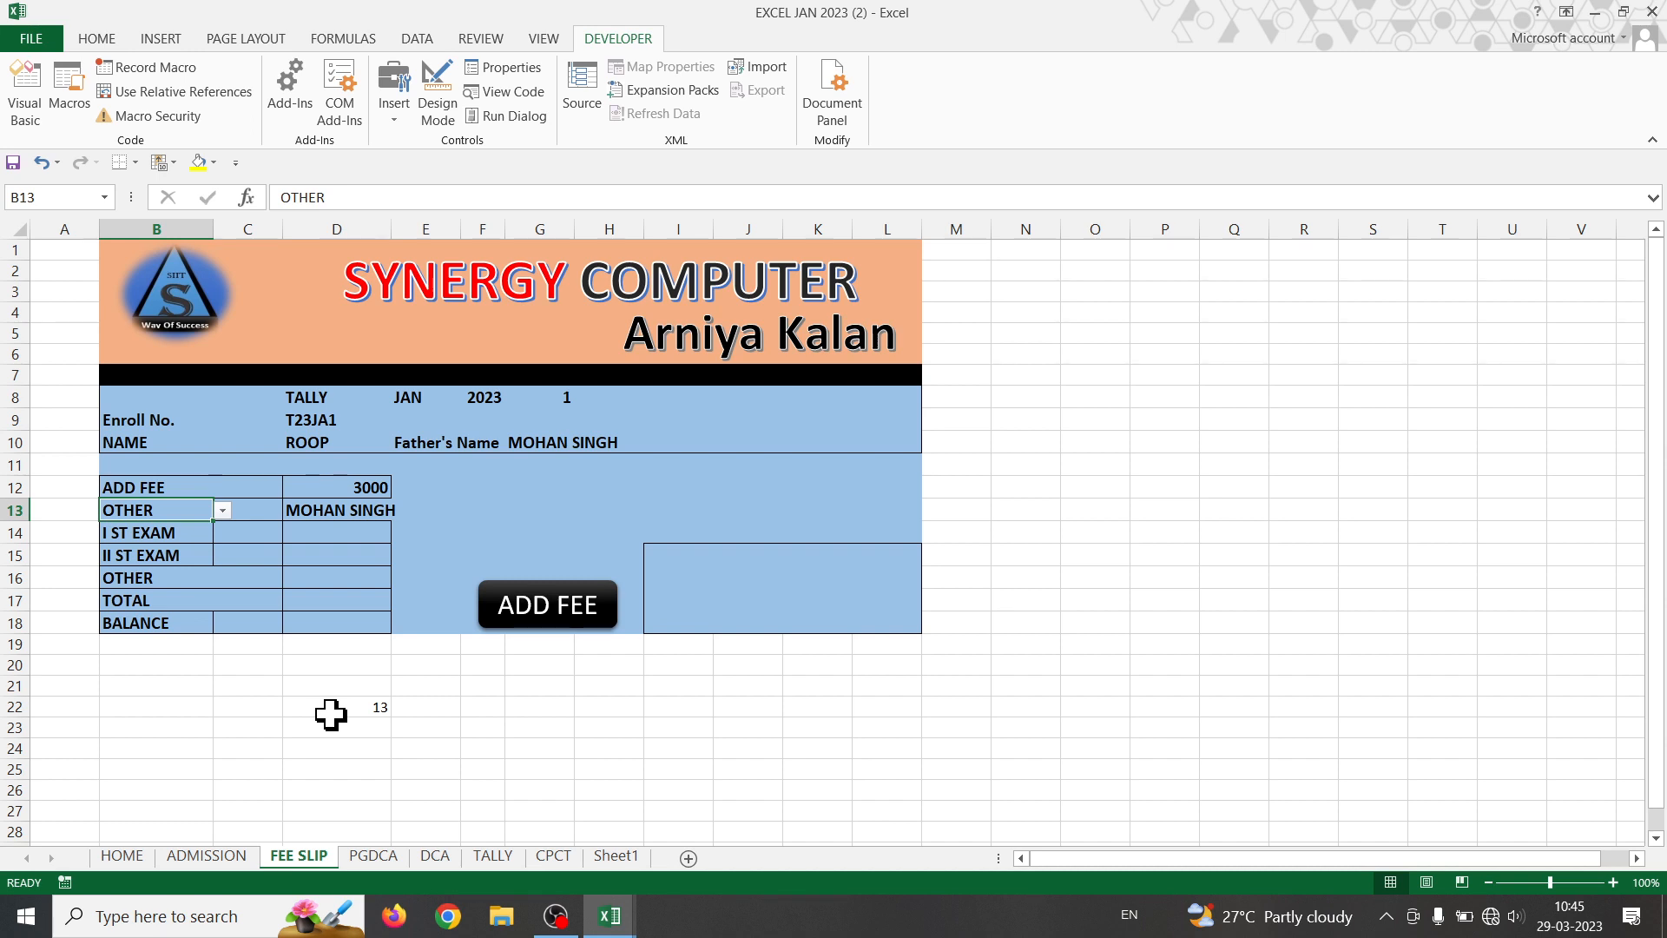
# - Clear the fee labels in rows 14 to 16
pyautogui.moveTo(113, 533); pyautogui.dragTo(311, 576)
pyautogui.press('Delete')
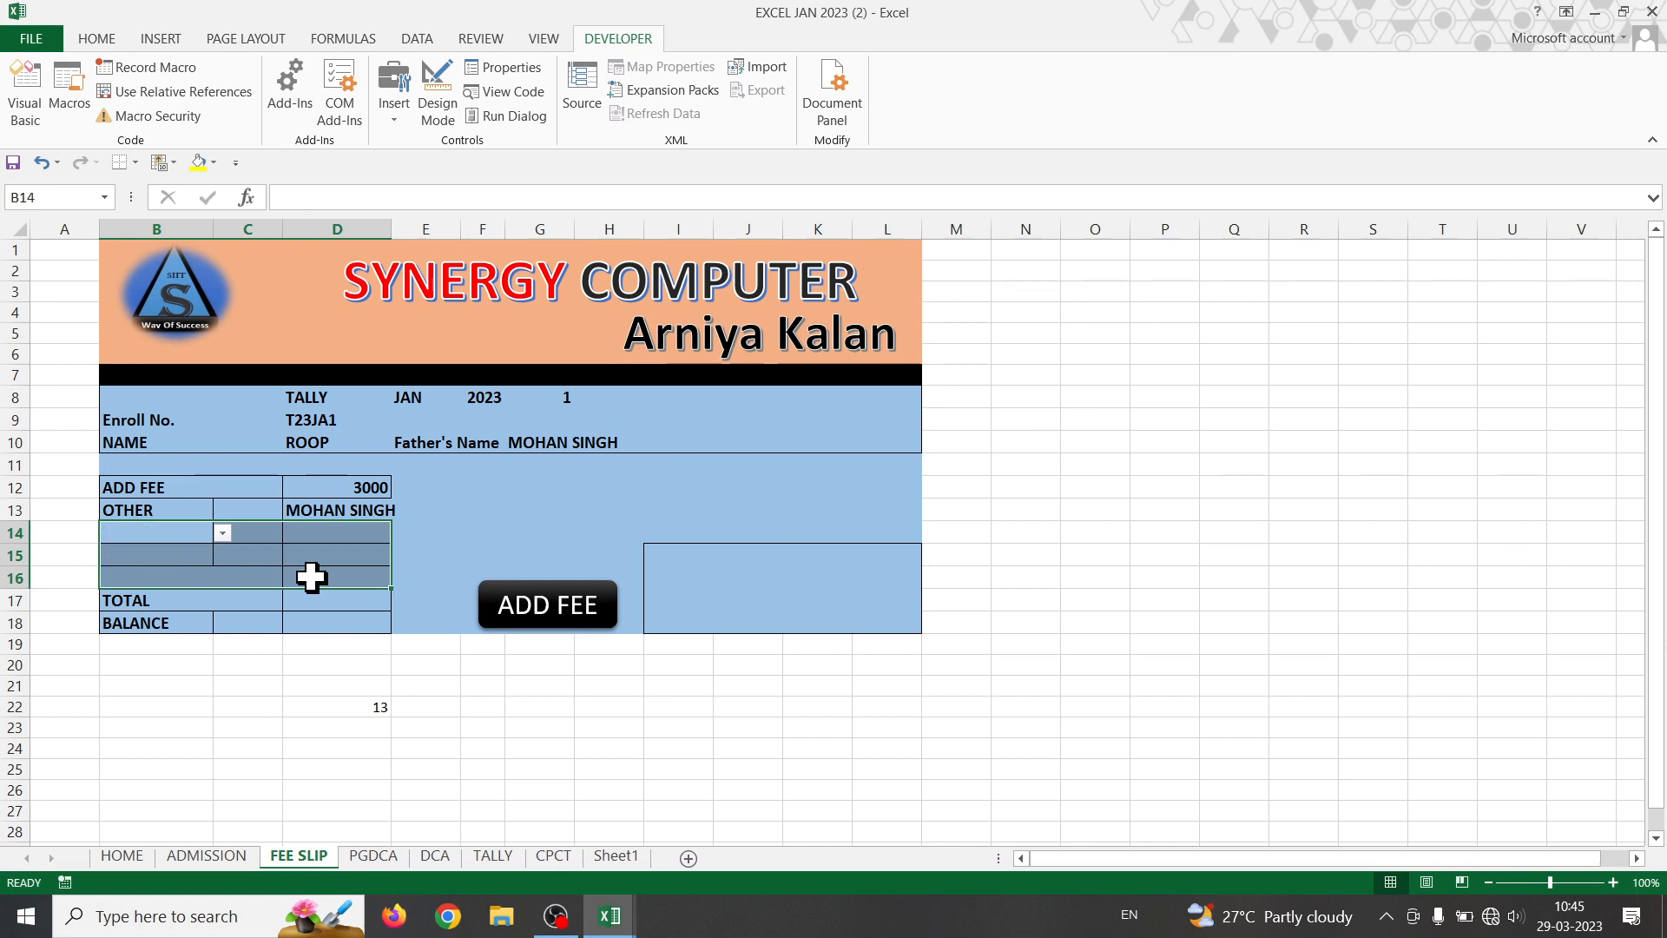
pyautogui.click(311, 577)
# - Copy the HLOOKUP(B13,DCA!K3:N4,2,0) text from D22's formula
pyautogui.doubleClick(365, 510)
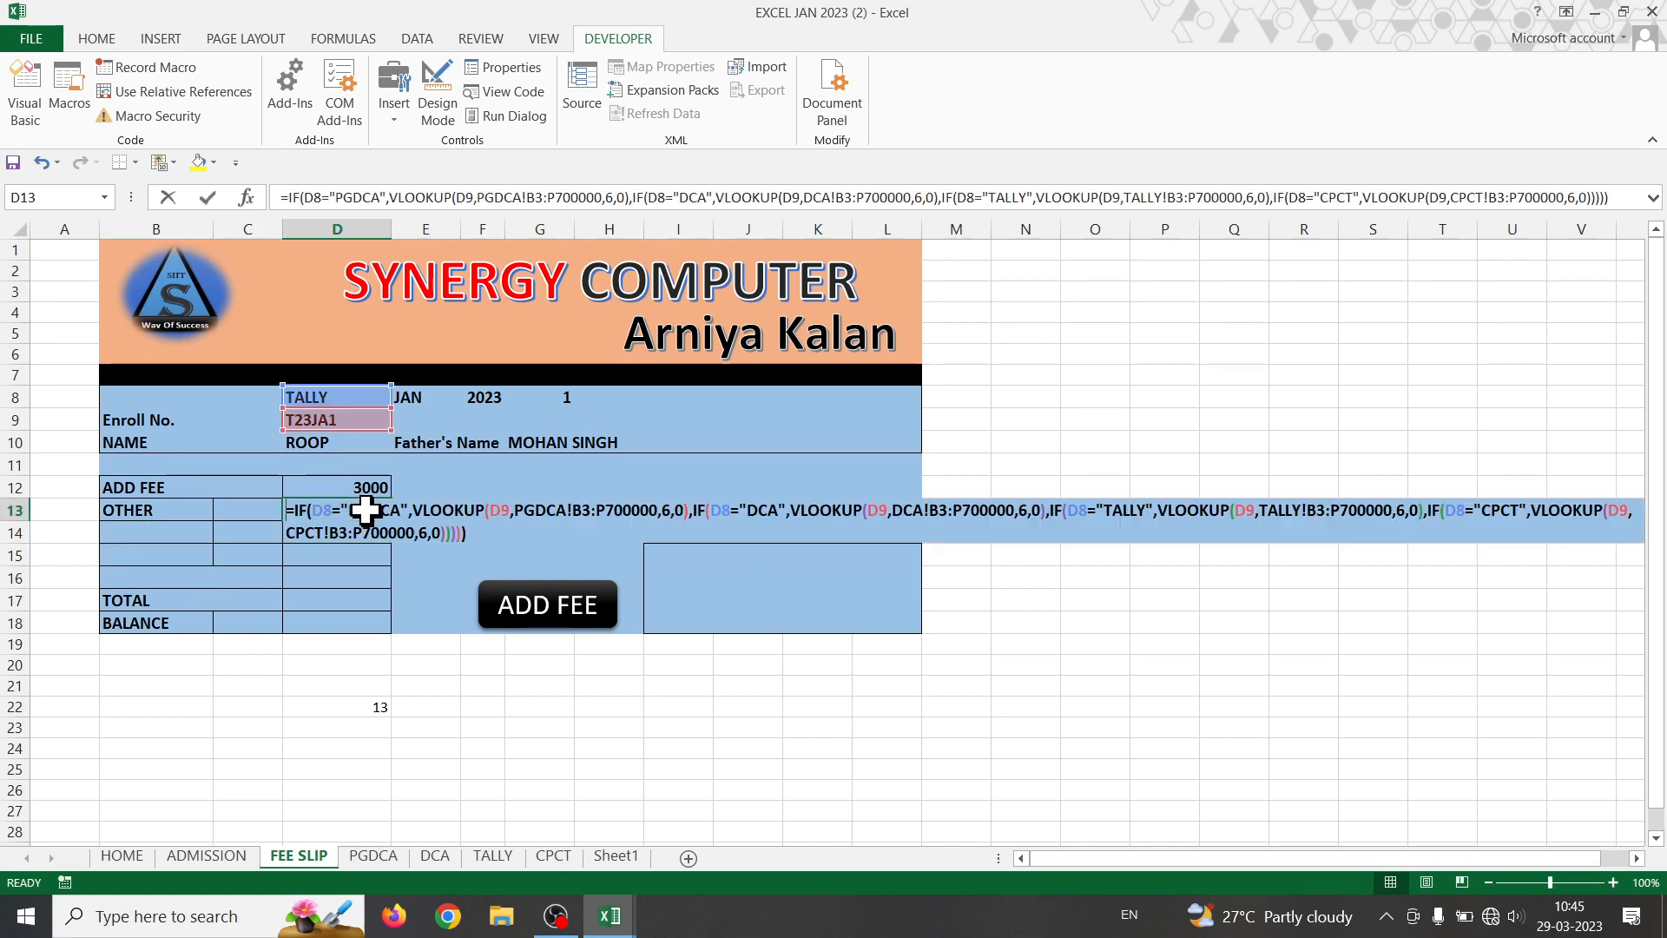
pyautogui.click(362, 707)
pyautogui.doubleClick(362, 708)
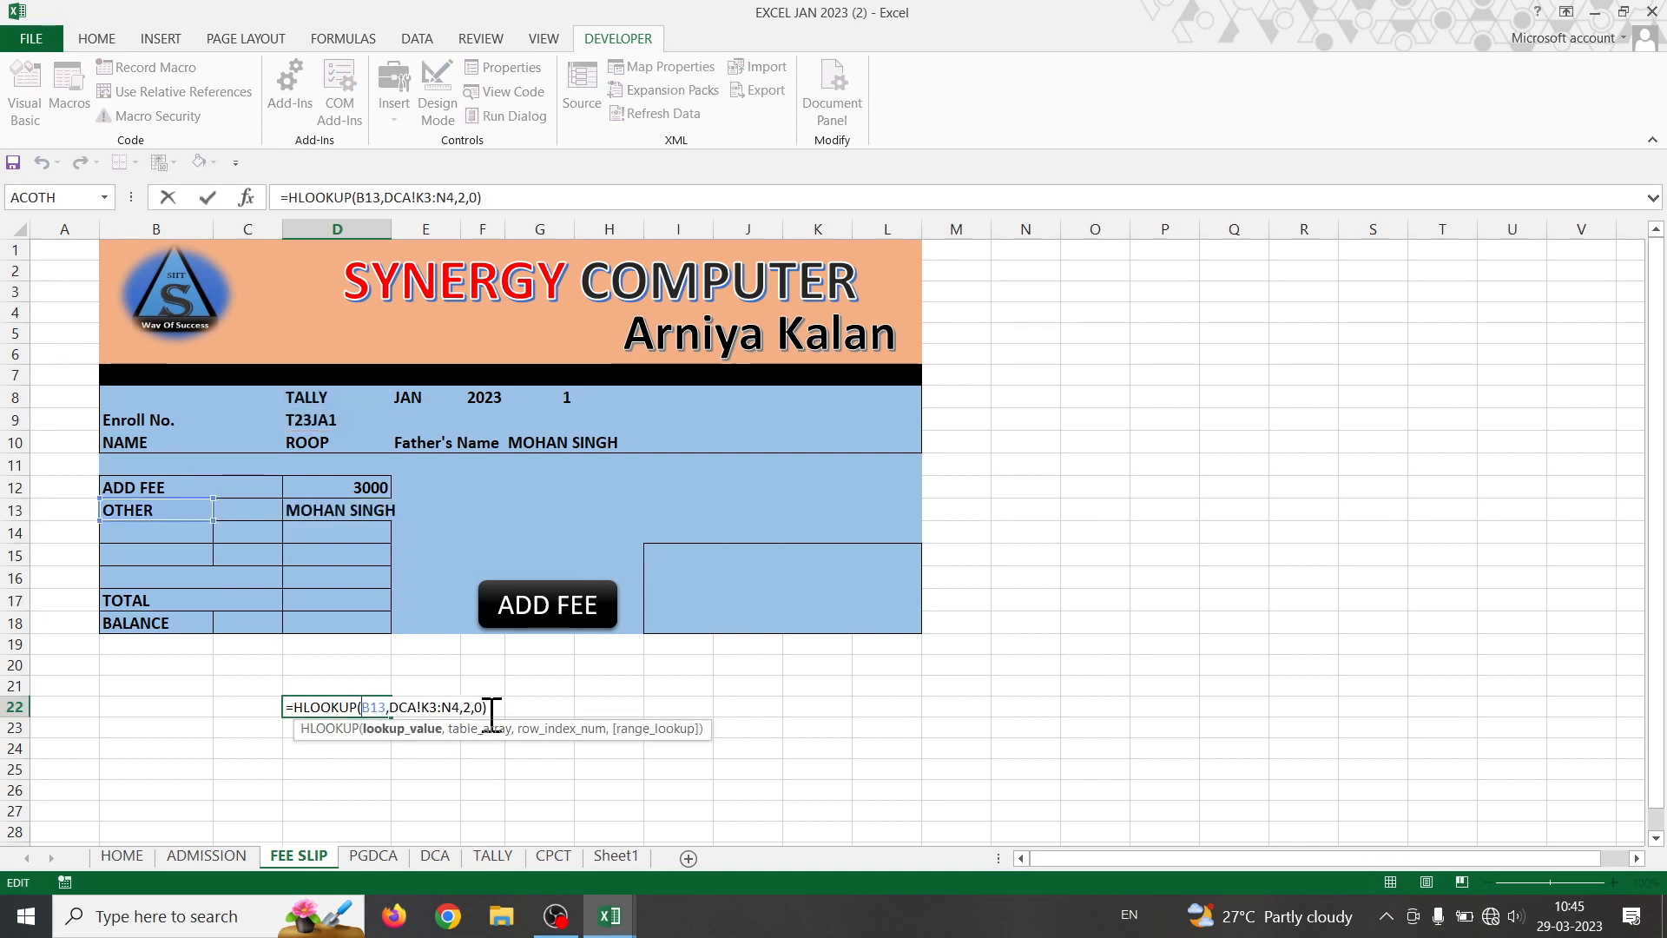
pyautogui.moveTo(488, 708); pyautogui.dragTo(296, 709)
pyautogui.hotkey('ctrl', 'c')
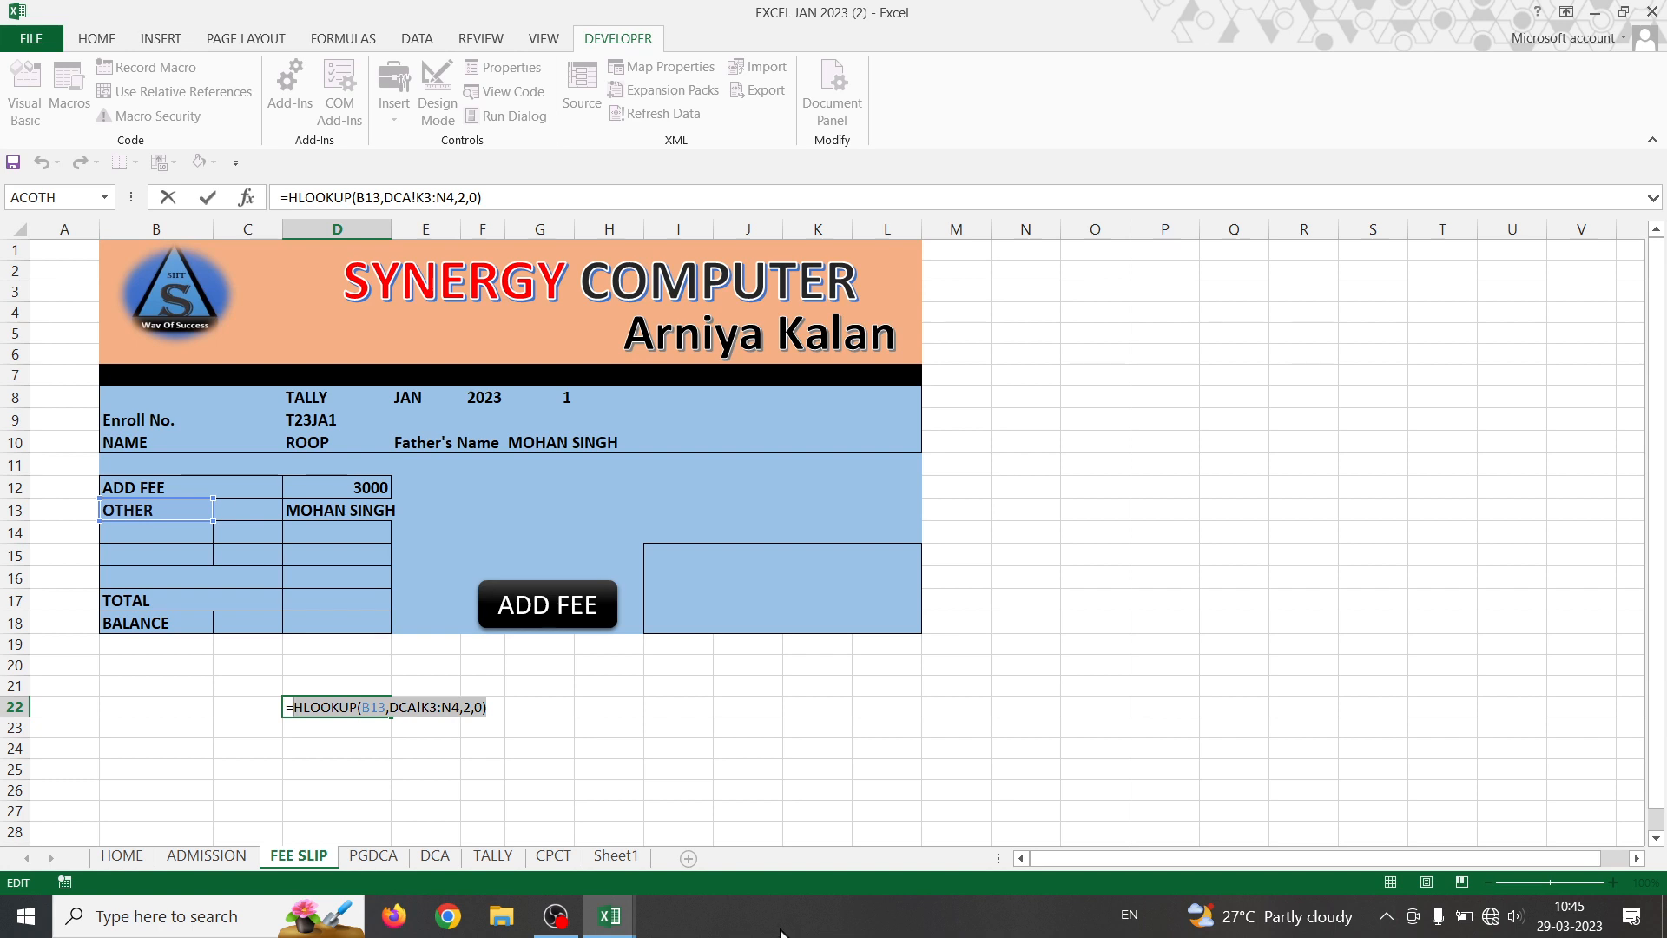
pyautogui.press('Return')
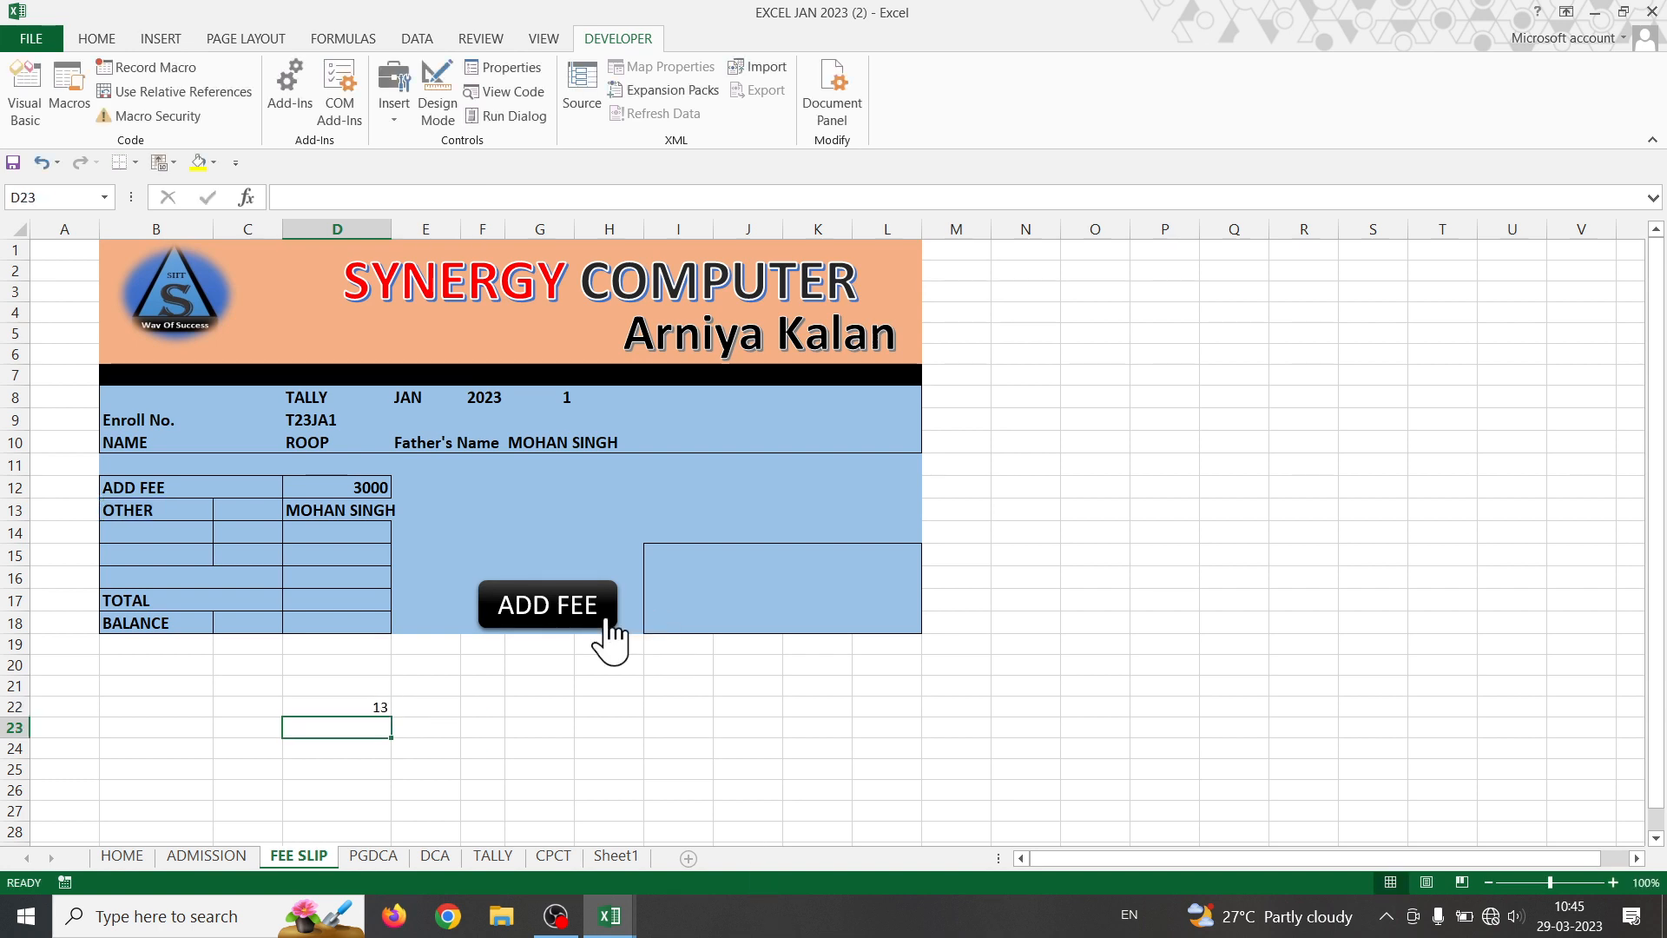
# - Replace the fixed column index 6 in D13's DCA VLOOKUP with the copied HLOOKUP
pyautogui.doubleClick(350, 503)
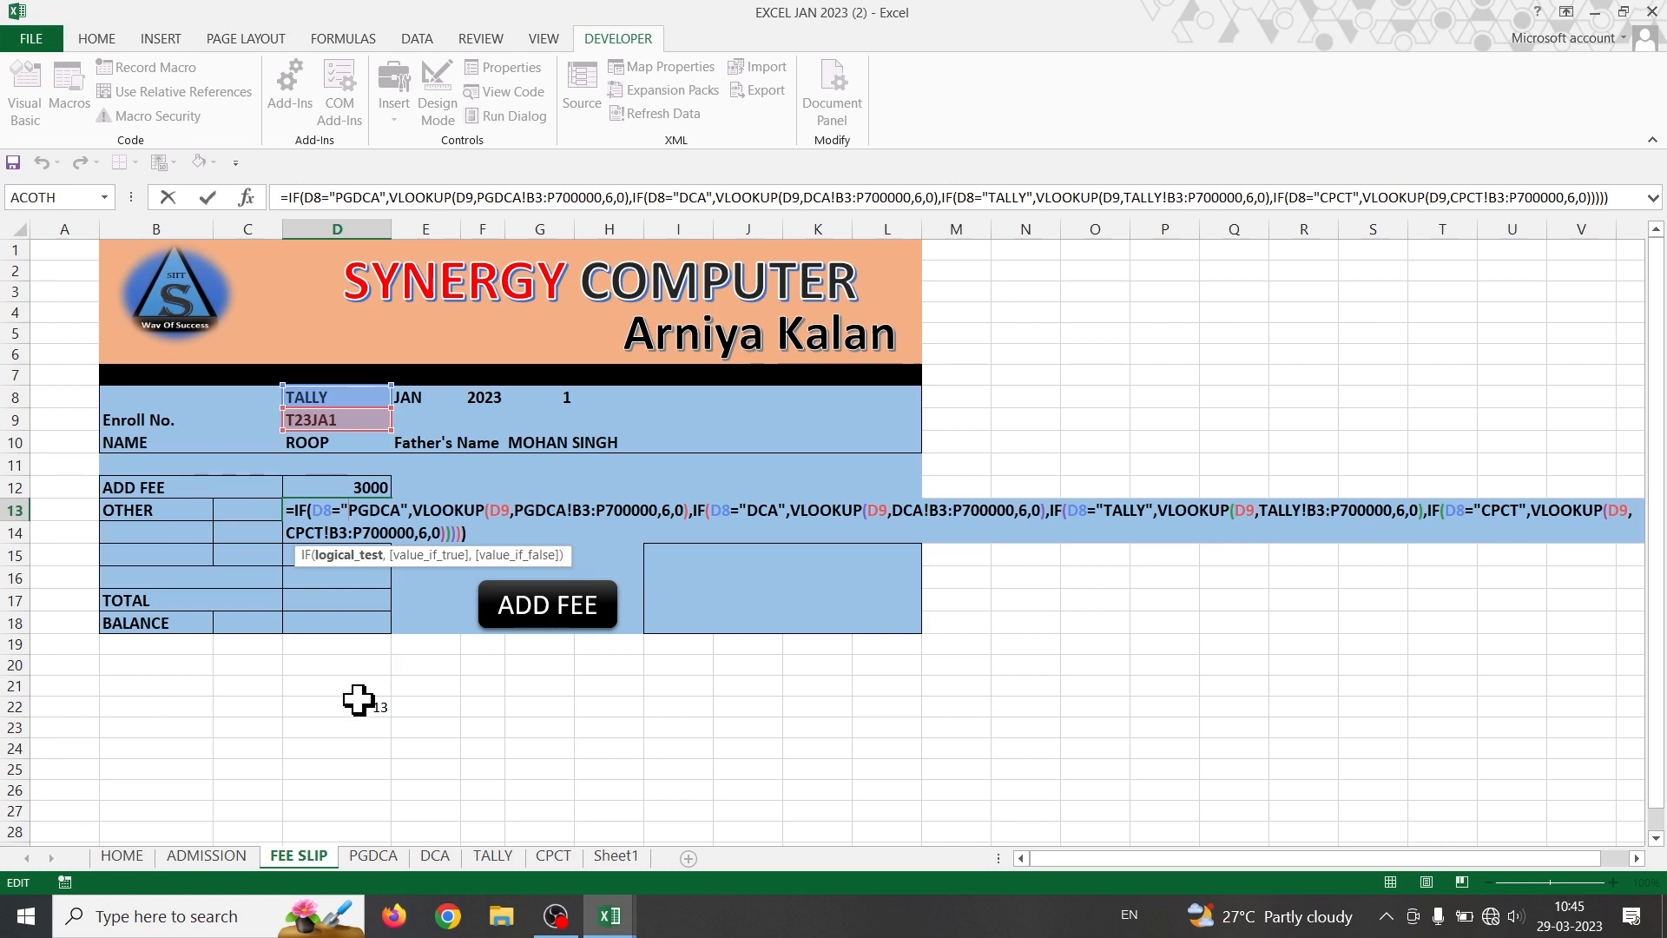
pyautogui.click(1029, 512)
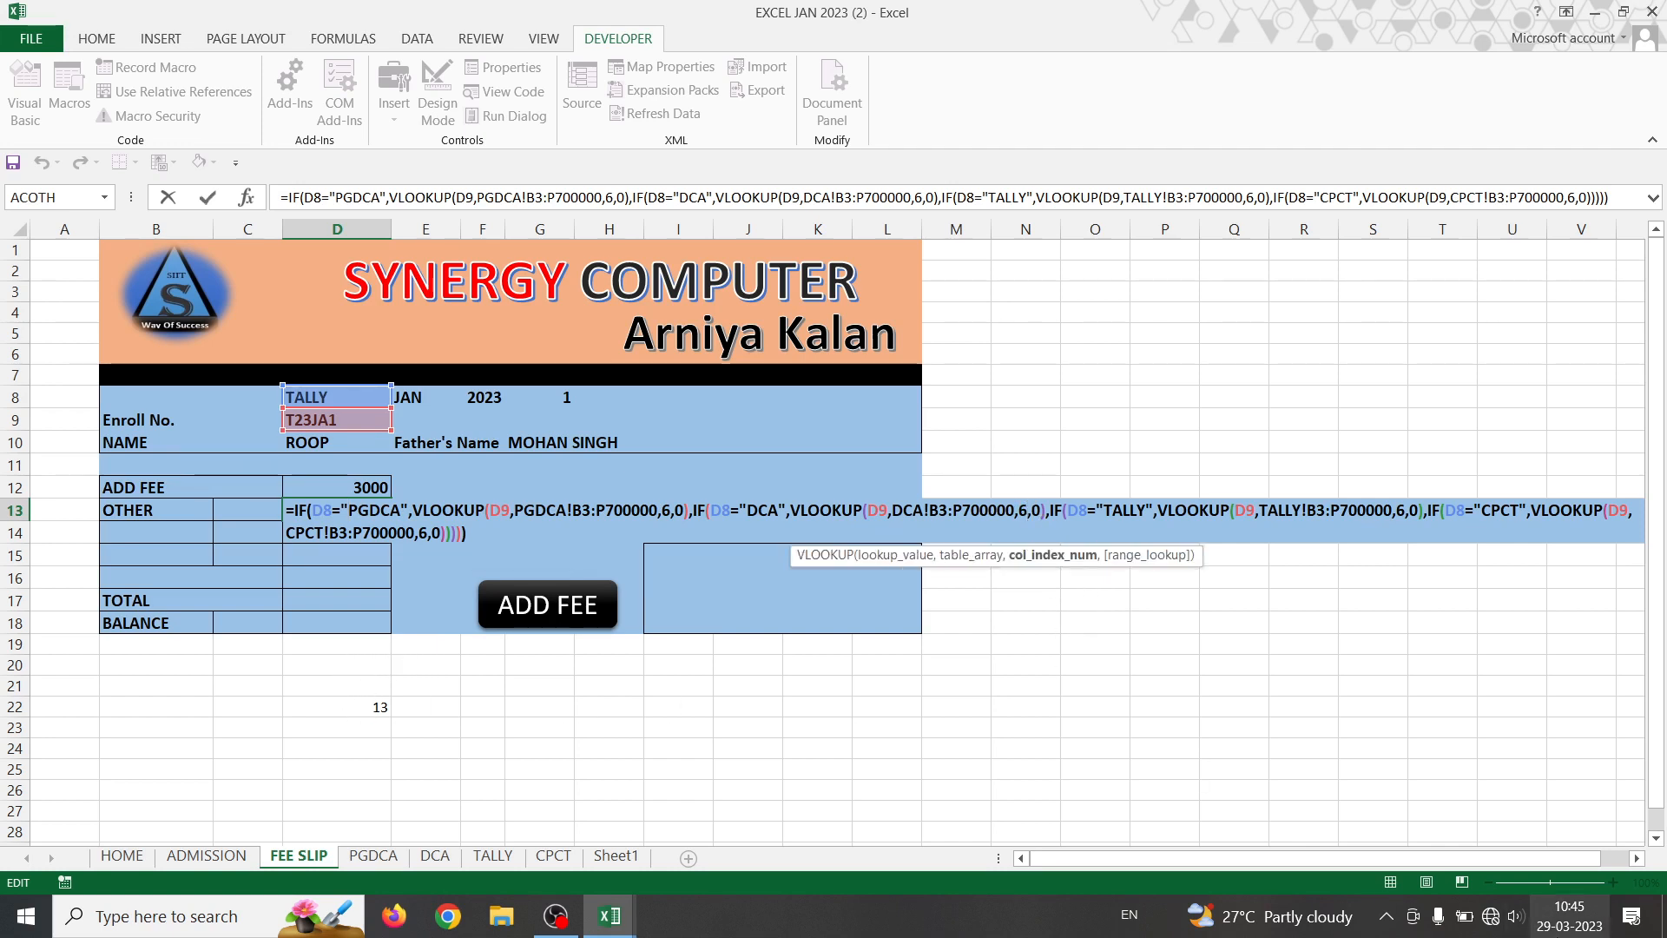
pyautogui.press('BackSpace')
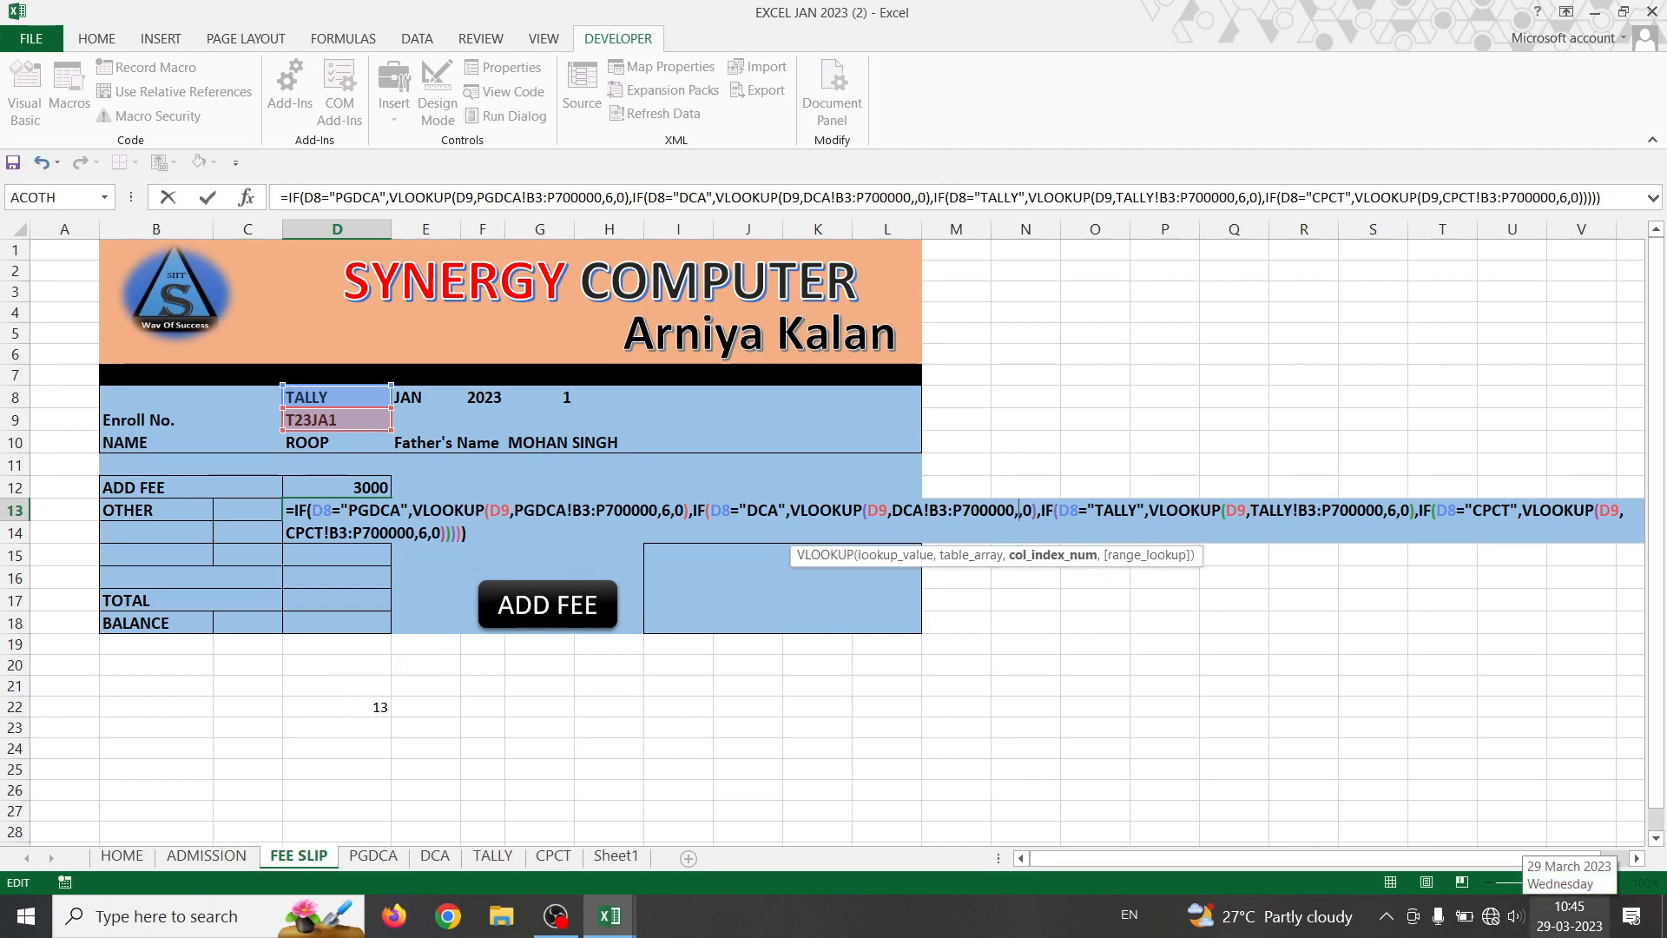
pyautogui.hotkey('ctrl', 'v')
pyautogui.press('Return')
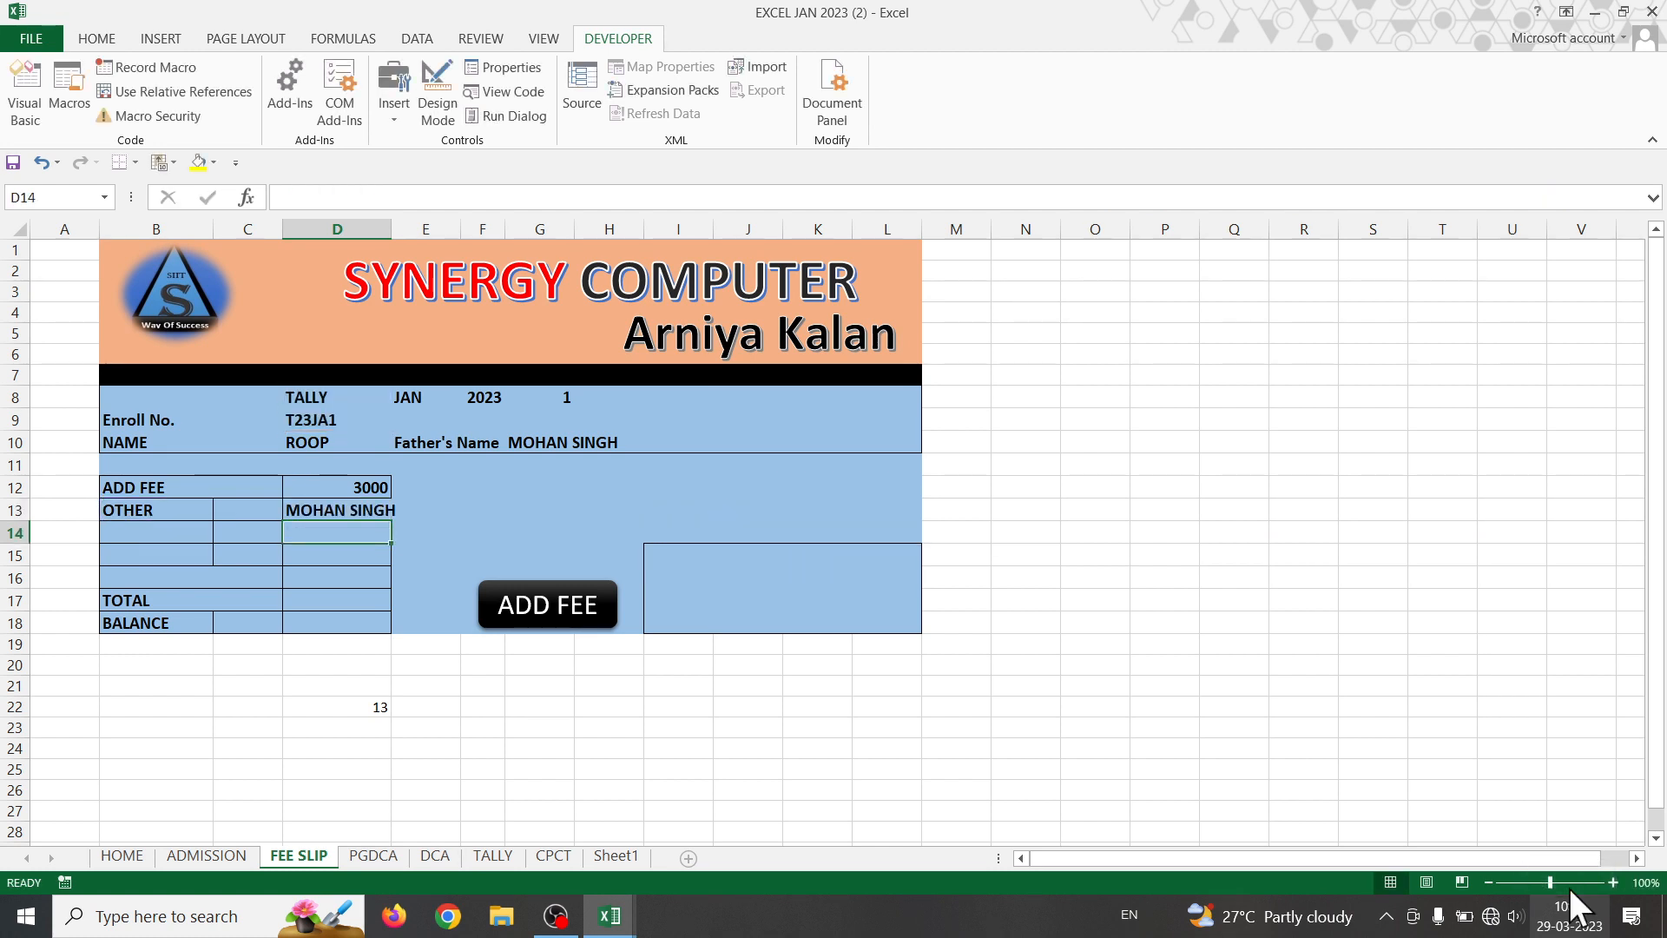
# - Set D8's course to DCA and check the DCA sheet's ADMISSION and I ST EXAM amounts in K5 and L5
pyautogui.click(292, 392)
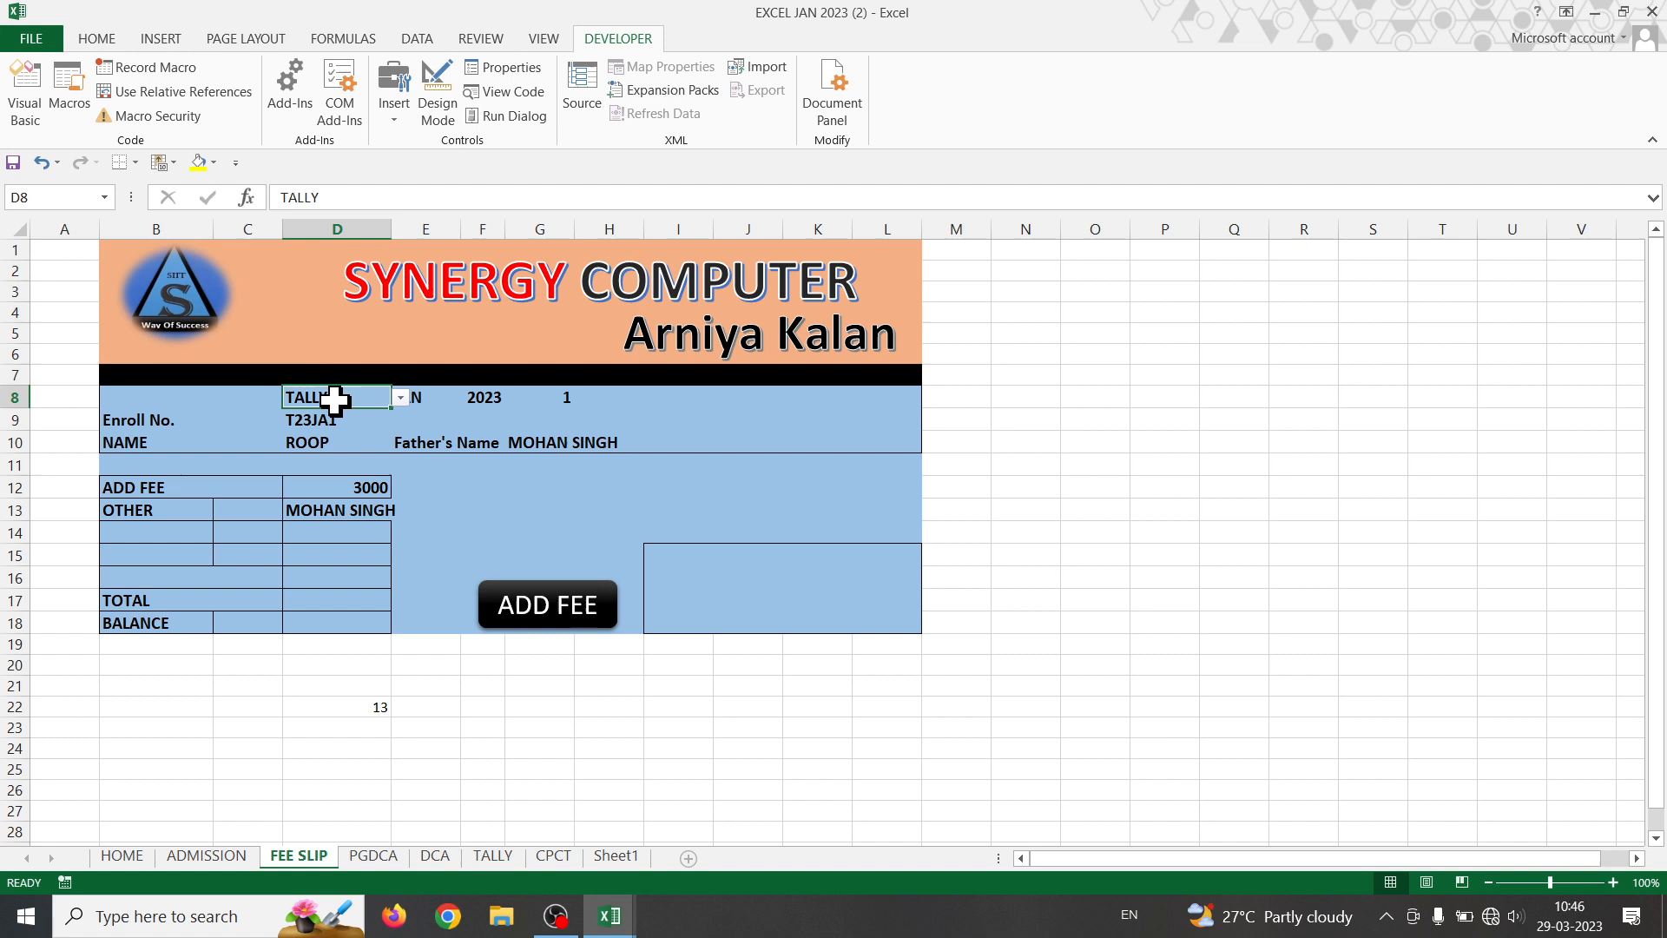
pyautogui.click(400, 398)
pyautogui.click(333, 430)
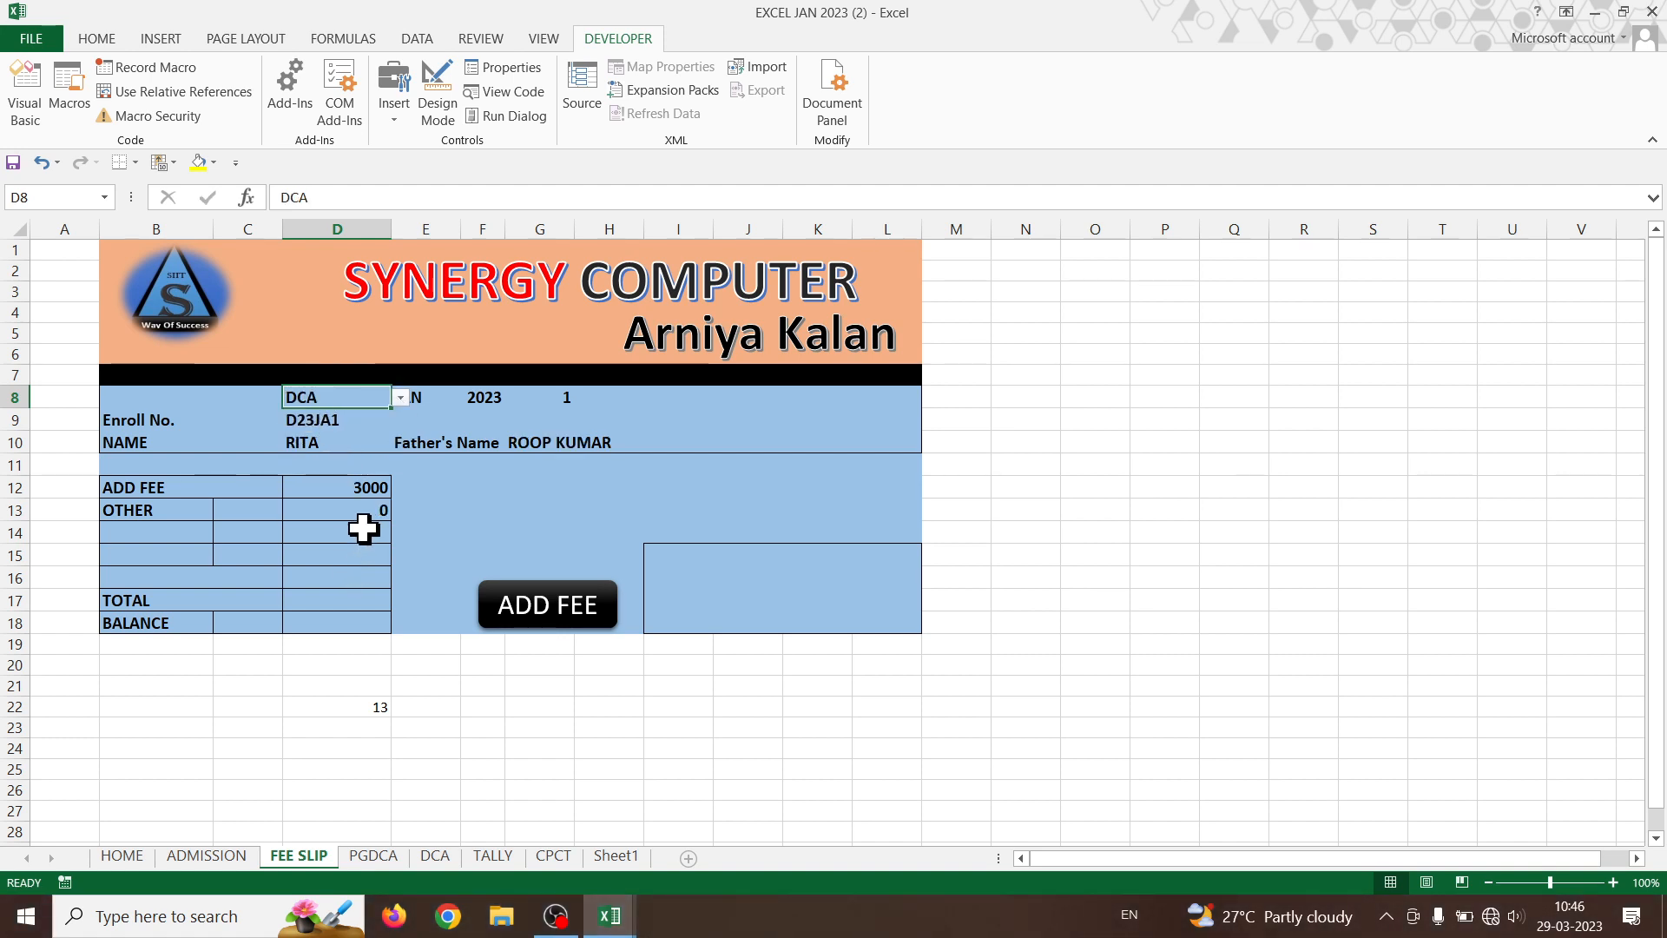
pyautogui.click(435, 855)
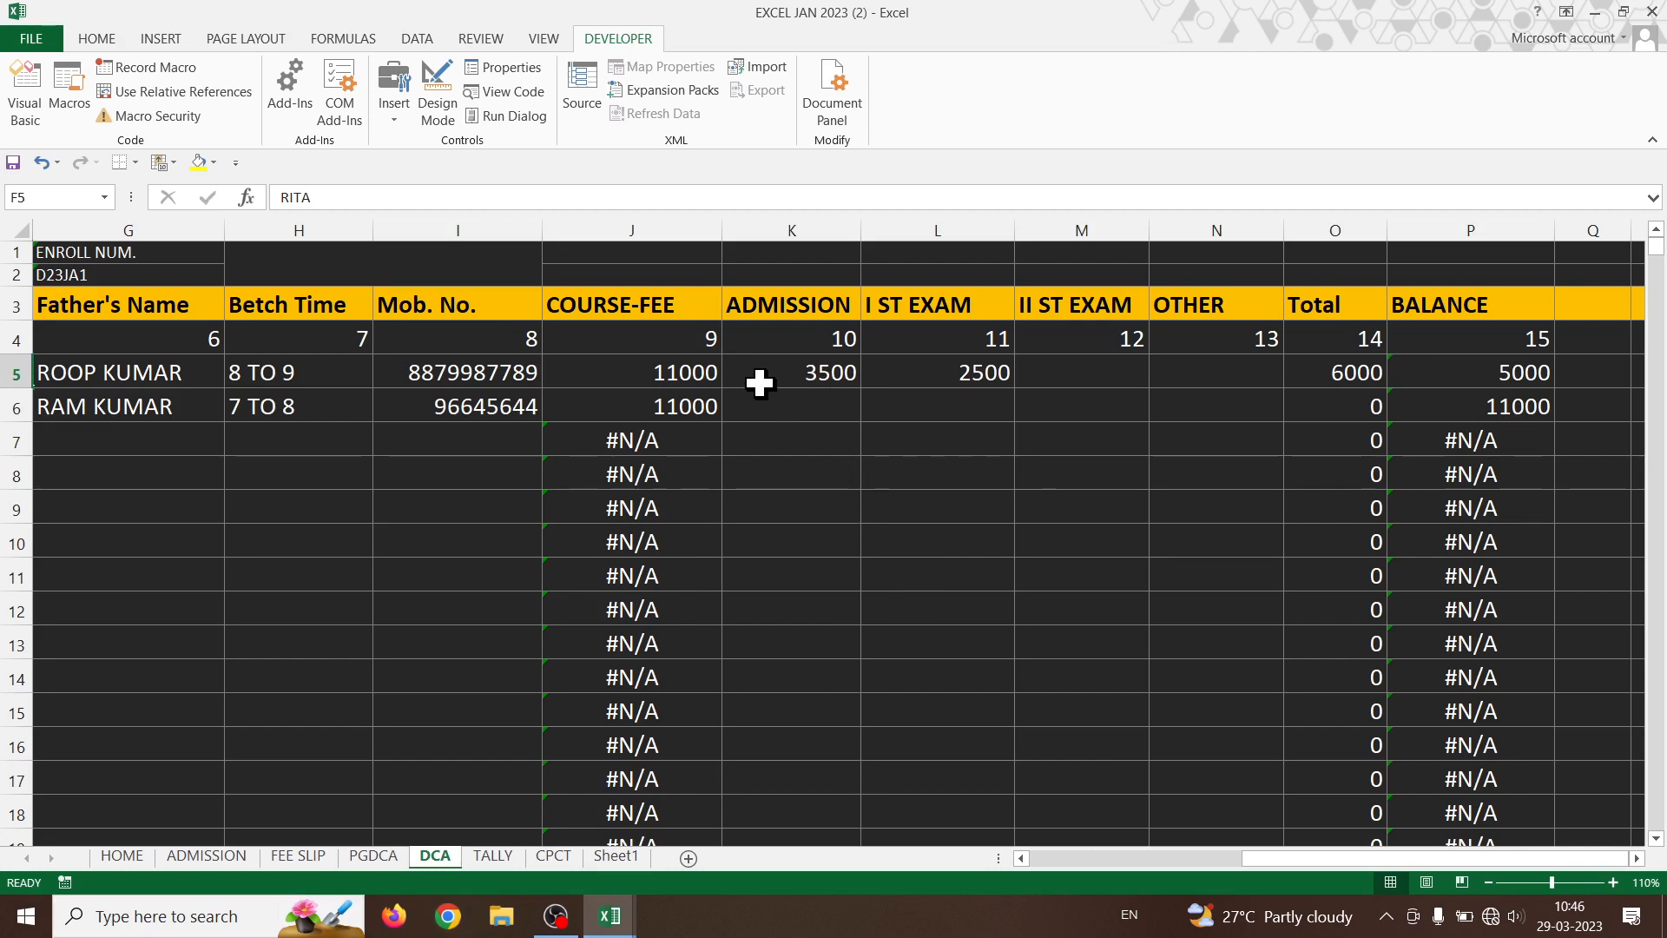
pyautogui.click(829, 377)
pyautogui.click(926, 379)
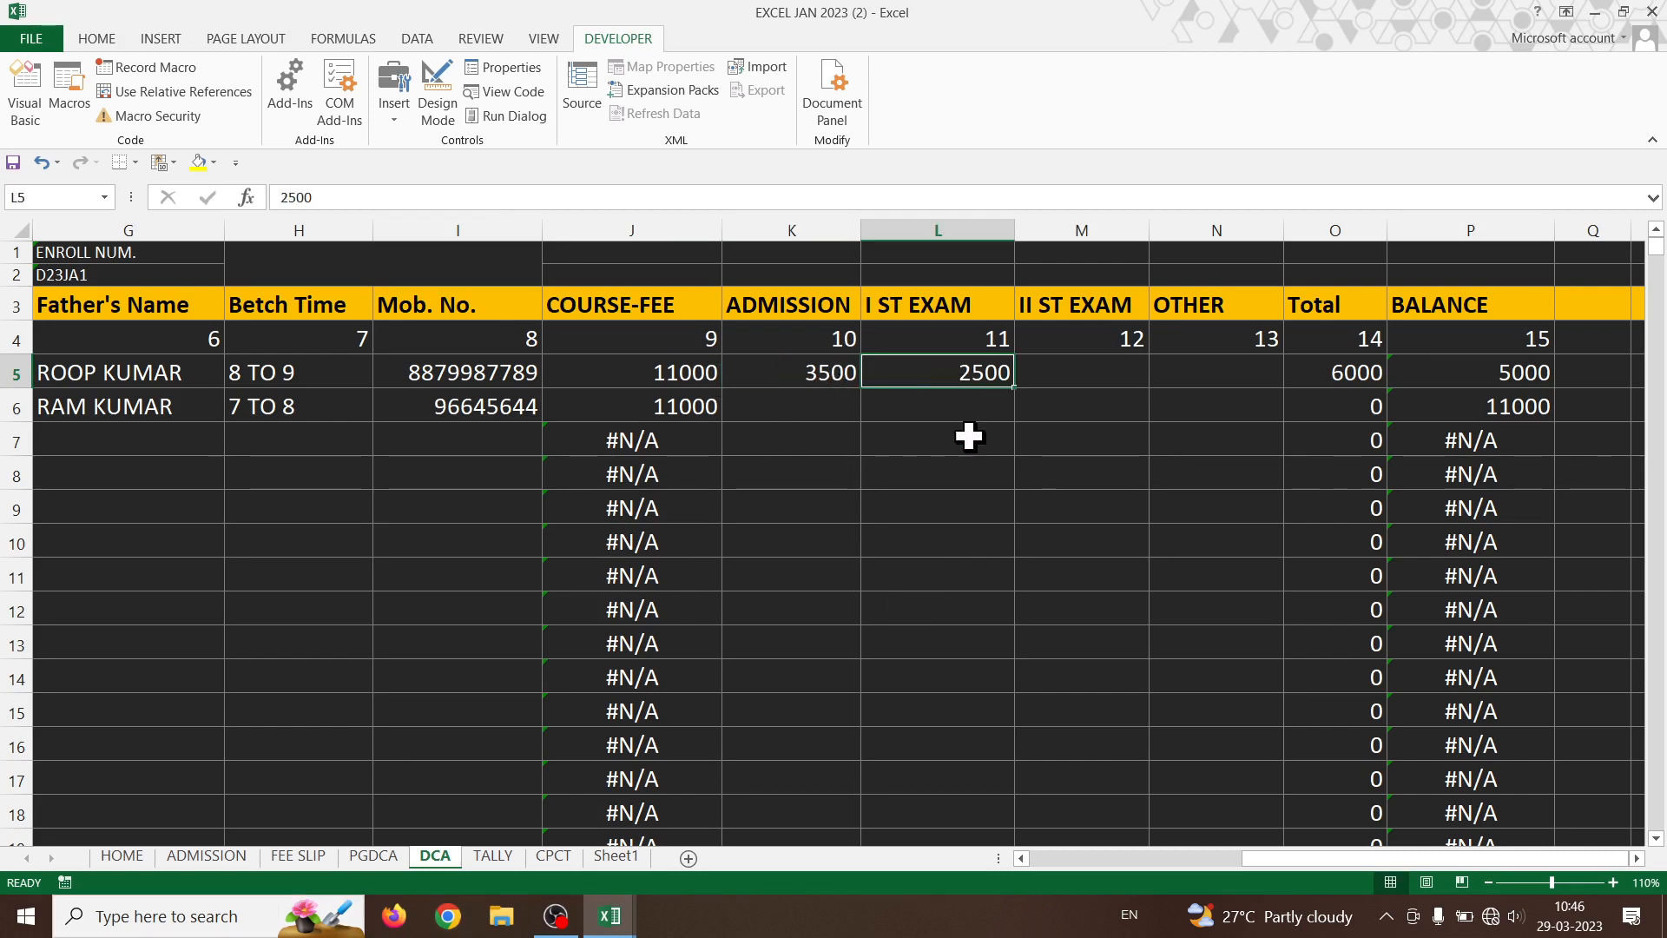
pyautogui.moveTo(1264, 859); pyautogui.dragTo(1054, 863)
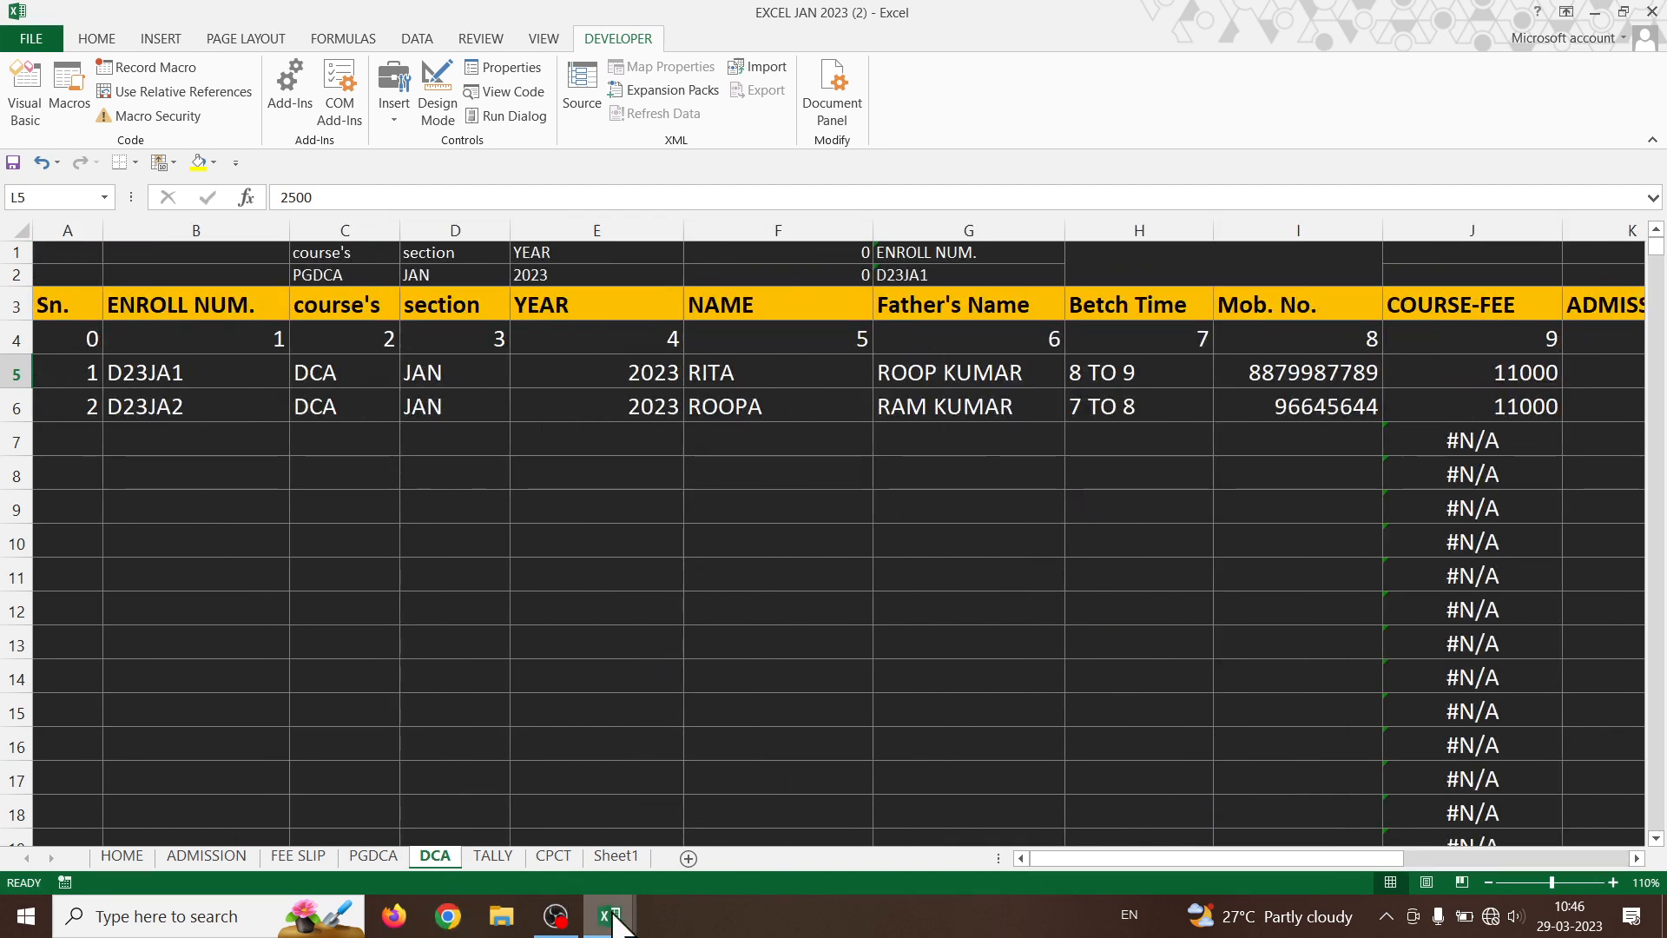
pyautogui.click(328, 854)
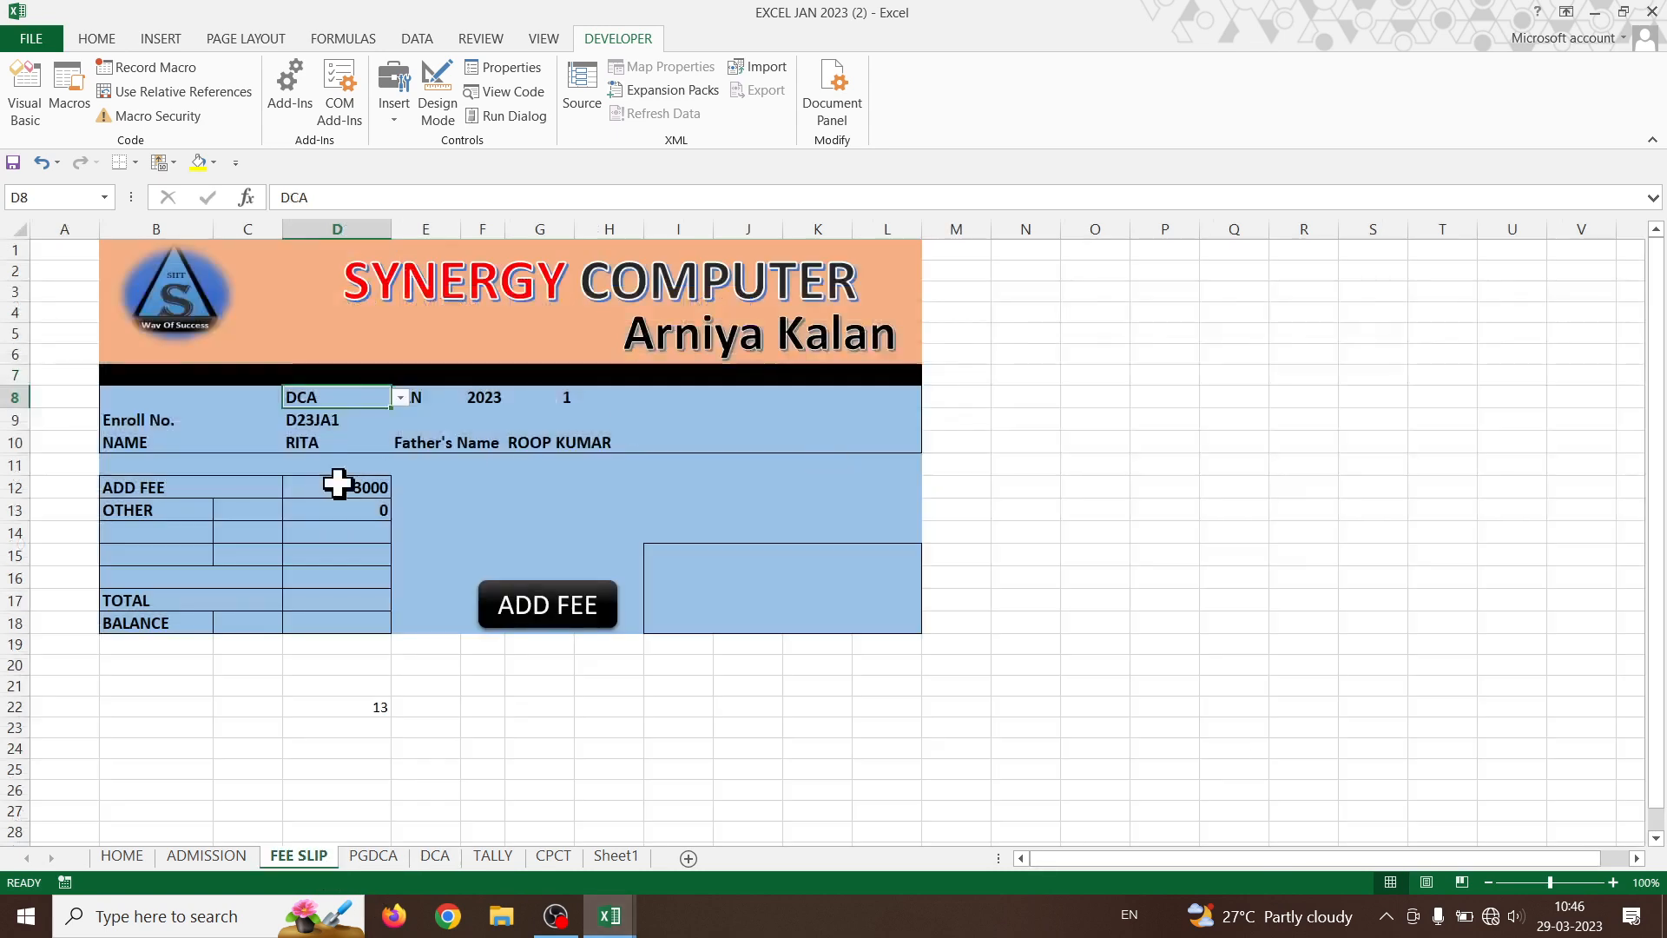
# - Cycle B13 through ADMISSION, I ST EXAM and II ST EXAM, ending on ADMISSION so D13 shows 3500
pyautogui.click(163, 510)
pyautogui.click(224, 511)
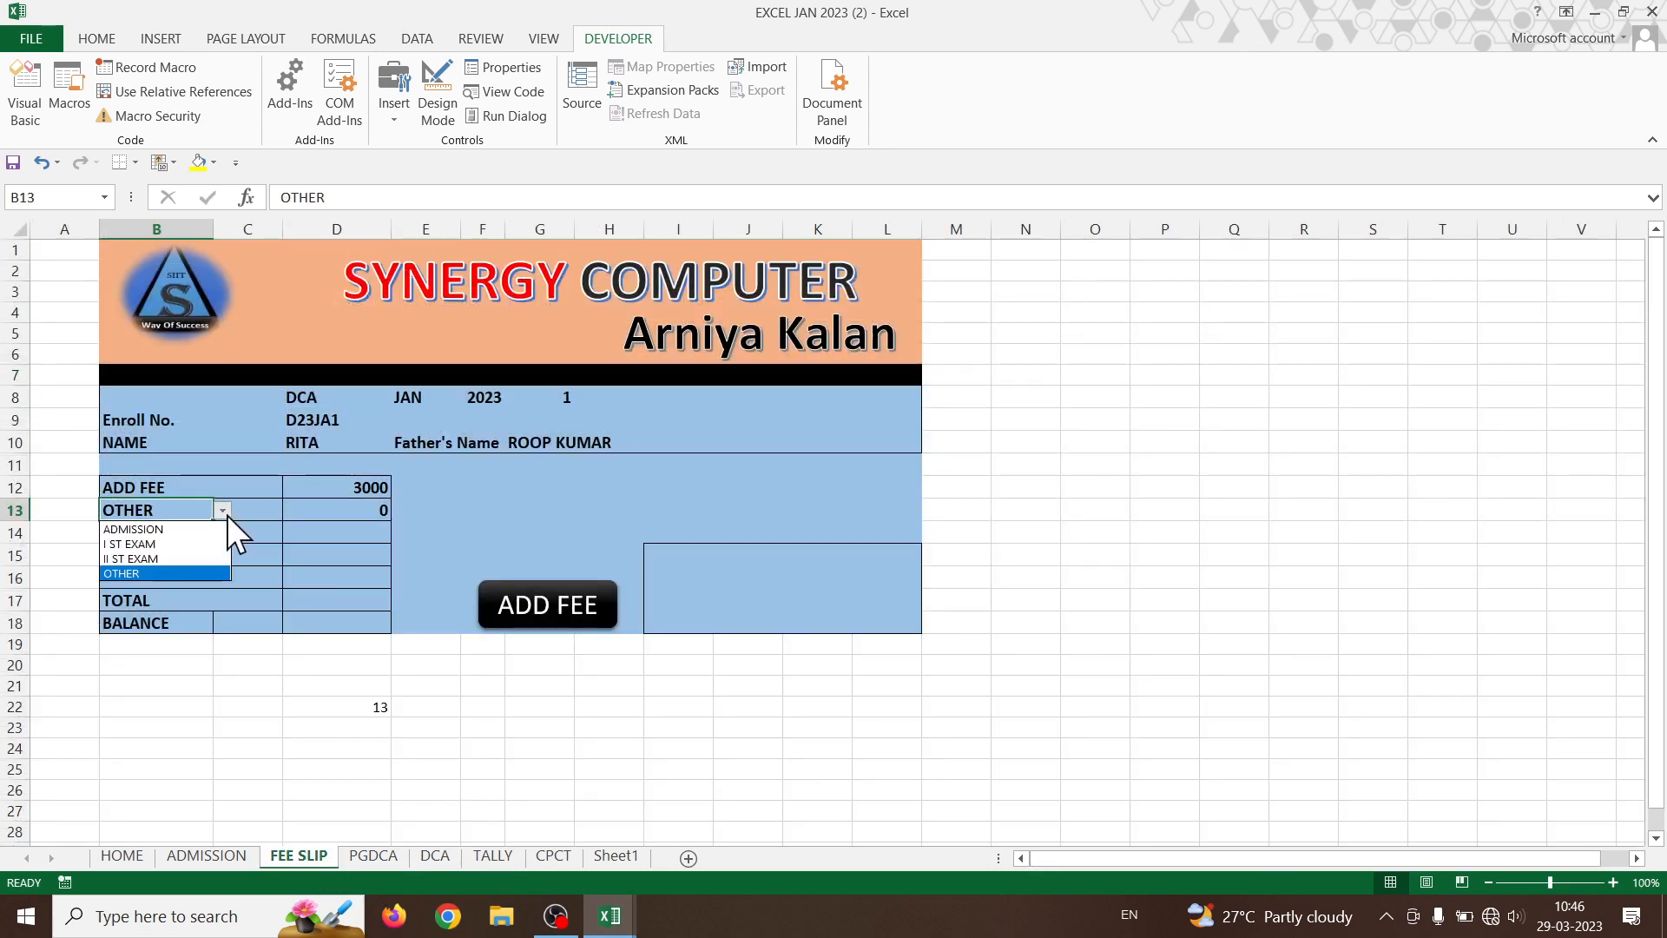
pyautogui.click(169, 530)
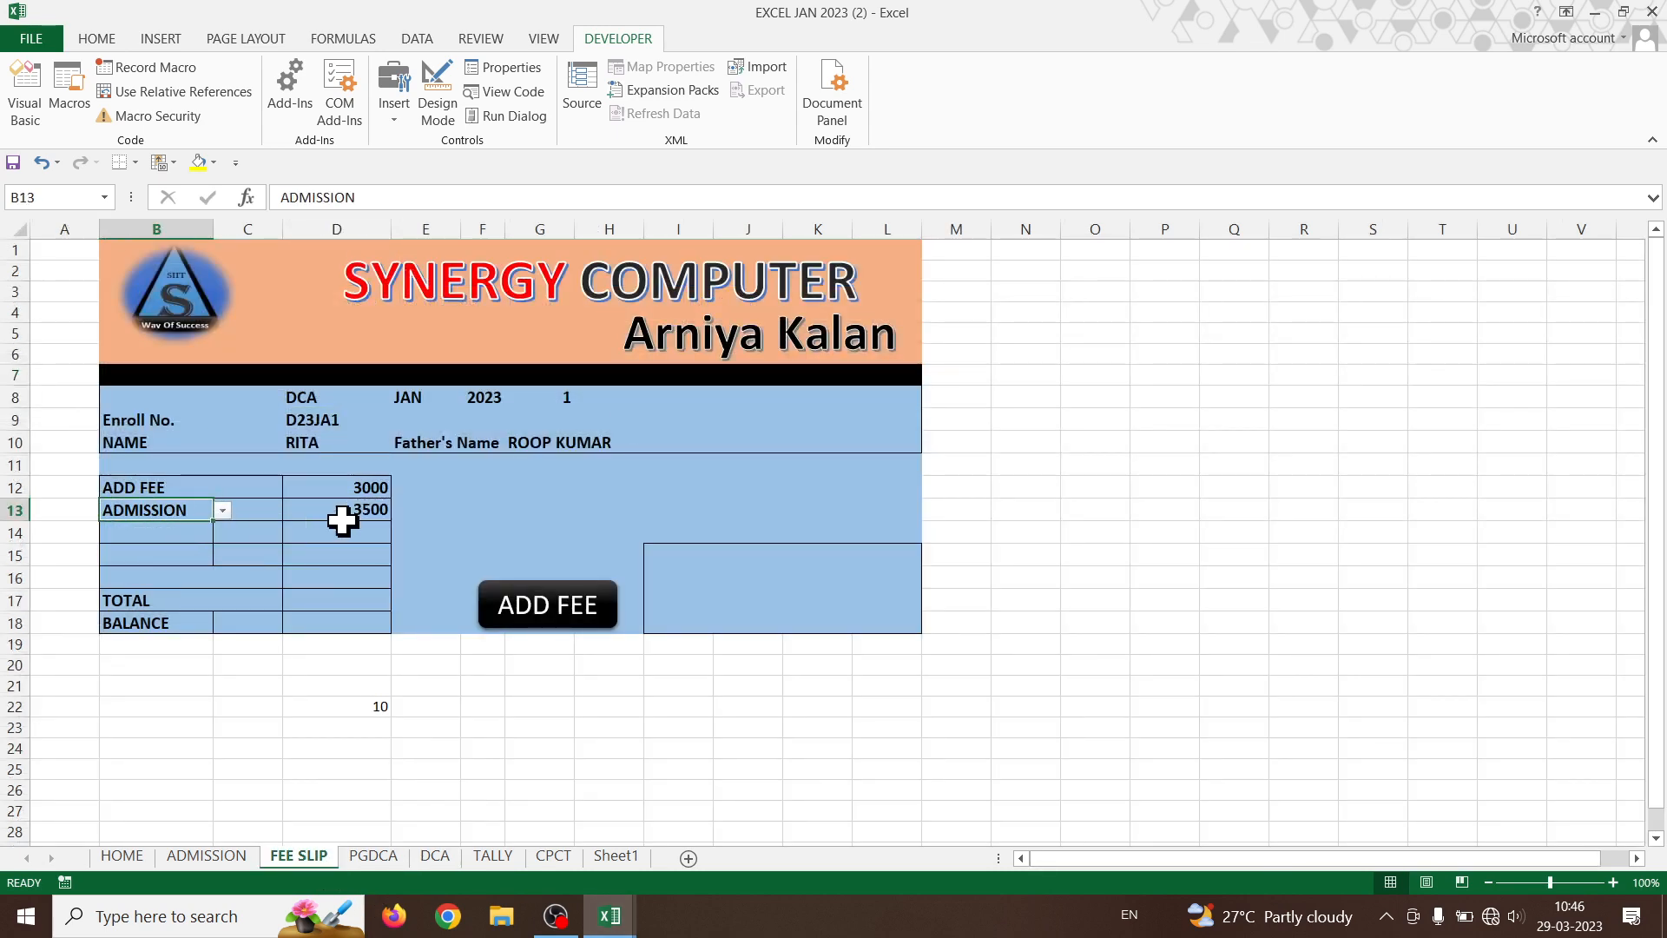
pyautogui.click(224, 510)
pyautogui.click(153, 544)
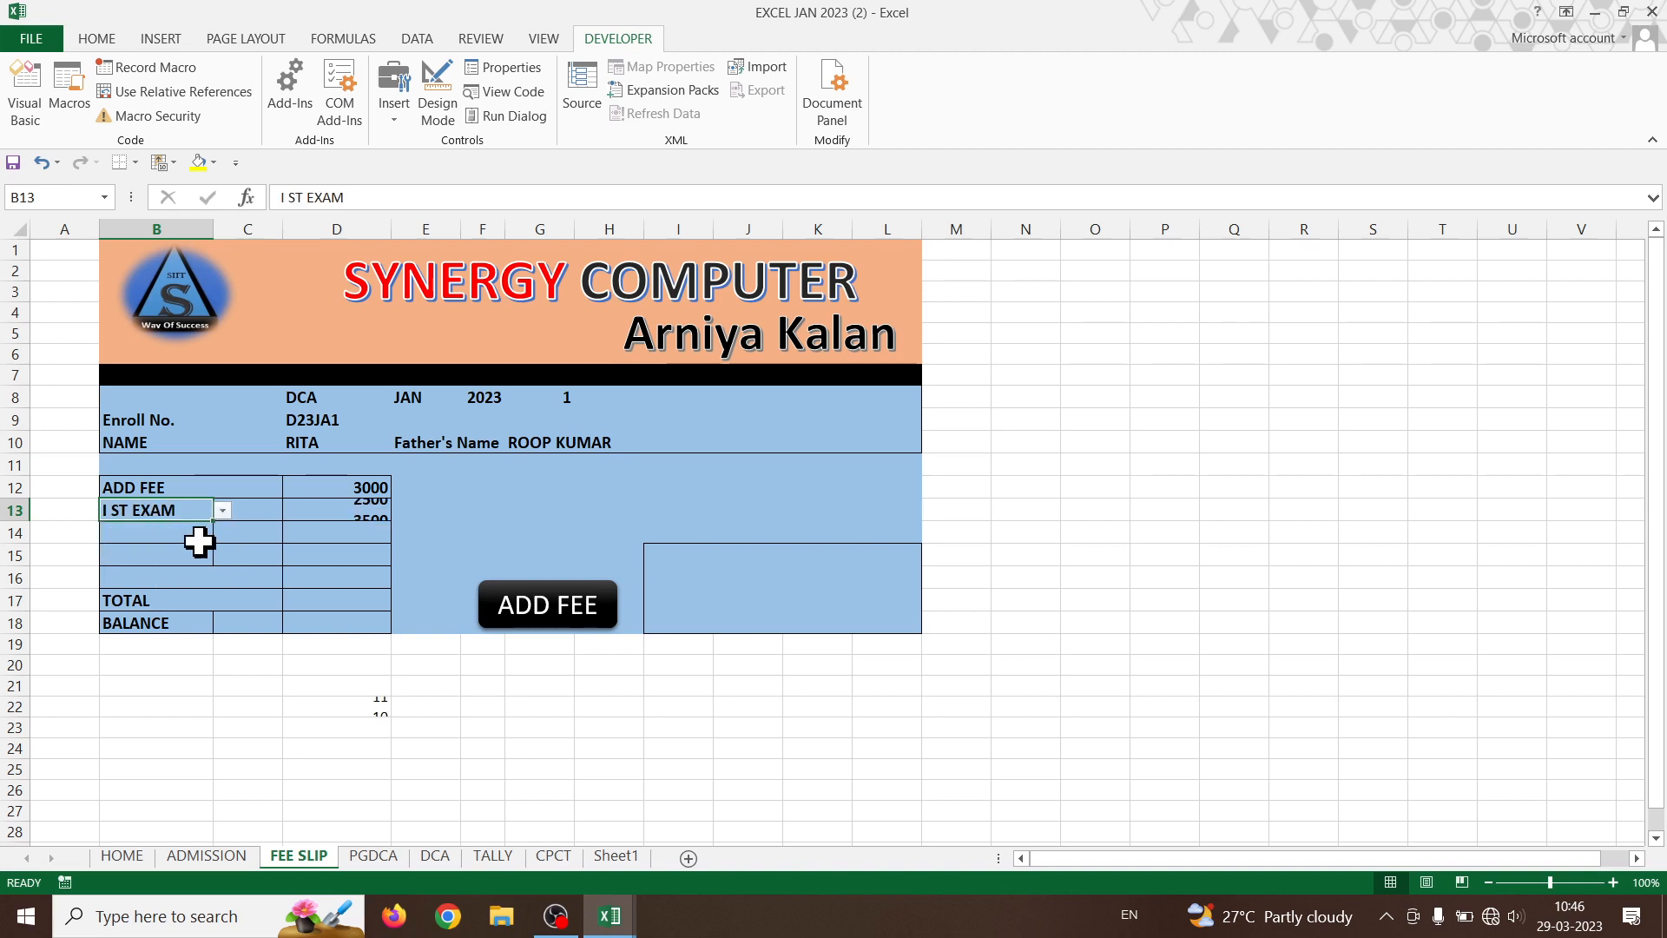
pyautogui.click(224, 511)
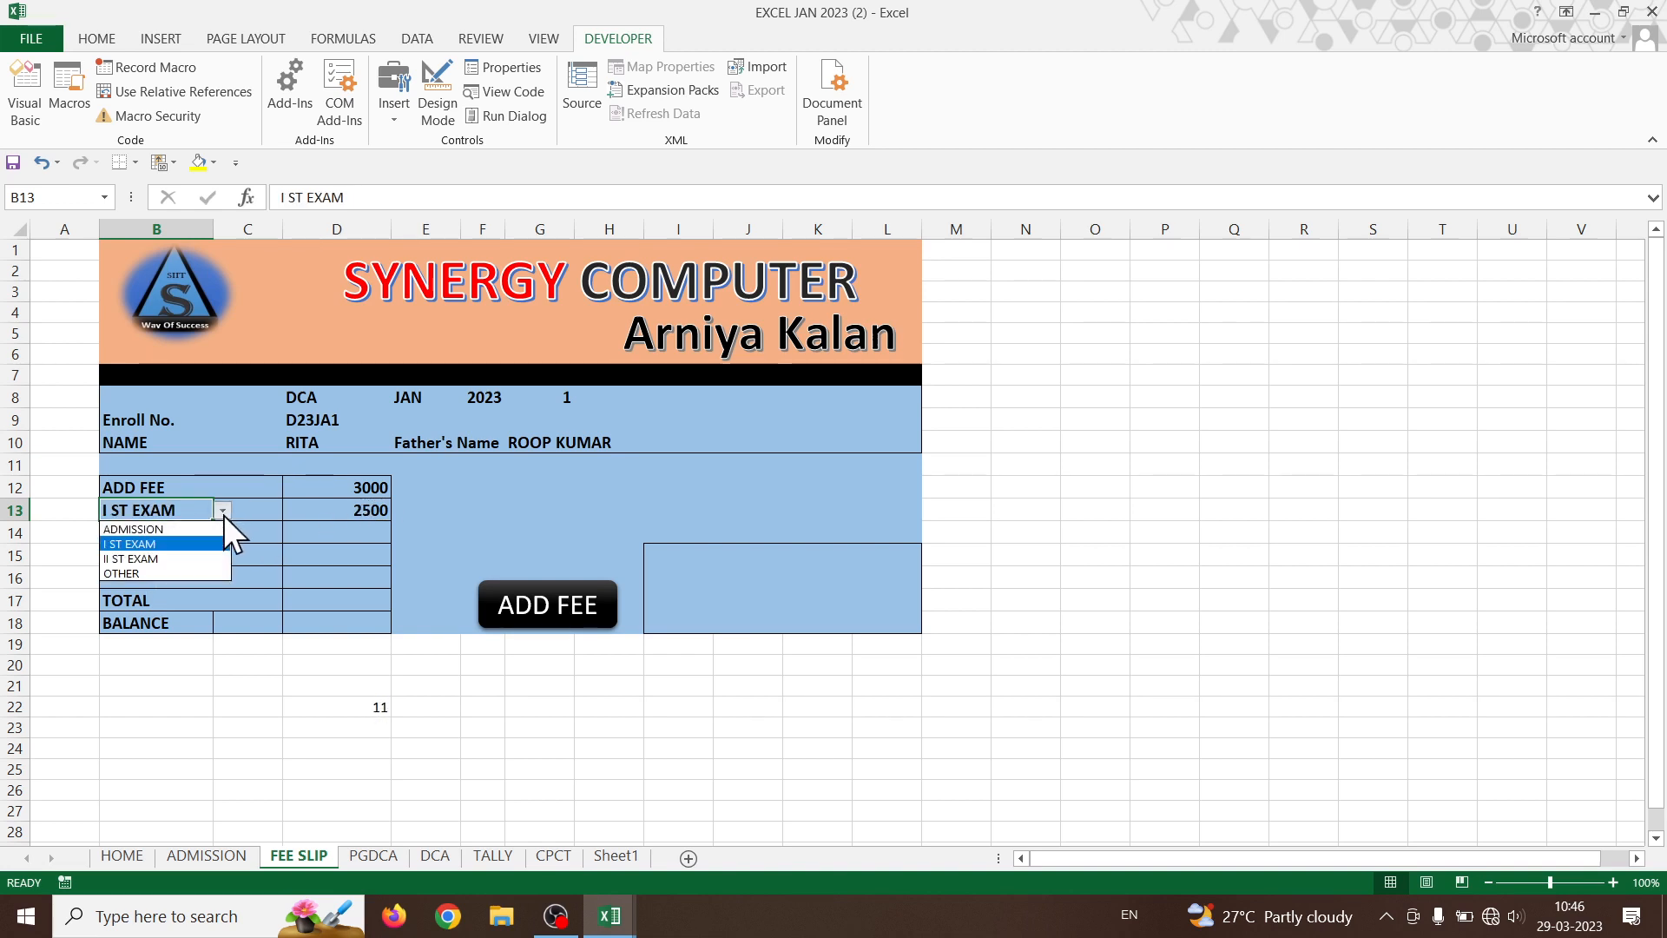
pyautogui.click(168, 559)
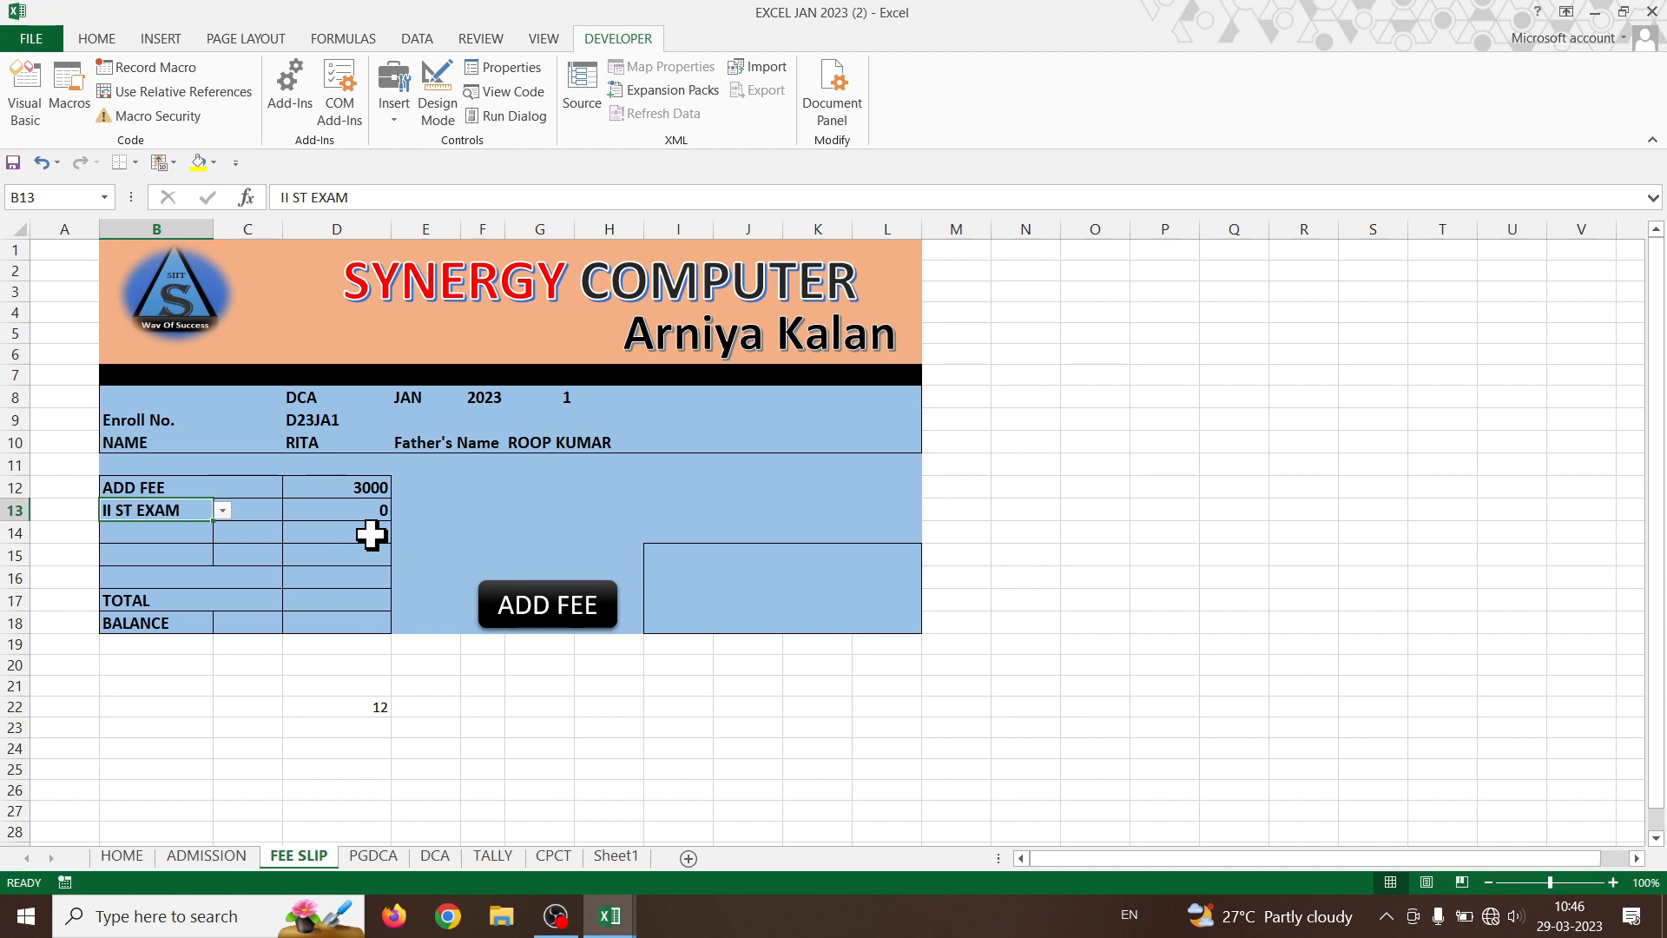
pyautogui.click(223, 510)
pyautogui.click(181, 524)
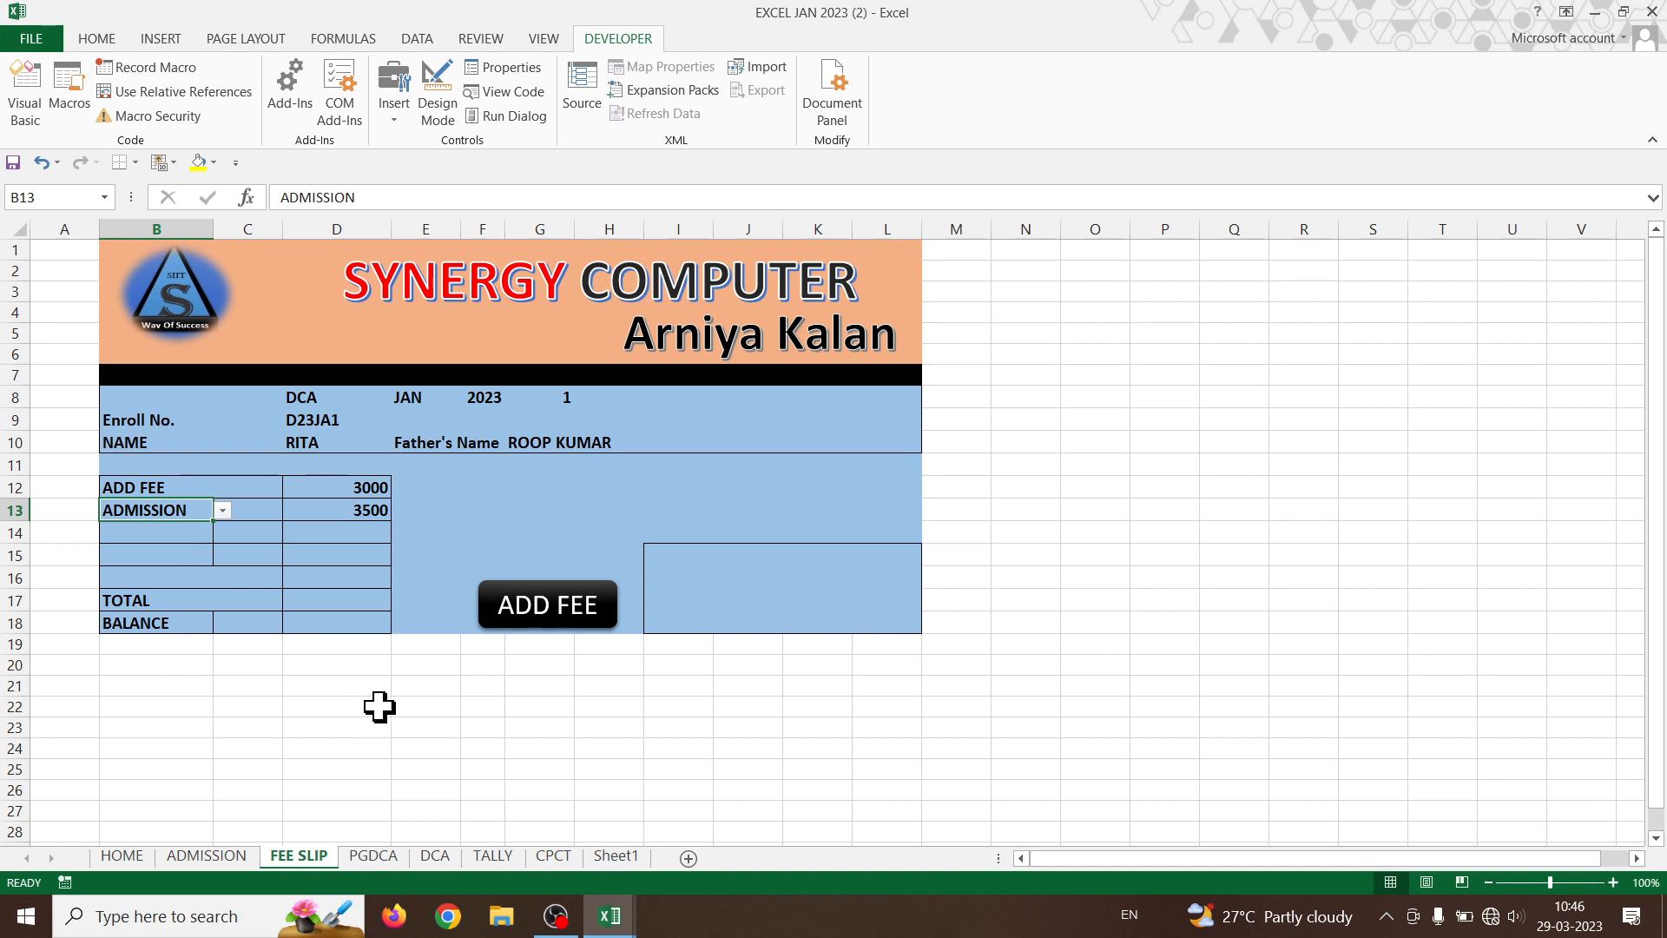
pyautogui.doubleClick(366, 509)
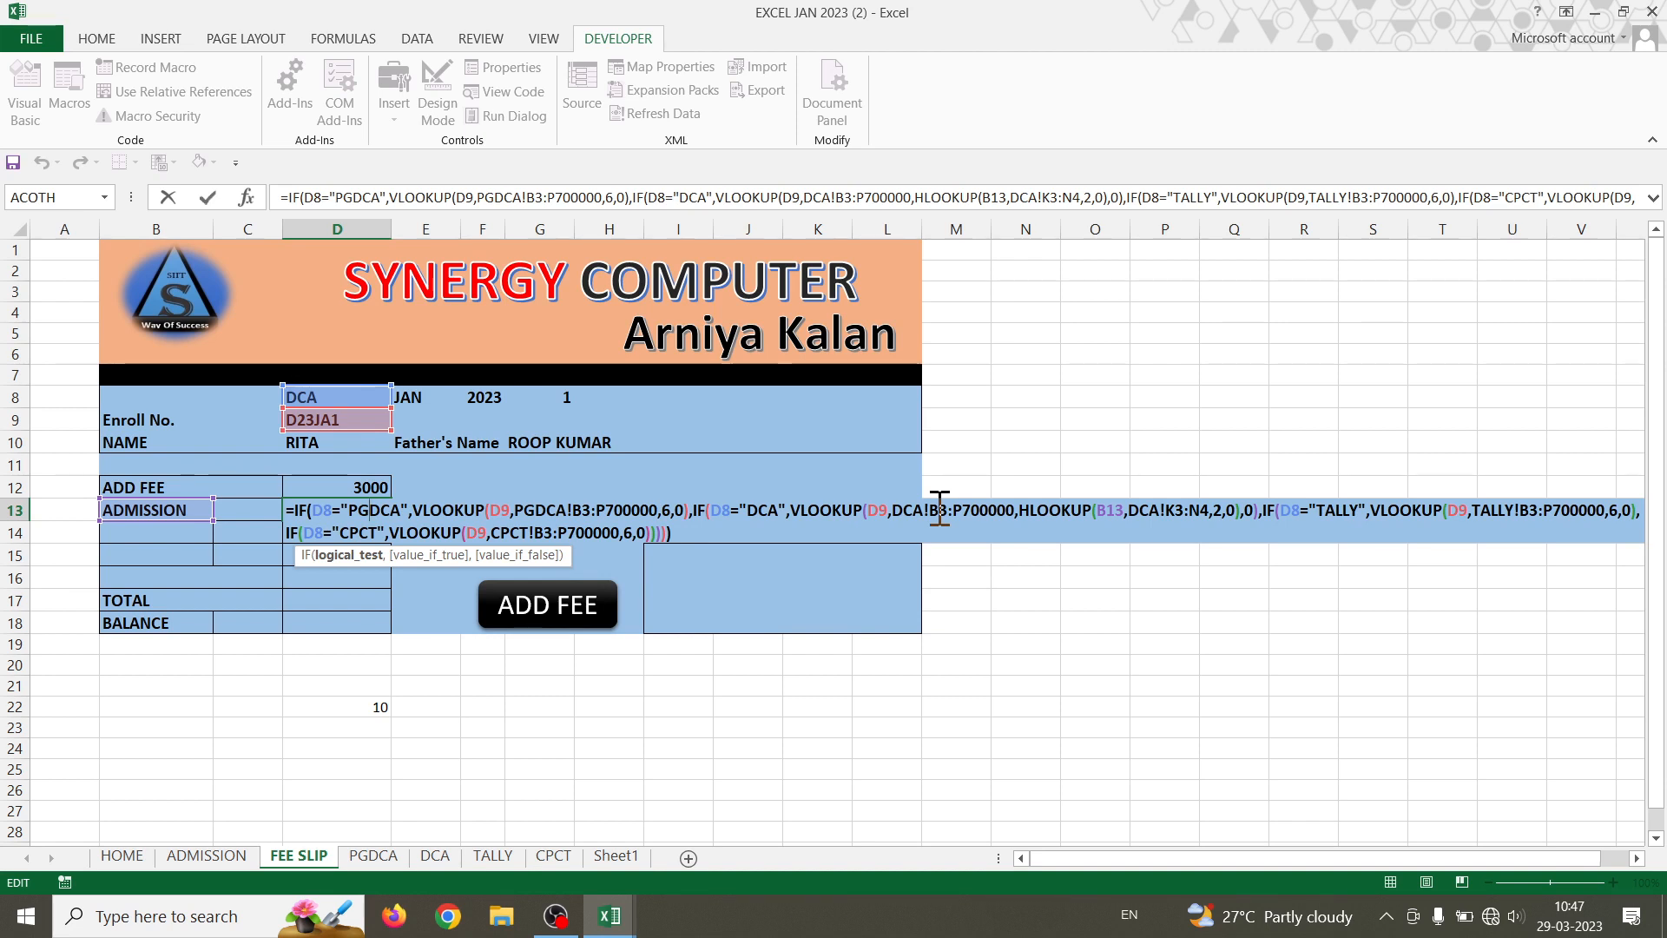
pyautogui.press('Return')
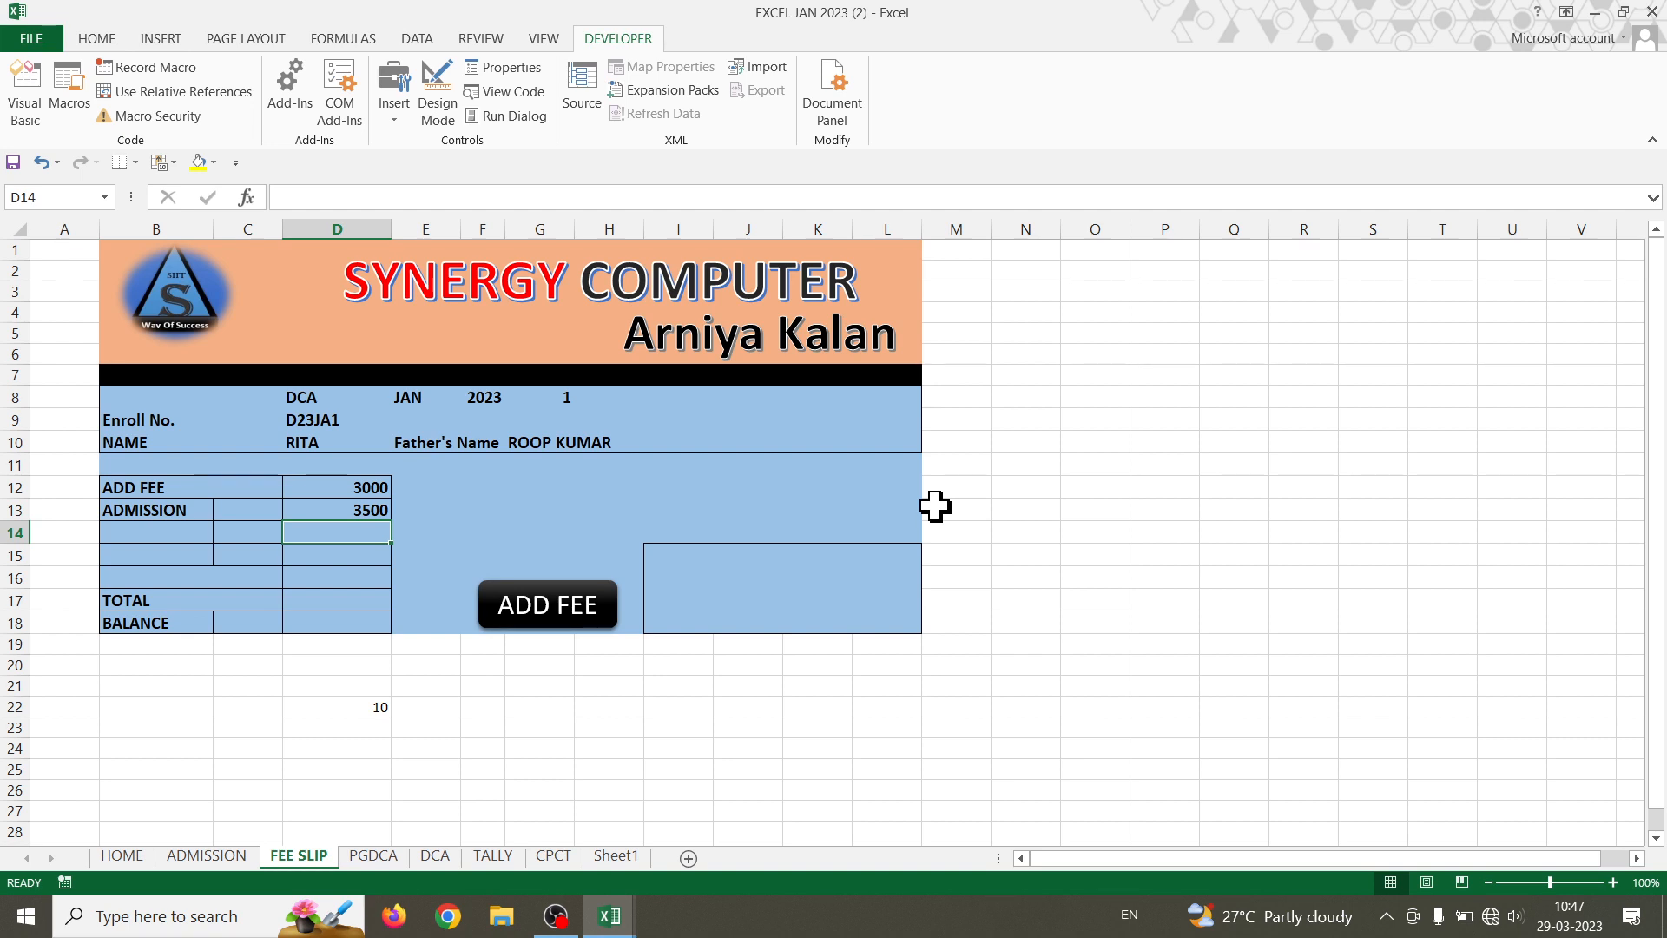
# - Change D22's helper lookup to =HLOOKUP(B13,PGDCA!K3:N4,2,0)
pyautogui.click(370, 712)
pyautogui.doubleClick(371, 717)
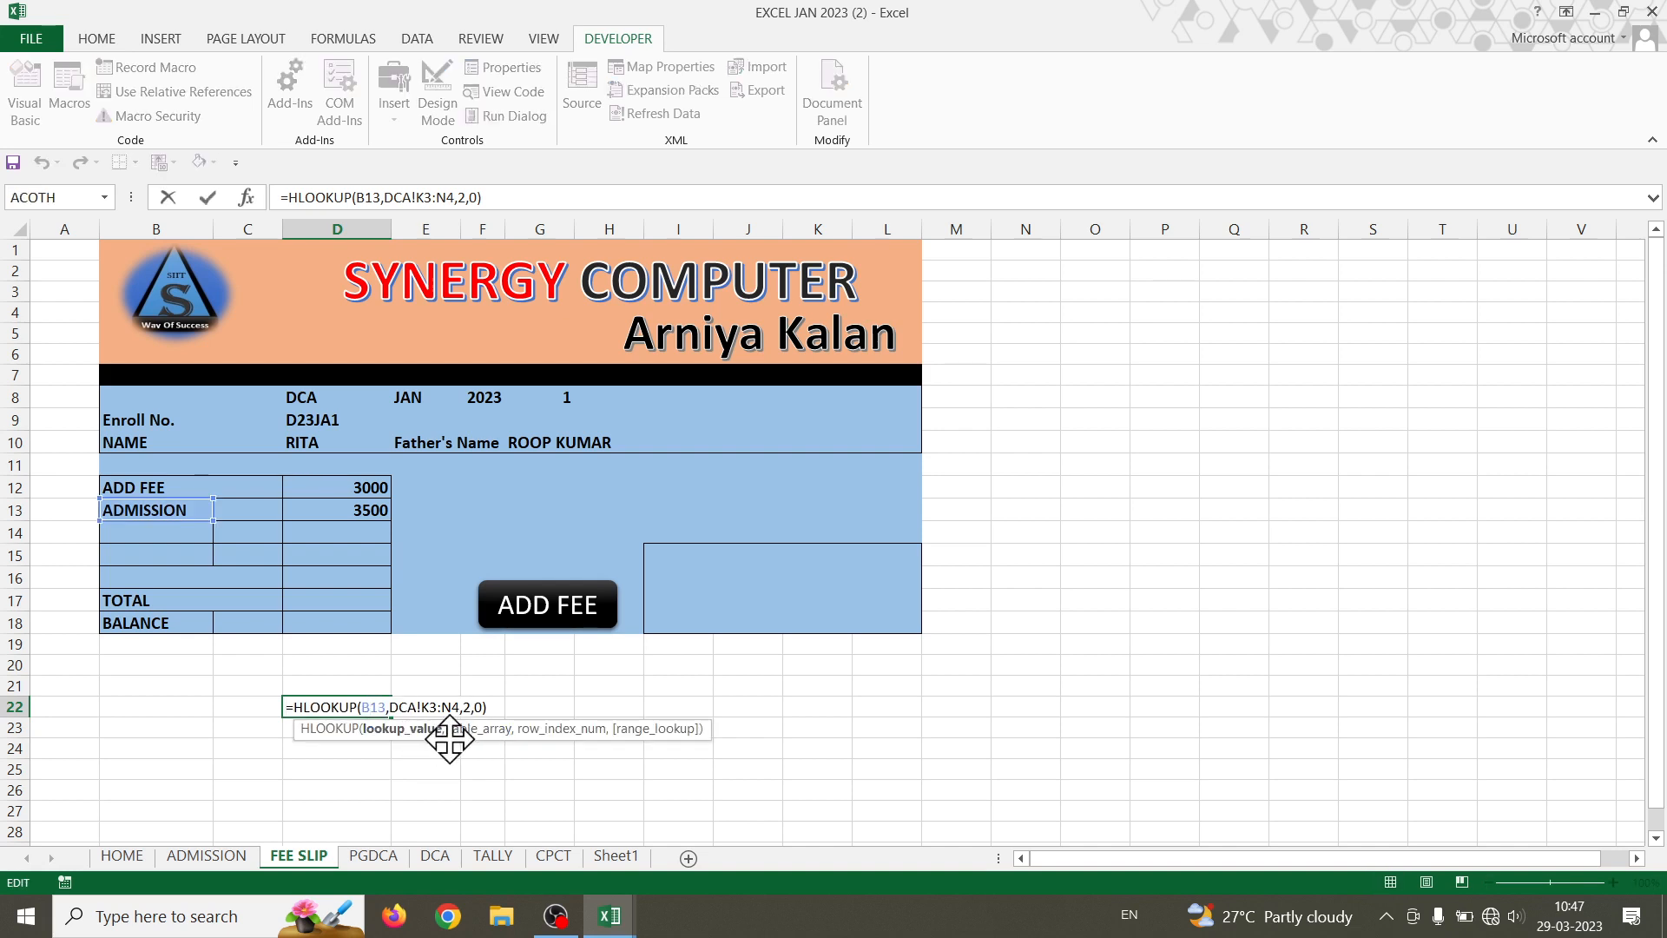
pyautogui.click(405, 707)
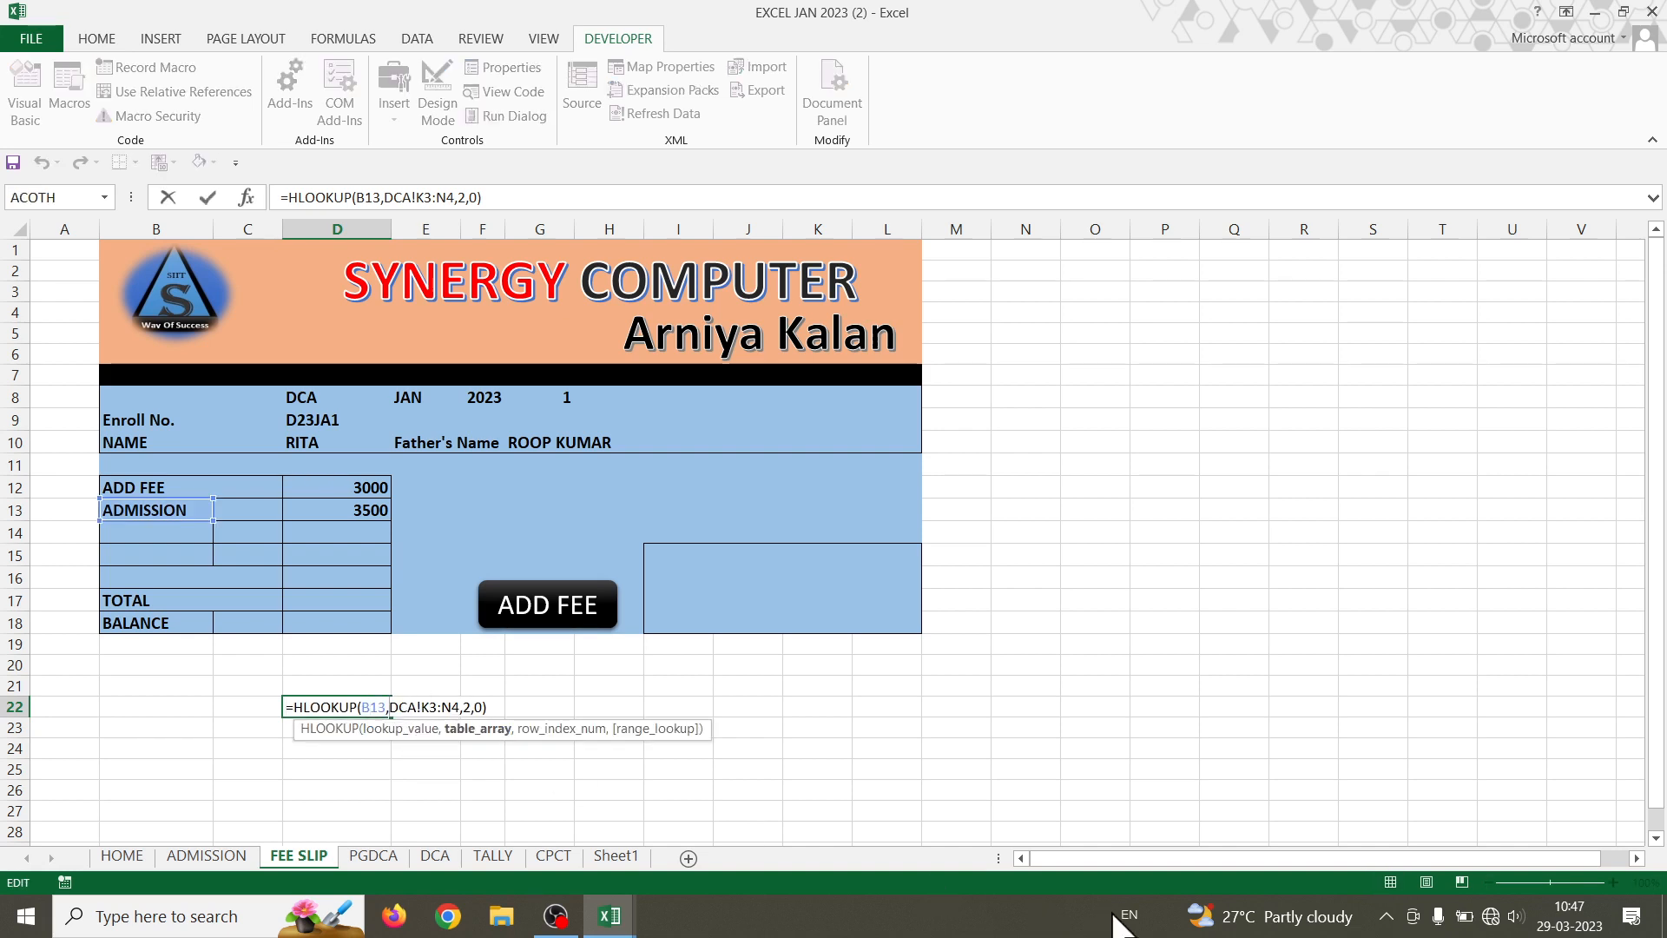
pyautogui.write('PG')
pyautogui.press('Return')
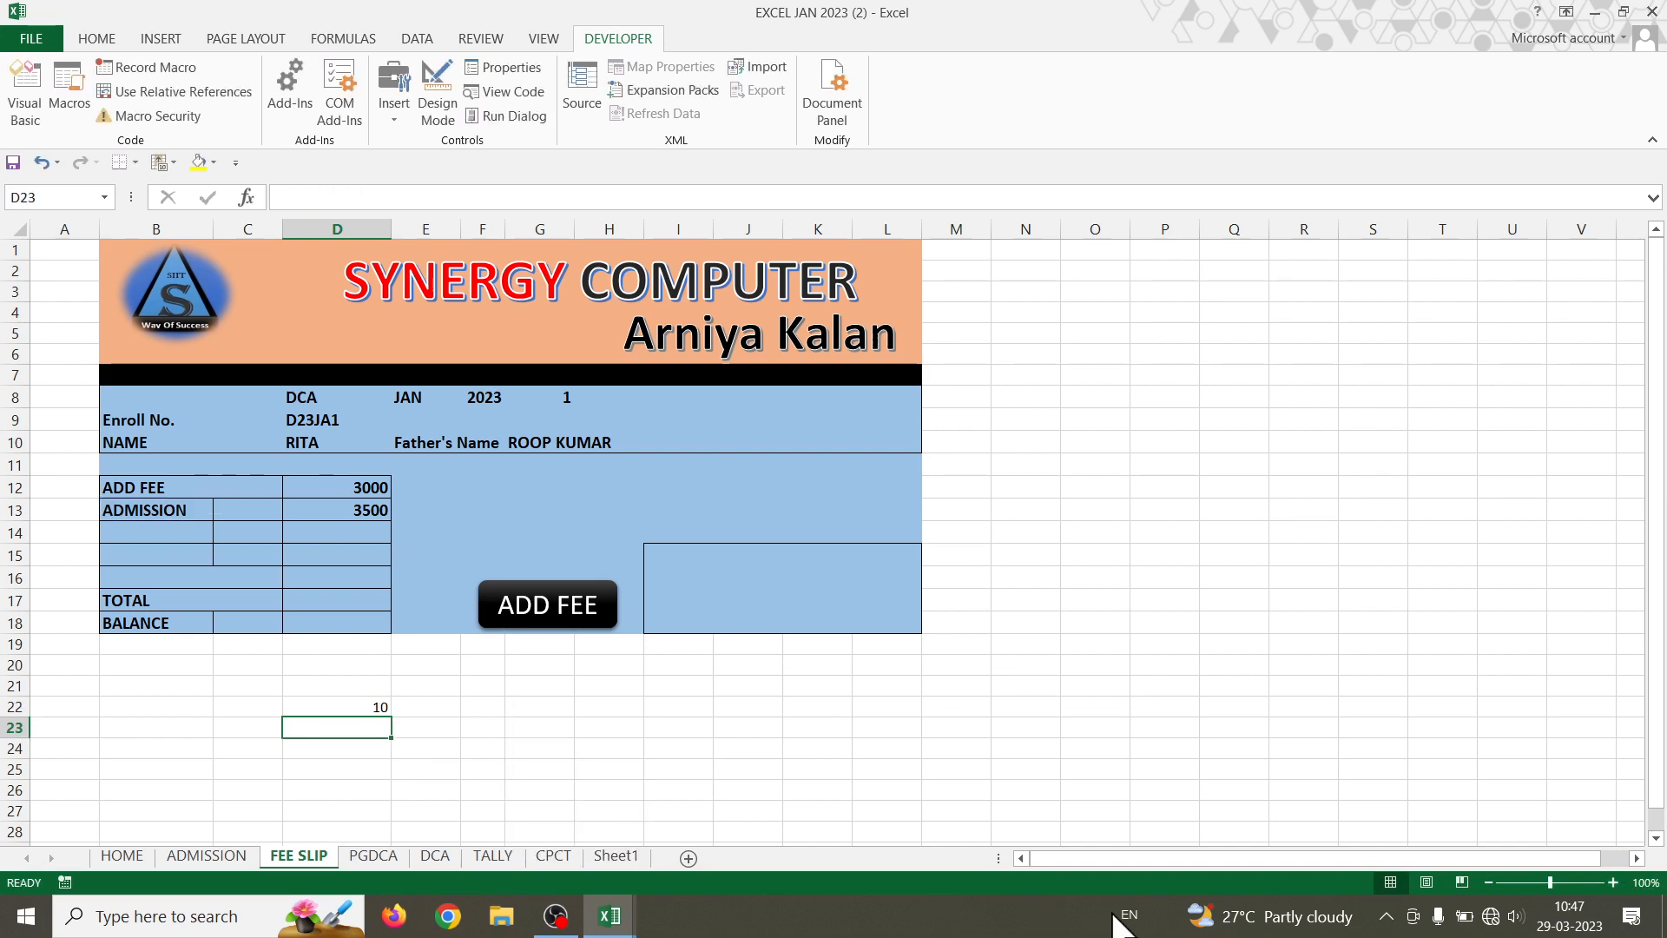
# - Replace the 6 in D13's PGDCA VLOOKUP with D22's copied HLOOKUP expression
pyautogui.click(350, 707)
pyautogui.doubleClick(350, 707)
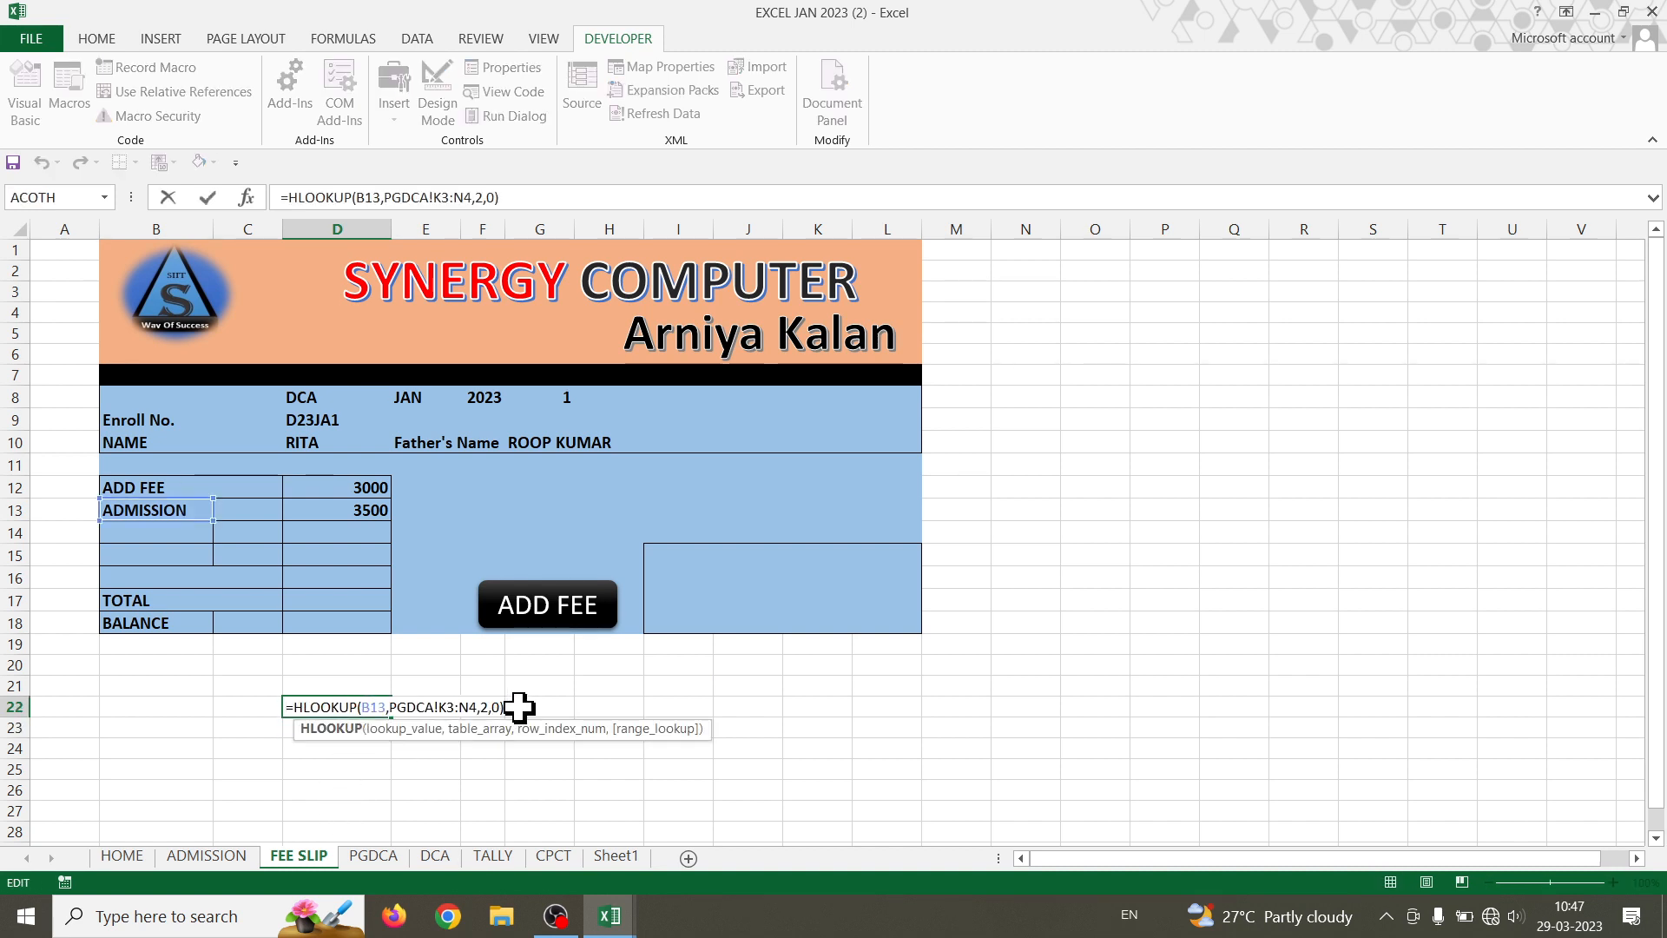
pyautogui.moveTo(506, 706); pyautogui.dragTo(319, 729)
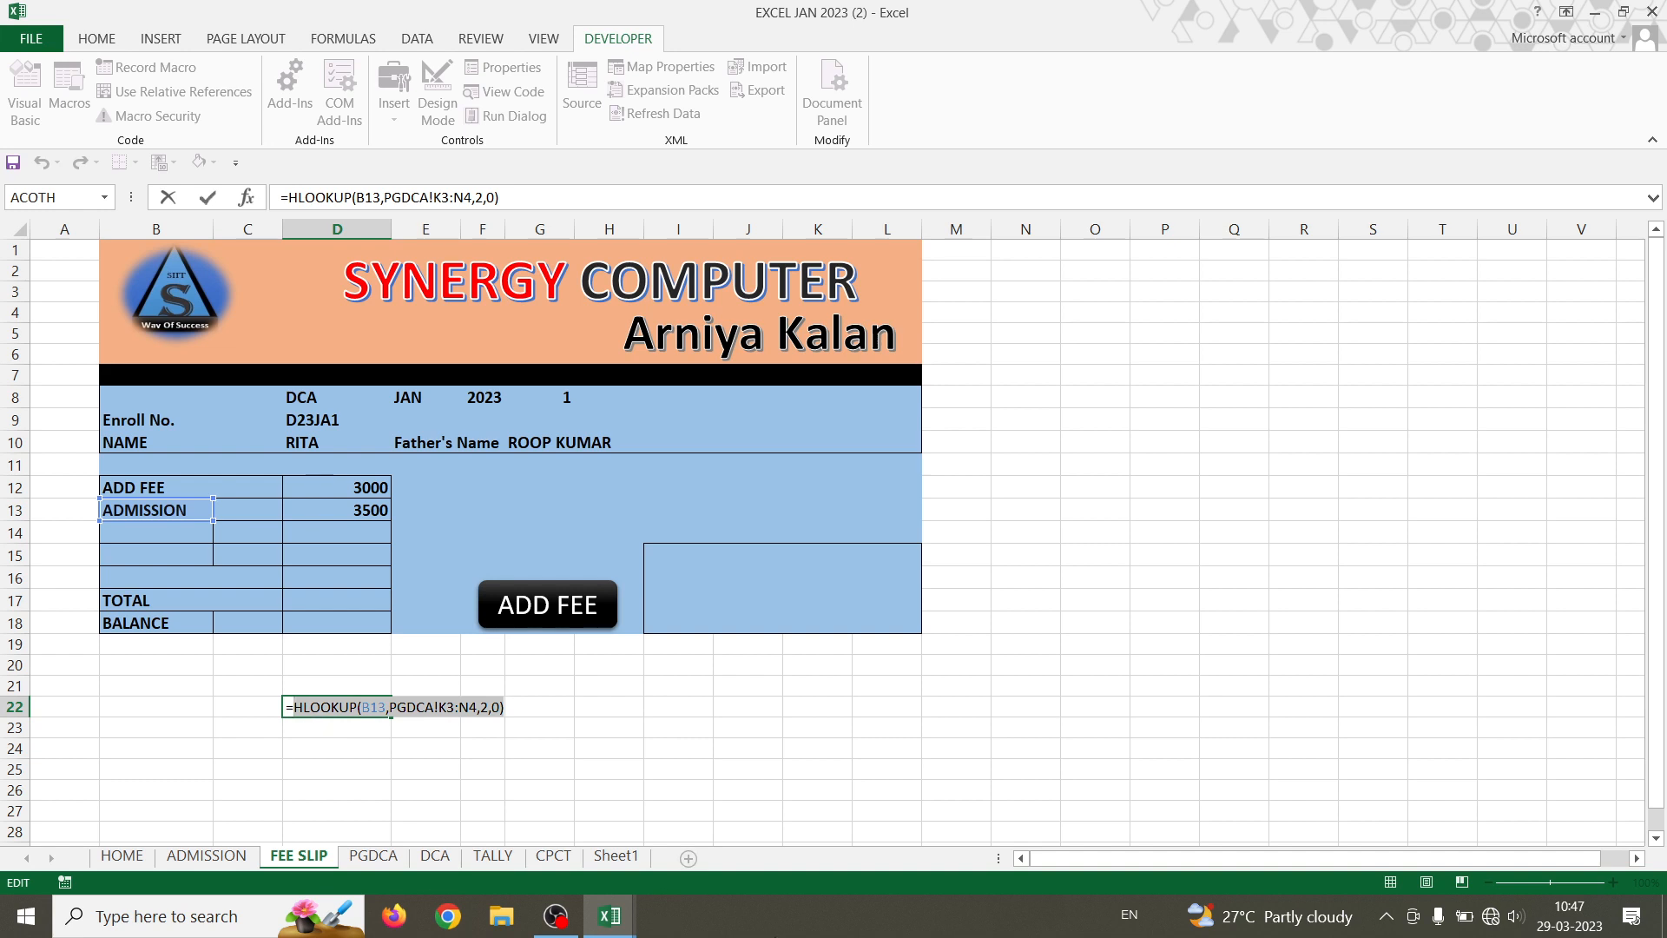
pyautogui.press('Escape')
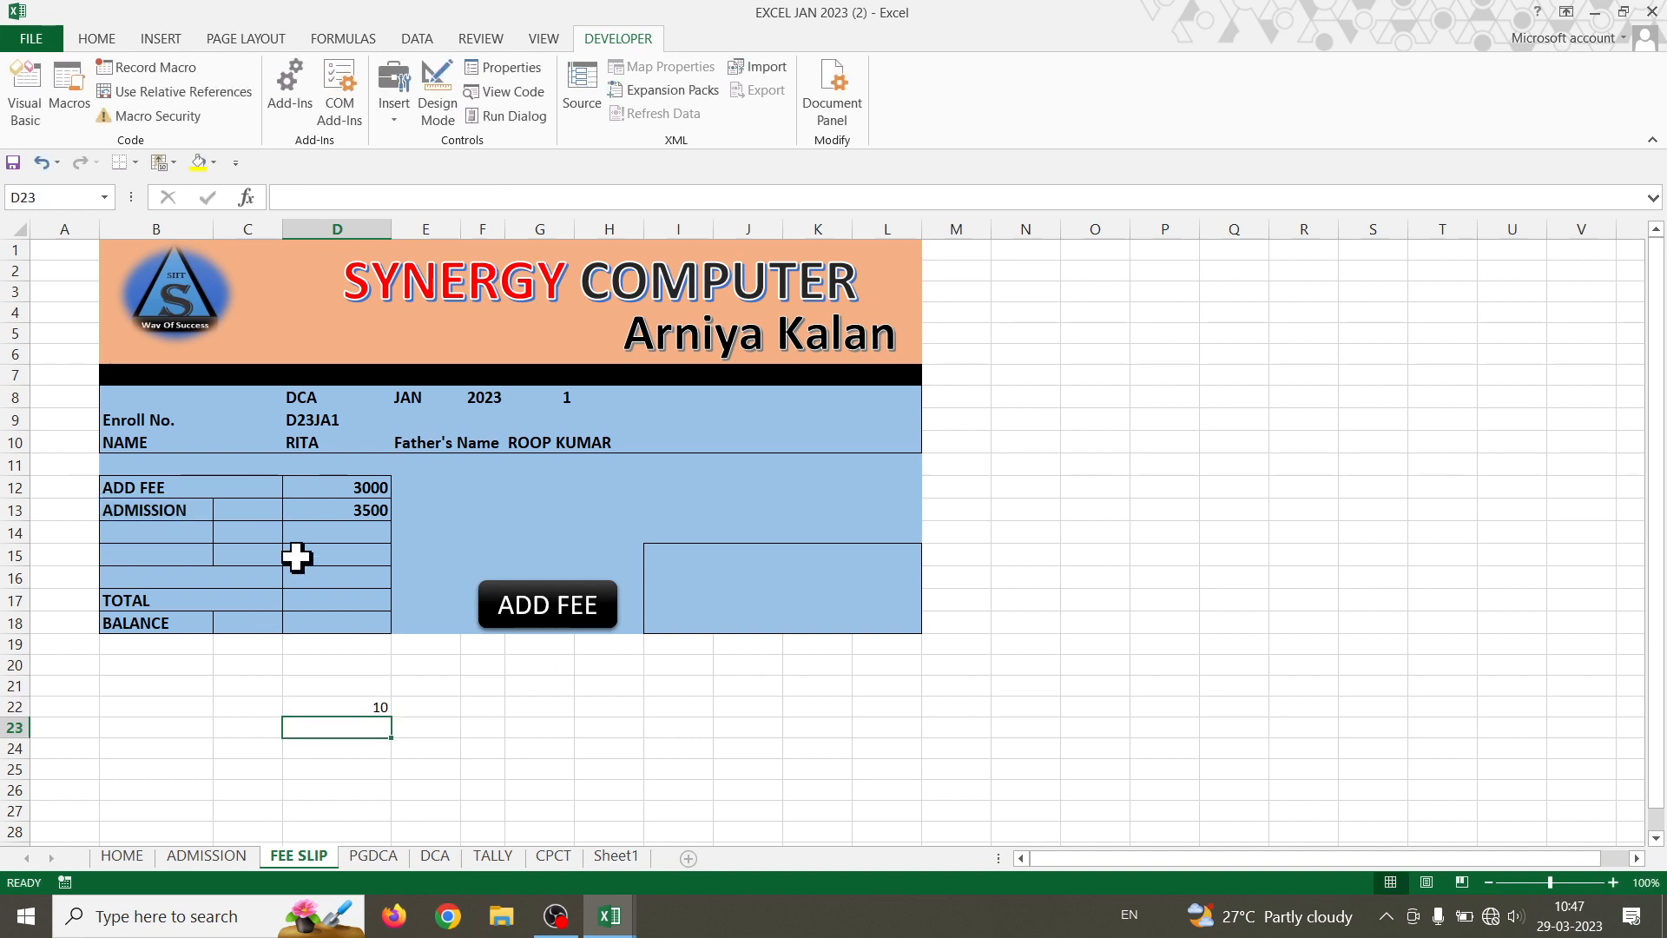
pyautogui.doubleClick(335, 509)
pyautogui.click(672, 511)
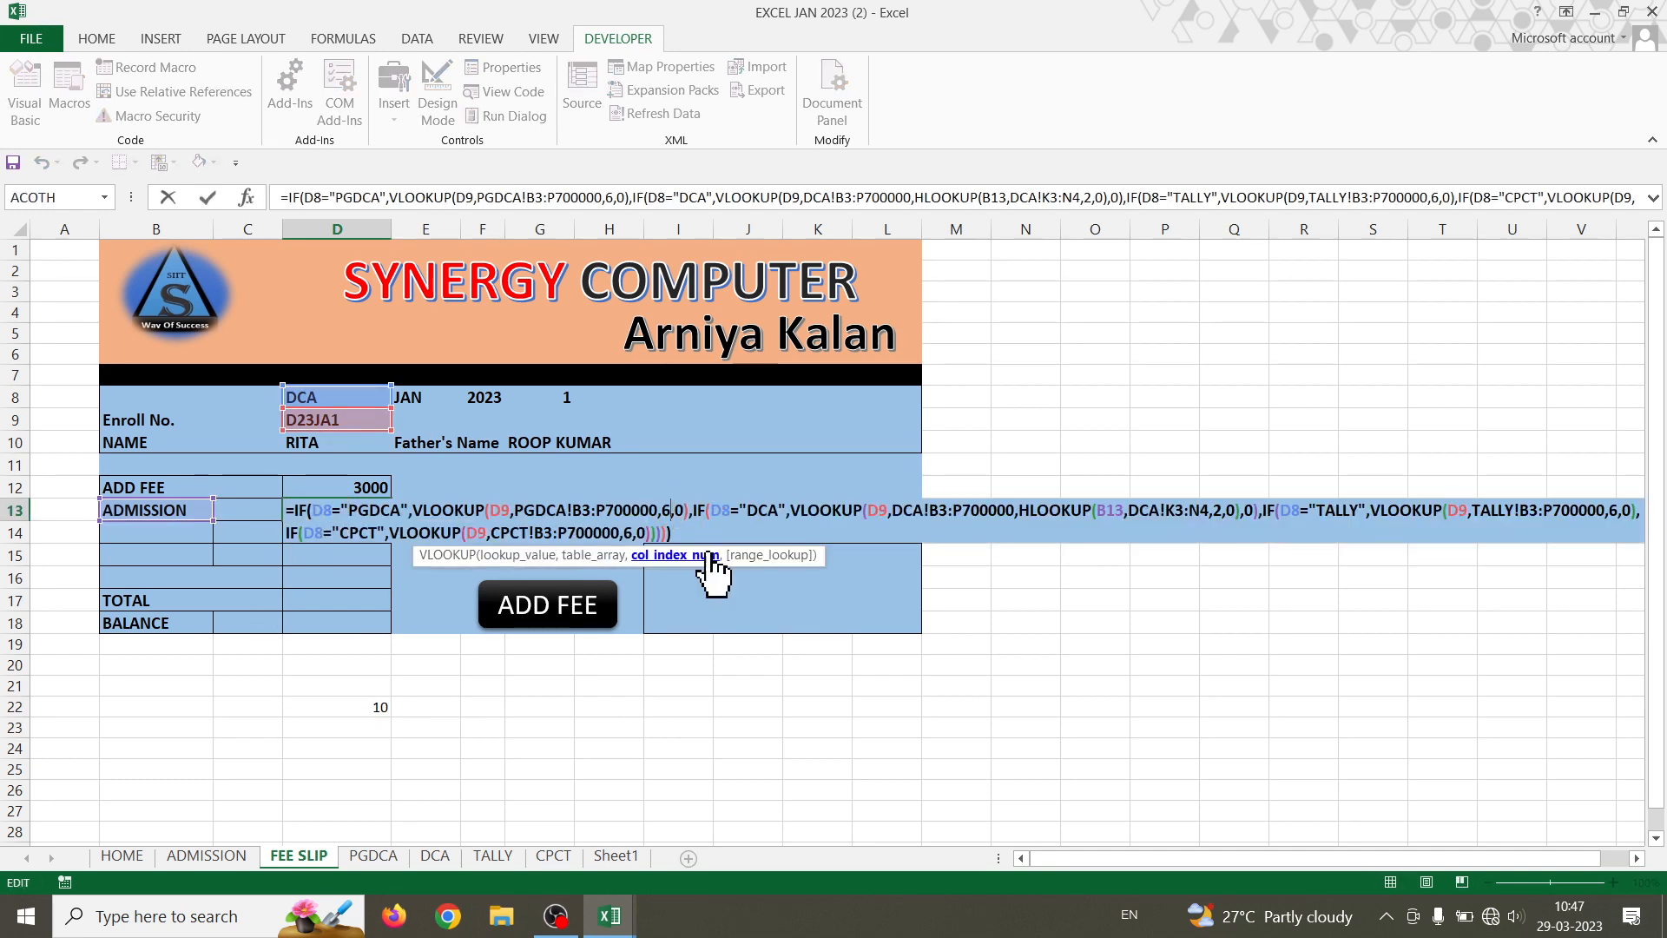
pyautogui.press('BackSpace')
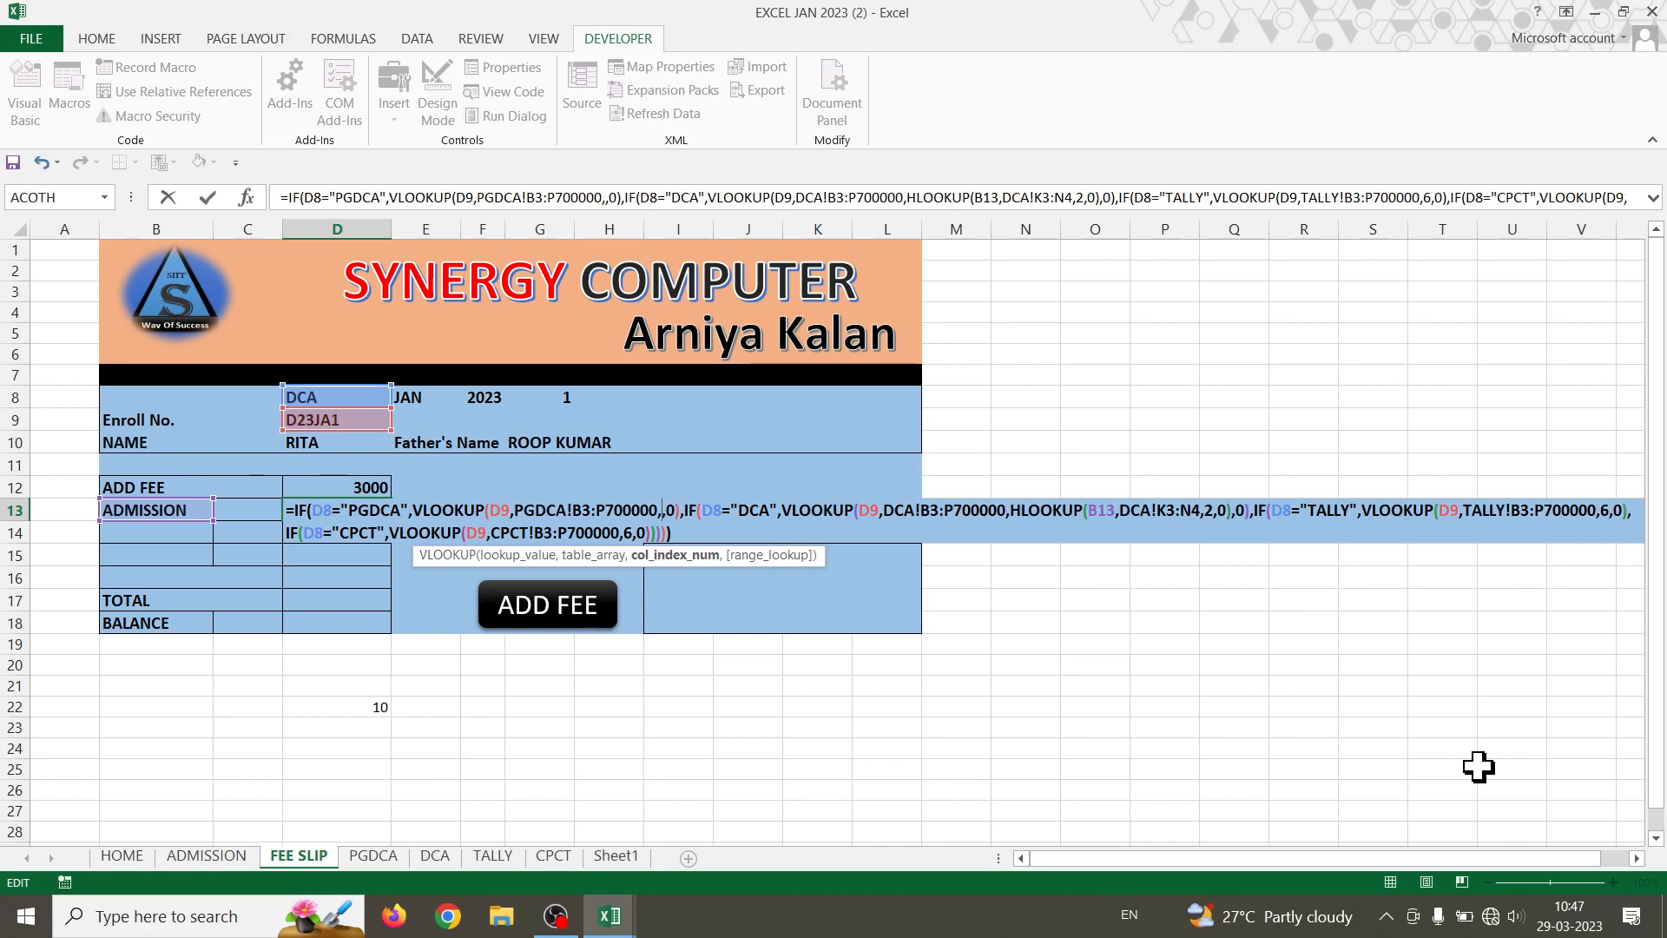
pyautogui.write('HLOOKUP(B13,DCA!K3:N4,2,0)')
pyautogui.press('Return')
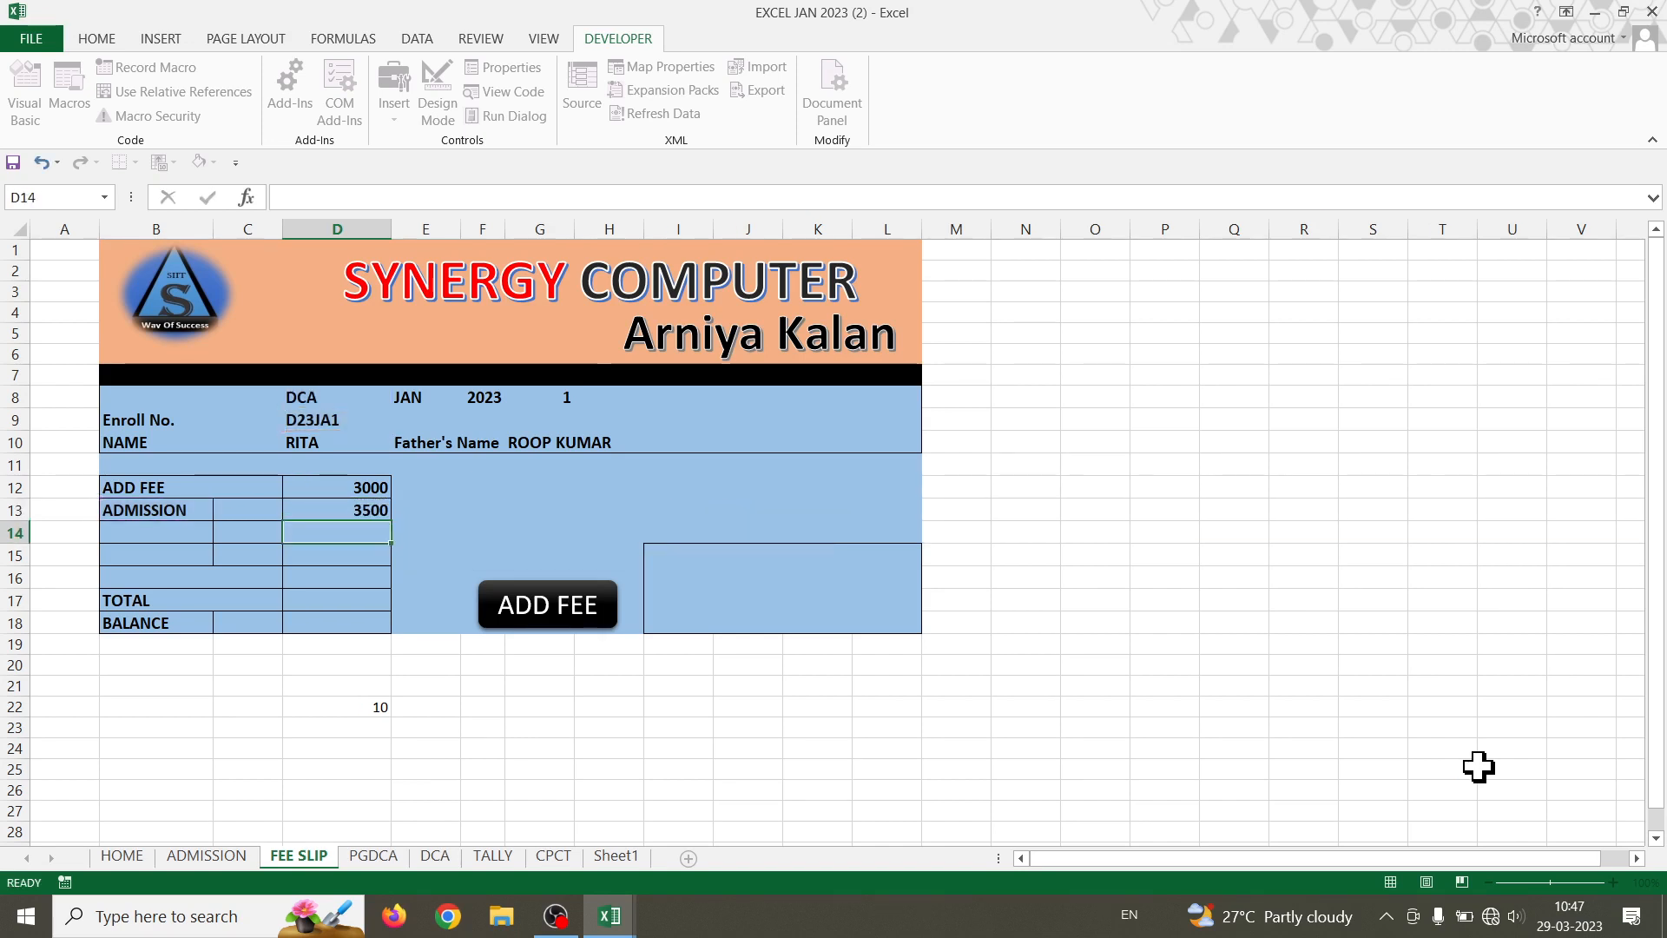
# - Change D22's helper lookup to =HLOOKUP(B13,TALLY!K3:N4,2,0), returning 10
pyautogui.doubleClick(383, 706)
pyautogui.click(426, 707)
pyautogui.press('BackSpace')
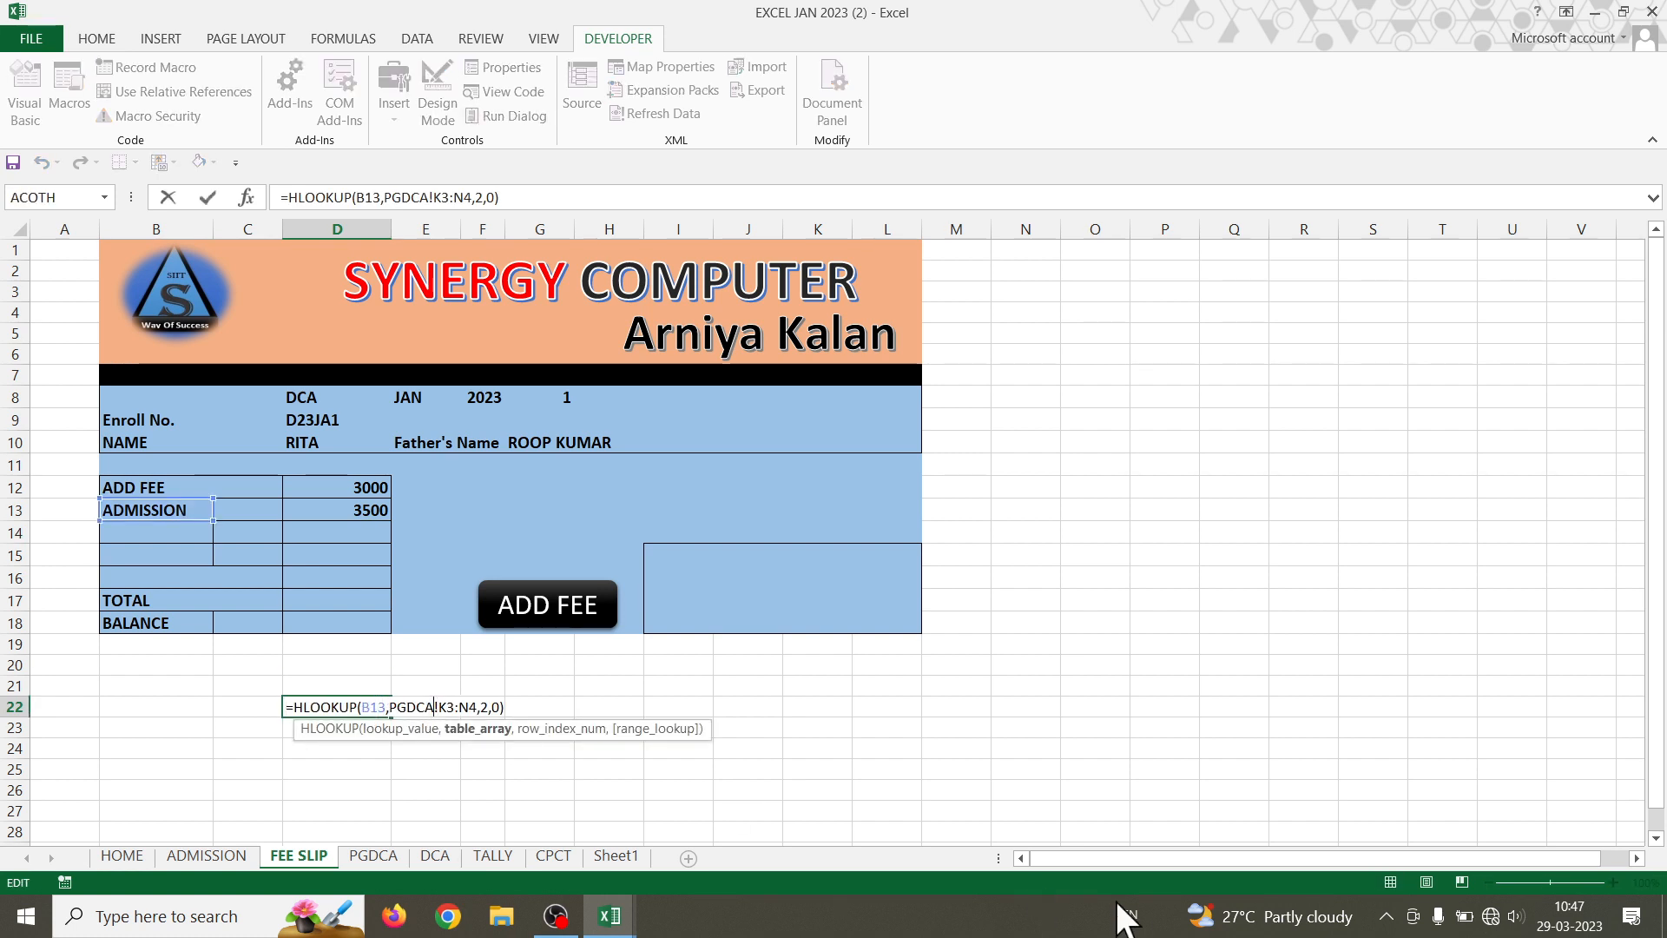
pyautogui.press('BackSpace')
pyautogui.press('BackSpace')
pyautogui.press('BackSpace')
pyautogui.press('BackSpace')
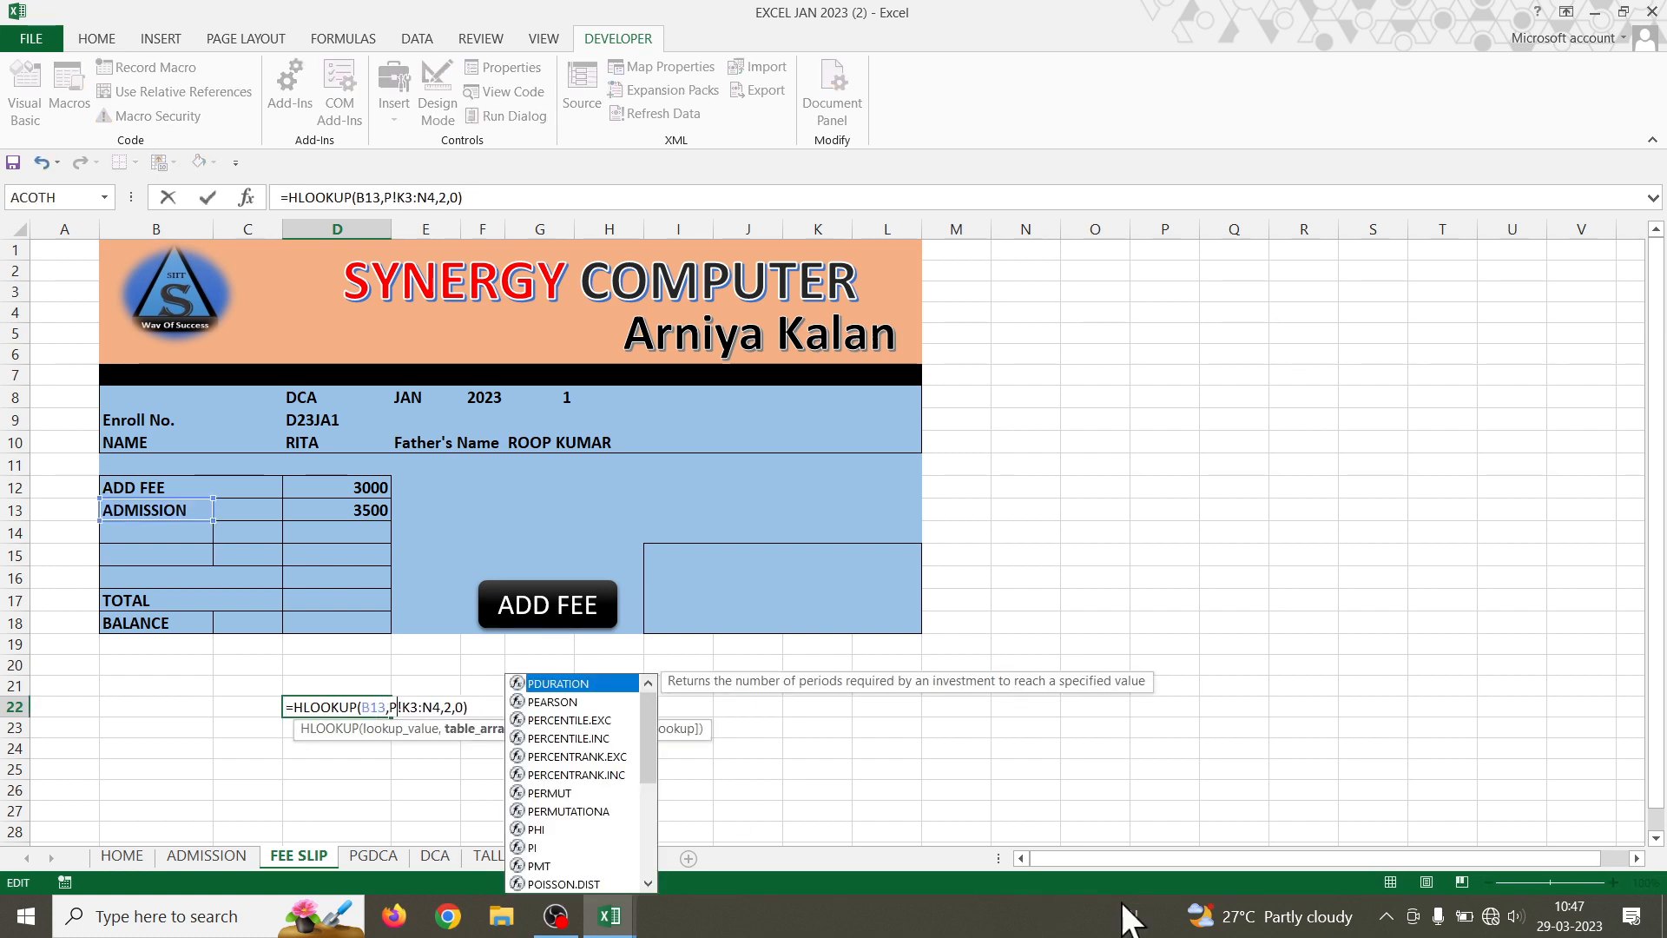
pyautogui.write('TALLY')
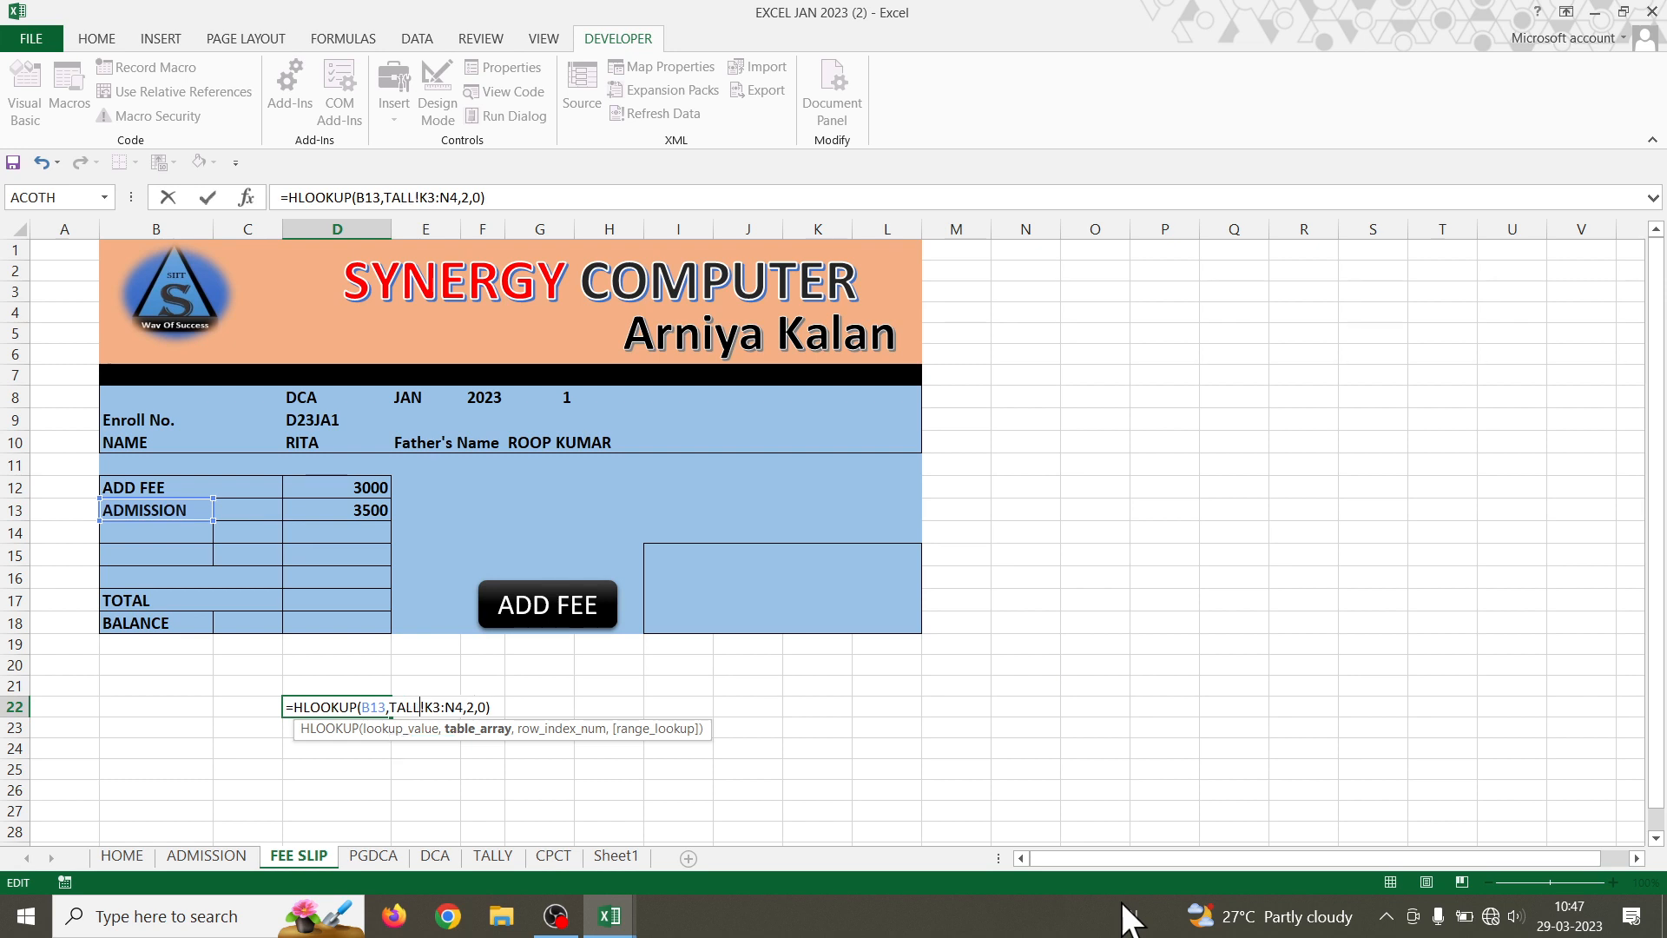
pyautogui.press('Return')
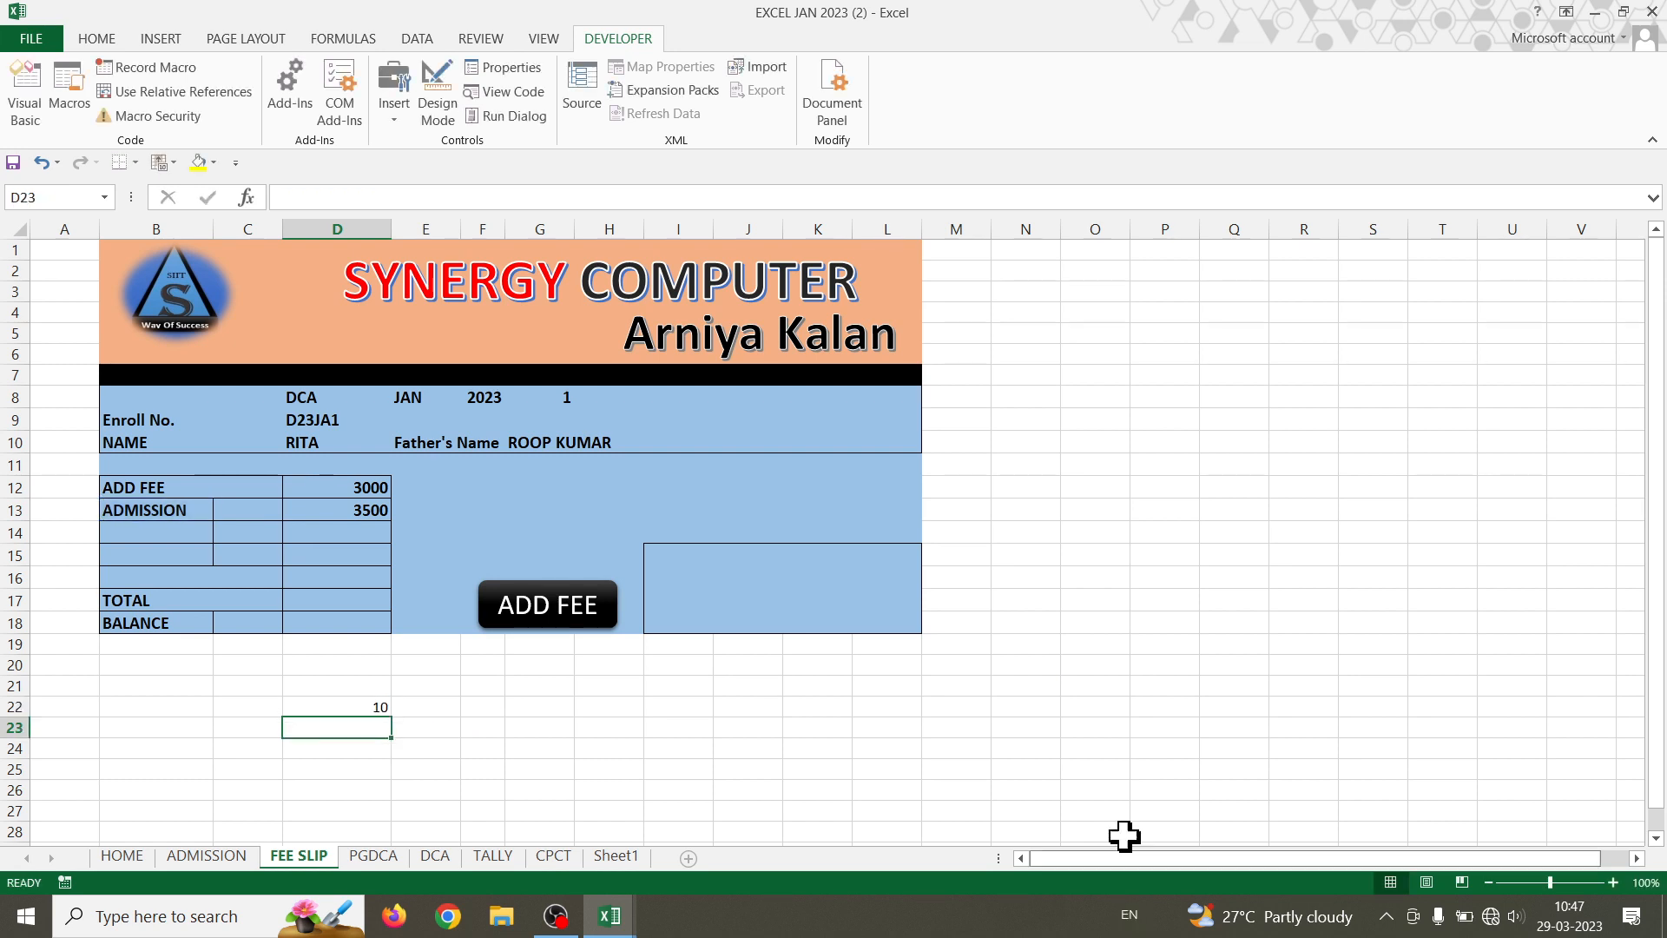
# - Replace the 6 in D13's TALLY VLOOKUP with D22's copied TALLY HLOOKUP expression
pyautogui.doubleClick(350, 707)
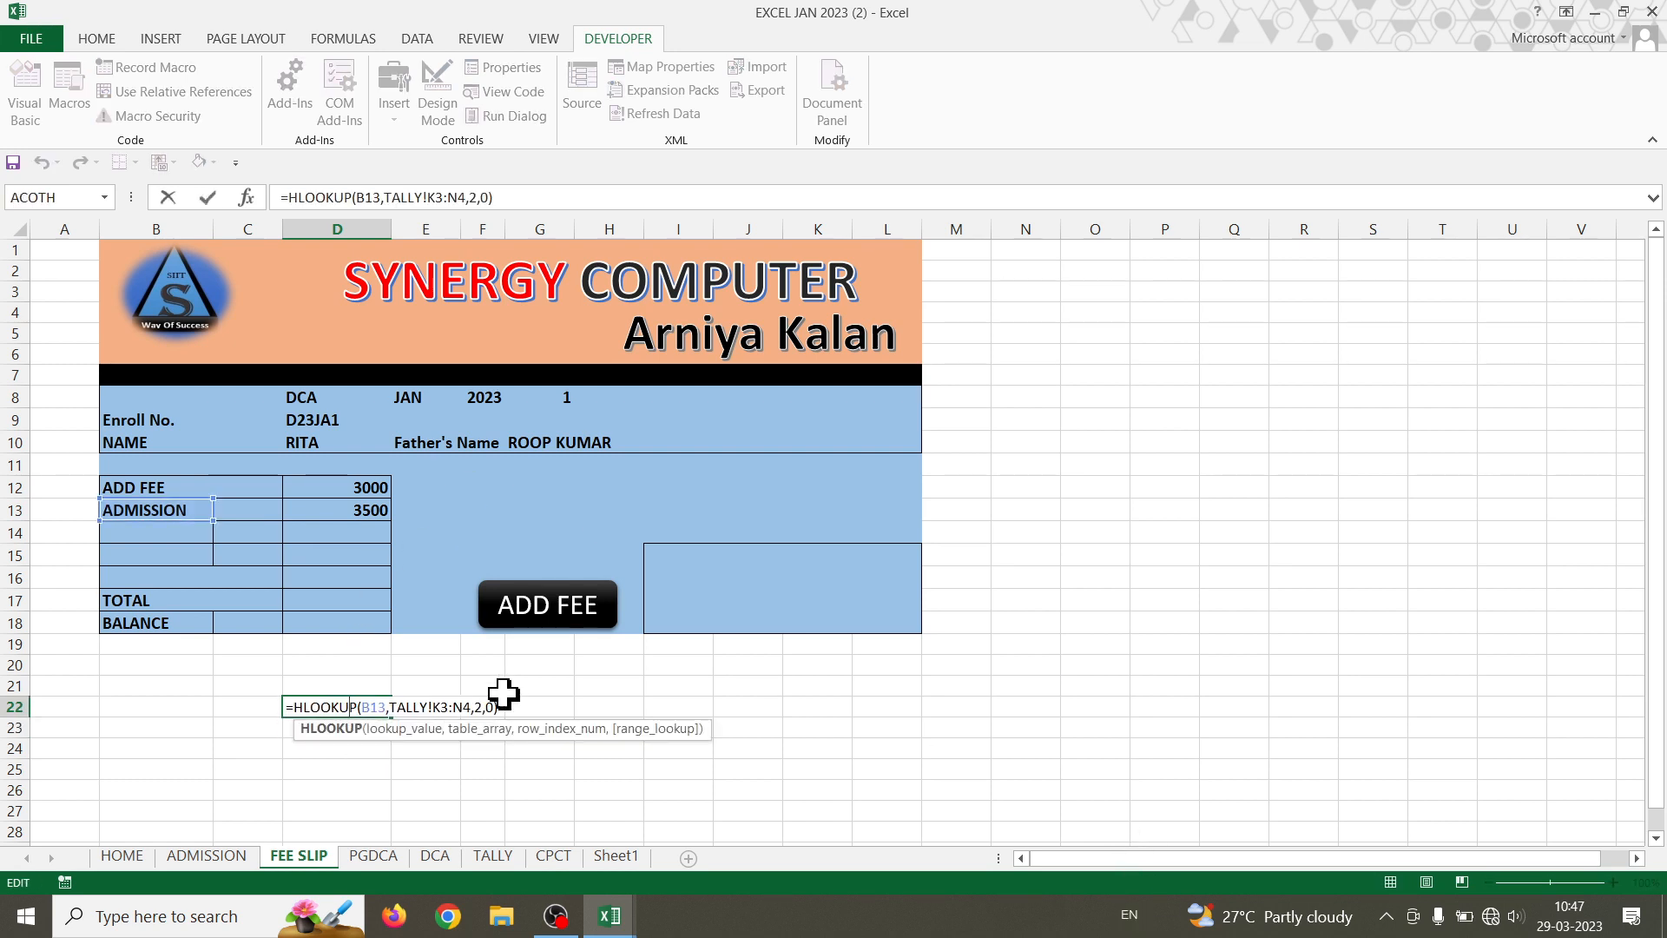
pyautogui.moveTo(502, 707); pyautogui.dragTo(294, 706)
pyautogui.hotkey('ctrl', 'c')
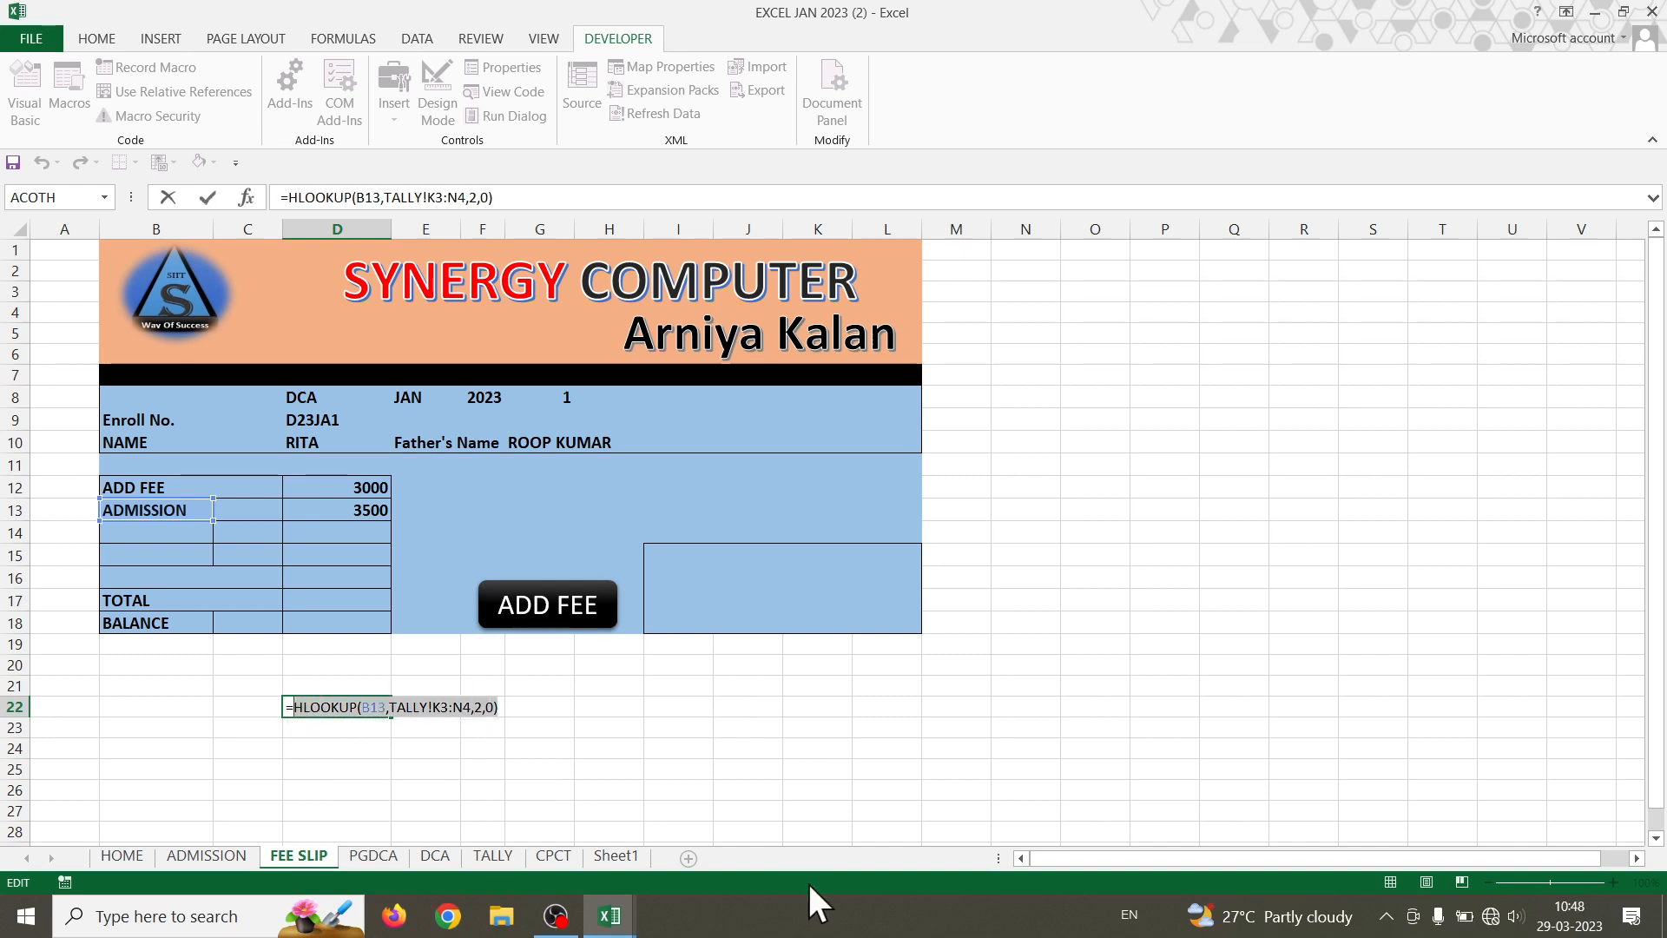
pyautogui.press('Escape')
pyautogui.click(325, 509)
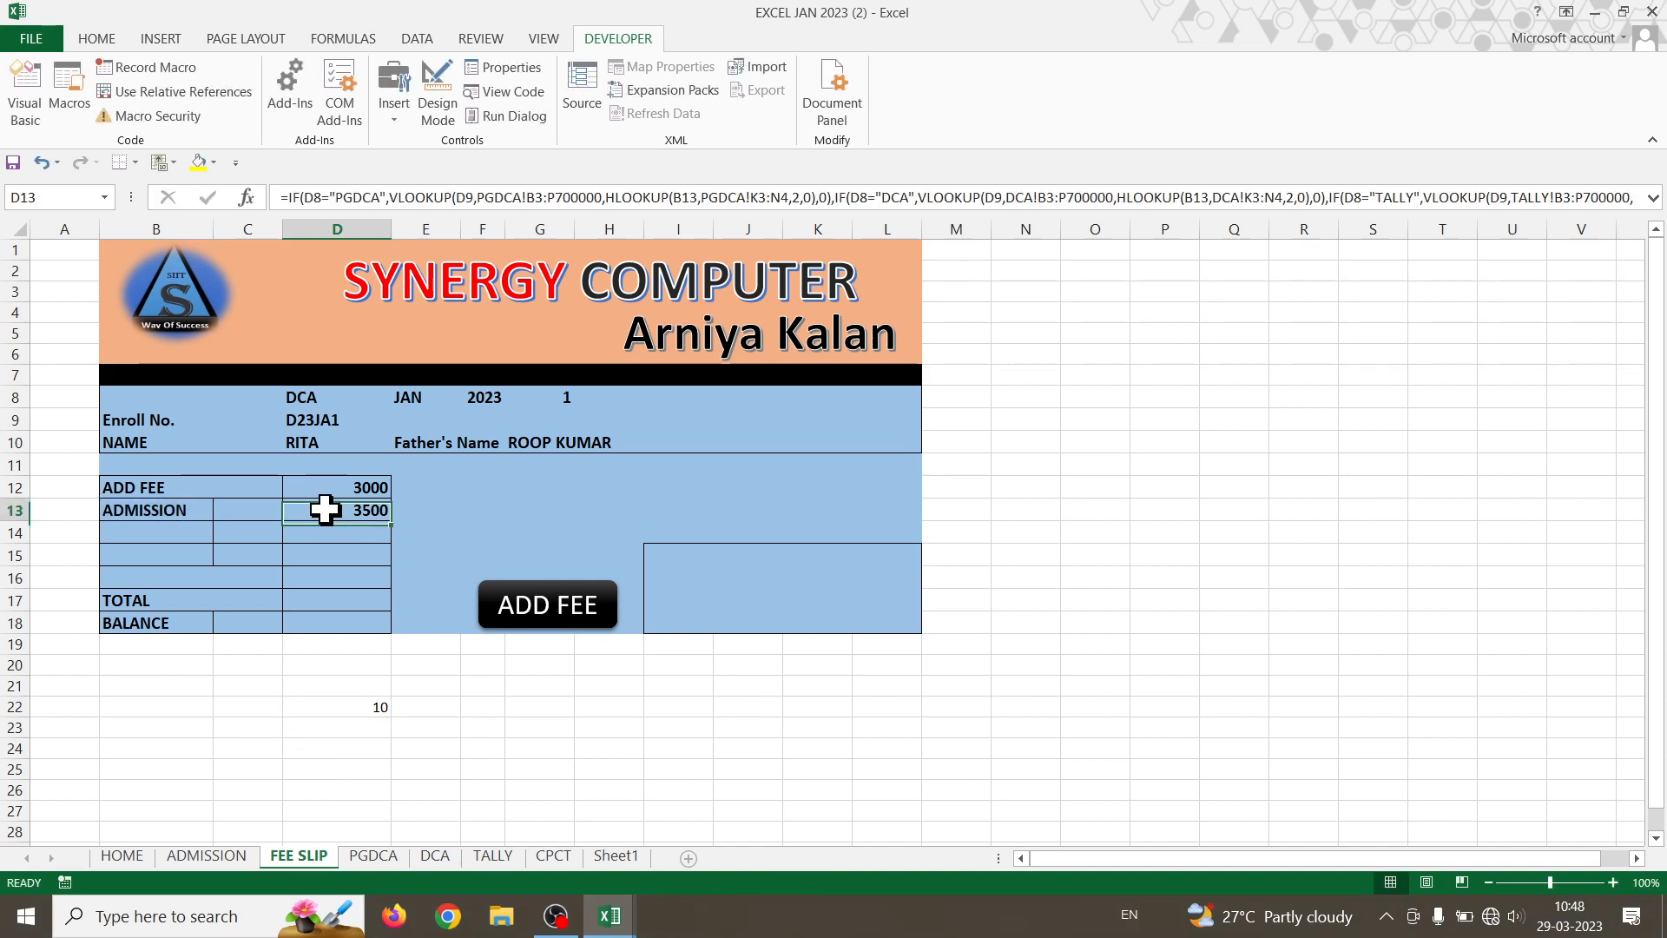
pyautogui.doubleClick(324, 510)
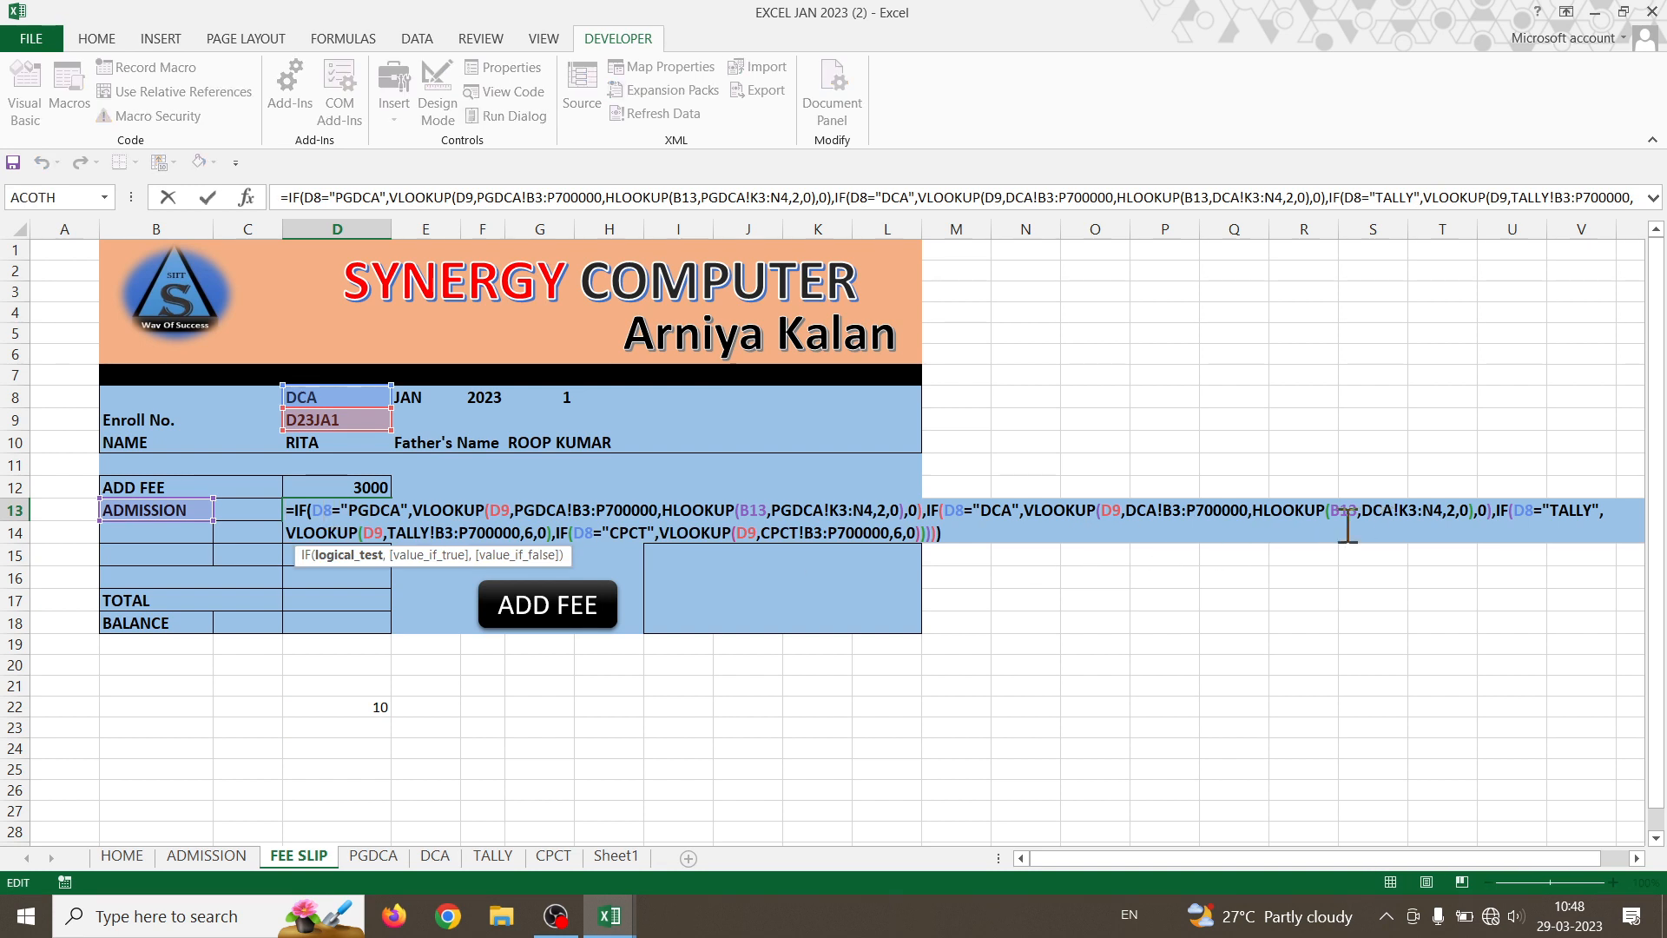
pyautogui.click(533, 532)
pyautogui.press('BackSpace')
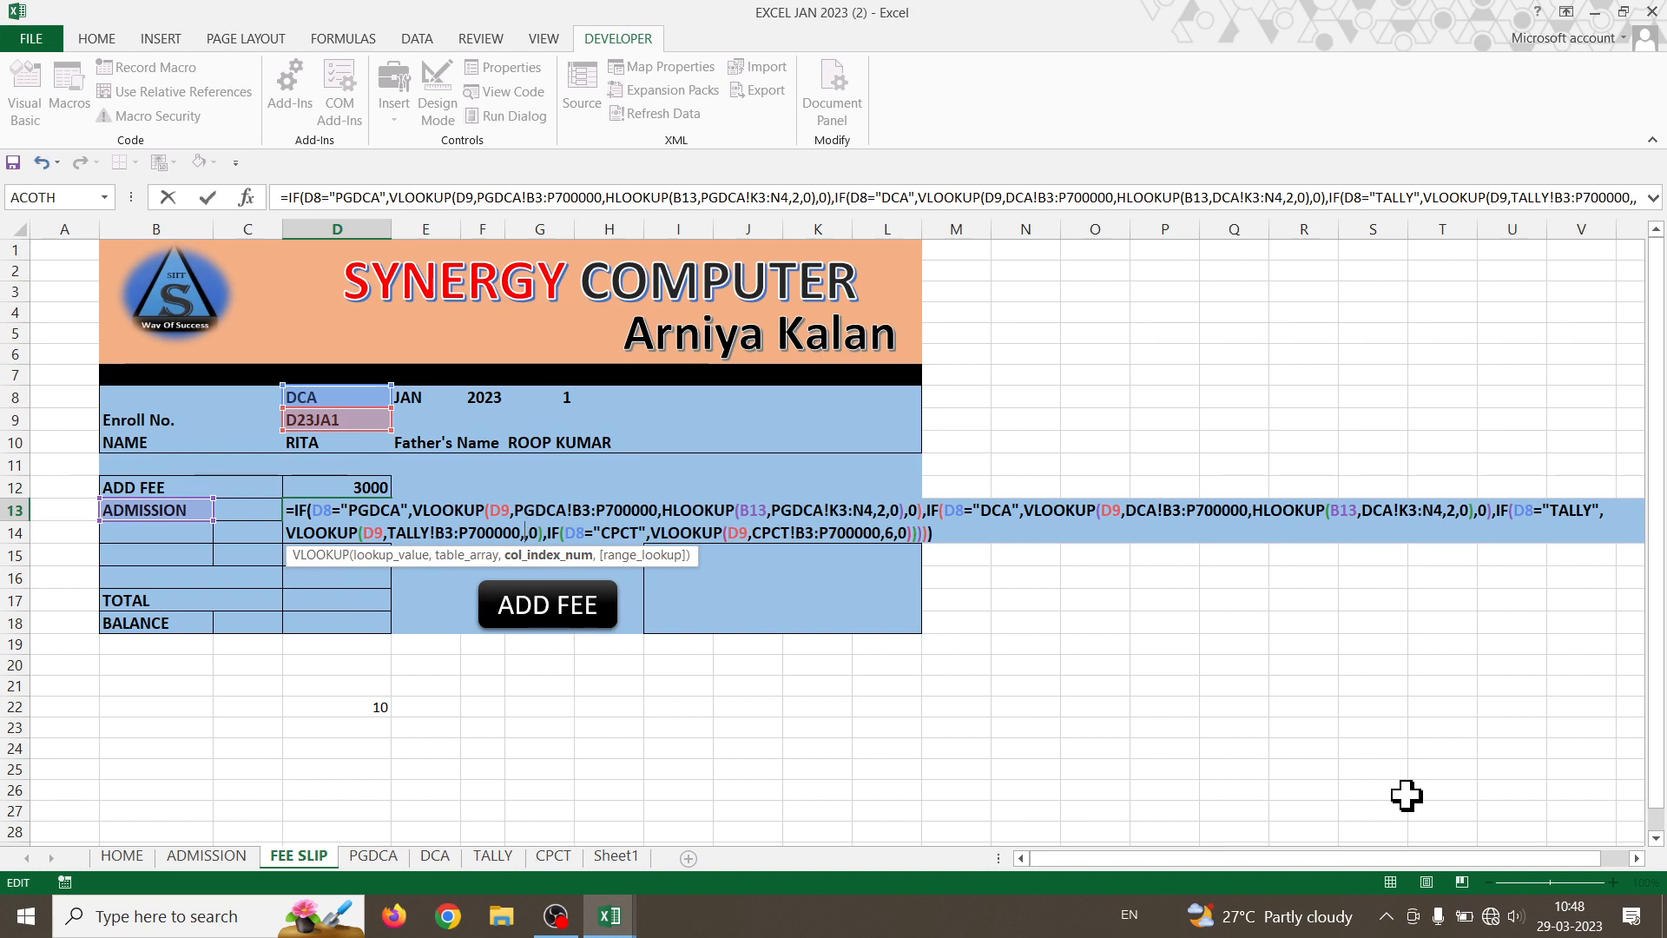
pyautogui.hotkey('ctrl', 'v')
pyautogui.press('Return')
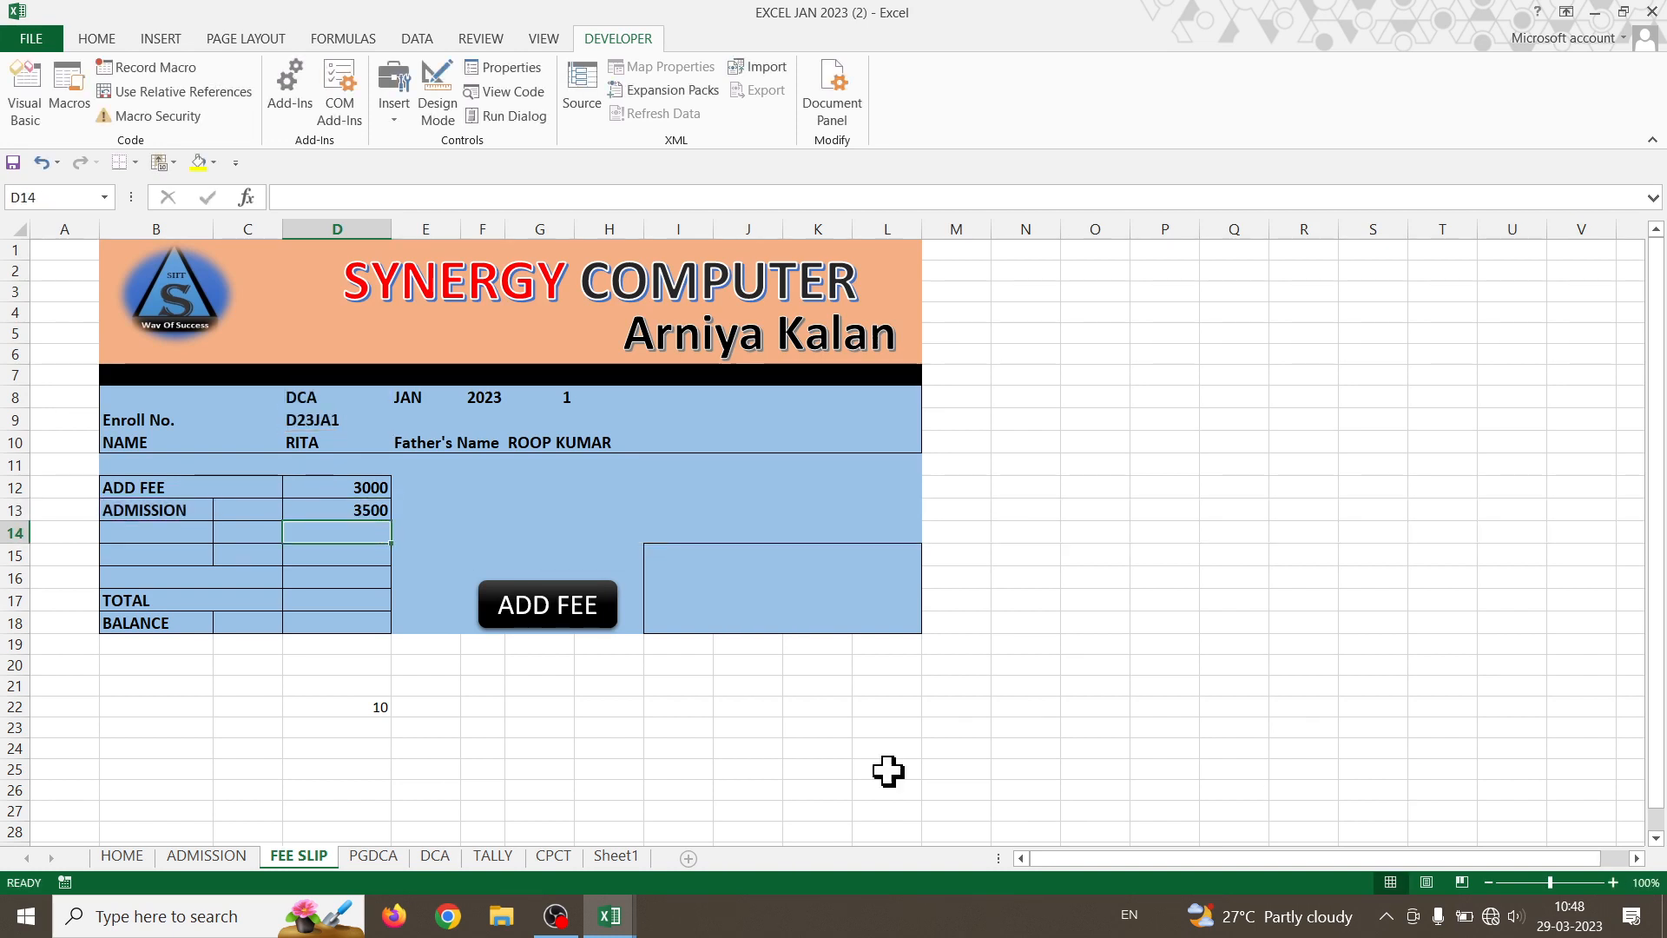
# - Point D22's helper lookup at the CPCT sheet: =HLOOKUP(B13,CPCT!K3:N4,2,0)
pyautogui.doubleClick(378, 707)
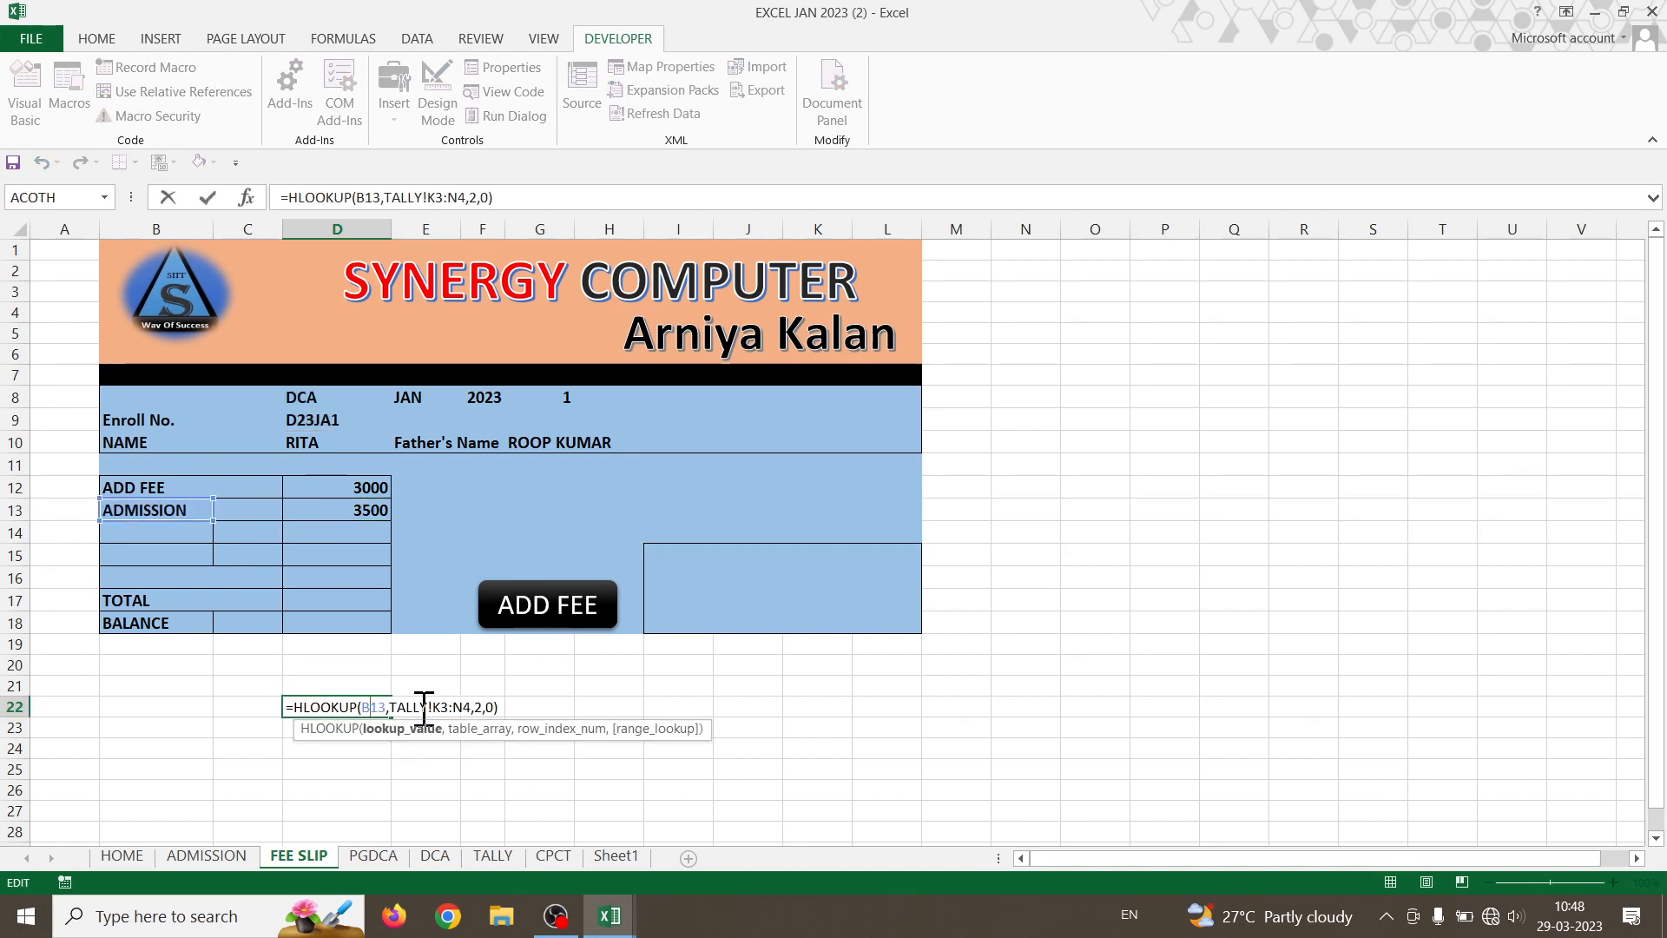
pyautogui.press('BackSpace')
pyautogui.press('BackSpace')
pyautogui.press('BackSpace')
pyautogui.press('BackSpace')
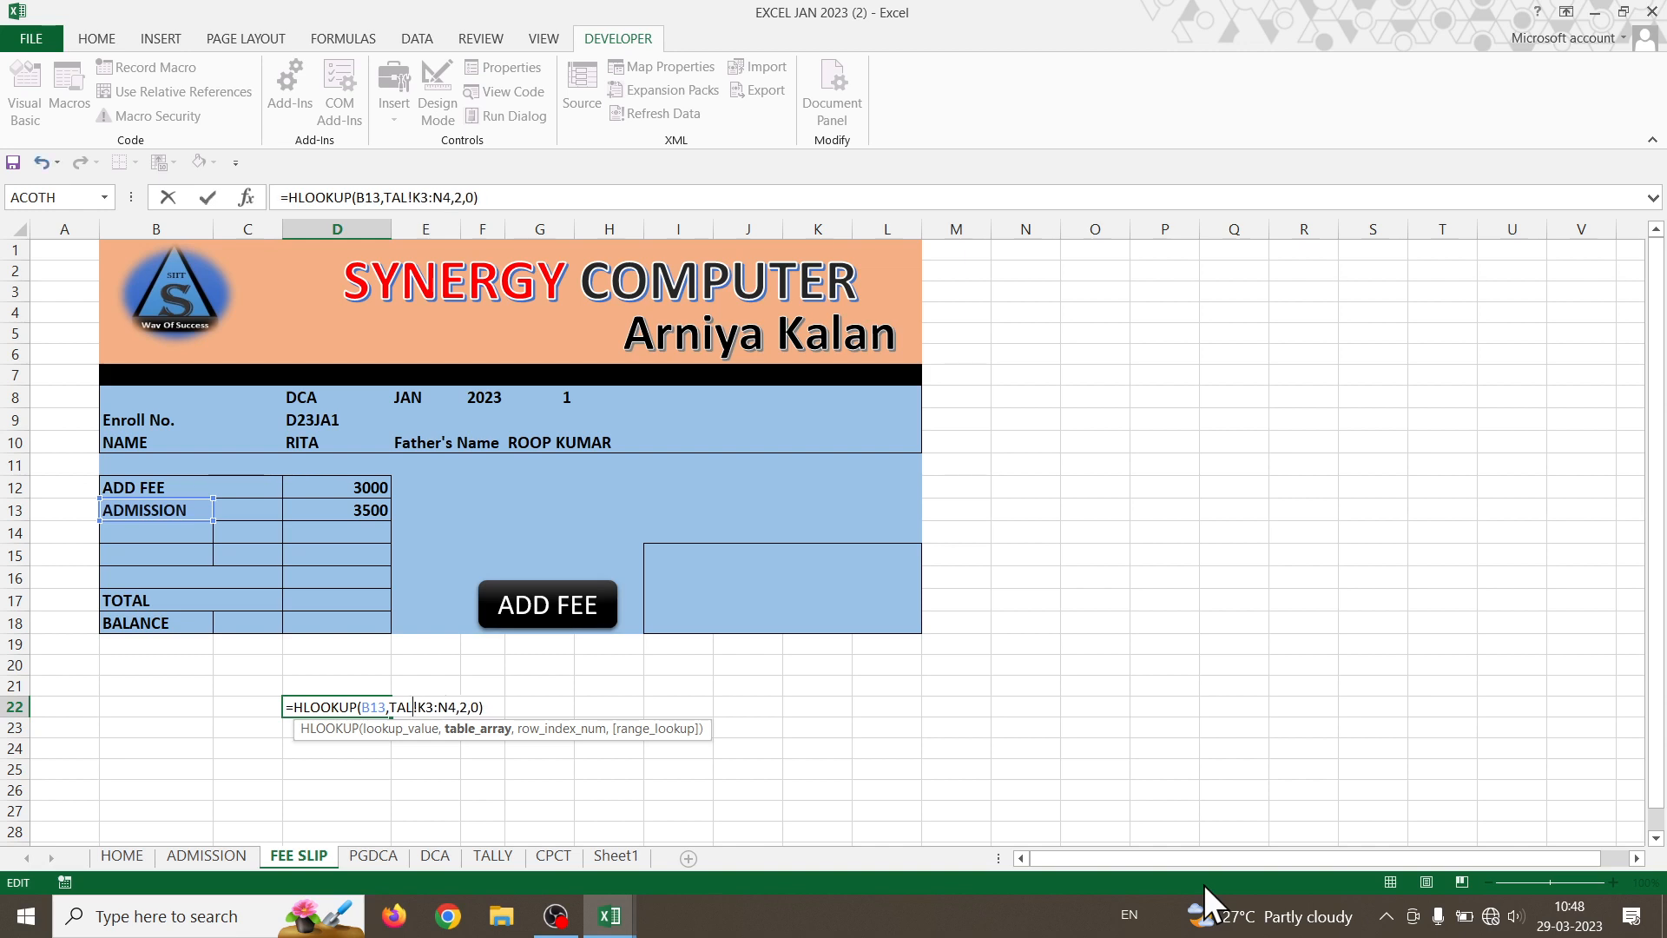
pyautogui.press('BackSpace')
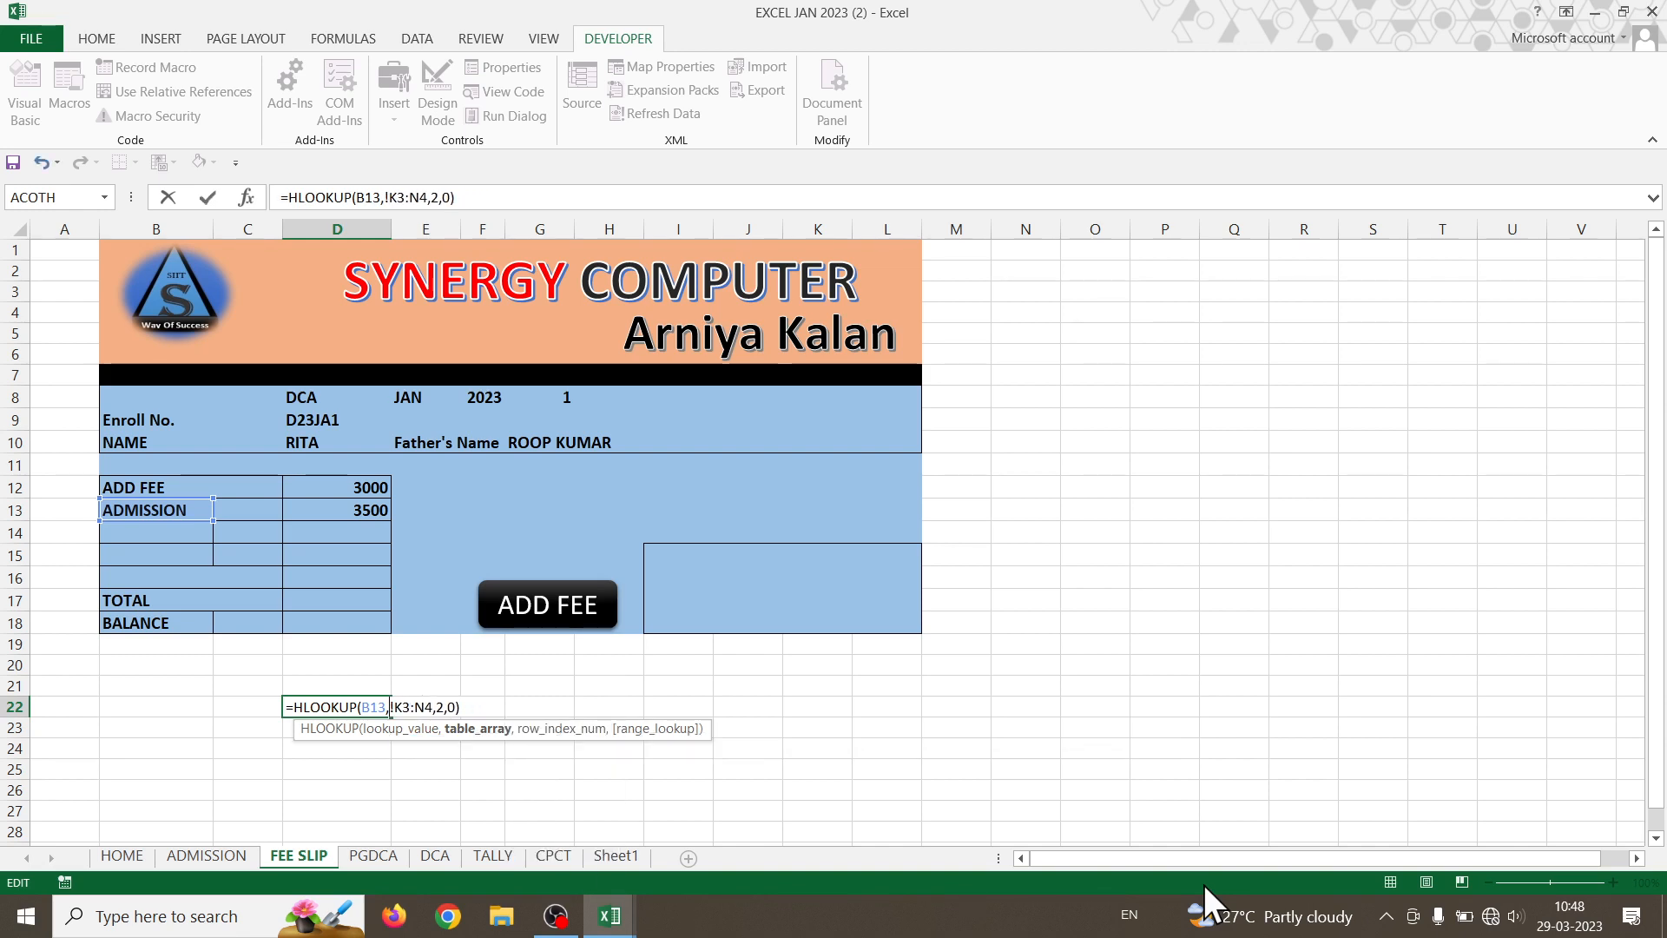
pyautogui.write('CPCT')
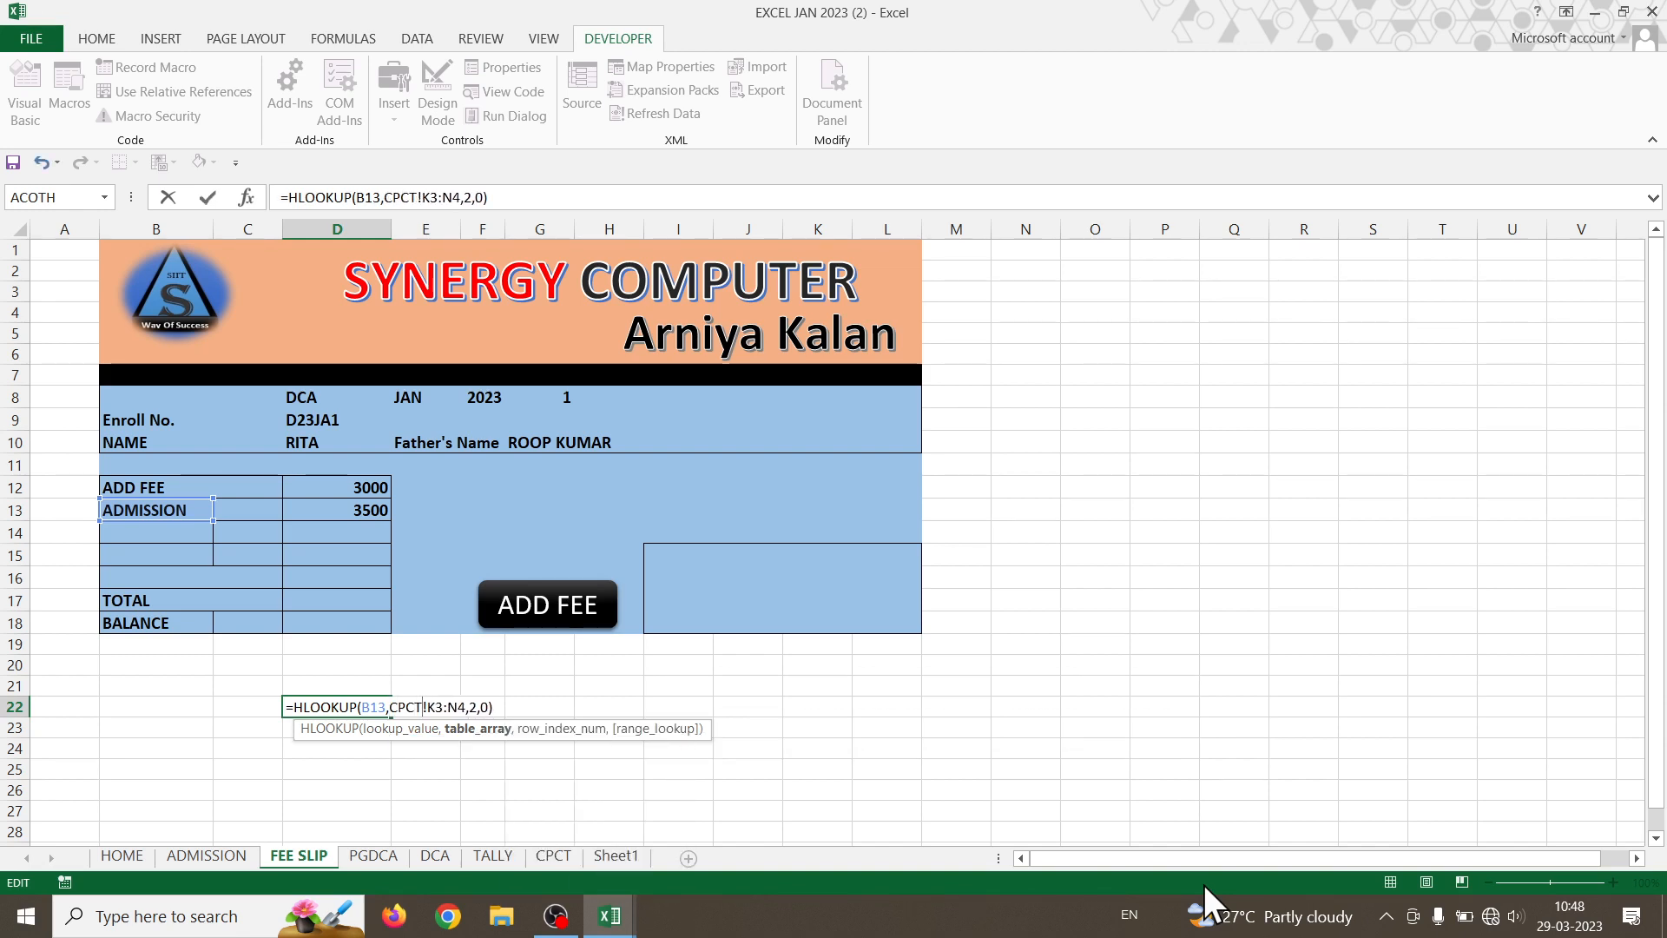
pyautogui.press('Return')
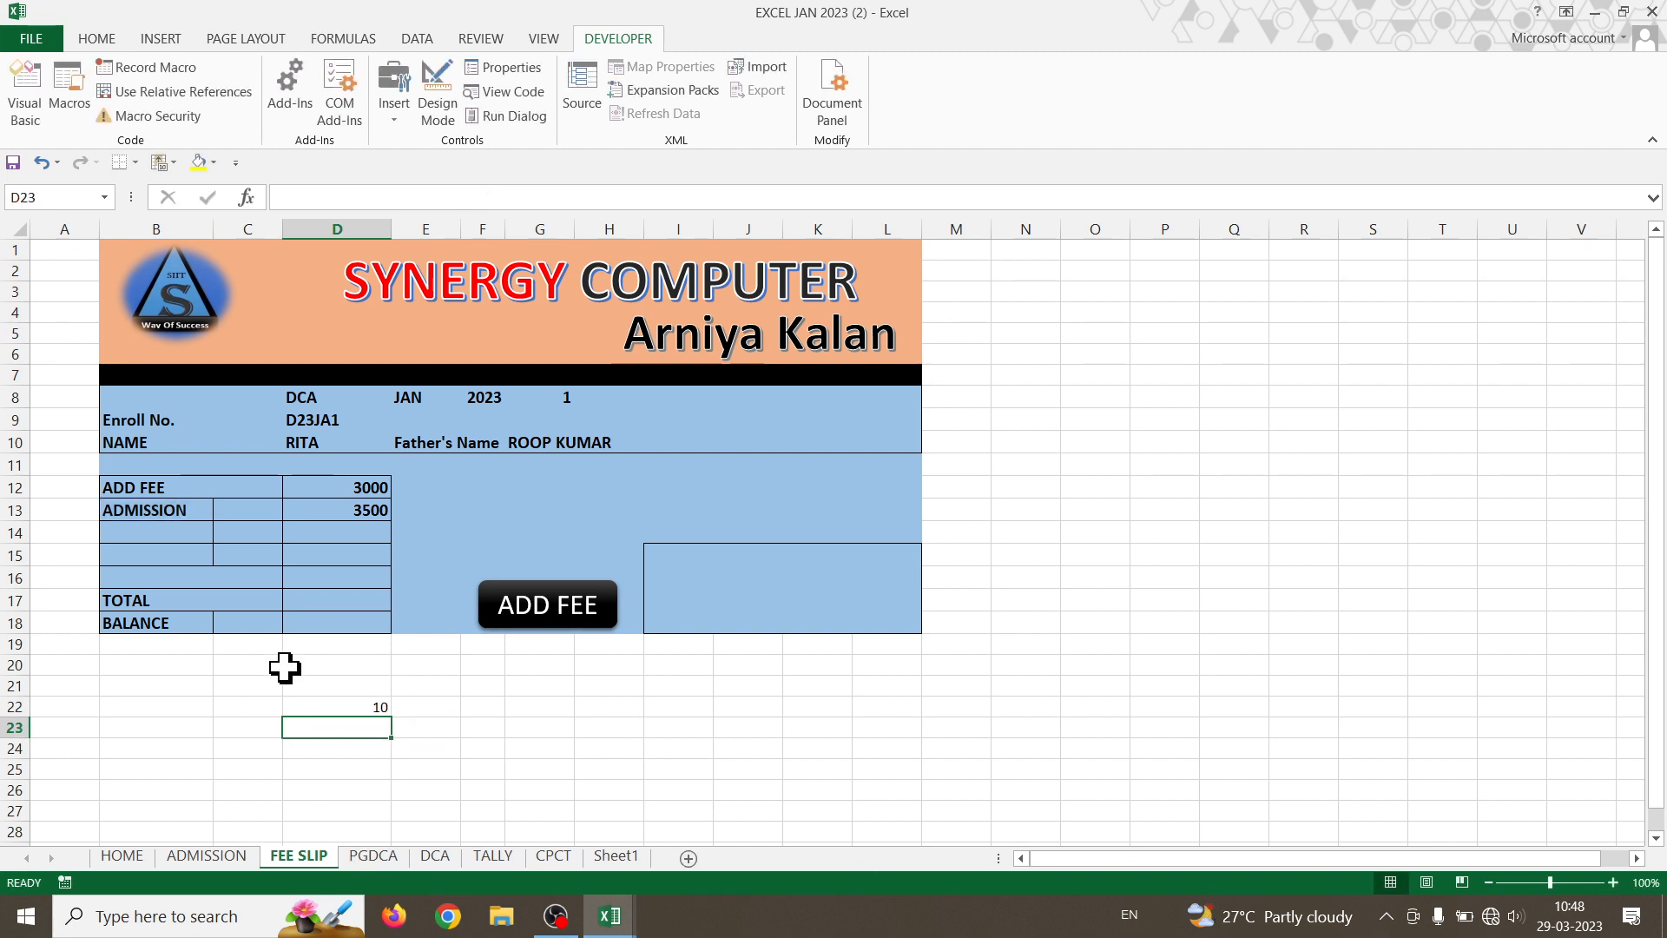
# - Copy D22's CPCT HLOOKUP and replace the fixed 6 in D13's CPCT VLOOKUP with it
pyautogui.doubleClick(335, 706)
pyautogui.moveTo(499, 706); pyautogui.dragTo(293, 707)
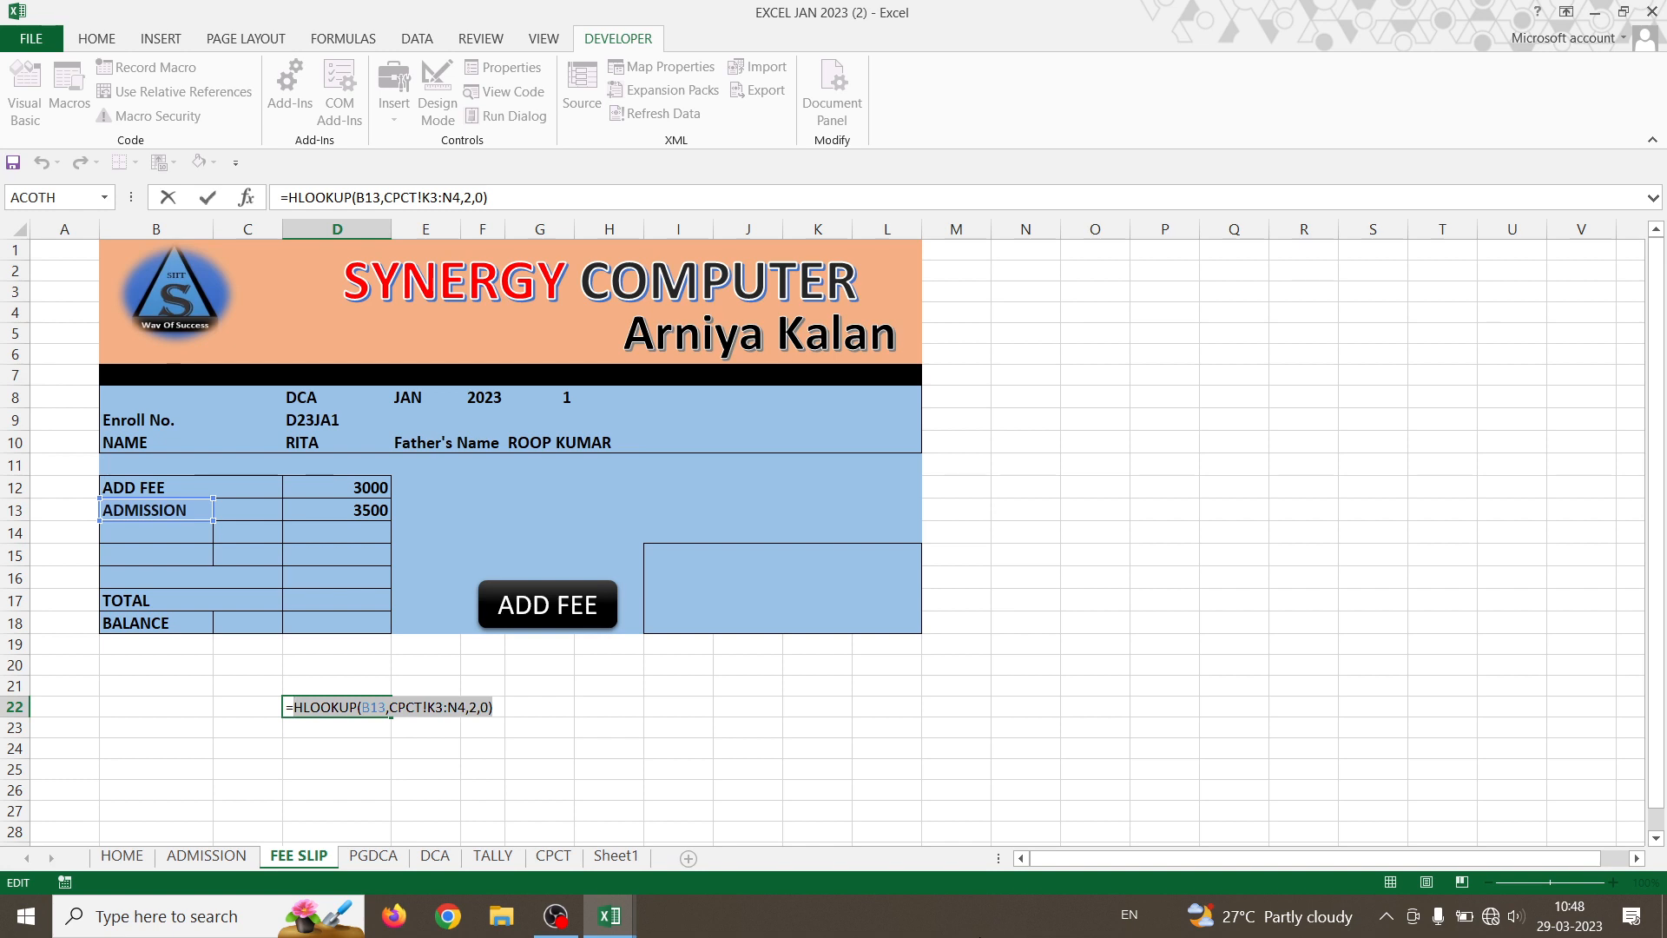
pyautogui.press('Return')
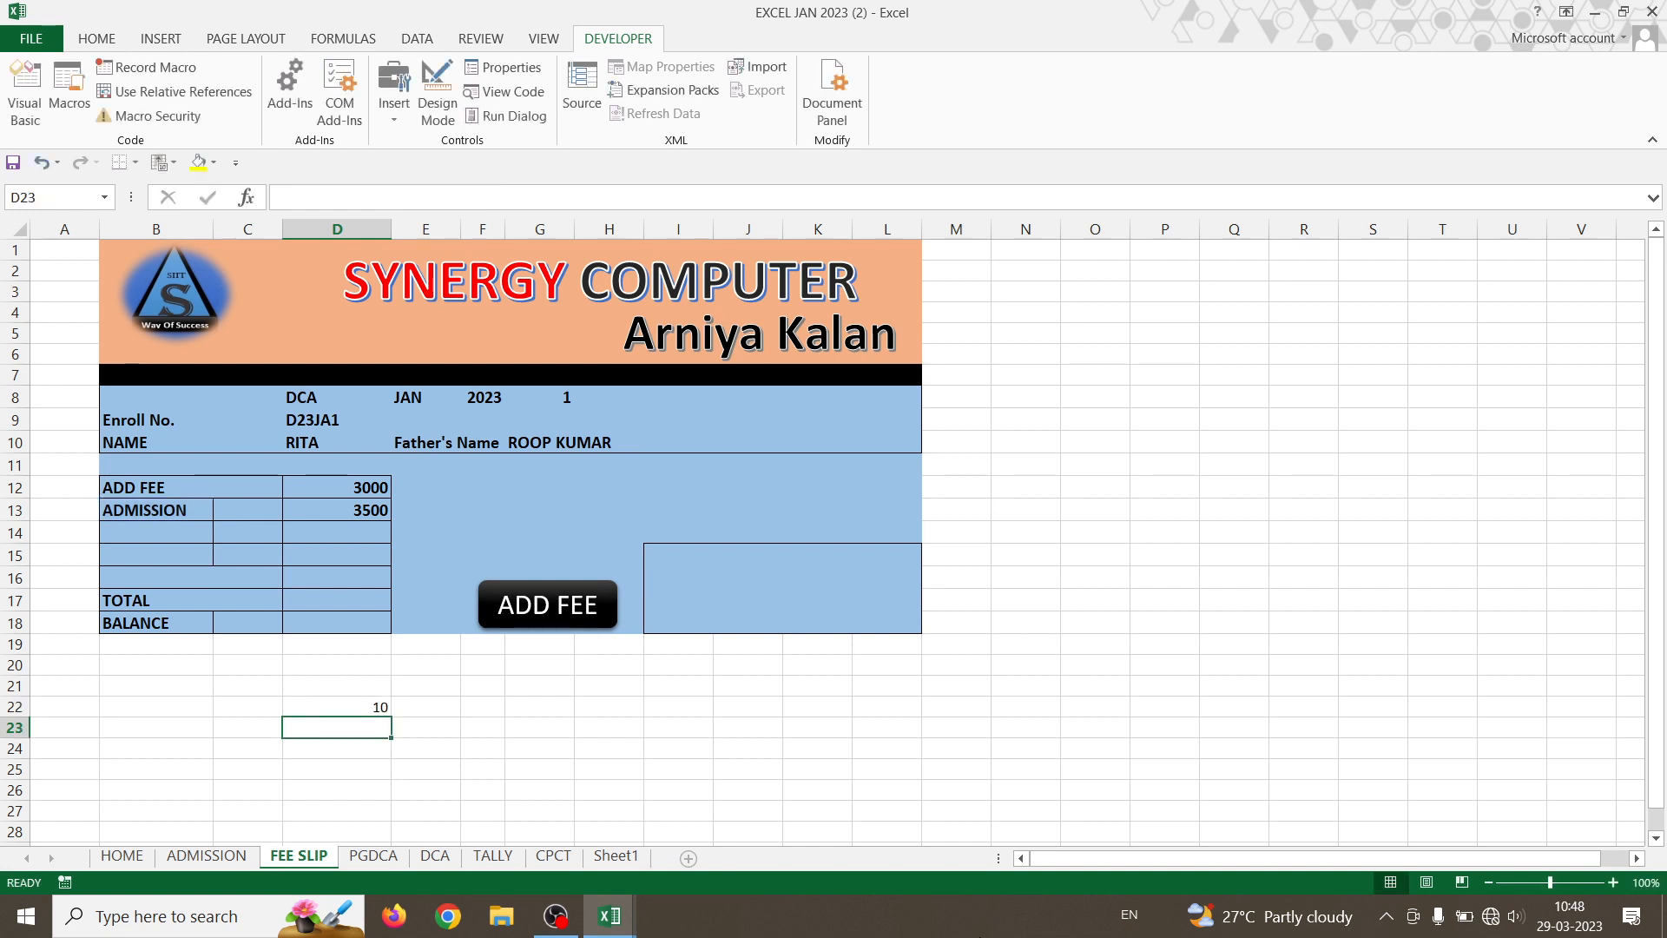
pyautogui.click(333, 509)
pyautogui.doubleClick(332, 509)
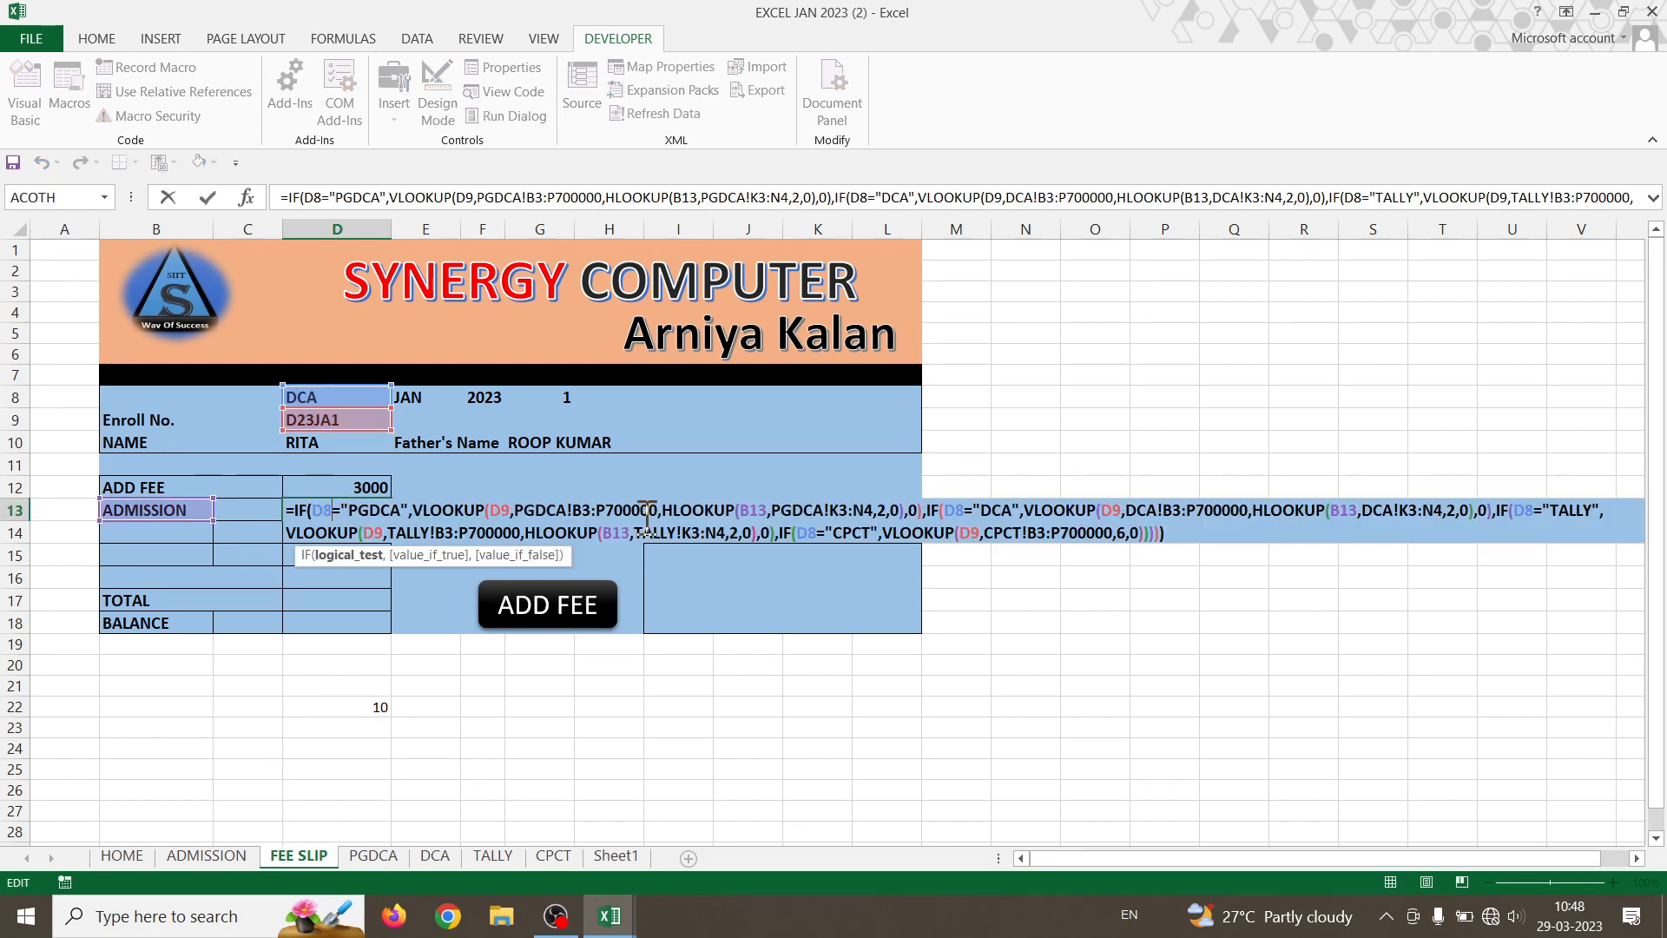
pyautogui.click(1130, 533)
pyautogui.press('Left')
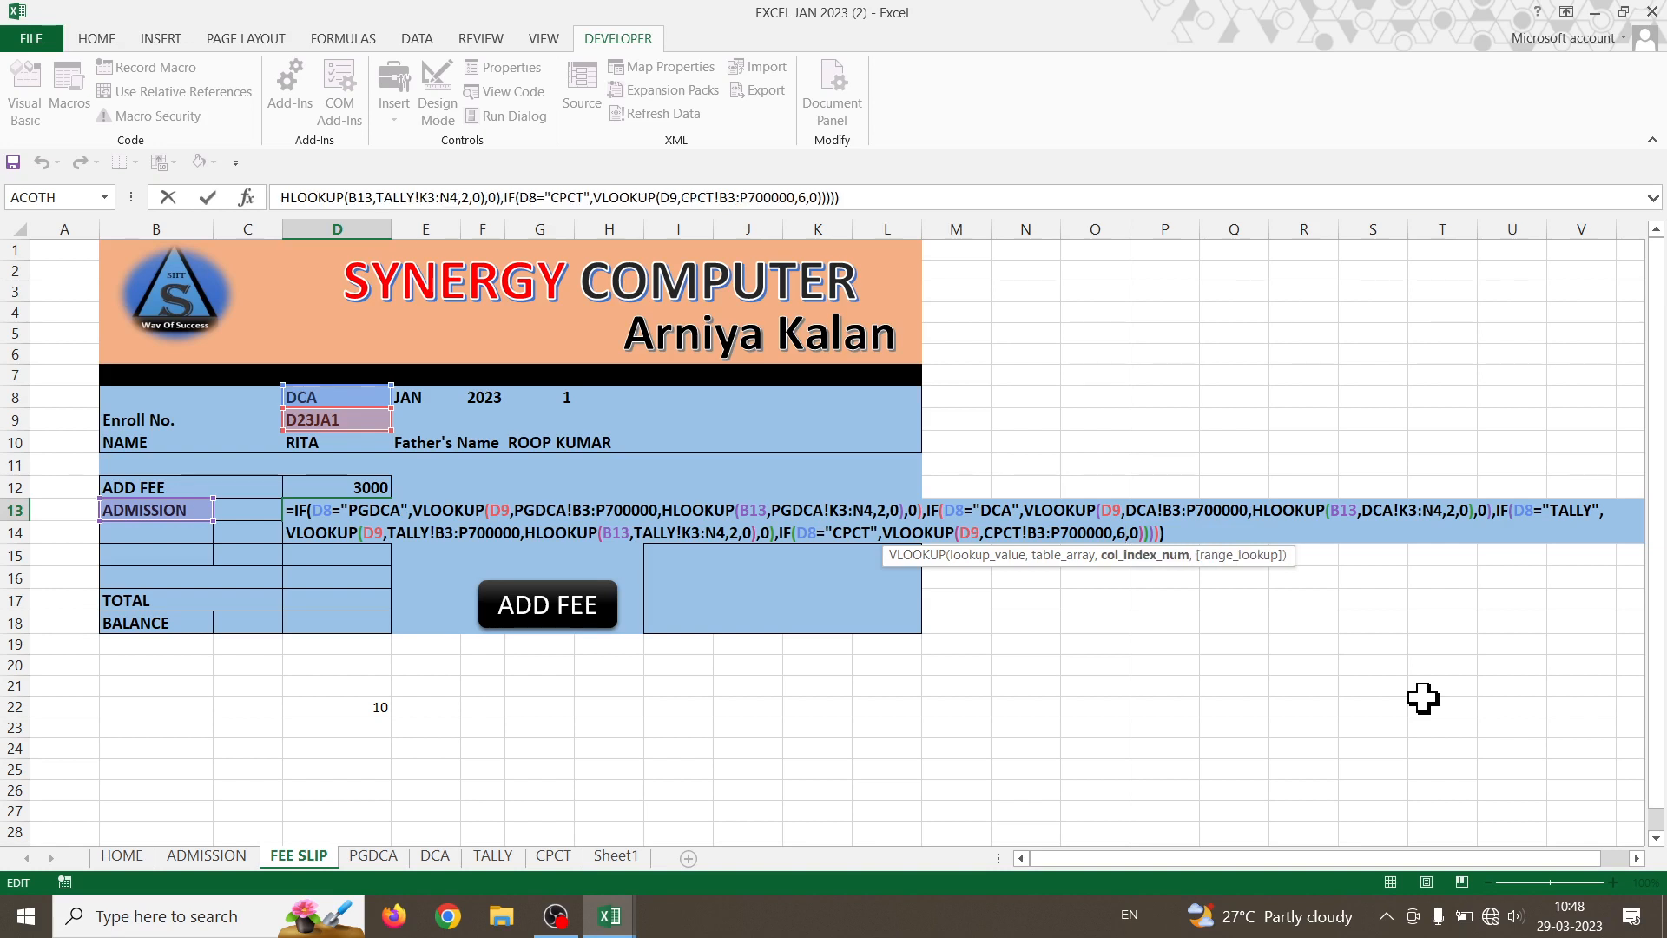
pyautogui.press('BackSpace')
pyautogui.press('BackSpace')
pyautogui.write('HLOOKUP(B13,CPCT!K3:N4,2,0),')
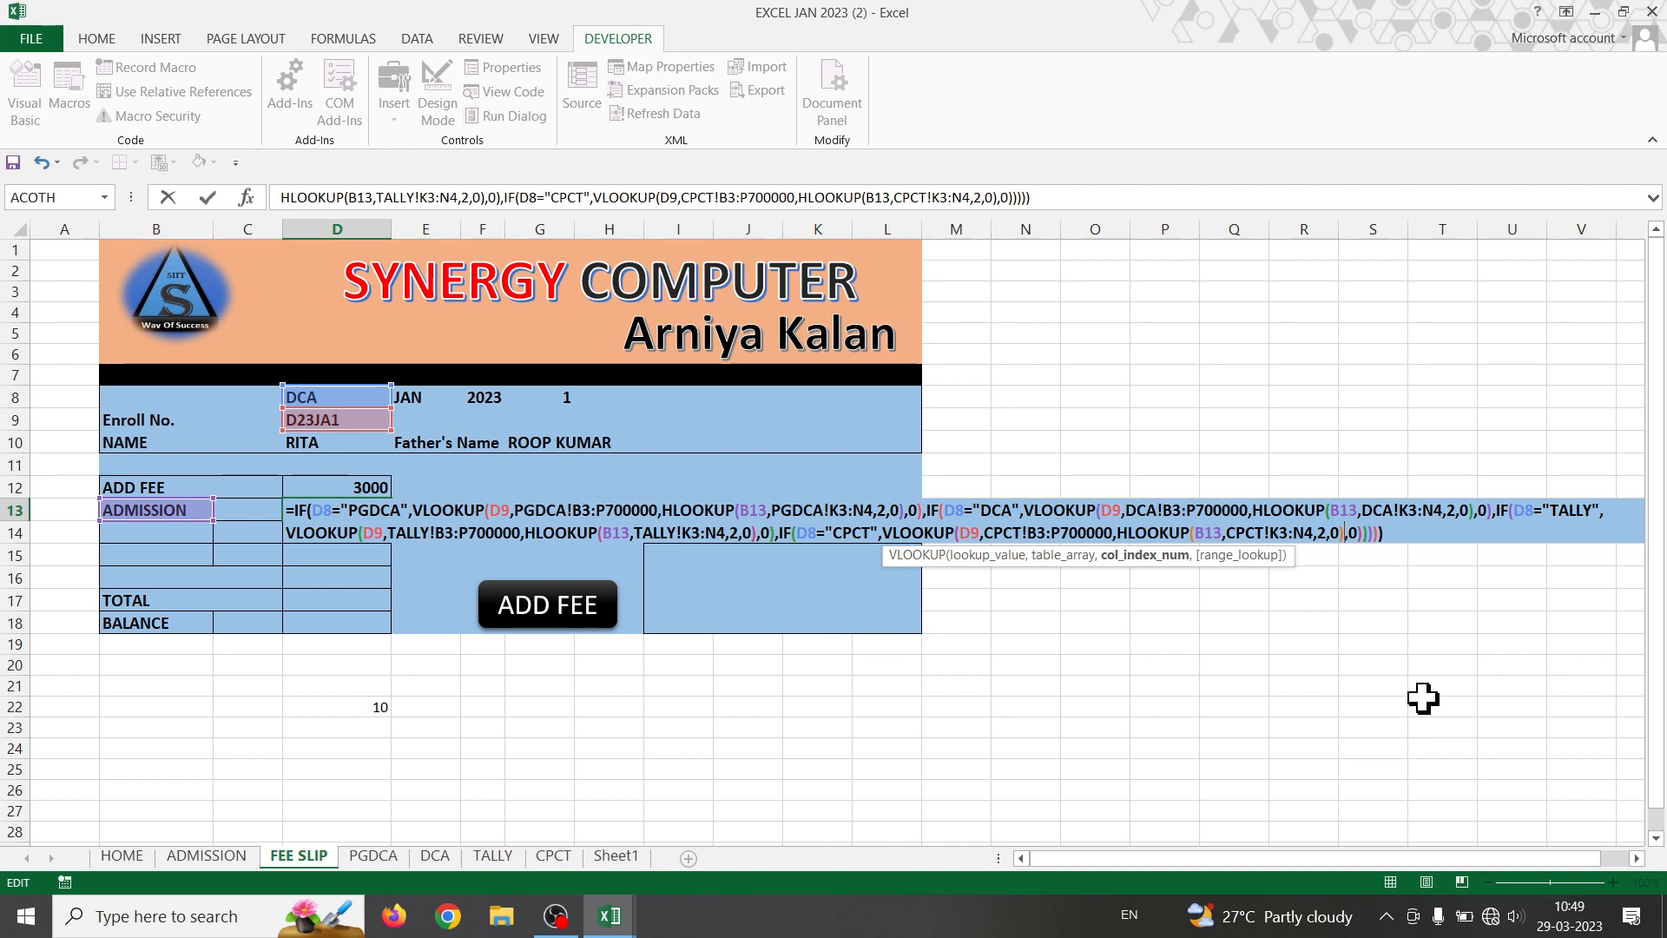
pyautogui.press('Return')
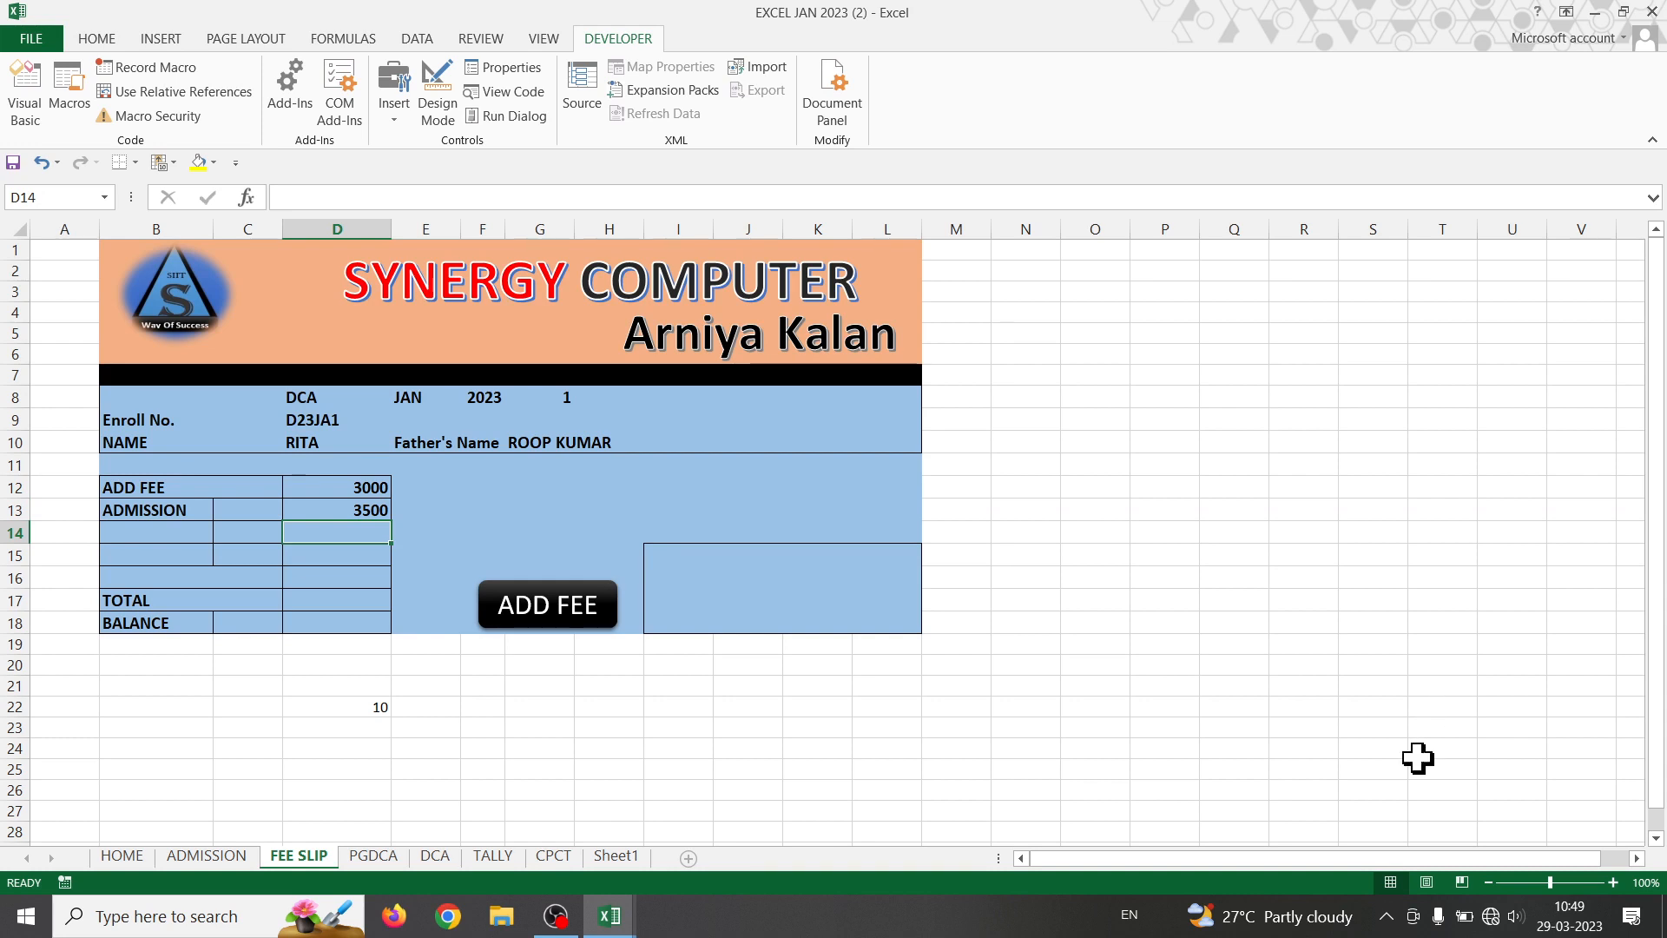
# - Switch the course to TALLY and try fee types I ST EXAM and II ST EXAM, then ADMISSION
pyautogui.click(305, 397)
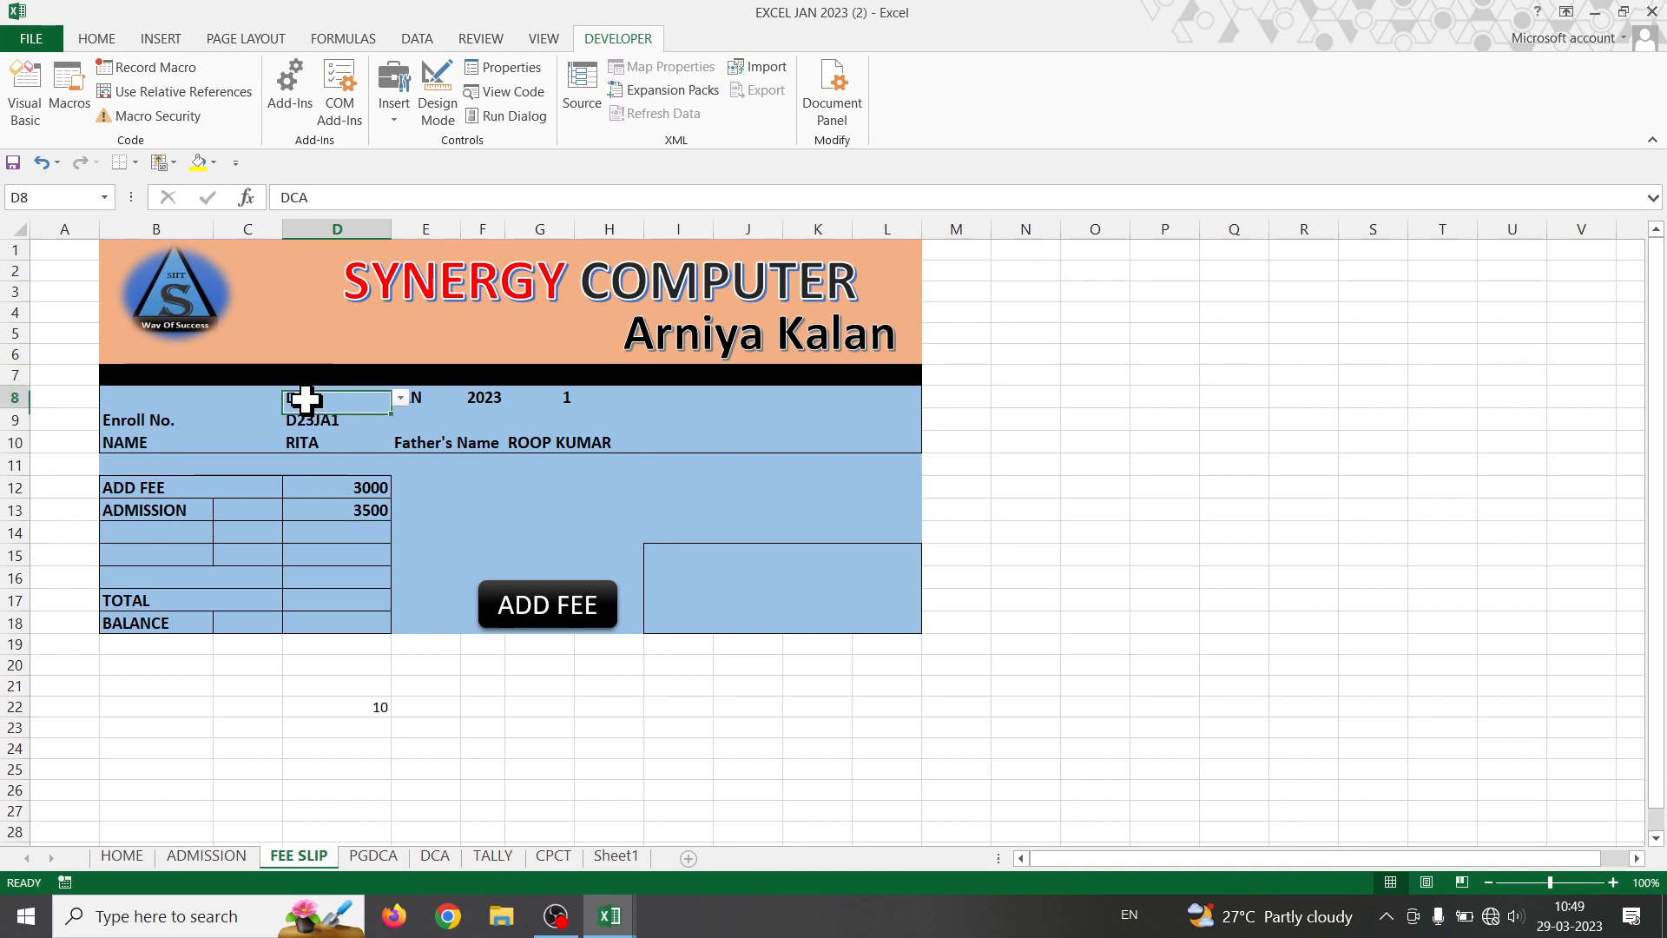
pyautogui.click(401, 397)
pyautogui.click(325, 445)
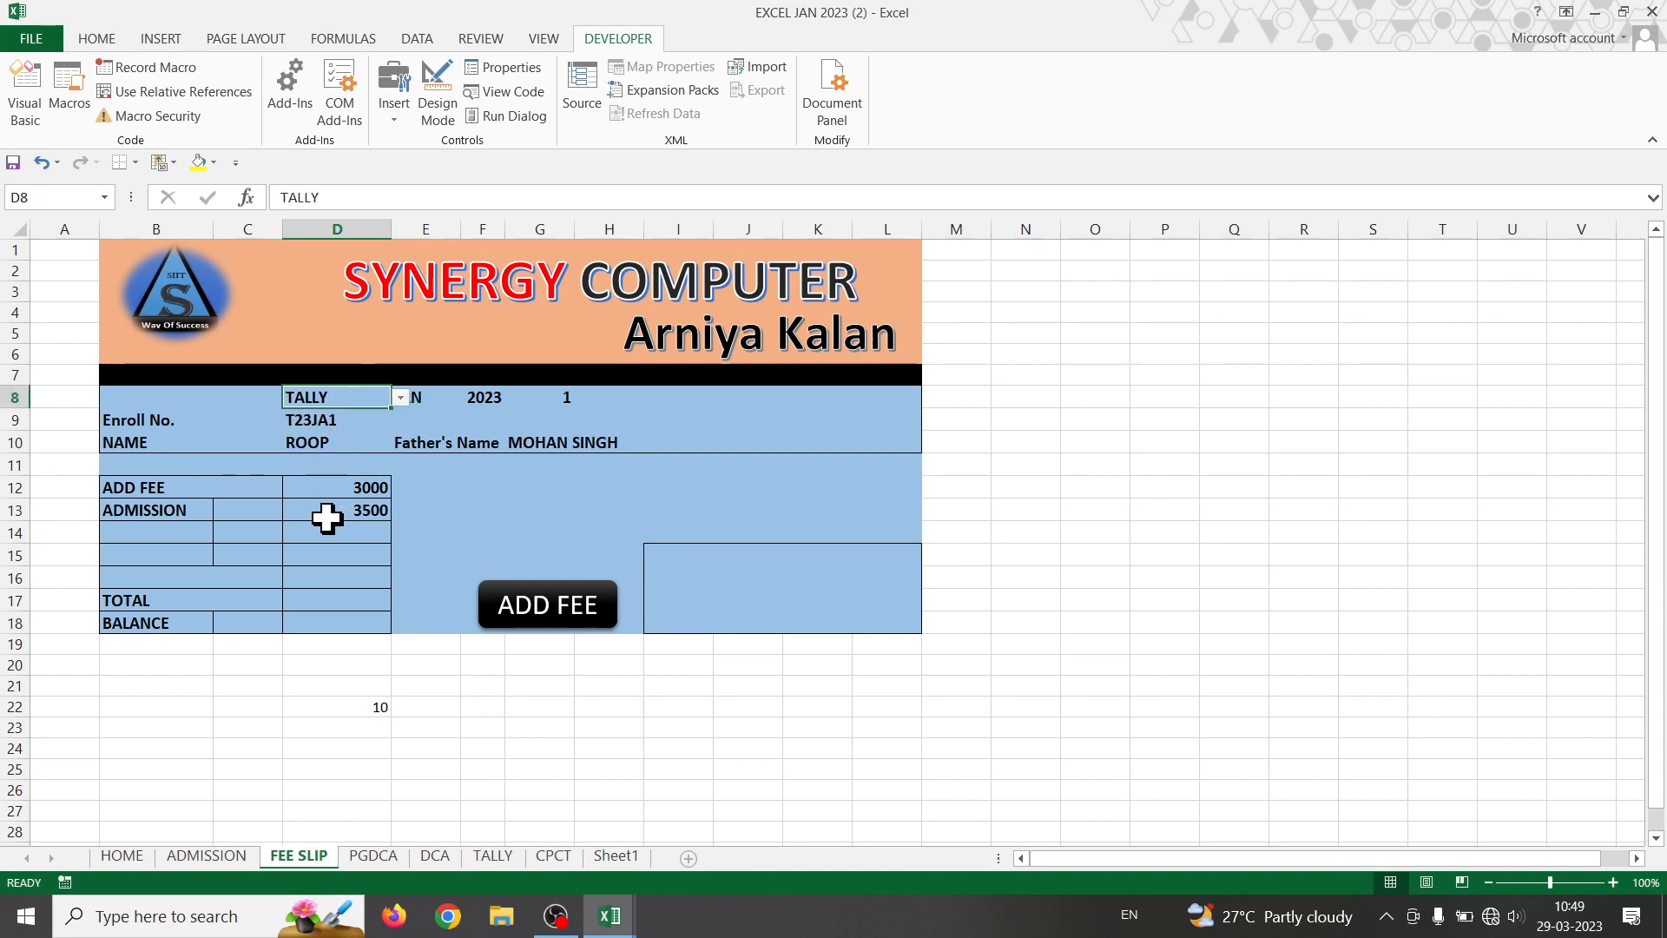
pyautogui.click(178, 512)
pyautogui.click(223, 512)
pyautogui.click(200, 543)
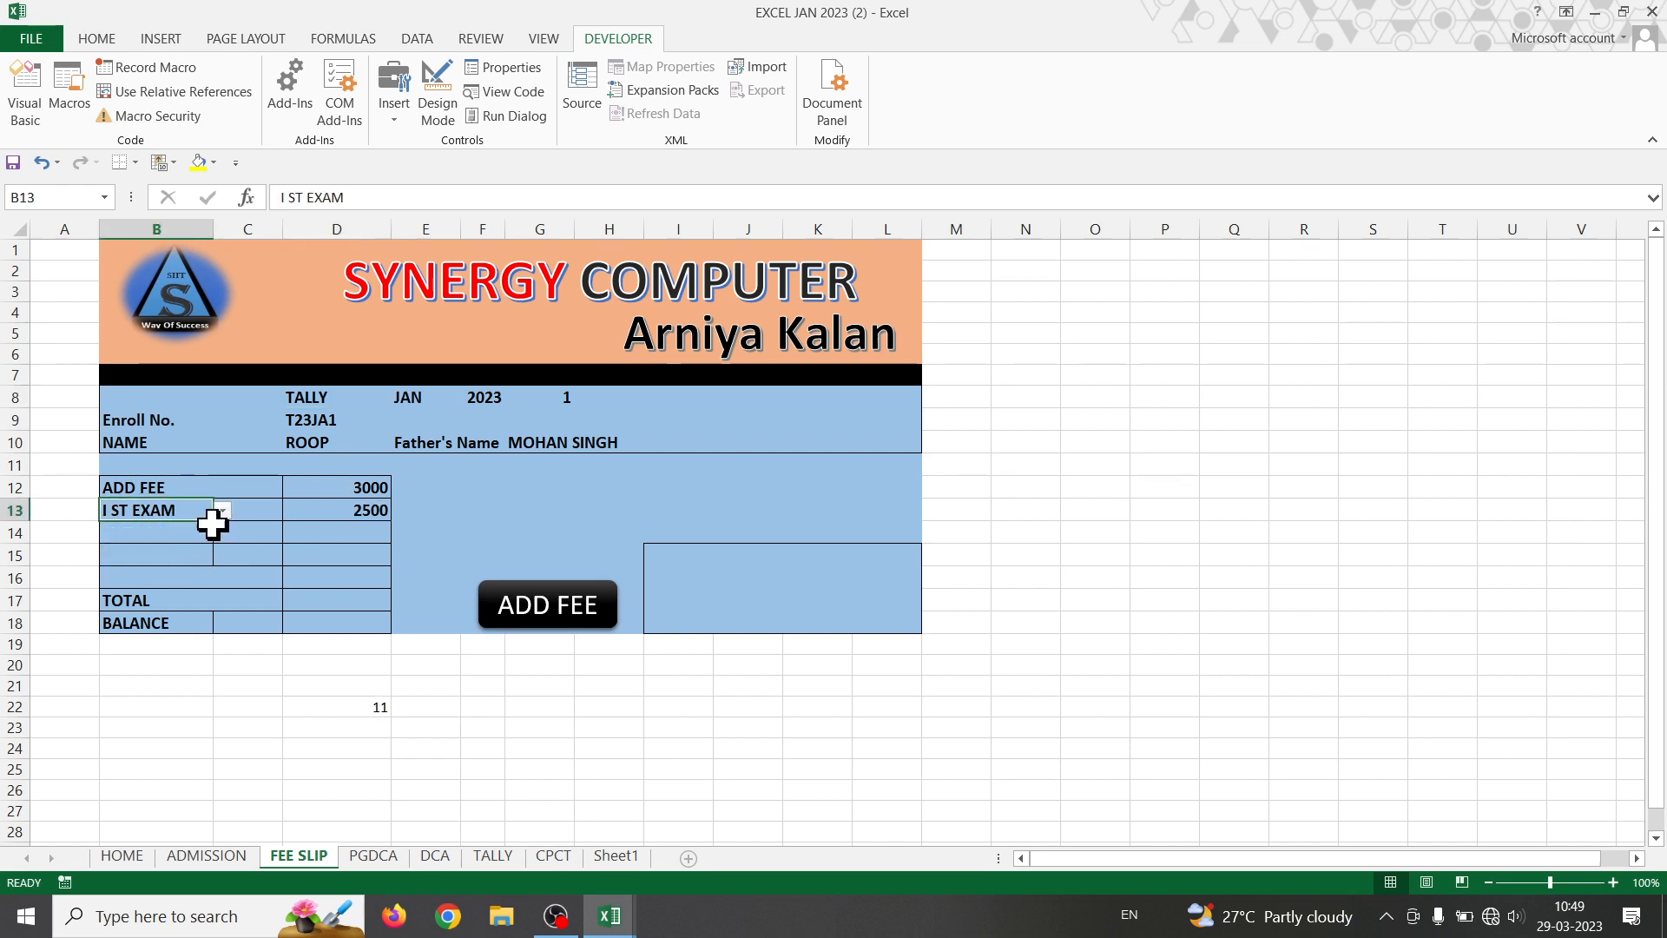
pyautogui.click(223, 511)
pyautogui.click(170, 559)
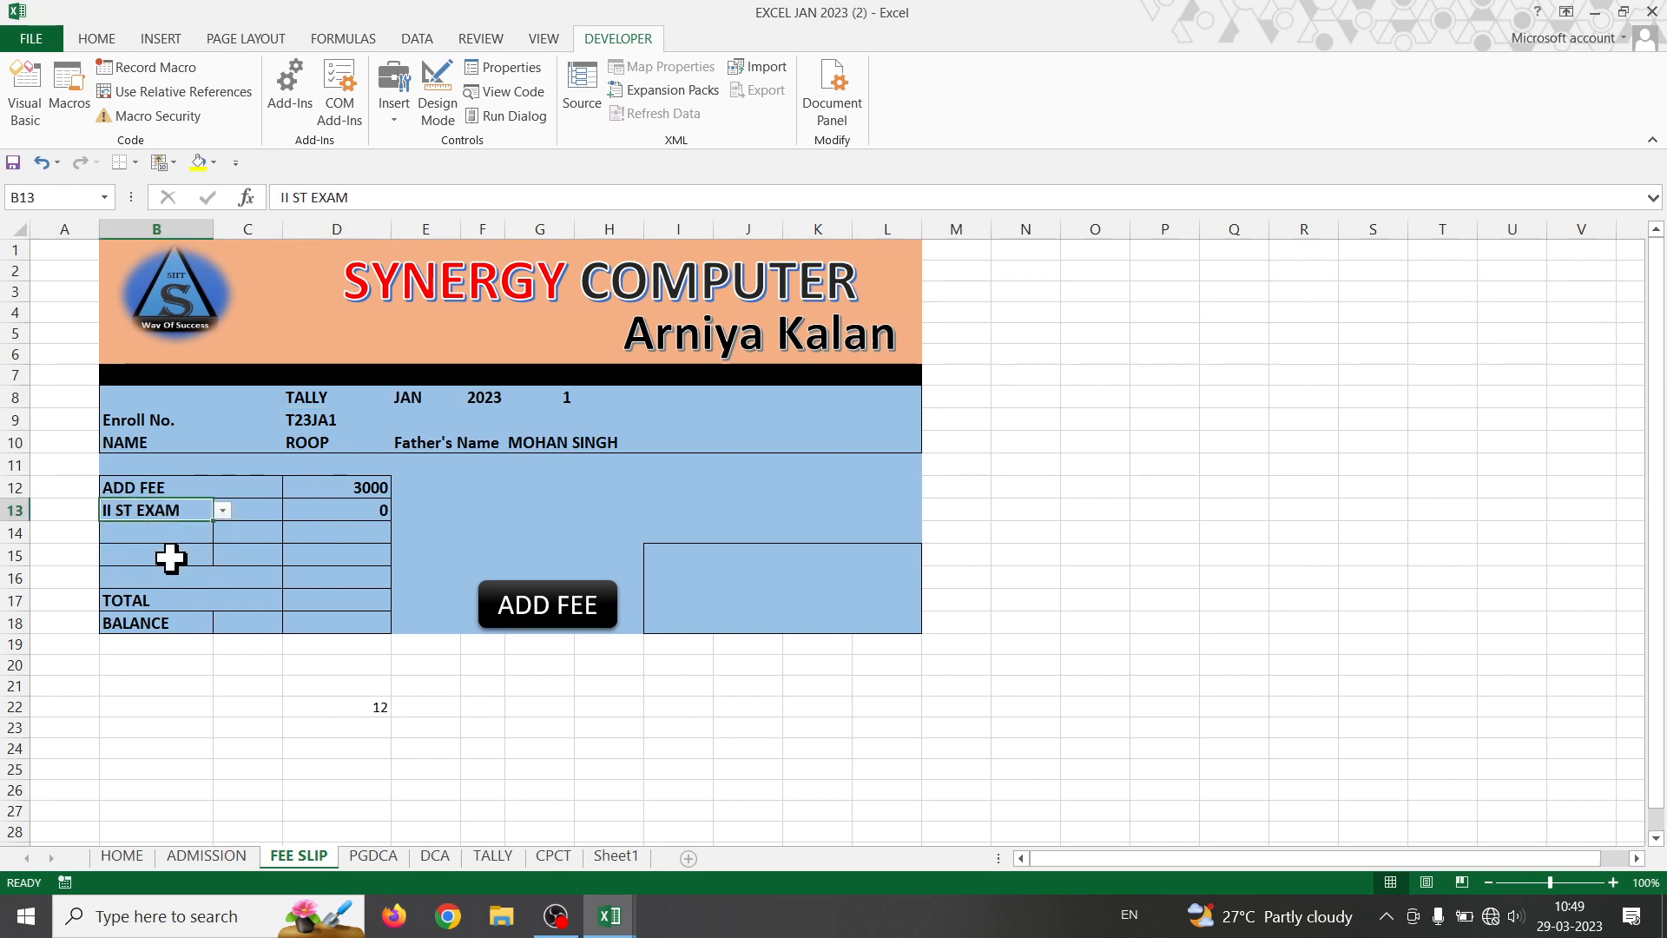
pyautogui.click(223, 512)
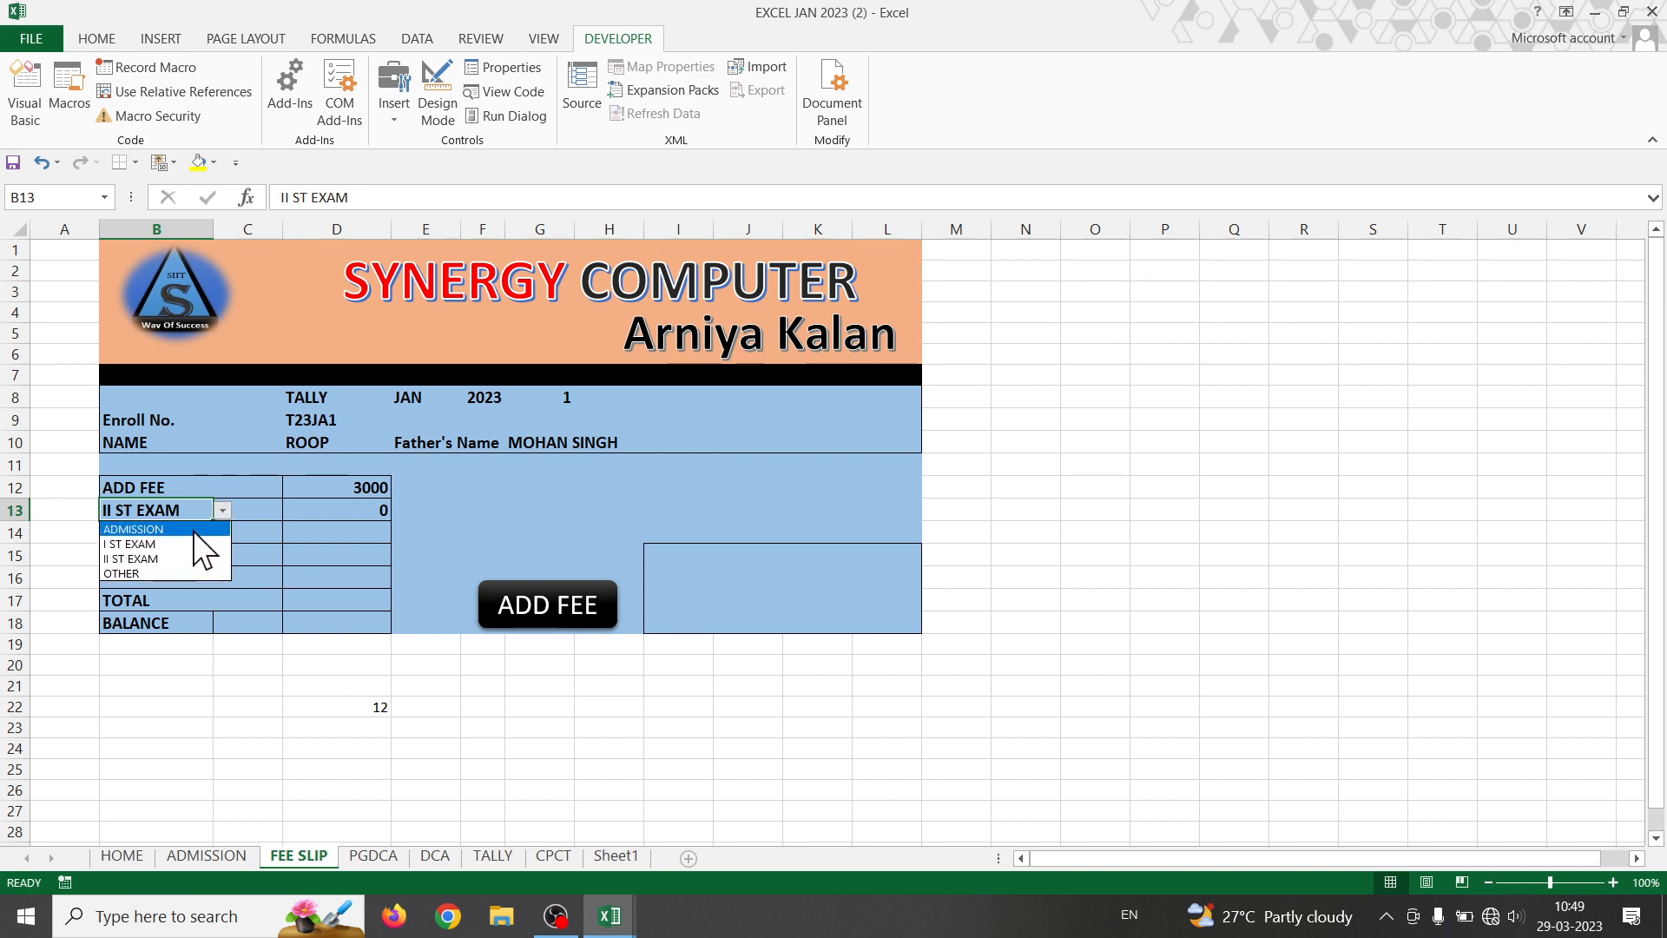
pyautogui.click(191, 529)
# - Set the course to CPCT with fee type I ST EXAM (2500), then view the DCA sheet
pyautogui.click(328, 398)
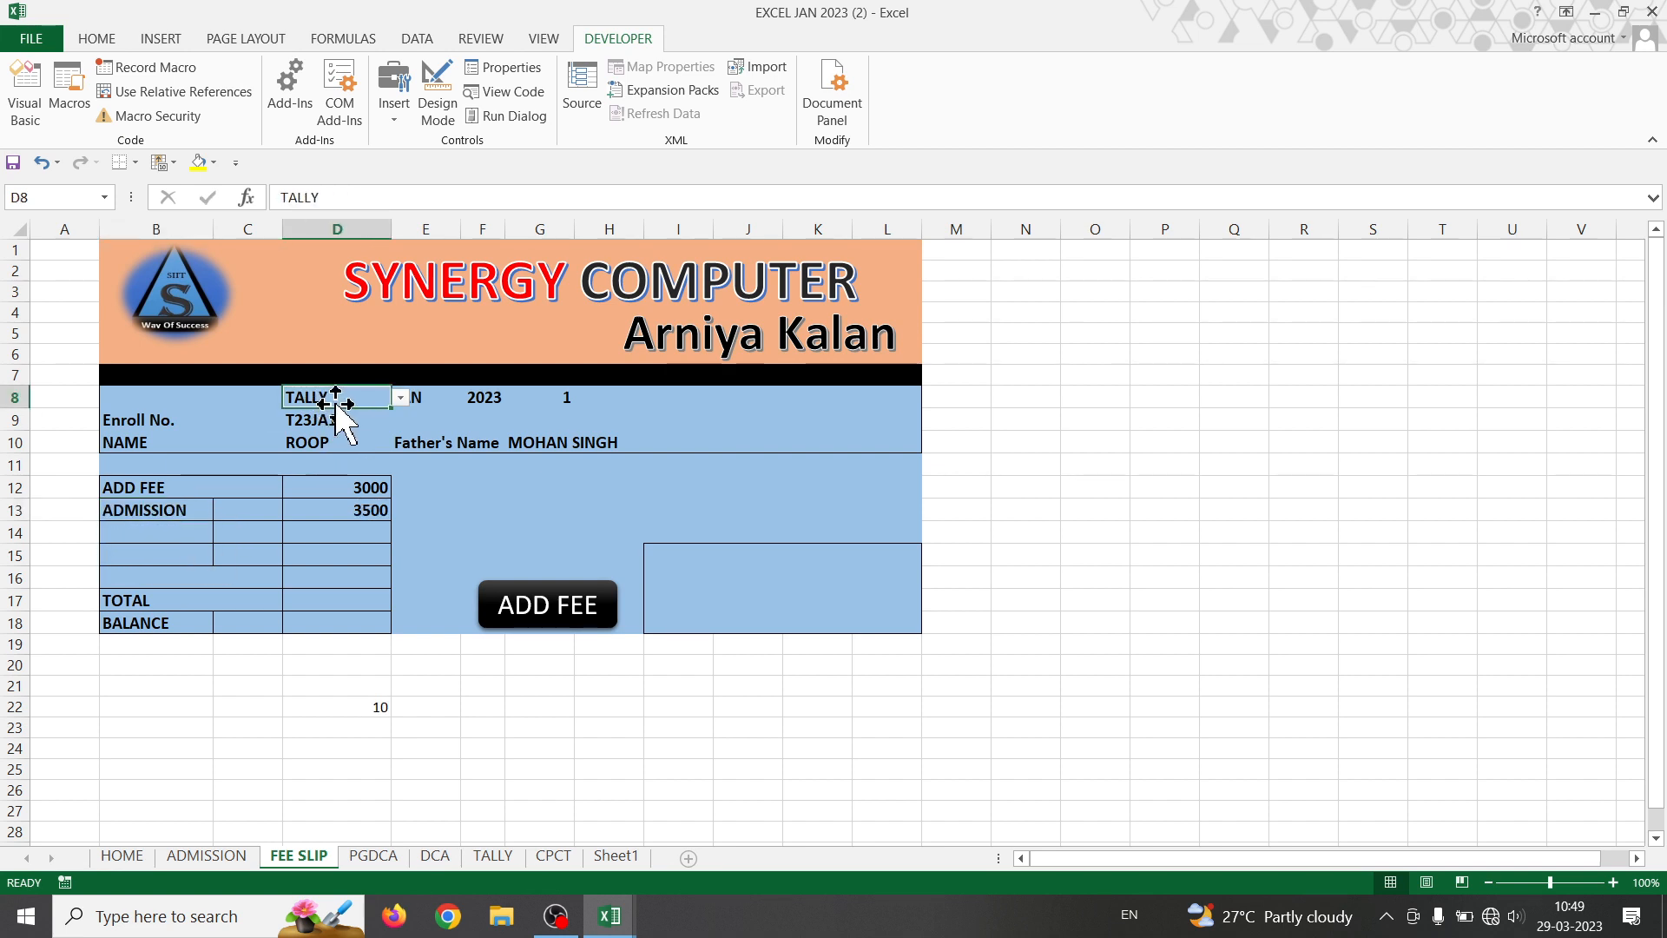
pyautogui.click(400, 398)
pyautogui.click(328, 465)
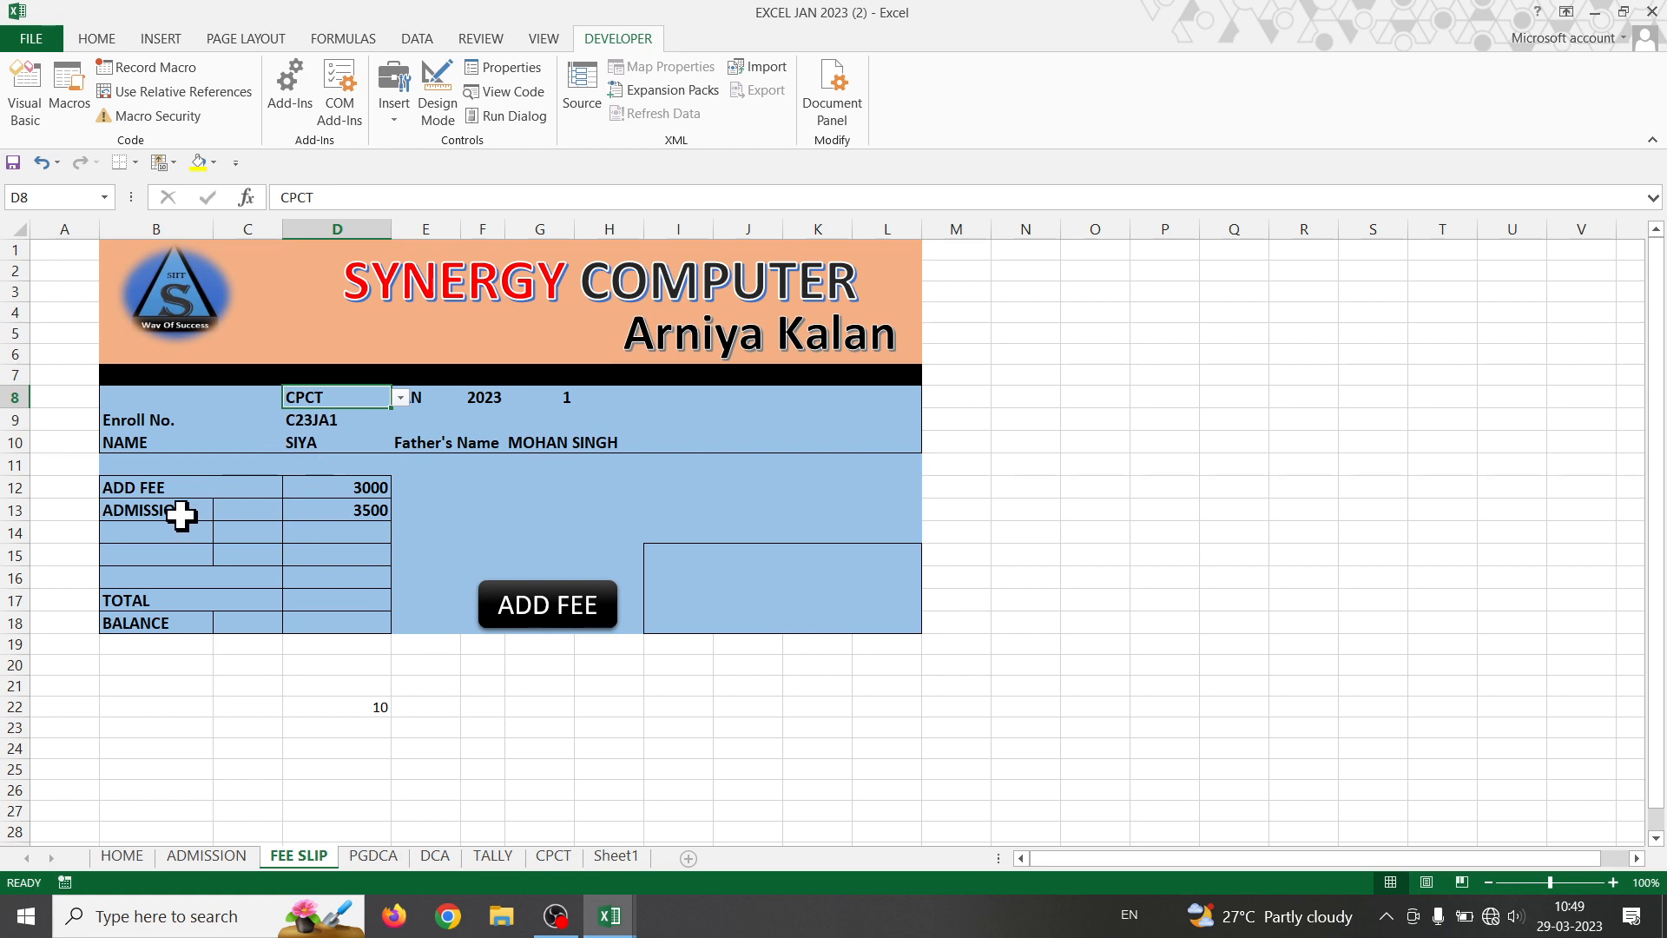
pyautogui.click(218, 520)
pyautogui.click(222, 514)
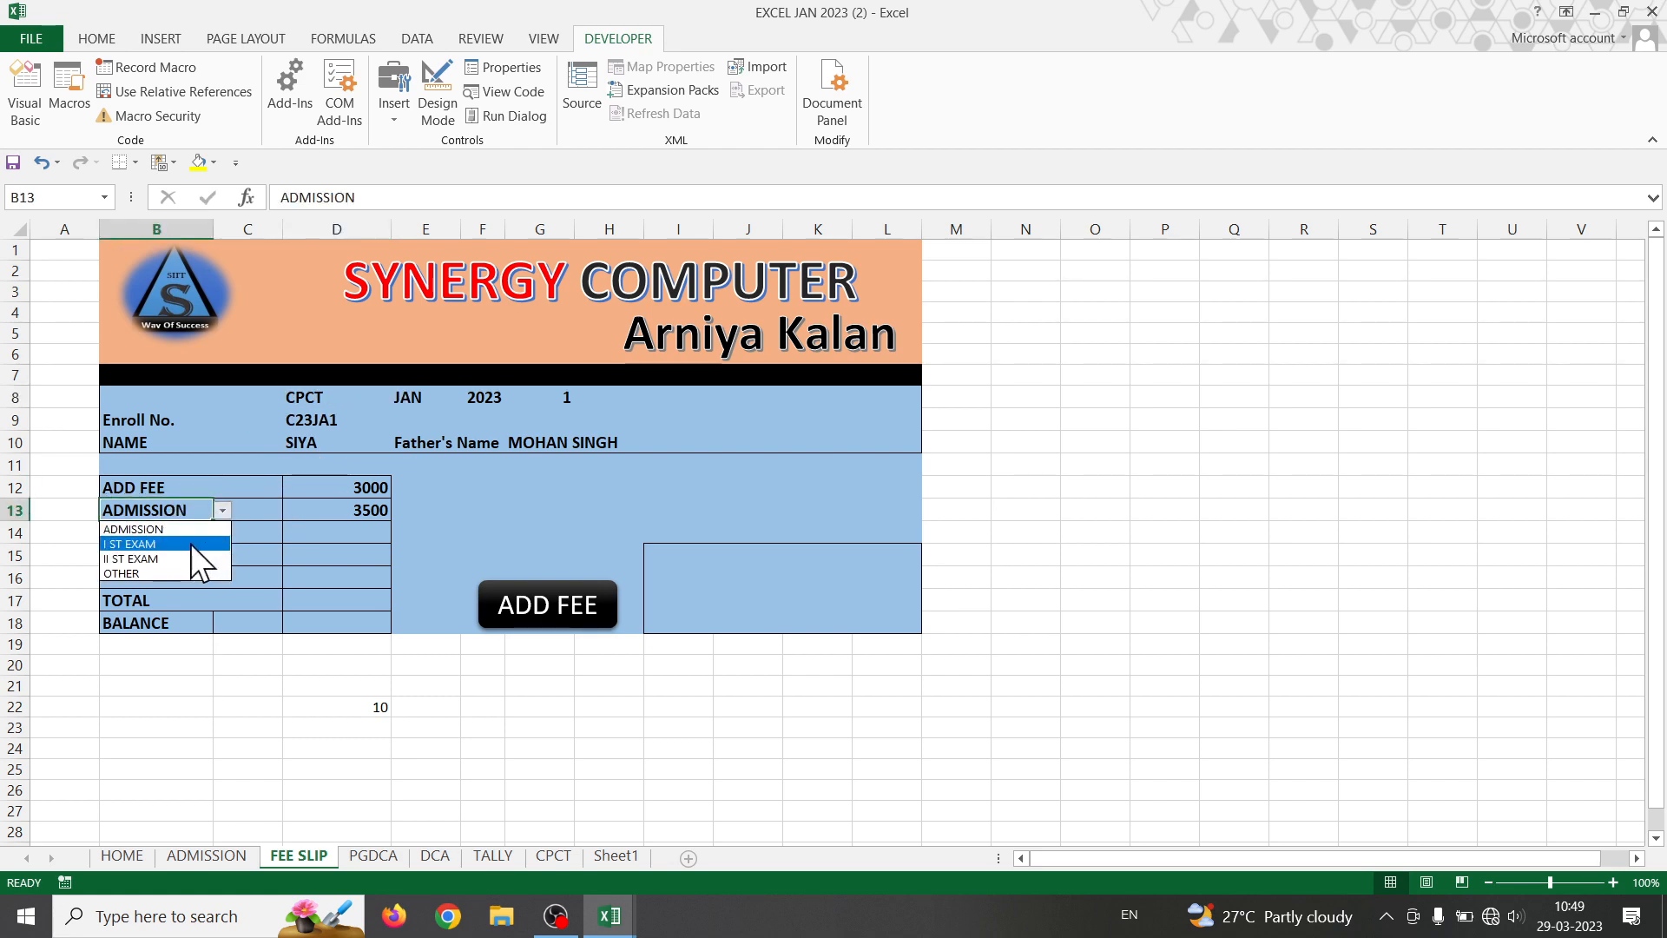
pyautogui.click(190, 544)
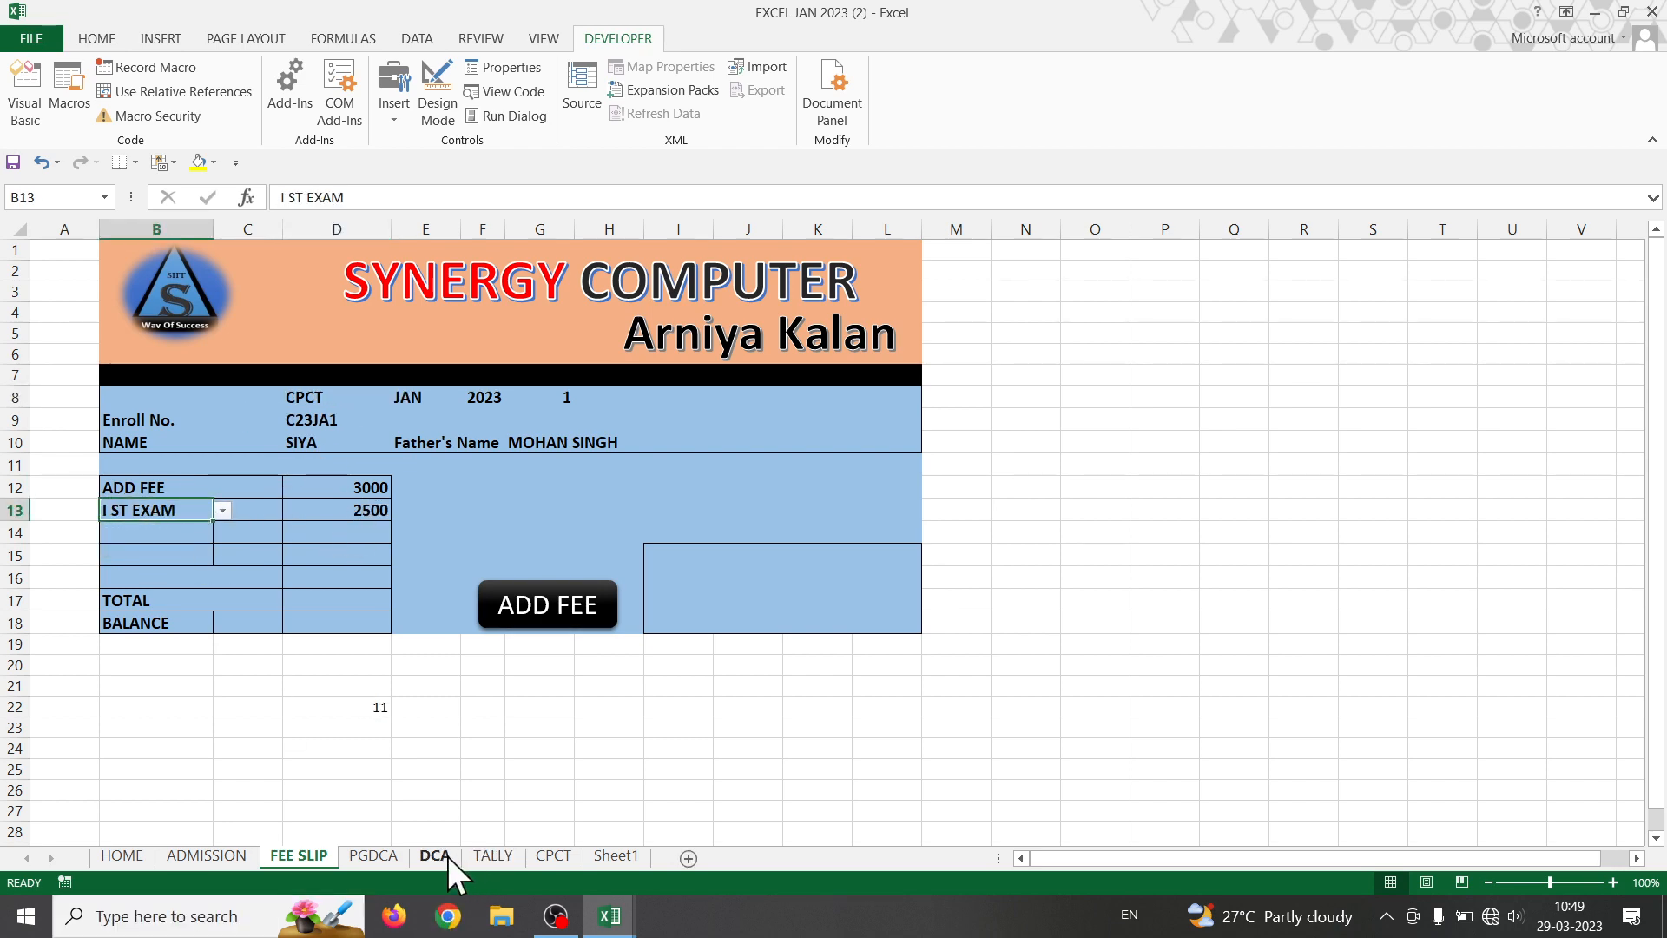
pyautogui.click(446, 856)
# - After checking TALLY, enter the CPCT student's II ST EXAM fee 5000 and OTHER fee 2000
pyautogui.moveTo(1113, 858); pyautogui.dragTo(1332, 826)
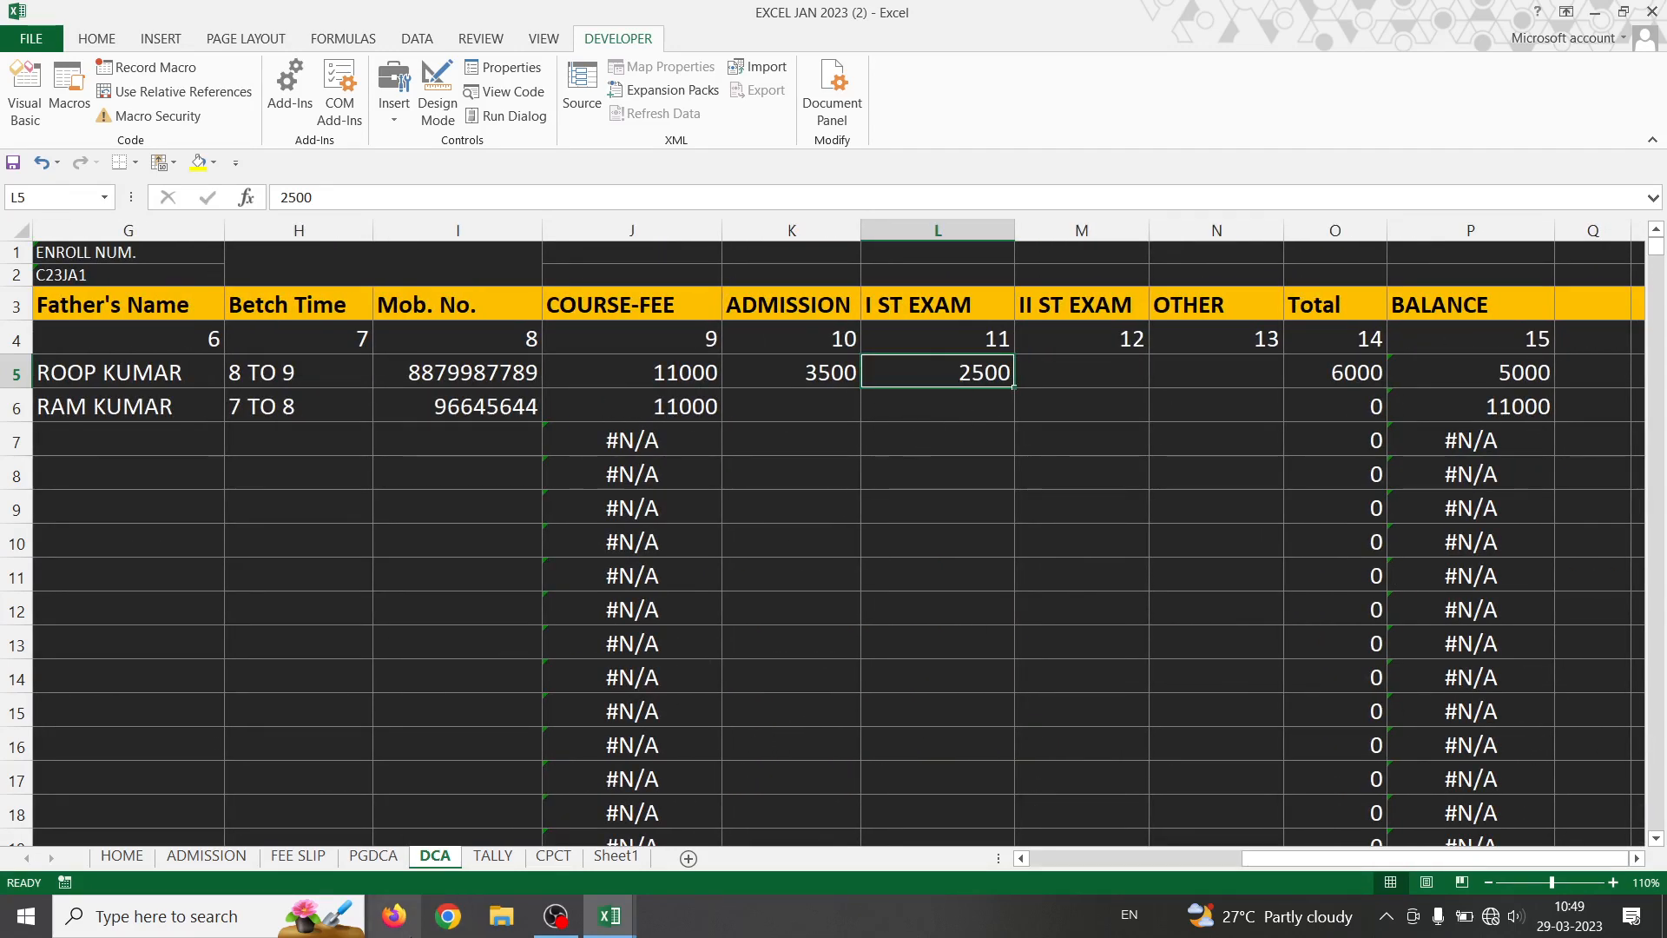
pyautogui.click(495, 857)
pyautogui.moveTo(1127, 855); pyautogui.dragTo(1318, 841)
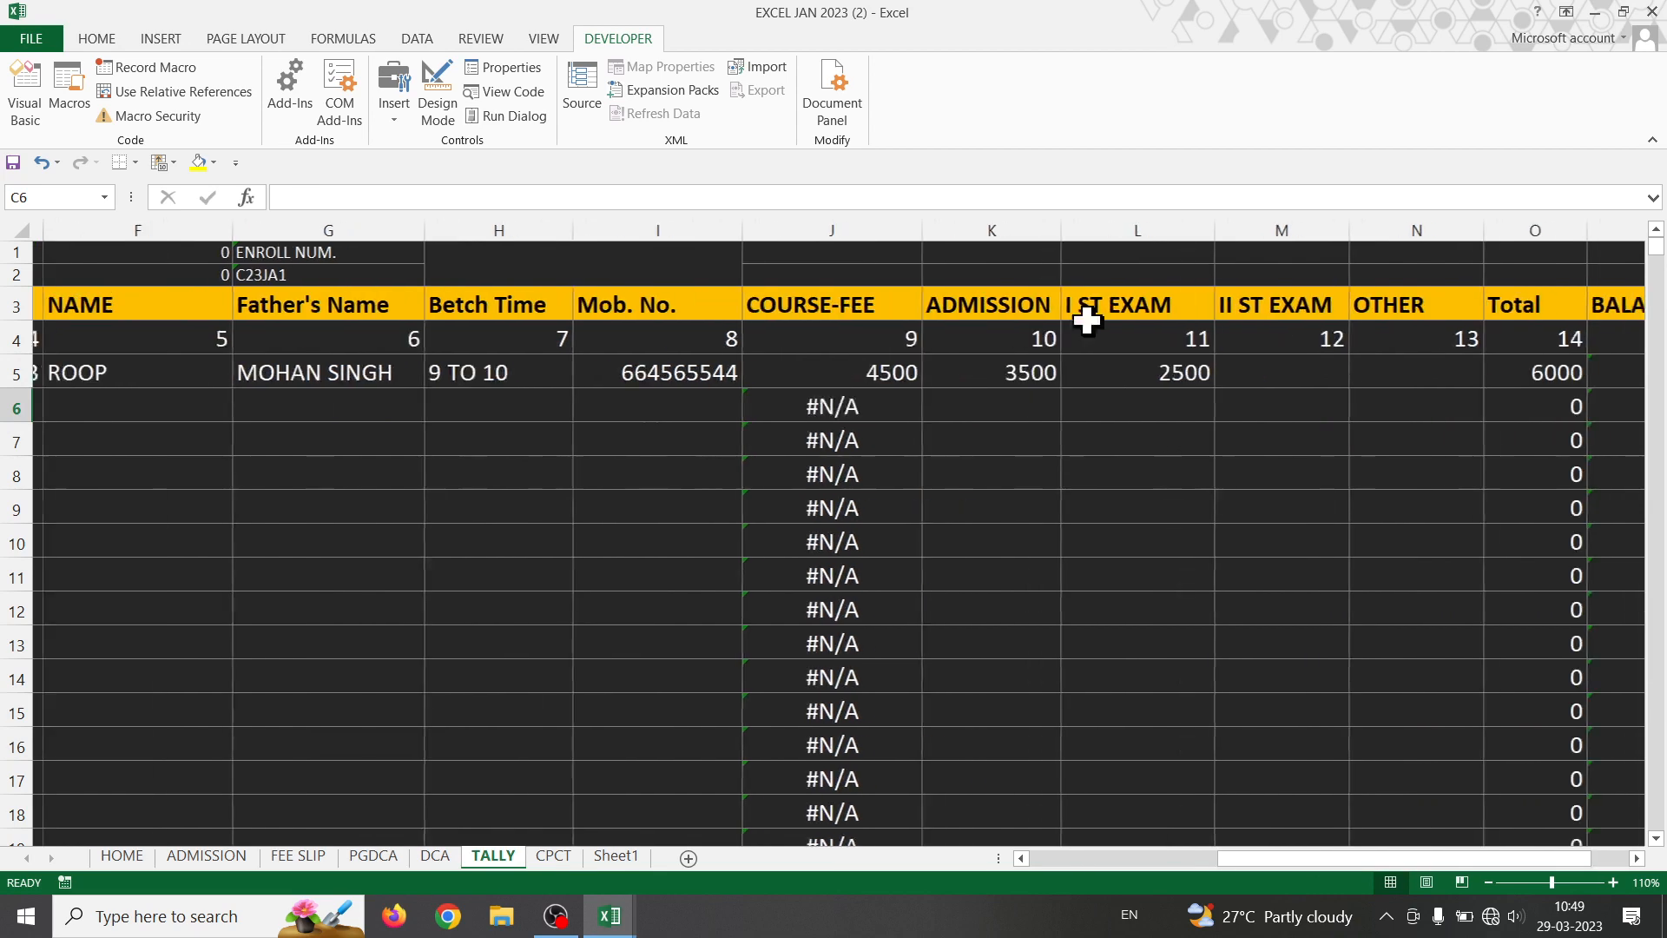
pyautogui.click(552, 856)
pyautogui.moveTo(1082, 860); pyautogui.dragTo(1352, 843)
pyautogui.click(1089, 376)
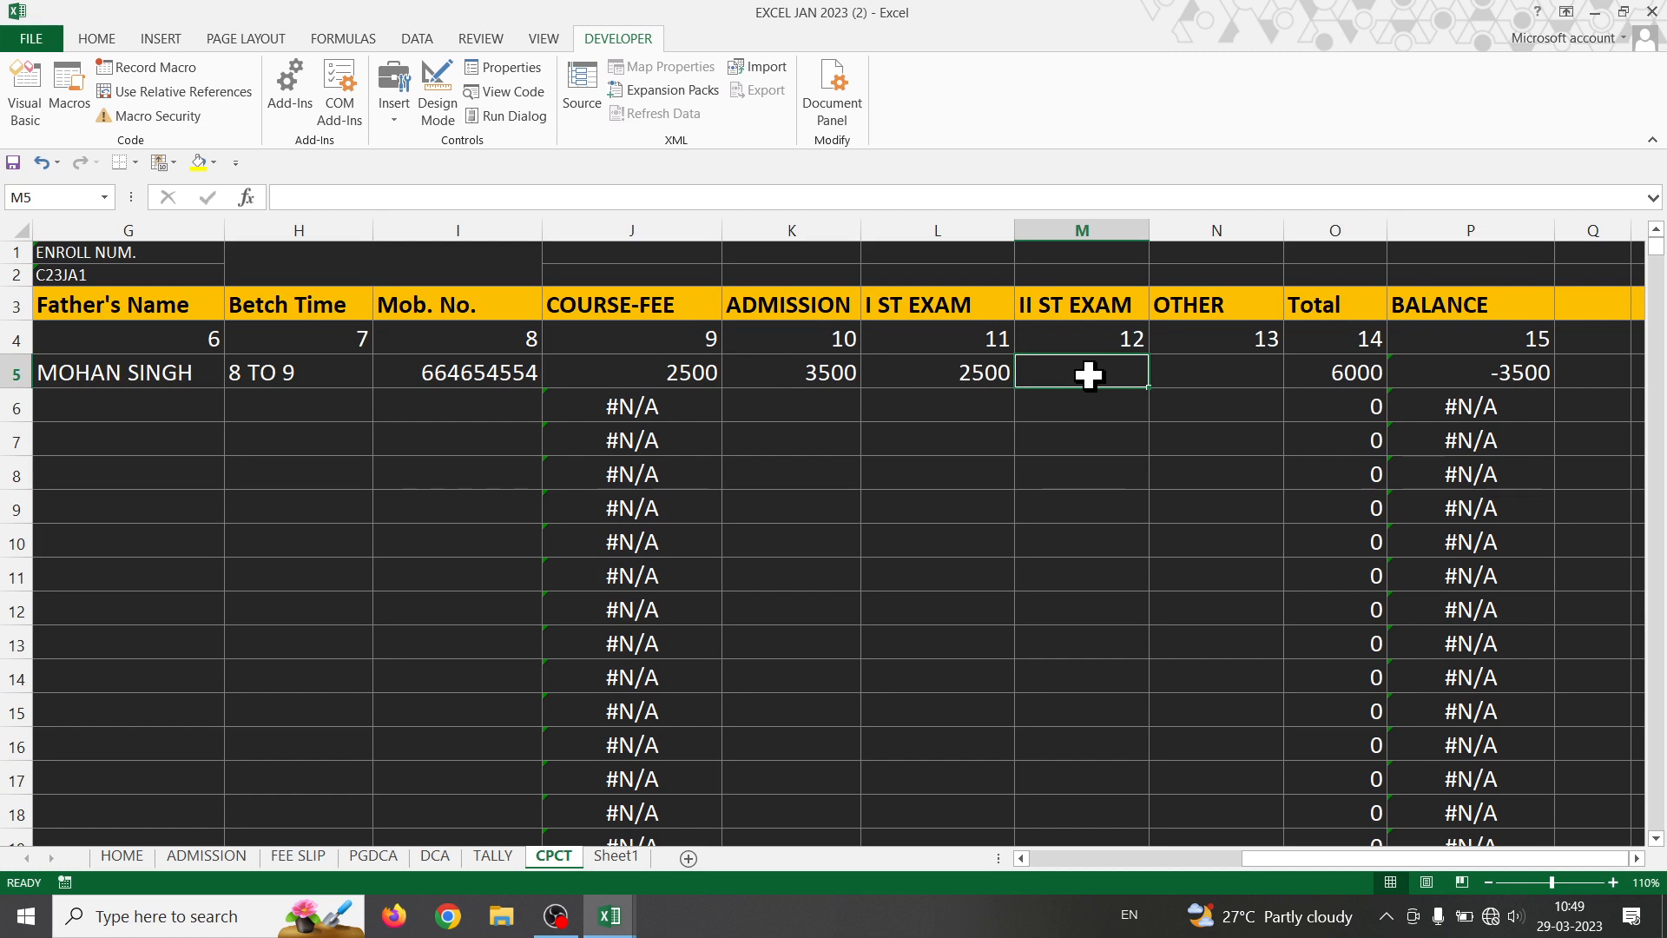
pyautogui.write('5000')
pyautogui.press('Tab')
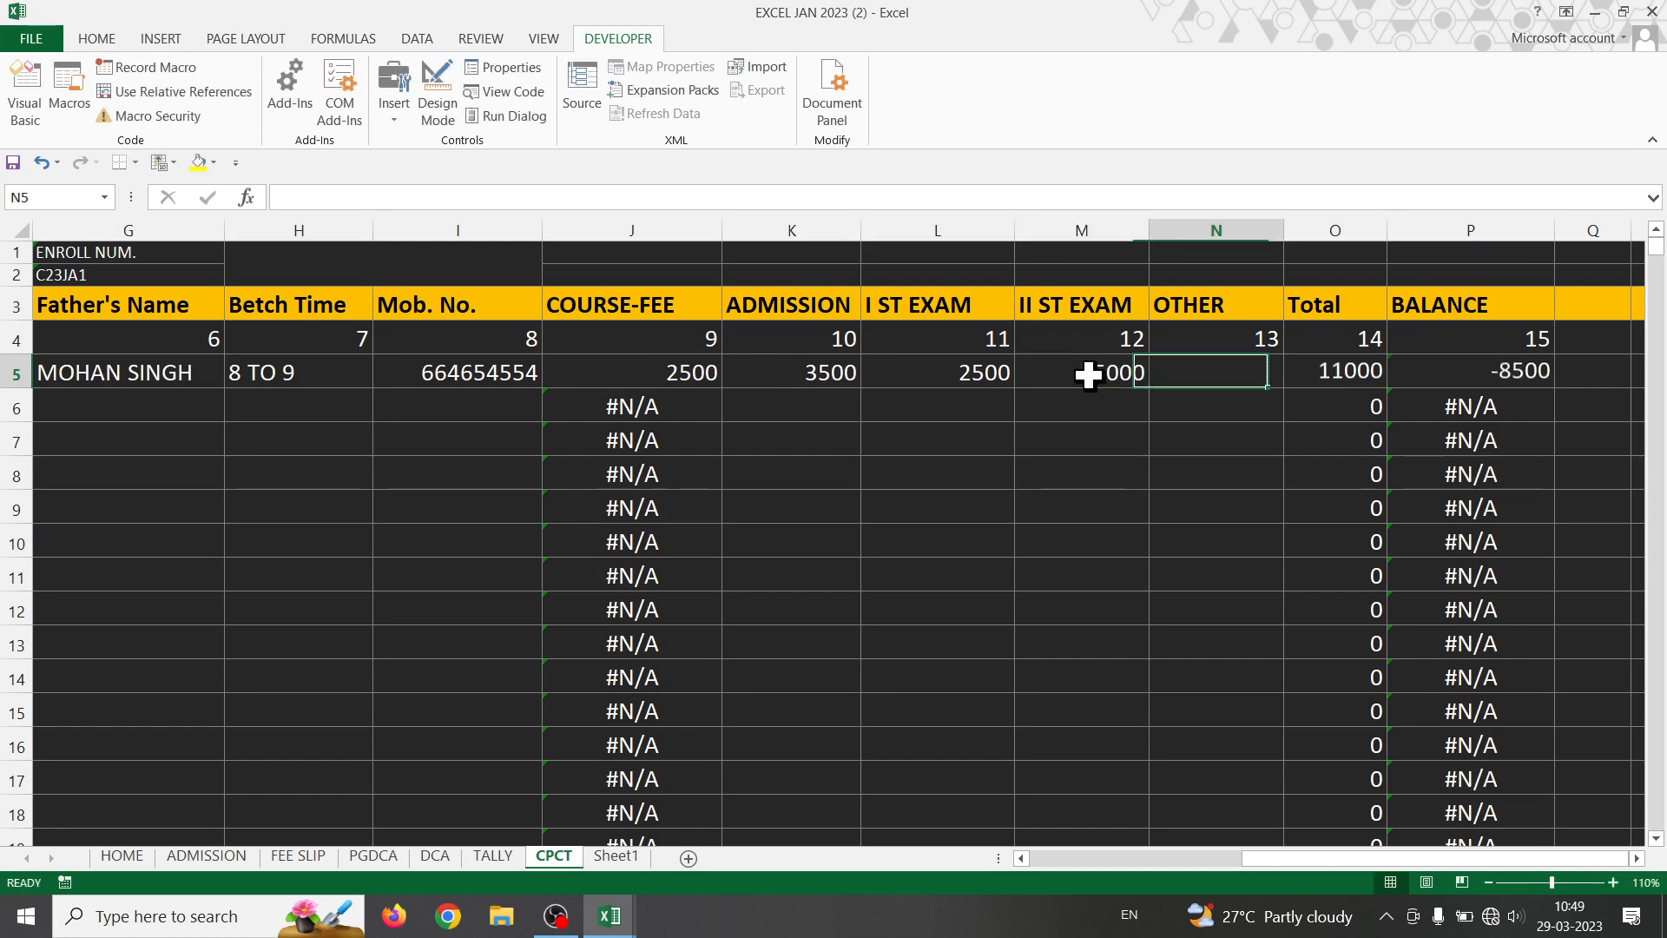
pyautogui.write('2000')
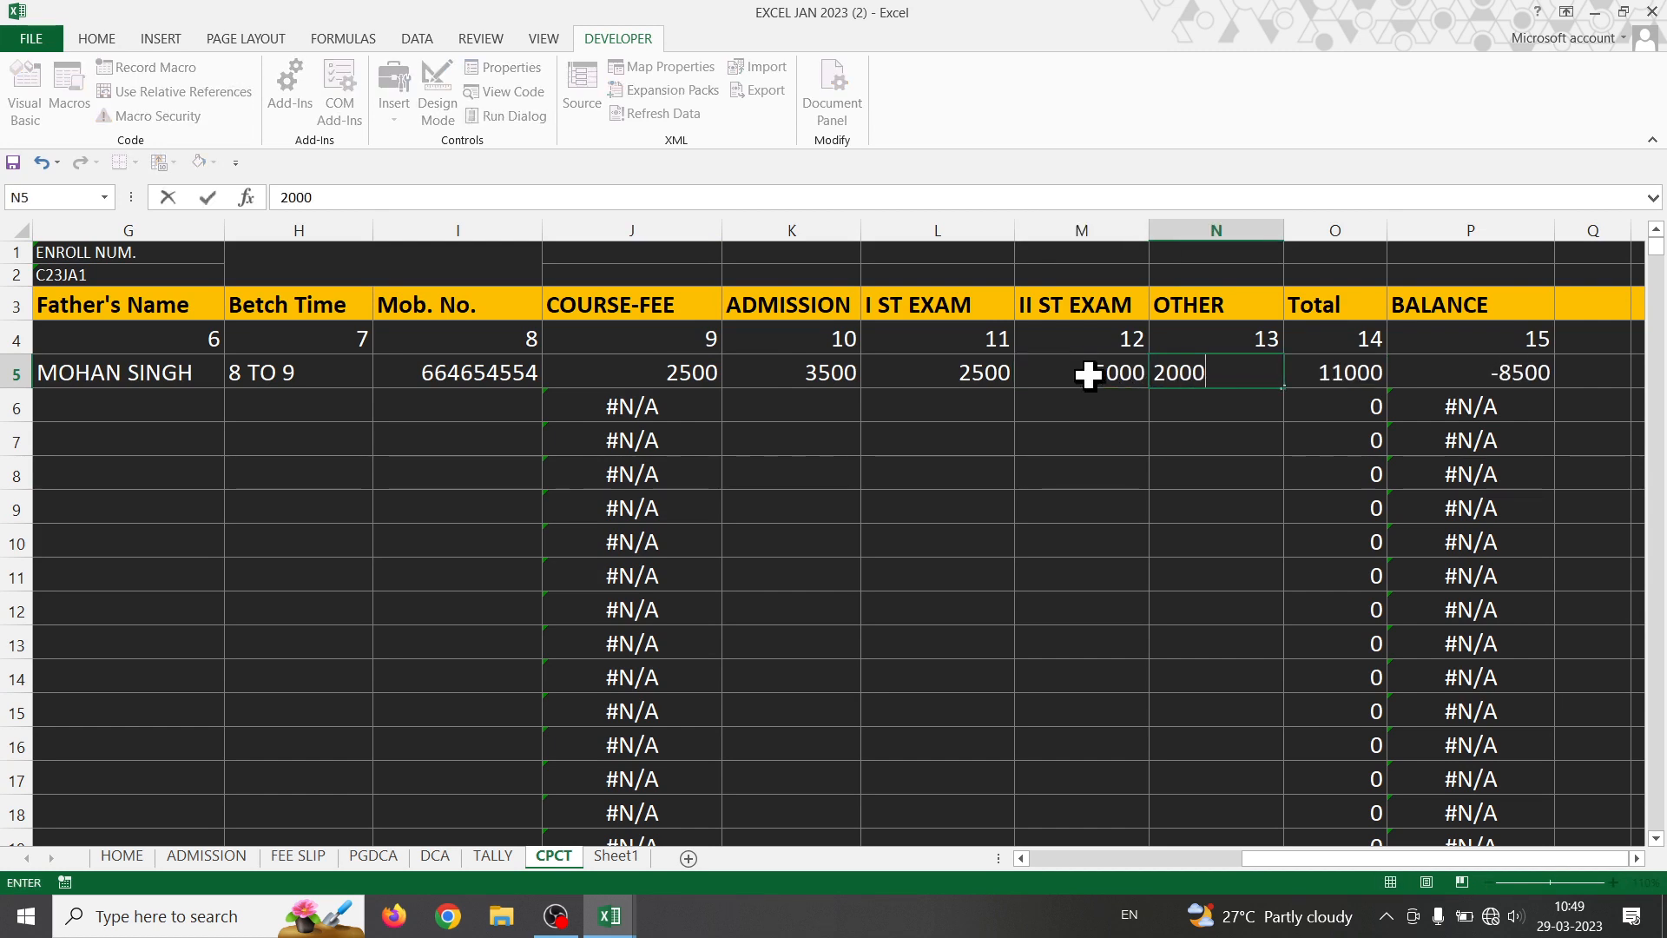
pyautogui.click(1207, 469)
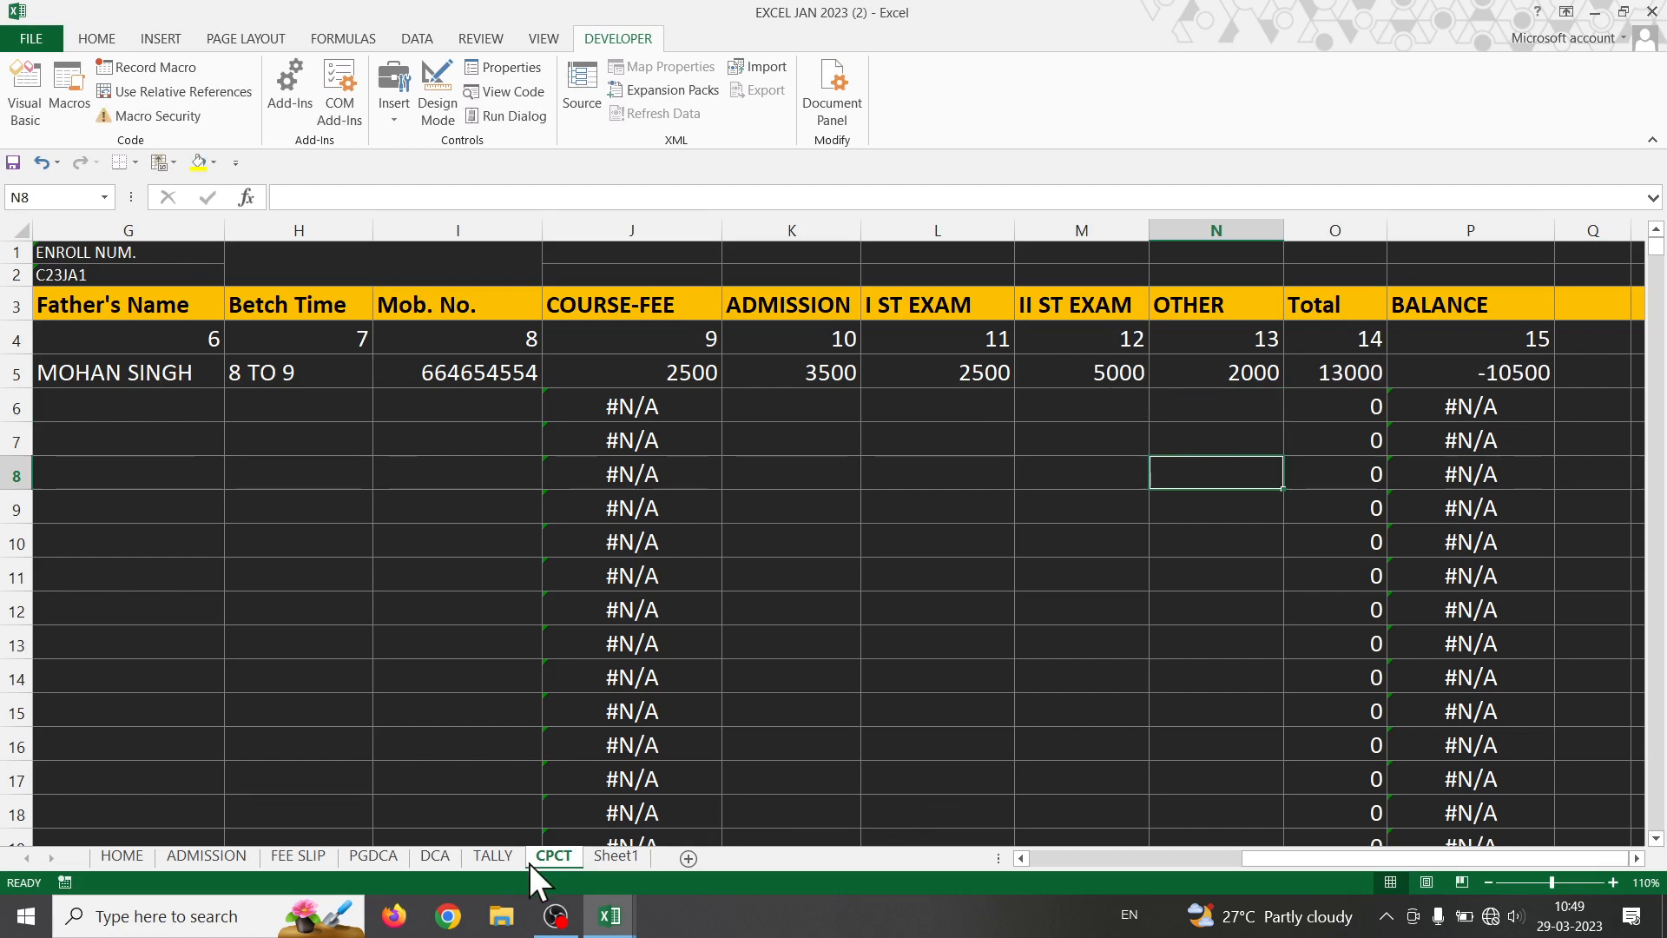
# - On FEE SLIP, try fee types II ST EXAM and then OTHER in B13
pyautogui.click(291, 857)
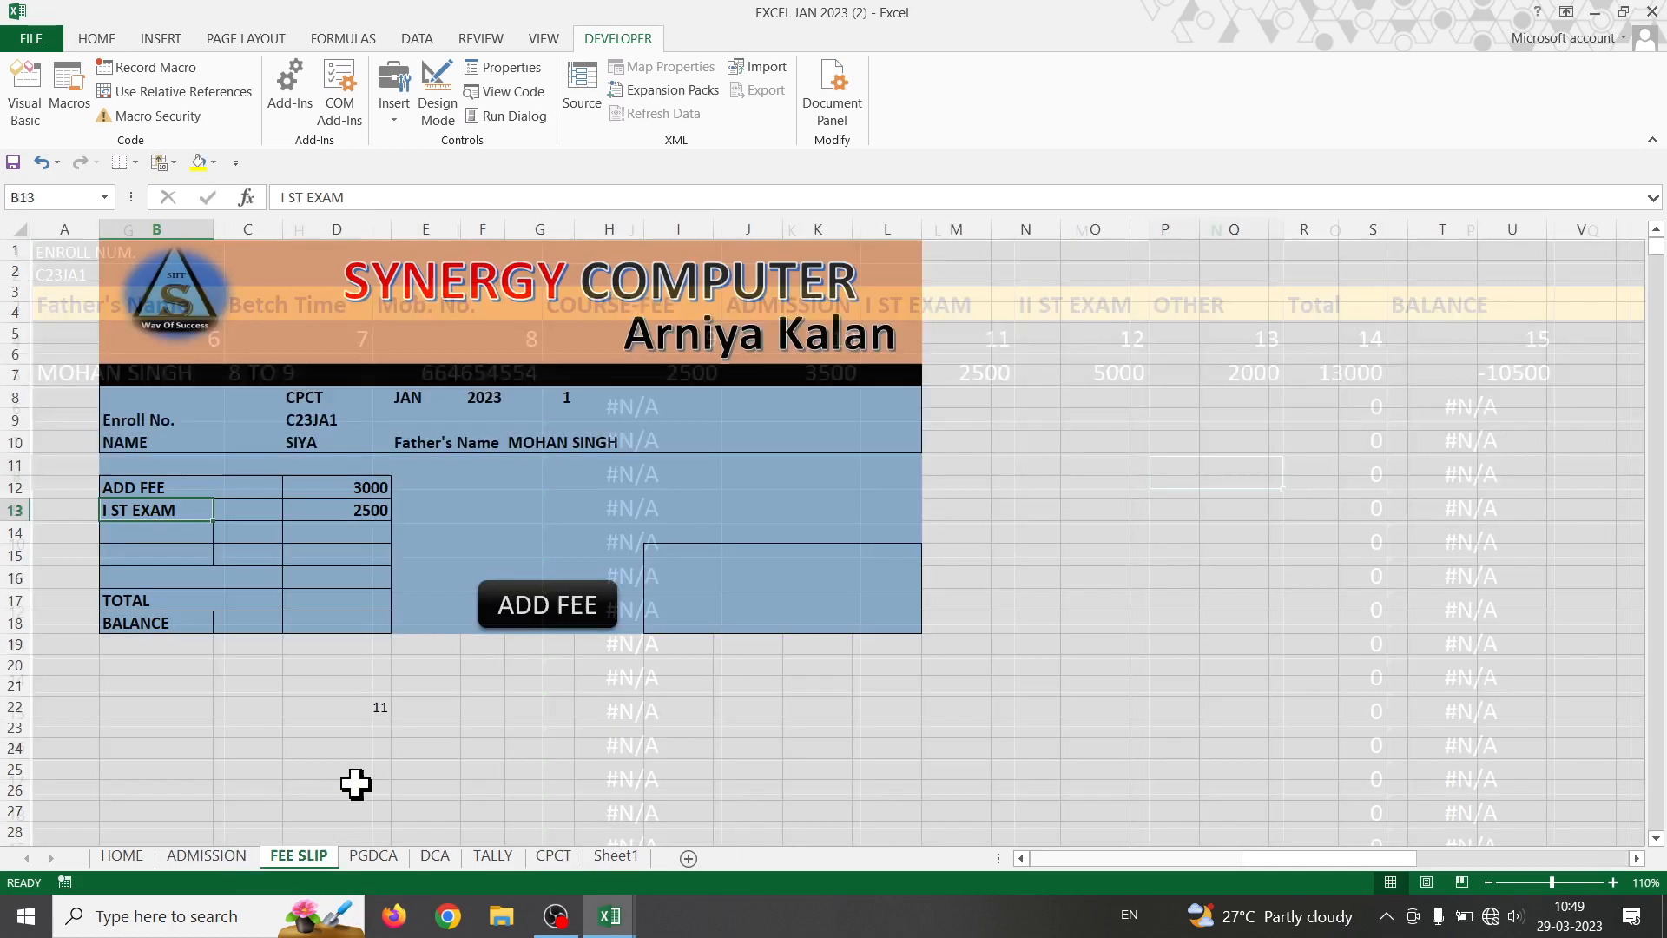
pyautogui.click(223, 512)
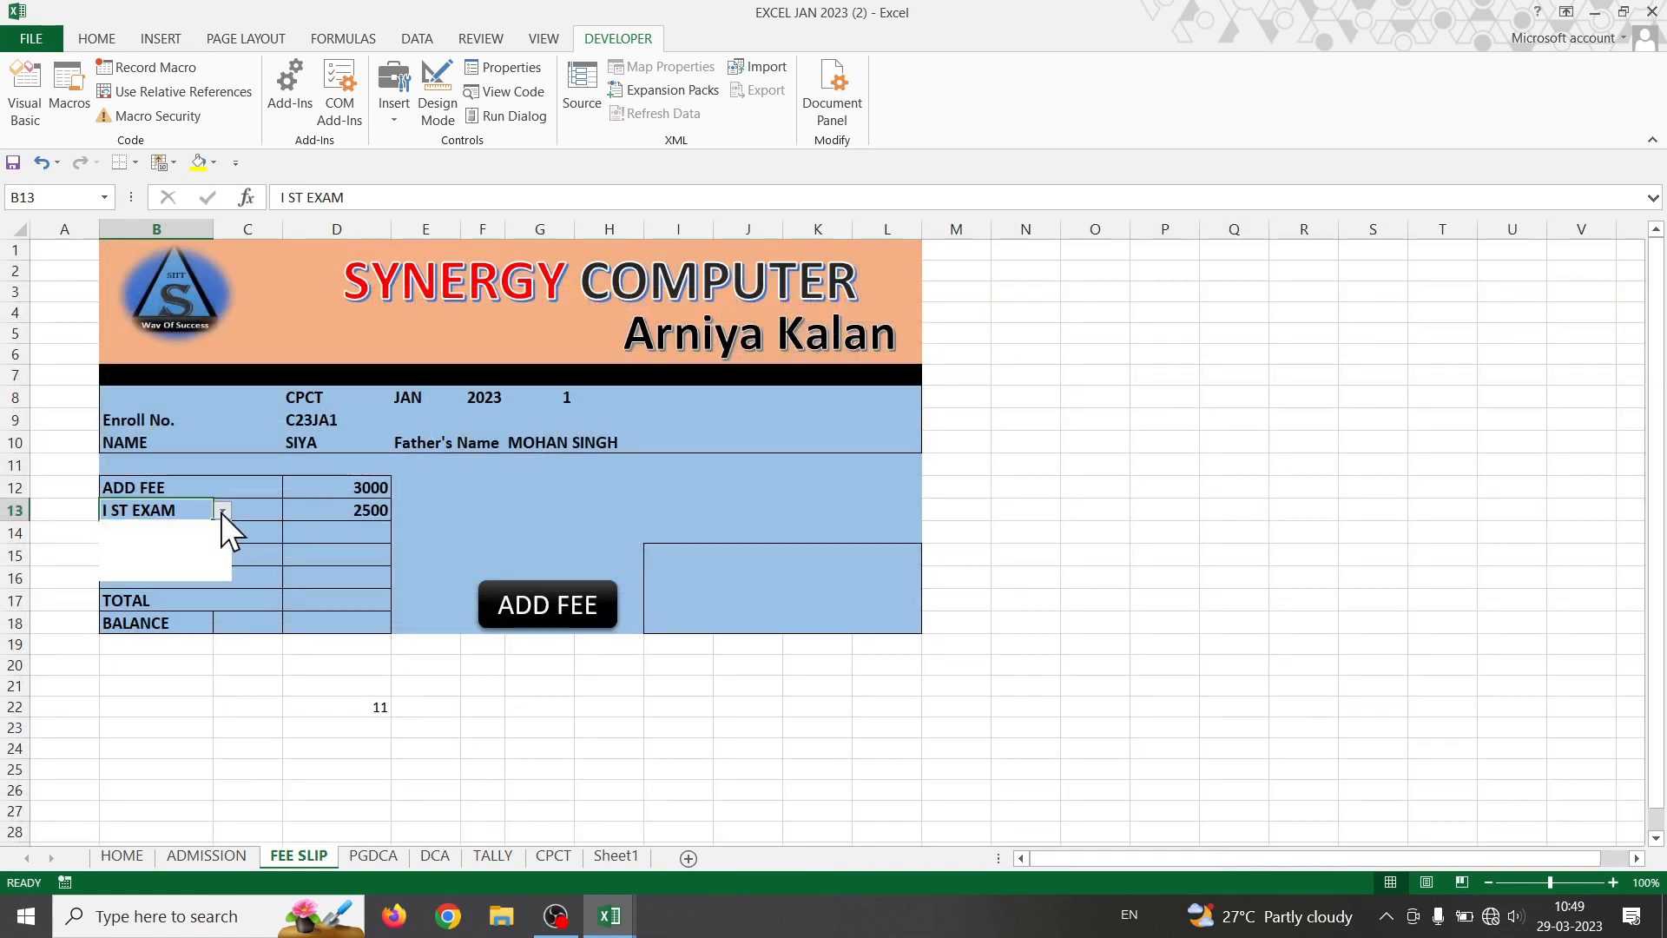
pyautogui.click(174, 560)
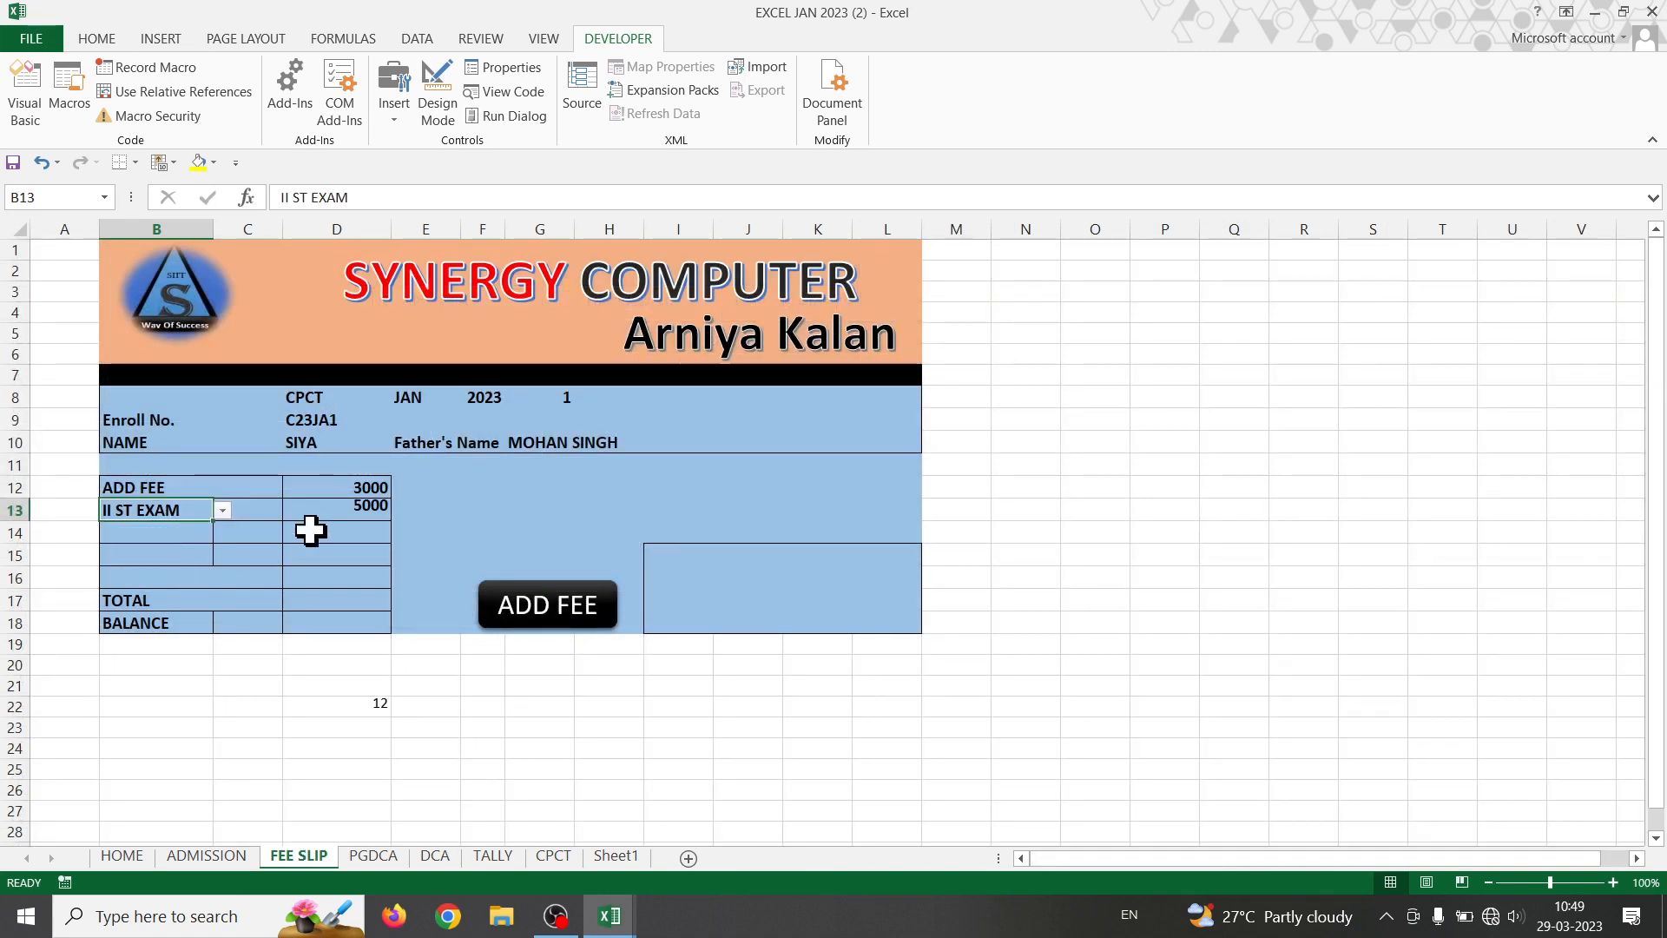
pyautogui.click(222, 510)
pyautogui.click(169, 573)
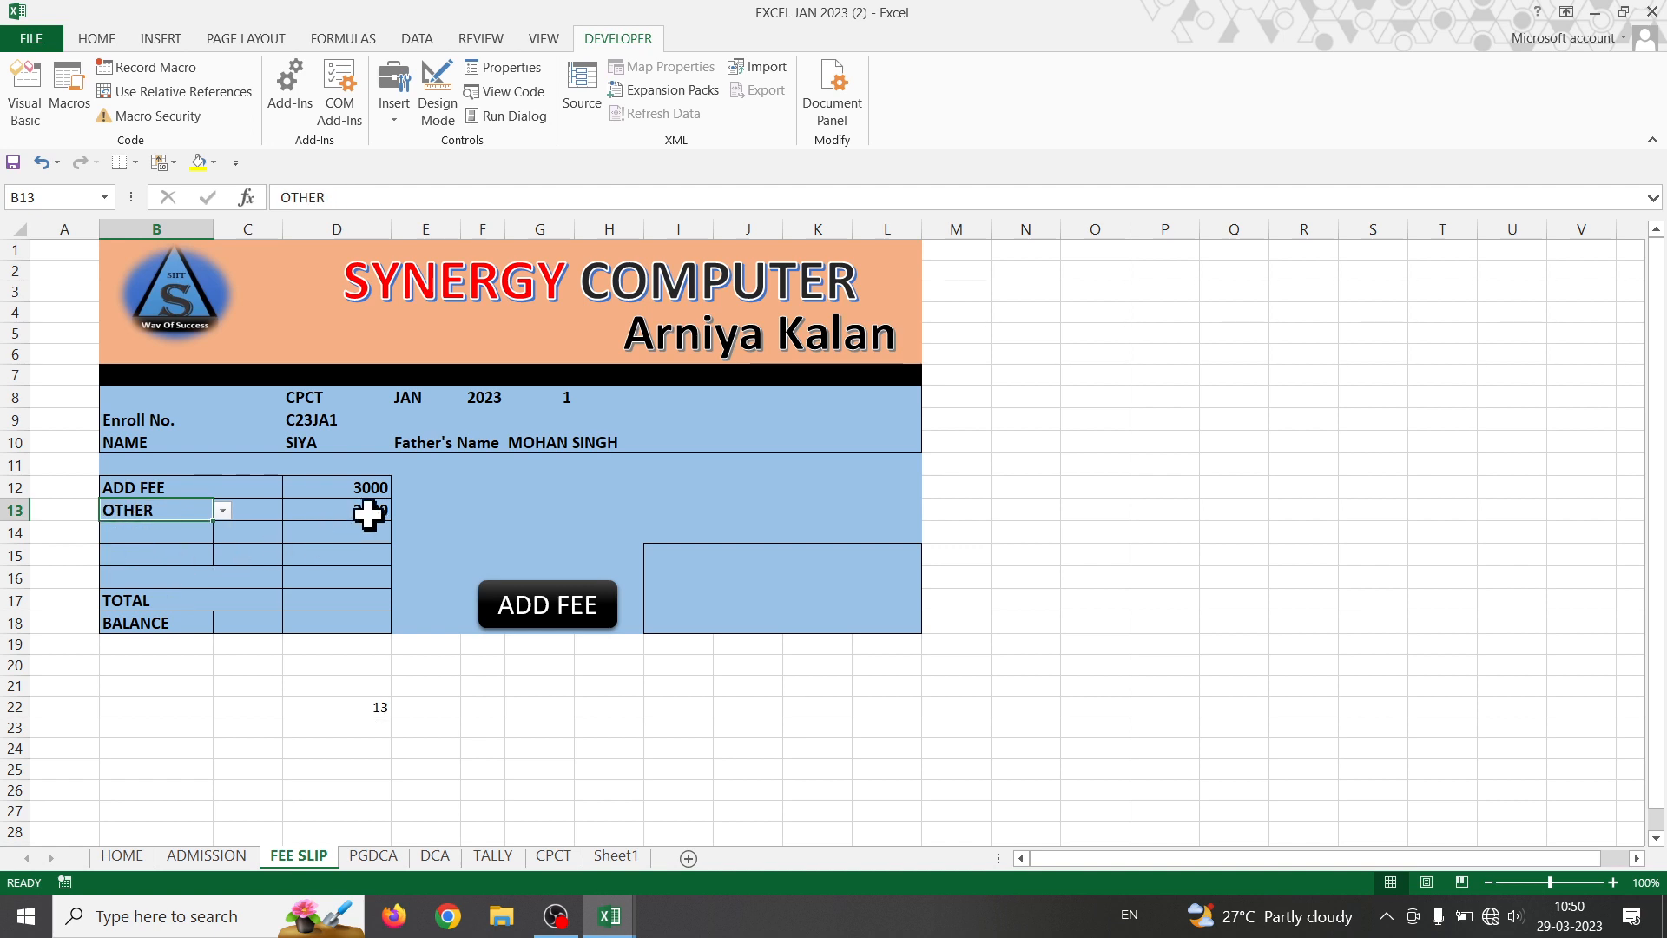
# - Delete the helper formula in D22 and choose ADMISSION as the B13 fee type
pyautogui.click(356, 707)
pyautogui.press('Delete')
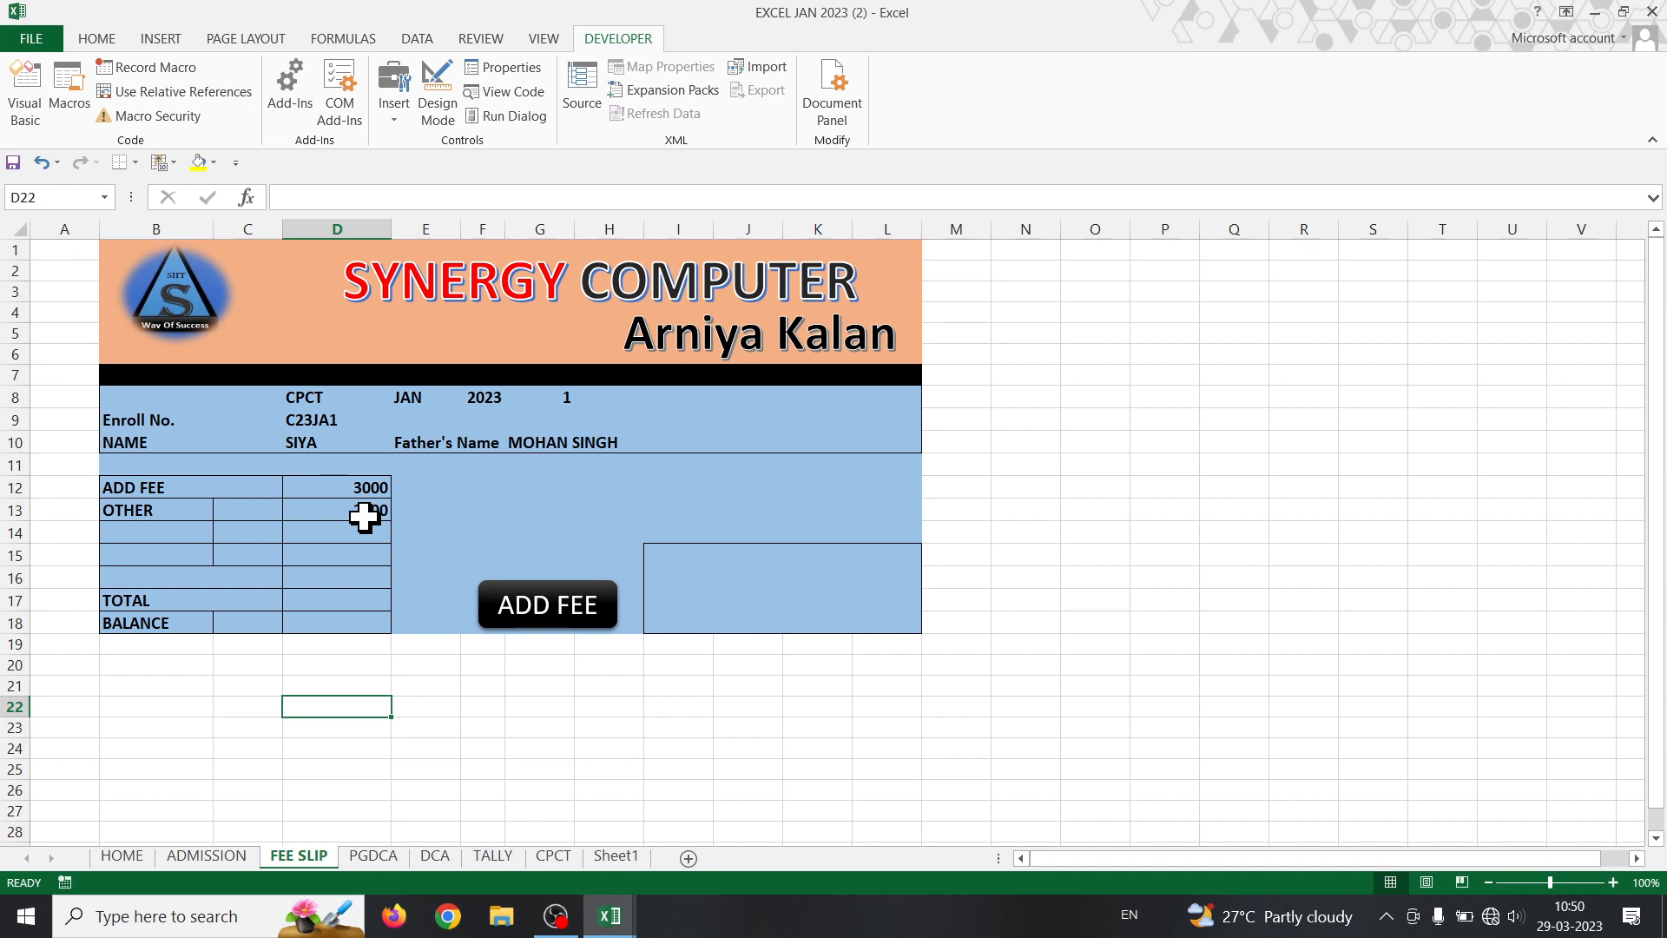
pyautogui.click(148, 511)
pyautogui.click(223, 511)
pyautogui.press('Up')
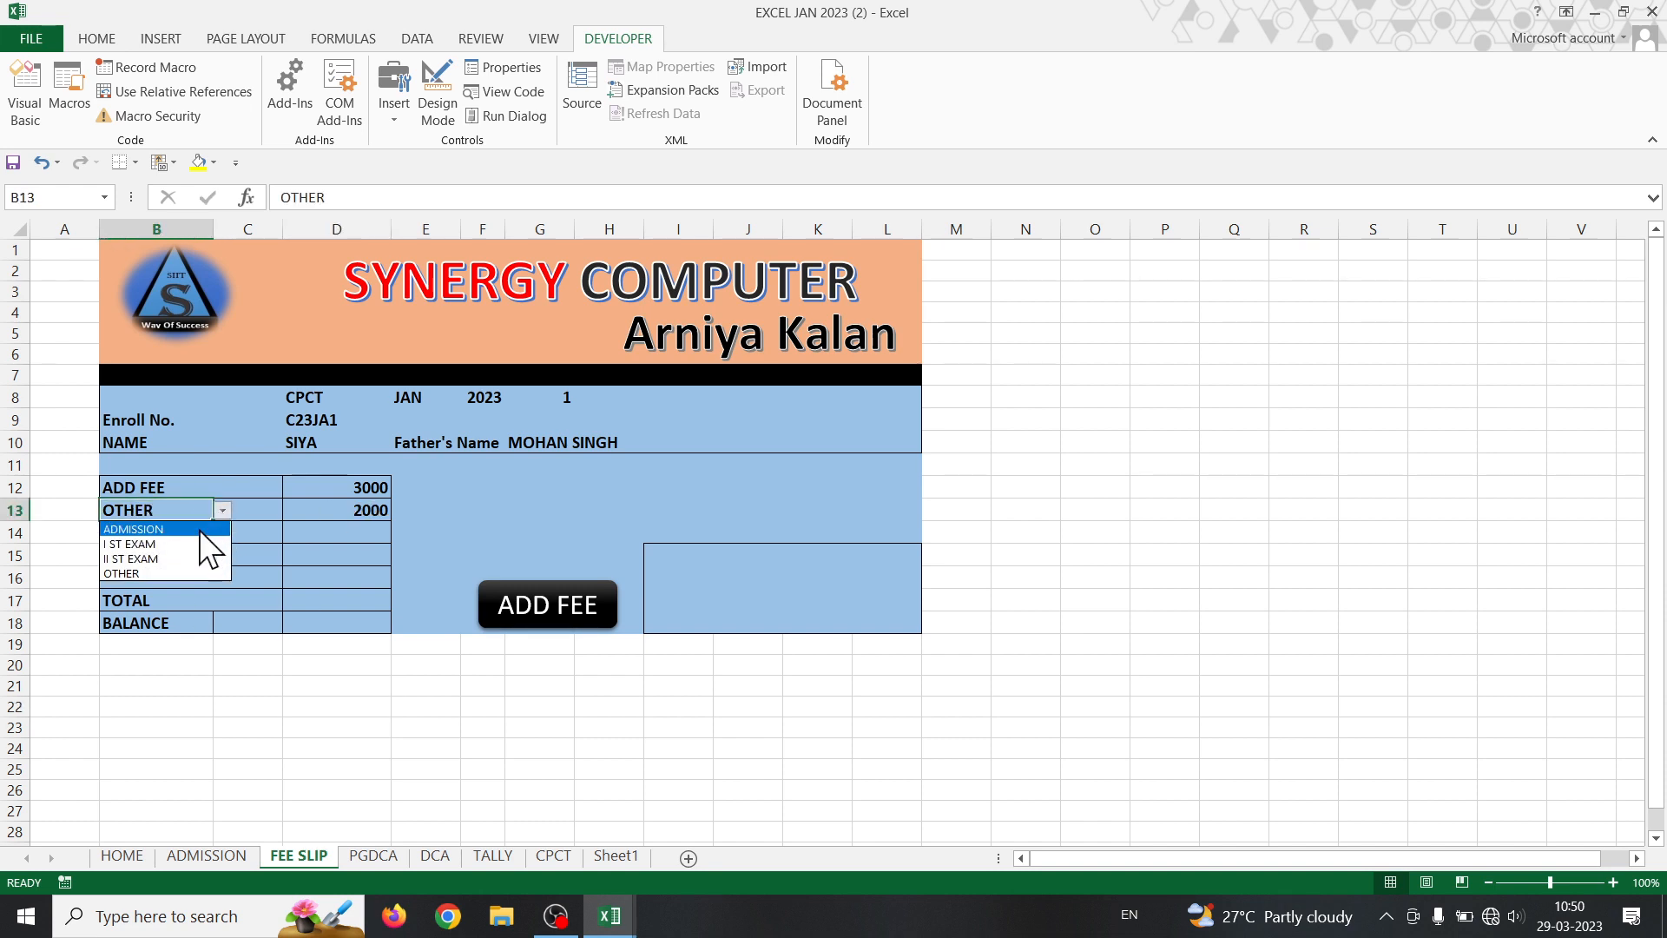
pyautogui.press('Return')
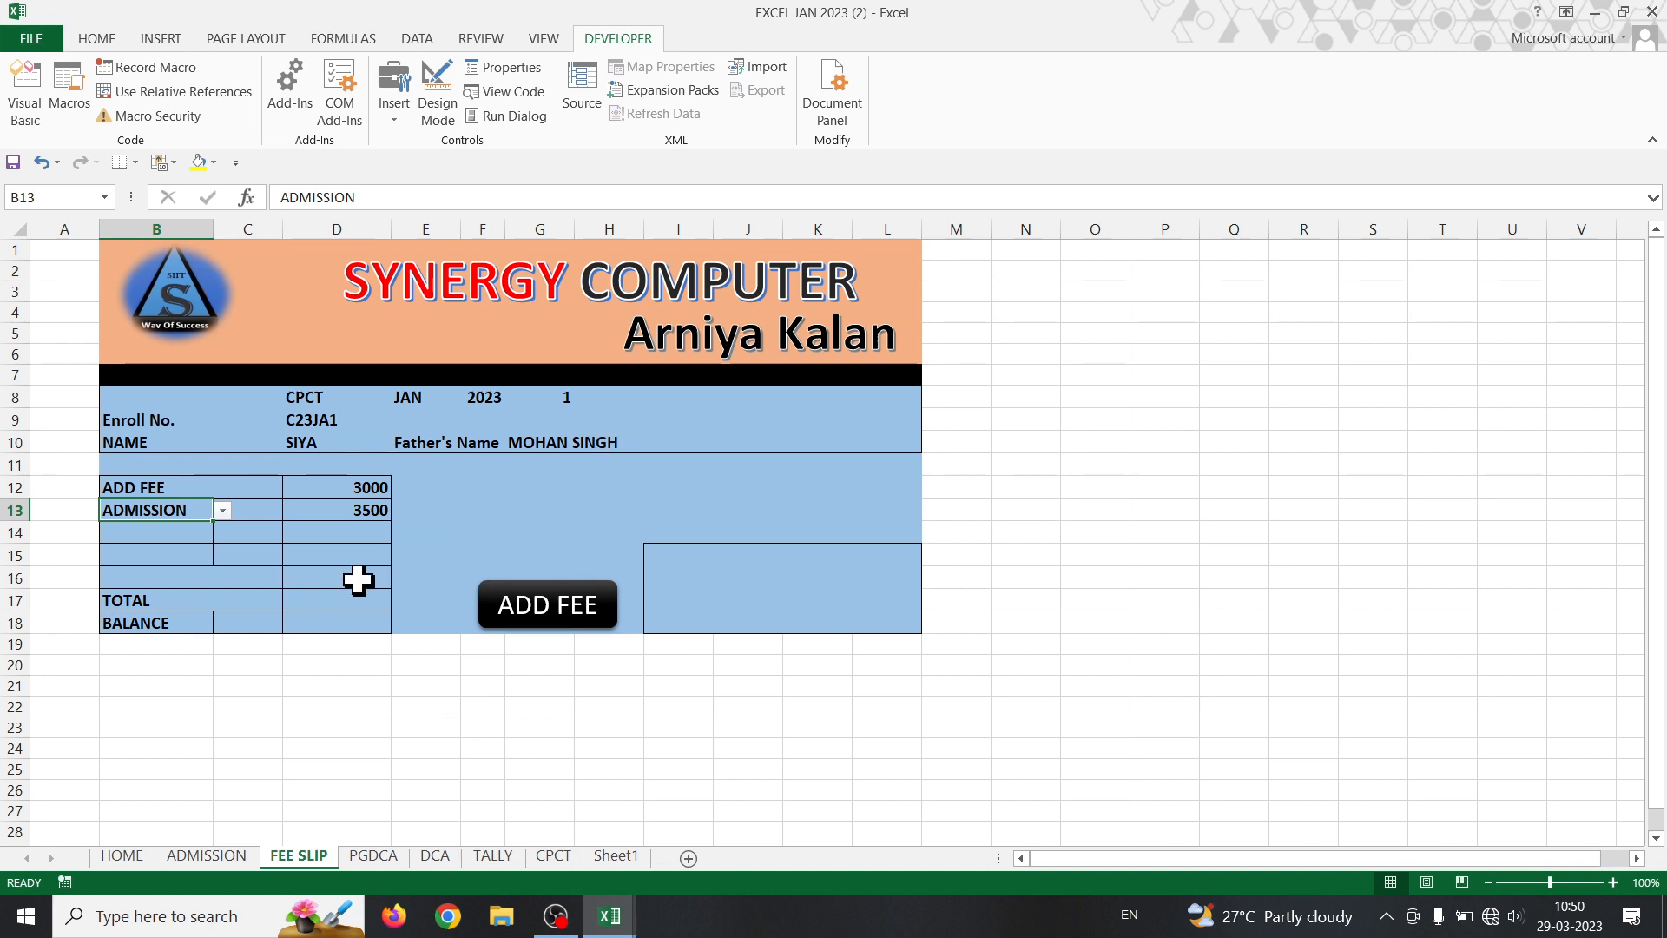
# - Copy G10's Father's Name formula text, then paste it into D13 and undo the paste
pyautogui.doubleClick(553, 439)
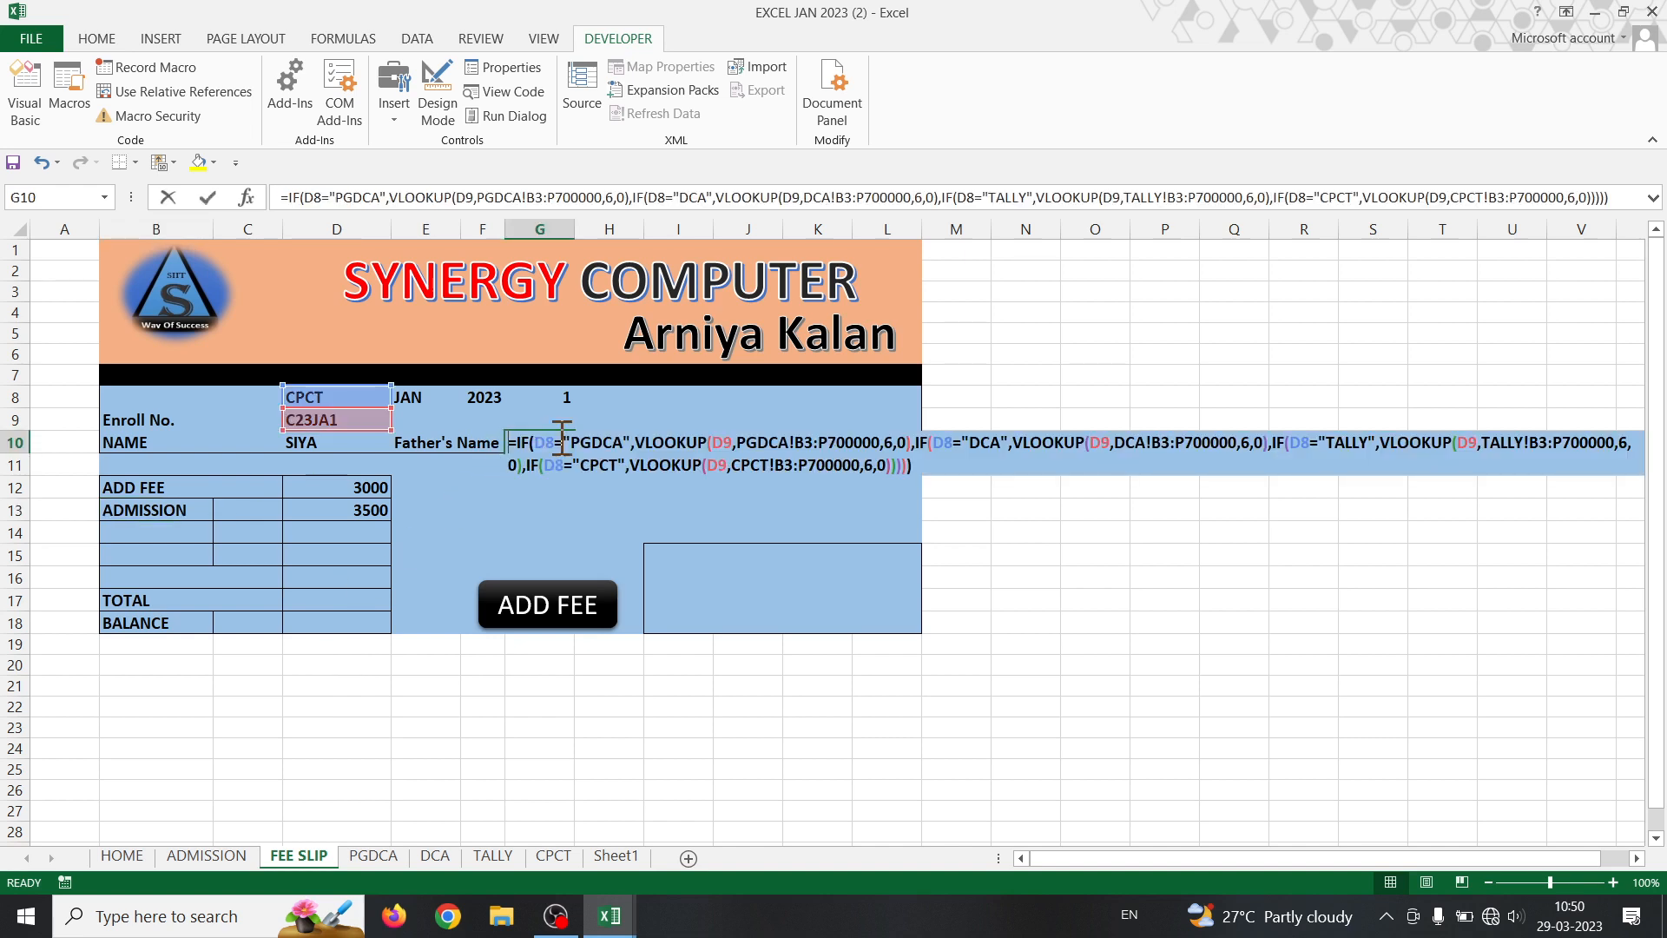
pyautogui.moveTo(508, 442); pyautogui.dragTo(934, 466)
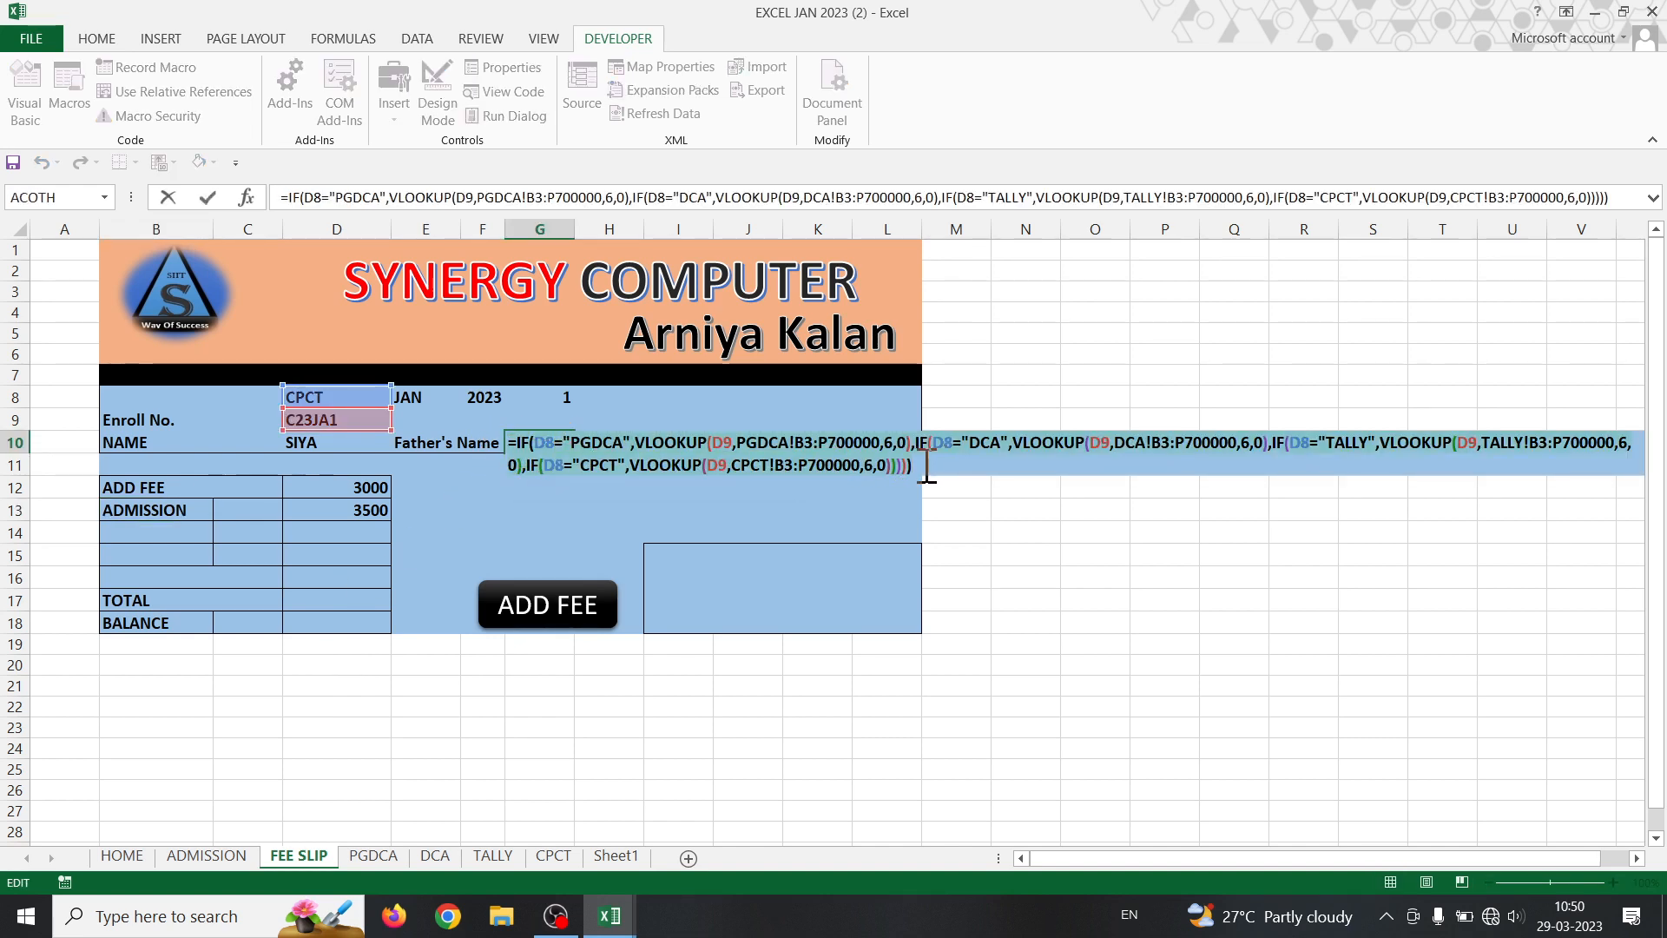
pyautogui.press('Return')
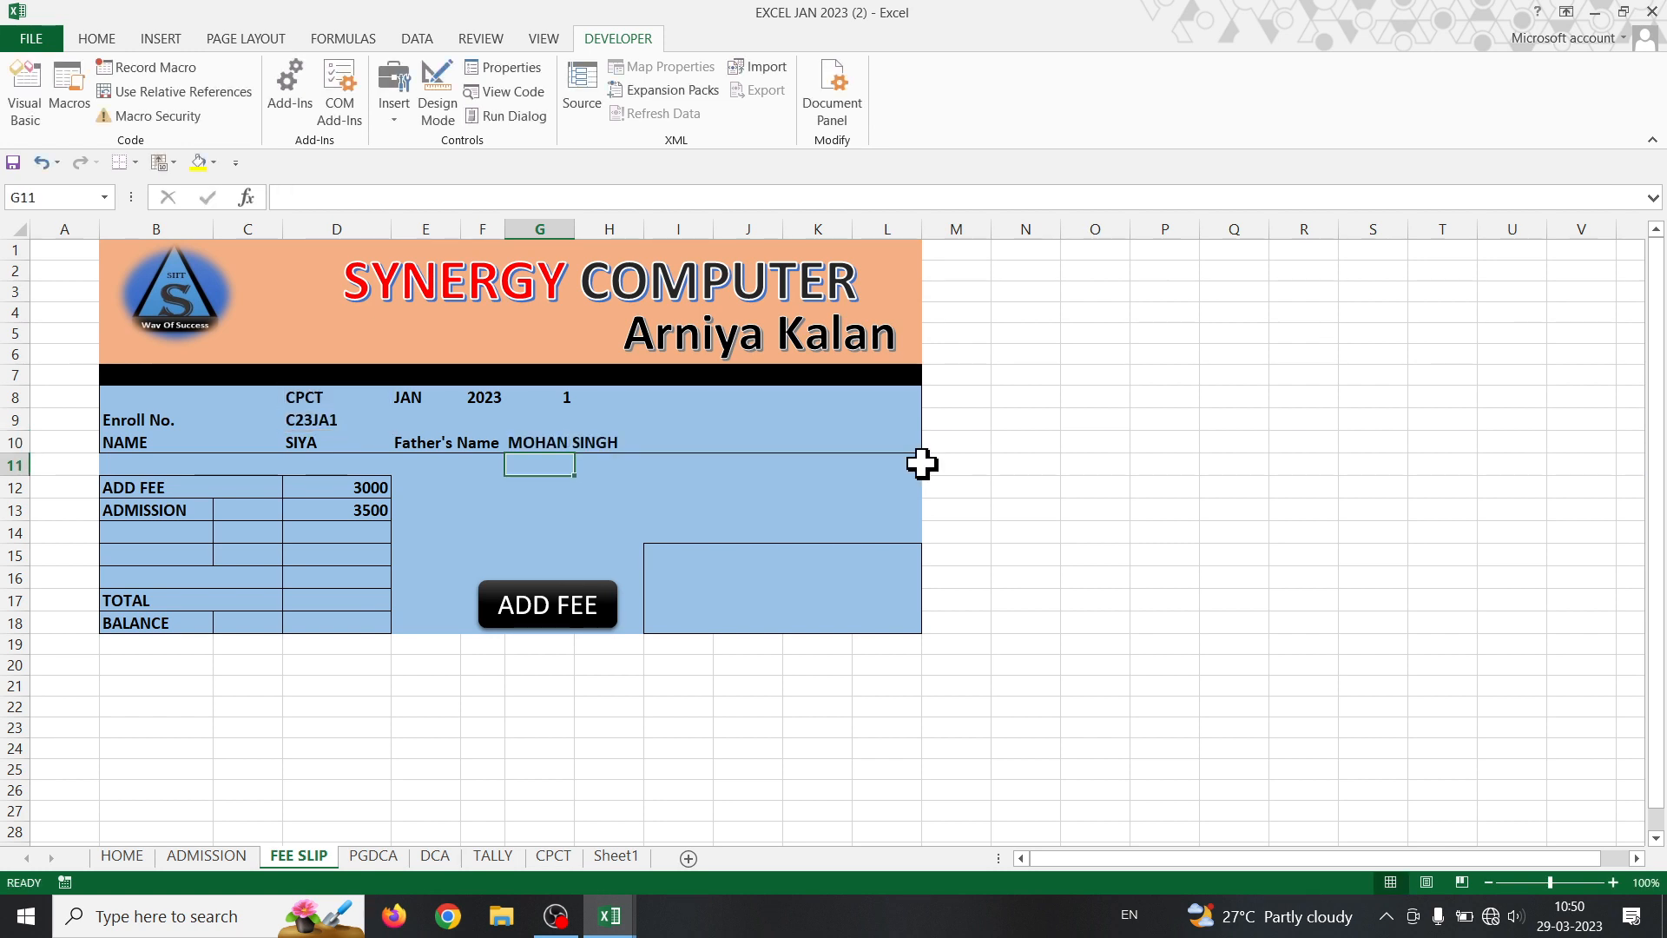
pyautogui.click(374, 511)
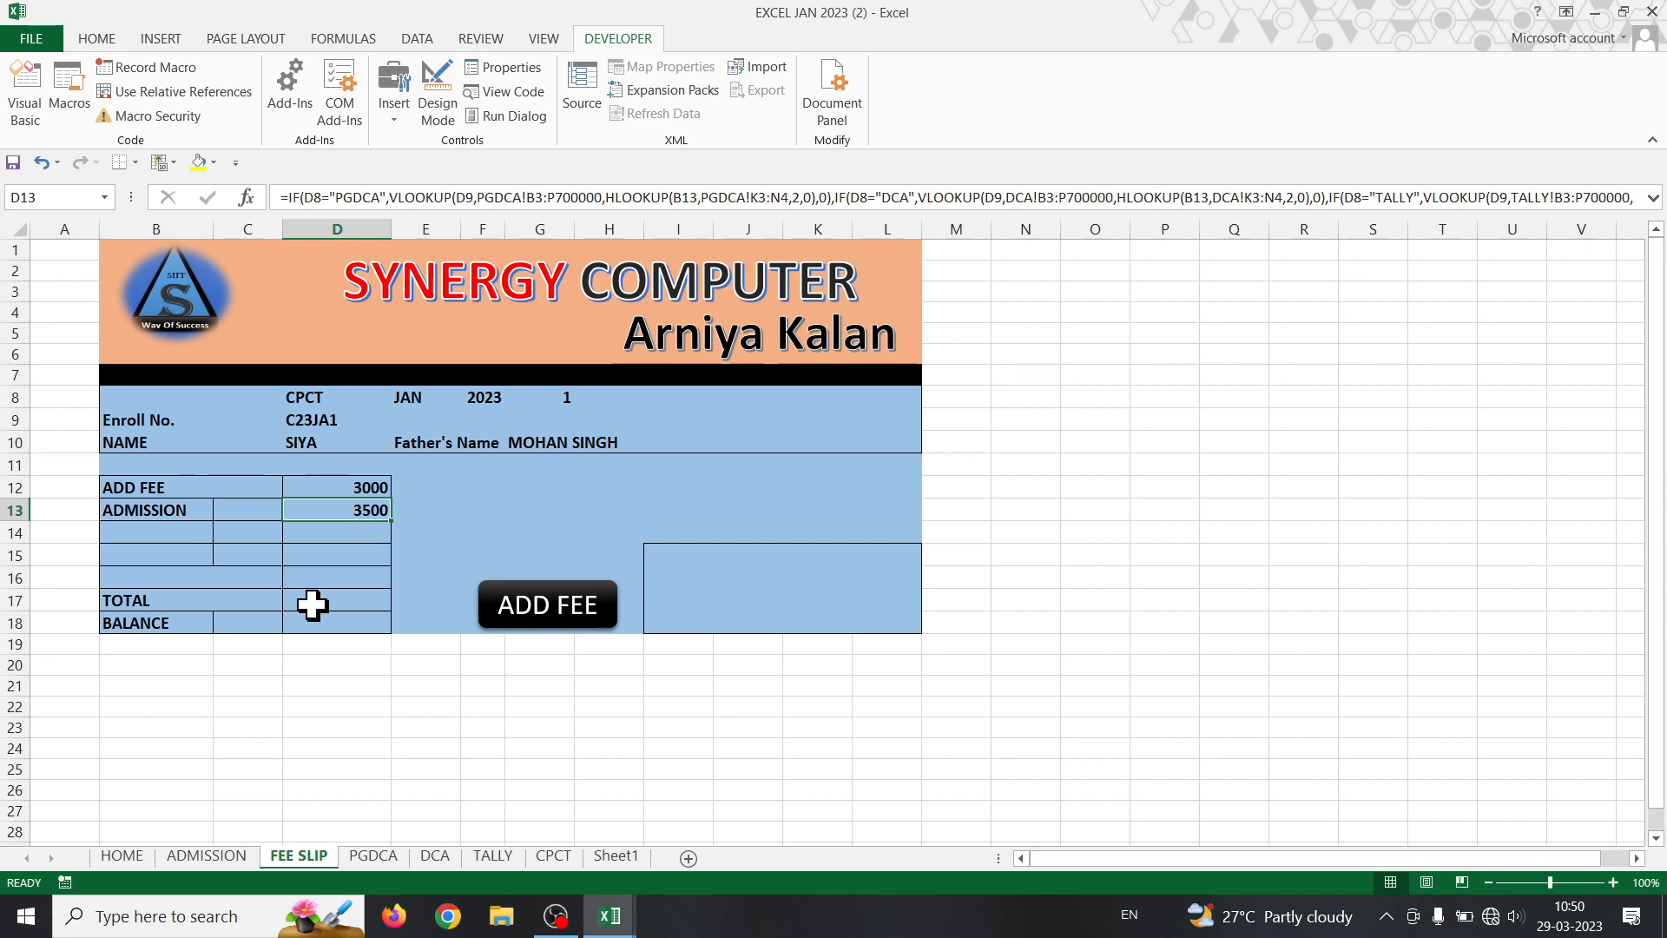
pyautogui.hotkey('ctrl', 'v')
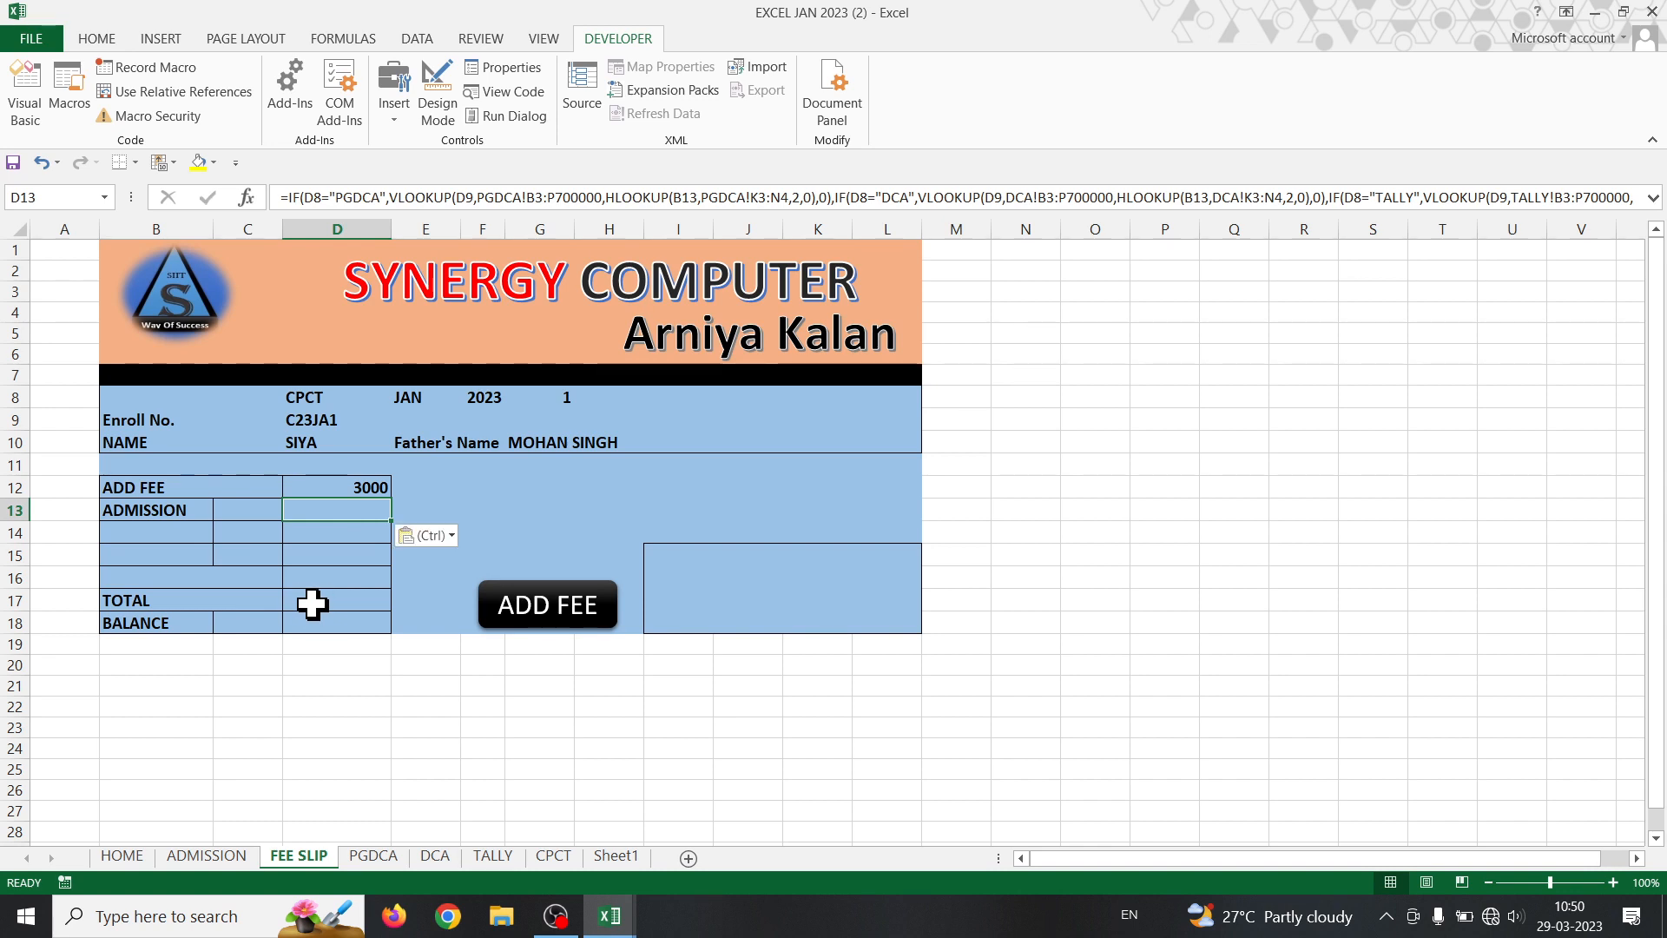
pyautogui.hotkey('ctrl', 'z')
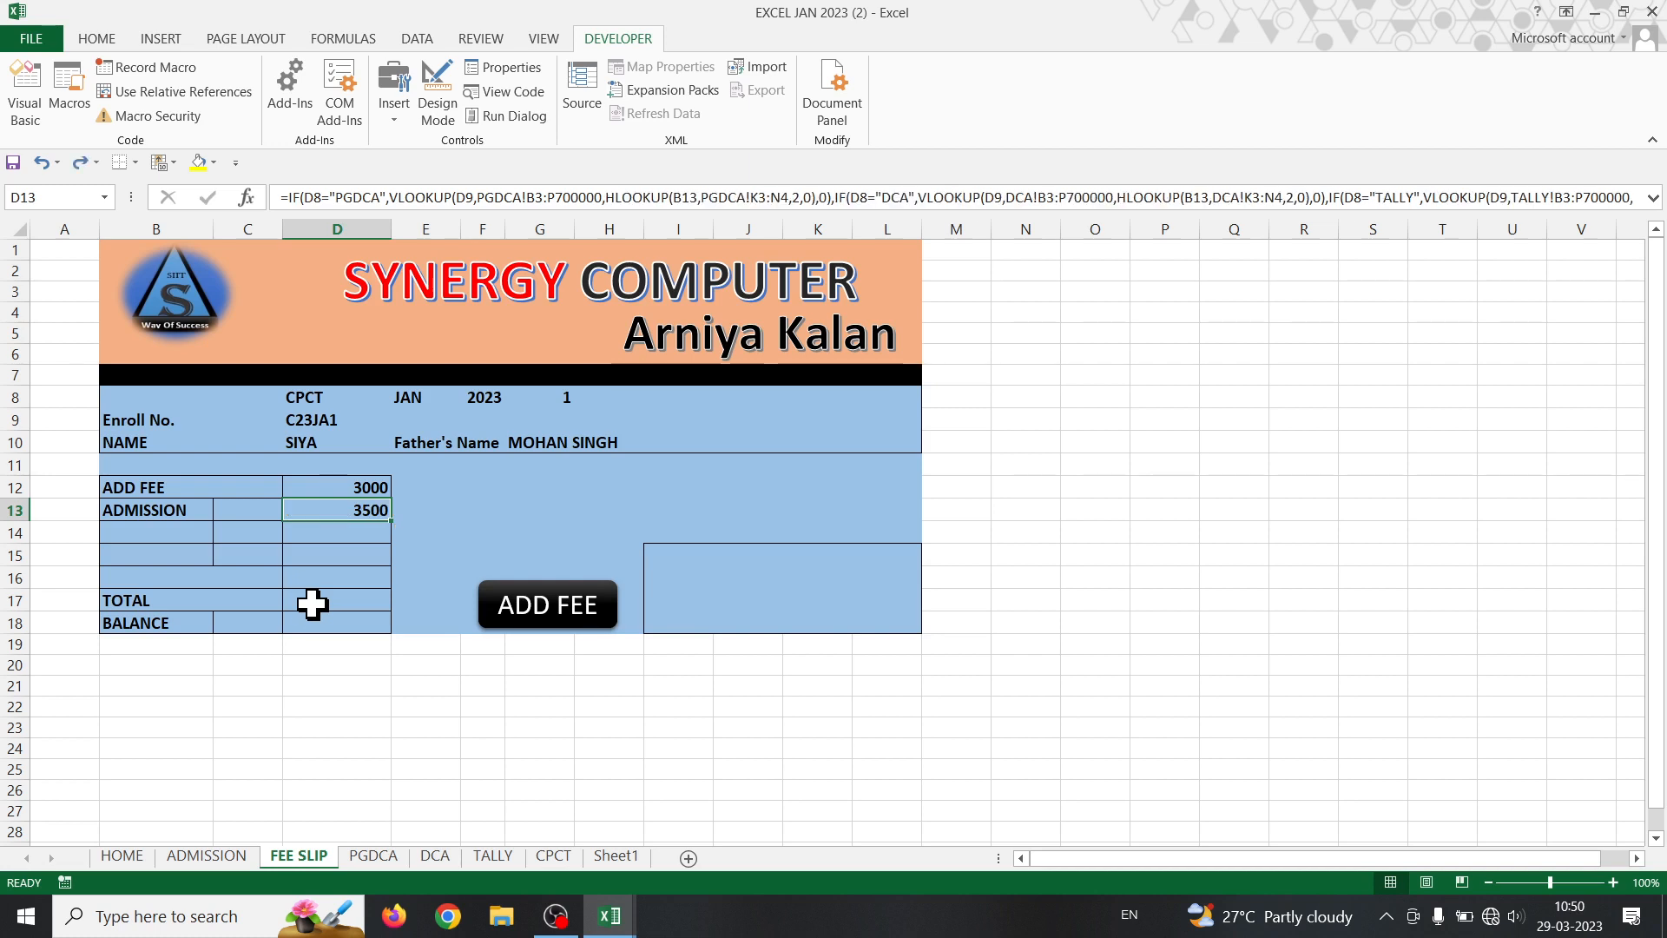
# - Copy G10's Father's Name formula again and paste it into TOTAL D17 and BALANCE D18
pyautogui.click(318, 601)
pyautogui.hotkey('ctrl', 'c')
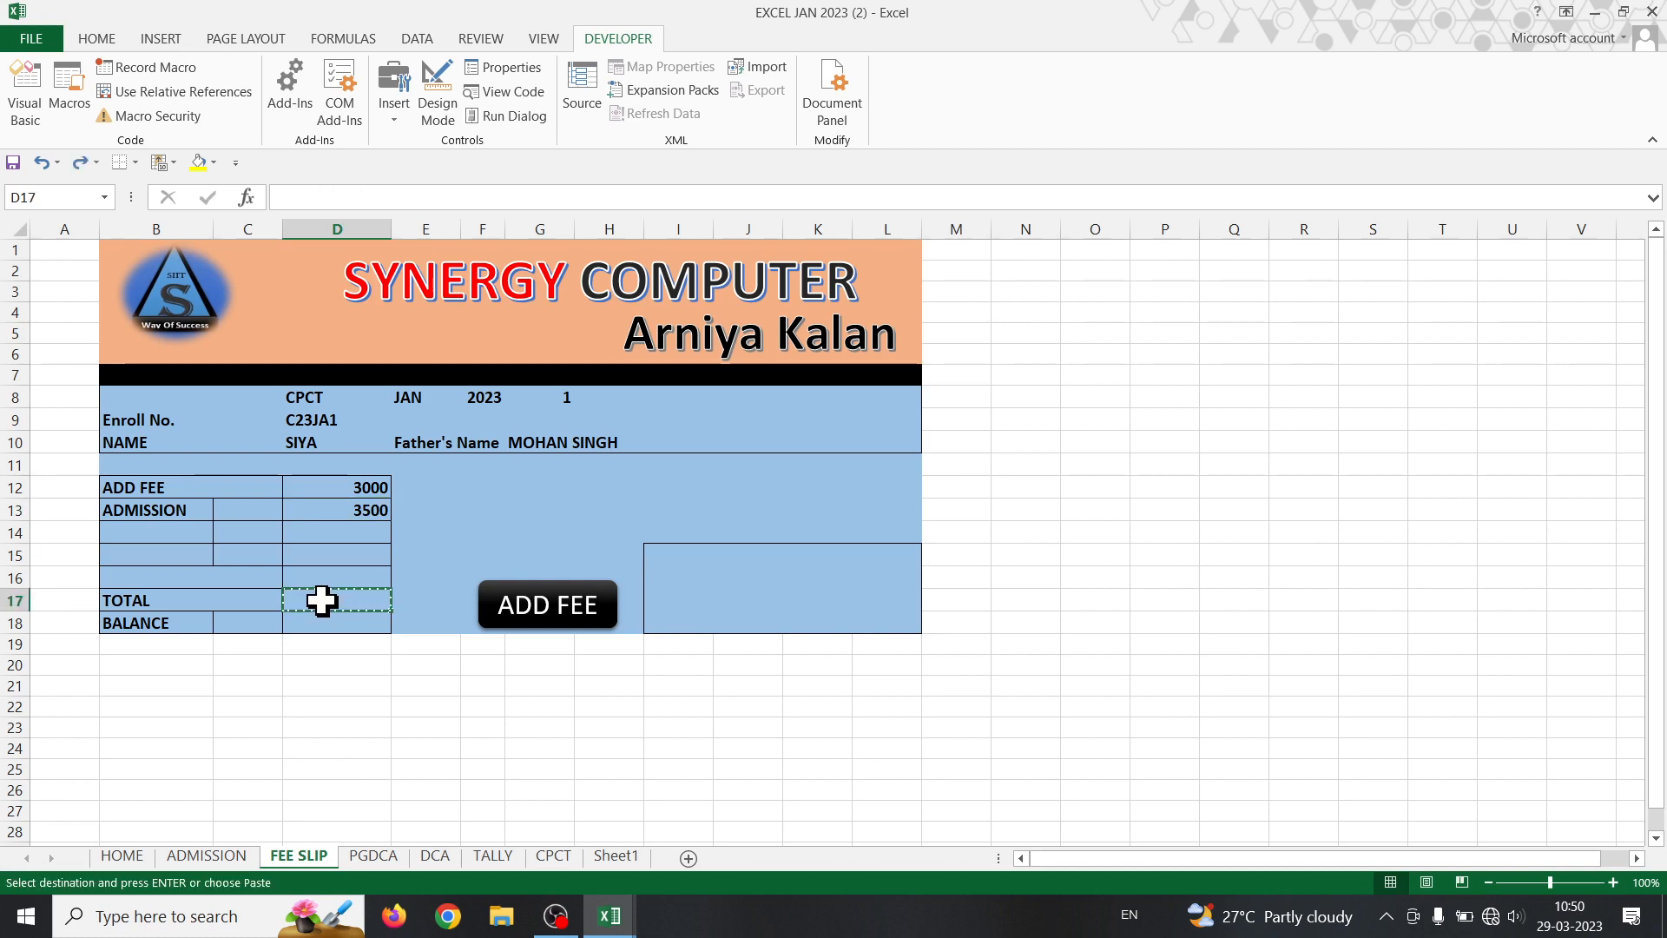
pyautogui.click(539, 443)
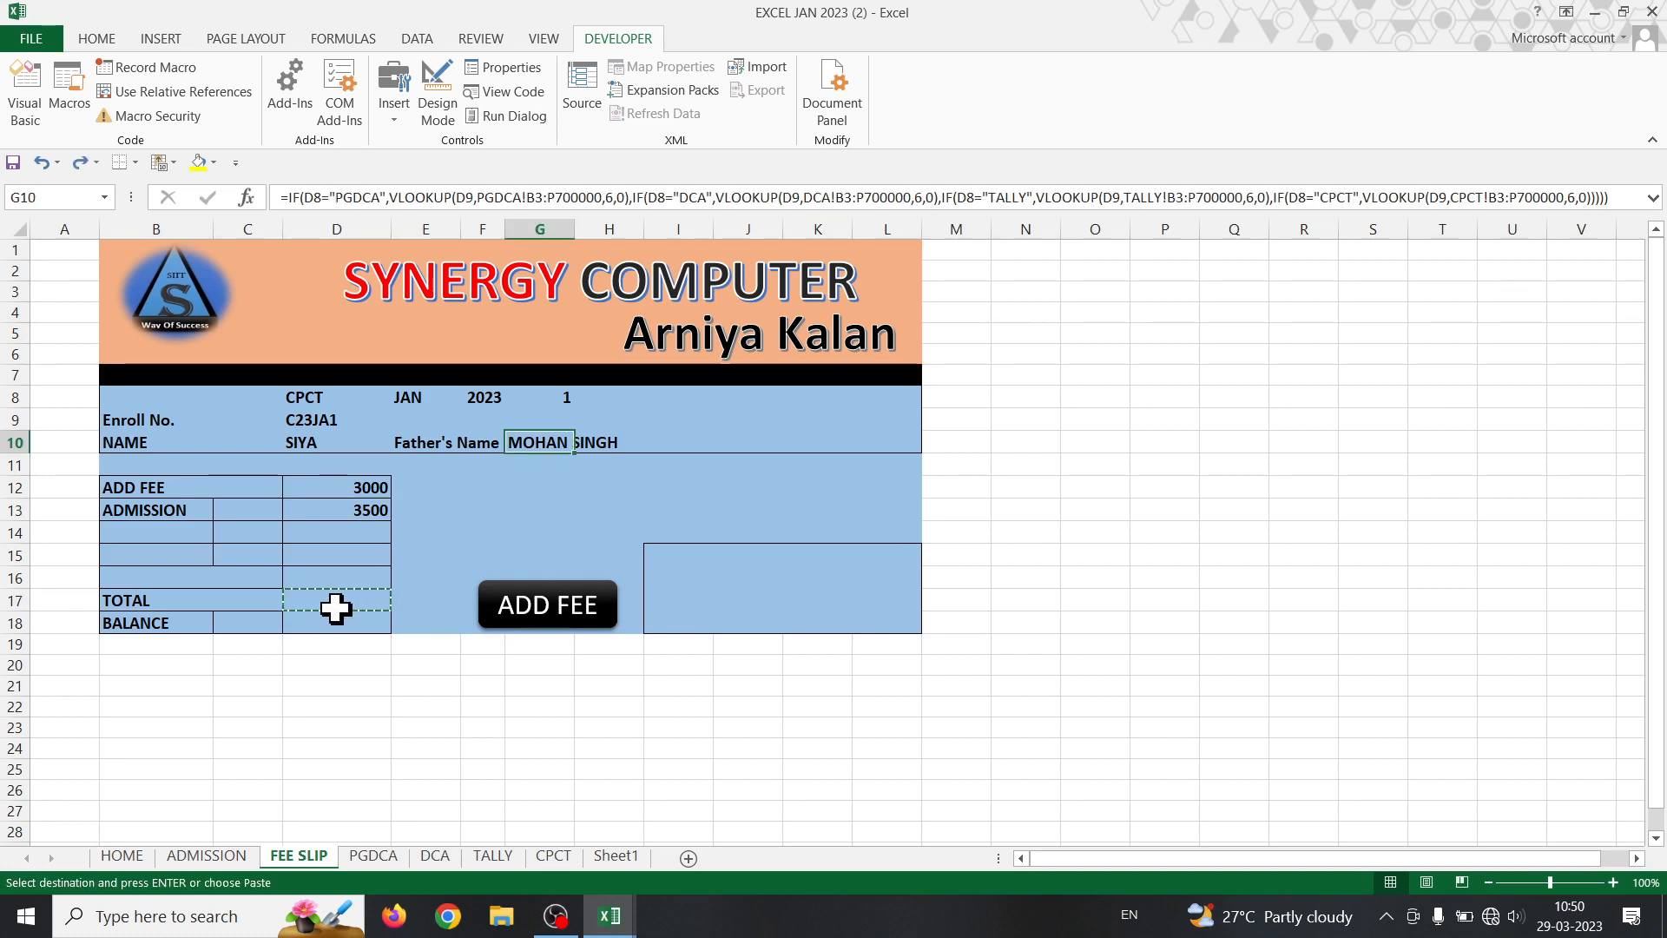
pyautogui.click(473, 623)
pyautogui.doubleClick(527, 451)
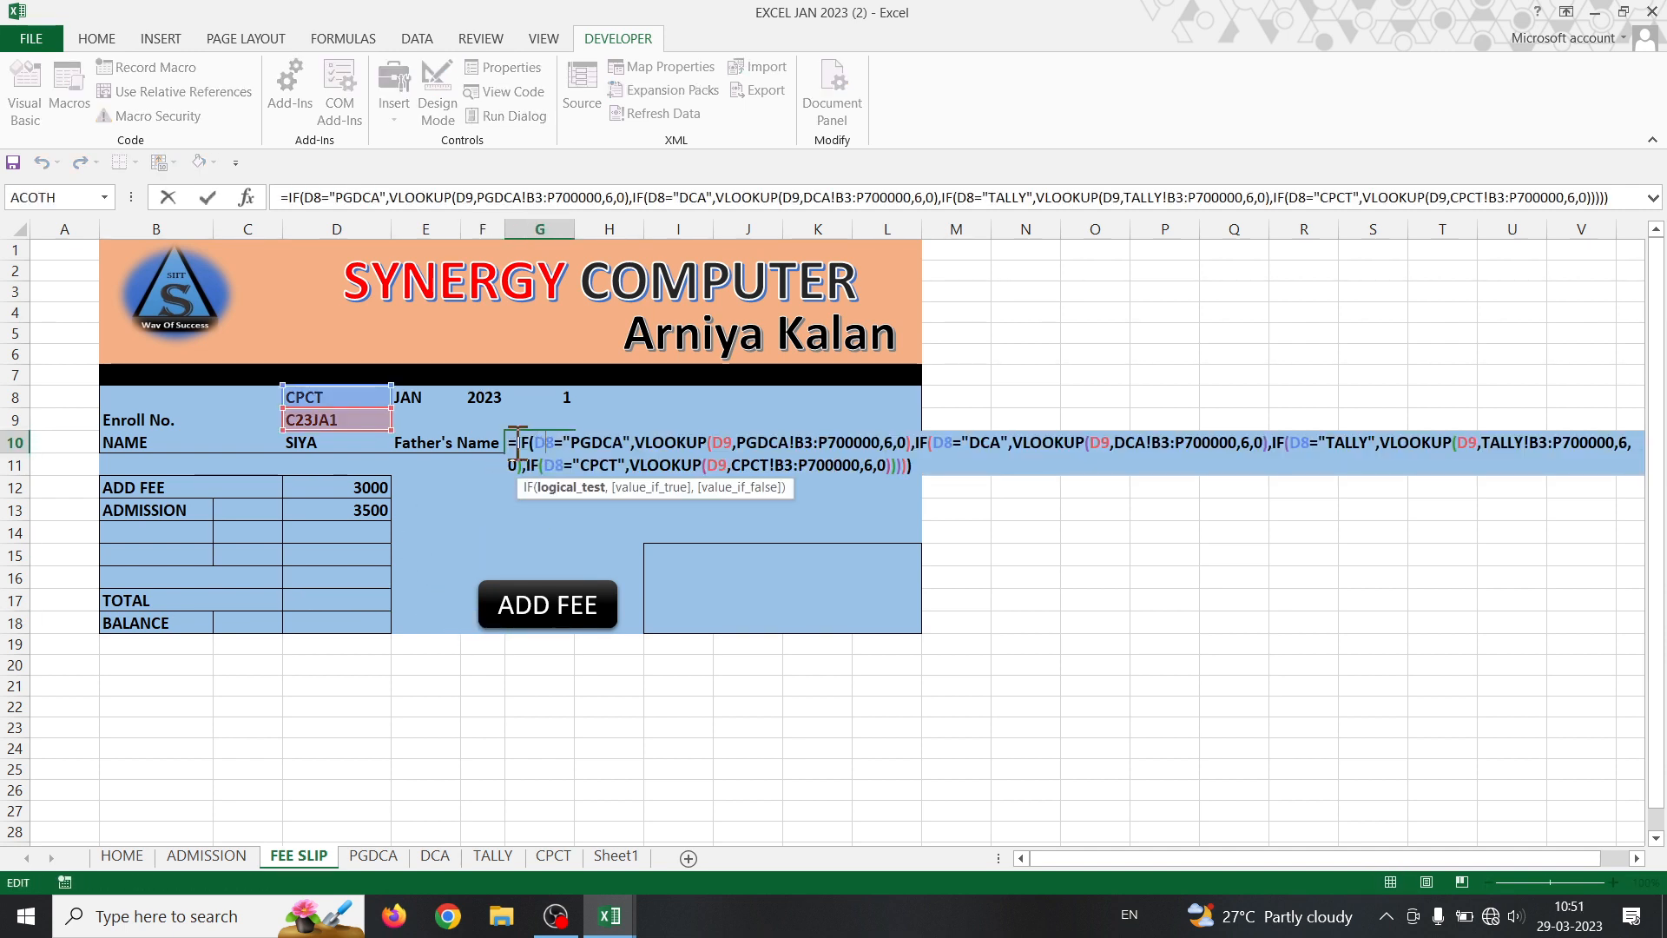
pyautogui.click(954, 473)
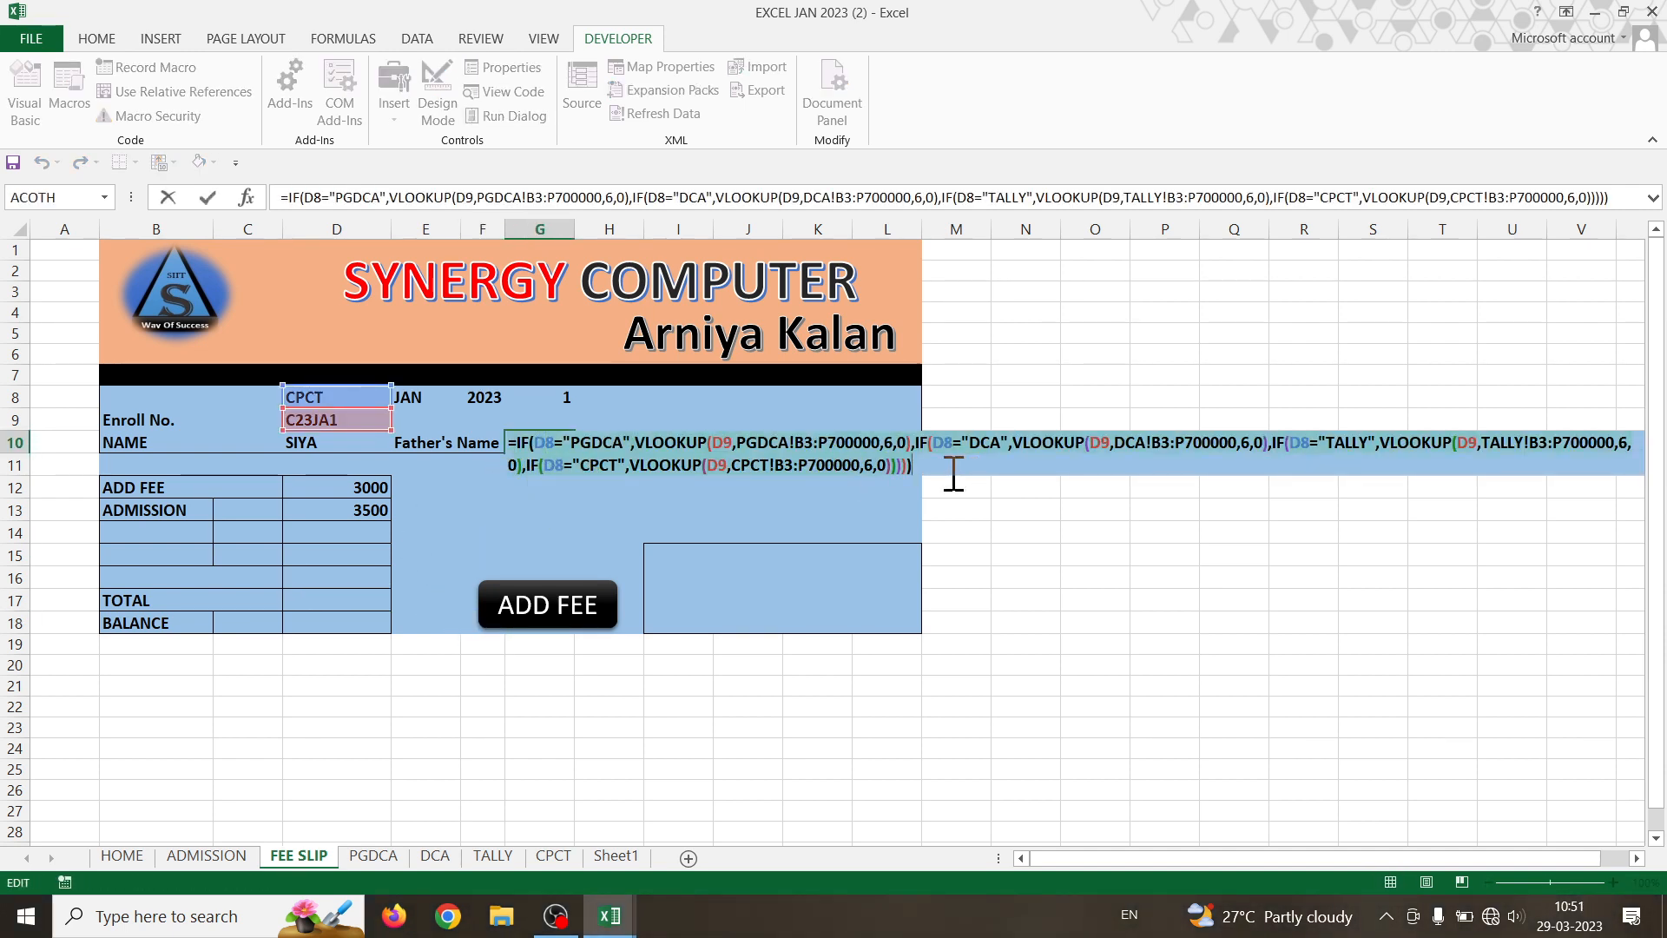
pyautogui.press('Return')
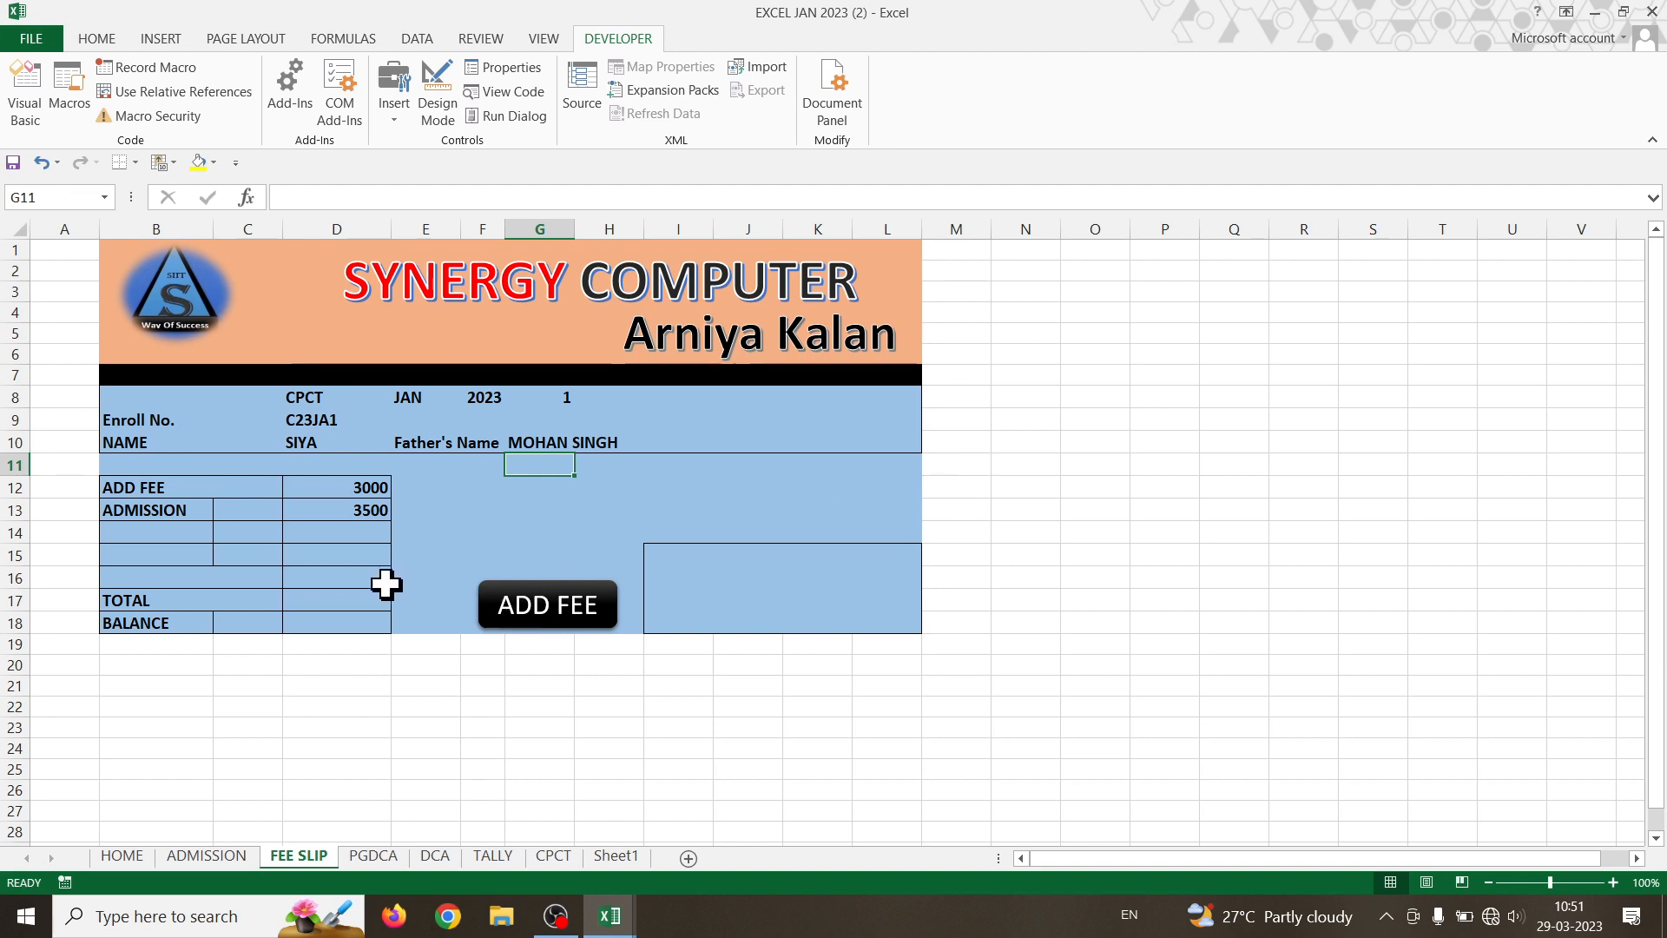
pyautogui.click(340, 600)
pyautogui.hotkey('ctrl', 'v')
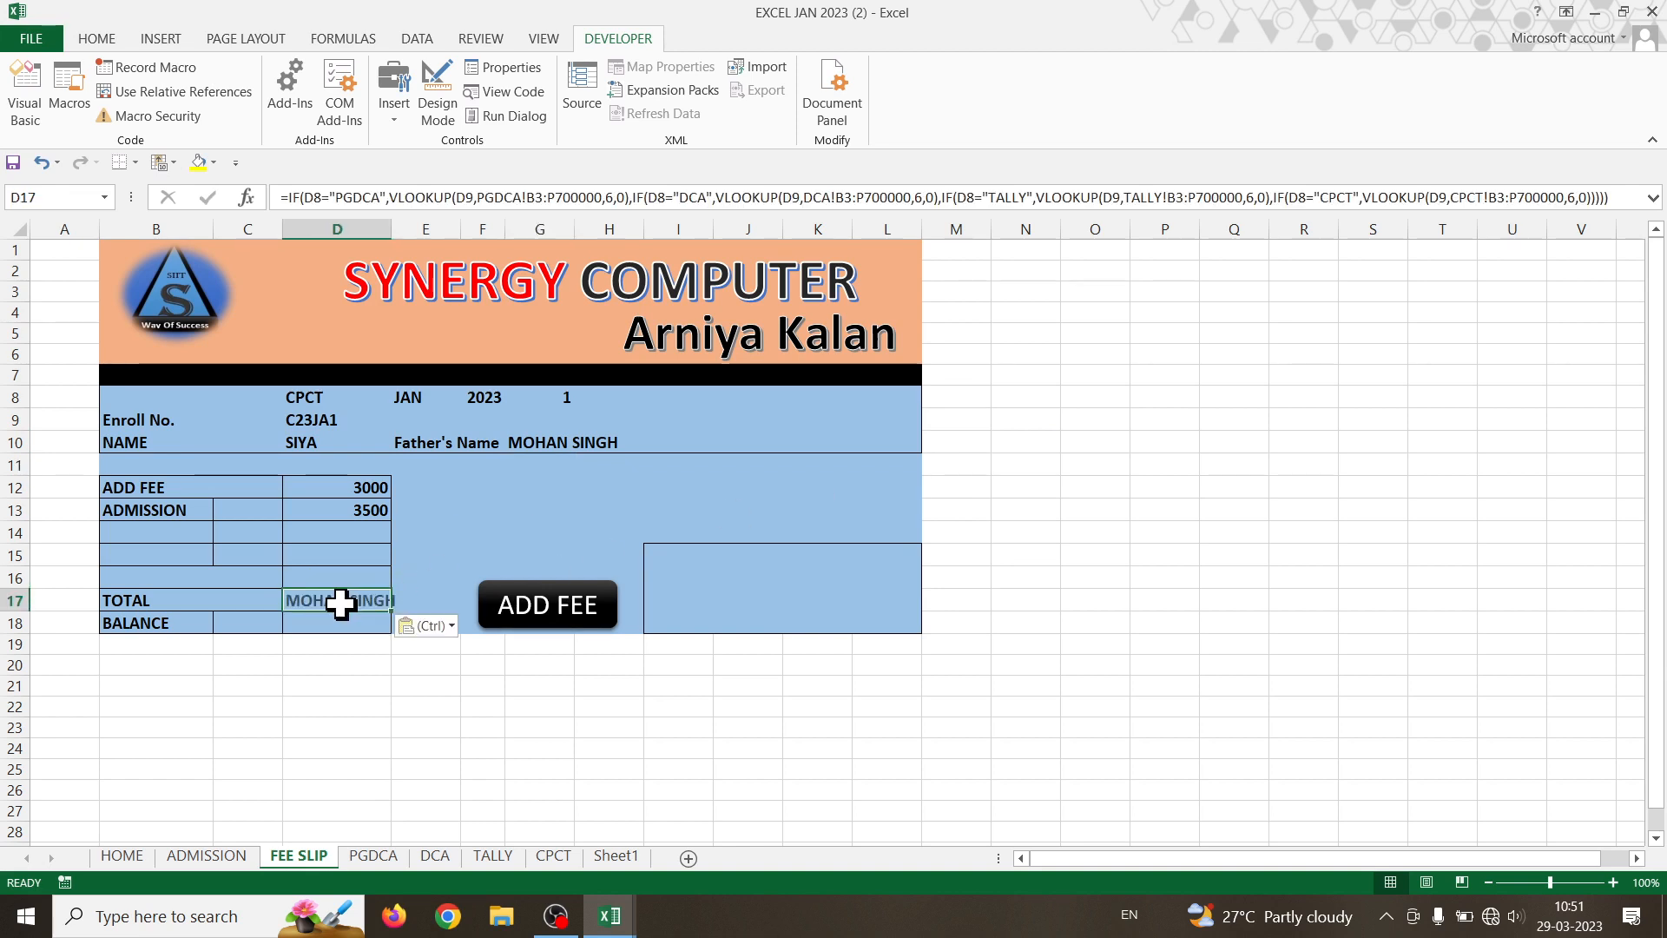
pyautogui.click(335, 624)
pyautogui.hotkey('ctrl', 'v')
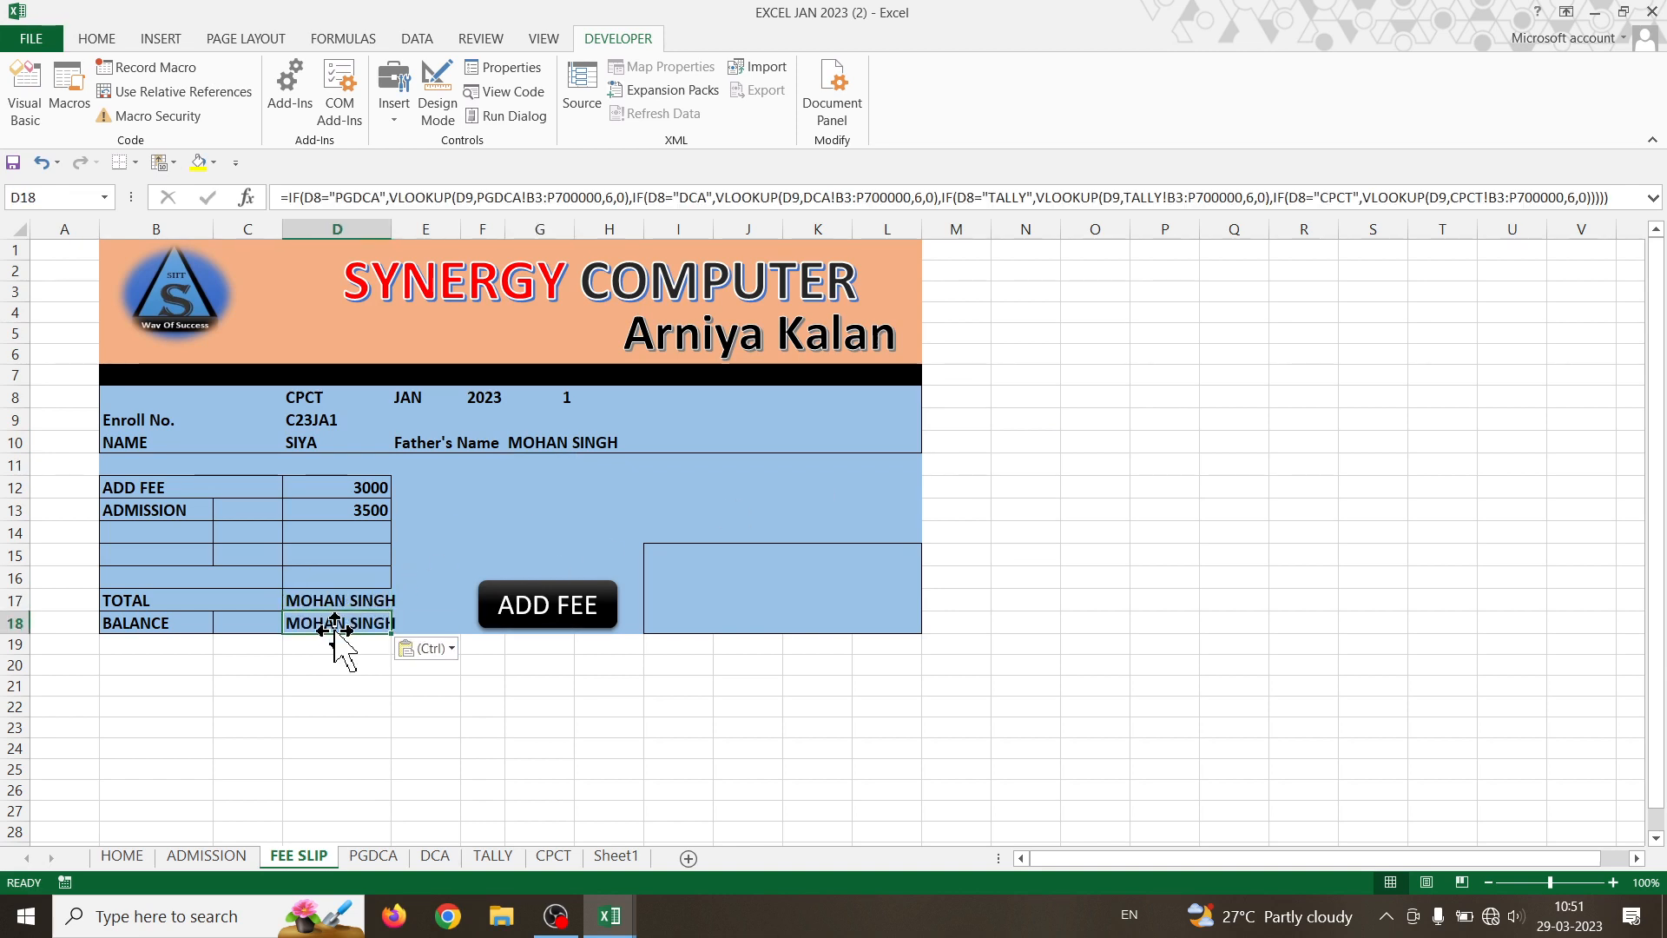
# - Check the Total and BALANCE column numbers on the PGDCA and DCA sheets
pyautogui.click(393, 857)
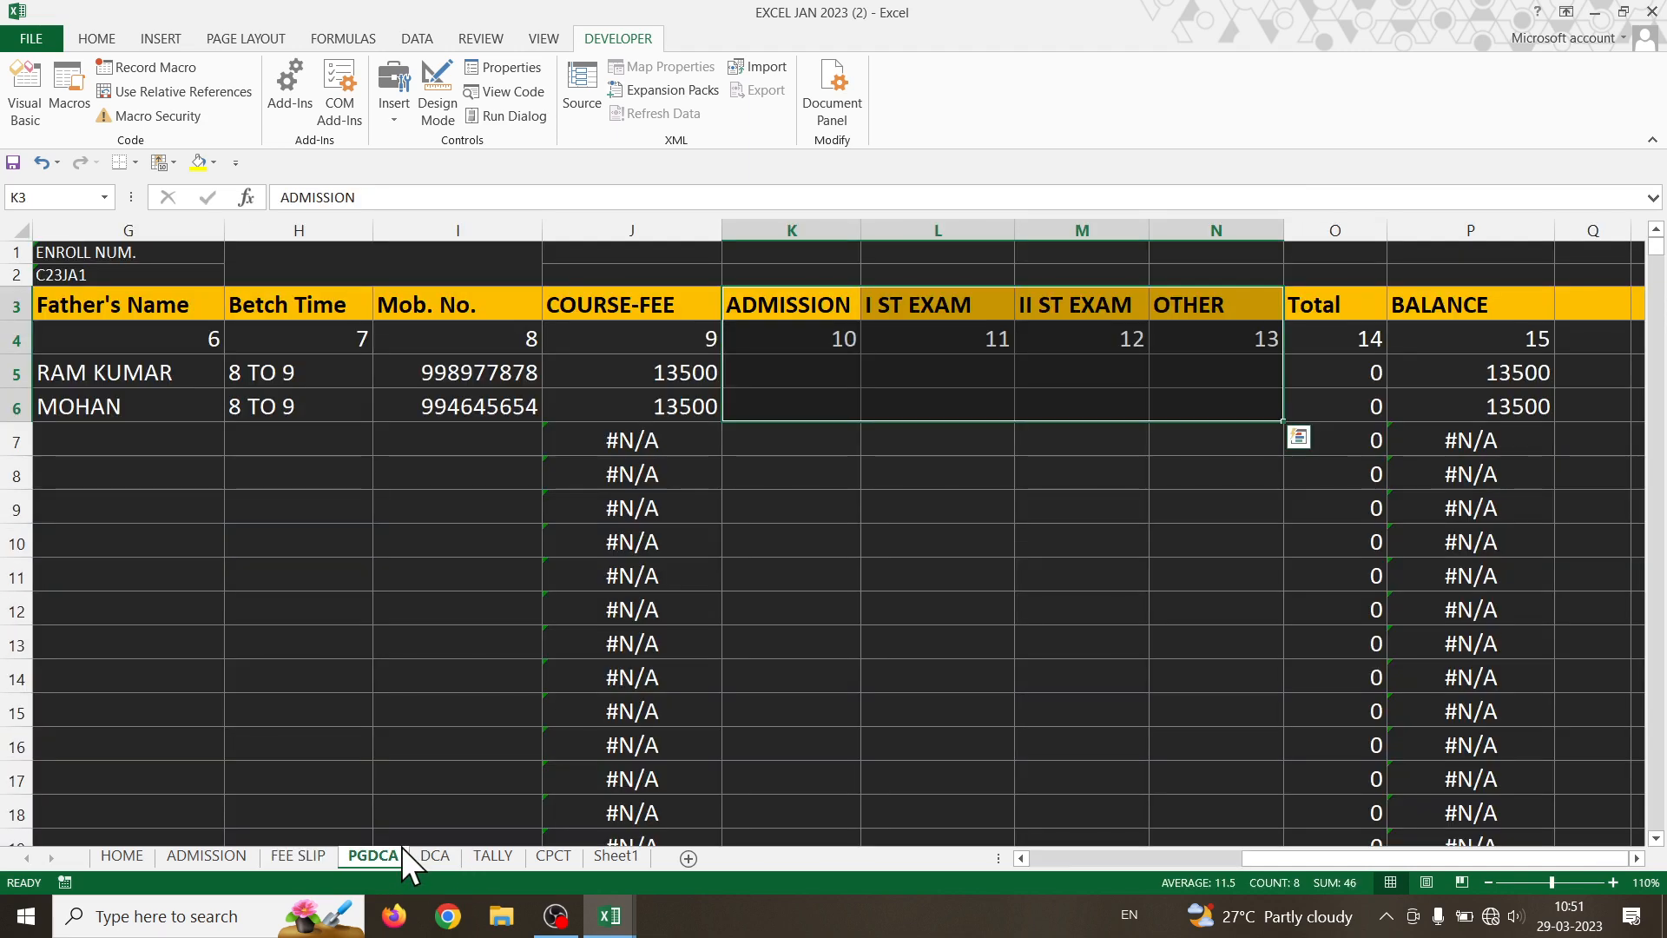
pyautogui.click(1343, 338)
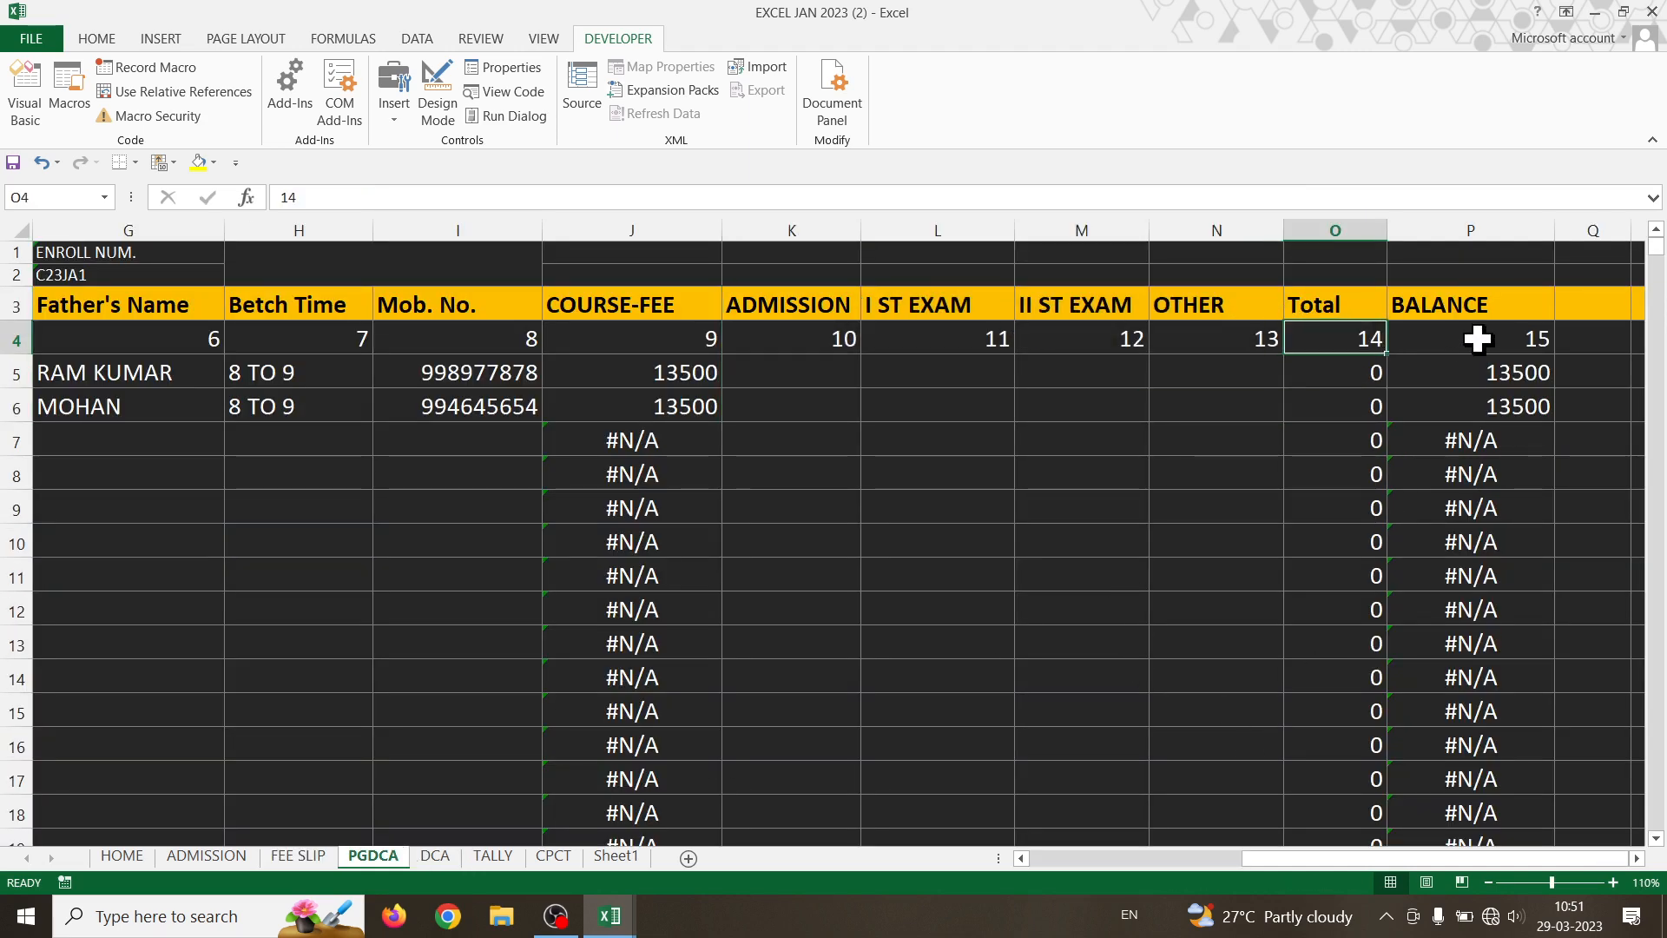
pyautogui.click(1476, 339)
pyautogui.click(434, 857)
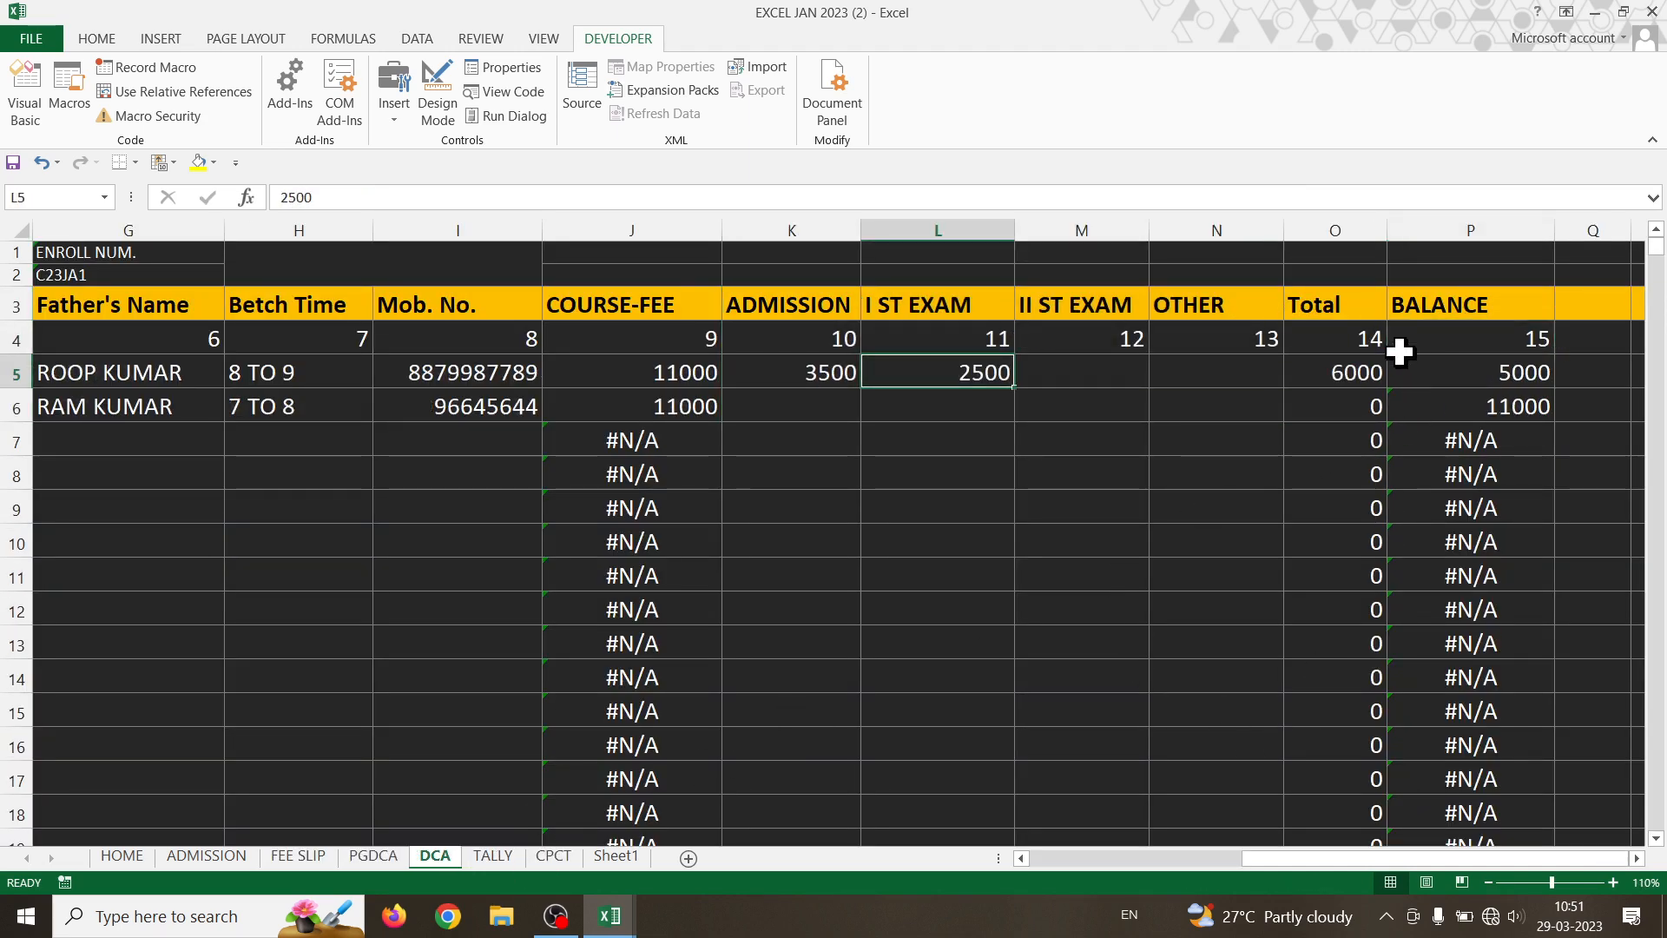
pyautogui.click(1355, 343)
pyautogui.click(1451, 347)
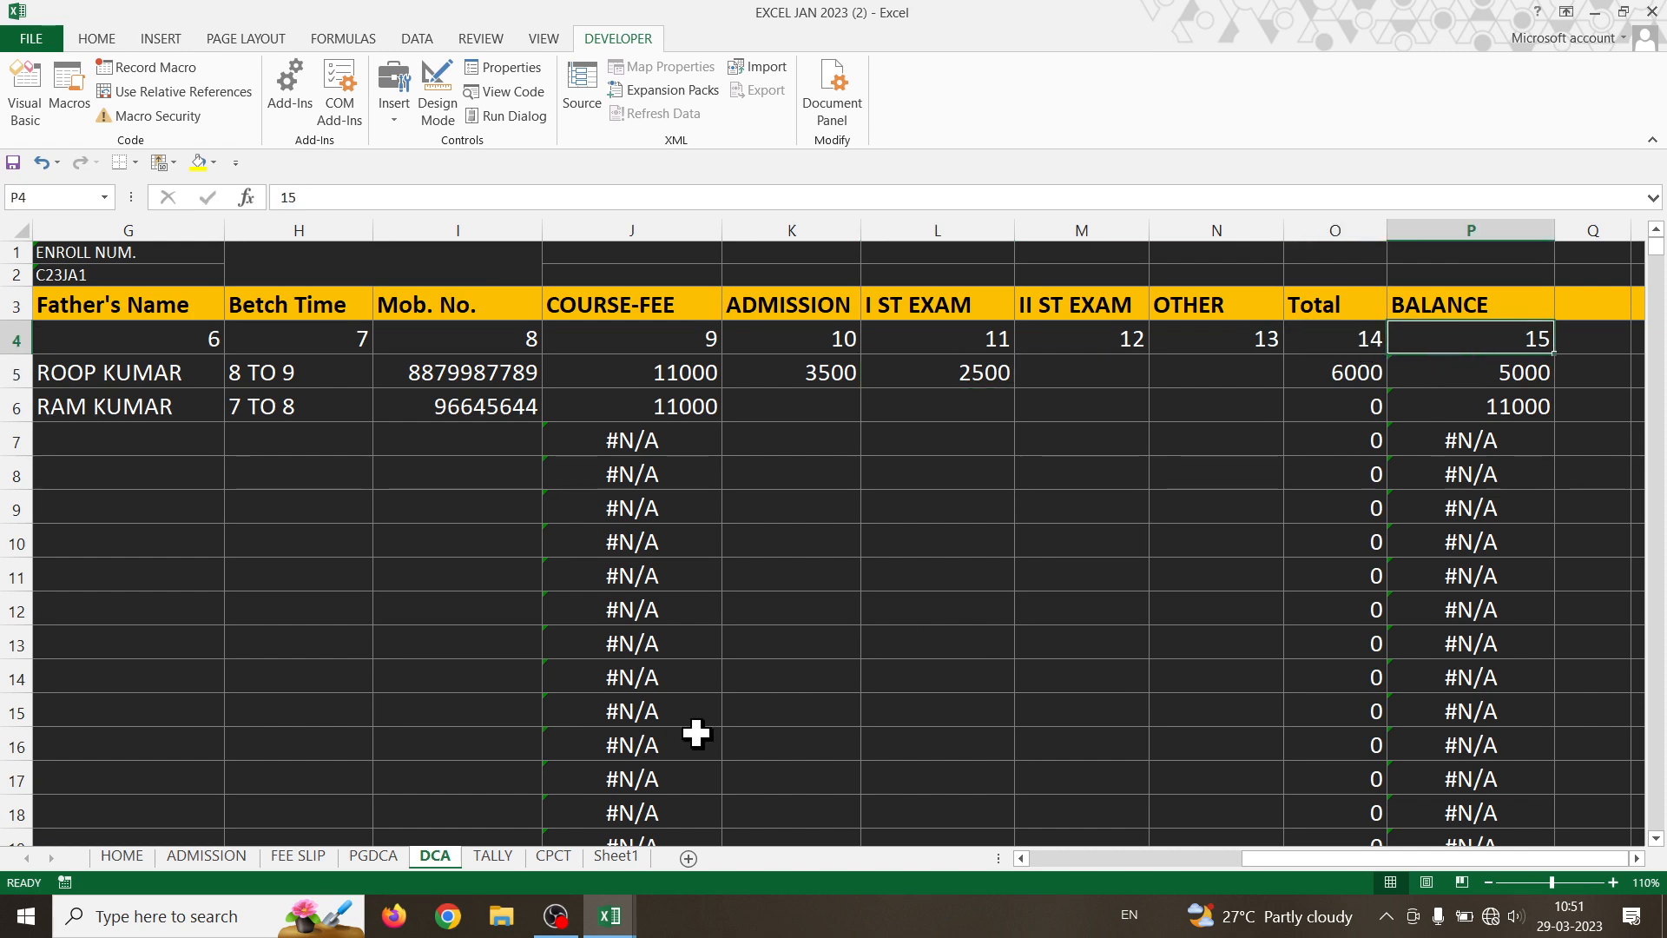
# - On FEE SLIP, change D17's PGDCA and DCA lookup column indexes from 6 to 14
pyautogui.click(299, 857)
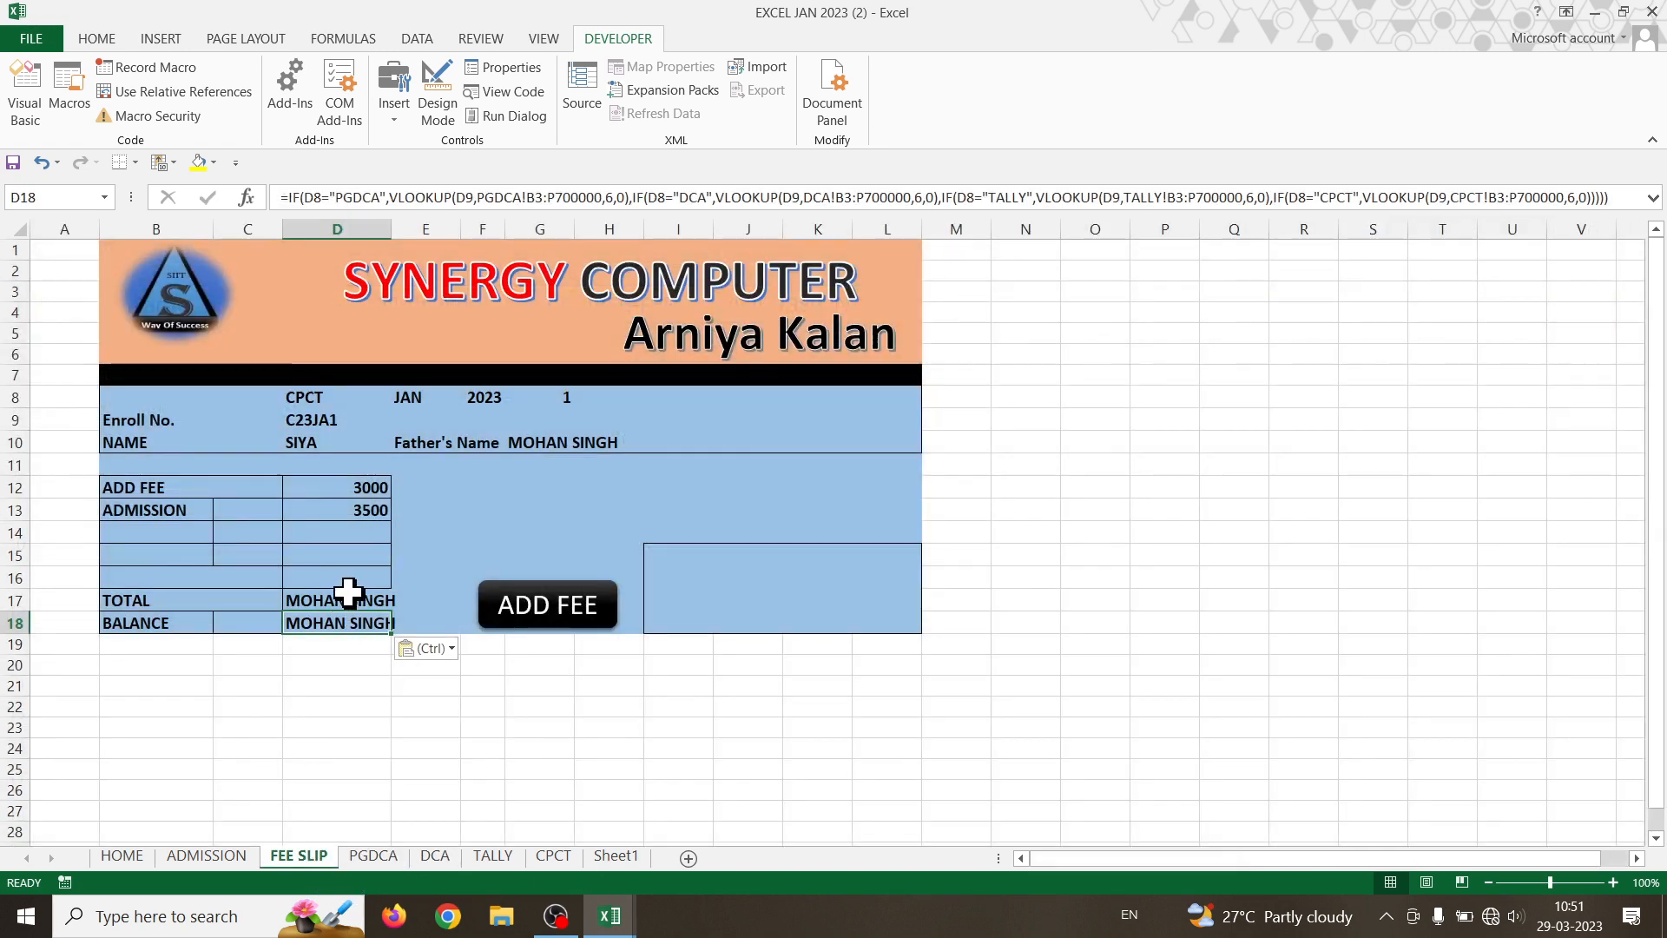
pyautogui.doubleClick(346, 598)
pyautogui.click(672, 600)
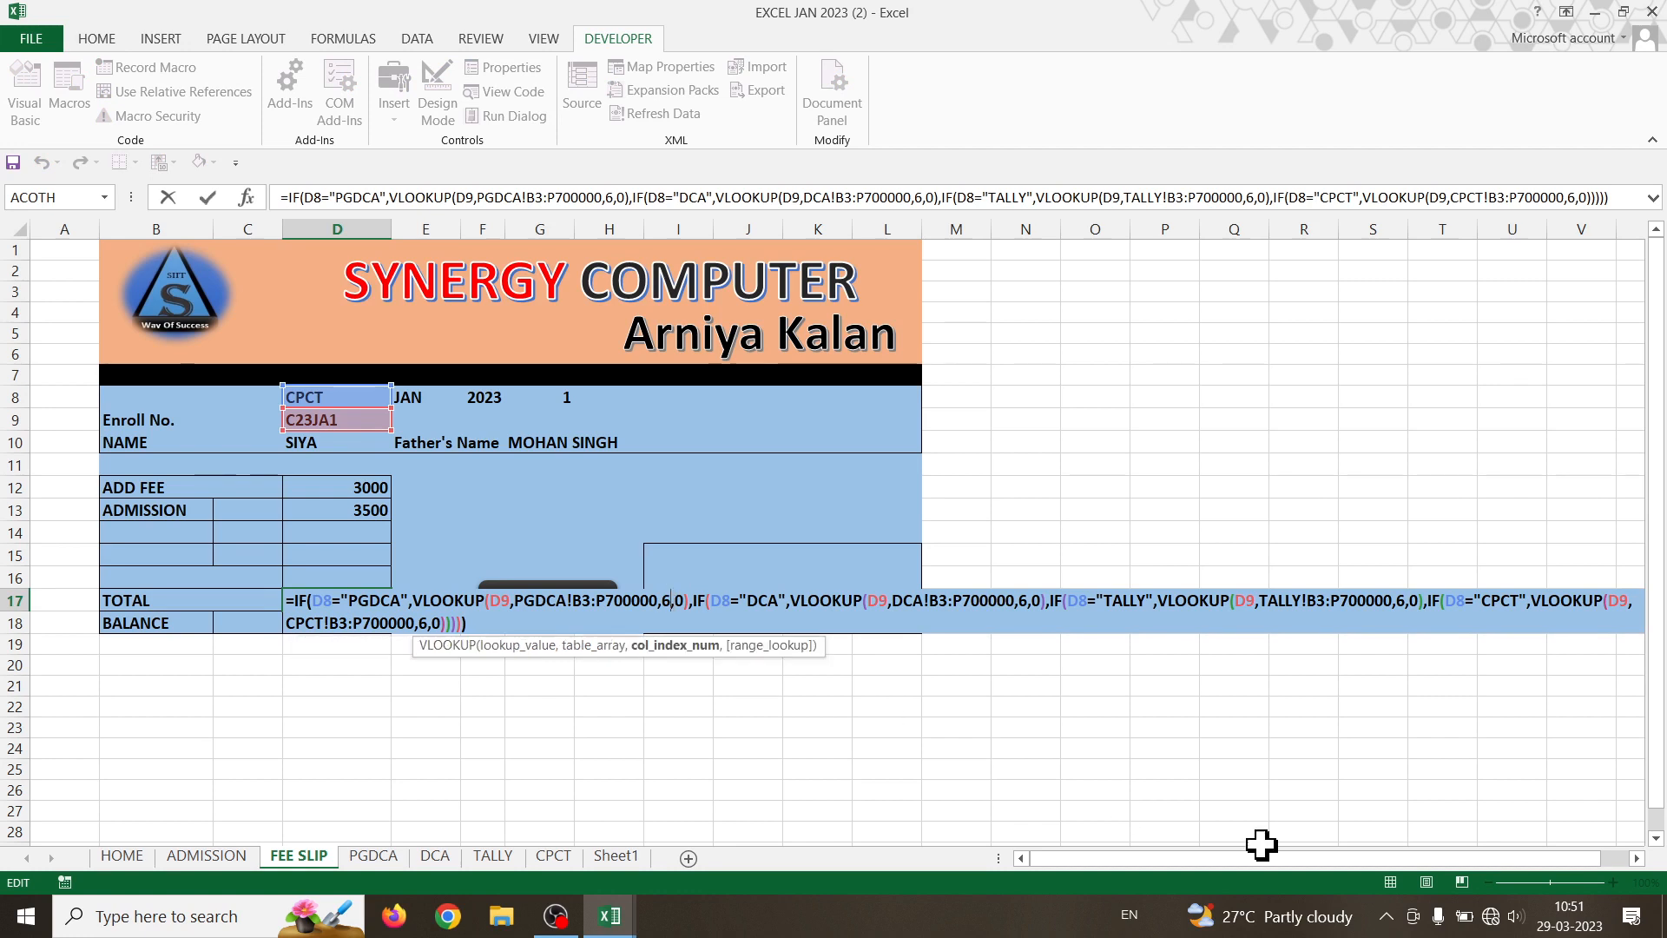
pyautogui.press('BackSpace')
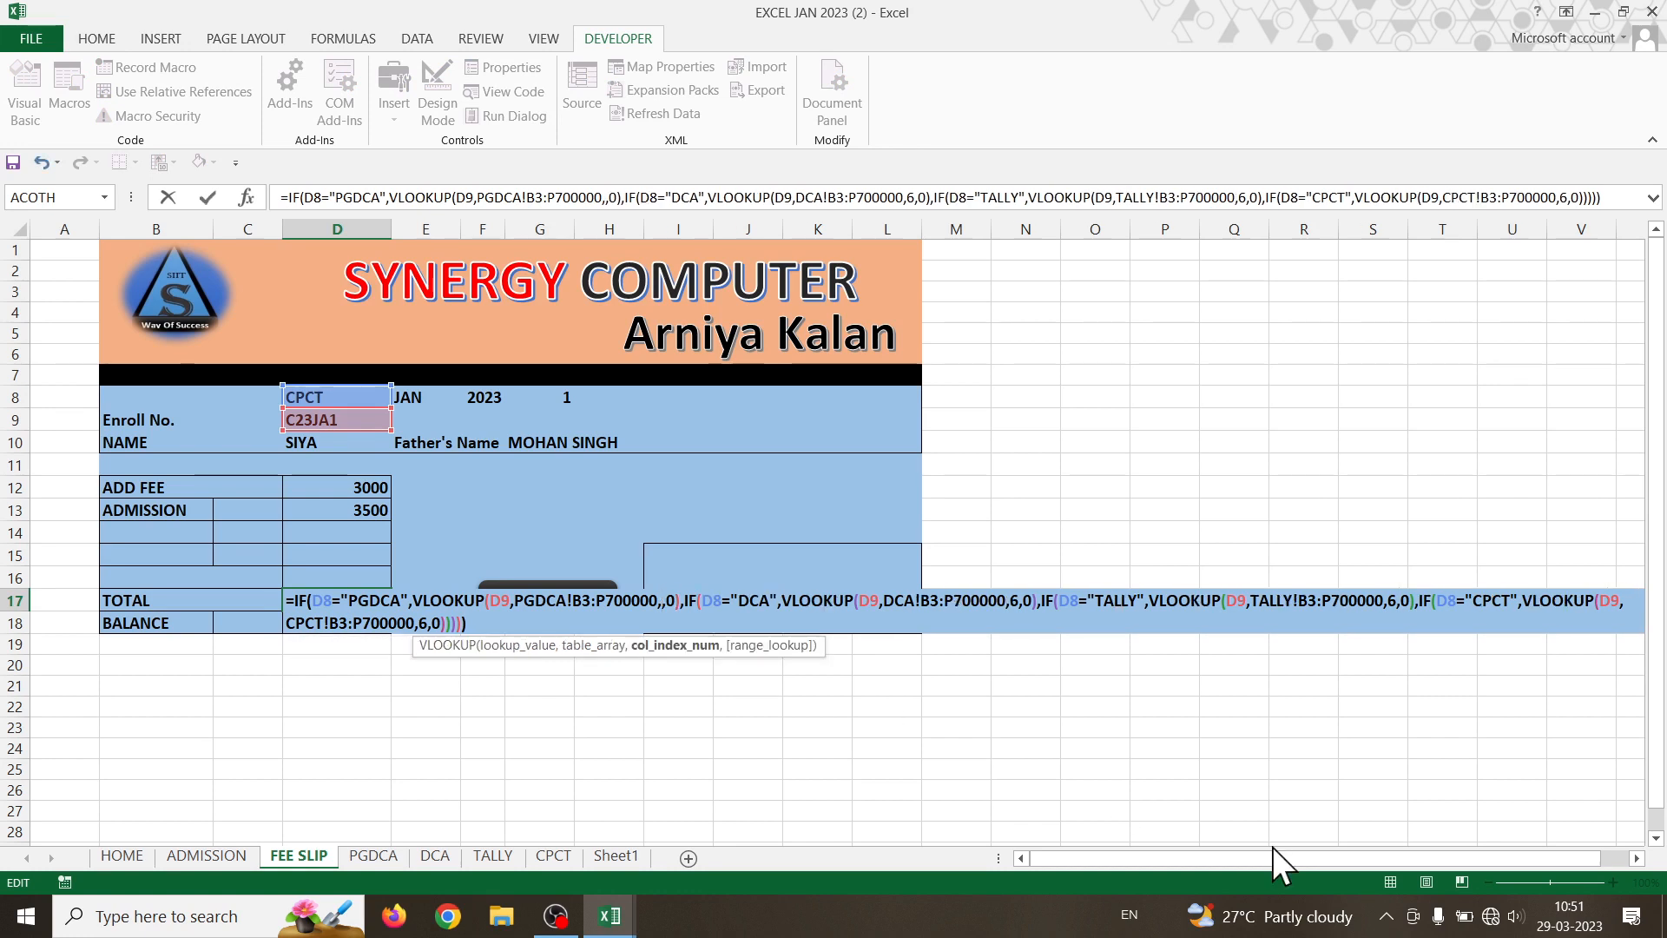
pyautogui.write('14')
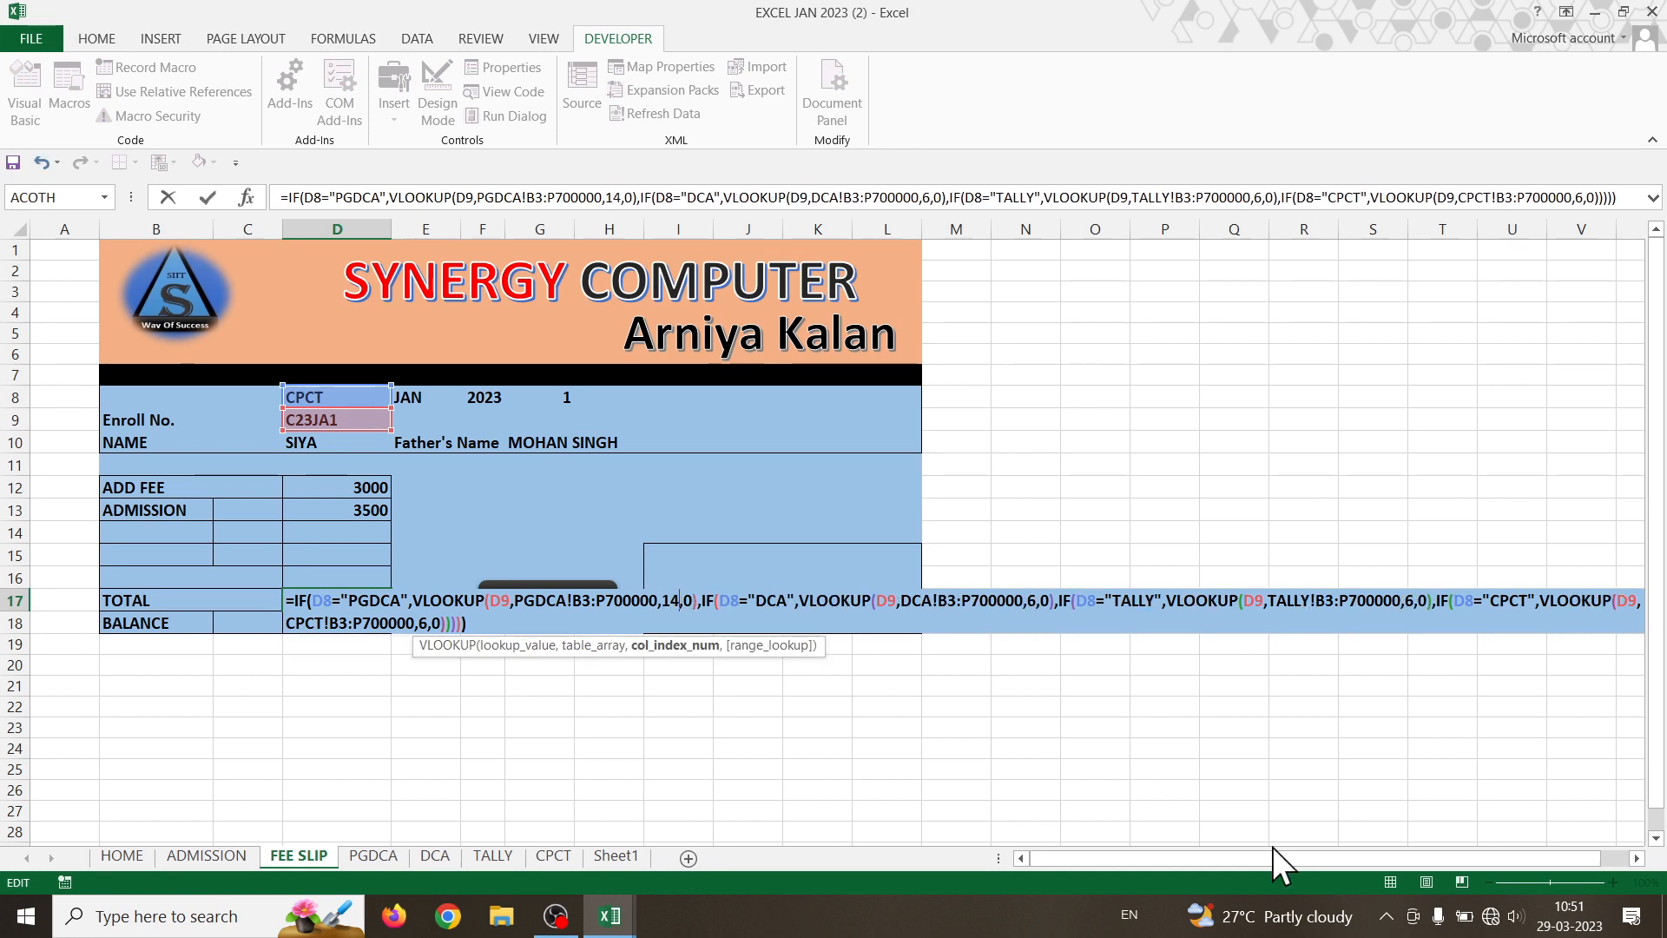
pyautogui.click(1037, 600)
pyautogui.press('BackSpace')
pyautogui.write('14')
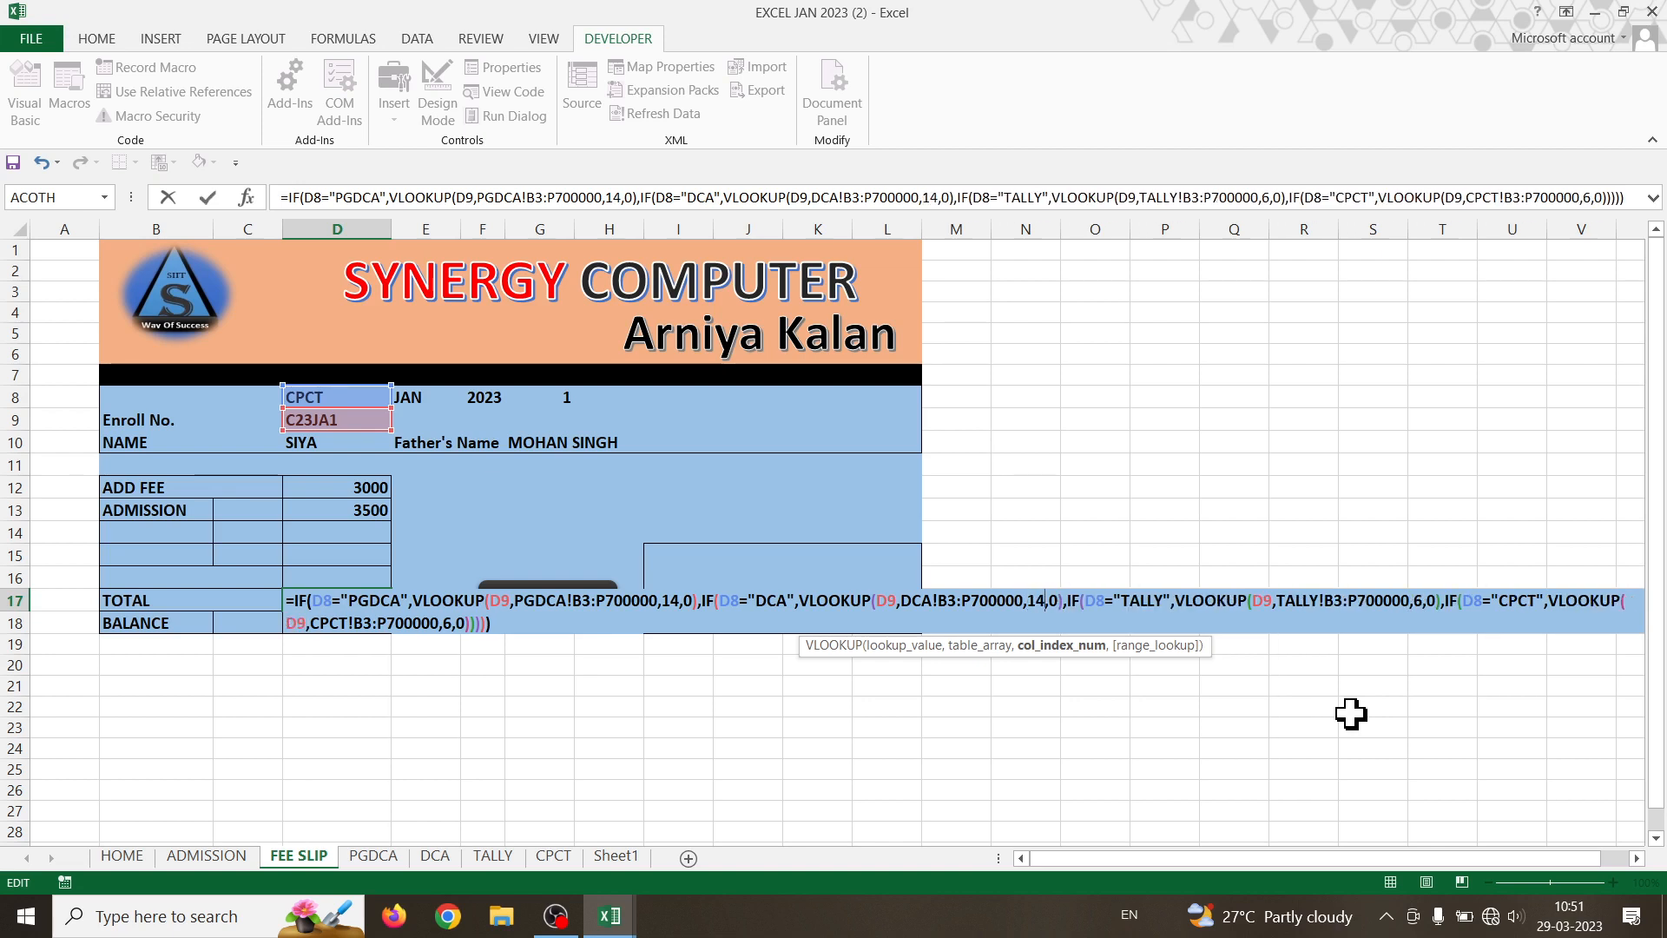
# - Change D17's TALLY and CPCT column indexes to 14 too, so TOTAL shows 13000
pyautogui.click(1424, 600)
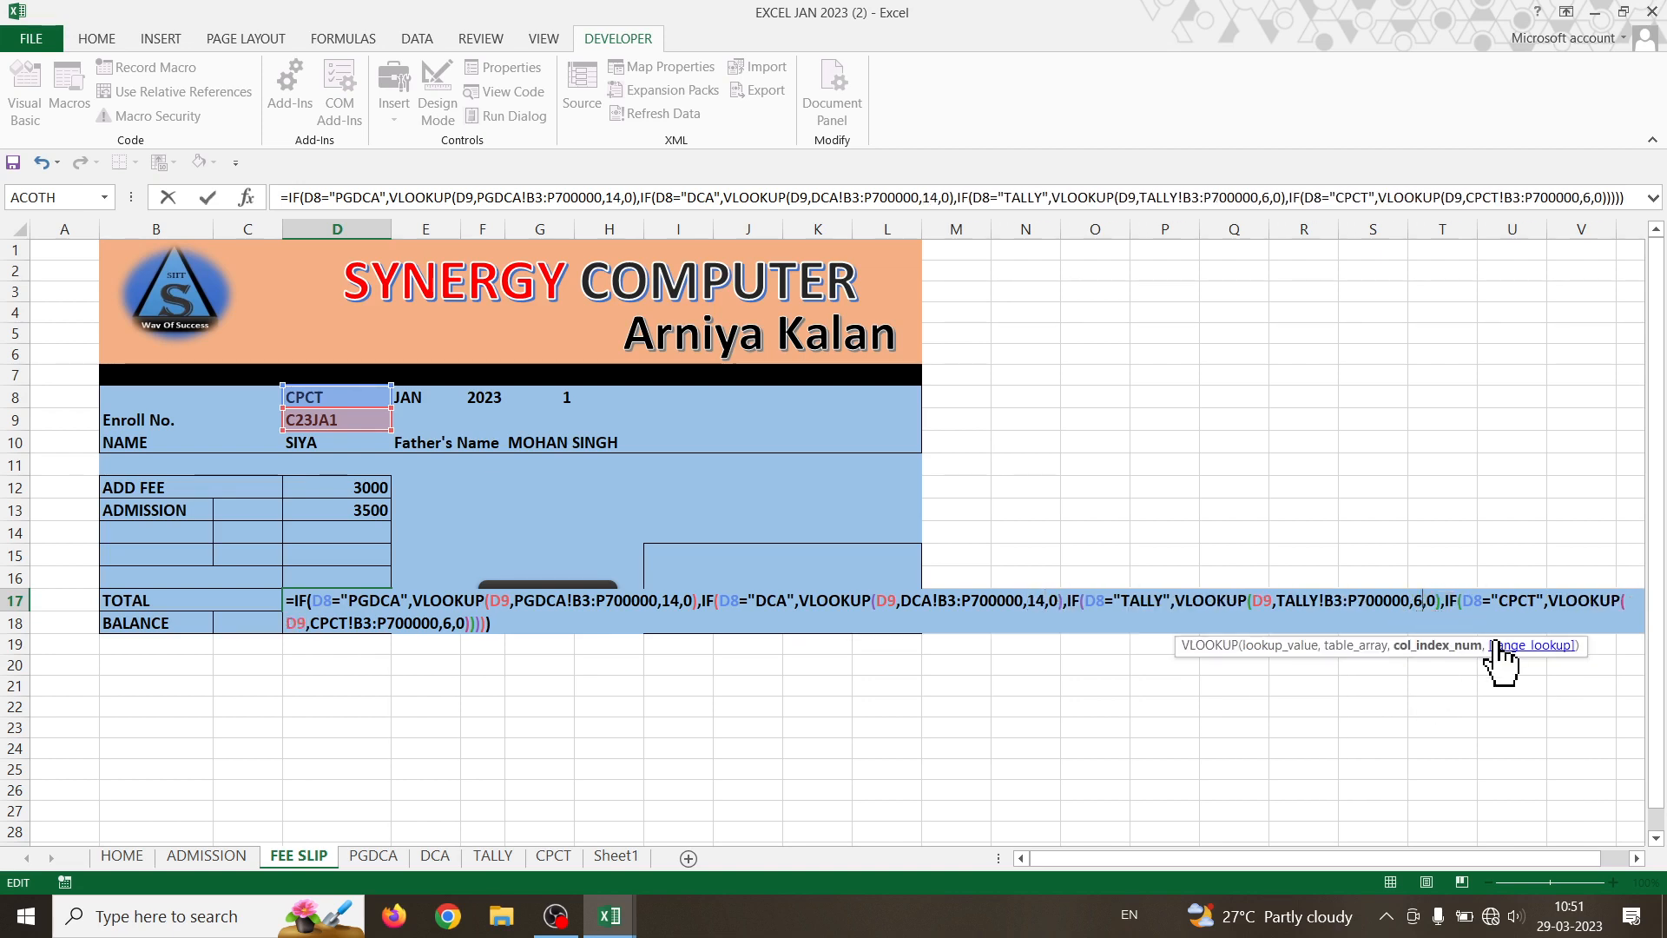
pyautogui.press('BackSpace')
pyautogui.write('14')
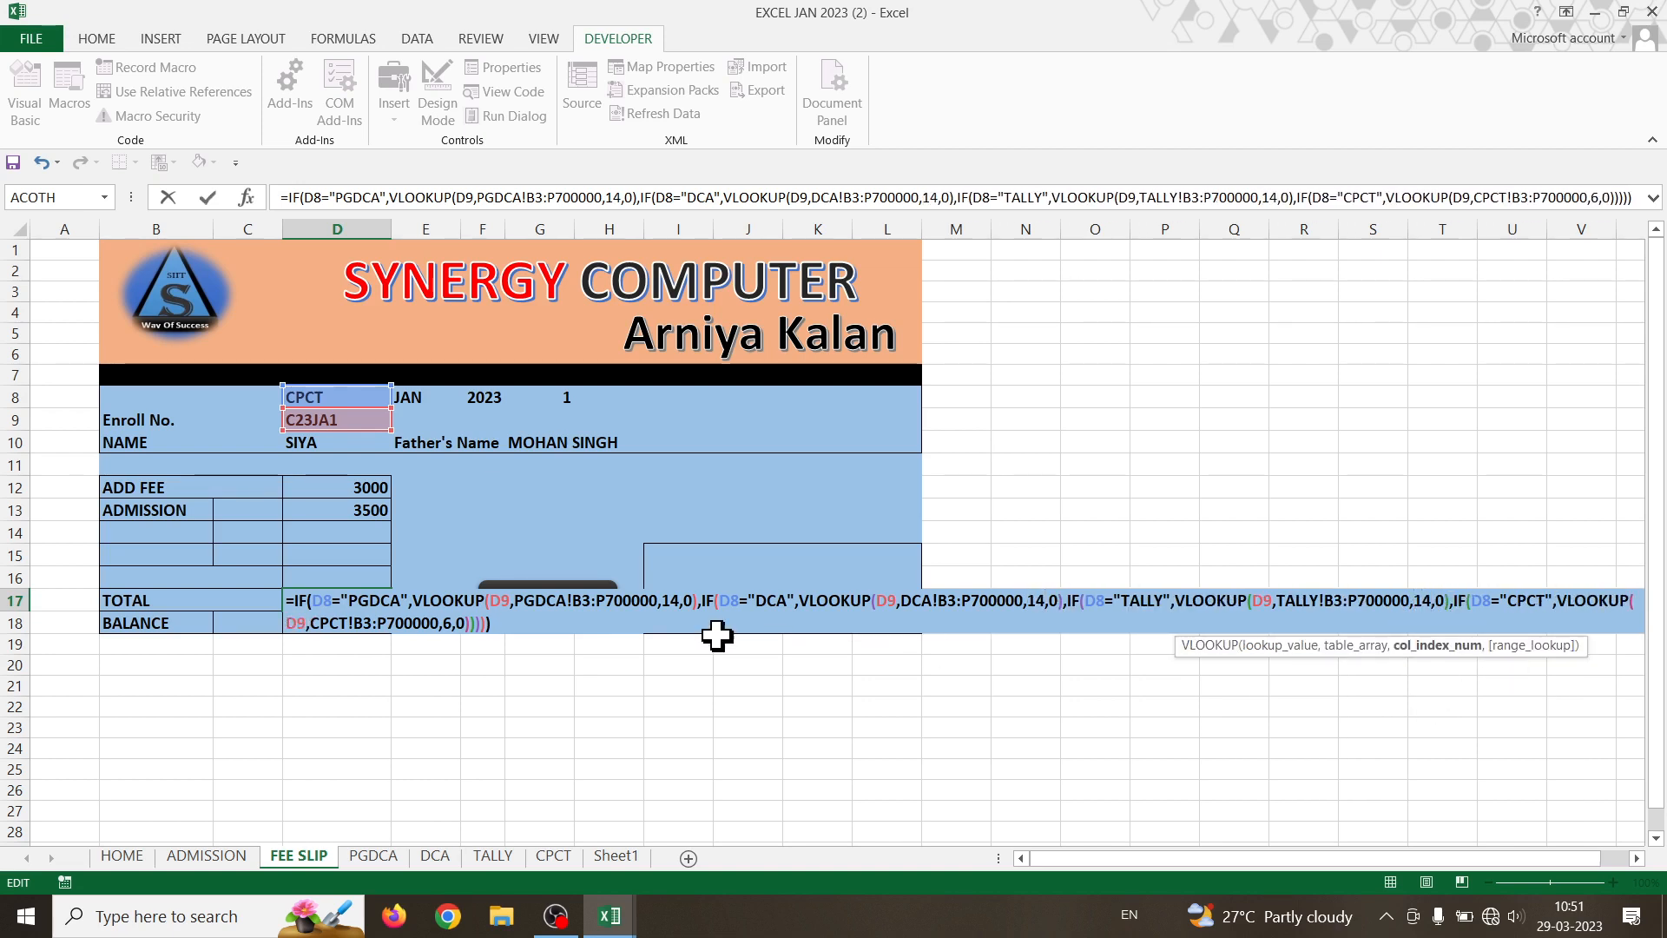
pyautogui.click(451, 623)
pyautogui.press('BackSpace')
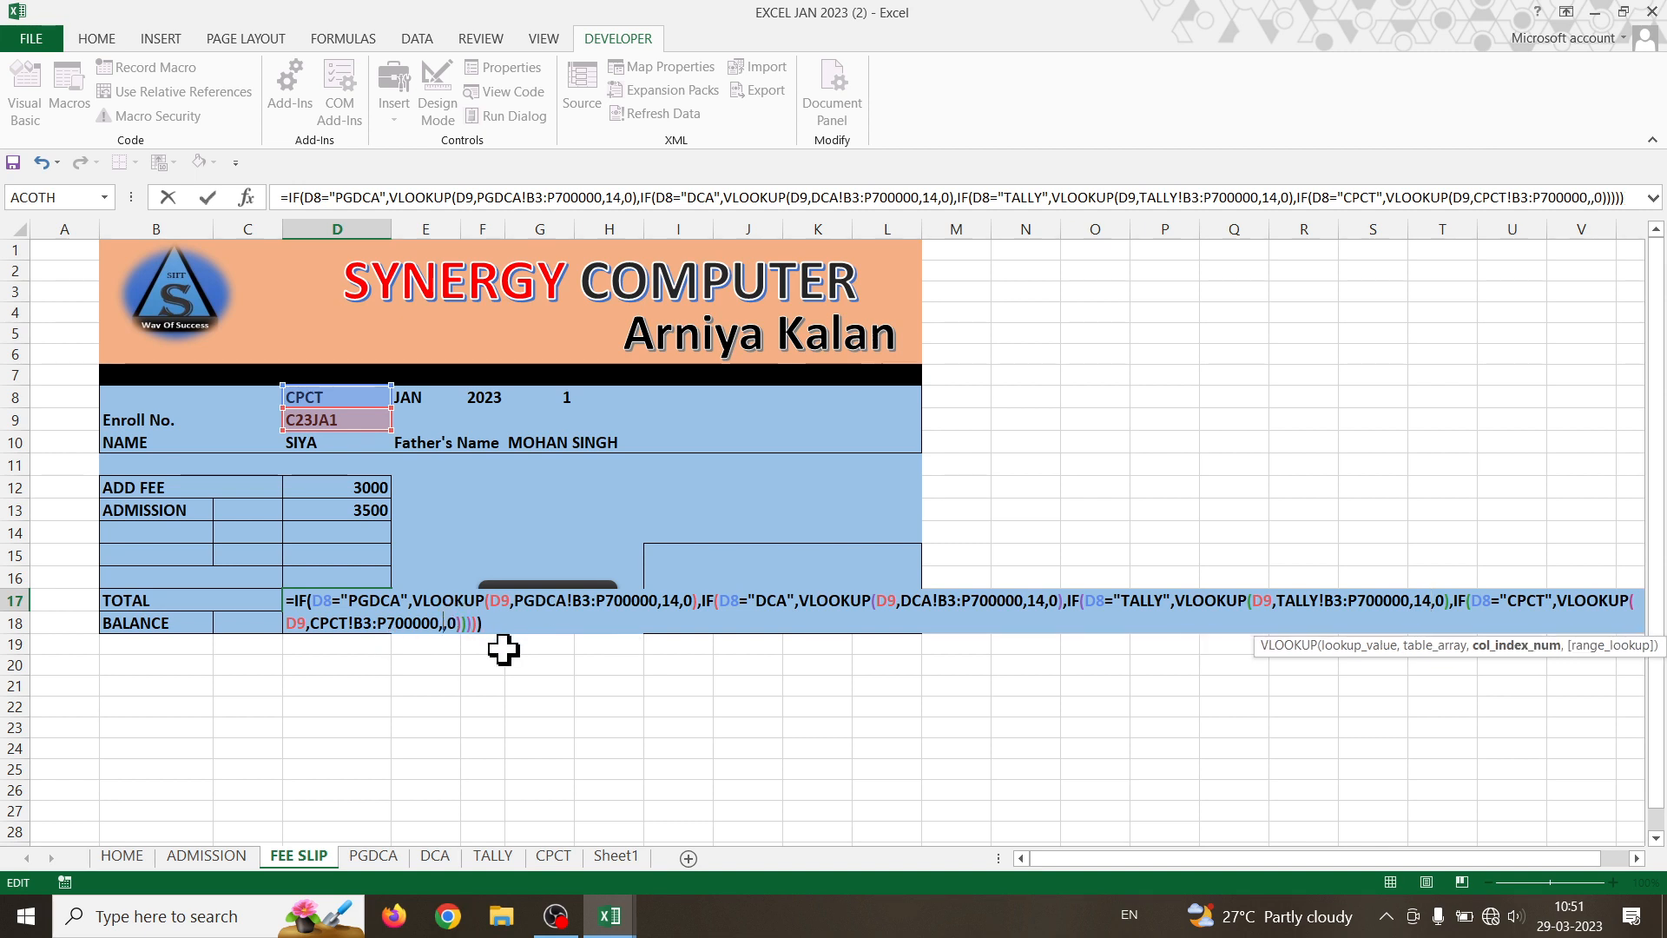
pyautogui.write('14')
pyautogui.press('Return')
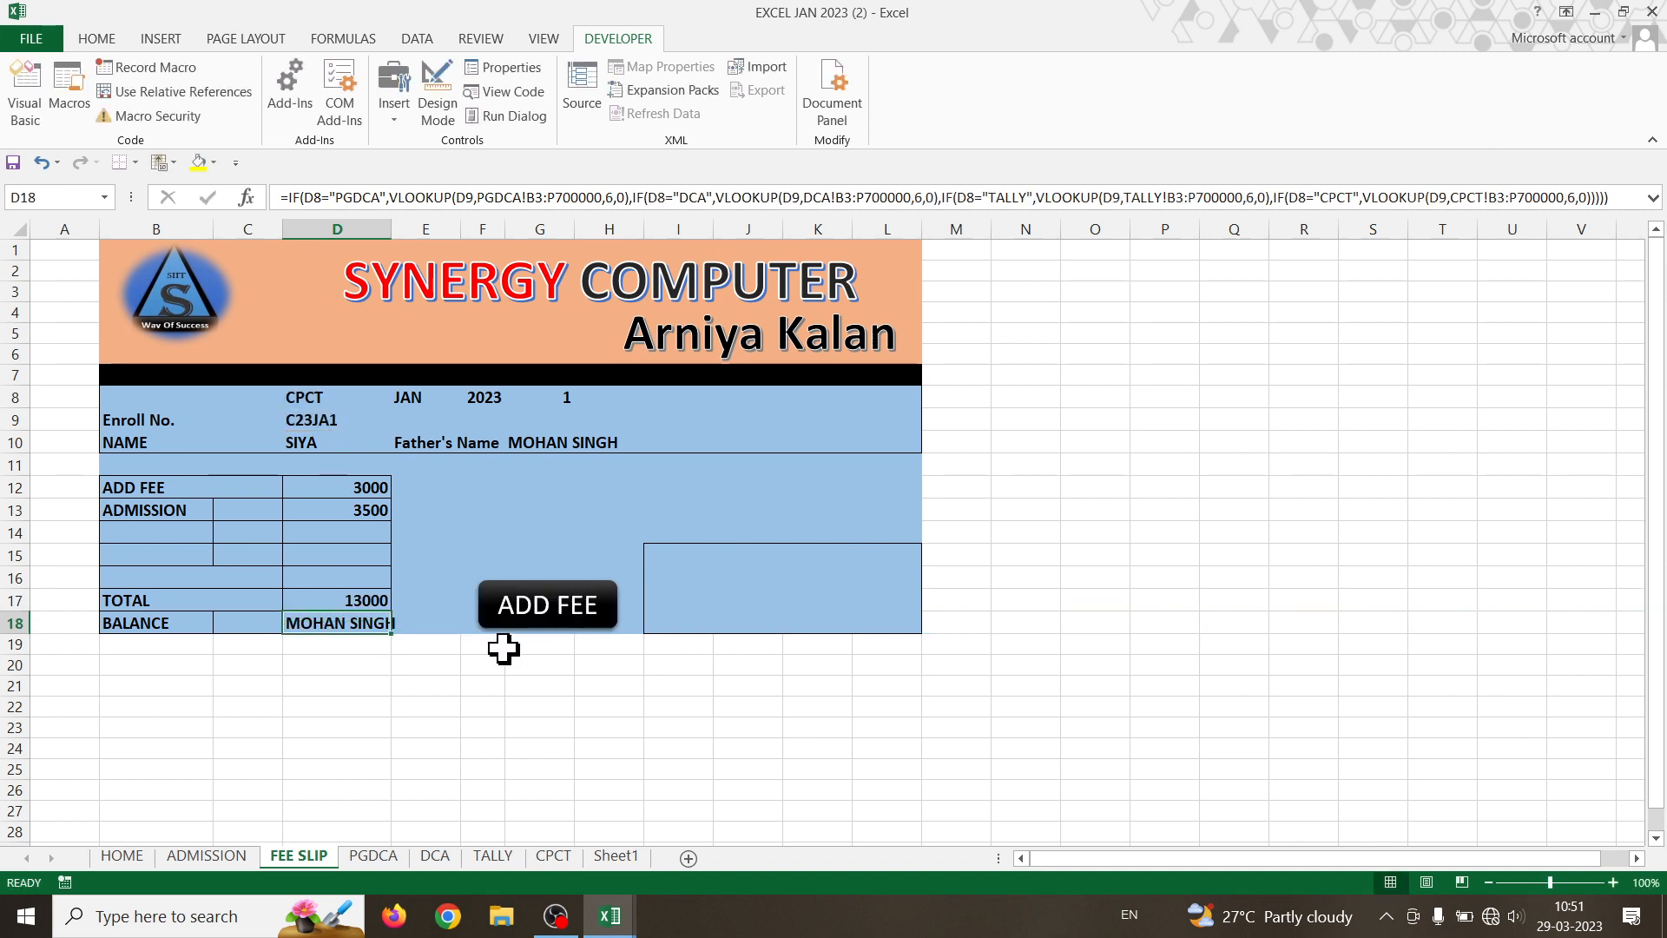
# - In D18's BALANCE formula, change the PGDCA and DCA column indexes from 6 to 15
pyautogui.doubleClick(340, 623)
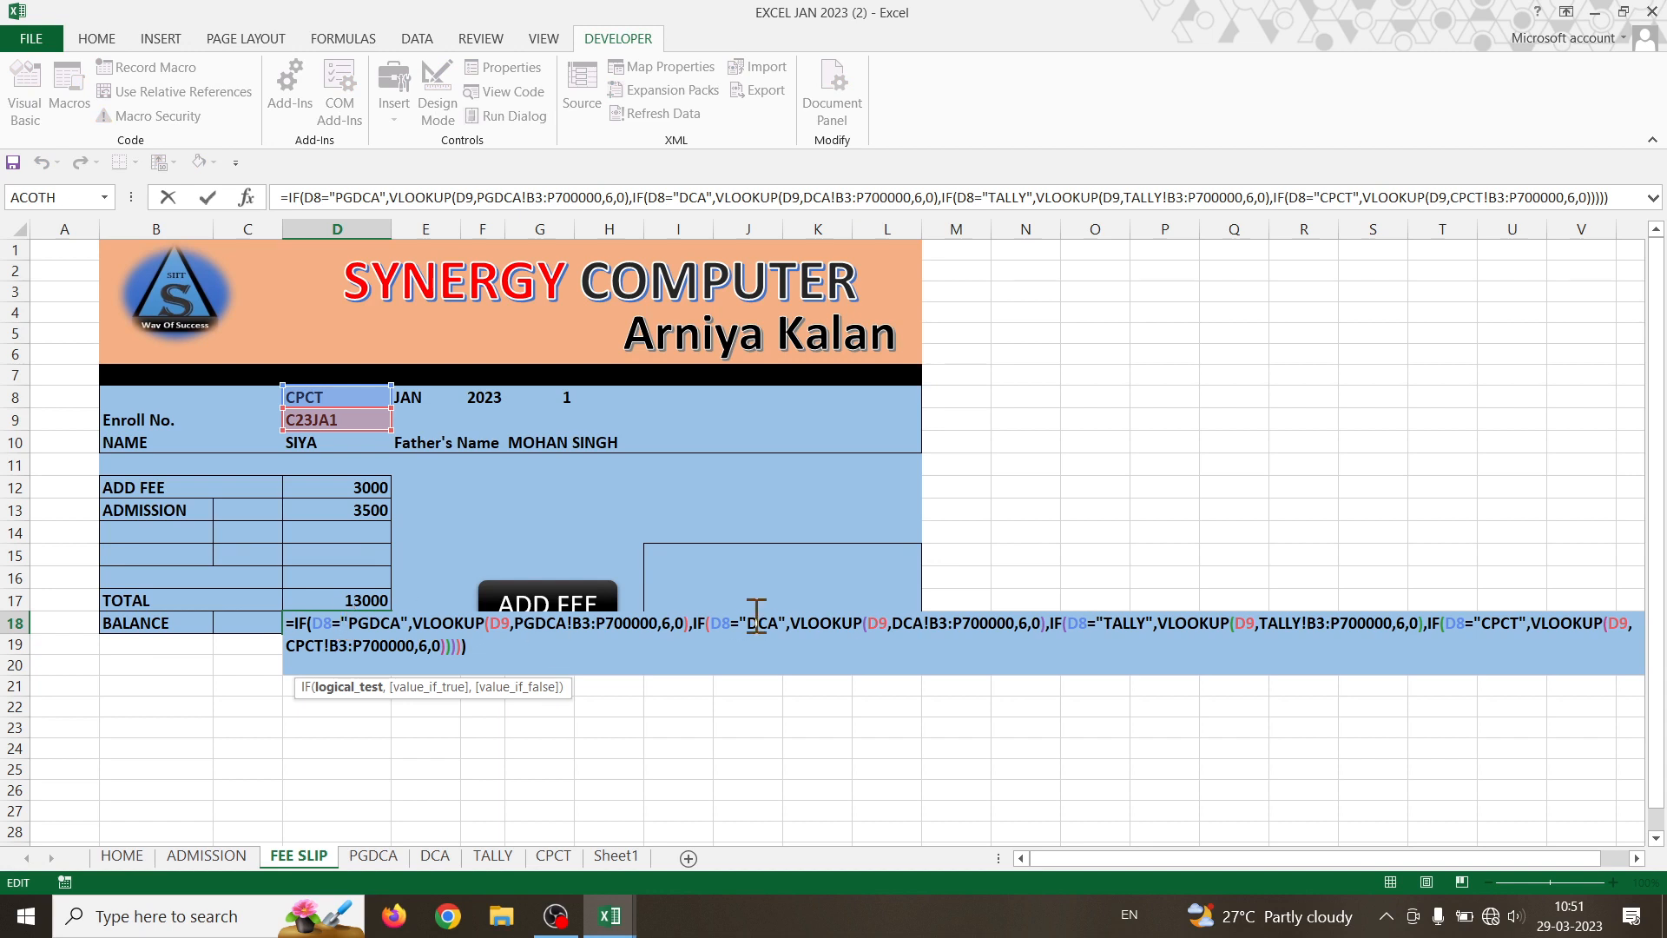
pyautogui.click(665, 622)
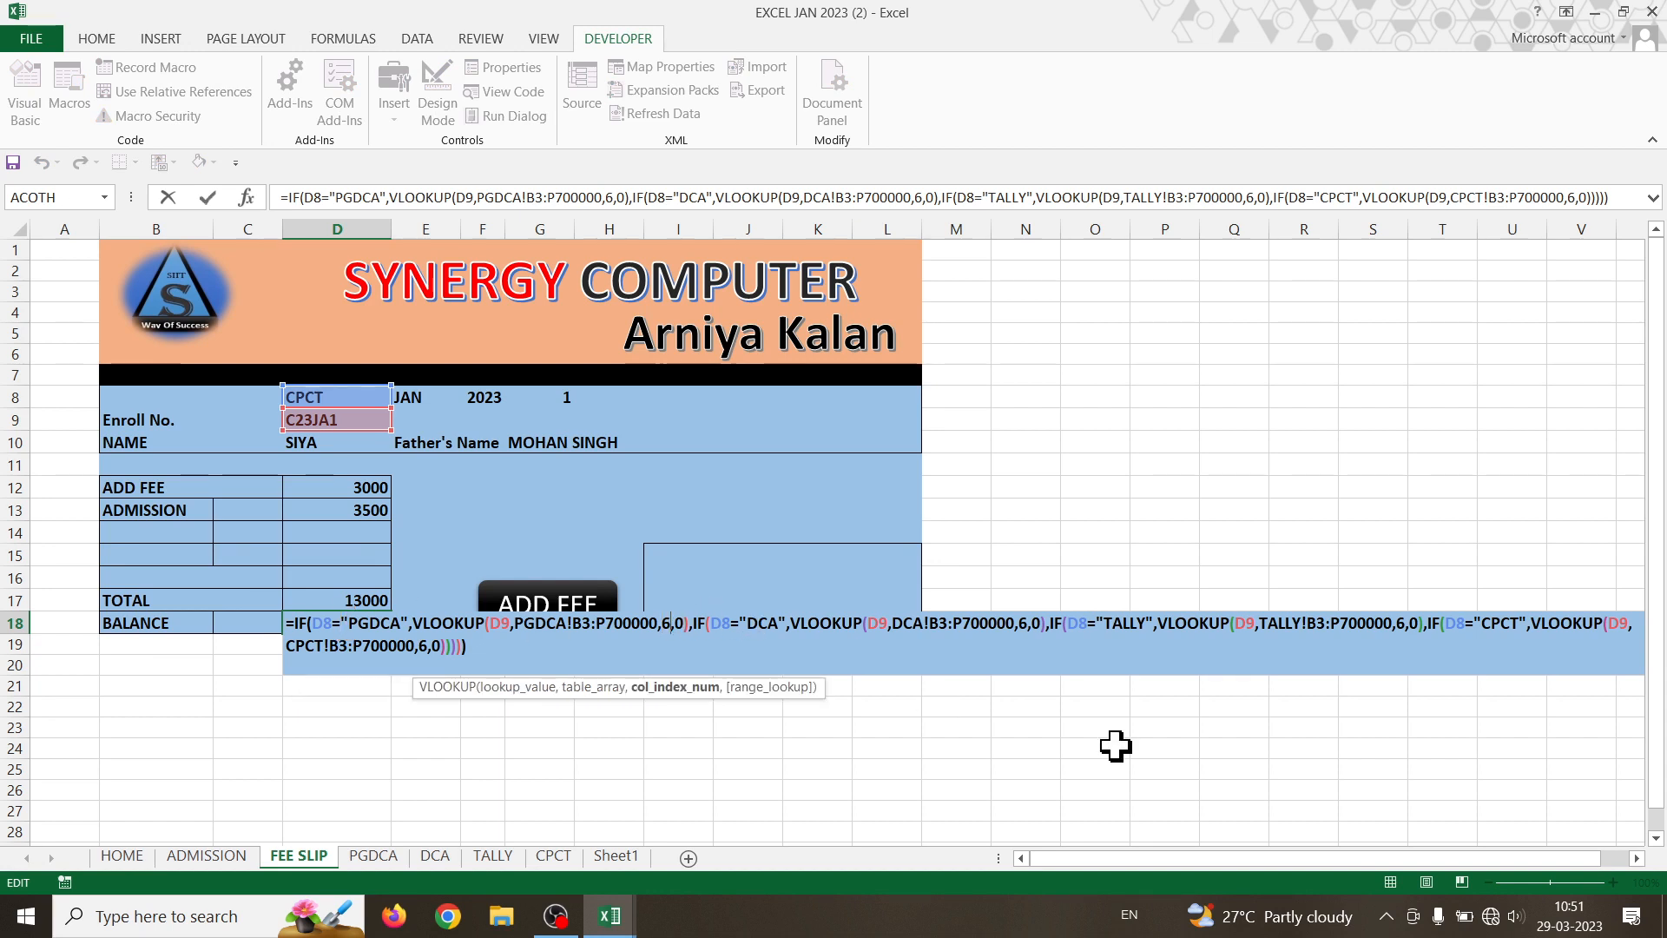
pyautogui.press('Delete')
pyautogui.write('15')
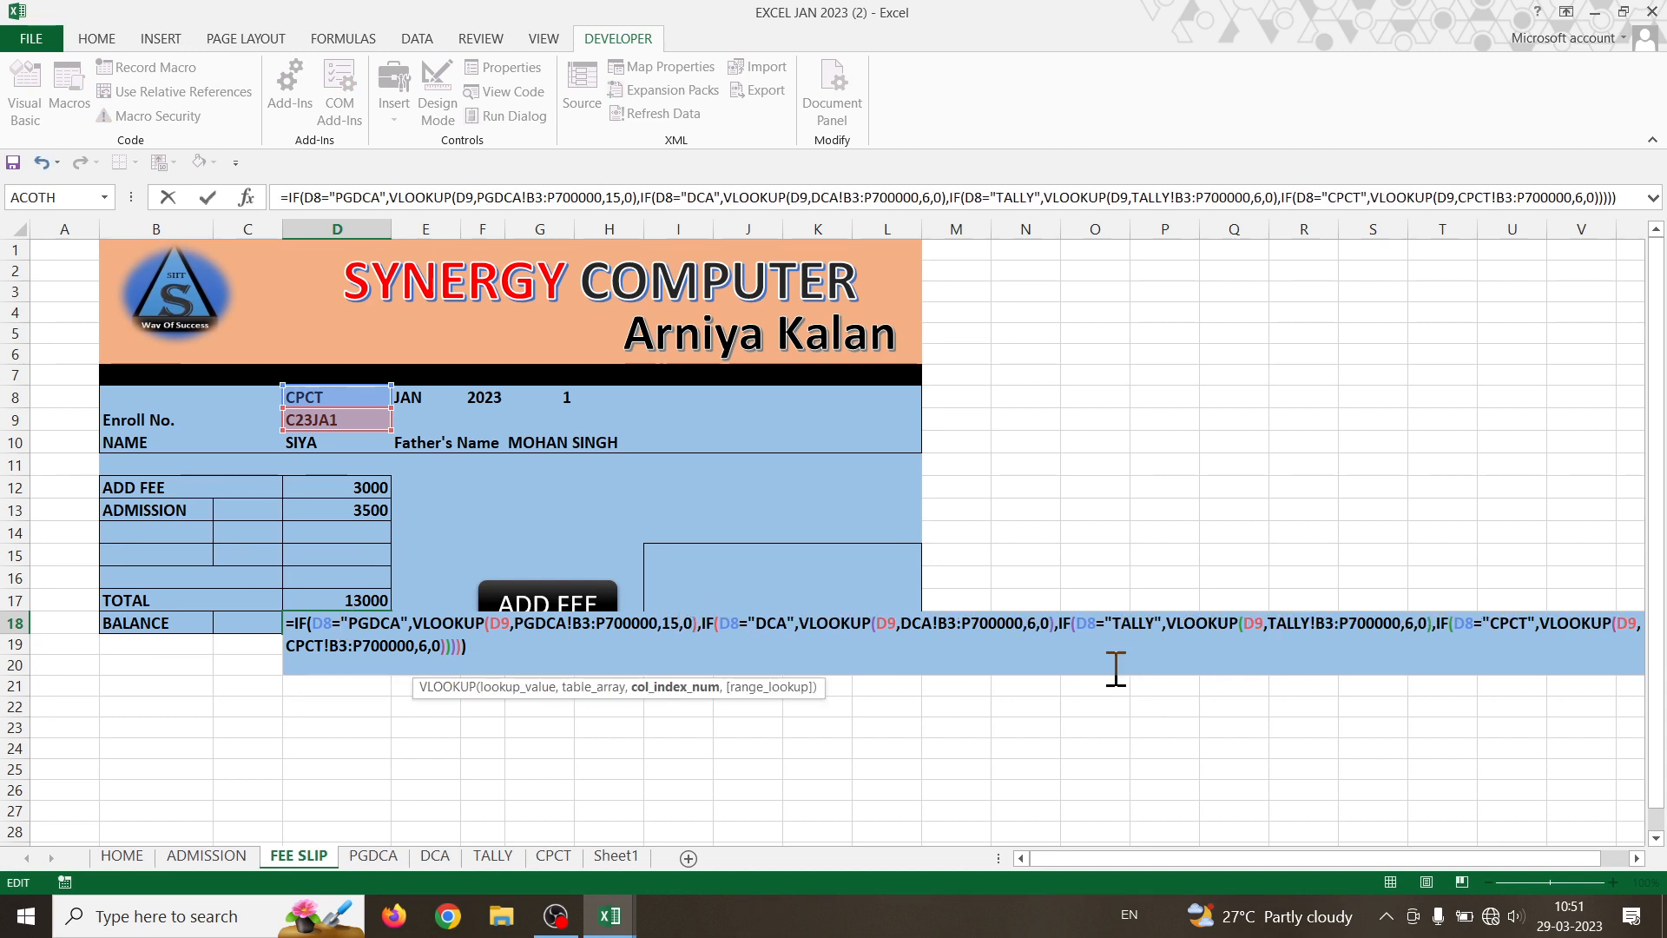
pyautogui.click(1033, 625)
pyautogui.press('Delete')
pyautogui.write('15')
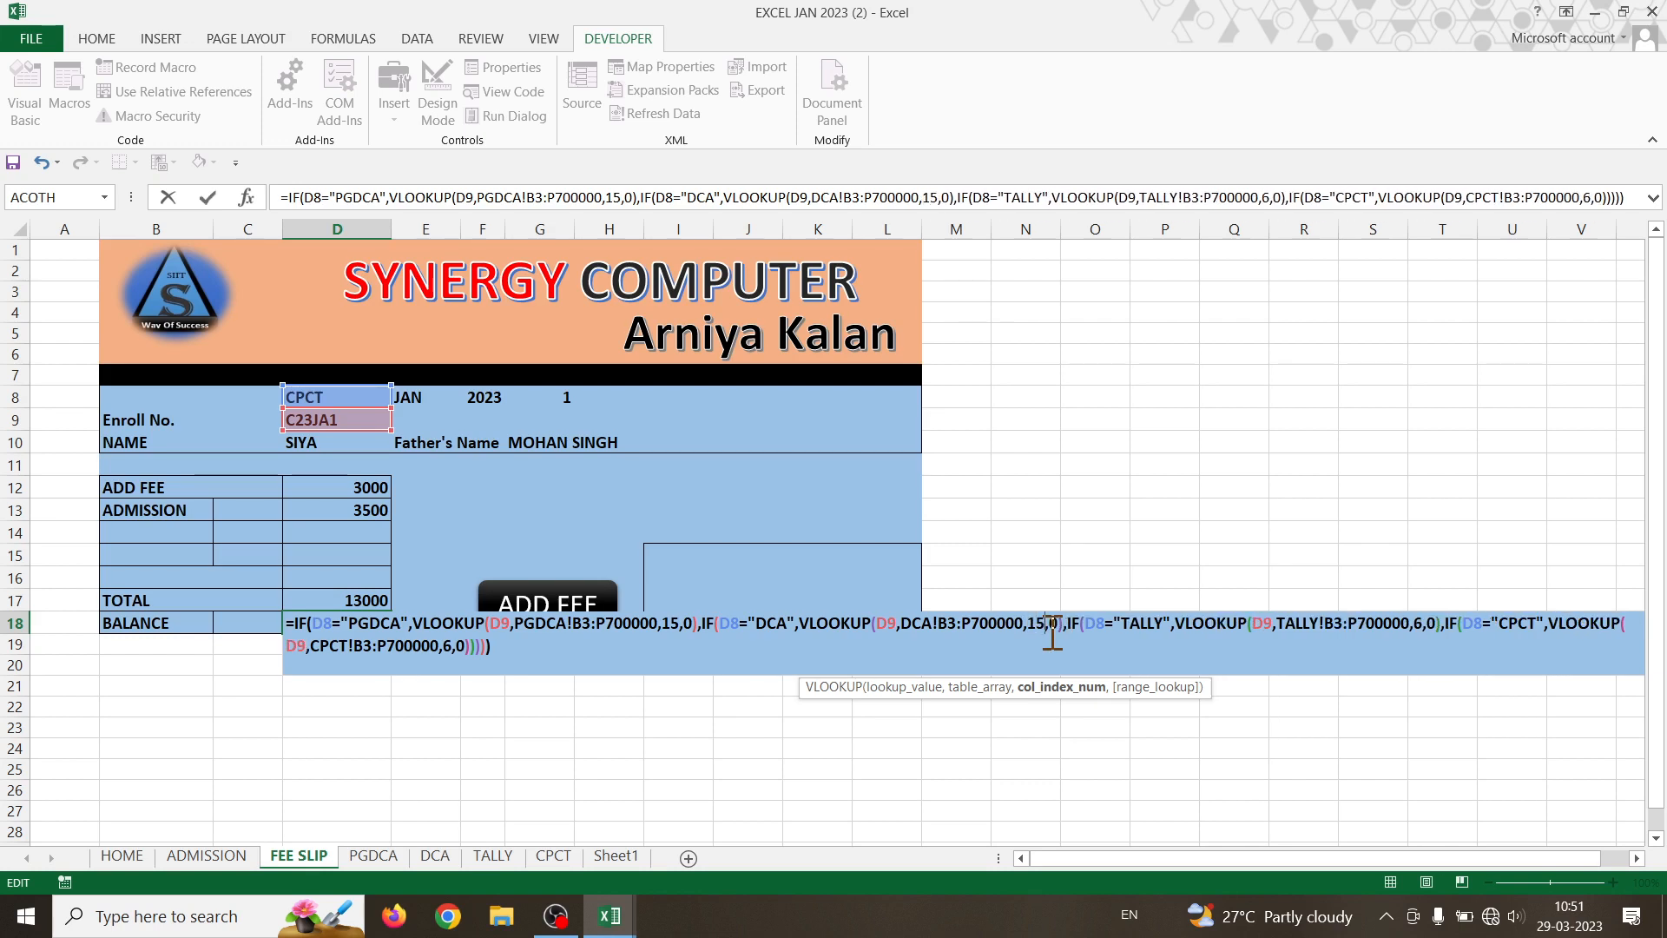
# - Change D18's TALLY and CPCT column indexes to 15 as well, giving -10500
pyautogui.click(1426, 623)
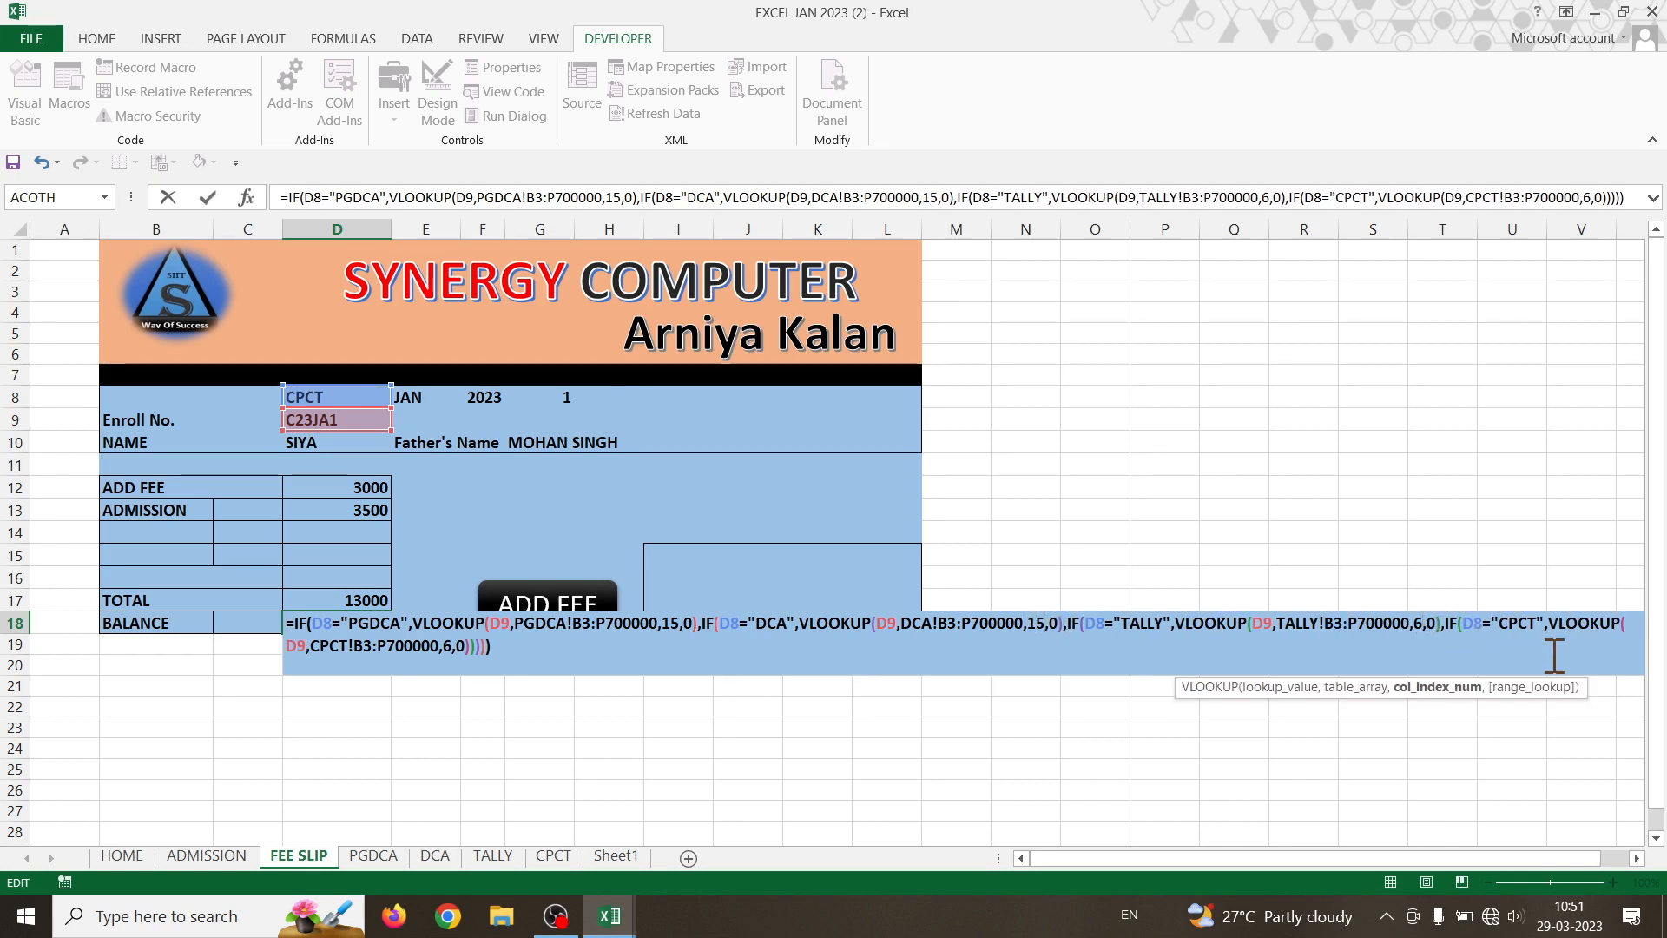
pyautogui.press('Delete')
pyautogui.write('15')
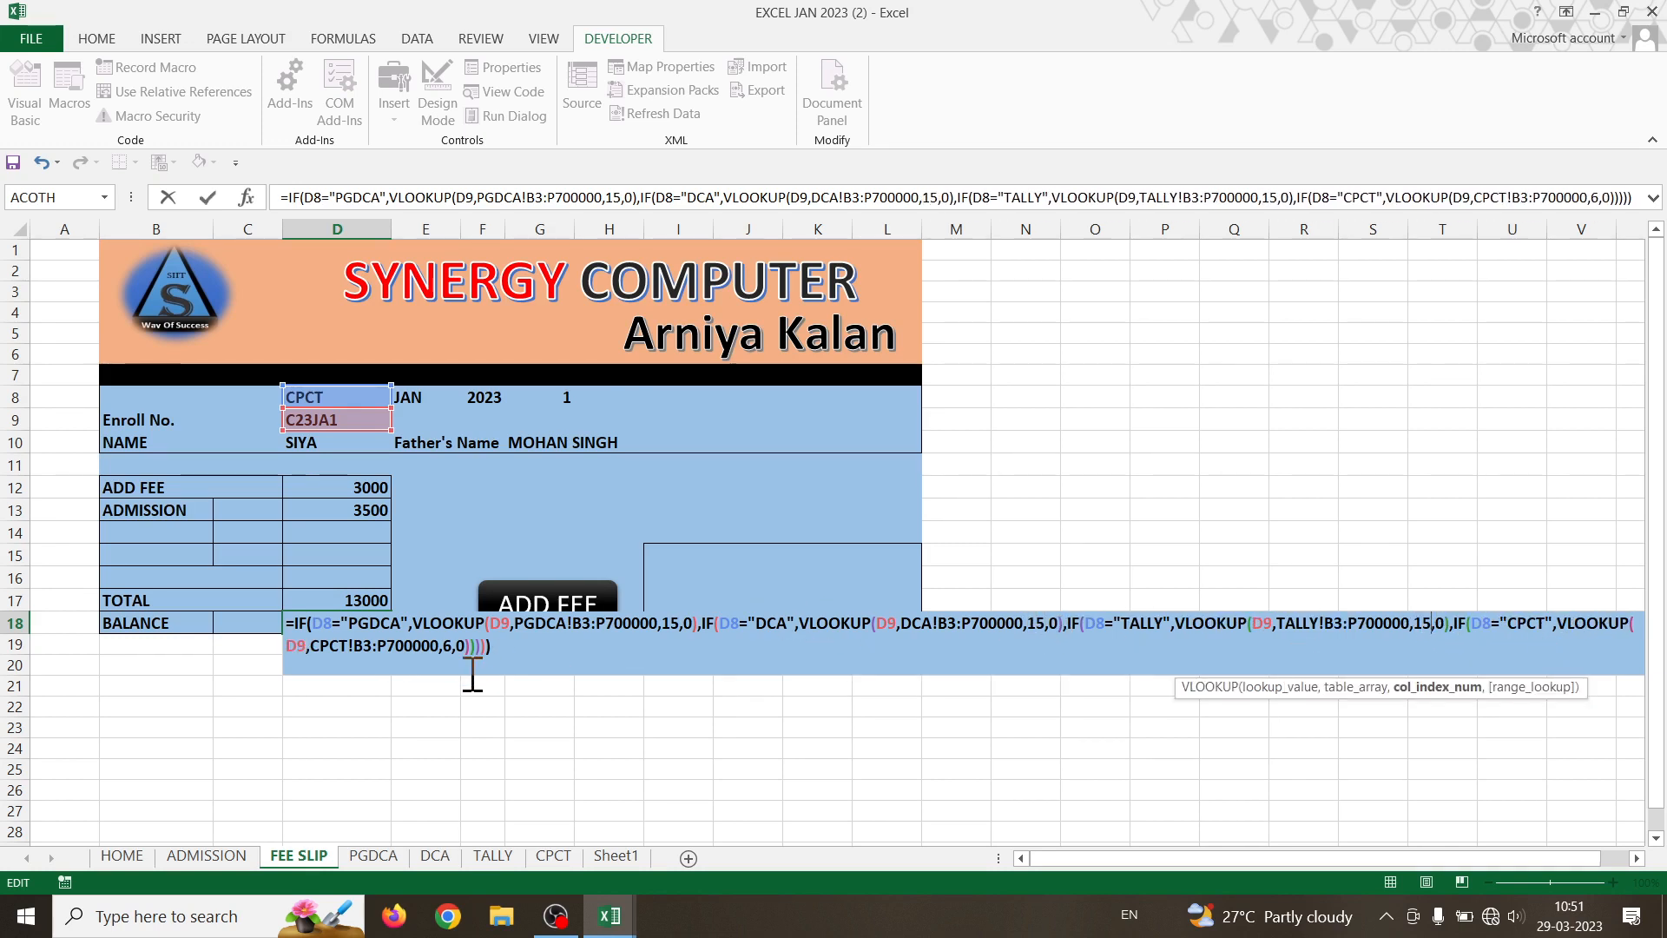
pyautogui.click(459, 646)
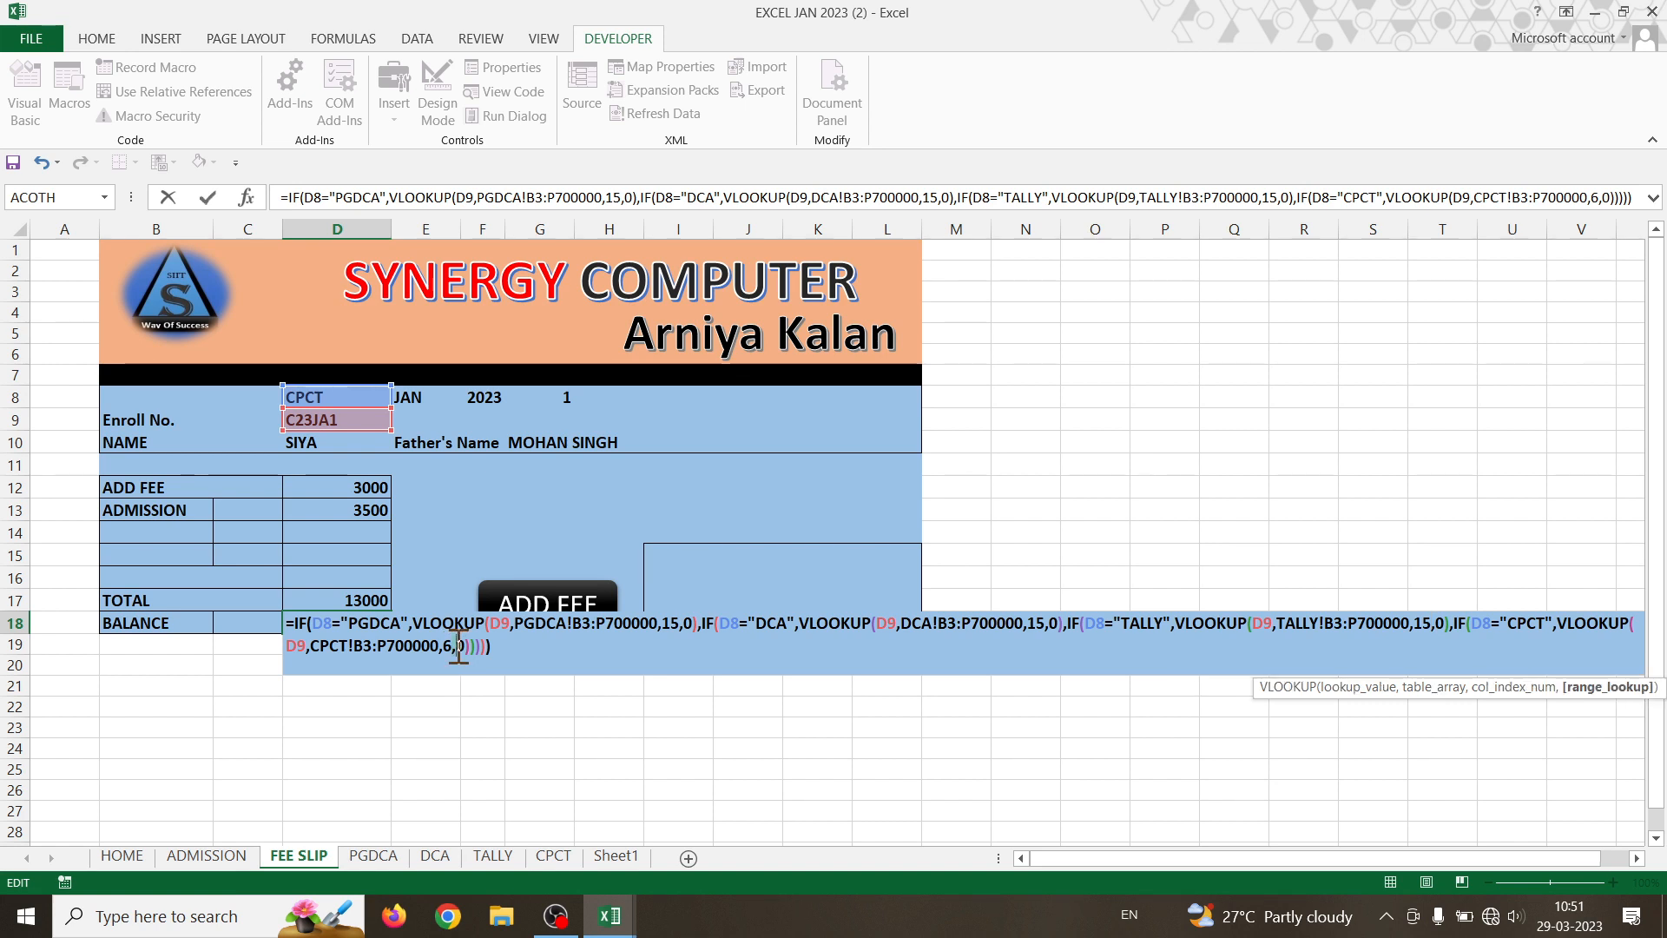
pyautogui.press('Left')
pyautogui.press('BackSpace')
pyautogui.write('15')
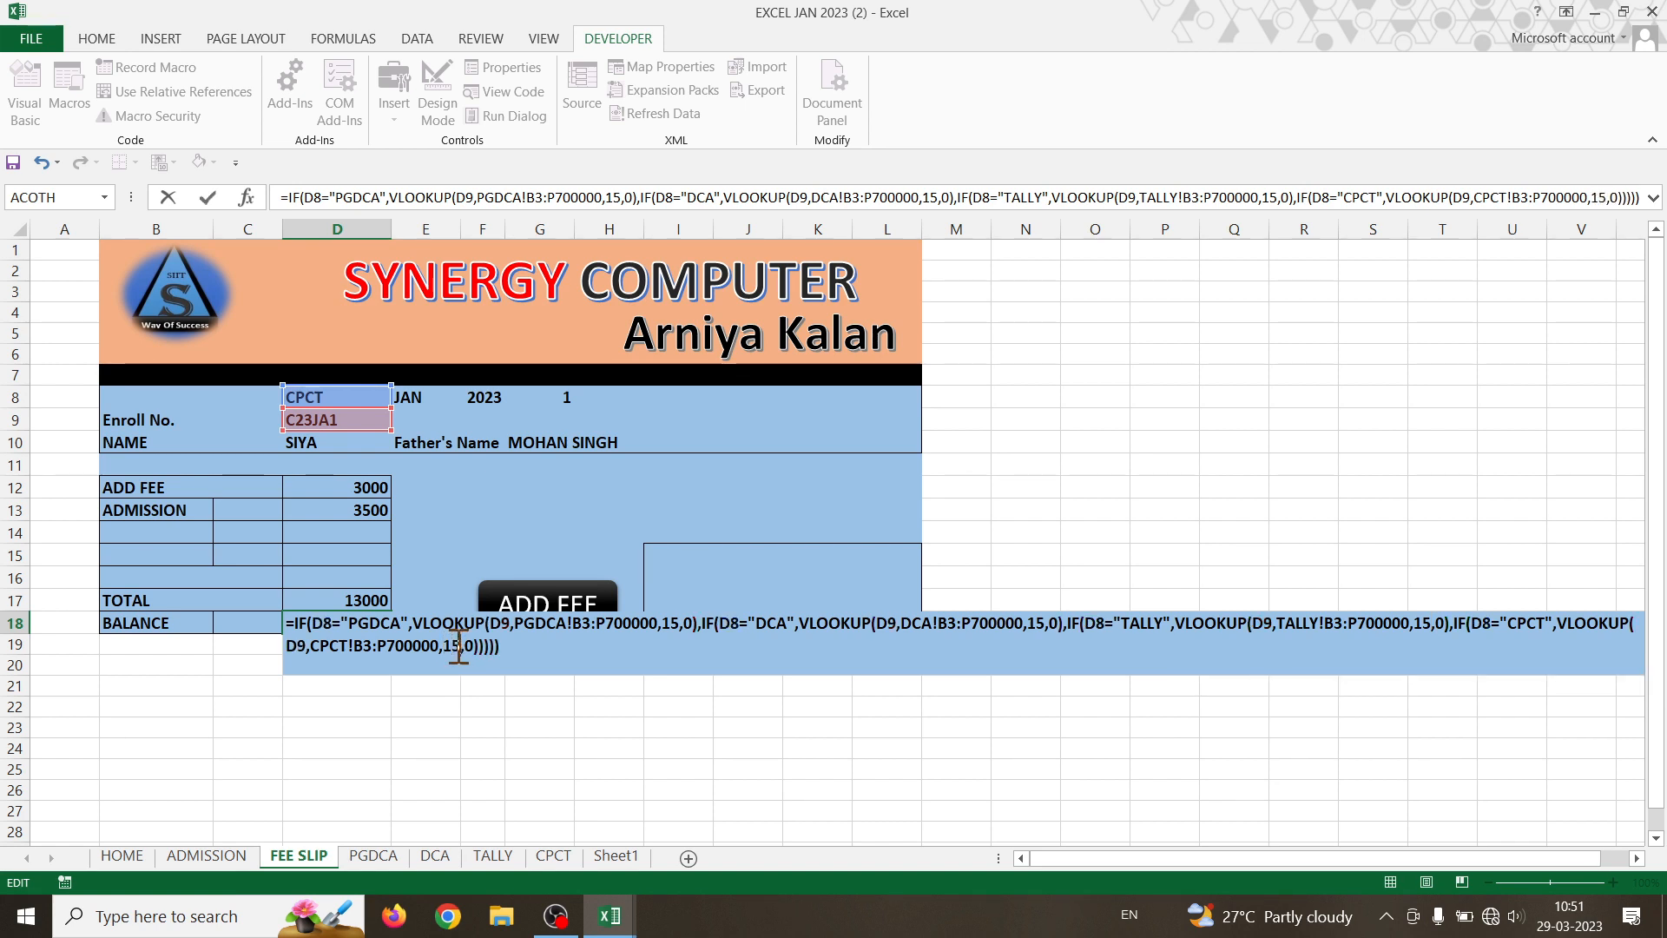
pyautogui.press('Return')
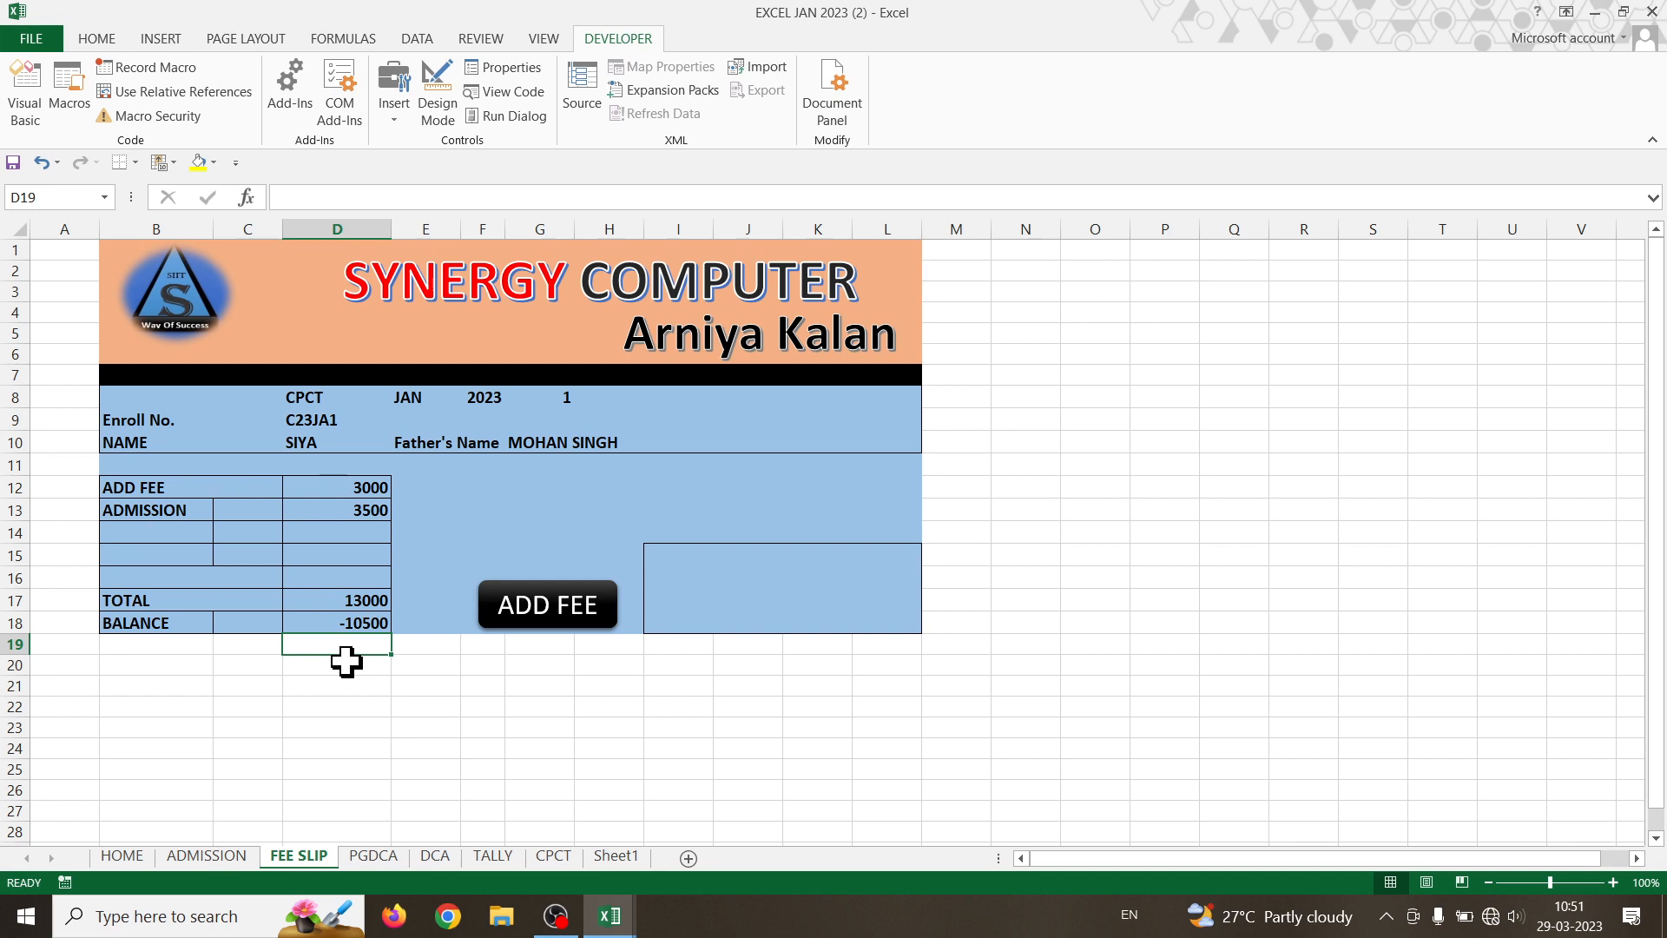
# - Choose DCA, then PGDCA in course cell D8, showing TOTAL 0 and BALANCE 13500
pyautogui.click(300, 396)
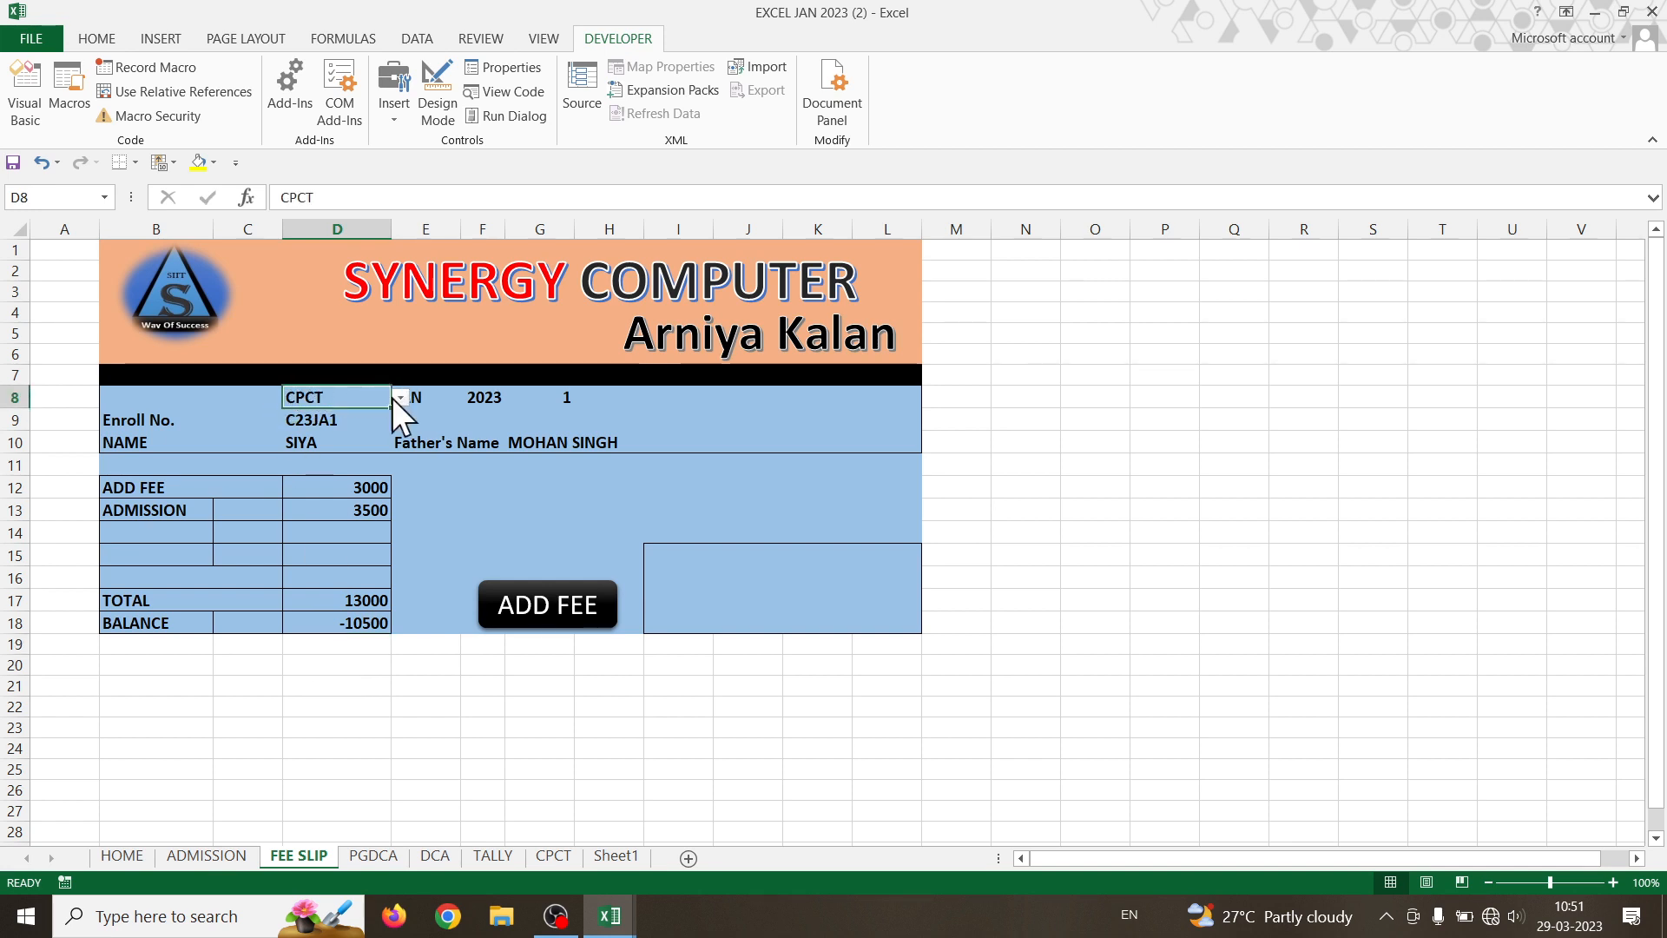
pyautogui.click(399, 398)
pyautogui.click(362, 428)
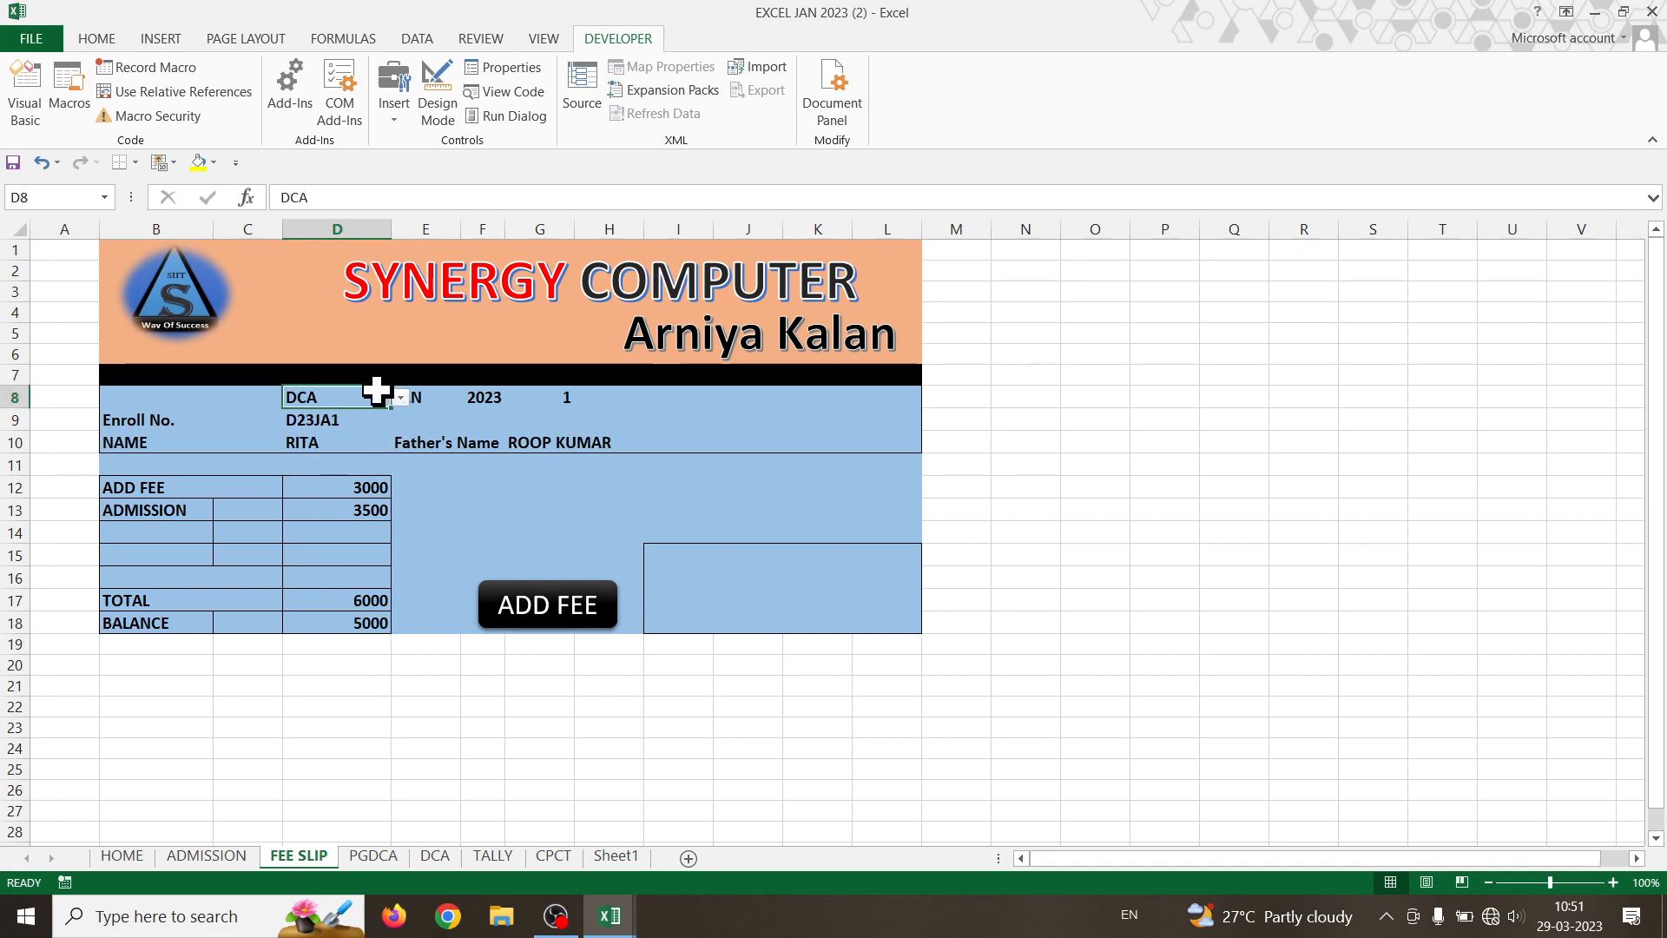
pyautogui.click(399, 398)
pyautogui.click(380, 415)
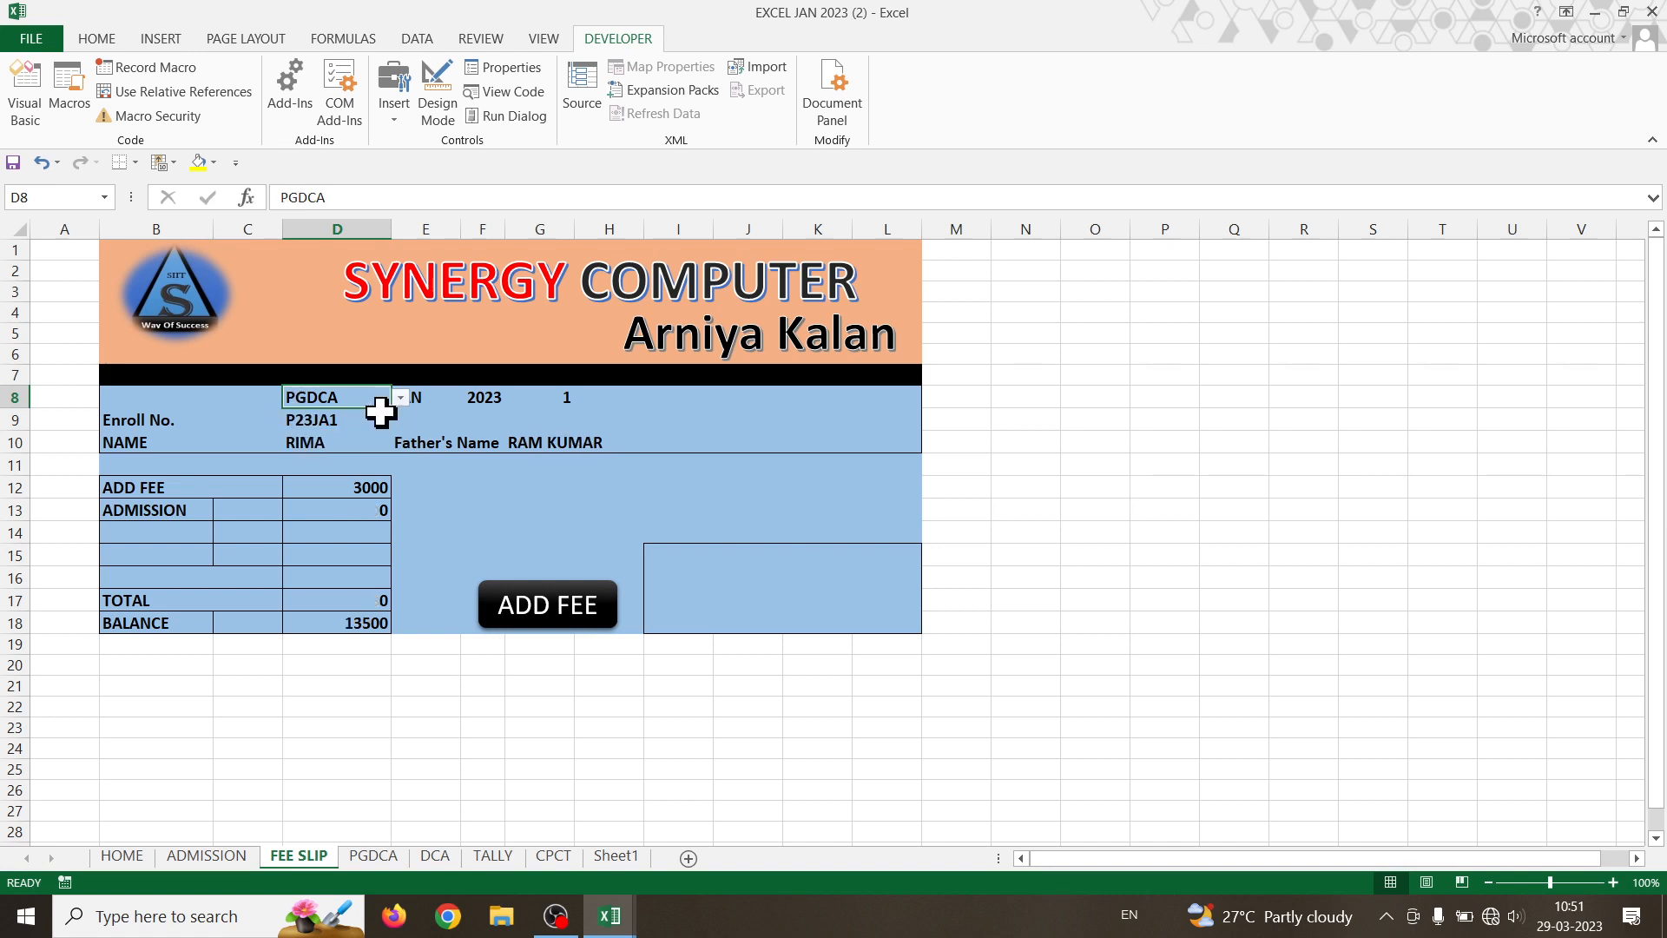